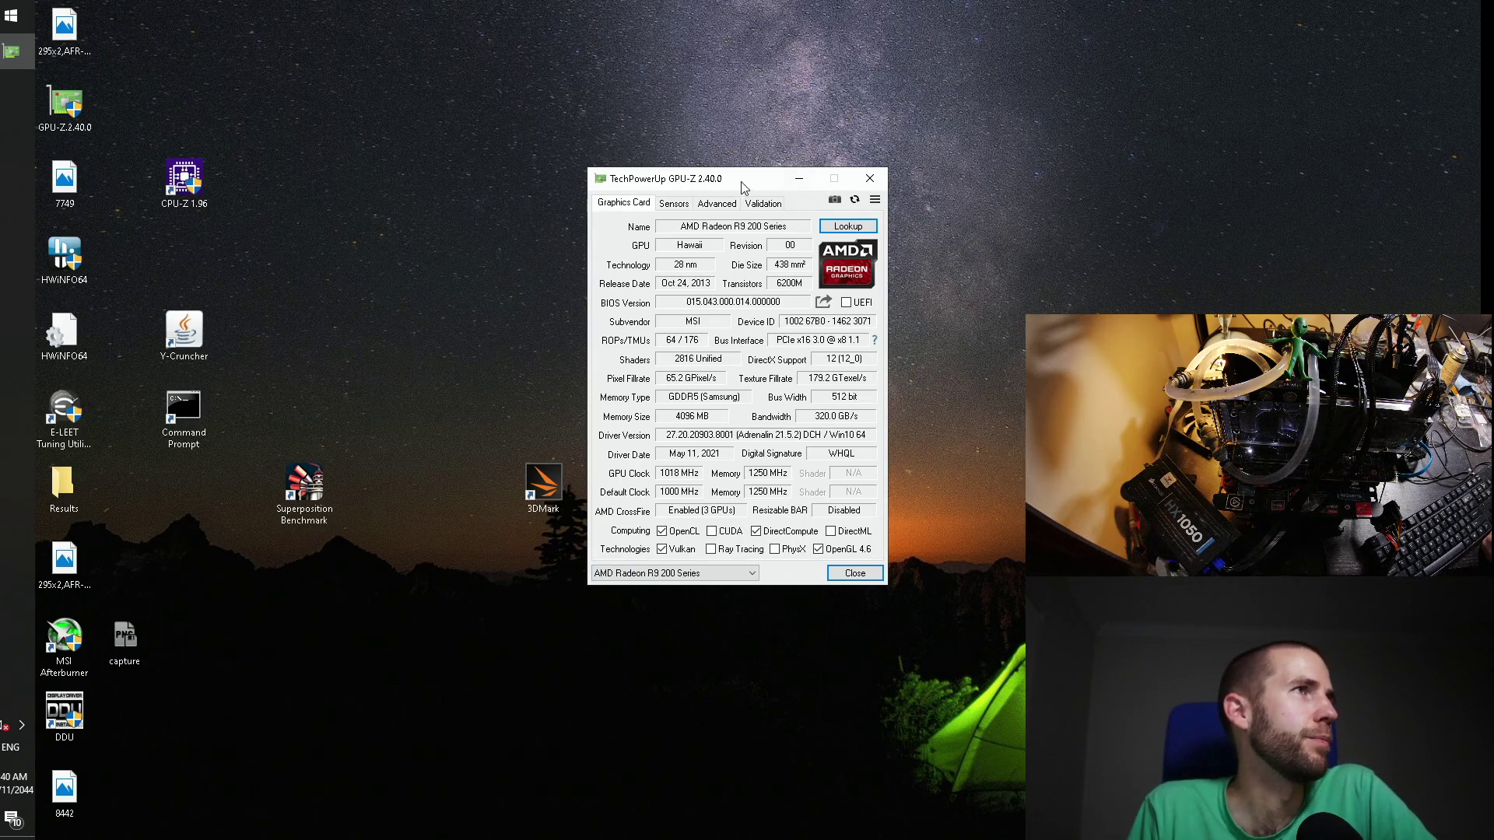
Step: Set AMD CrossFire Mode to Default mode in the superposition profile's advanced graphics settings in Radeon Software, and close Radeon Software
drag(743, 187, 473, 84)
right_click(670, 133)
click(699, 149)
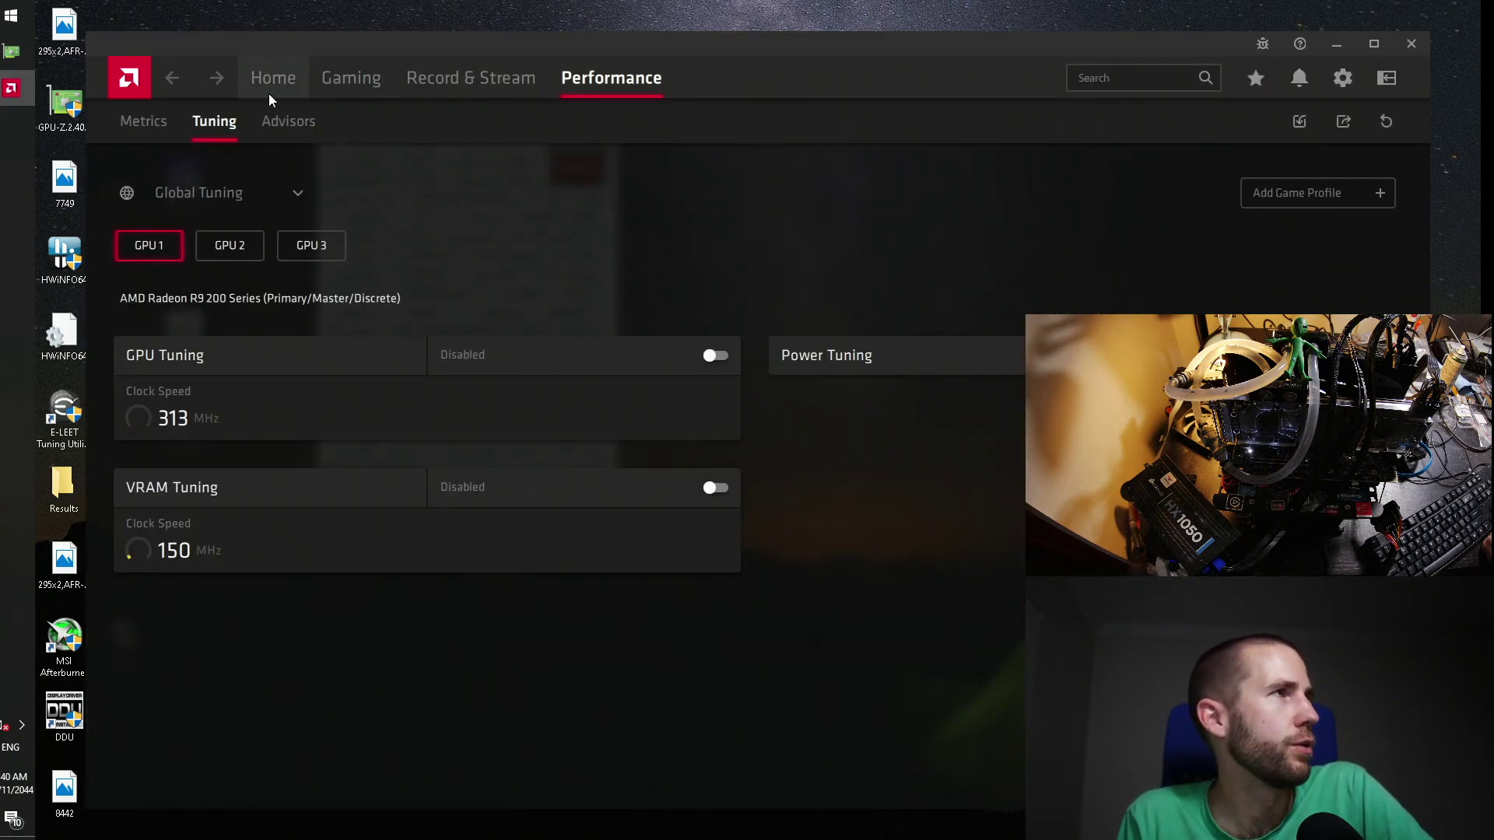
click(270, 92)
click(351, 83)
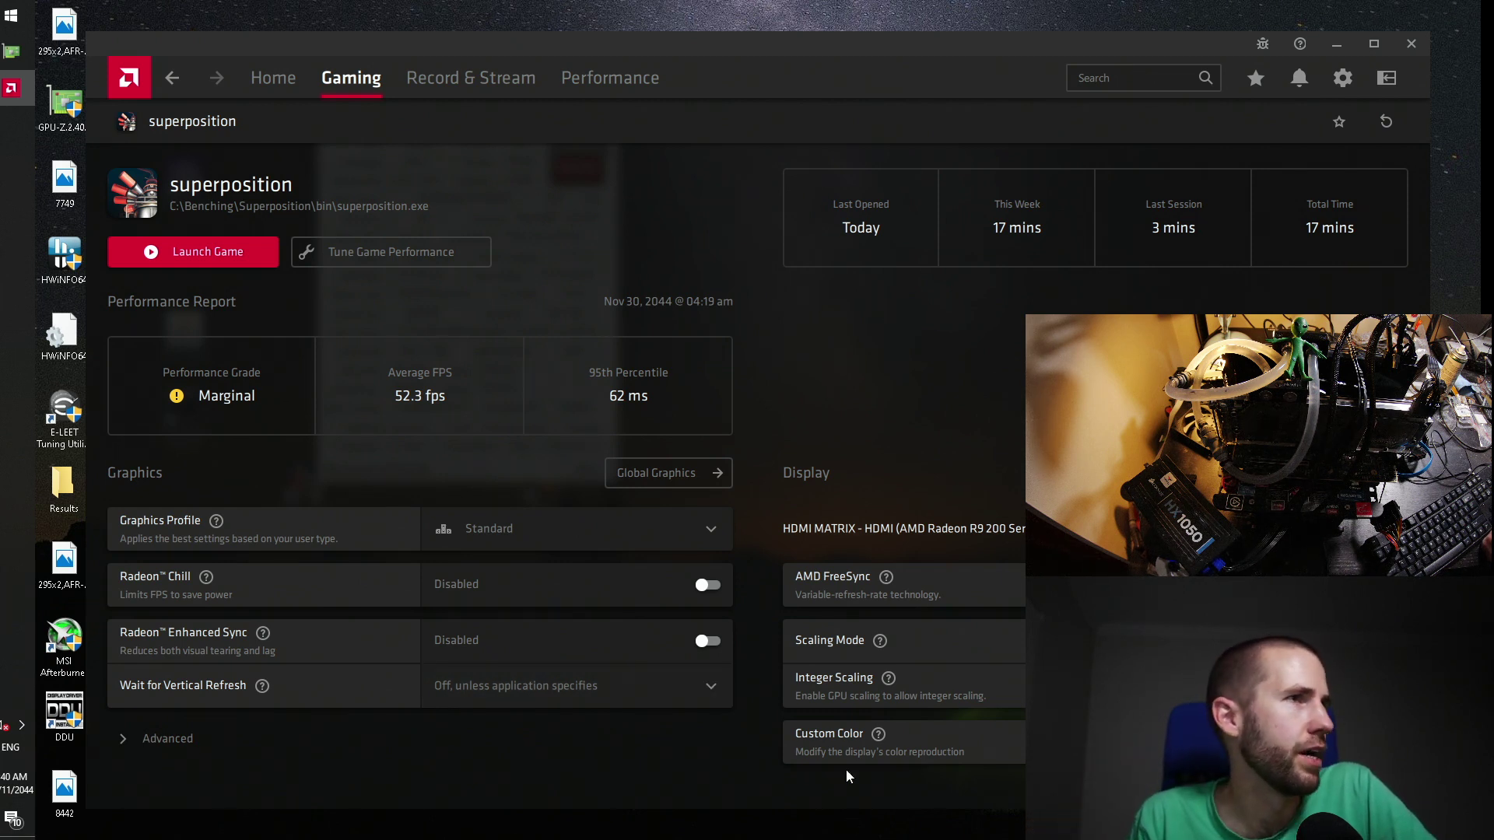
click(147, 748)
scroll(445, 629, down, 4)
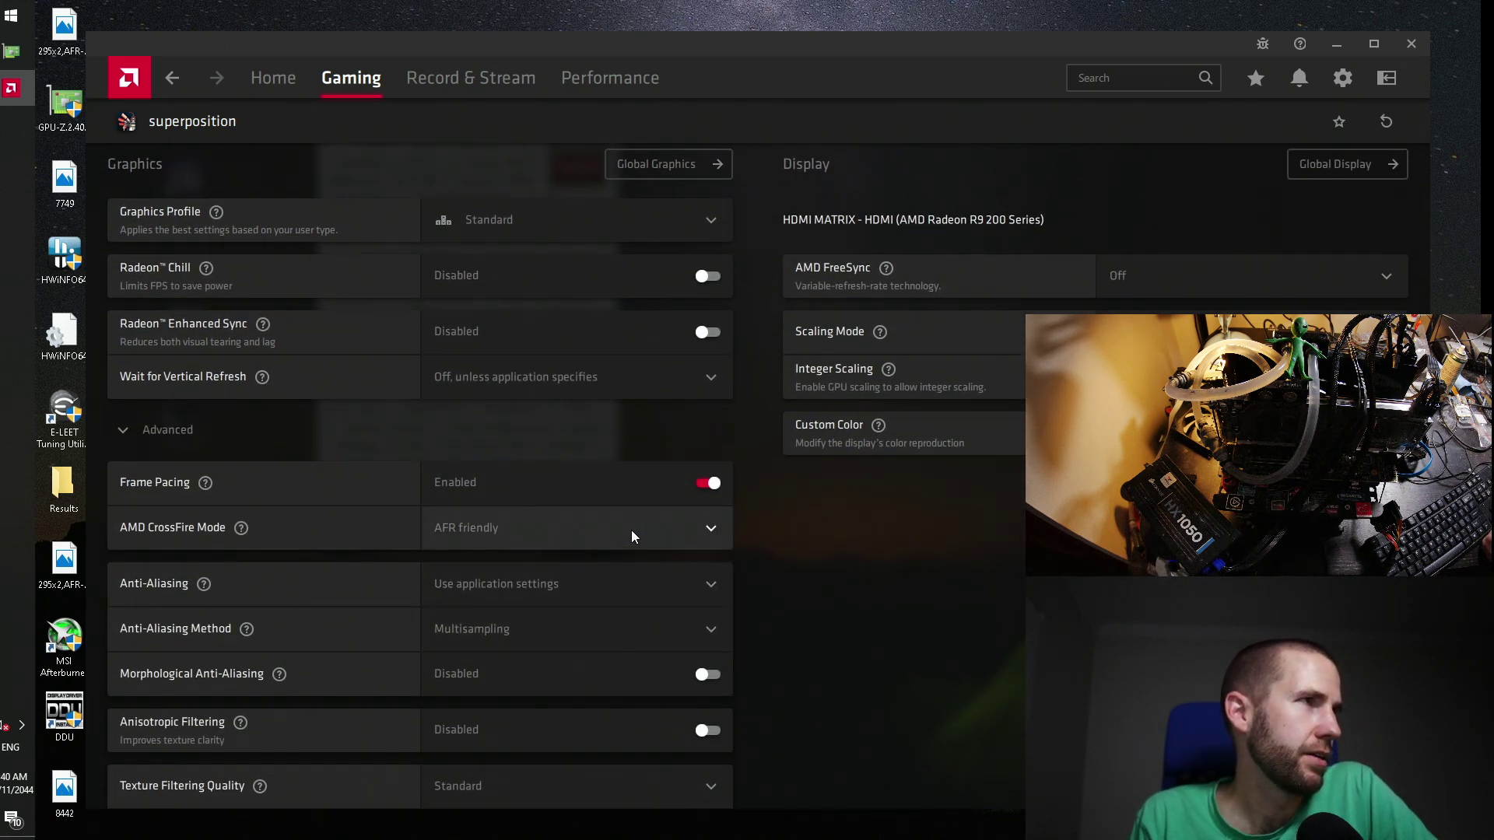
click(711, 537)
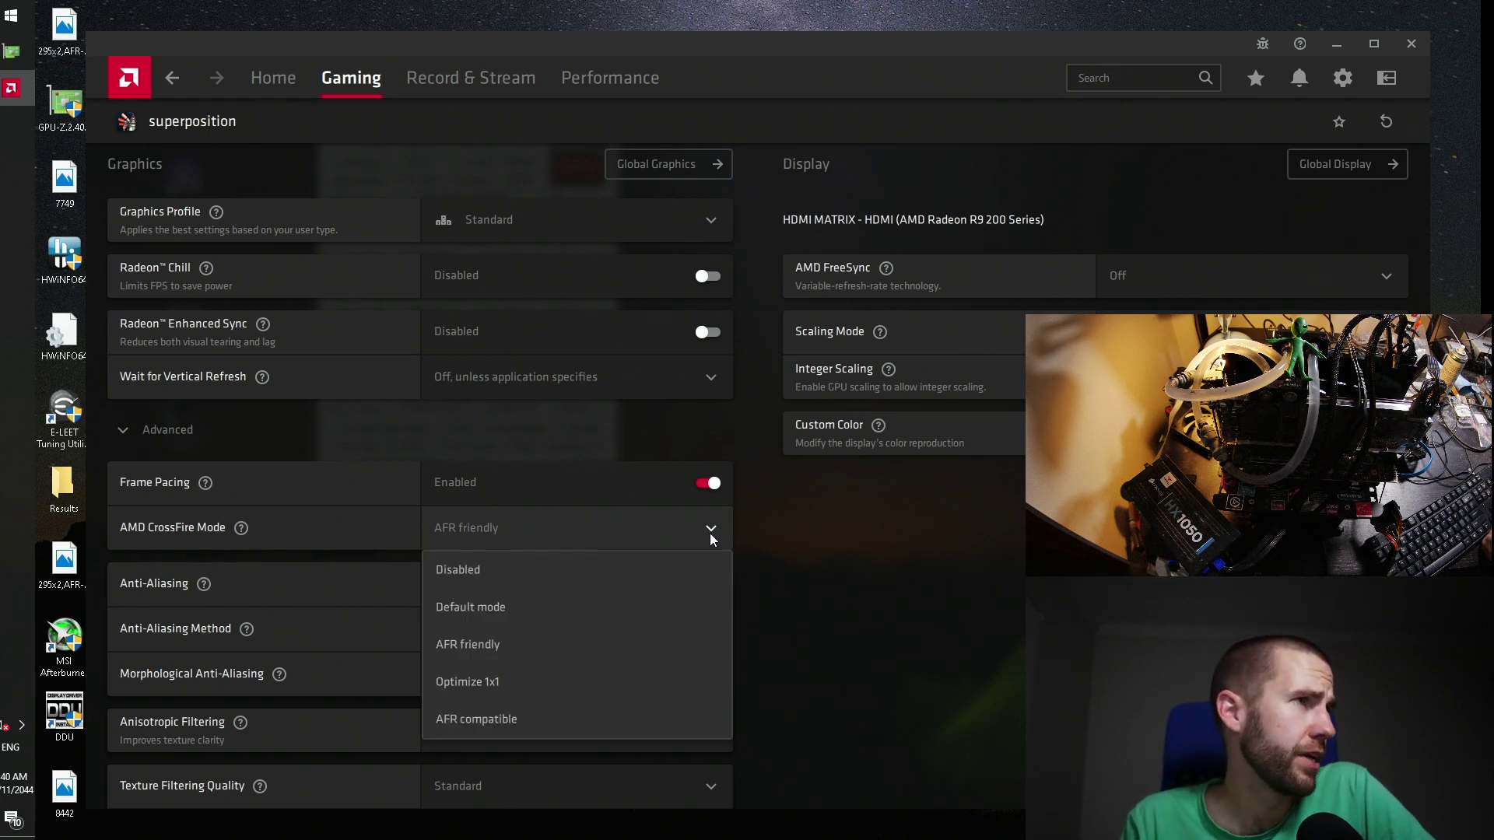
click(627, 605)
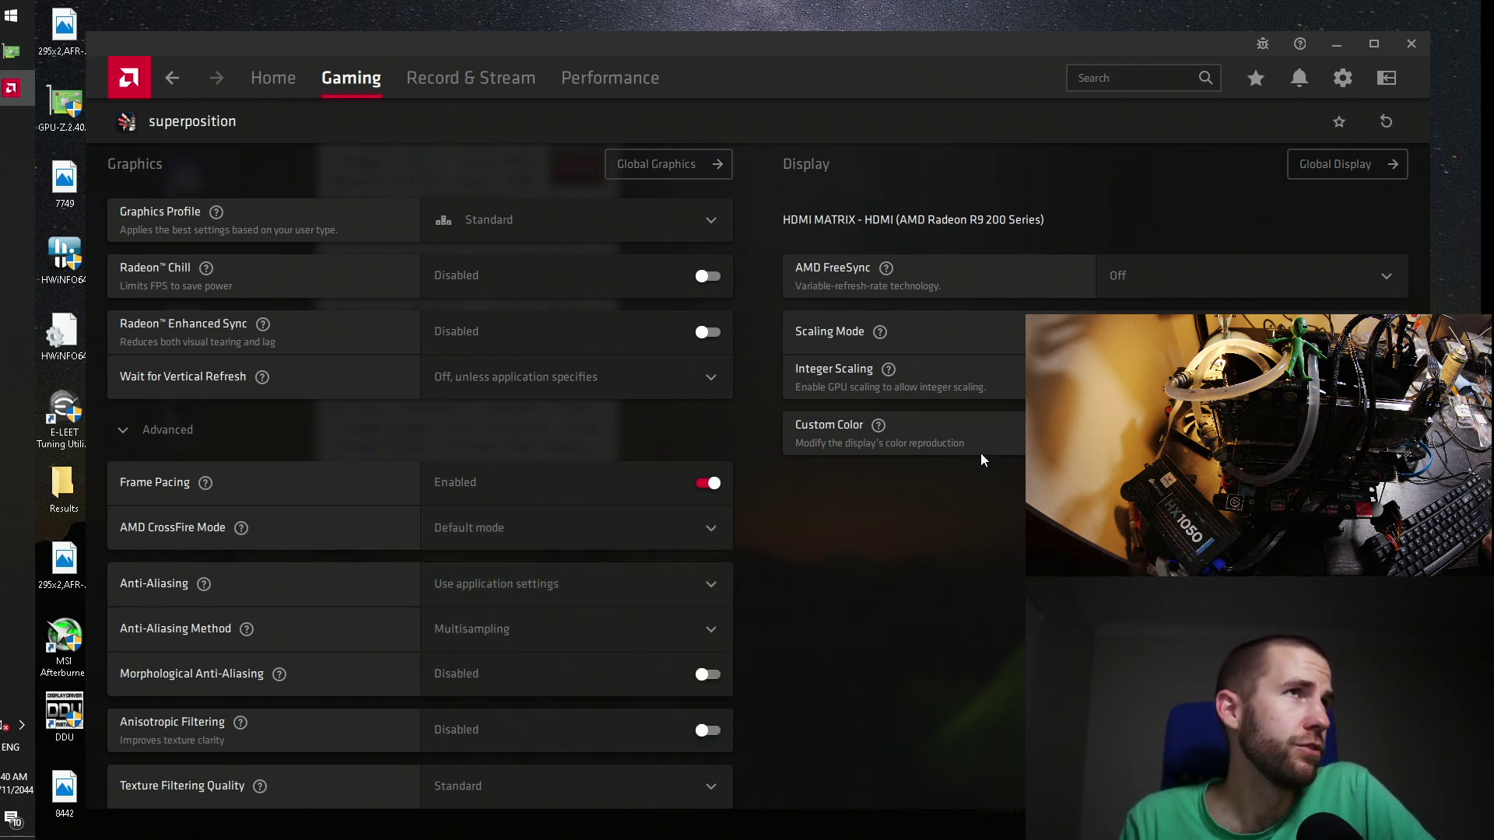
click(1412, 44)
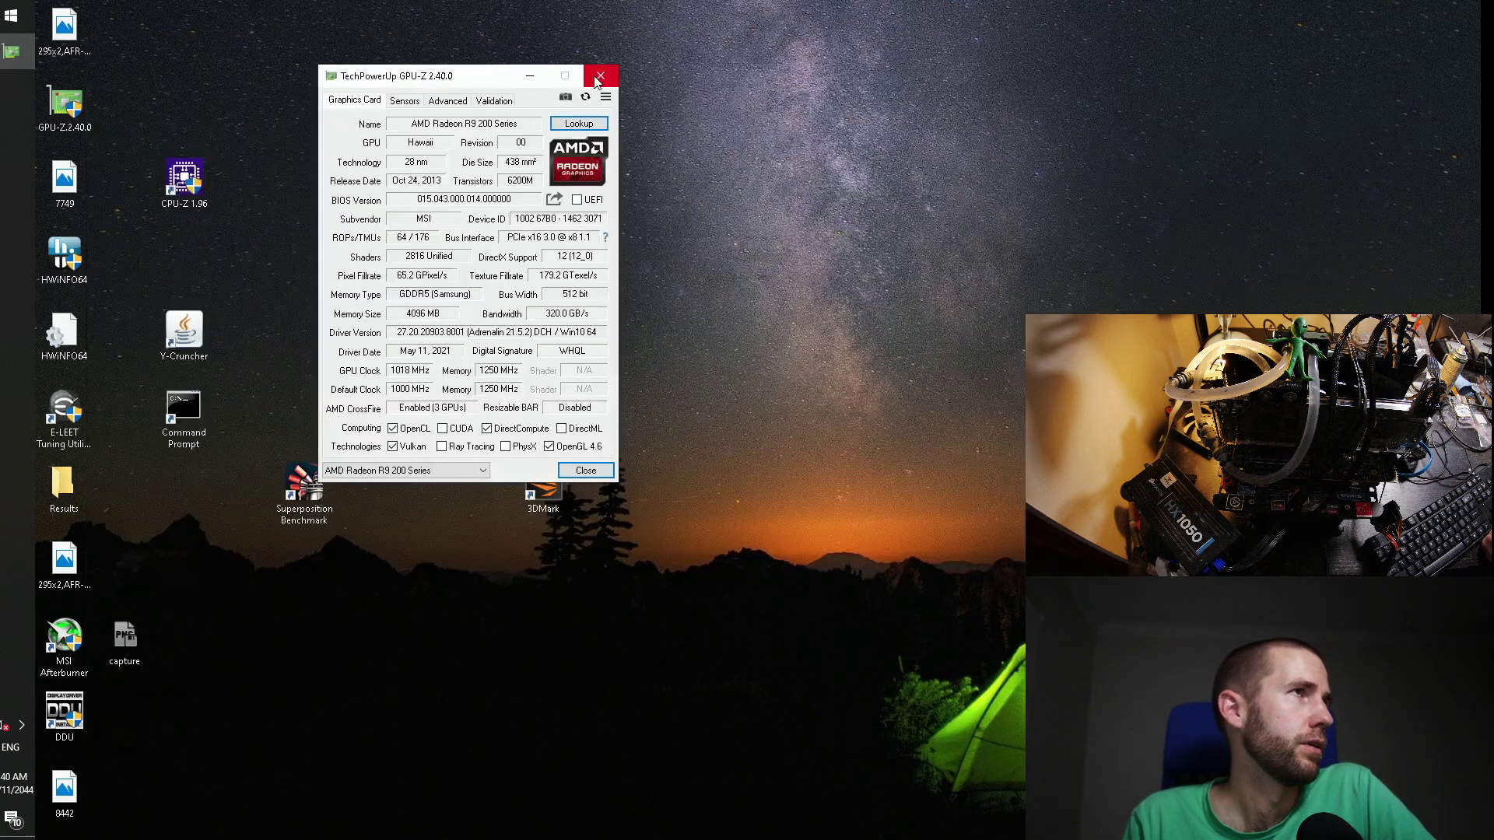
Step: Run GPU-Z's full-screen render test to check the PCI-Express link of all three graphics cards, and close GPU-Z
click(404, 101)
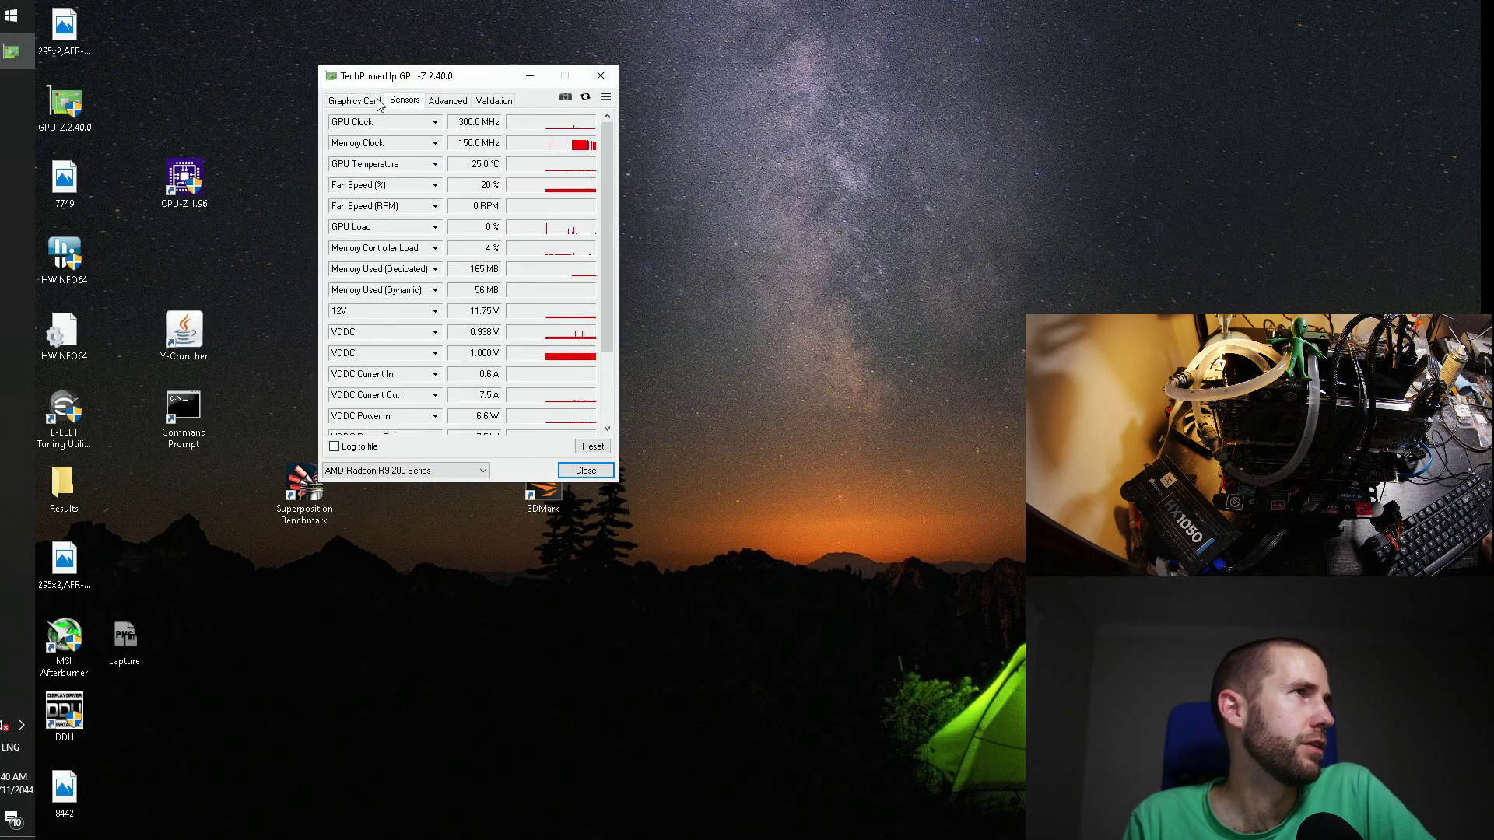
click(354, 99)
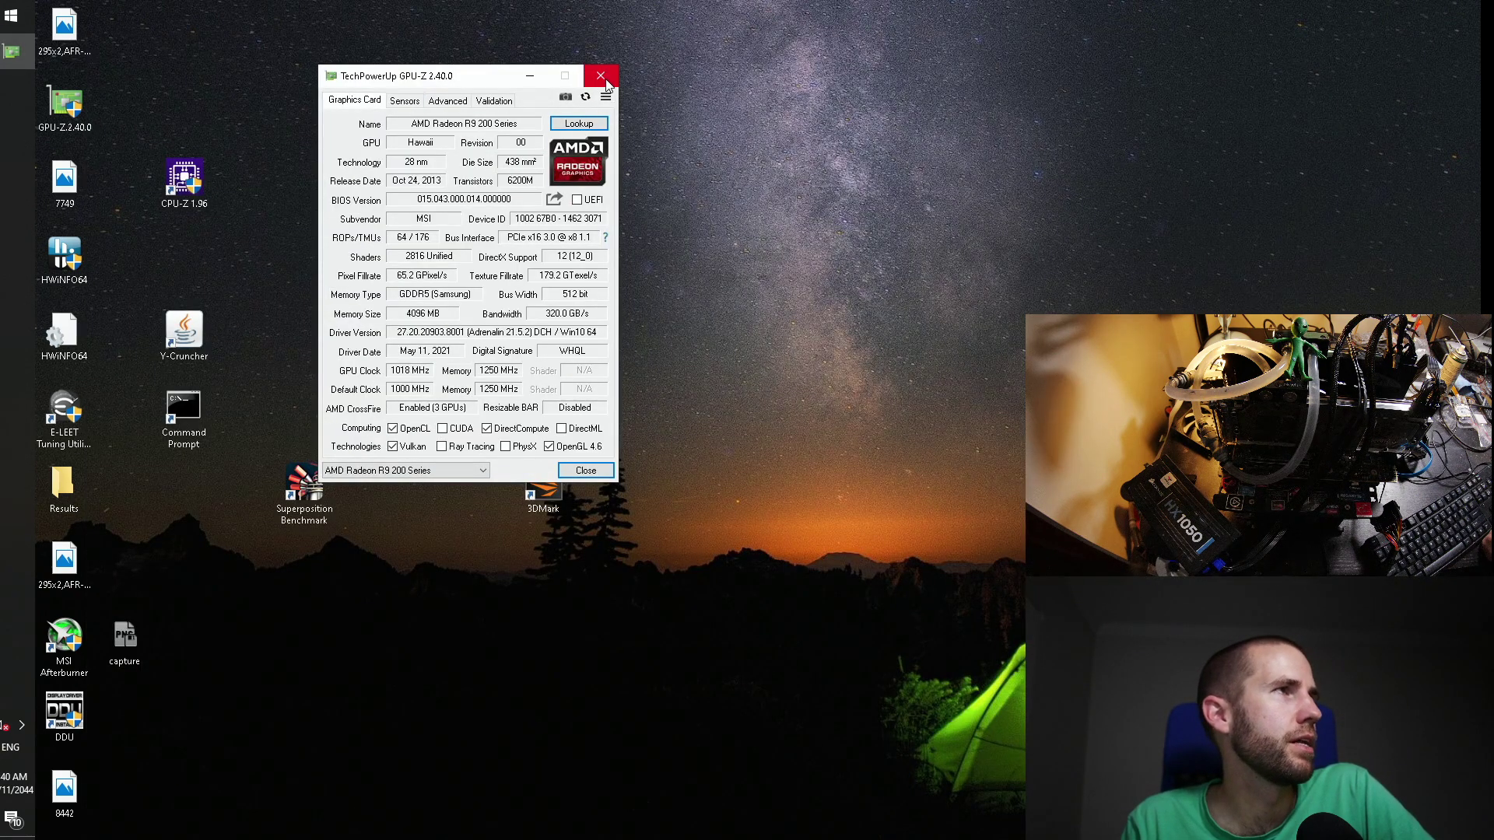
click(606, 237)
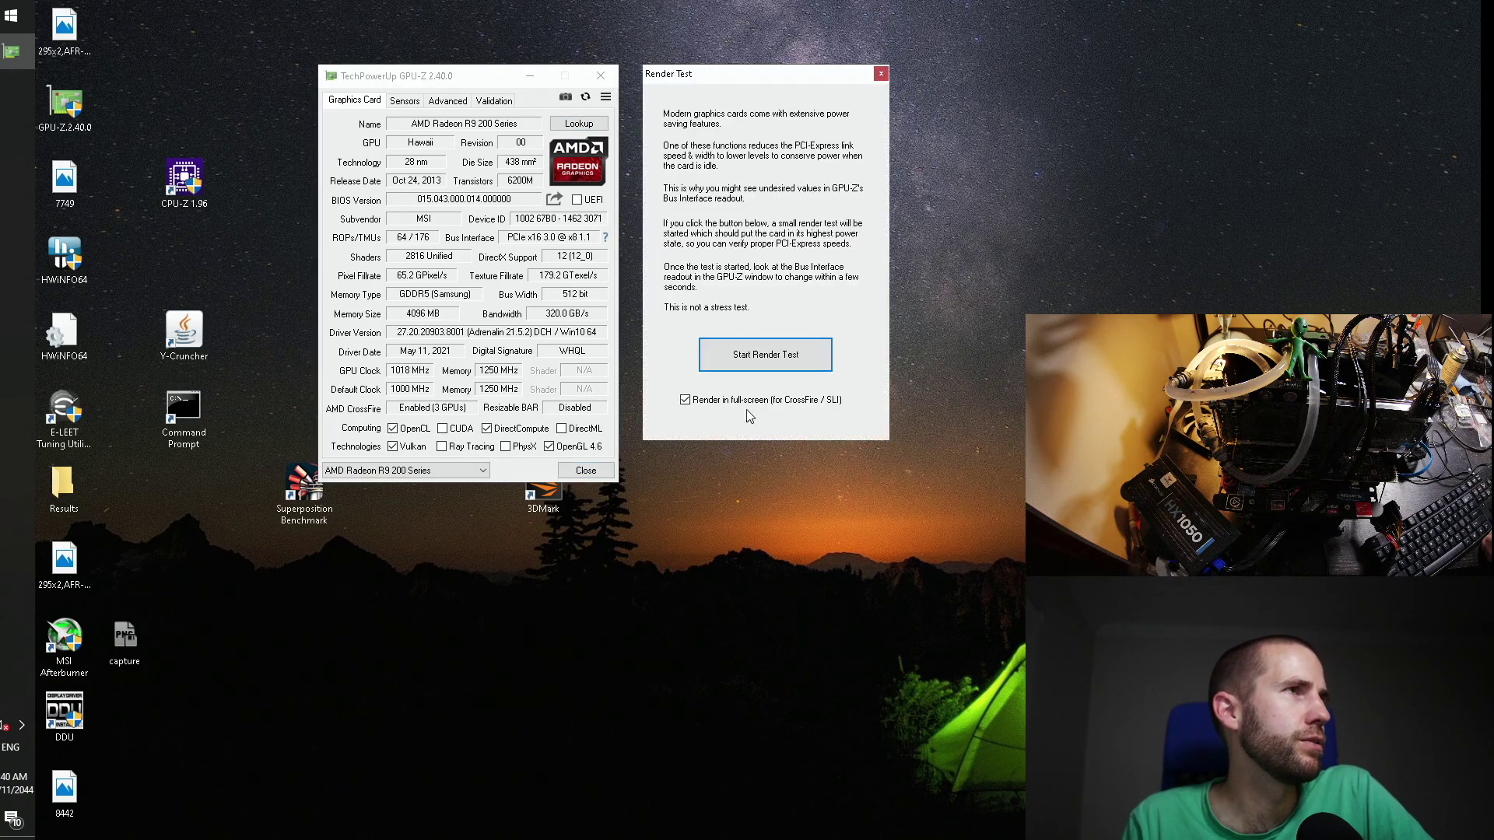
click(731, 359)
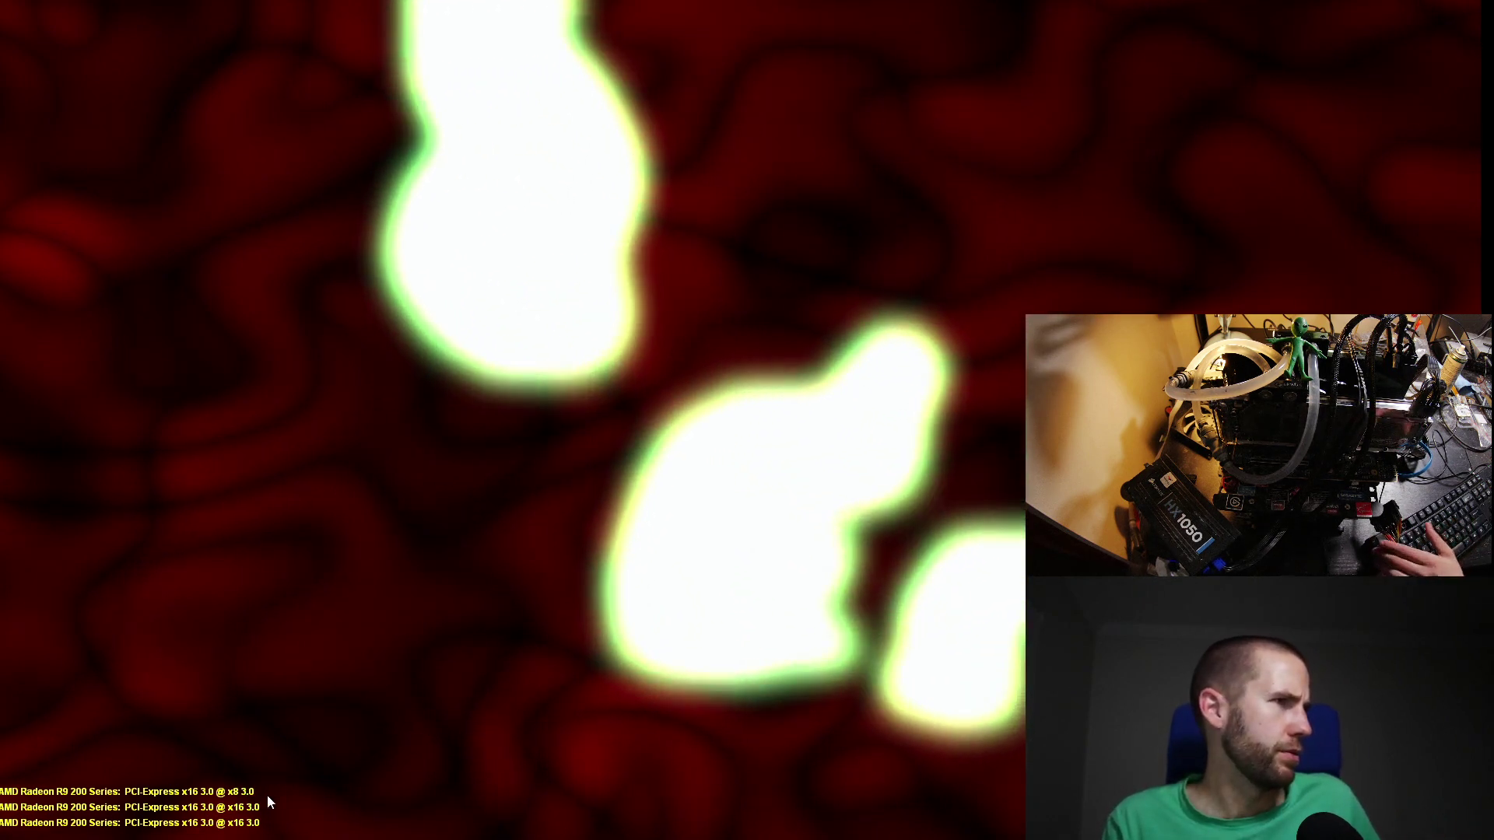
key(Escape)
click(601, 75)
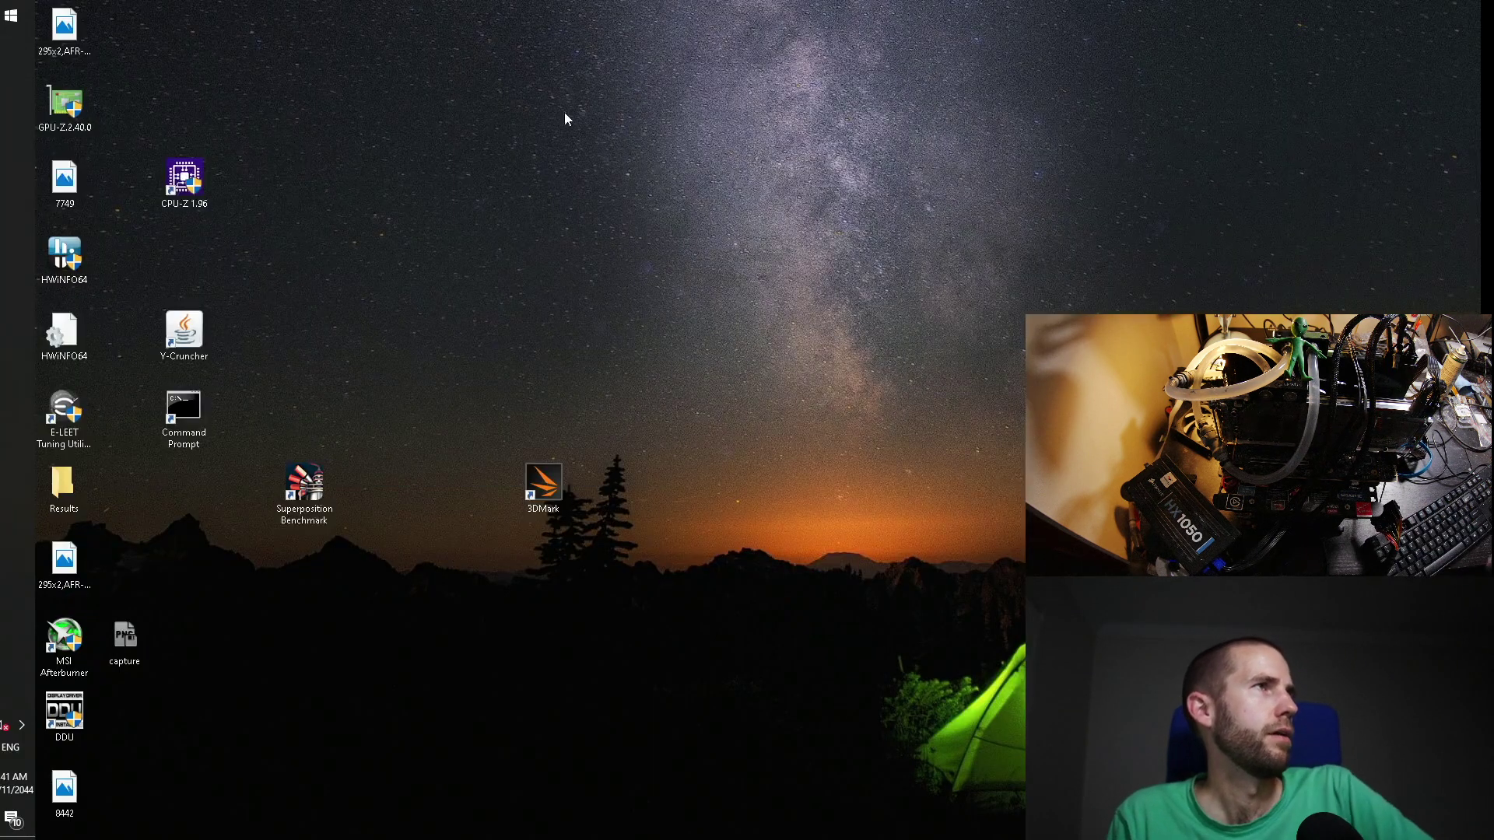
Step: Open Superposition Benchmark, run it with the 1080p Extreme preset, and stop the run during the first scene
double_click(304, 486)
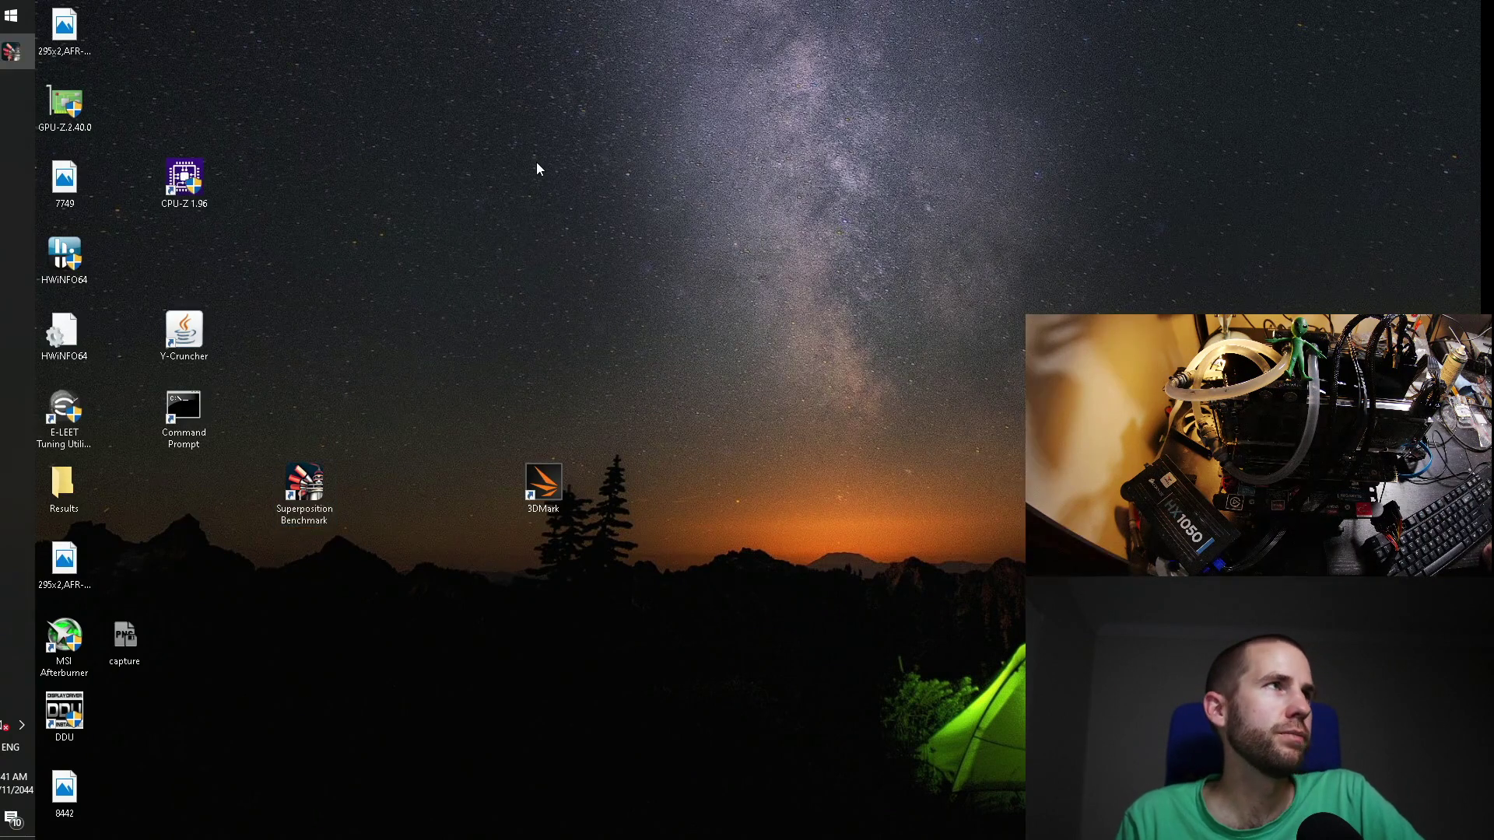
drag(730, 197, 534, 94)
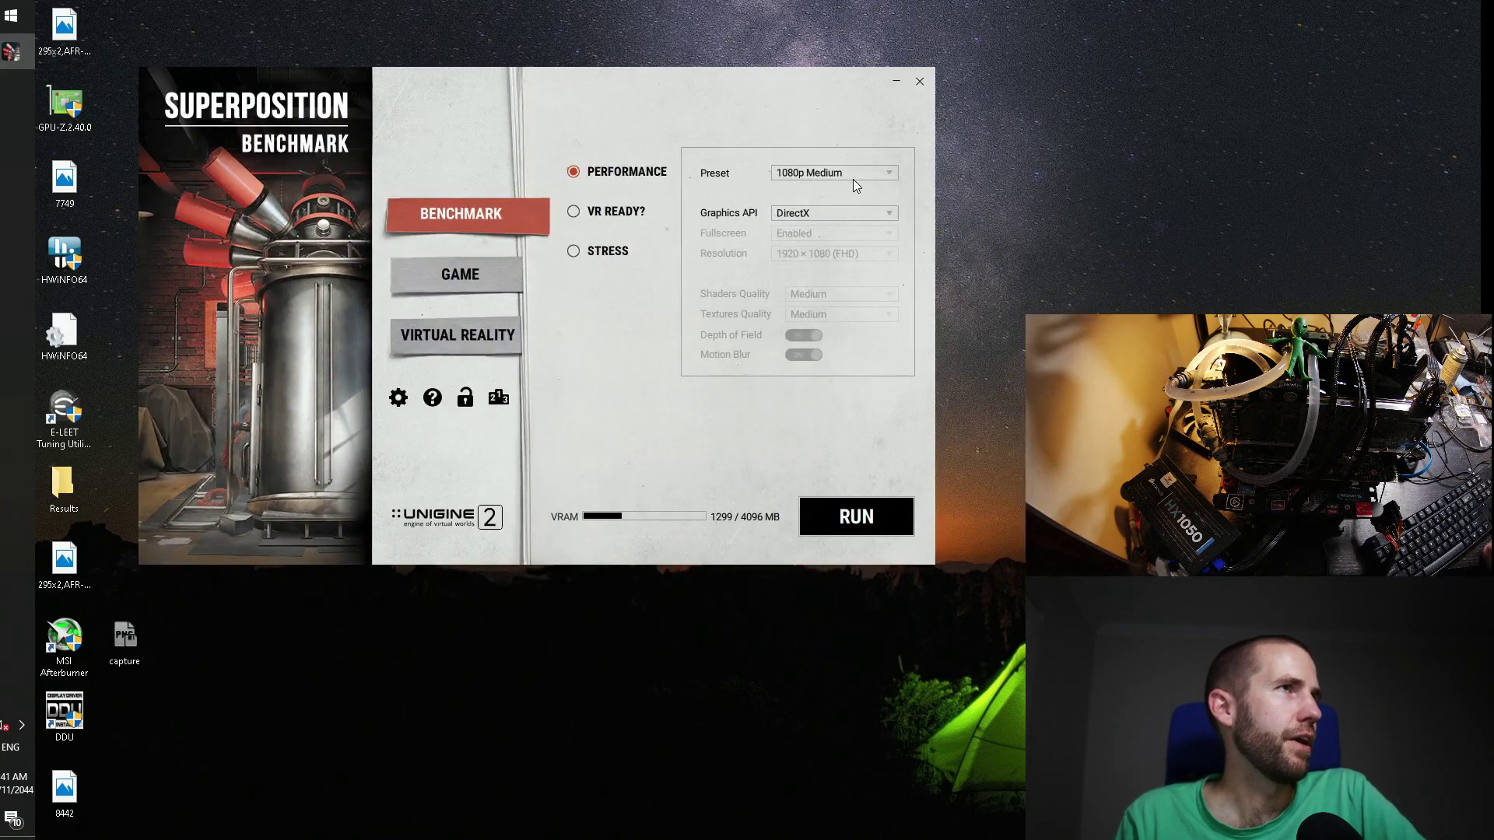
click(855, 185)
click(817, 243)
click(826, 513)
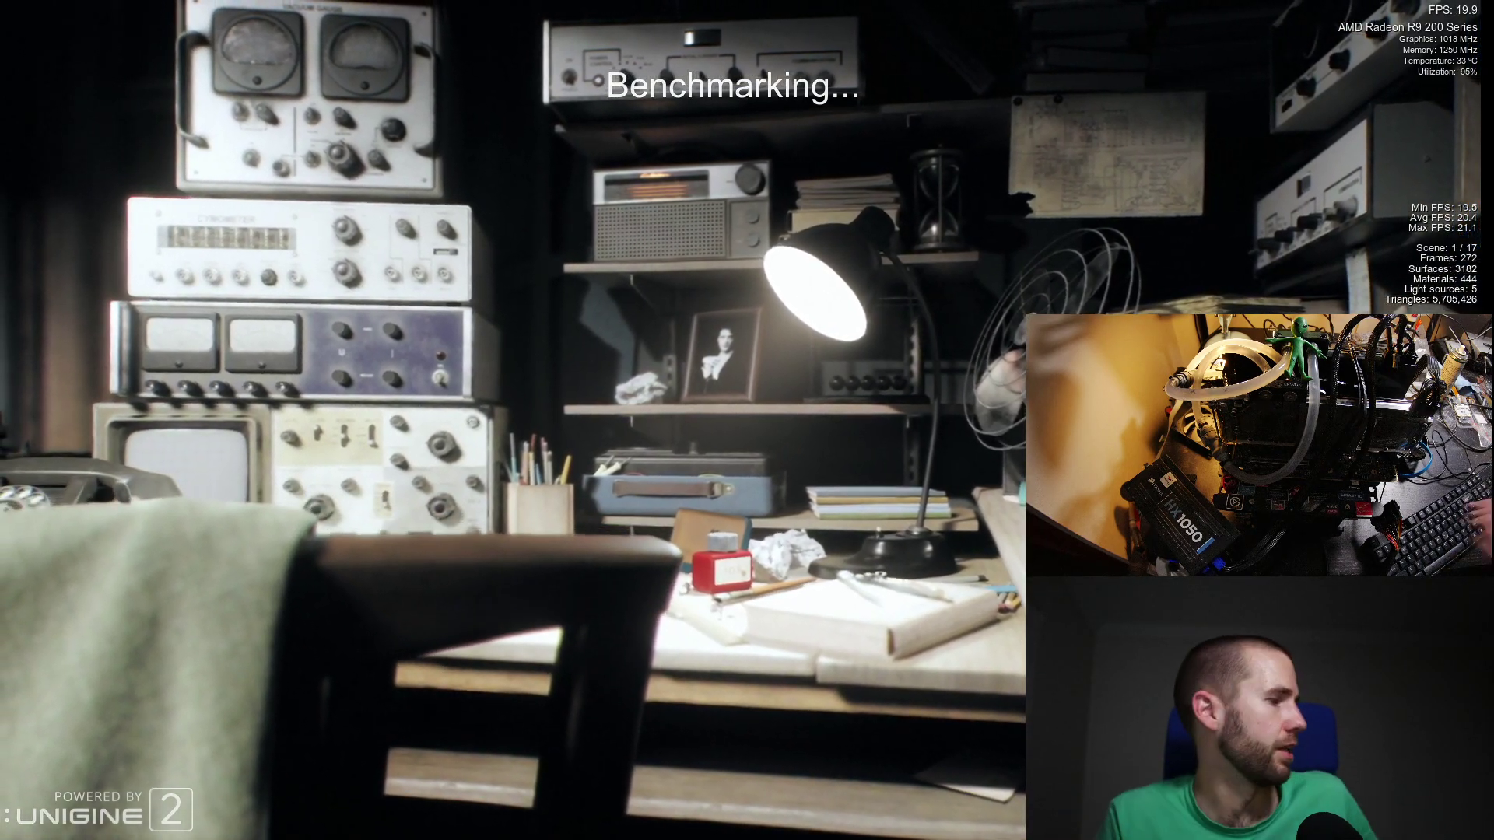
key(Escape)
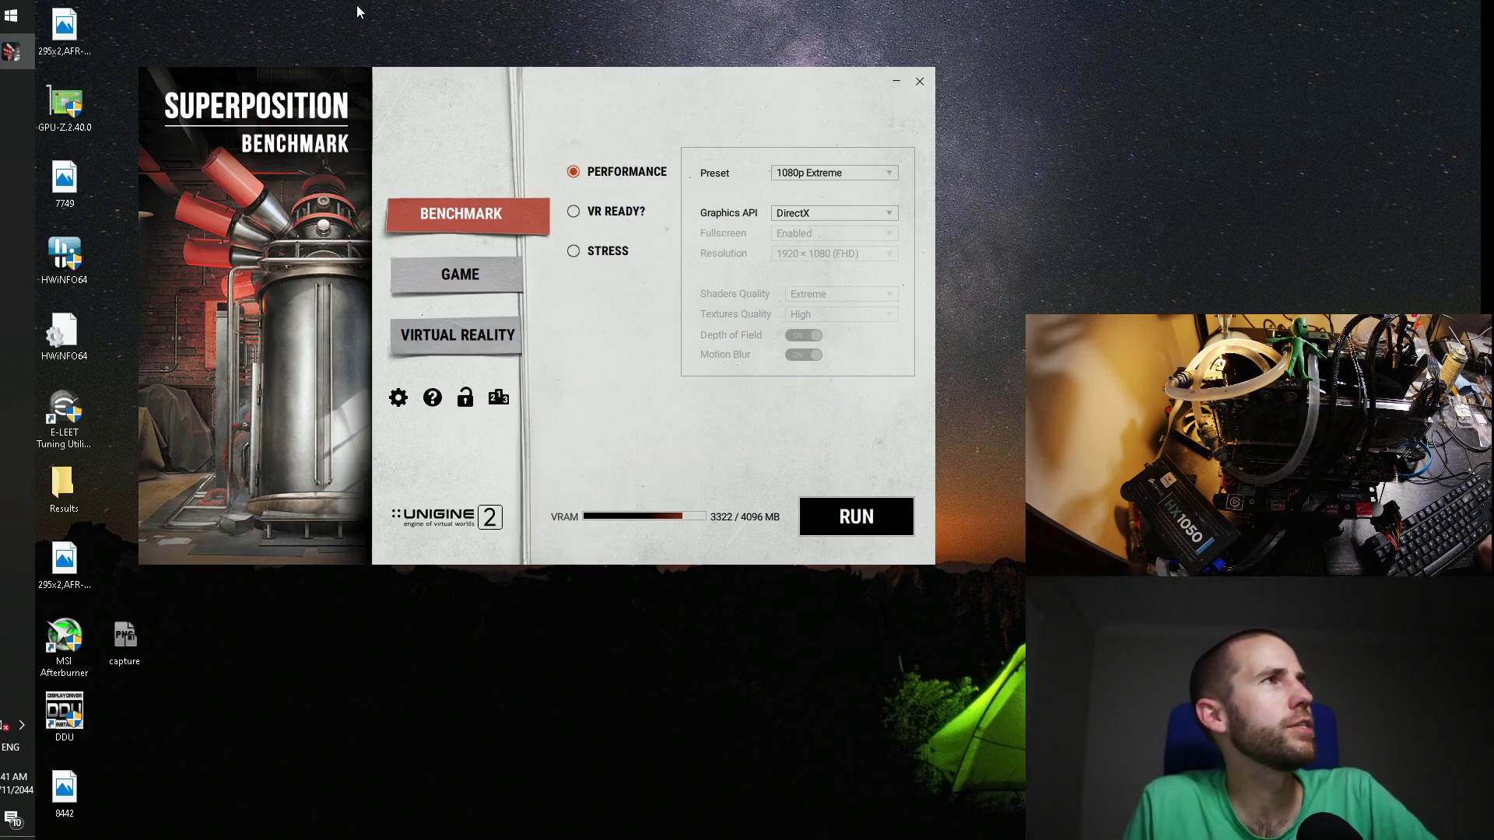
Step: Set AMD CrossFire Mode to AFR friendly in the superposition profile's advanced settings in Radeon Software, and close Radeon Software
drag(468, 95, 711, 198)
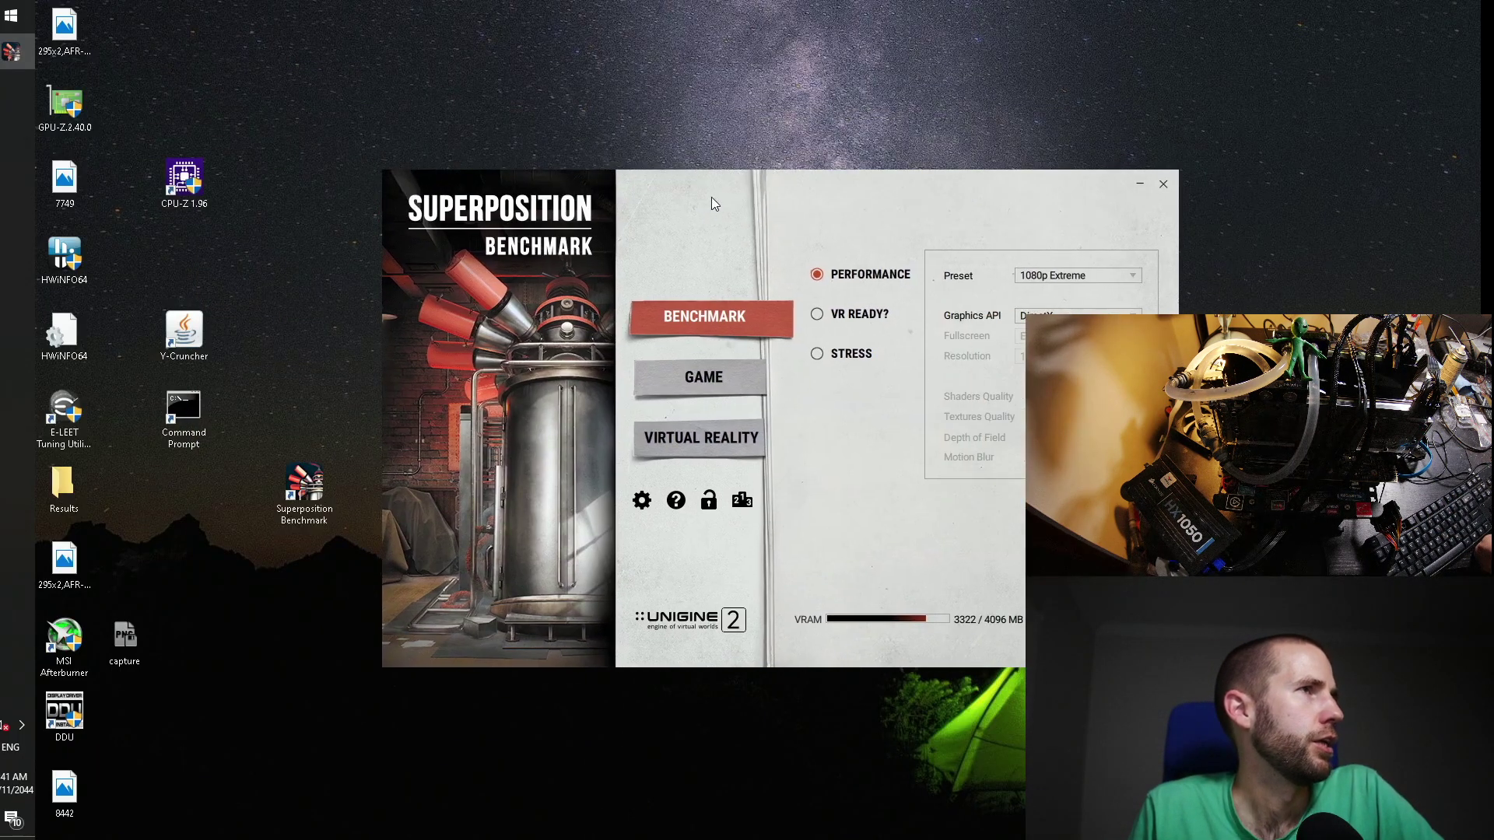
right_click(301, 83)
click(311, 84)
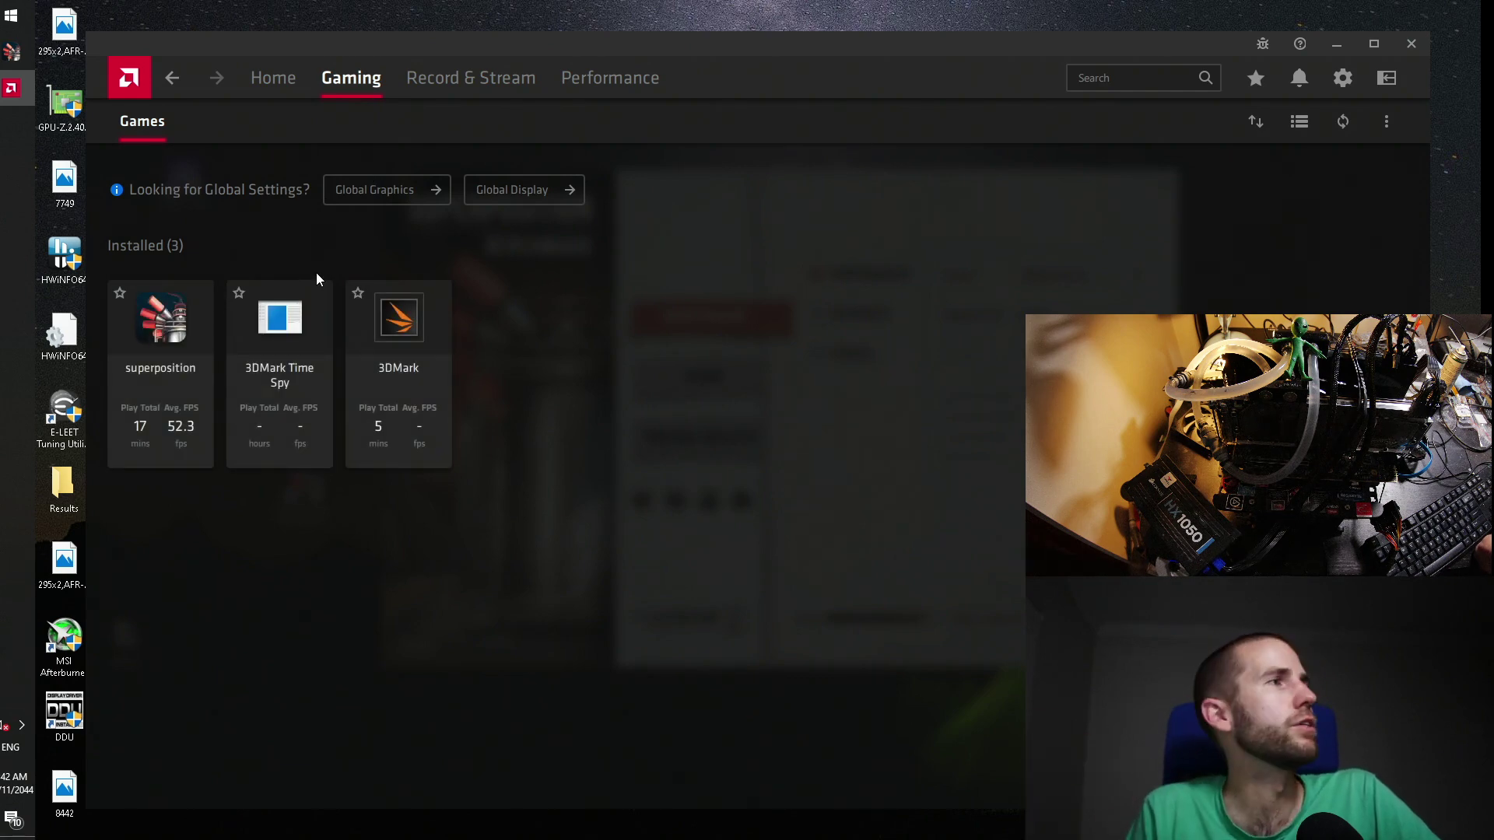
click(166, 350)
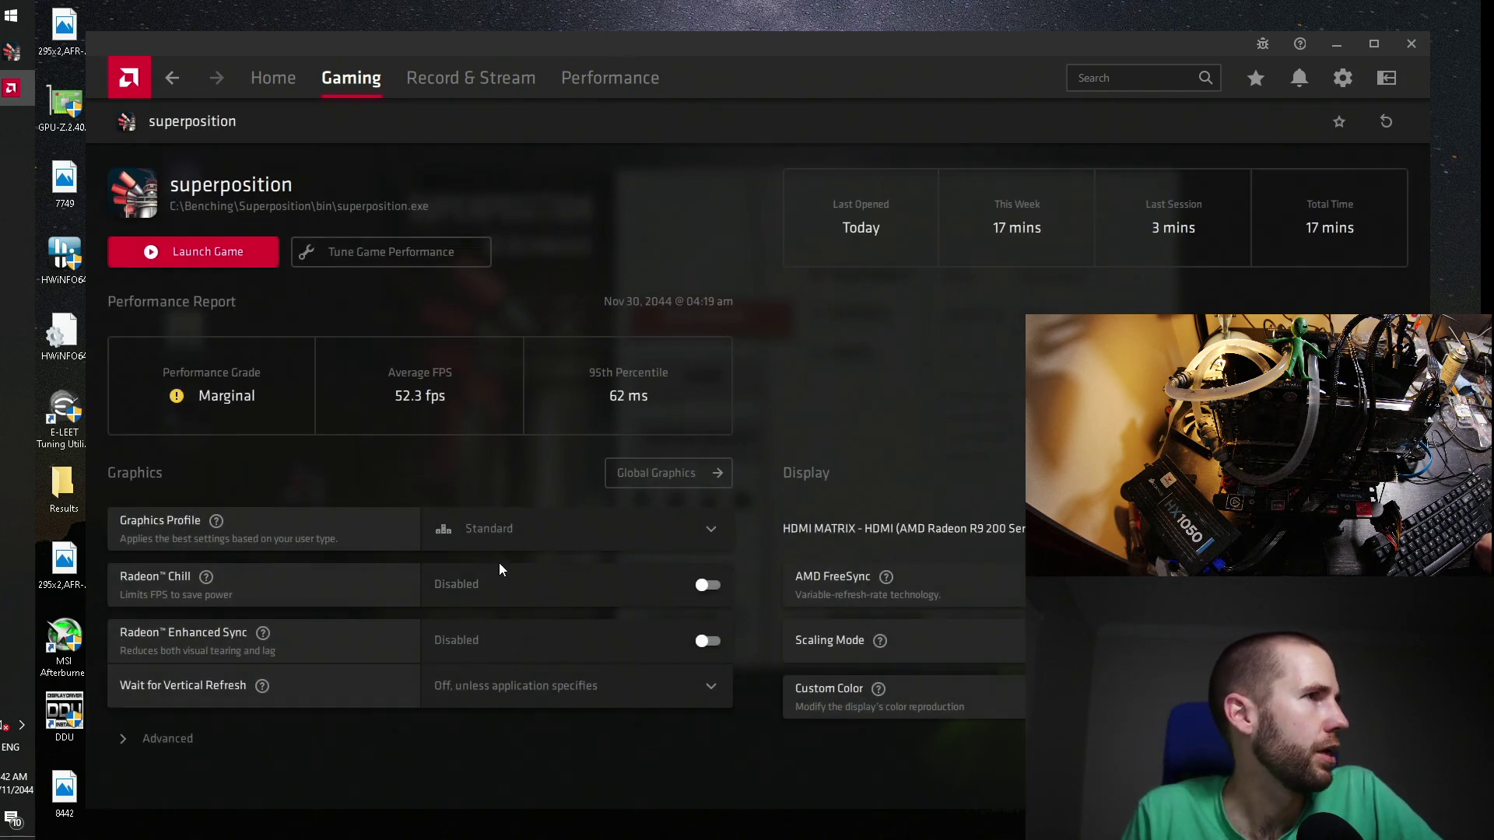
click(149, 739)
scroll(590, 599, down, 7)
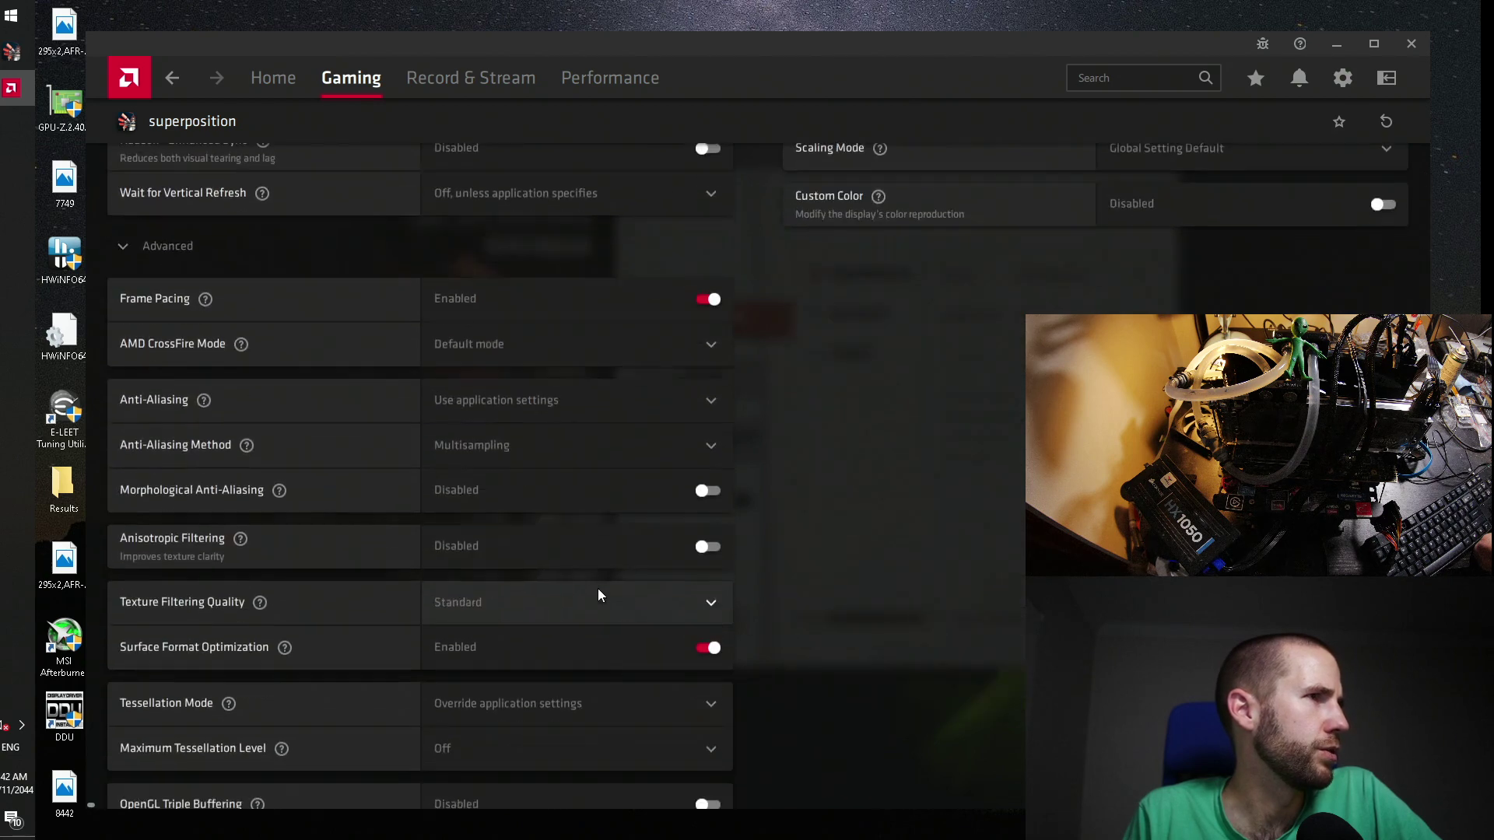
click(544, 298)
click(525, 417)
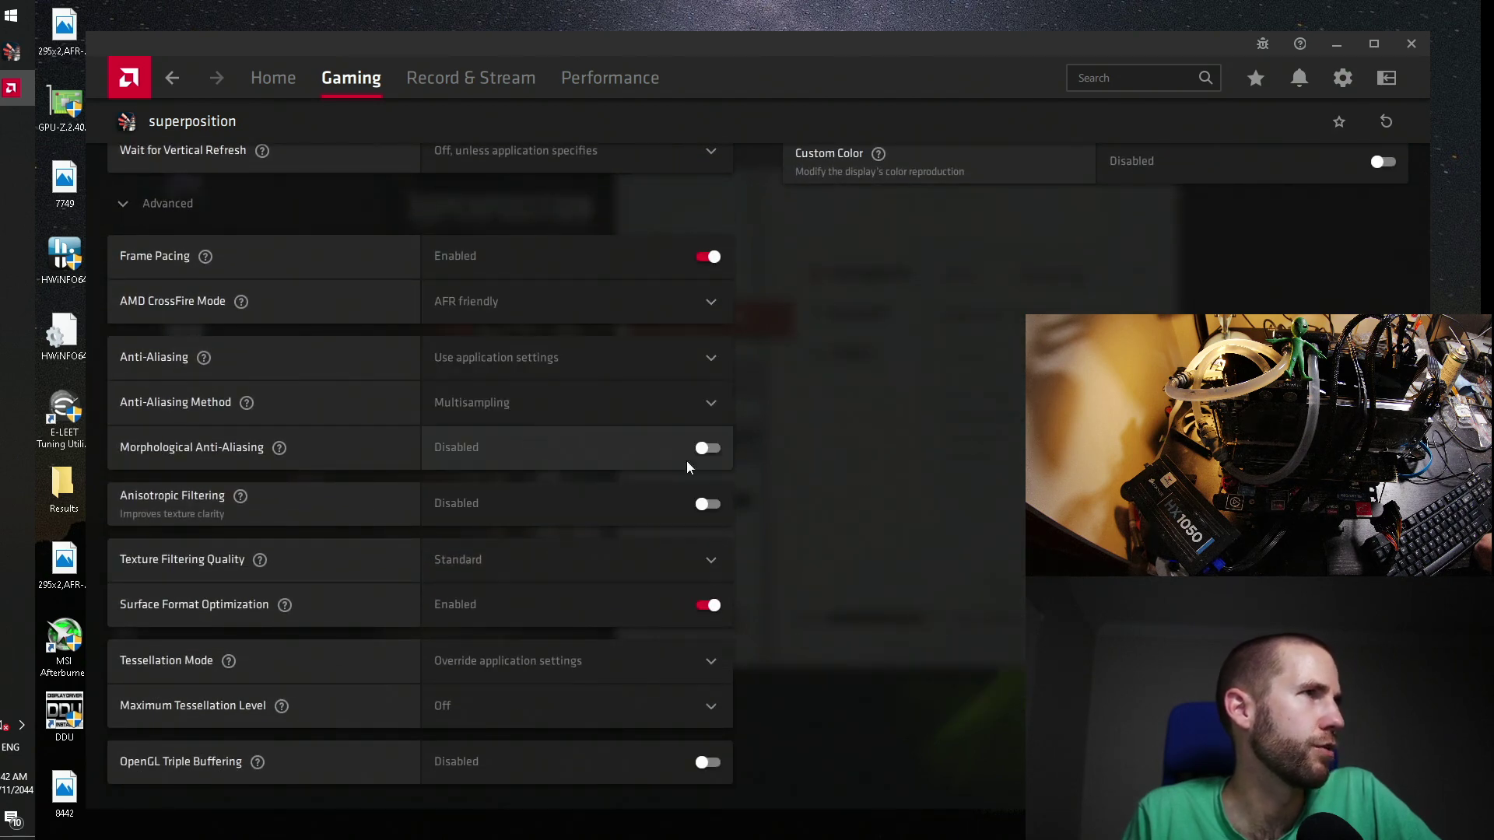
click(1412, 44)
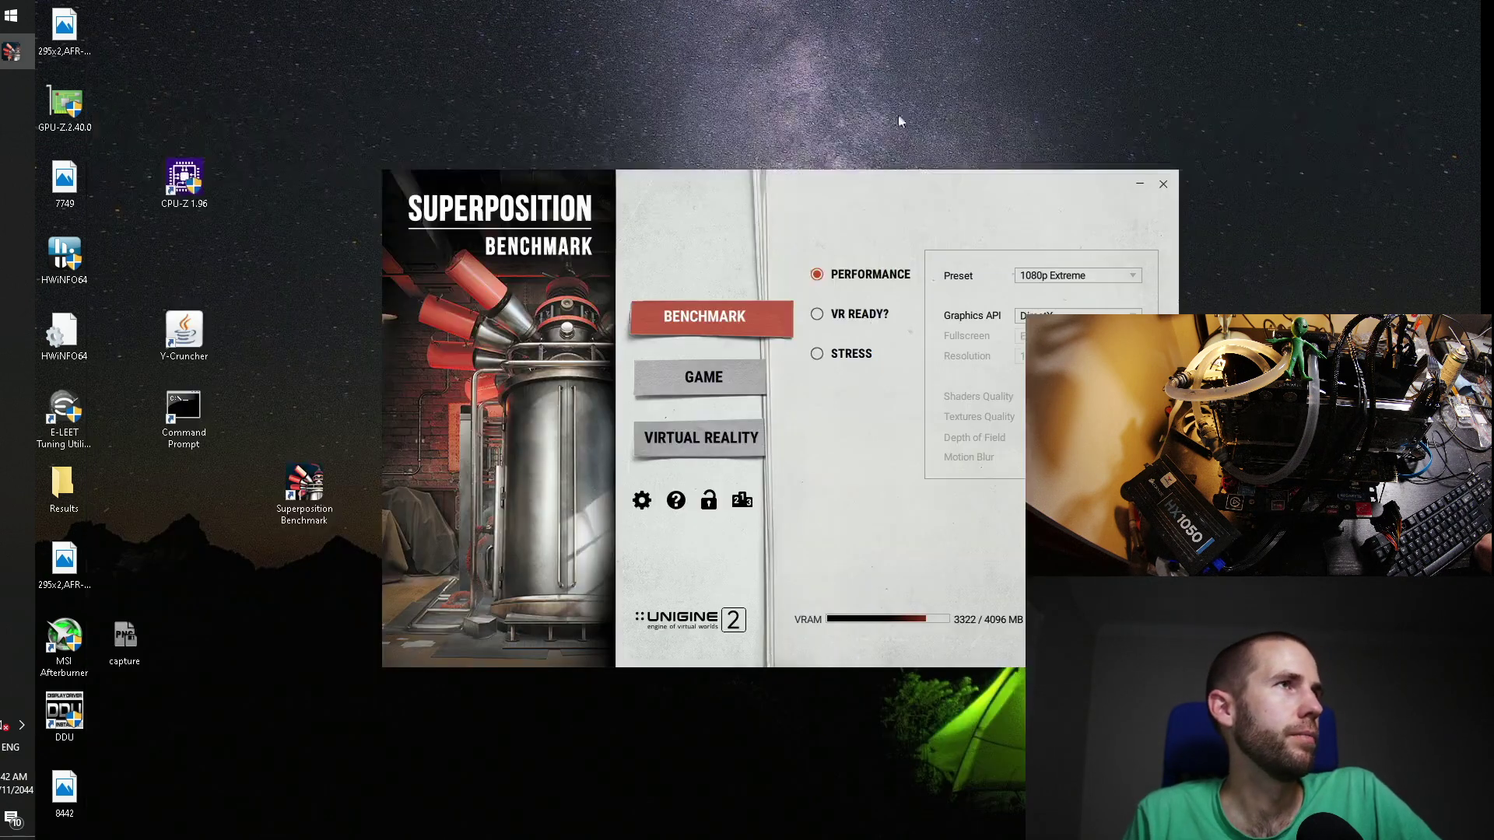
Step: Rerun the Superposition benchmark at 1080p Extreme and abort the run partway through
click(922, 554)
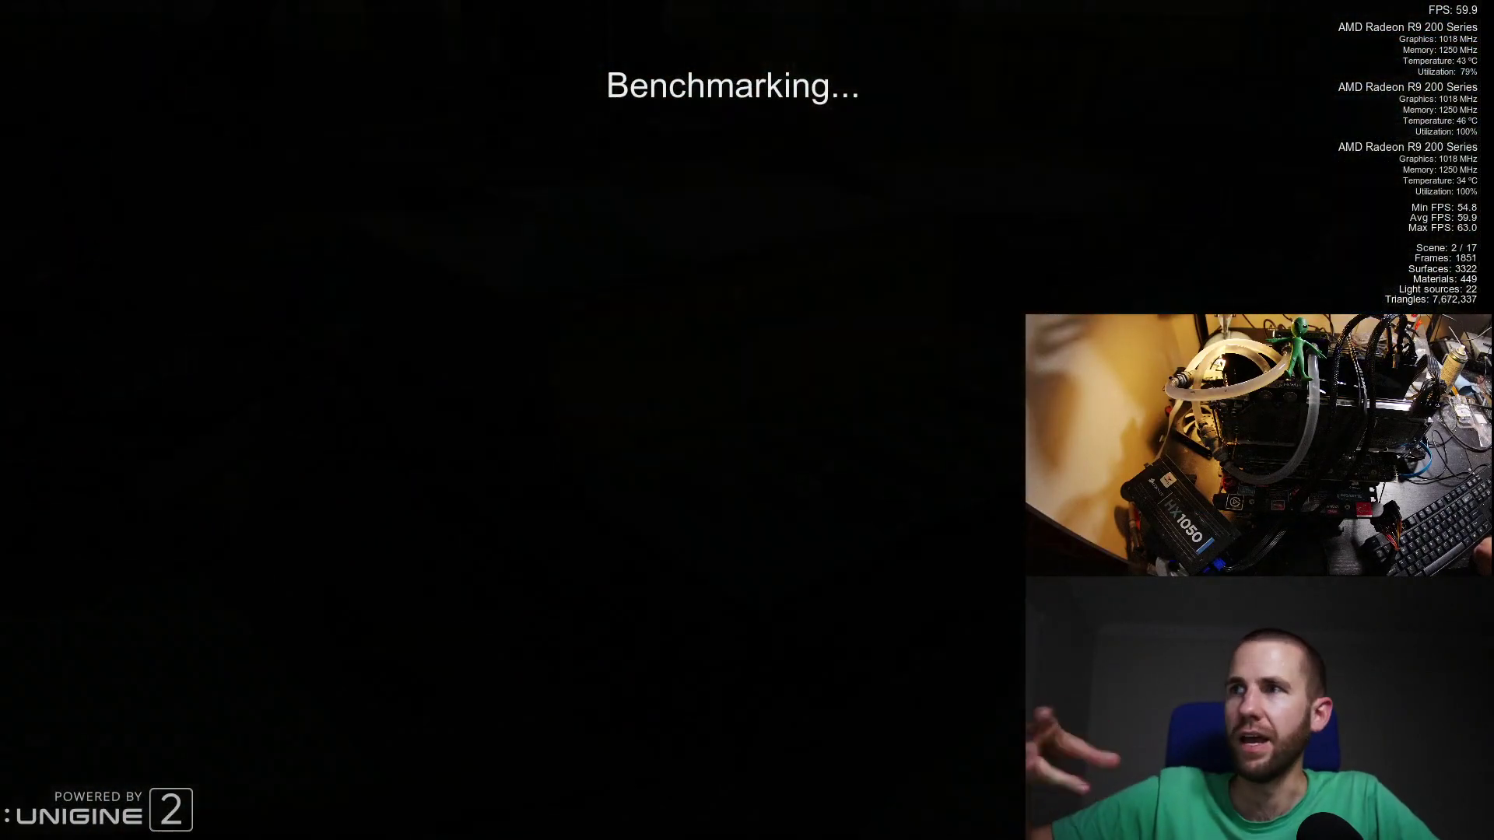
key(Escape)
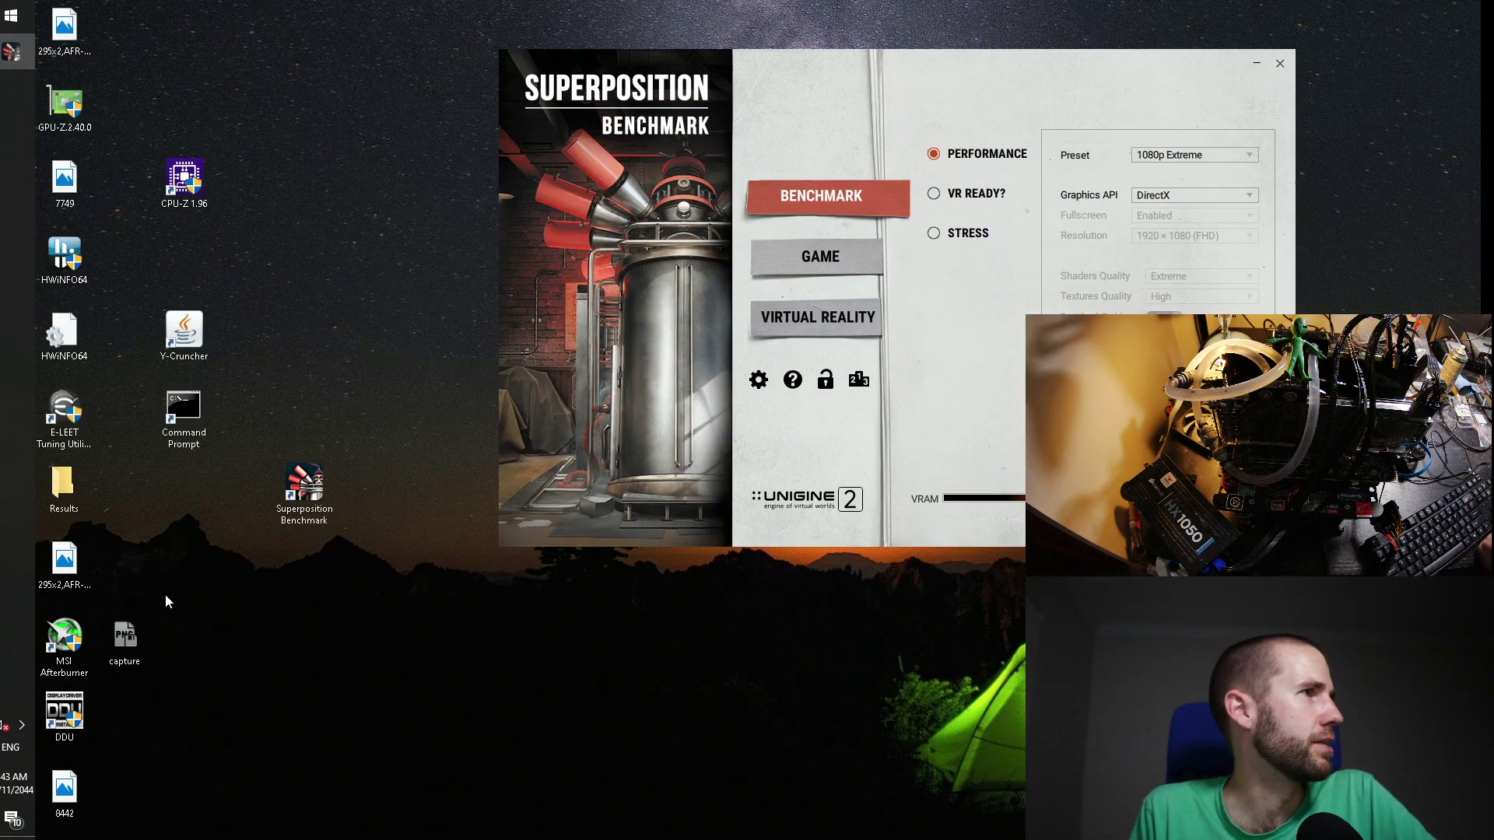
Step: Open MSI Afterburner and GPU-Z, review Afterburner's general properties and accept them
click(64, 642)
click(65, 105)
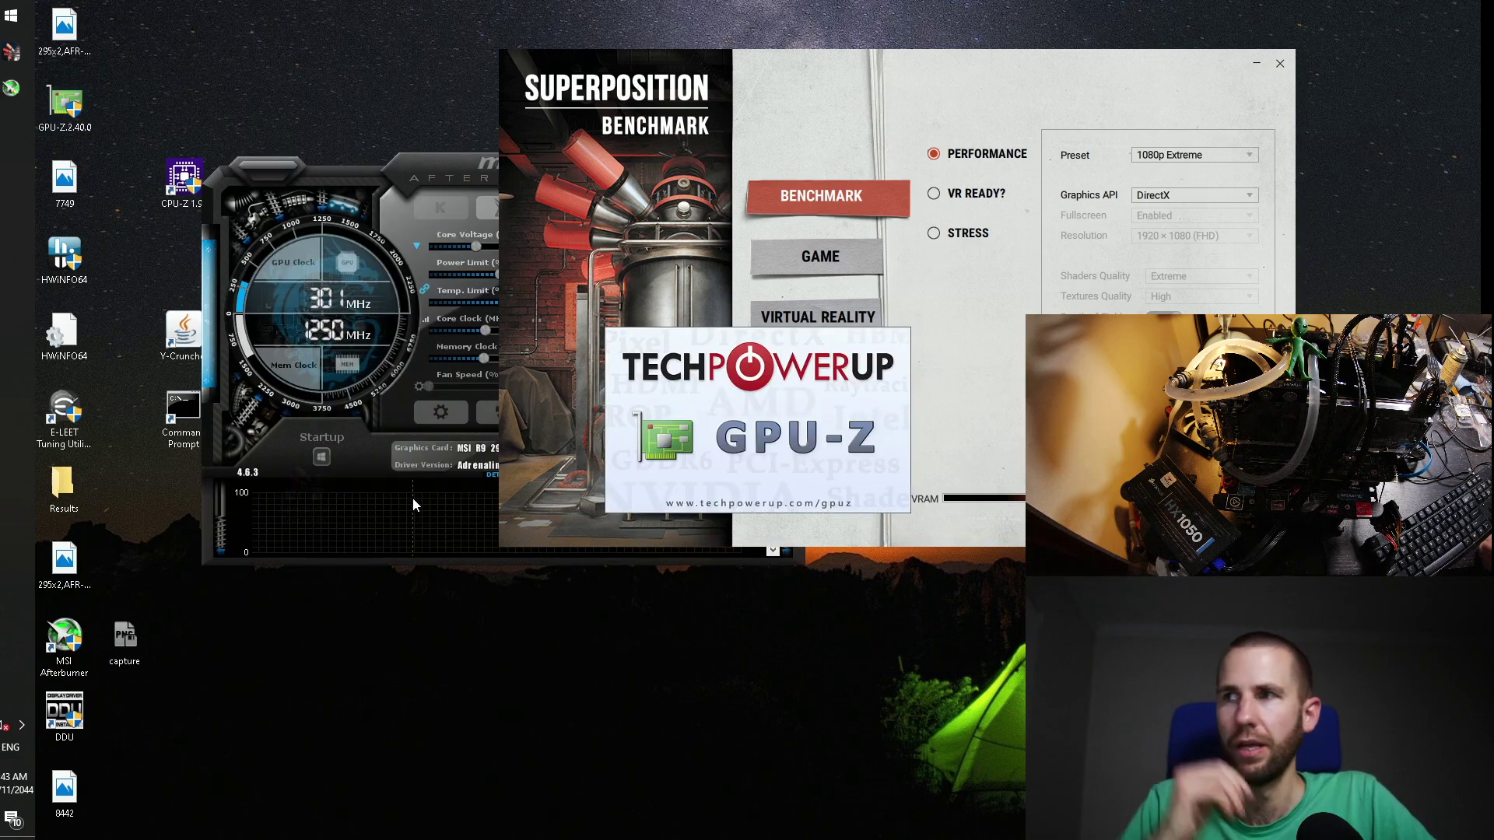
click(444, 187)
click(440, 412)
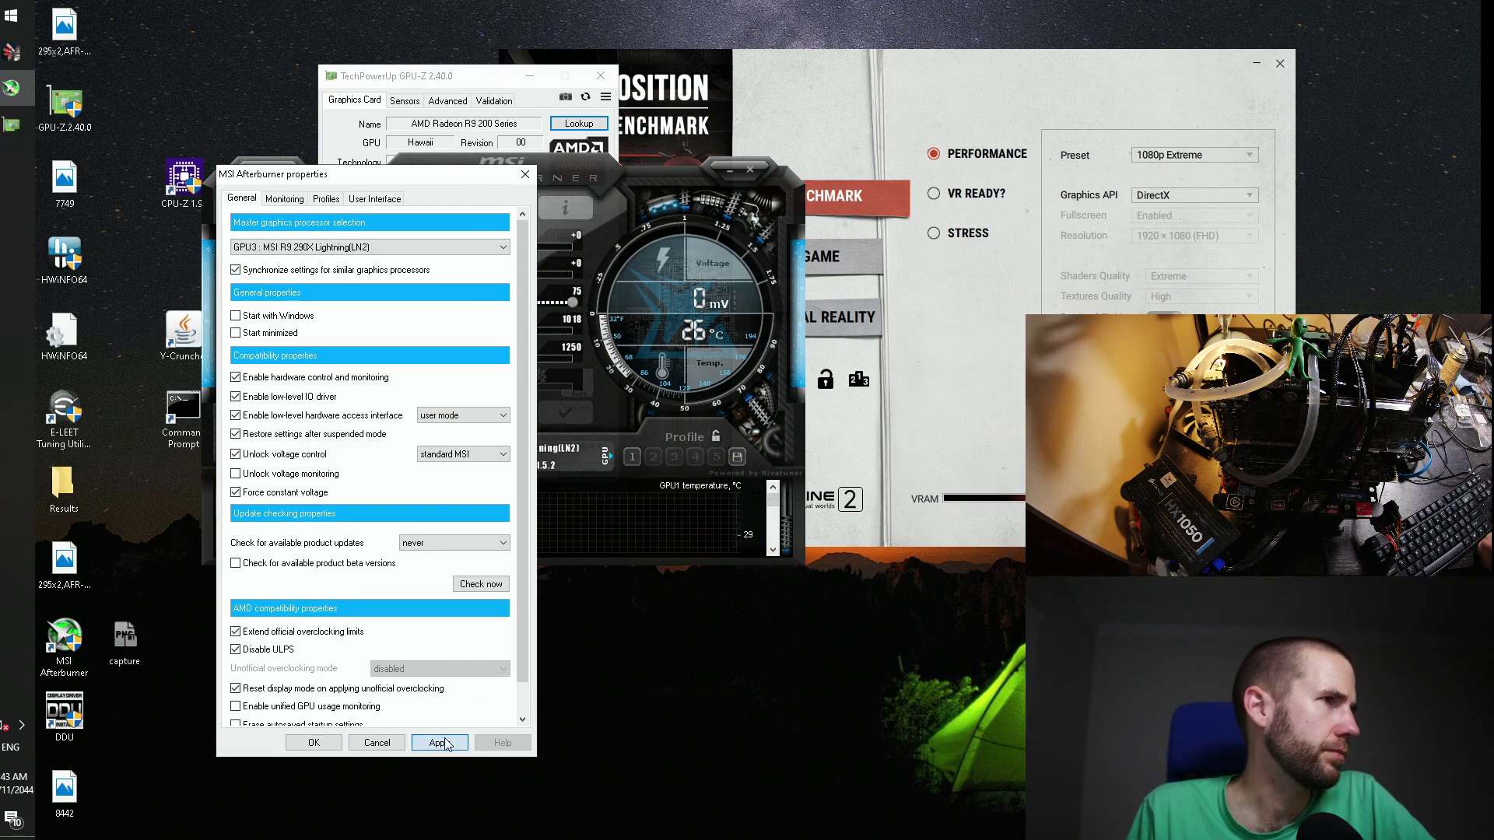
click(321, 743)
Step: Select the first R9 200 GPU in MSI Afterburner and set its memory clock to 1400 MHz
click(605, 456)
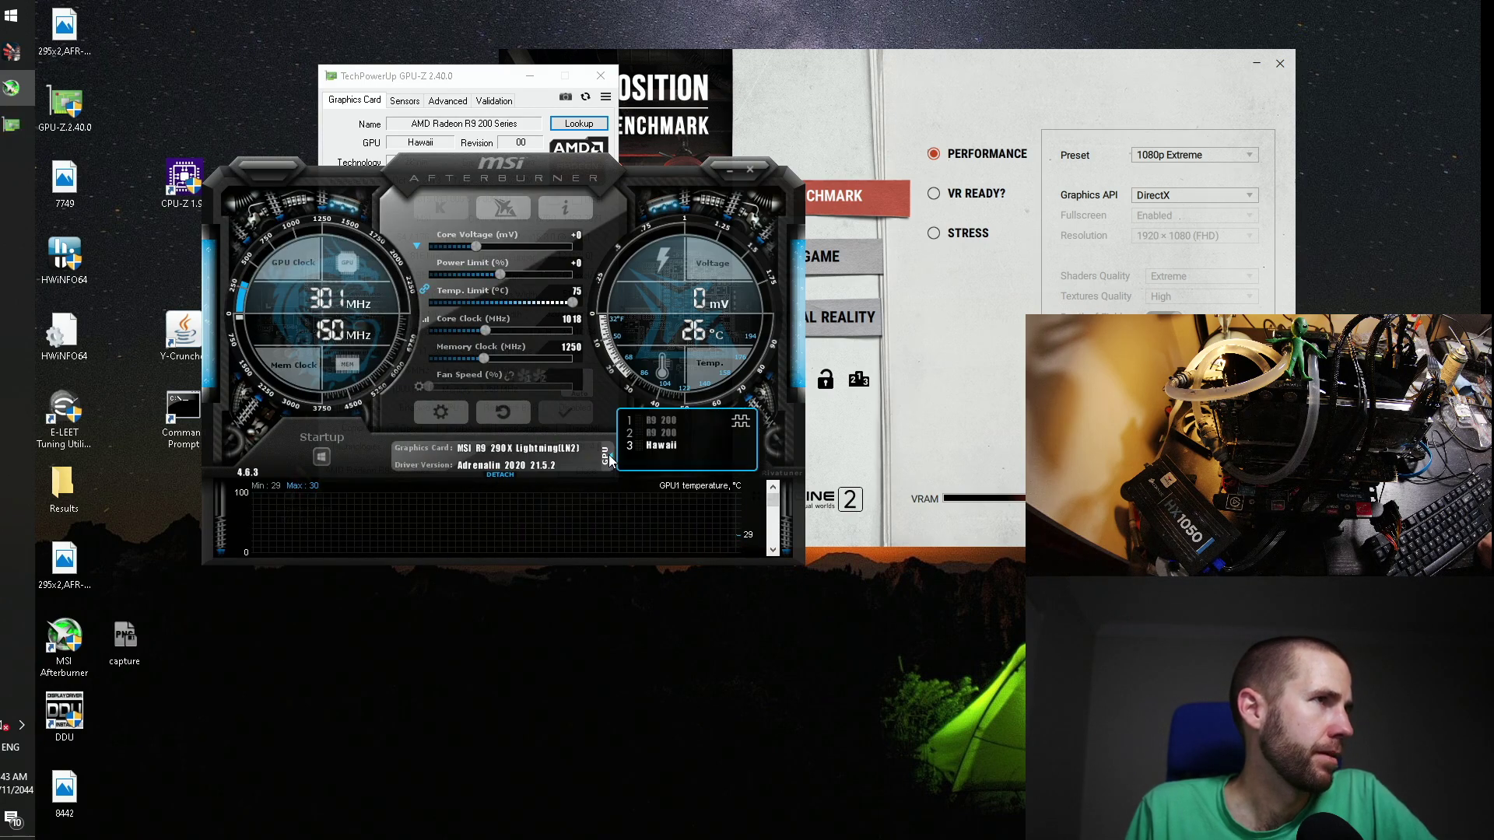
click(661, 420)
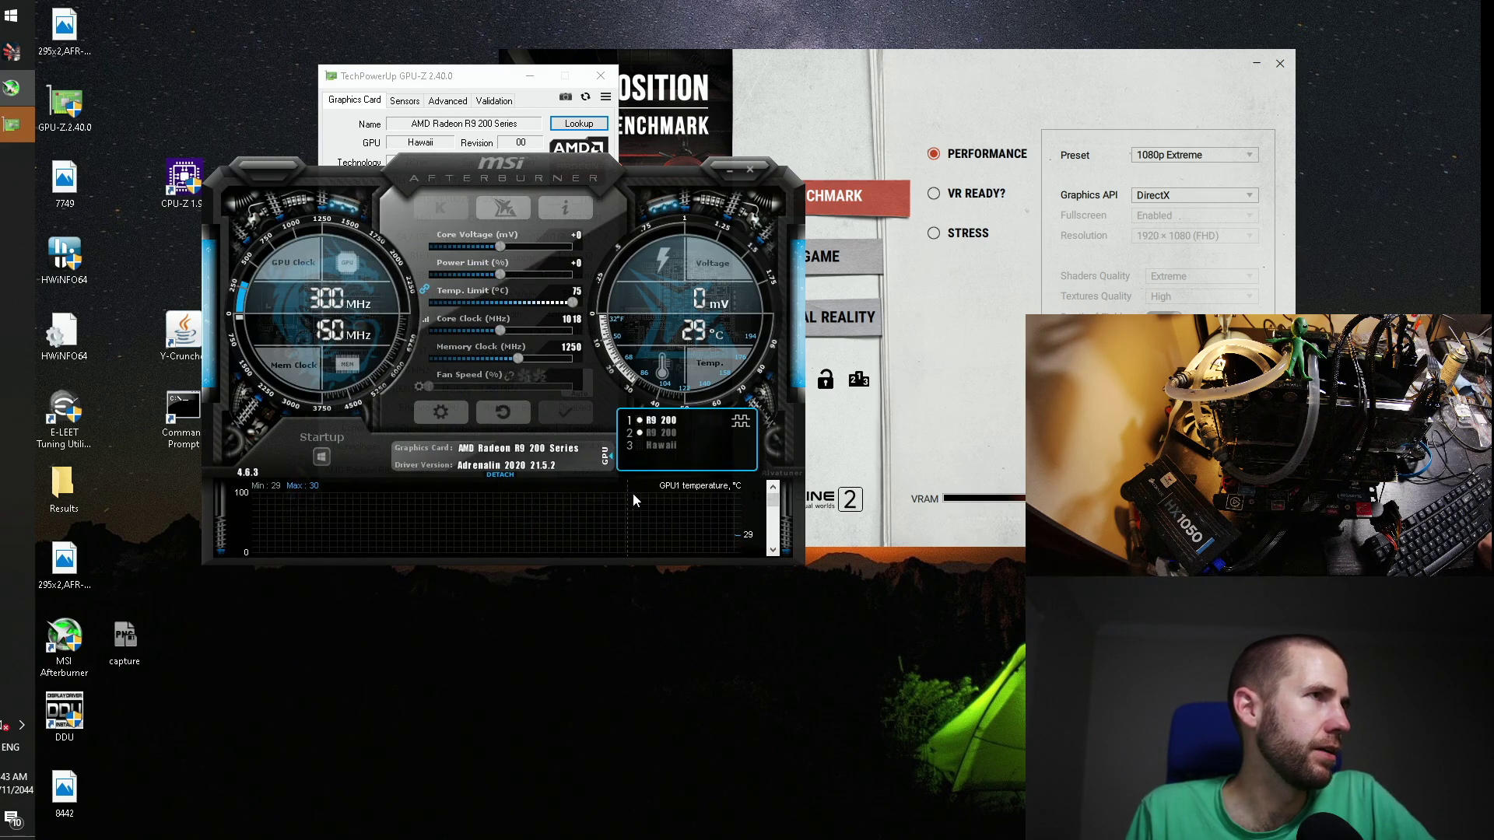
click(606, 459)
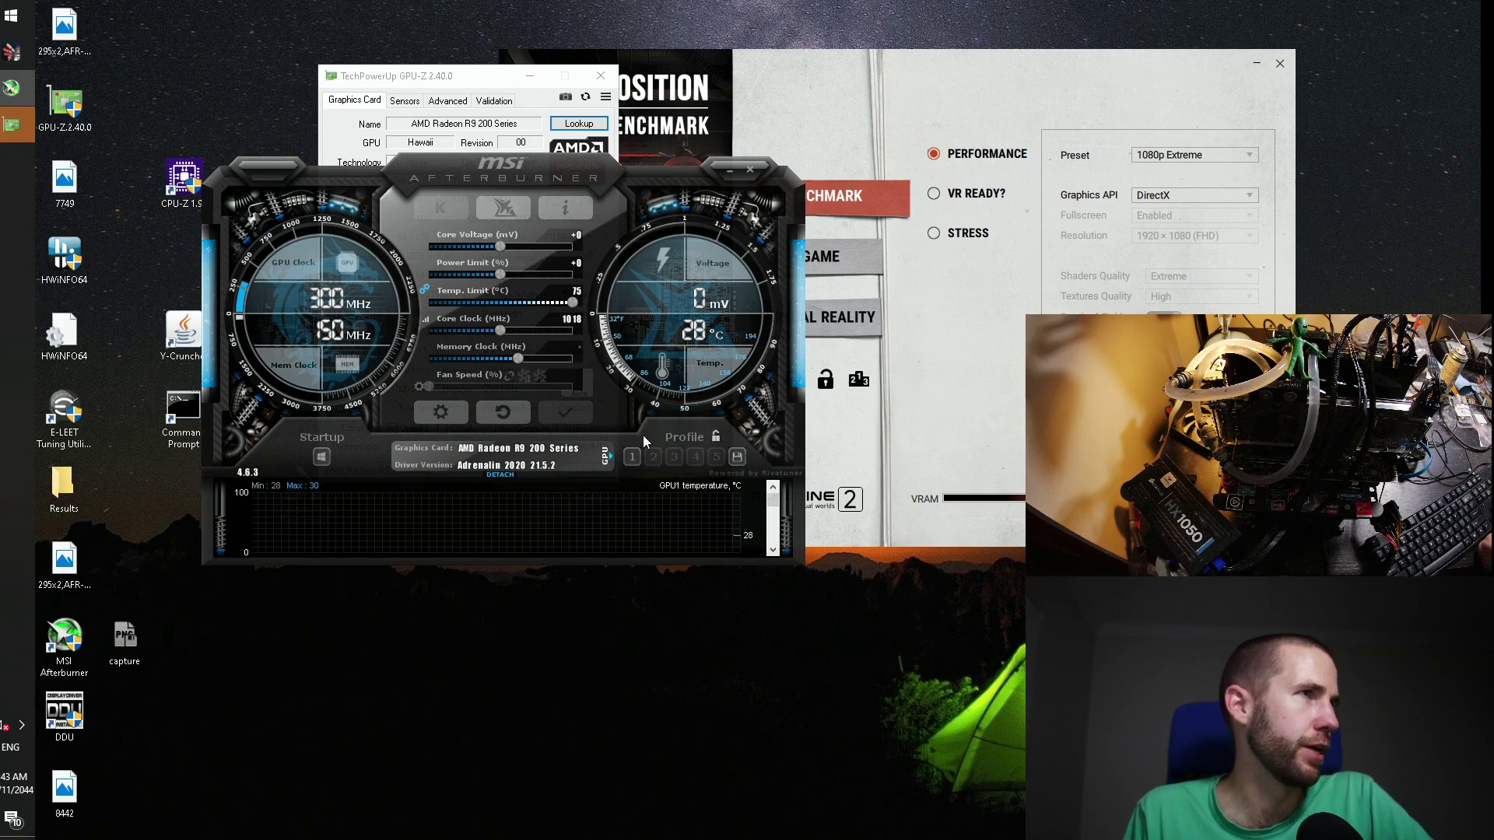
text(1400)
key(Return)
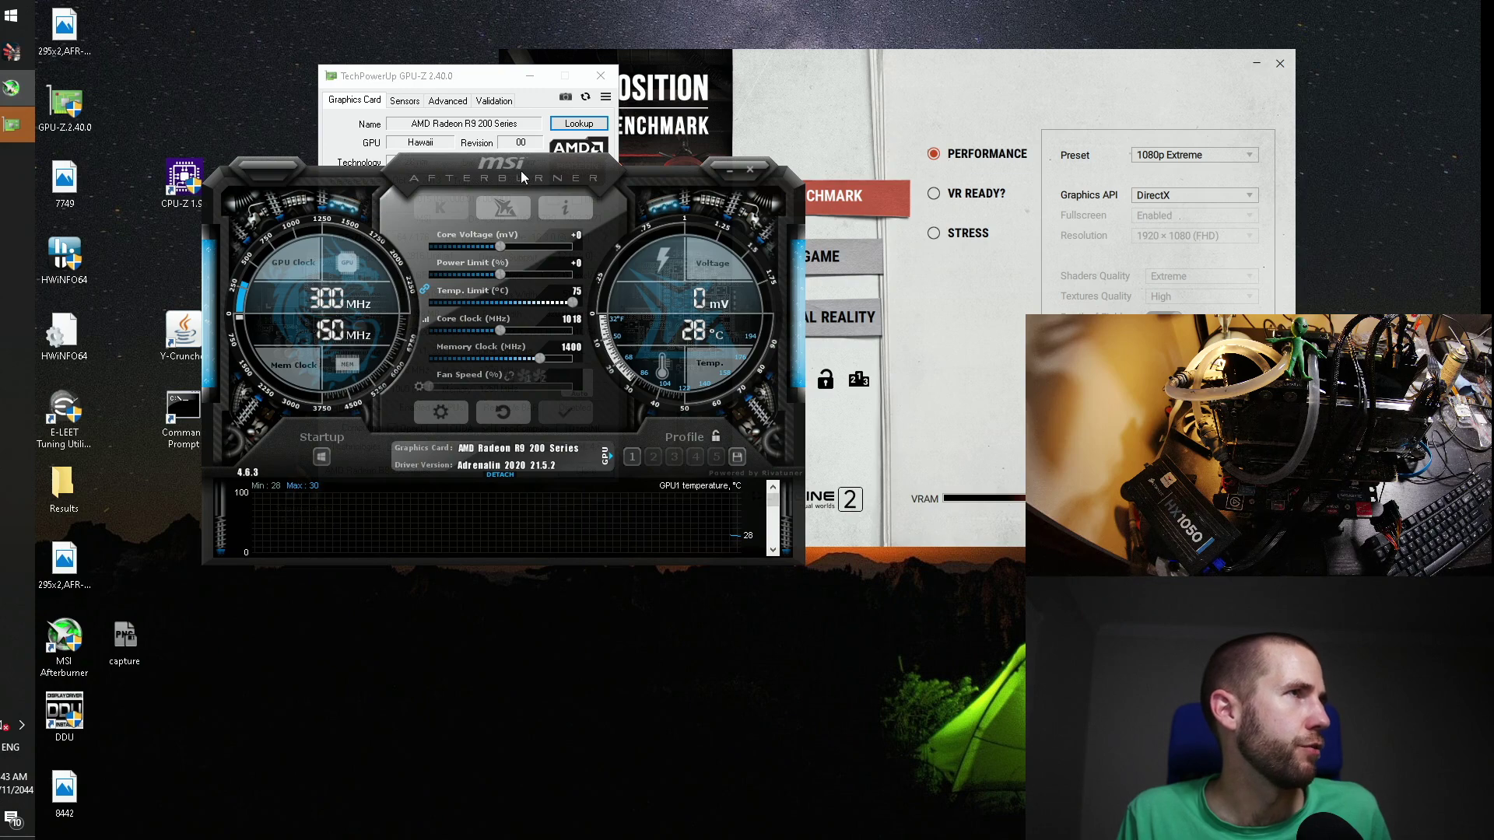
Step: Set the core clock to 1125 MHz in MSI Afterburner and apply the overclock
drag(521, 171, 553, 277)
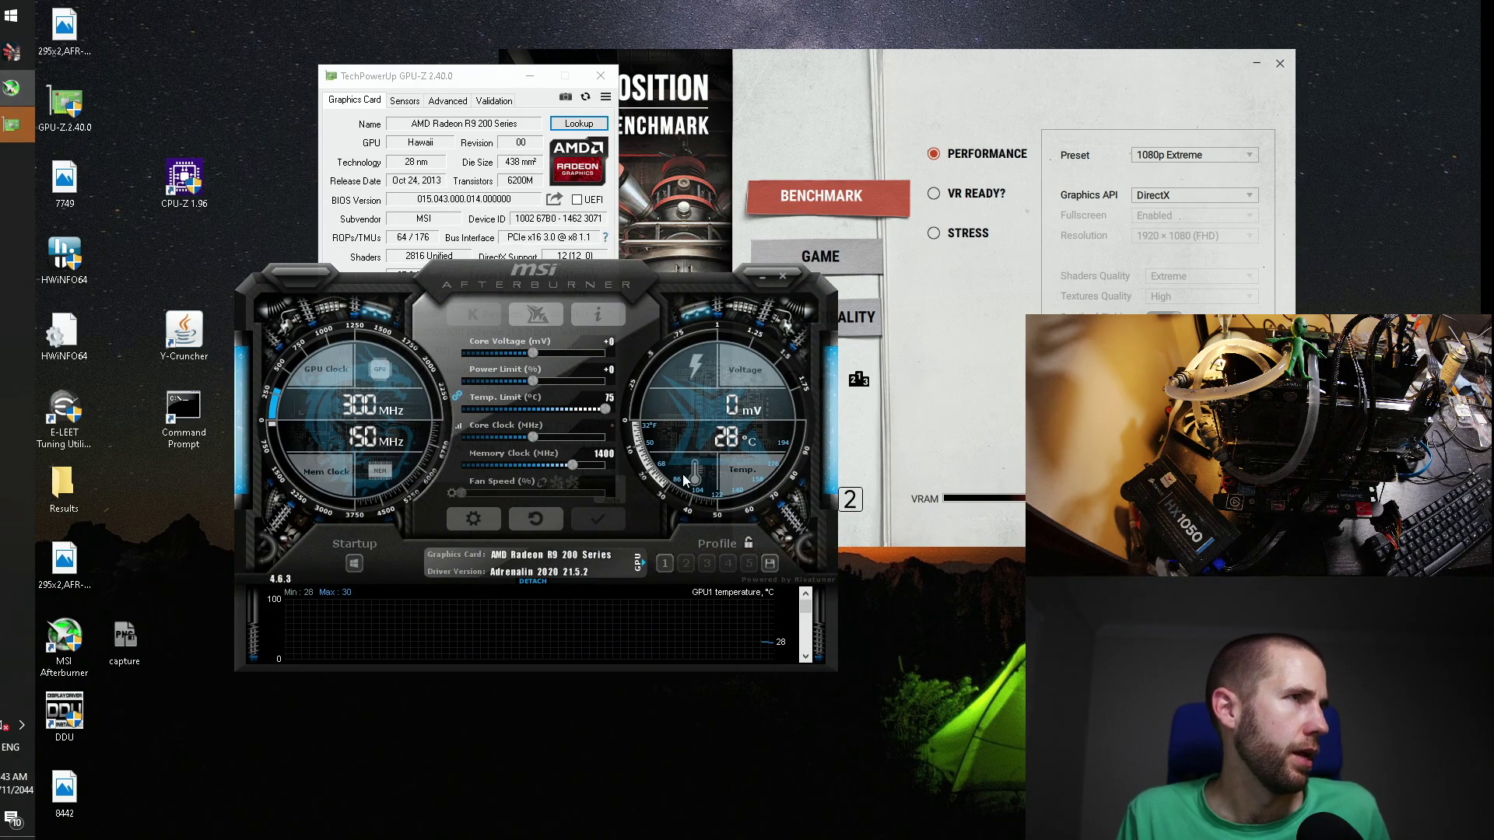
text(1125)
key(Return)
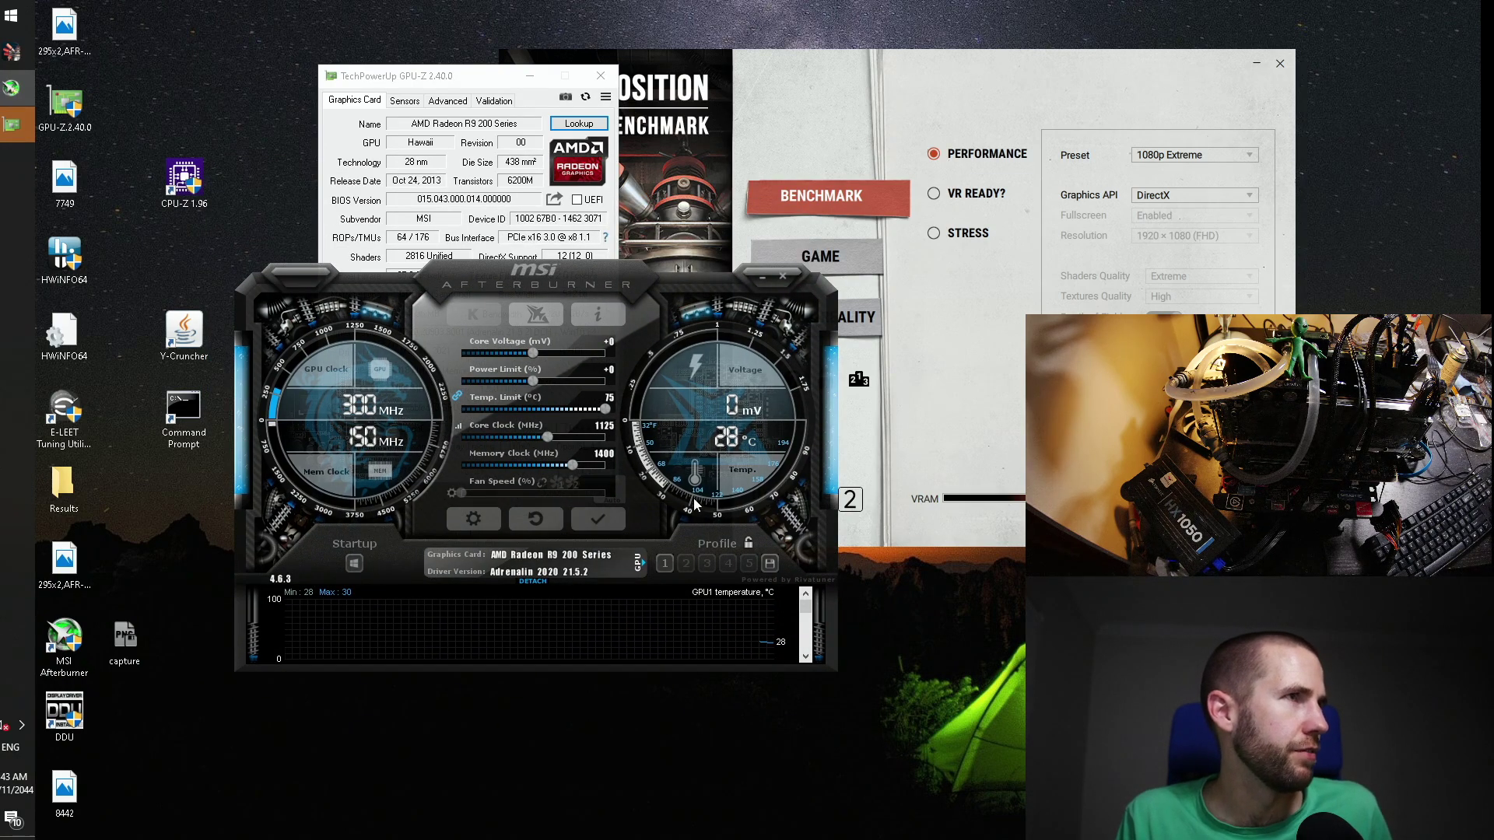
click(598, 520)
Step: Check the core and memory clocks of the other two Radeon R9 200 Series GPUs in GPU-Z
click(431, 172)
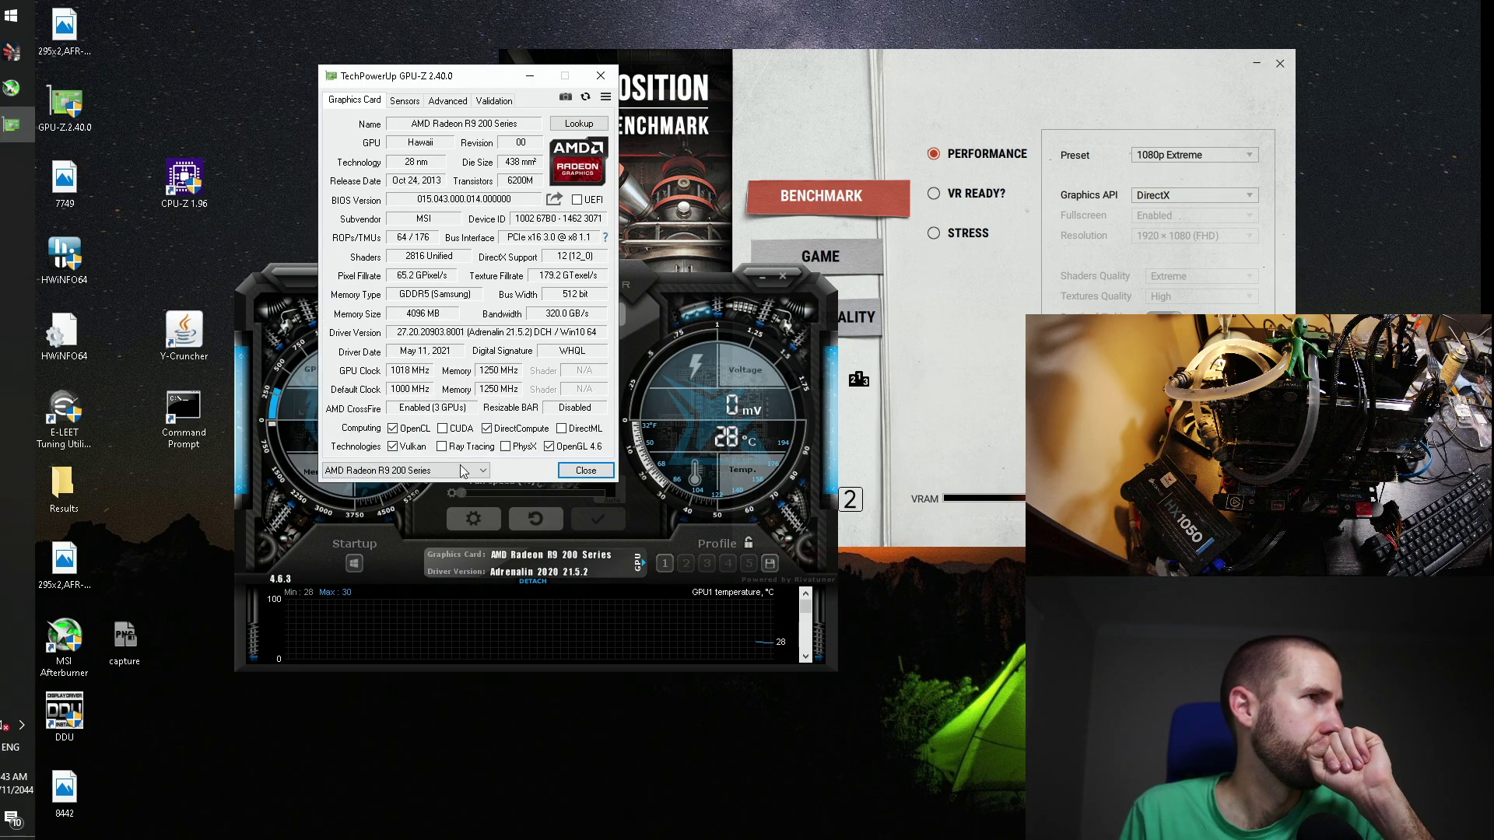
click(424, 473)
click(424, 489)
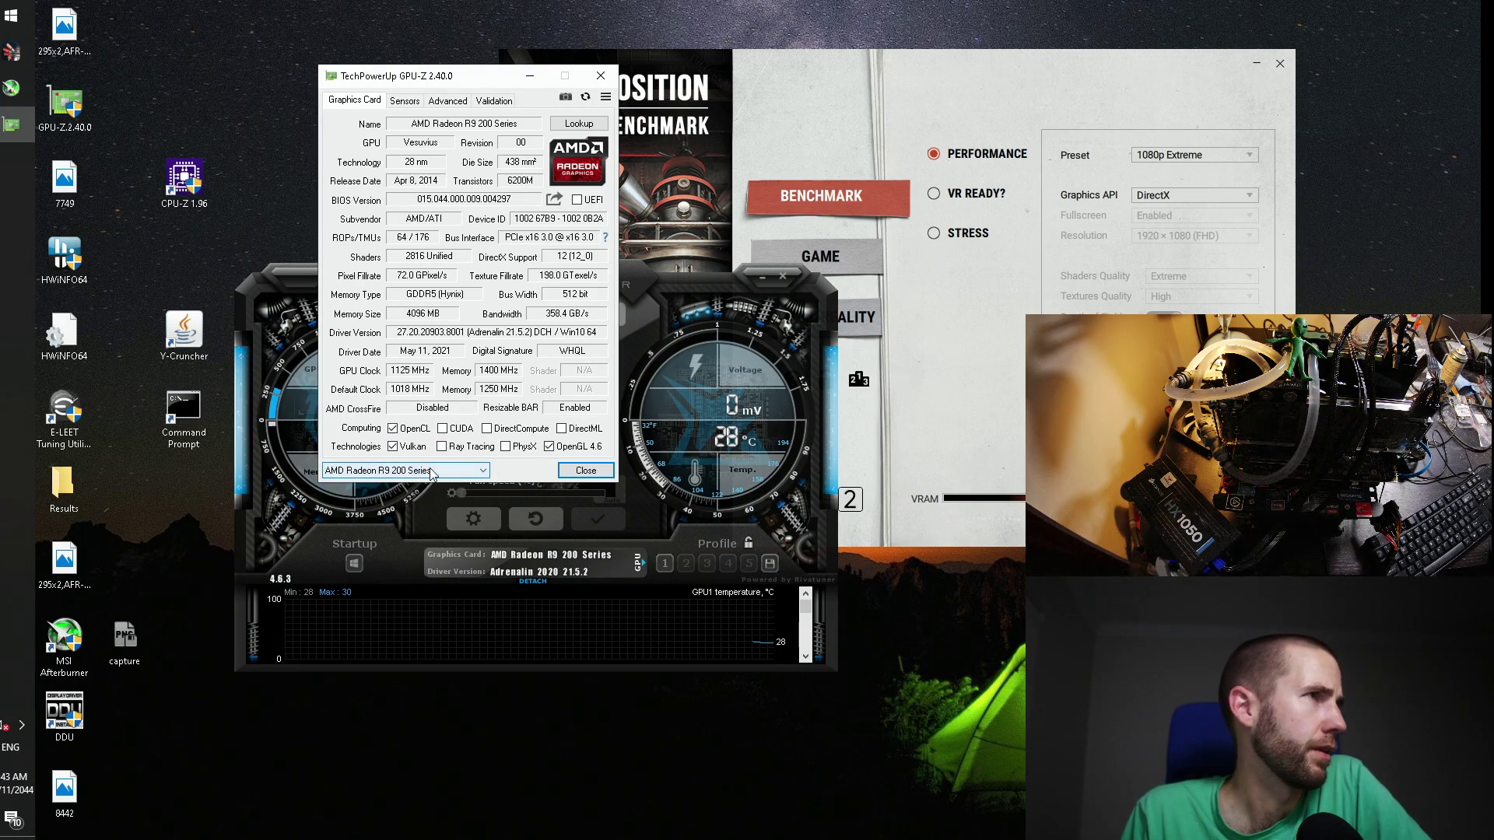
click(412, 471)
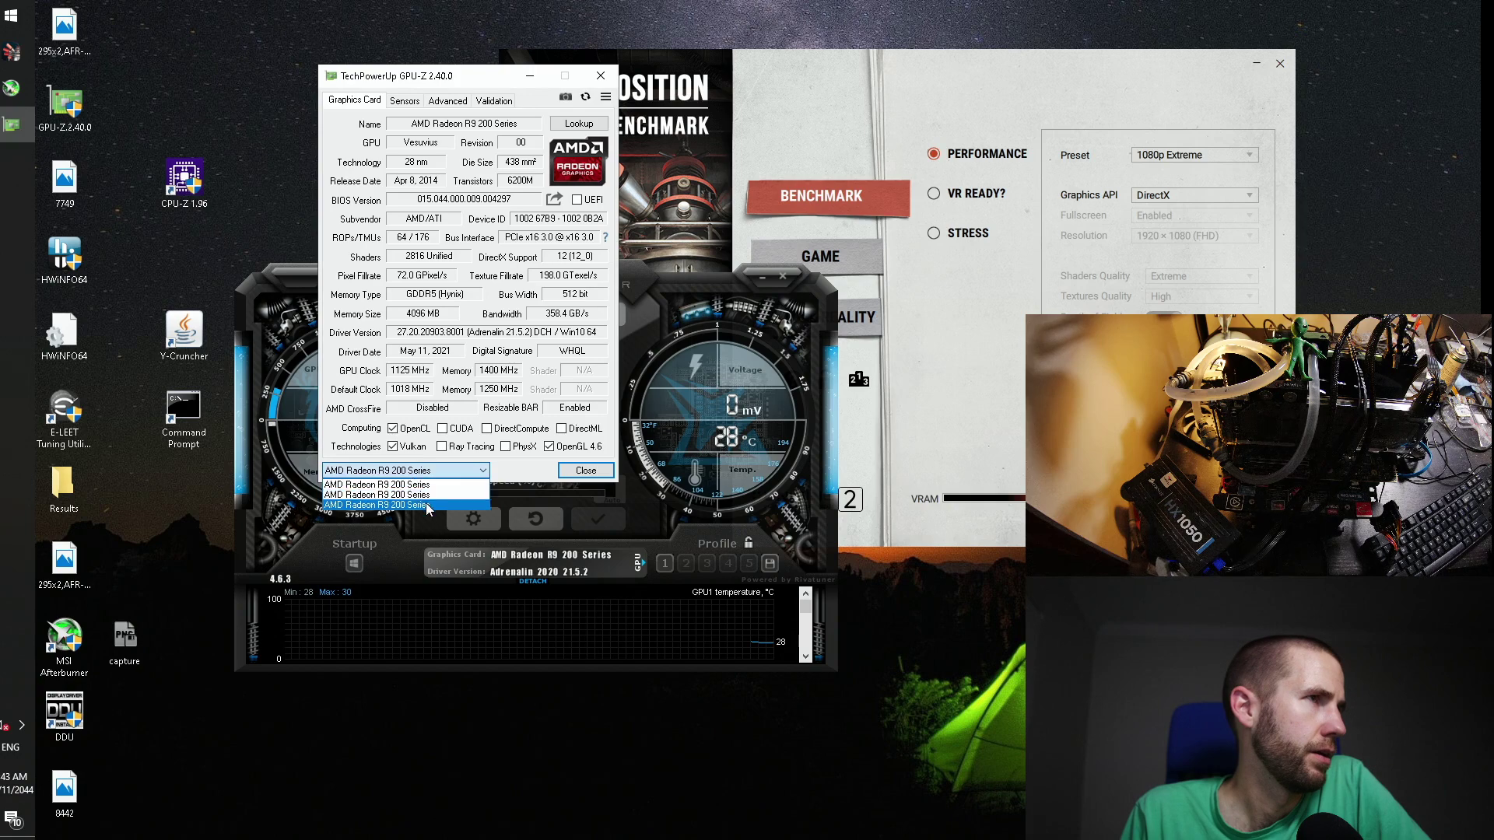
click(428, 484)
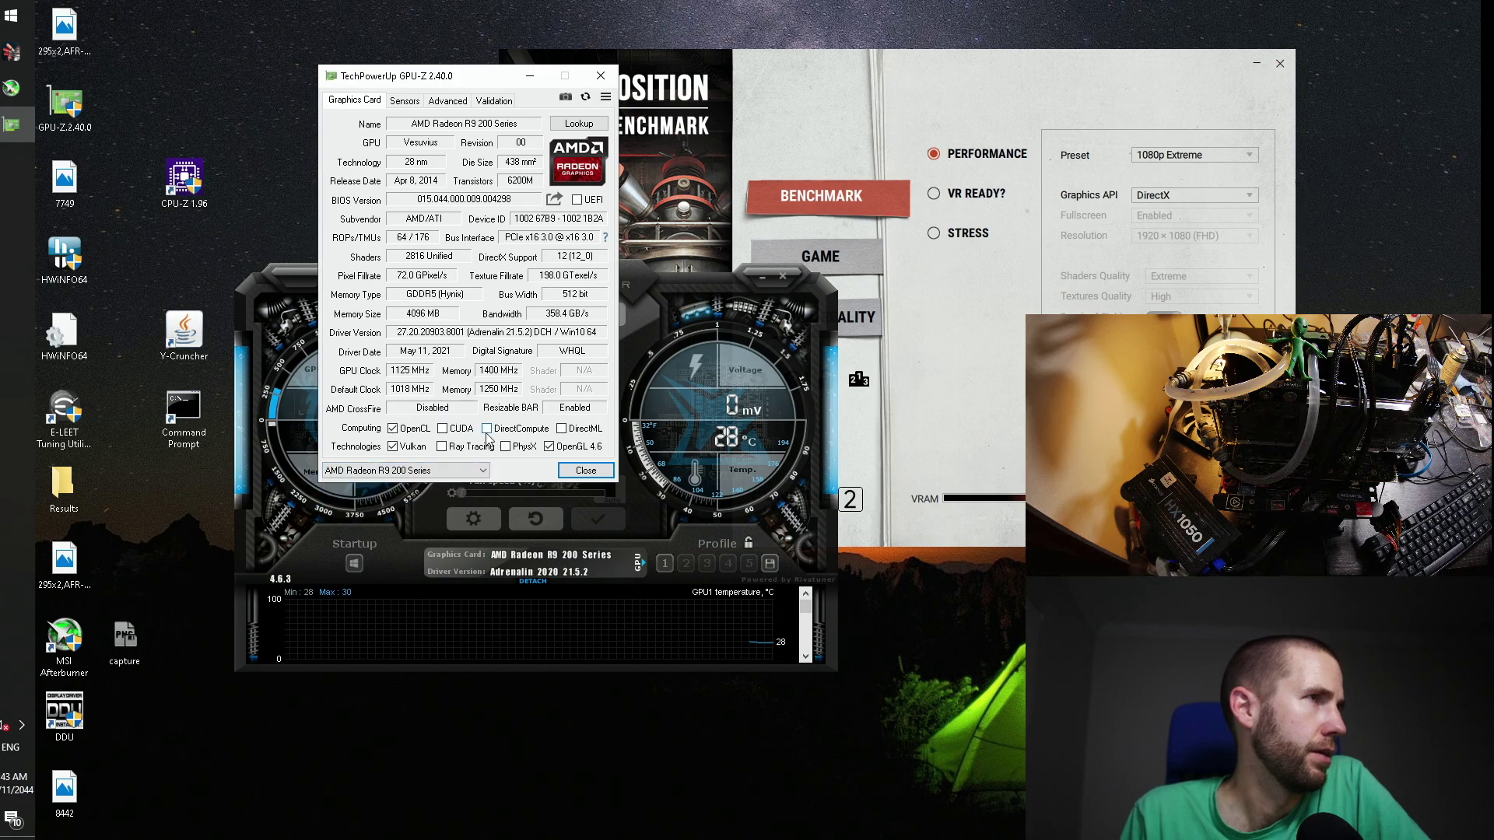
Step: Select the third GPU (Hawaii) in MSI Afterburner, raise its power limit to +50 % and apply the change
click(482, 470)
click(655, 307)
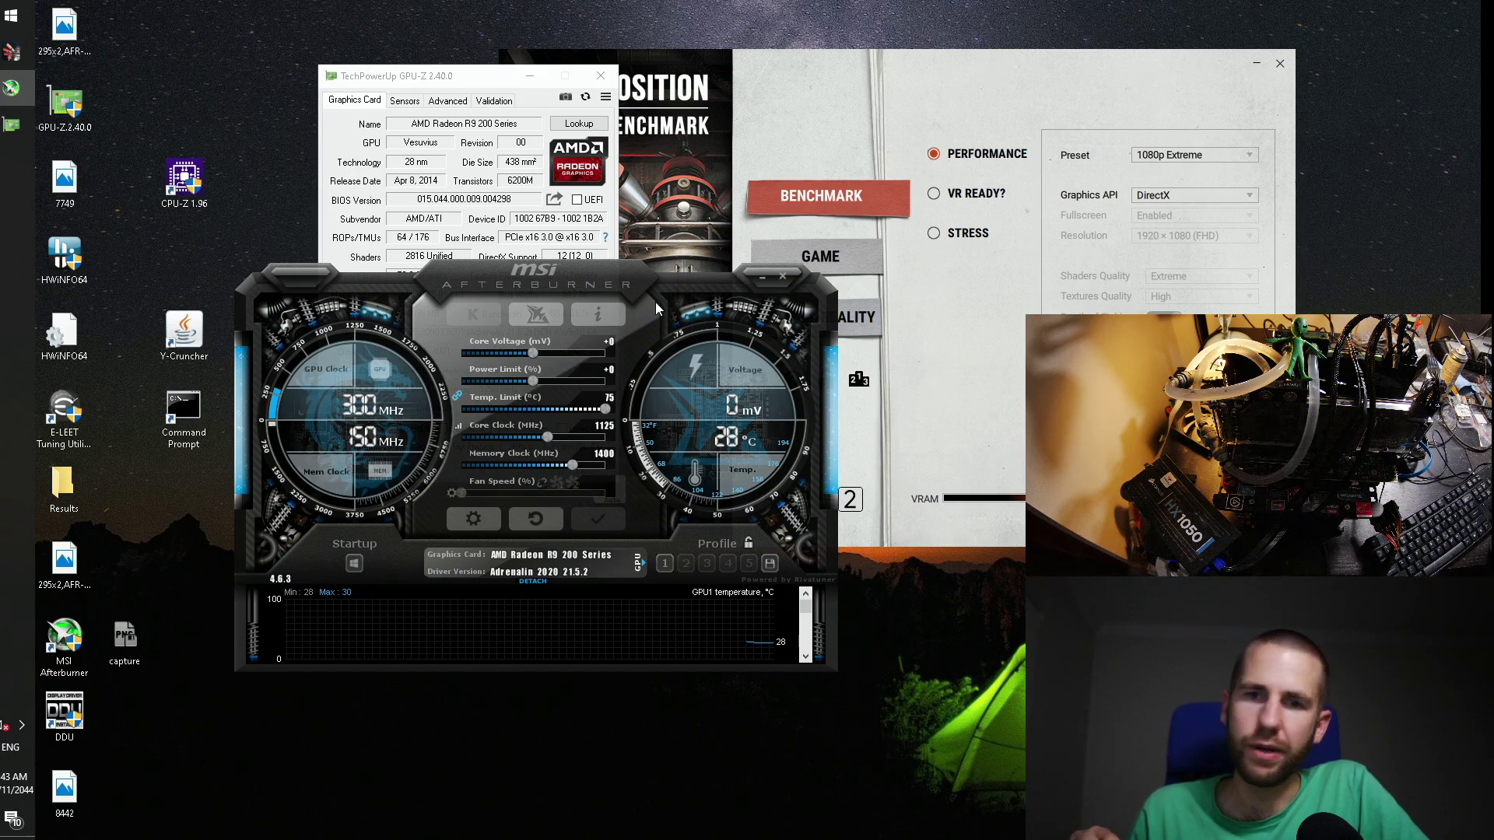
click(637, 562)
click(700, 553)
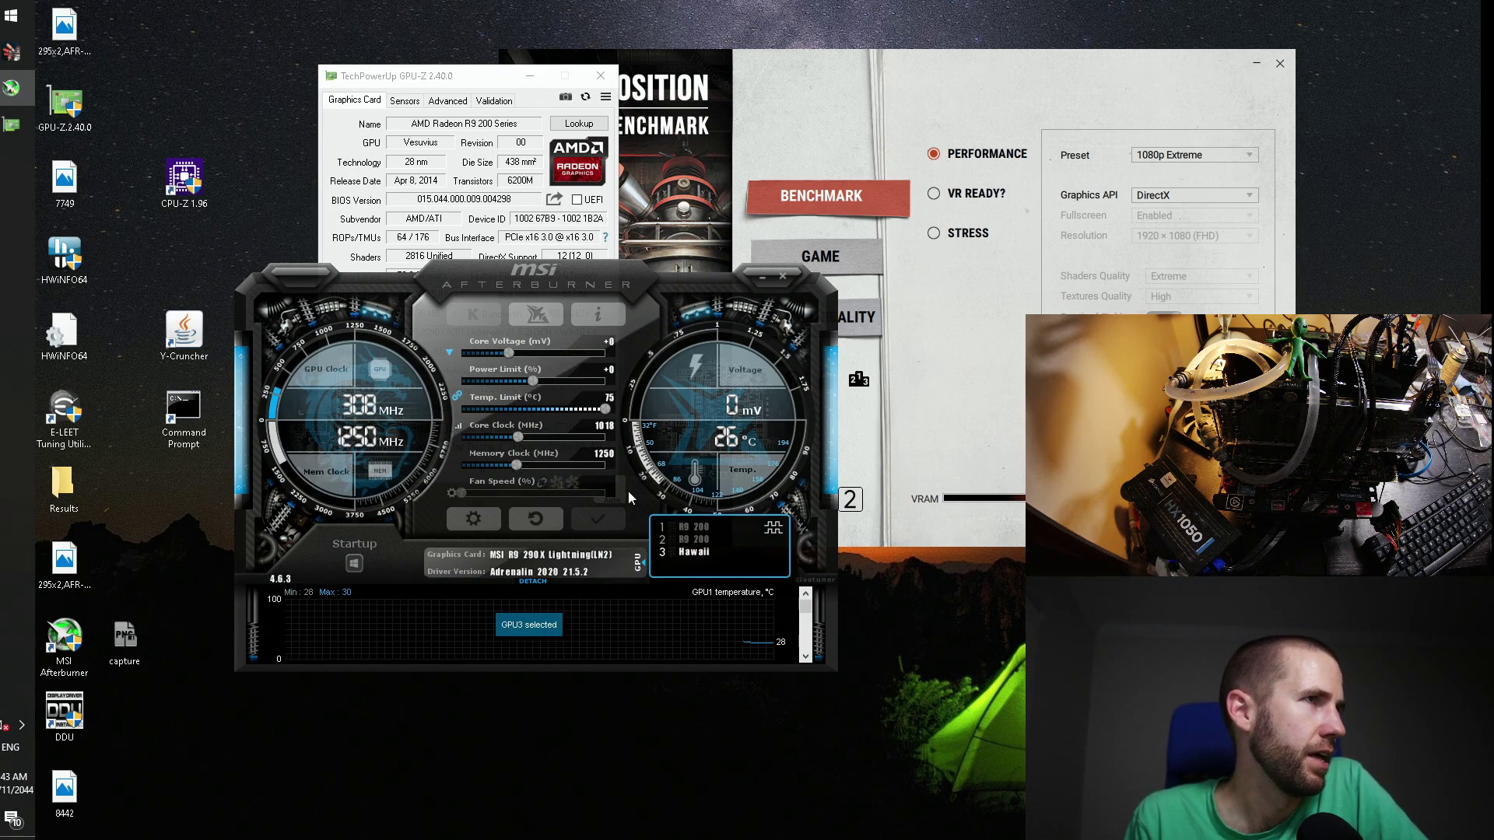
drag(532, 381, 680, 410)
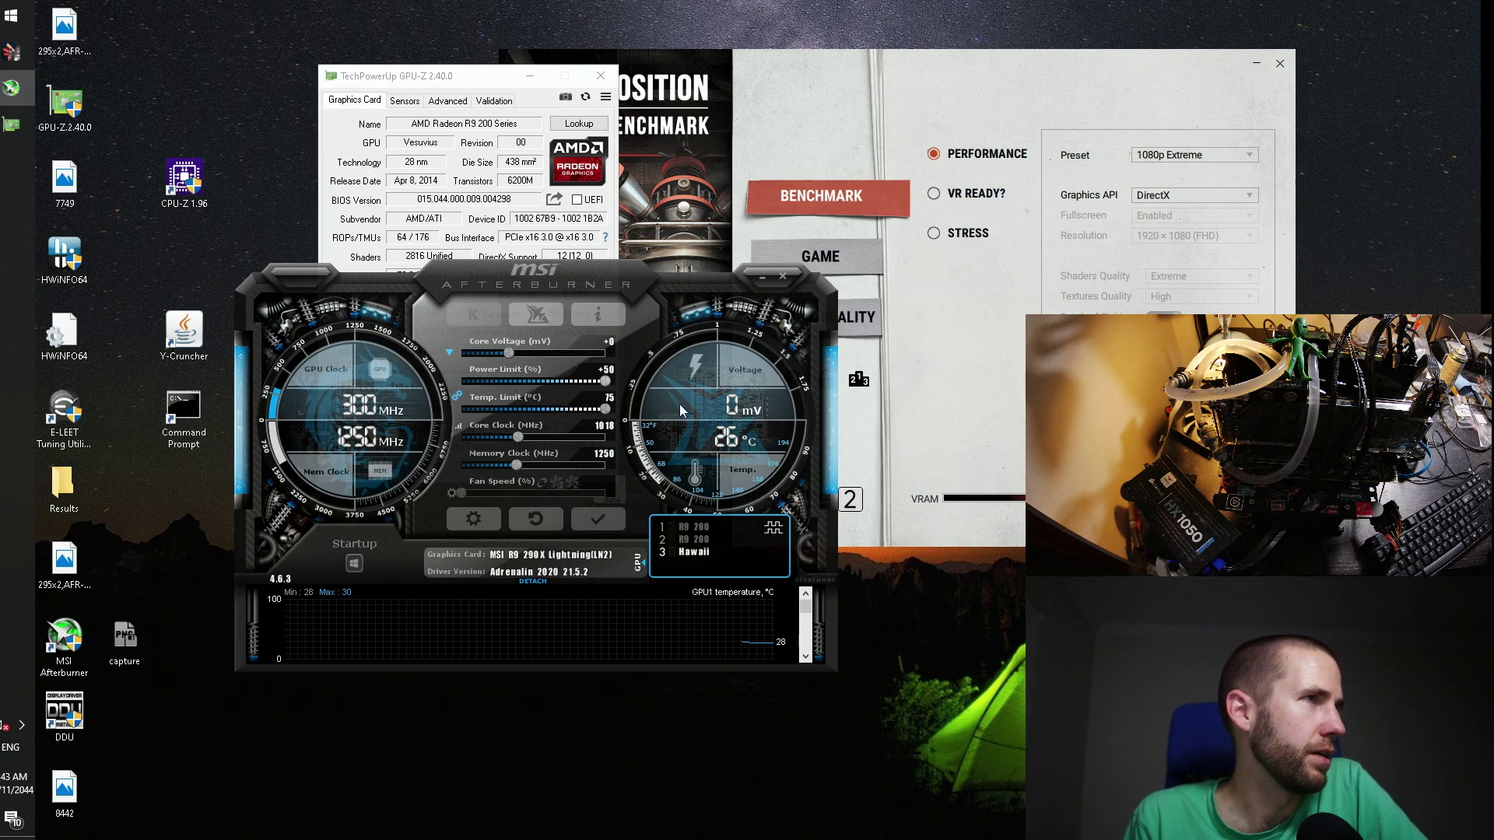
click(599, 521)
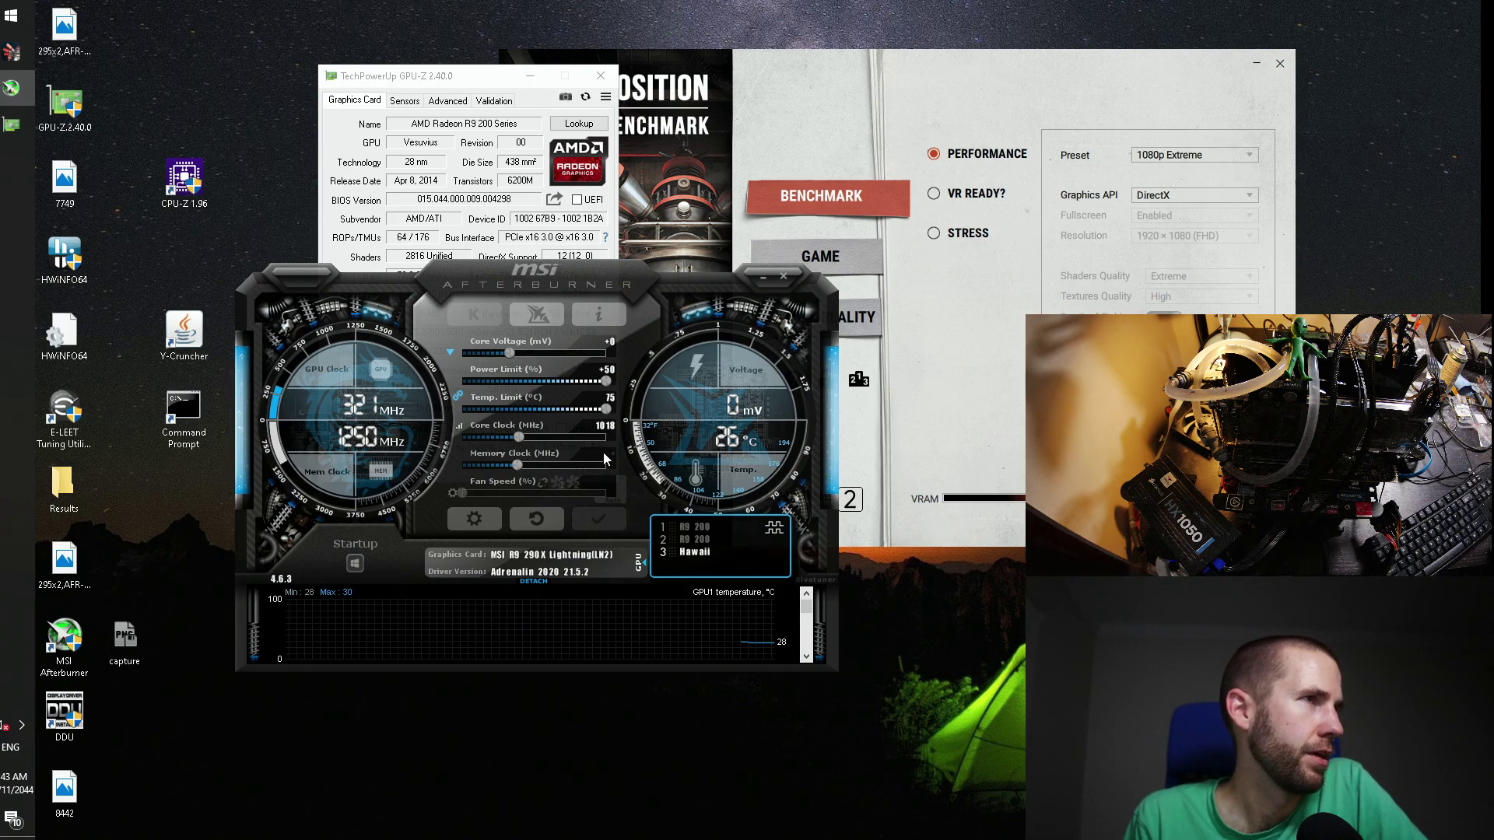
Step: Set the Hawaii card's memory clock to 1400 MHz, apply it, and check that card's clocks in GPU-Z
text(1400)
key(Return)
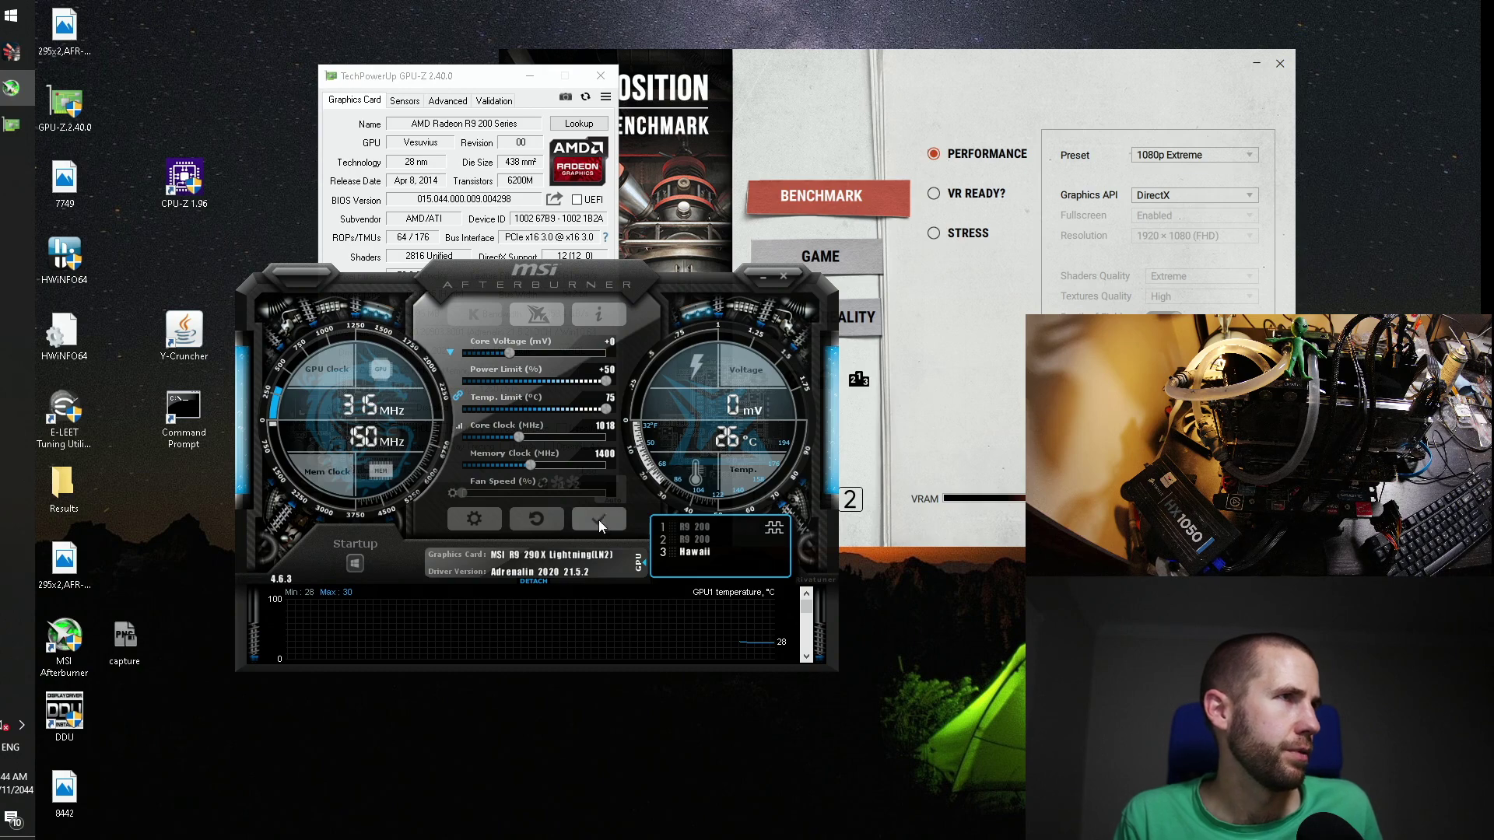
click(485, 121)
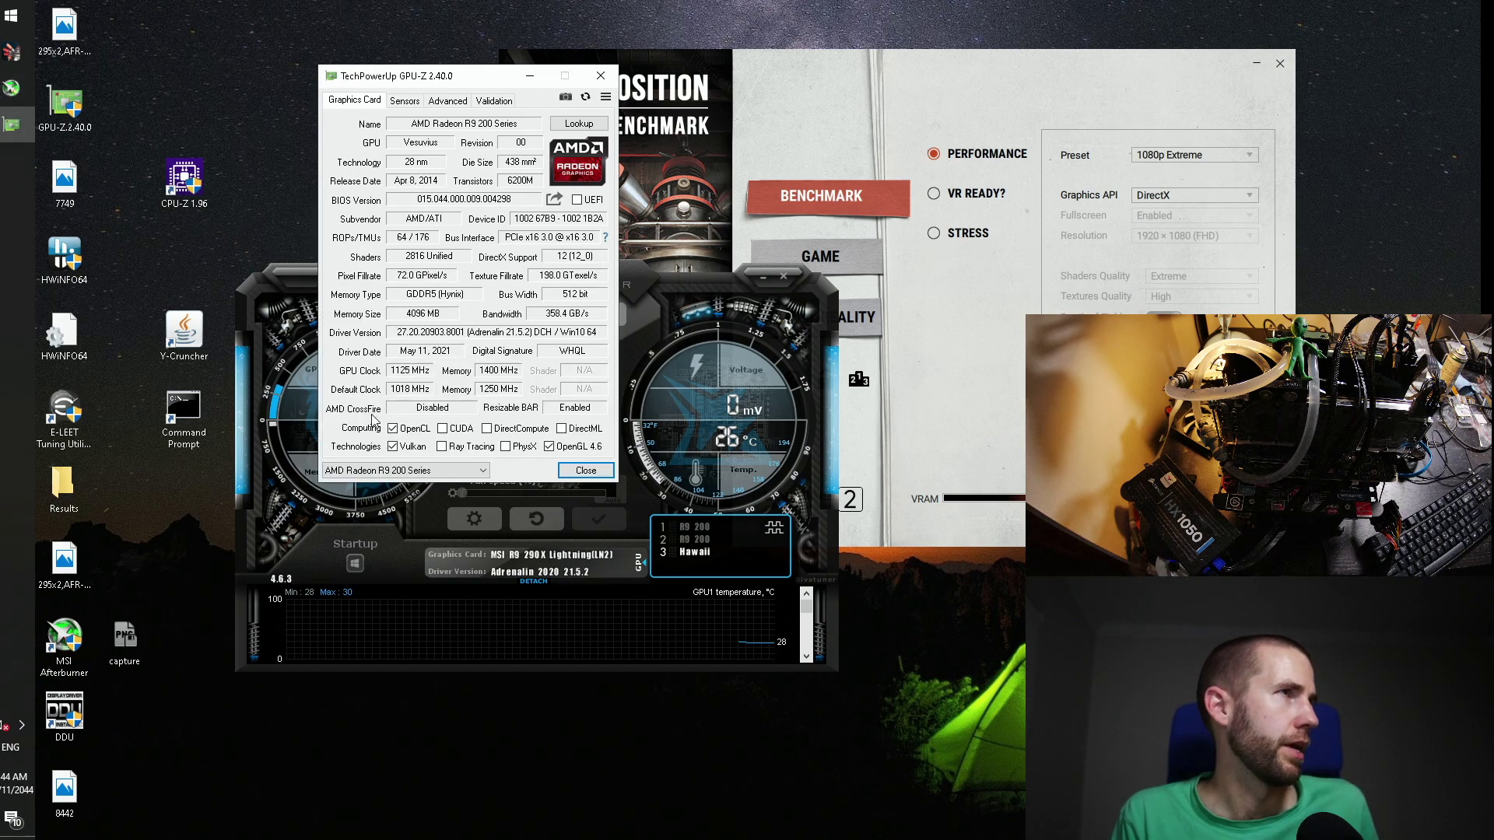
click(424, 471)
click(425, 485)
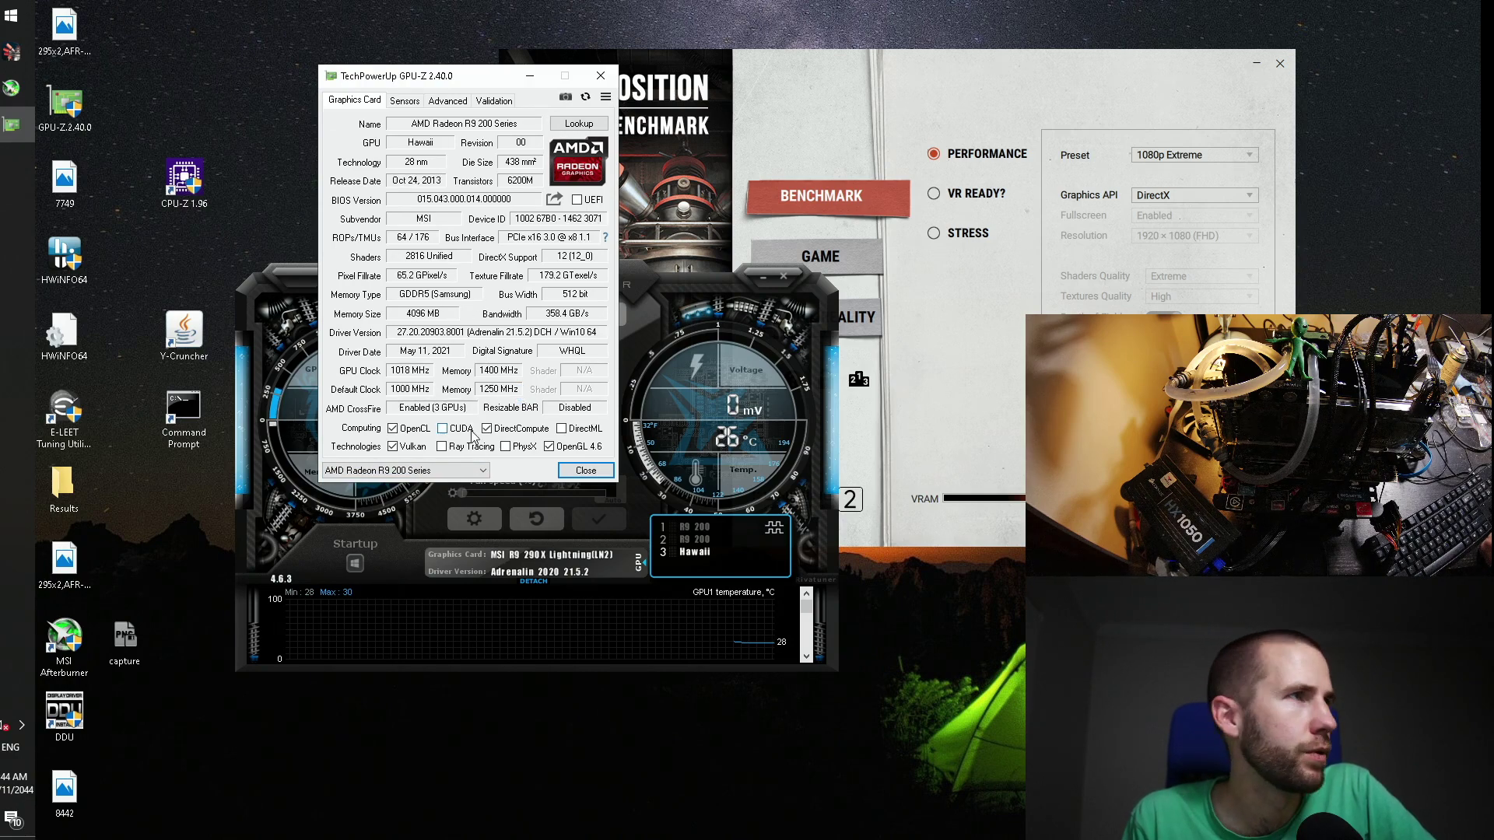
Step: Set the Hawaii card's core clock to 1125 MHz in MSI Afterburner, apply it and close Afterburner
click(309, 295)
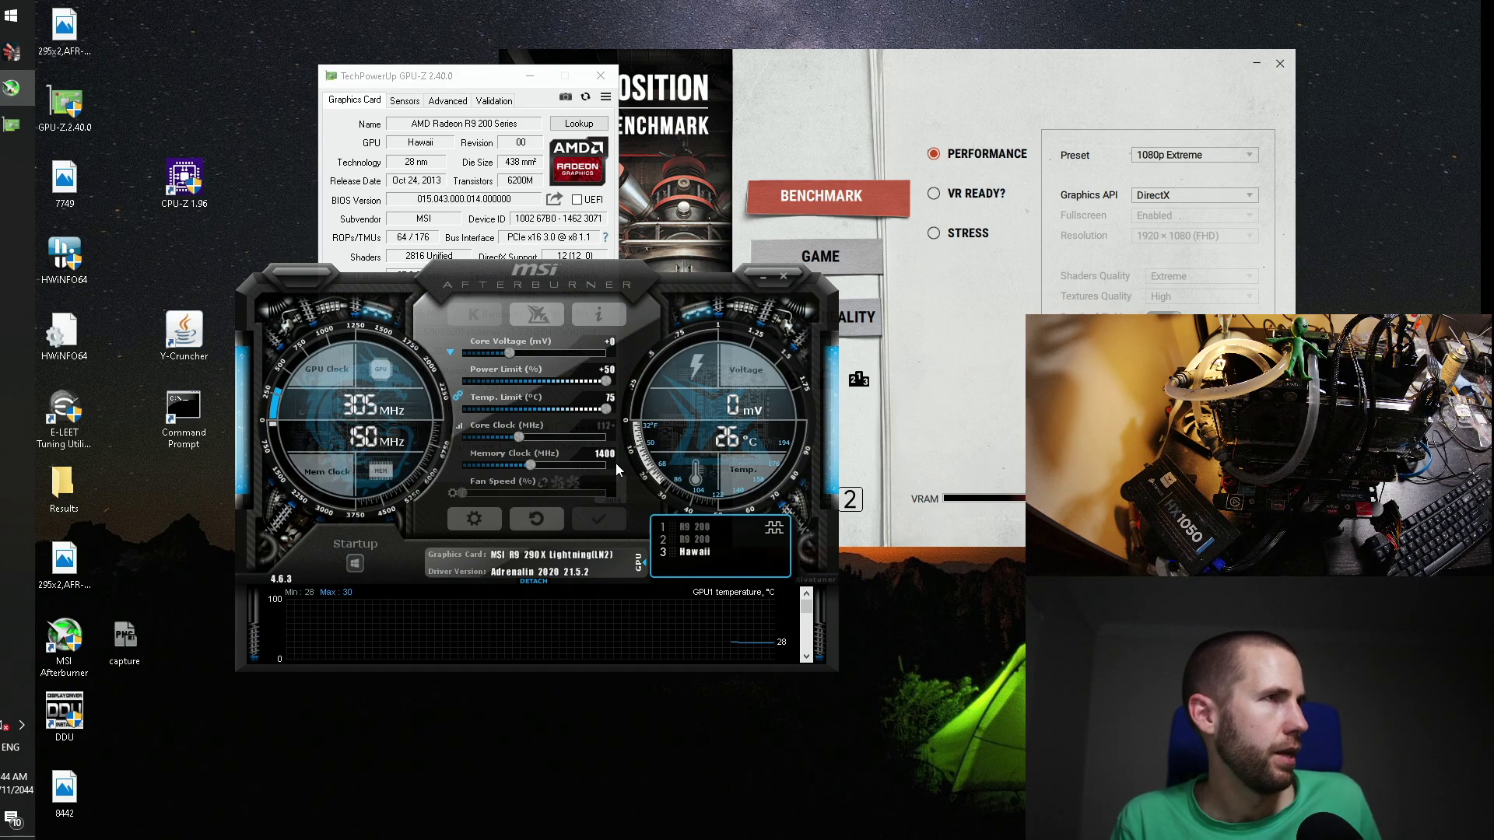
text(1125)
key(Return)
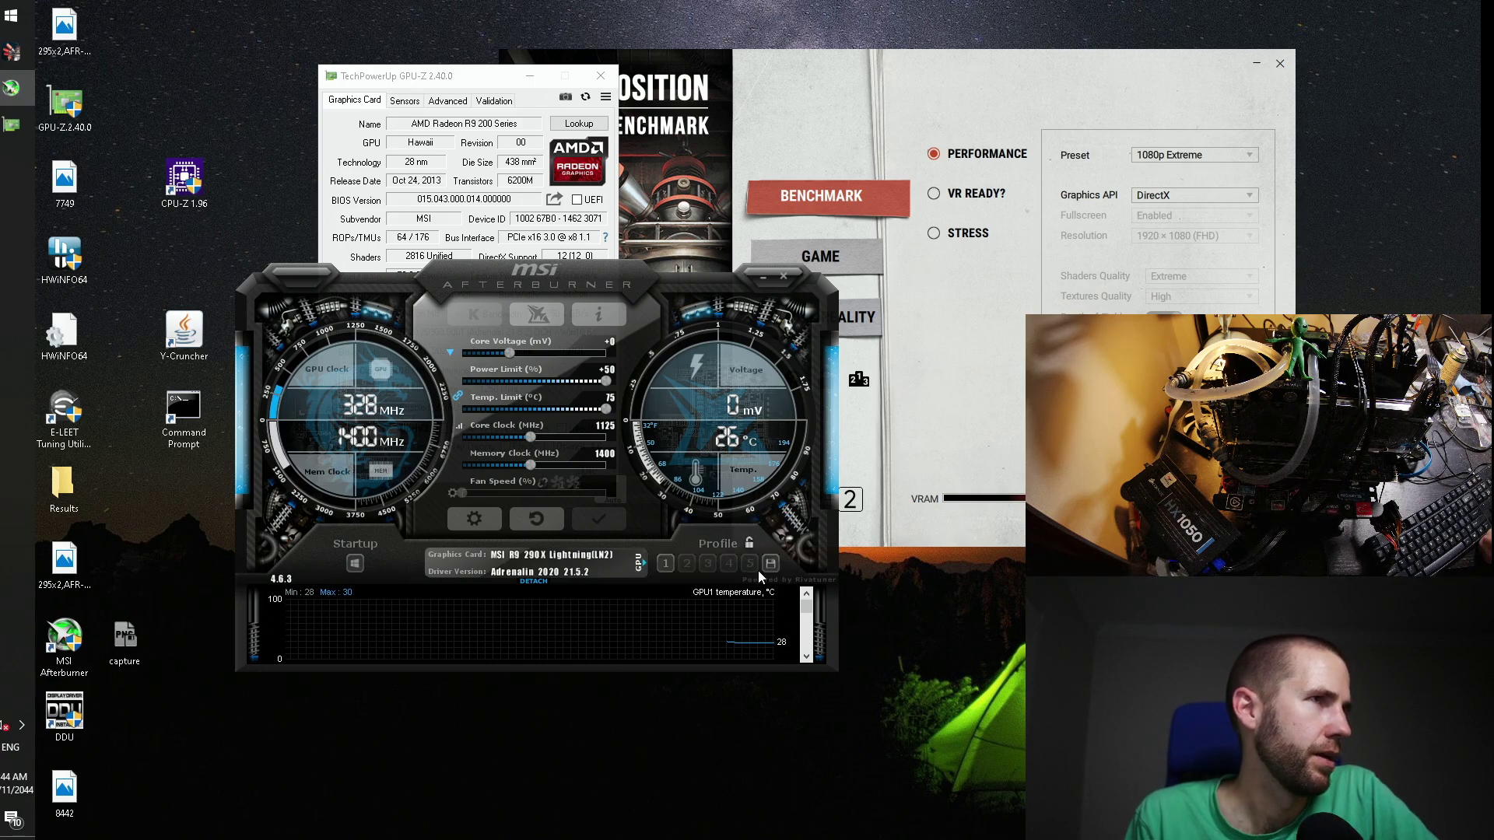
click(783, 276)
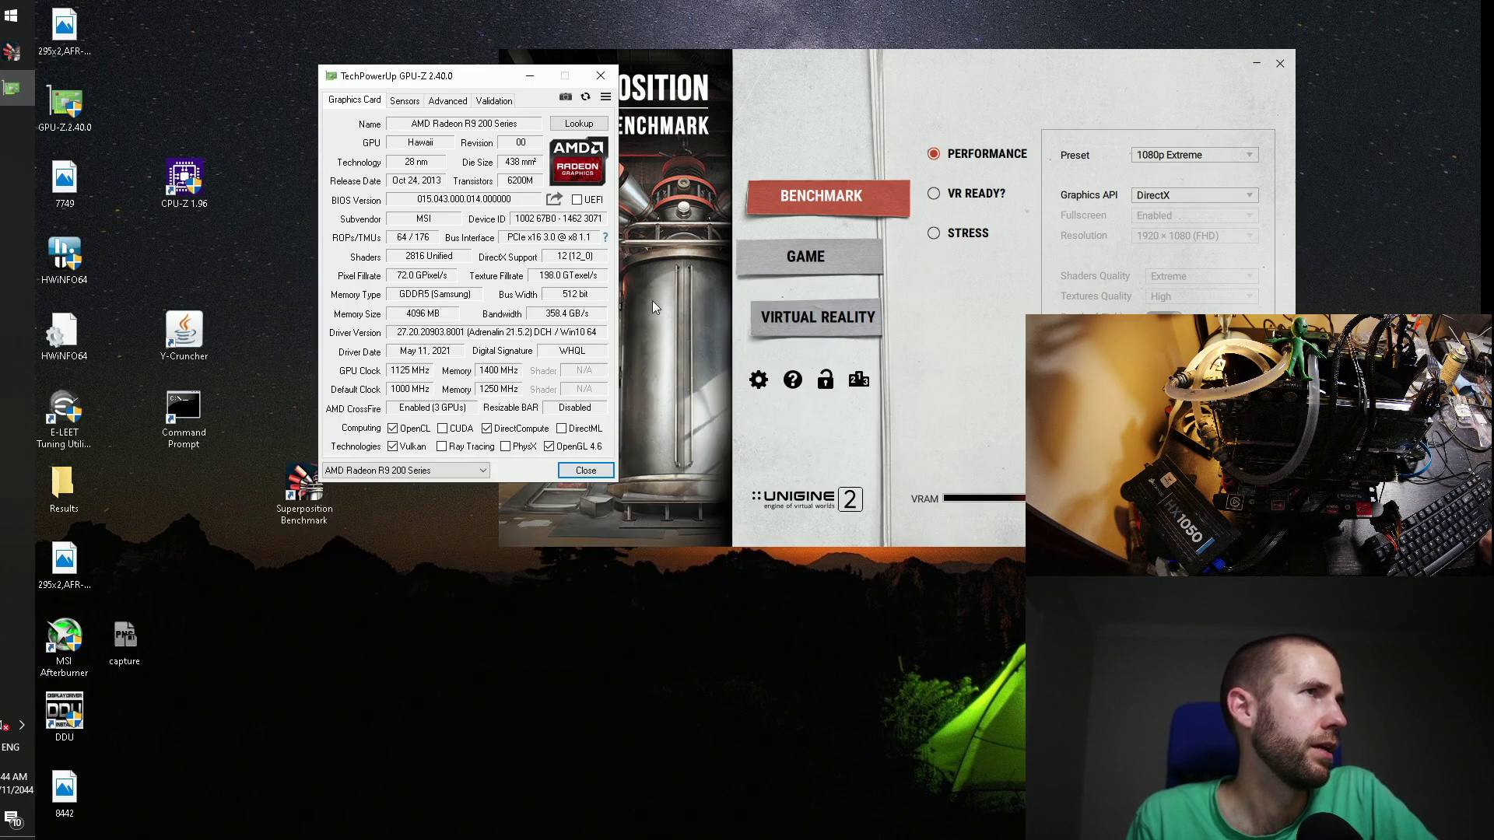
Step: Check the core and memory clocks of the Vesuvius GPU in GPU-Z, then close GPU-Z
click(393, 470)
click(403, 504)
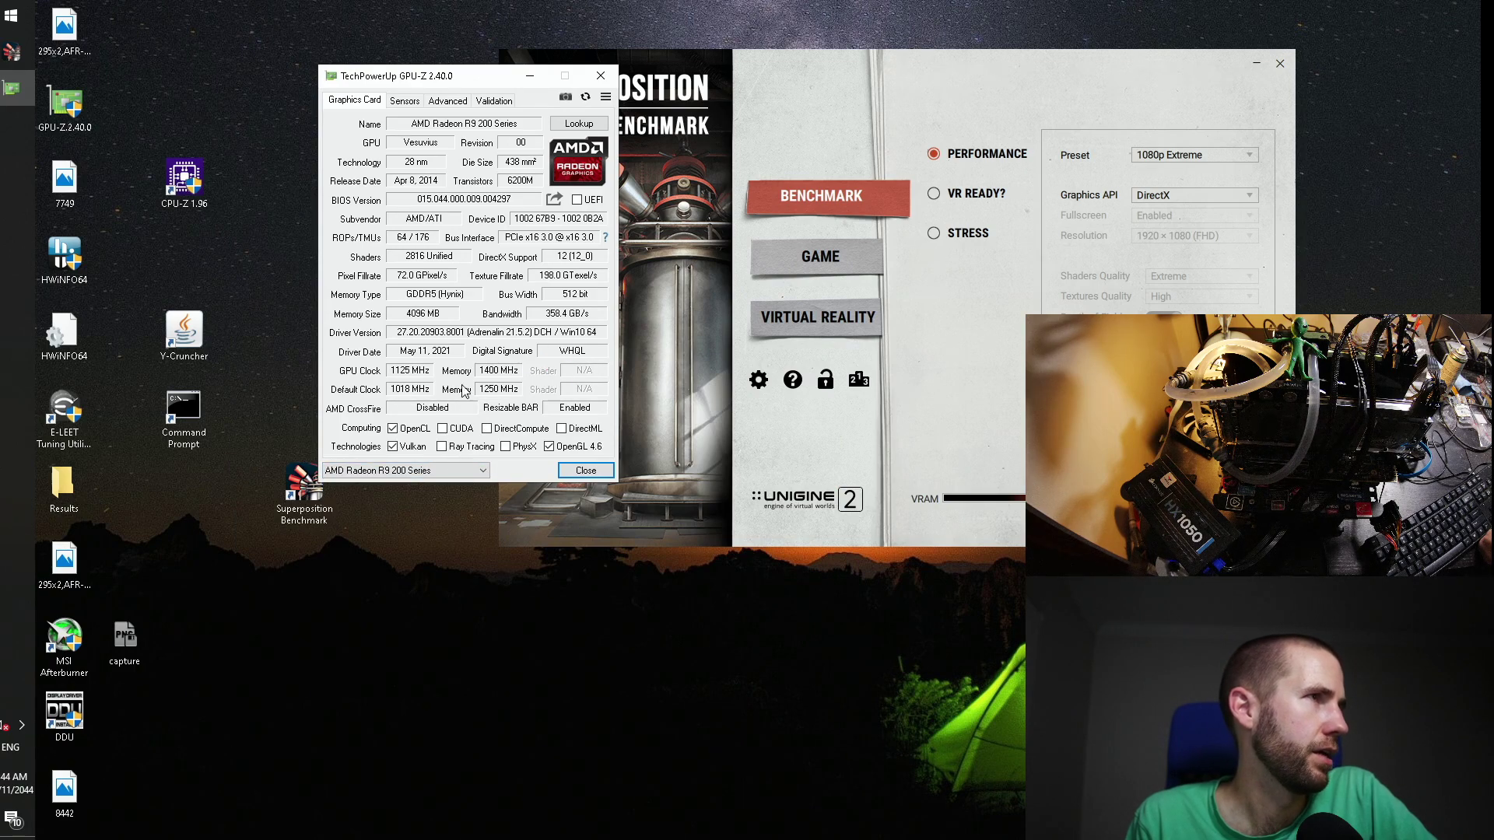
click(424, 471)
click(506, 350)
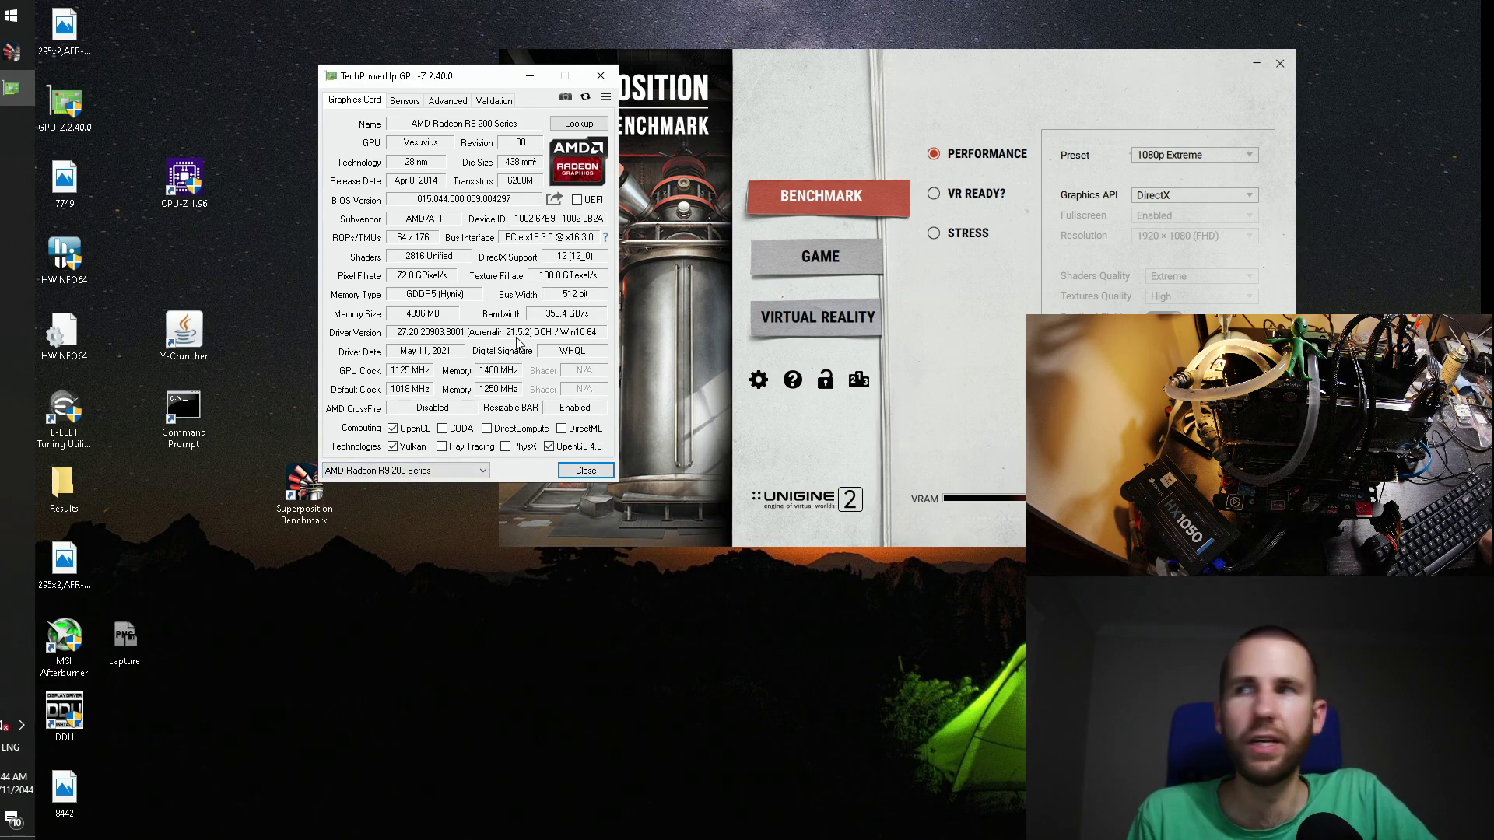
mouse_move(518, 342)
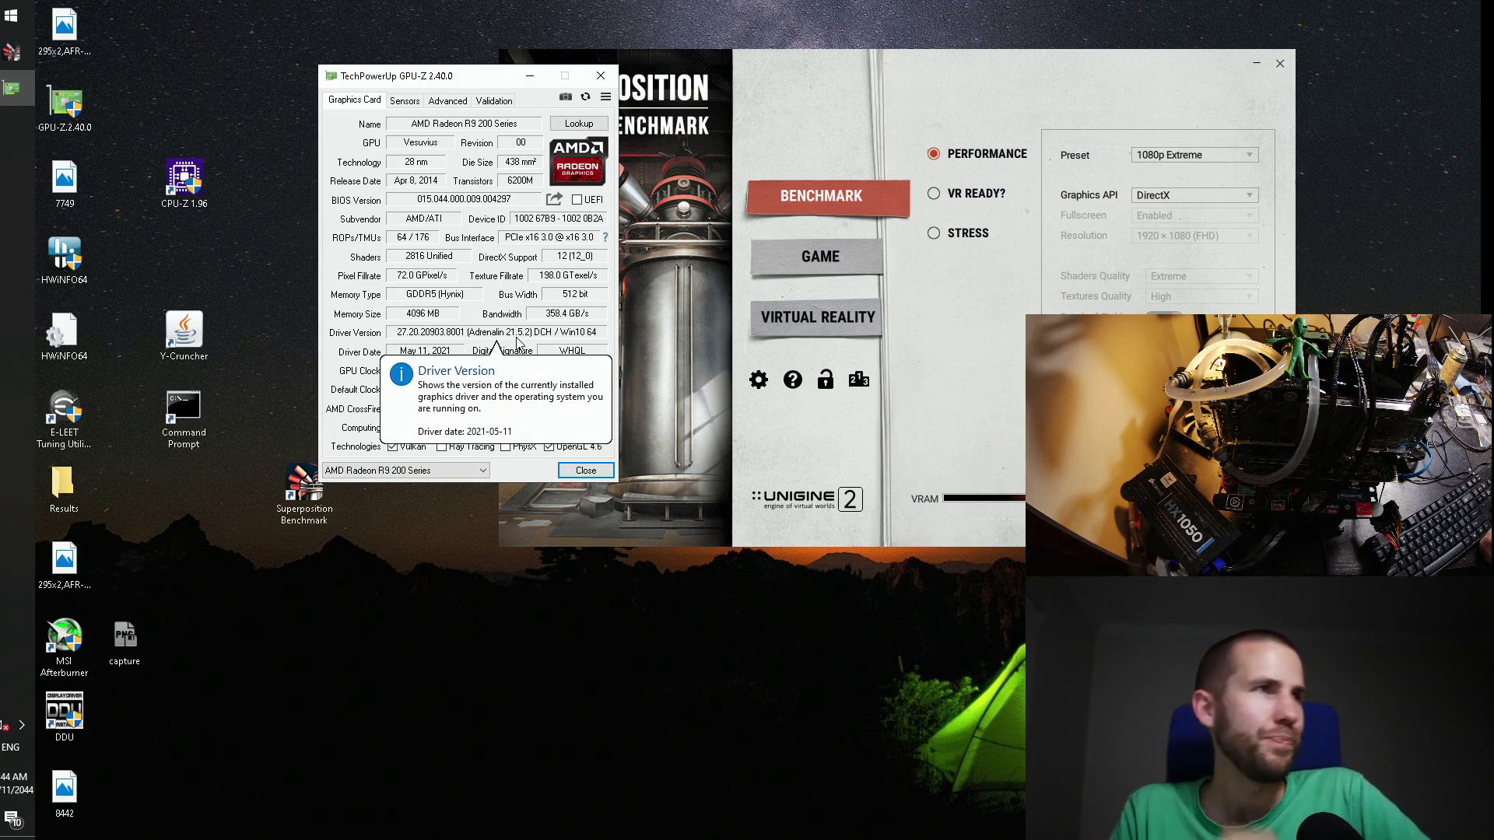
click(600, 76)
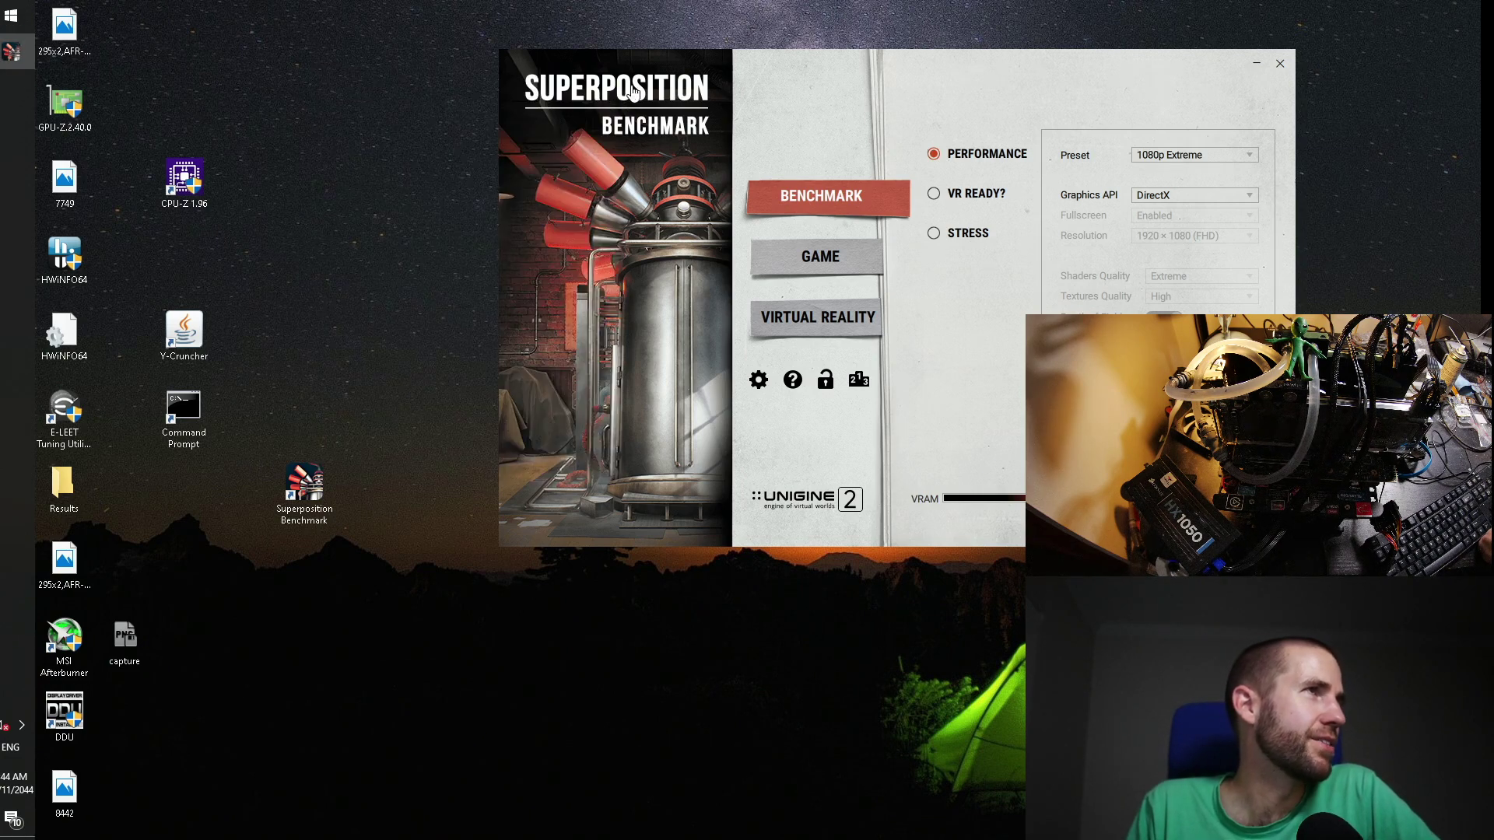
Step: Move the Superposition window aside and run the 1080p Extreme DirectX benchmark
drag(916, 90, 541, 95)
click(865, 503)
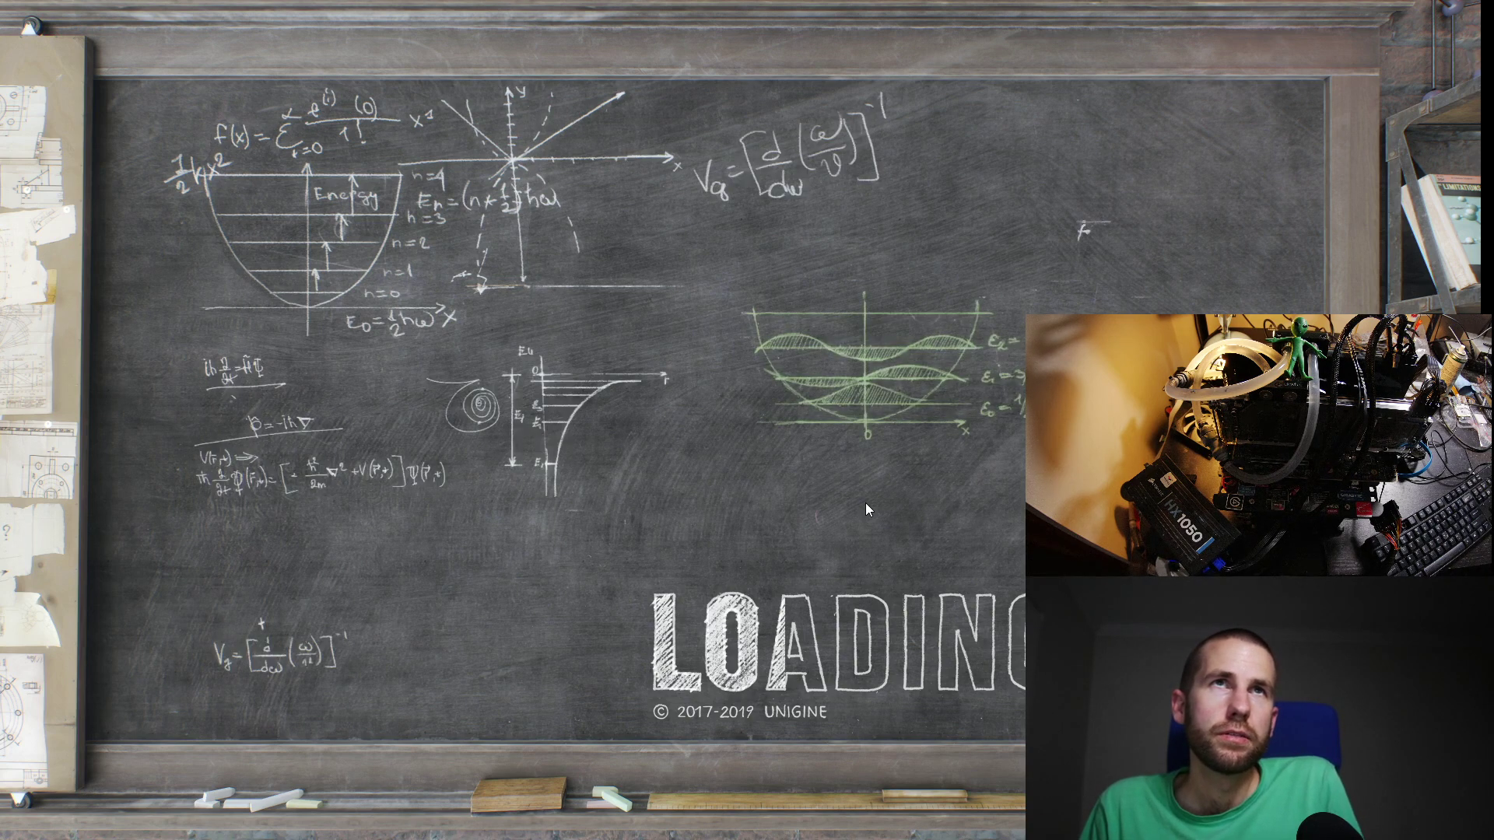
Step: Switch to the browser and open the Reddit post about AMD ending driver support for Radeon 200, 300 and Fury series
key(alt+Tab)
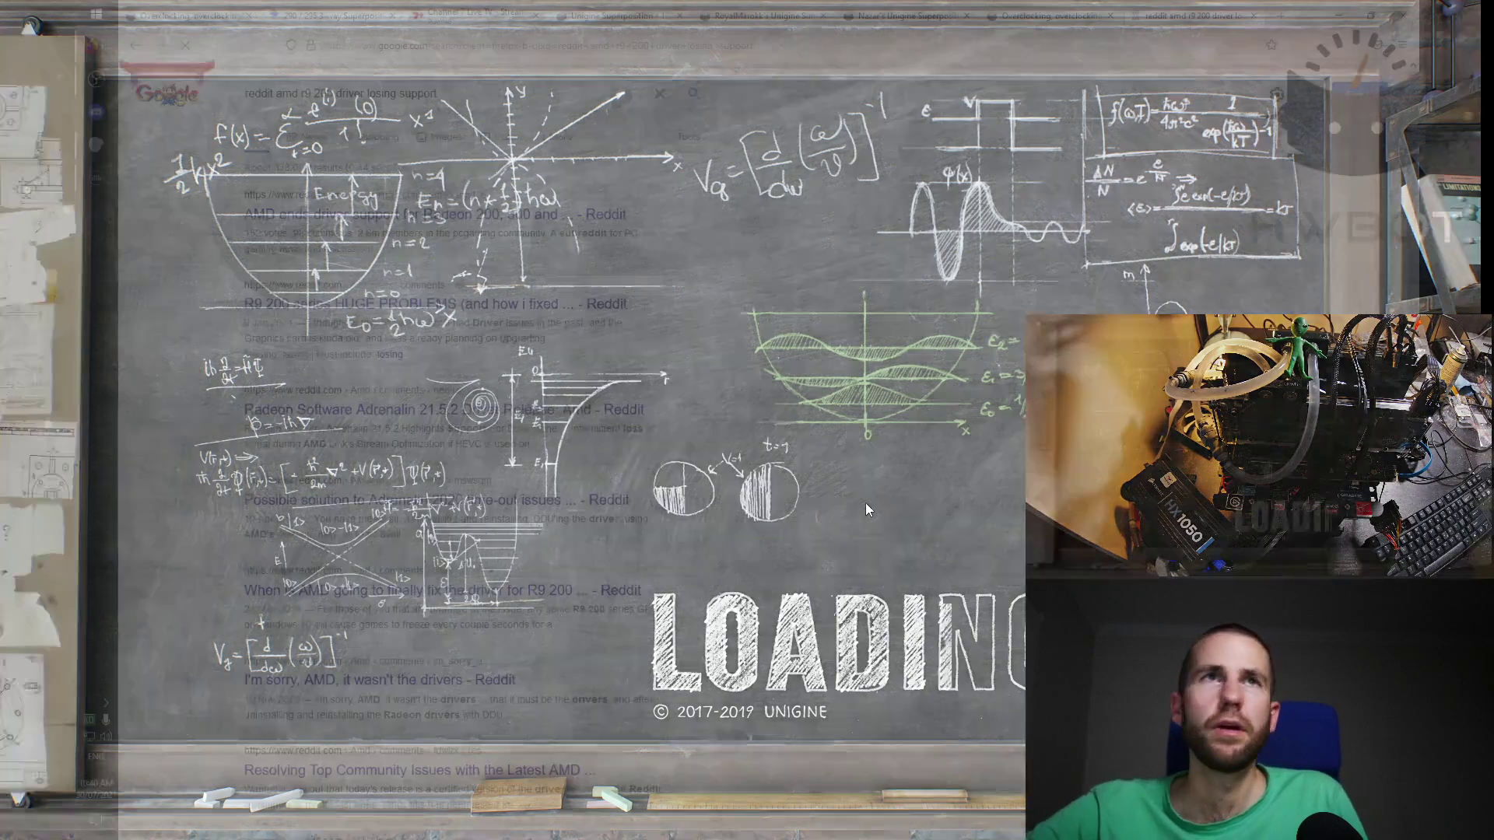
click(375, 223)
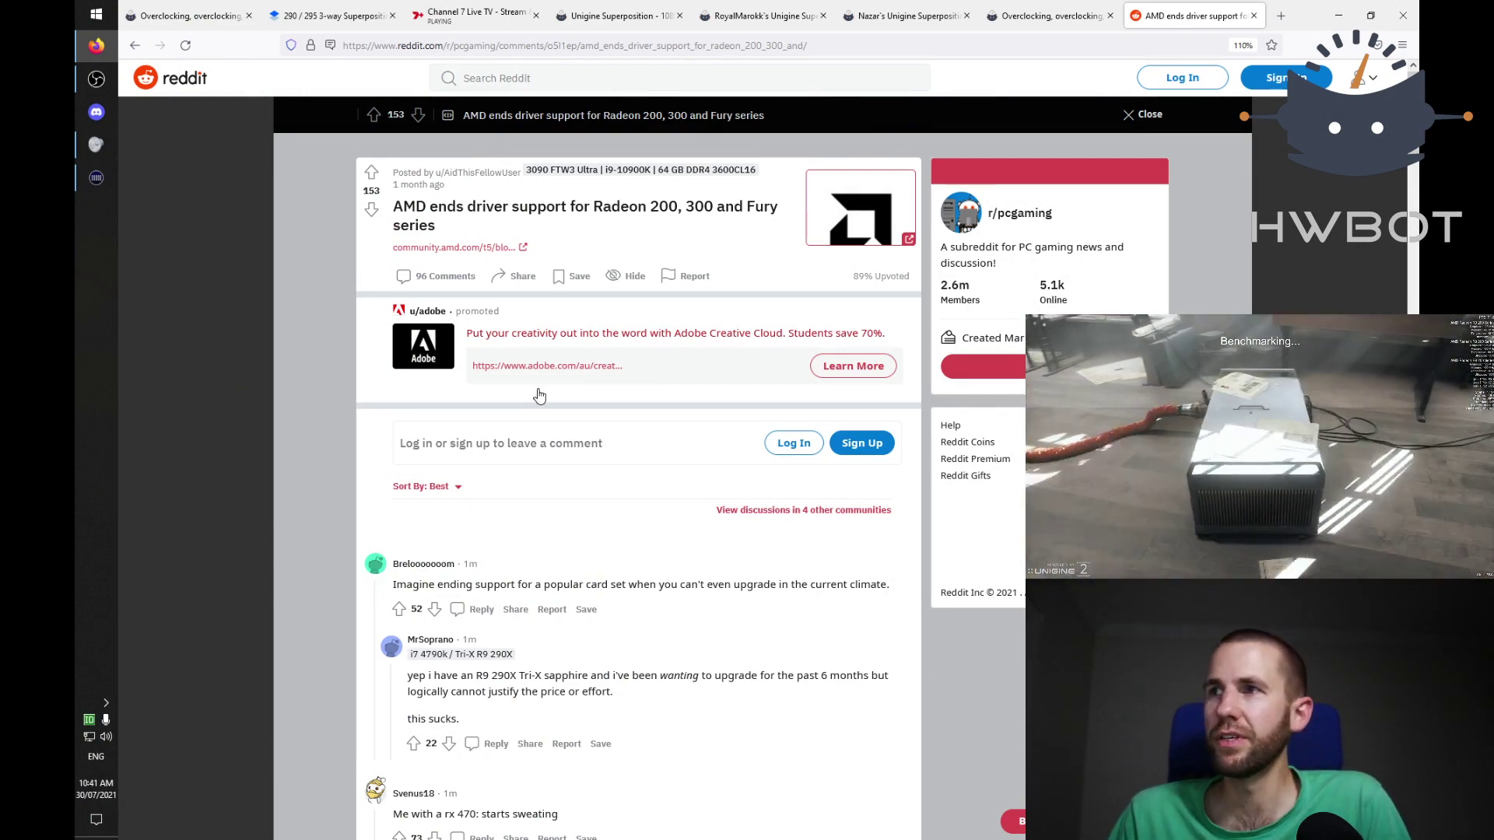
click(441, 51)
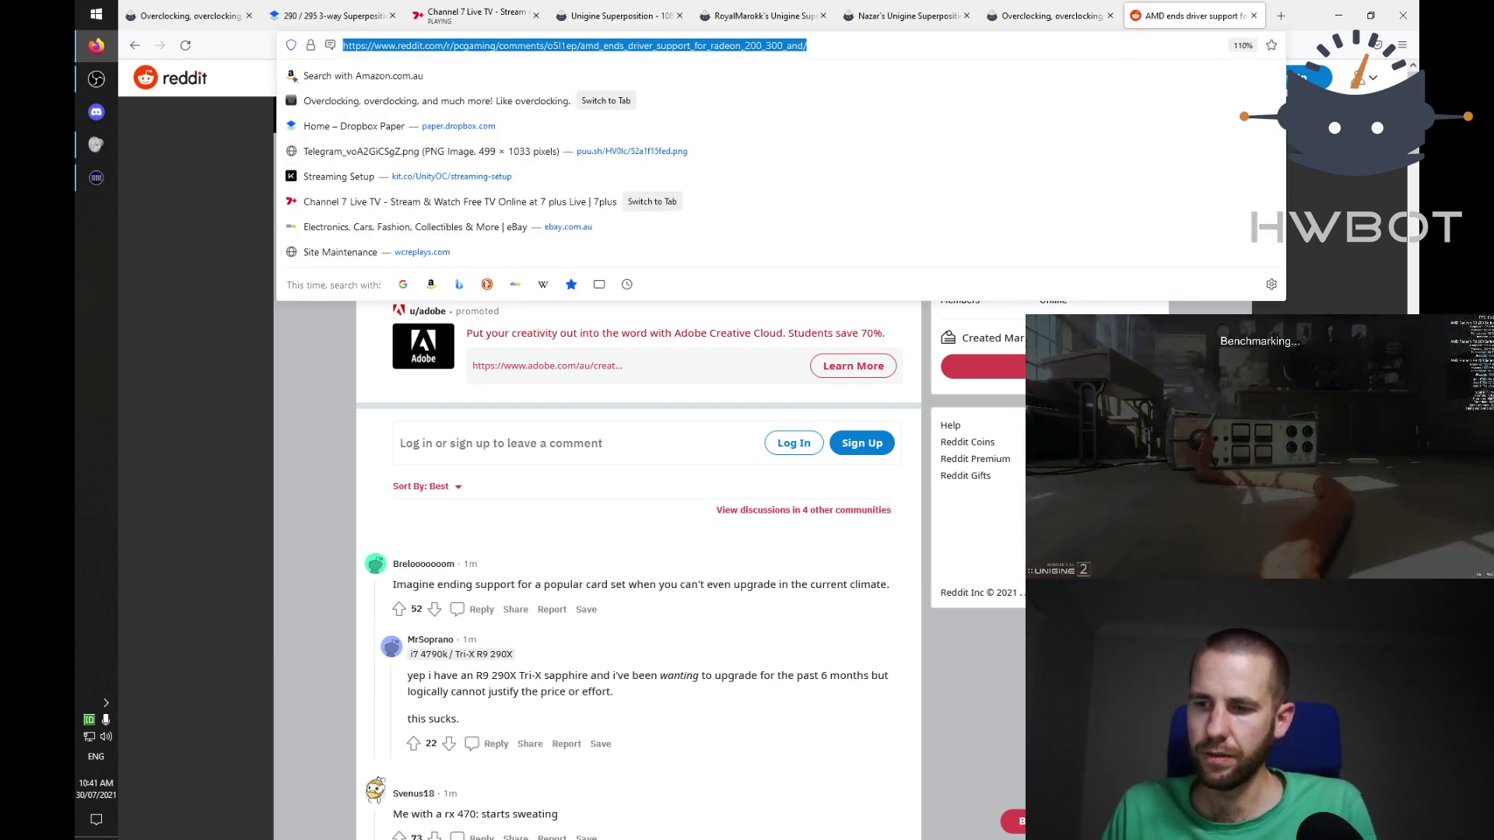
drag(441, 46, 260, 517)
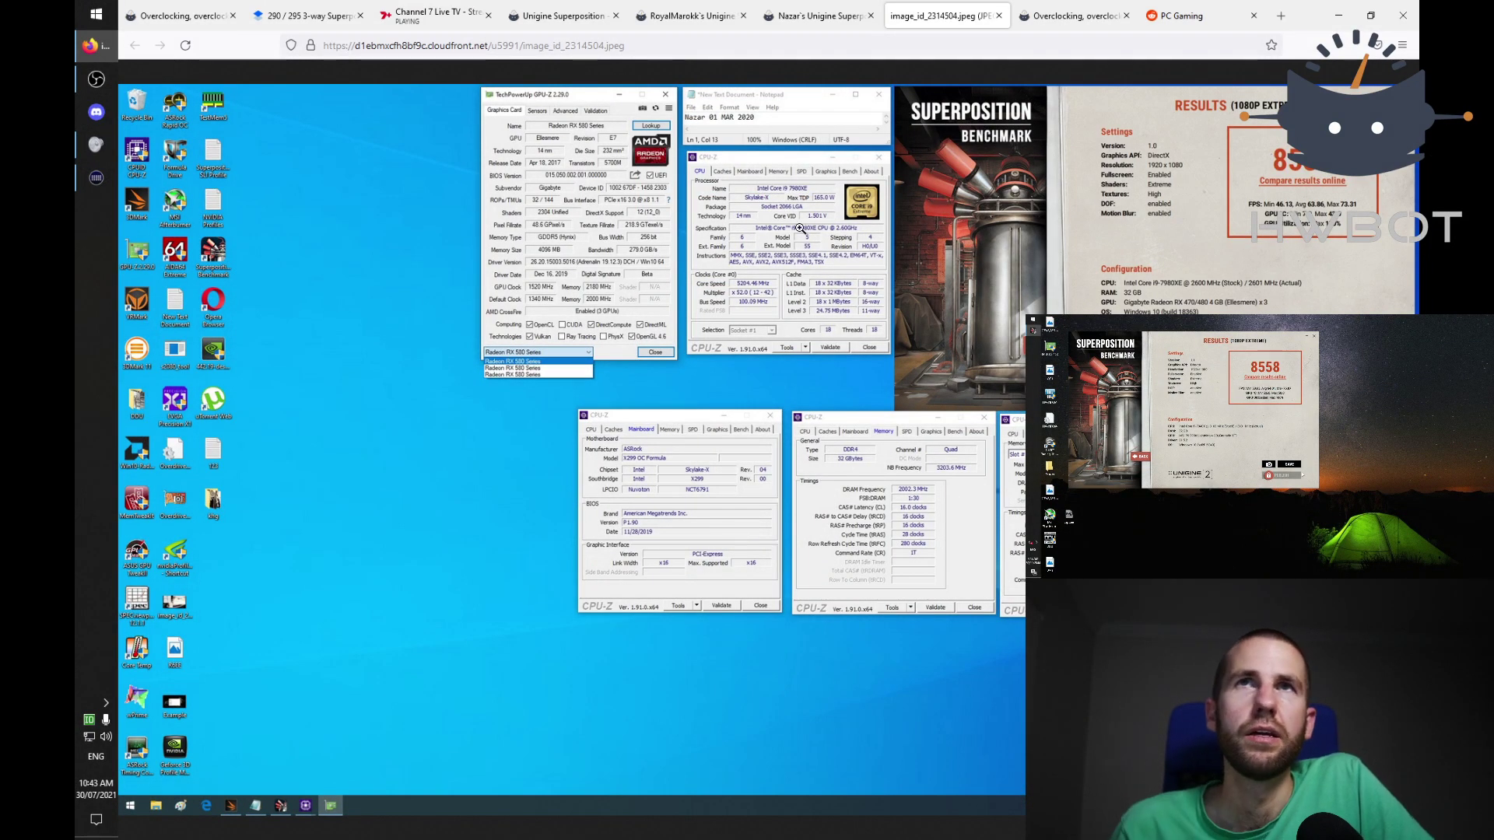
Step: Examine the competing HWBOT submissions and the third-place score in the Unigine Superposition 1080P Xtreme 3xGPU ranking
click(685, 16)
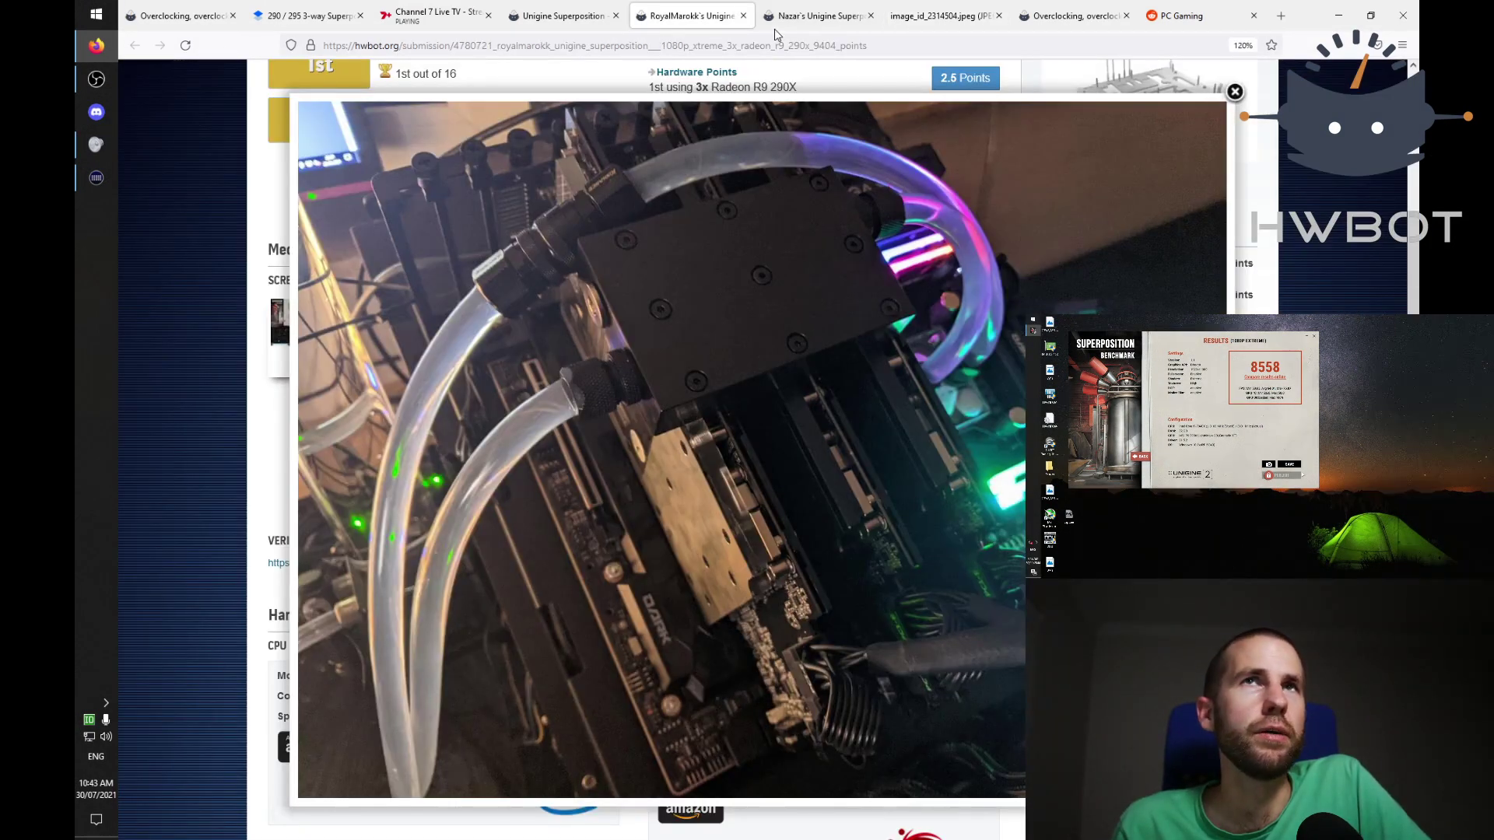
click(778, 17)
click(592, 17)
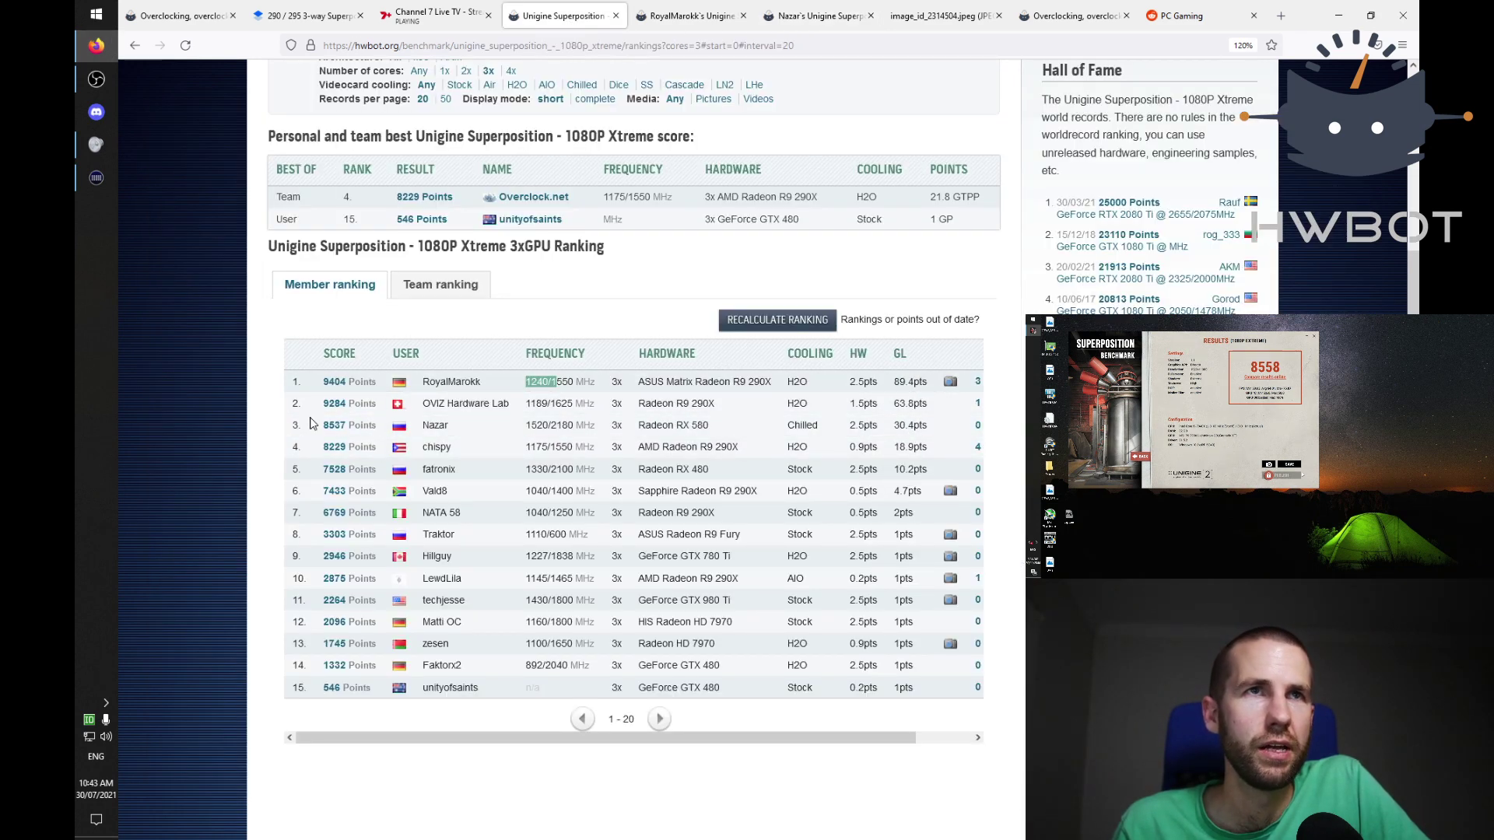
drag(315, 424, 346, 426)
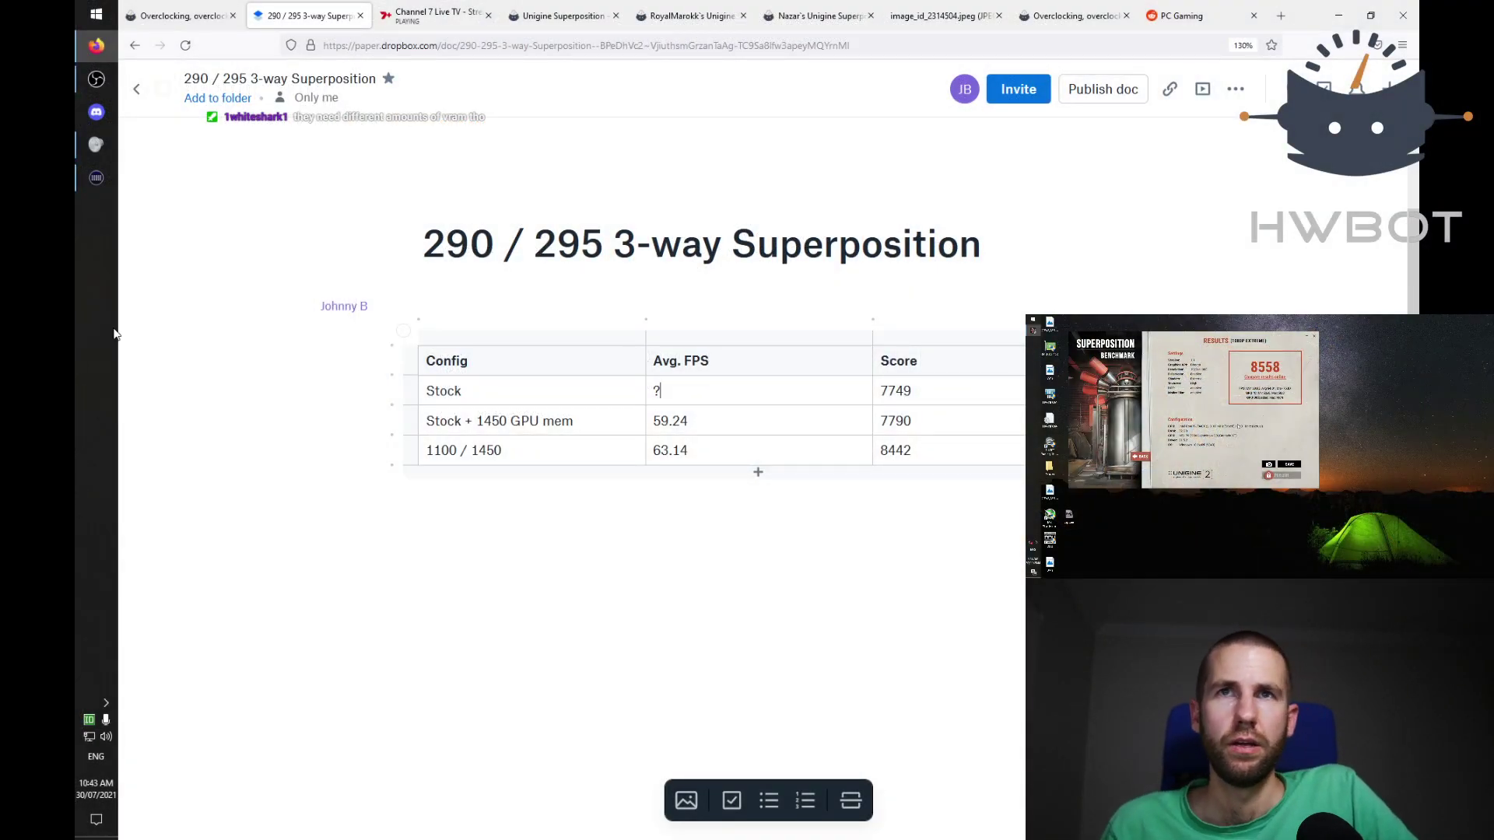
Step: Add a row to the 3-way Superposition results table with config 1125 / 1400, average FPS 64.01 and score 8558
click(758, 472)
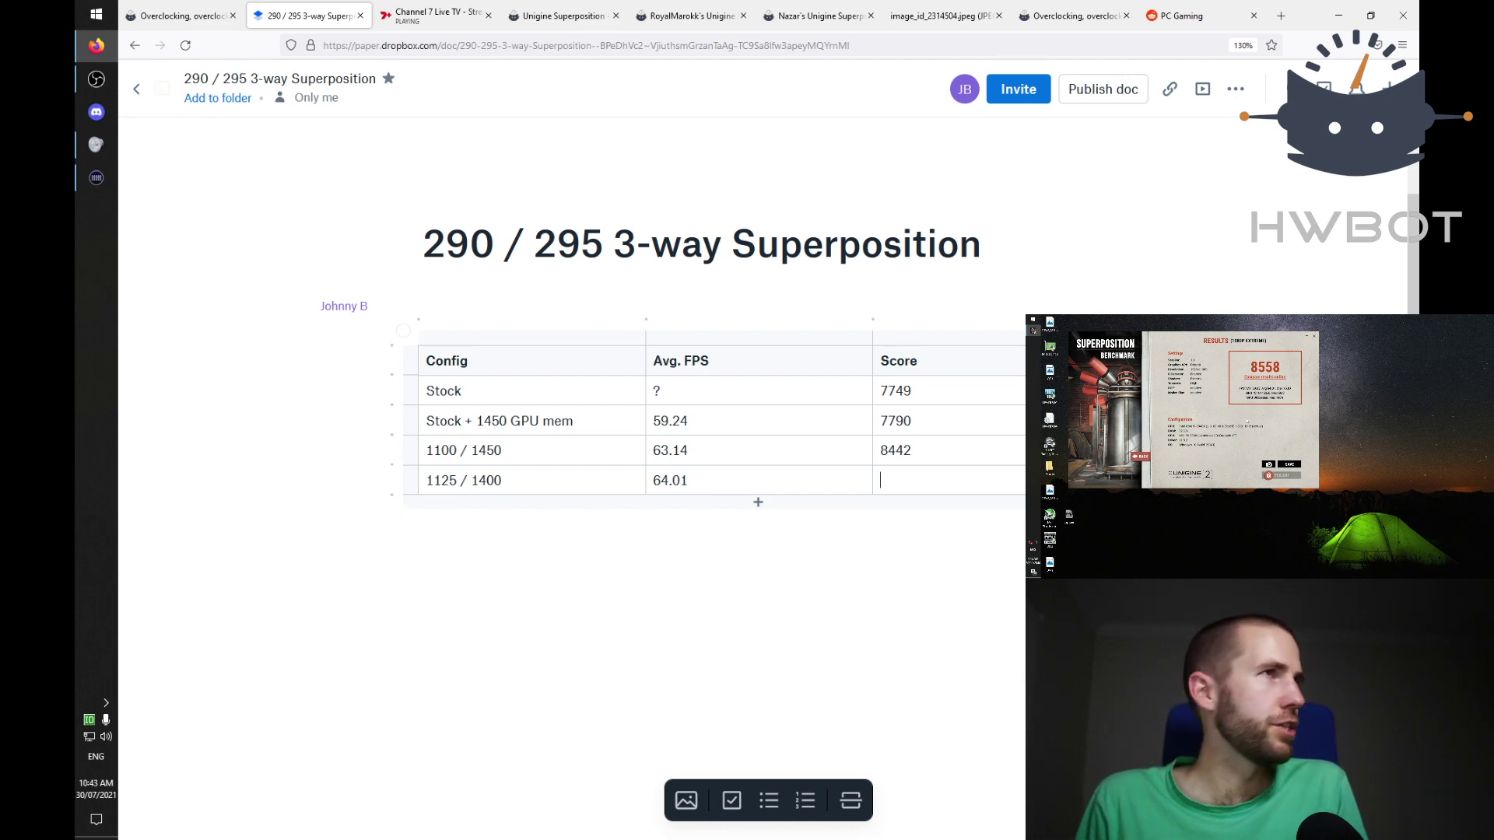
text(8558)
key(Tab)
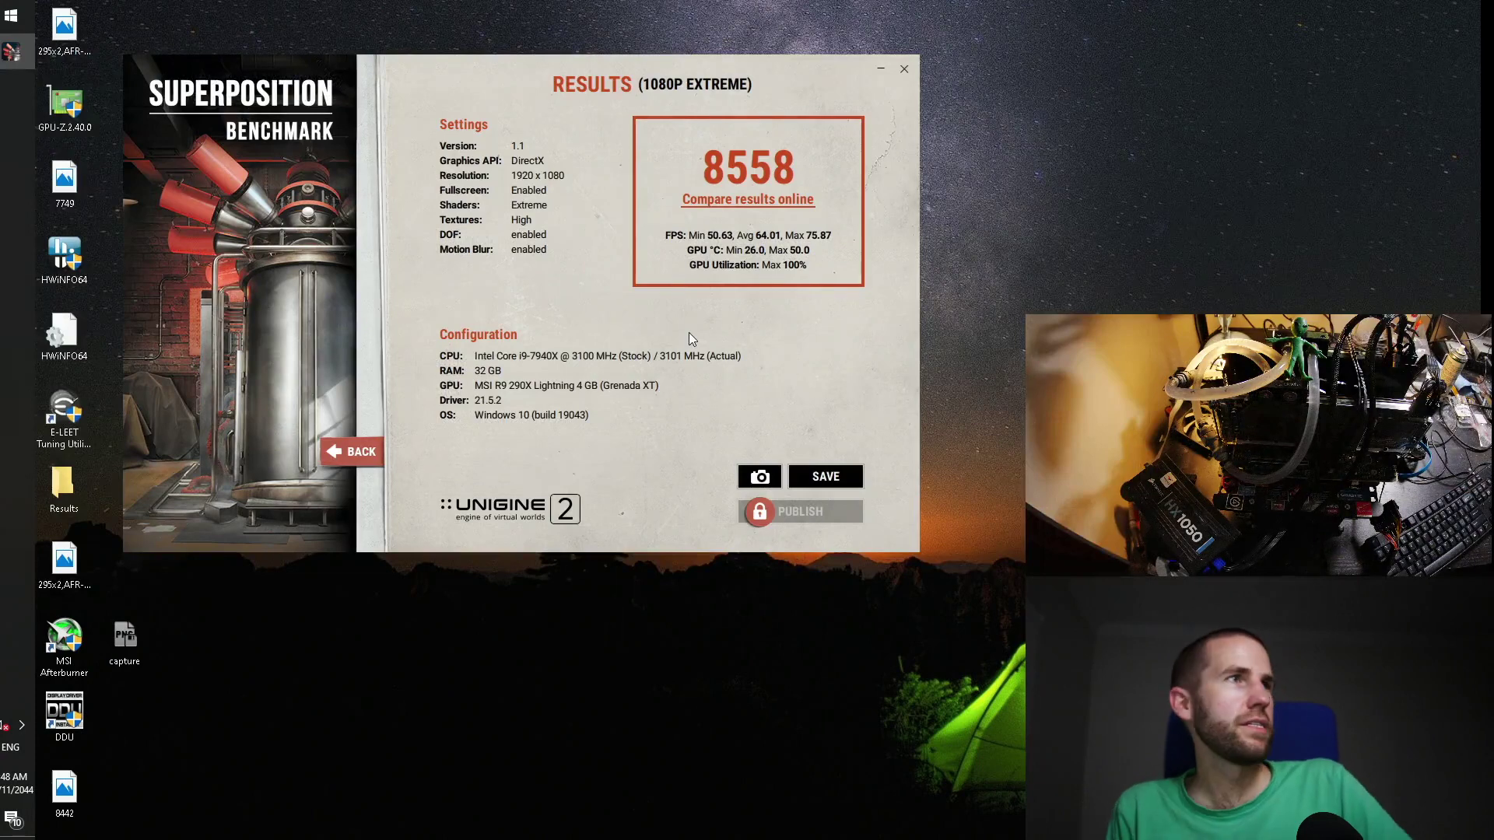
Step: Move the Superposition results window aside, open GPU-Z and place it directly beside the results
drag(552, 58, 1112, 10)
double_click(84, 115)
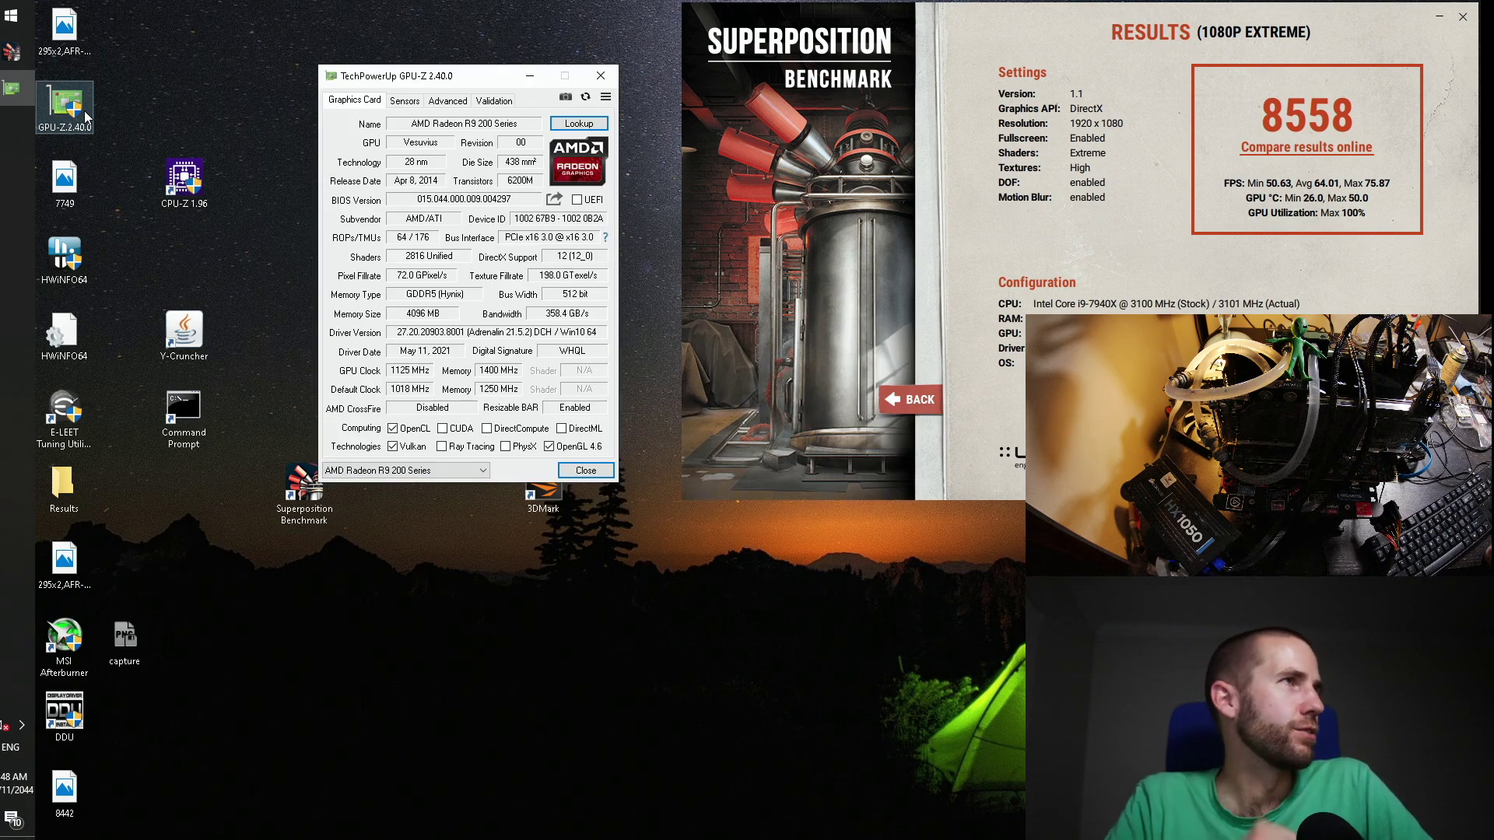
drag(472, 77, 533, 15)
Step: Open two CPU-Z windows, one showing CPU and the other Memory details, and stack them beside GPU-Z
double_click(188, 190)
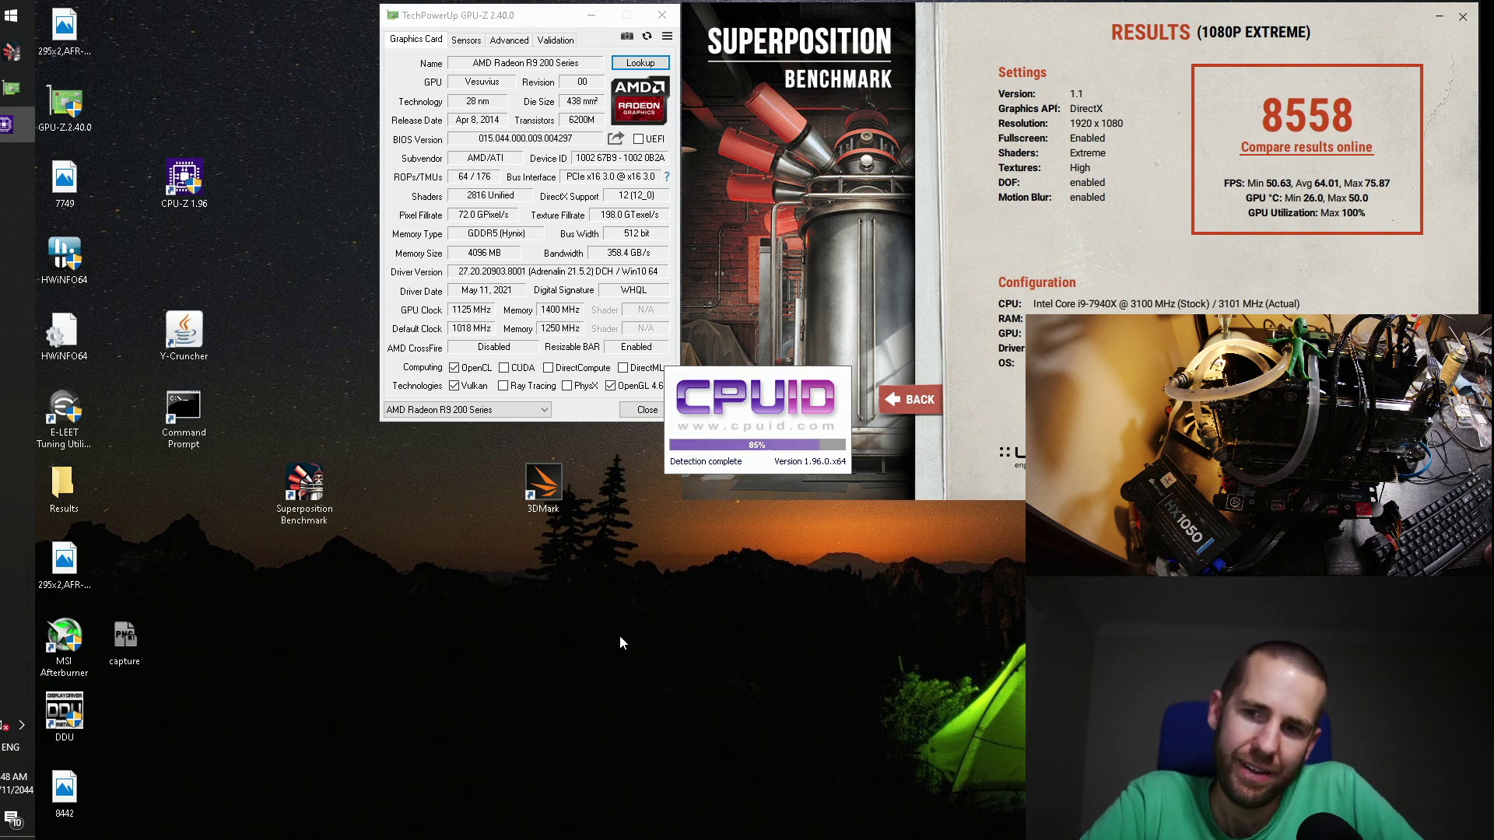
drag(776, 282, 214, 15)
double_click(183, 201)
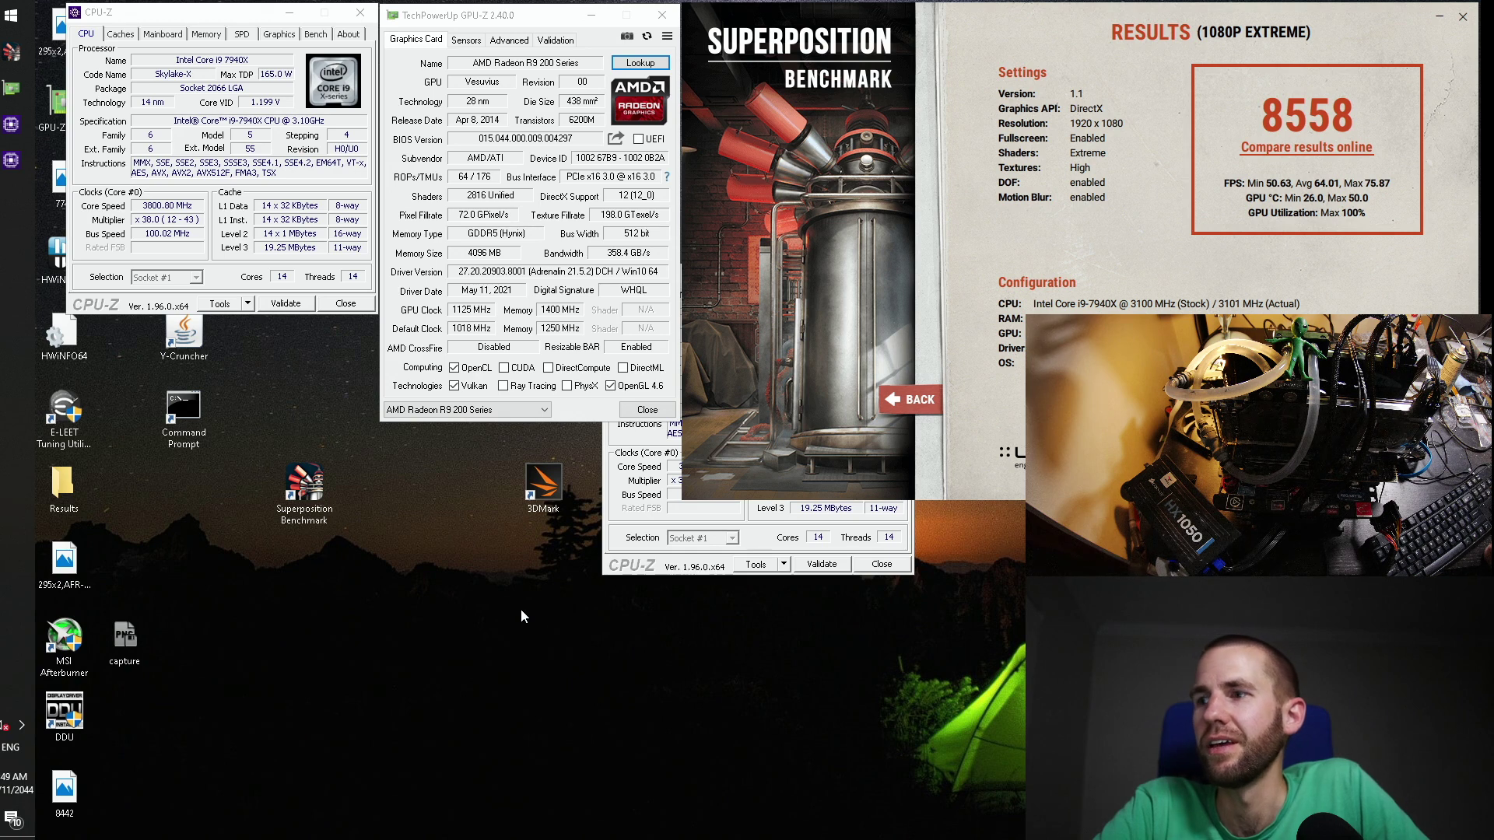
click(677, 507)
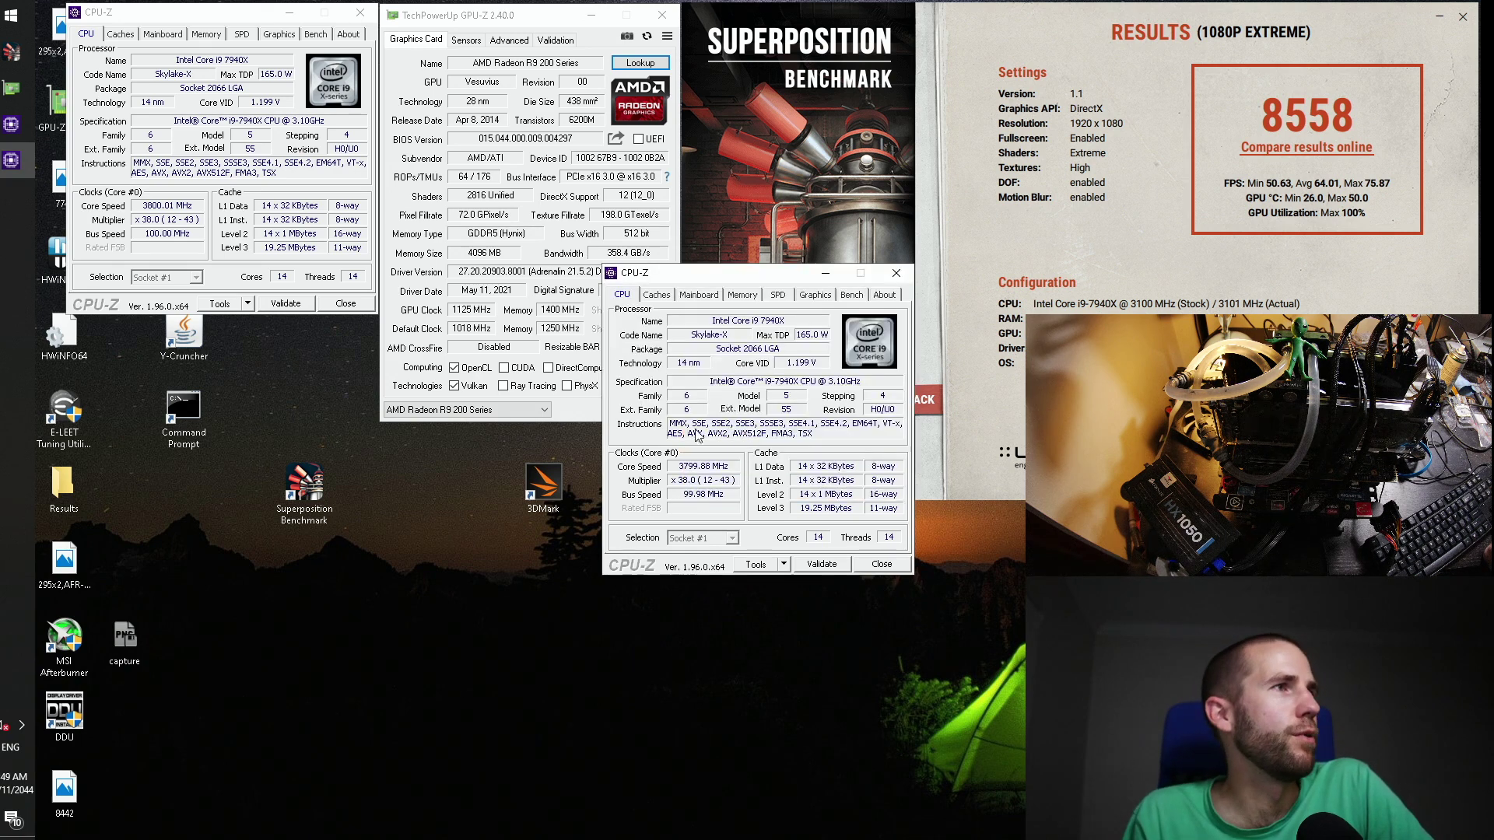
click(742, 297)
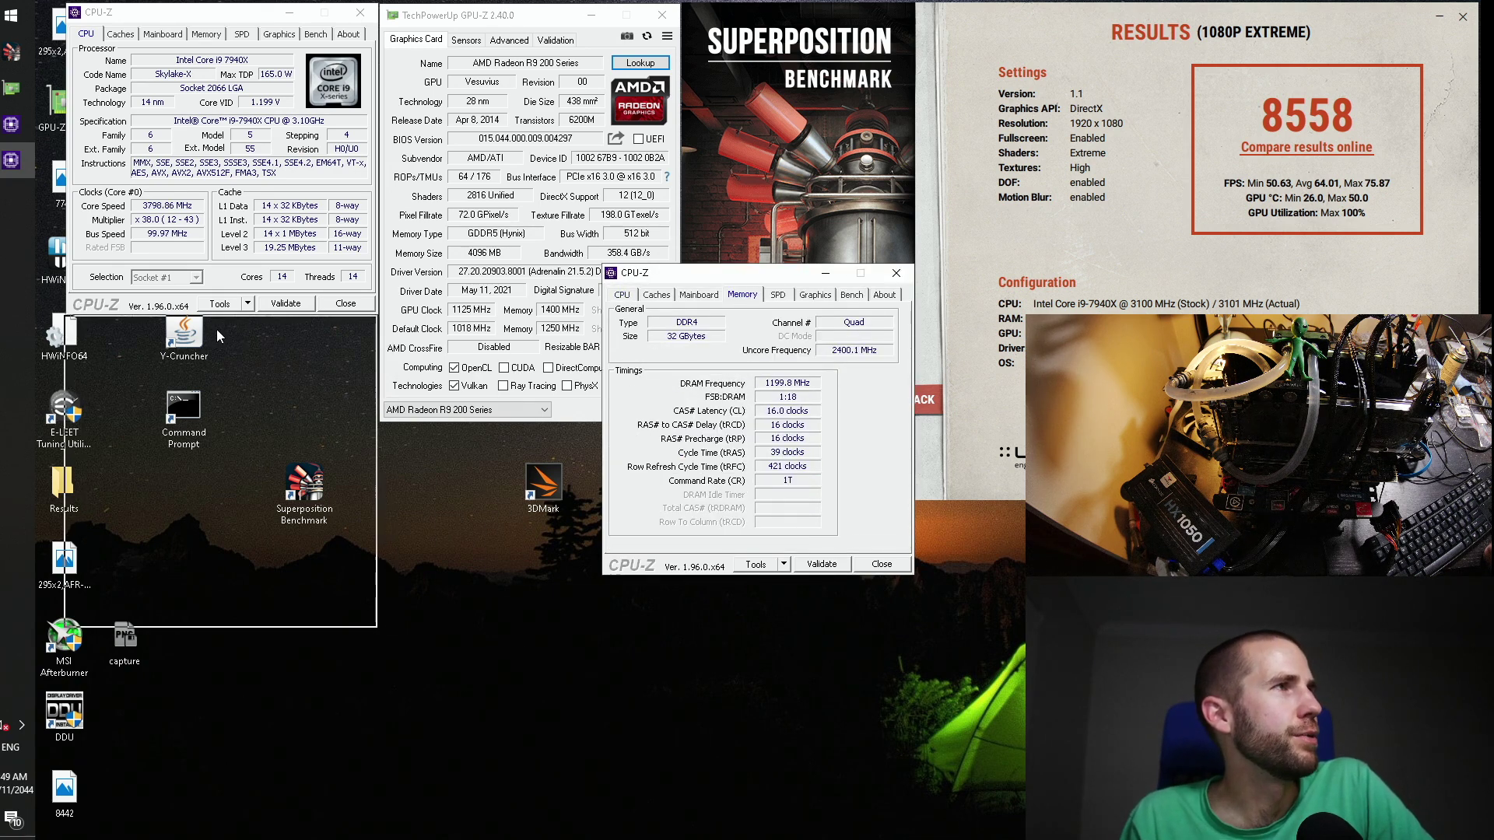
drag(217, 329, 217, 329)
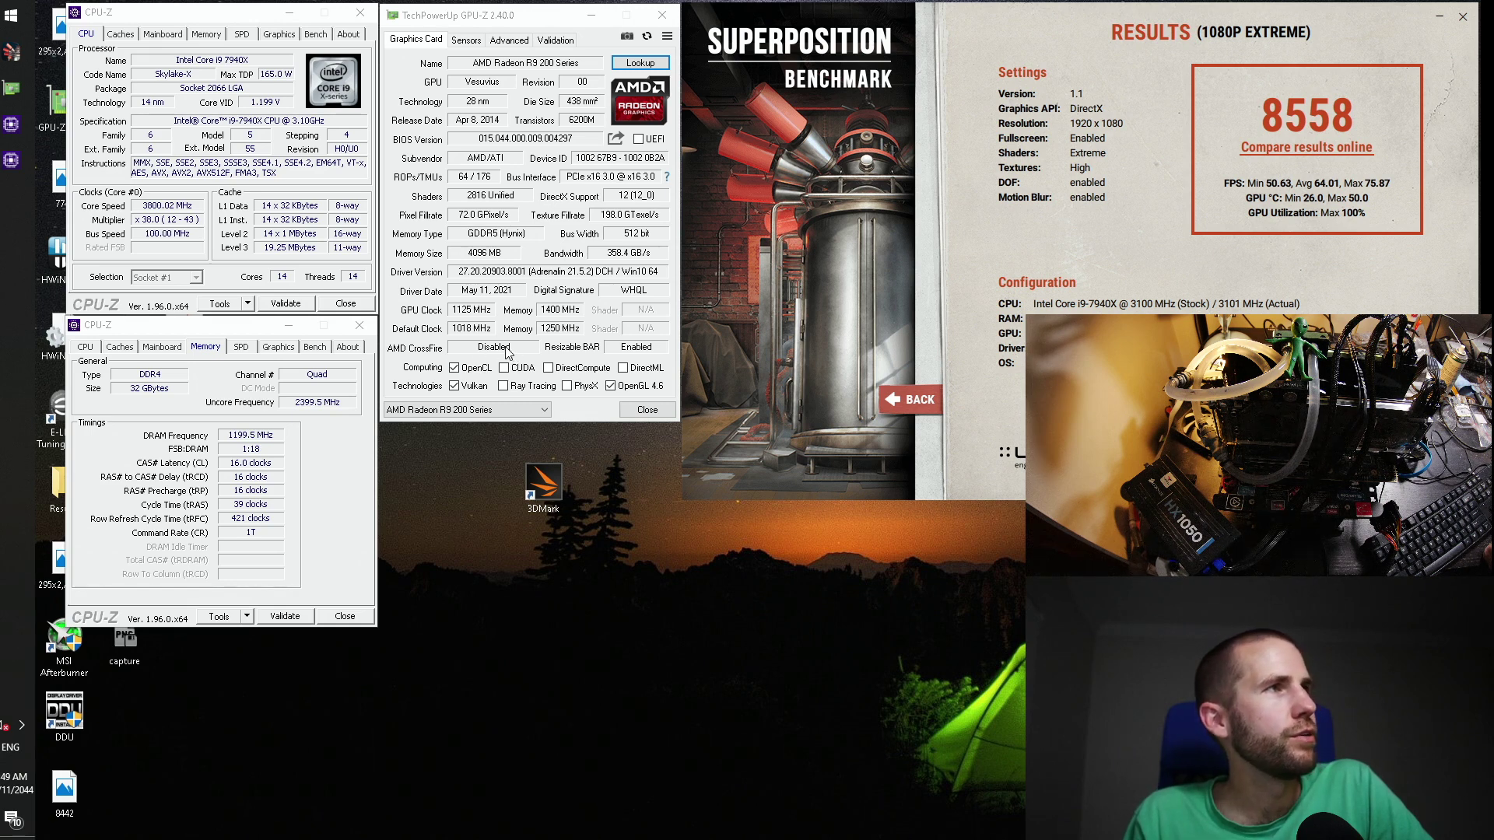
Step: Select the Hawaii R9 200 card in GPU-Z and save a GPU-Z screenshot as GIF file 8558 in Downloads
click(506, 410)
click(467, 428)
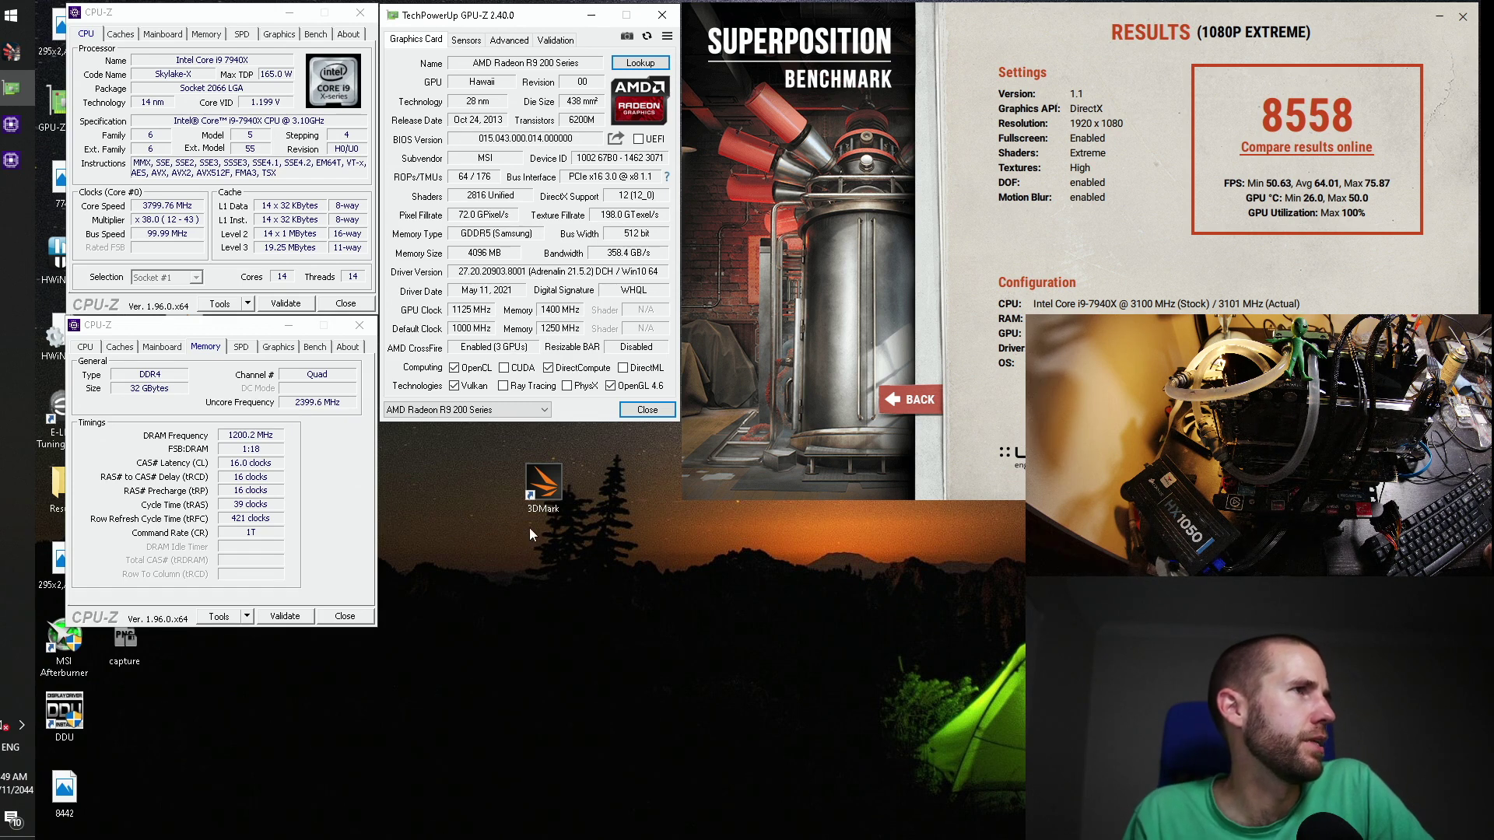
click(628, 37)
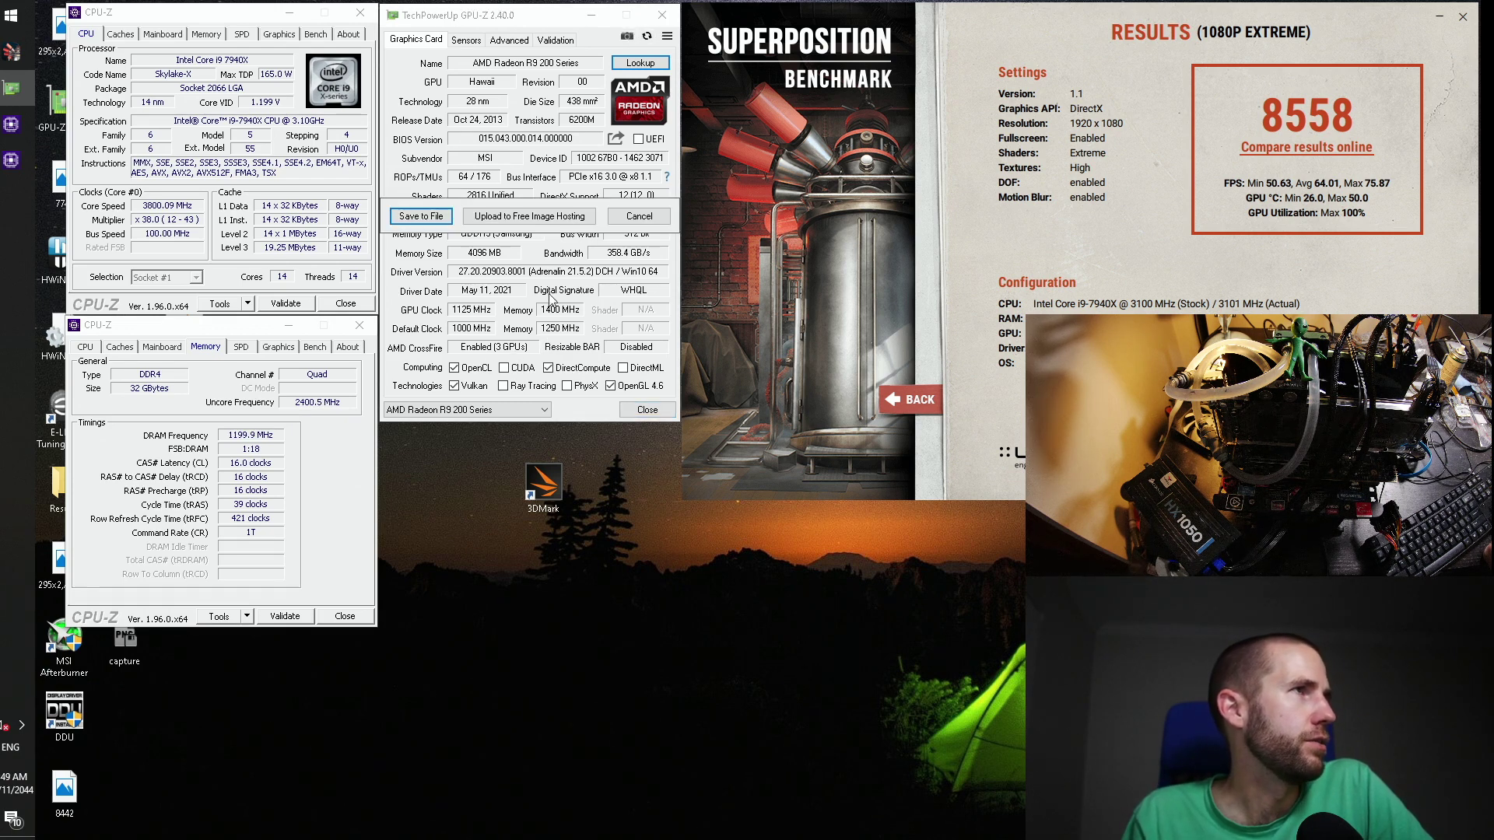
click(420, 218)
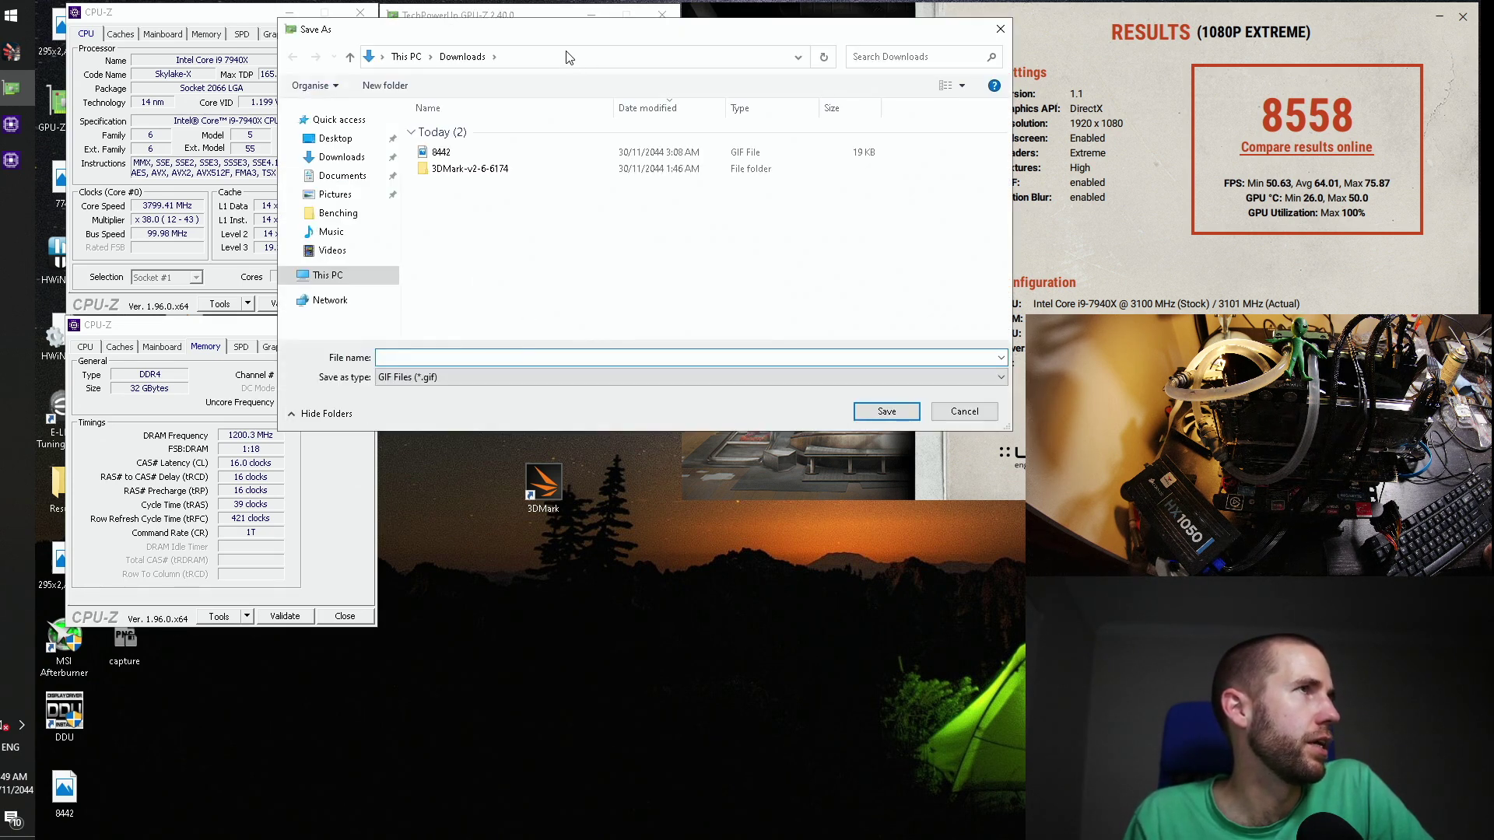
click(447, 206)
click(552, 408)
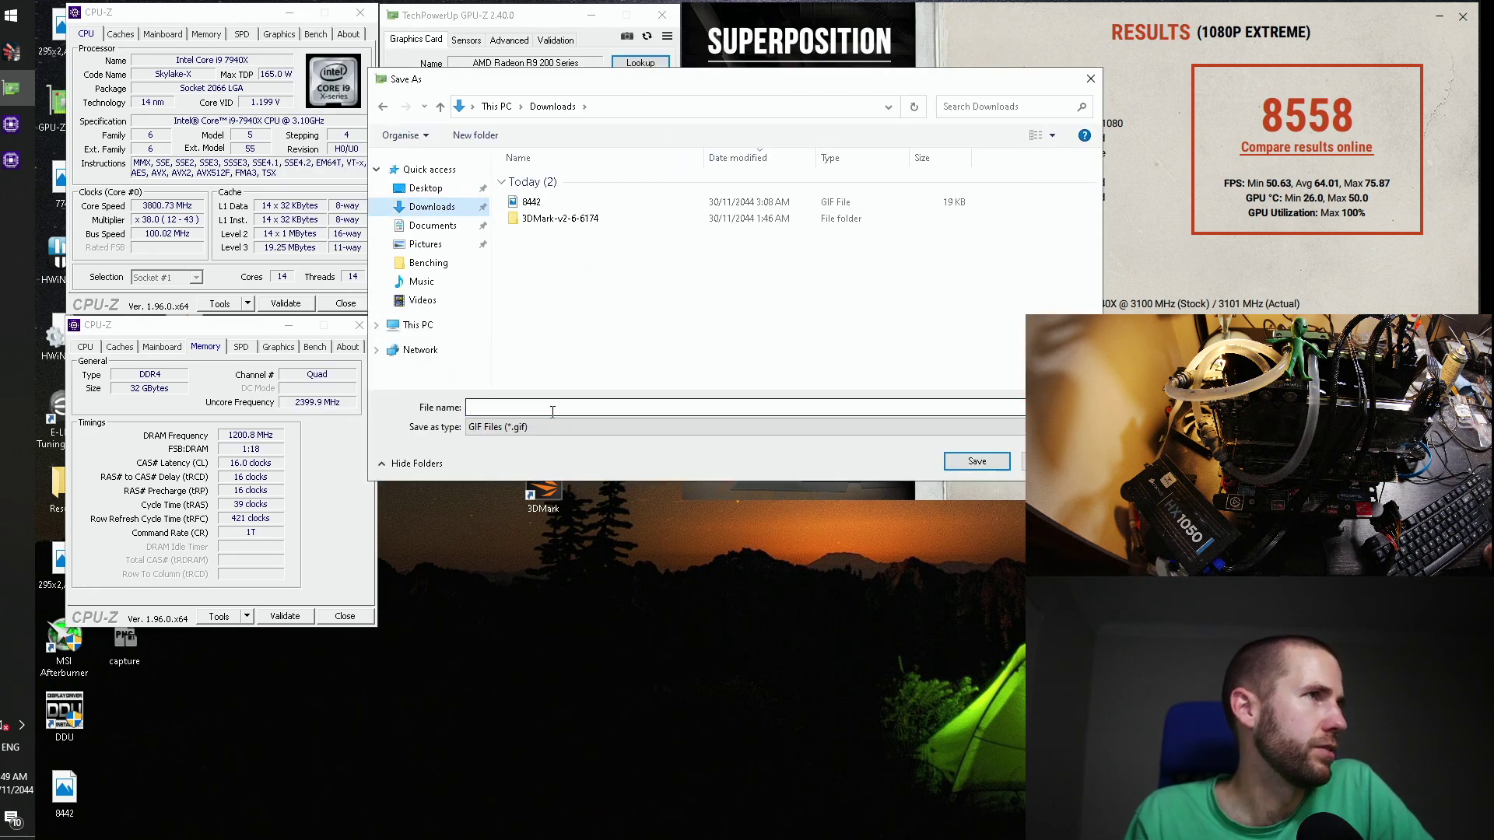
text(855)
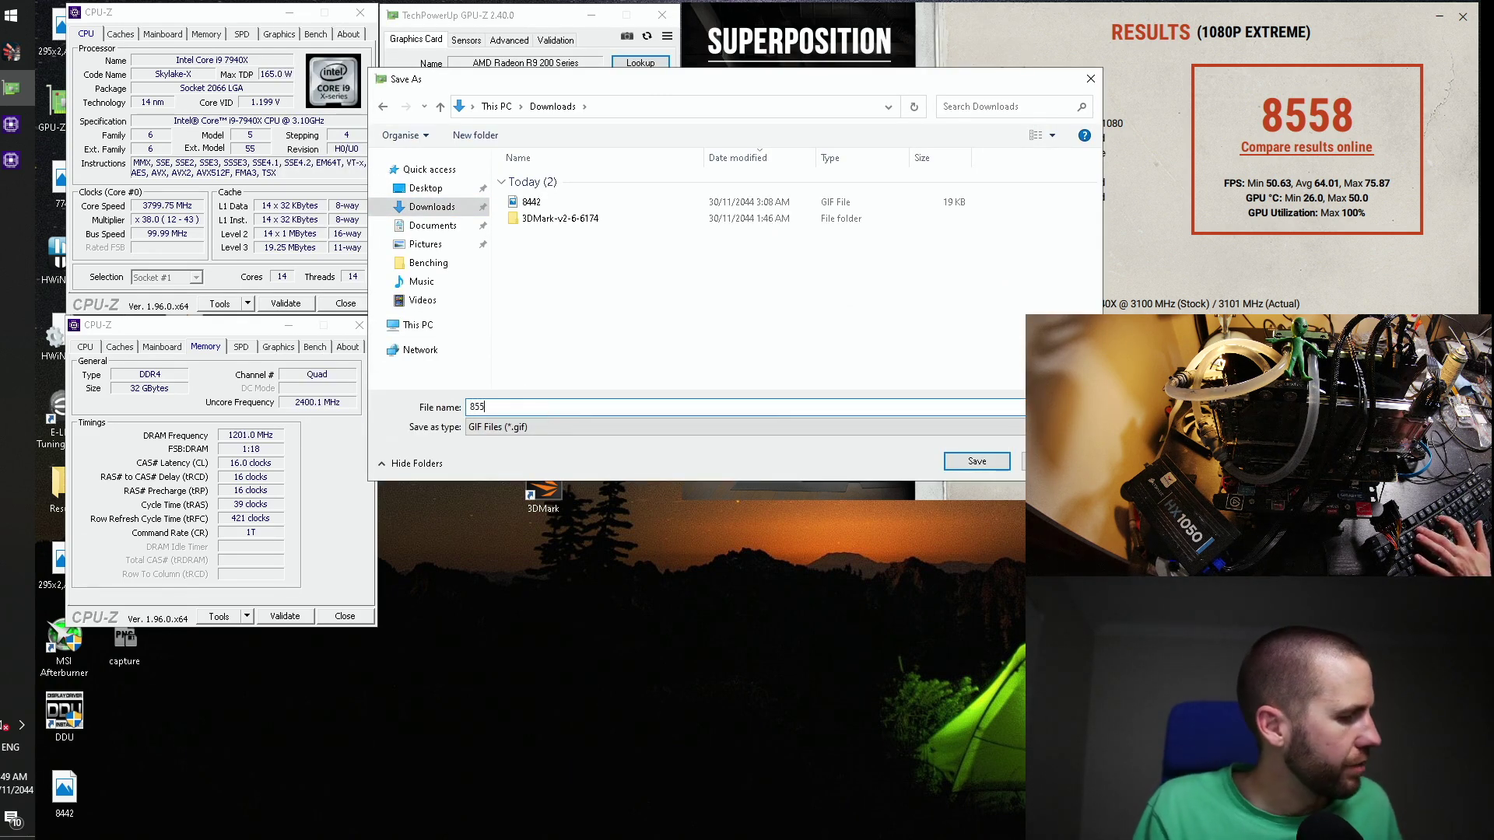
text(8)
key(Return)
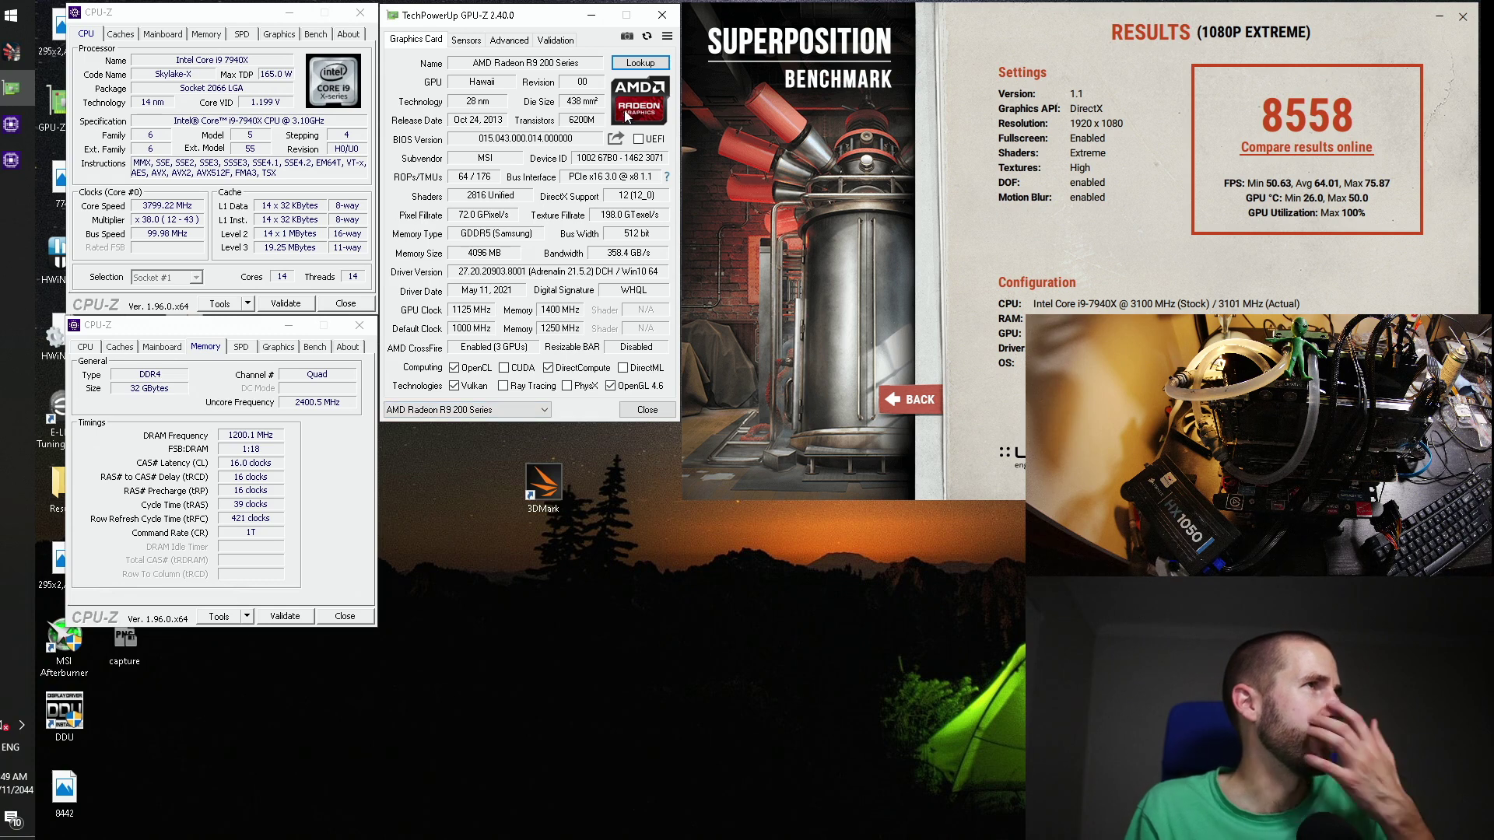
Step: Try to save another GPU-Z screenshot named 8558 in Downloads, checking the available file types
click(626, 38)
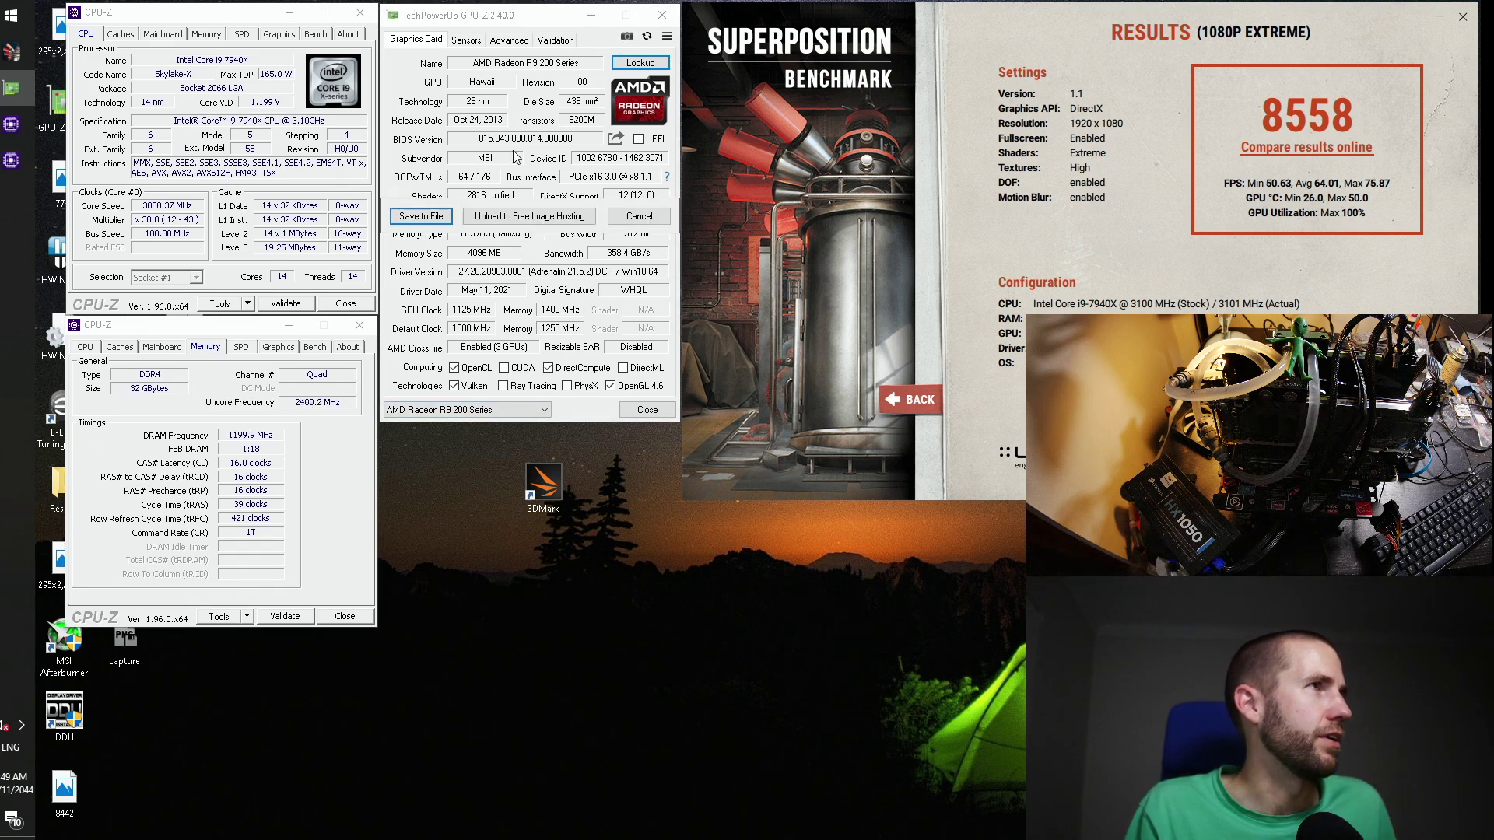
click(420, 217)
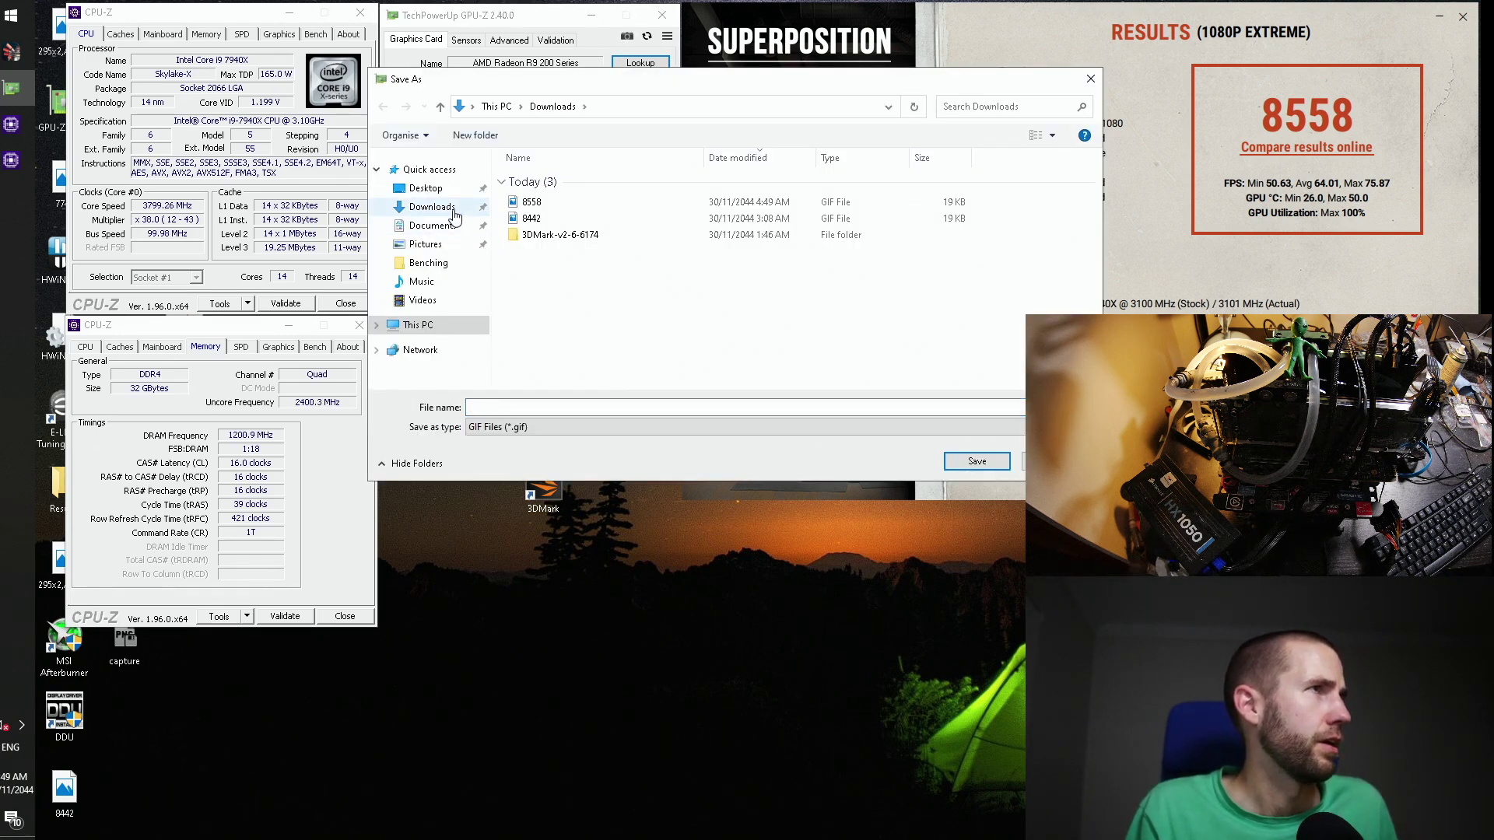
click(432, 206)
click(551, 405)
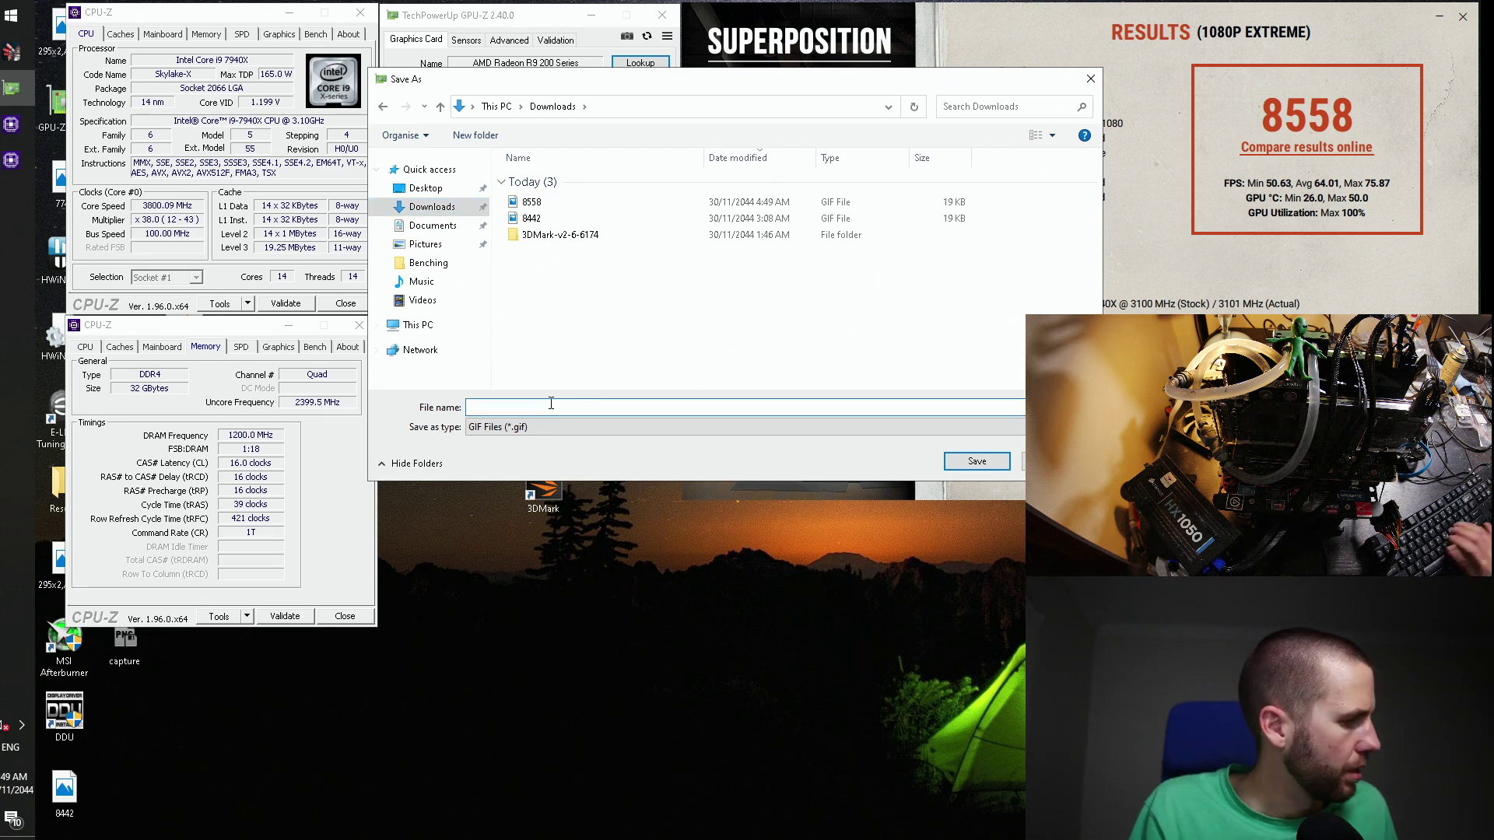
text(8558)
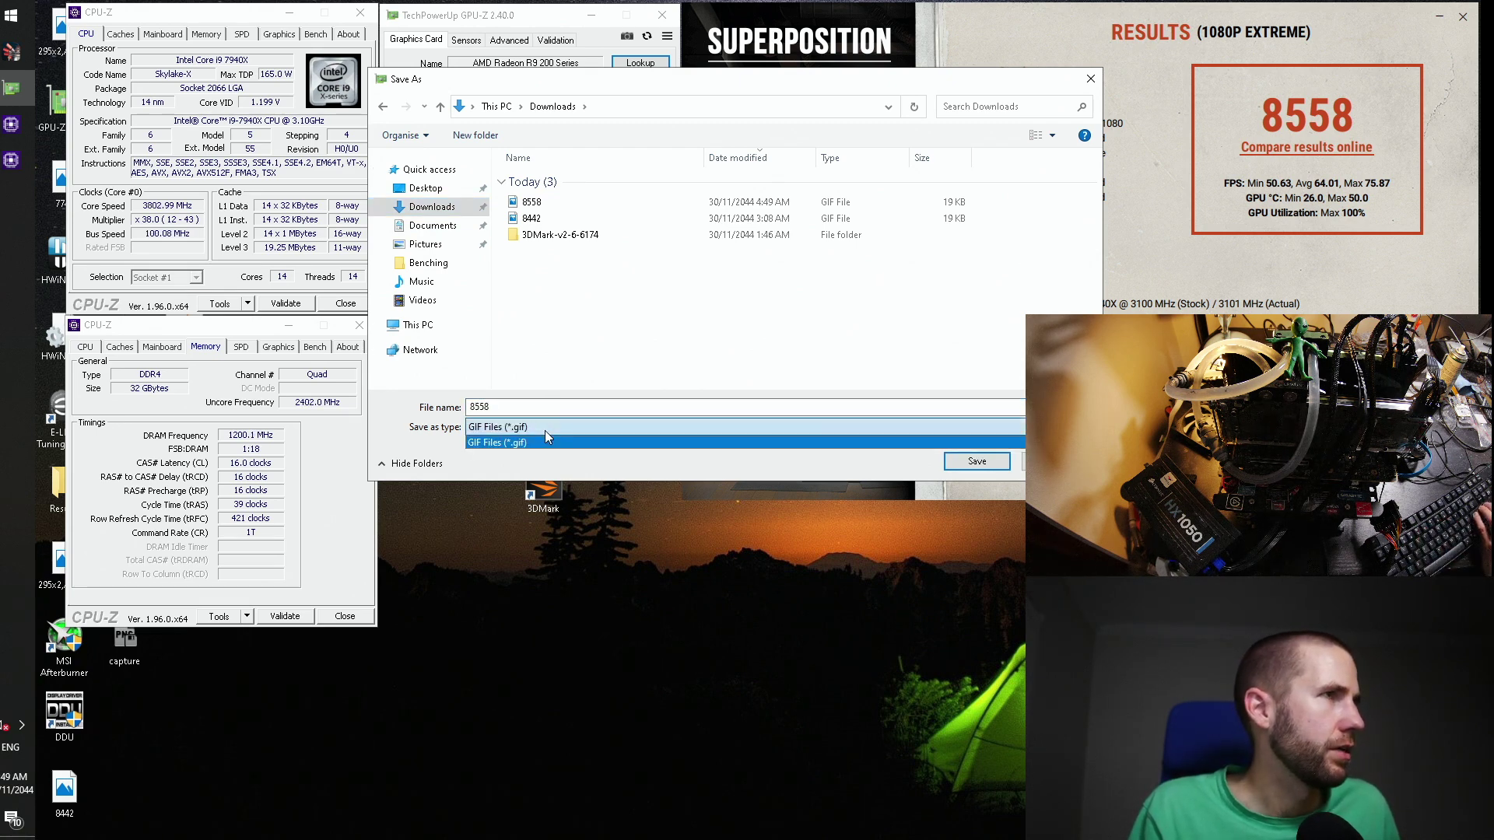
click(872, 452)
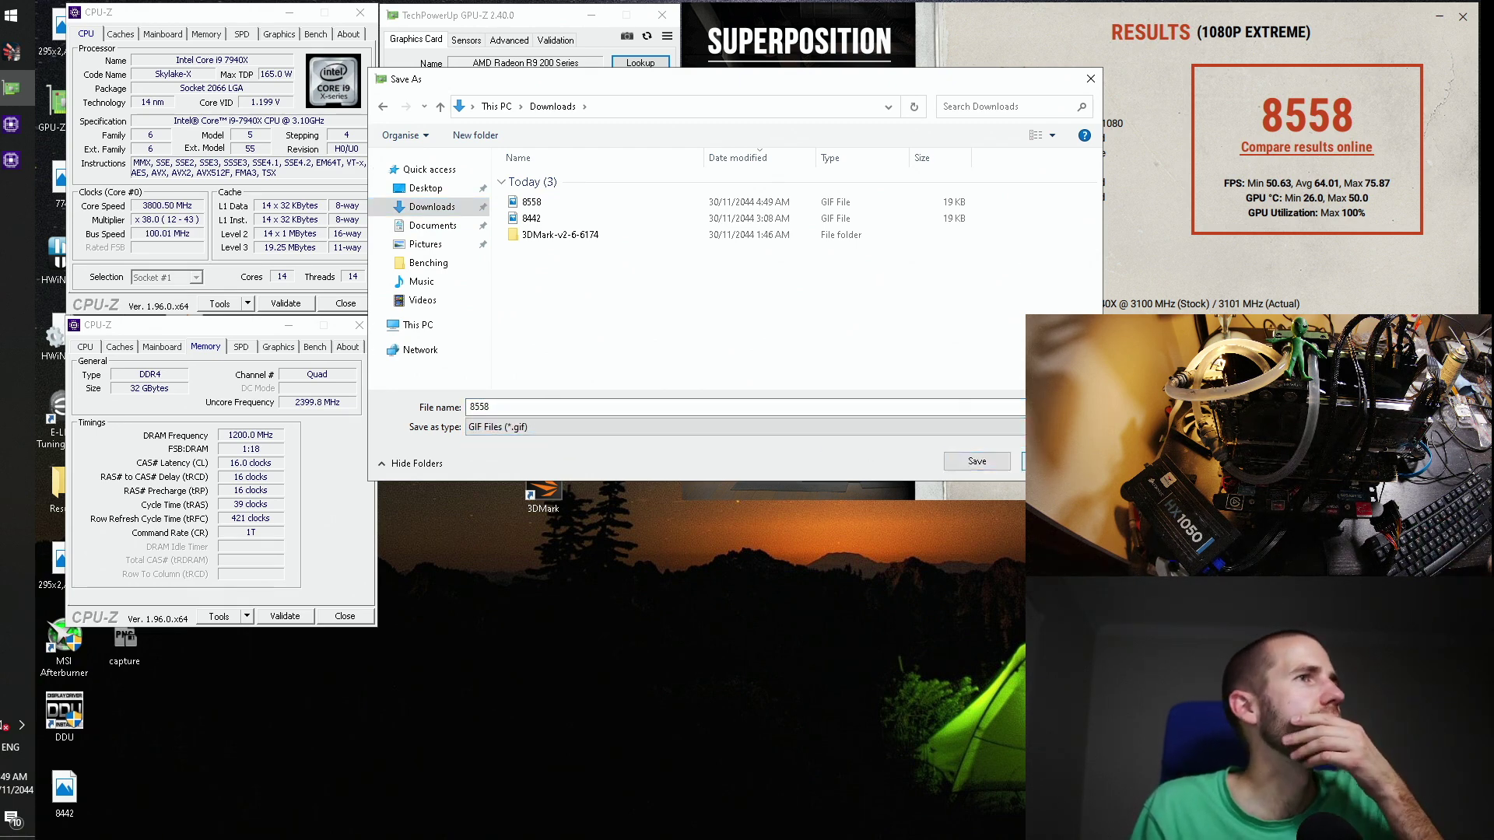
click(976, 461)
Step: Open the Downloads folder and try to view the saved 8558 GIF
key(super+e)
click(537, 390)
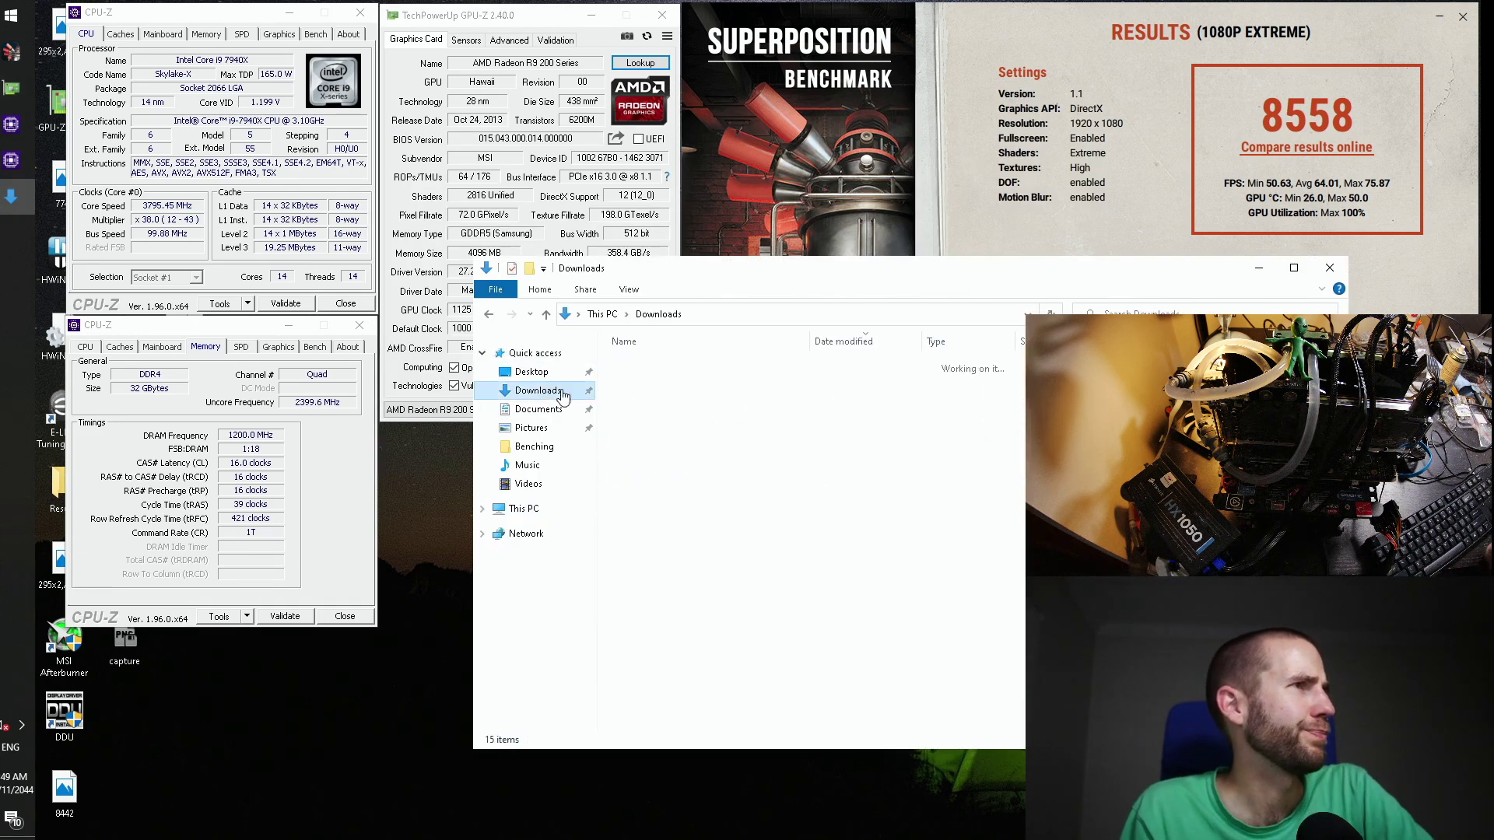
double_click(683, 386)
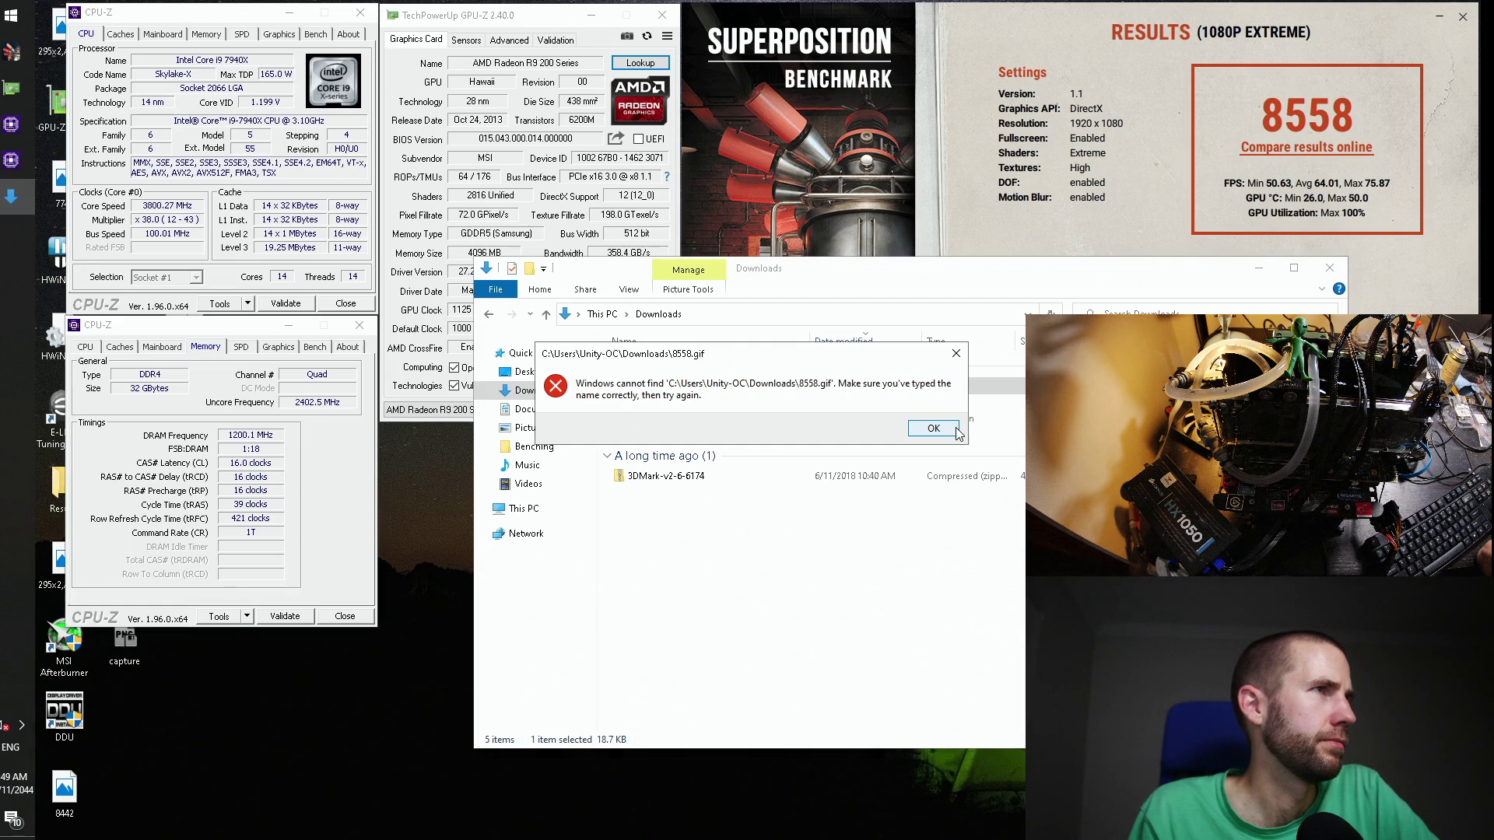
click(956, 432)
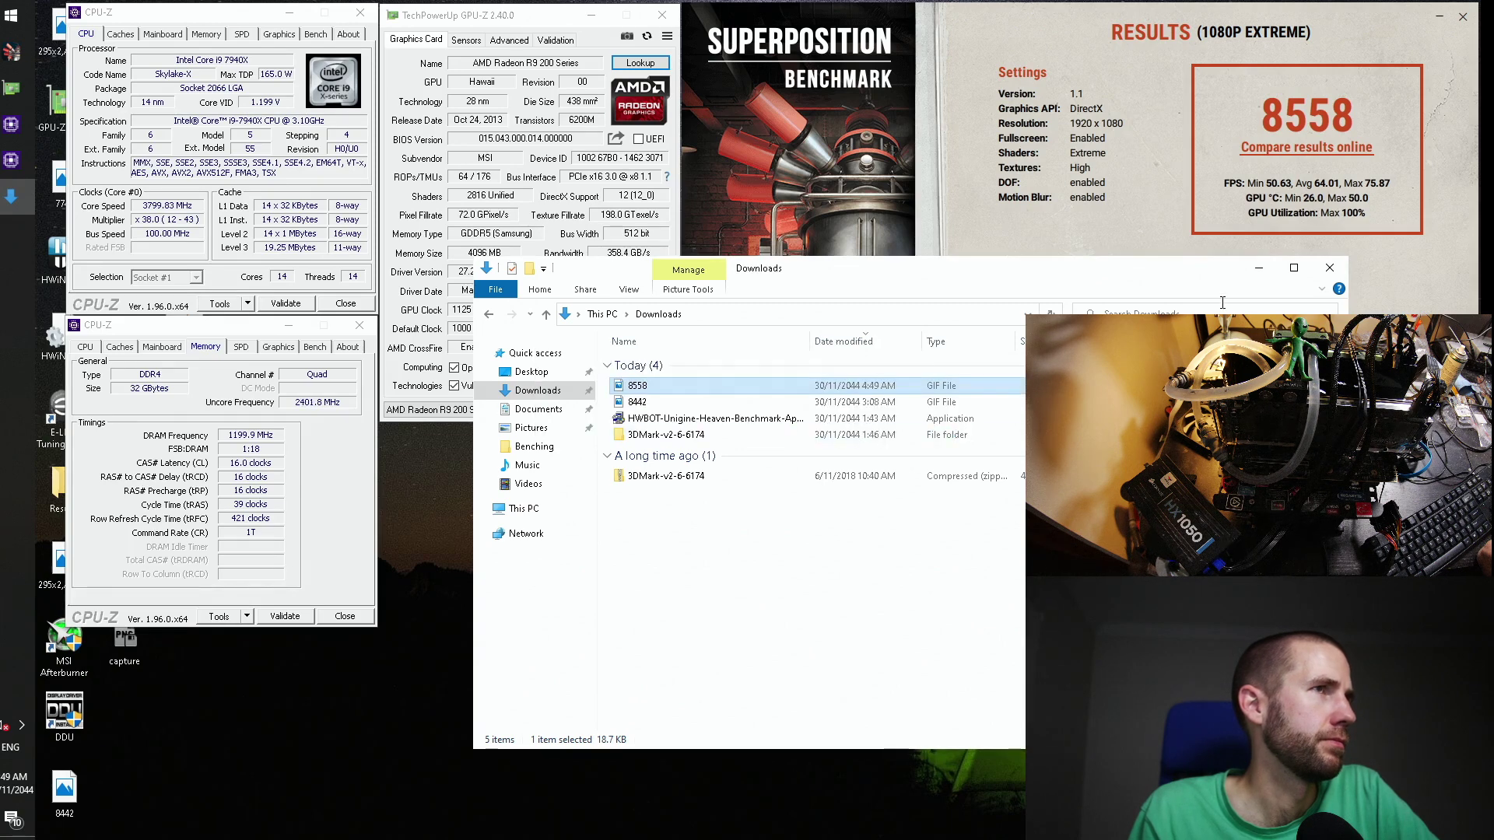
click(1329, 267)
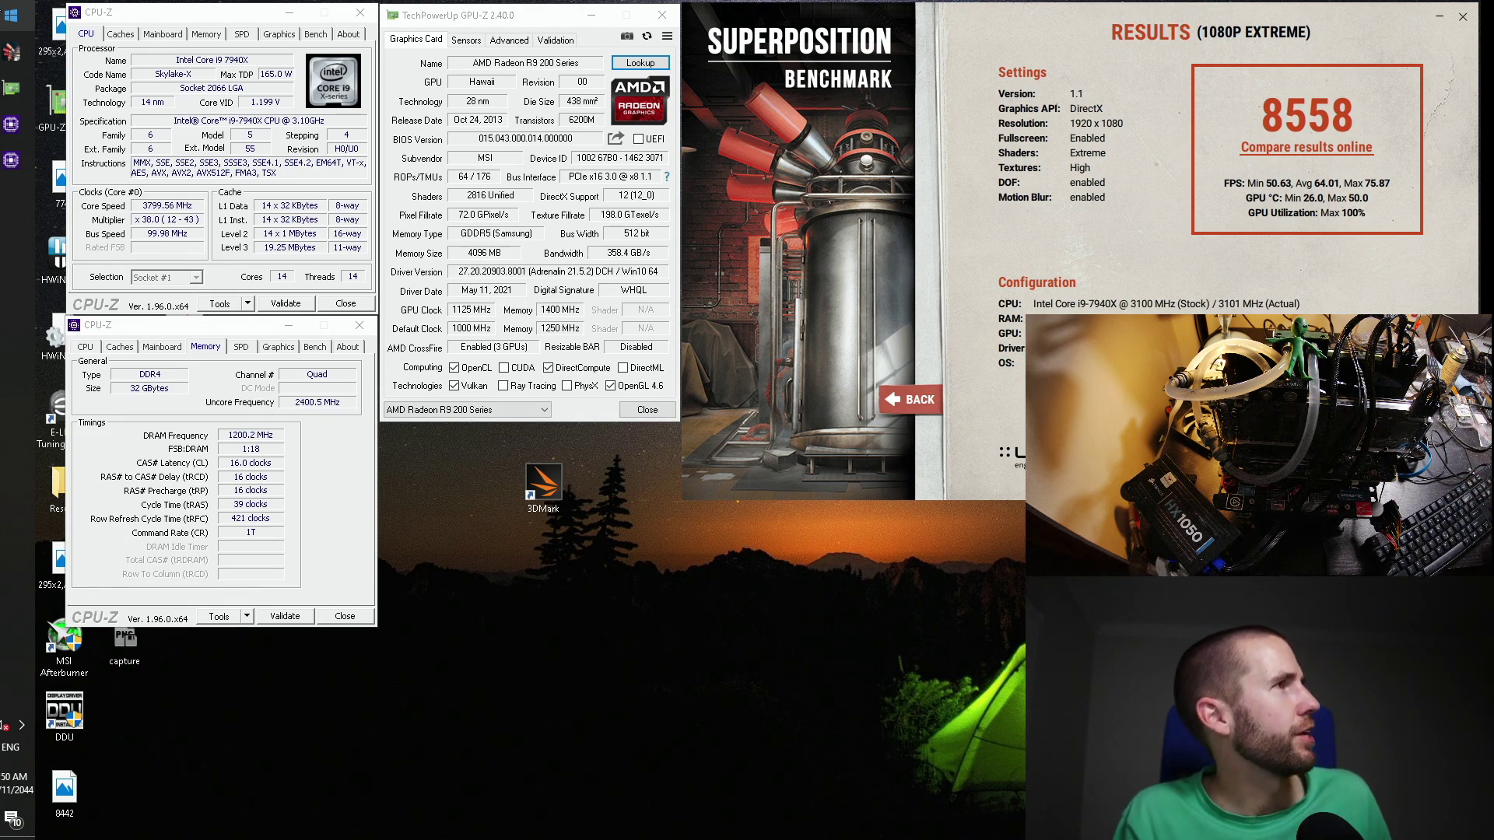
Step: Capture the whole screen with the Superposition, GPU-Z and CPU-Z windows and paste it into a new Paint image
key(super)
text(paint)
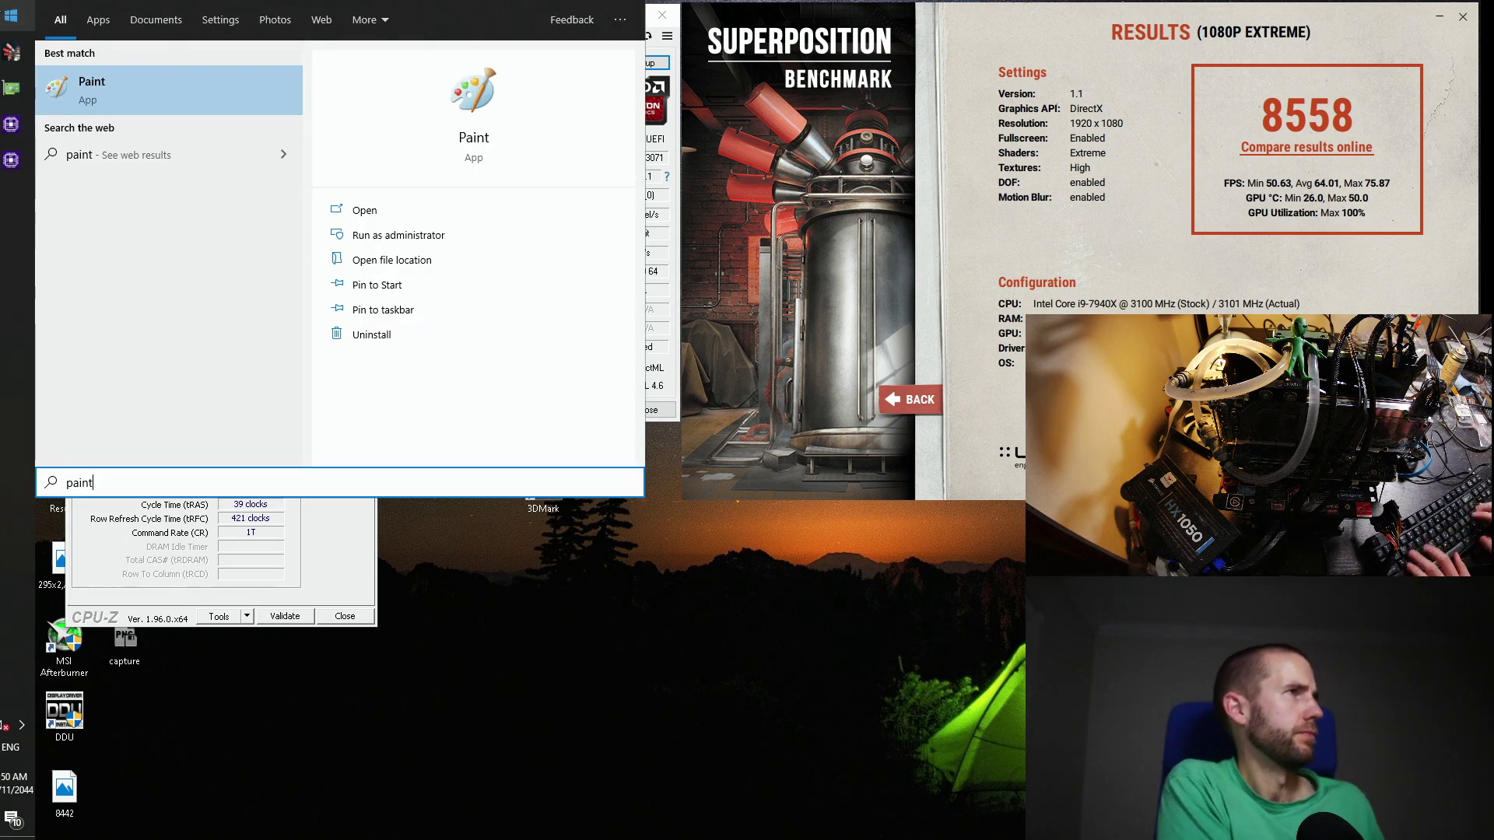
key(Return)
key(ctrl+v)
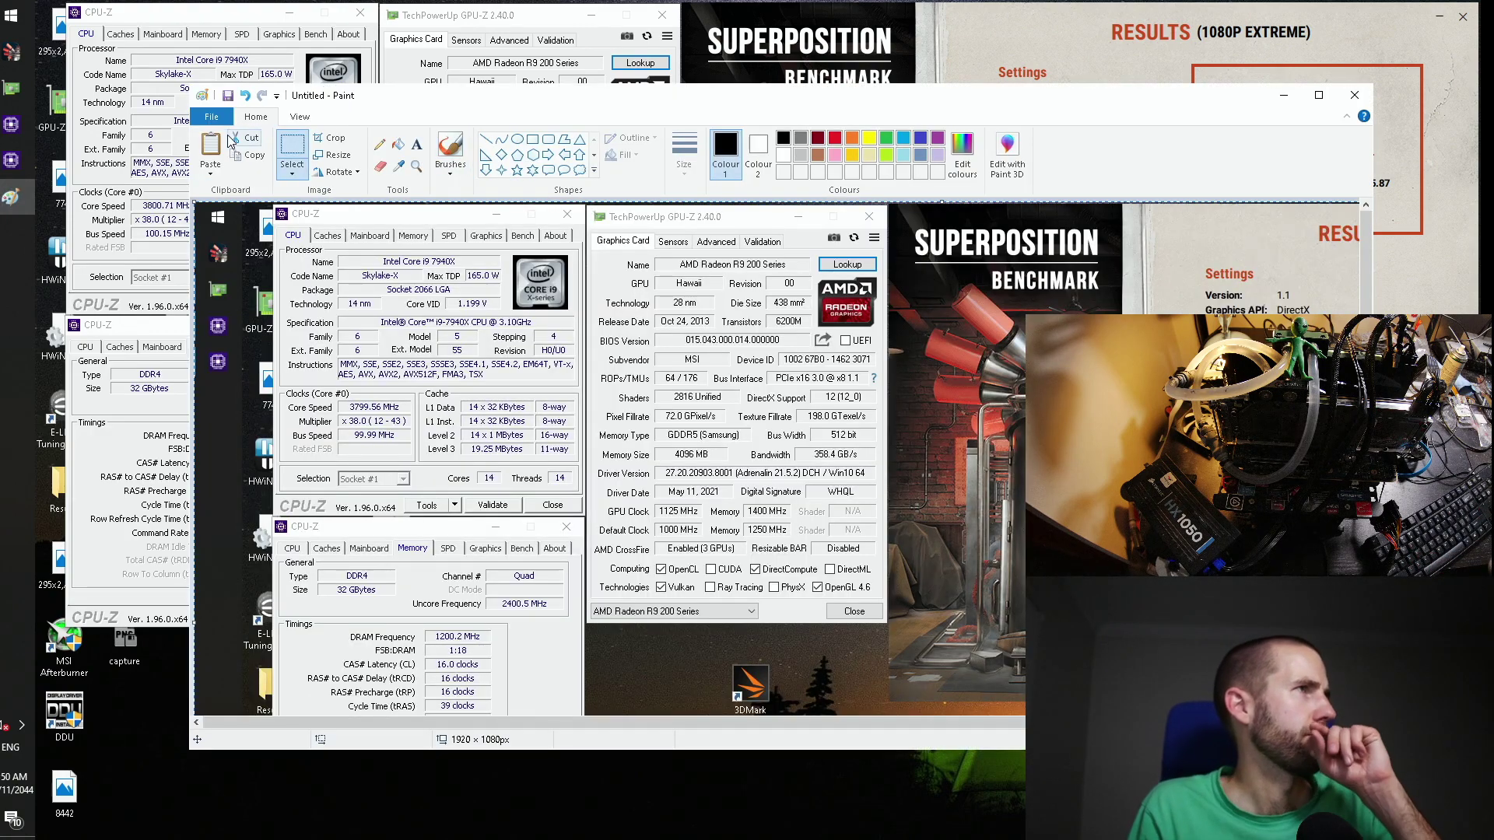
Step: Save the pasted capture as PNG file 8558 on the Desktop and close Paint
click(215, 119)
click(237, 207)
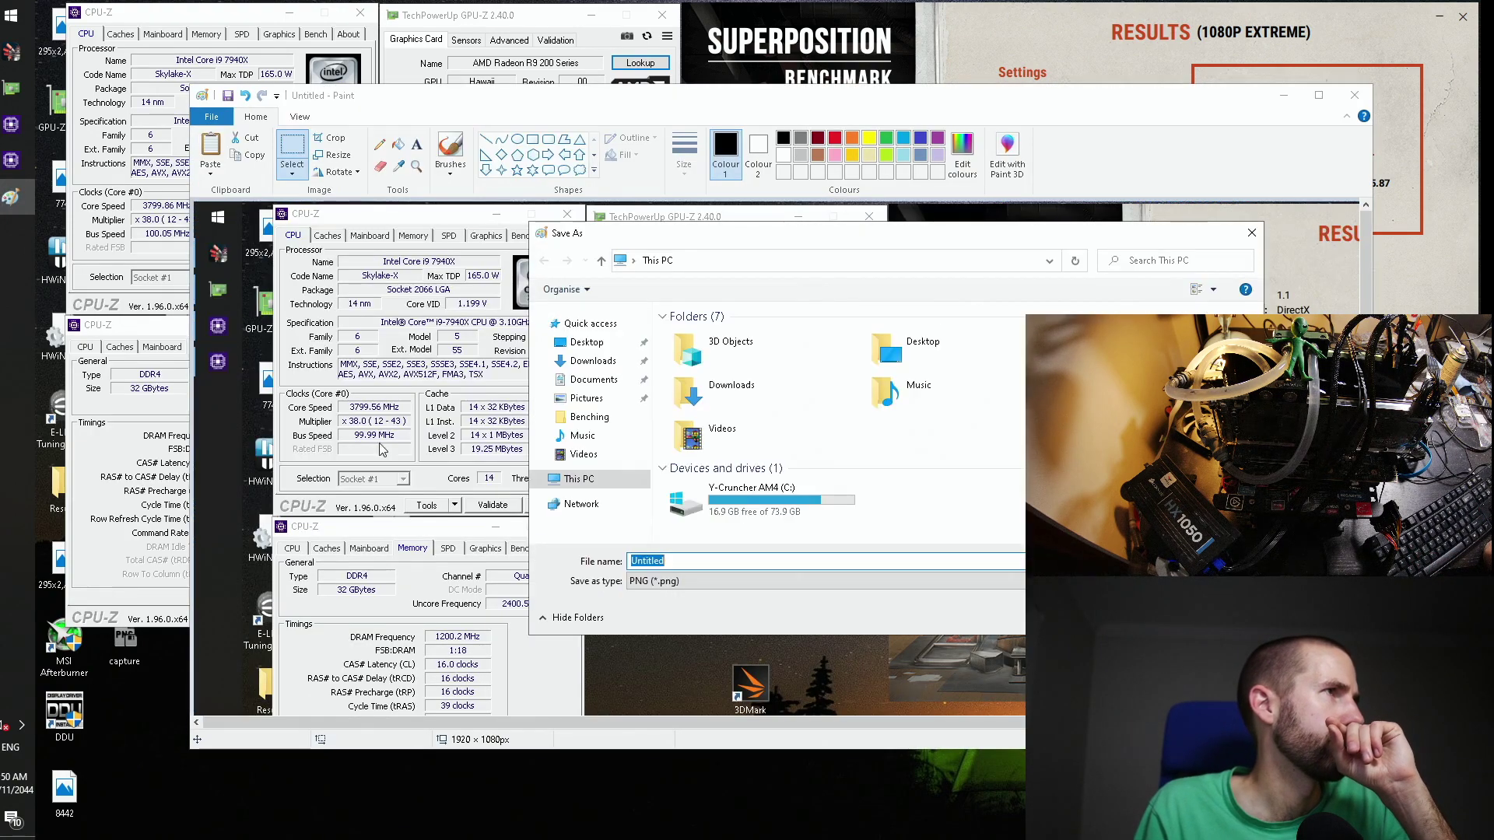
click(586, 342)
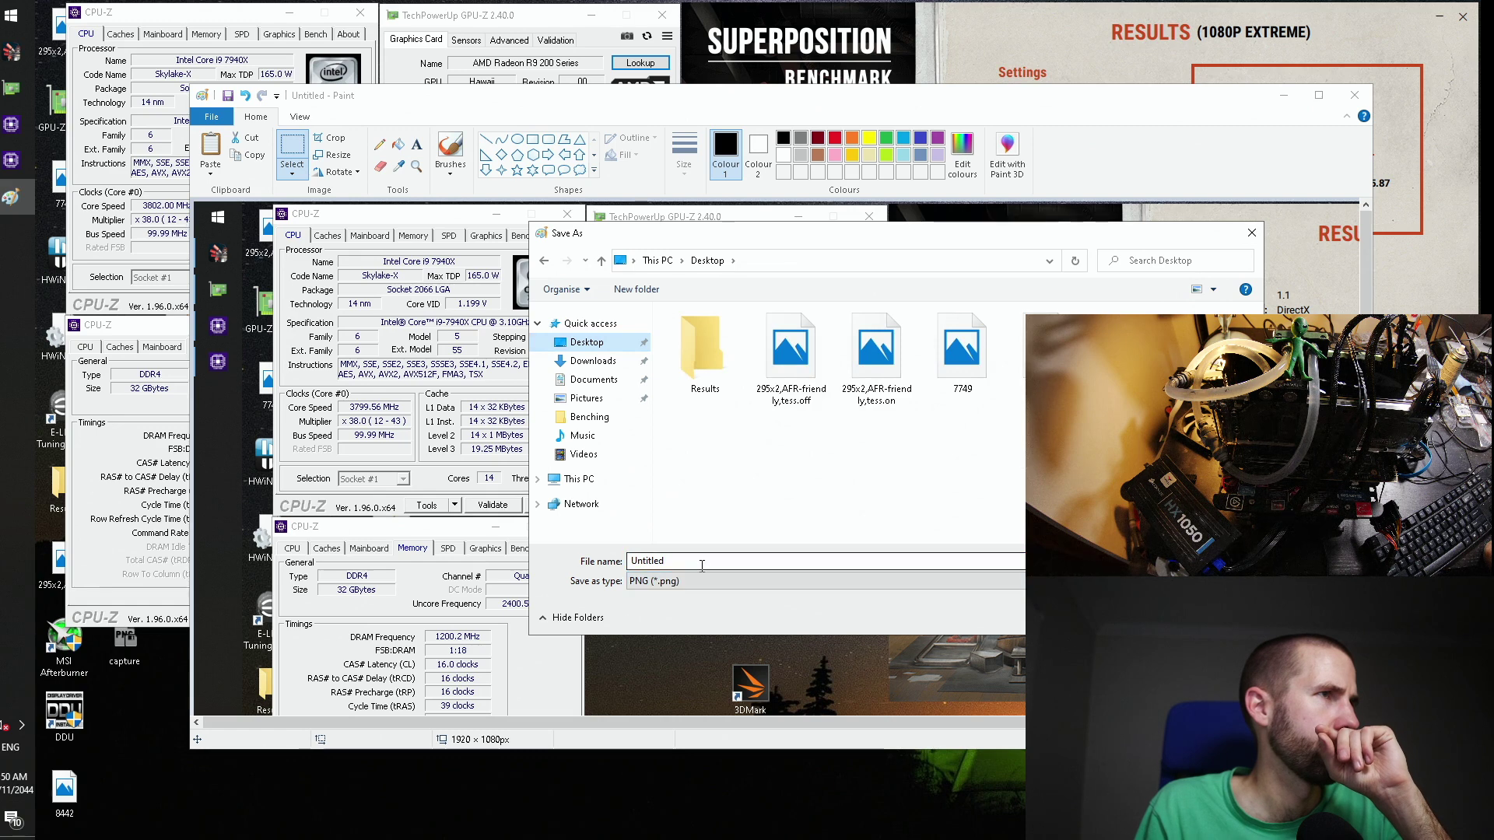
text(8558)
key(Return)
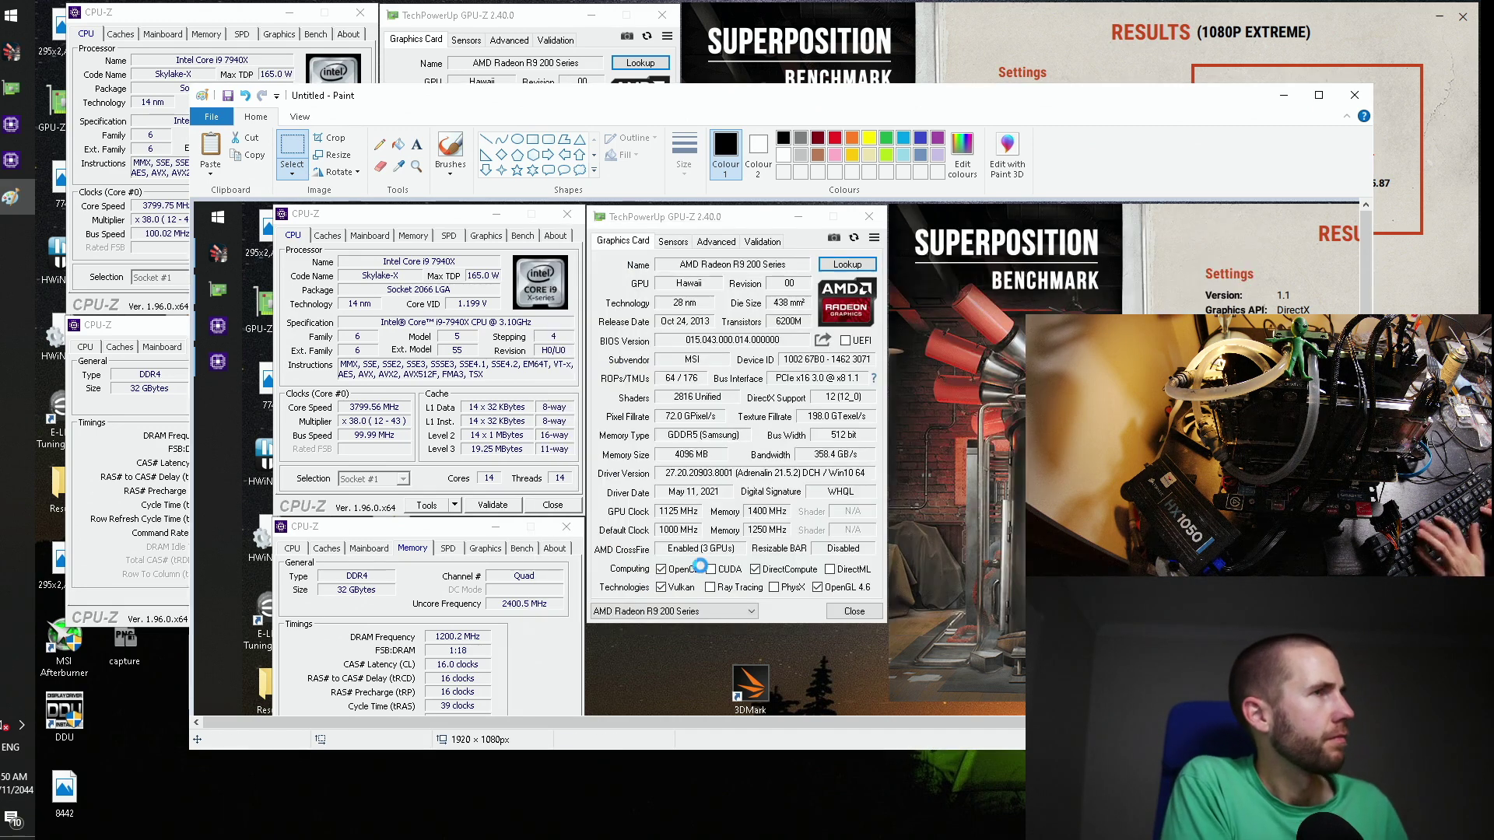
click(1354, 94)
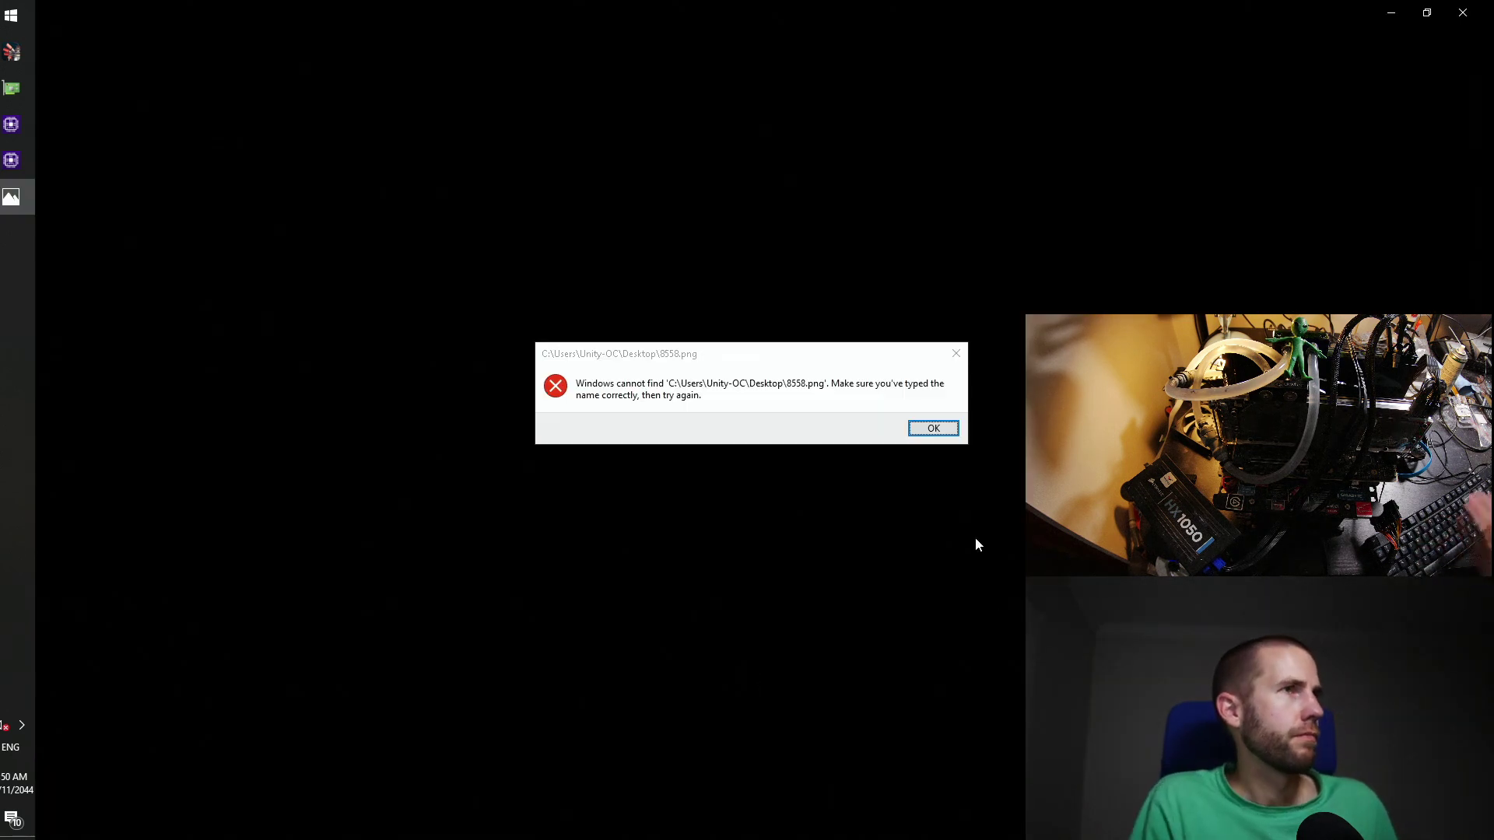
click(933, 430)
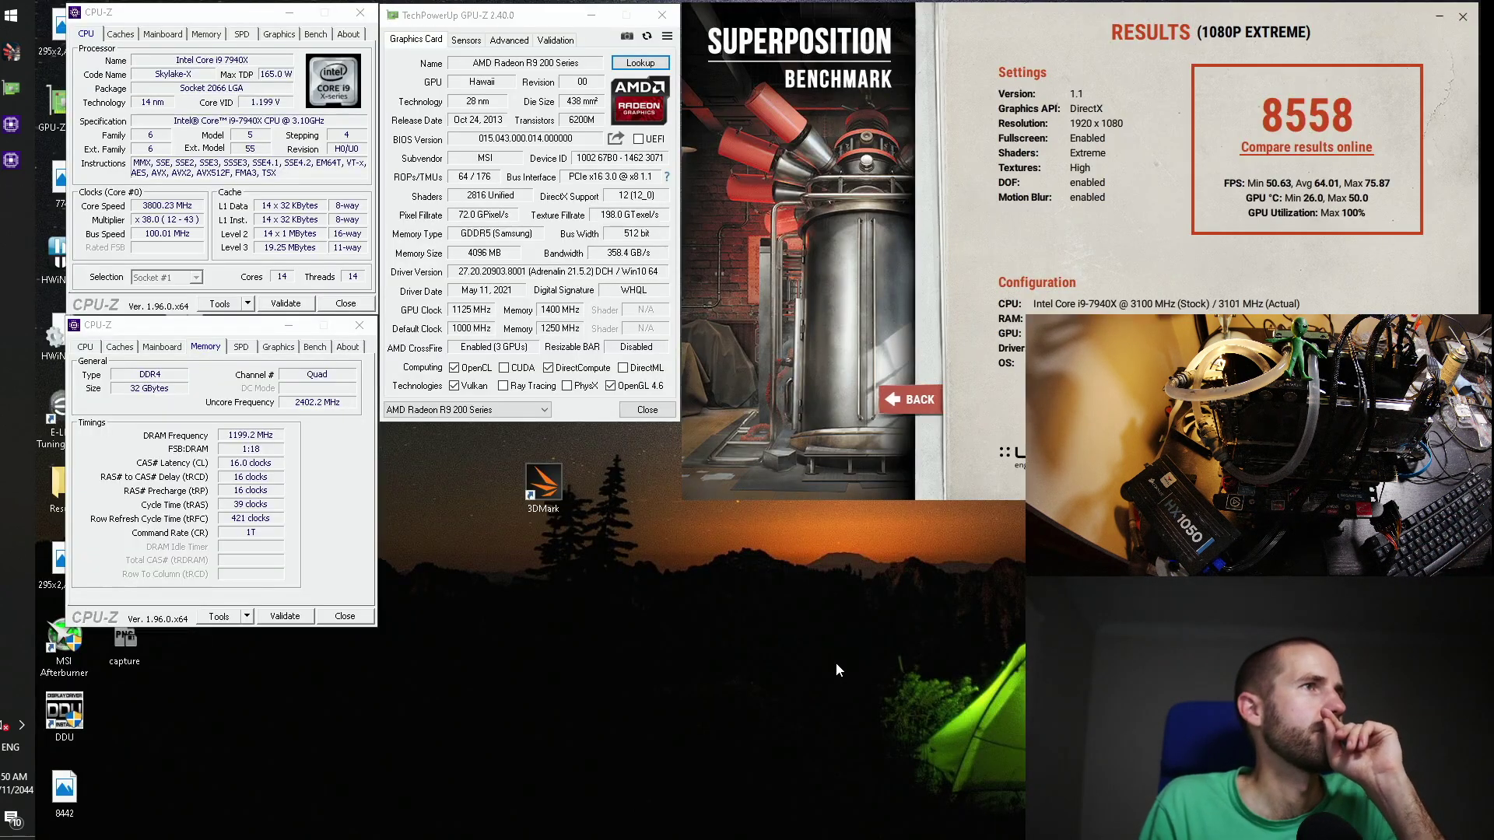
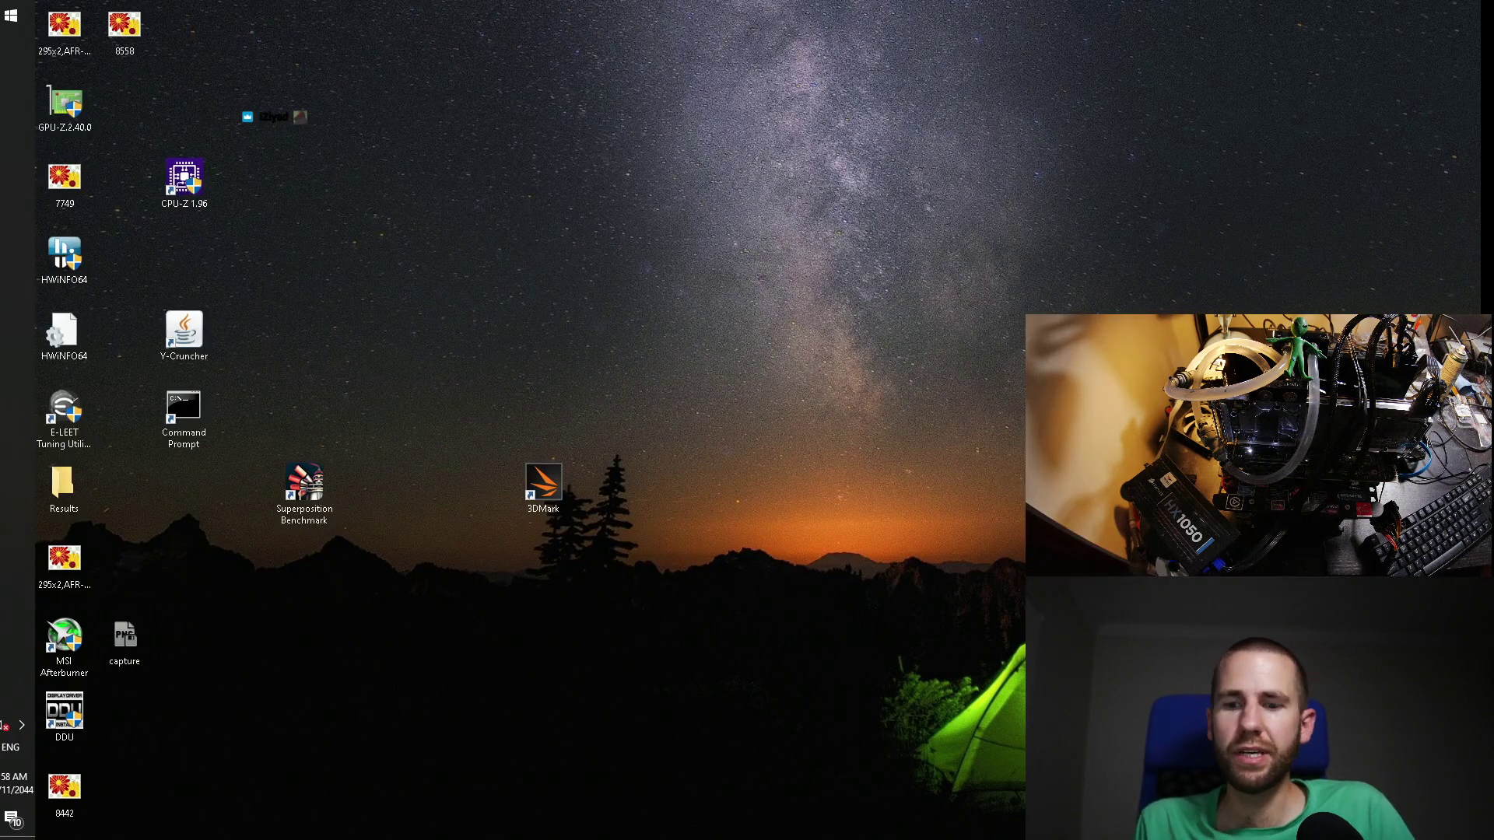
Step: Open MSI Afterburner and GPU-Z, dismiss the RunDLL error and arrange both windows side by side
click(63, 642)
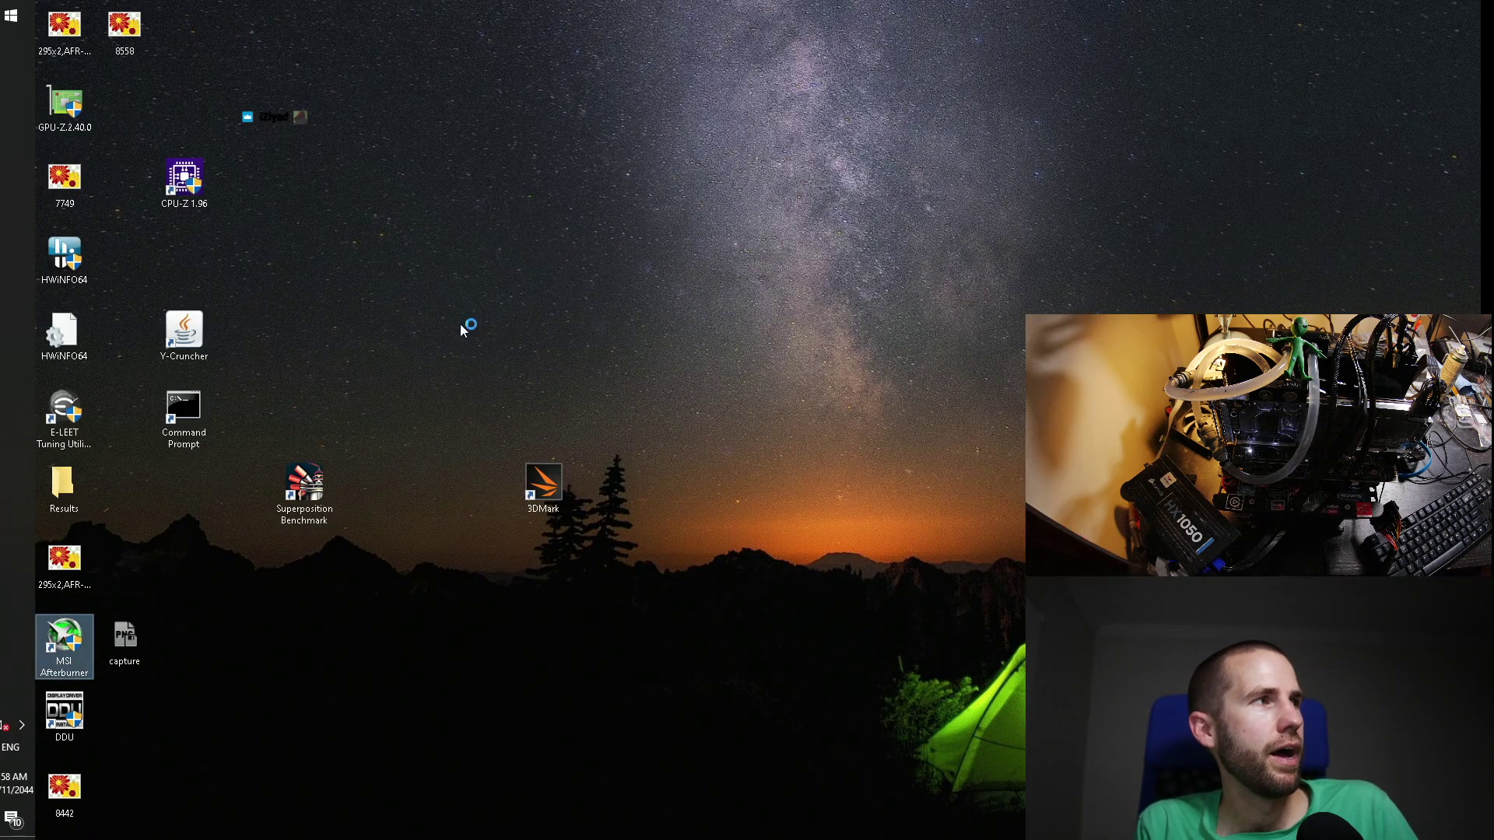
double_click(66, 106)
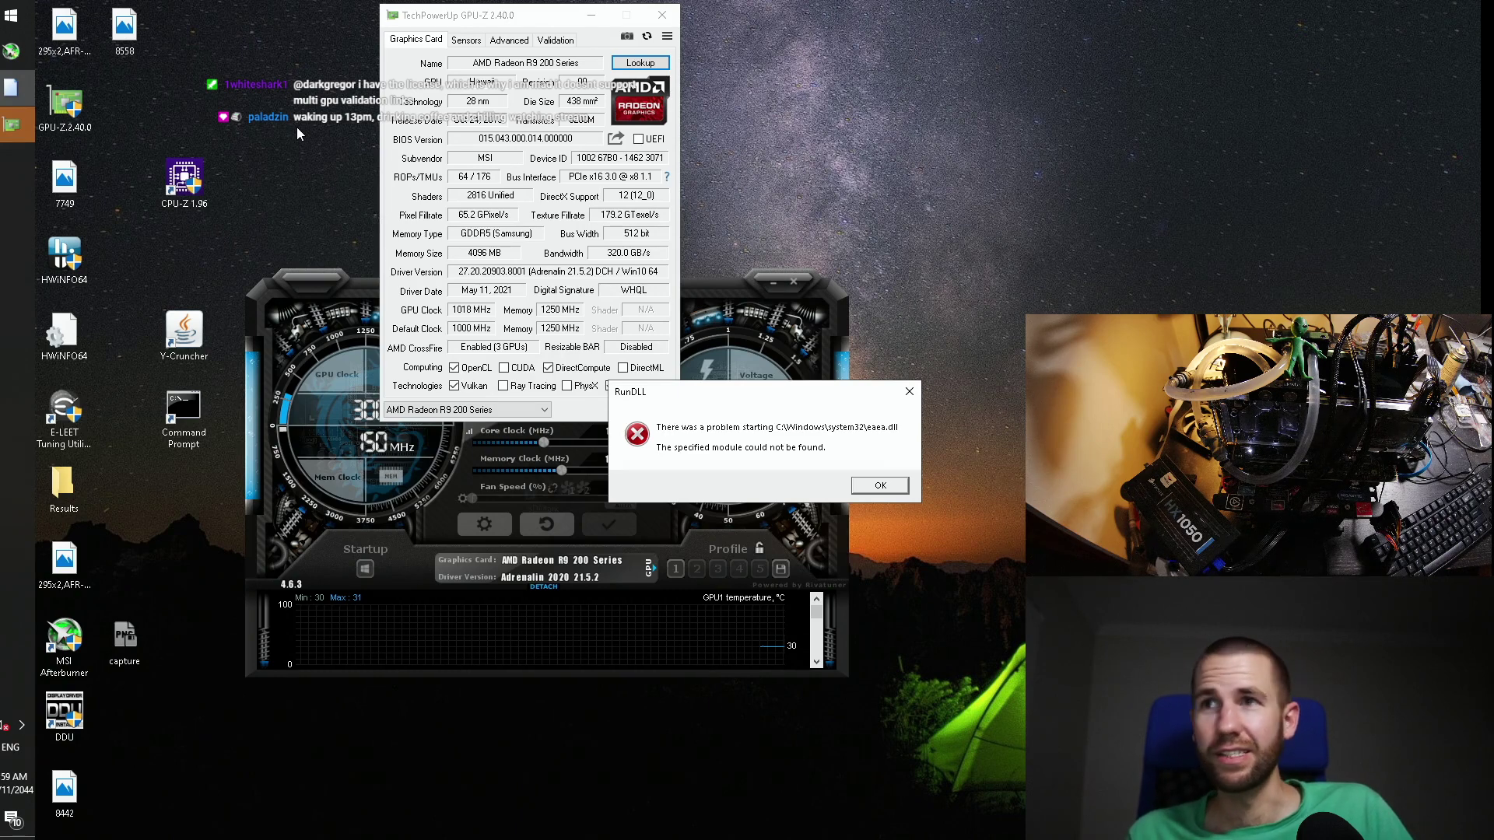
click(880, 486)
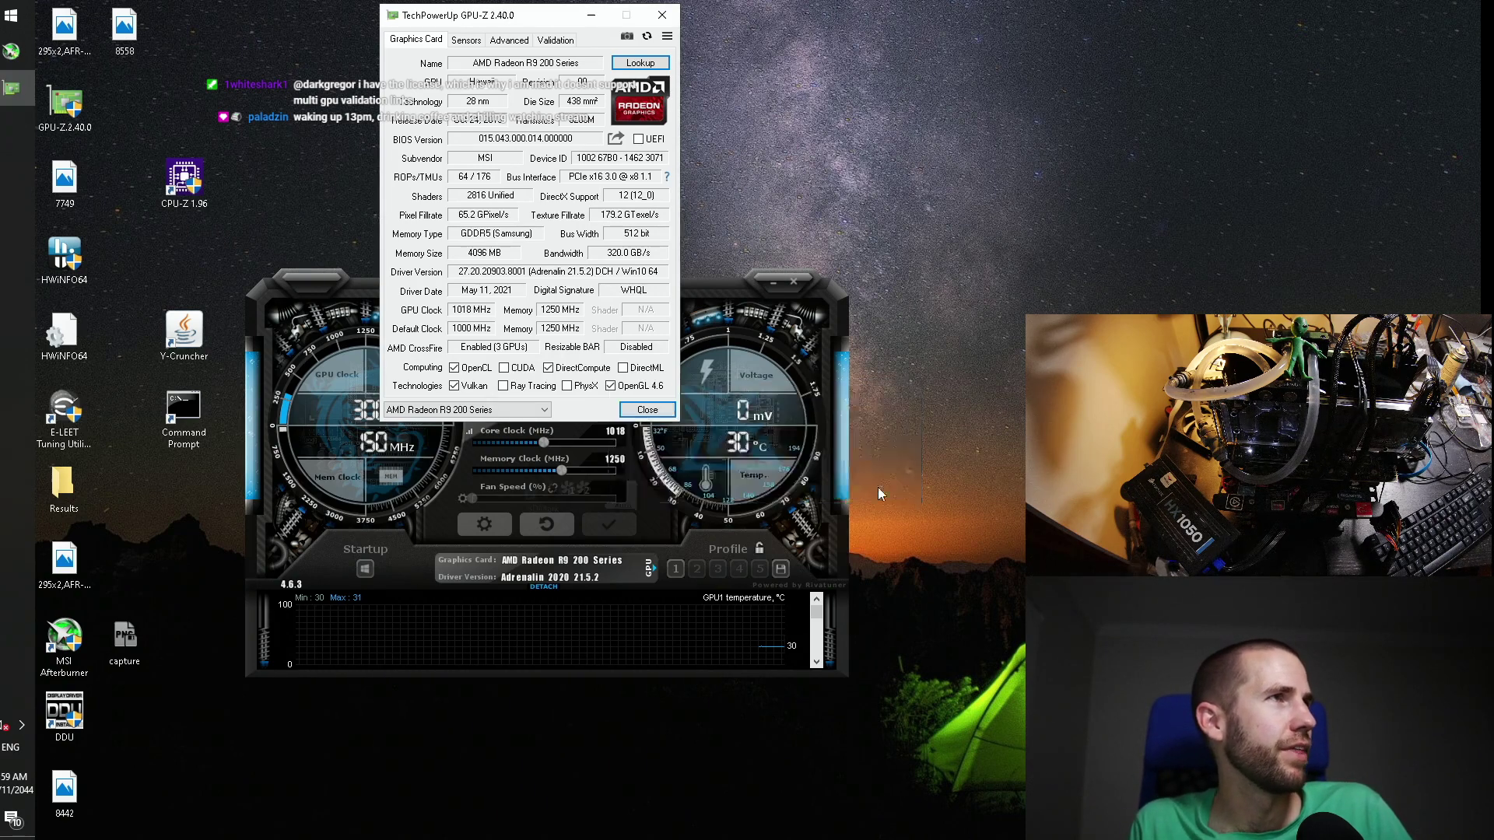
click(892, 485)
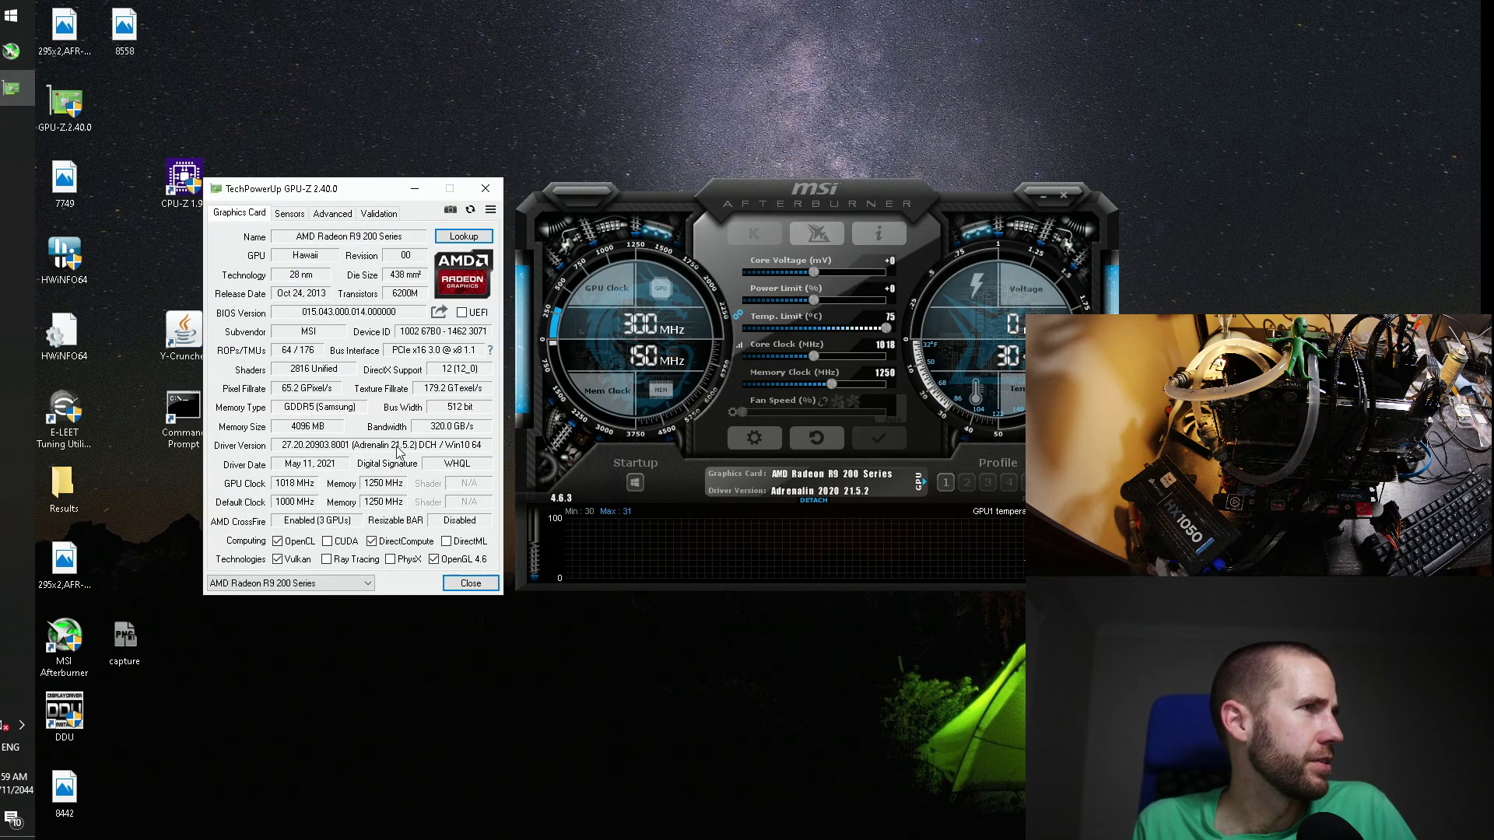
Step: Check the graphics card selections in GPU-Z and Afterburner, along with Afterburner's general properties
click(364, 582)
click(550, 558)
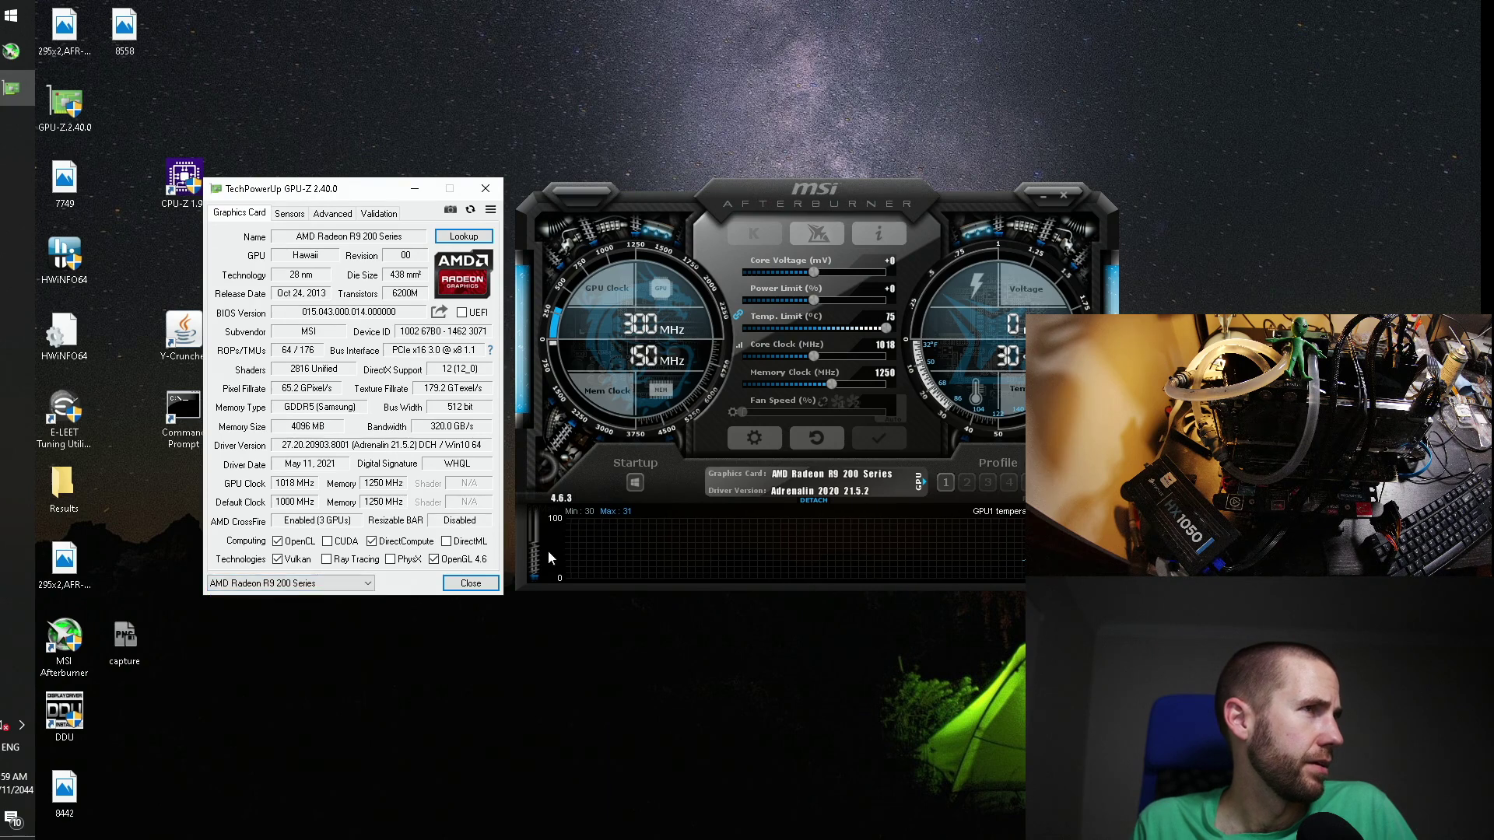
click(920, 484)
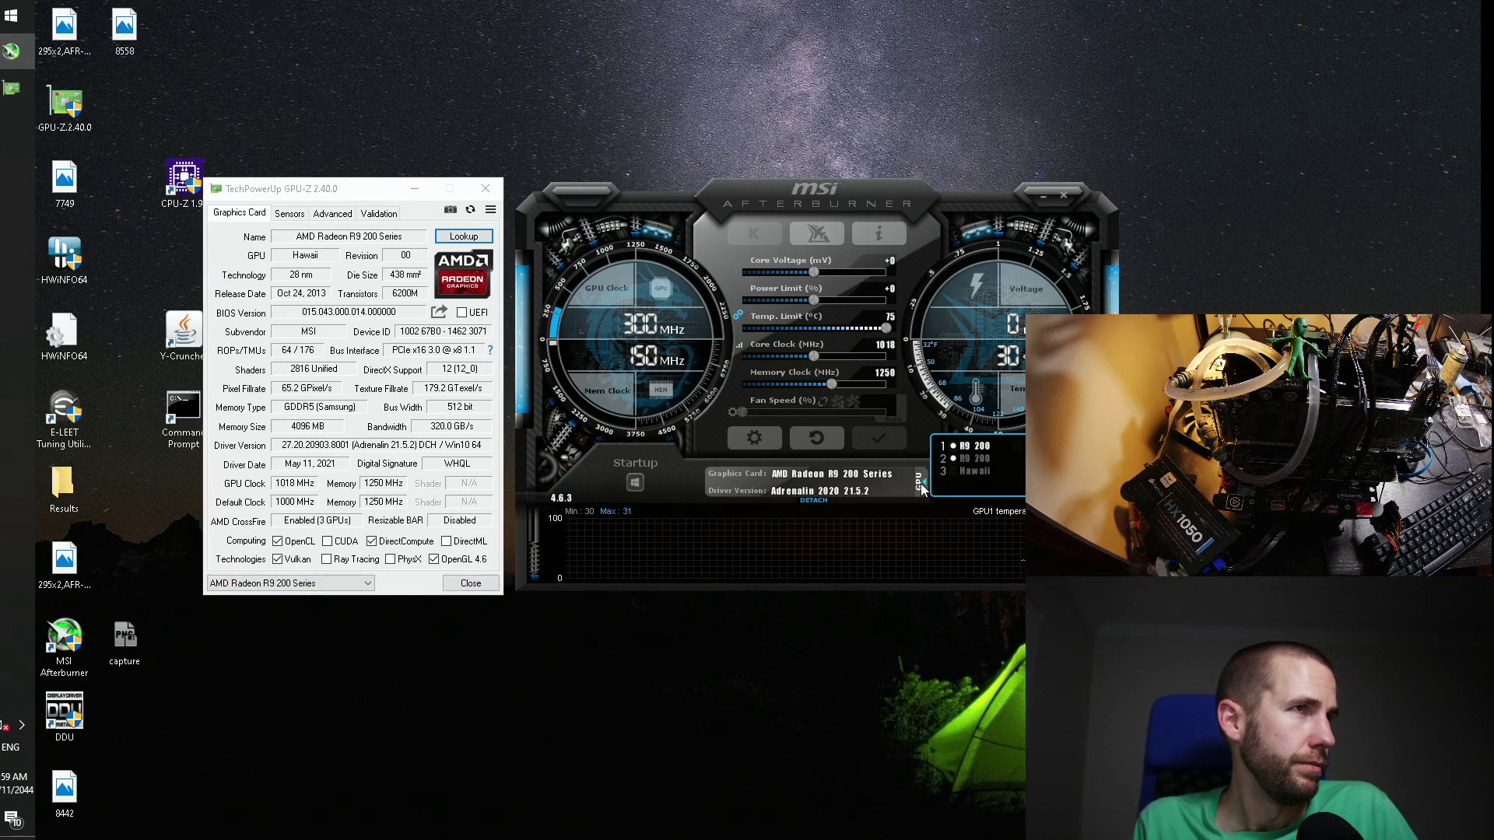
click(754, 438)
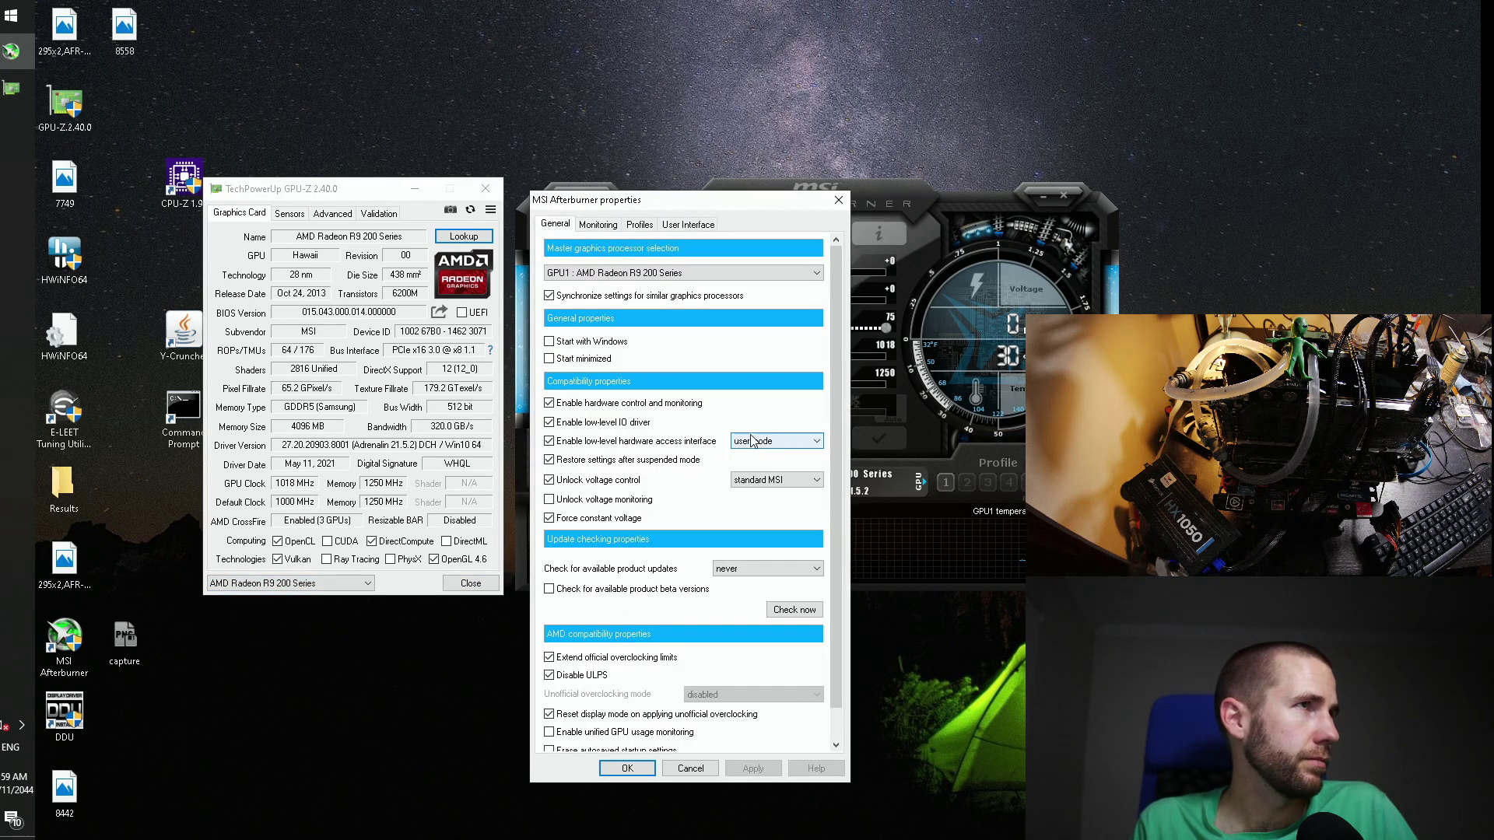
click(630, 768)
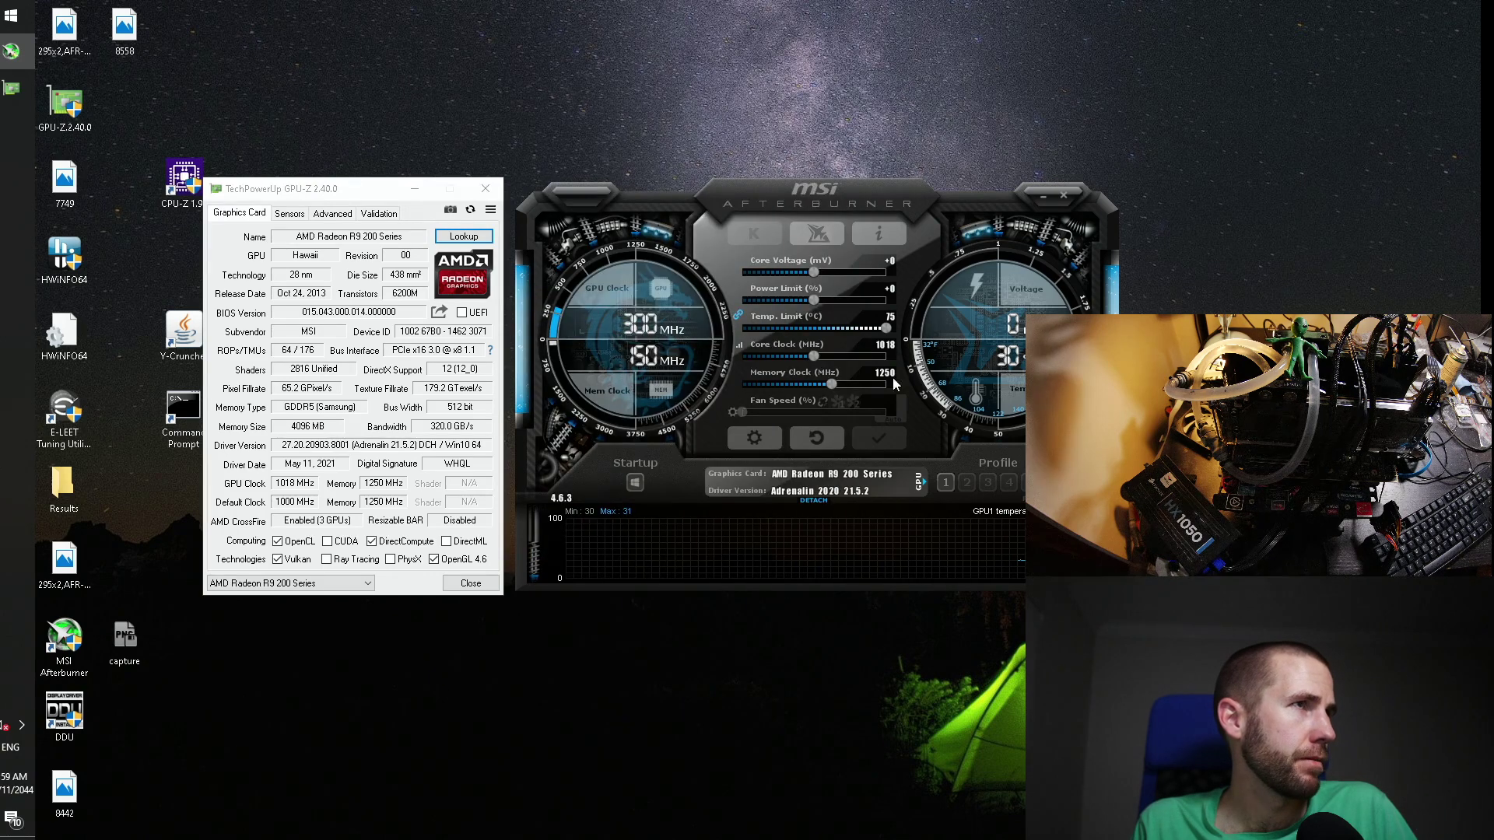
Step: Load Afterburner profile 1 for the R9 200 card, set the memory clock to 1425 MHz and apply it
click(945, 483)
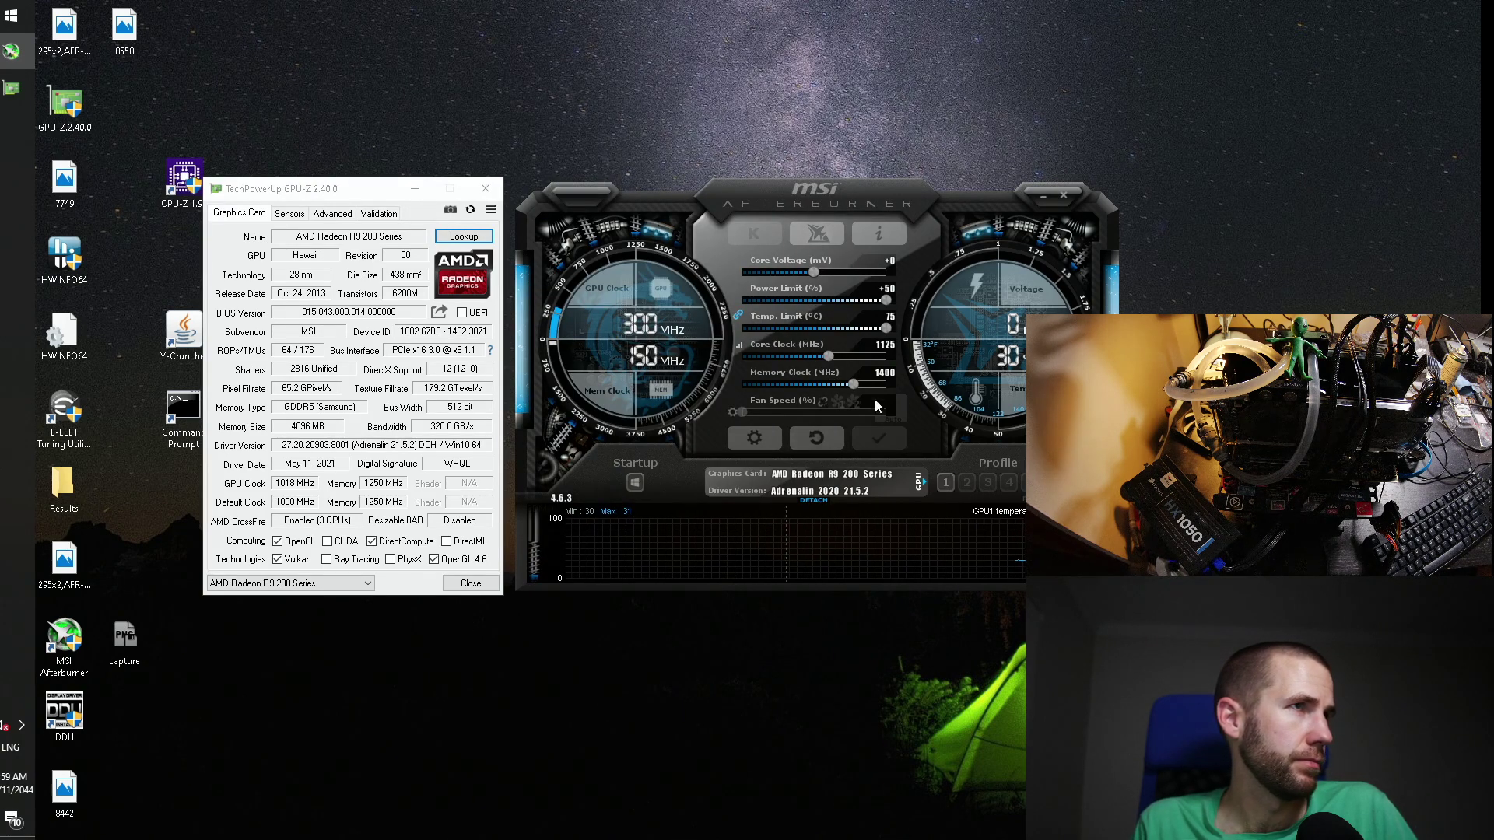
text(1425)
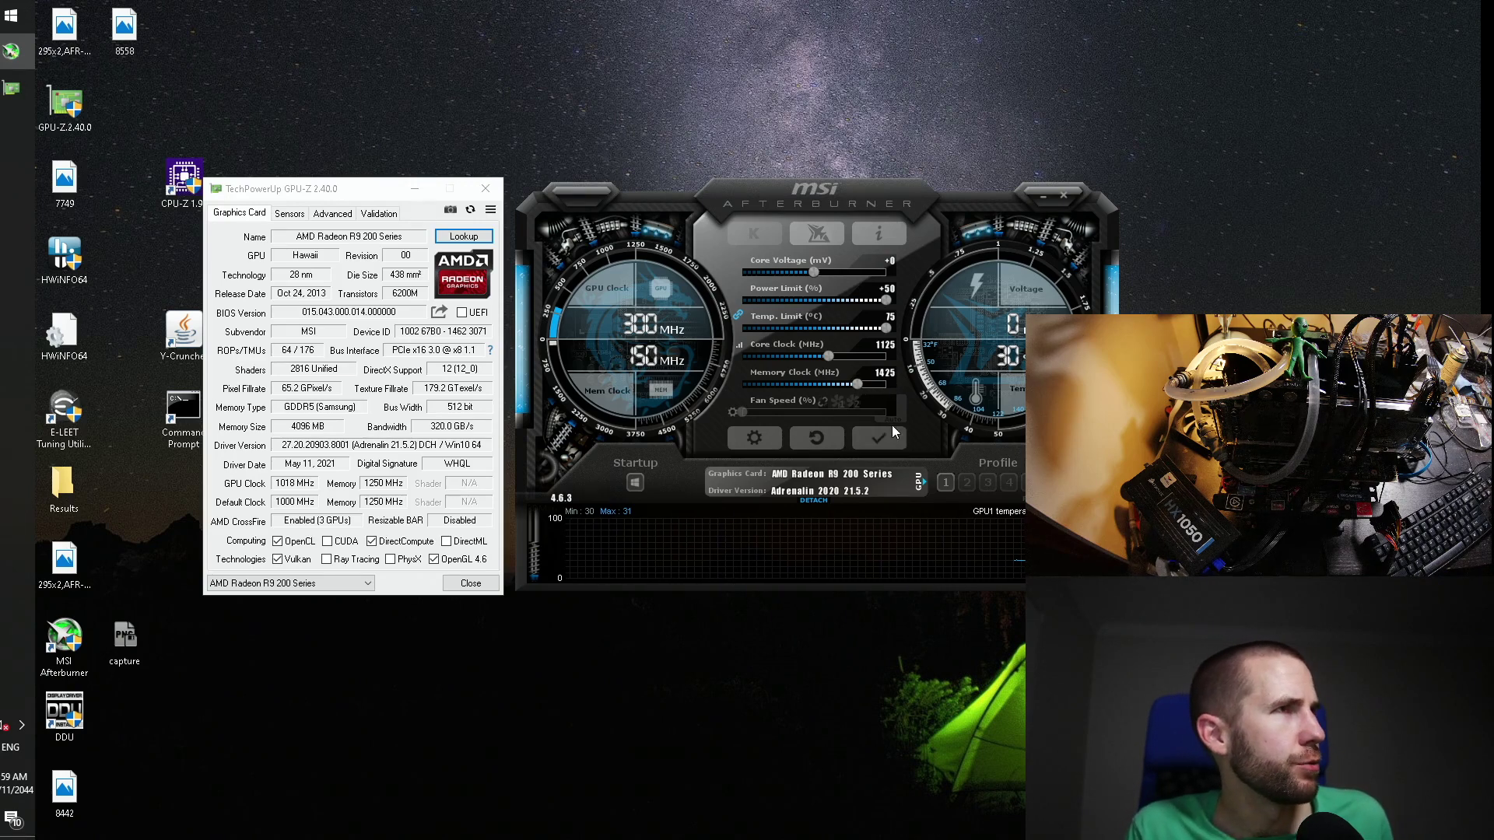
click(893, 447)
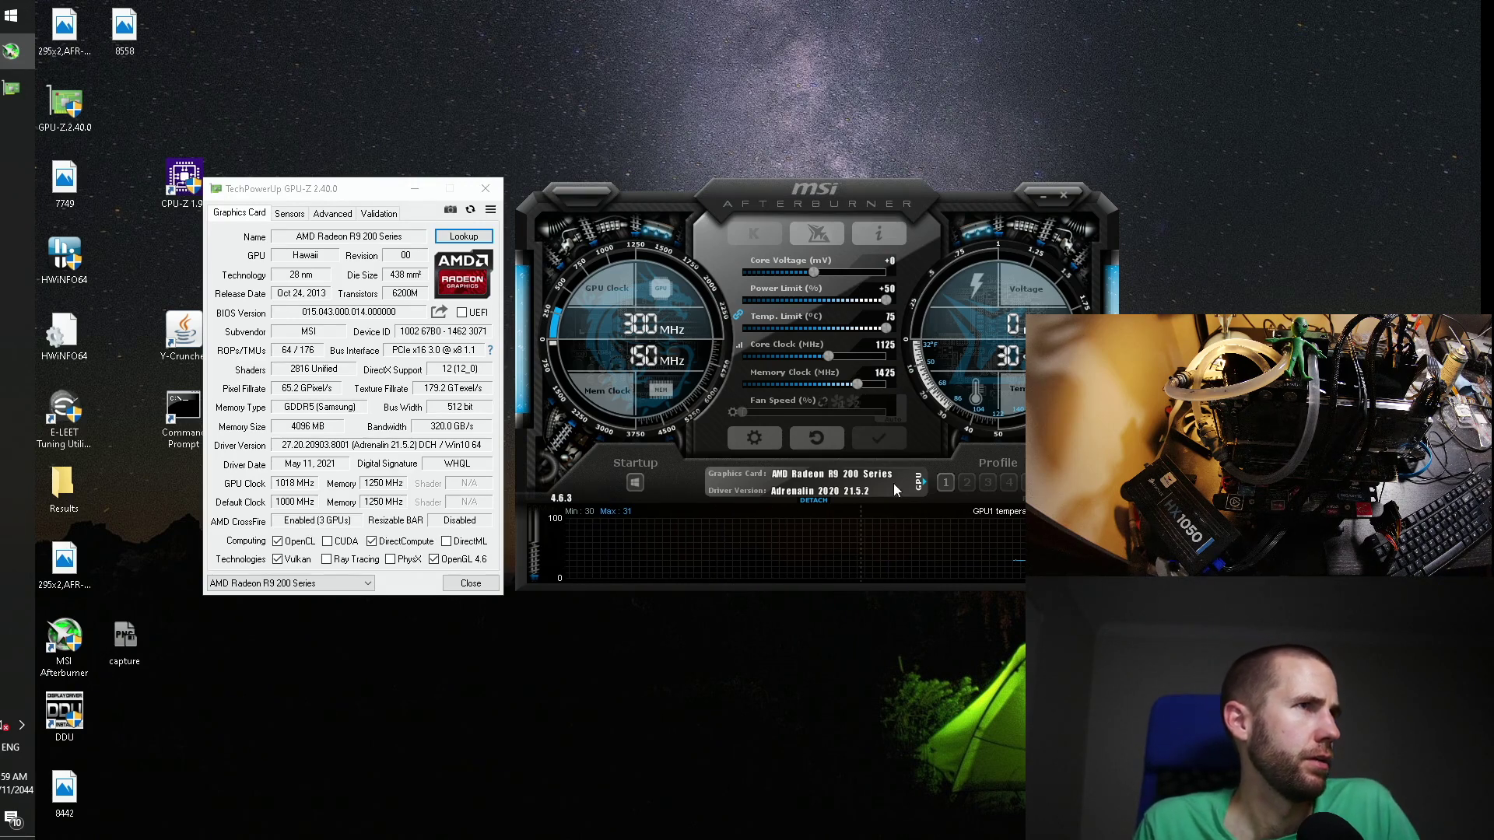
Step: Load profile 1 for the third GPU (Hawaii), set its memory clock to 1425 MHz, apply it and save it back to profile 1
click(918, 483)
click(964, 473)
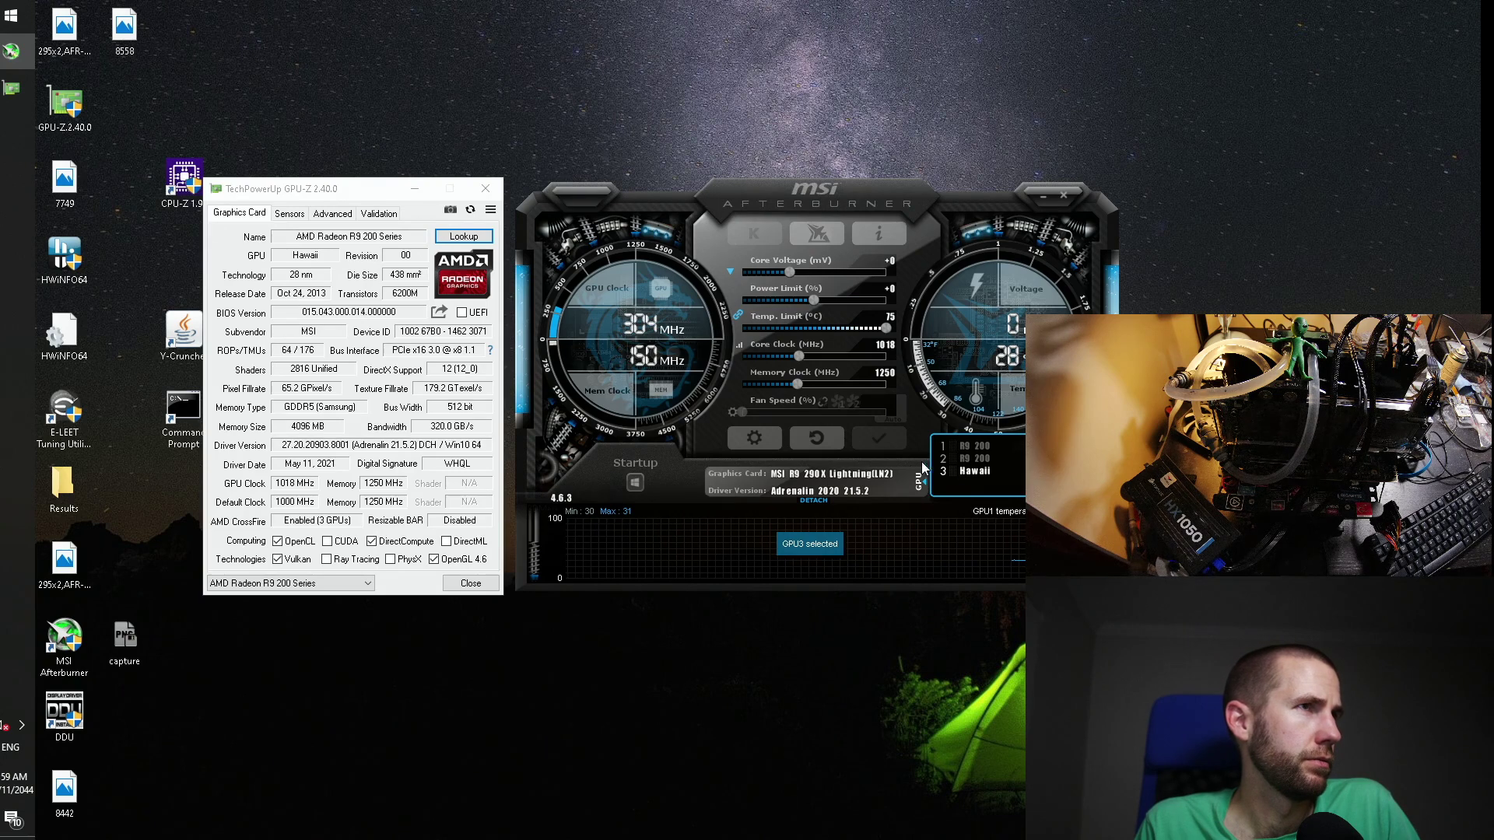
click(945, 482)
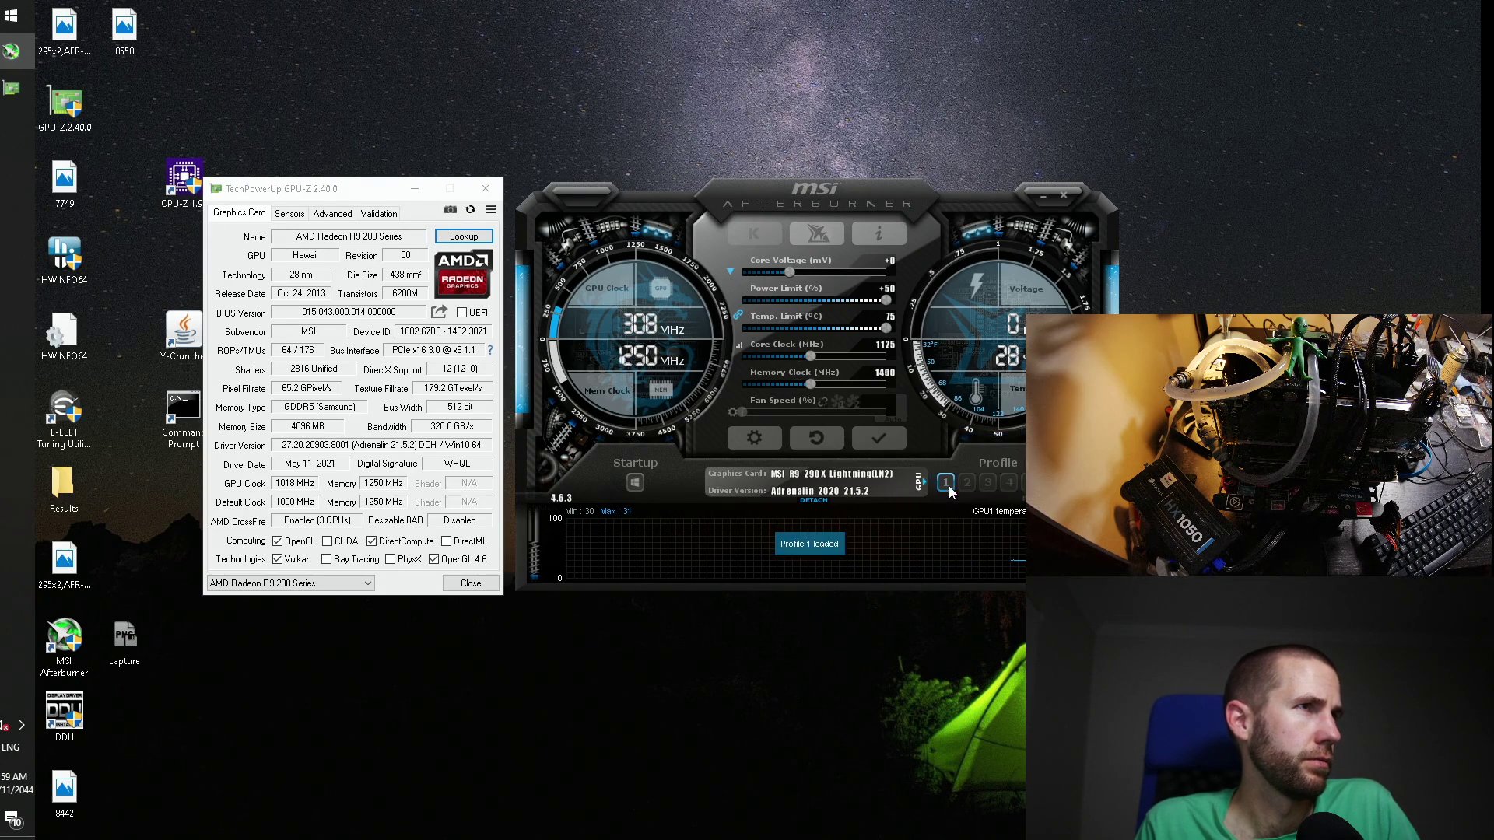
click(888, 380)
text(1425)
key(Return)
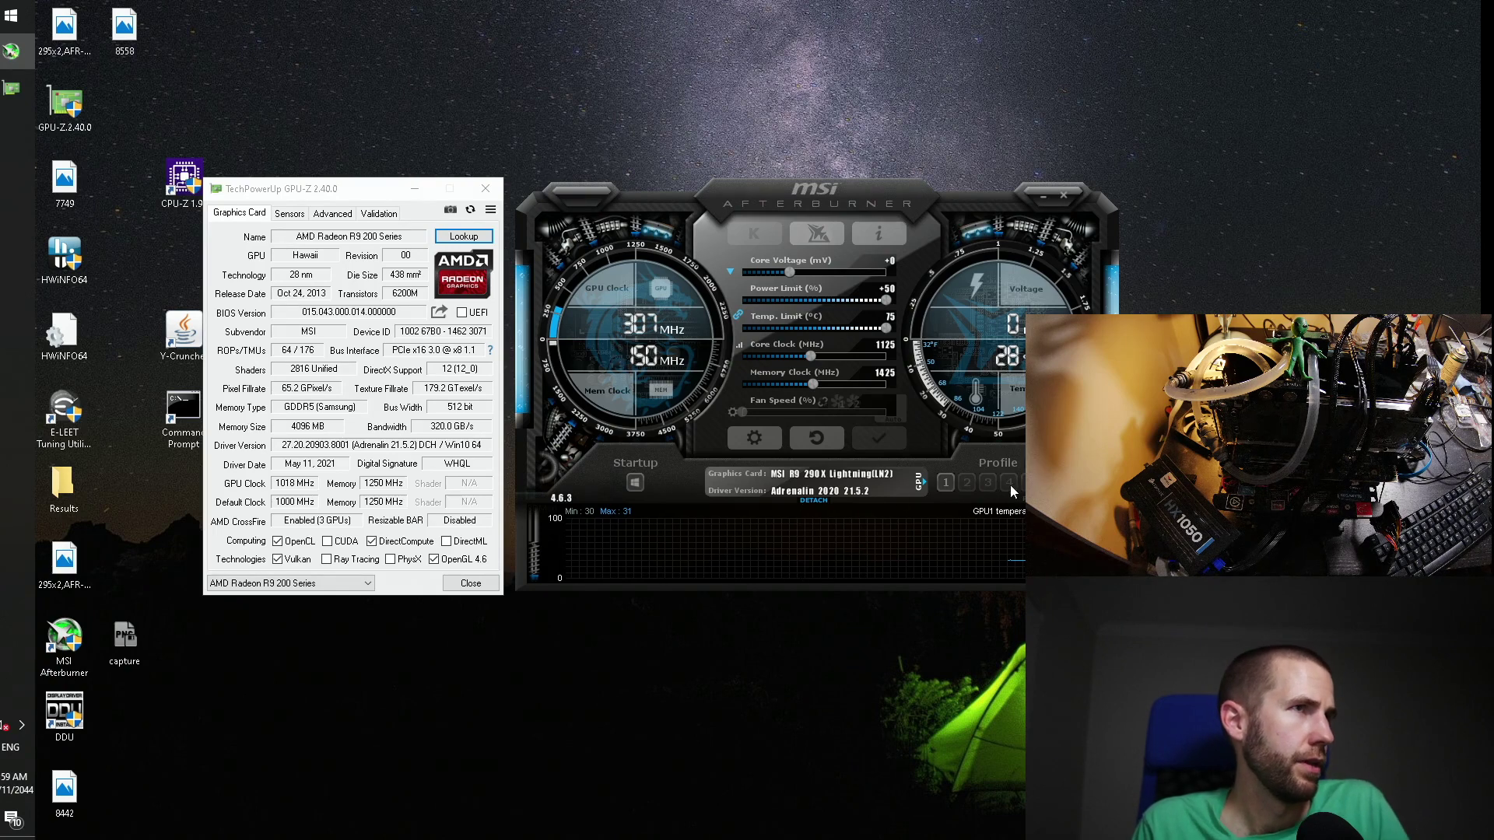
click(1047, 482)
click(944, 483)
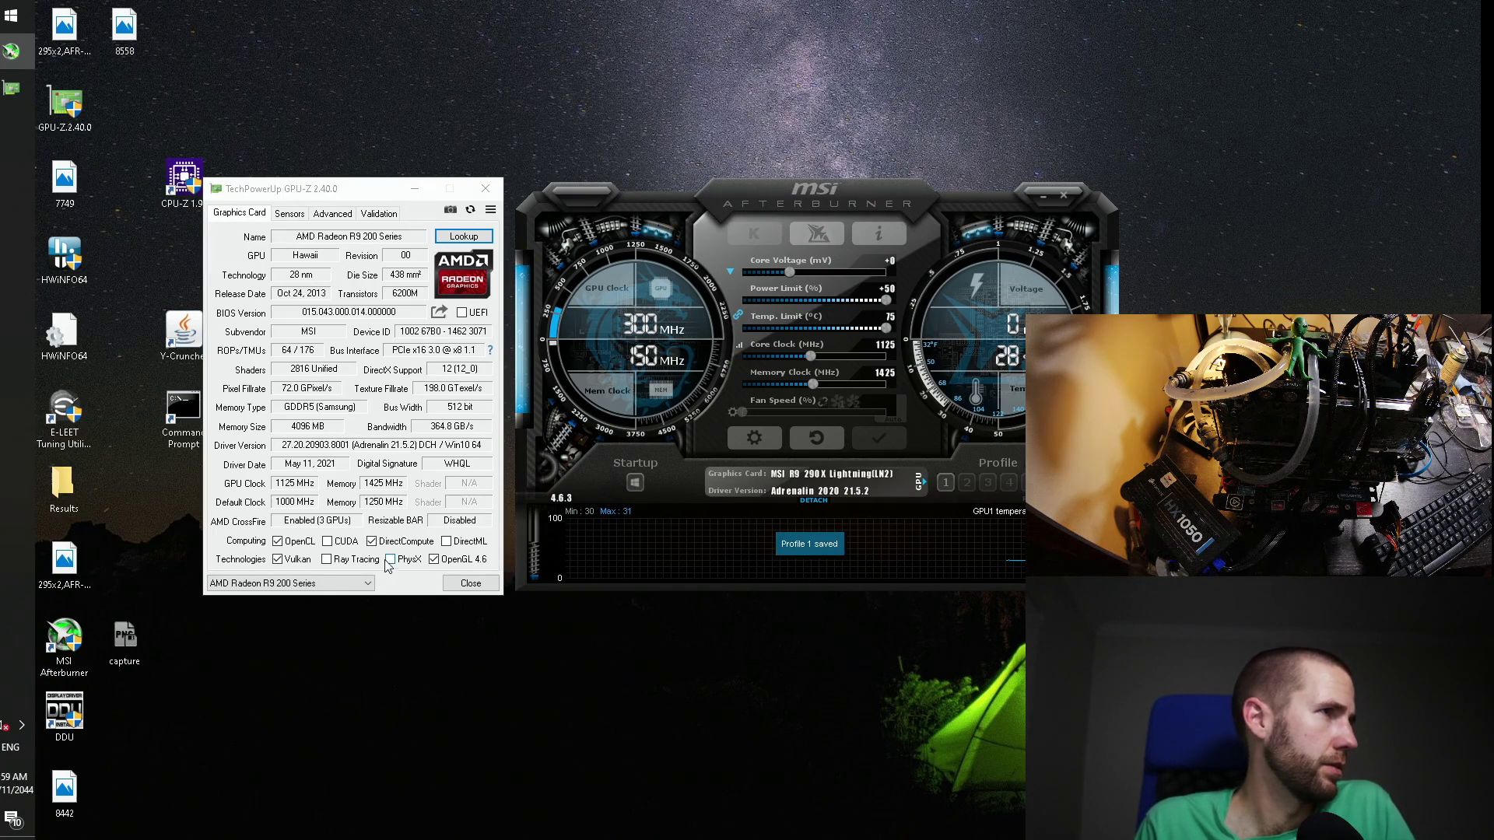
Step: Close MSI Afterburner and check the clocks of all three graphics cards in GPU-Z
click(1064, 195)
drag(365, 189, 683, 135)
click(637, 532)
click(636, 547)
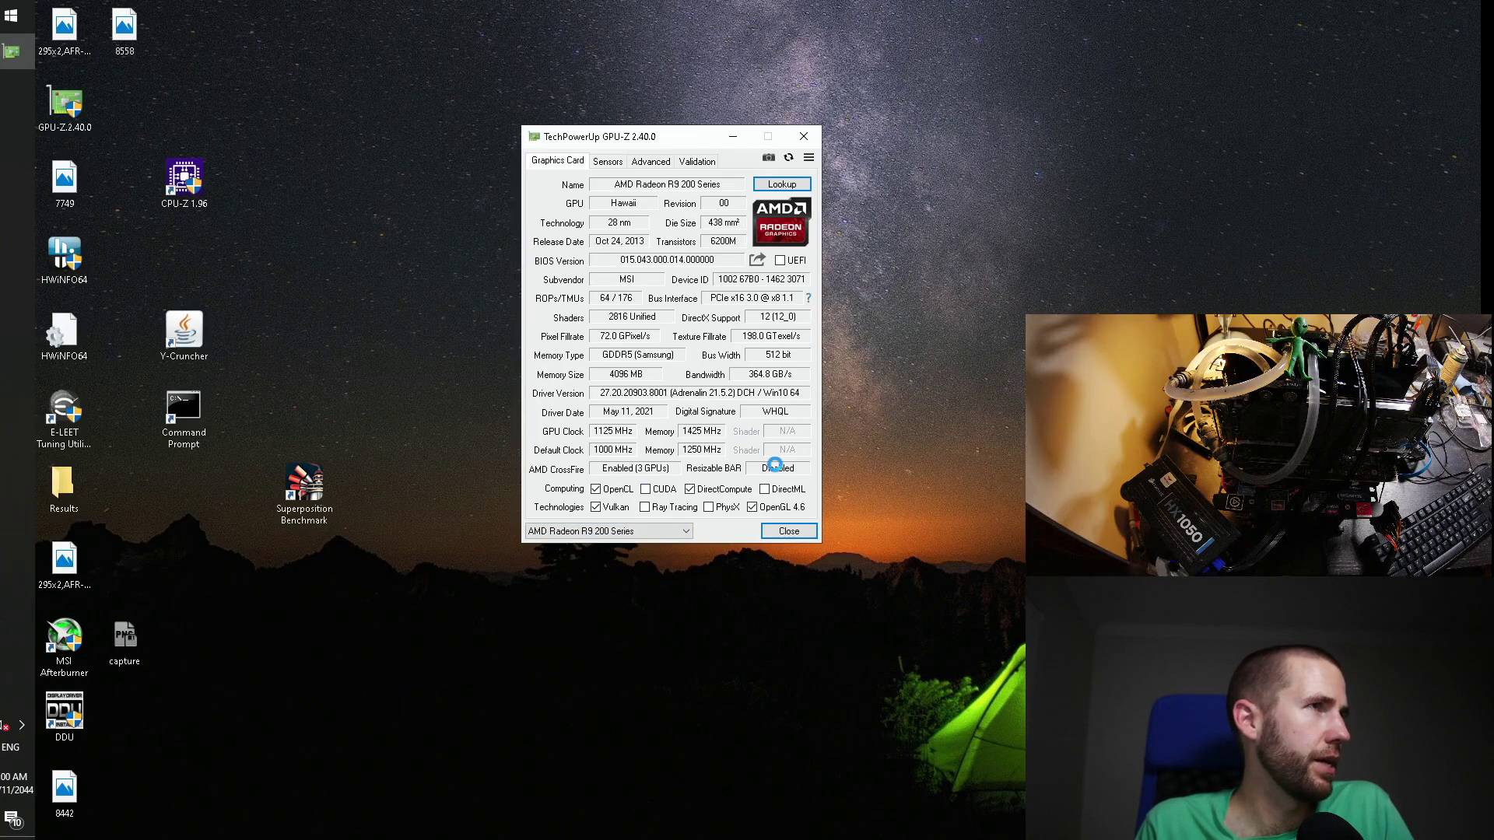
click(651, 530)
click(632, 566)
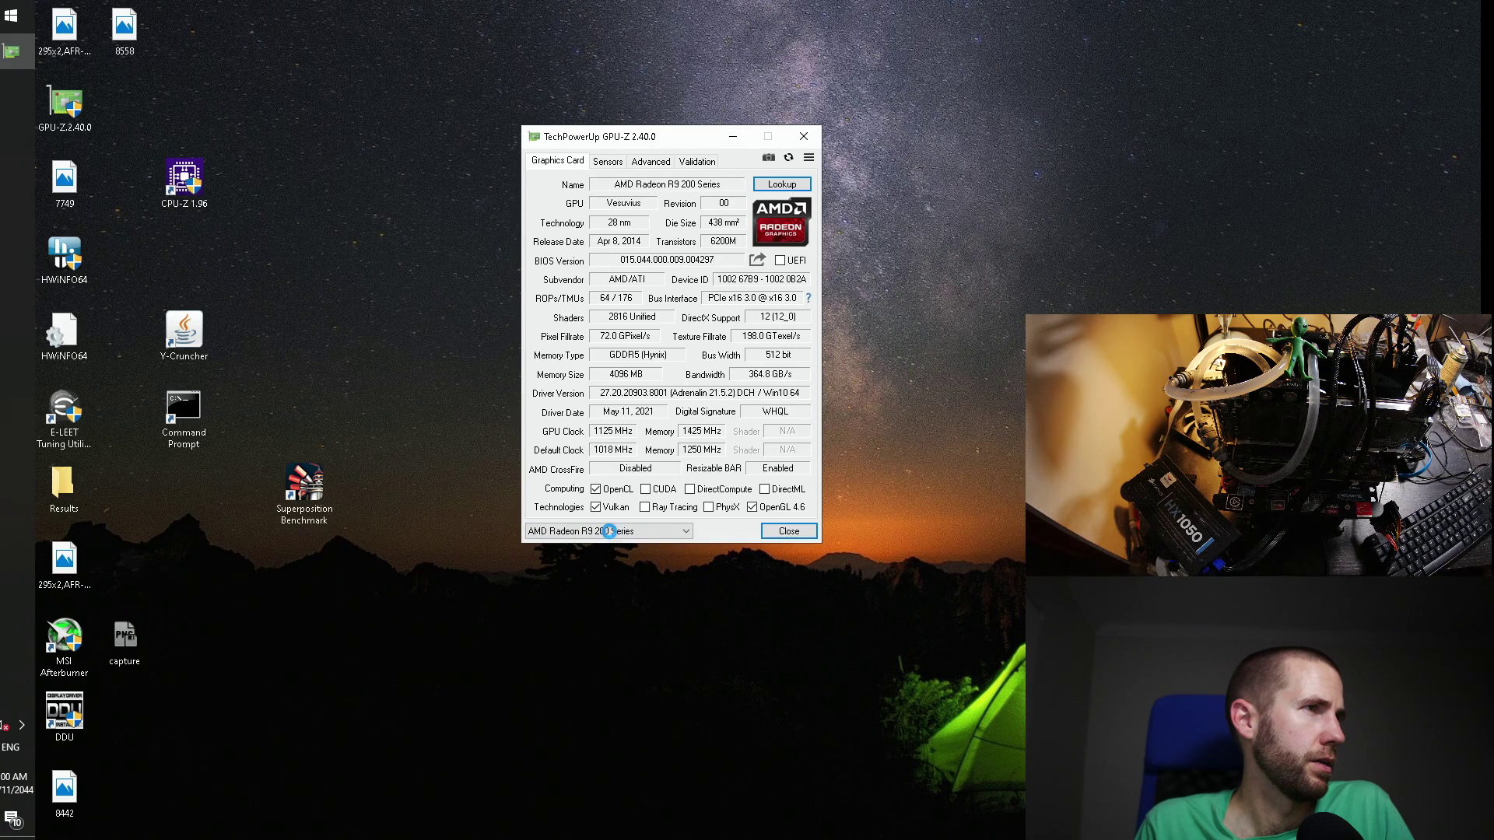
click(612, 532)
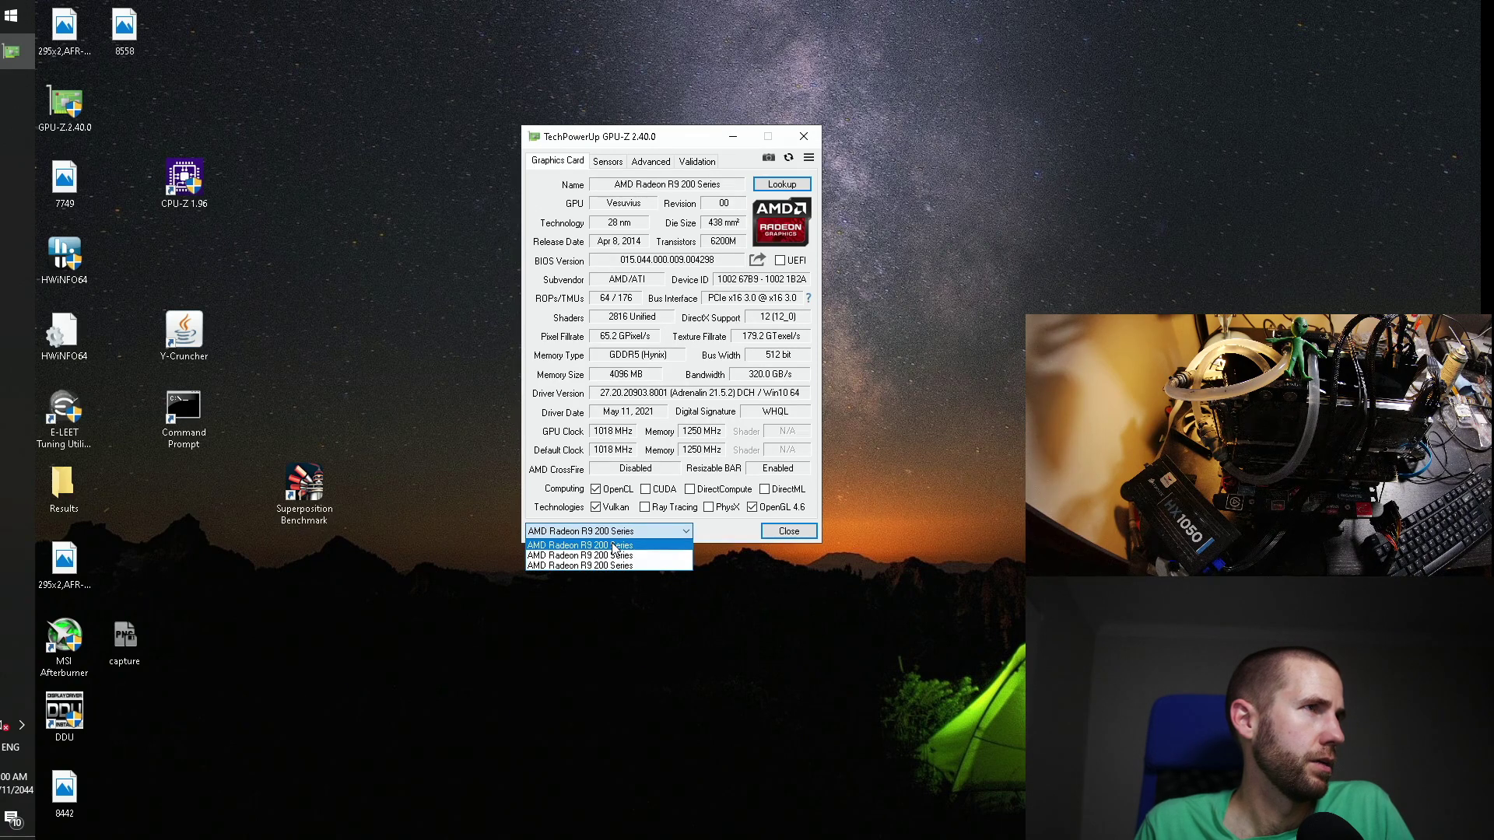
click(615, 547)
drag(624, 144, 370, 76)
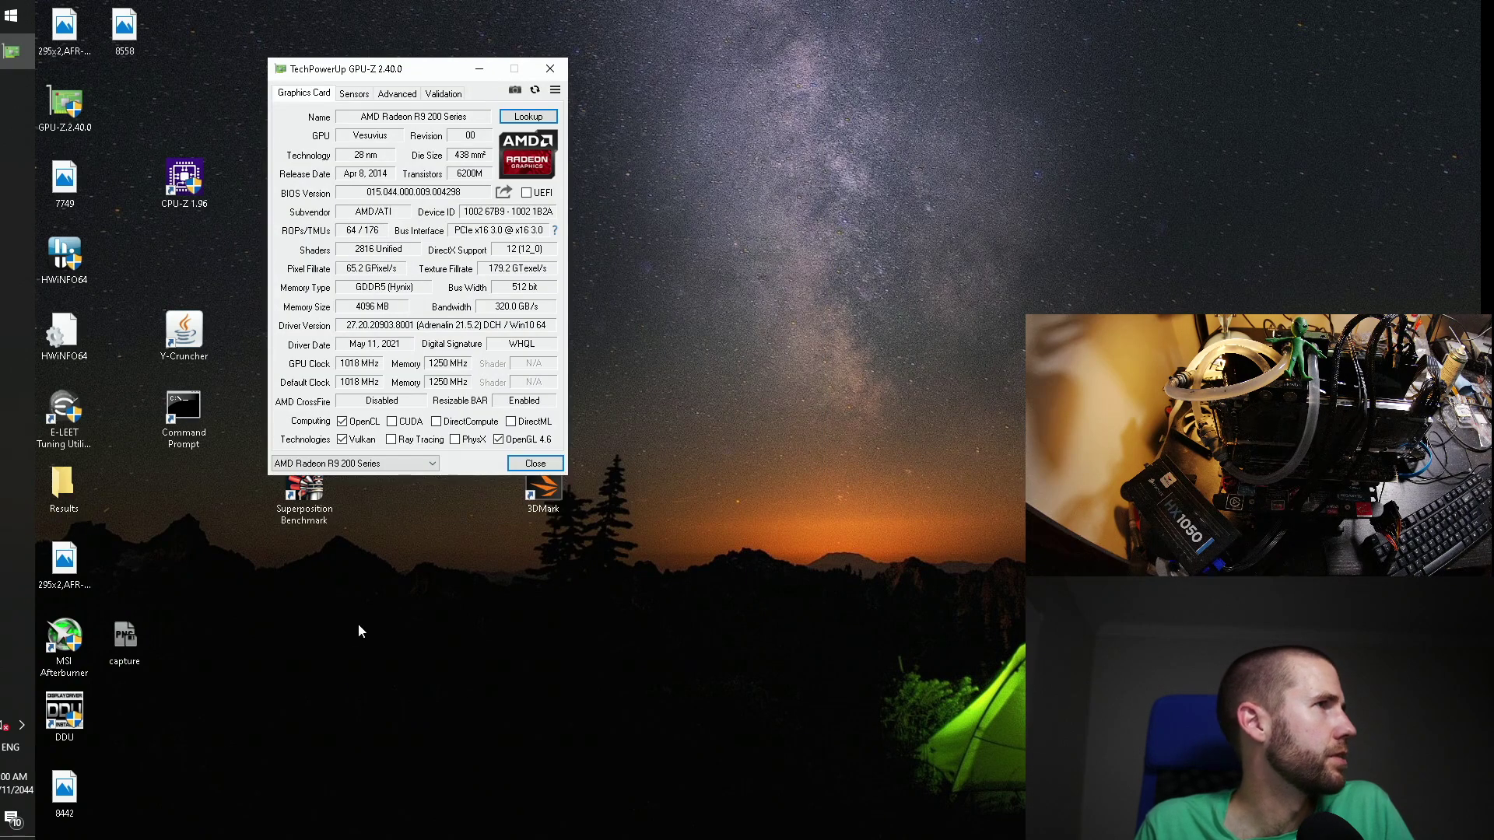
Step: Reopen MSI Afterburner and arrange its window beside GPU-Z
click(359, 625)
click(64, 642)
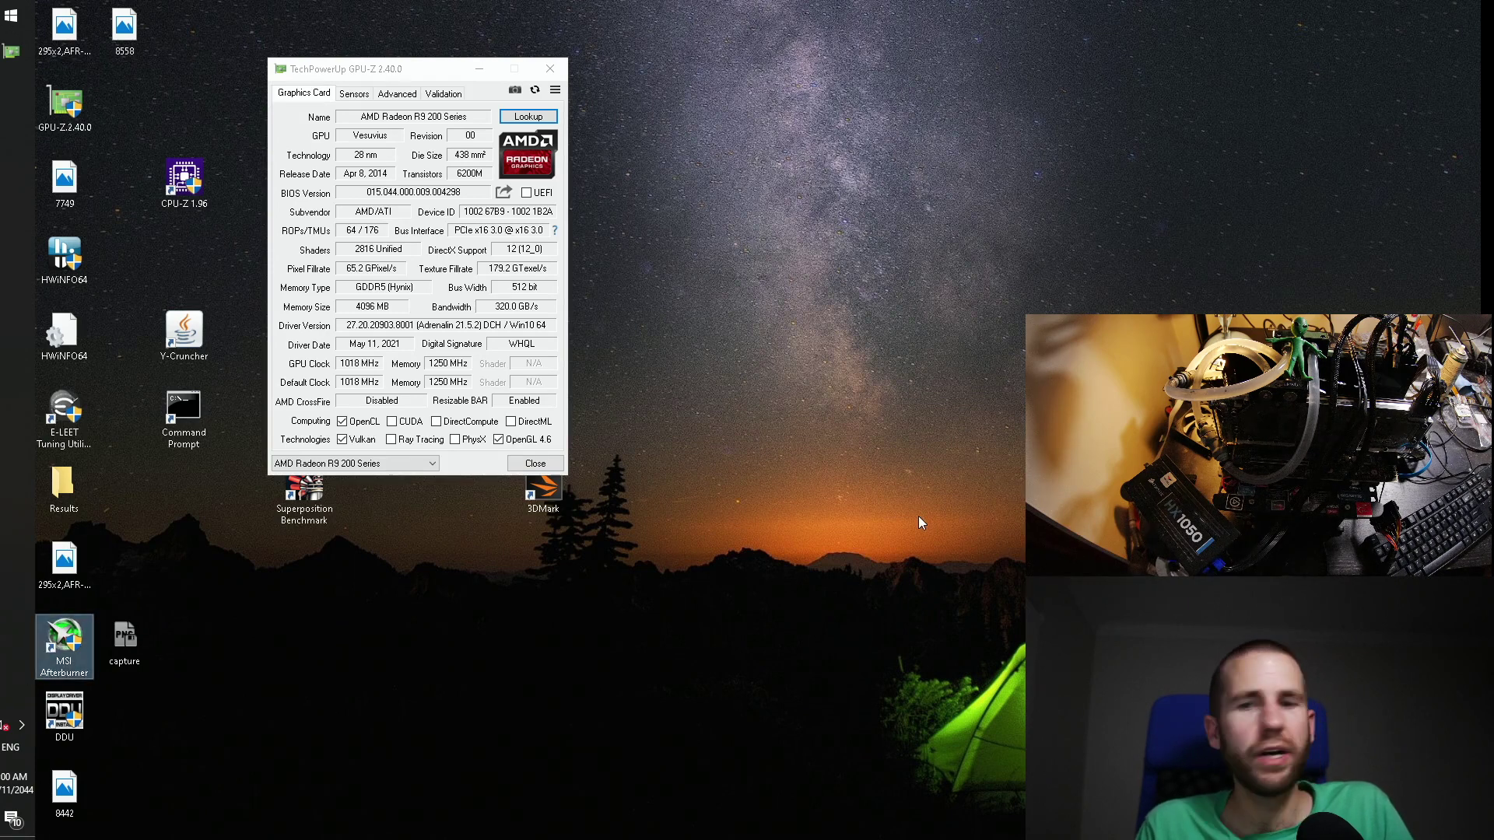
key(Return)
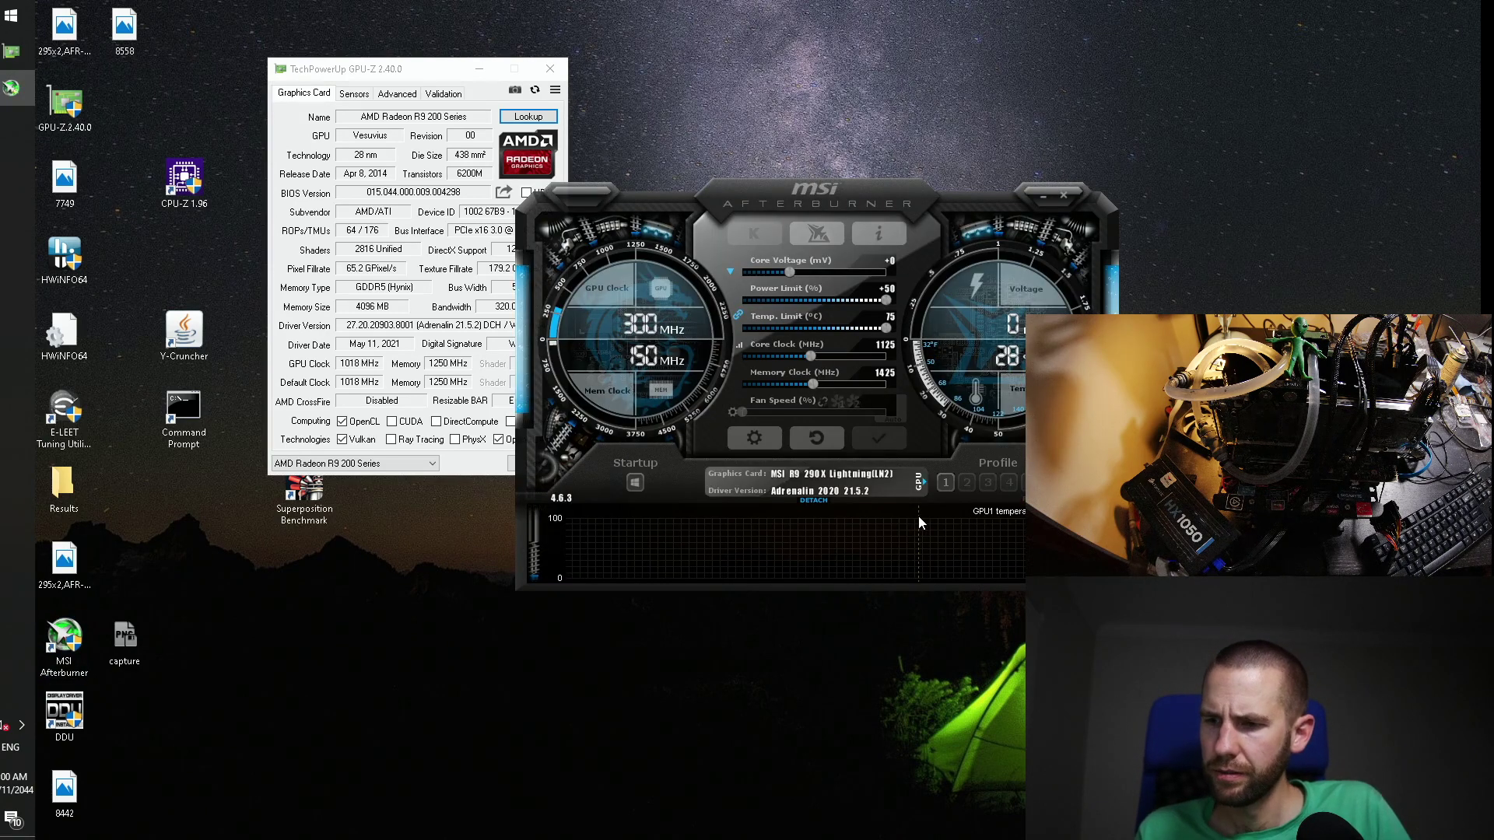
mouse_move(918, 516)
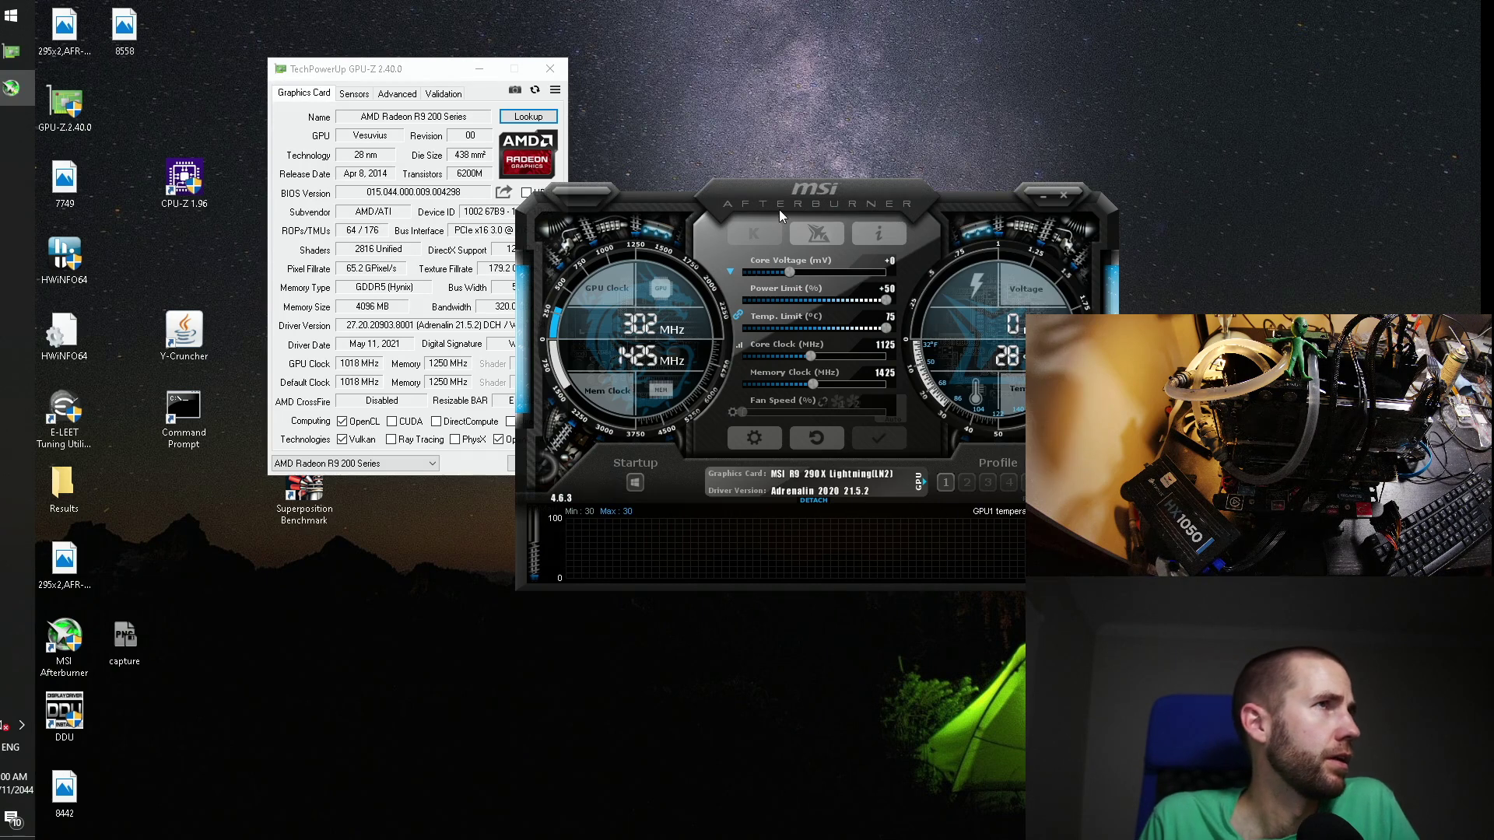
drag(778, 209, 787, 213)
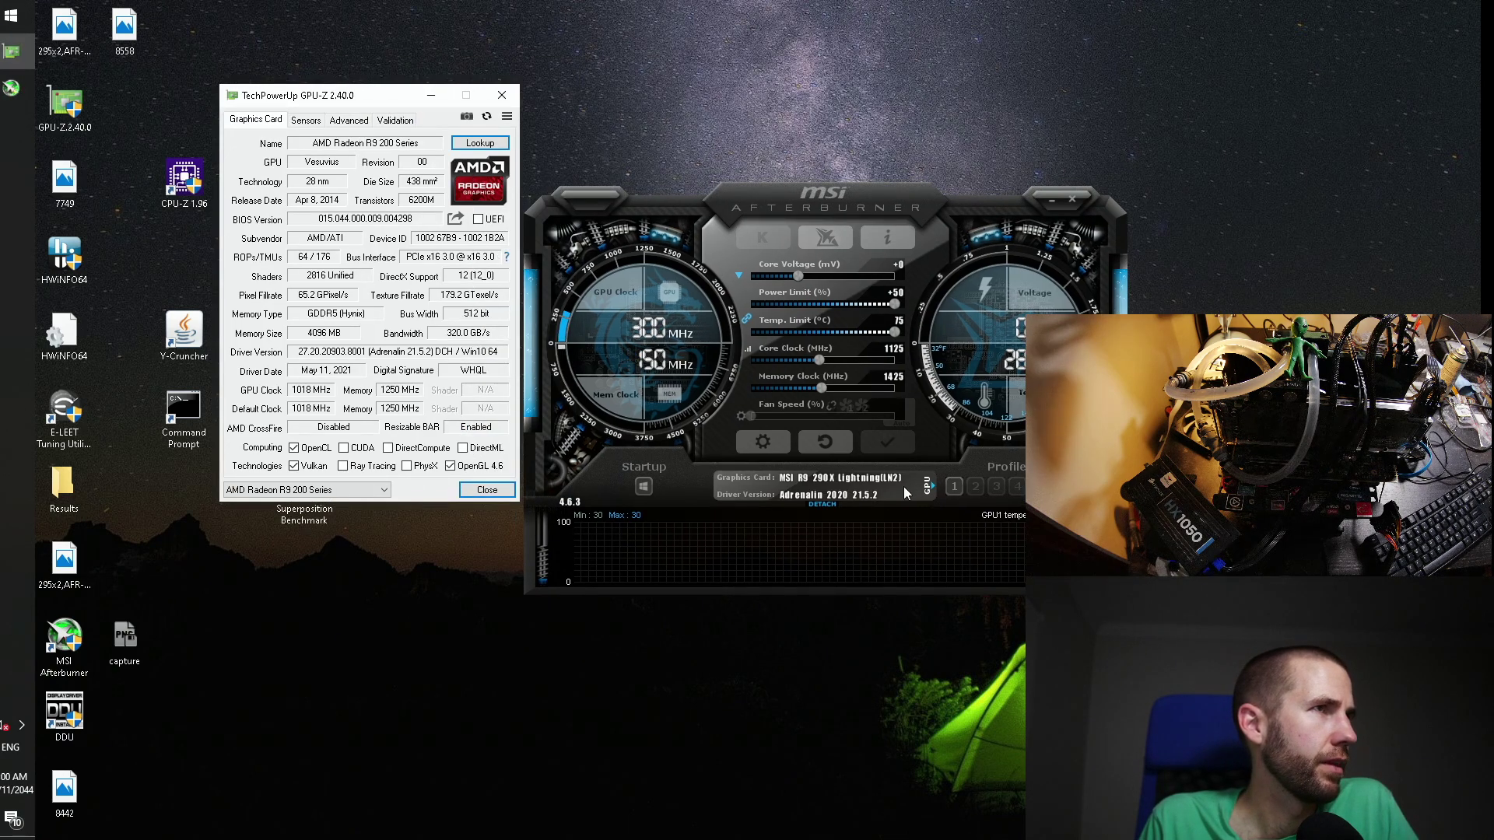
Step: Set GPU 2 to a 1125 MHz core clock and 1425 MHz memory clock in Afterburner, apply it and save it as profile 1
click(926, 486)
click(972, 465)
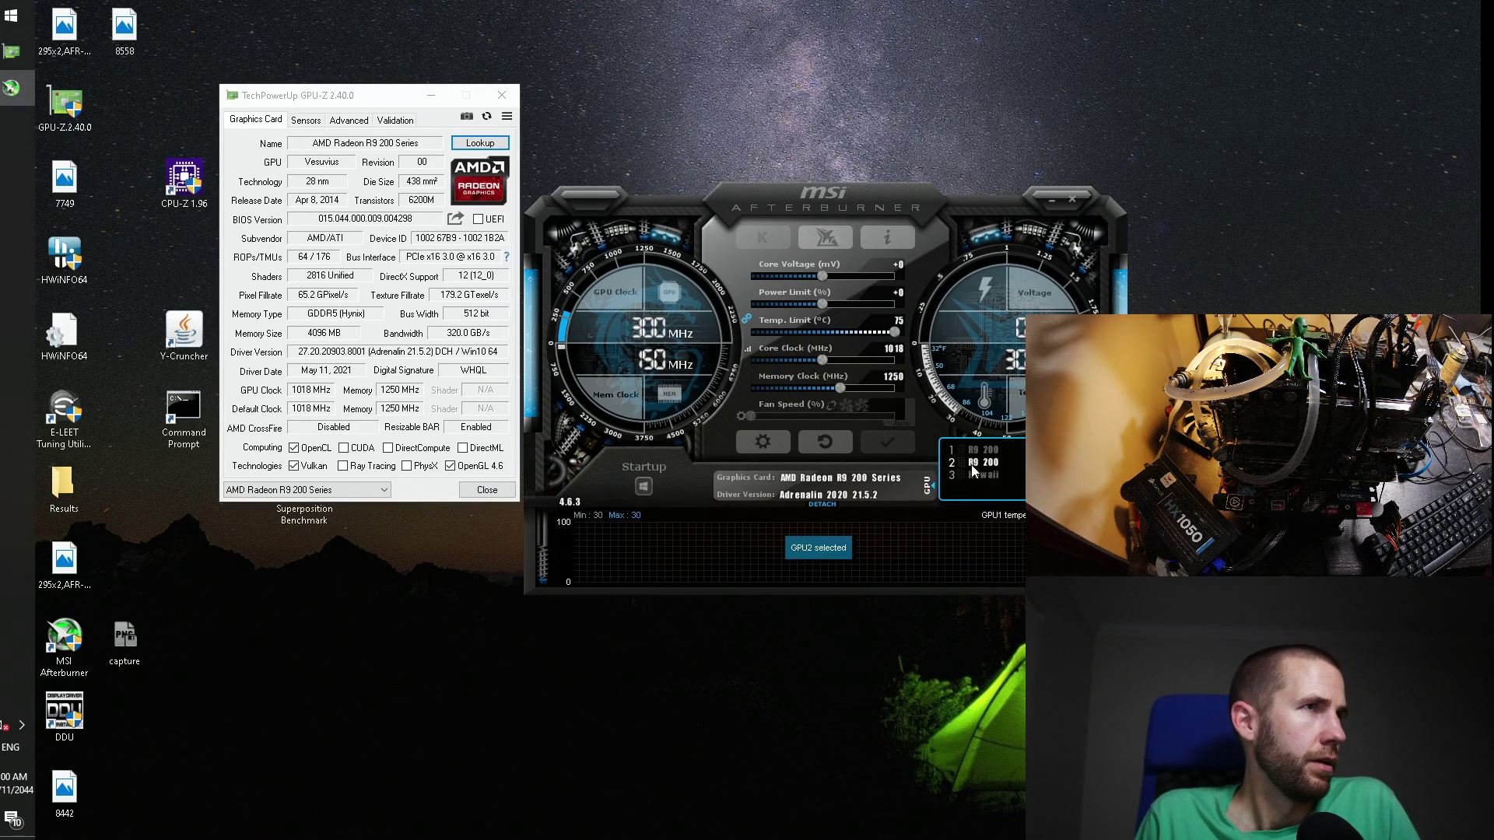
drag(839, 216, 772, 213)
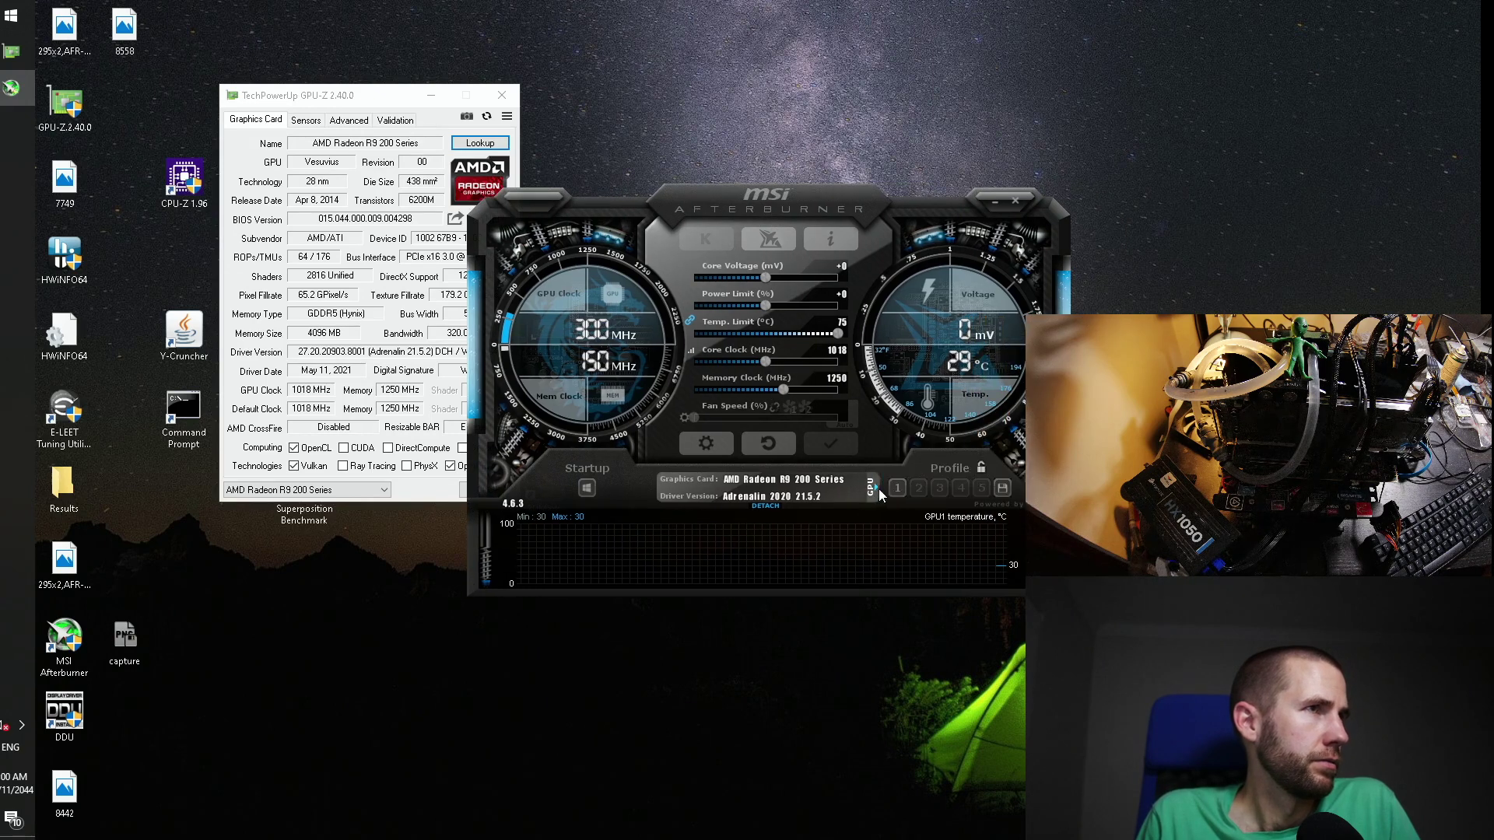
click(896, 488)
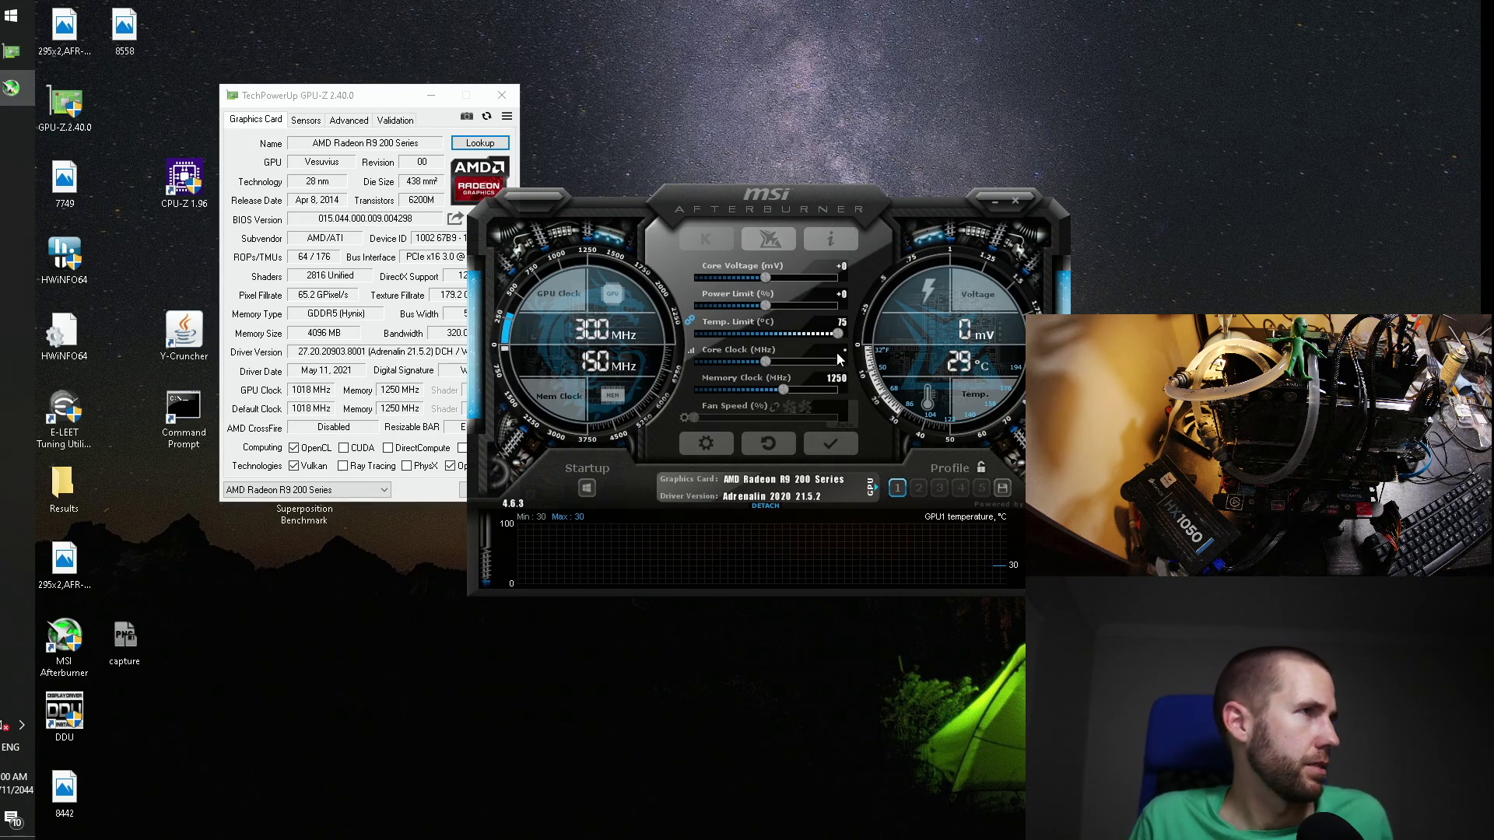
click(357, 490)
click(357, 508)
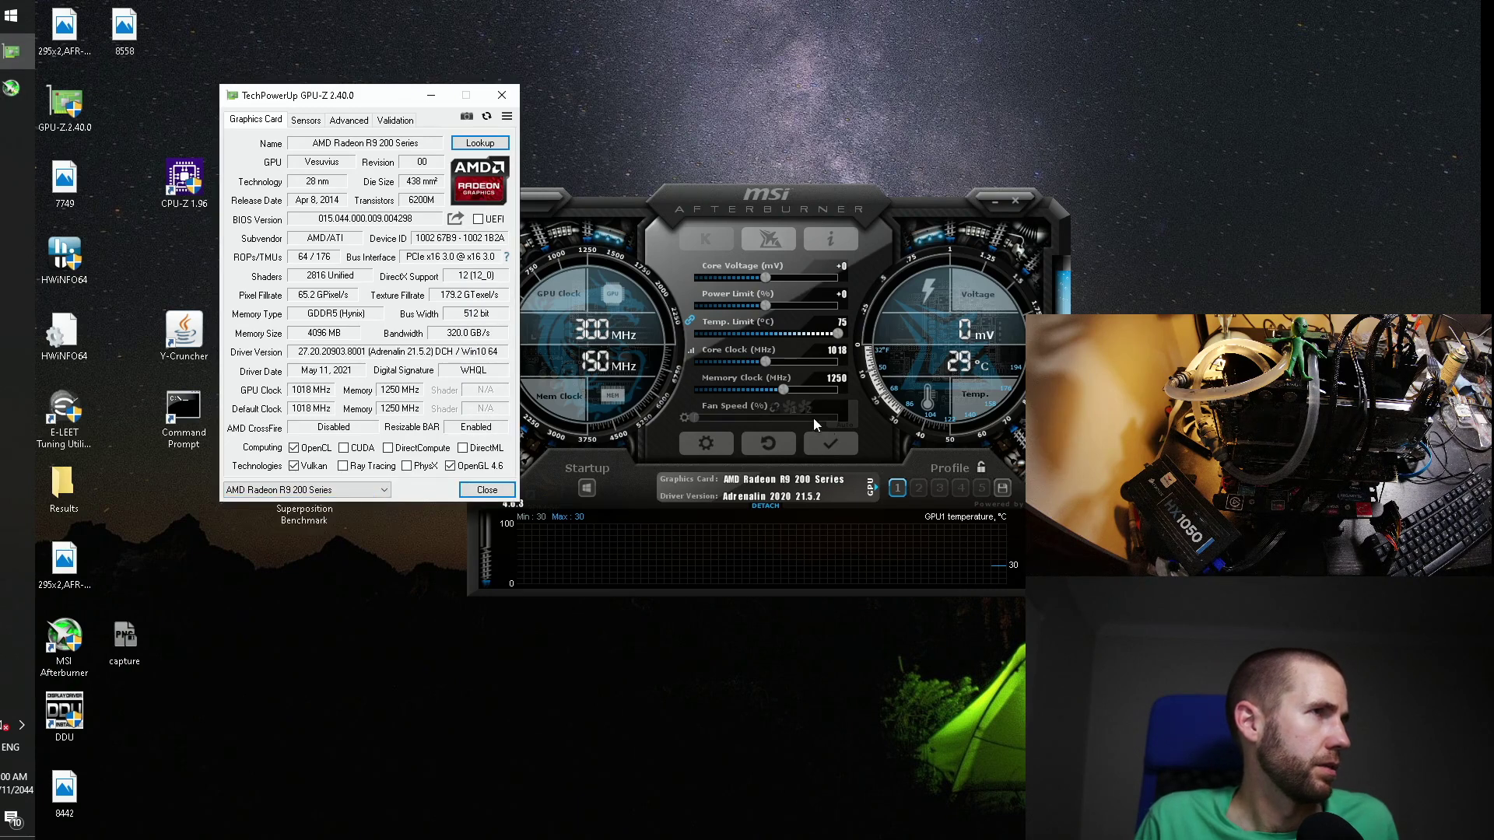
click(841, 356)
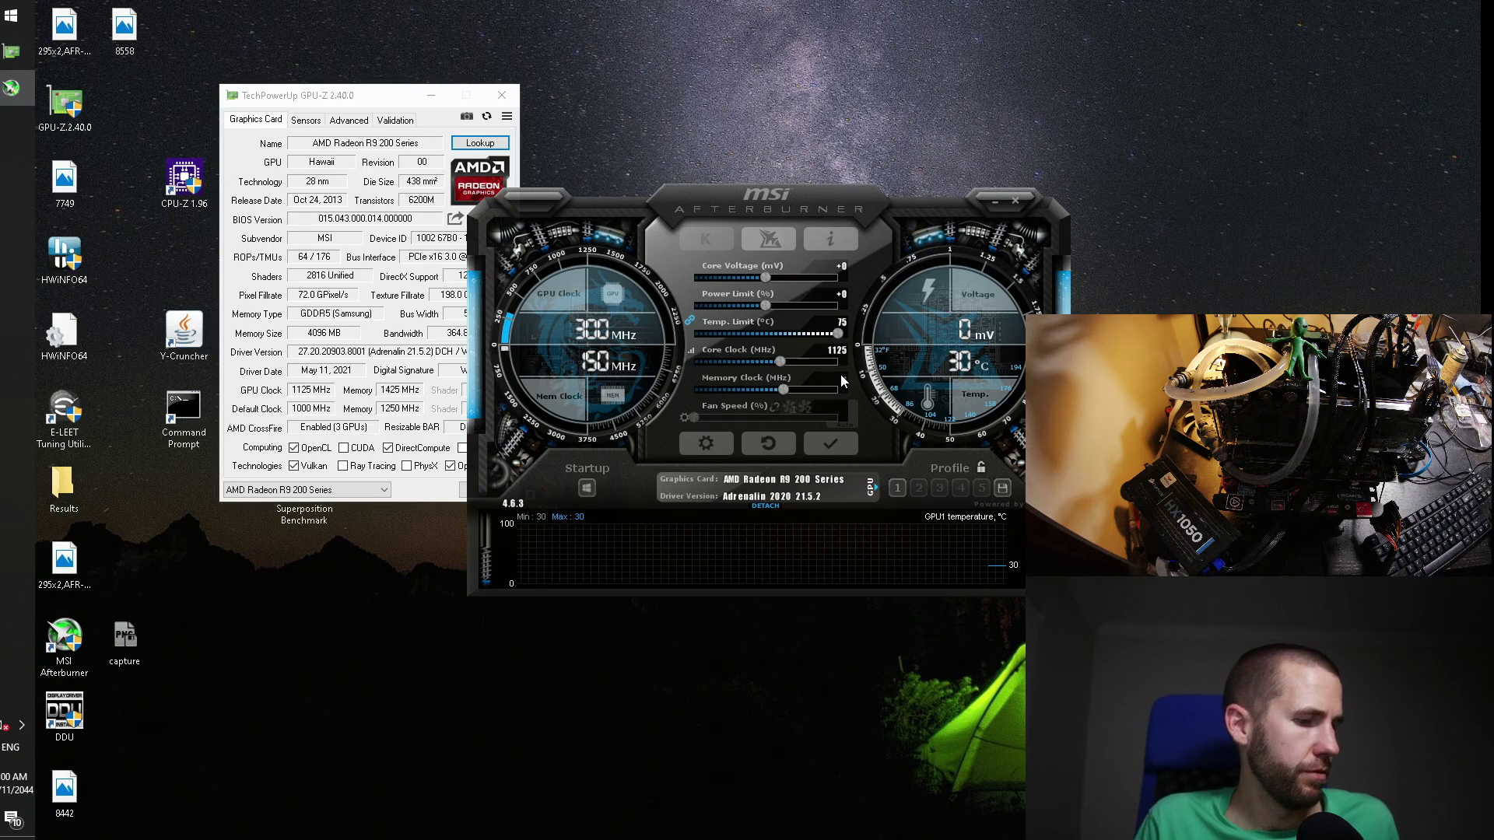
click(830, 443)
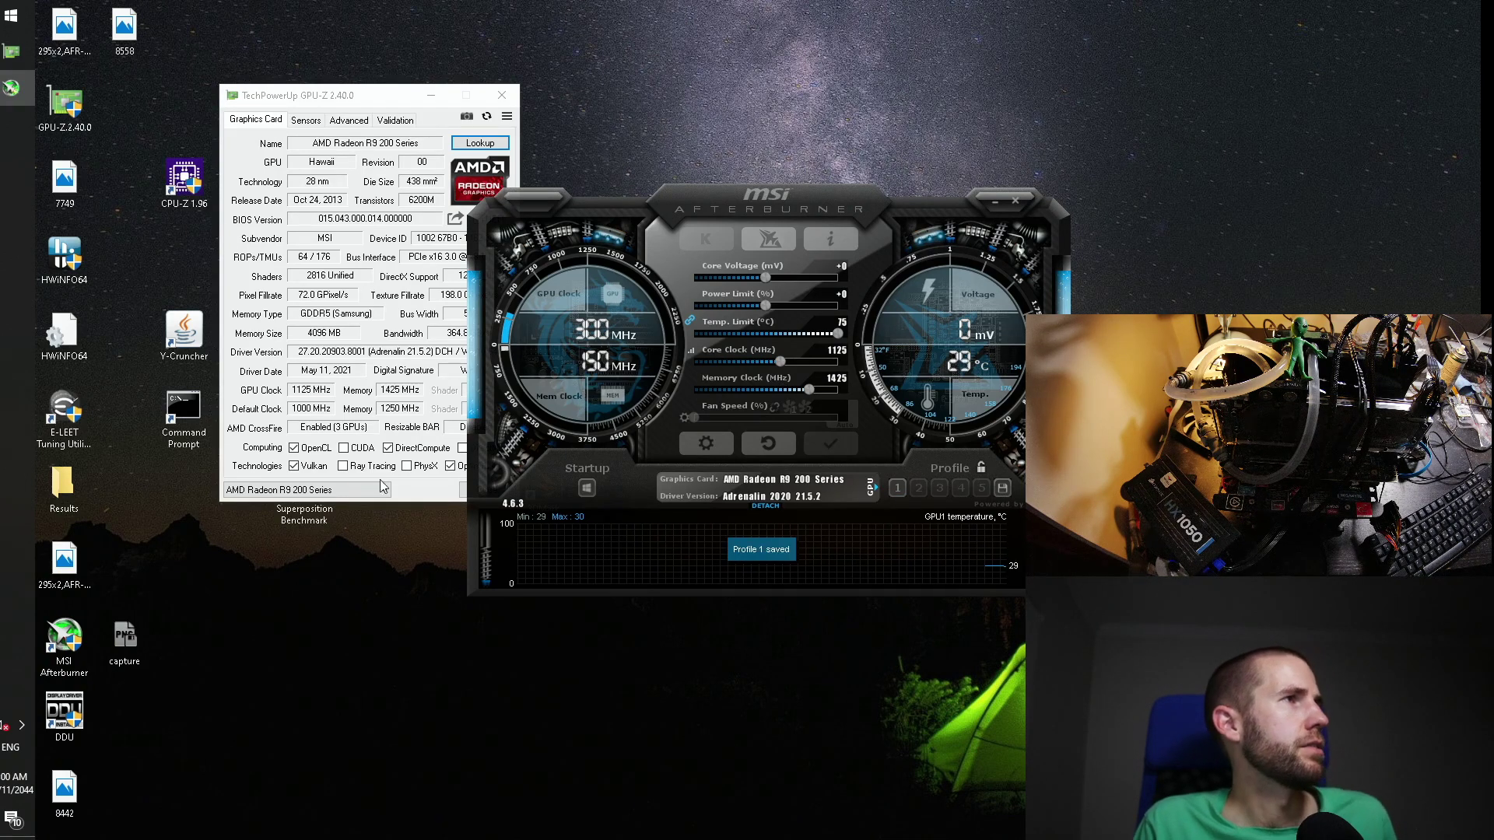
Step: Verify the clocks of each of the three cards in GPU-Z, and close both Afterburner and GPU-Z
click(335, 490)
click(337, 515)
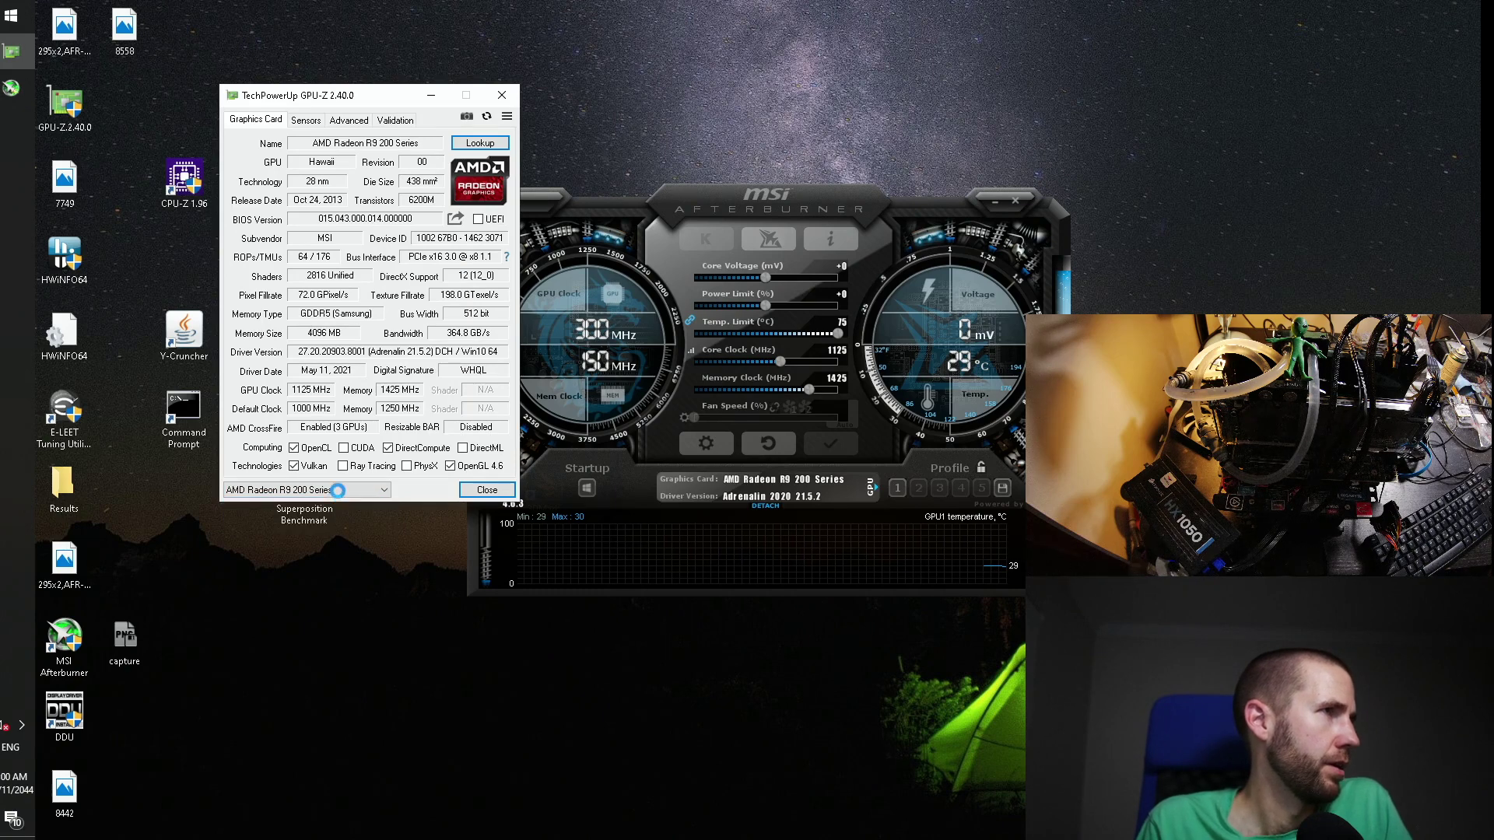
click(340, 490)
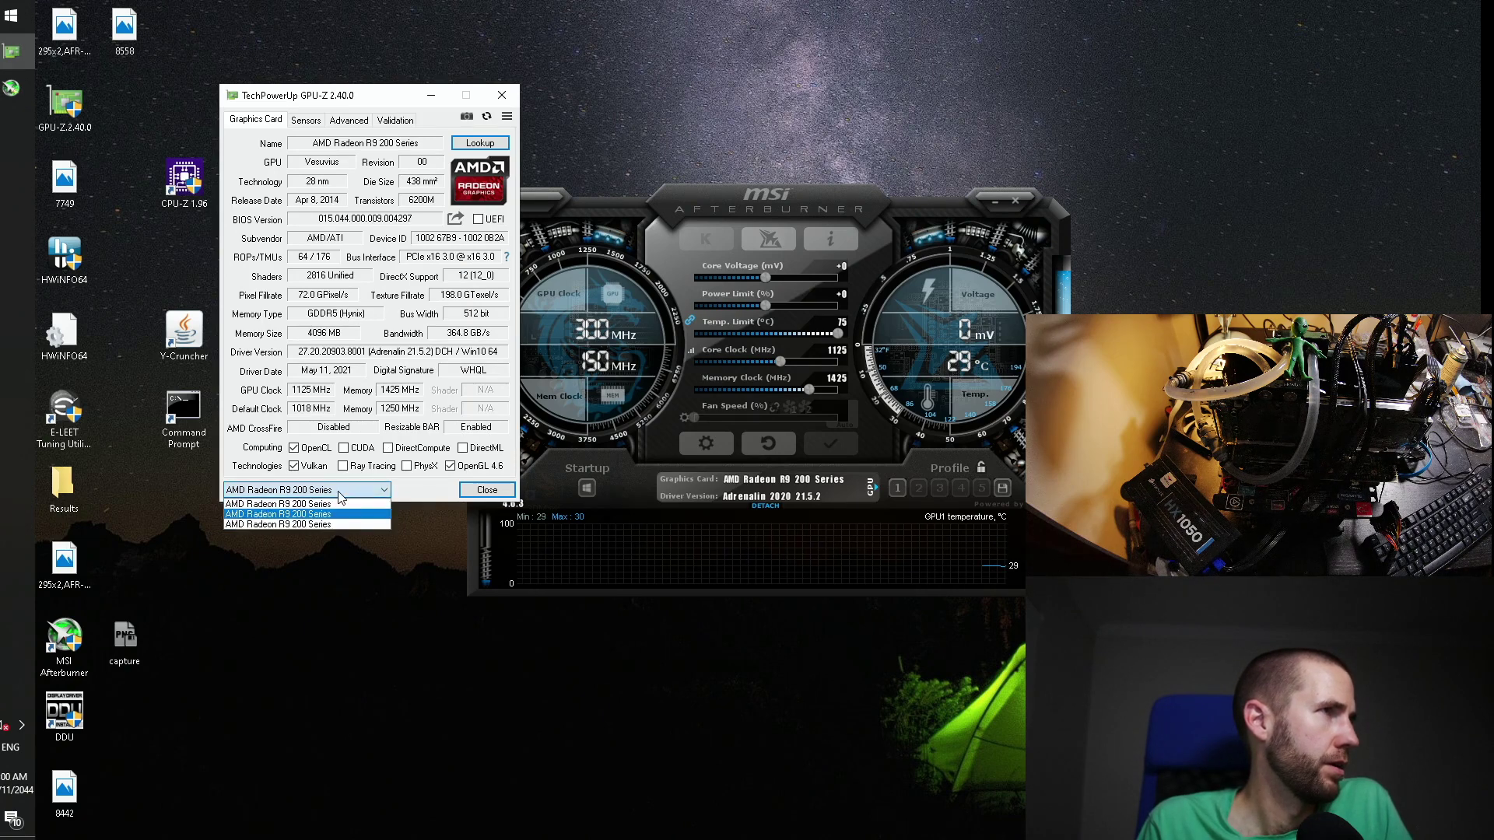
click(342, 502)
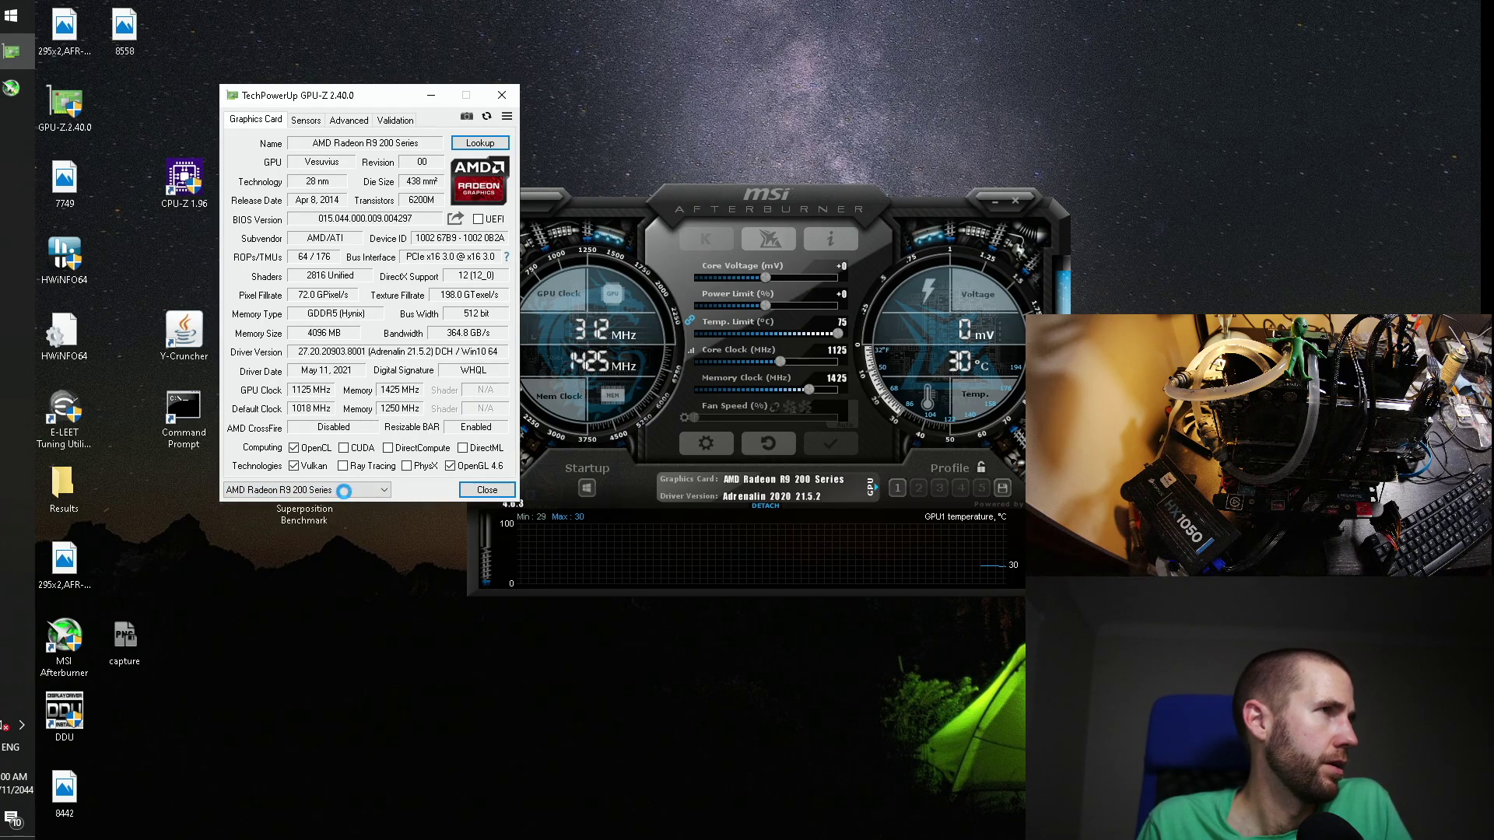
click(344, 490)
click(344, 525)
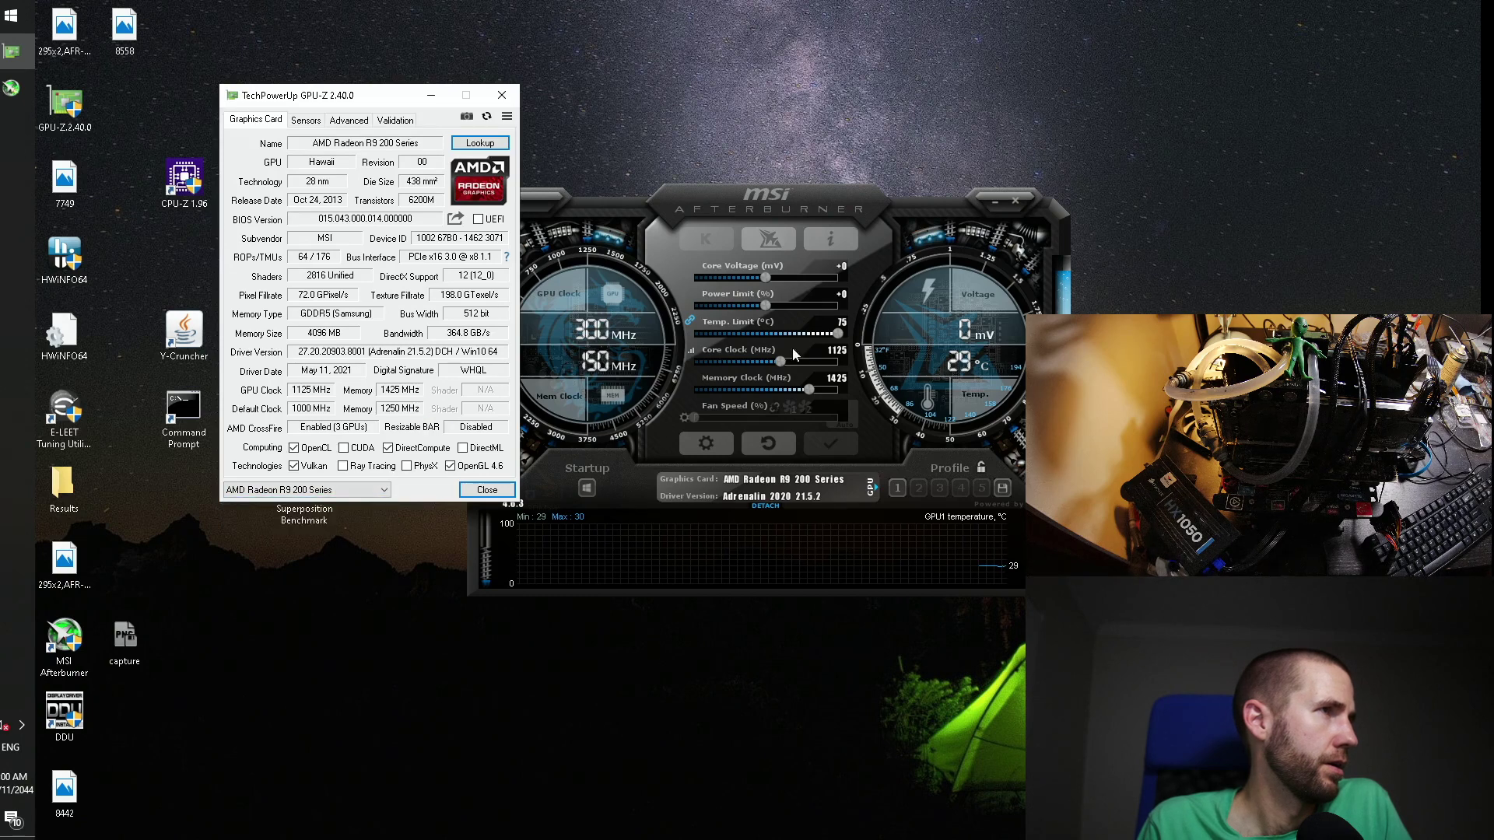
click(1026, 204)
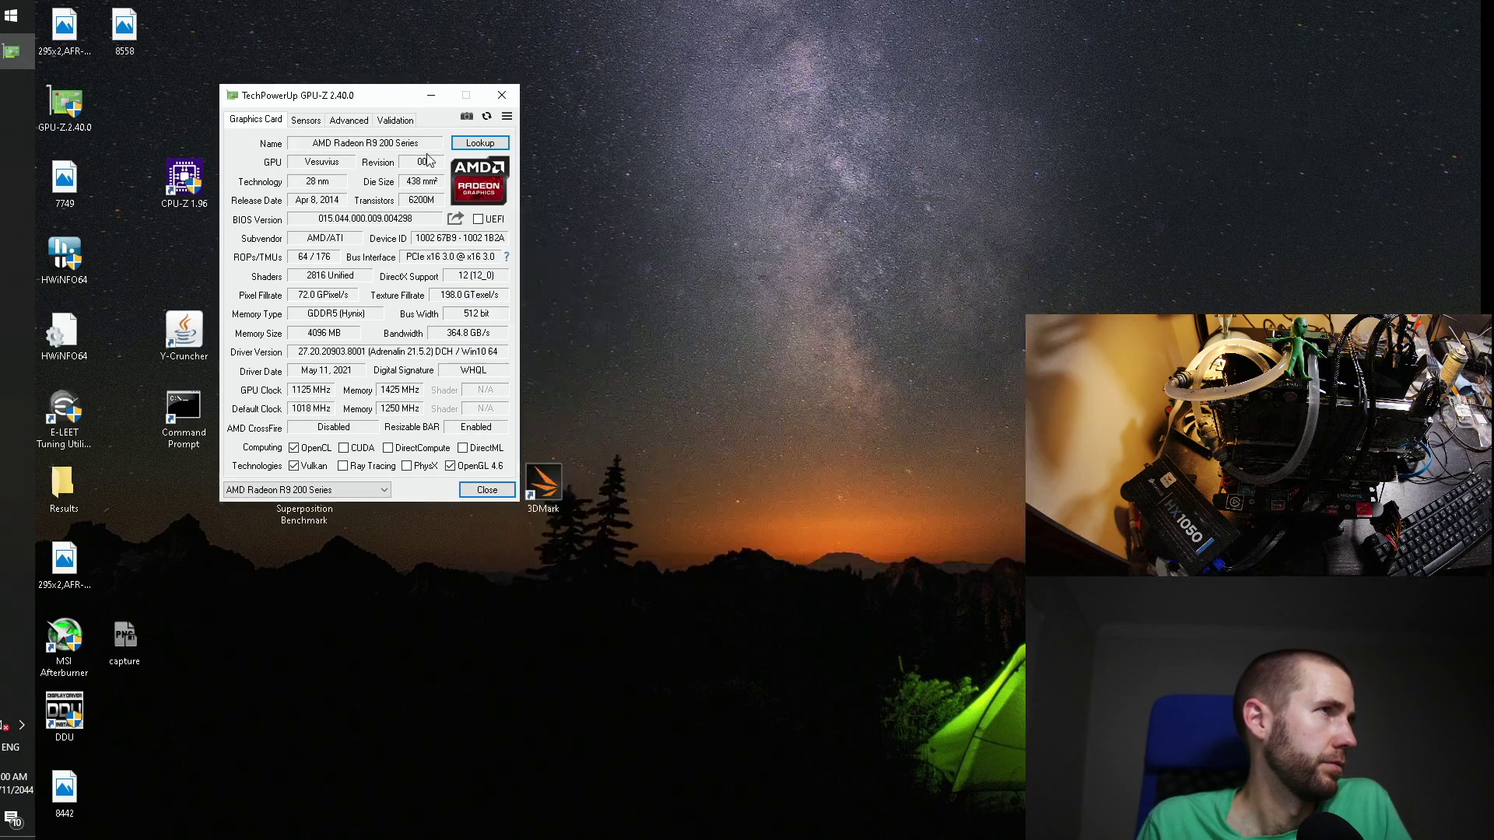
click(502, 95)
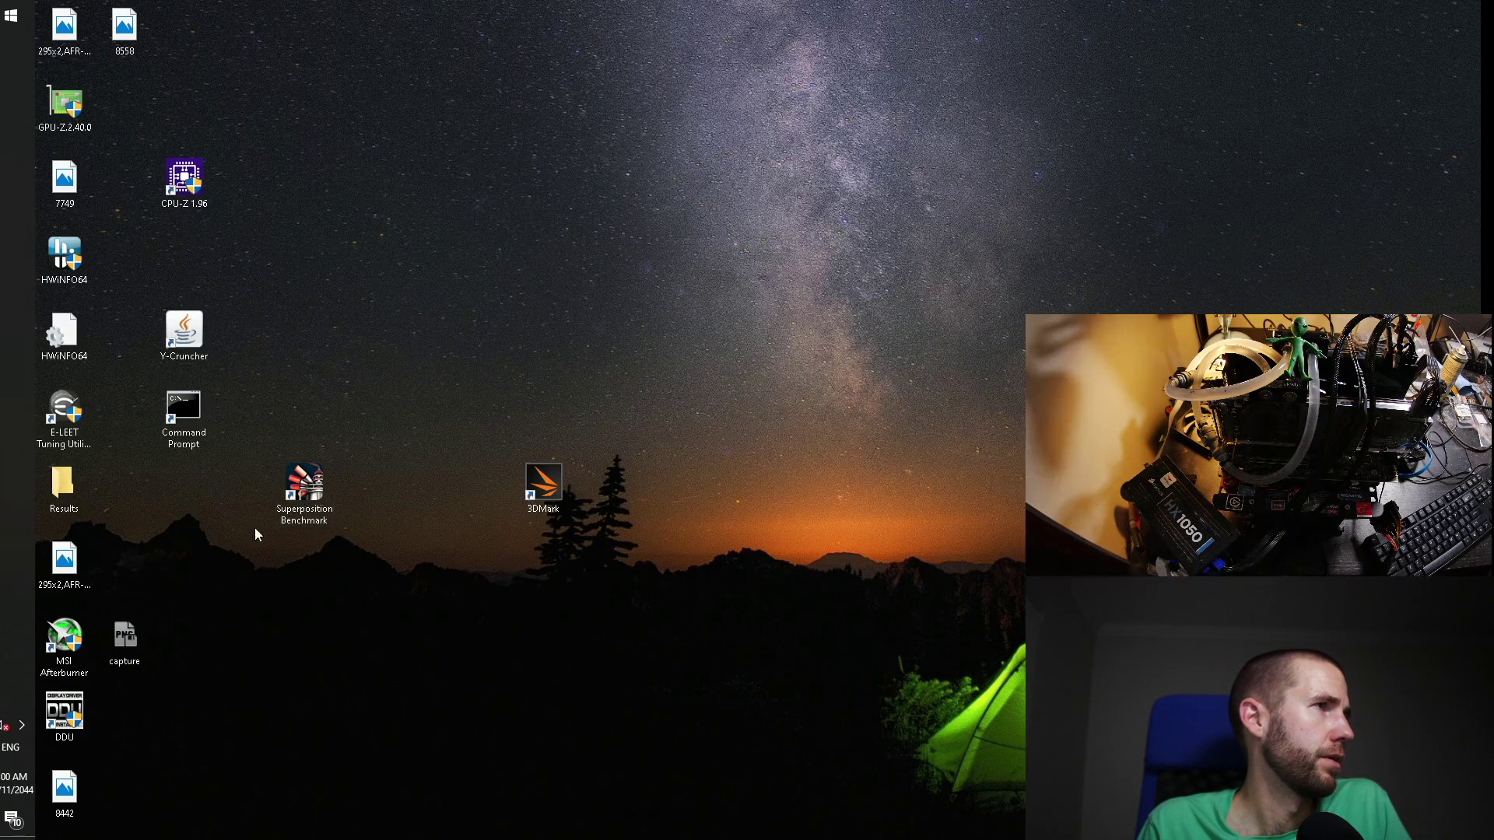
Step: Open Superposition Benchmark and run the performance test with the 1080p Extreme preset
double_click(303, 489)
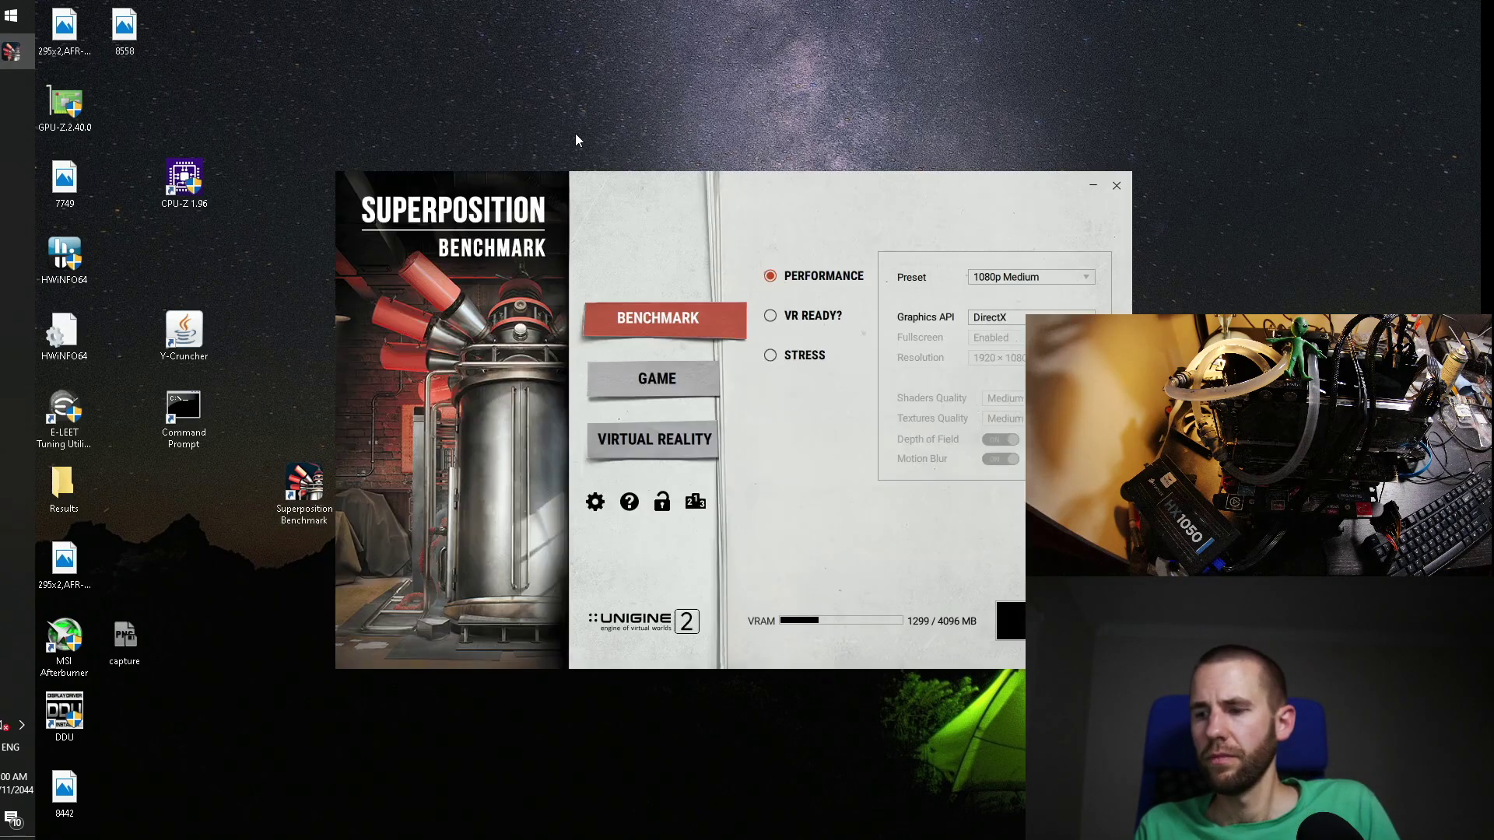
drag(636, 194, 417, 77)
click(815, 165)
click(795, 242)
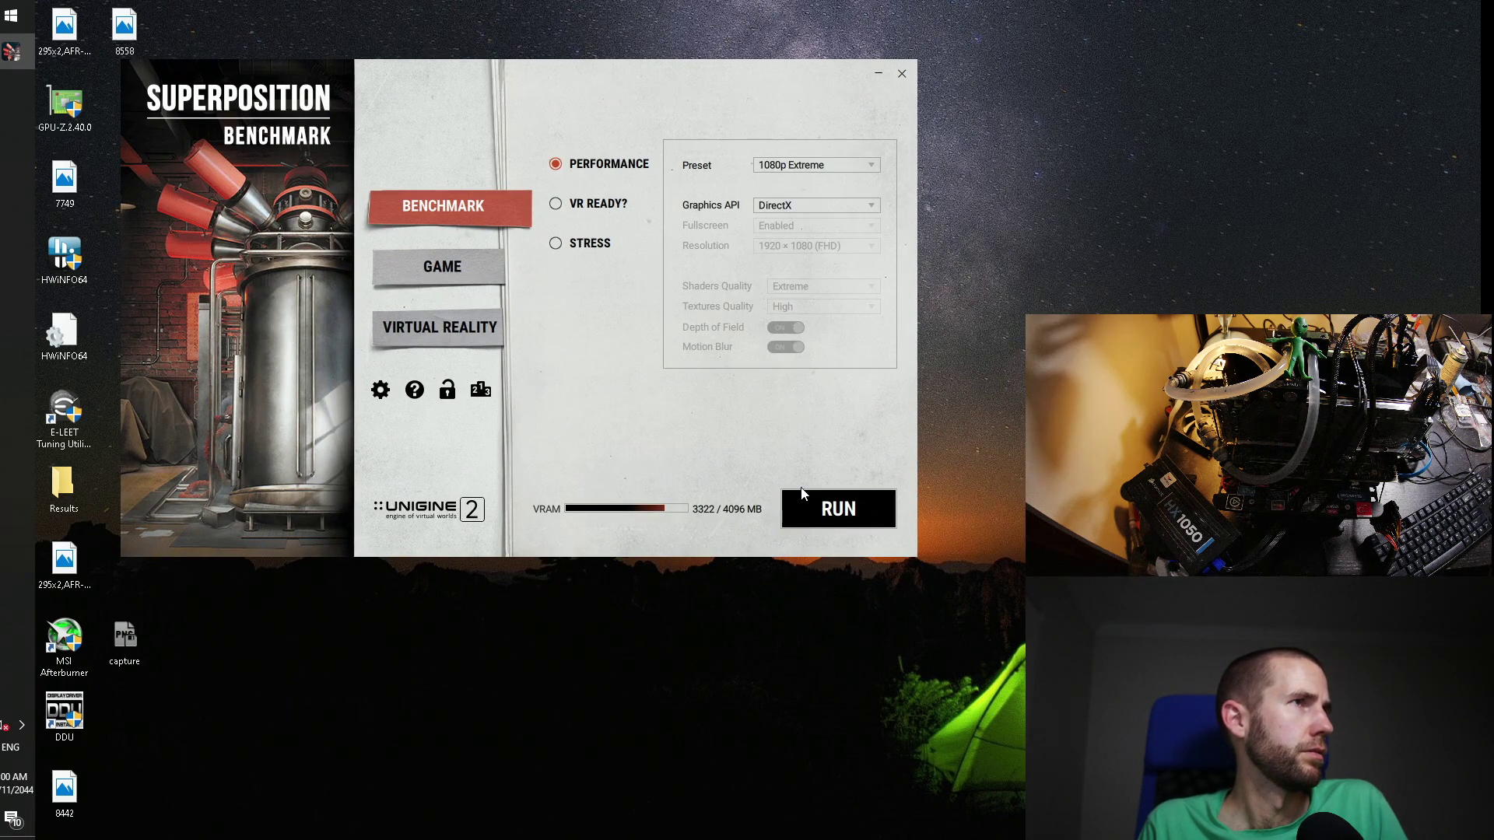
click(810, 506)
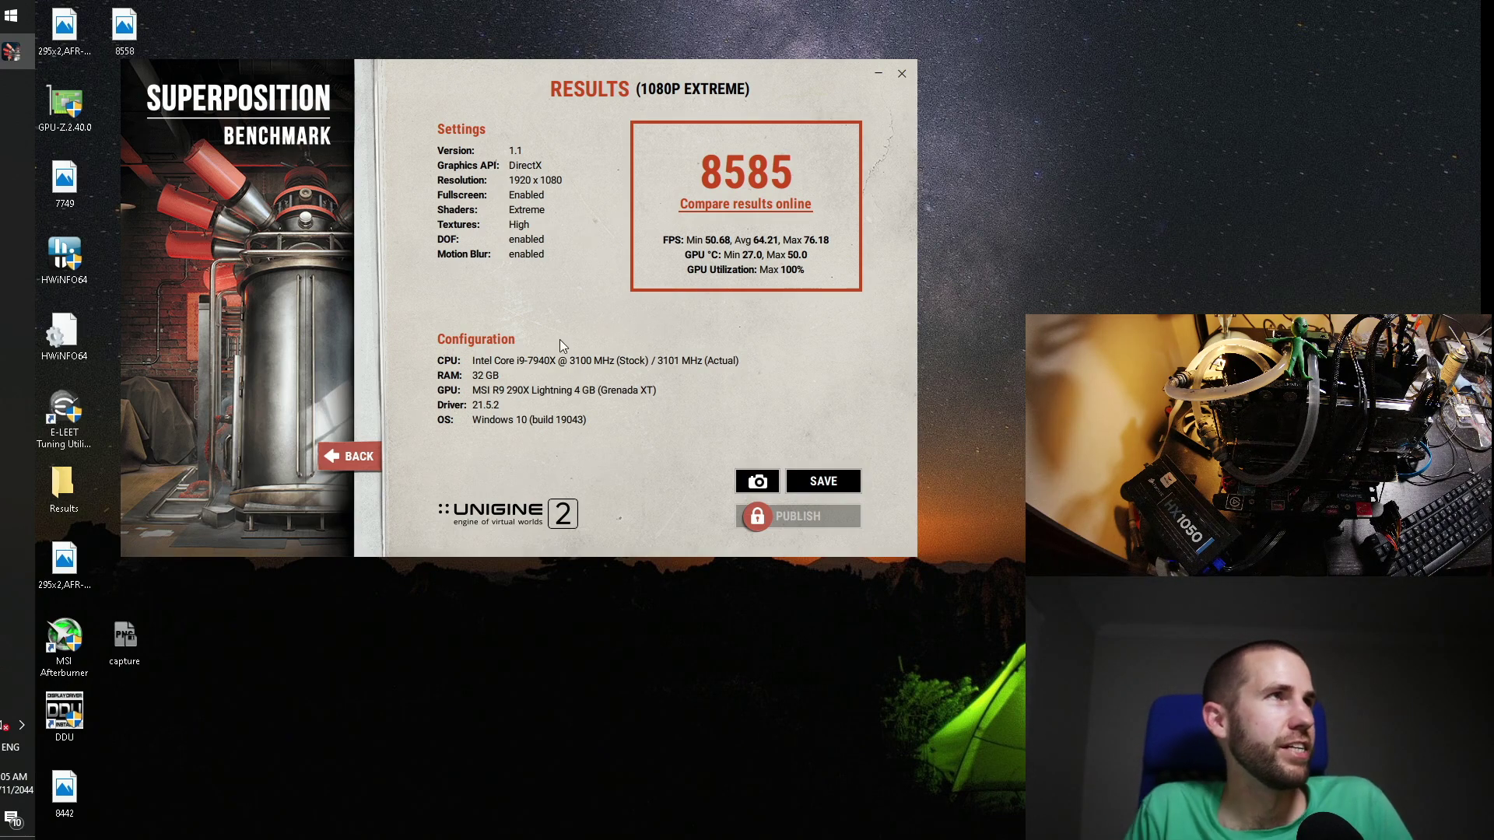
Step: Move the Superposition results window aside and open CPU-Z
drag(503, 75, 944, 49)
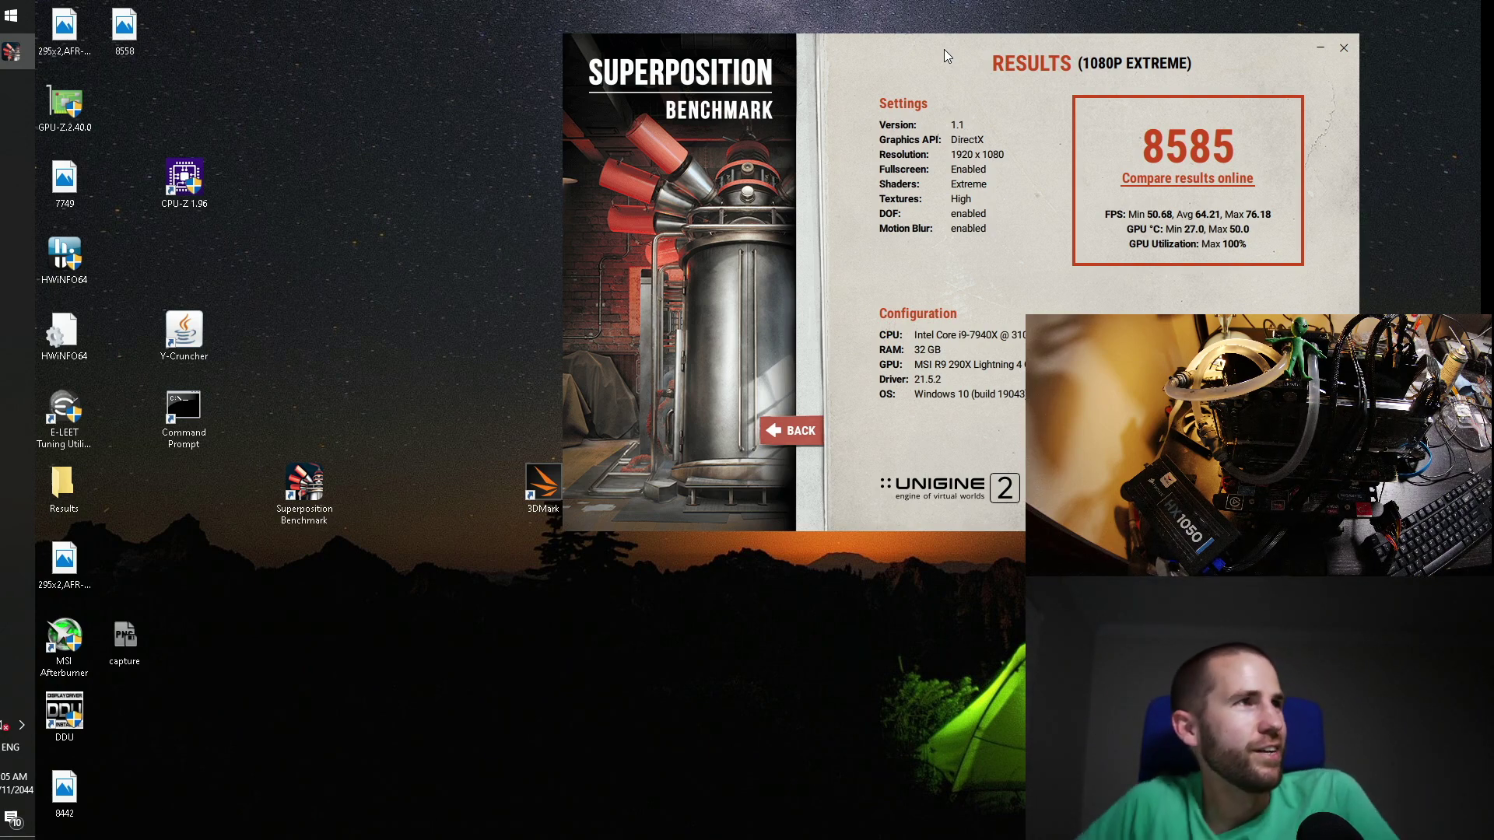
double_click(181, 187)
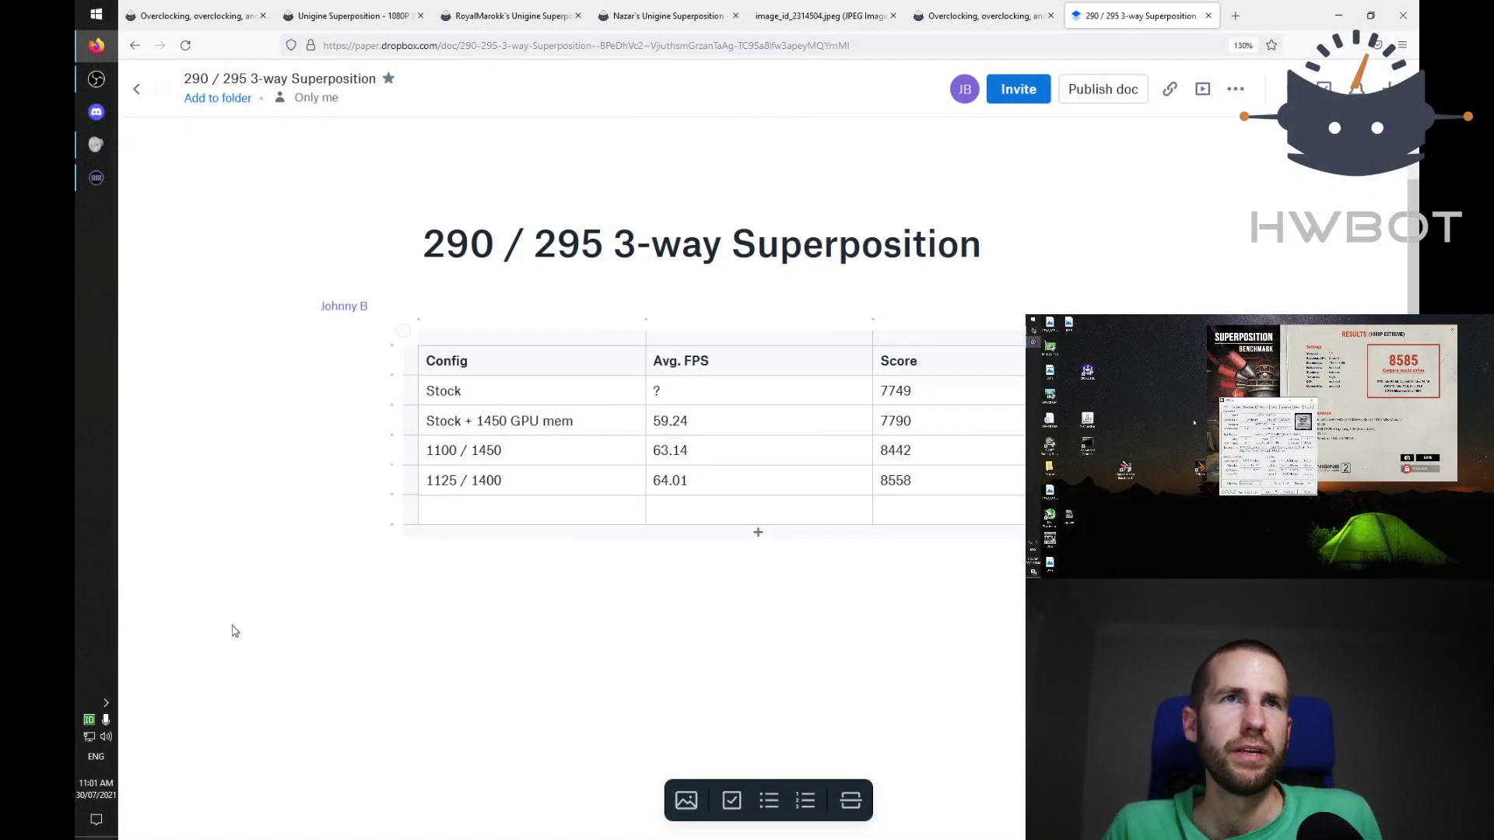
Step: In the Dropbox Paper results table, fill the empty row with config 1125 / 1425, average FPS 64.21 and score 8585
click(533, 517)
text(11)
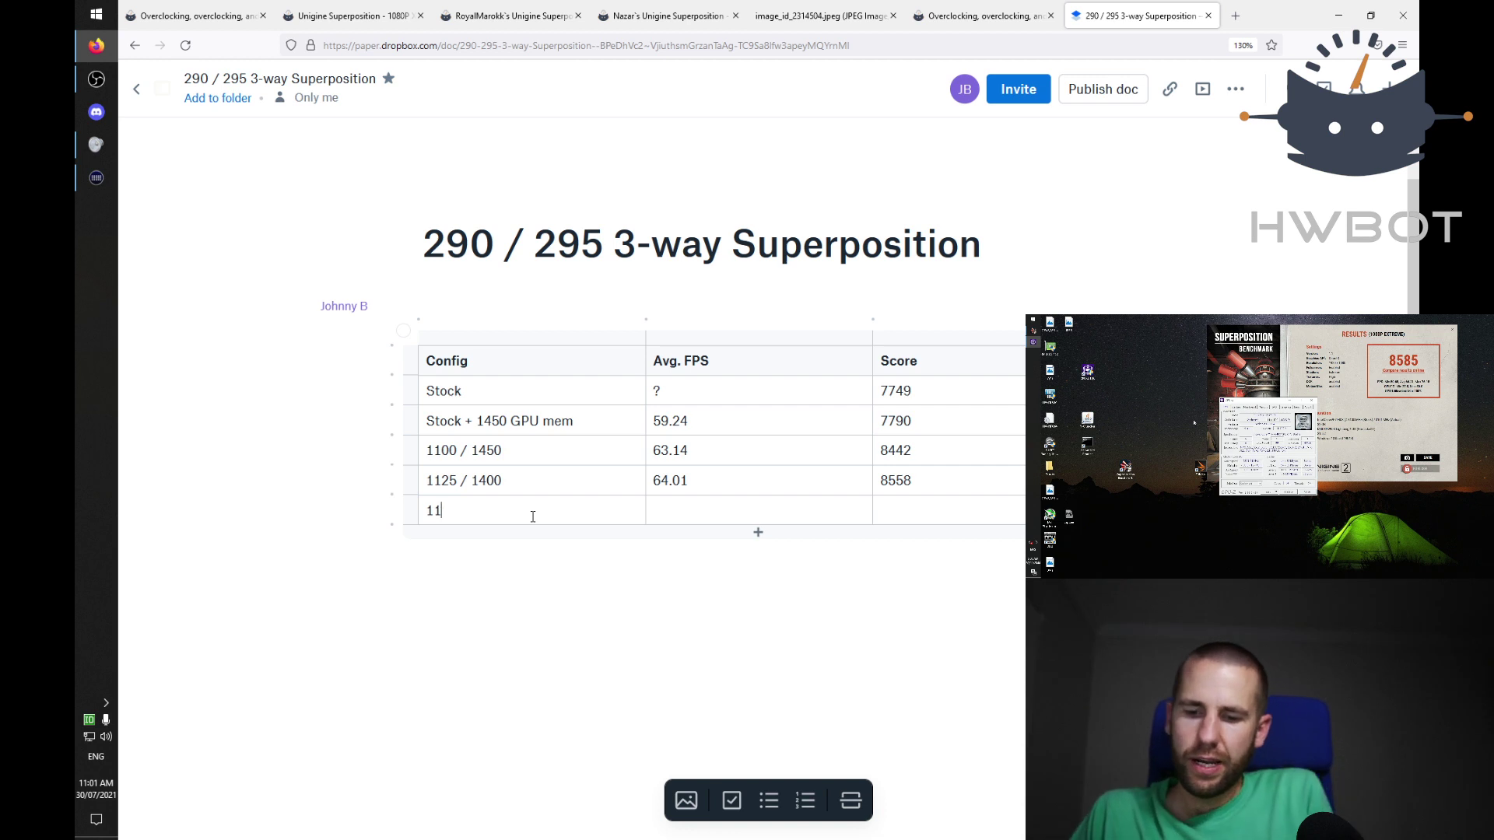
text(25 / 1425)
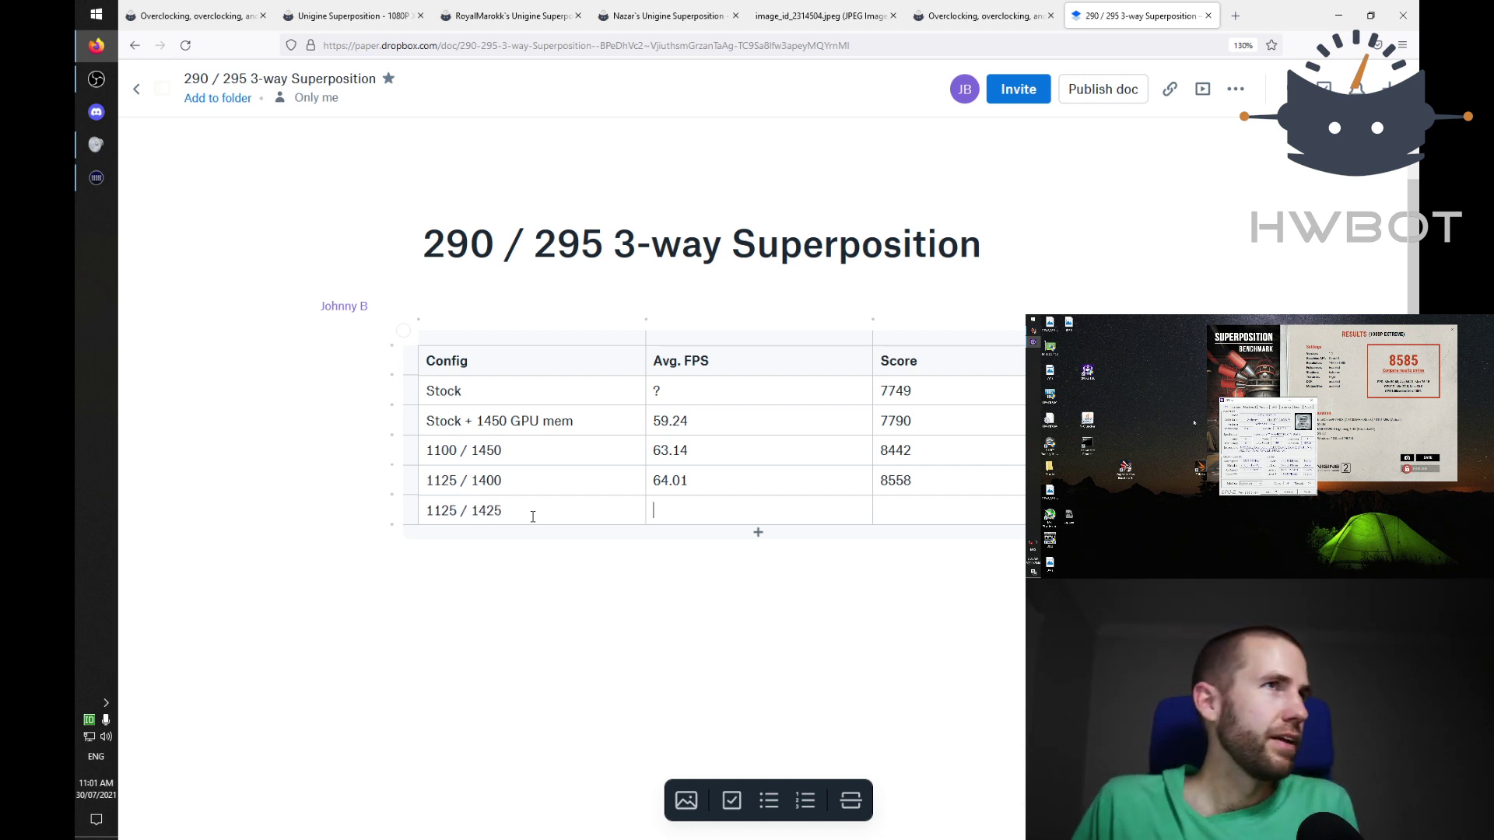
text(64.21)
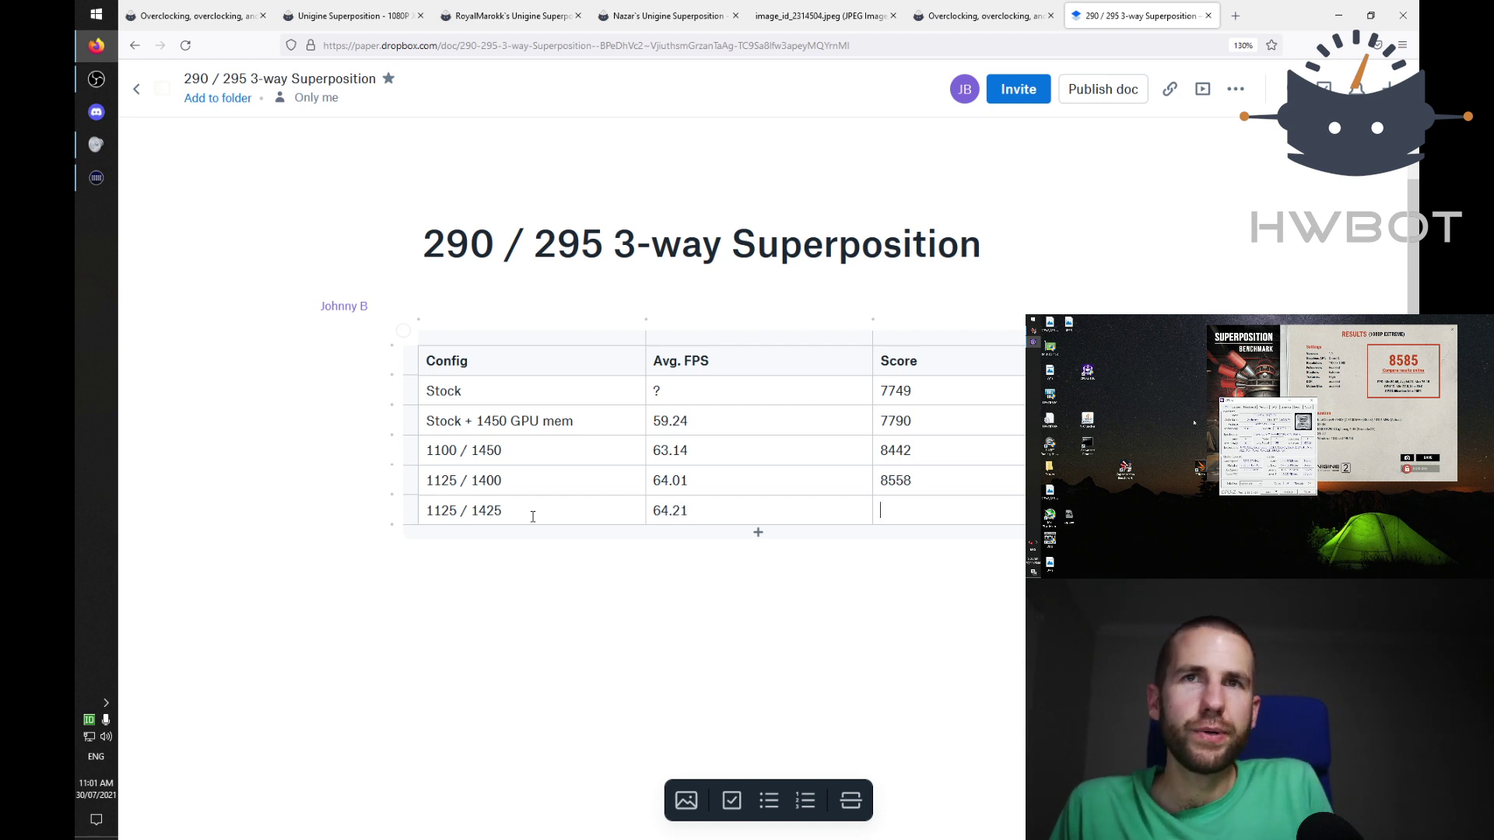
key(Tab)
text(85)
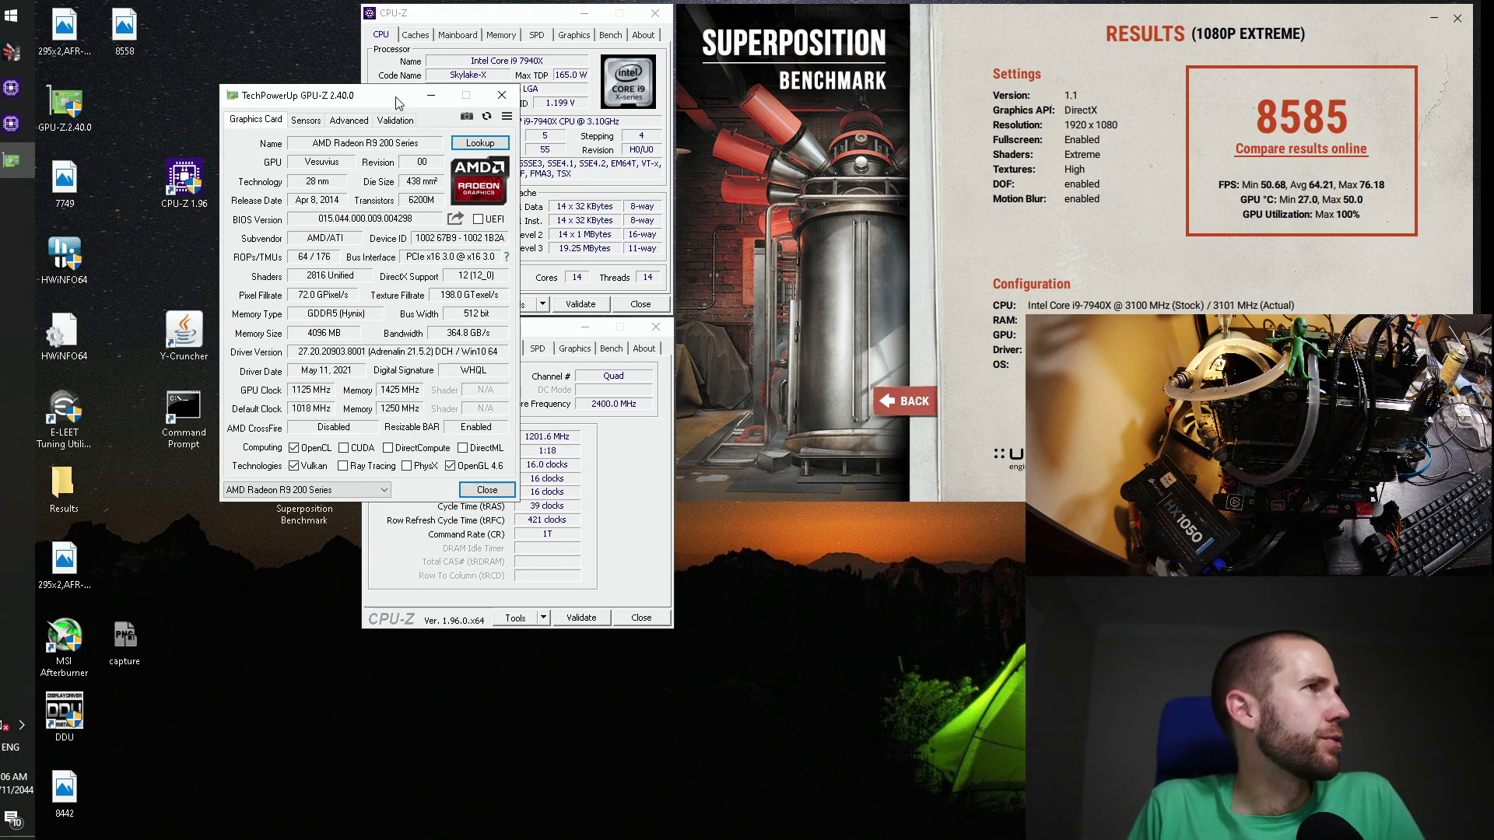
Step: Place the GPU-Z window beside CPU-Z and show the details of the first card in its list
drag(396, 98, 234, 16)
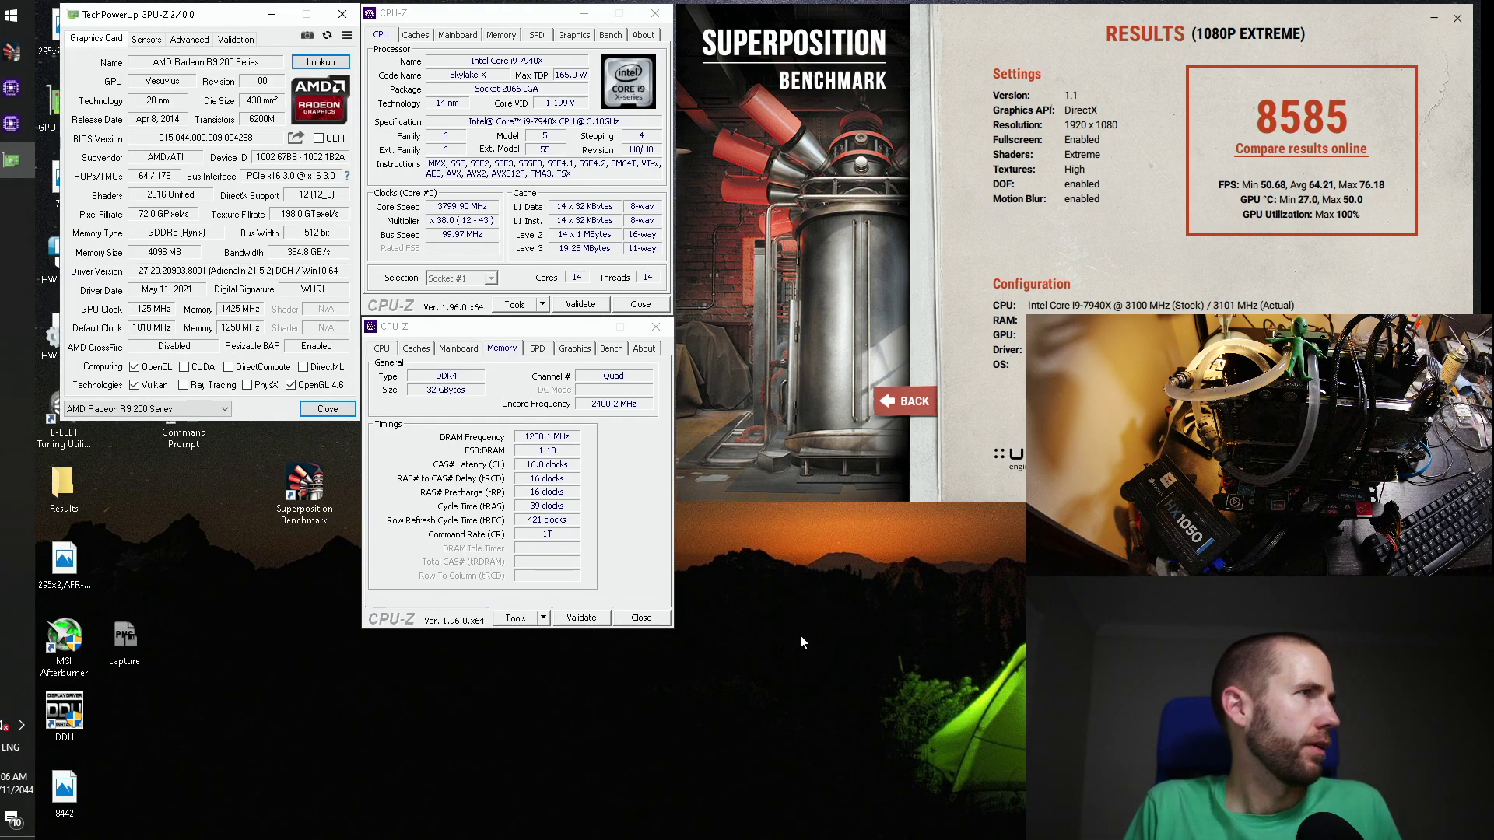
click(192, 409)
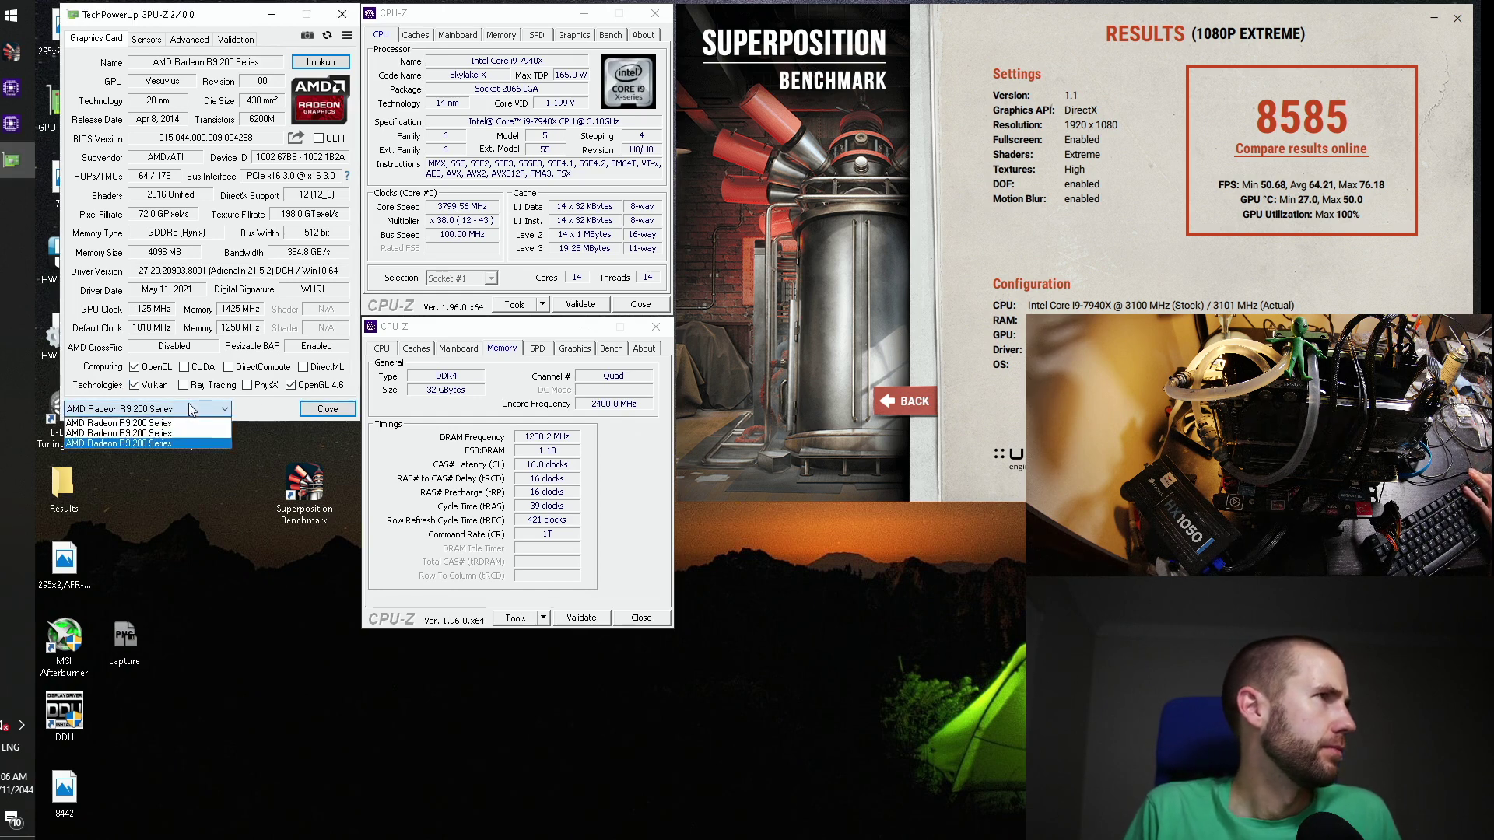
click(181, 422)
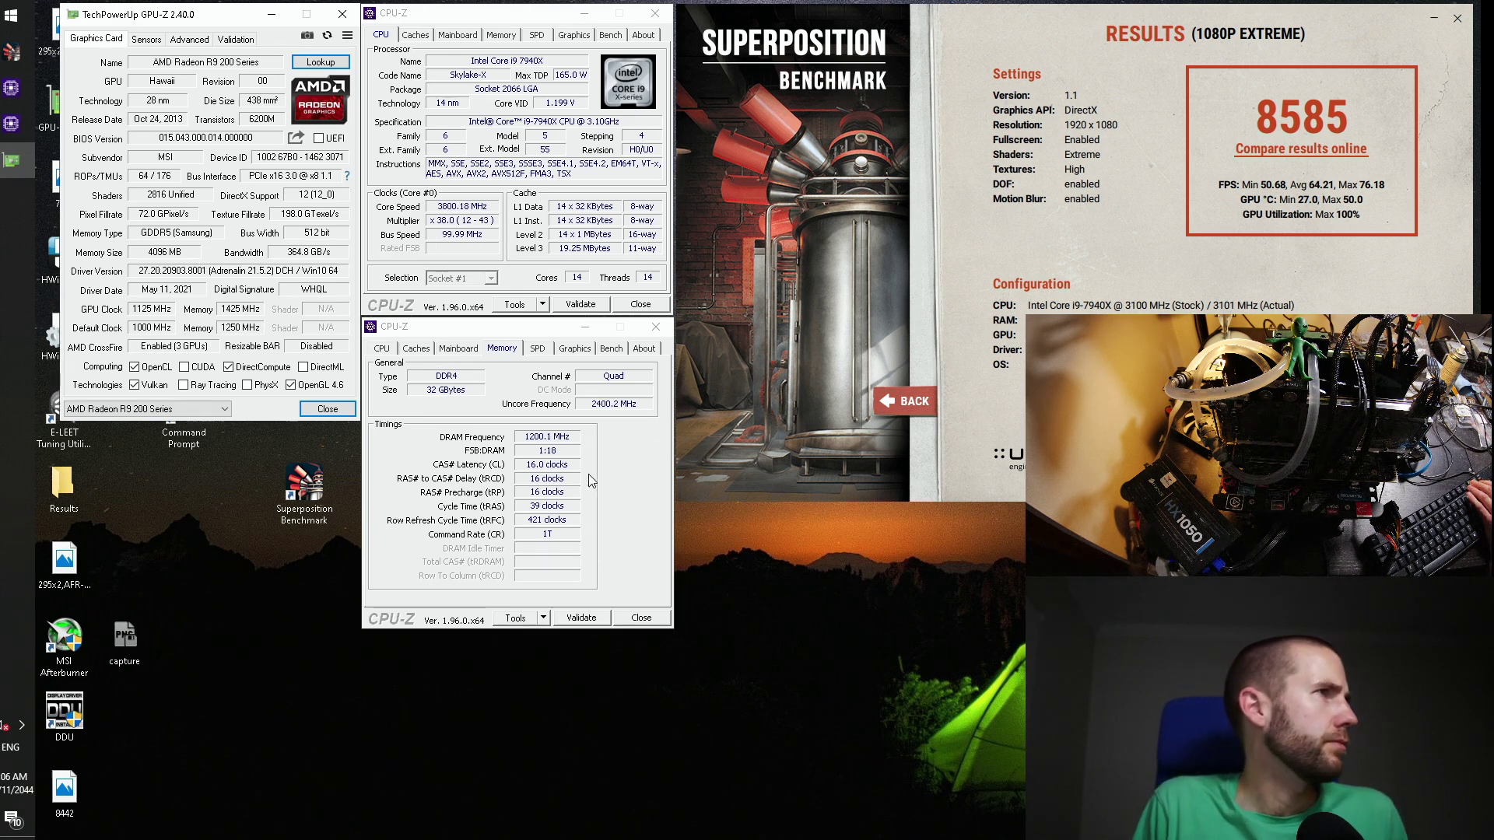
Step: Open Paint and paste the captured screenshot of the benchmark result with GPU-Z and CPU-Z
click(3, 28)
text(paint)
key(Return)
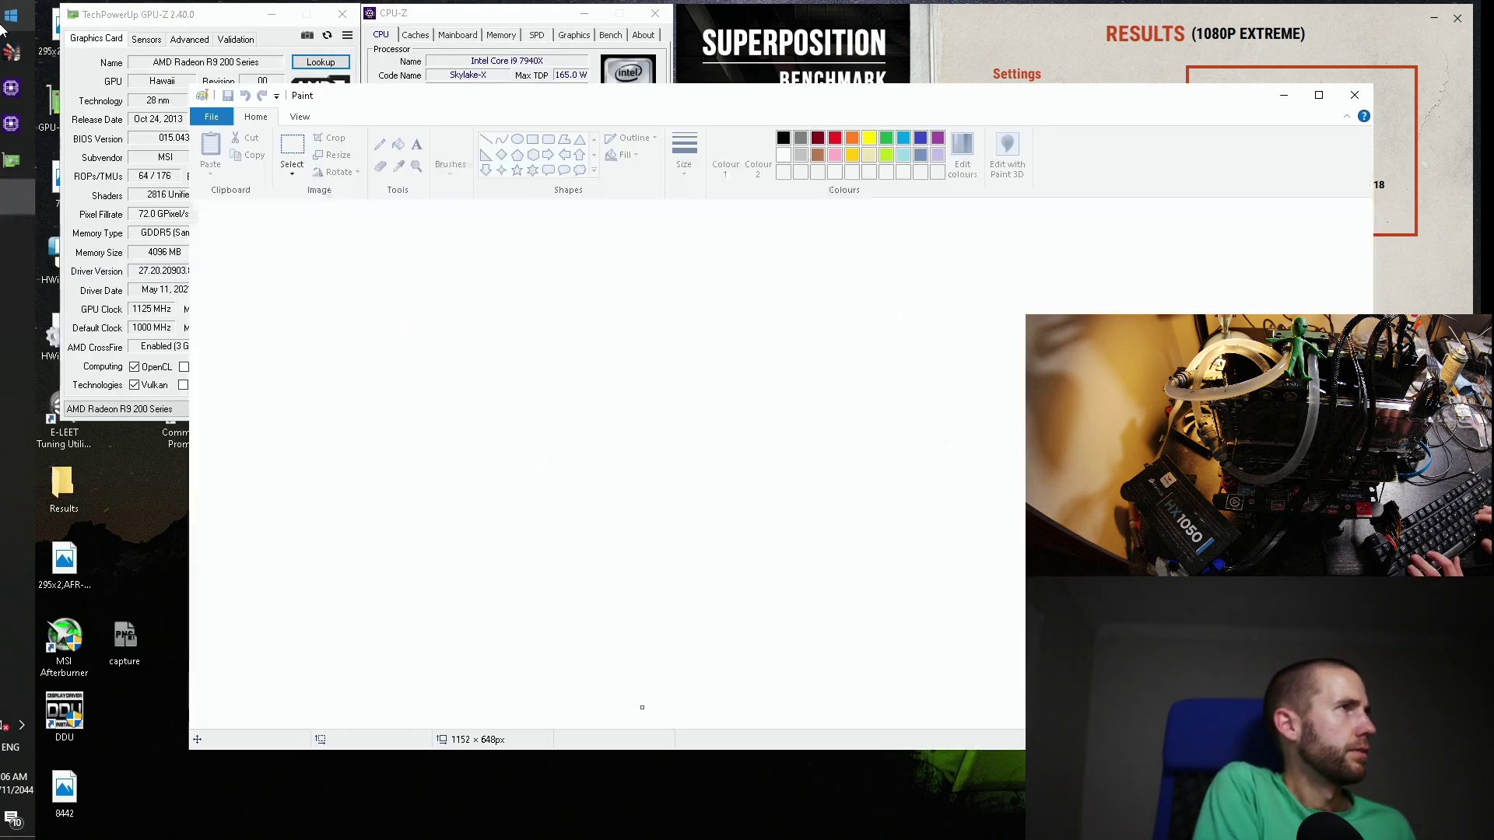
key(ctrl+v)
Step: Save the screenshot as a PNG named 8585 in the Downloads folder and close Paint
click(211, 115)
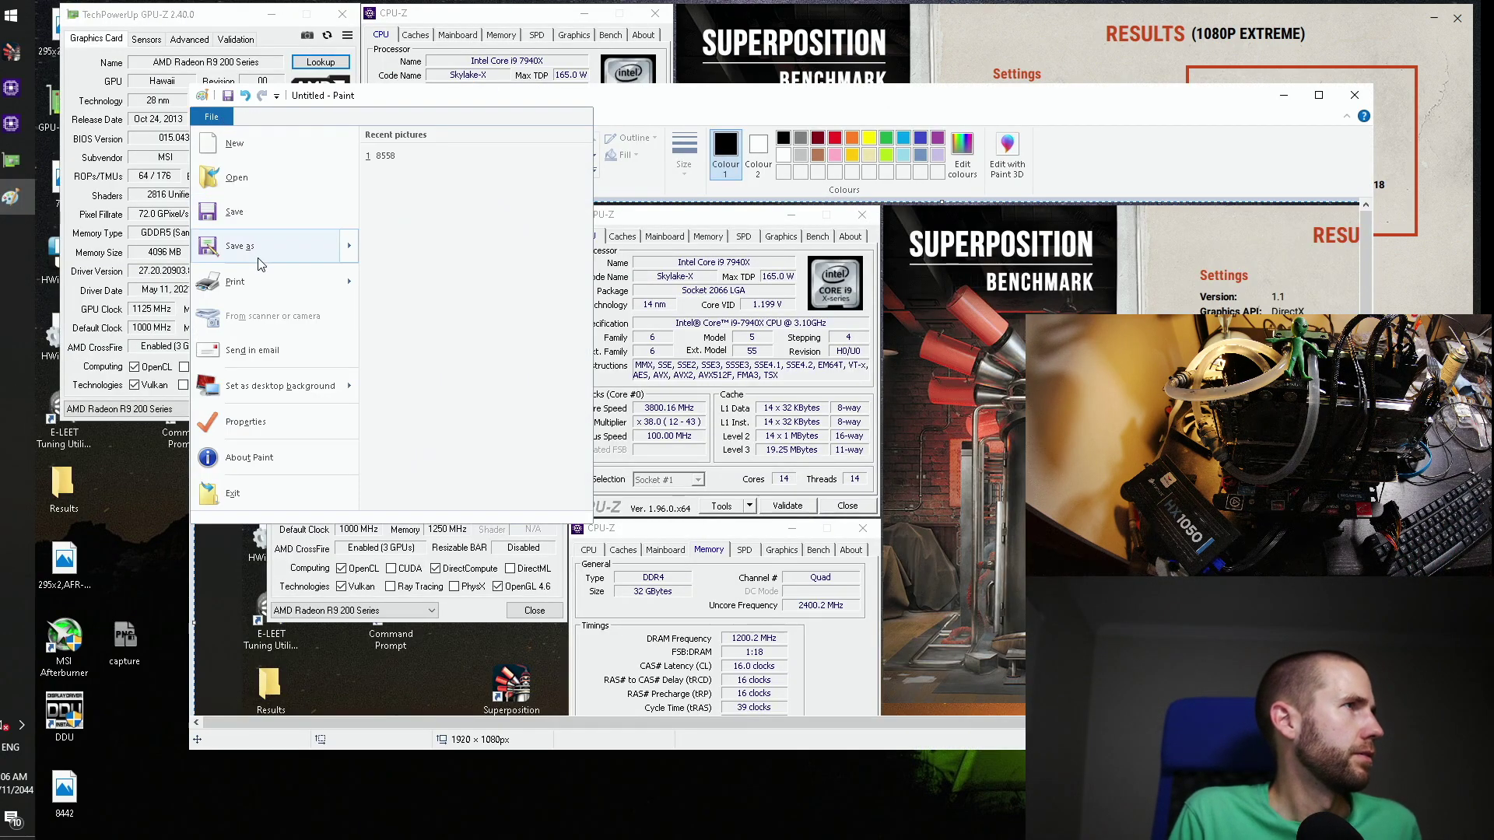
click(233, 241)
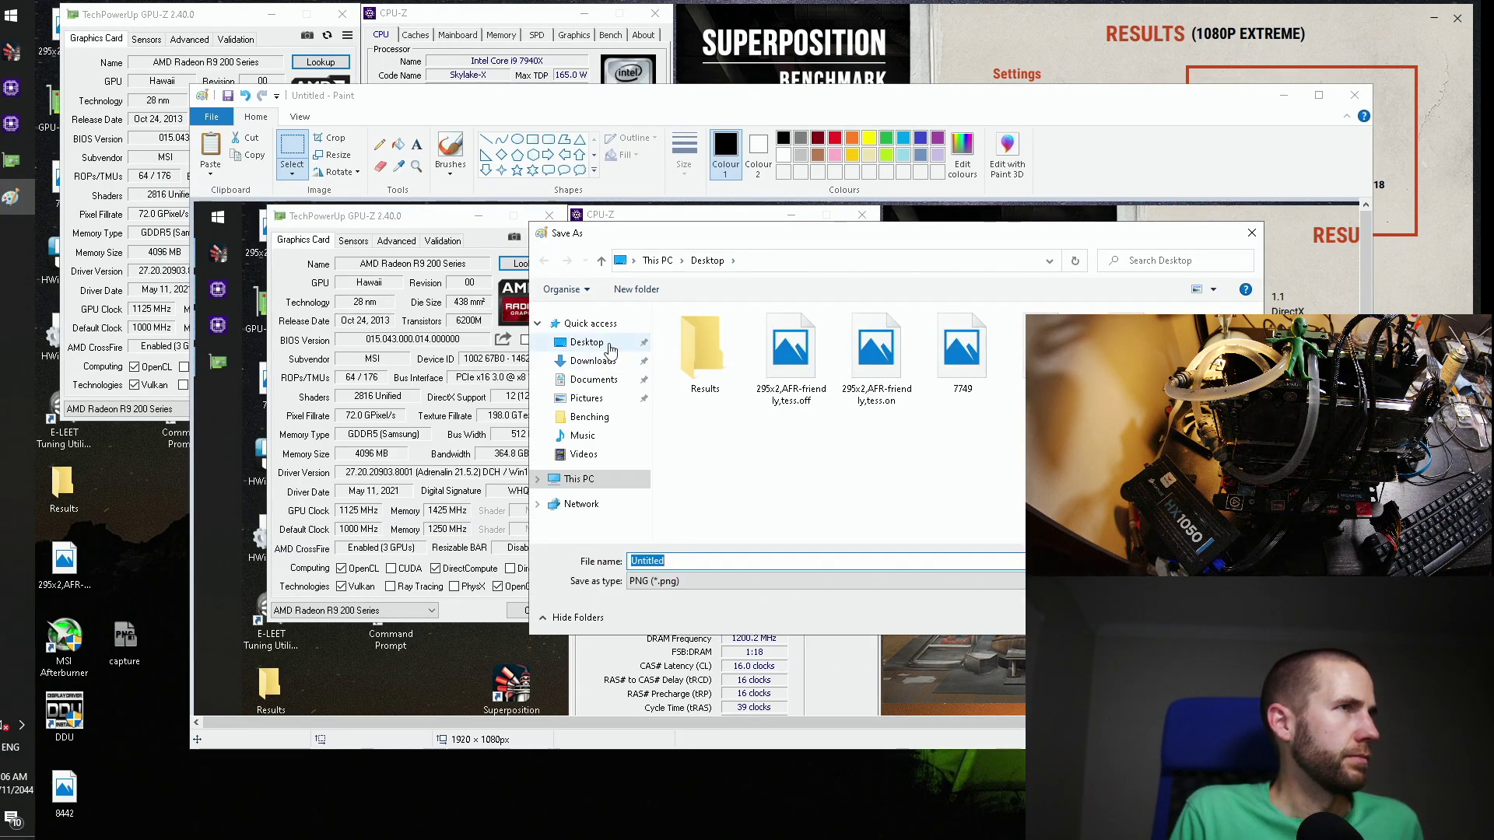
click(725, 582)
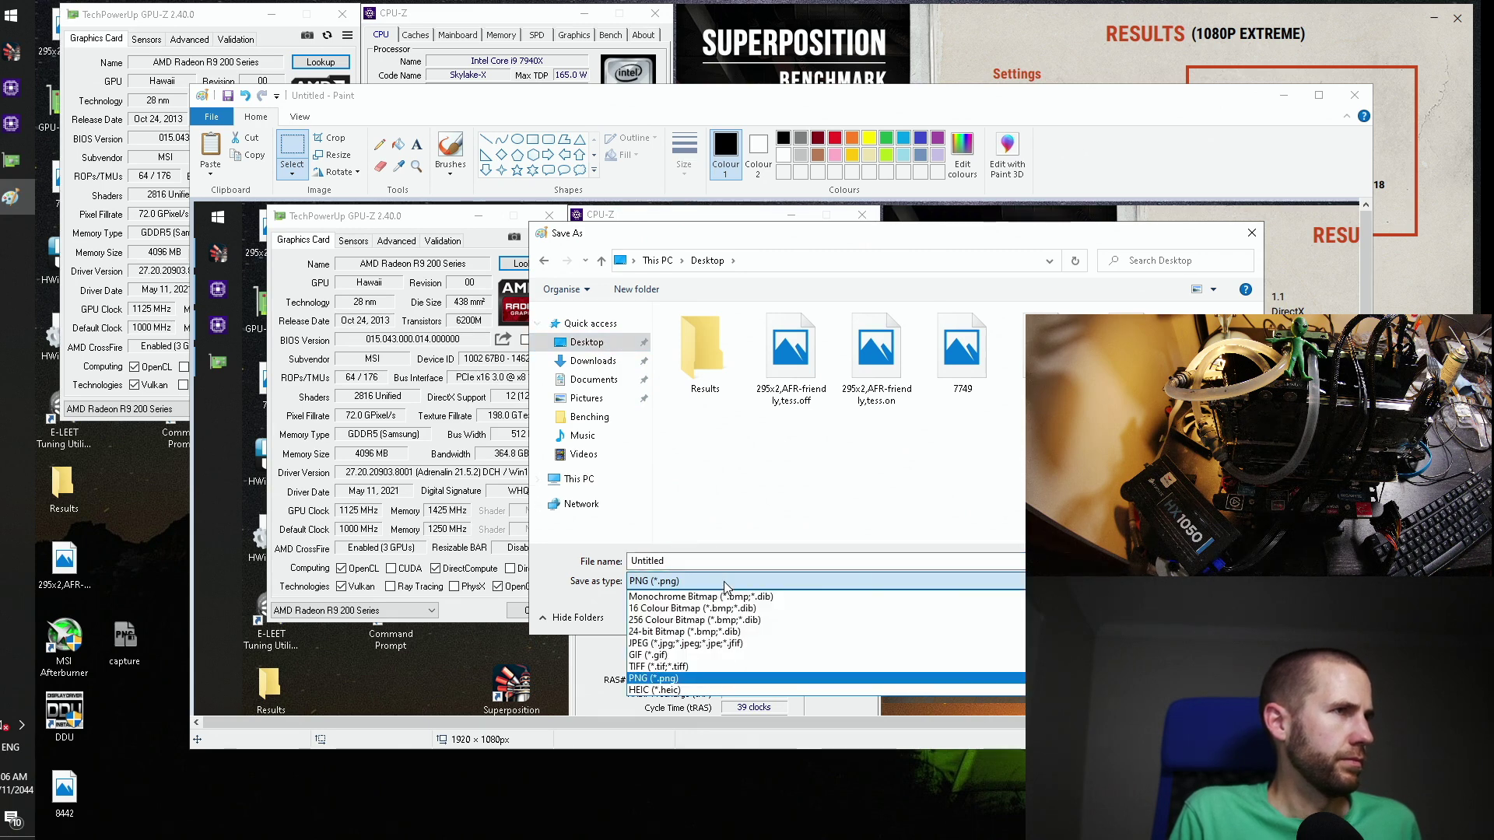
click(717, 679)
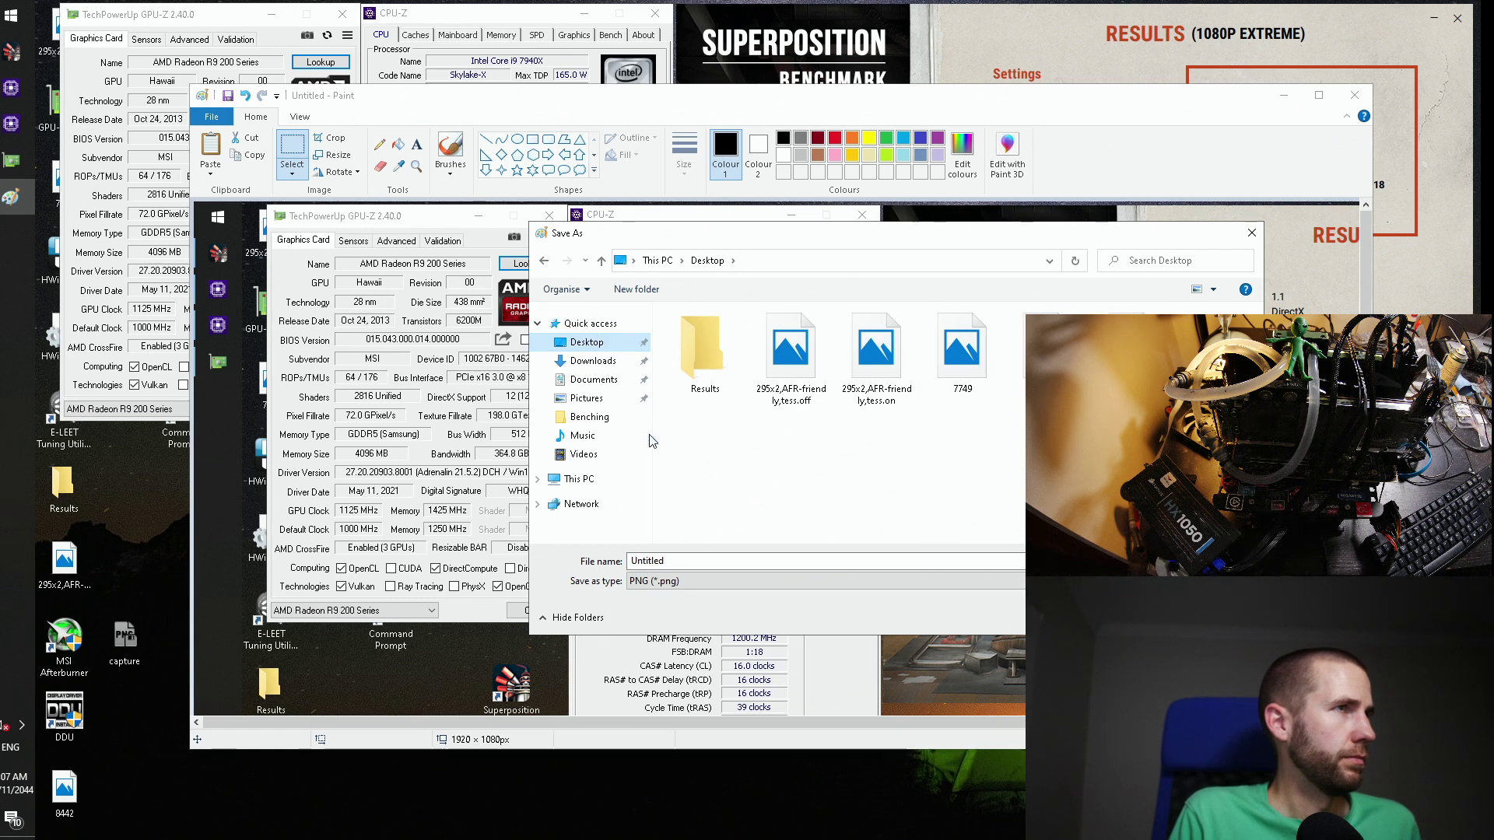
click(604, 362)
double_click(693, 563)
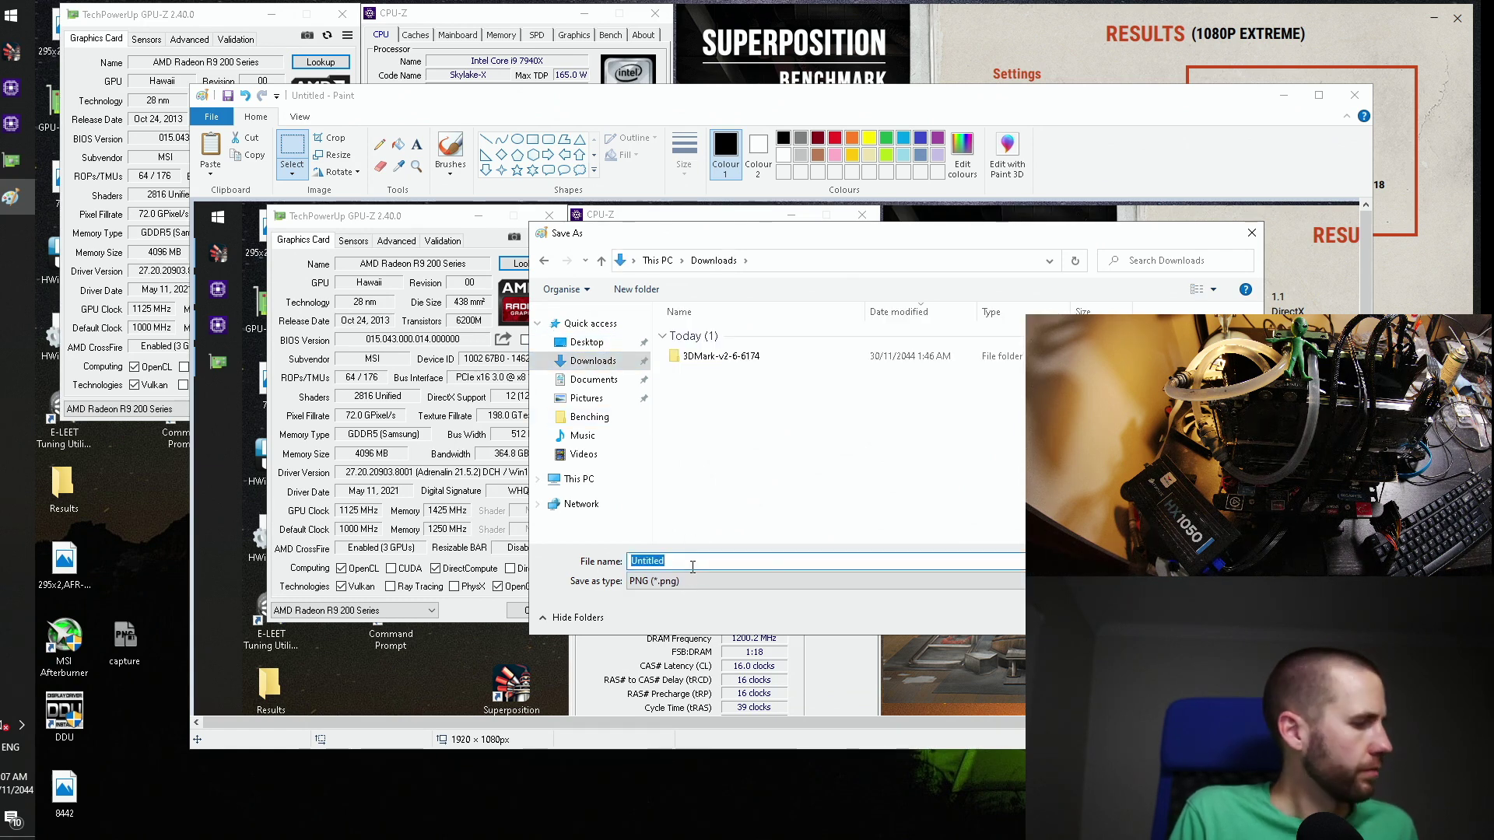
text(8585)
key(Return)
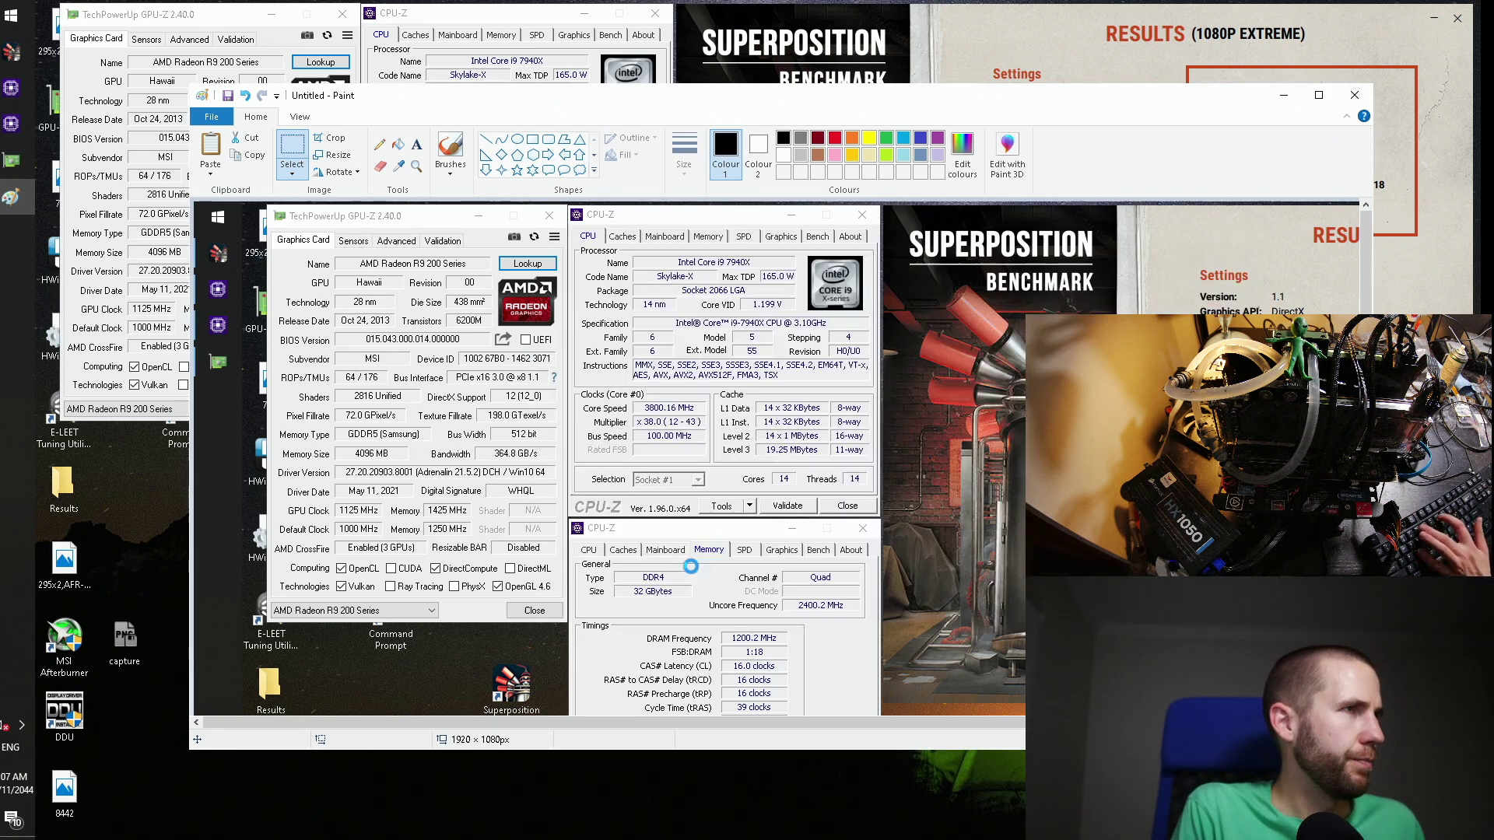
click(1355, 94)
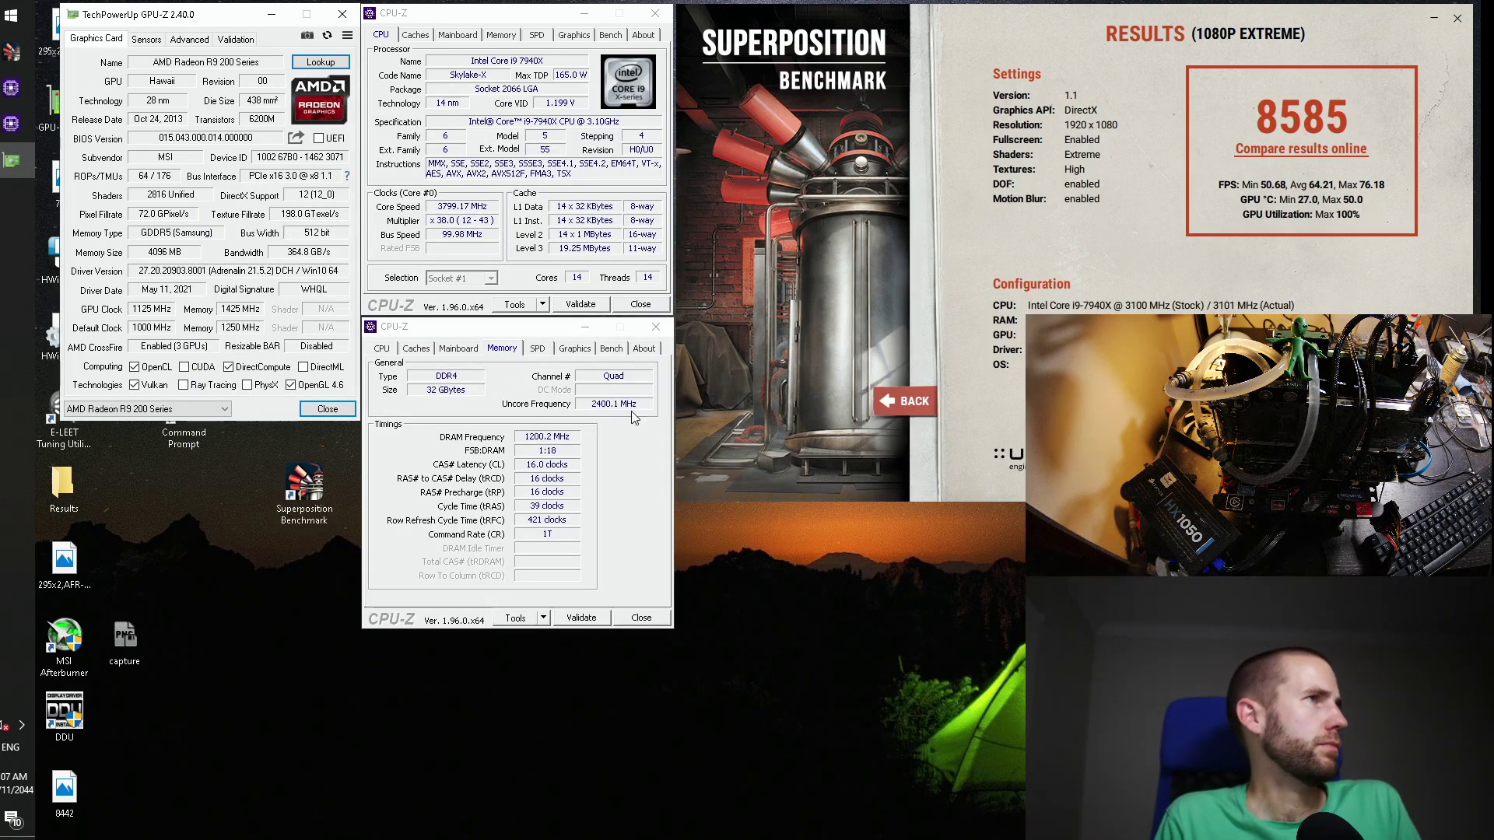
Step: Close the CPU-Z memory window, open MSI Afterburner, set the power limit to +50 and save the settings as Profile 1
click(655, 327)
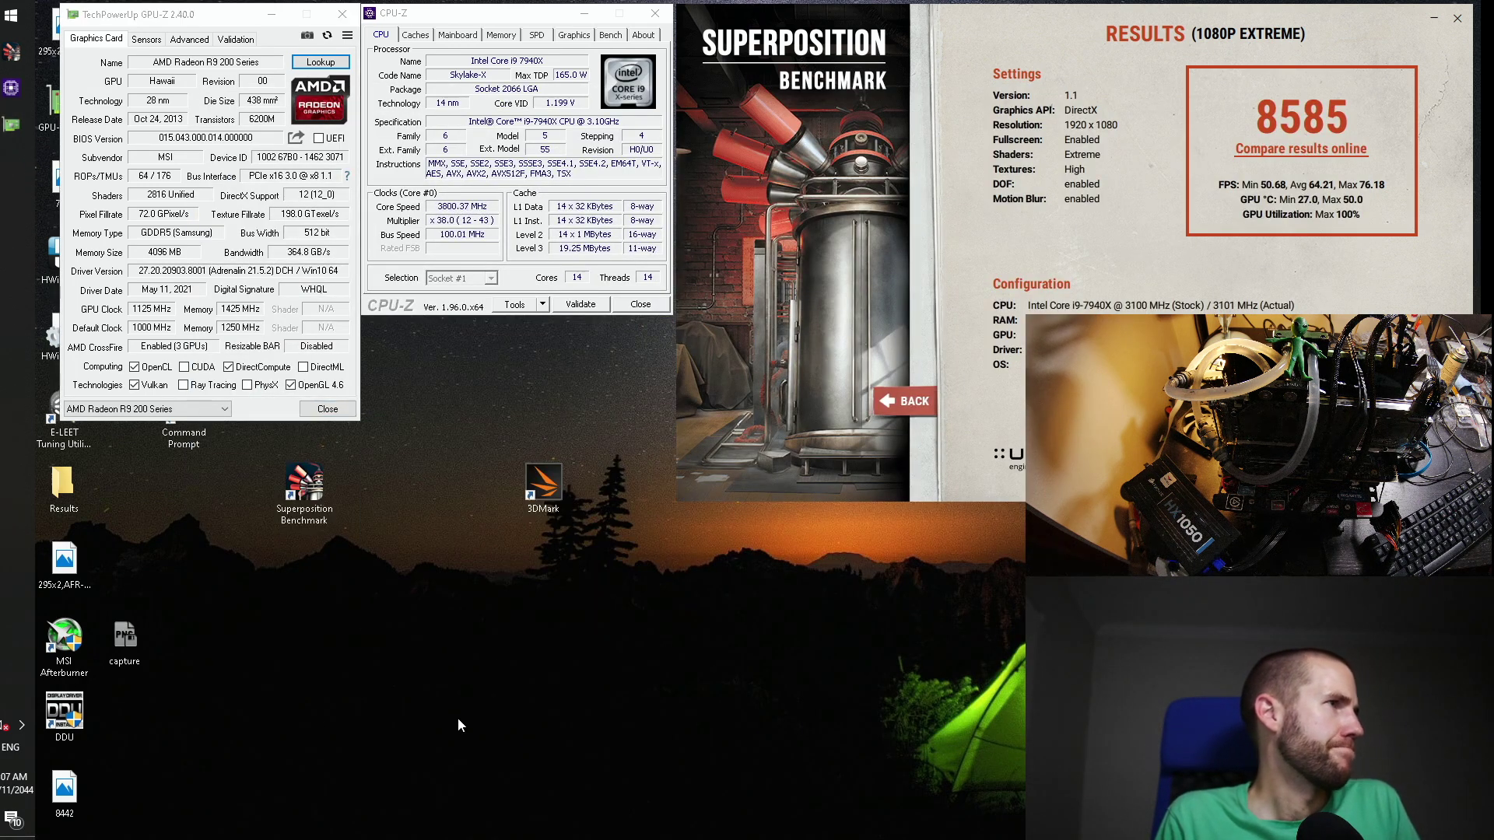
double_click(65, 645)
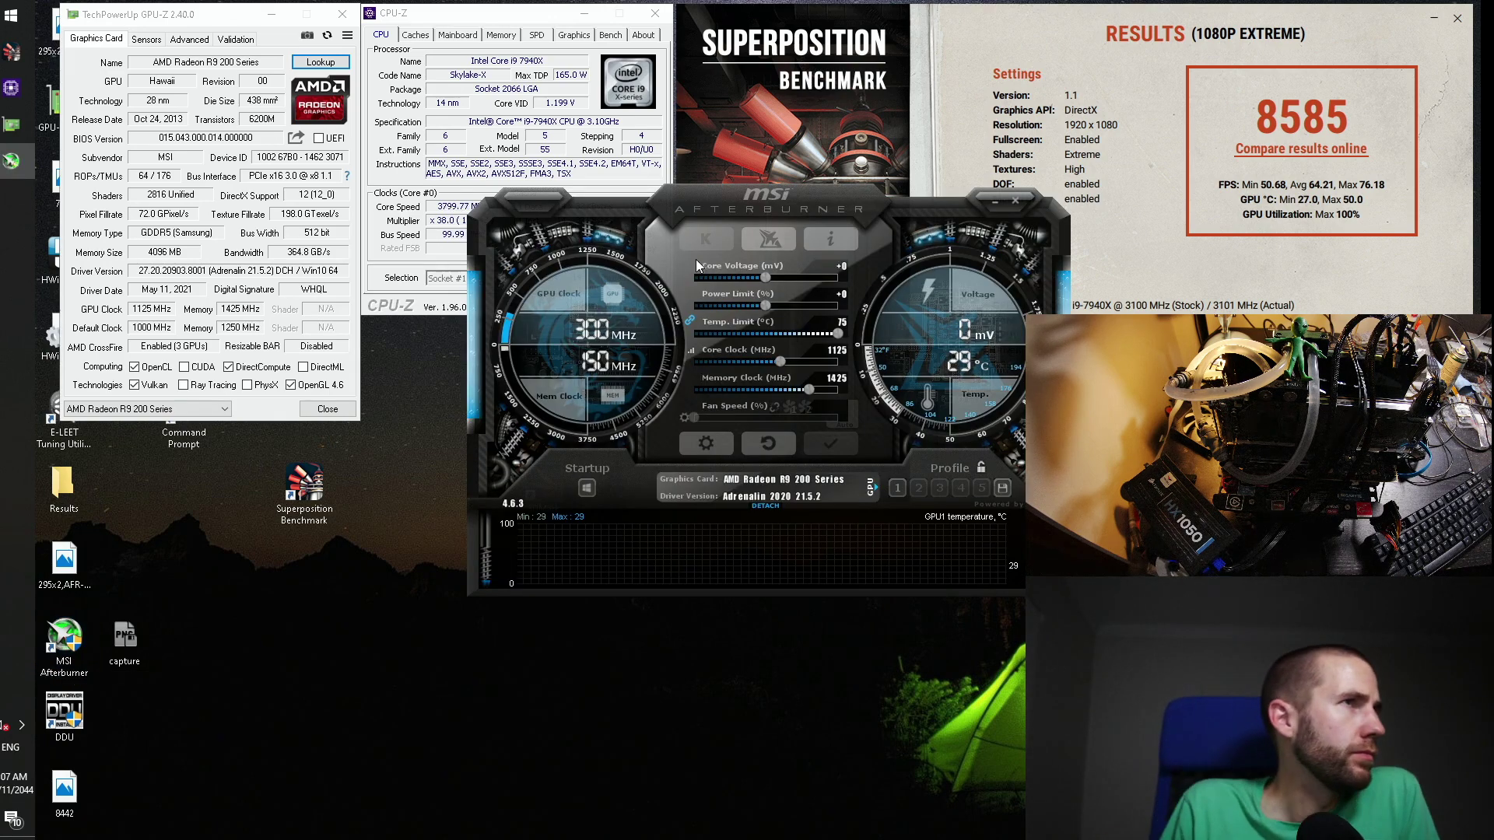
drag(815, 190, 587, 247)
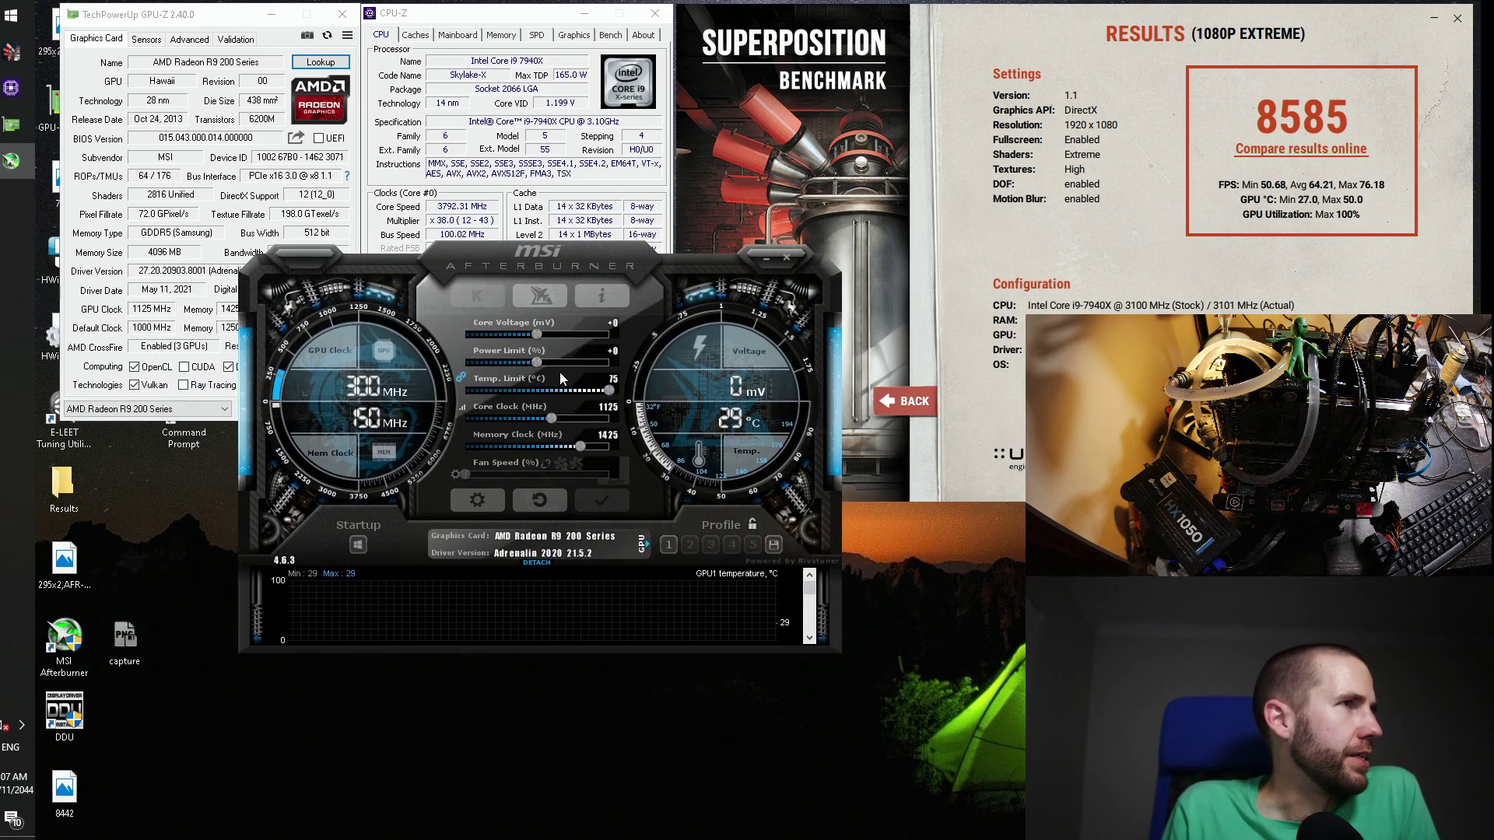
drag(539, 361, 609, 362)
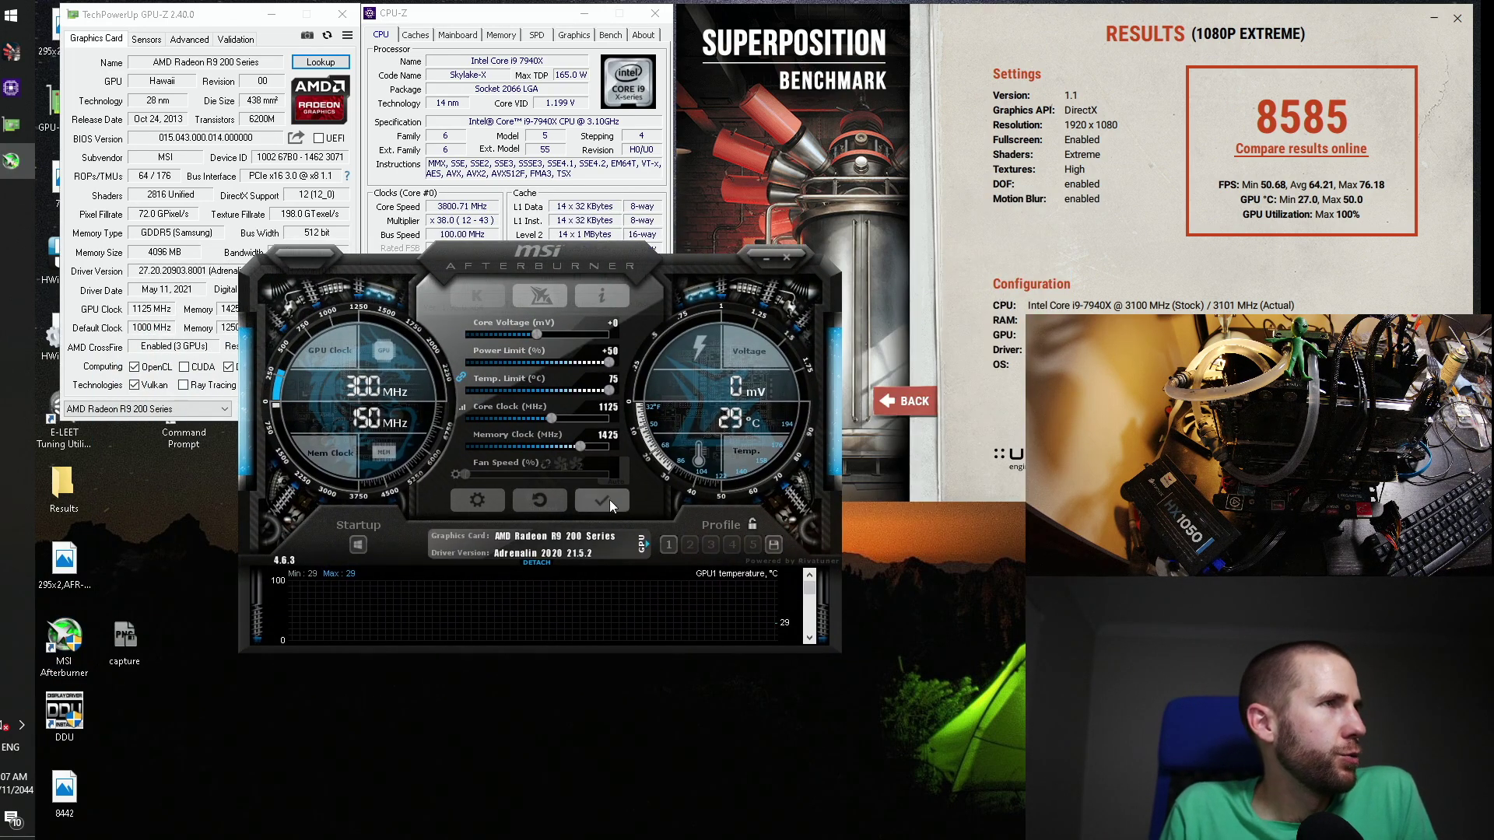
click(644, 543)
click(698, 533)
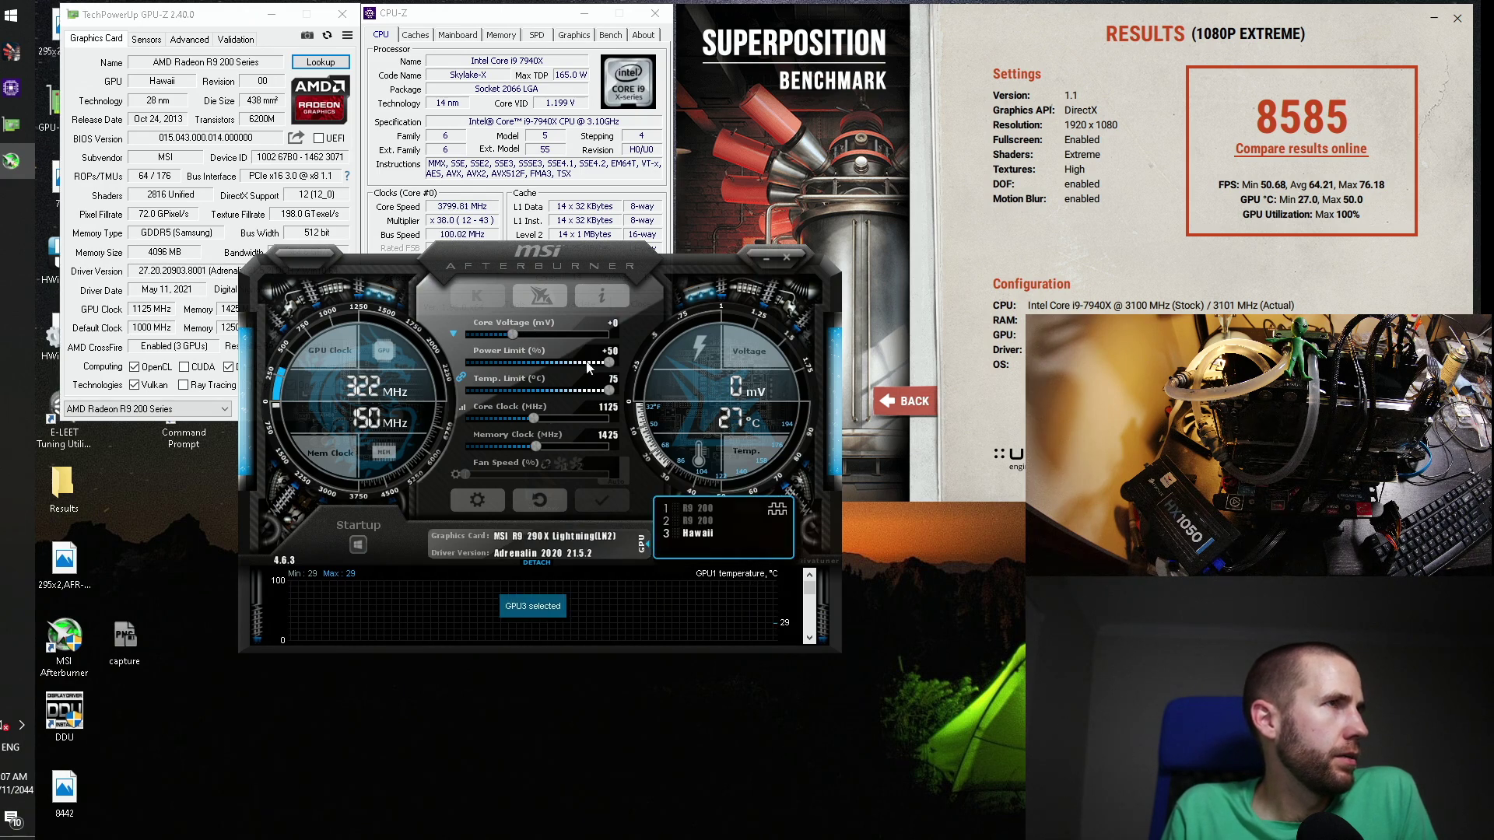
click(698, 508)
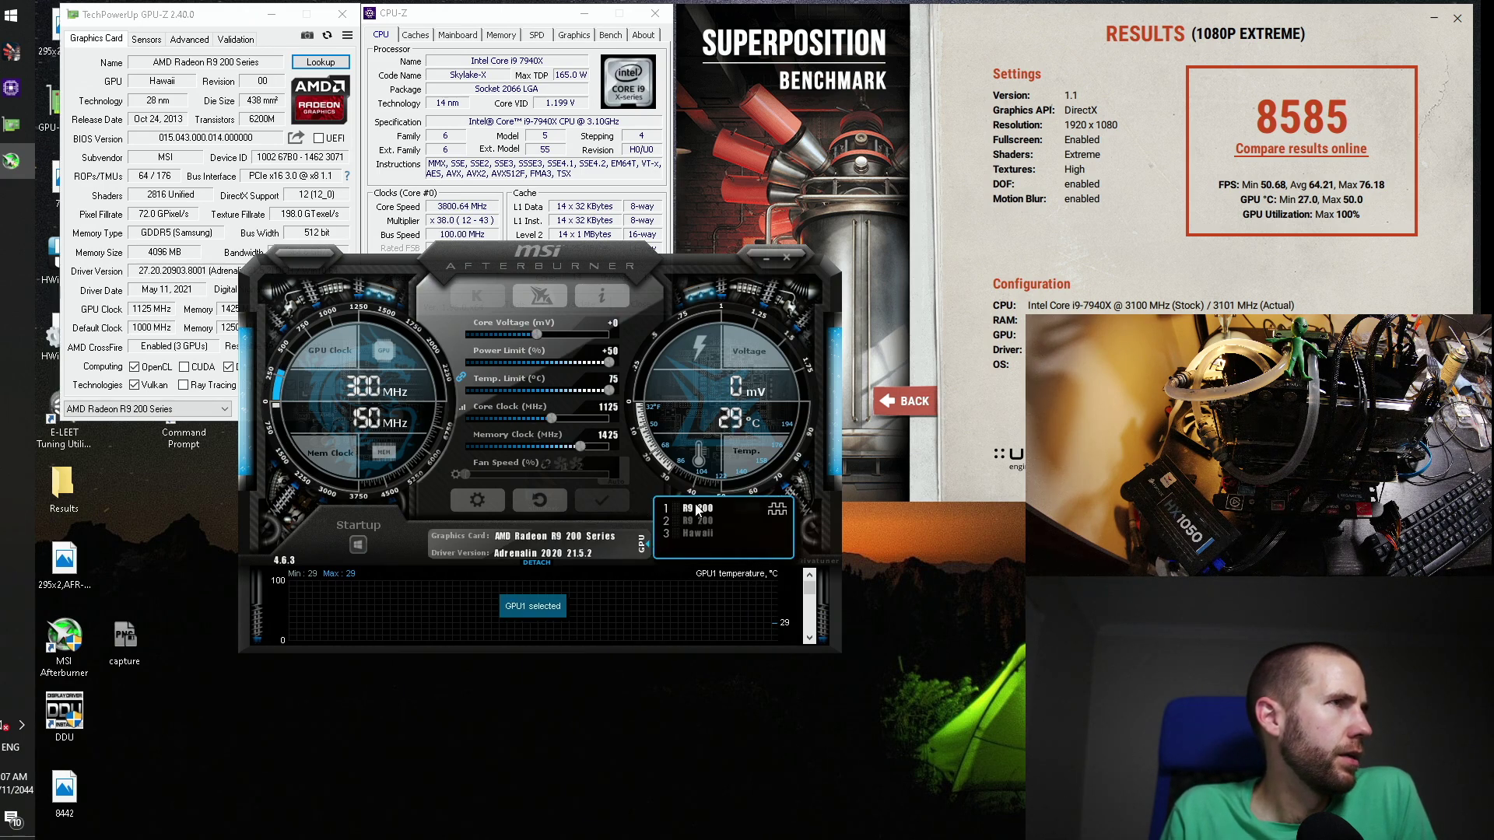
click(646, 544)
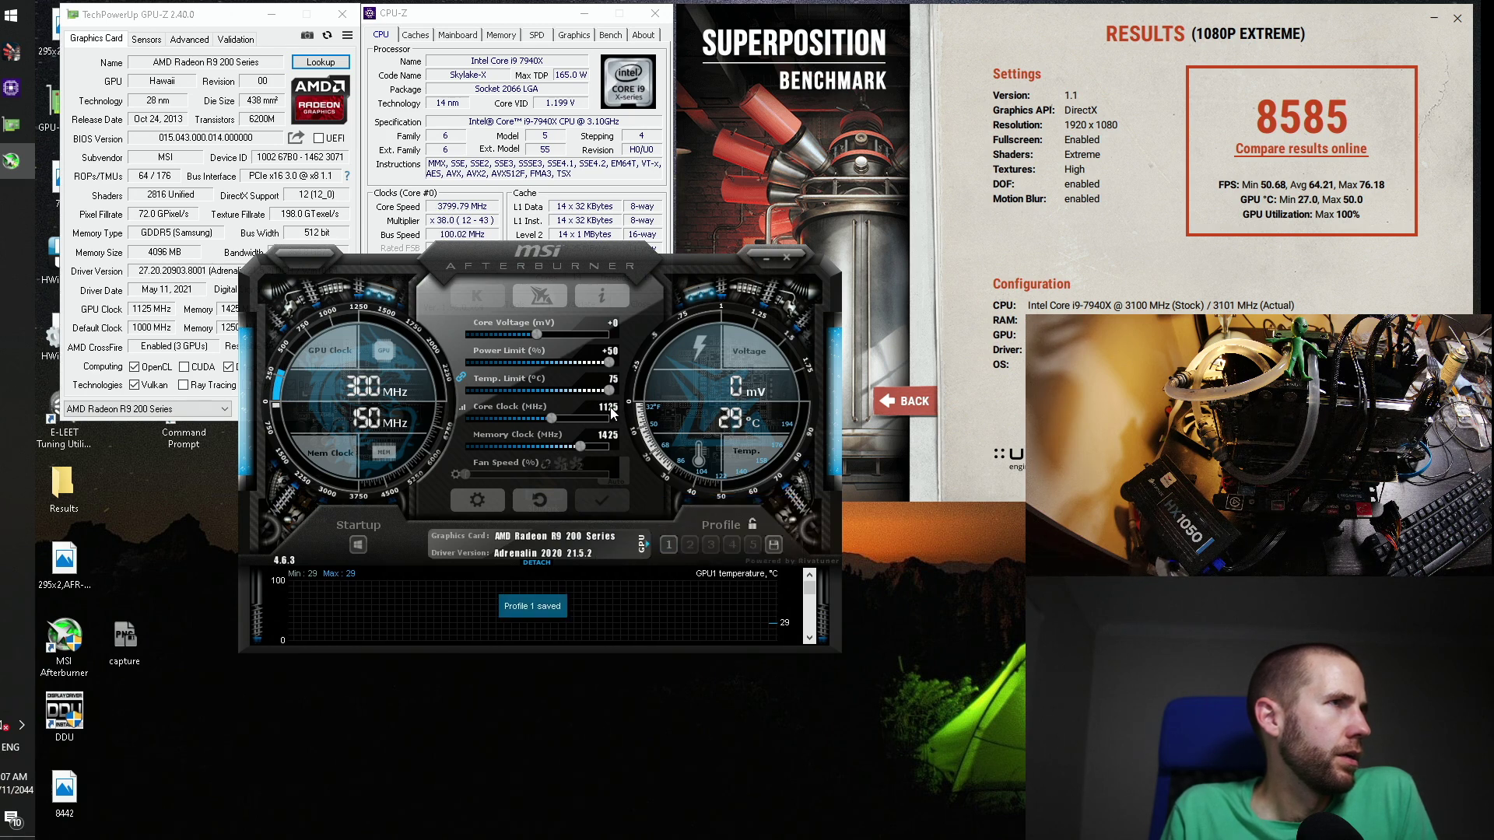
Step: Apply a core clock of 1150 MHz to GPU1, check GPU3 and save the settings to Profile 1
click(641, 544)
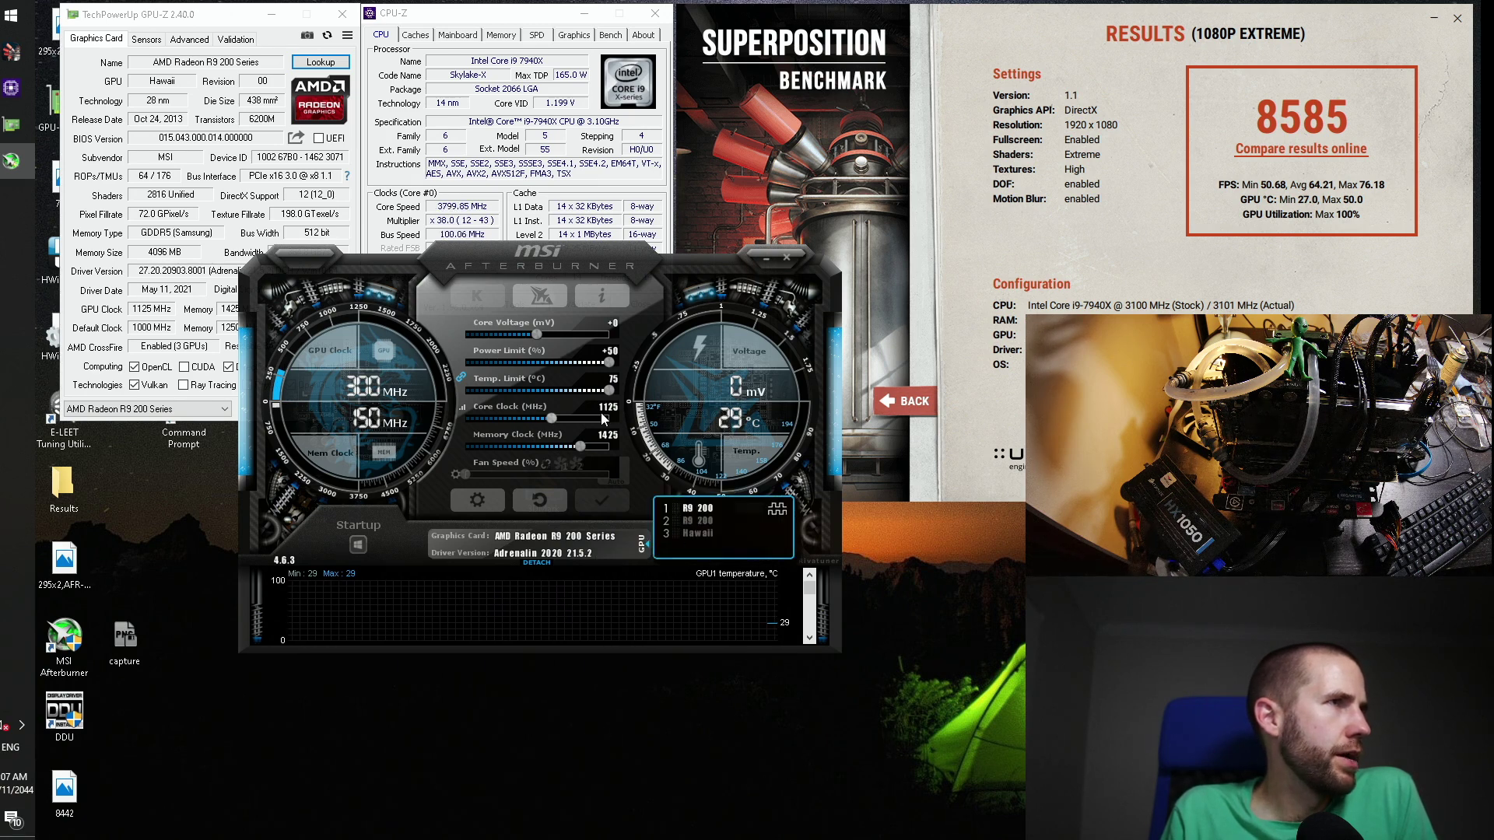
text(1150)
key(Return)
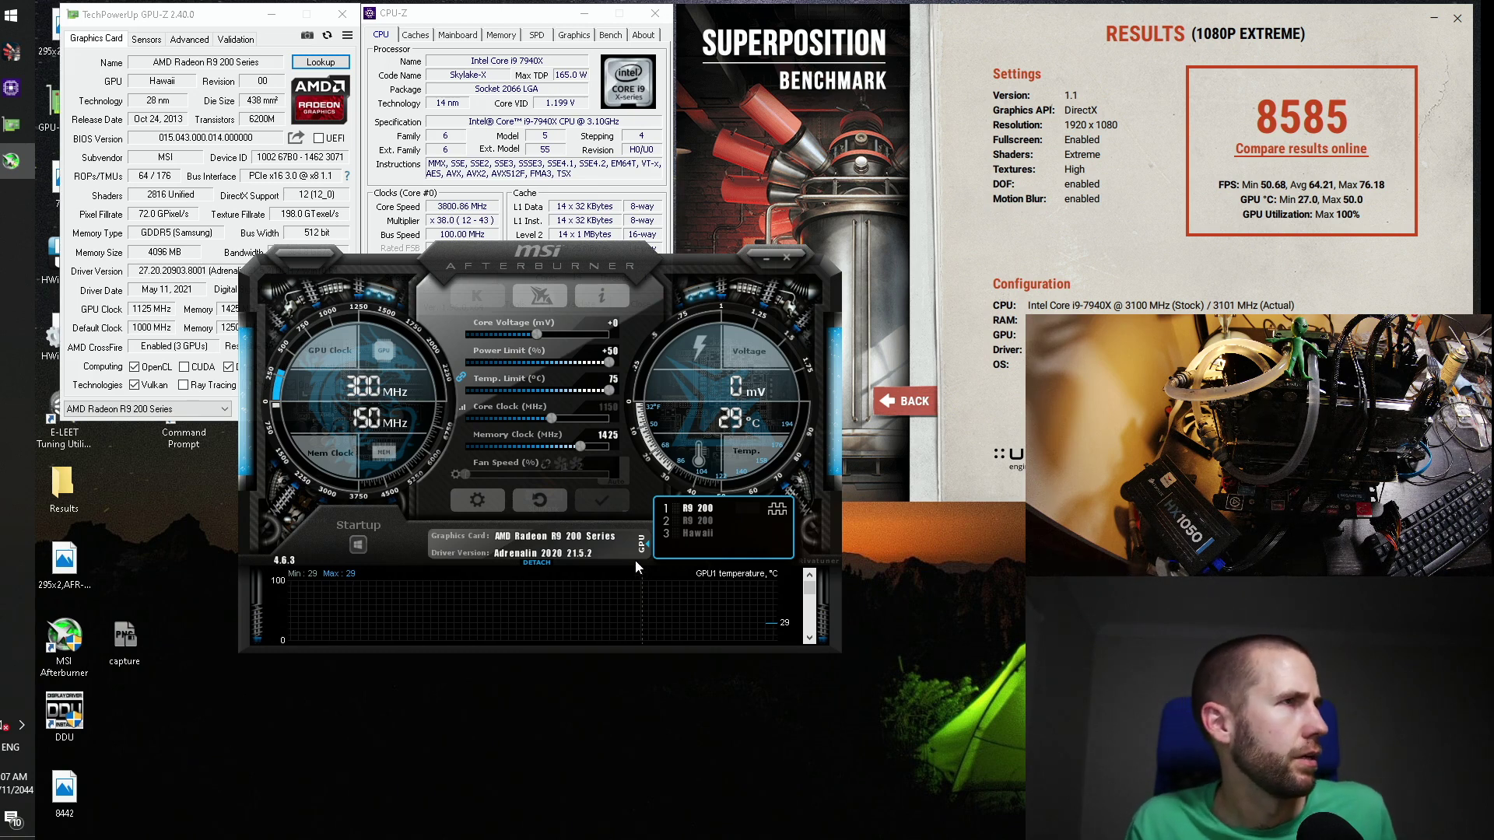
click(622, 495)
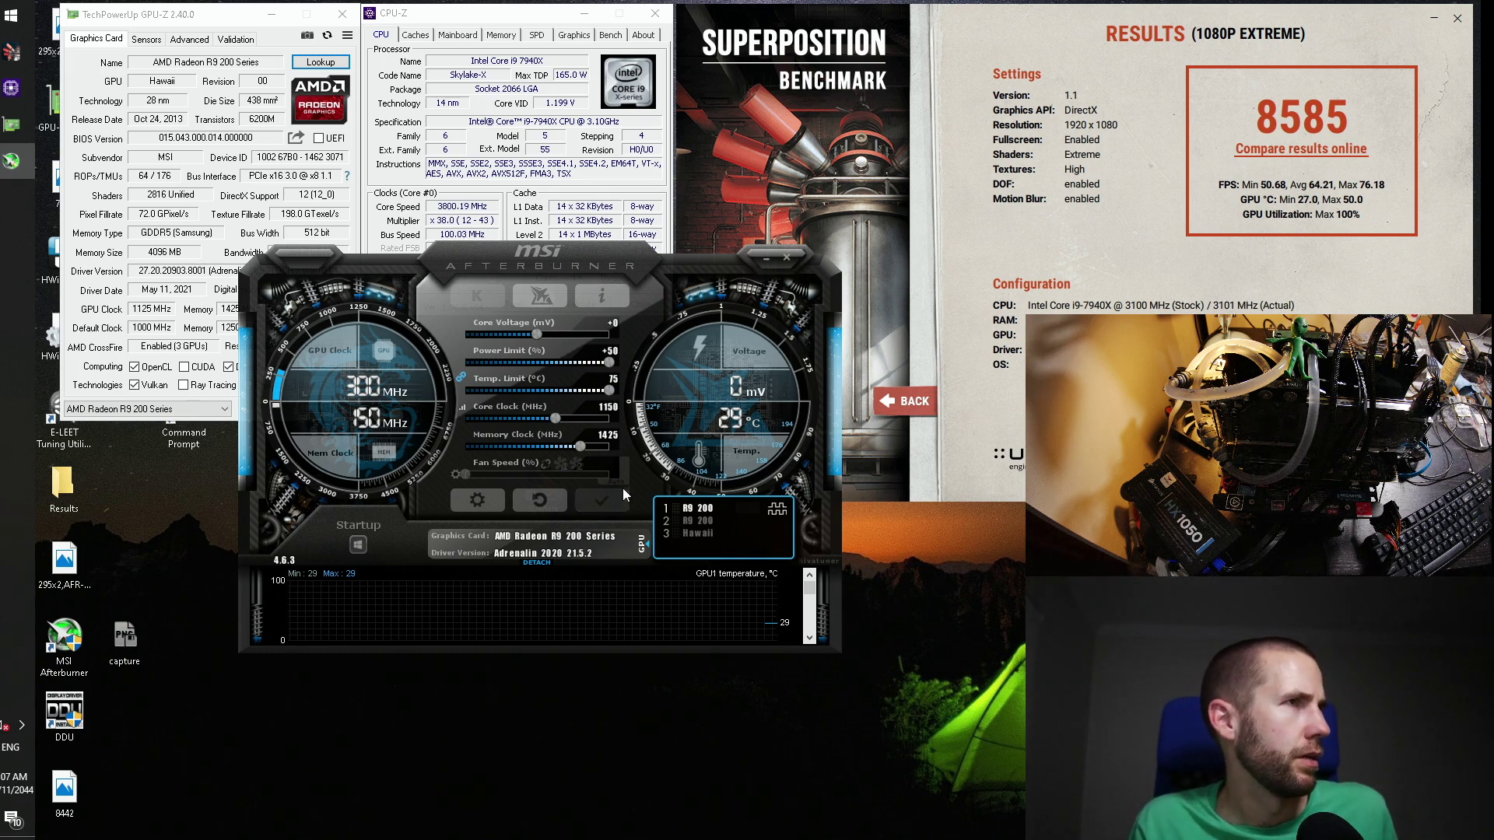
click(682, 535)
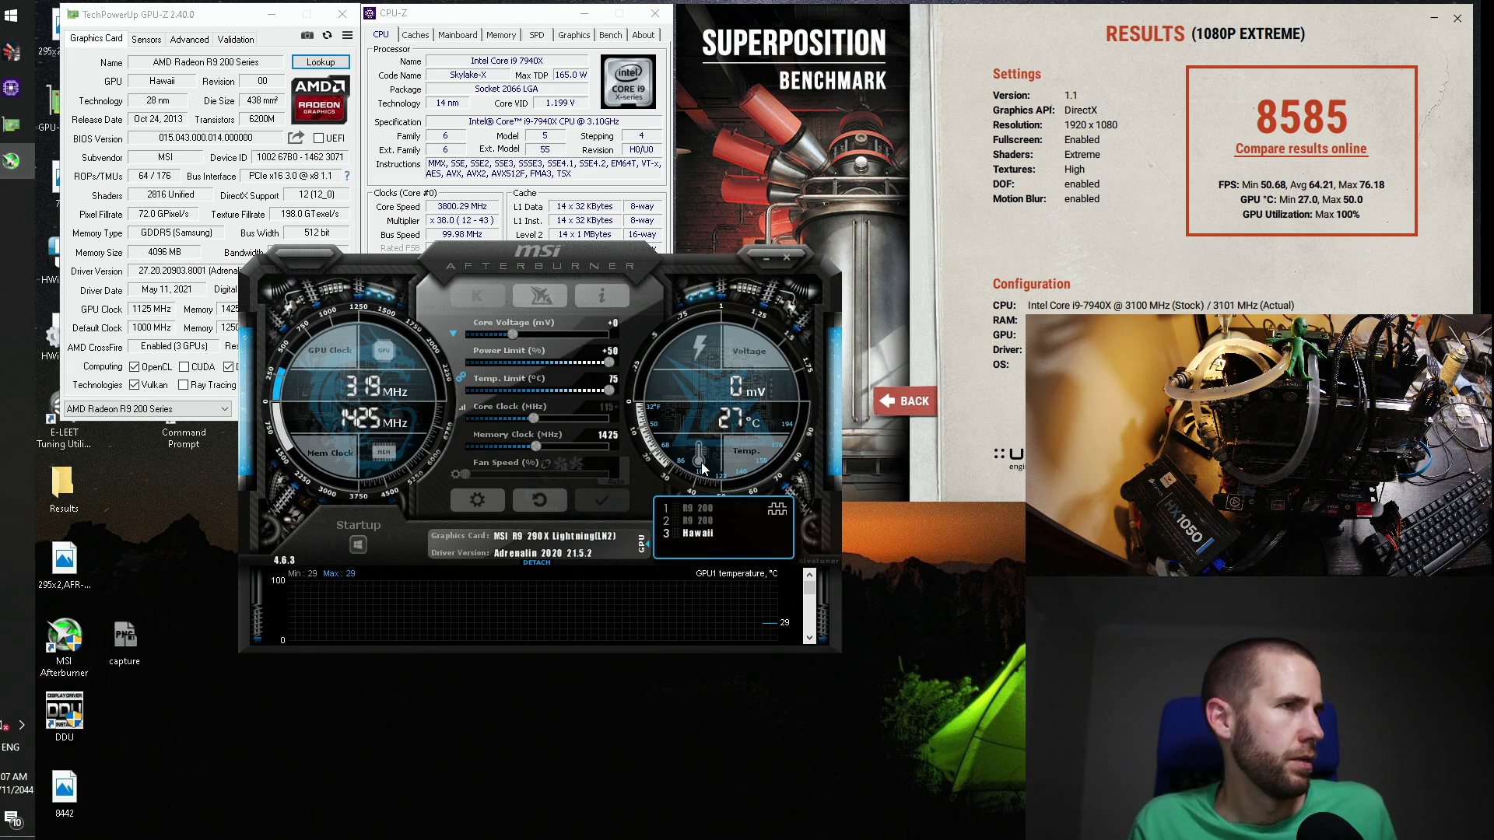
click(647, 549)
click(773, 544)
click(667, 544)
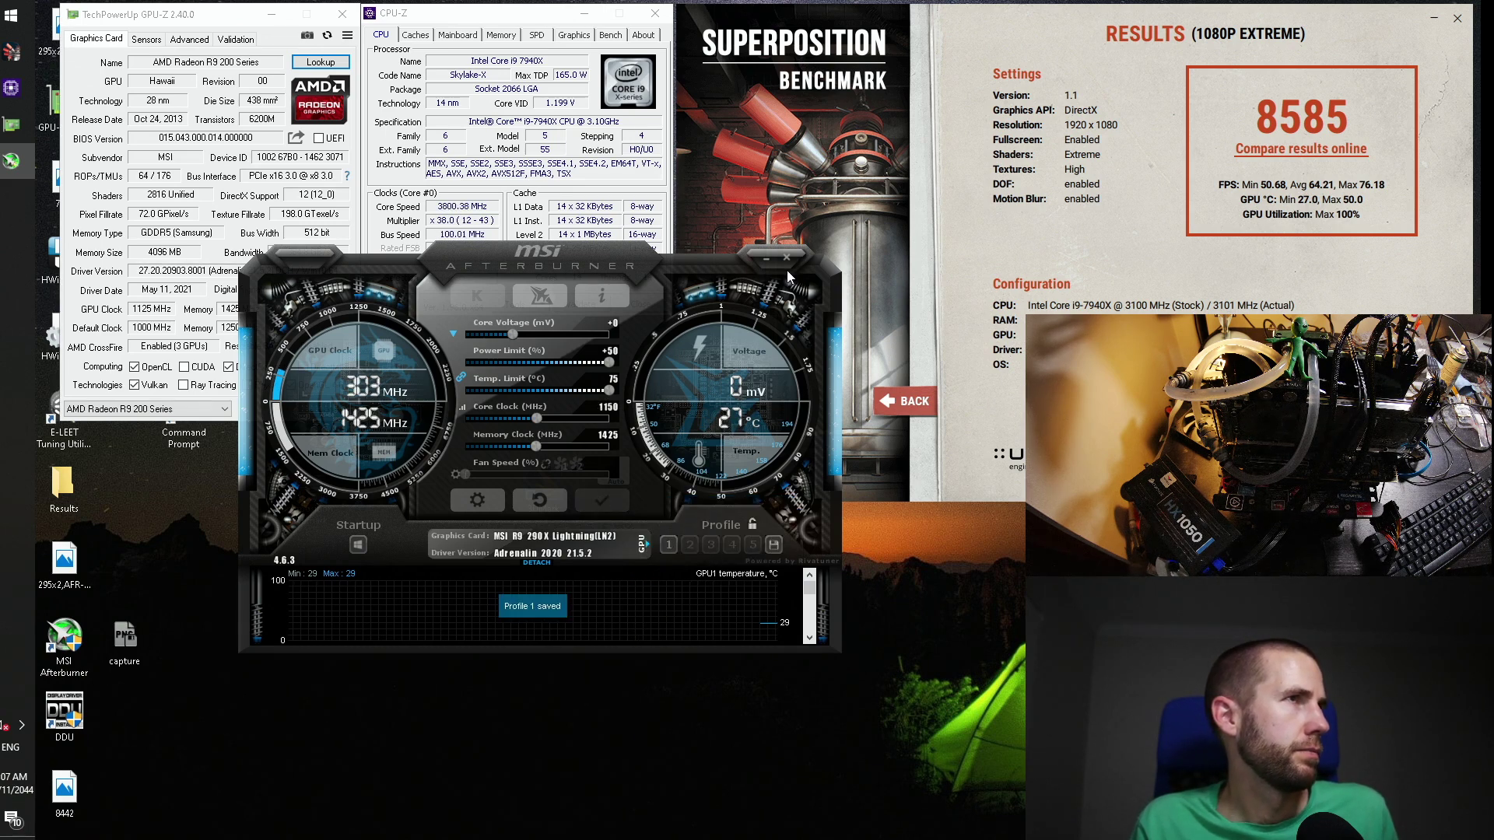
Step: Check the core and memory clocks of the graphics cards one by one in GPU-Z
click(11, 125)
click(148, 409)
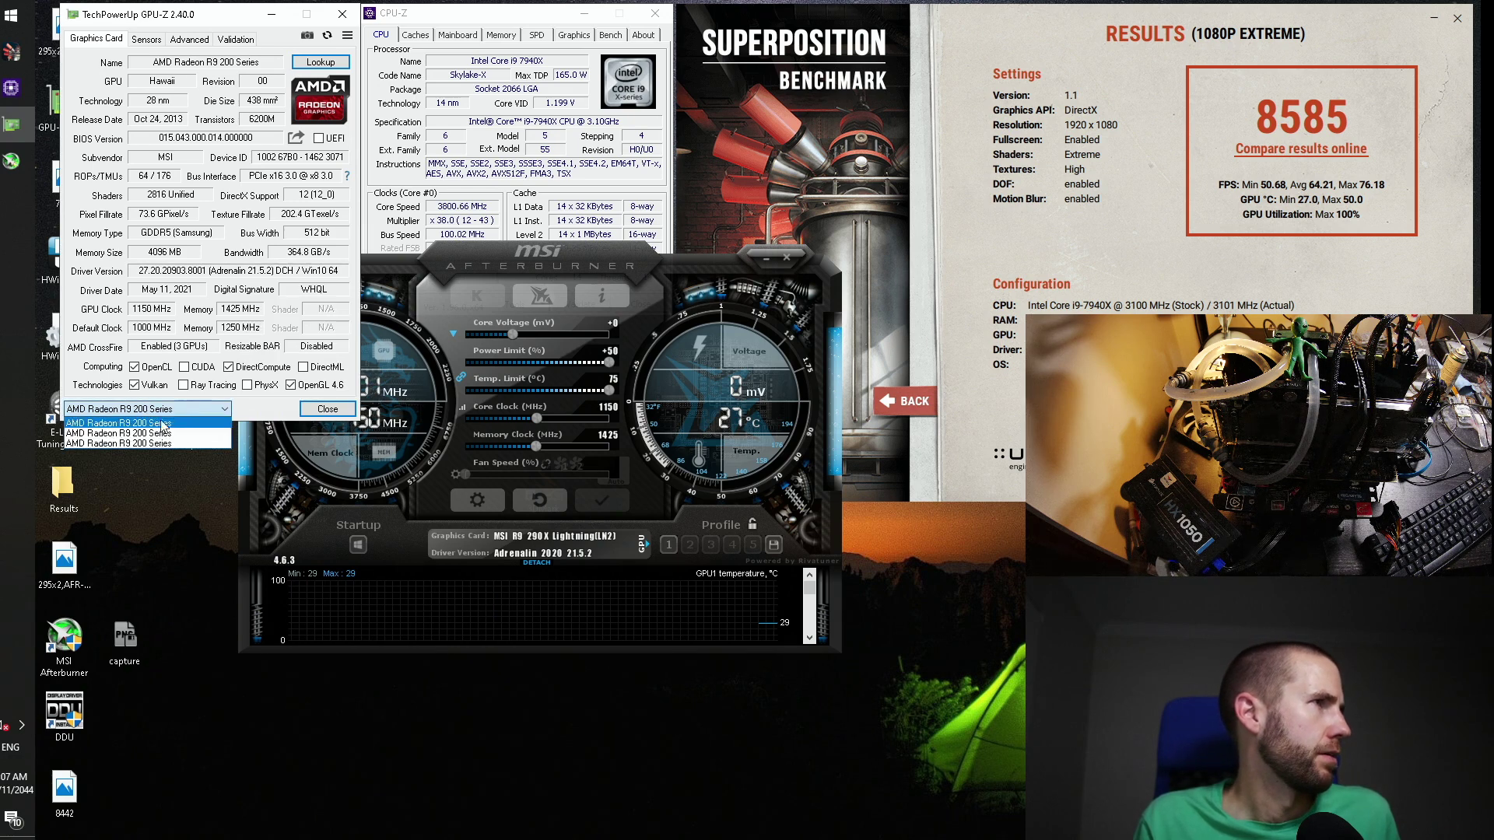
click(162, 425)
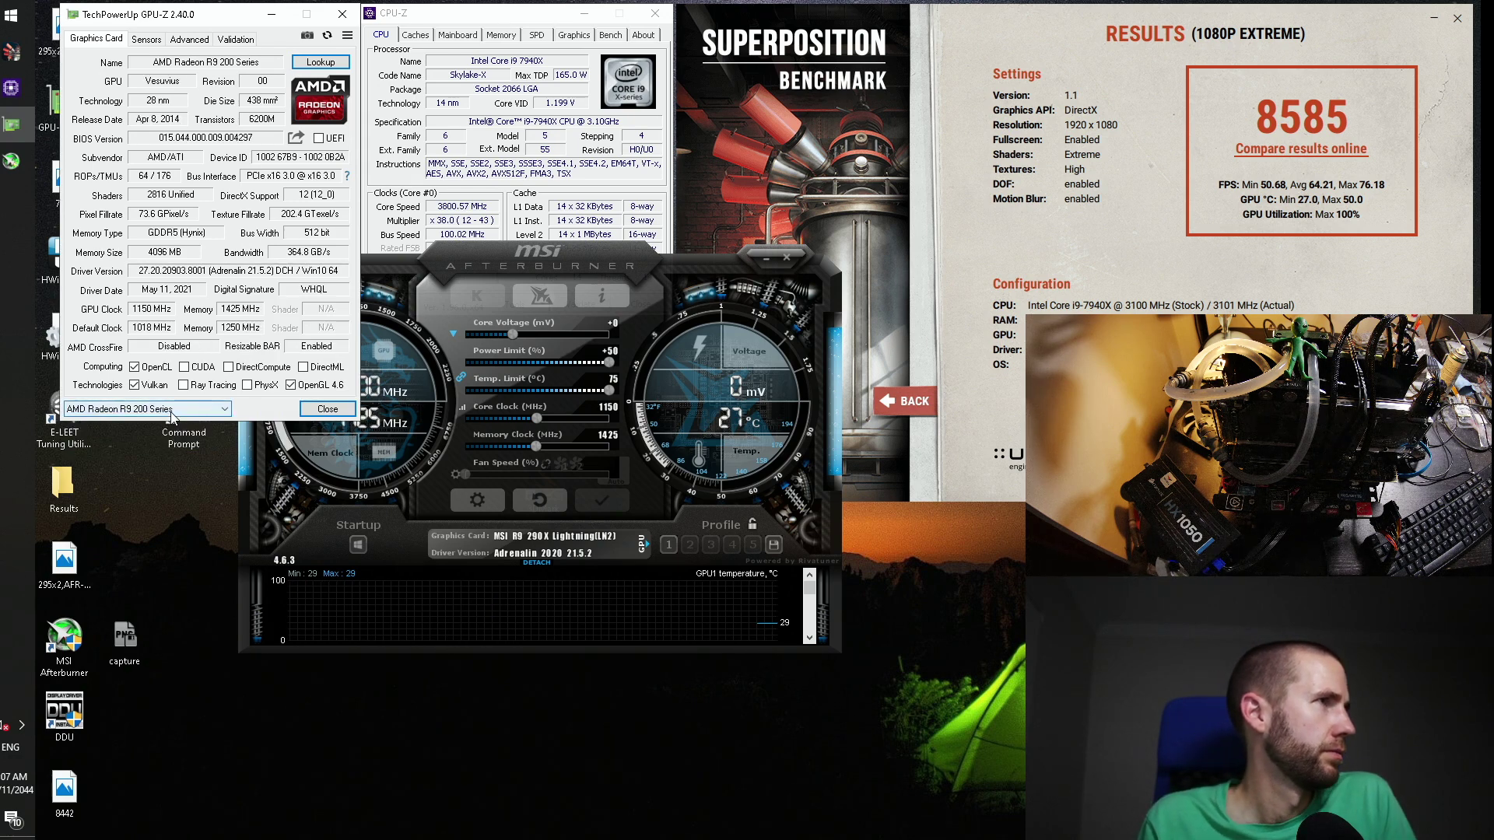
click(172, 410)
click(171, 420)
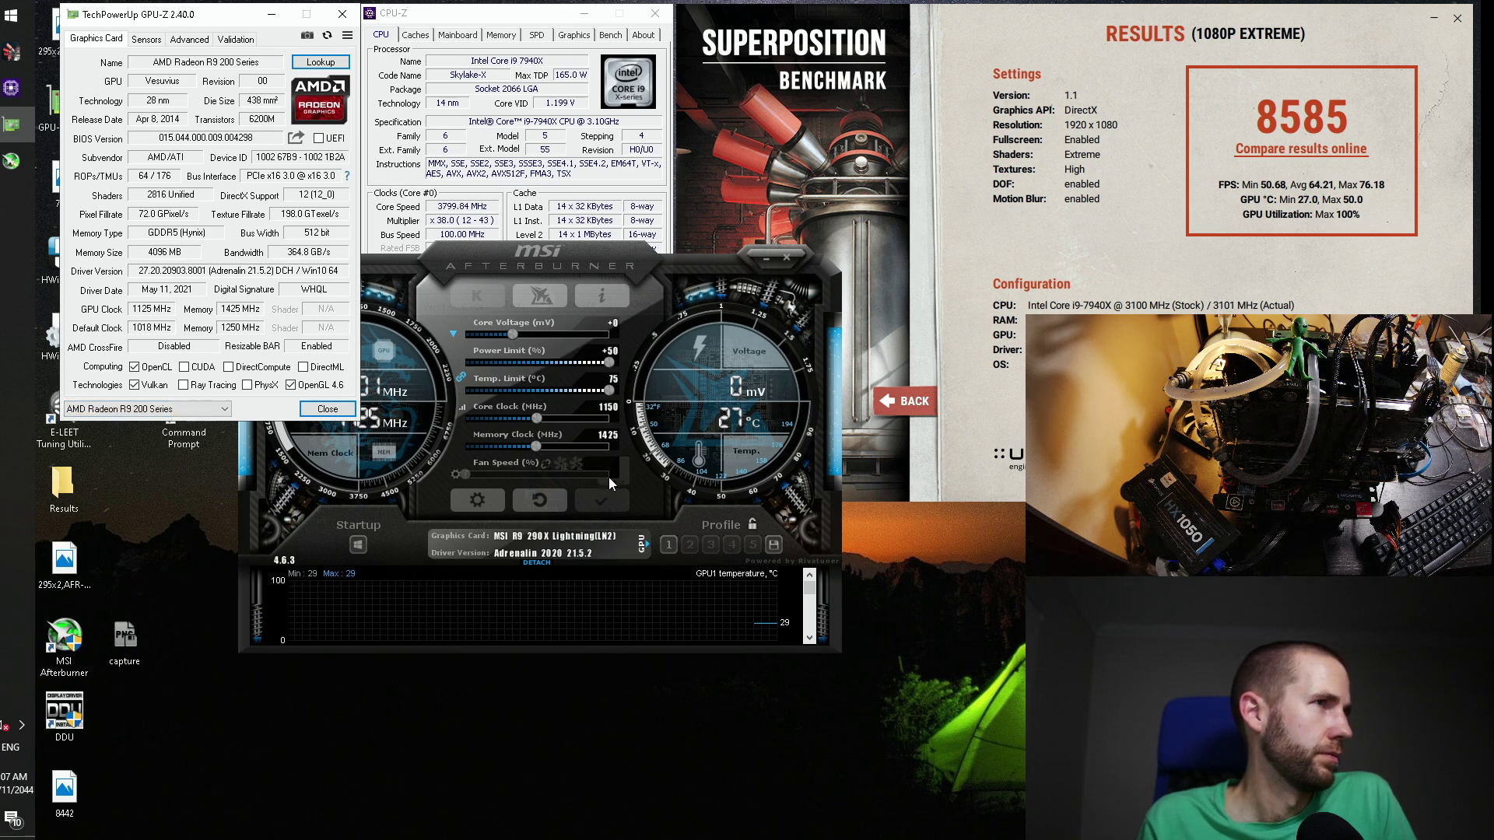
Step: Select GPU2 in Afterburner, apply a core clock of 1150 MHz and save it to Profile 1
click(641, 543)
click(641, 543)
click(688, 521)
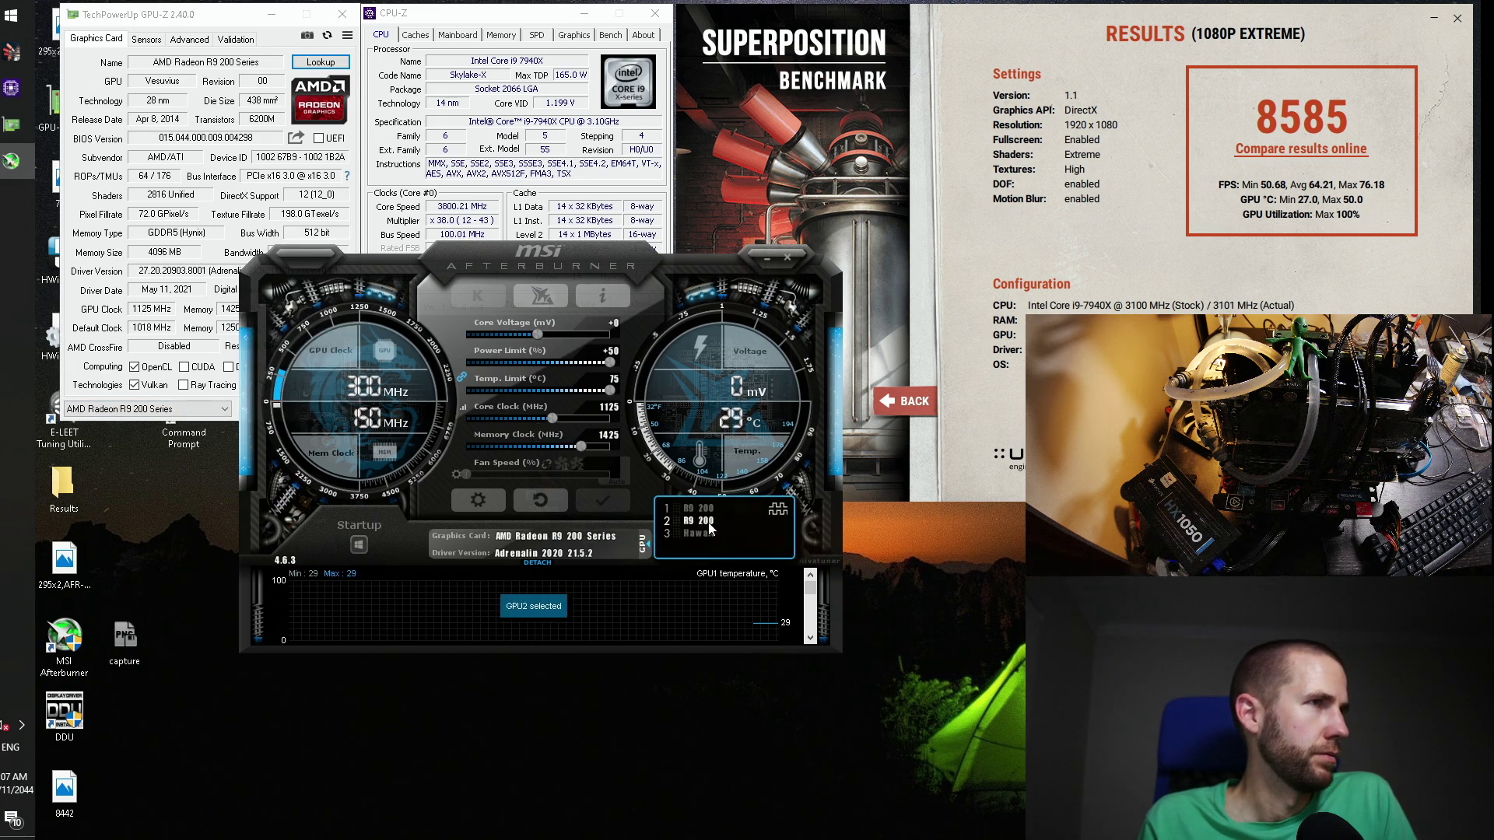
click(577, 413)
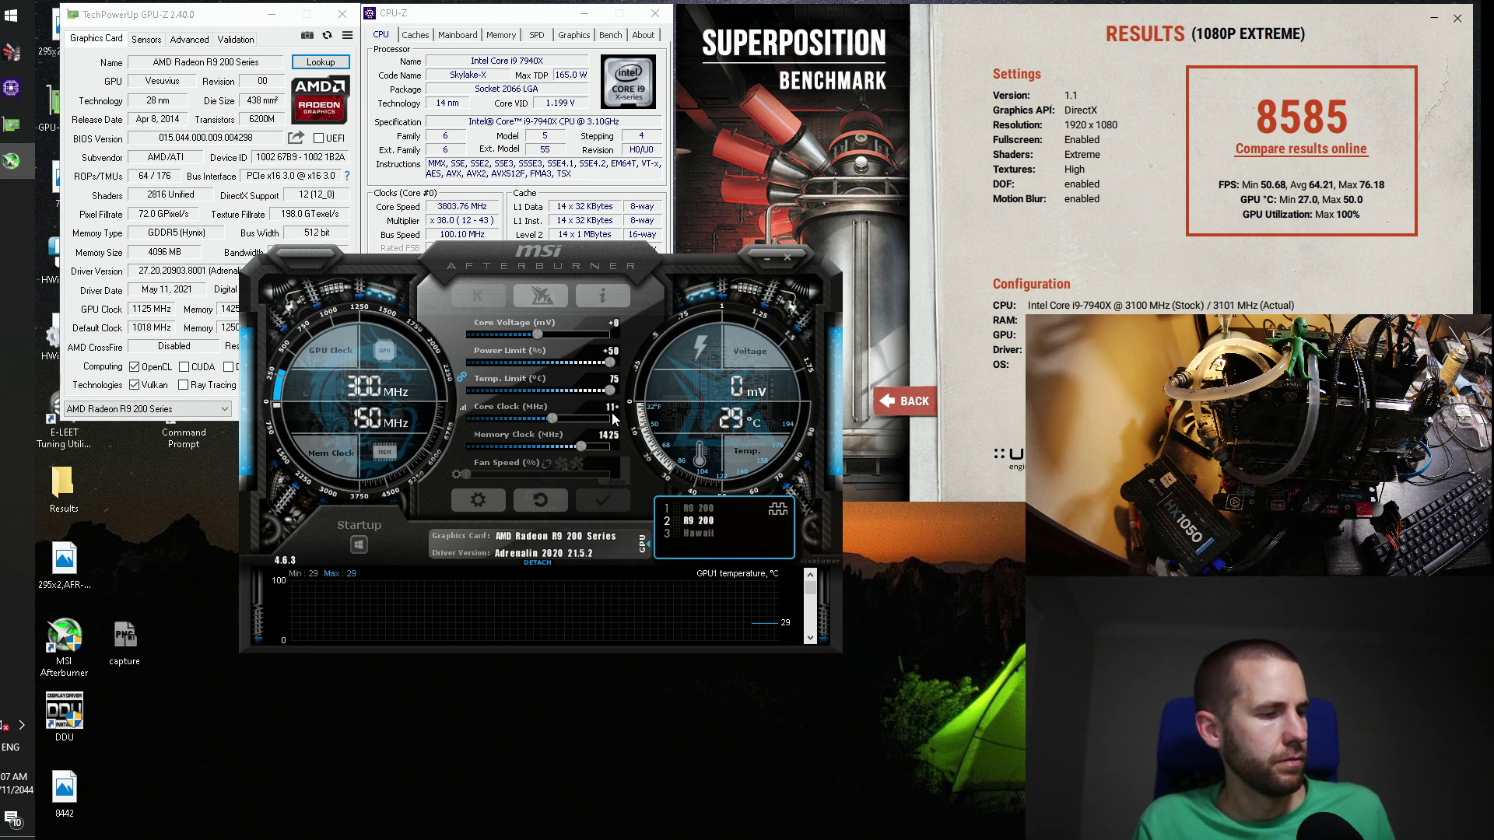
click(605, 498)
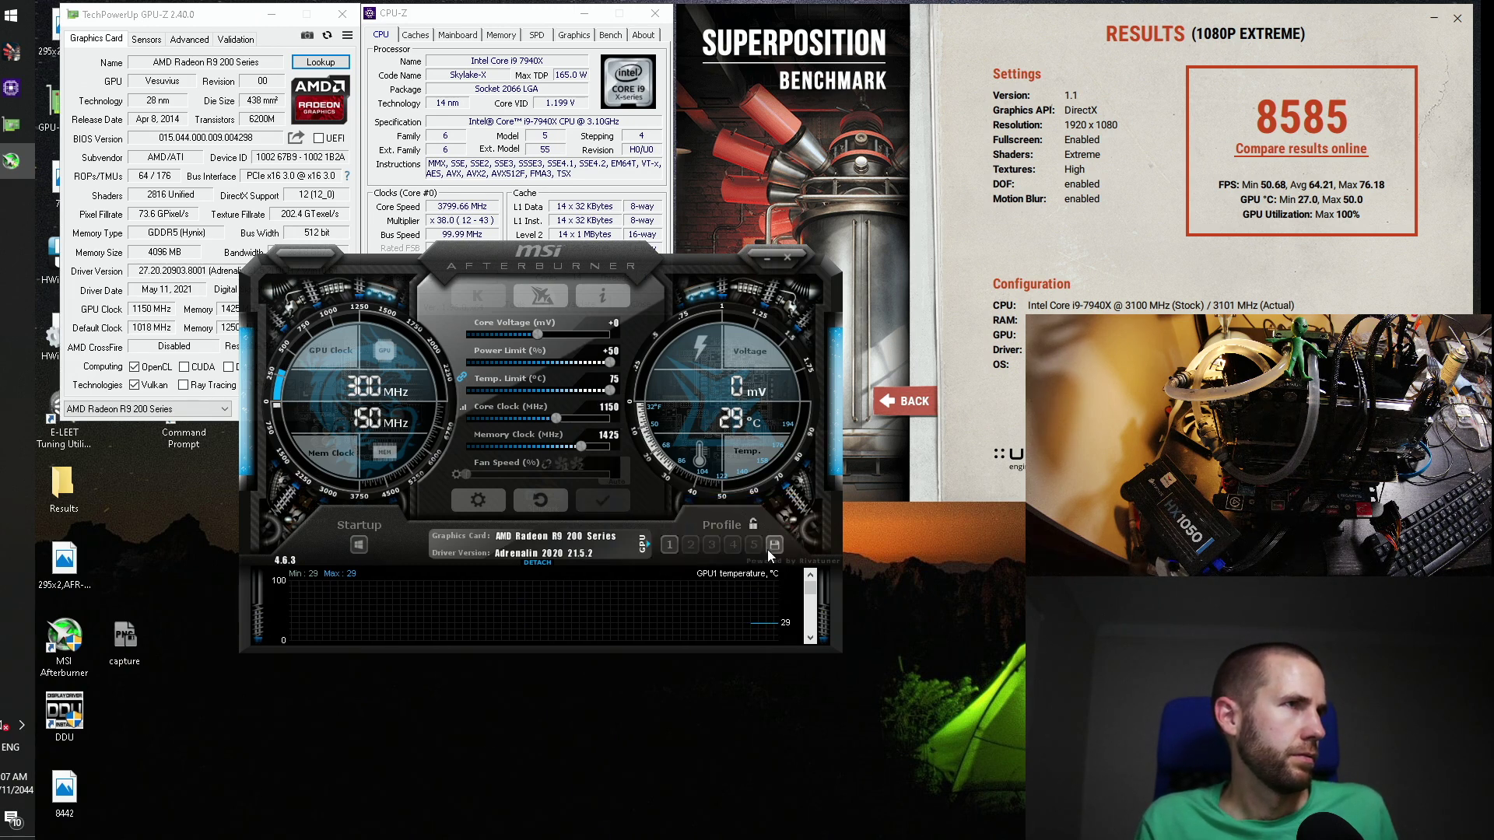
Step: Recheck the remaining cards' clocks in GPU-Z, and close Afterburner, CPU-Z and GPU-Z
key(alt+Tab)
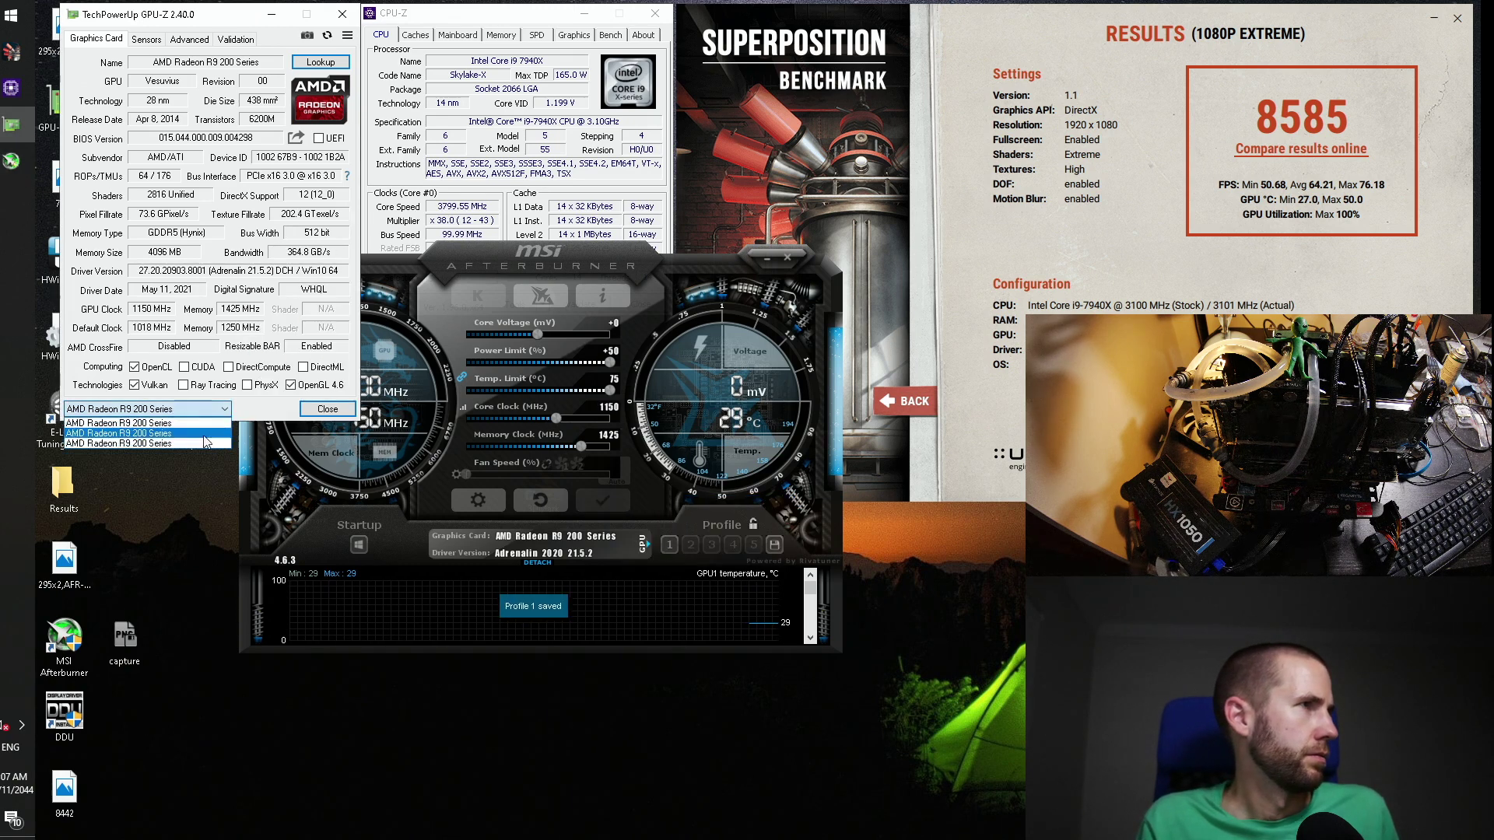
click(788, 257)
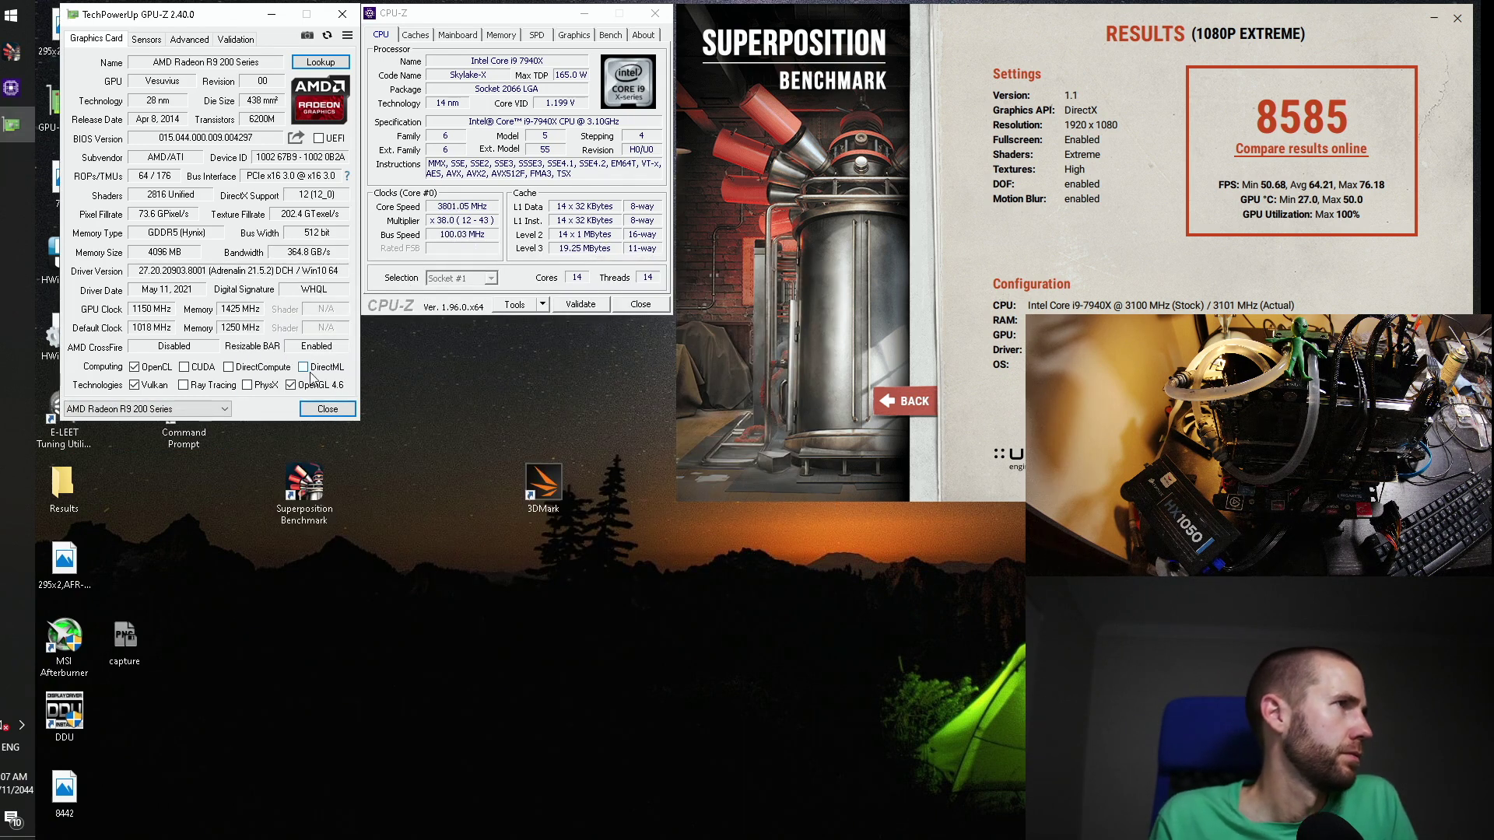
click(160, 408)
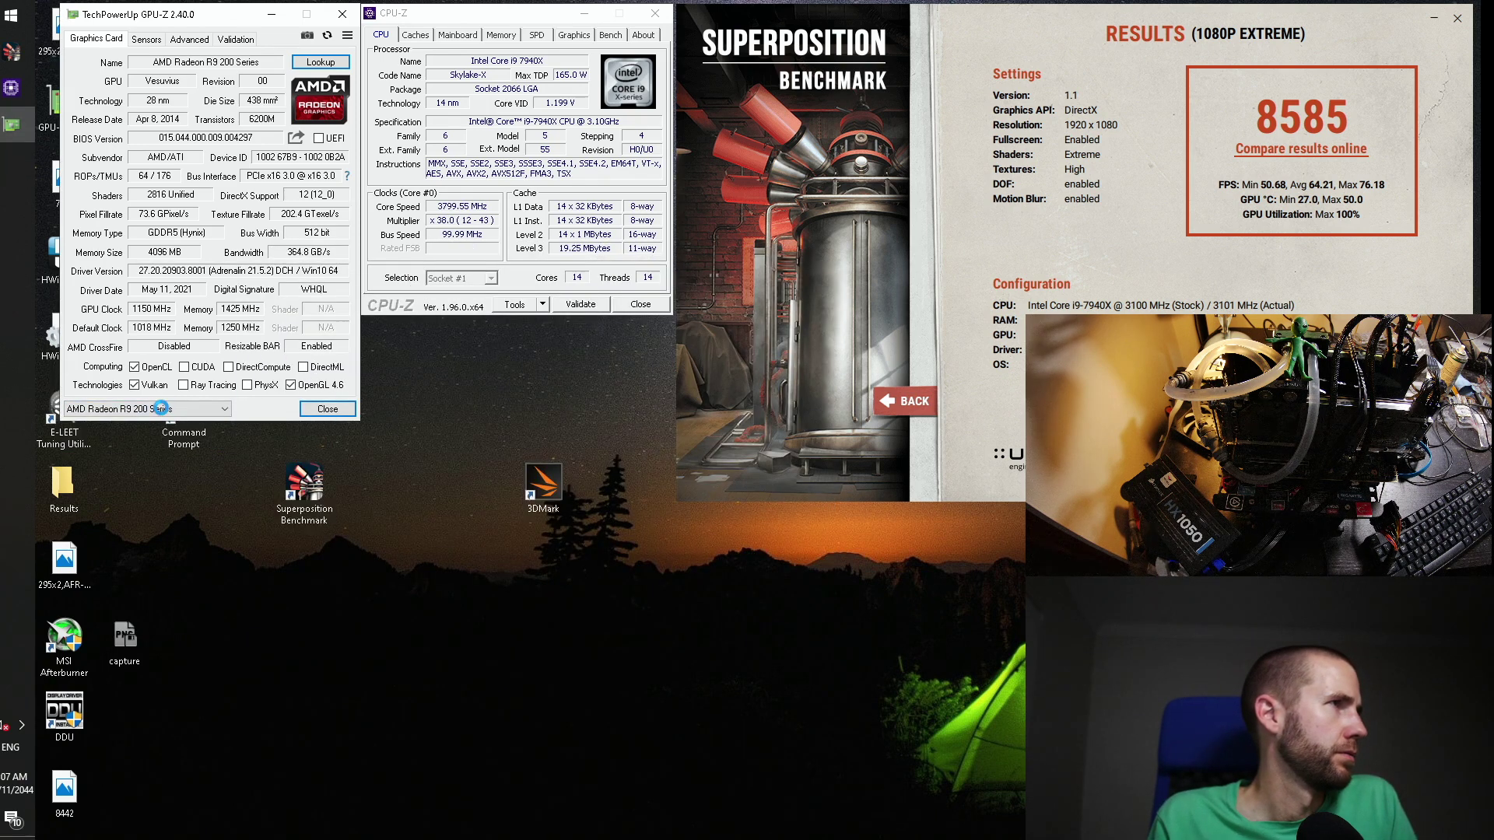
click(160, 409)
click(148, 426)
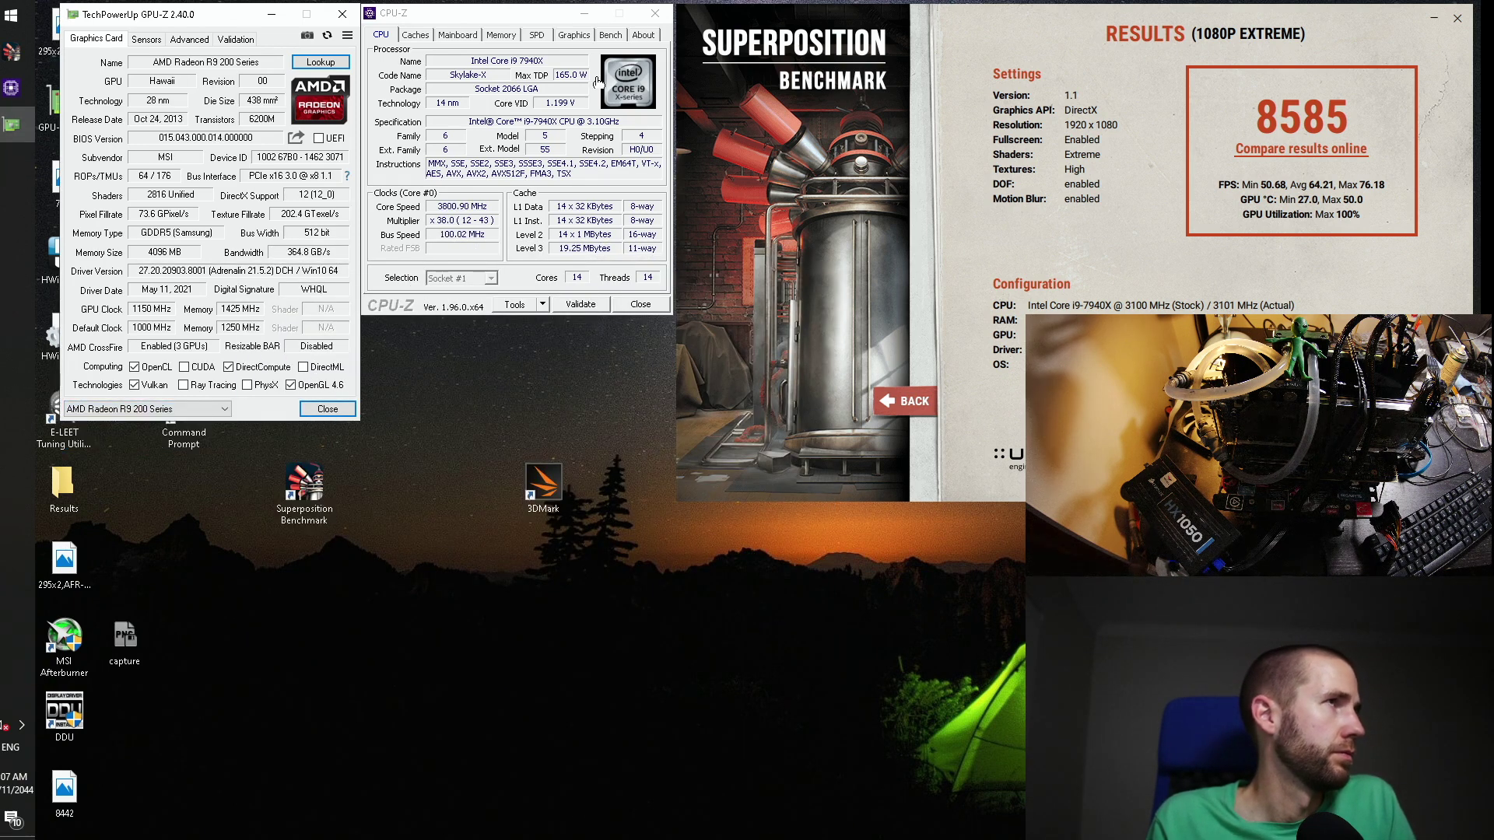
click(655, 13)
click(342, 14)
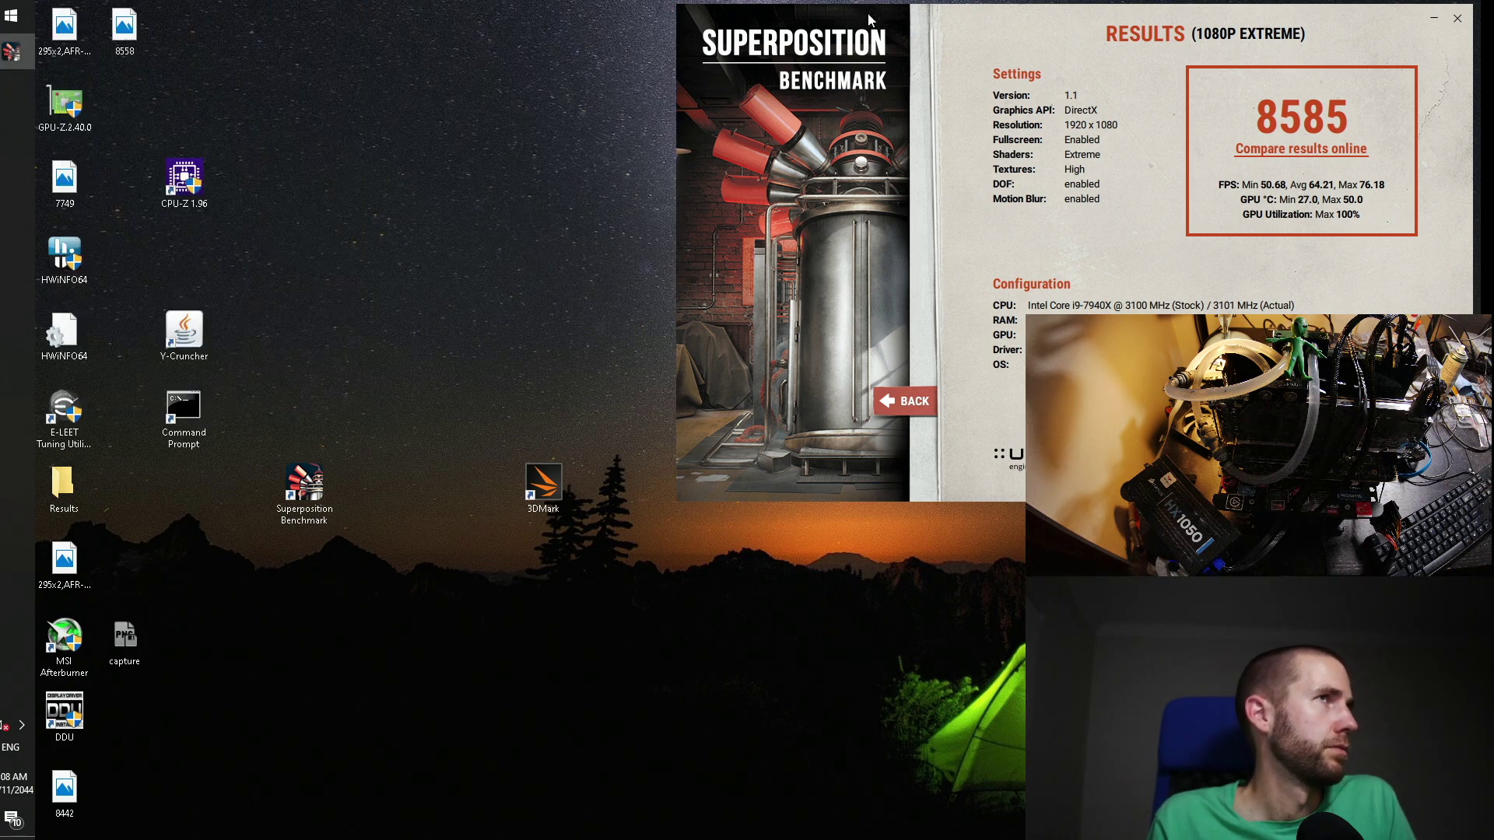
Step: Return to the Superposition benchmark settings and run the 1080p Extreme preset with DirectX
drag(867, 13, 397, 37)
click(437, 426)
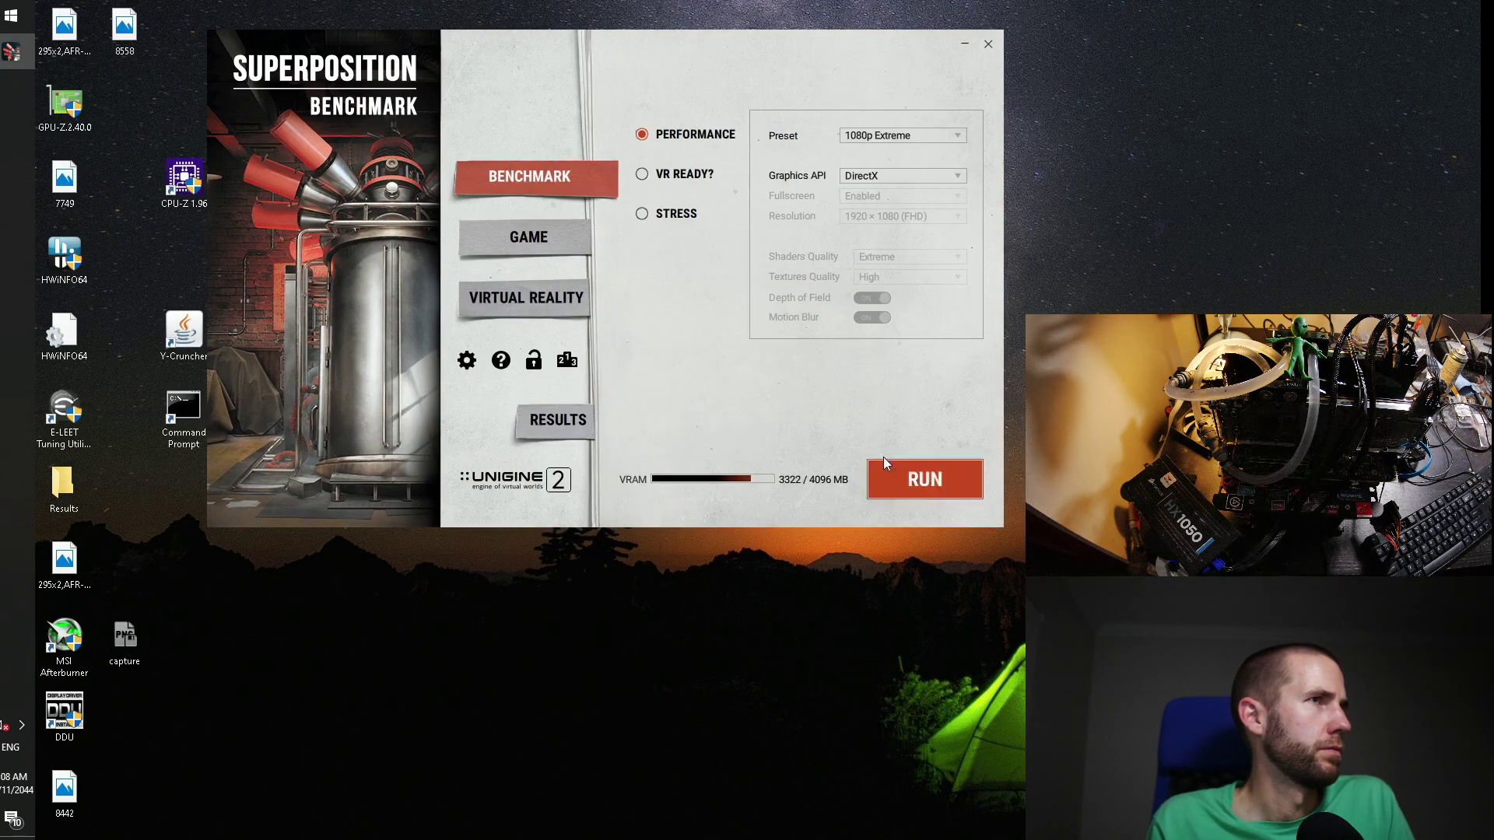
click(907, 470)
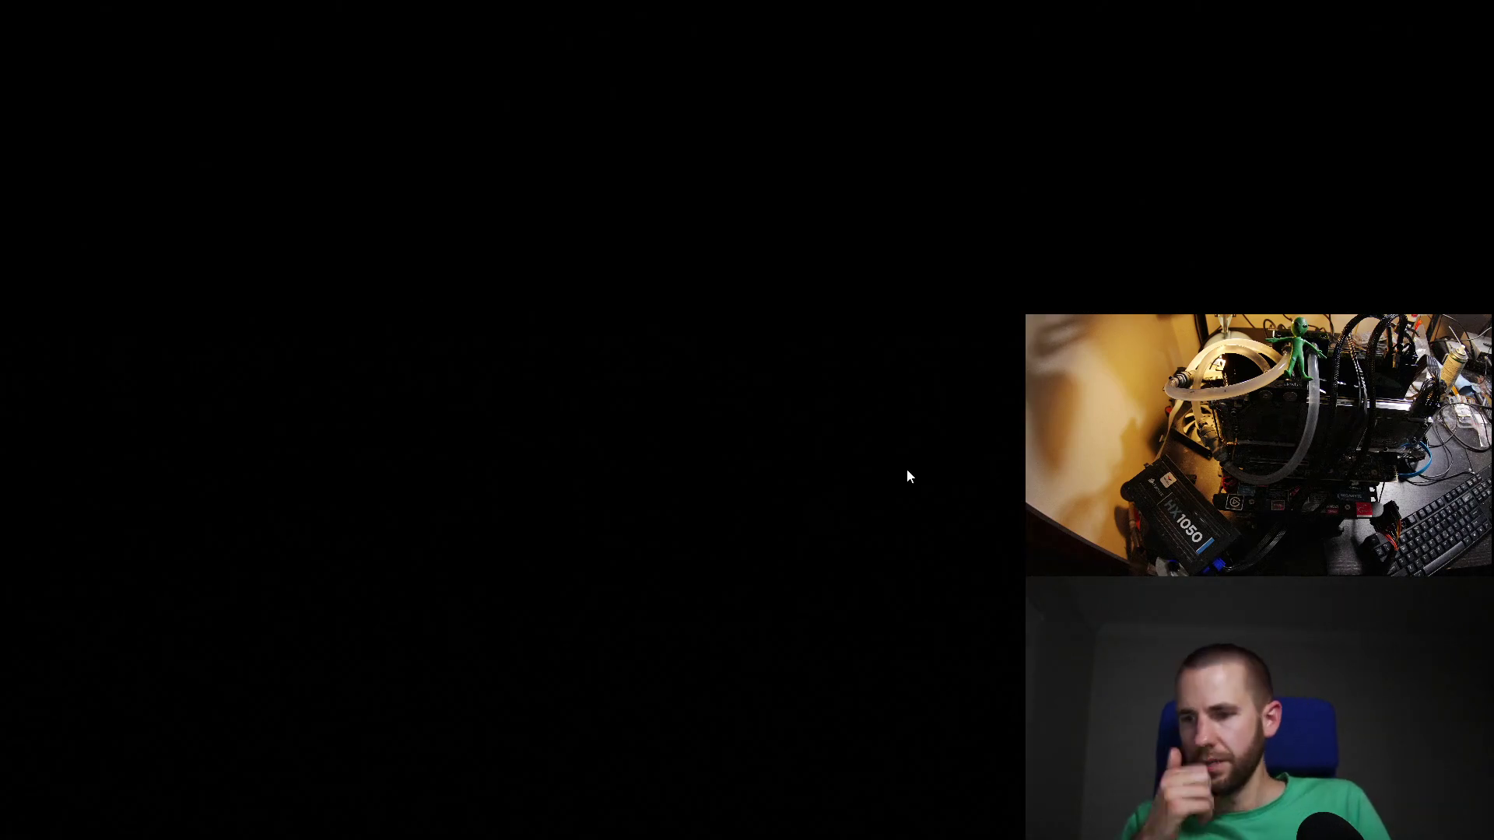
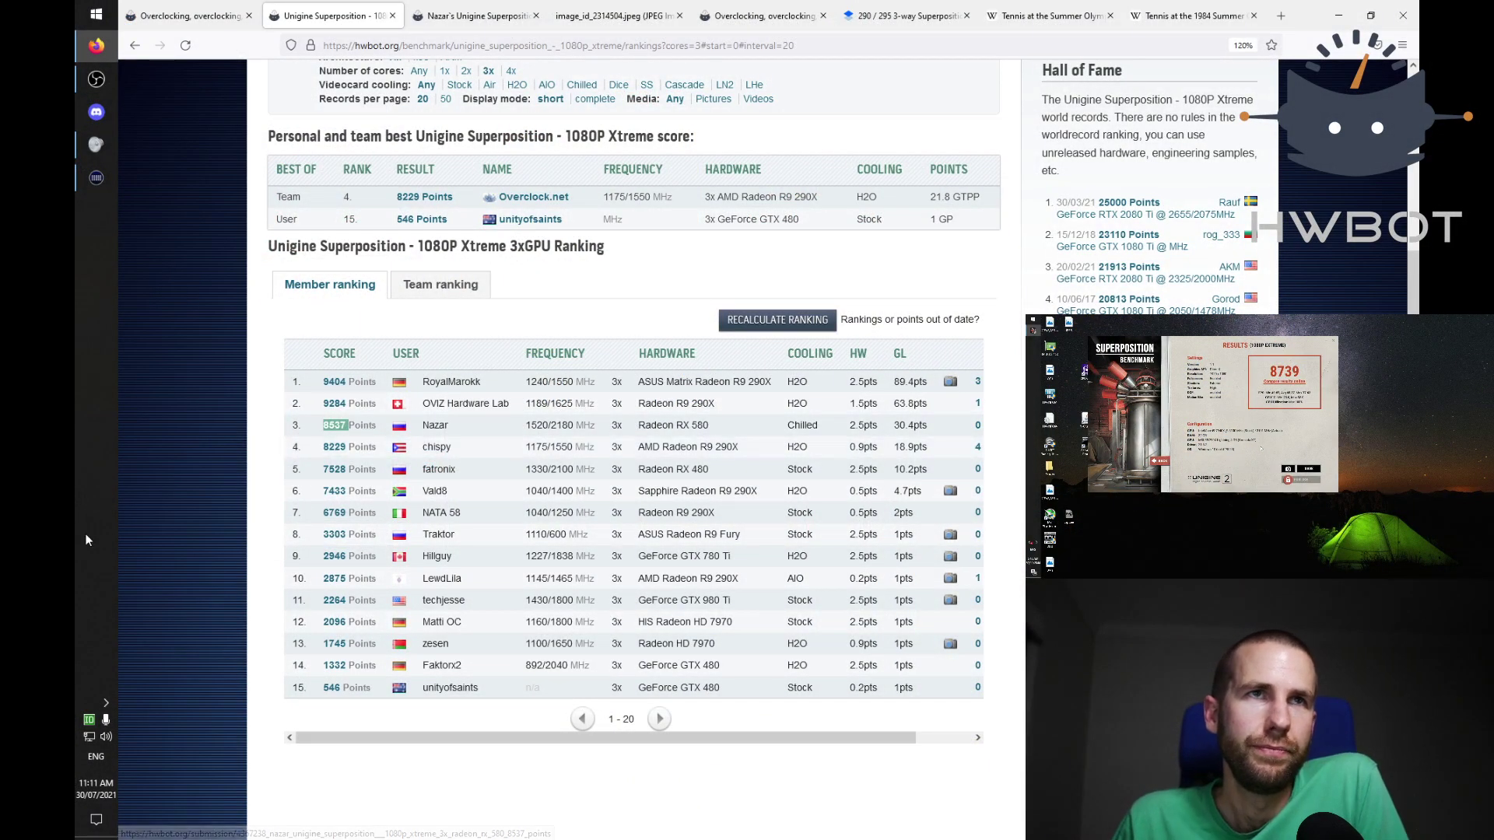
Step: Examine the top scores and points in HWBOT's Superposition 1080P Xtreme 3xGPU ranking
click(236, 536)
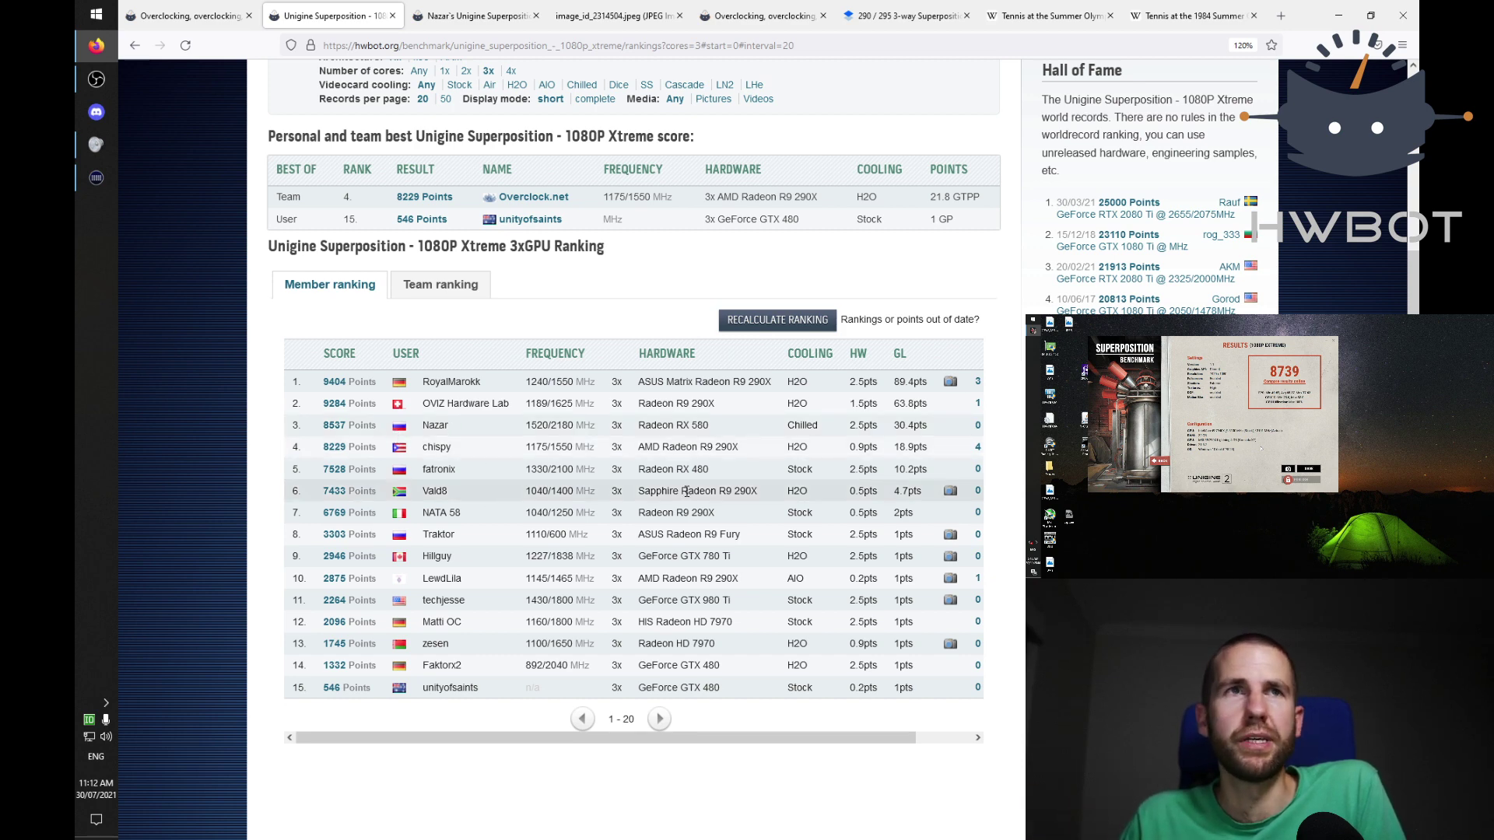
scroll(687, 491, down, 2)
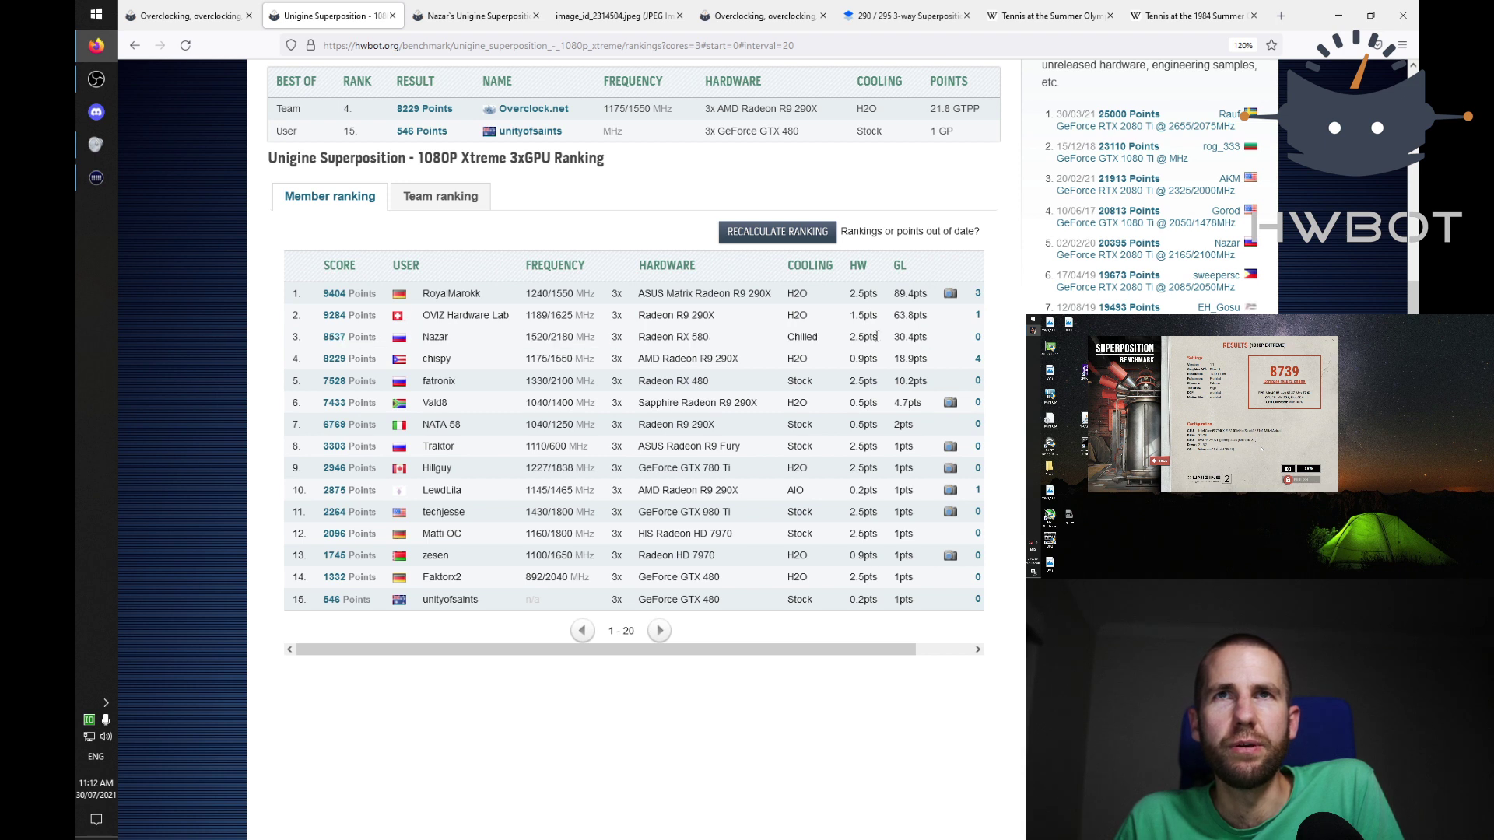
drag(893, 315, 941, 320)
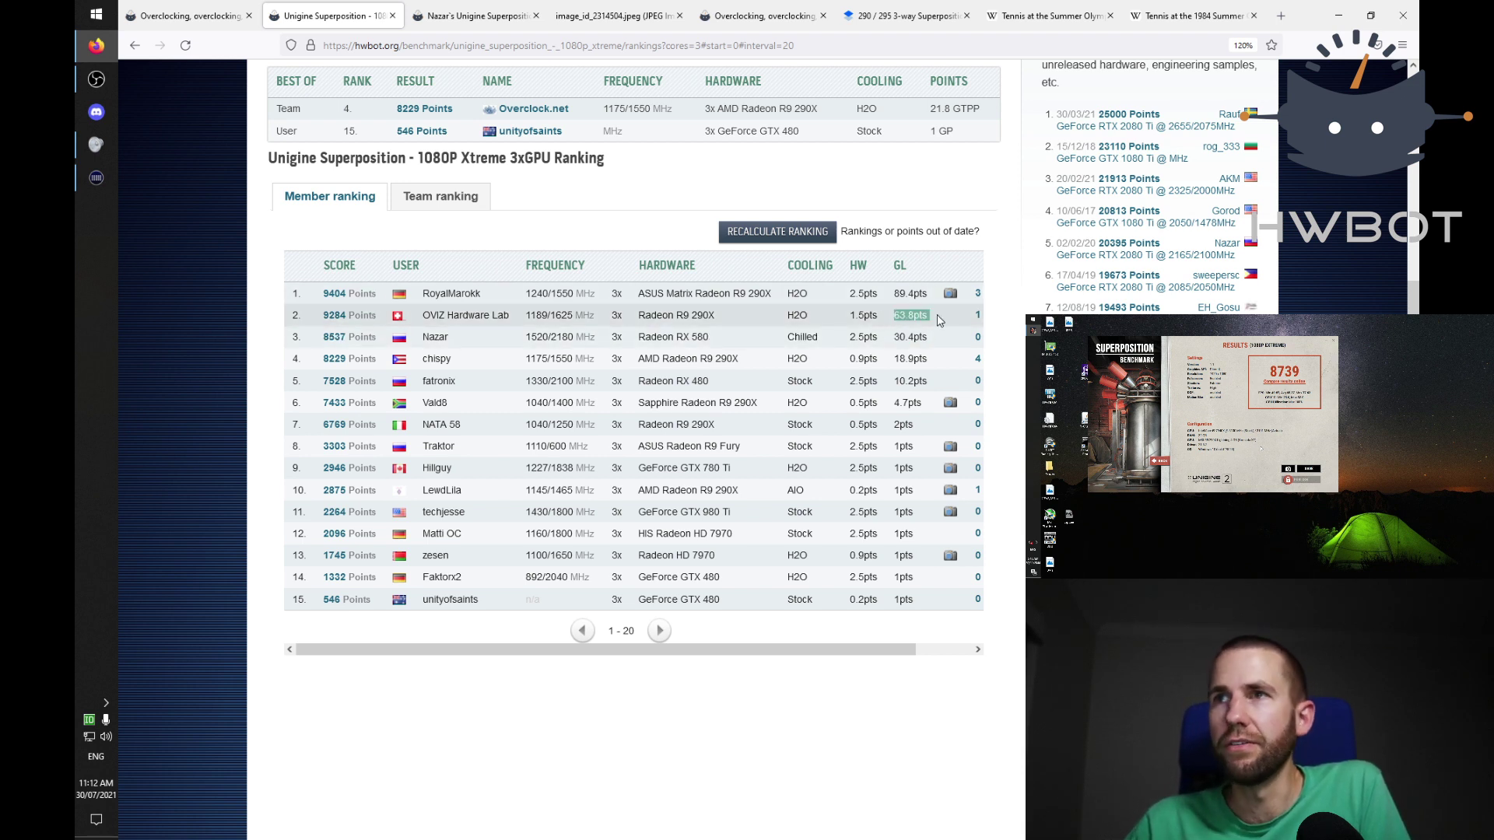
drag(280, 327, 390, 336)
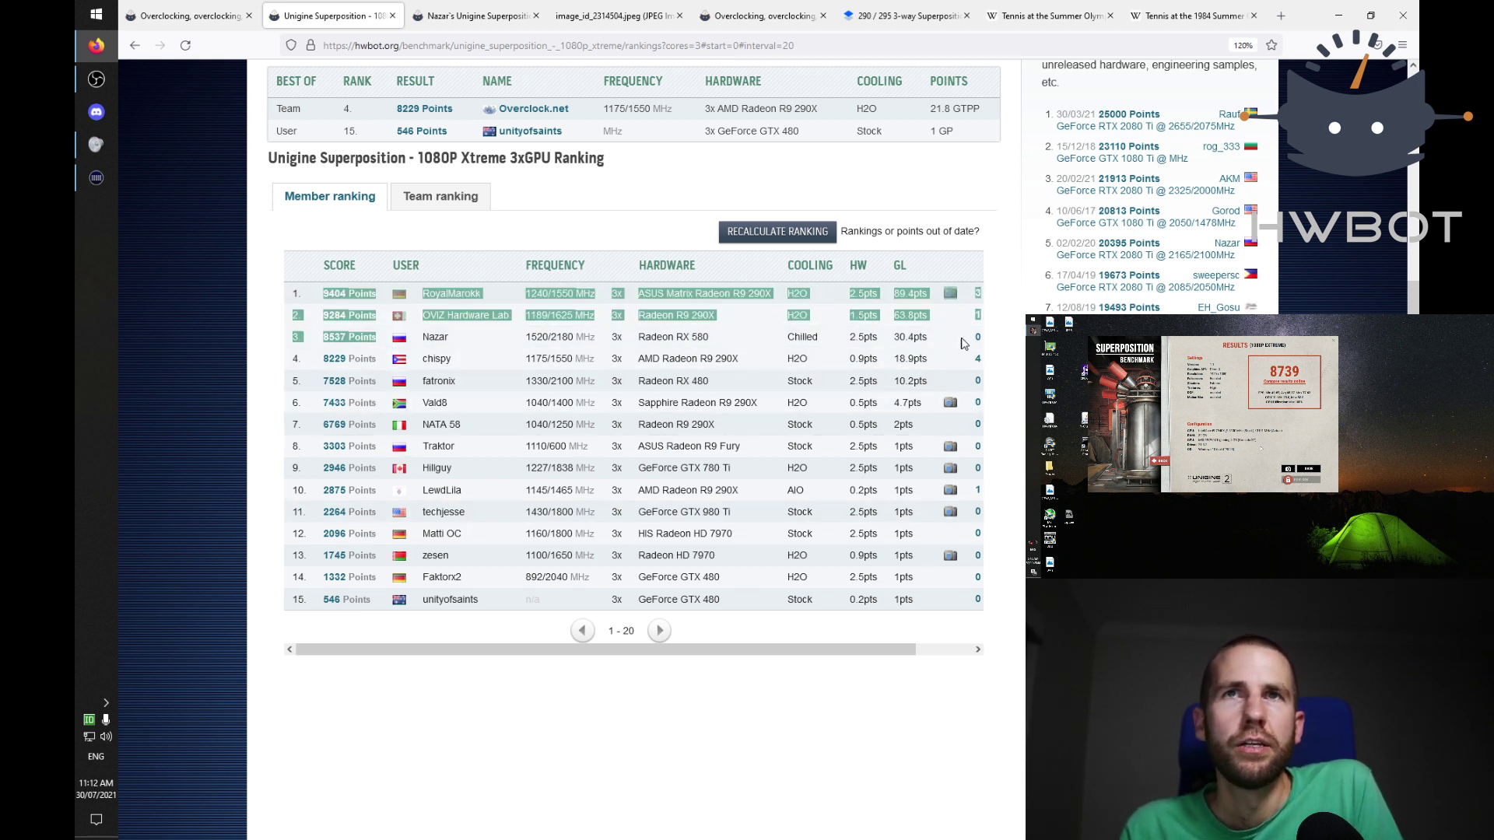
click(743, 346)
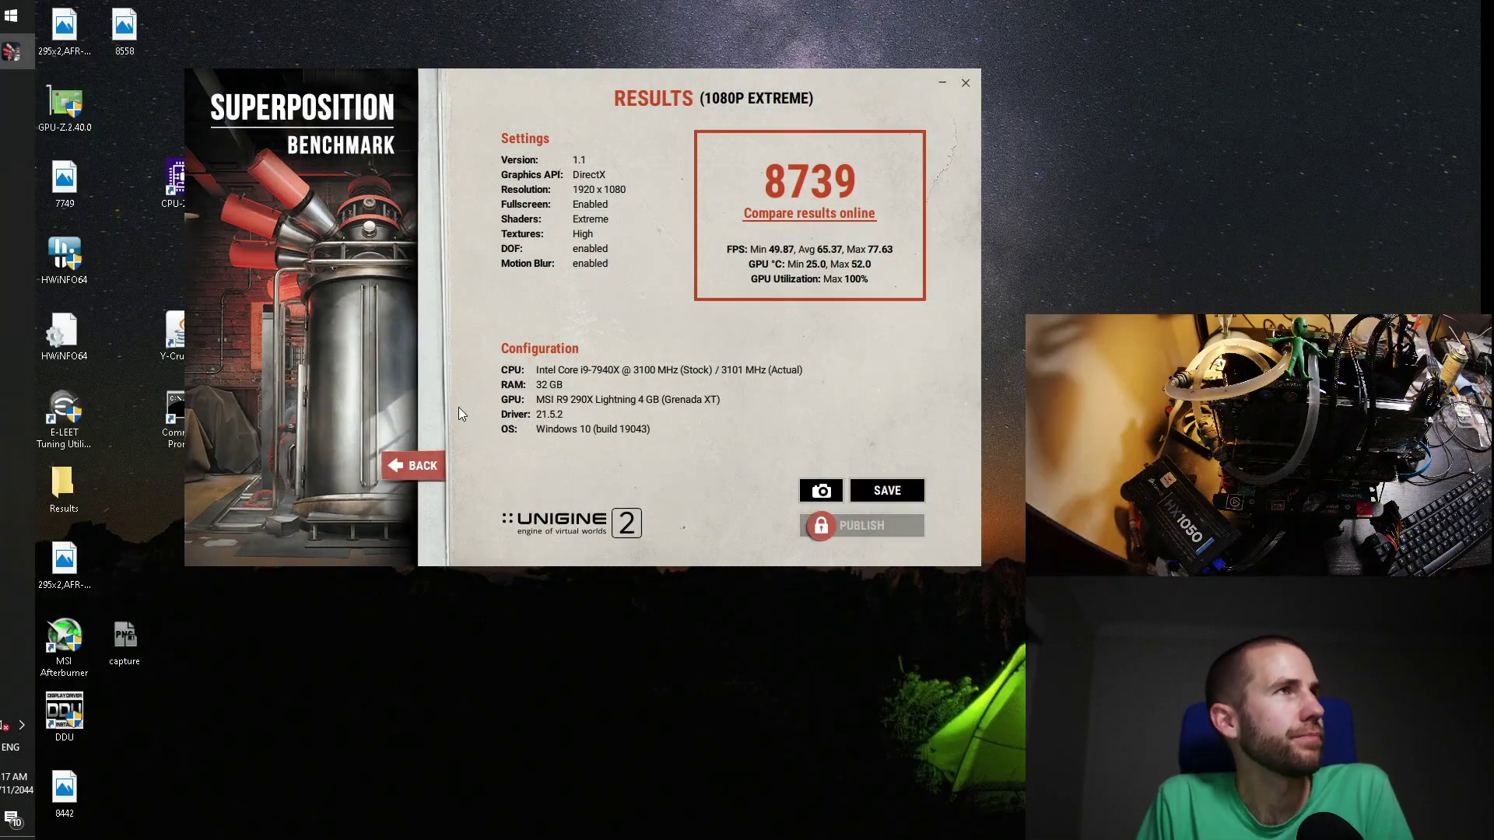
Step: Open Afterburner and GPU-Z, arrange them around the Superposition results, and show the CrossFire-enabled MSI card in GPU-Z
drag(591, 84, 1090, 21)
click(68, 656)
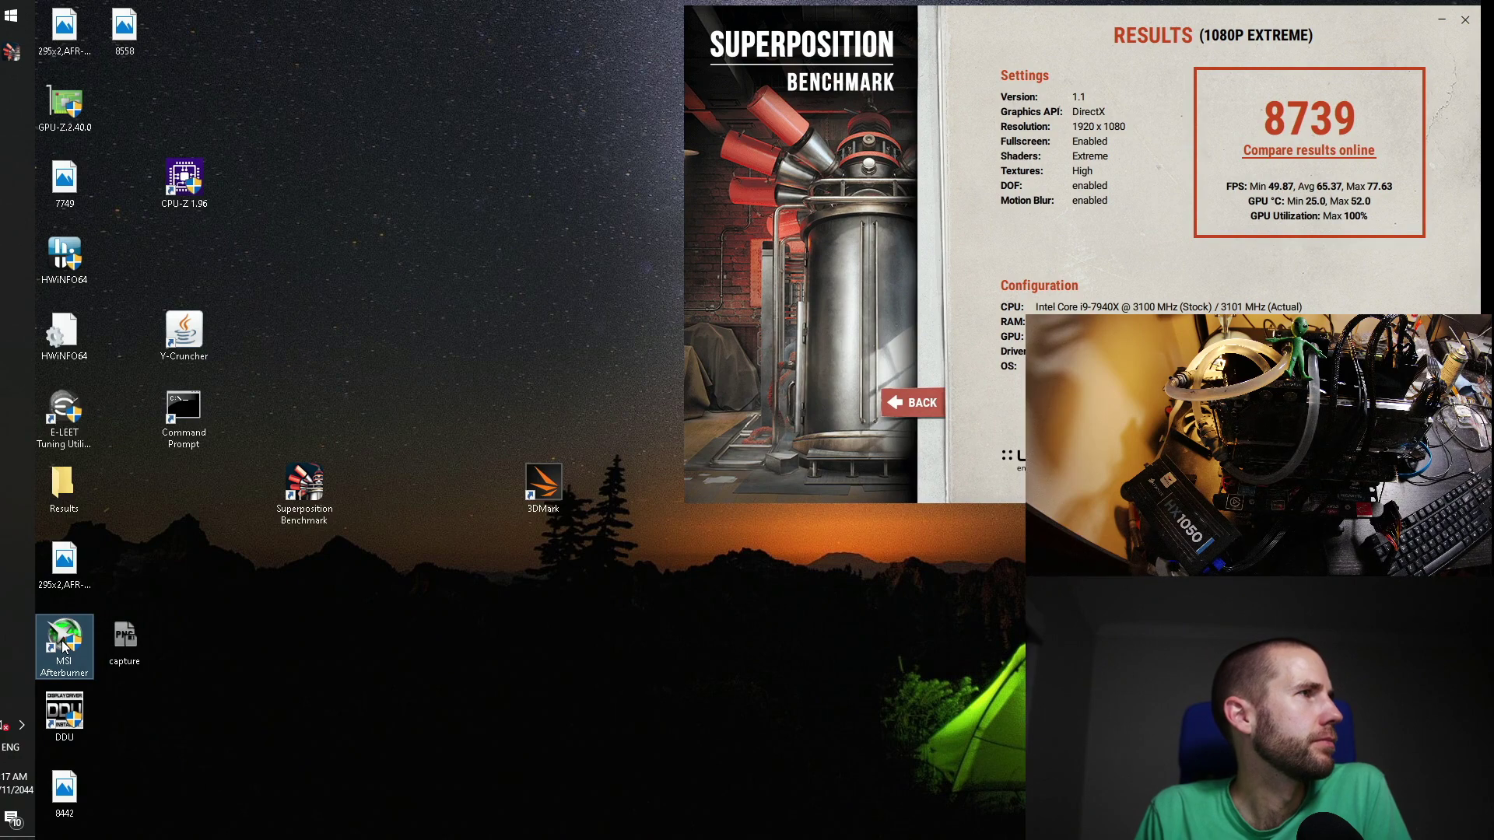
double_click(78, 122)
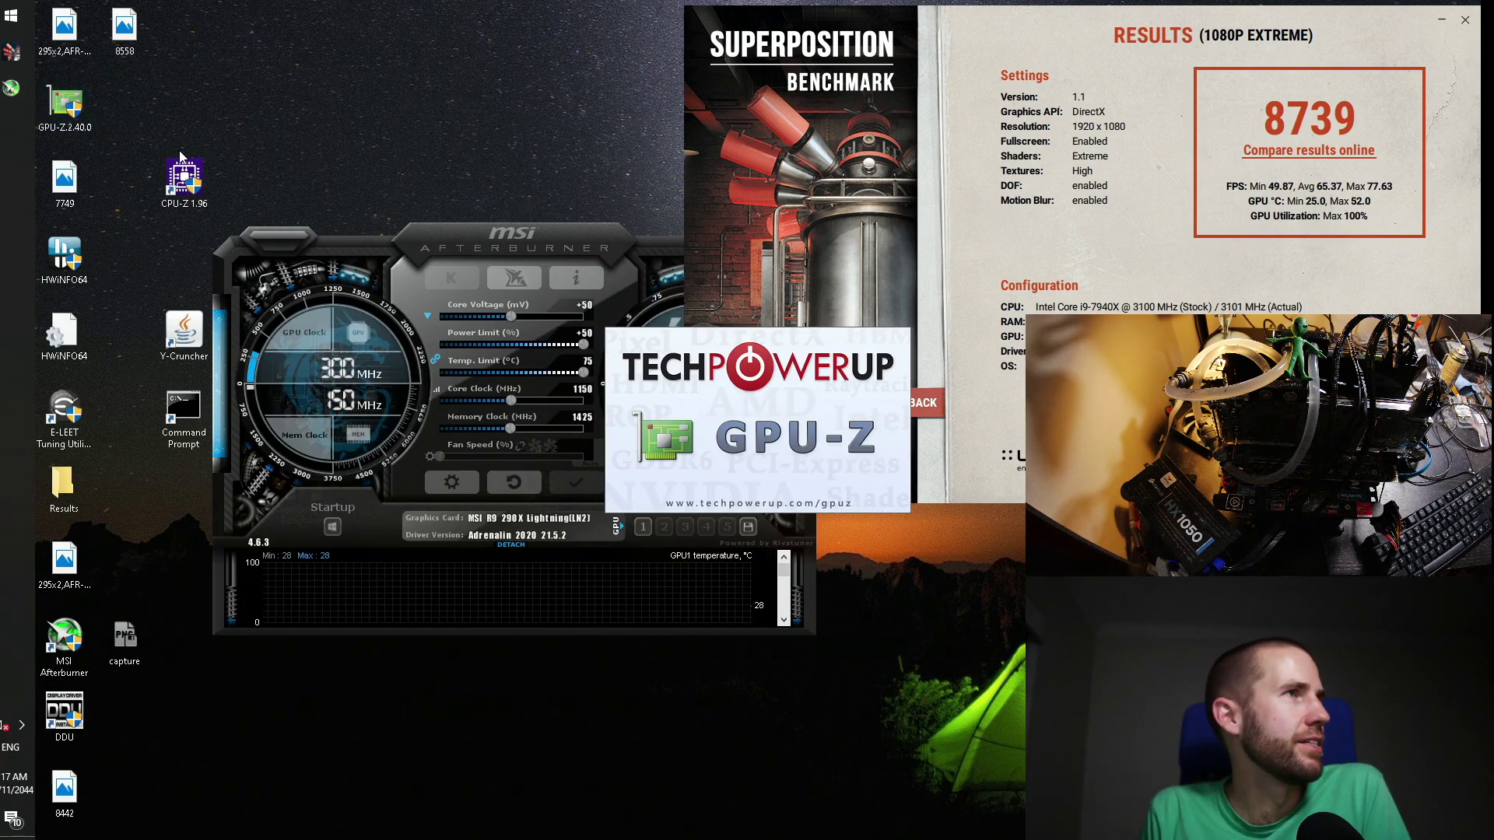
drag(327, 264, 996, 544)
click(491, 128)
drag(493, 129, 504, 27)
click(503, 410)
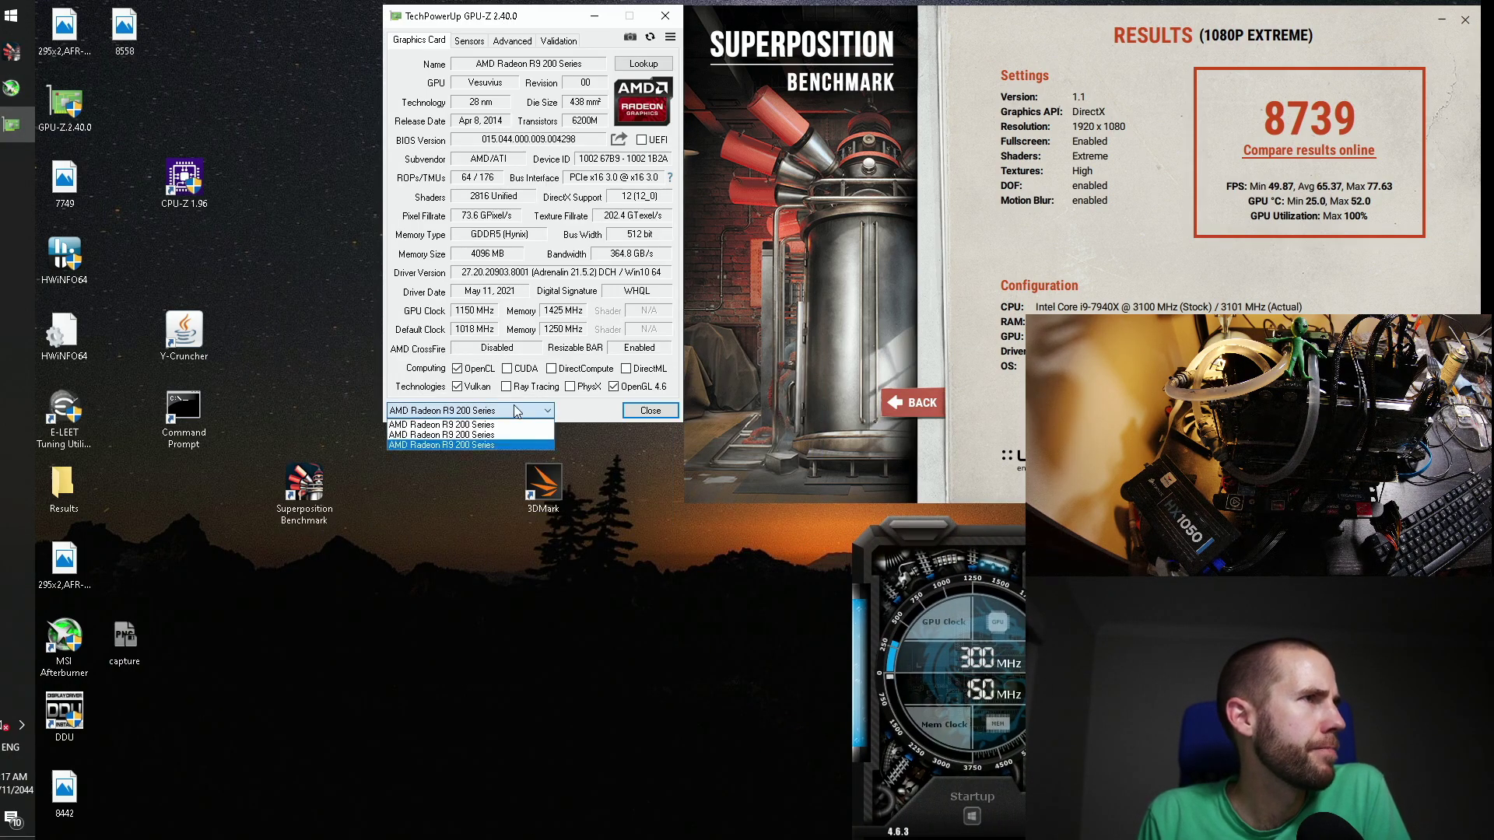
click(459, 433)
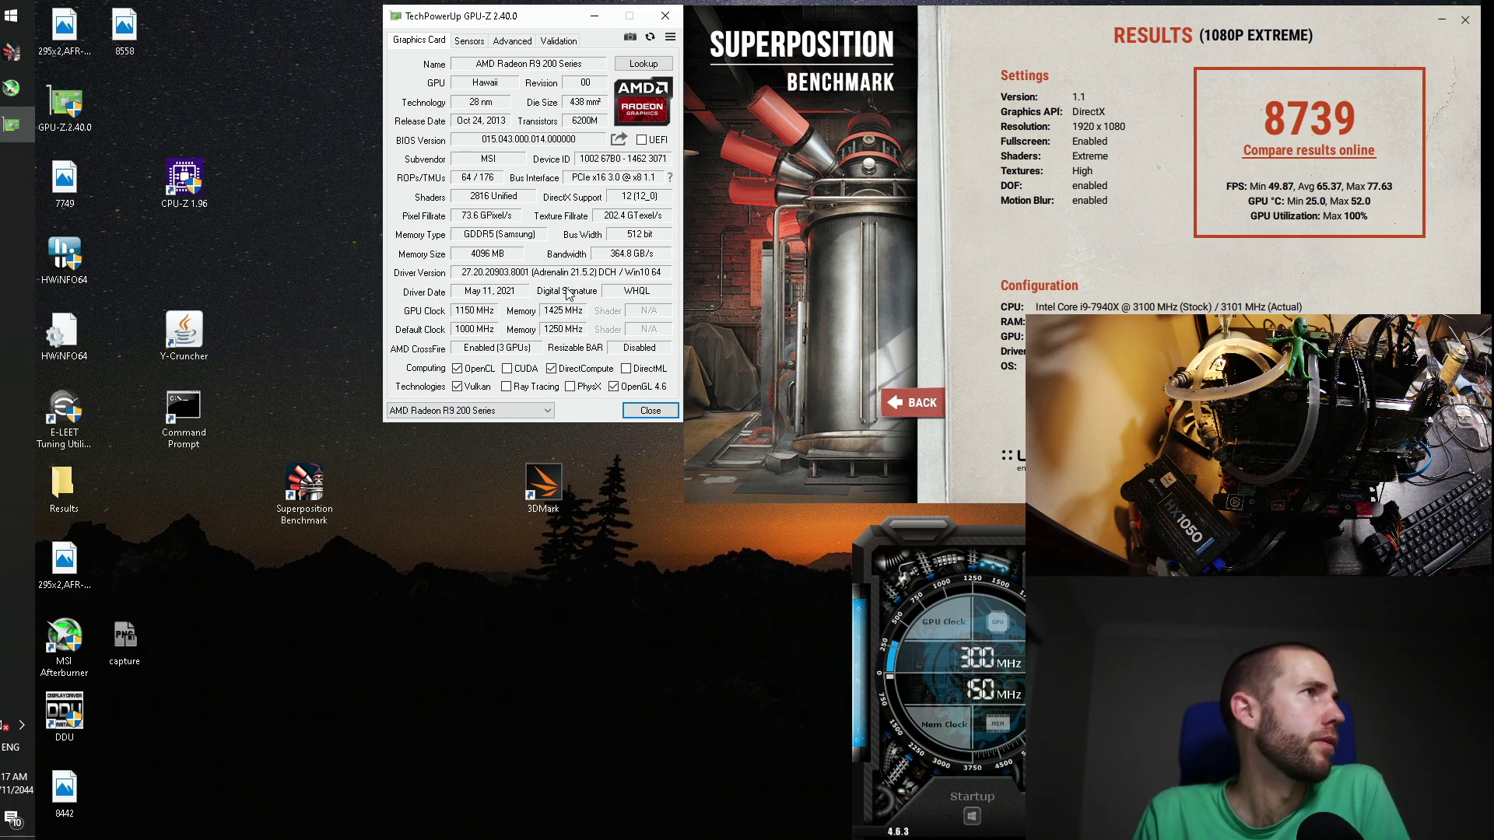
Step: Open two CPU-Z windows beside GPU-Z, one showing the CPU details and the other the memory details
double_click(185, 179)
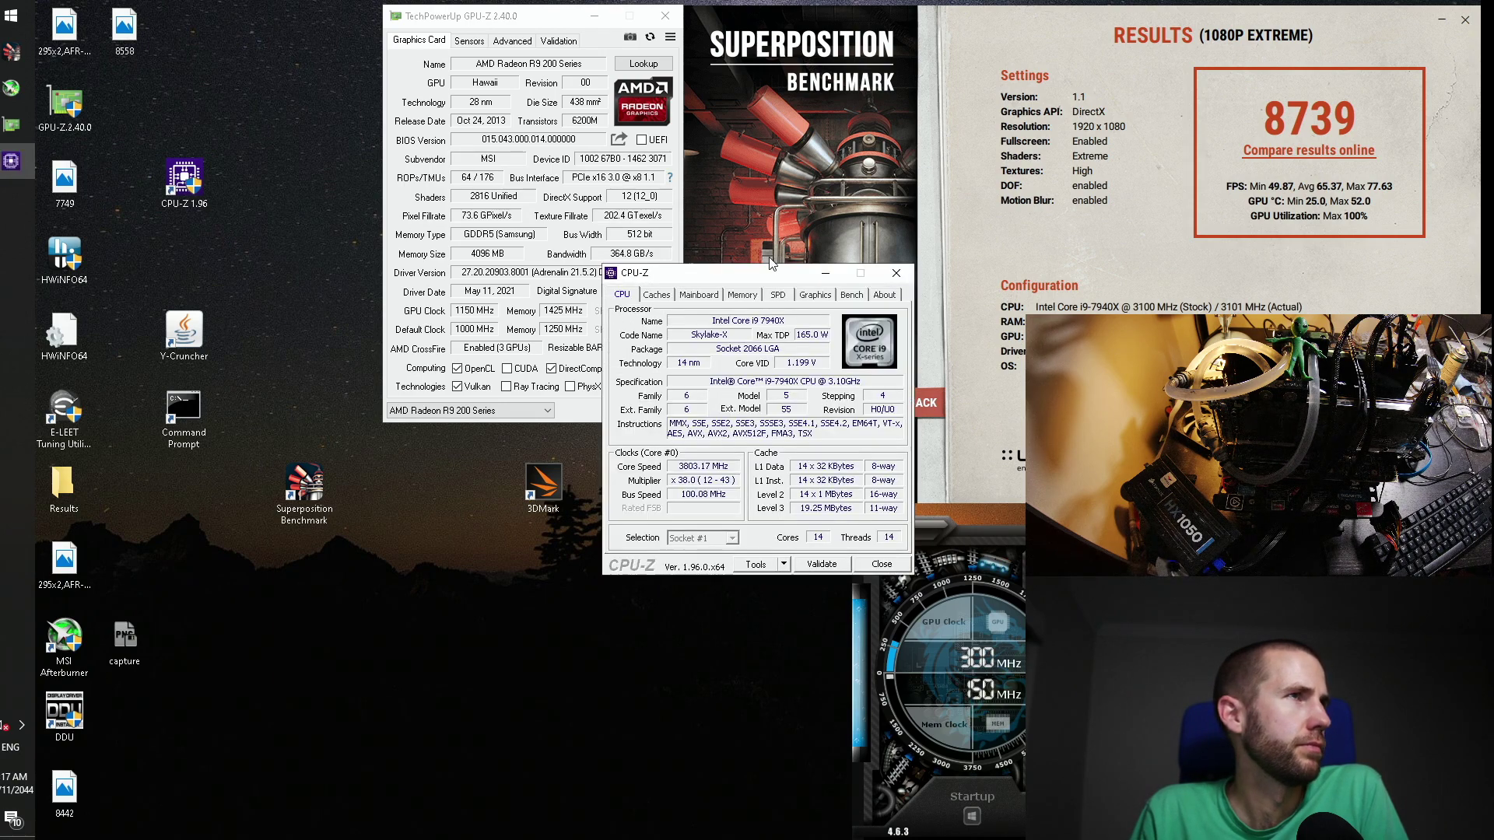
double_click(166, 187)
drag(306, 91, 231, 13)
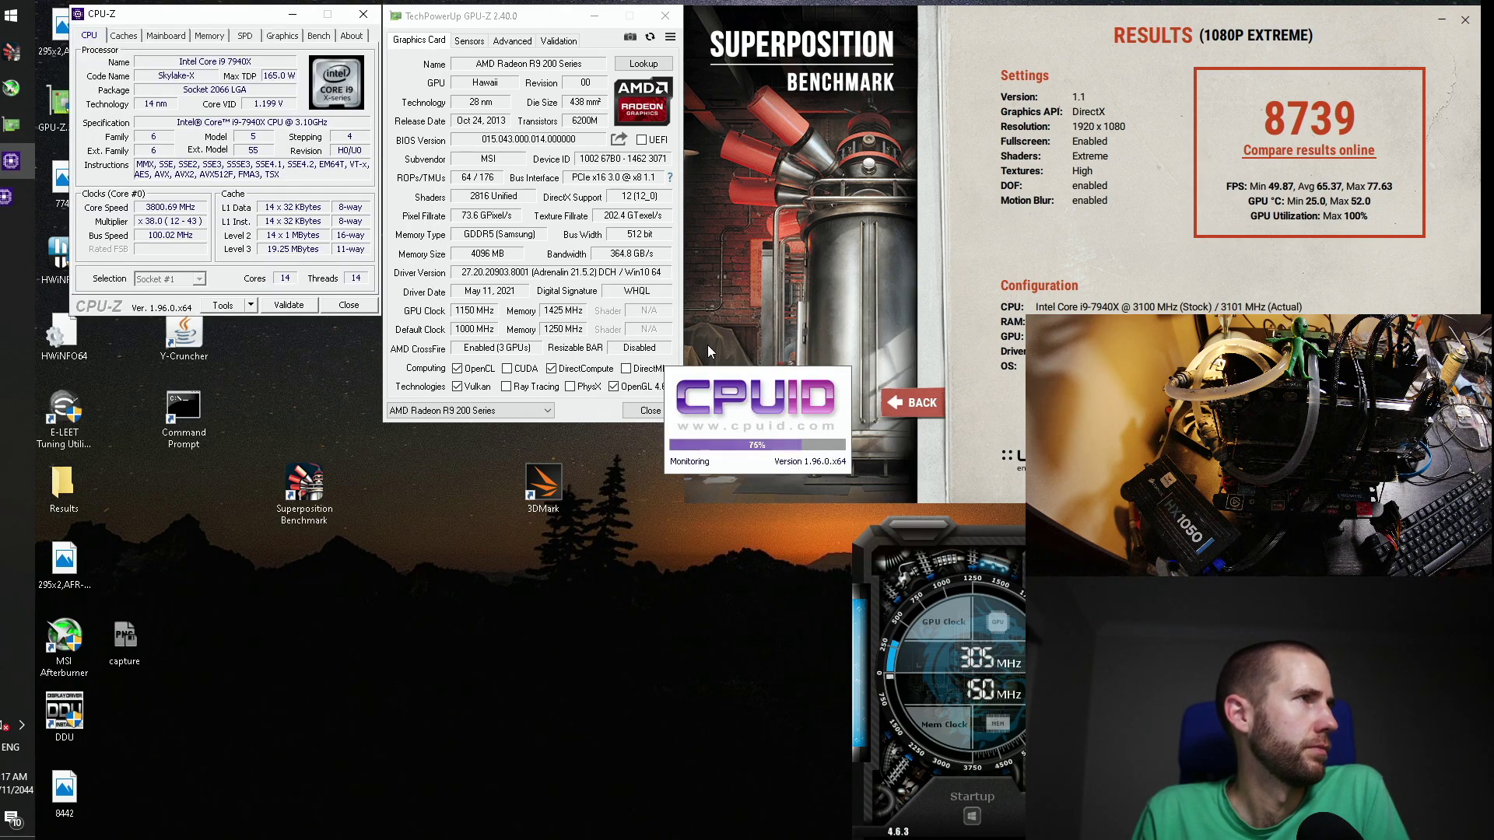
click(743, 294)
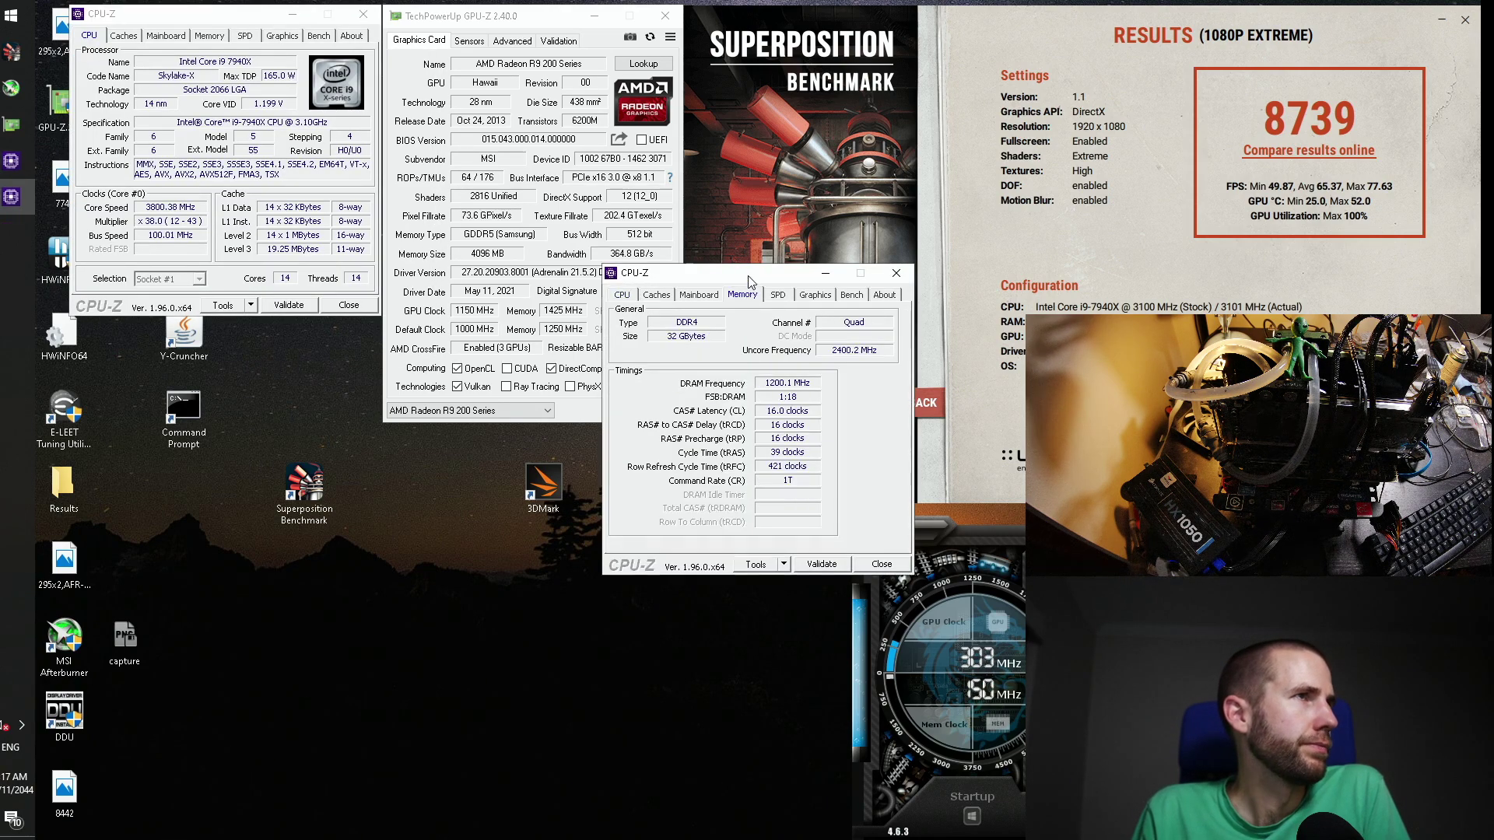
drag(749, 275, 213, 329)
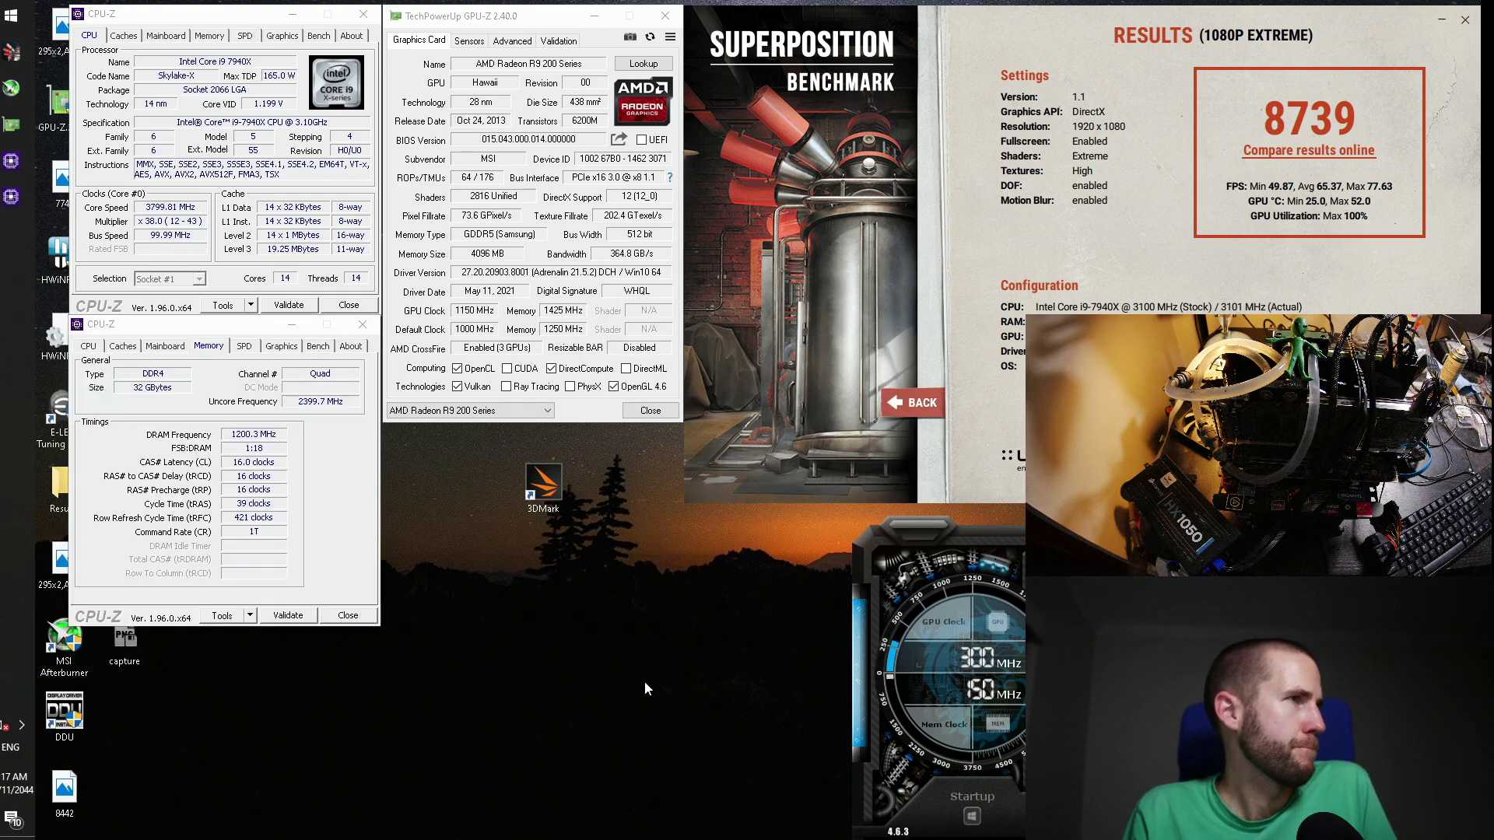
Step: Paste a screenshot of the arranged desktop into a new Paint image
key(super)
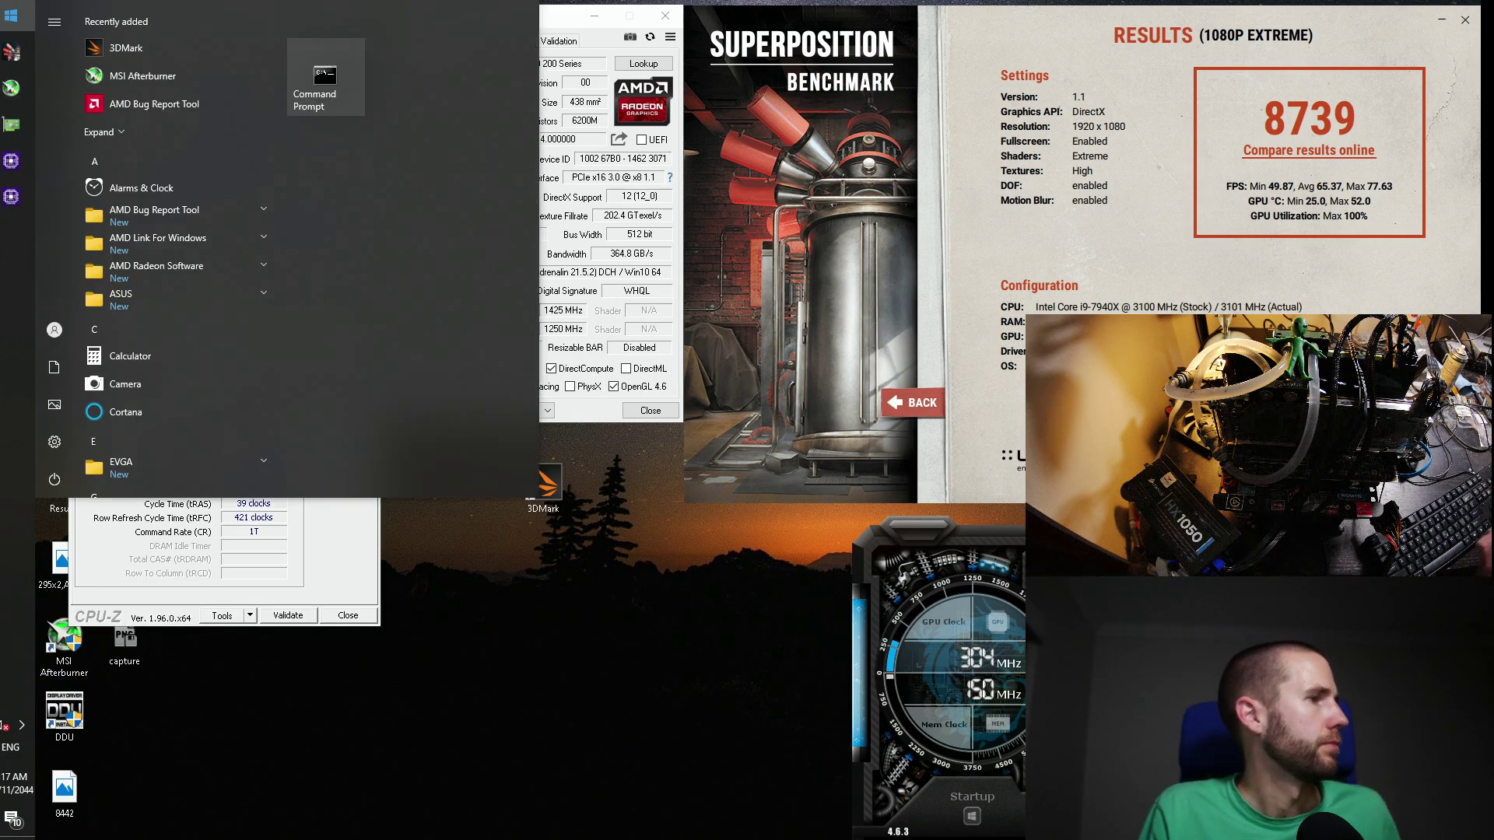
text(paint)
key(Return)
key(ctrl+v)
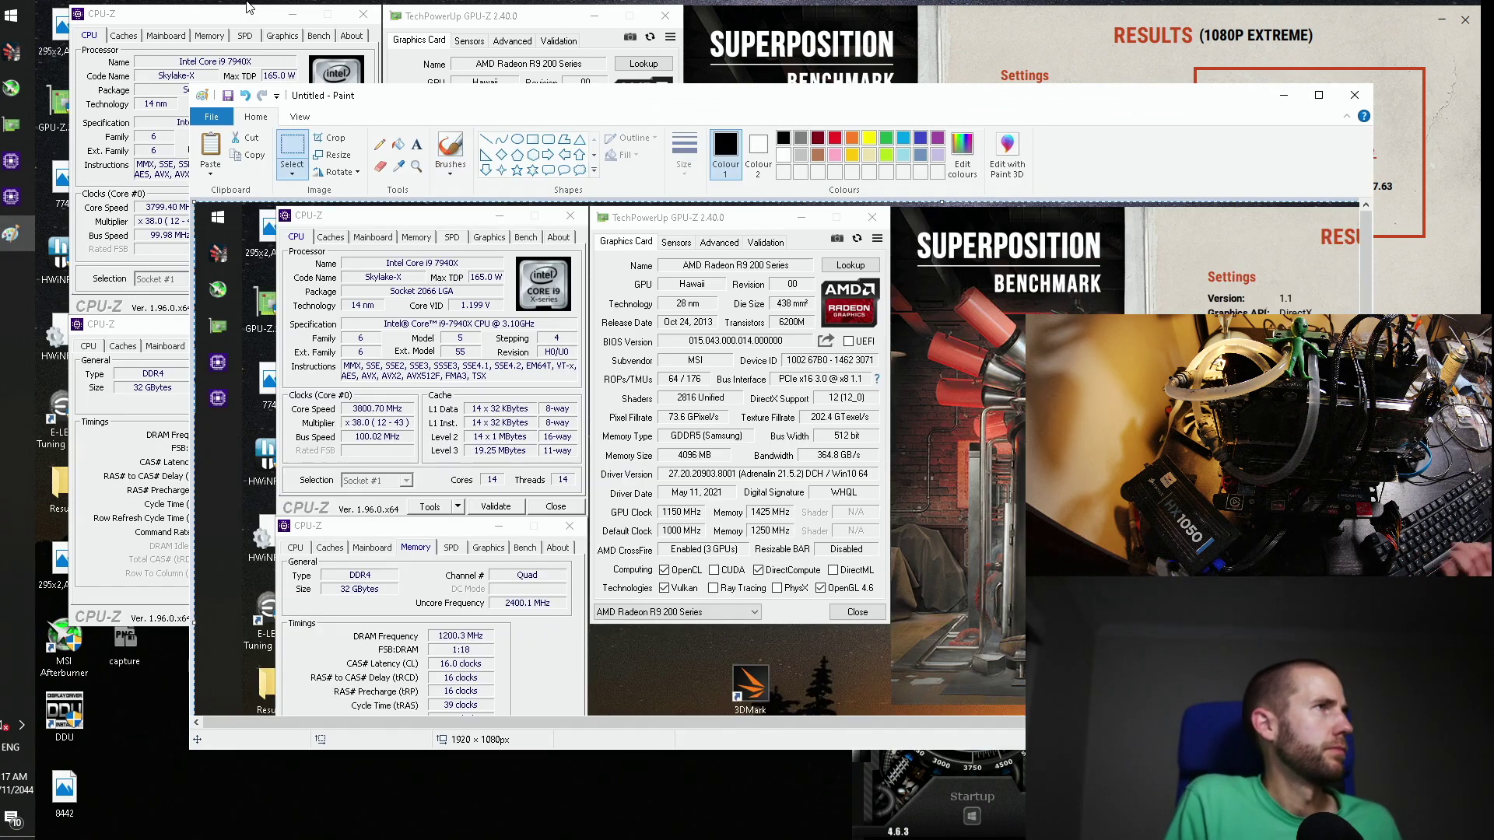
Step: Save the proof screenshot as a PNG named 8739 in the Downloads folder and close Paint
click(212, 116)
click(296, 244)
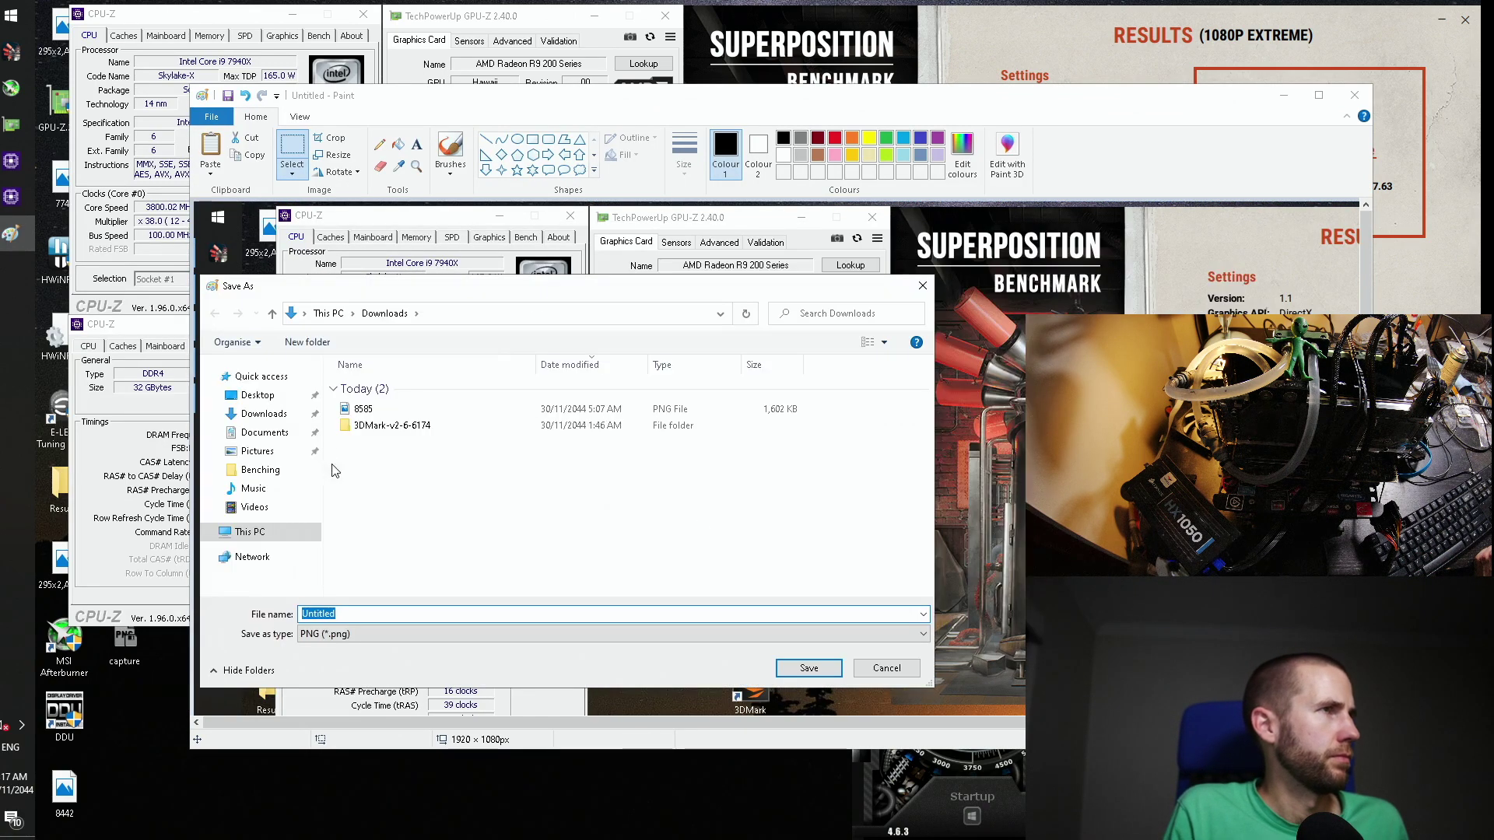
click(263, 417)
click(361, 616)
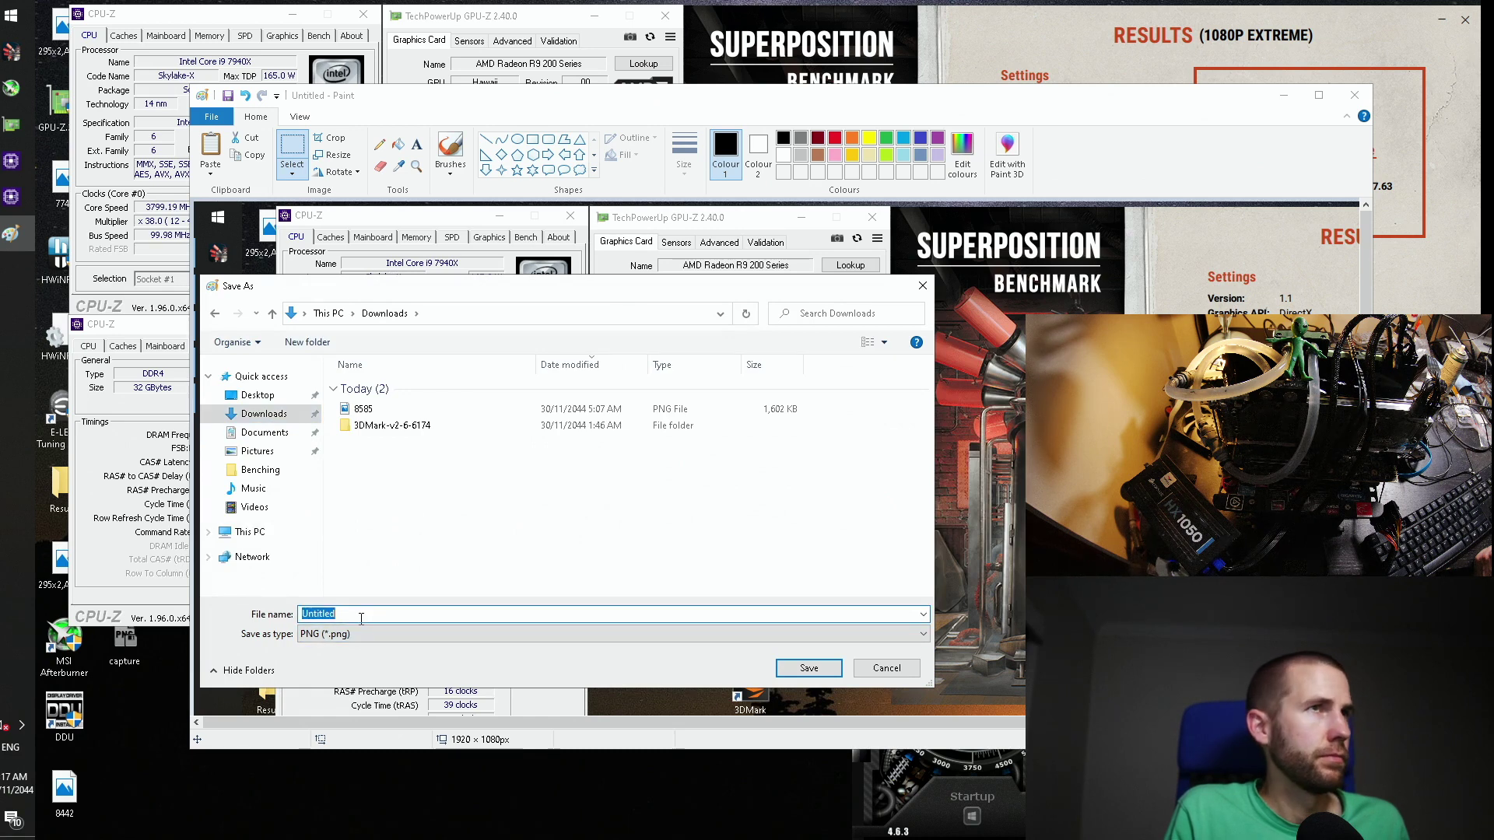
click(1012, 65)
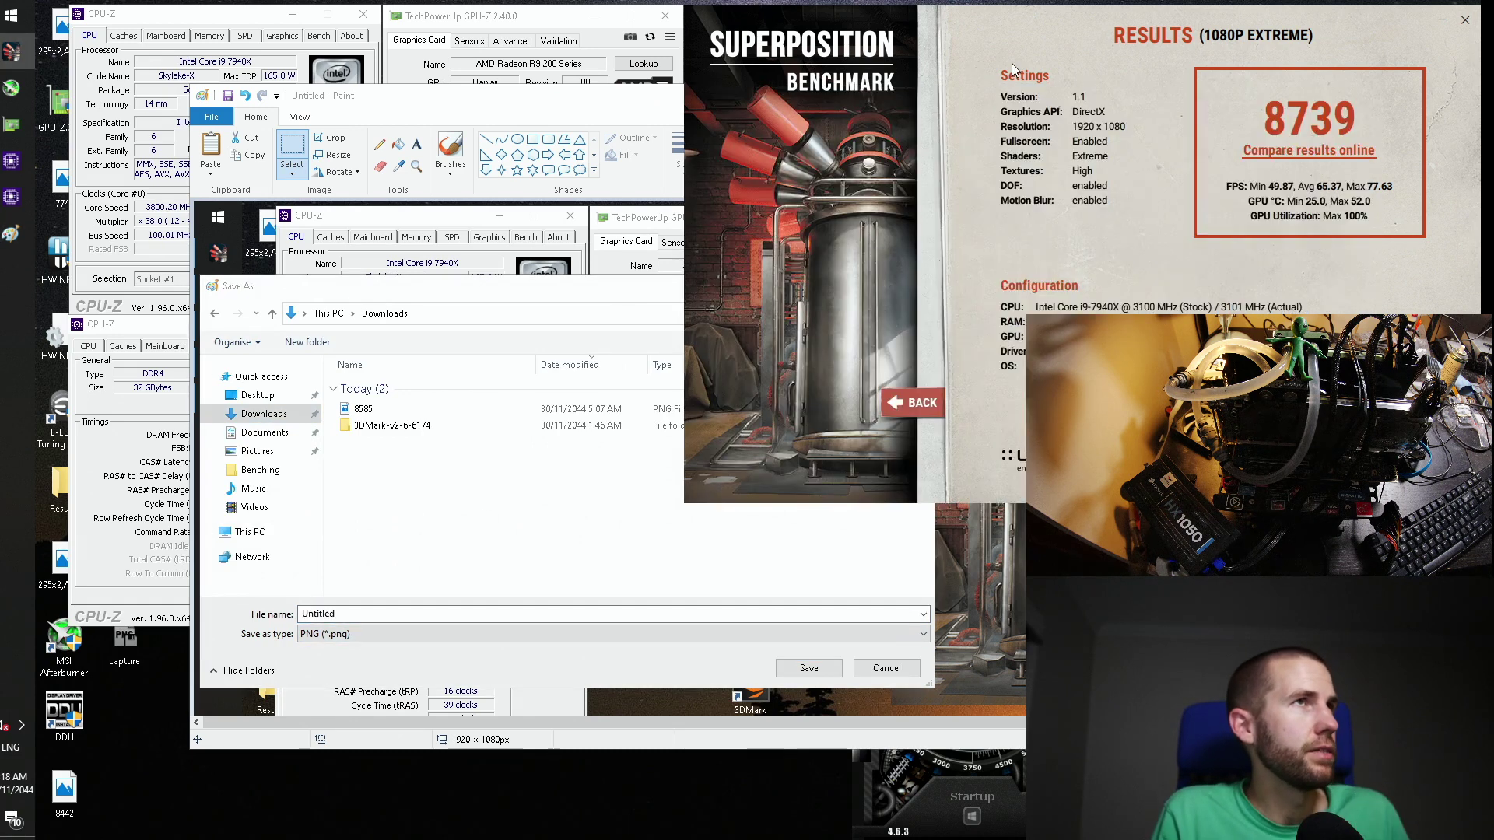
click(438, 614)
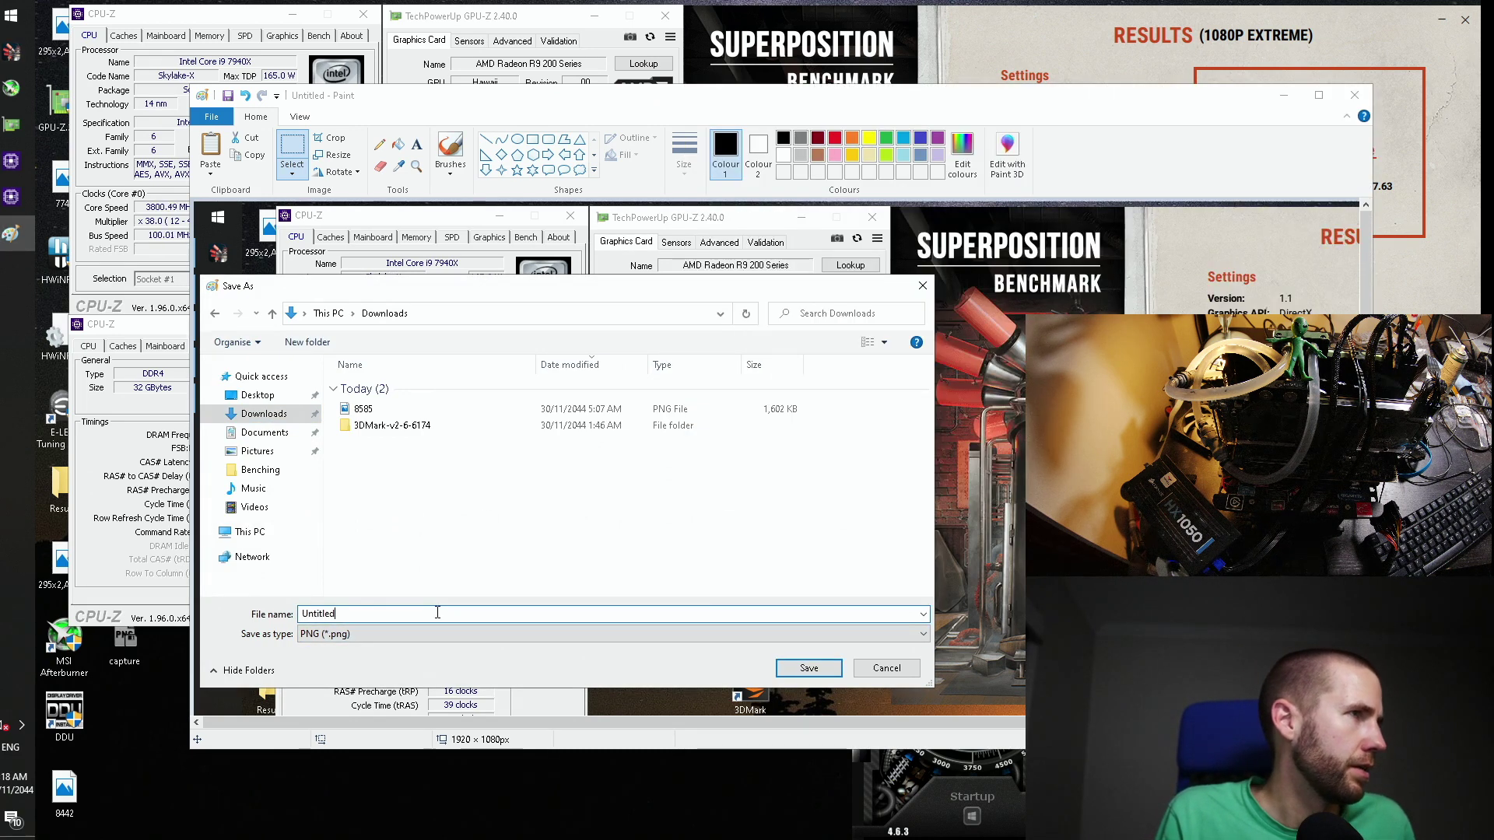
double_click(438, 614)
text(873)
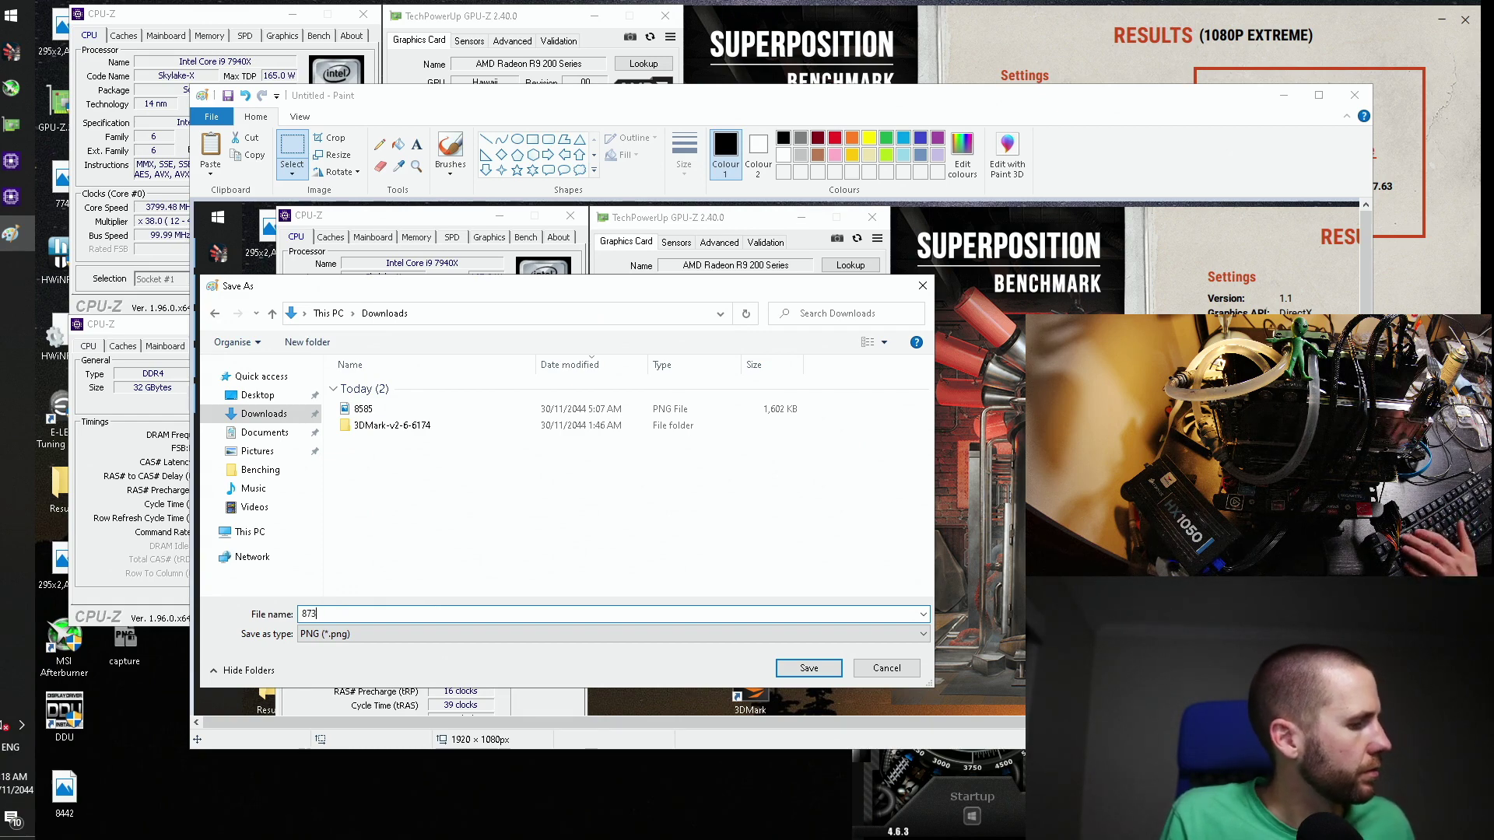
text(9)
key(Return)
click(1354, 95)
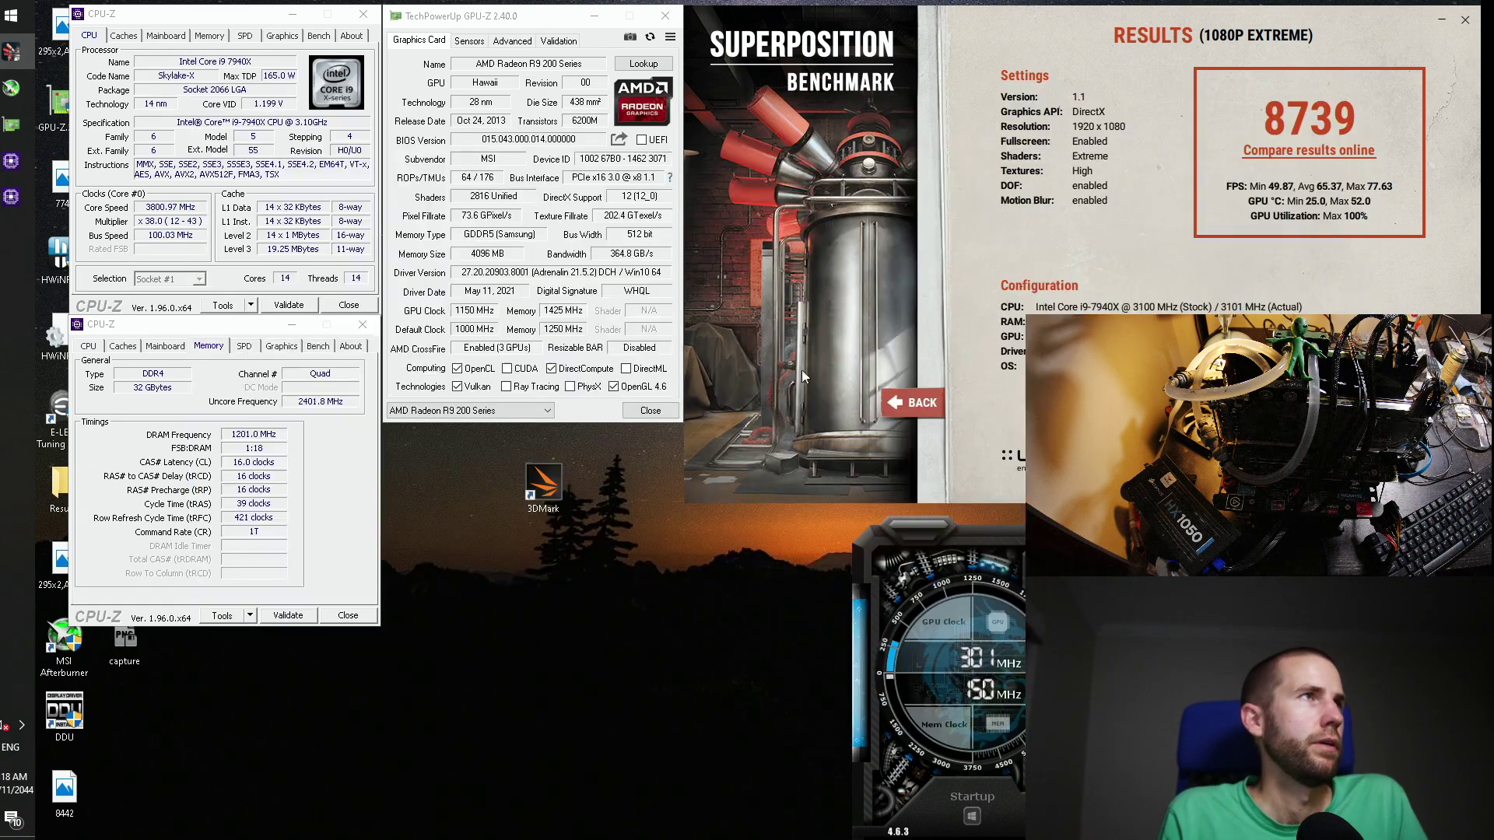
Step: Close the CPU-Z memory window, rearrange the tools, and apply a core clock of 1175 MHz to the MSI R9 290X Lightning
drag(1217, 531, 834, 324)
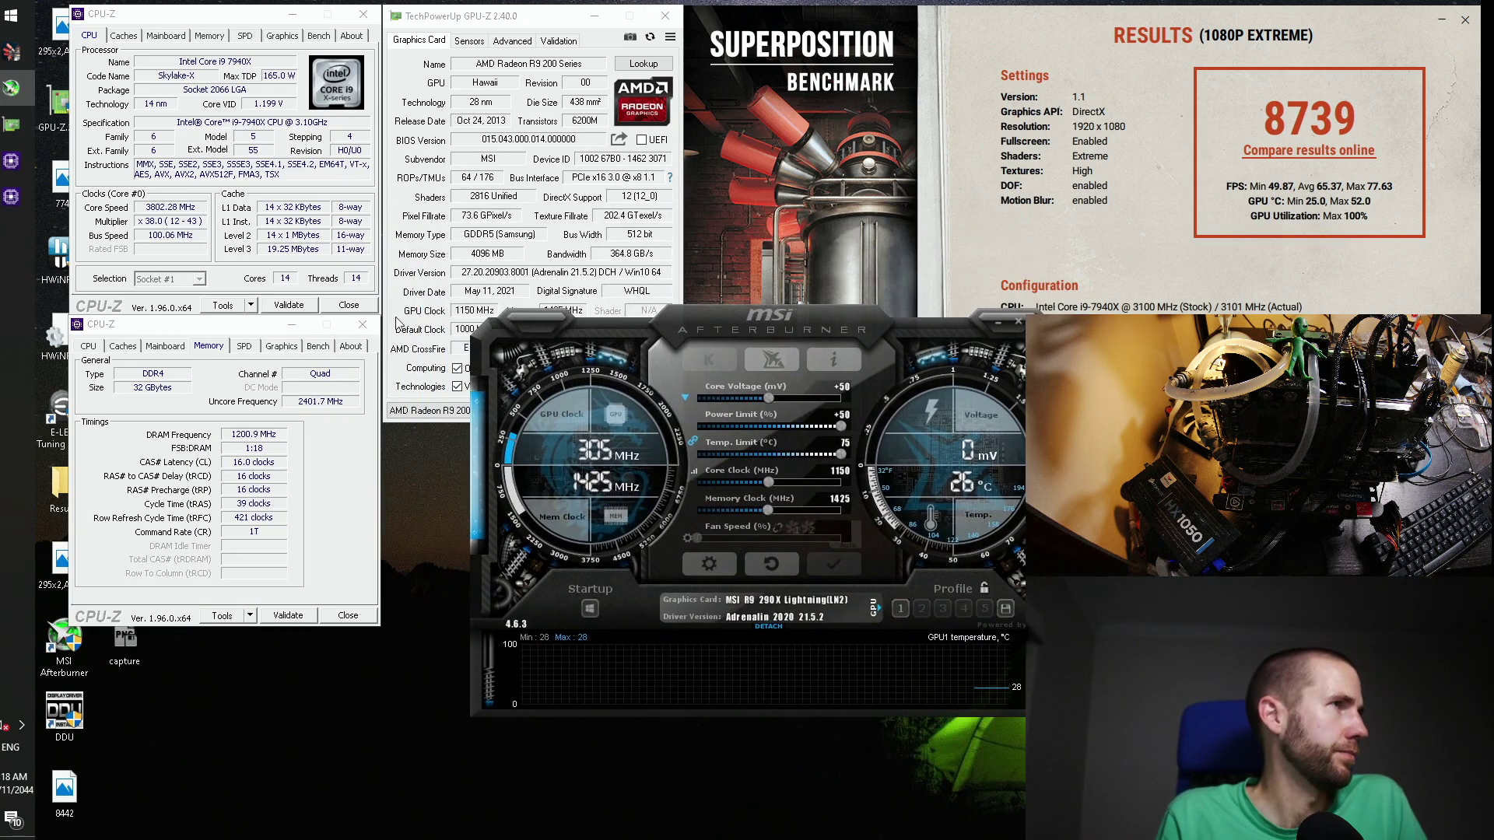
click(363, 325)
drag(435, 16, 297, 40)
drag(817, 504, 731, 522)
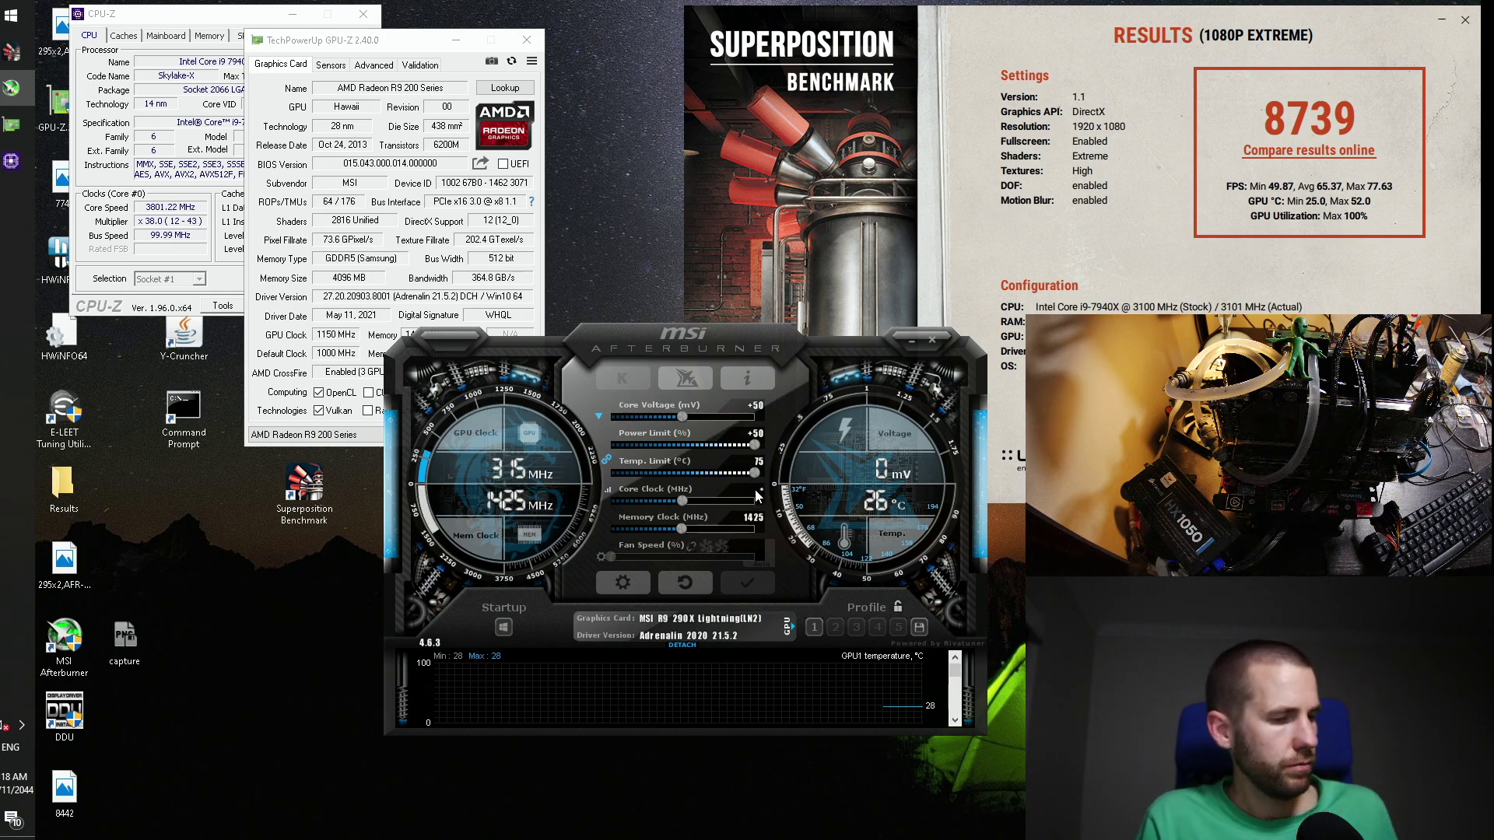
text(175)
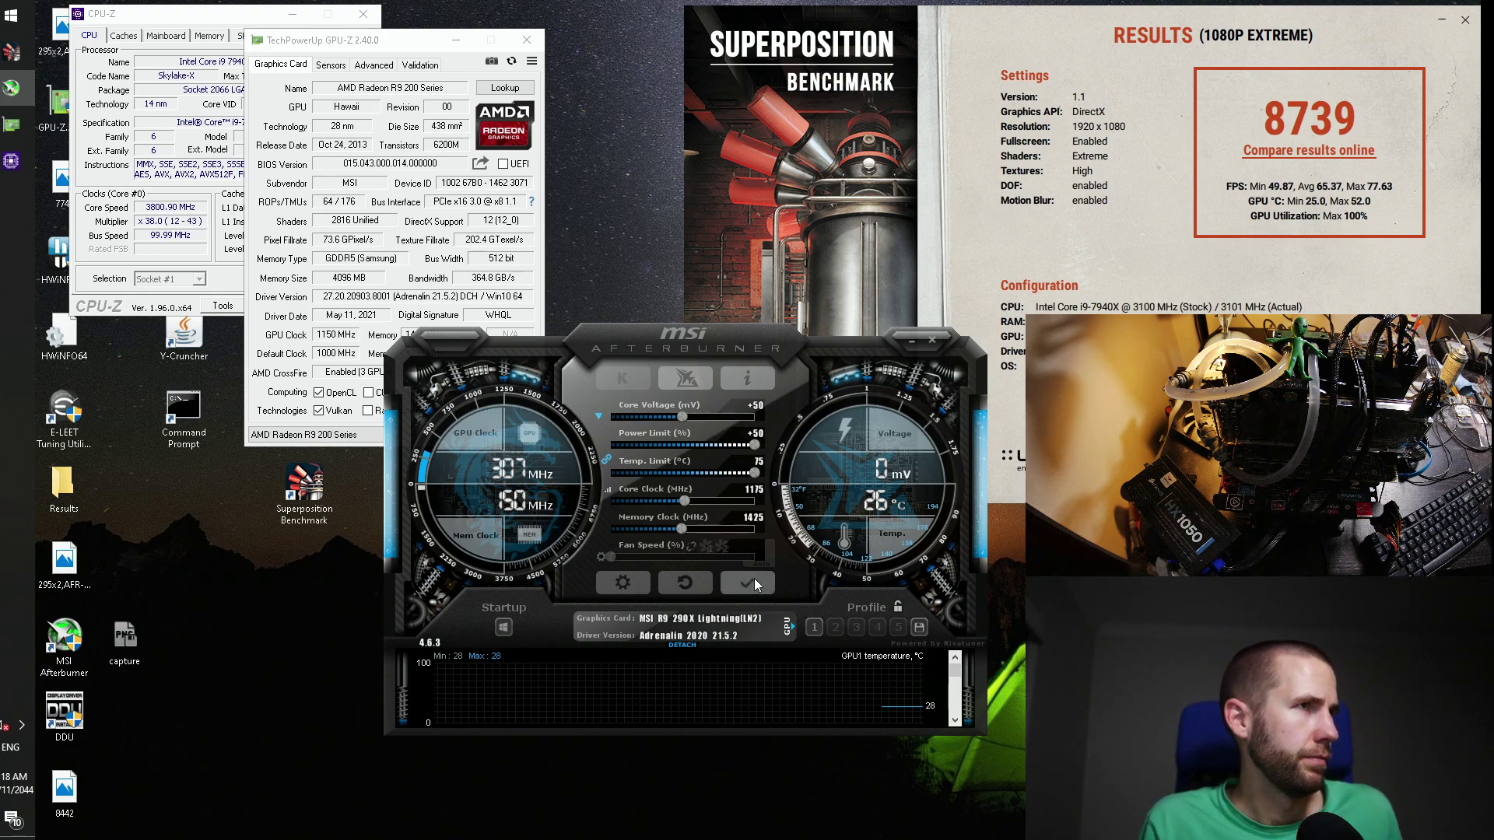
key(Return)
Step: Apply a core clock of 1175 MHz to GPU1 and GPU2 in Afterburner
click(787, 627)
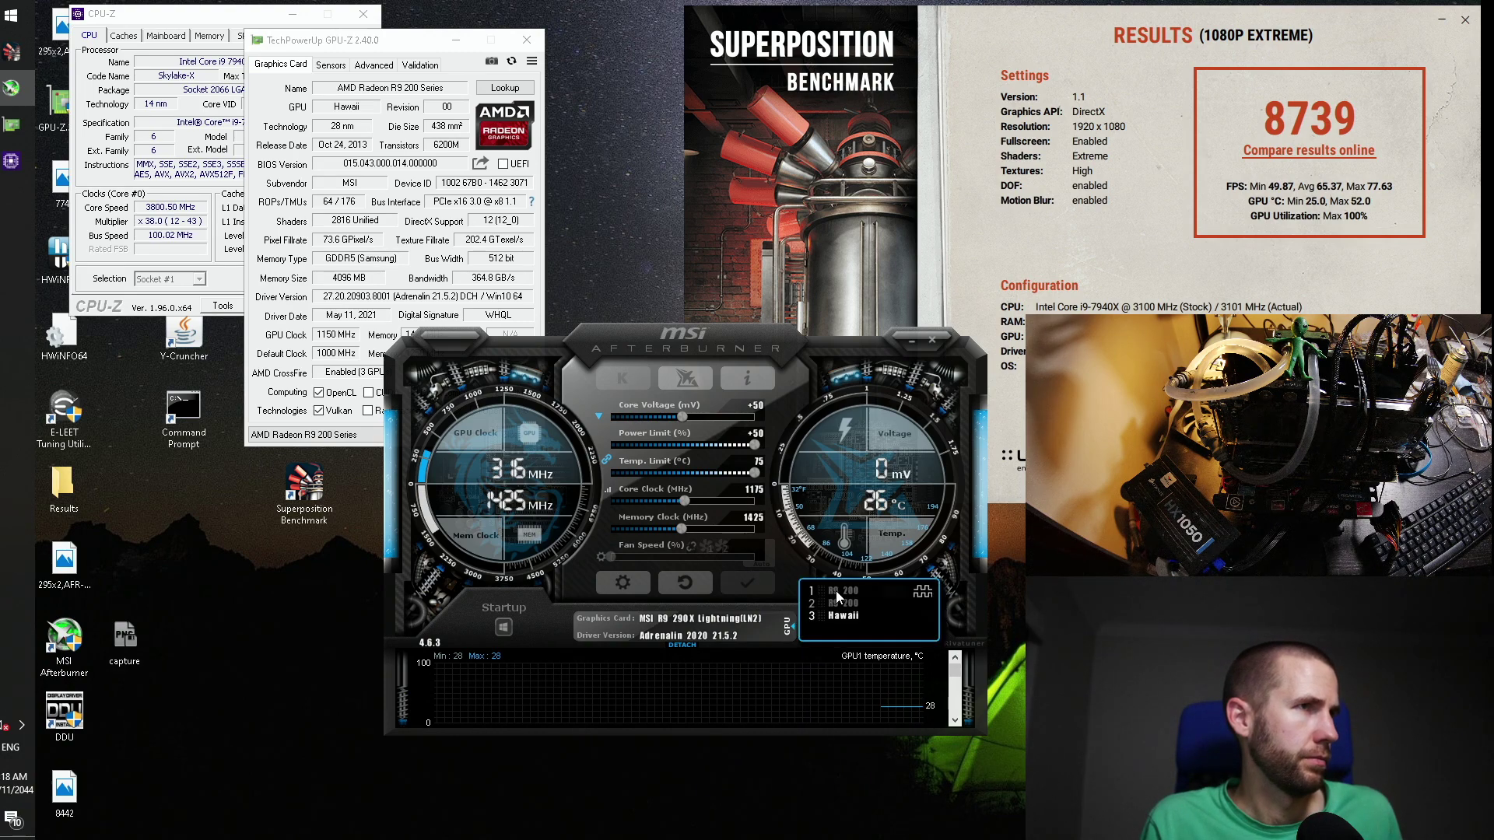
click(835, 591)
click(751, 494)
text(1175)
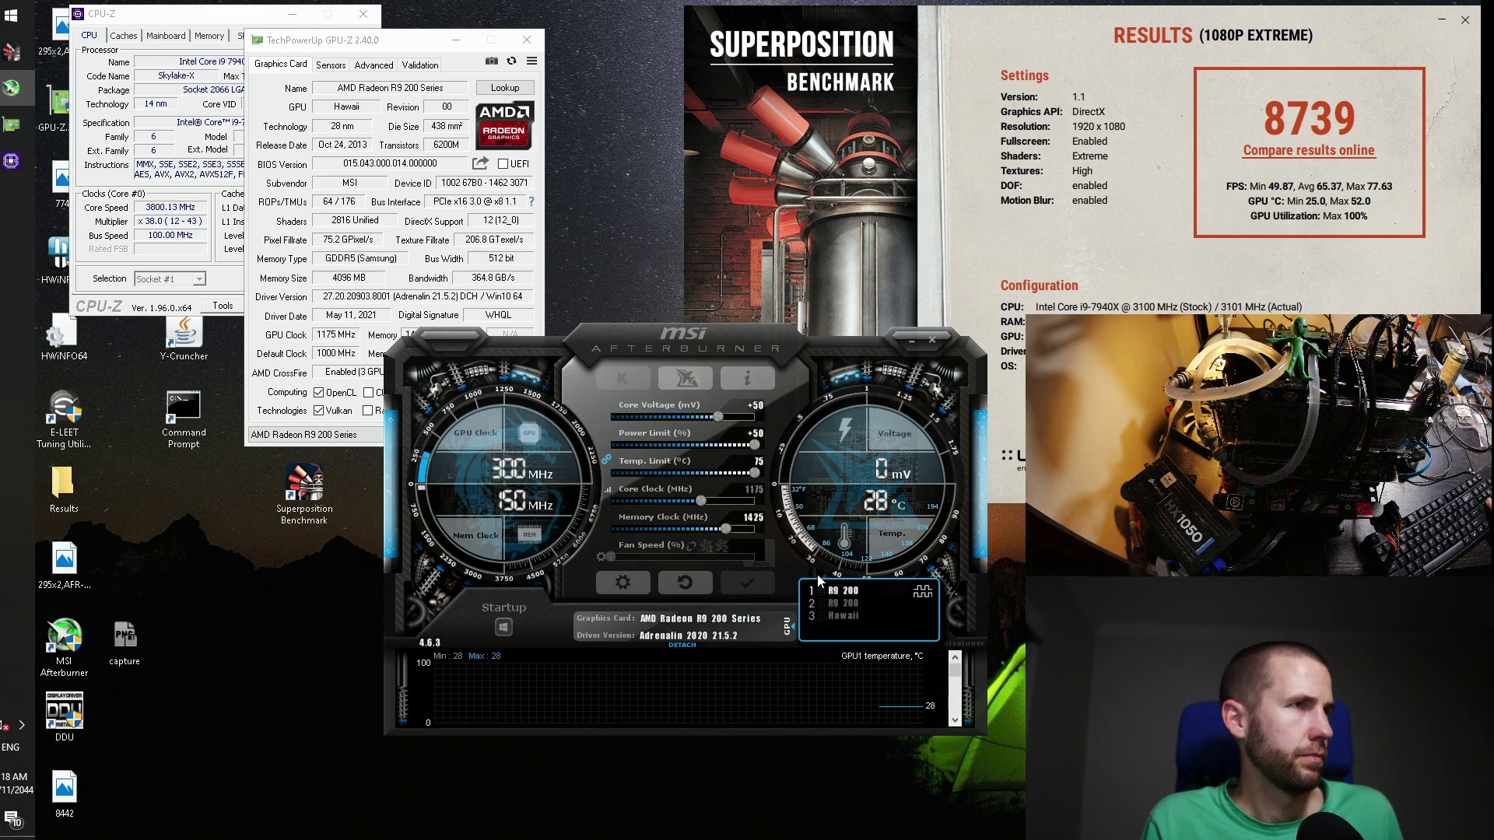
click(747, 583)
click(844, 603)
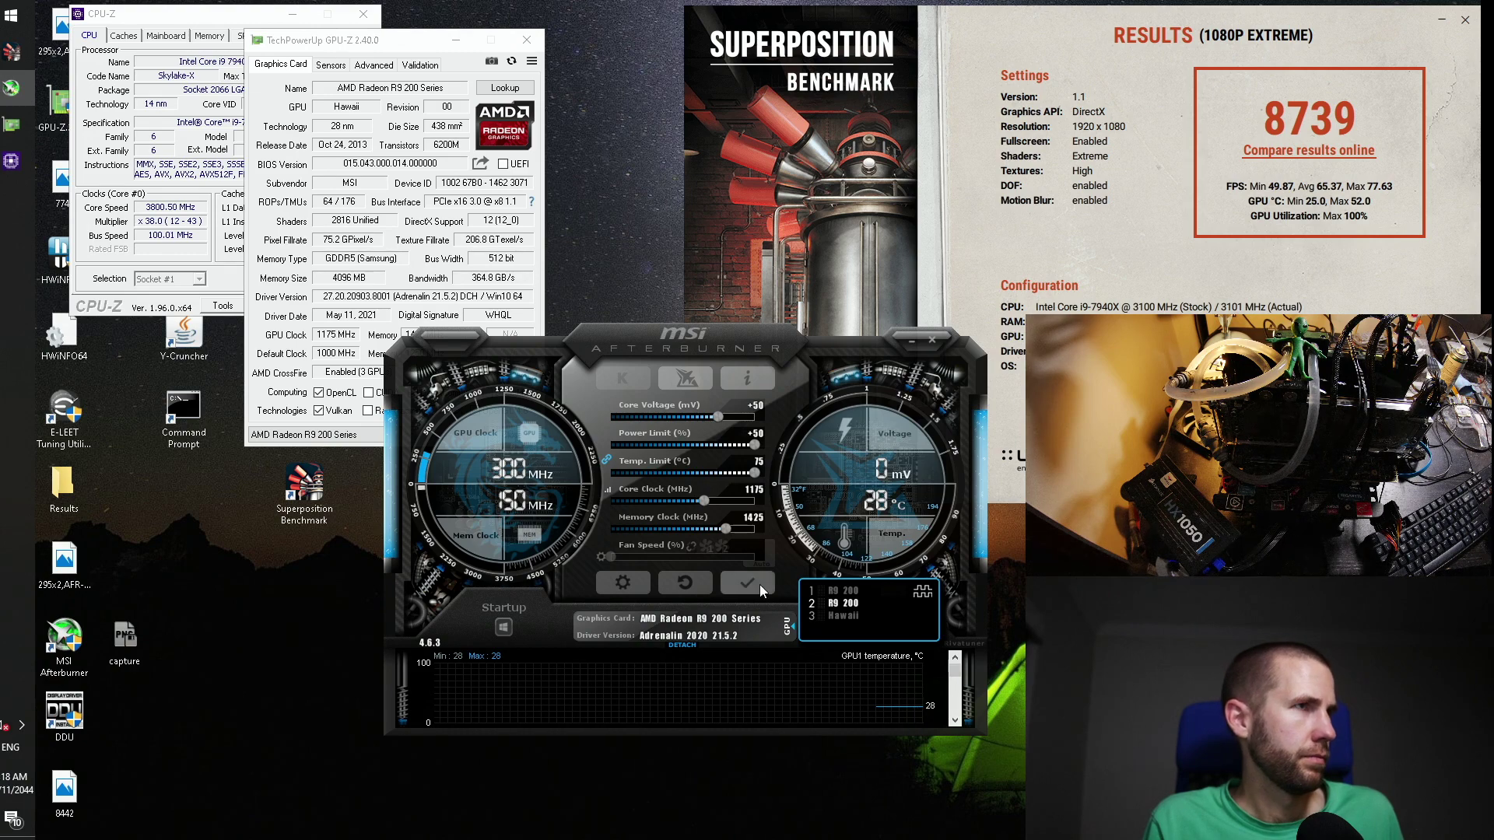
Step: Check the cards' clocks in GPU-Z, and close Afterburner, GPU-Z and CPU-Z to leave only the repositioned Superposition window
click(269, 395)
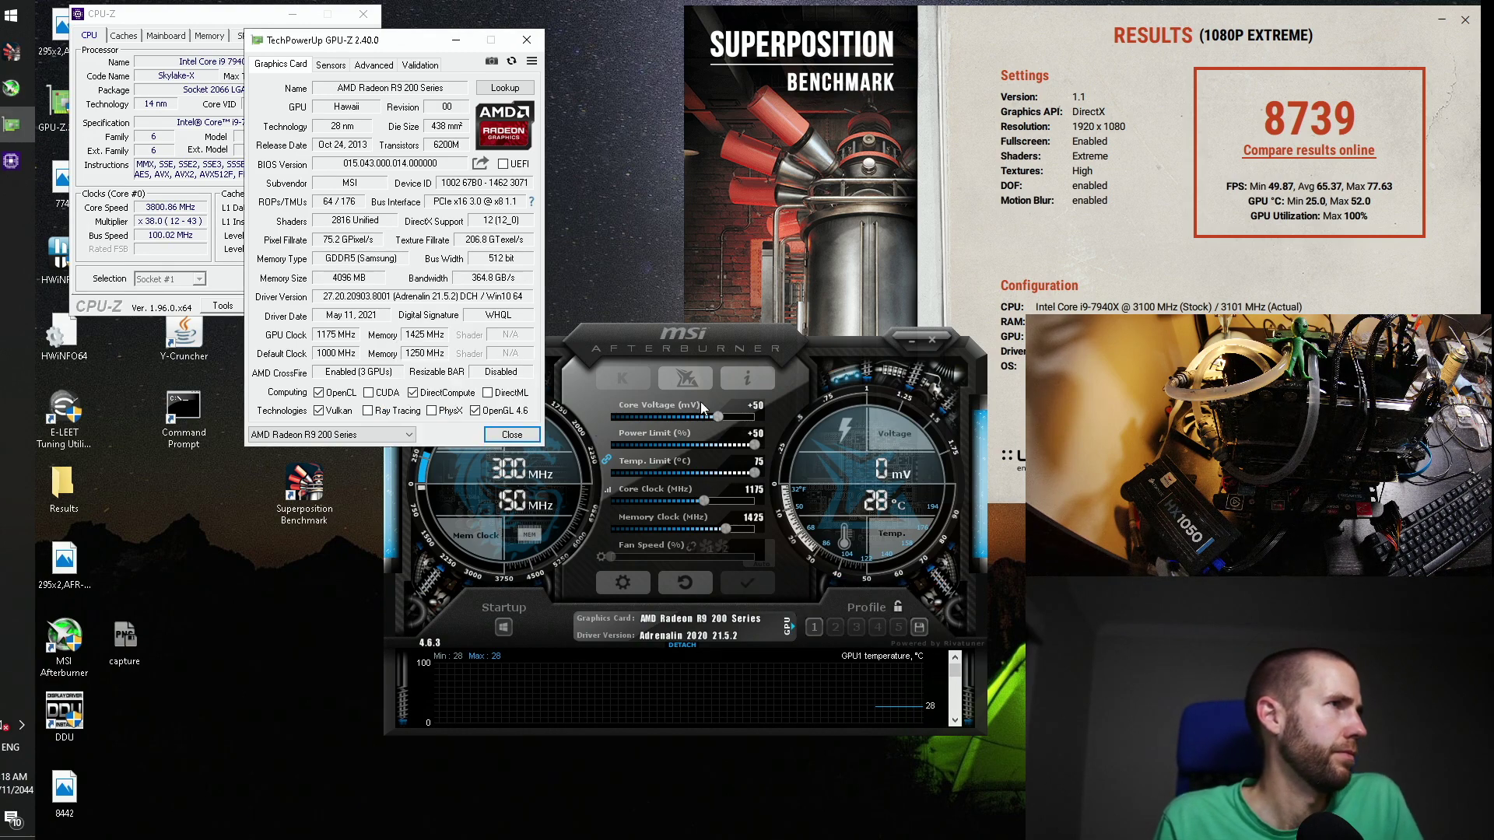
click(326, 434)
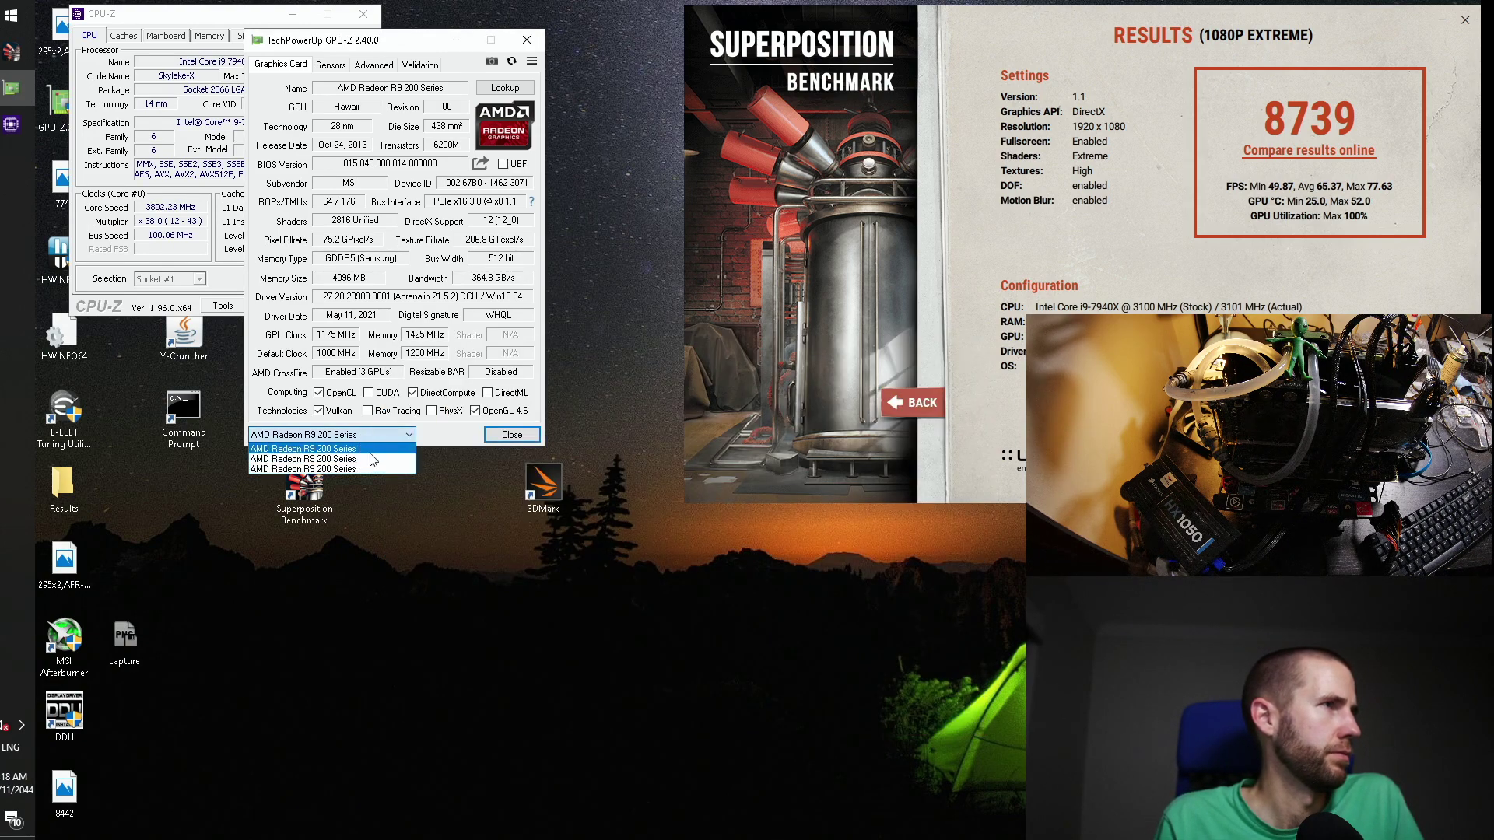
click(335, 464)
click(528, 38)
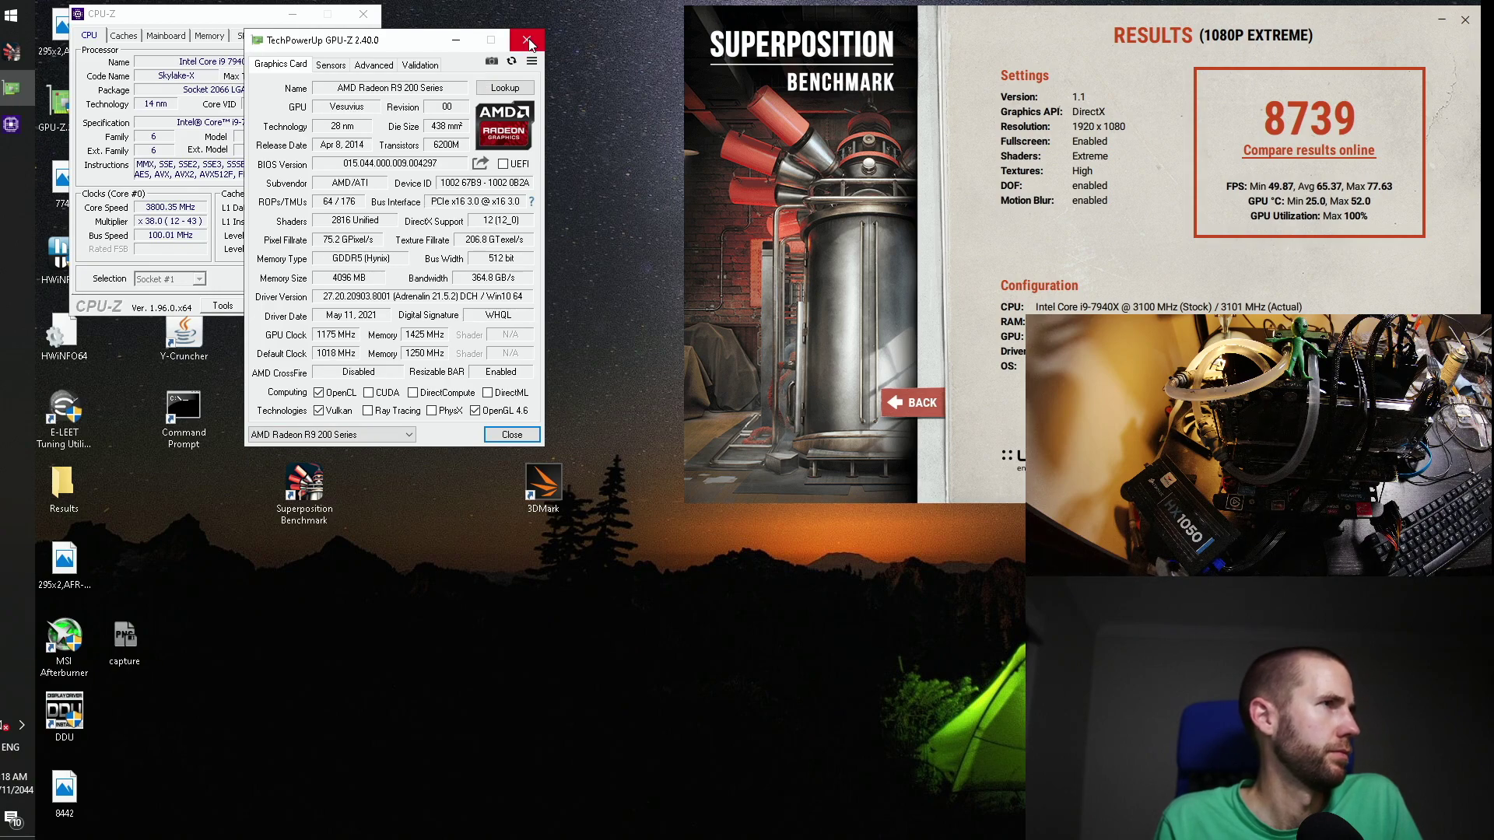
click(362, 14)
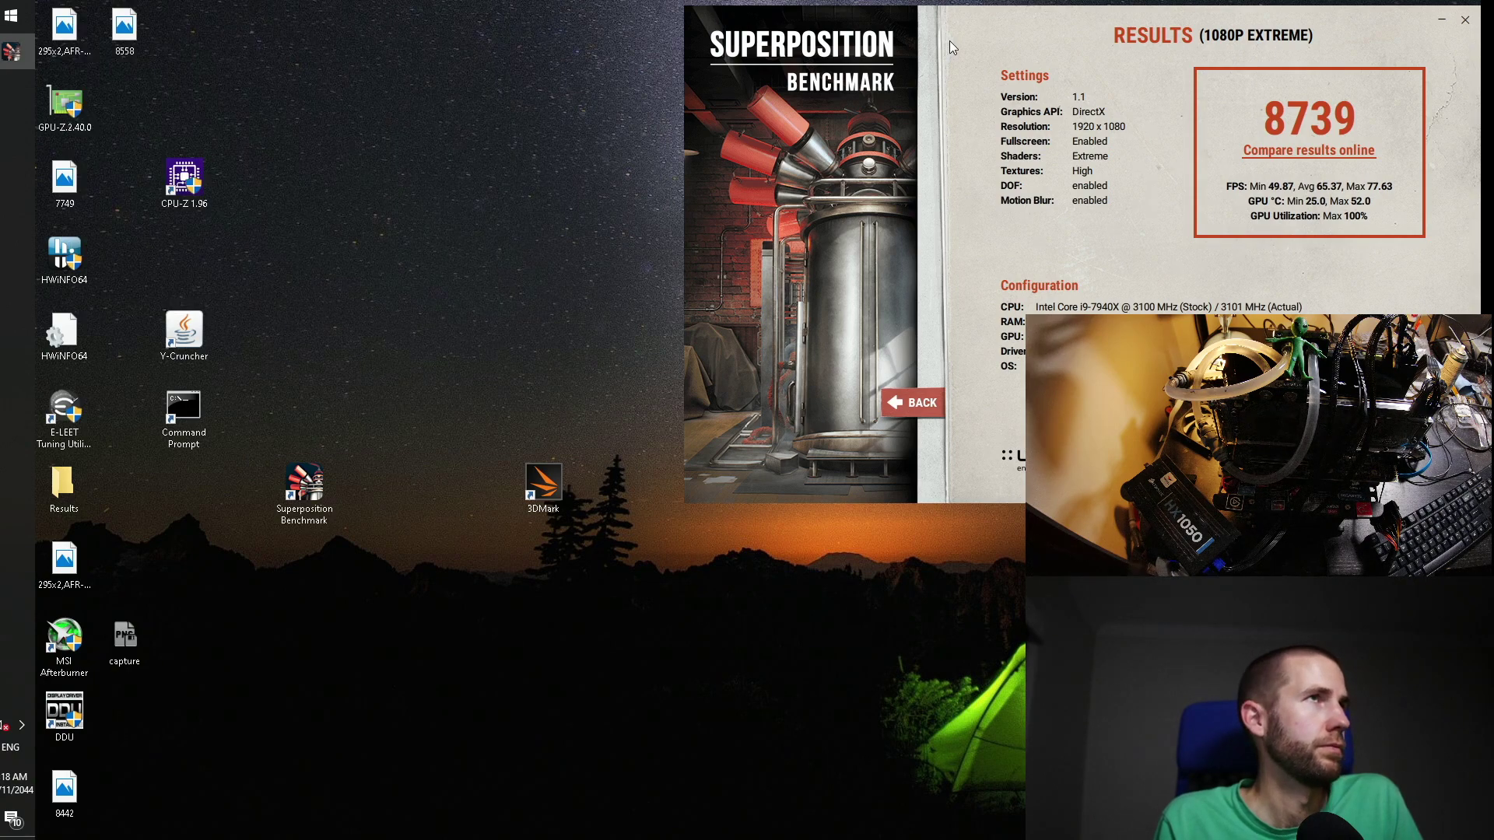
drag(949, 40, 576, 112)
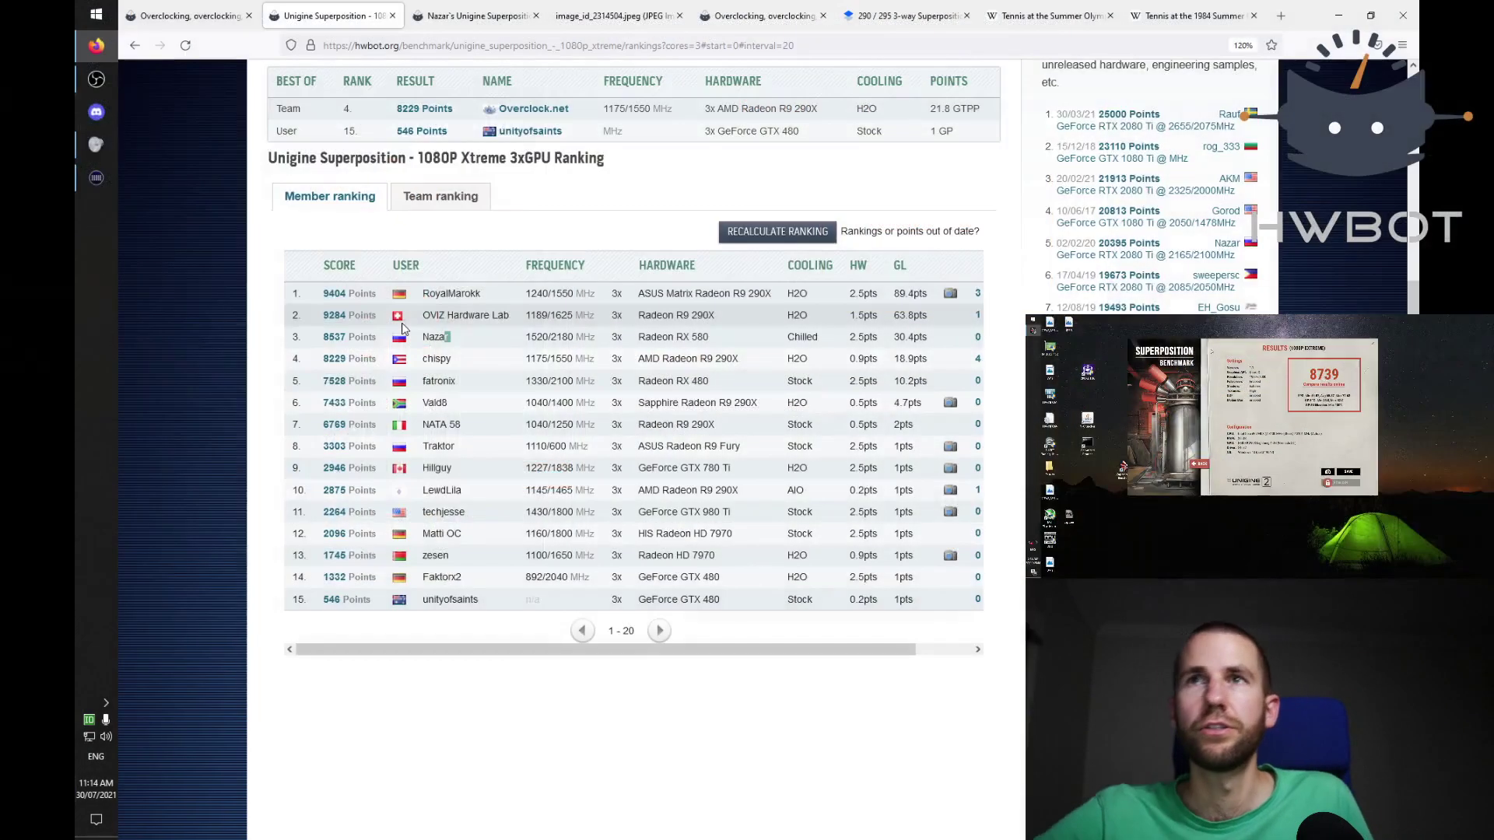
Step: Open the 290 / 295 3-way Superposition doc, move its tab to second place, and add a row with config 1150 / 1425 (+50)
click(622, 15)
drag(284, 56, 284, 31)
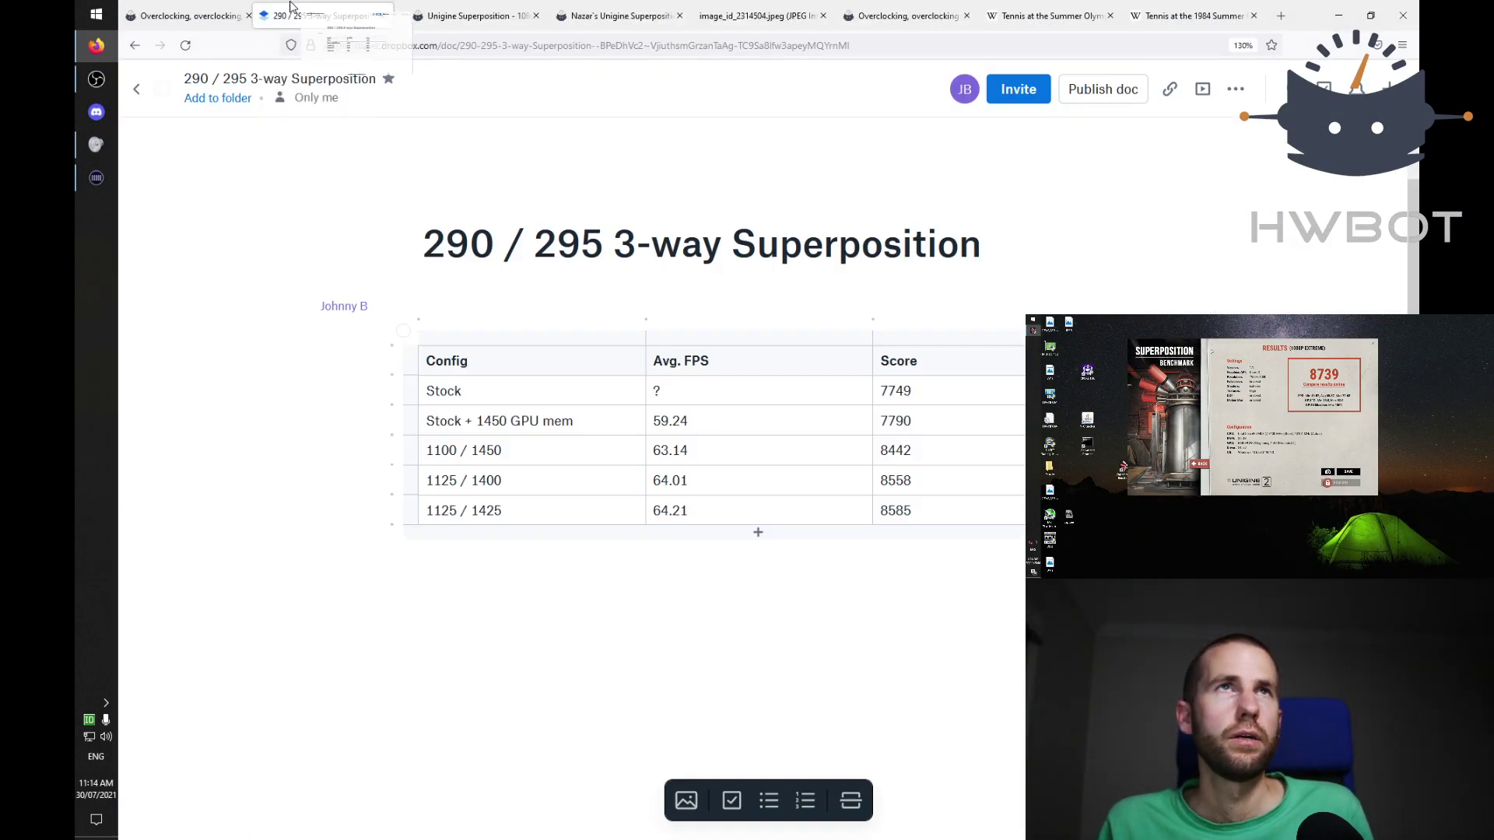
key(Tab)
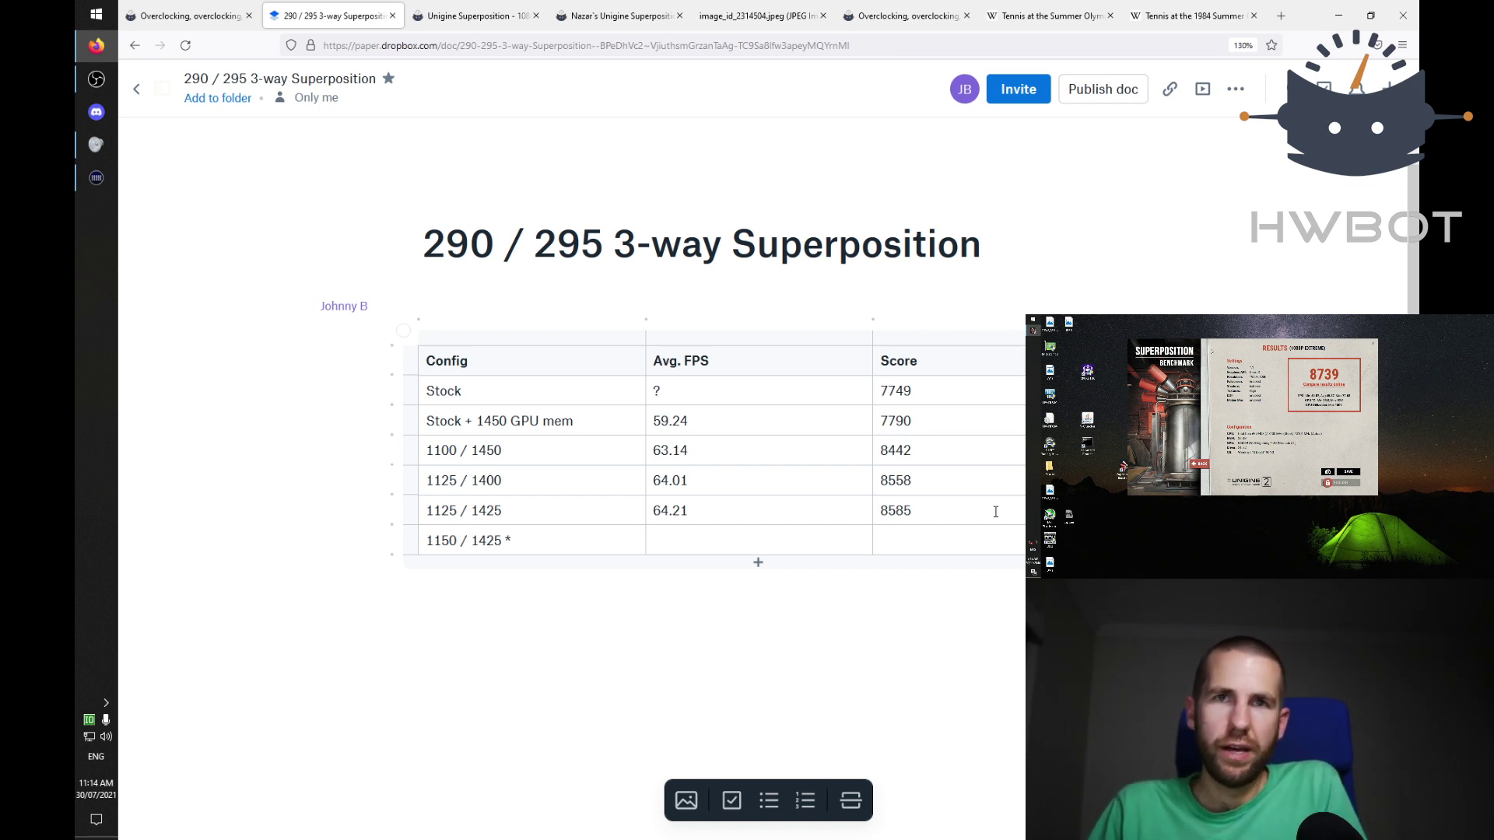
text(1150 / 1425 (+5)
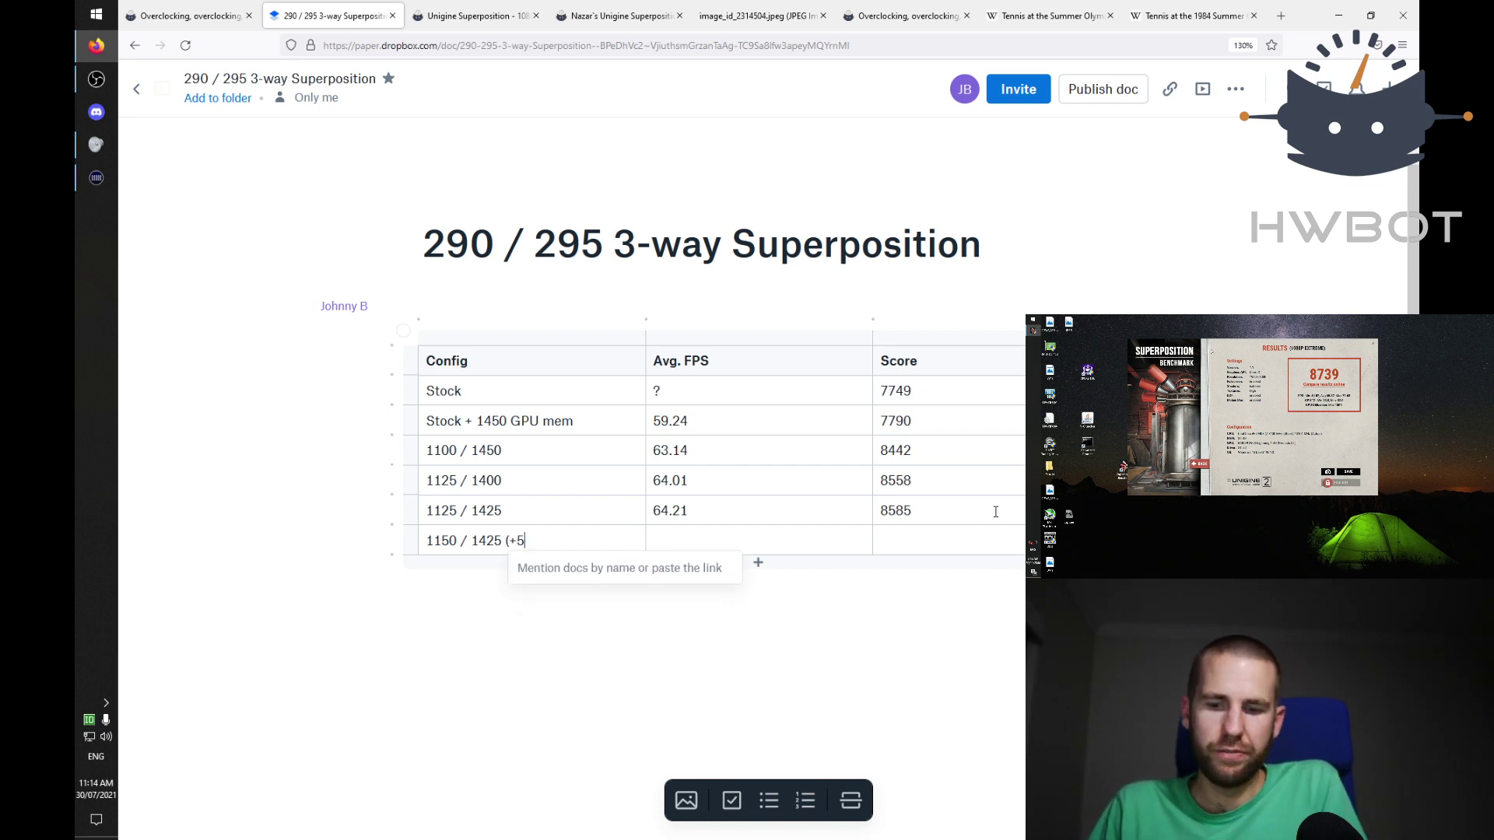
text(0))
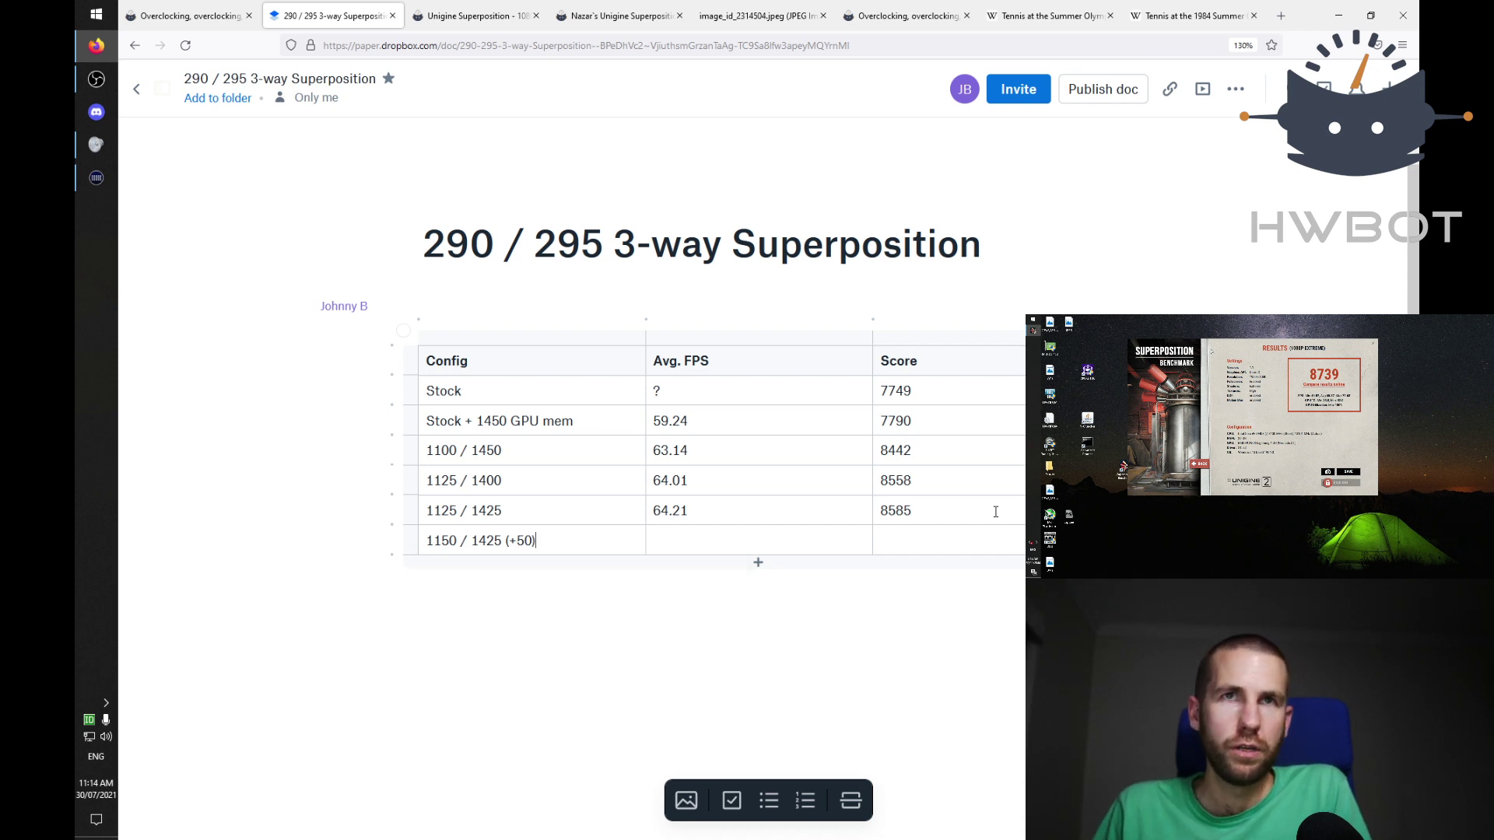
scroll(914, 424, up, 1)
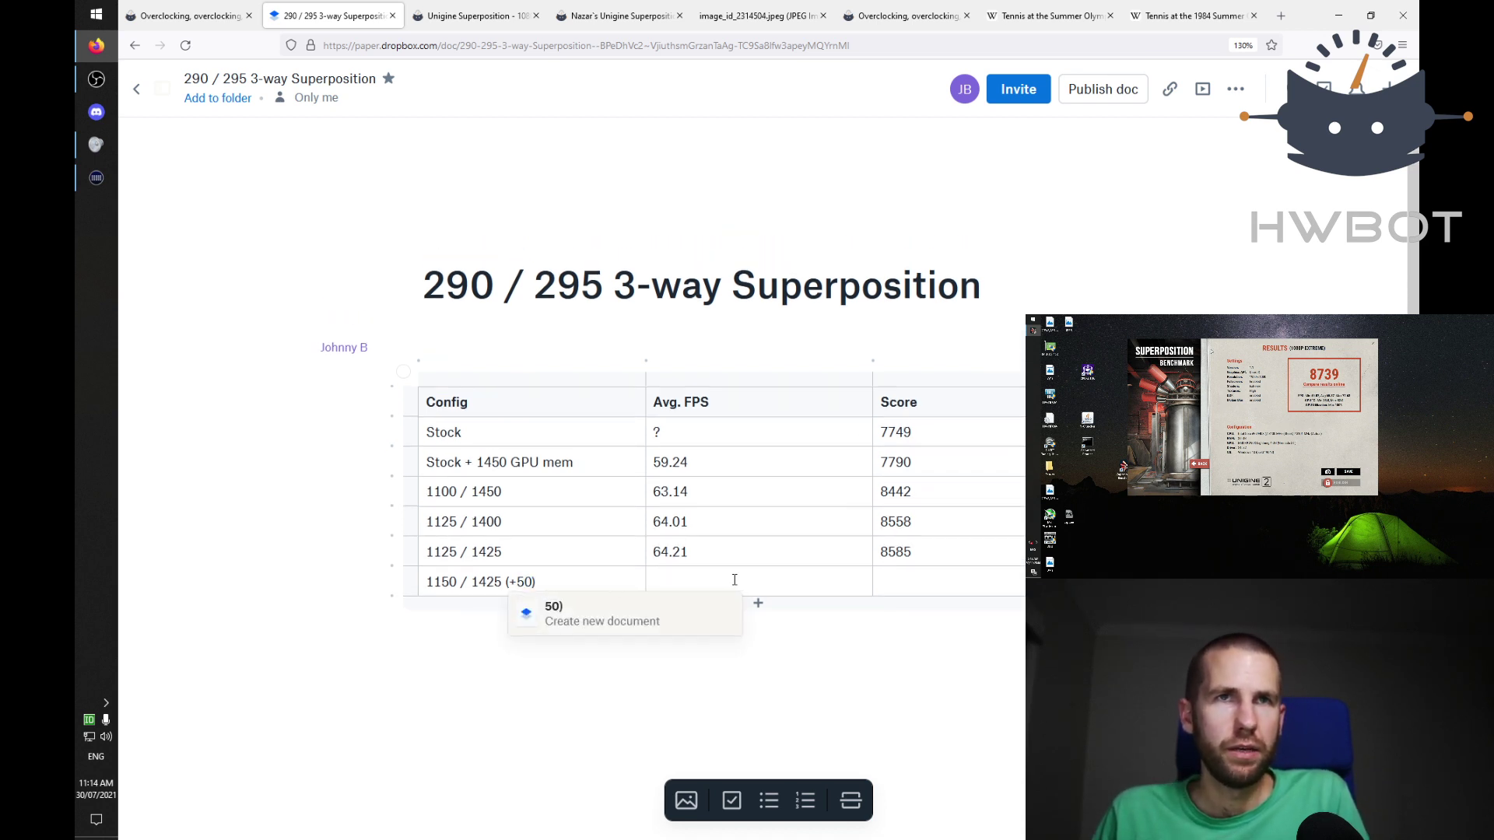
click(734, 579)
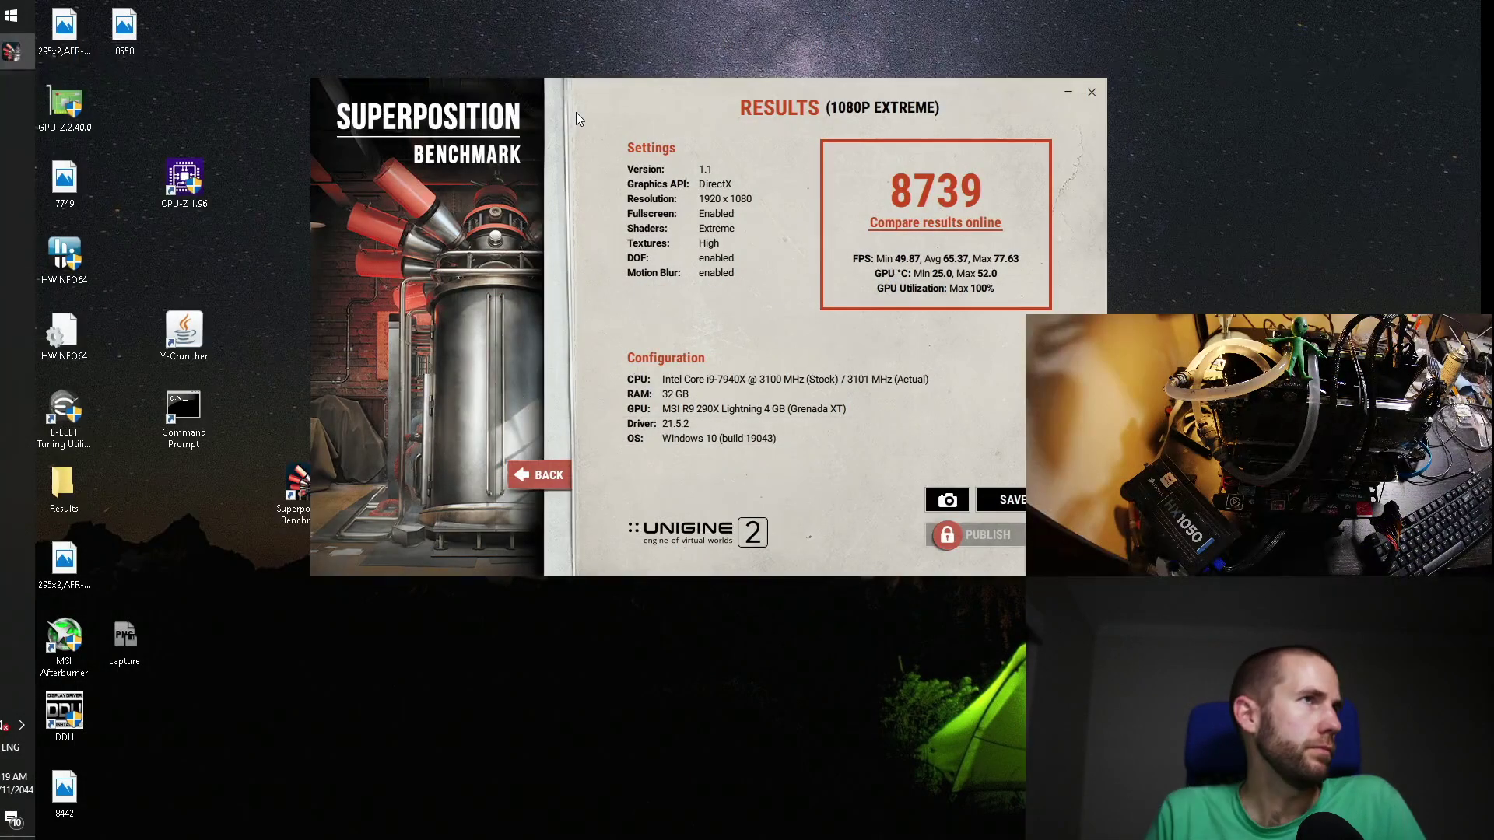
Step: Reposition the Superposition results window, return to the benchmark settings, and start another 1080p Extreme run
drag(782, 109, 593, 68)
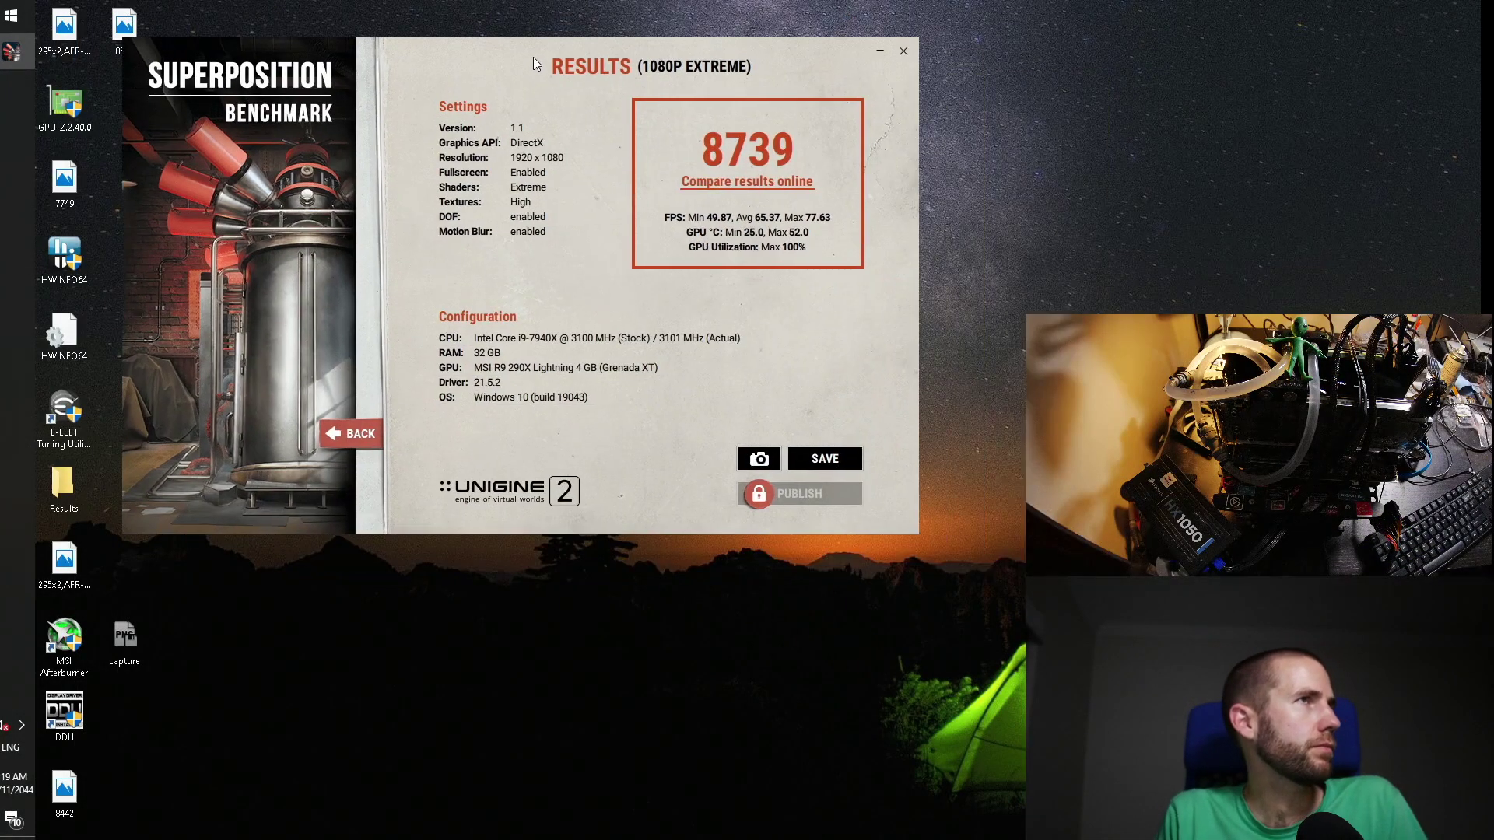
click(346, 439)
click(828, 489)
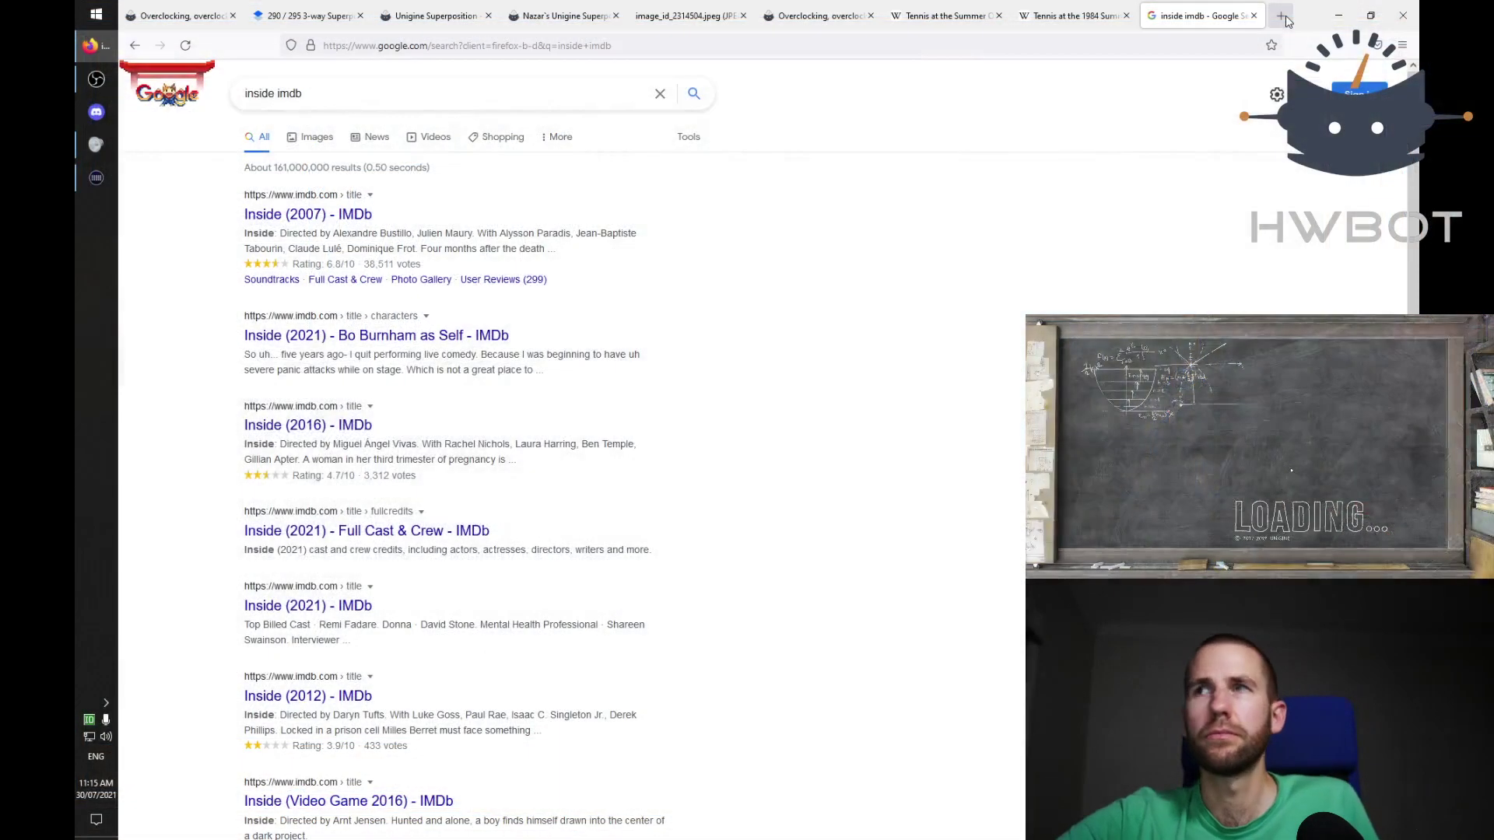
Step: Switch to the browser and open the Inside (2021) - Bo Burnham as Self result from the IMDb search
key(alt+Tab)
click(437, 337)
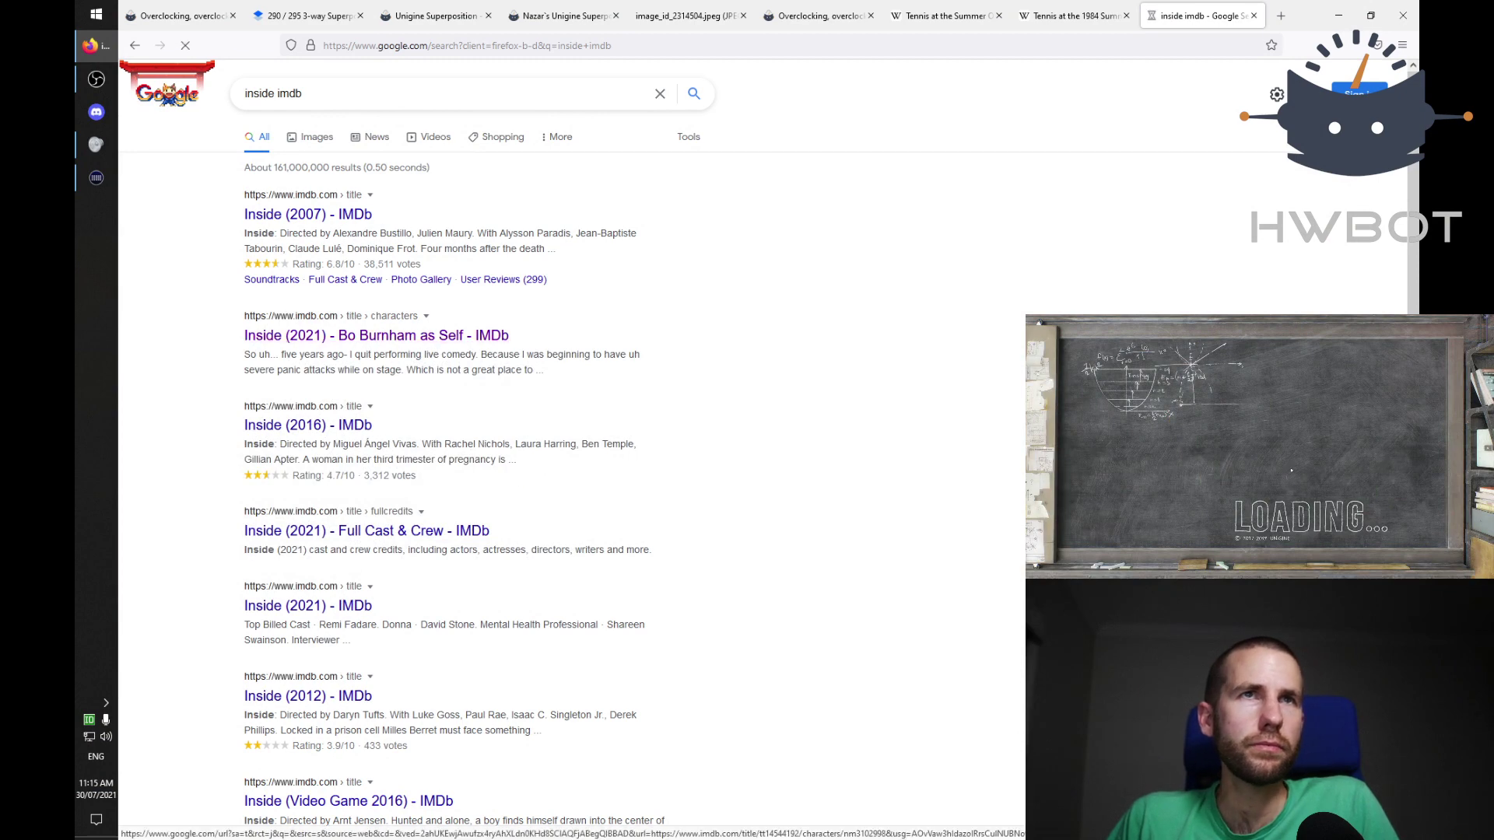
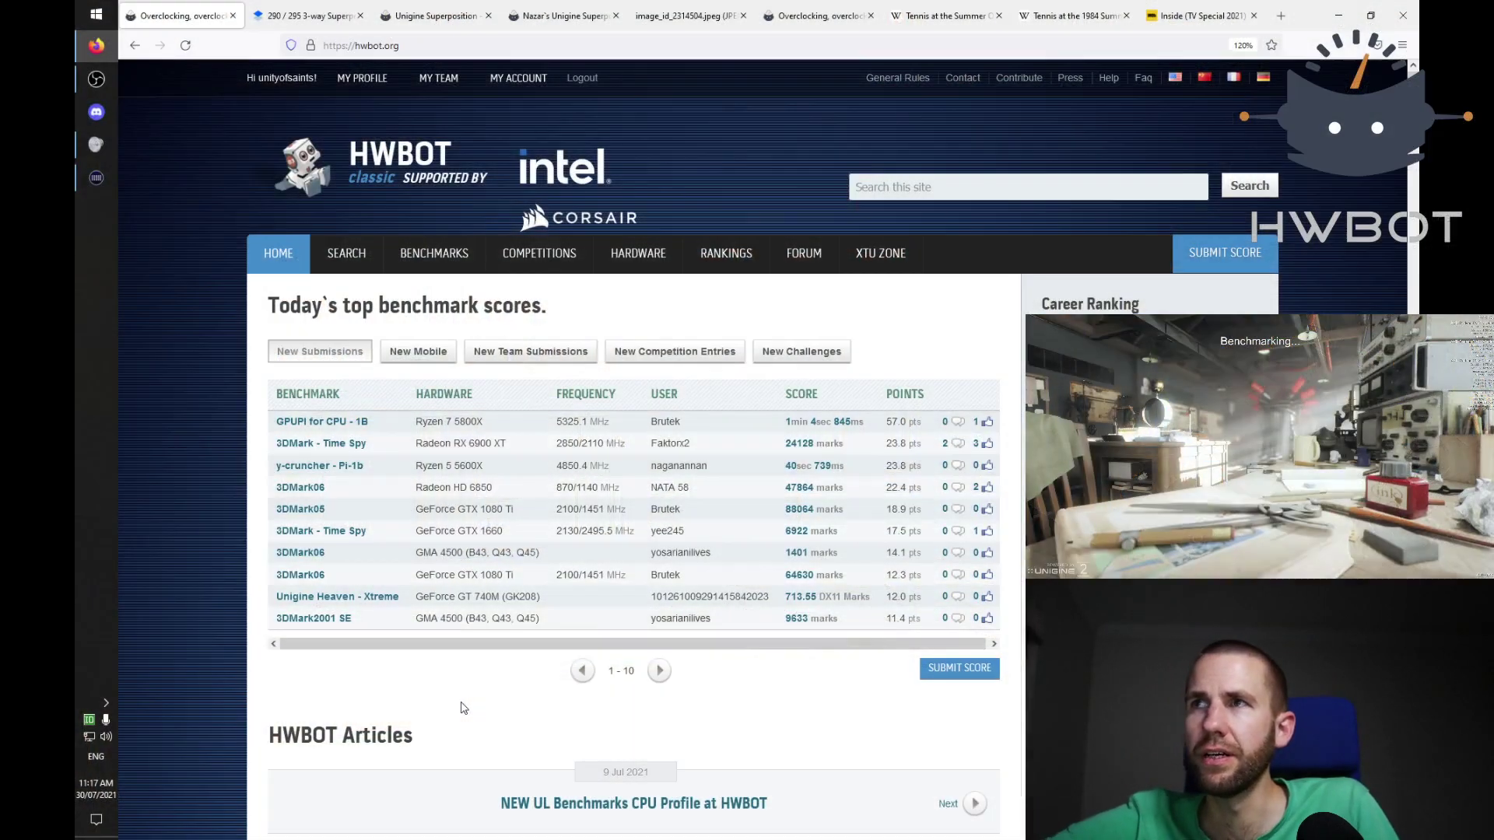
Step: Browse HWBOT's top benchmark scores and examine the Cinebench R20 submission for the Ryzen Threadripper 3970X, including its media gallery
click(659, 671)
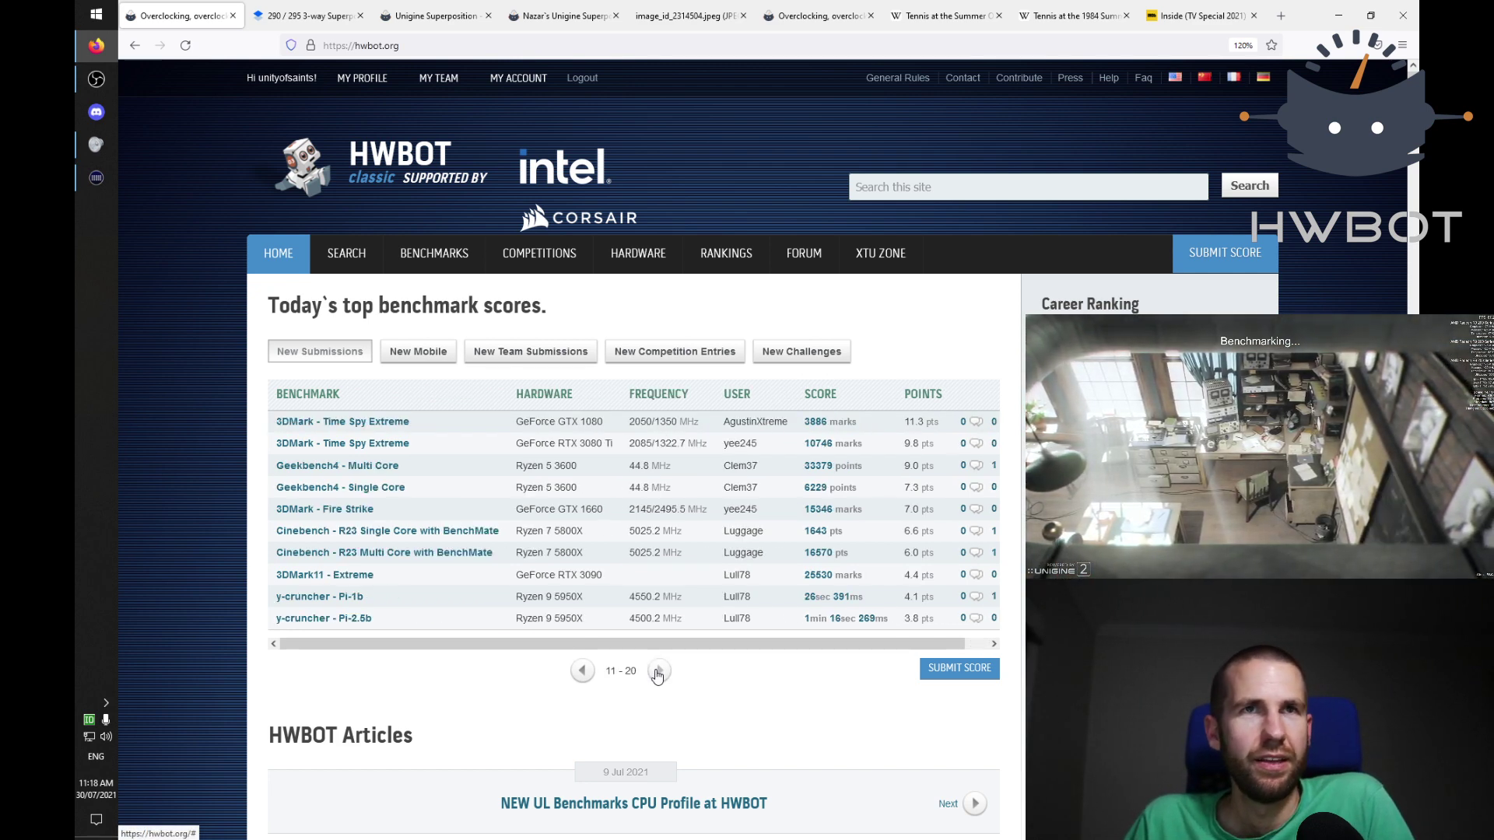
click(659, 670)
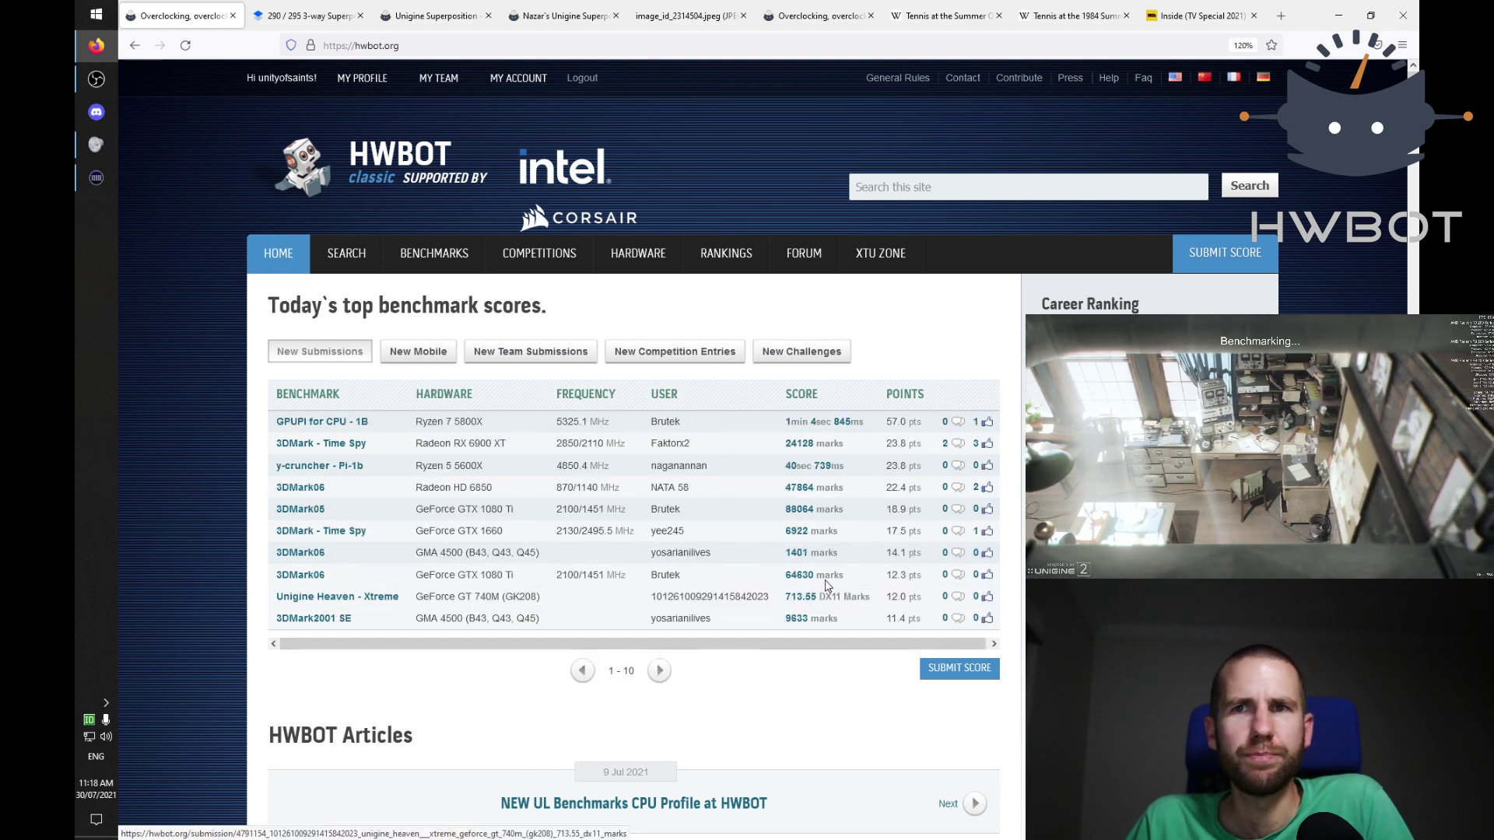
scroll(825, 579, down, 8)
scroll(825, 579, down, 8)
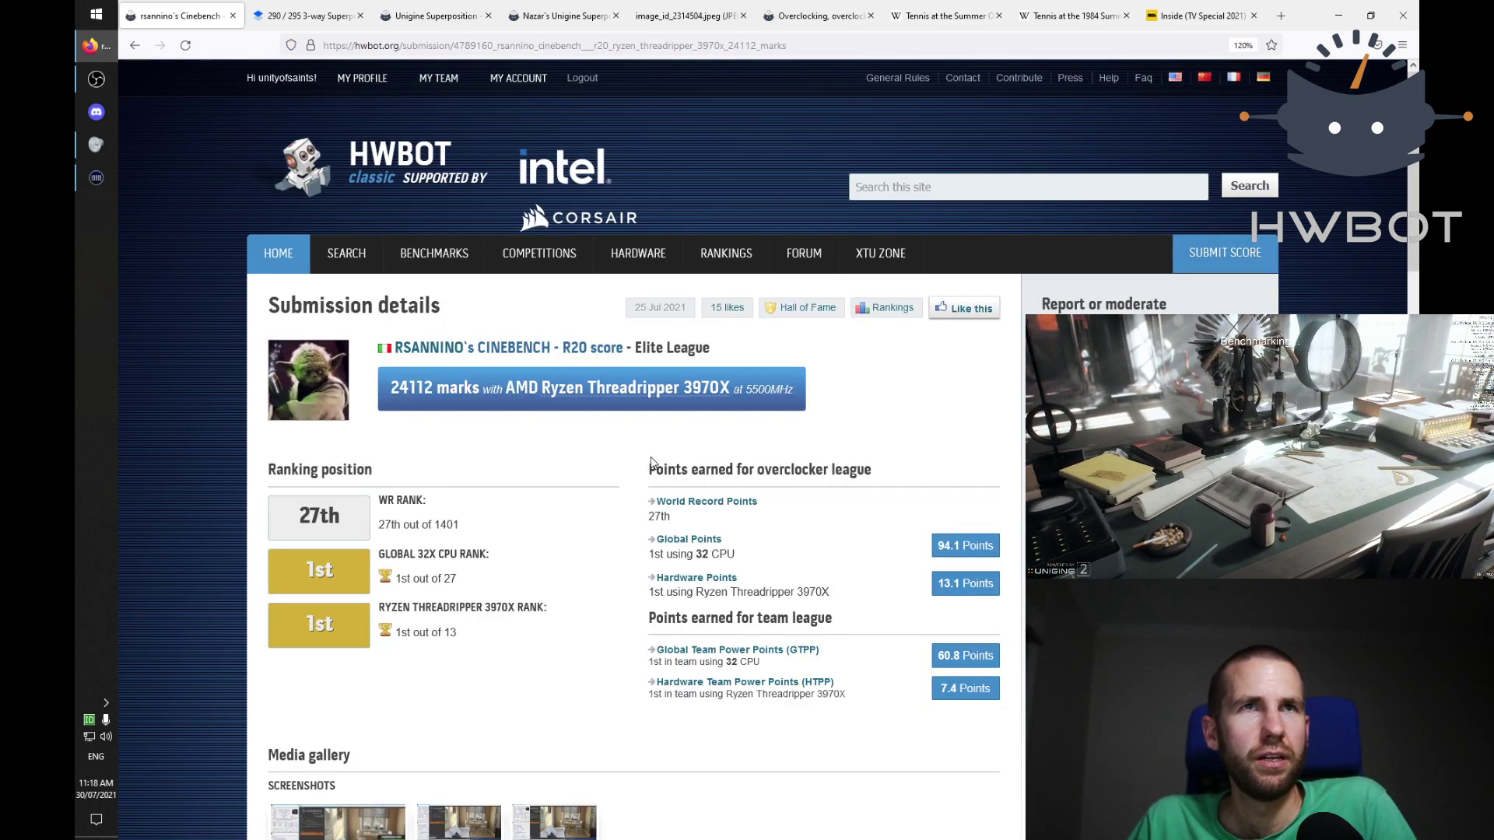
scroll(652, 462, down, 6)
click(321, 347)
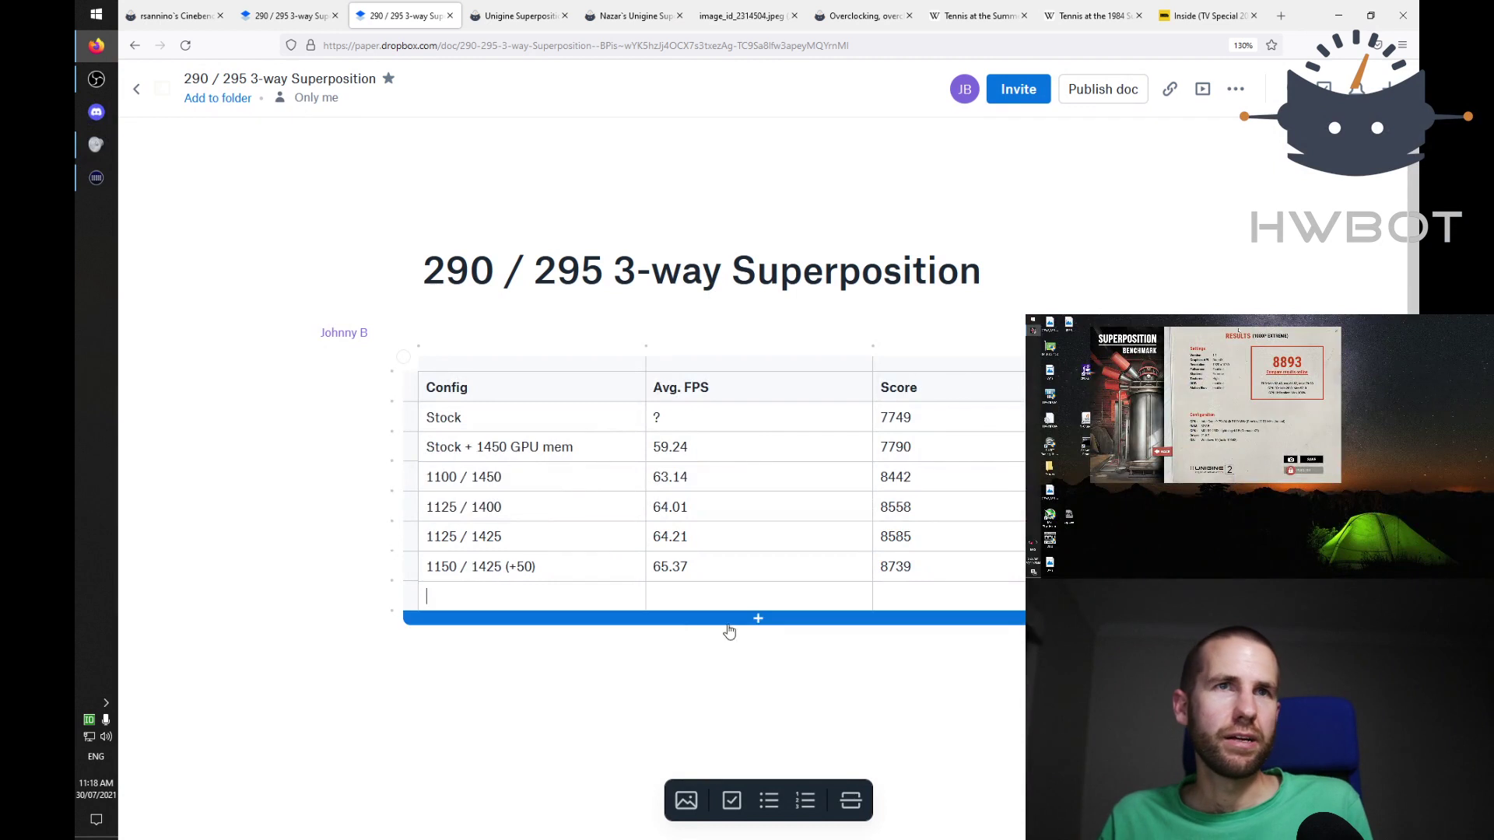
Step: Add a row to the results table with the config 1175 / 1425 (+50)
click(723, 618)
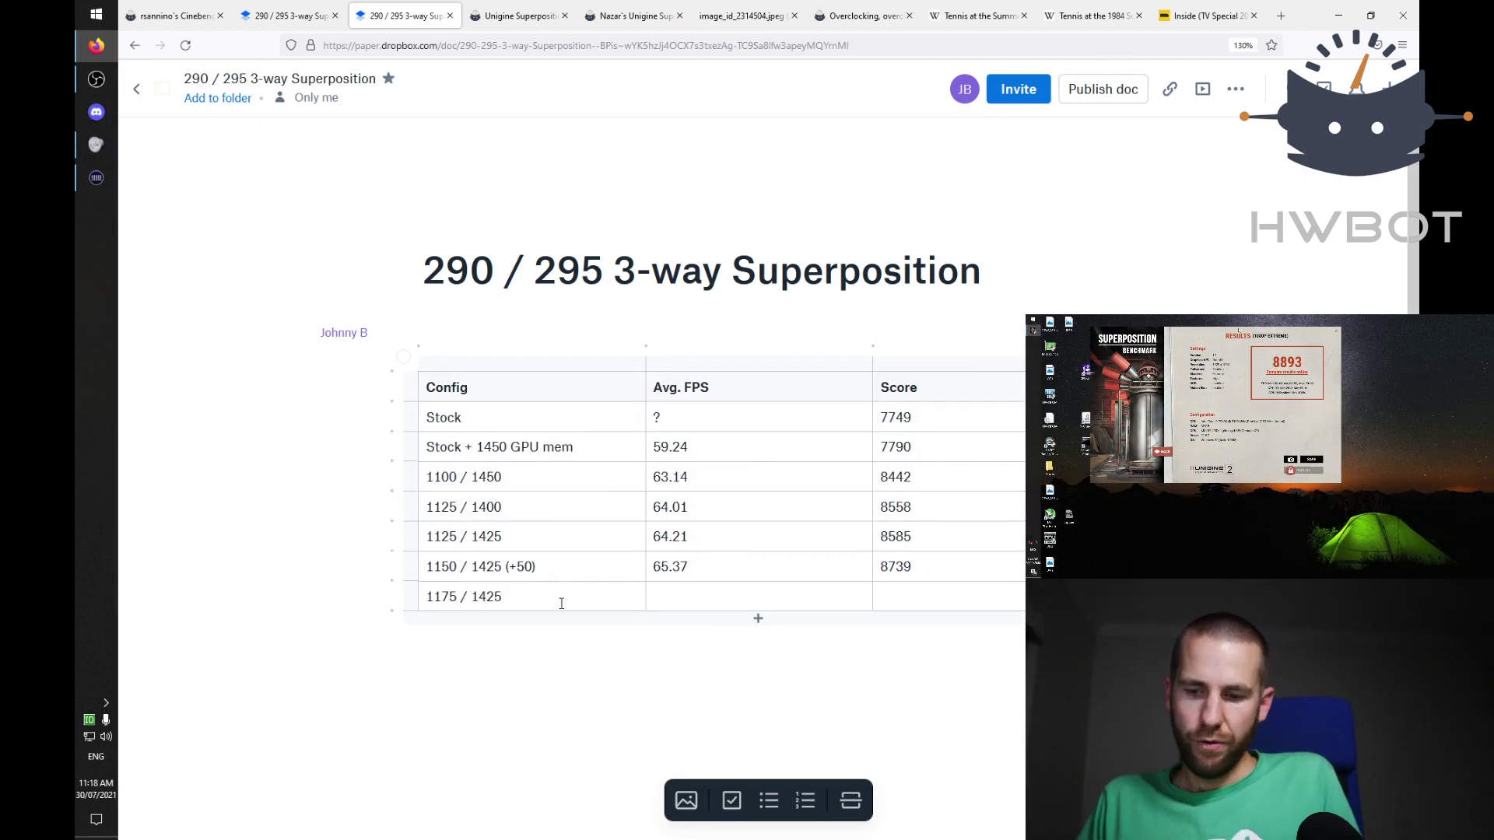
text(1175 / 1425 ()
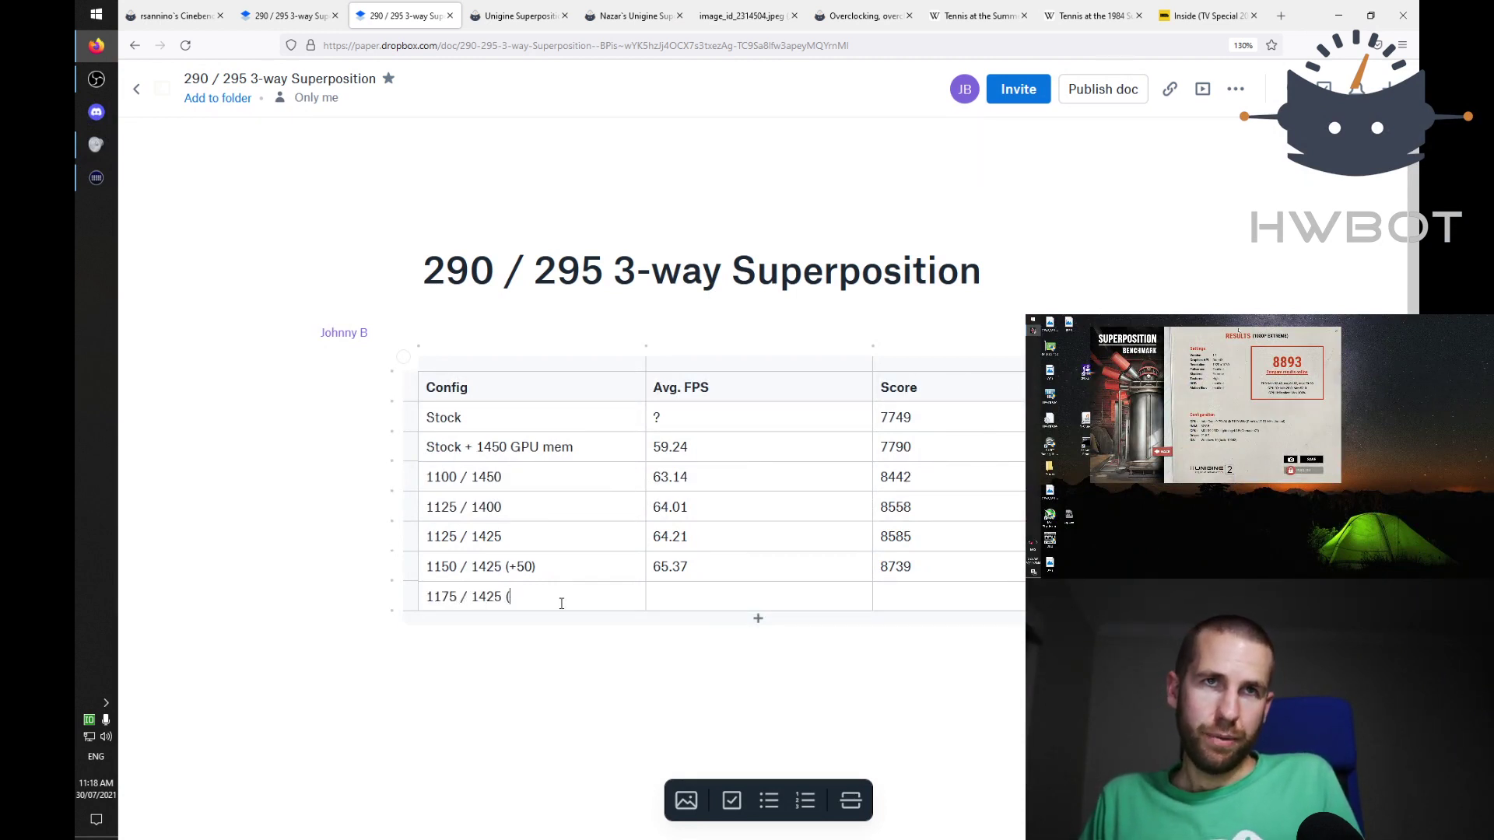
text(+50))
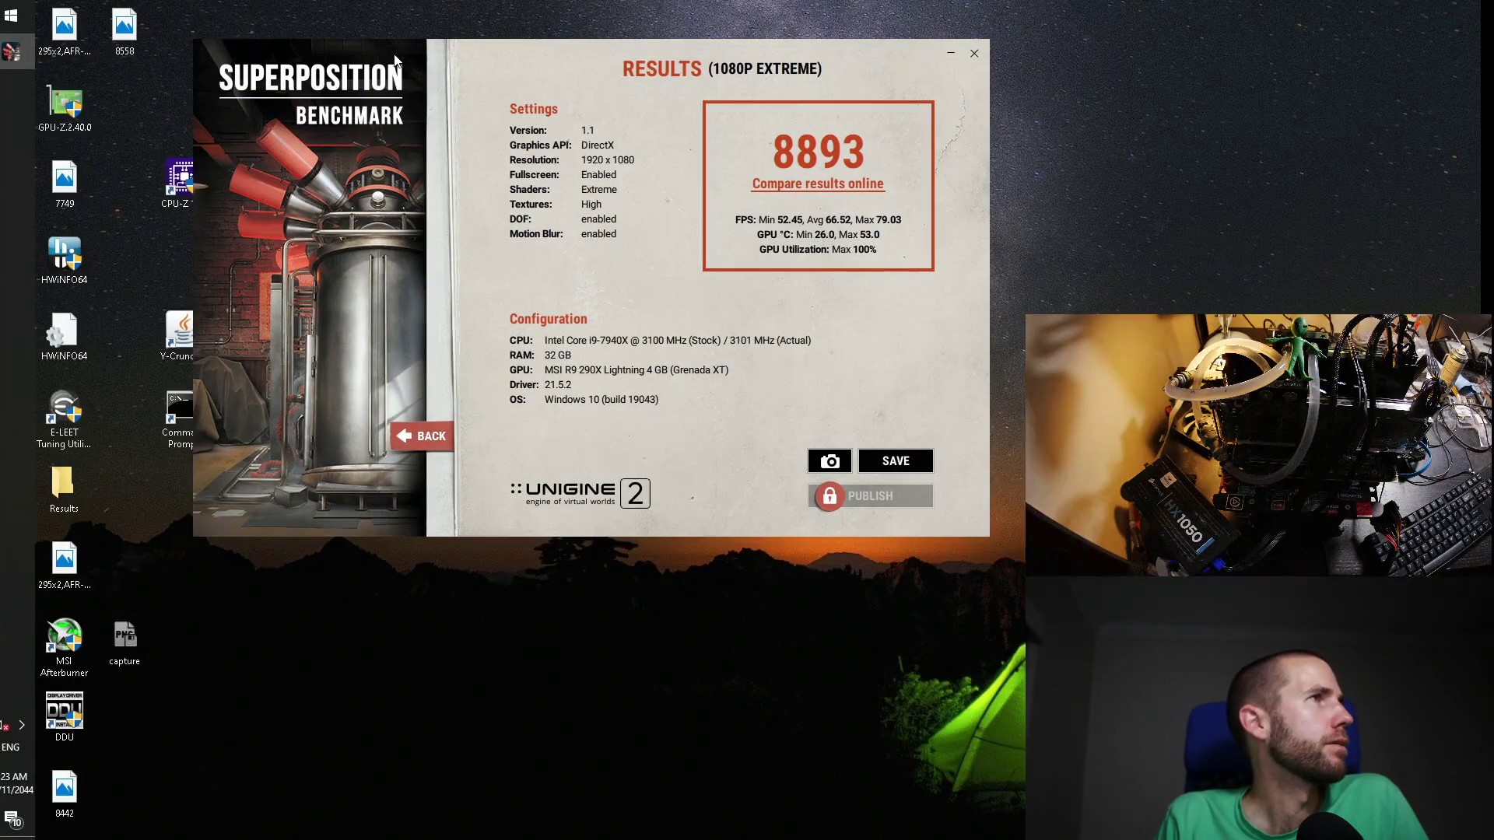
Step: Move the Superposition results aside, open CPU-Z, GPU-Z and Afterburner, and show the MSI Hawaii card in GPU-Z
drag(397, 59, 886, 21)
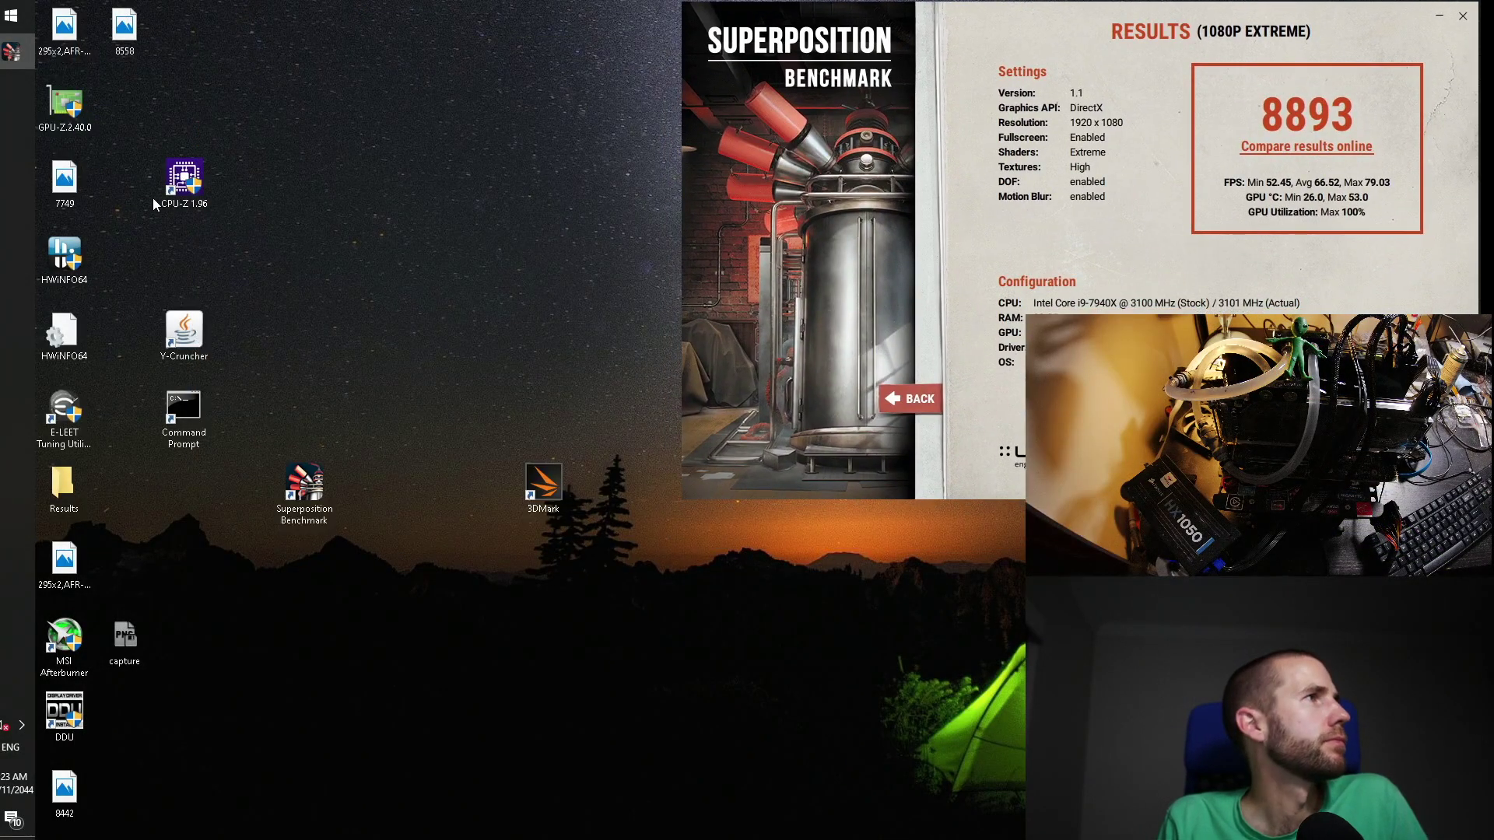
double_click(175, 185)
double_click(84, 115)
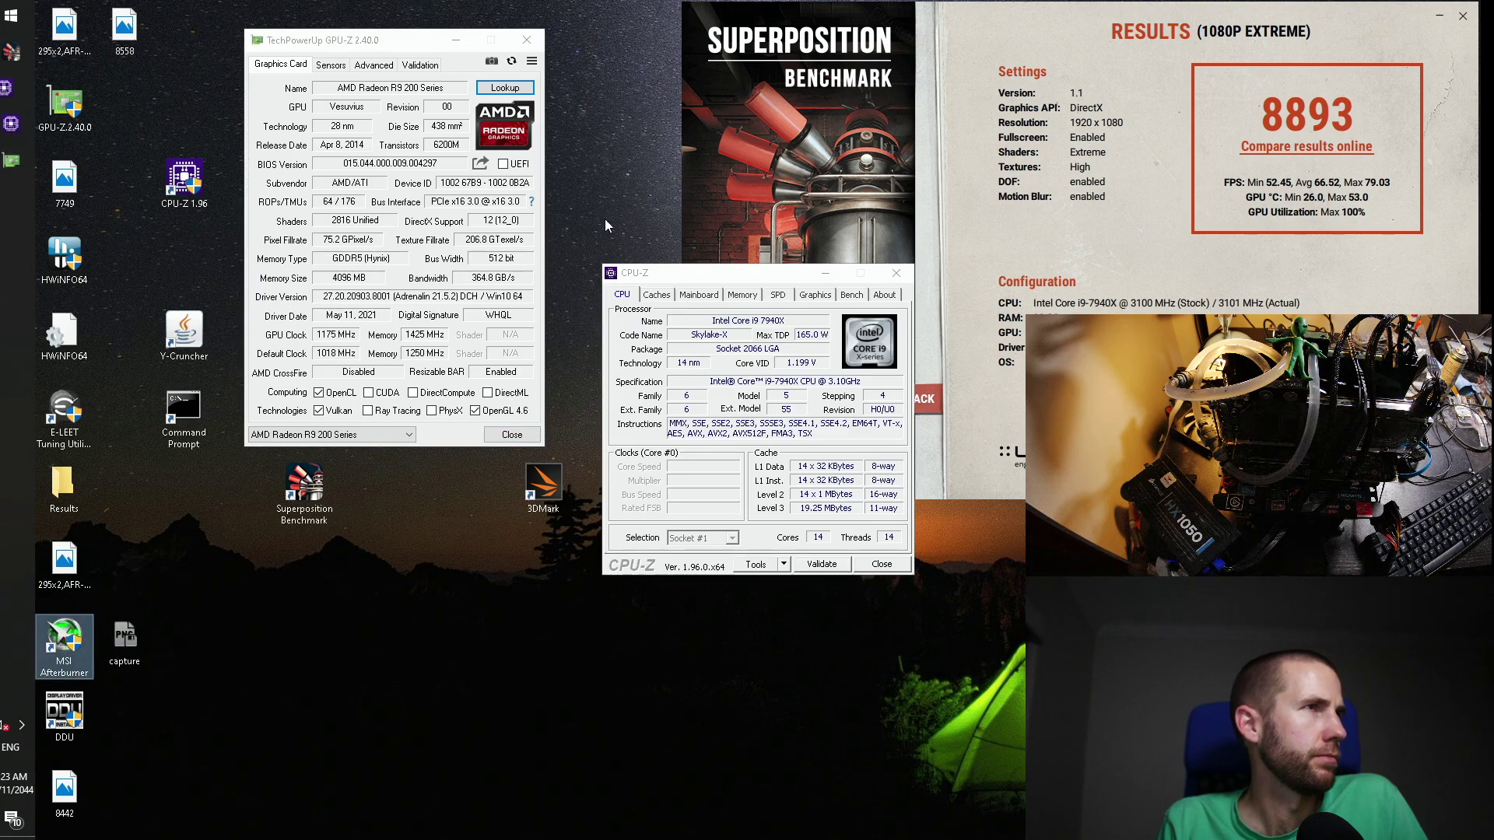
drag(420, 43, 554, 16)
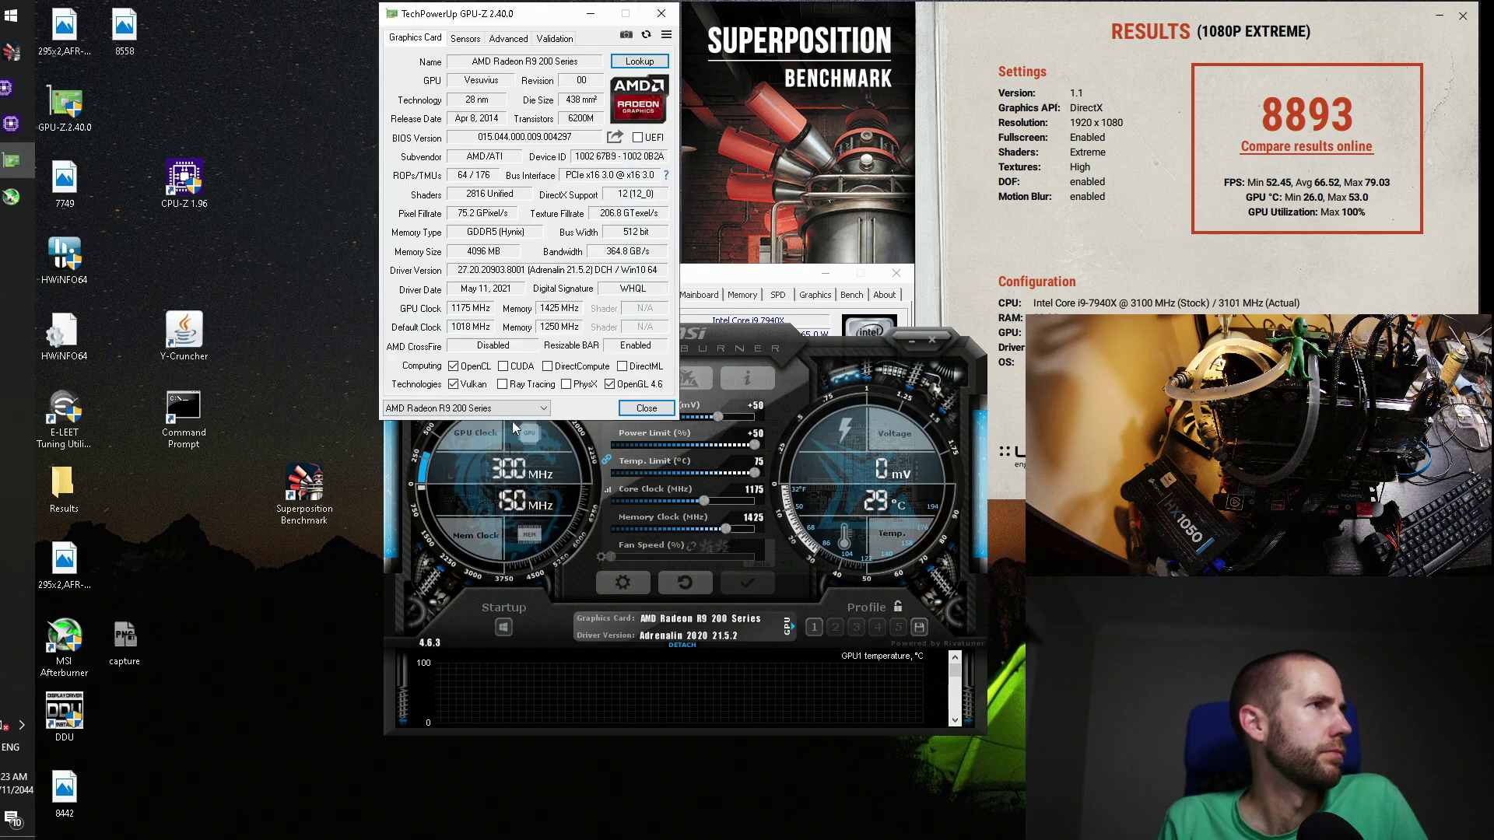
click(512, 406)
click(479, 420)
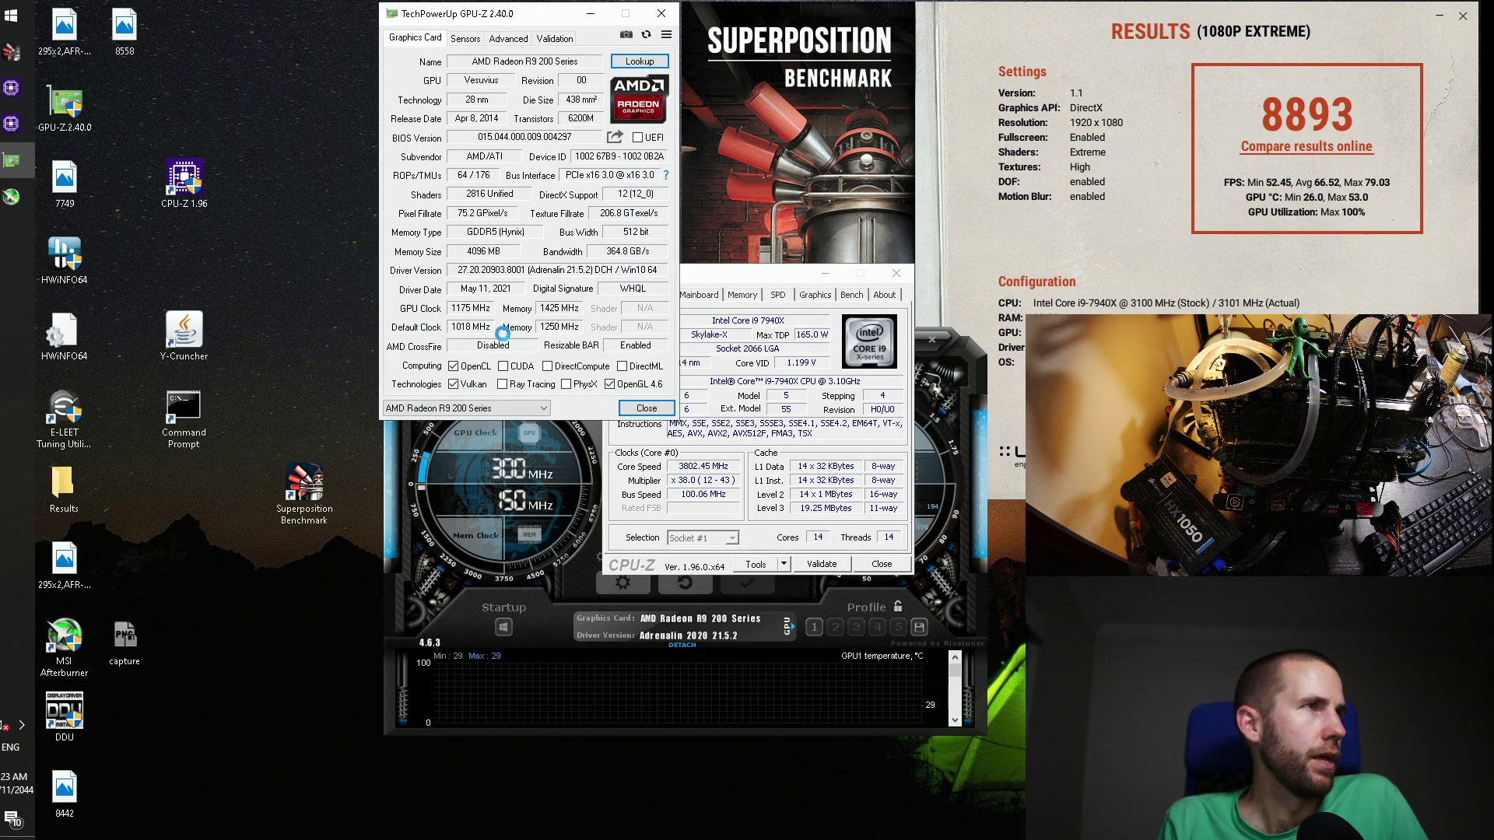
Step: Arrange two CPU-Z windows beside GPU-Z, one showing CPU and one showing memory details, and move Afterburner clear of the results
drag(771, 278, 230, 13)
click(742, 295)
drag(745, 280, 211, 333)
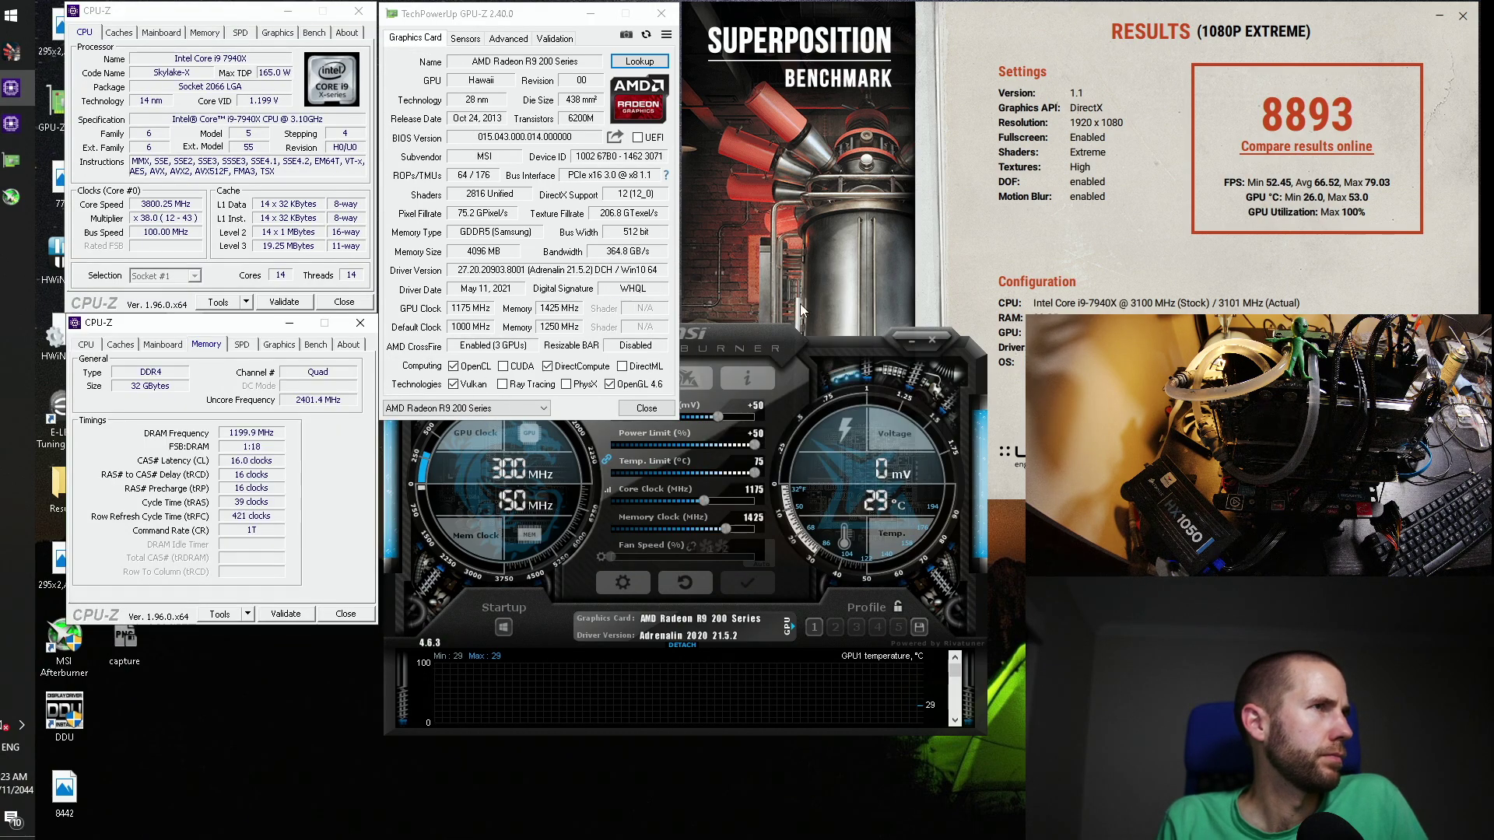
drag(814, 384, 1018, 548)
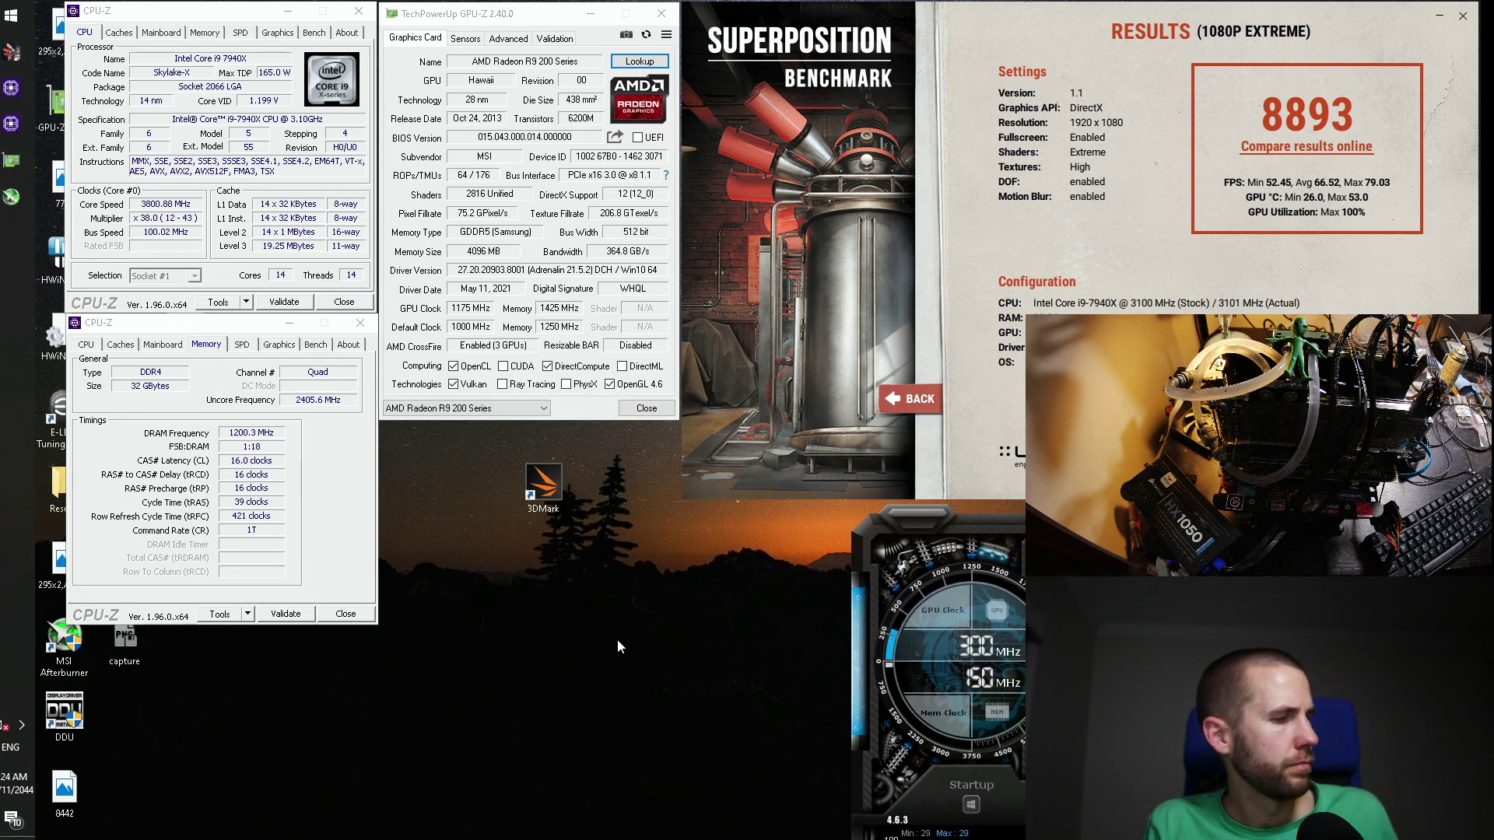
Step: Capture the full desktop with the result and hardware windows, and paste the screenshot into Paint
key(super)
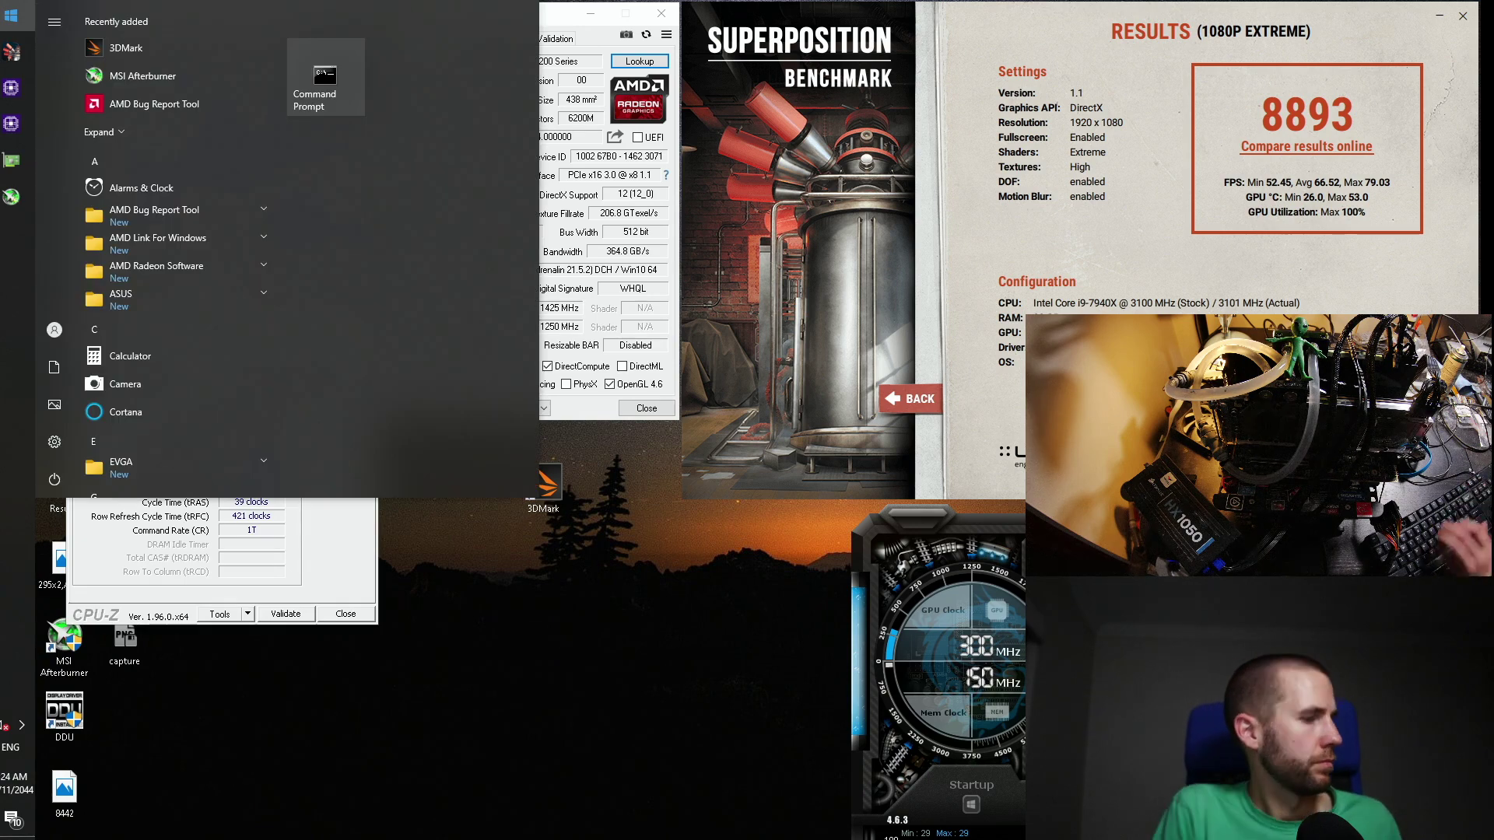
text(paint)
key(Return)
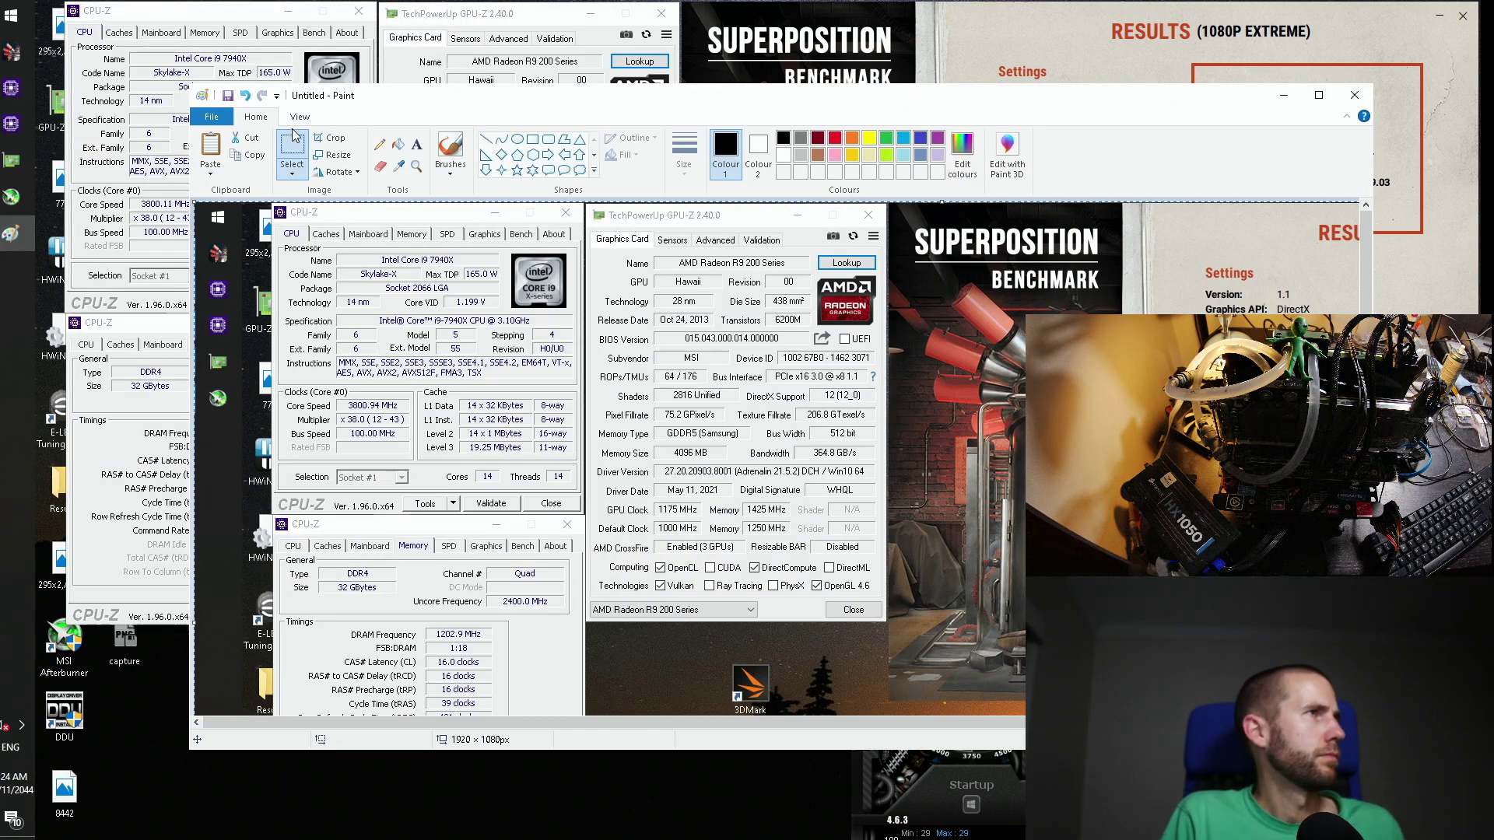
Step: Save the proof screenshot as a PNG named 8893 in the Downloads folder and close Paint
click(211, 117)
click(404, 155)
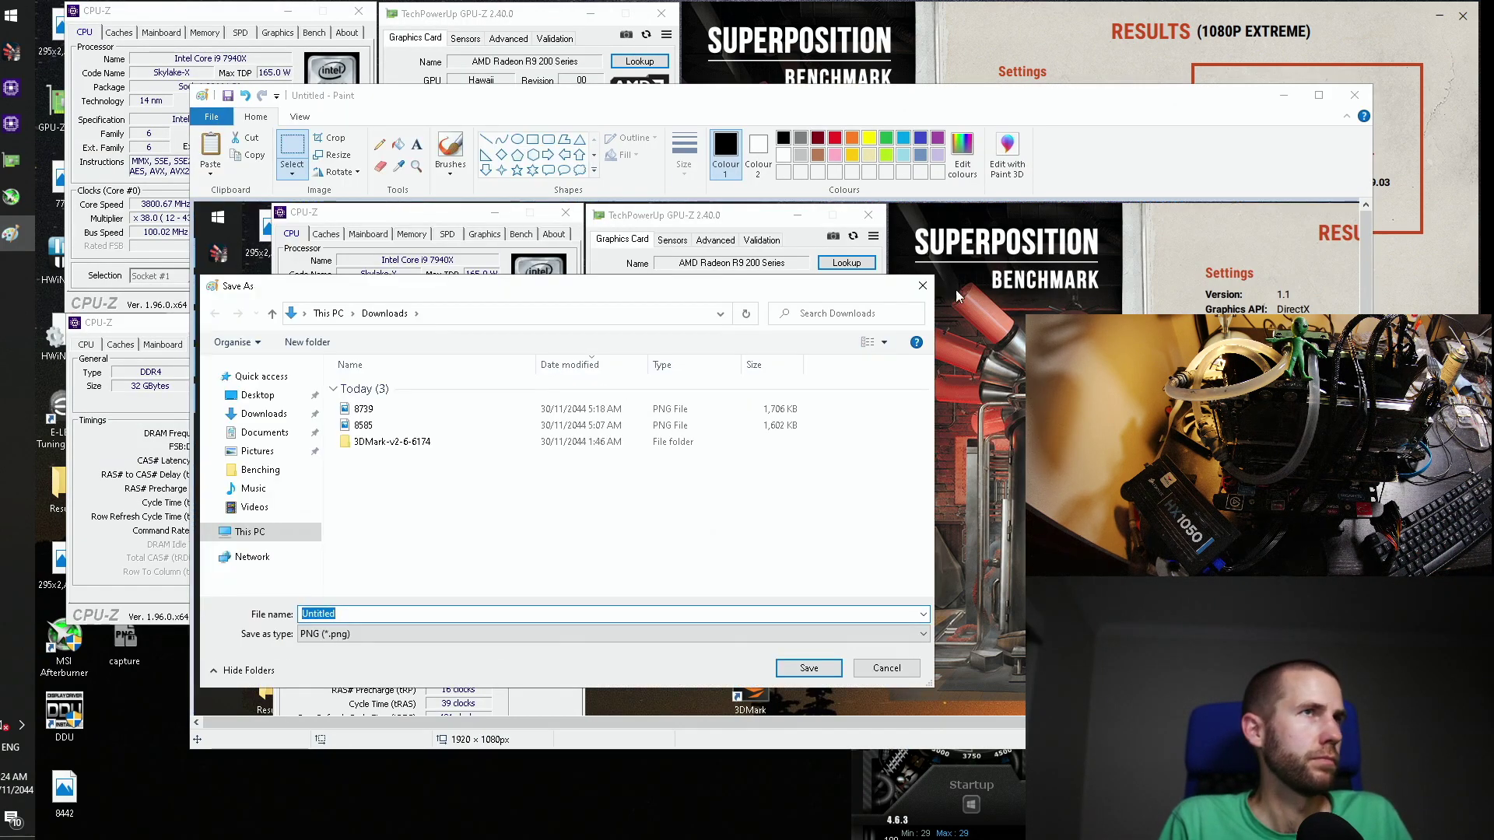
click(1159, 31)
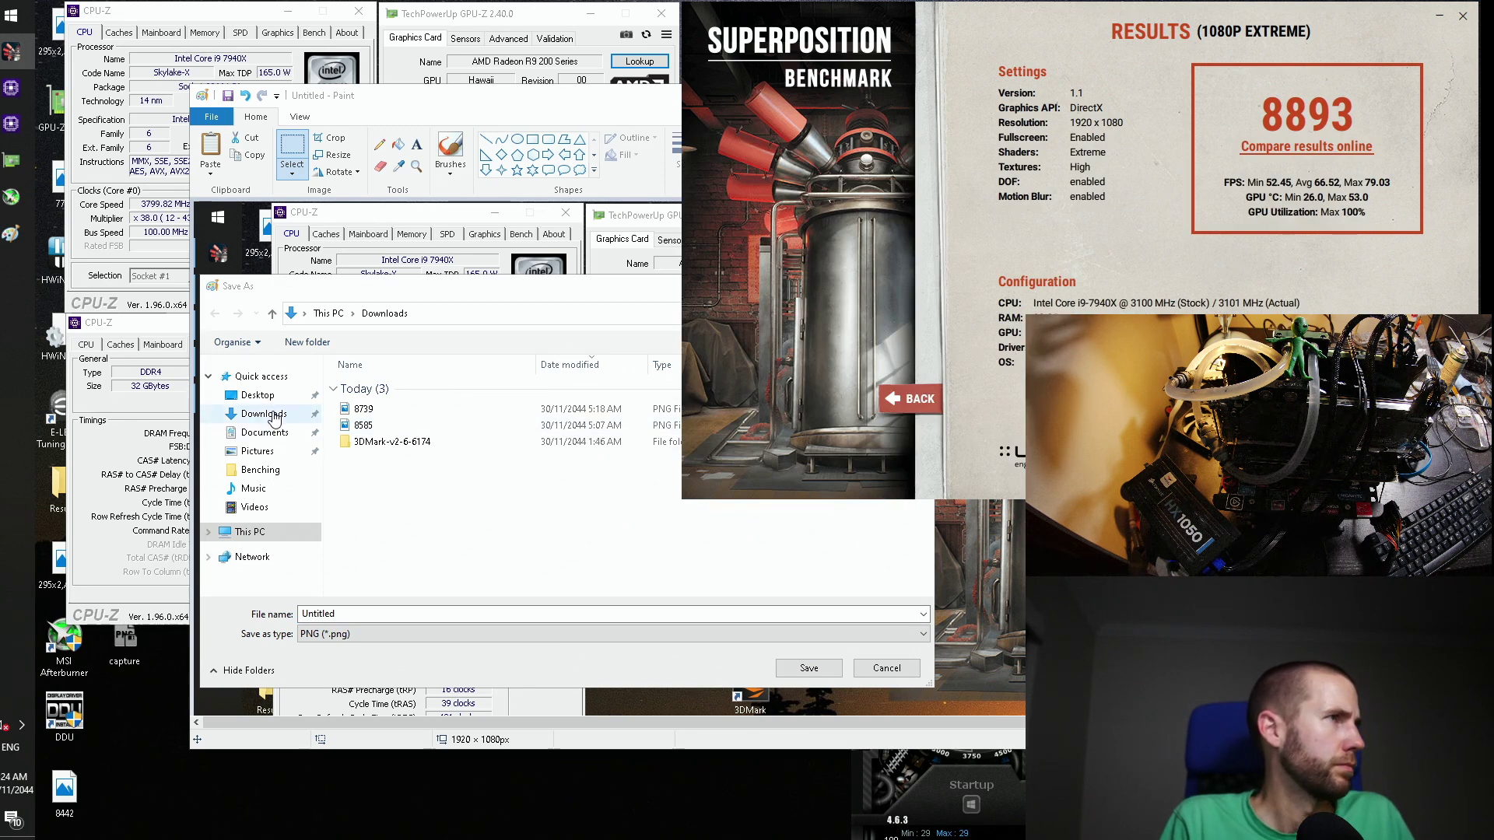
click(453, 613)
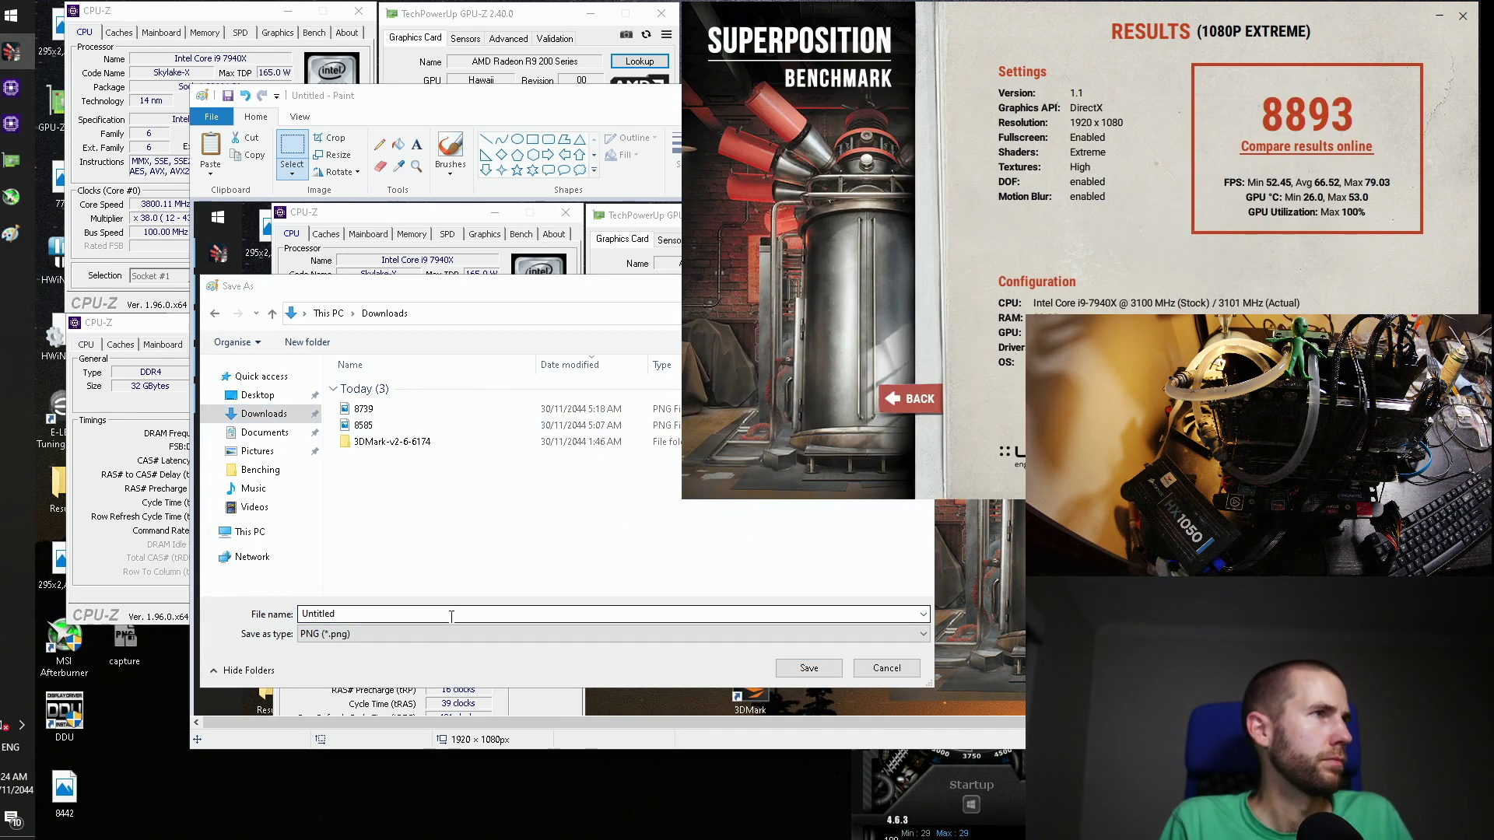
key(ctrl+a)
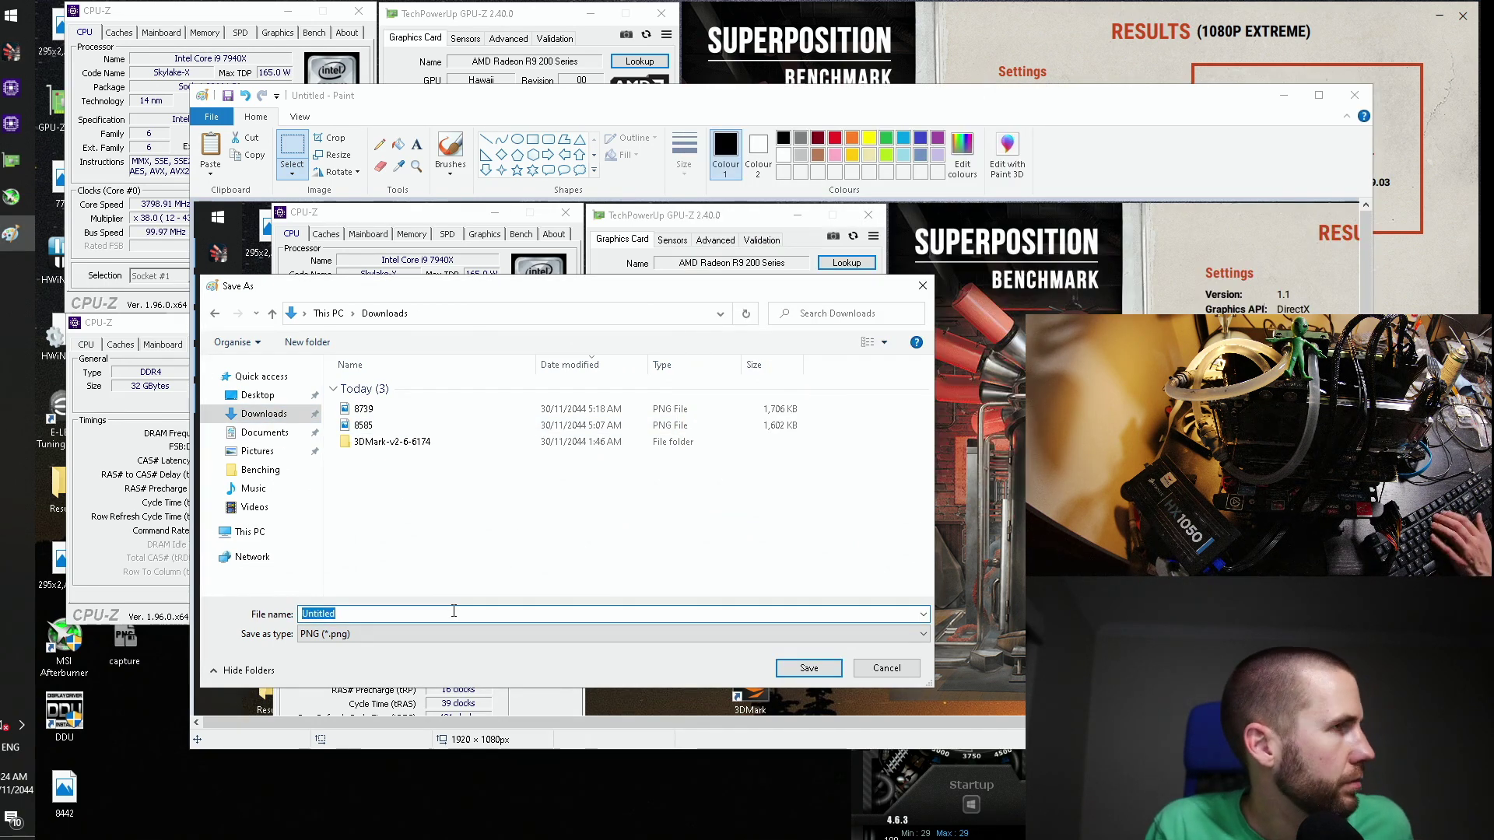
text(8)
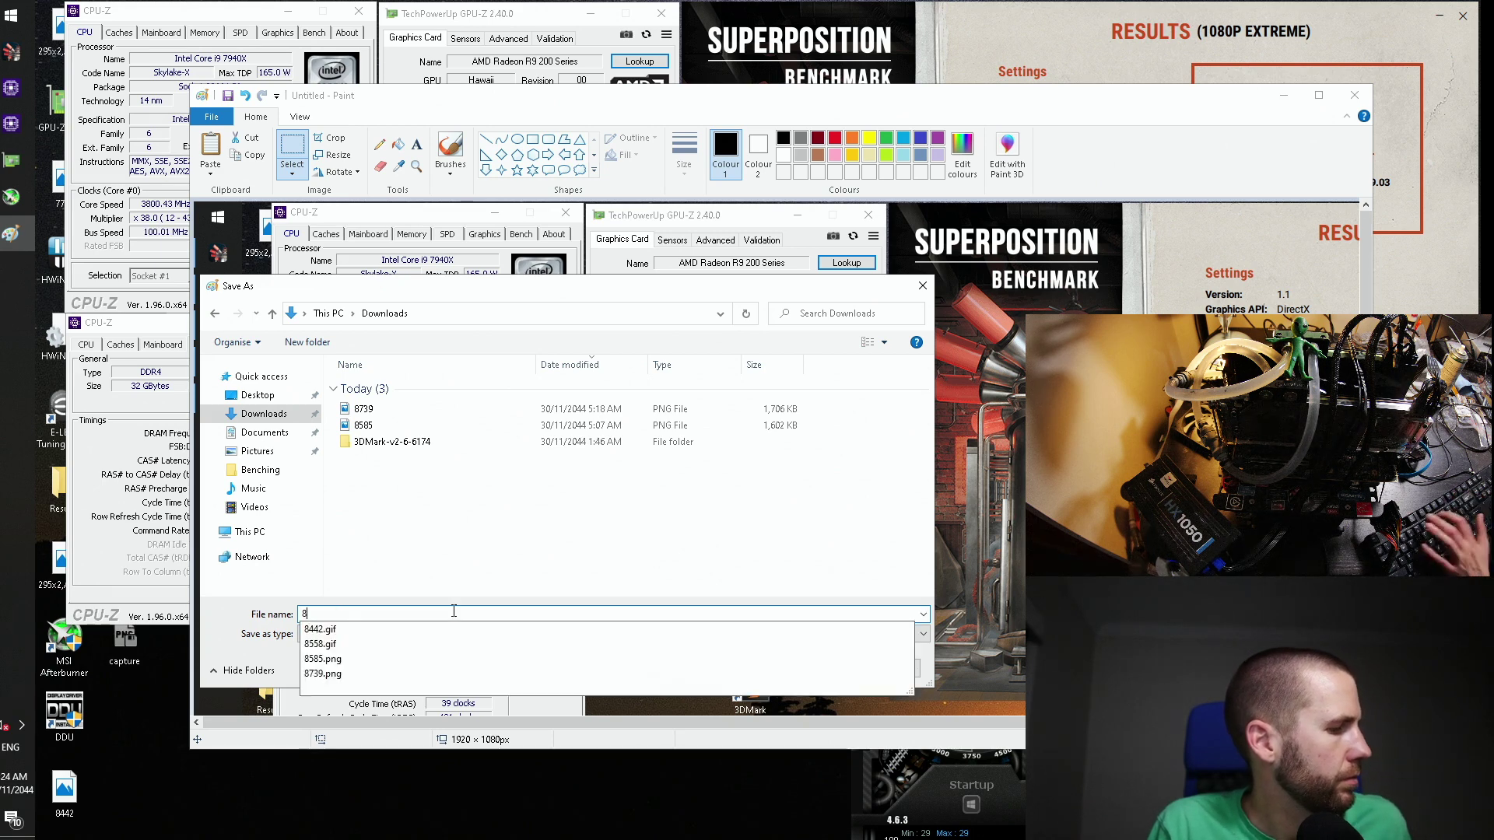
text(893)
key(Return)
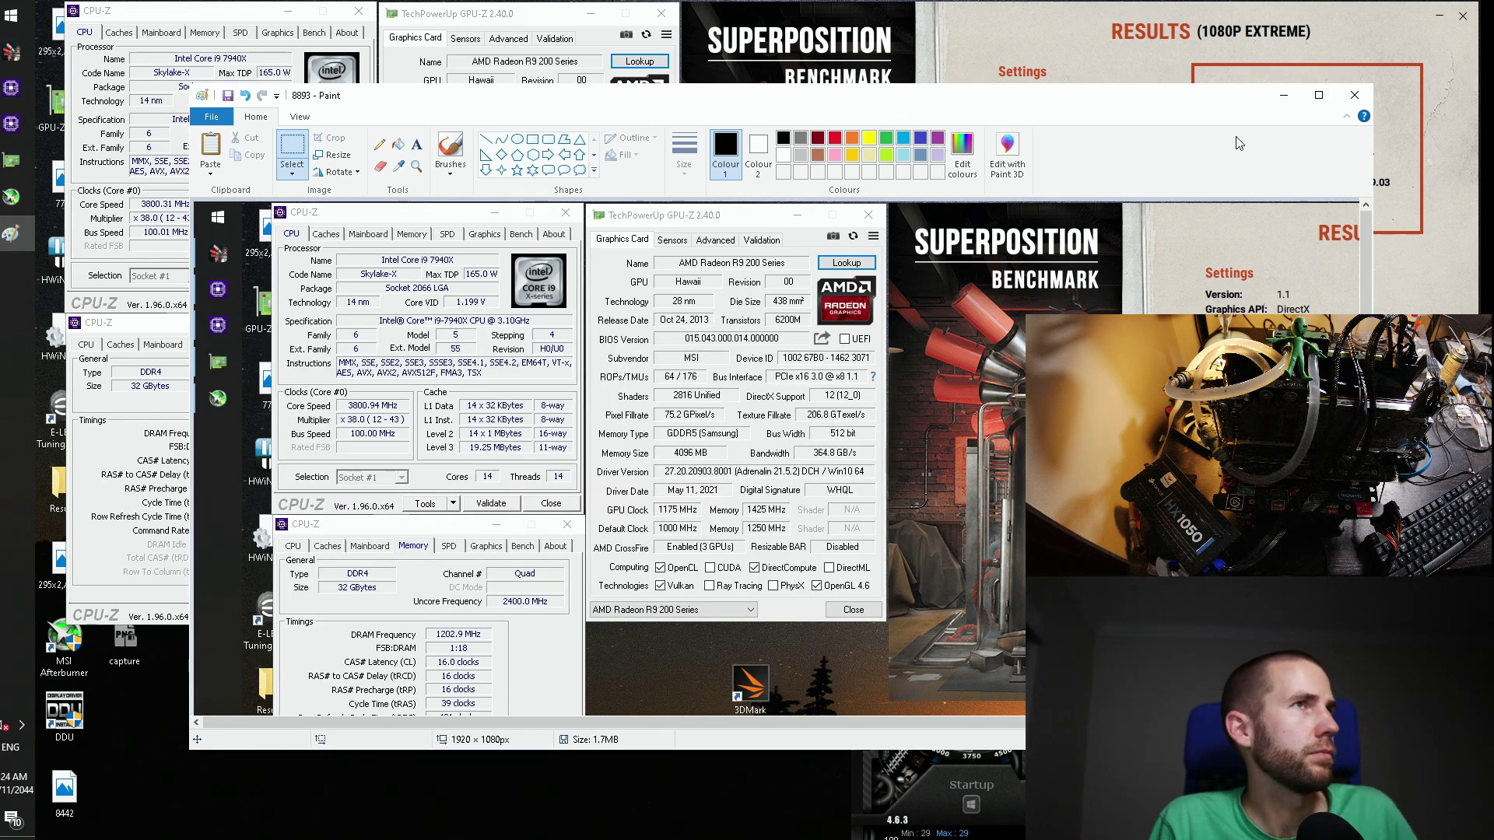
click(1355, 94)
Step: Bring Afterburner back to the middle of the desktop, close both CPU-Z windows, and move GPU-Z clear of Afterburner
drag(1148, 523, 700, 292)
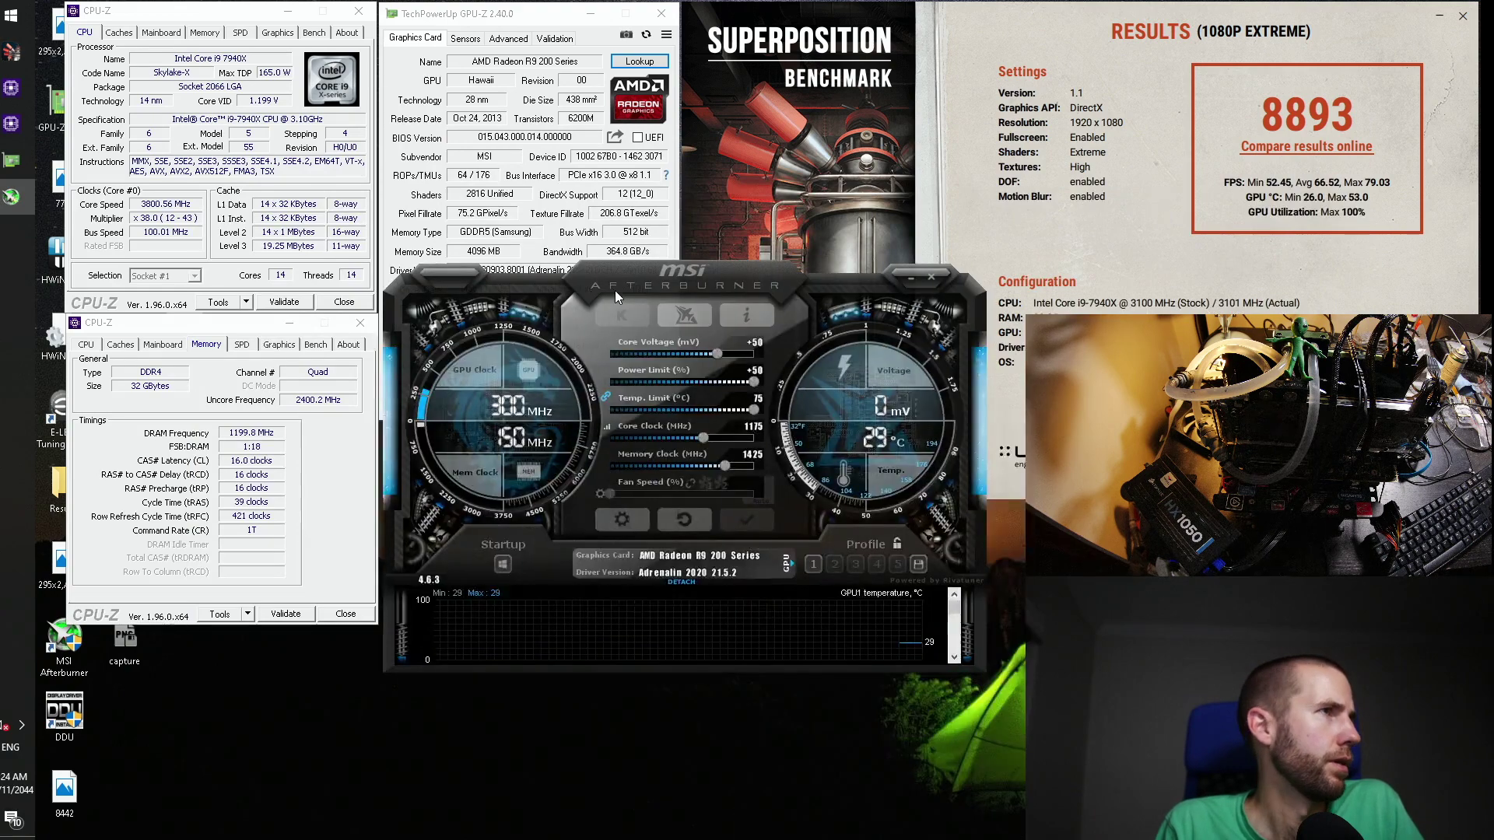
click(360, 322)
click(358, 11)
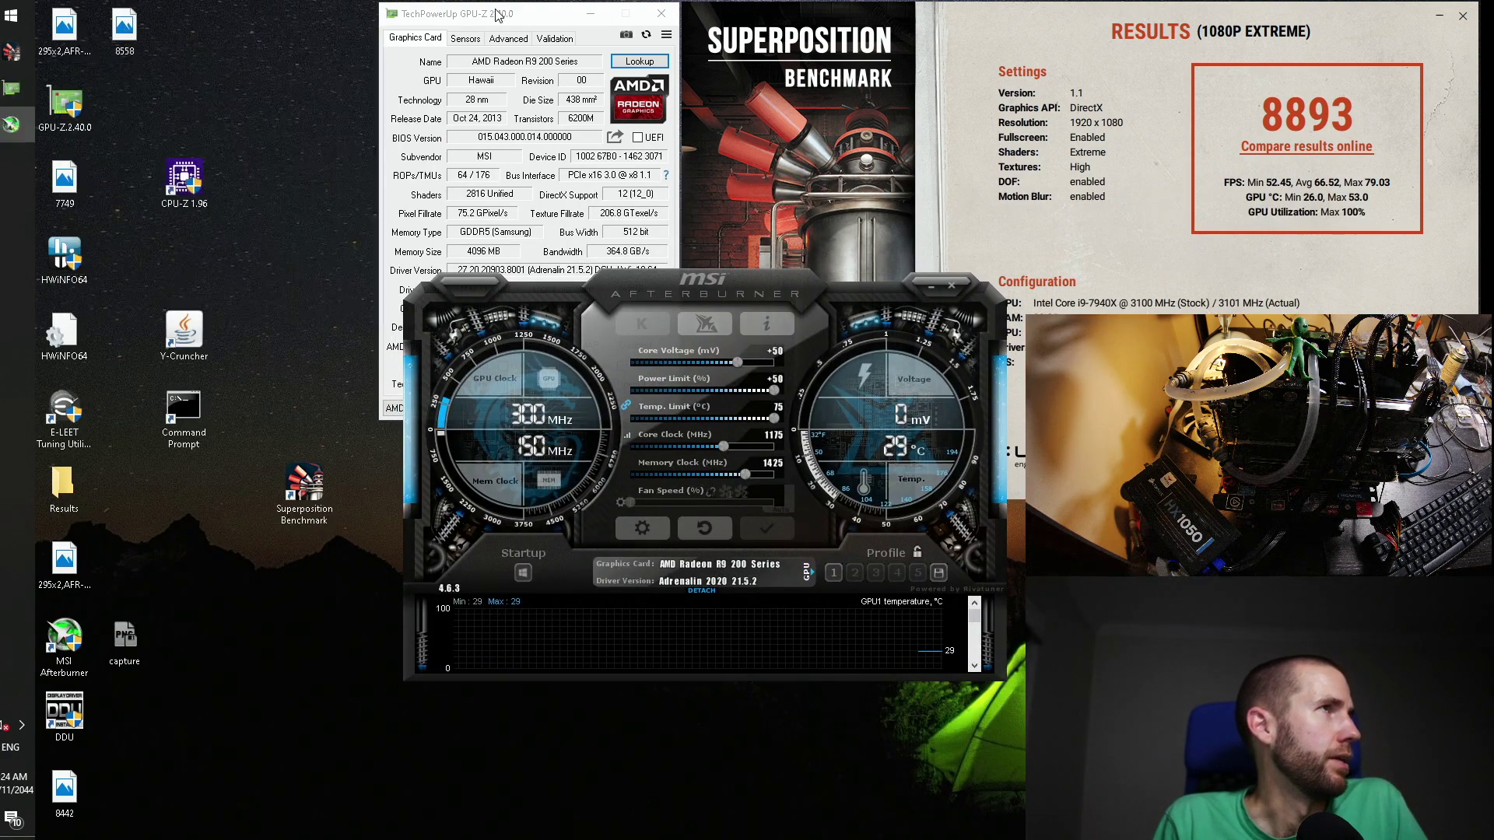
drag(496, 14, 258, 37)
Step: Set the core clock to 1200 MHz, apply it to all three graphics cards, and close Afterburner
click(795, 476)
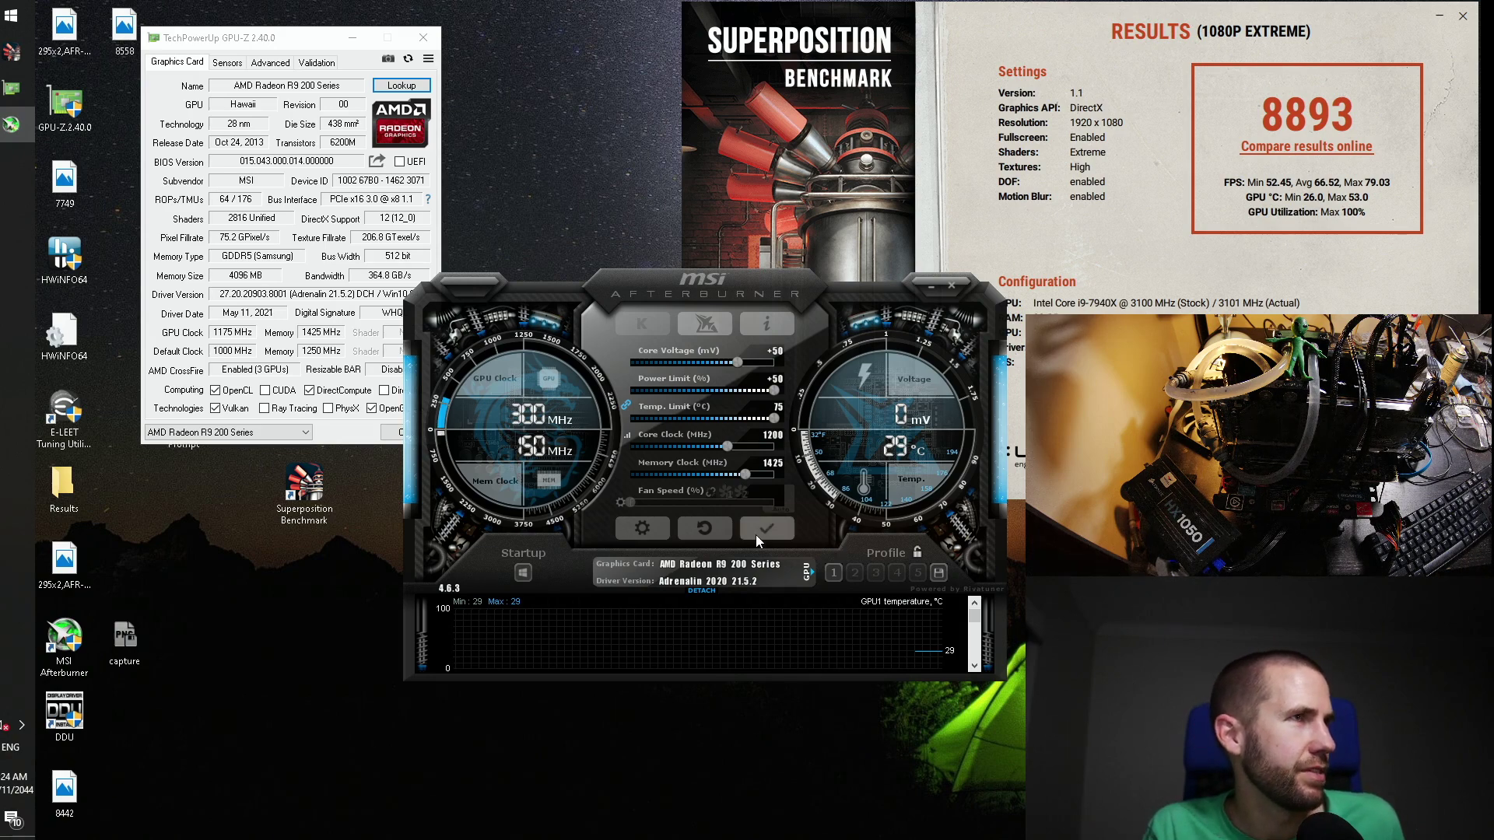
click(807, 576)
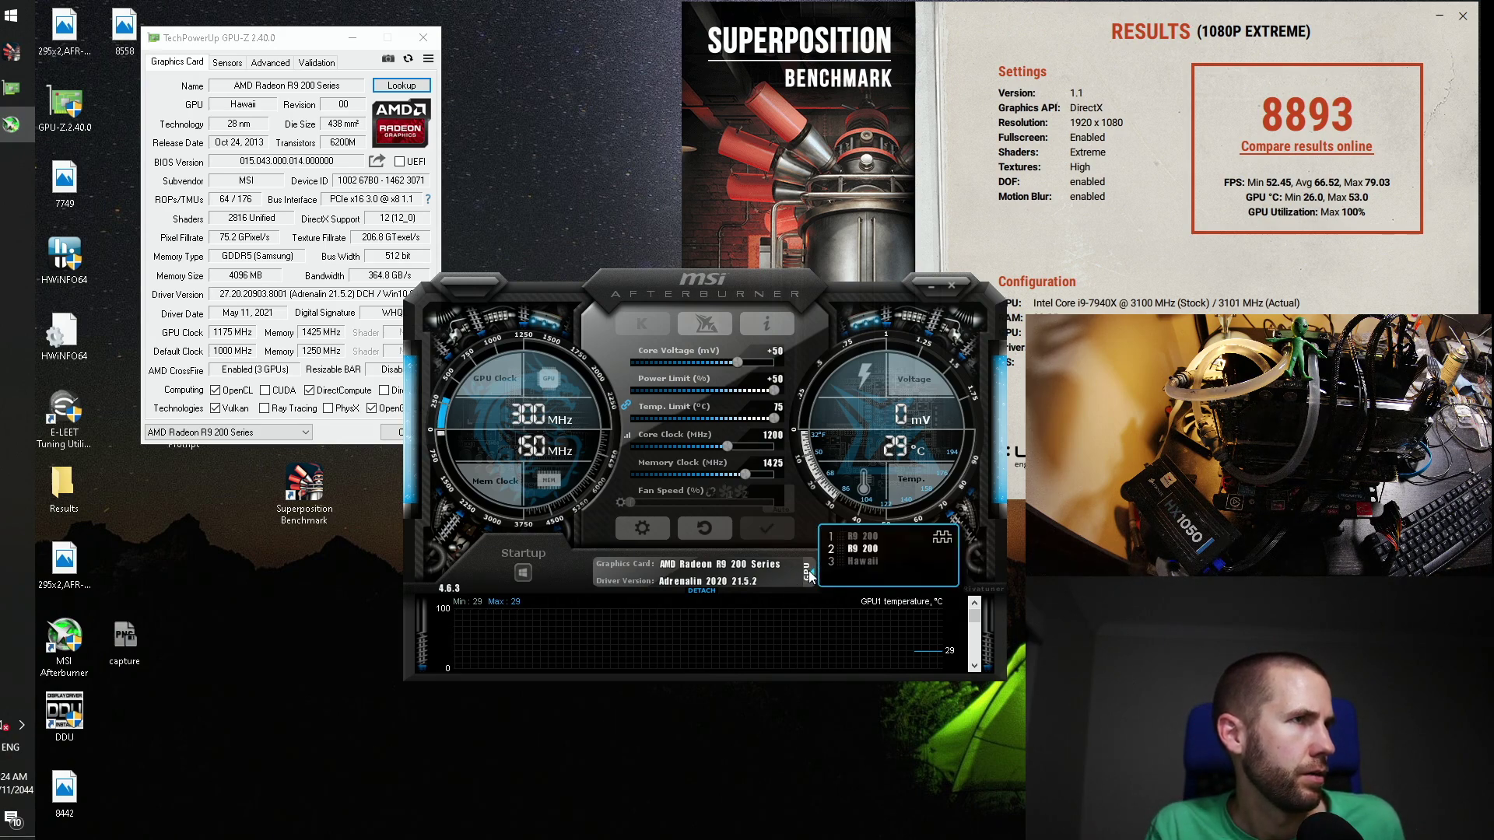
click(865, 536)
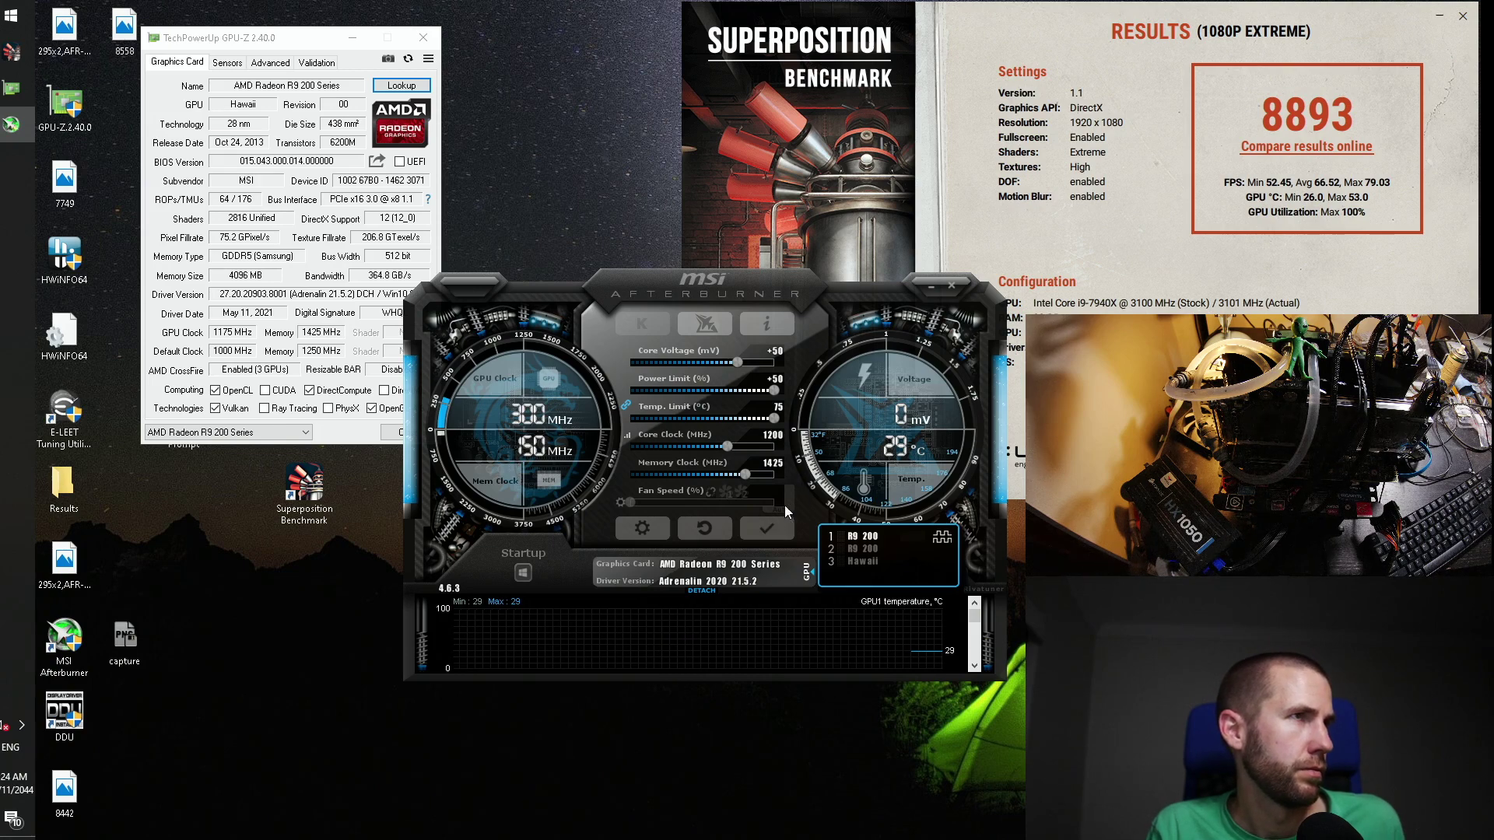
click(874, 562)
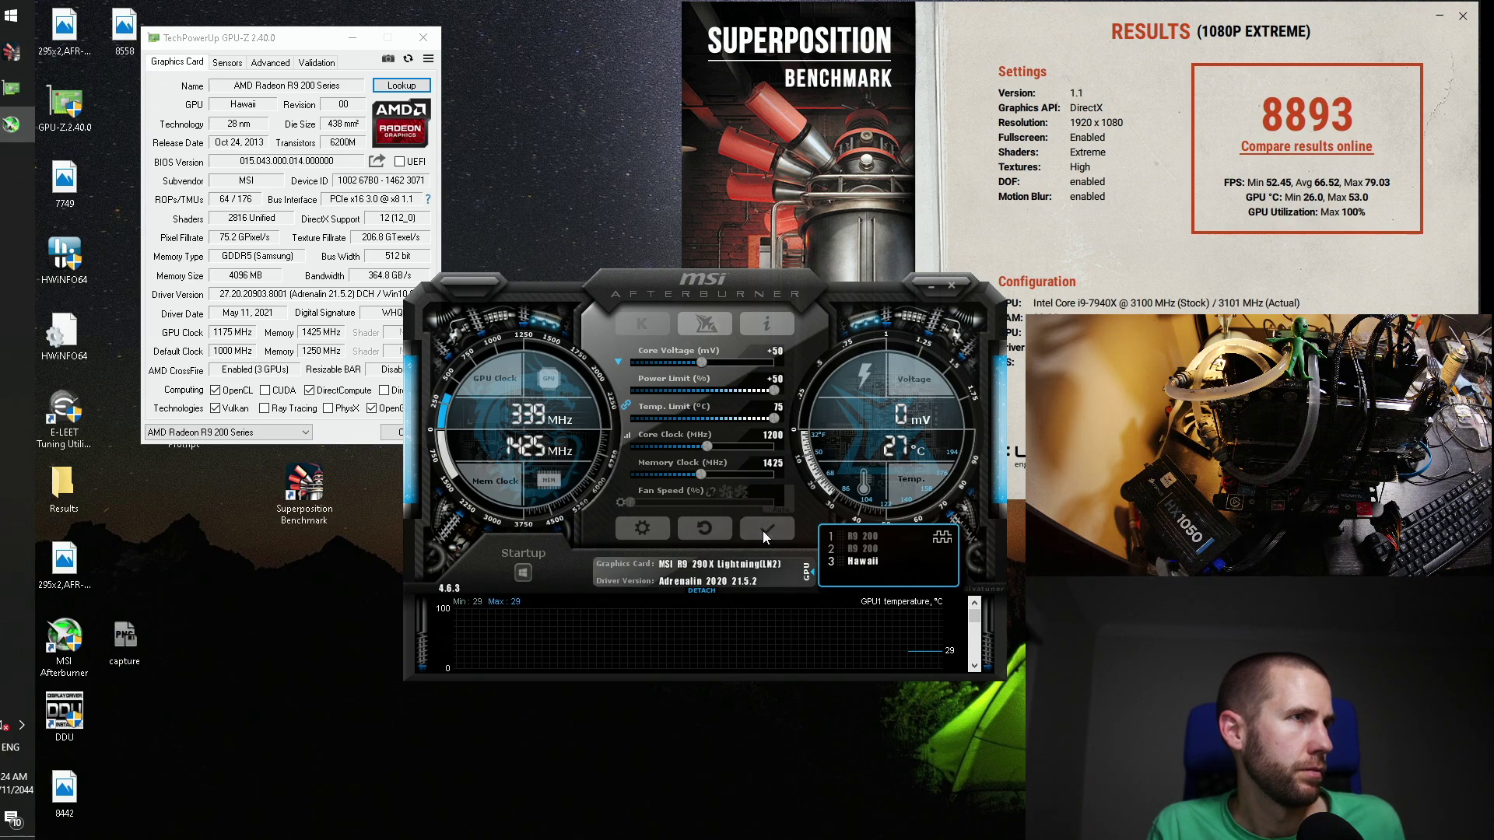
click(952, 286)
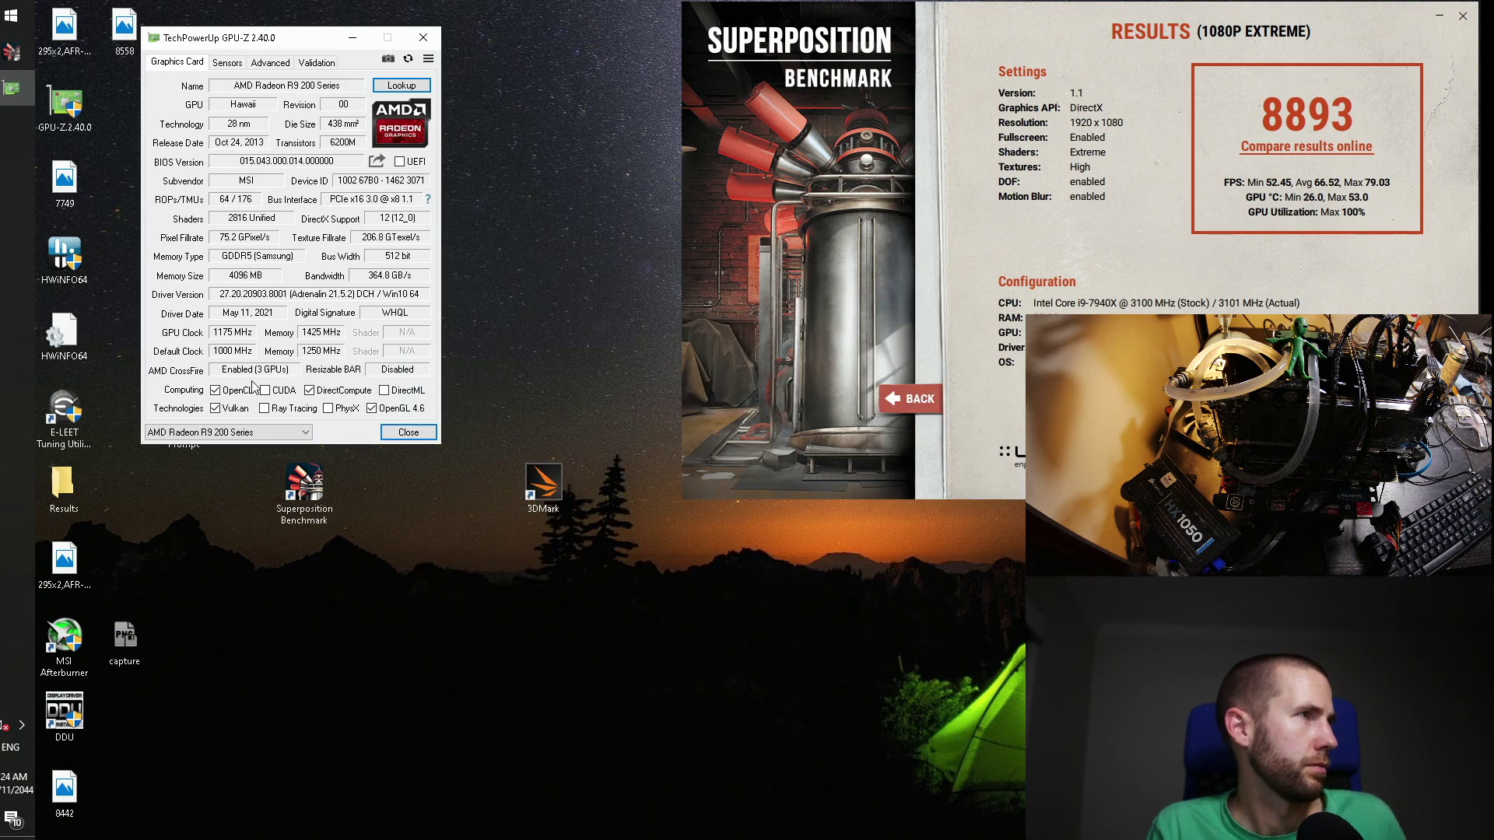
Step: Check the clock readings for the different graphics cards in GPU-Z, and close it
click(267, 432)
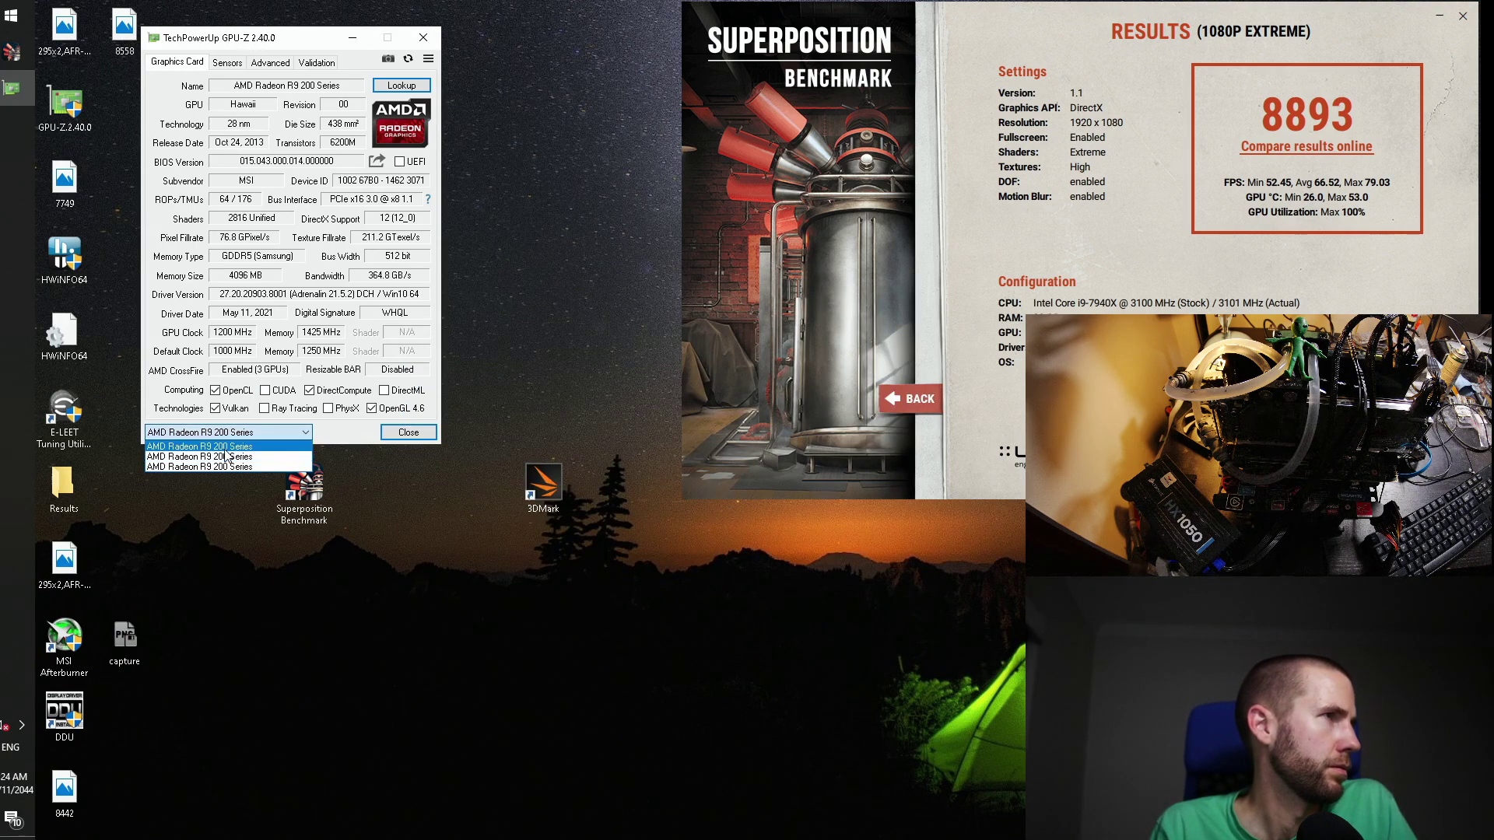
click(249, 466)
click(252, 431)
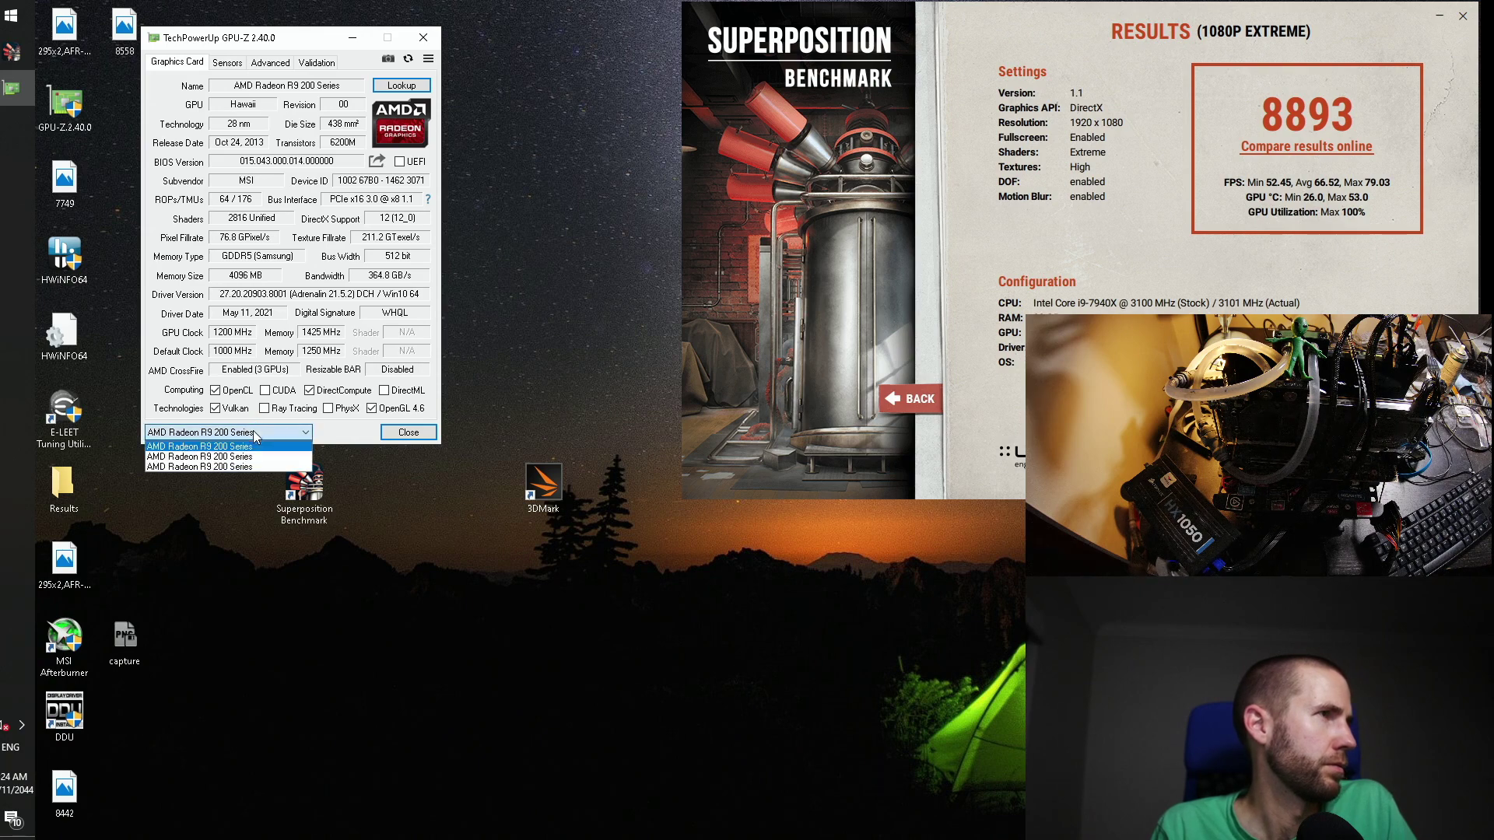
click(256, 466)
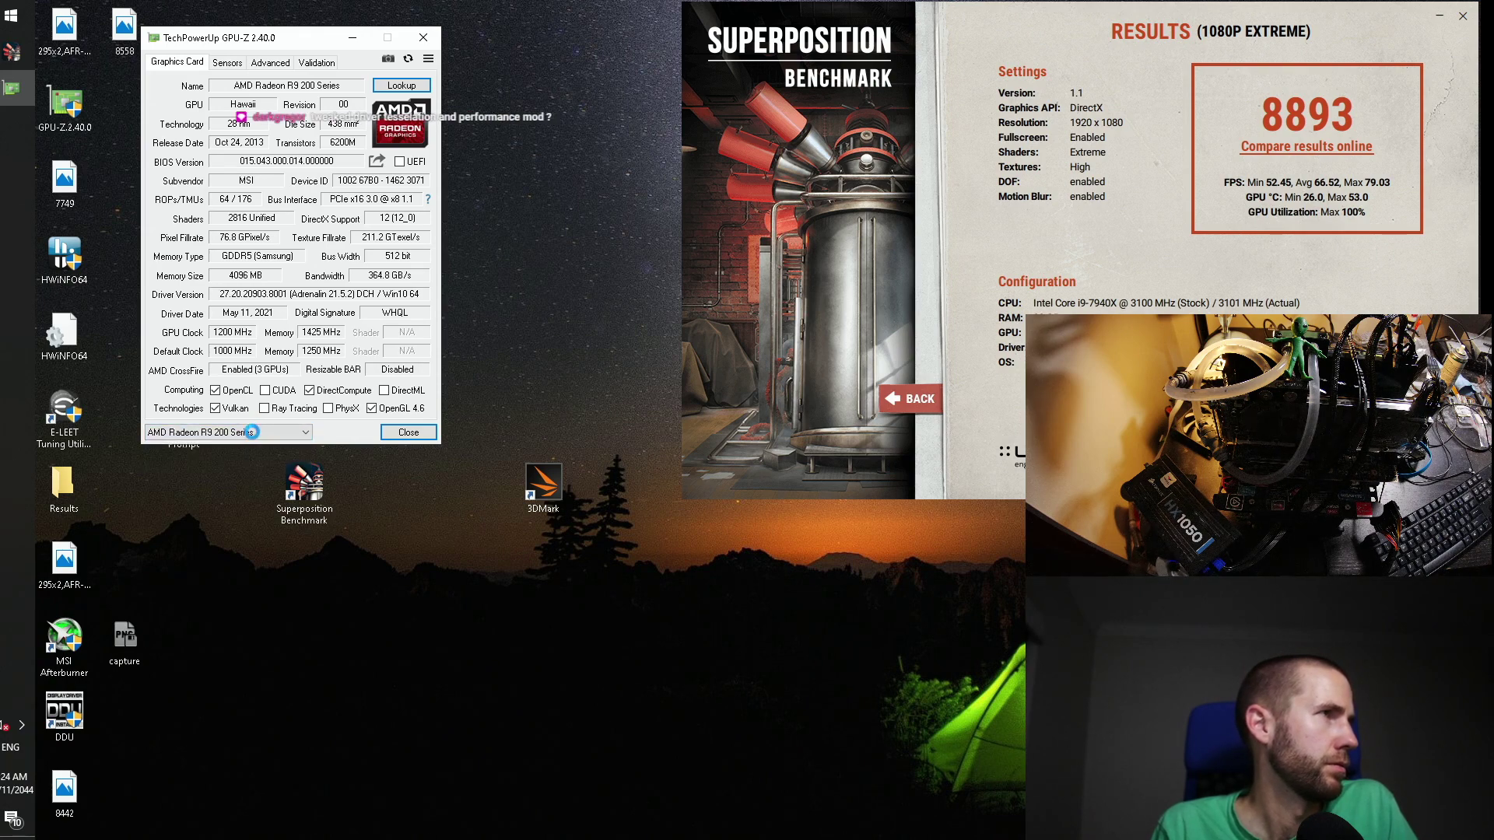
click(253, 432)
click(424, 37)
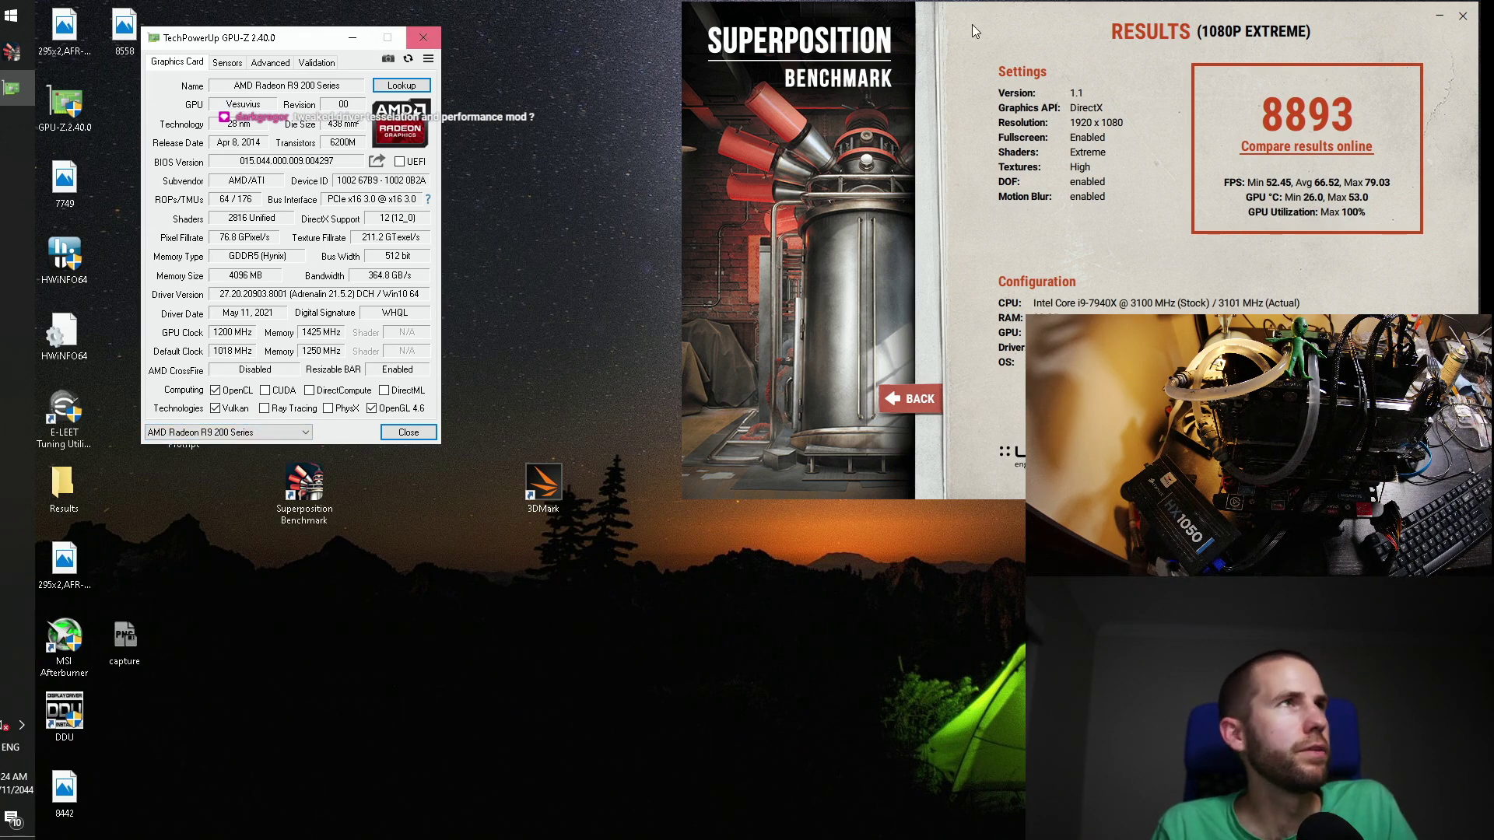
click(424, 38)
Step: Move the Superposition window clear of the webcam area, leave the results, and run the 1080p Extreme DirectX benchmark again
drag(1051, 15, 498, 25)
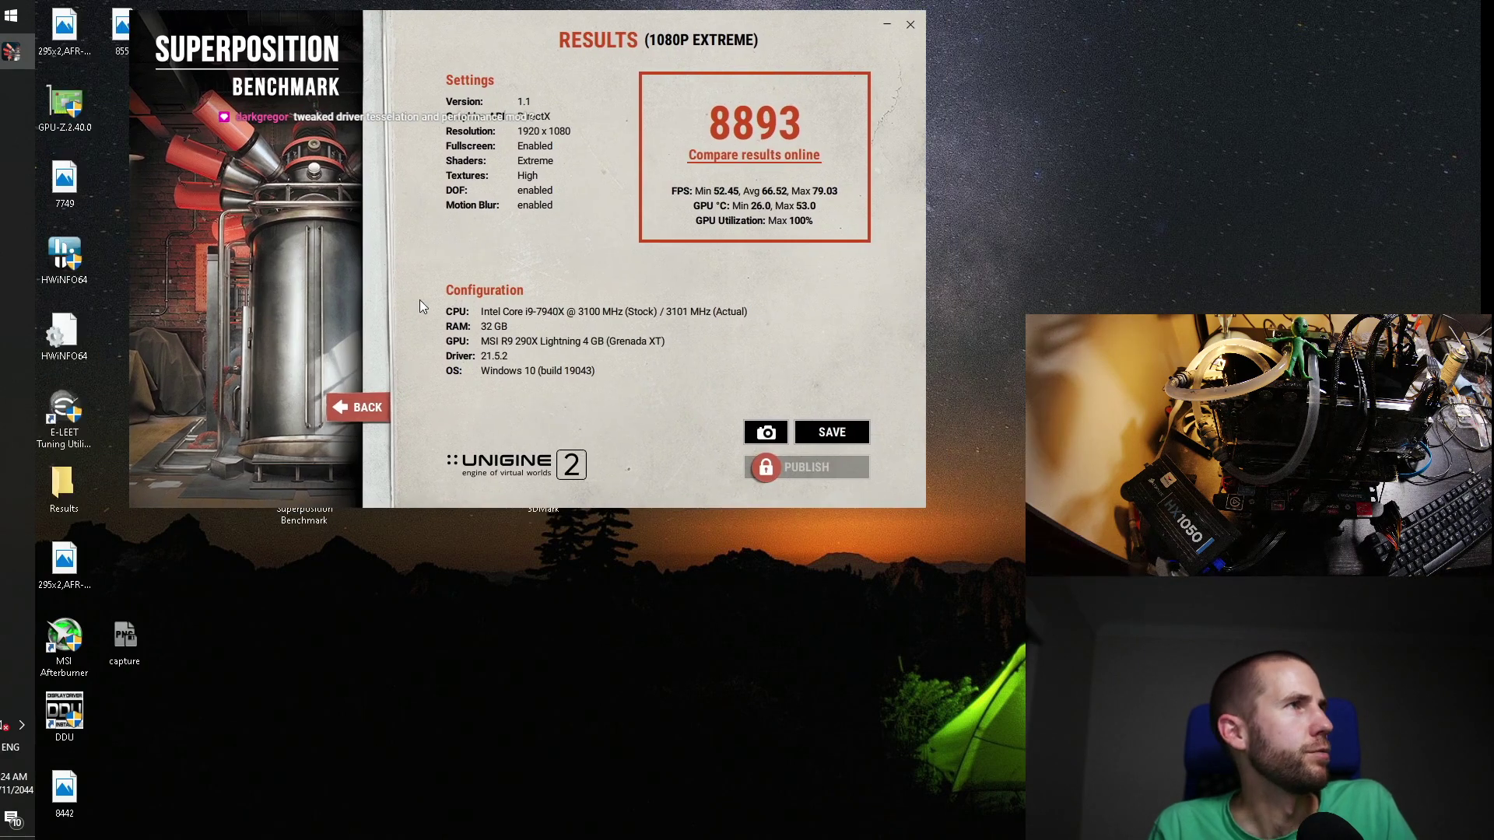
click(358, 413)
click(845, 459)
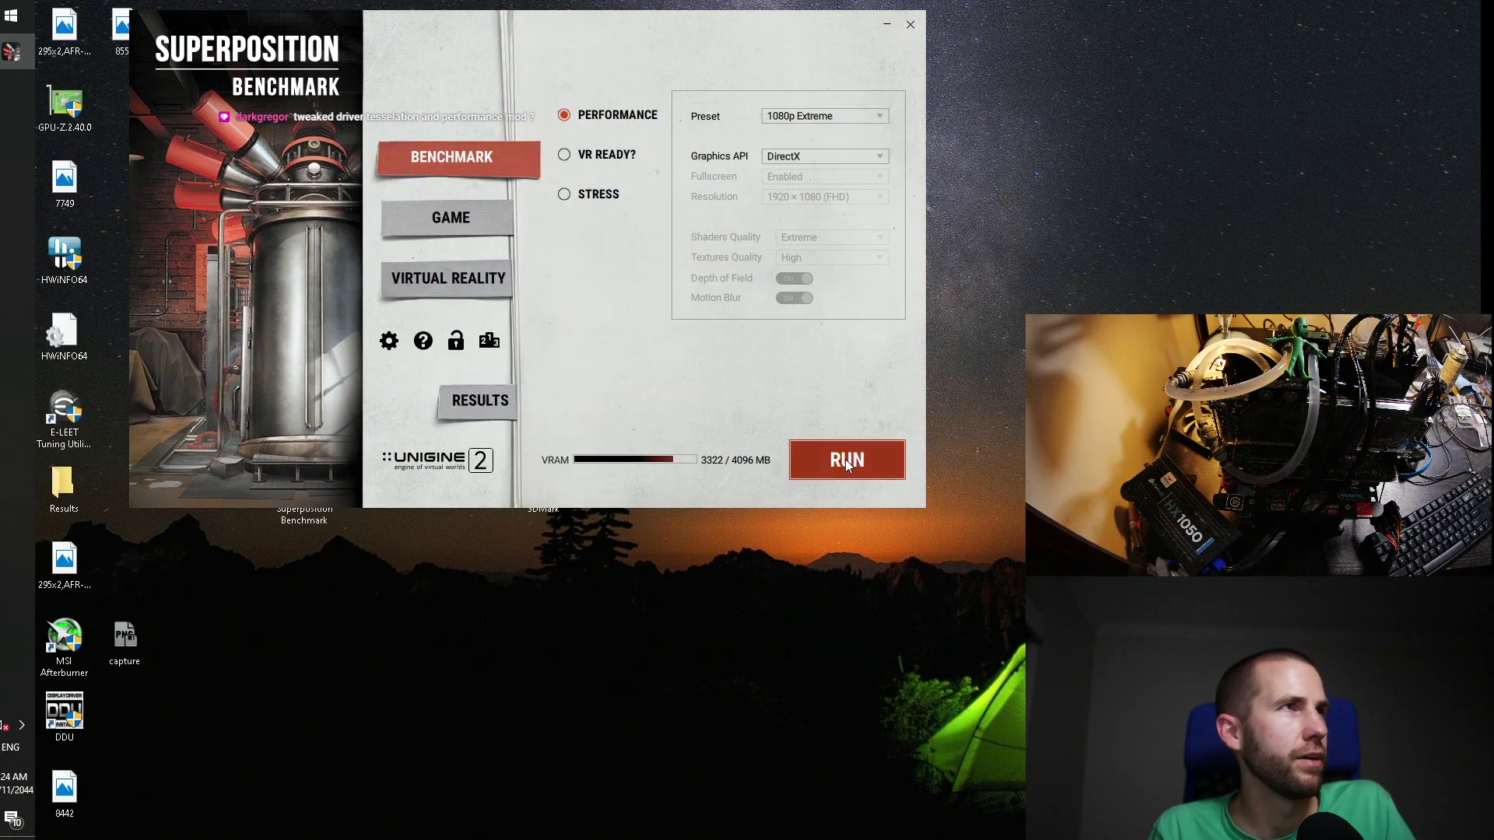
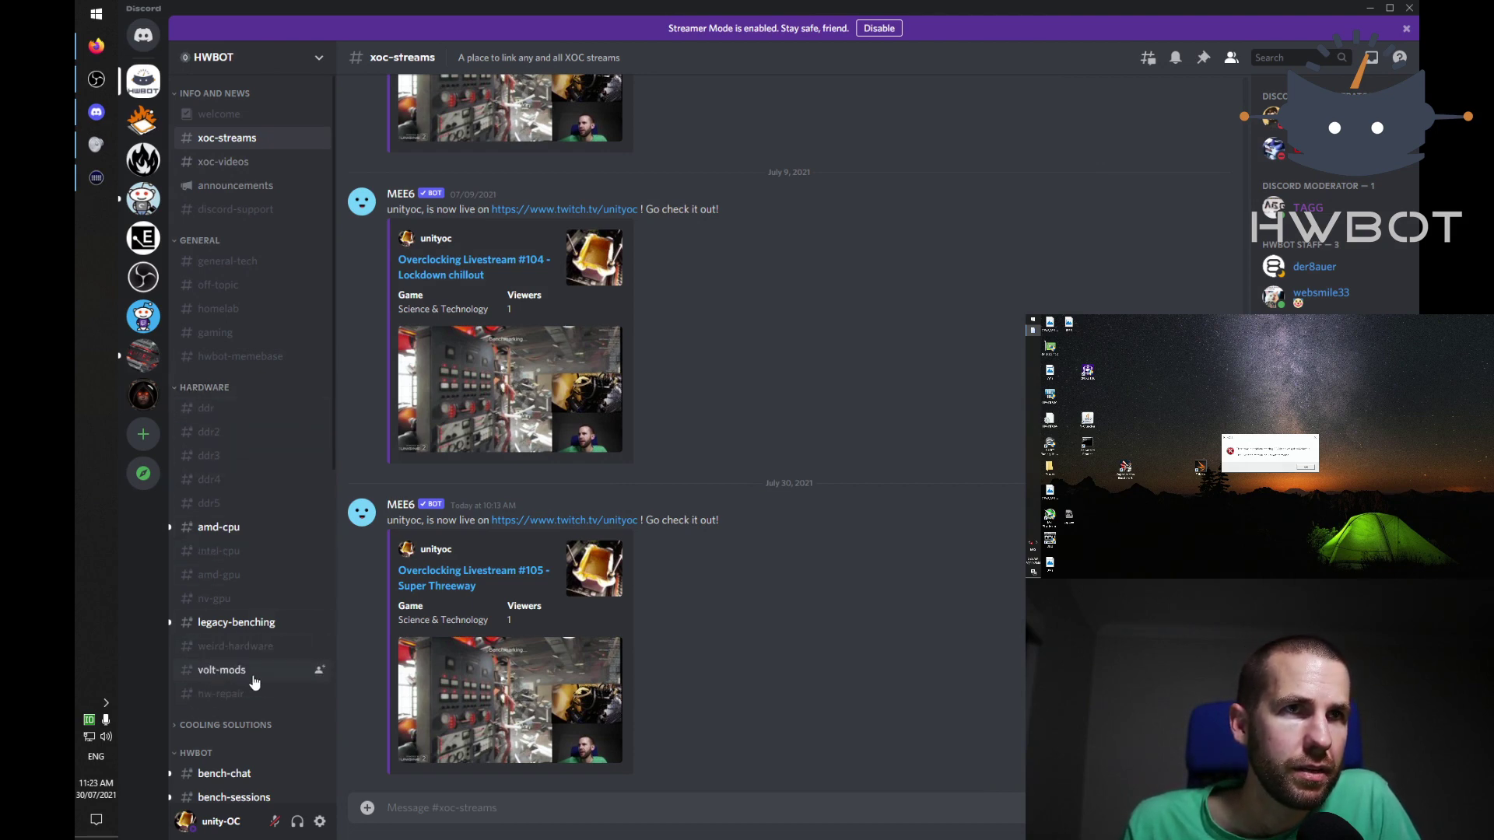
Step: Switch to Discord and browse the older messages in HWBOT's hw-repair channel for board and graphics card repair discussions
click(274, 693)
scroll(1019, 652, down, 15)
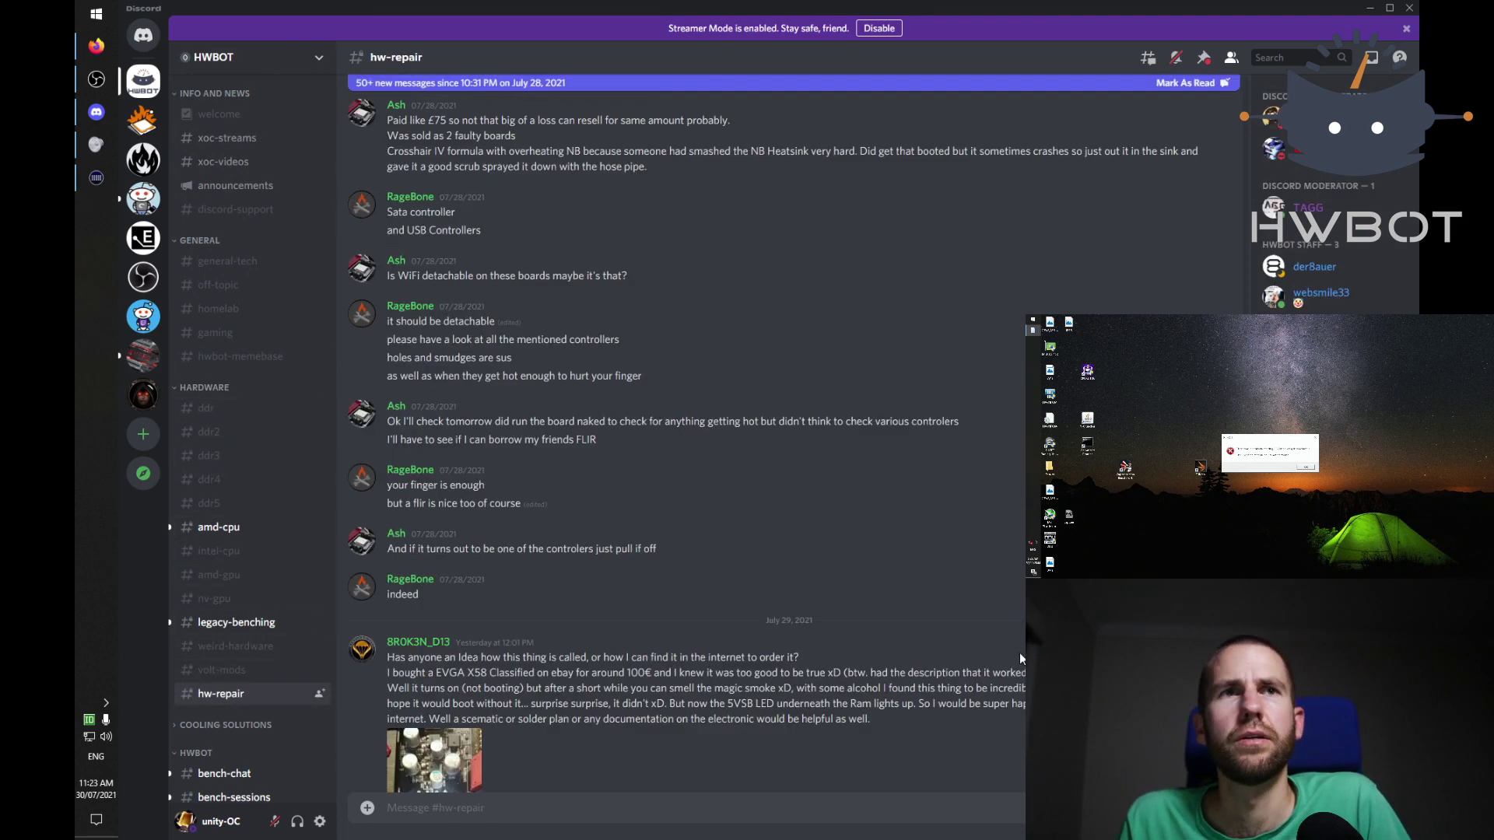
scroll(1019, 652, up, 10)
scroll(1024, 648, up, 10)
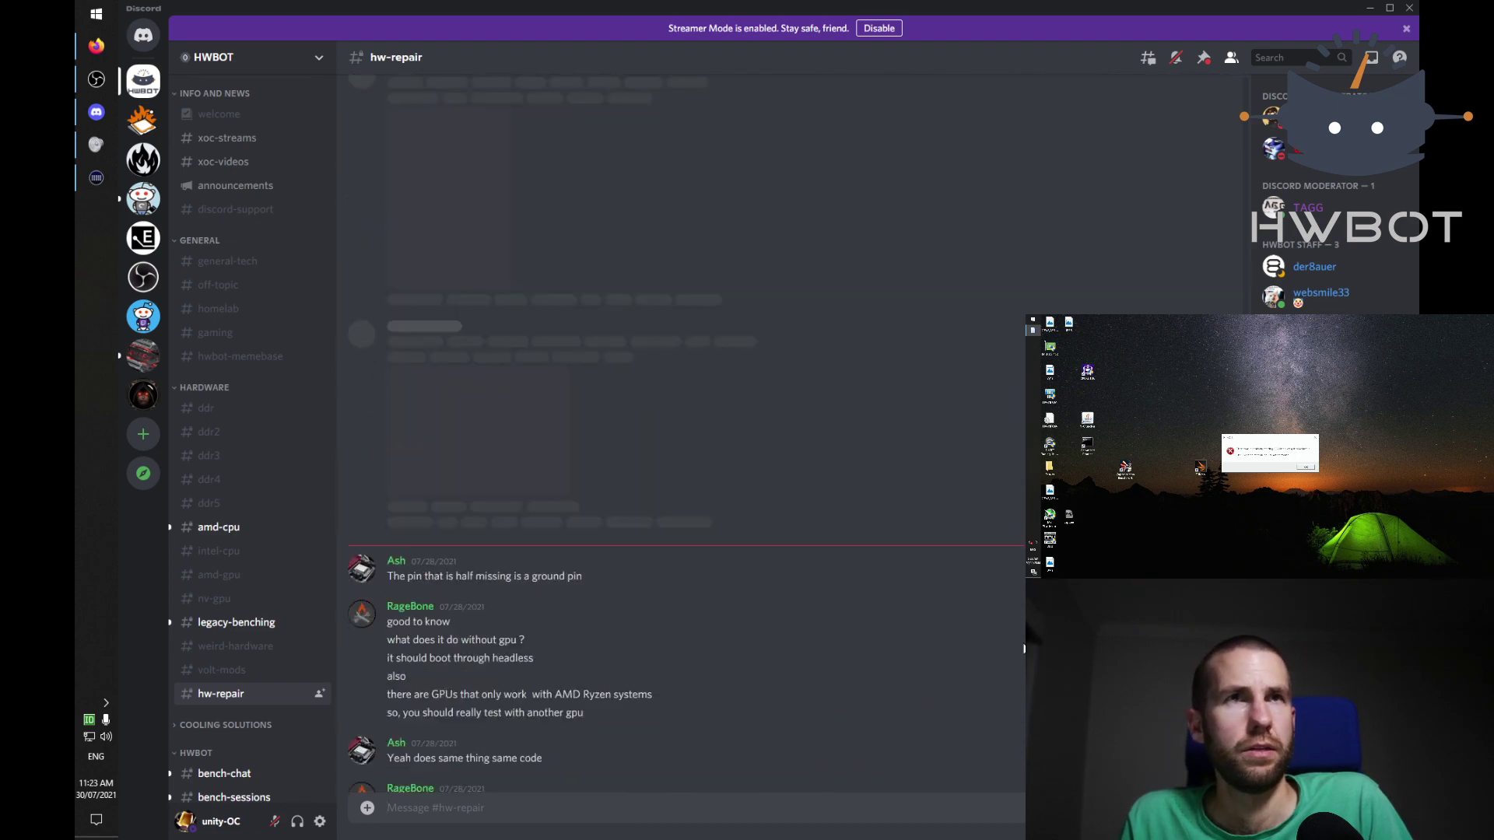
scroll(1024, 644, up, 15)
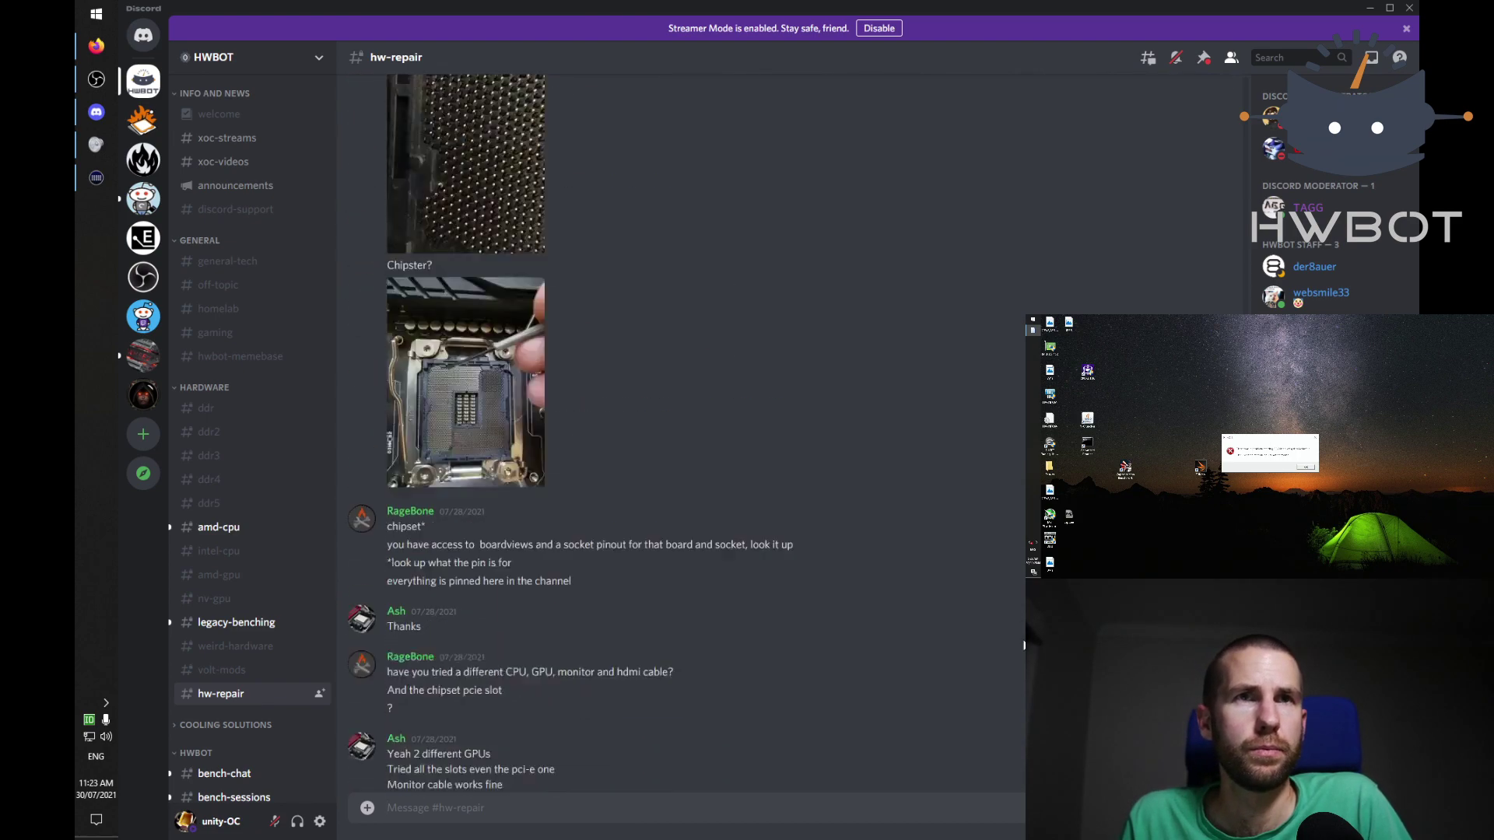
scroll(1024, 645, up, 15)
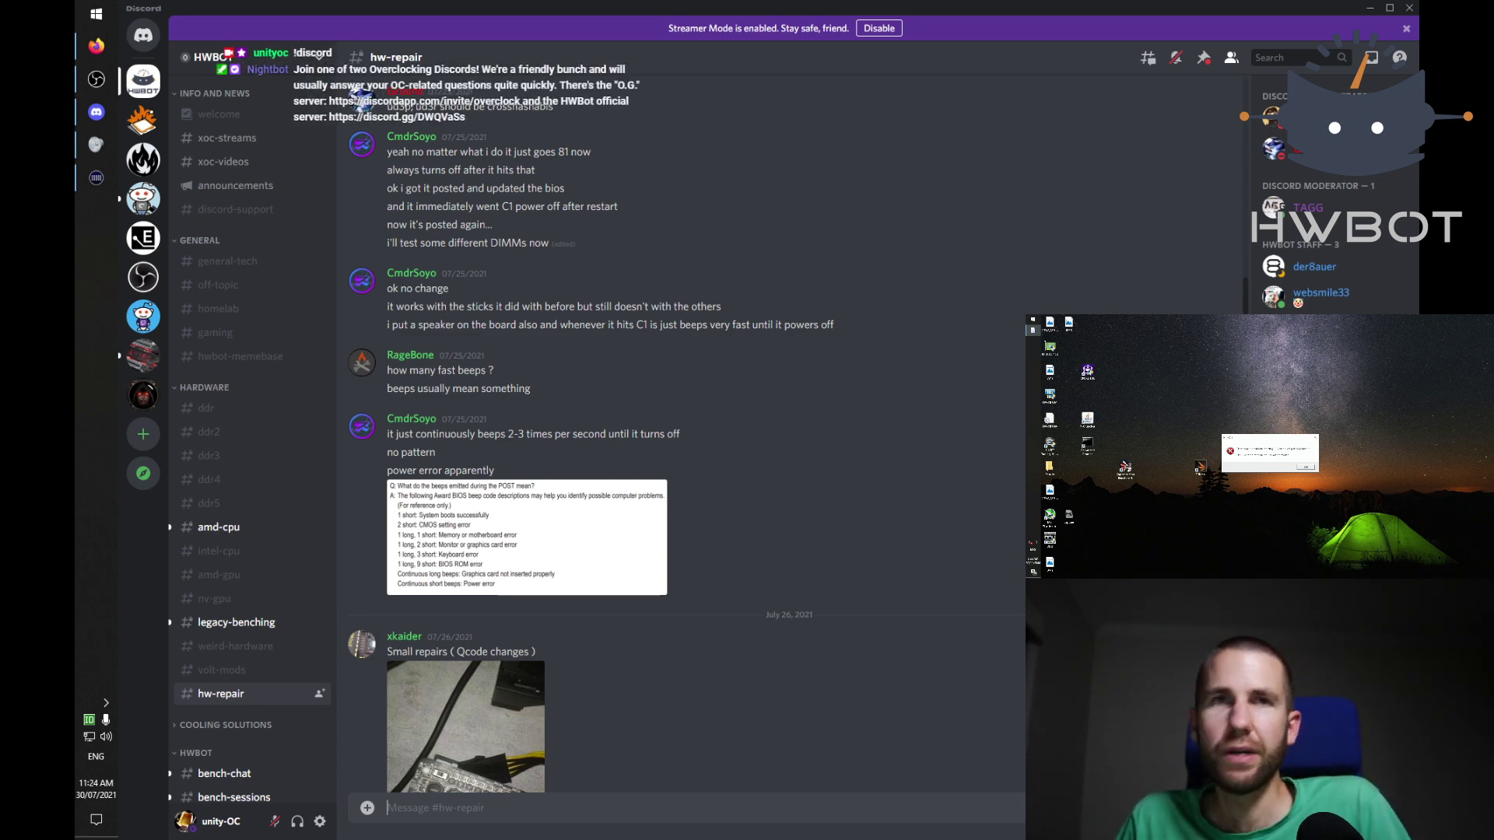
scroll(747, 630, up, 20)
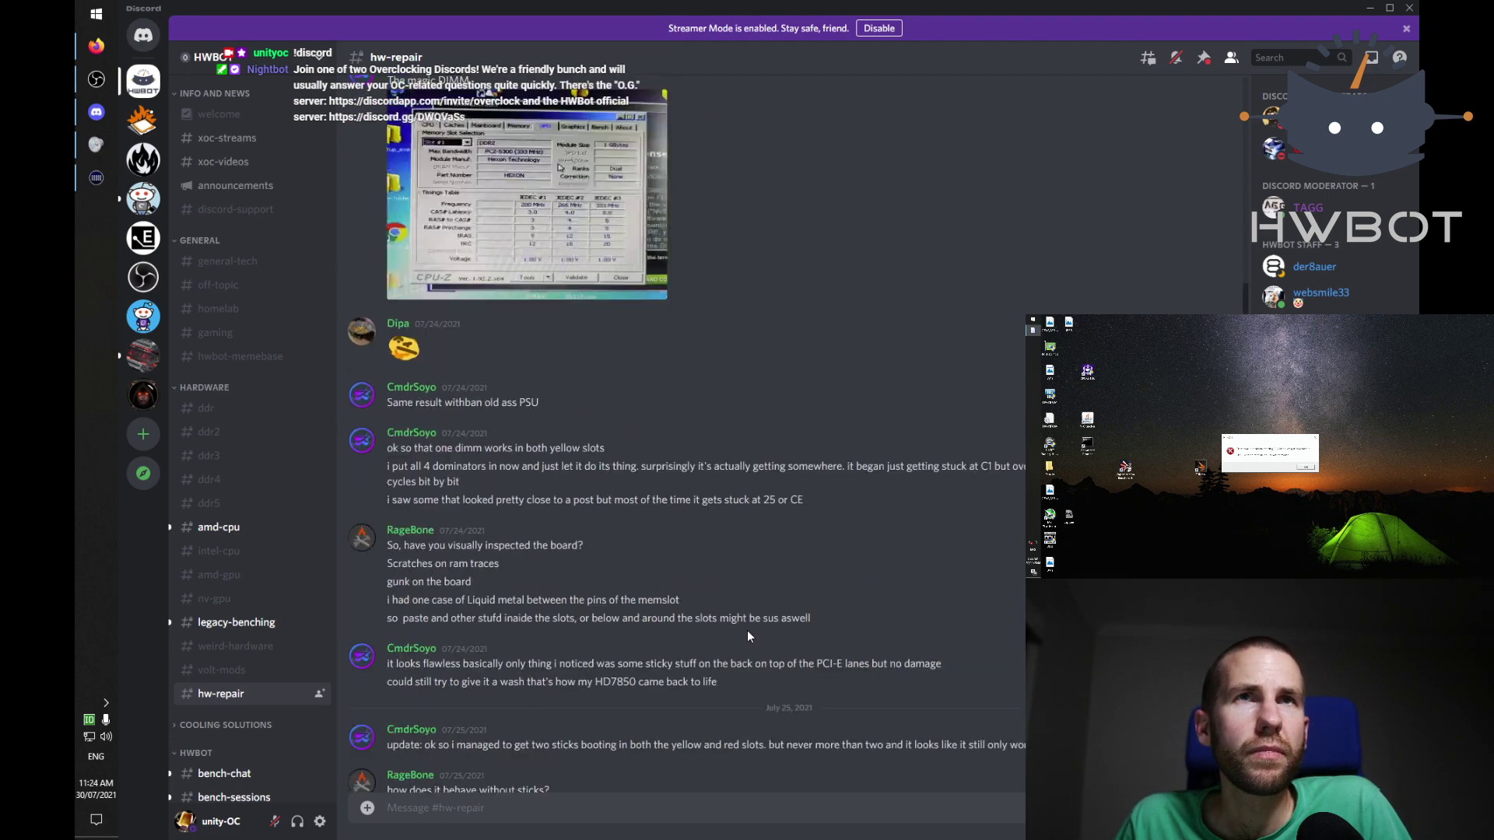
scroll(748, 630, up, 20)
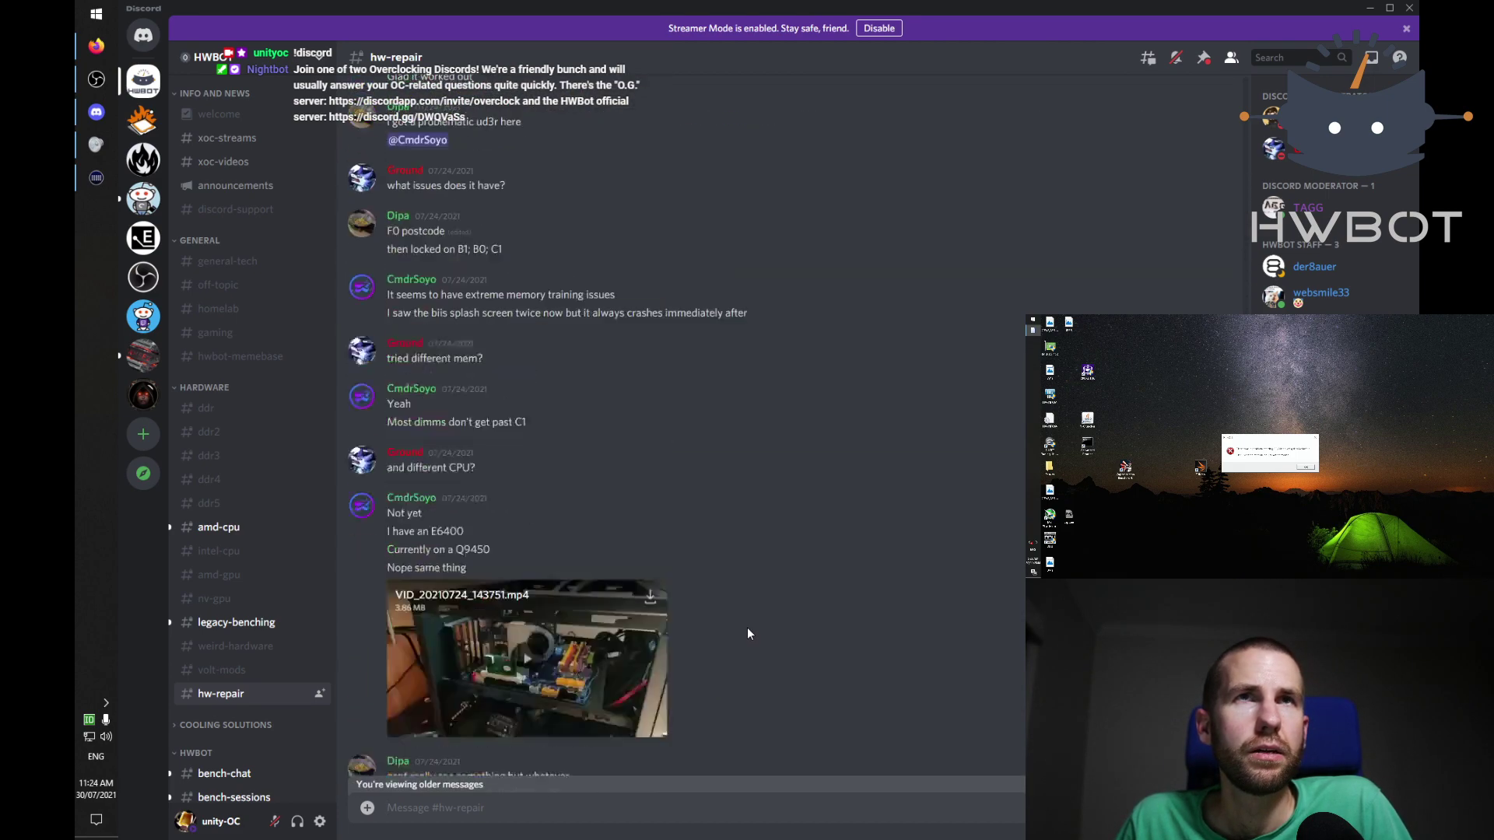
scroll(748, 632, up, 10)
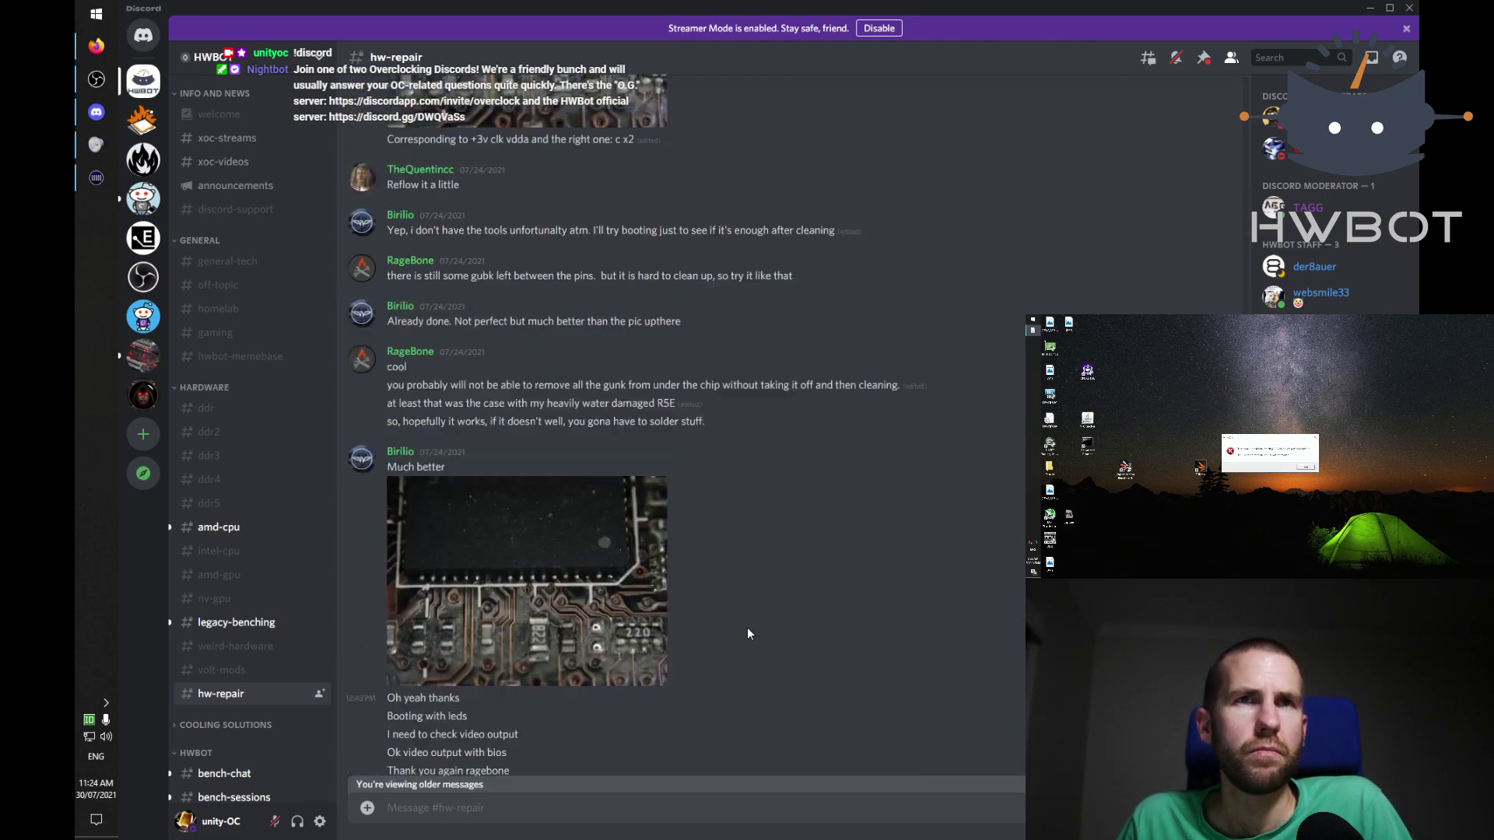
scroll(747, 633, up, 8)
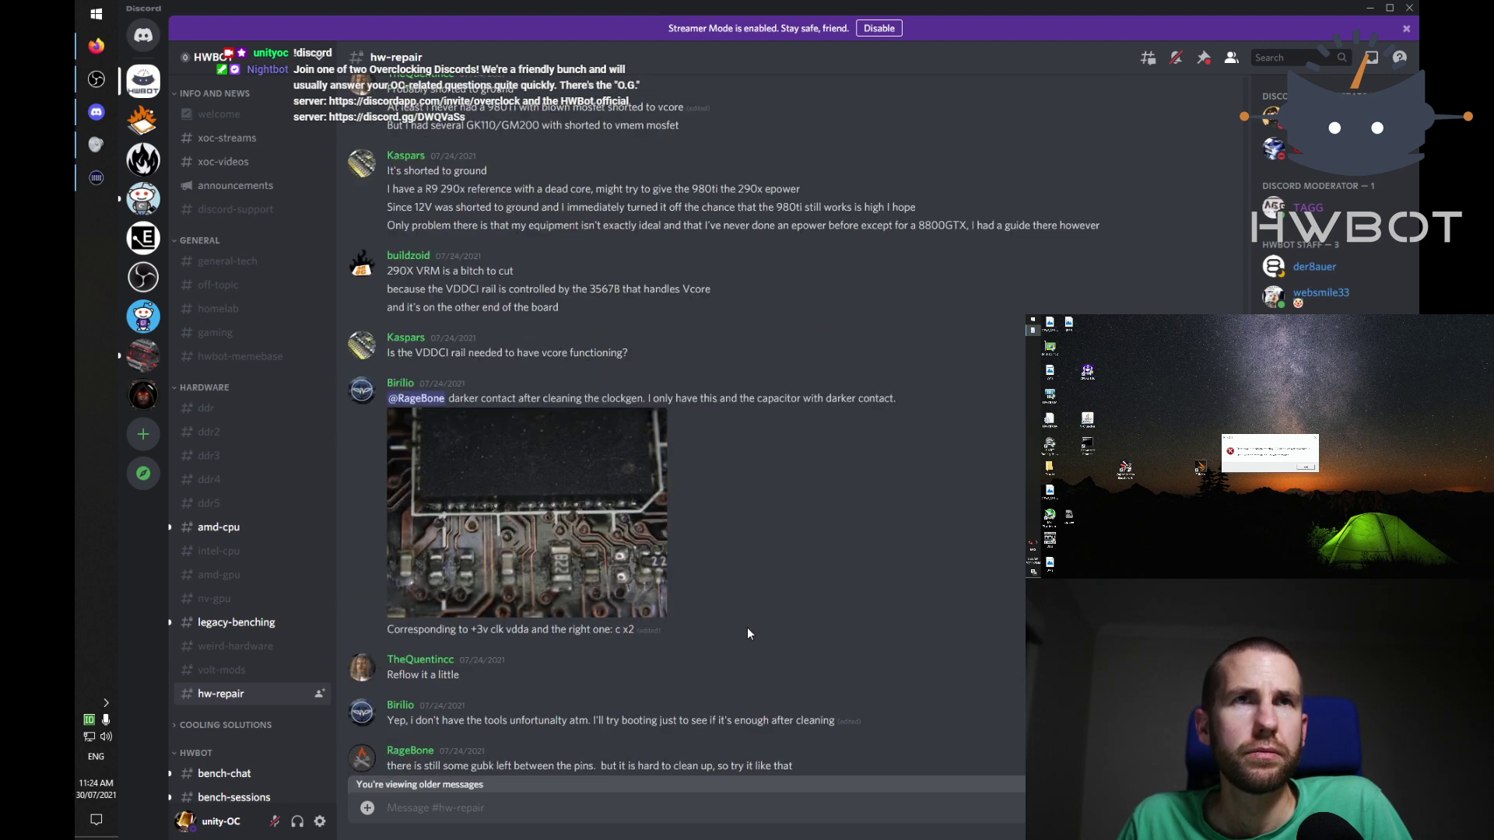
scroll(747, 627, up, 10)
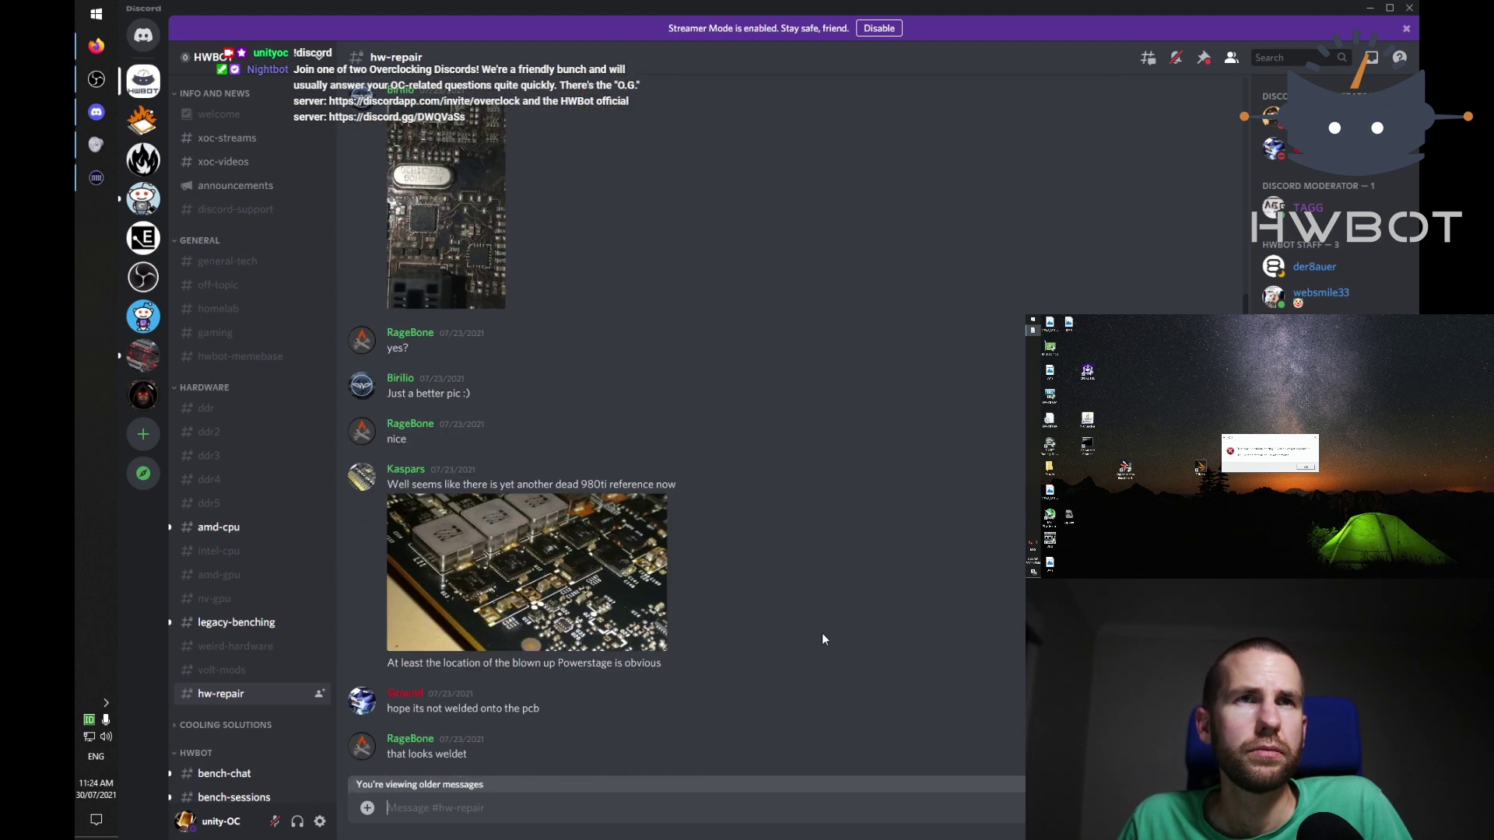
scroll(841, 588, up, 10)
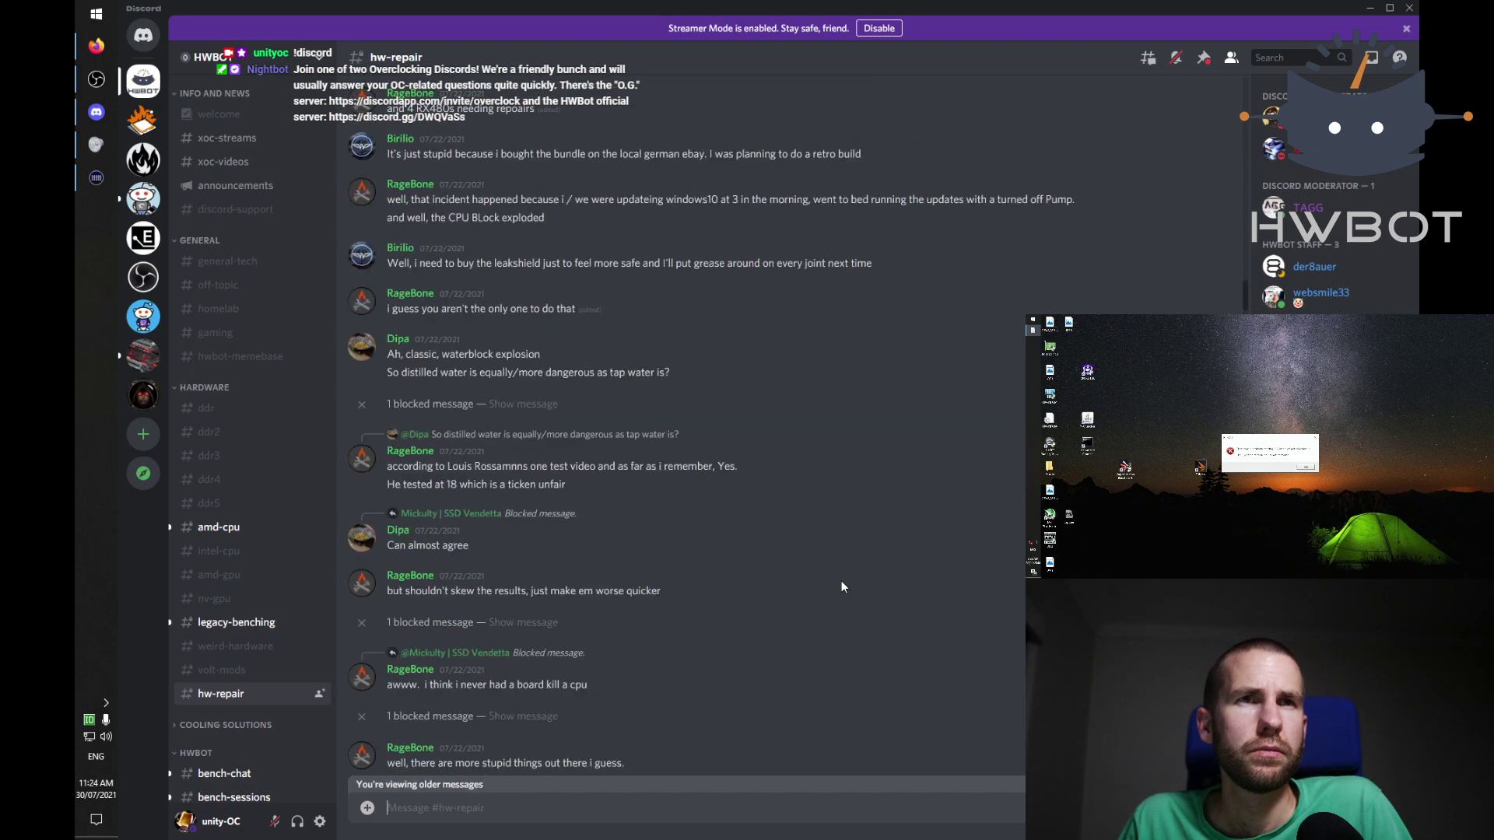
scroll(841, 582, up, 10)
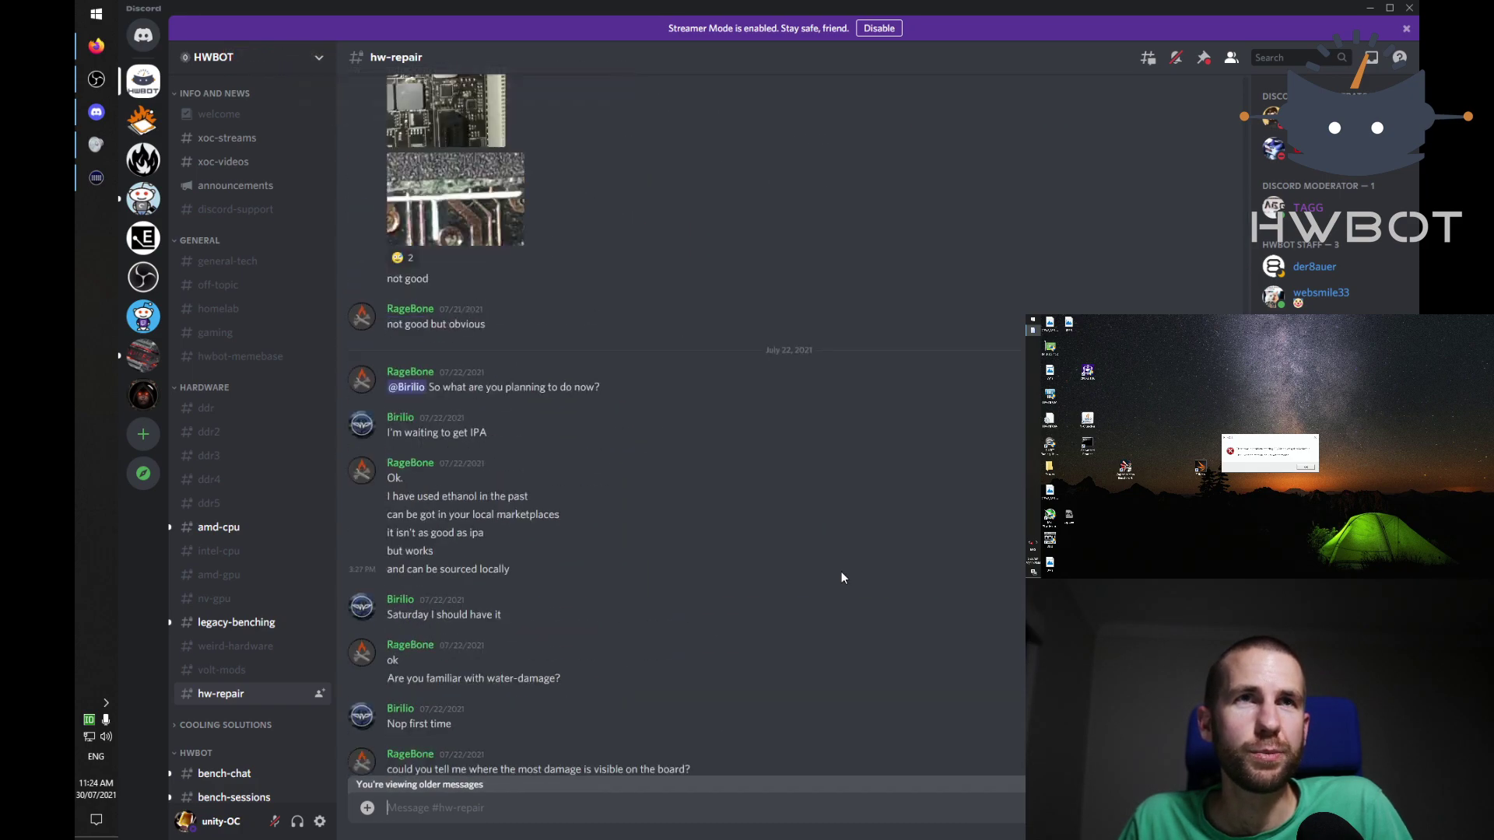
scroll(842, 575, up, 10)
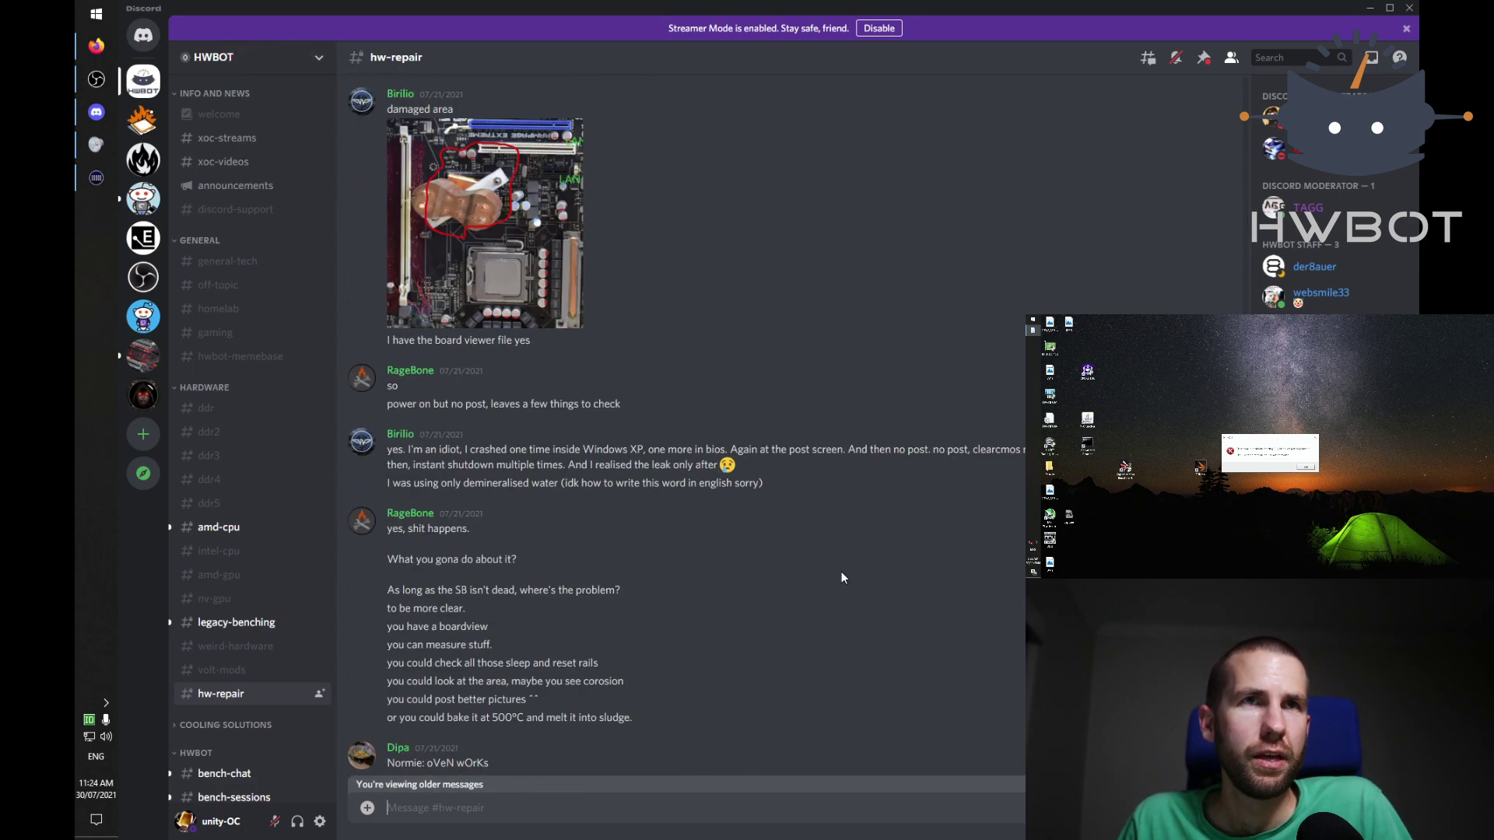
scroll(842, 576, up, 10)
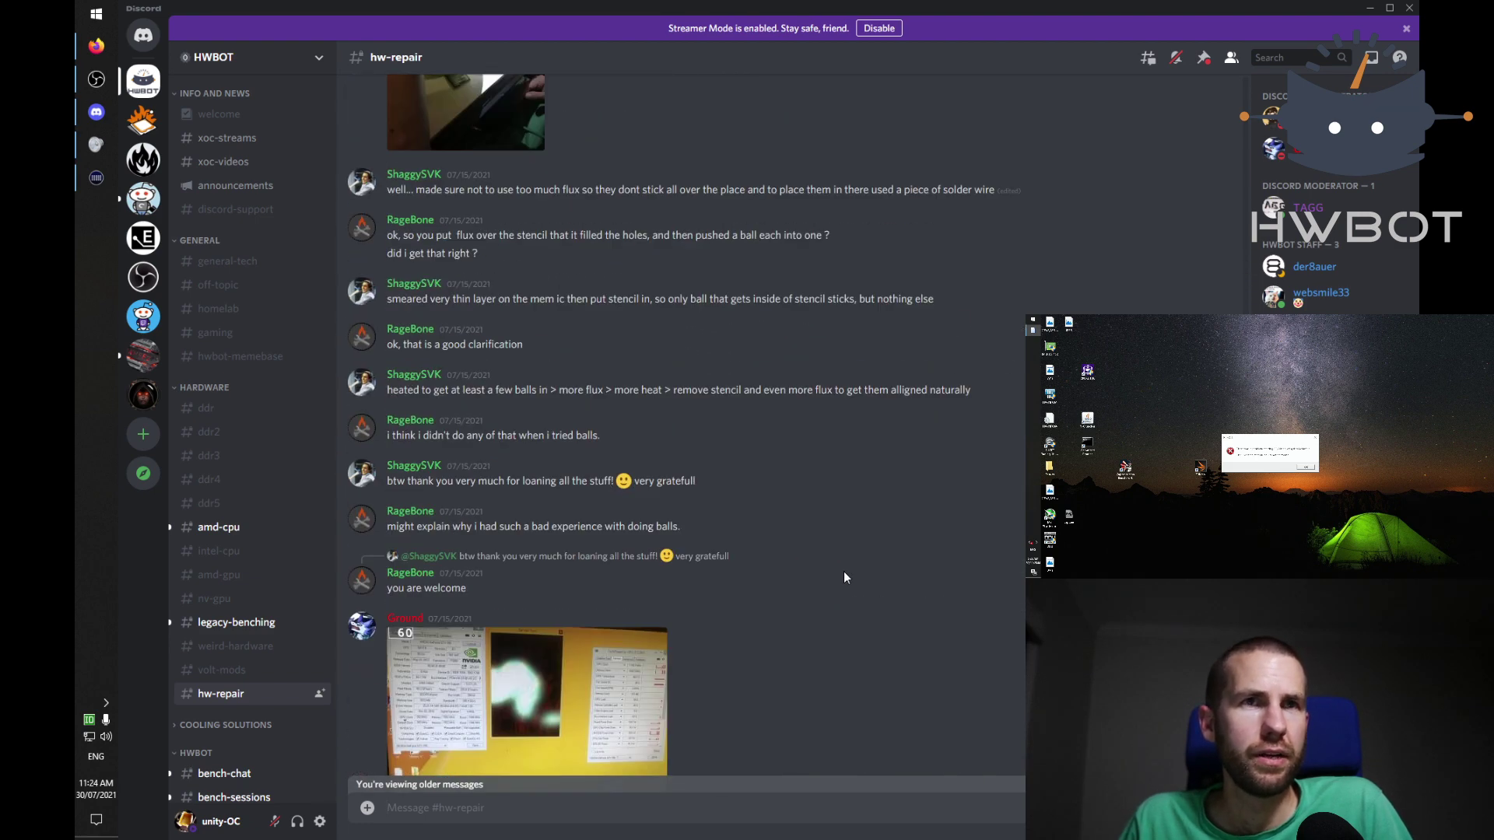
Step: Examine the mid-July reballing posts, including the enlarged GPU-Z render test photo and the EVGA board photo
scroll(843, 574, up, 10)
scroll(834, 577, down, 7)
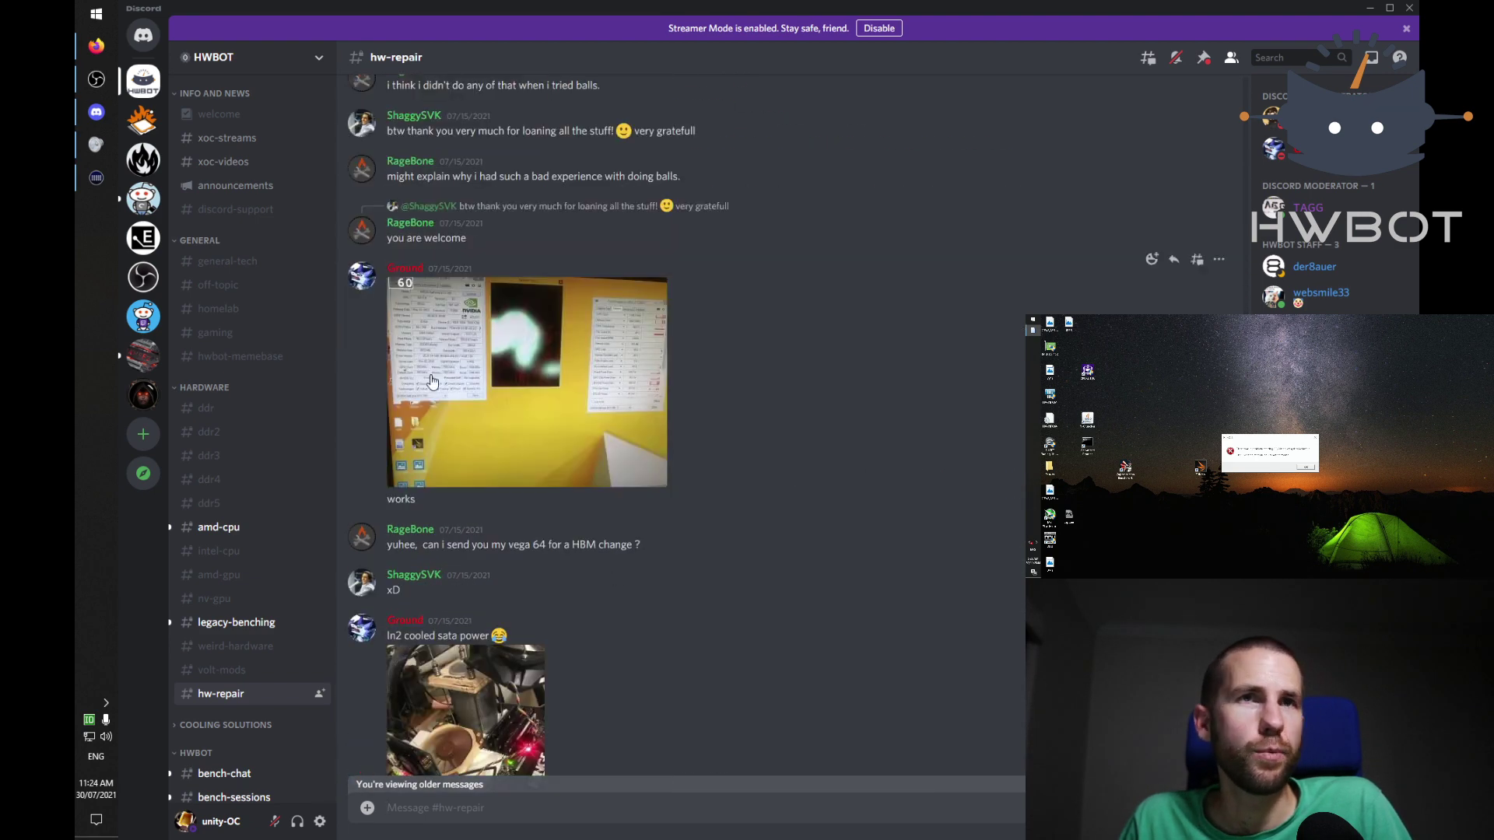
click(529, 381)
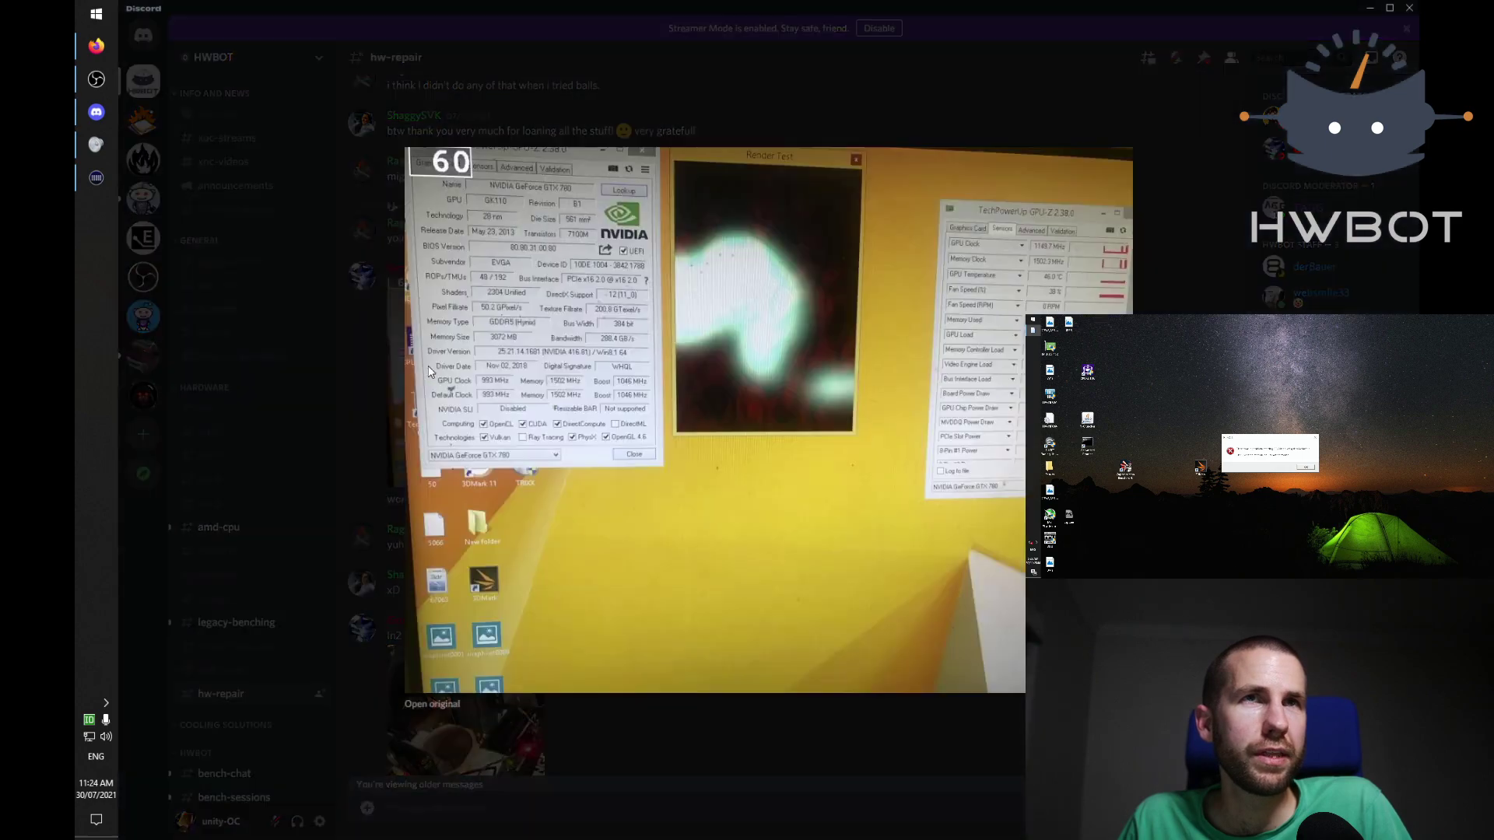
click(803, 758)
scroll(803, 582, up, 10)
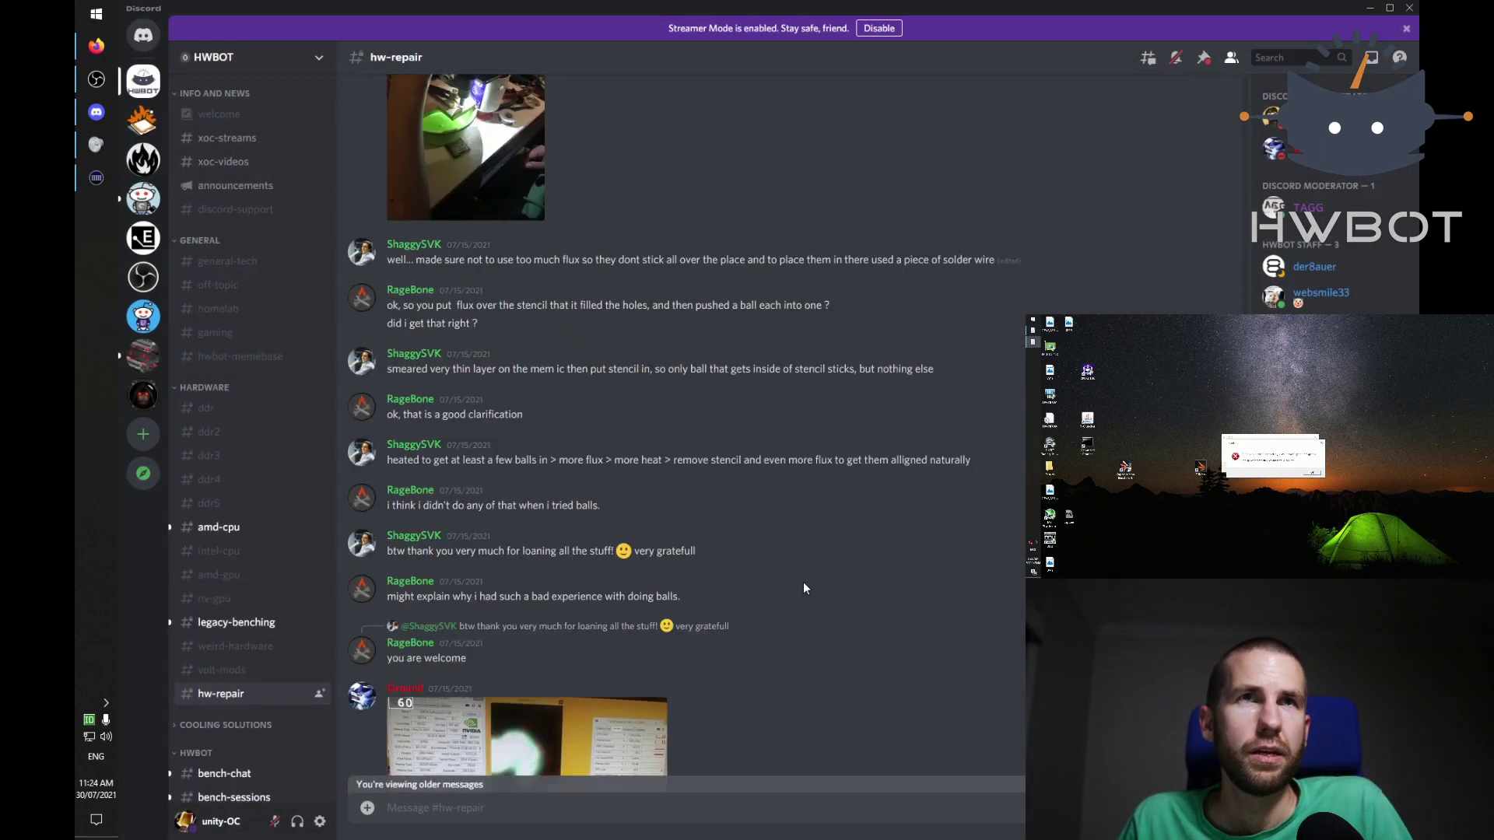
scroll(803, 588, up, 3)
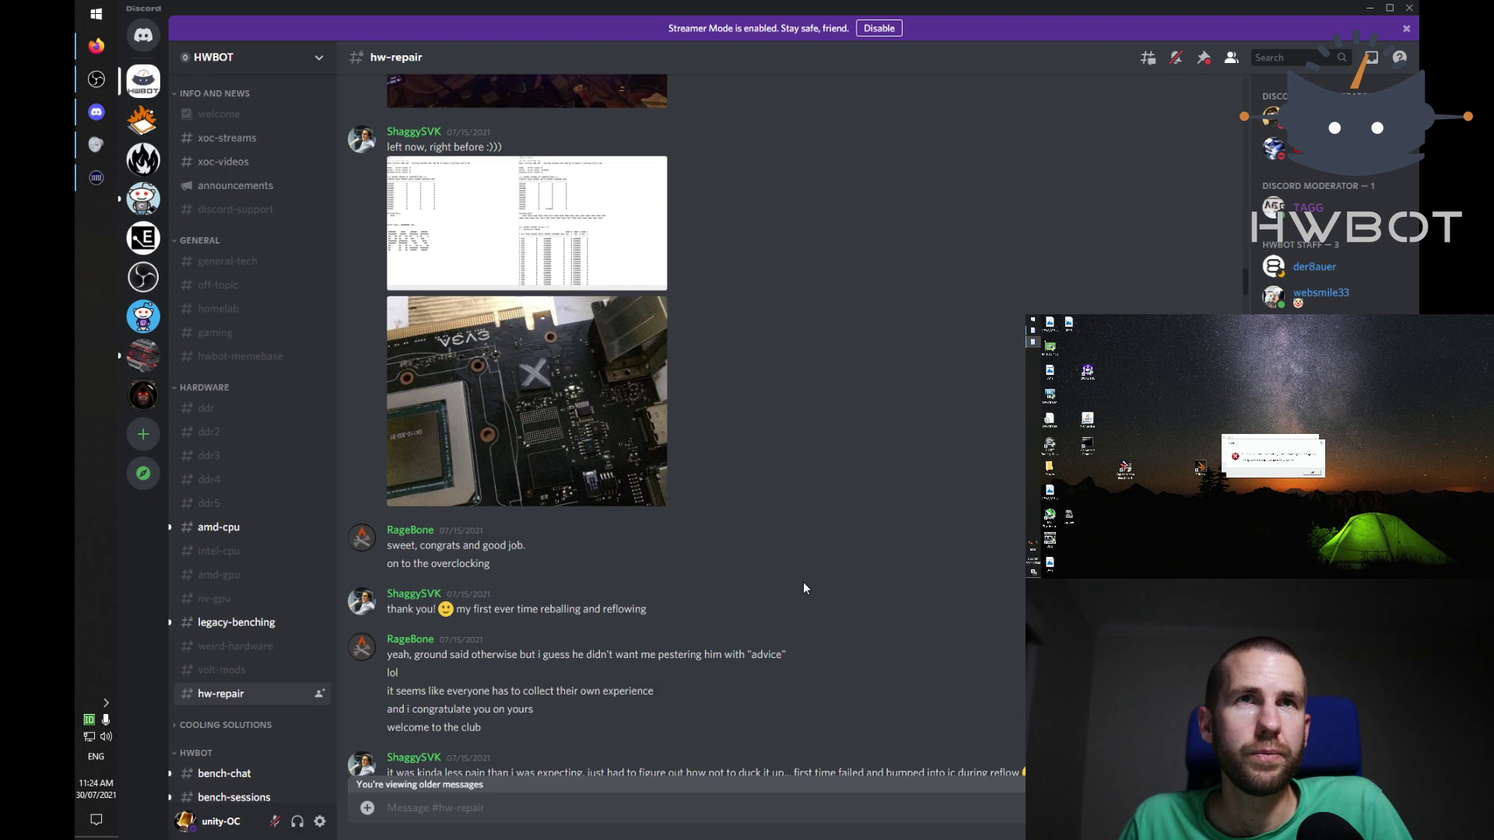
click(525, 401)
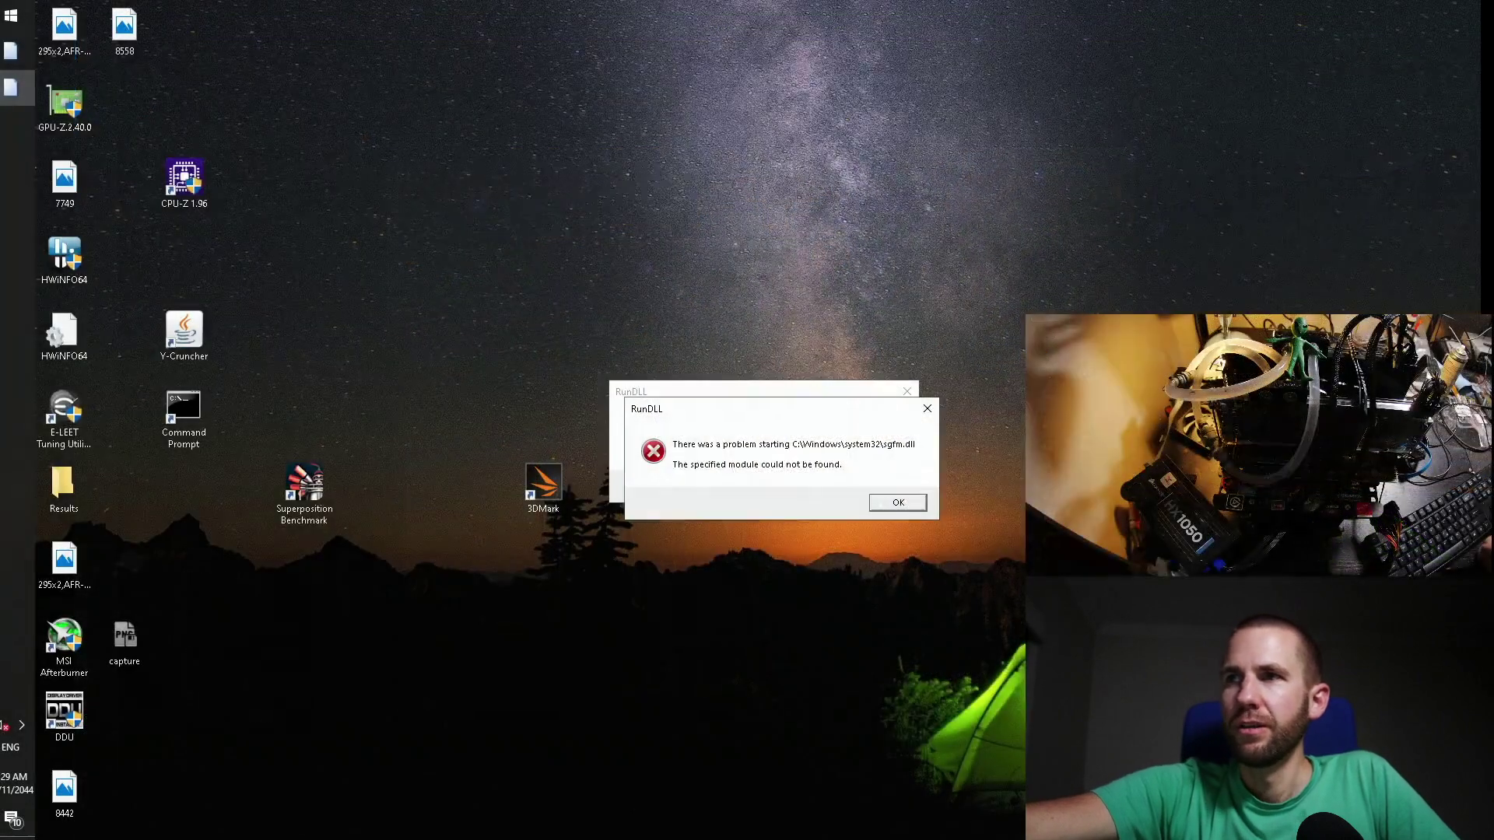
Step: Dismiss both RunDLL error messages on the benchmark PC and start MSI Afterburner
click(910, 500)
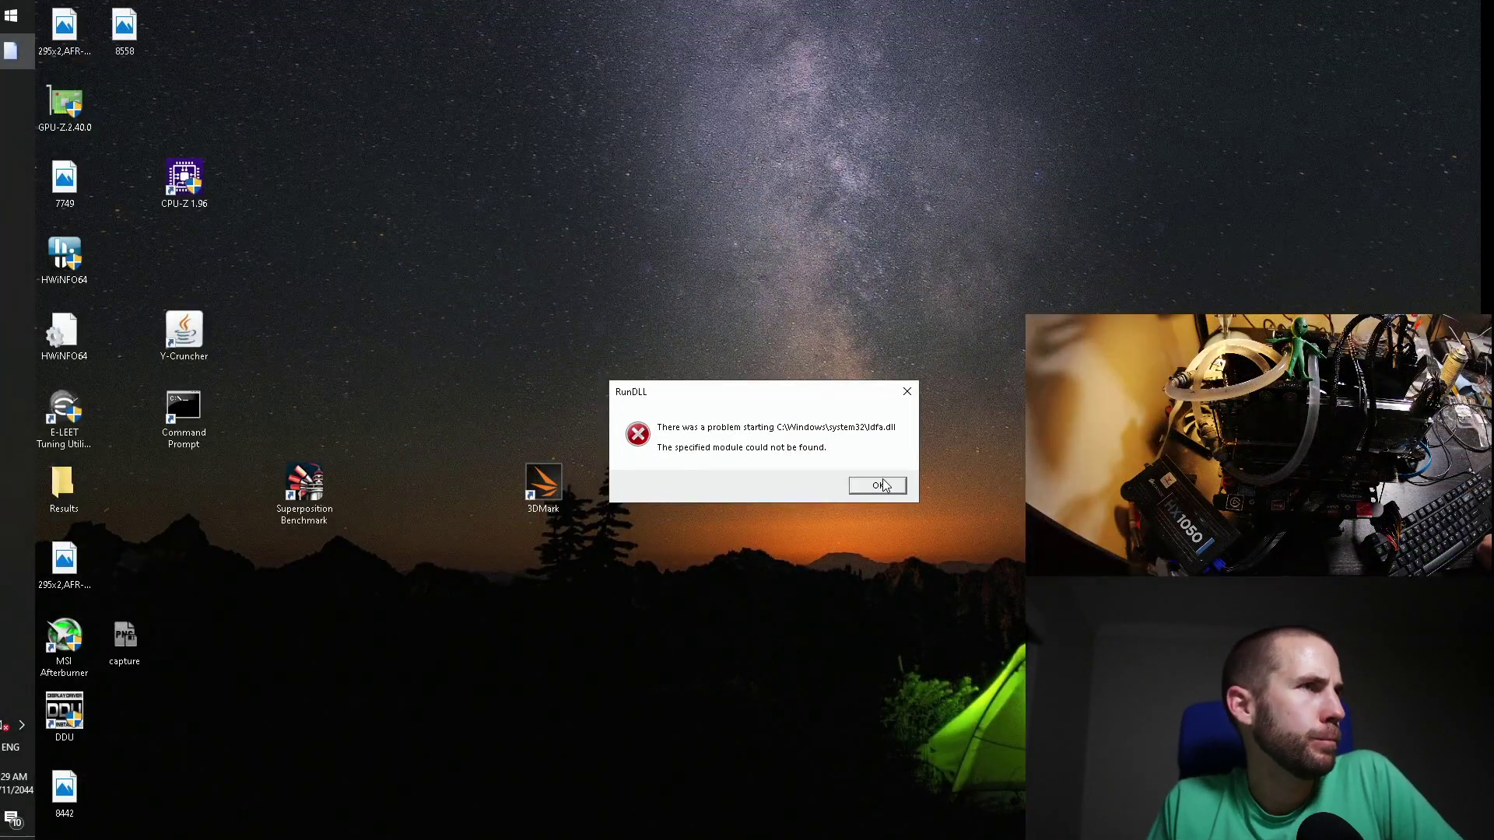
click(885, 485)
click(64, 642)
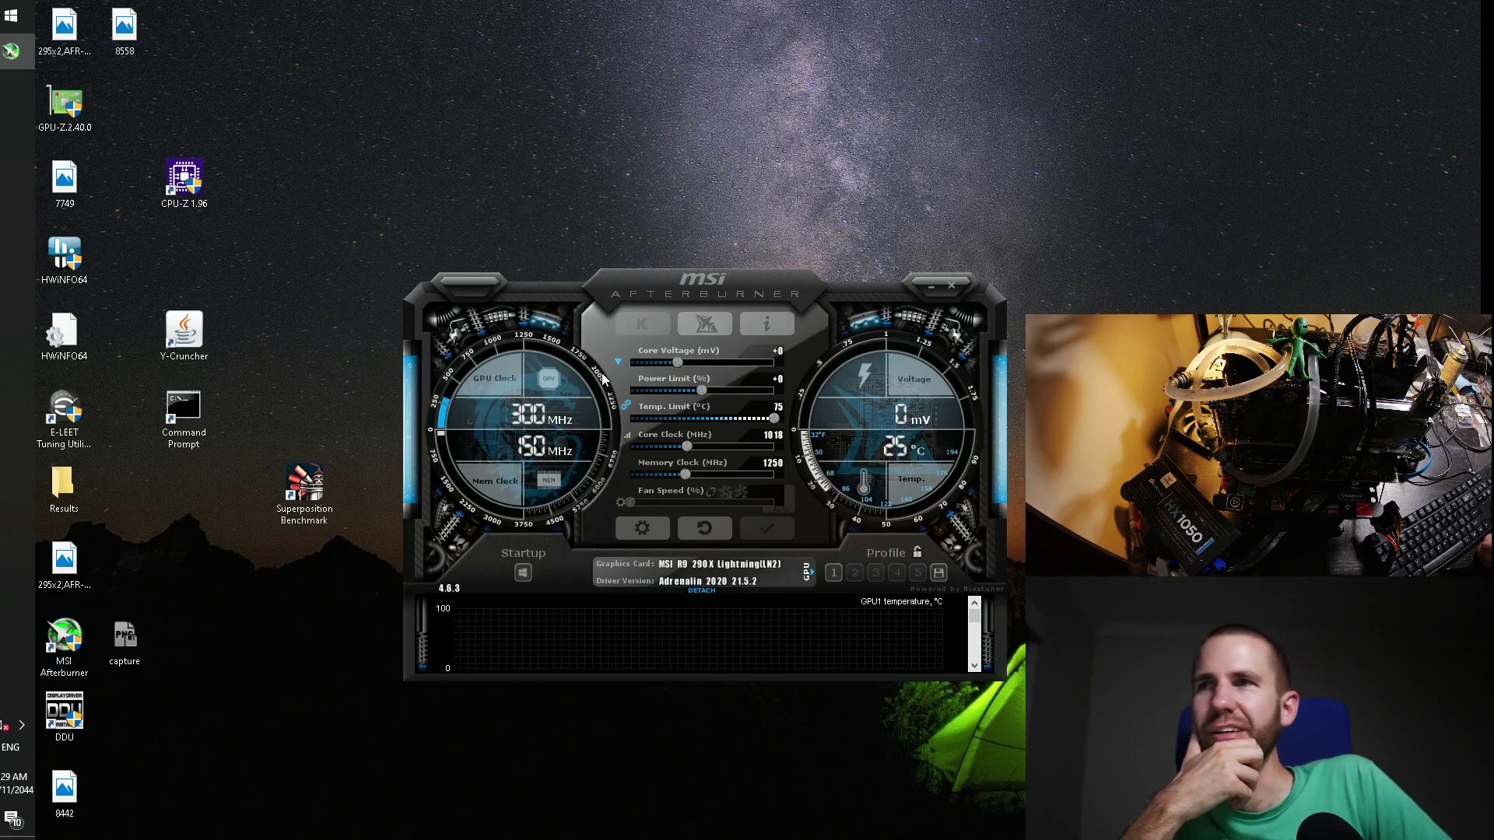
Step: Move Afterburner toward the upper desktop, load profile 1 with 1190 MHz core and 1425 MHz memory, and apply it
drag(746, 291, 632, 204)
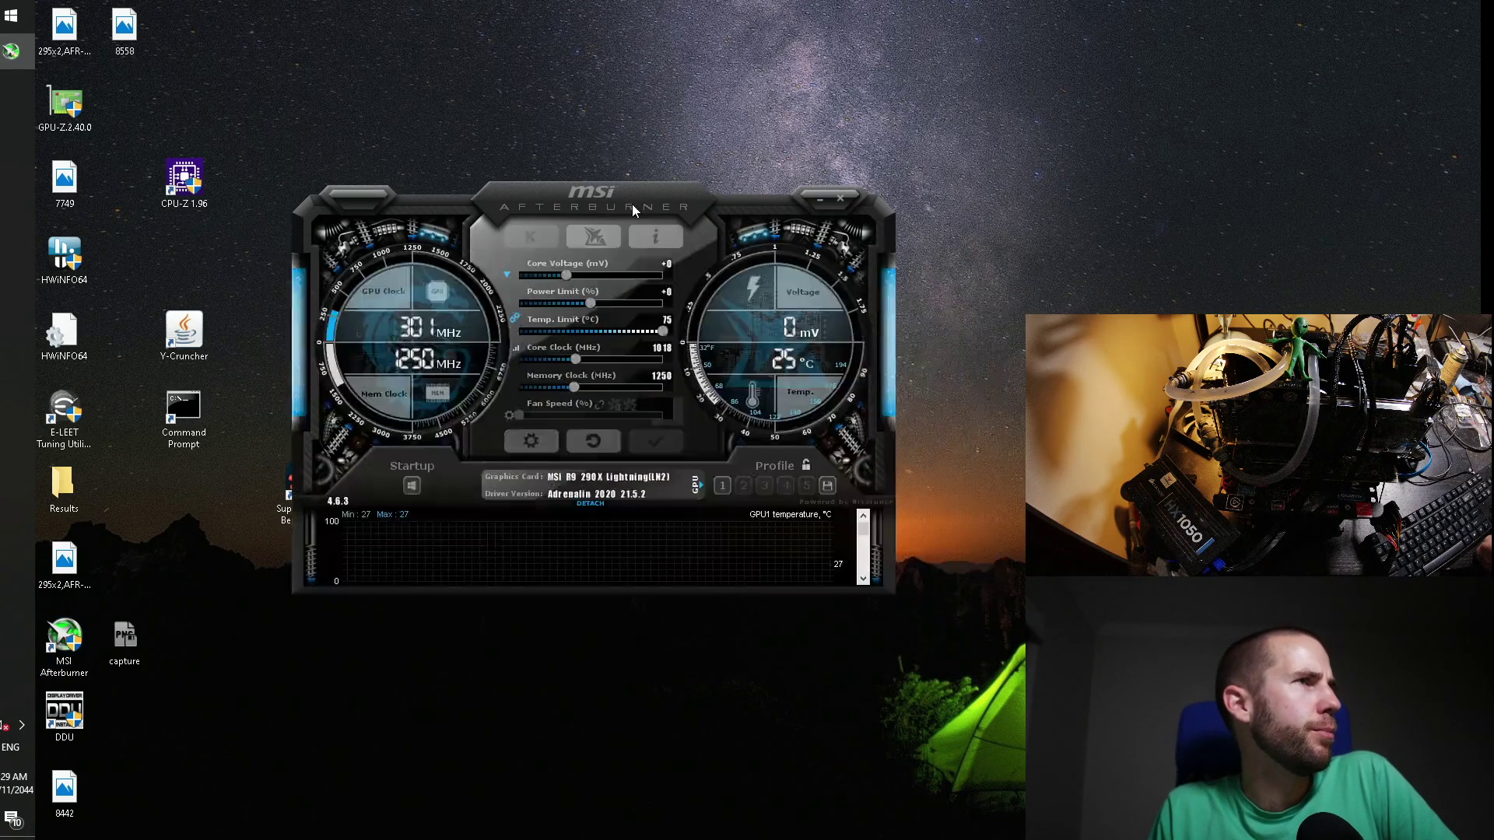
click(722, 485)
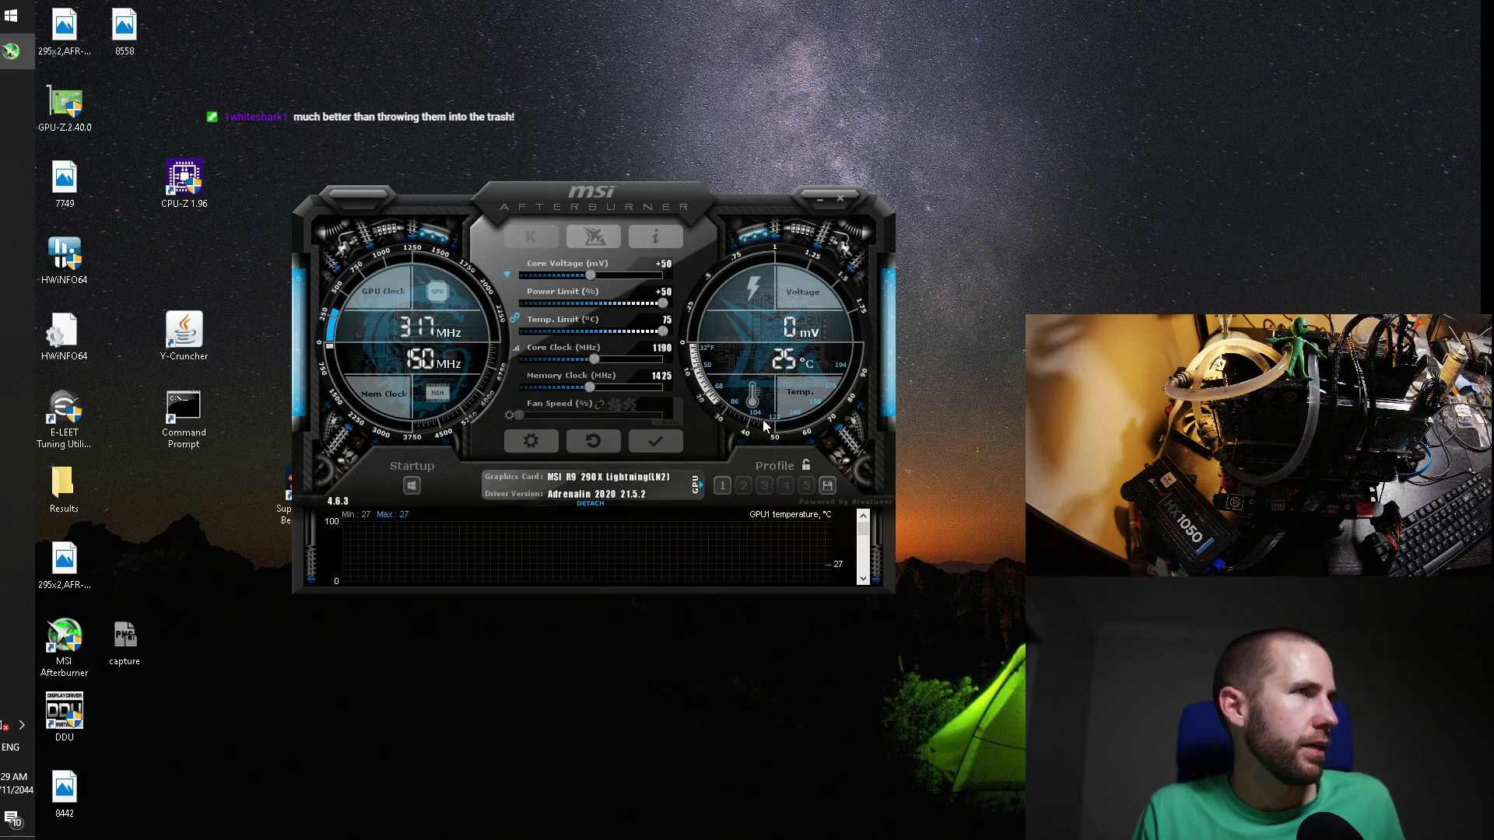
click(656, 441)
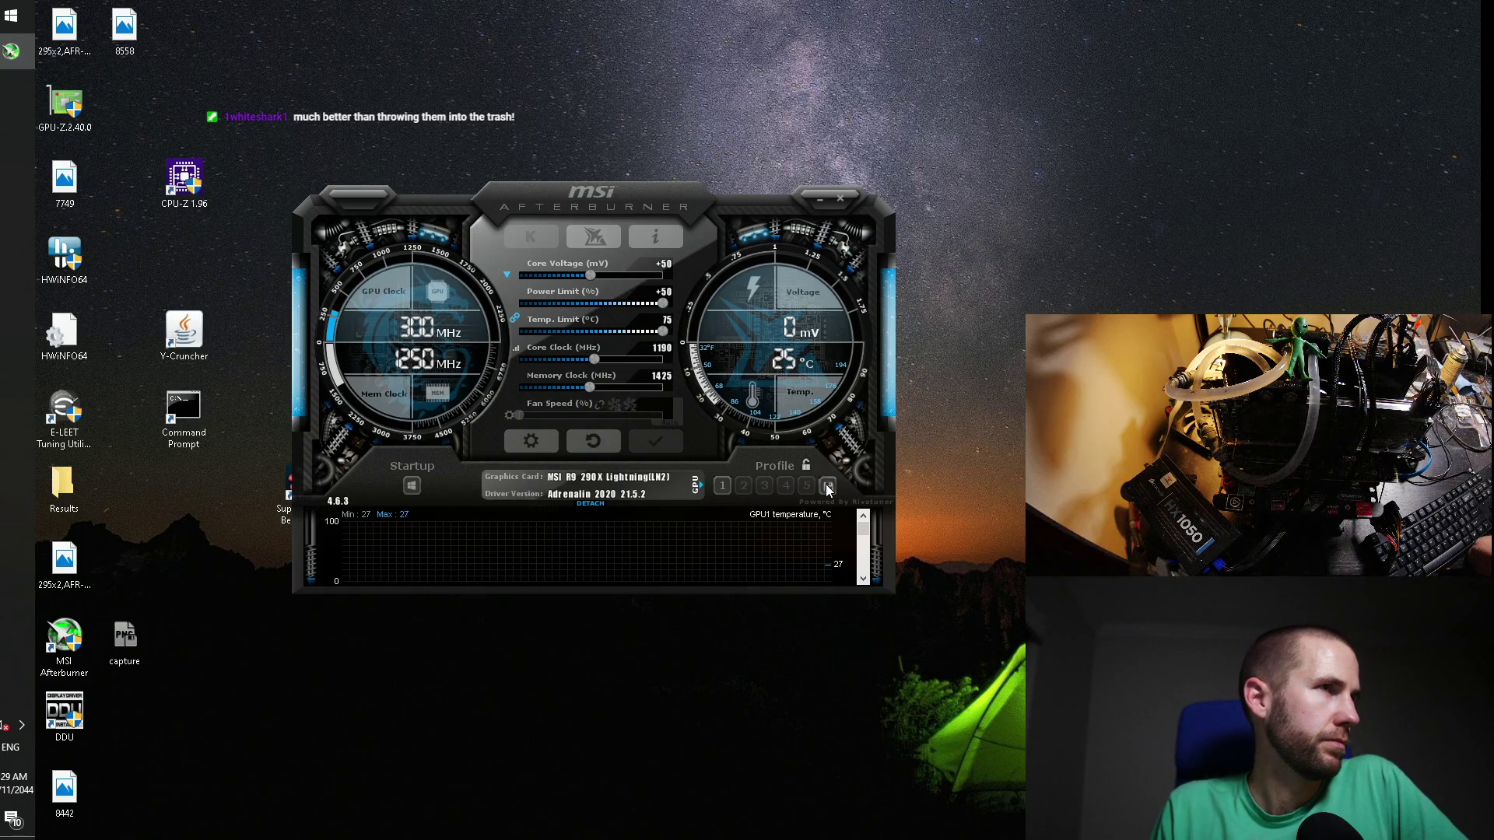
Step: Save the R9 290X Lightning's overclock as profile 1 and switch to GPU1, the first R9 200
click(827, 485)
click(721, 486)
click(695, 486)
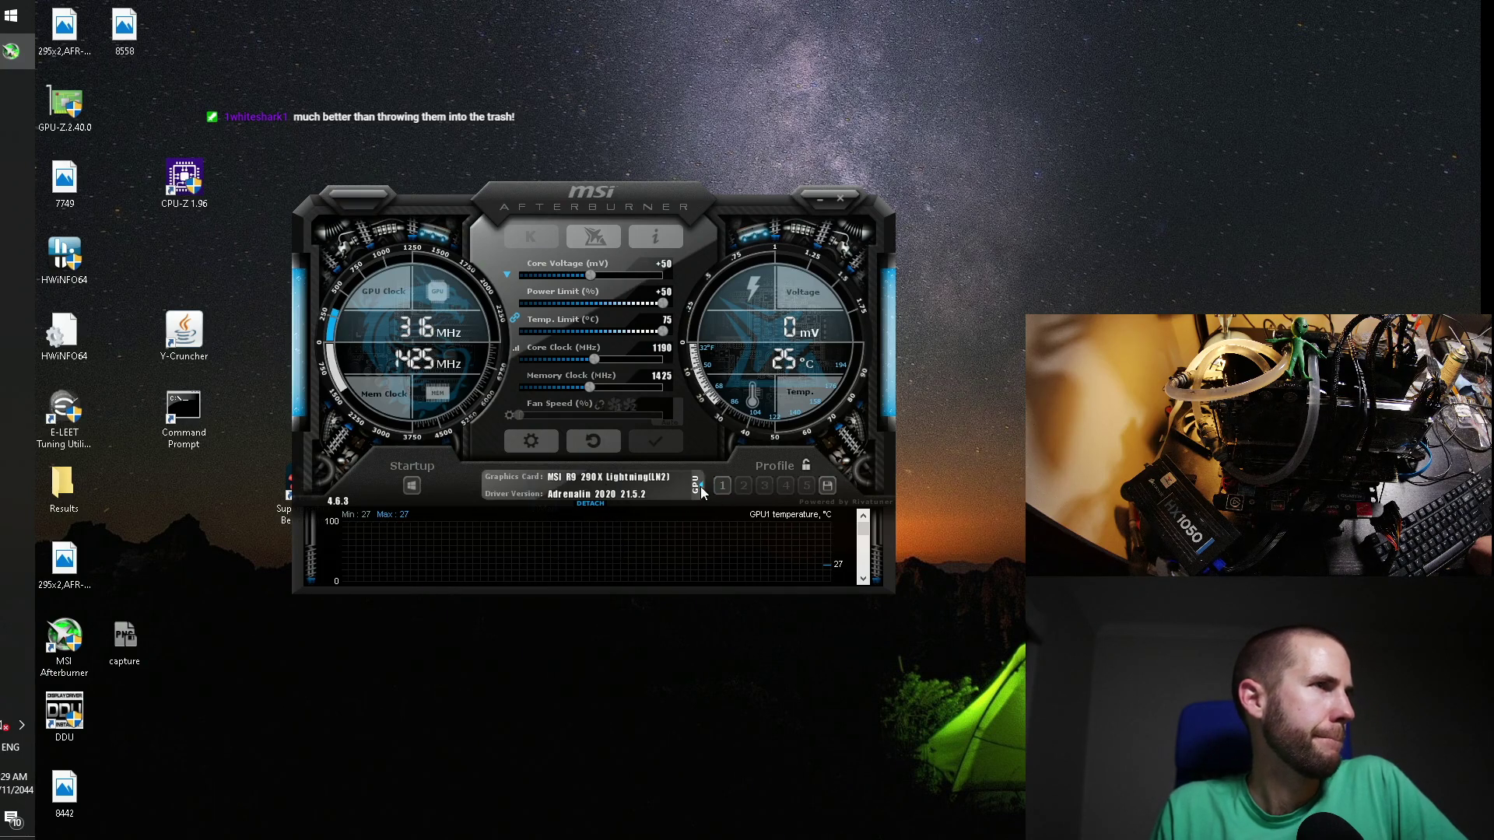
click(751, 451)
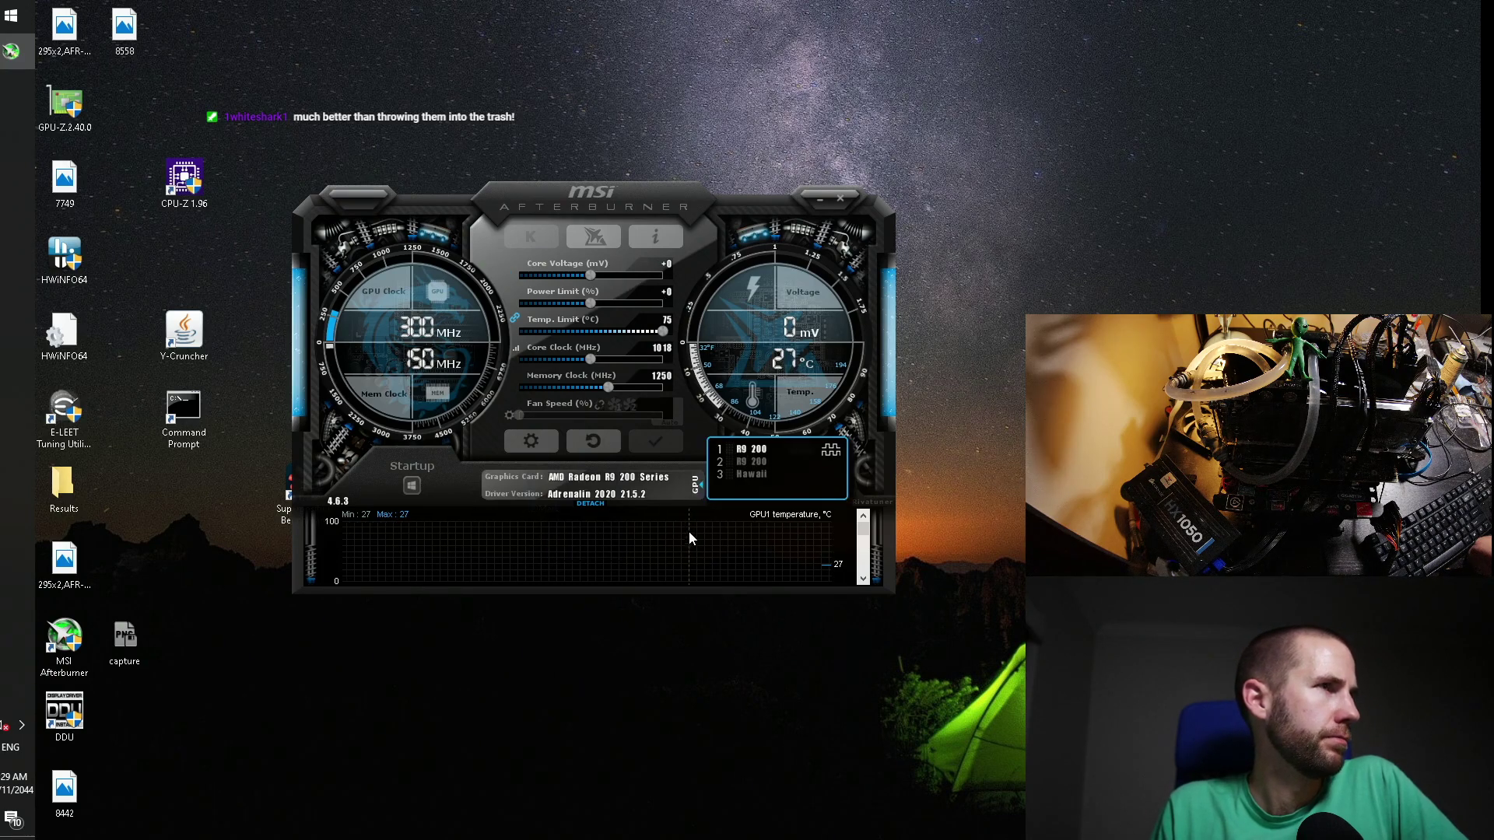
click(696, 488)
Step: Load GPU1's profile 1, set 1190 MHz core, 1425 MHz memory, +50 mV core voltage and +50% power limit, and apply
click(721, 490)
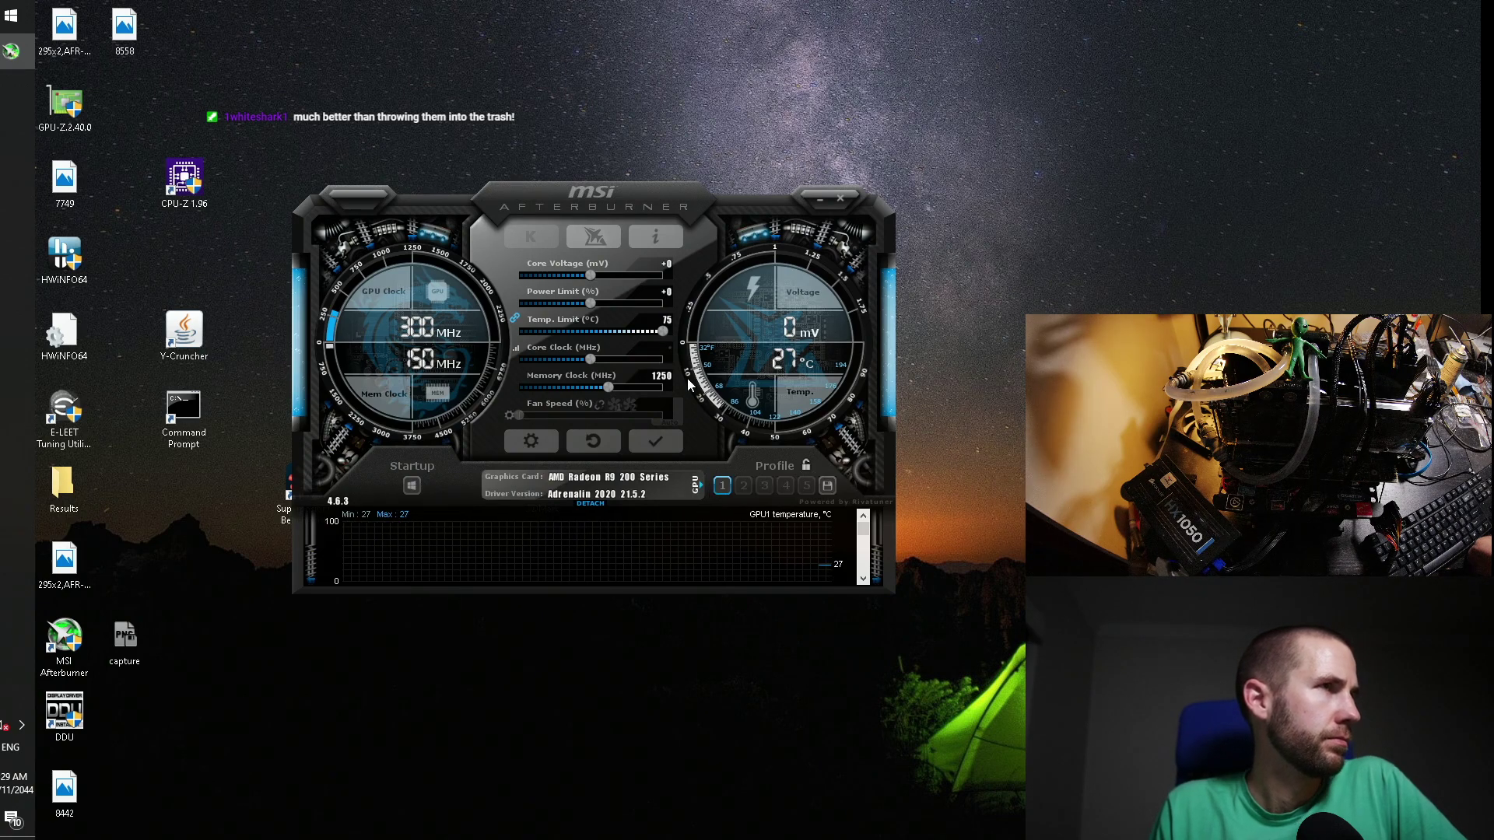
drag(590, 358, 614, 358)
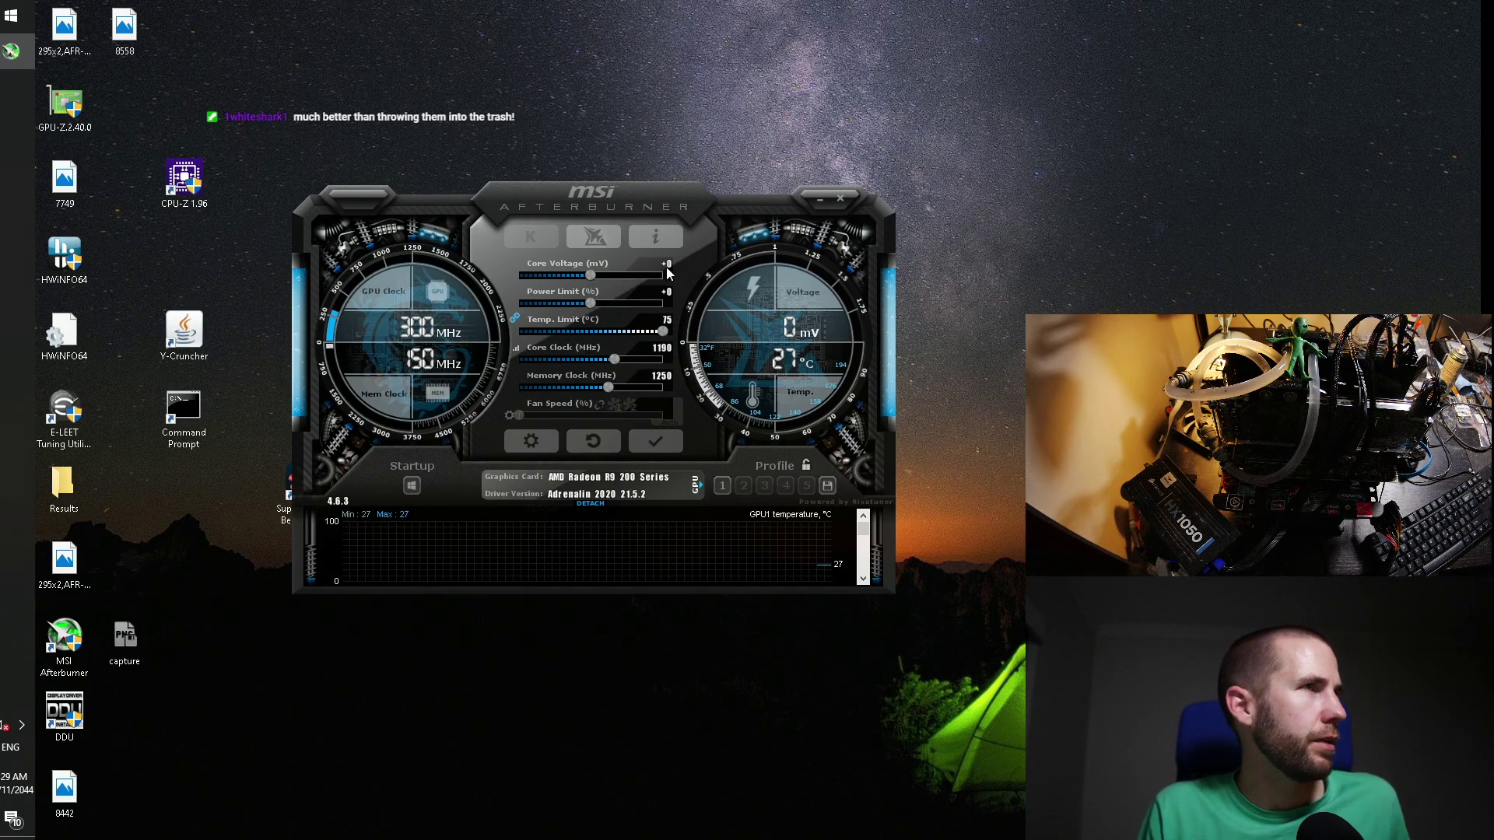
drag(590, 274, 662, 302)
click(666, 375)
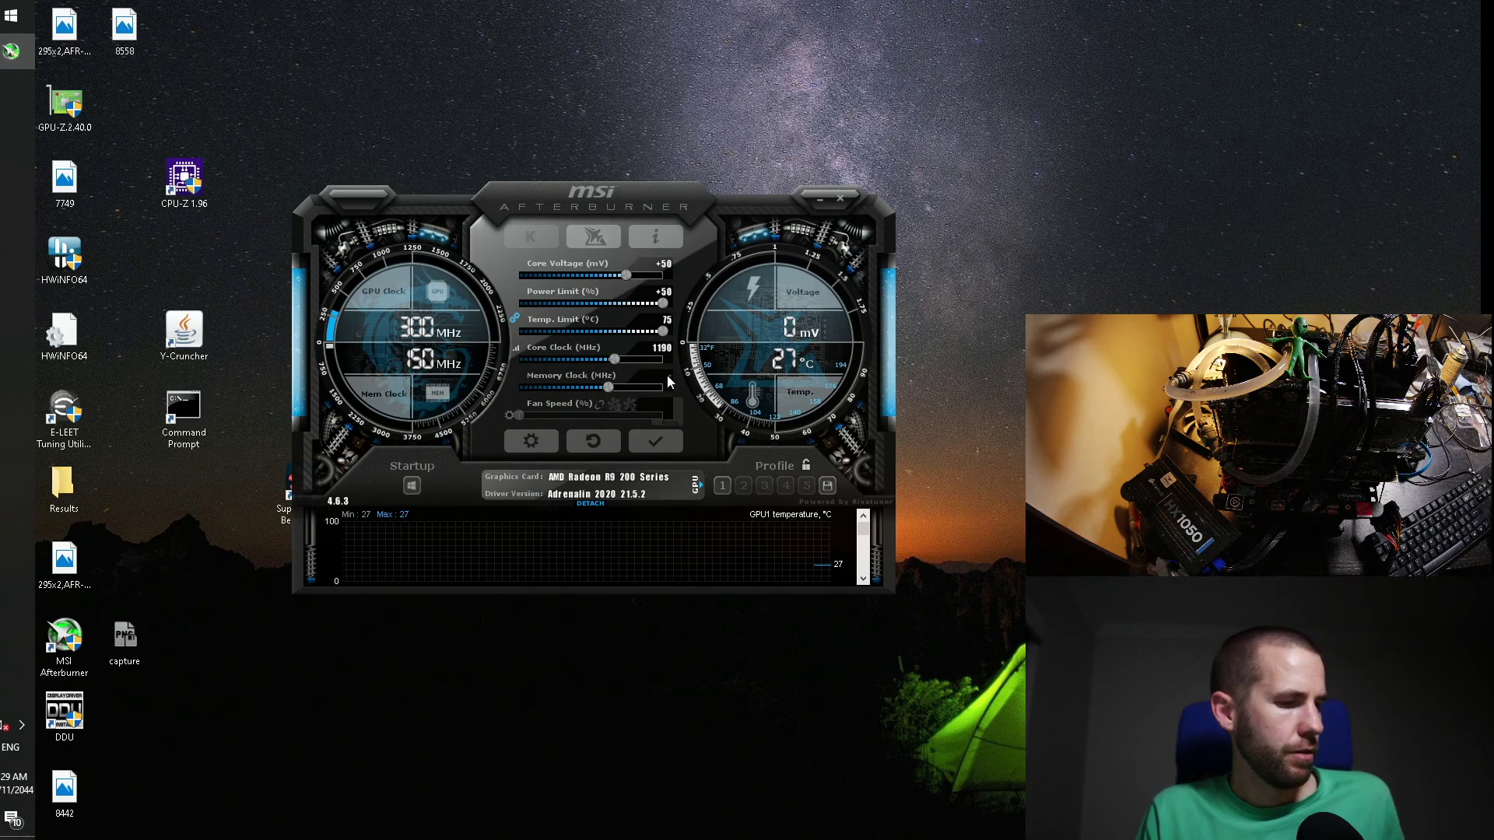
text(1425)
click(668, 450)
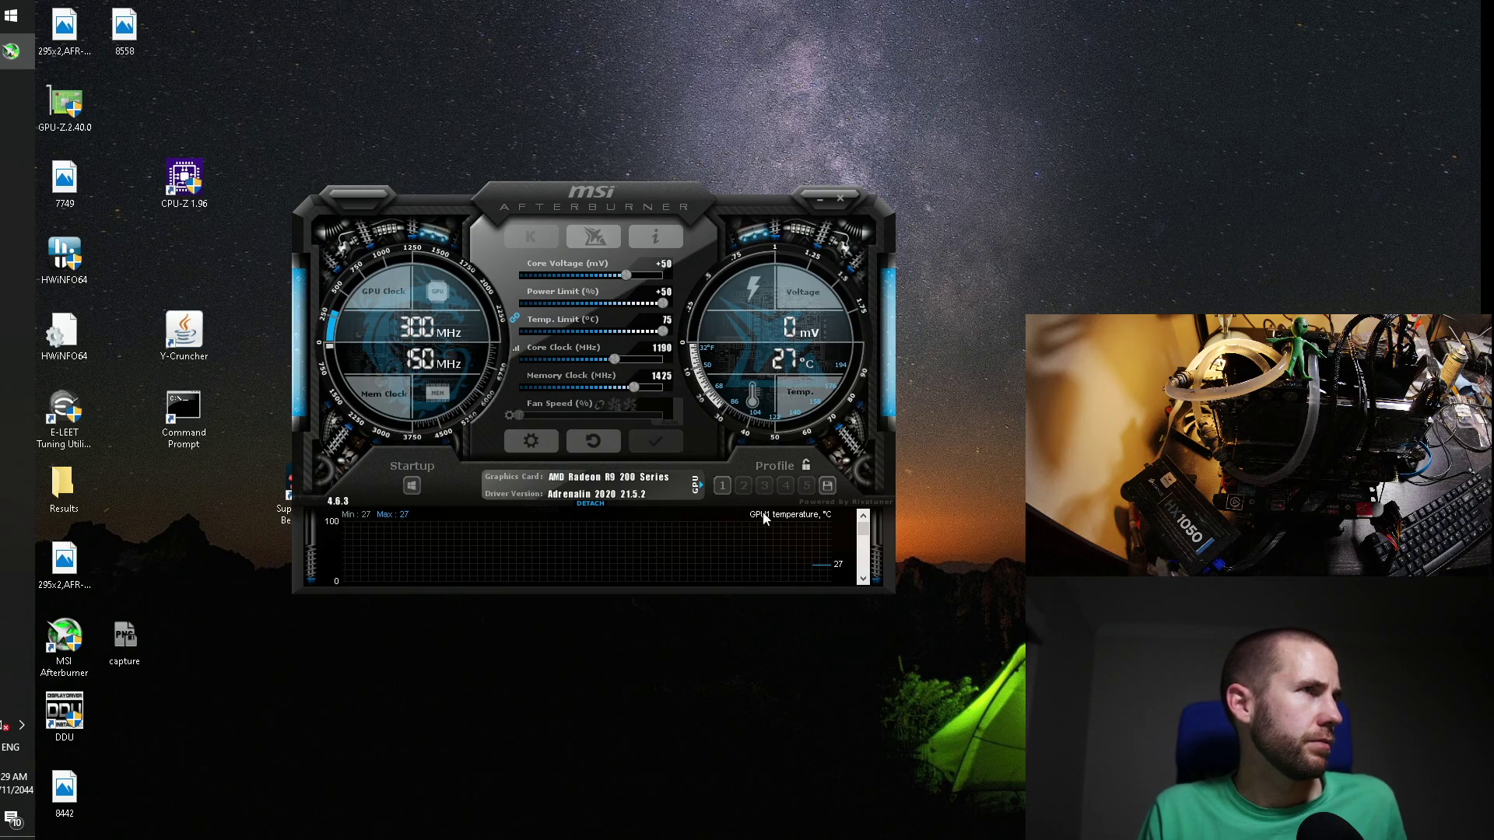
Step: Switch to GPU2, the second R9 200, and load its profile 1
click(697, 487)
click(719, 474)
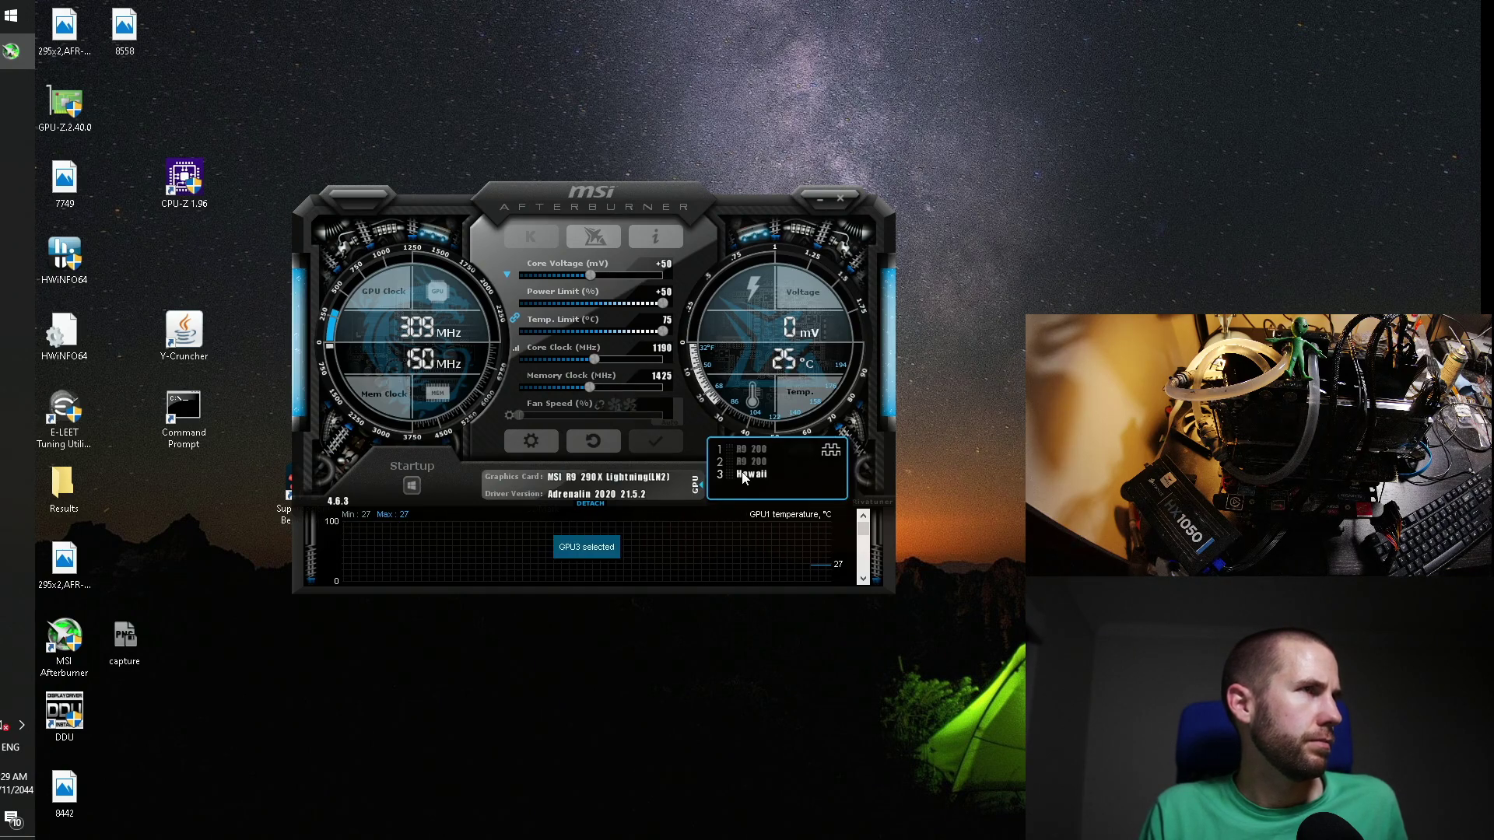
click(745, 463)
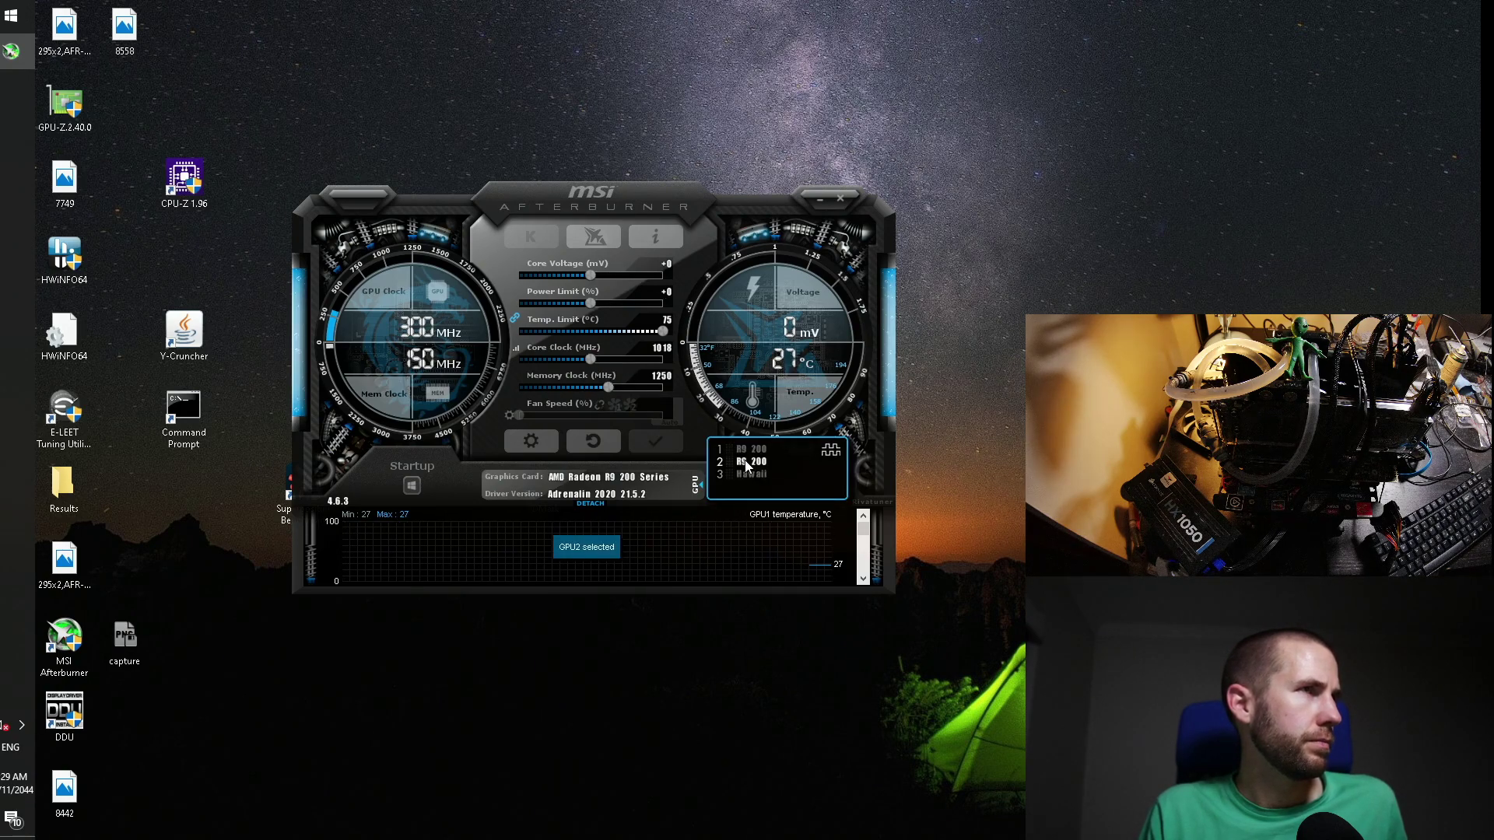
click(723, 487)
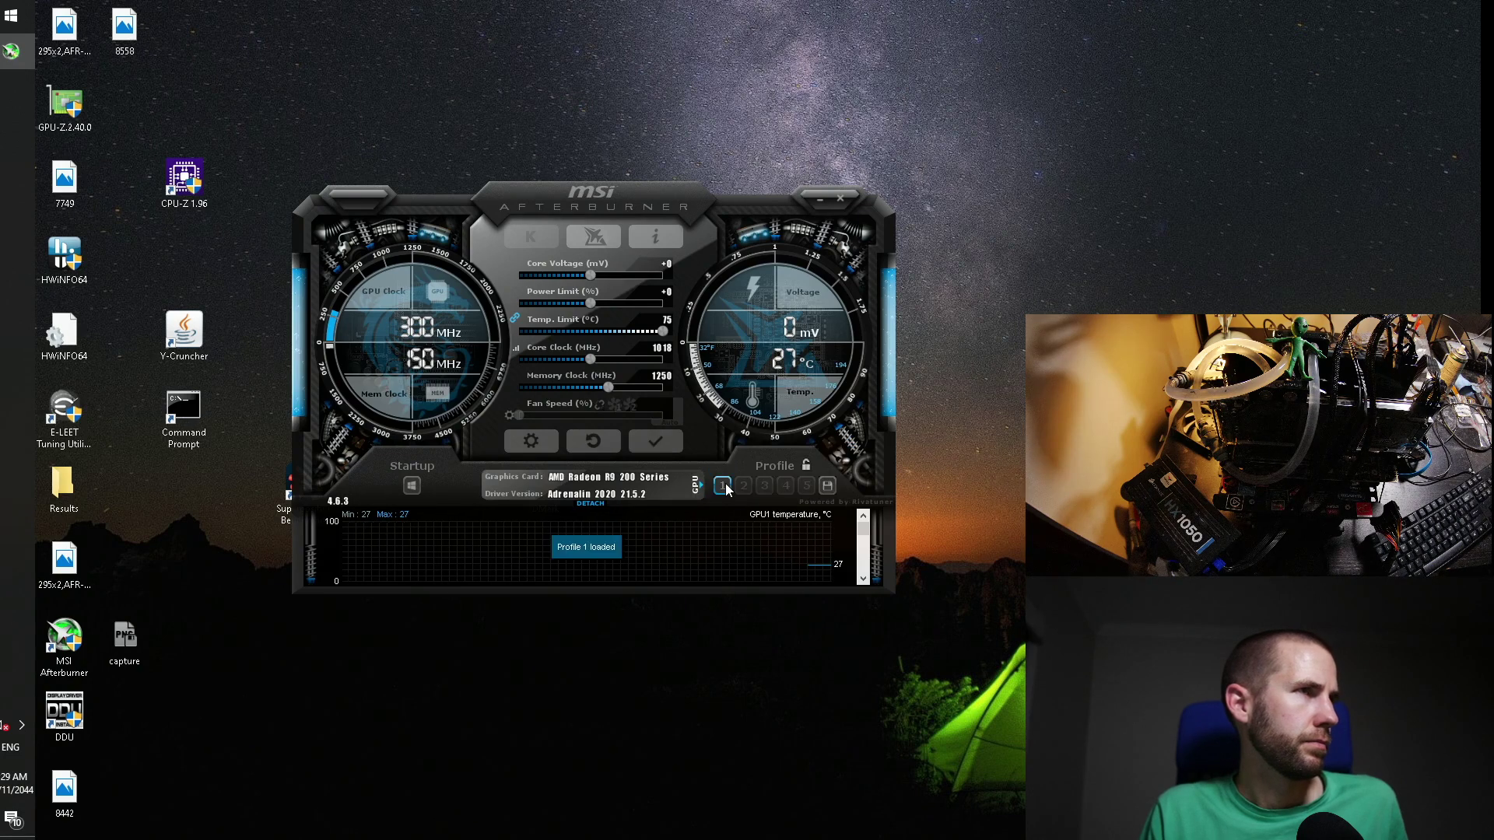
Step: Set GPU2's core clock to 1190 MHz and its memory clock to 1425 MHz
click(662, 348)
text(1190)
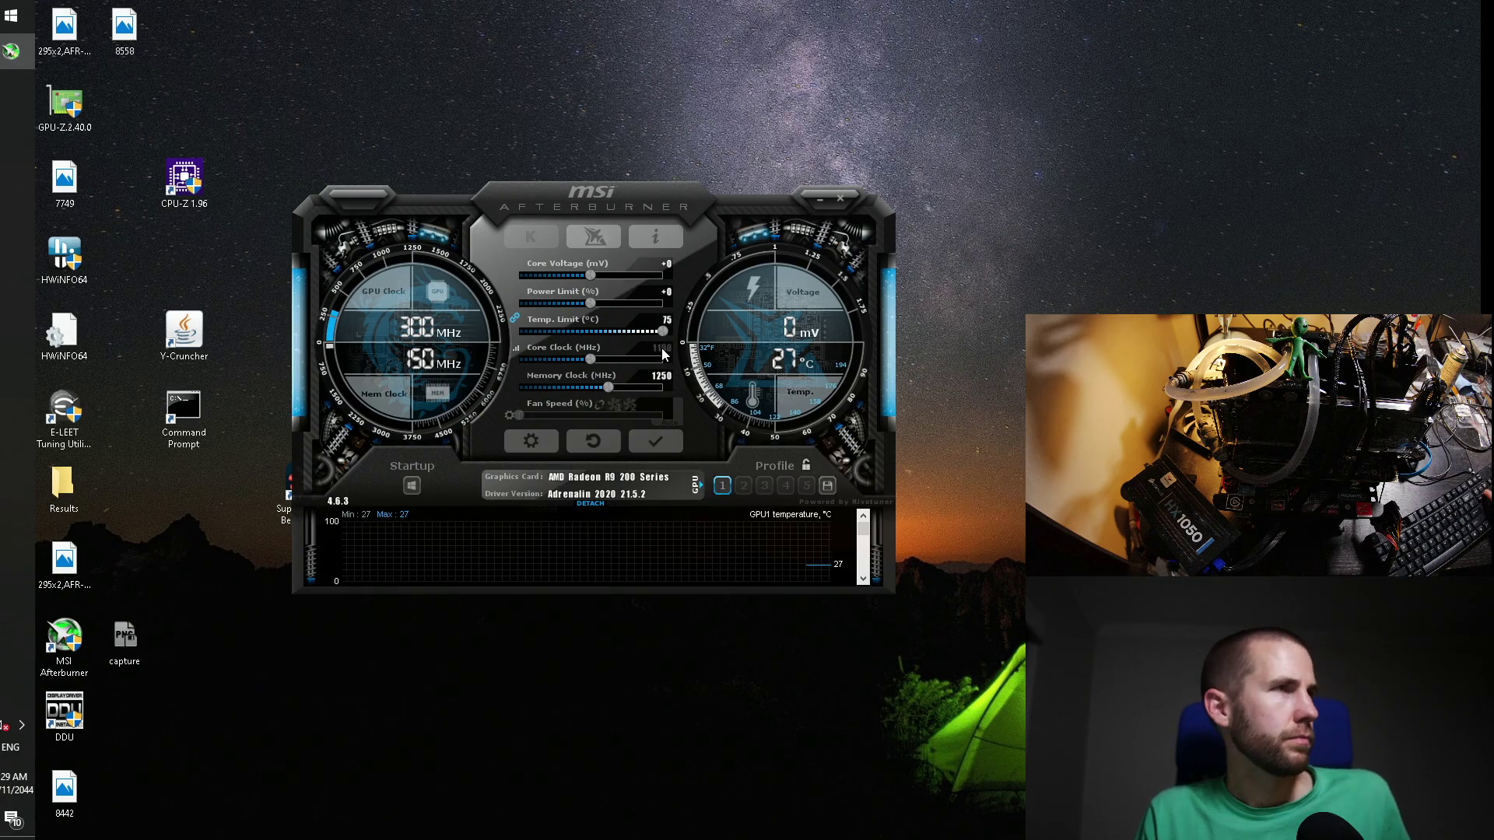
key(Return)
click(669, 376)
text(1)
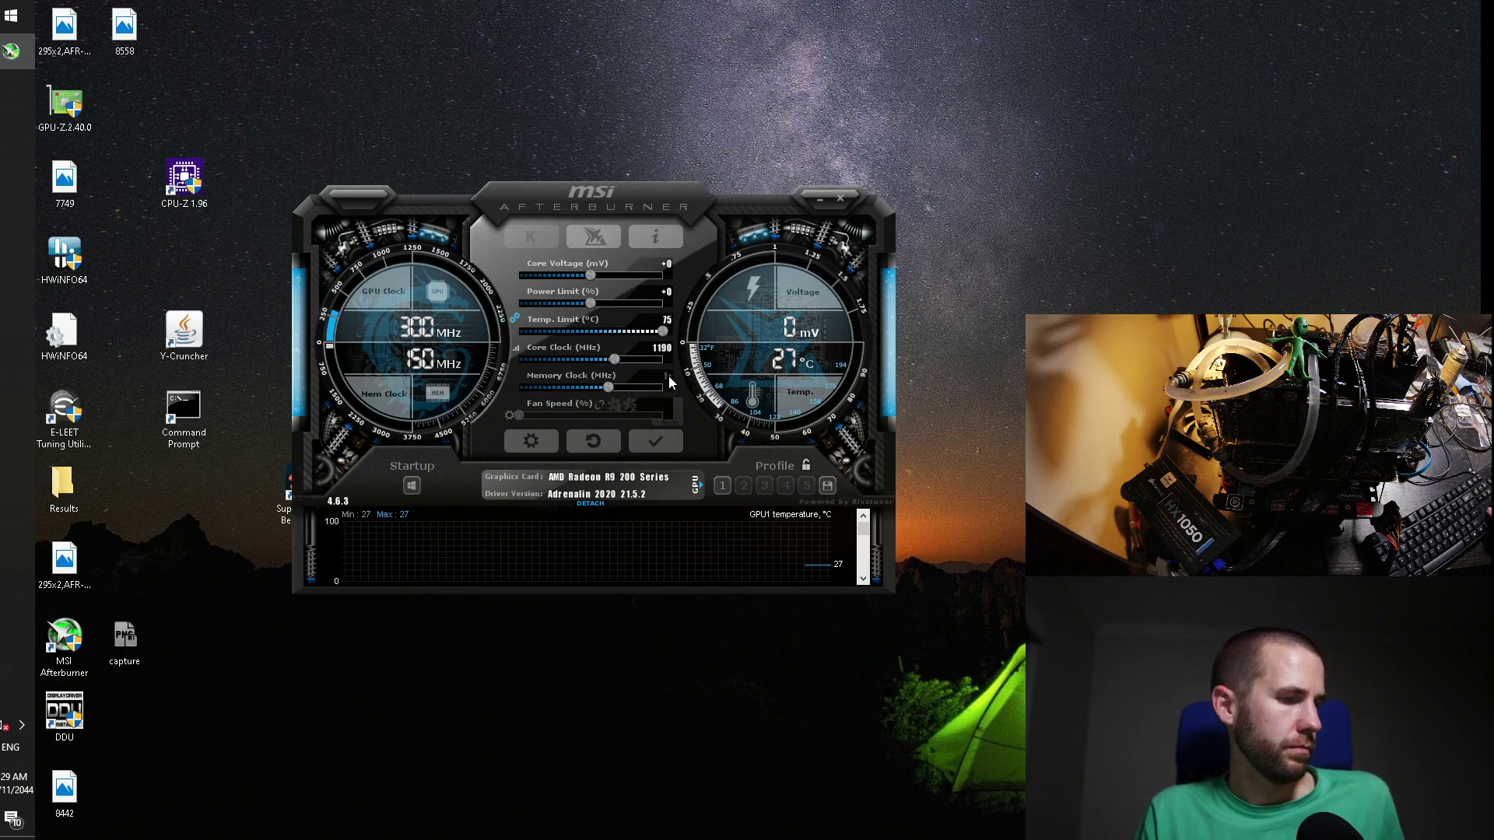
text(425)
key(Return)
Step: Set GPU2's power limit to +50% and core voltage to +50 mV, apply the settings and save them as profile 1
drag(597, 303, 698, 303)
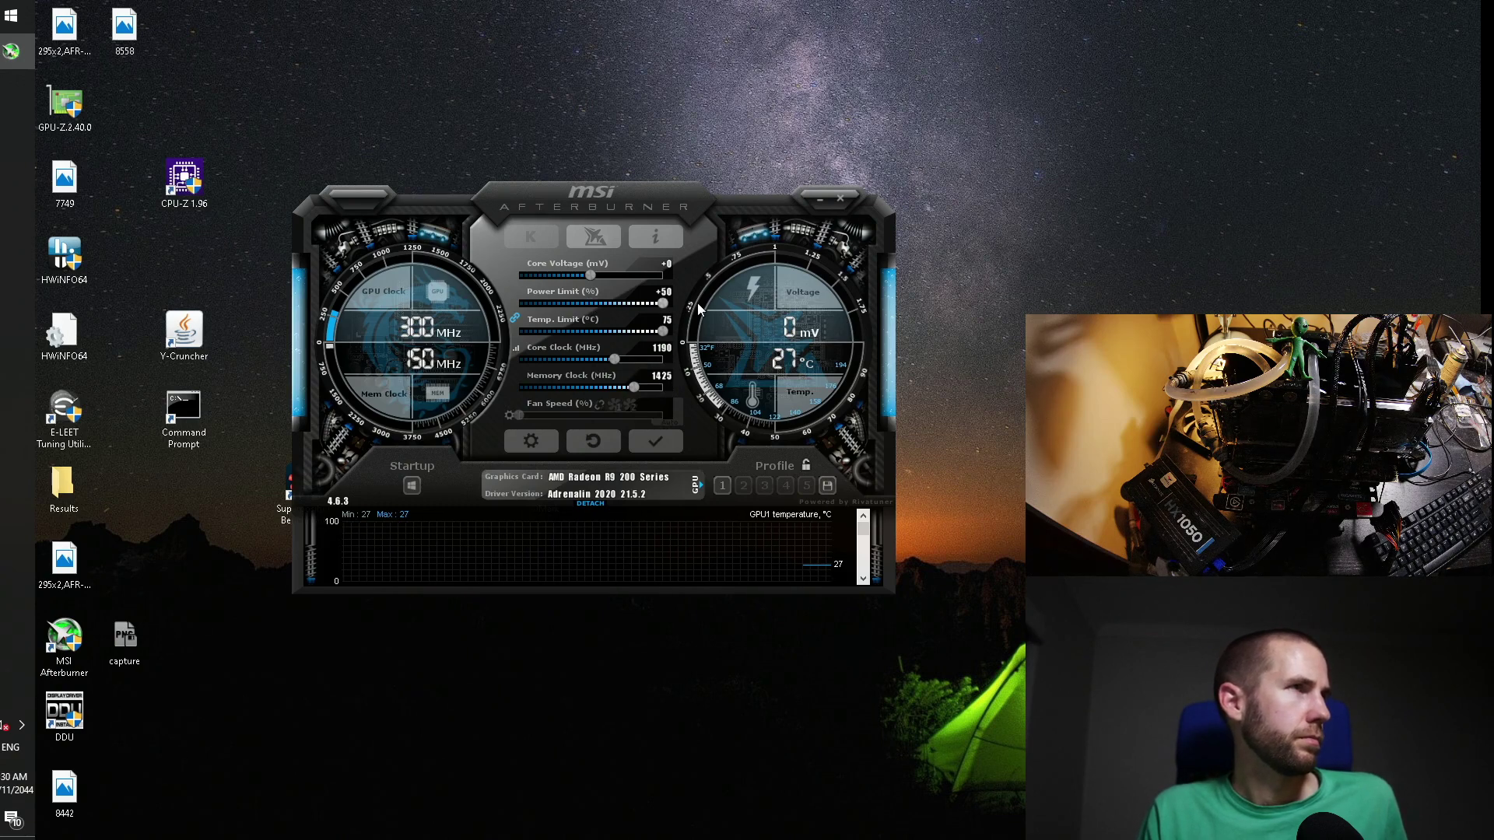
text(50)
key(Return)
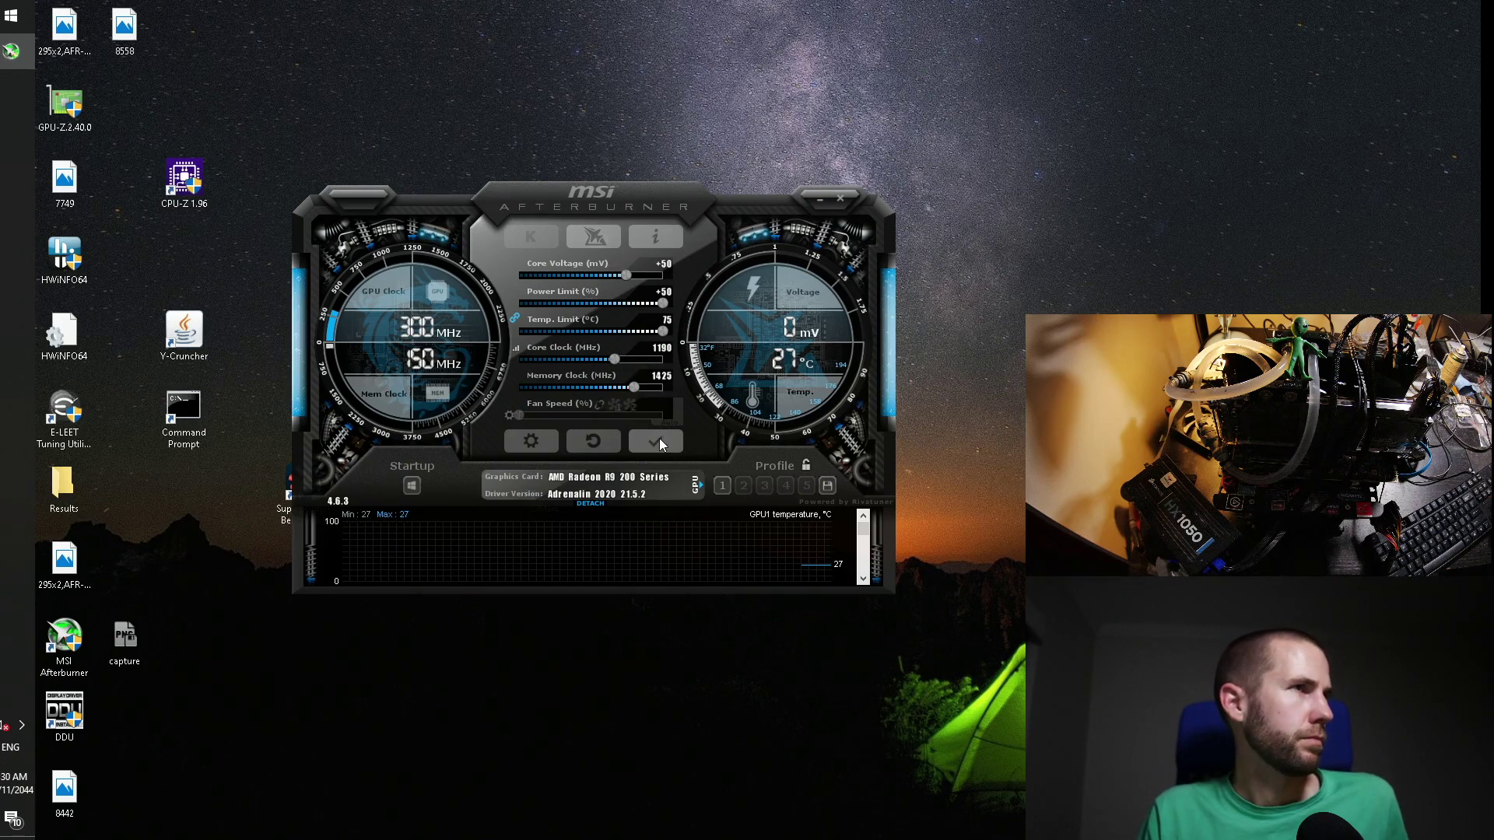
click(826, 485)
click(722, 486)
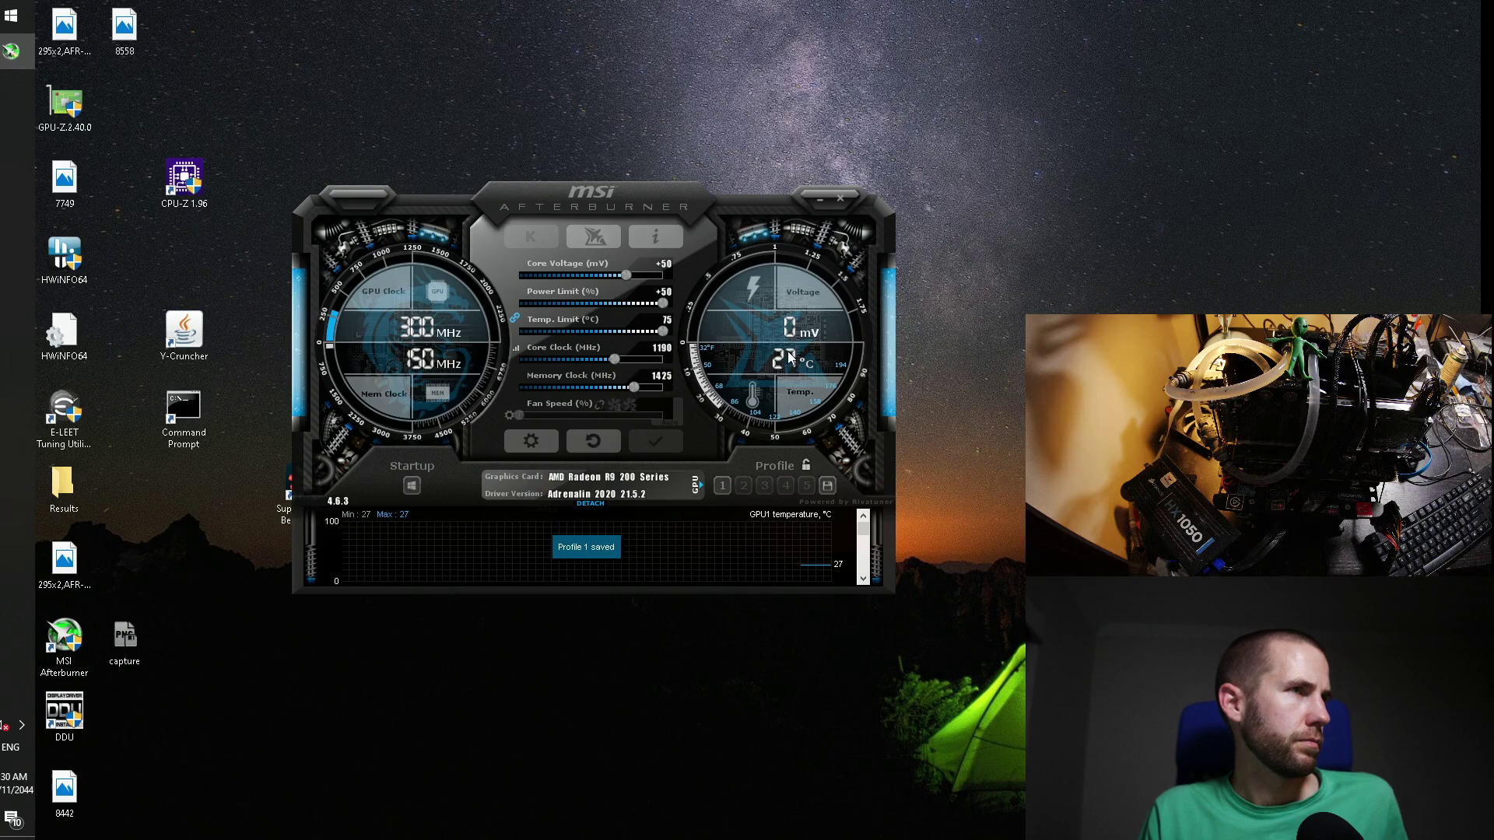
Step: Close MSI Afterburner and open GPU-Z from the desktop
click(840, 198)
key(Up)
key(Up)
key(Up)
key(Up)
key(Up)
key(Up)
key(Up)
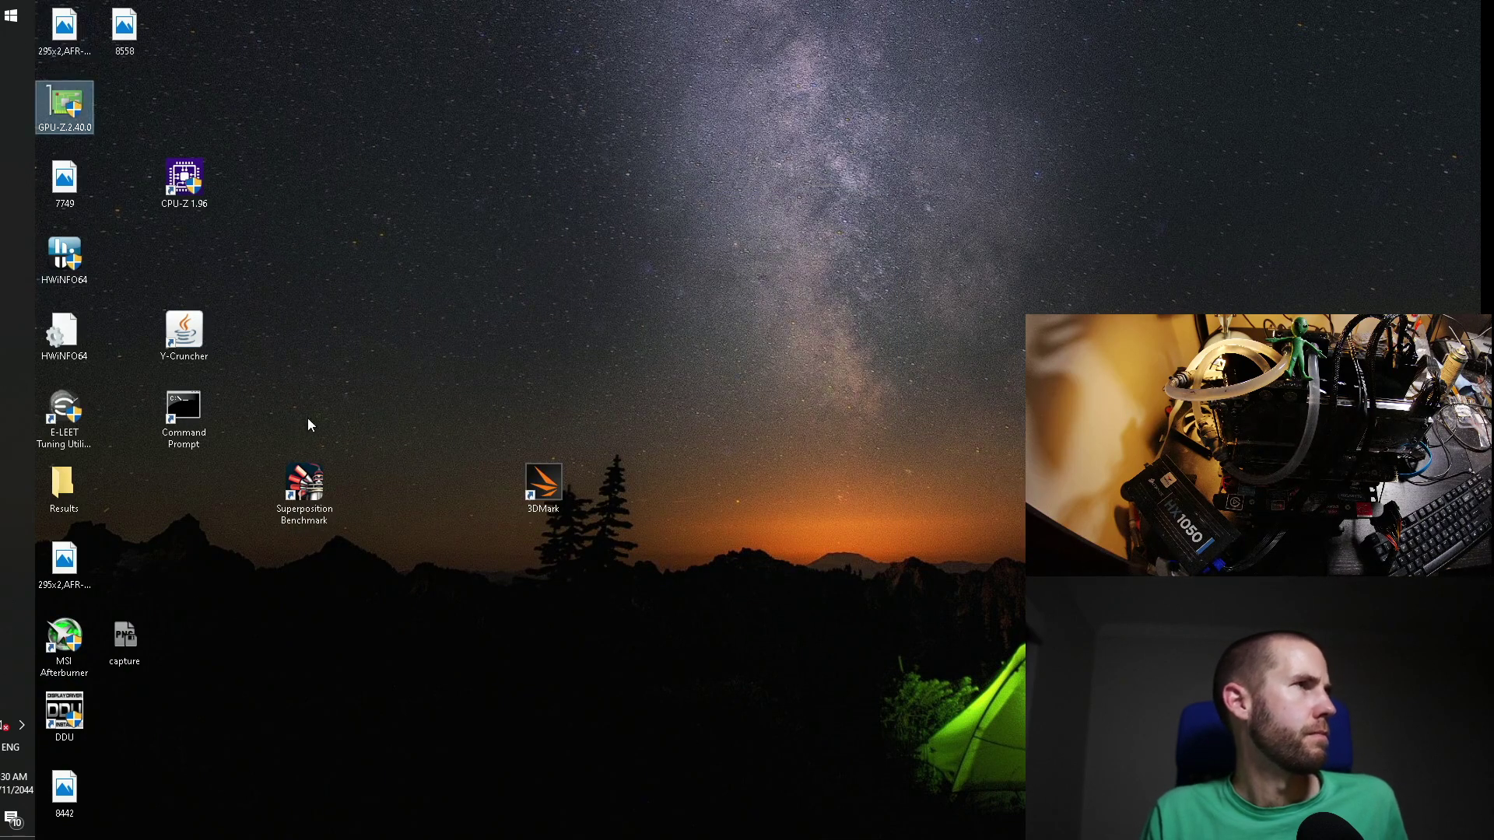
key(Return)
Step: Start Superposition Benchmark, move its window off GPU-Z and choose the 1080p Extreme preset
double_click(319, 470)
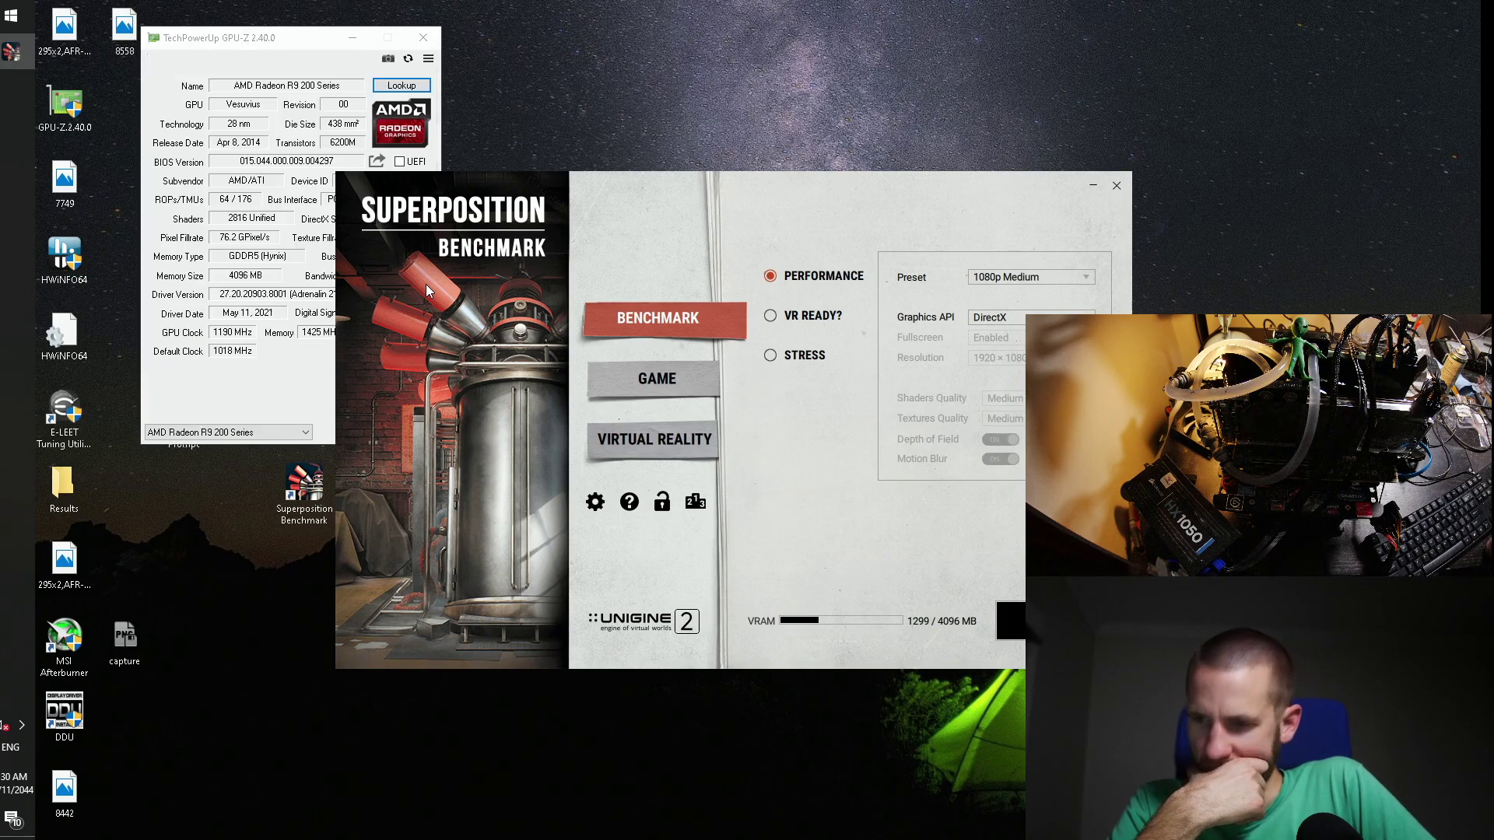
drag(673, 232, 737, 221)
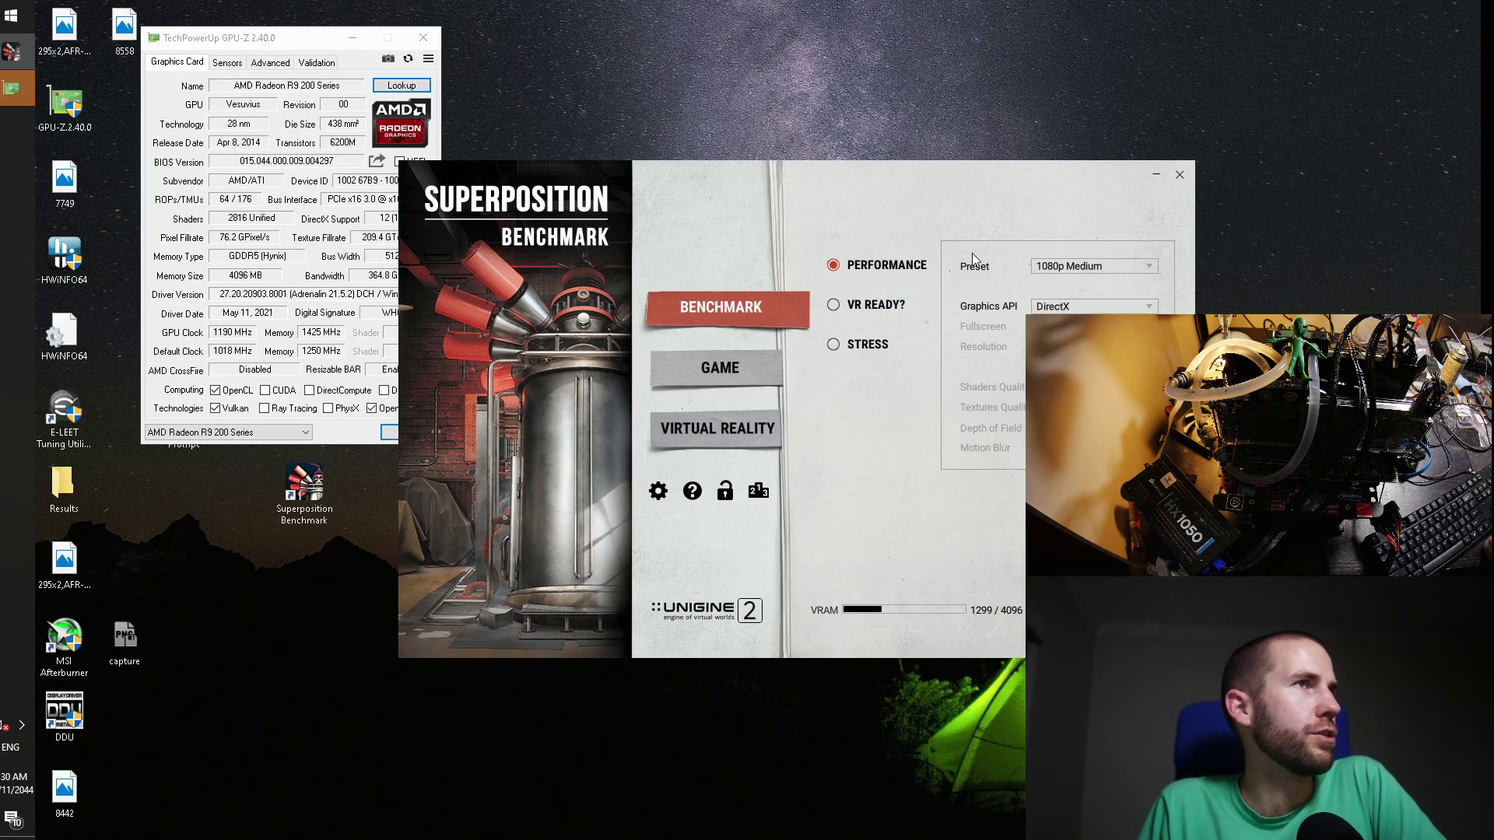
click(1093, 266)
click(1074, 303)
Step: Check the applied core and memory clocks of the R9 200 cards in GPU-Z, switching between the listed GPUs
click(297, 321)
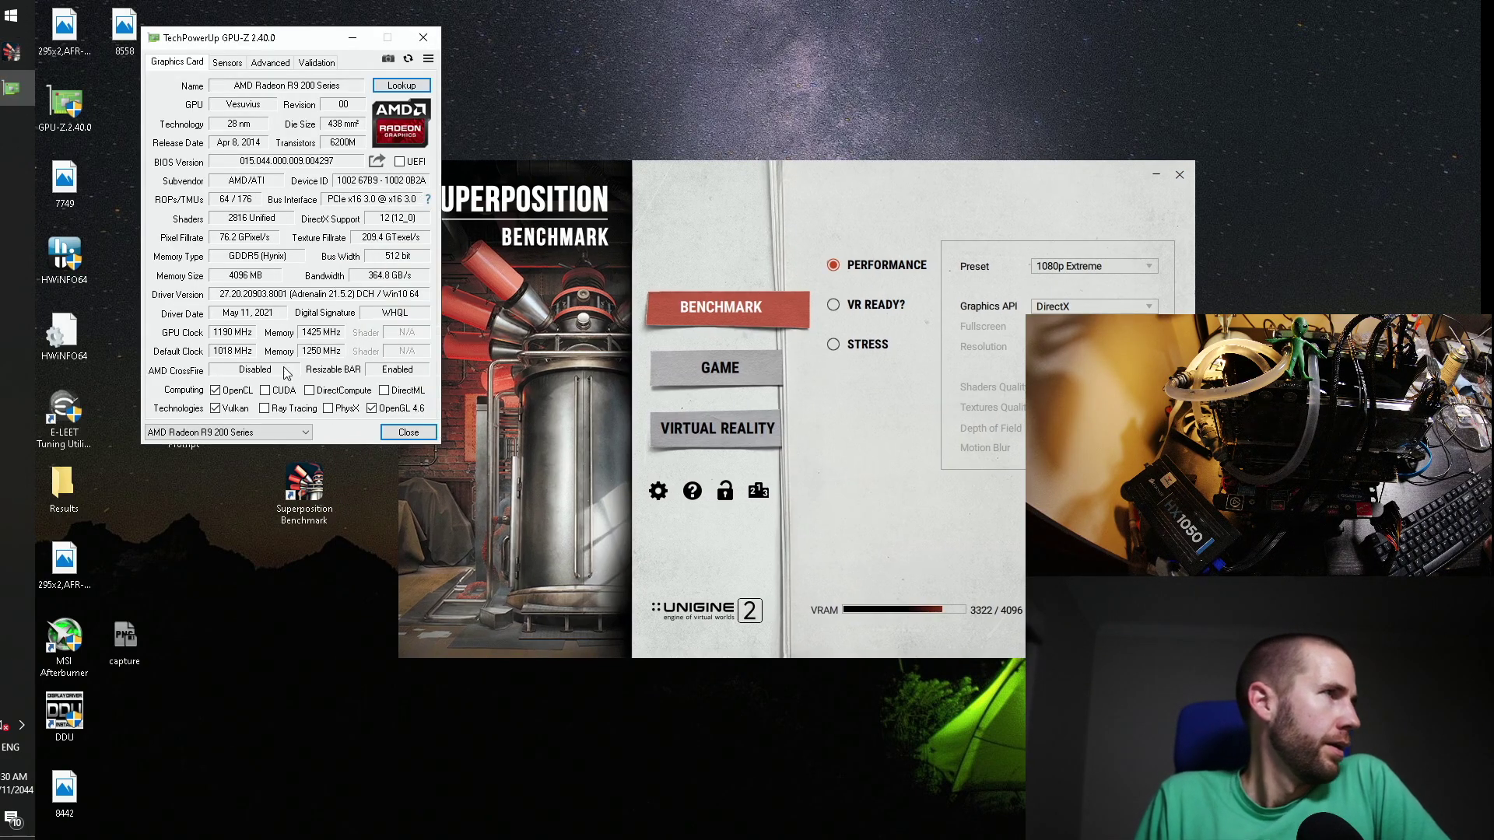
click(234, 432)
click(231, 446)
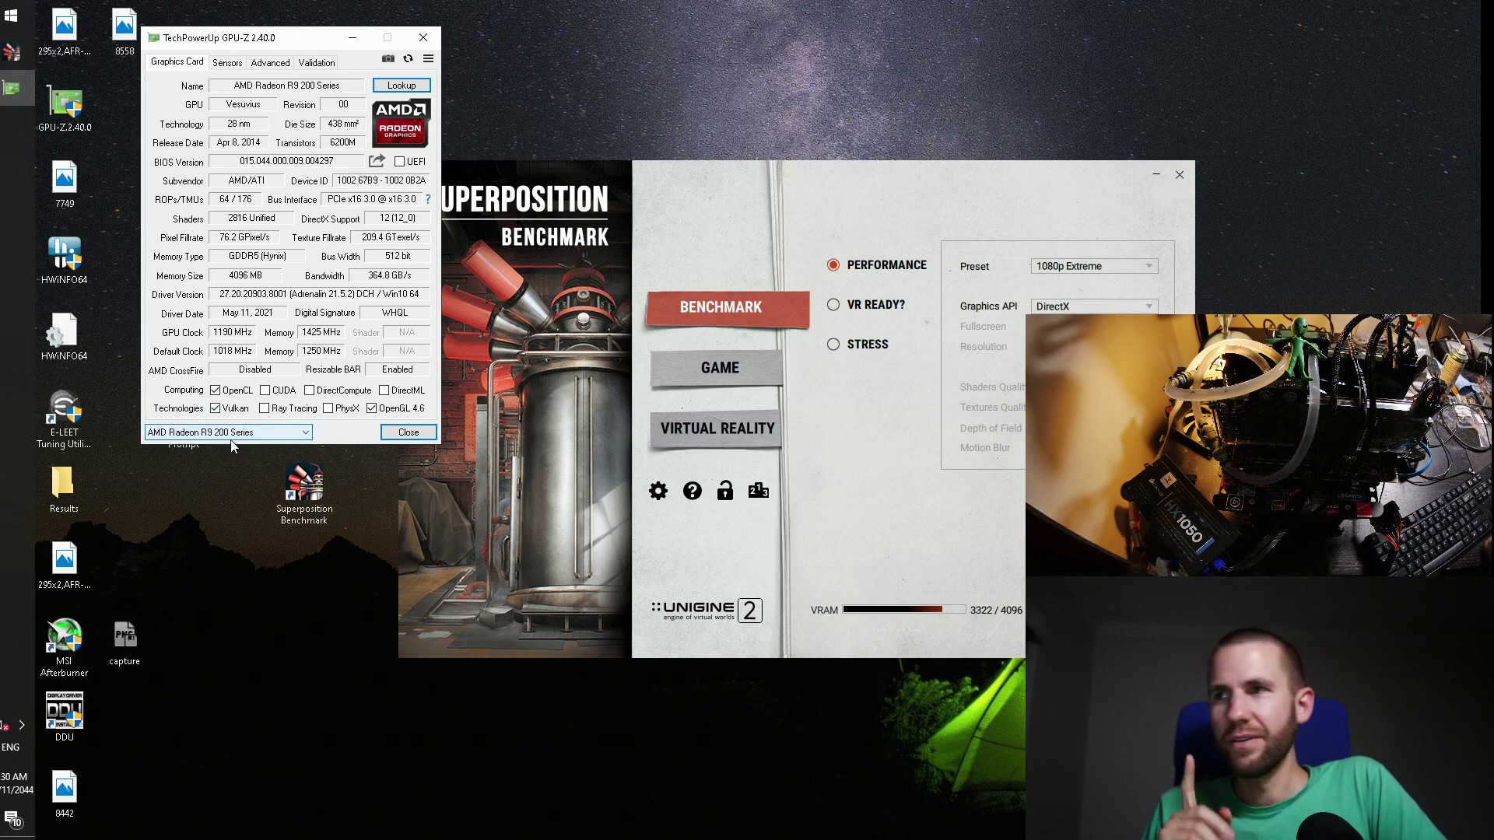
click(236, 427)
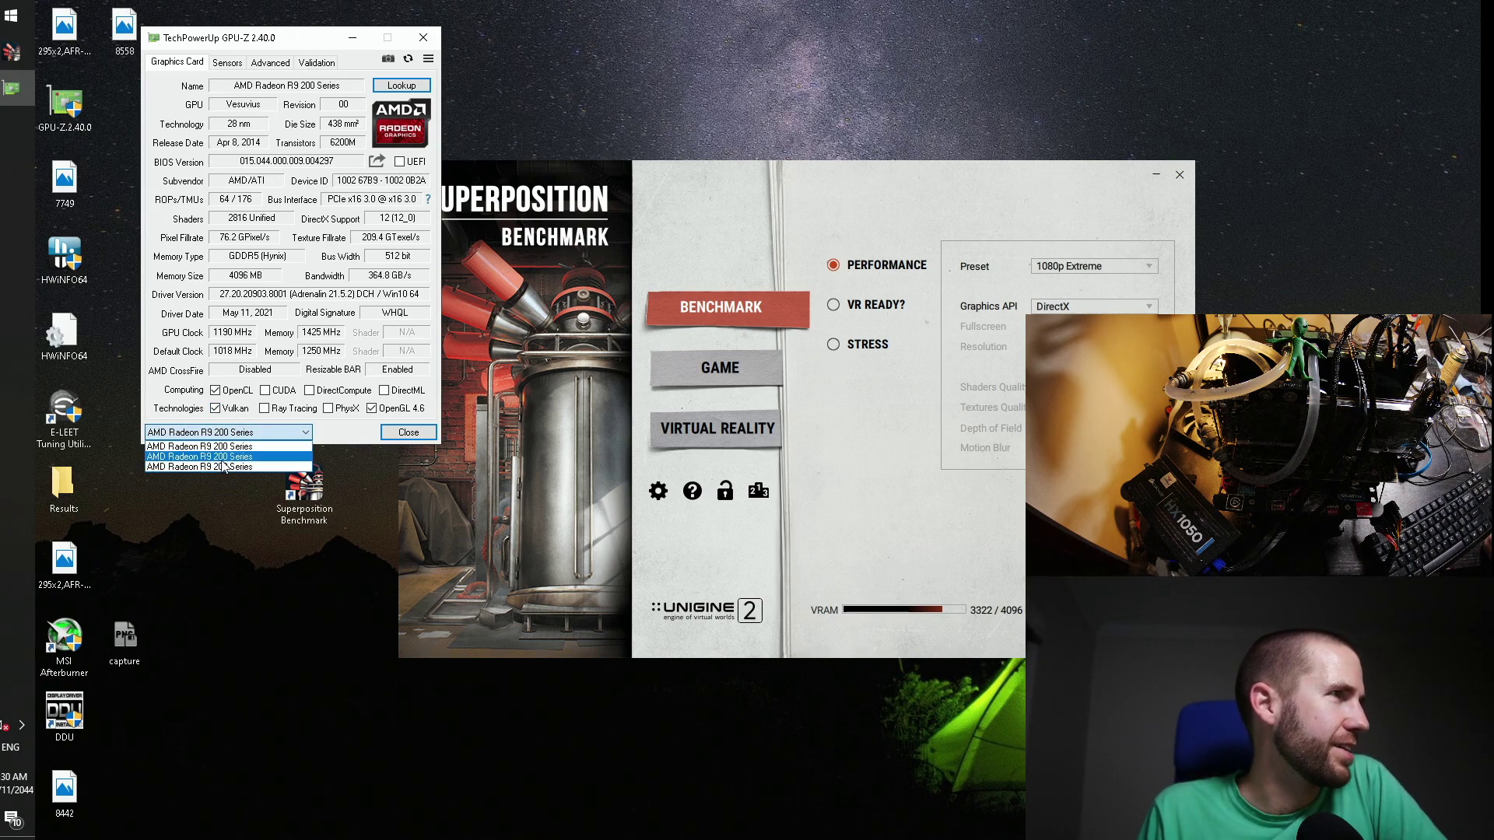
click(223, 443)
click(232, 432)
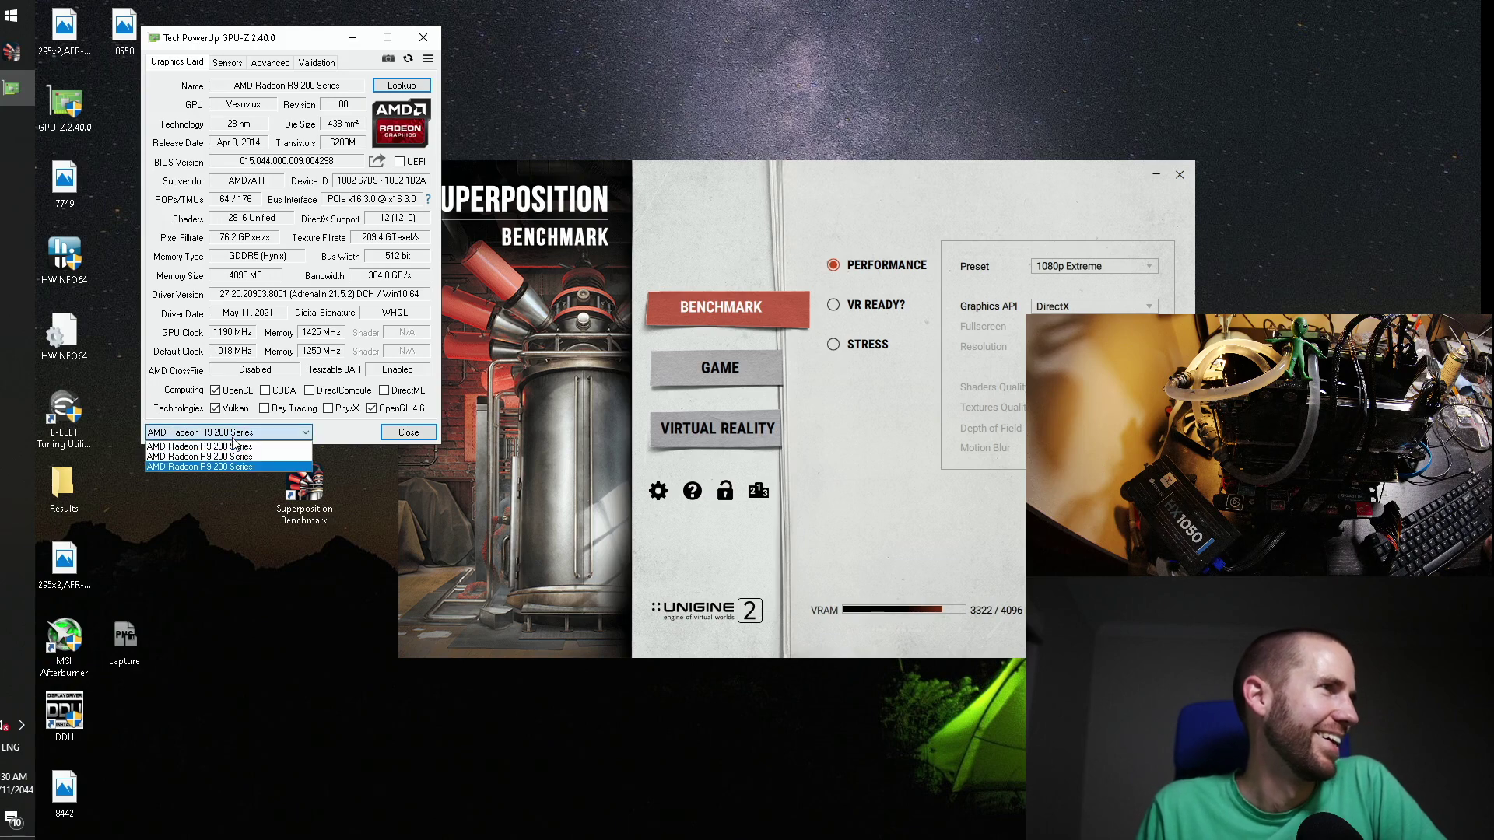
click(244, 456)
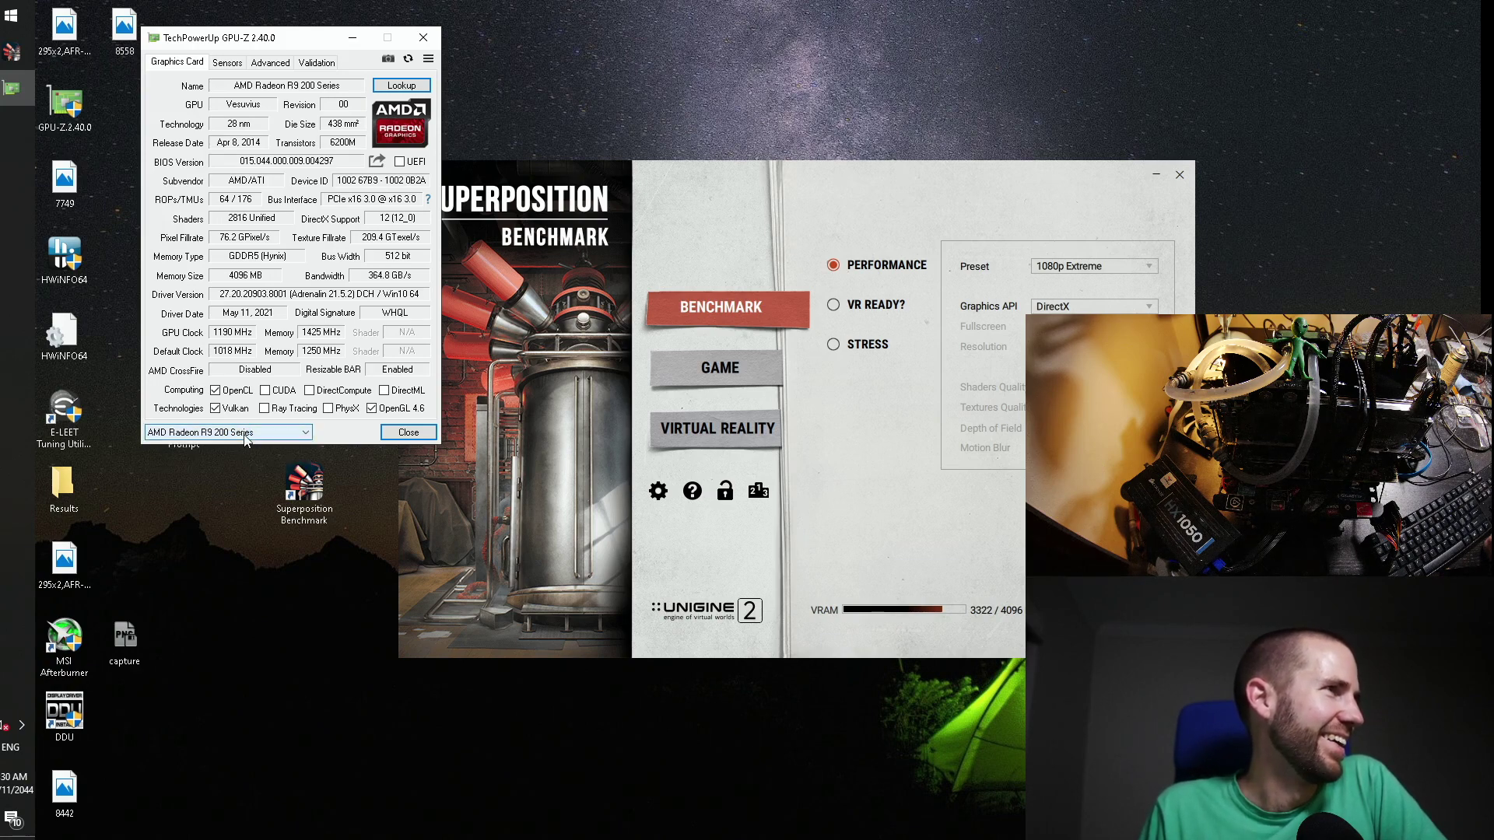
click(244, 433)
click(244, 457)
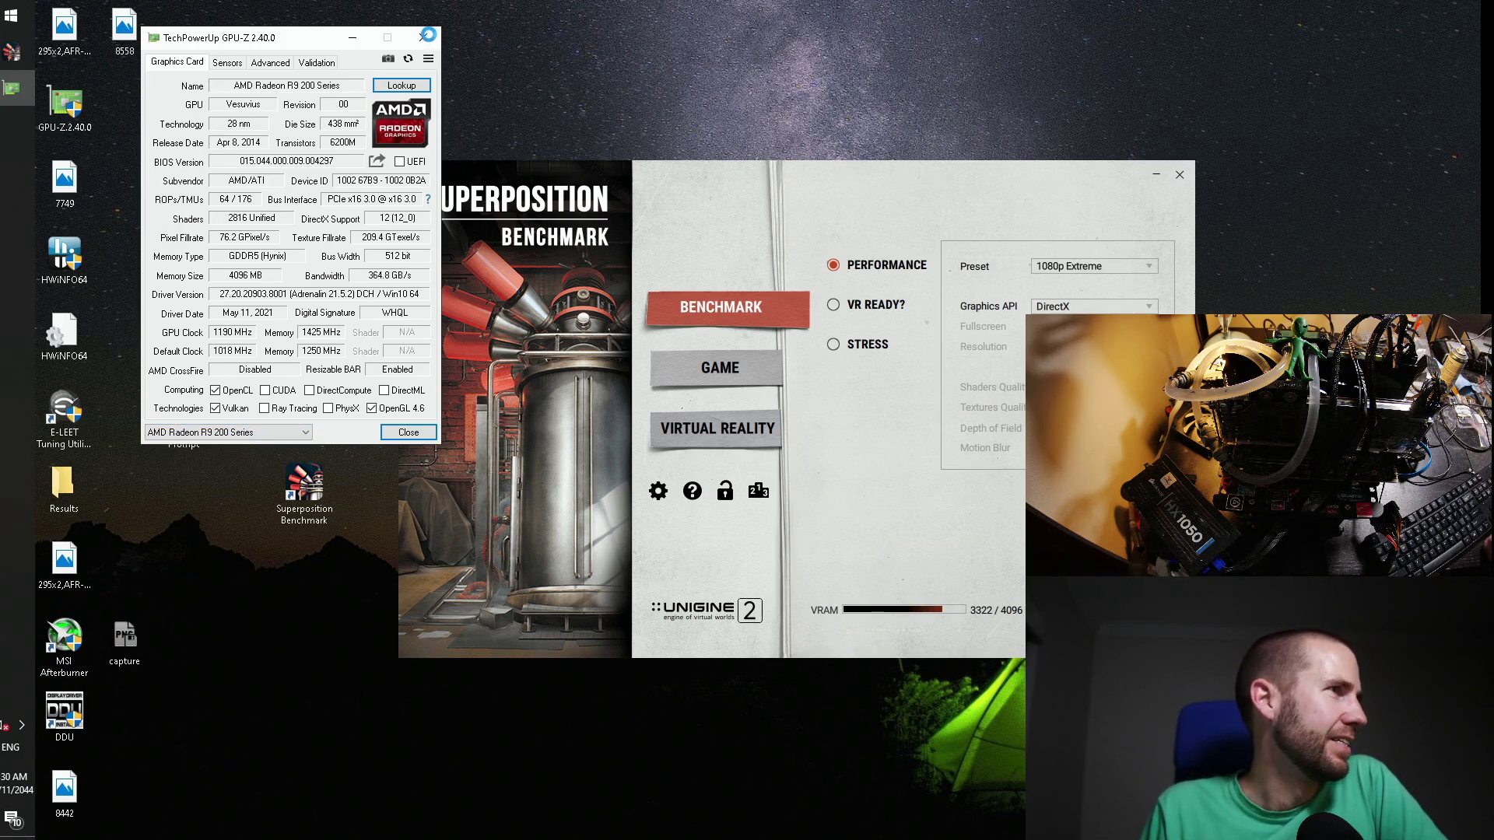
Step: Close GPU-Z, reposition the Superposition window and start the 1080p Extreme benchmark run
click(426, 37)
drag(727, 179, 427, 71)
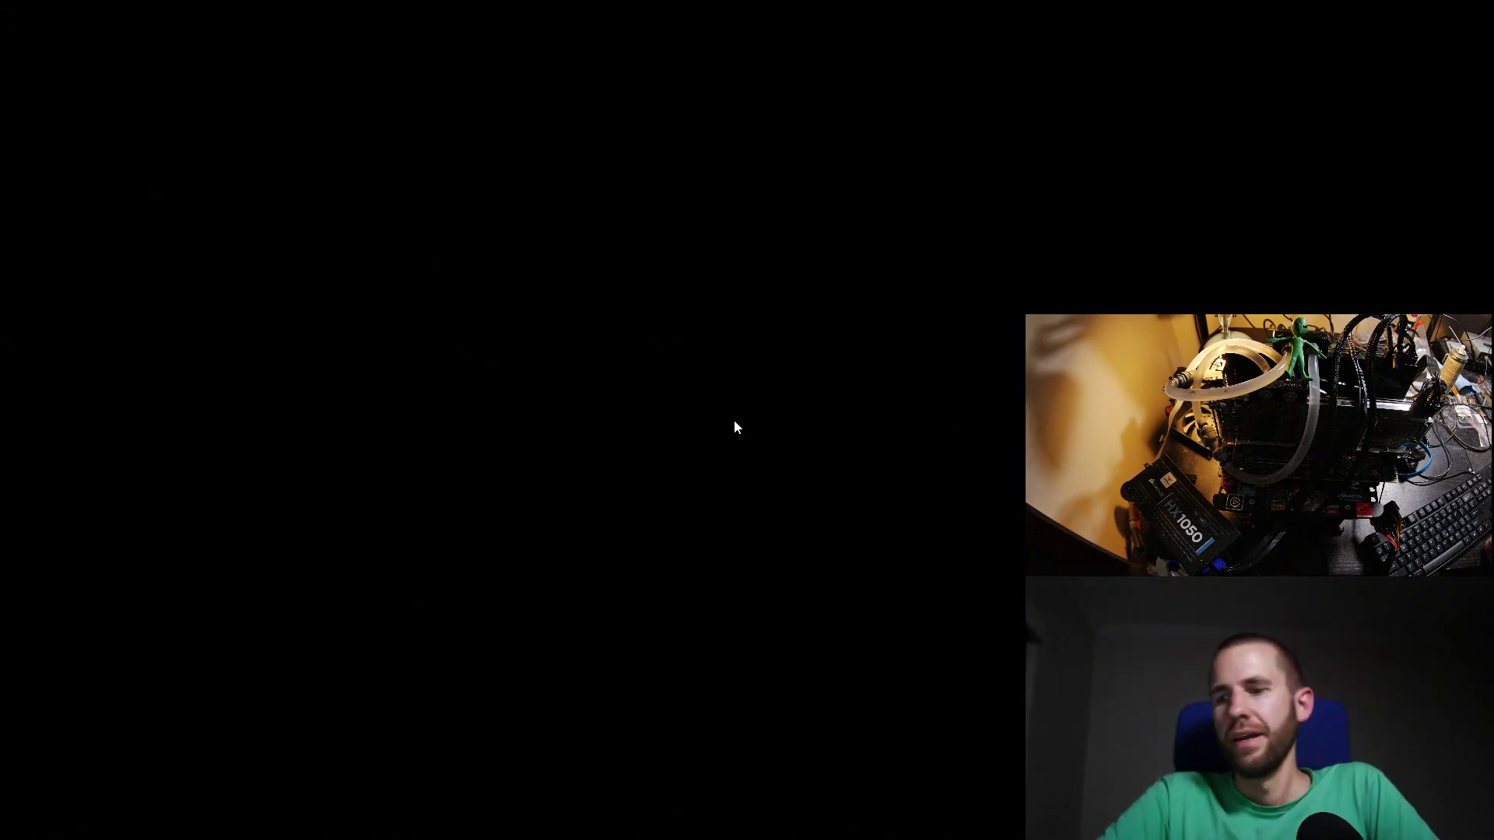
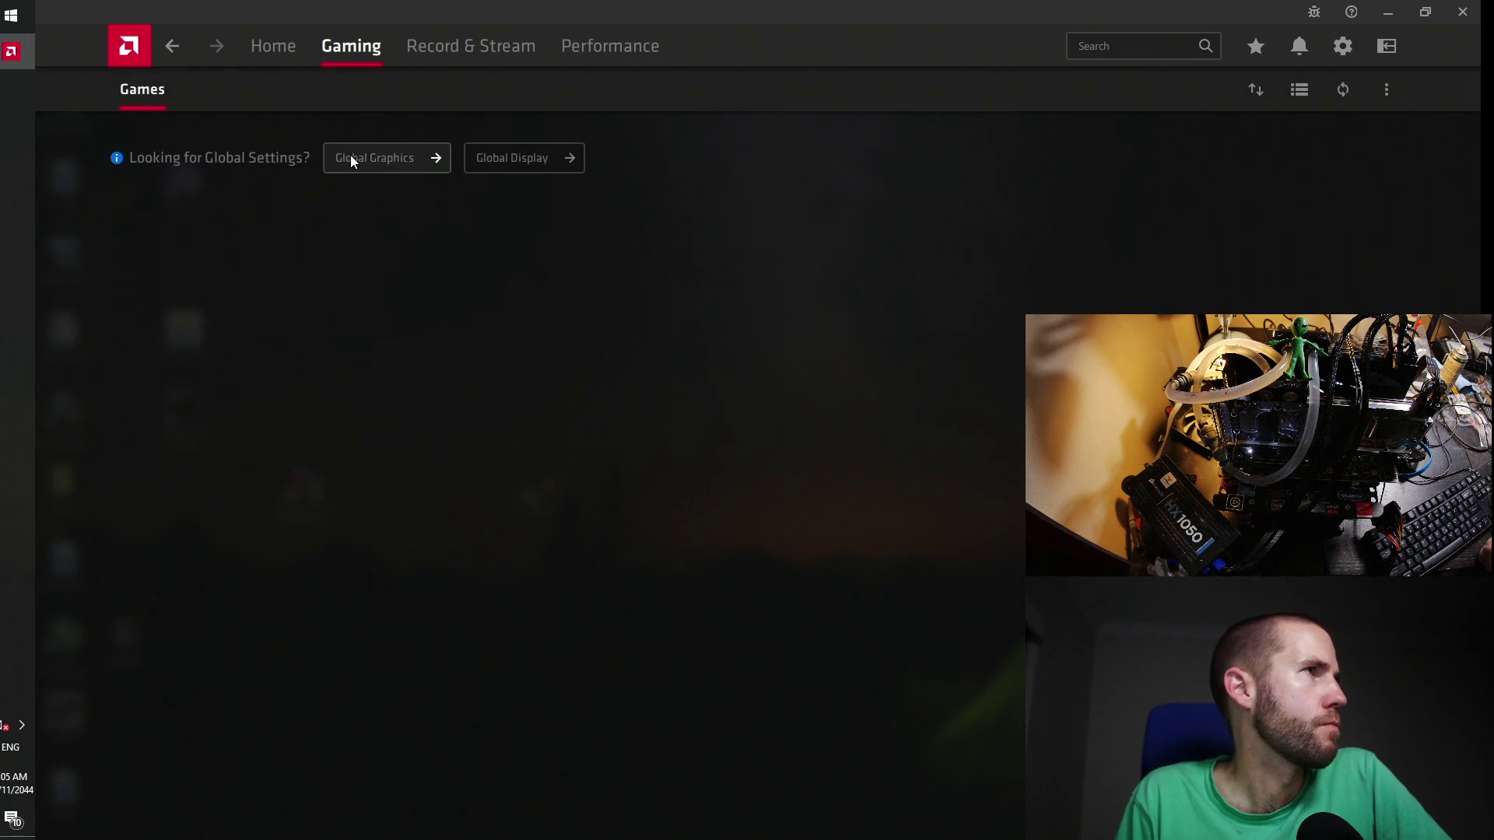
Step: Disable Frame Pacing in the advanced graphics settings of Radeon Software's superposition profile and close Radeon Software
click(153, 346)
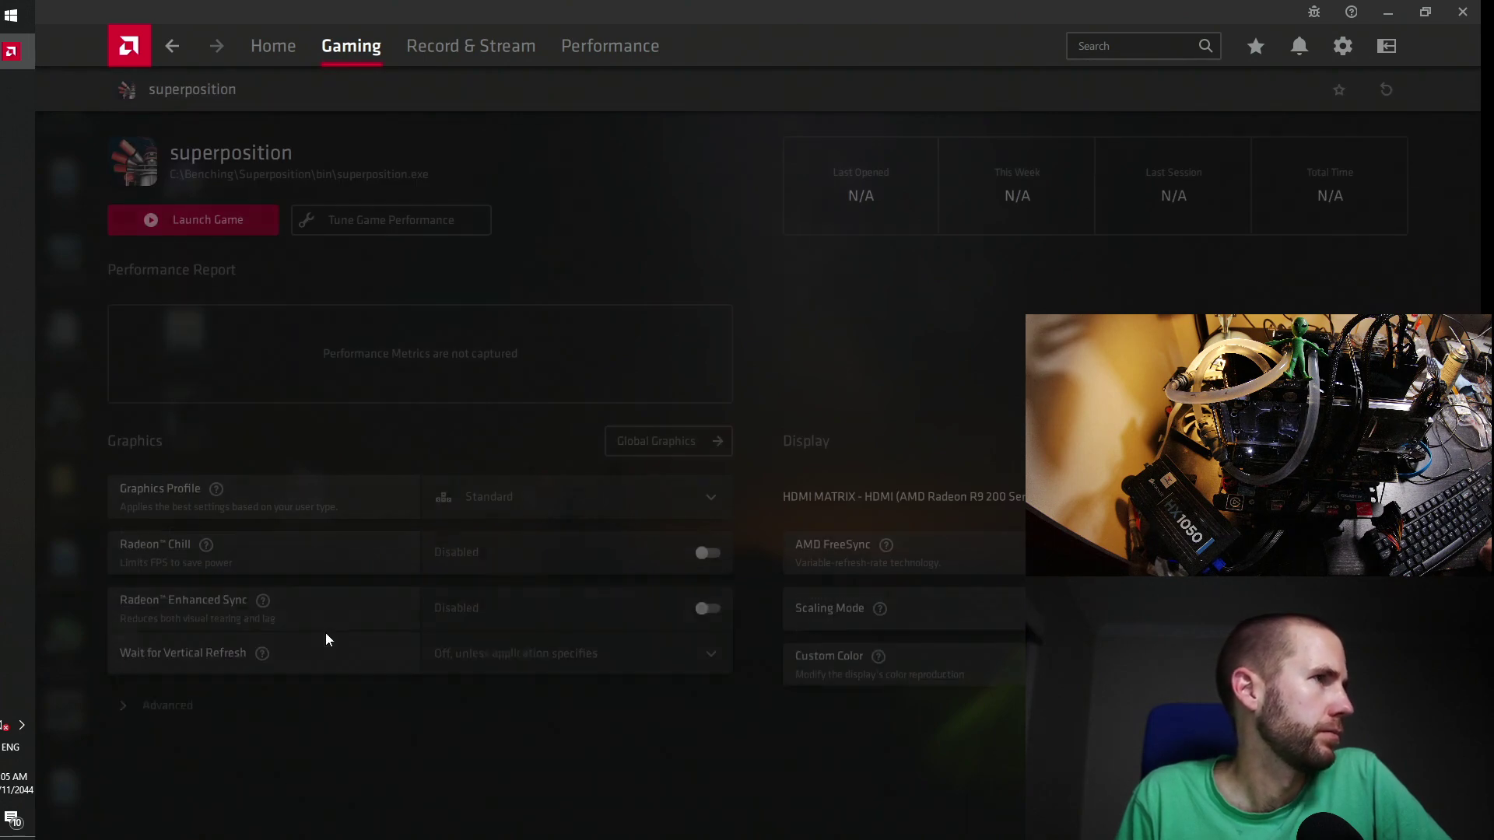
click(170, 707)
scroll(431, 567, down, 5)
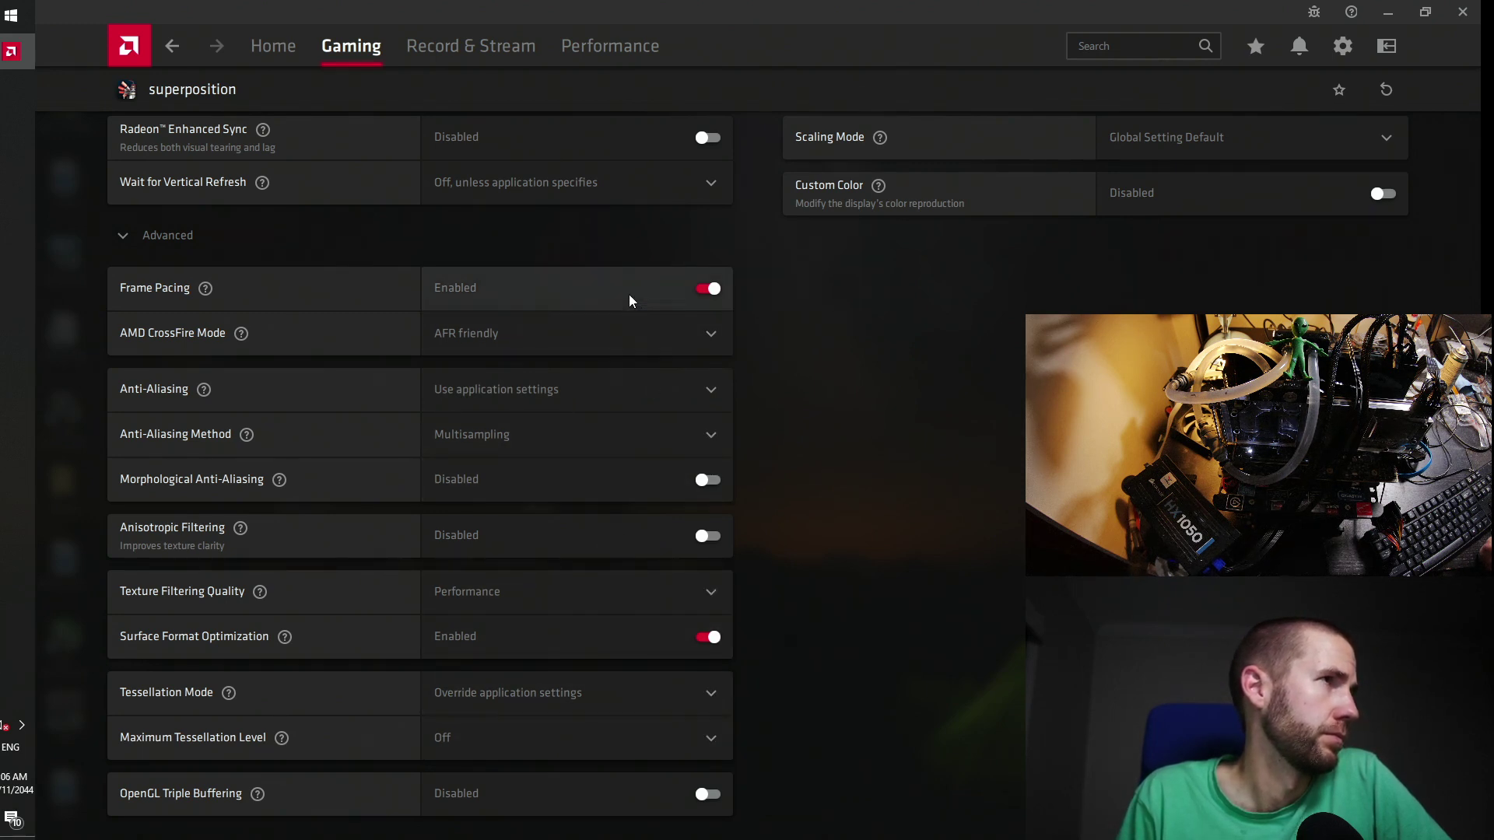
mouse_move(210, 290)
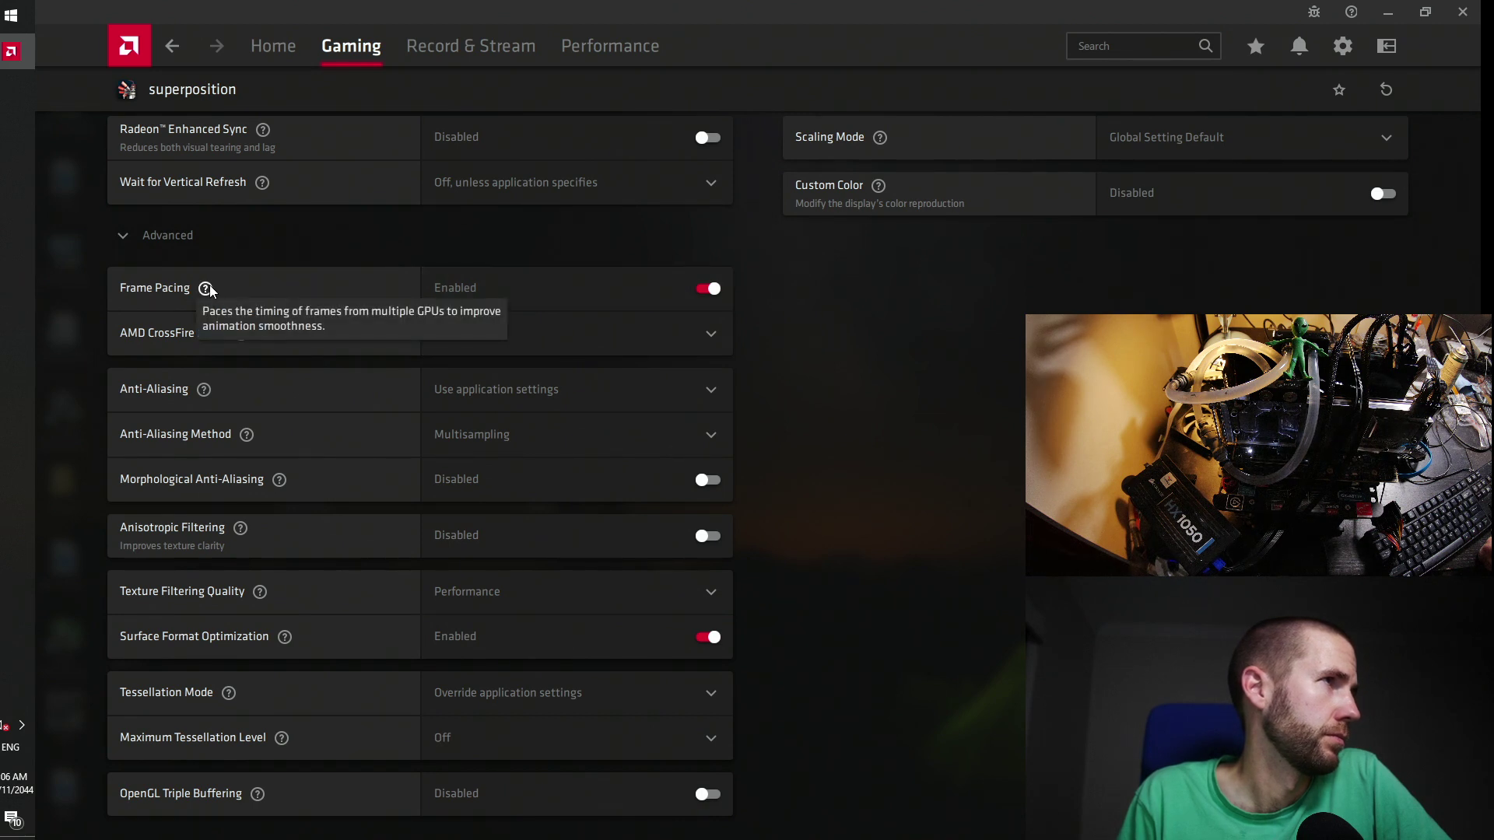
click(705, 289)
click(1462, 12)
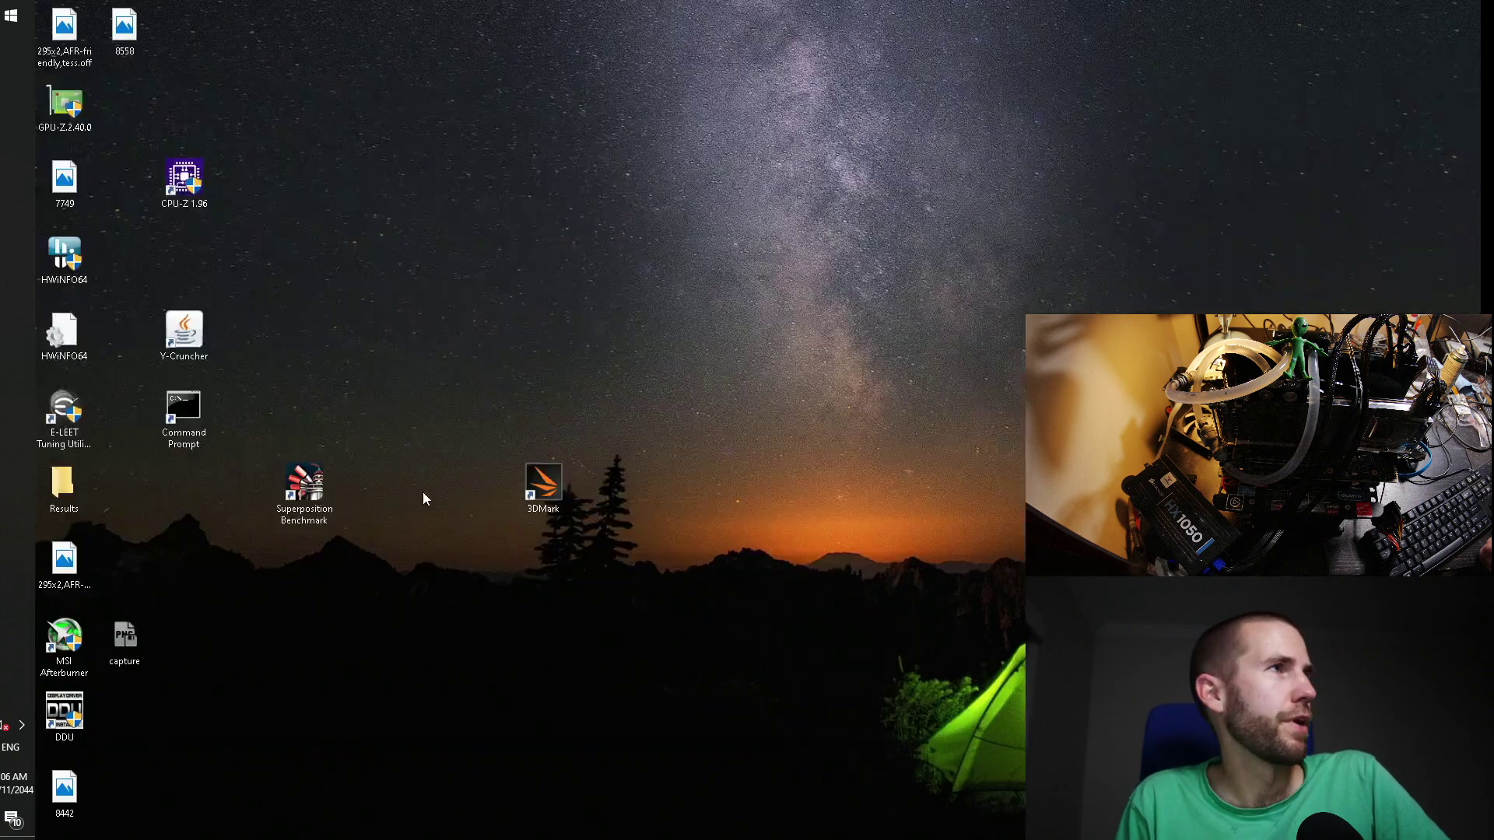
double_click(77, 120)
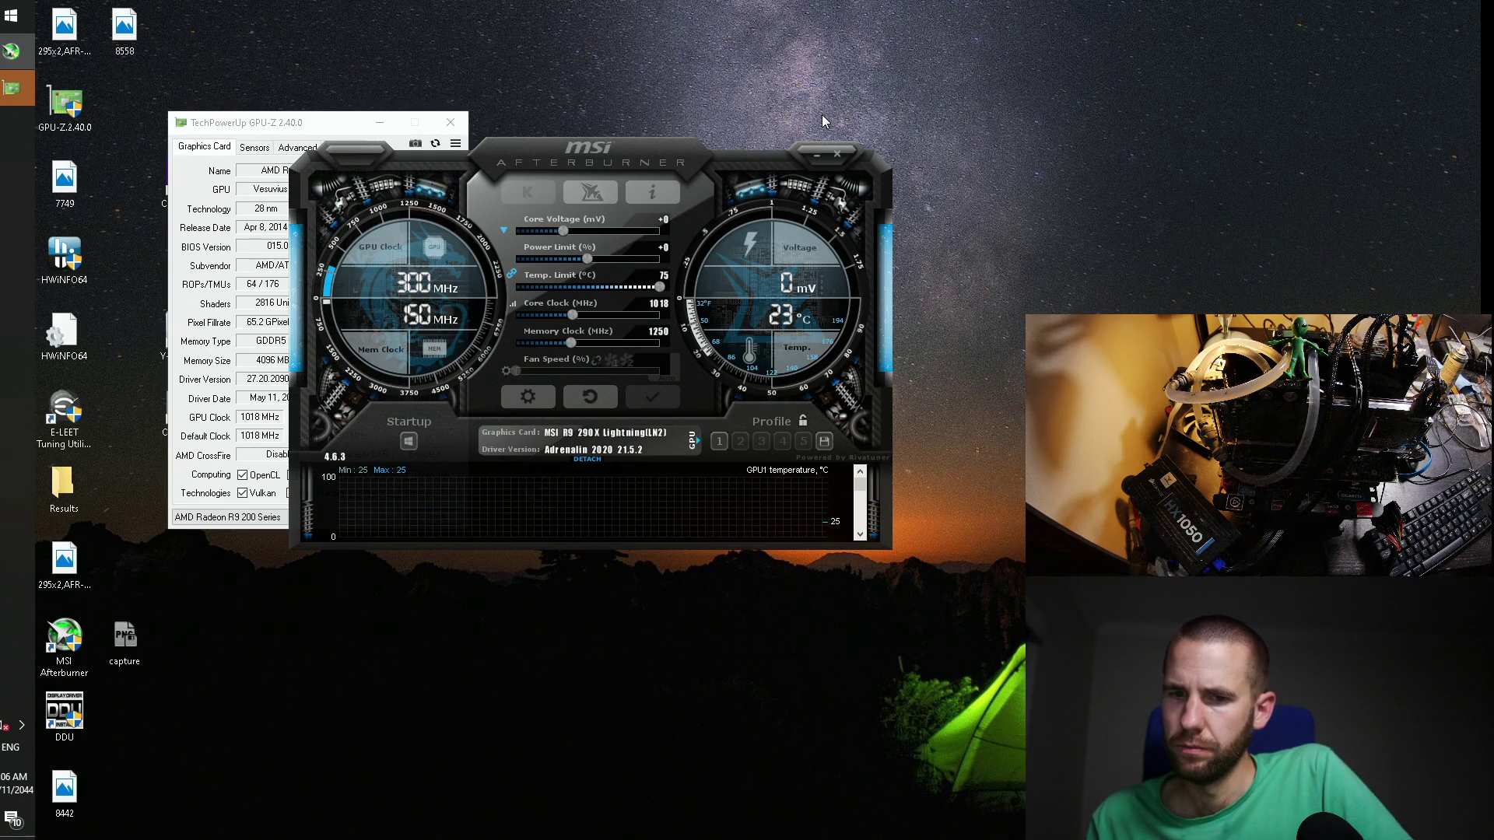
click(719, 441)
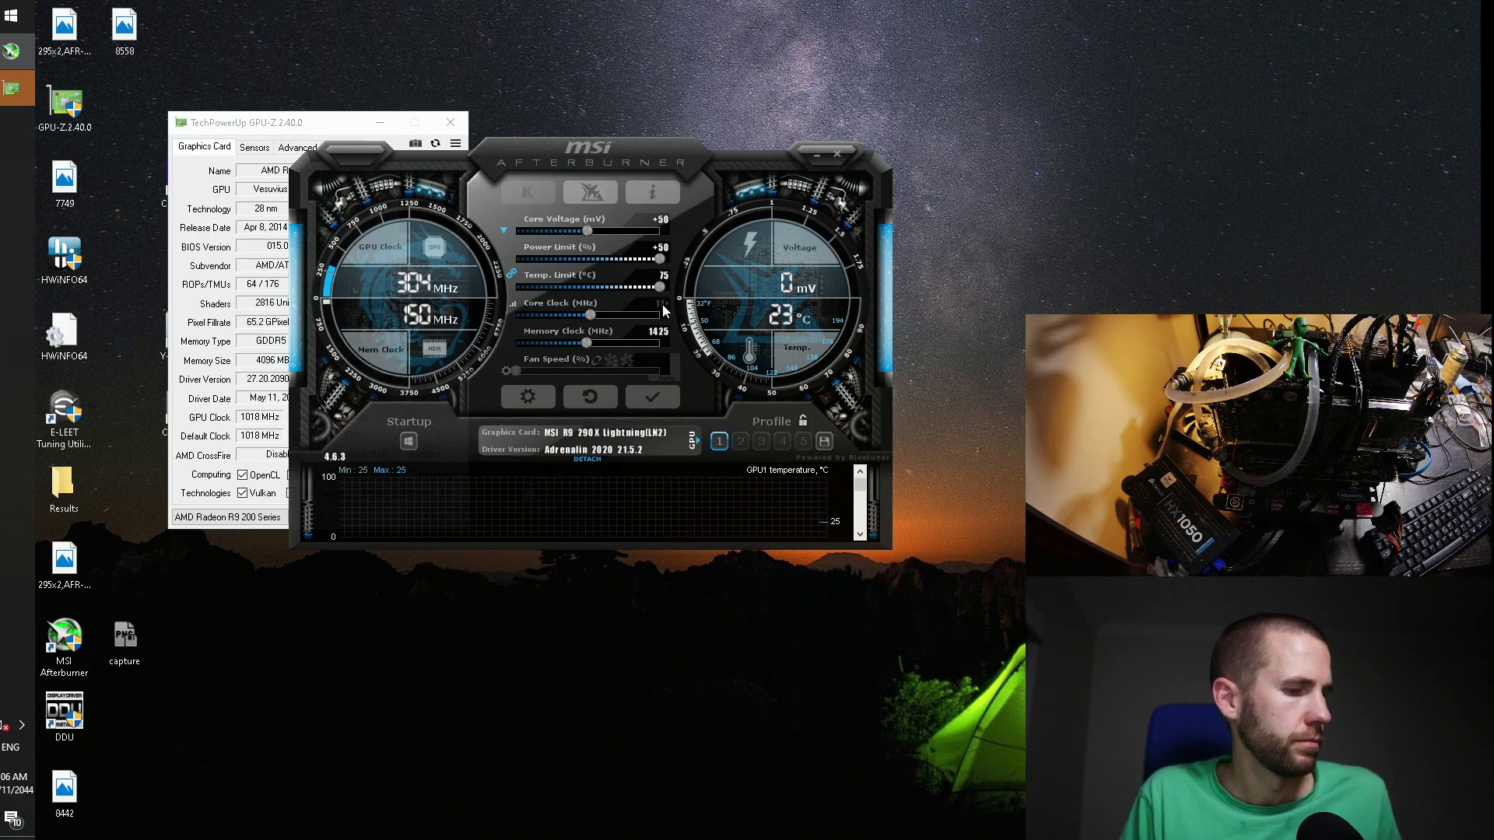
click(665, 400)
click(824, 441)
click(719, 442)
Step: Load profile 1 for the first R9 200 GPU and set its core clock to 1175 MHz and memory clock to 1425 MHz
click(692, 441)
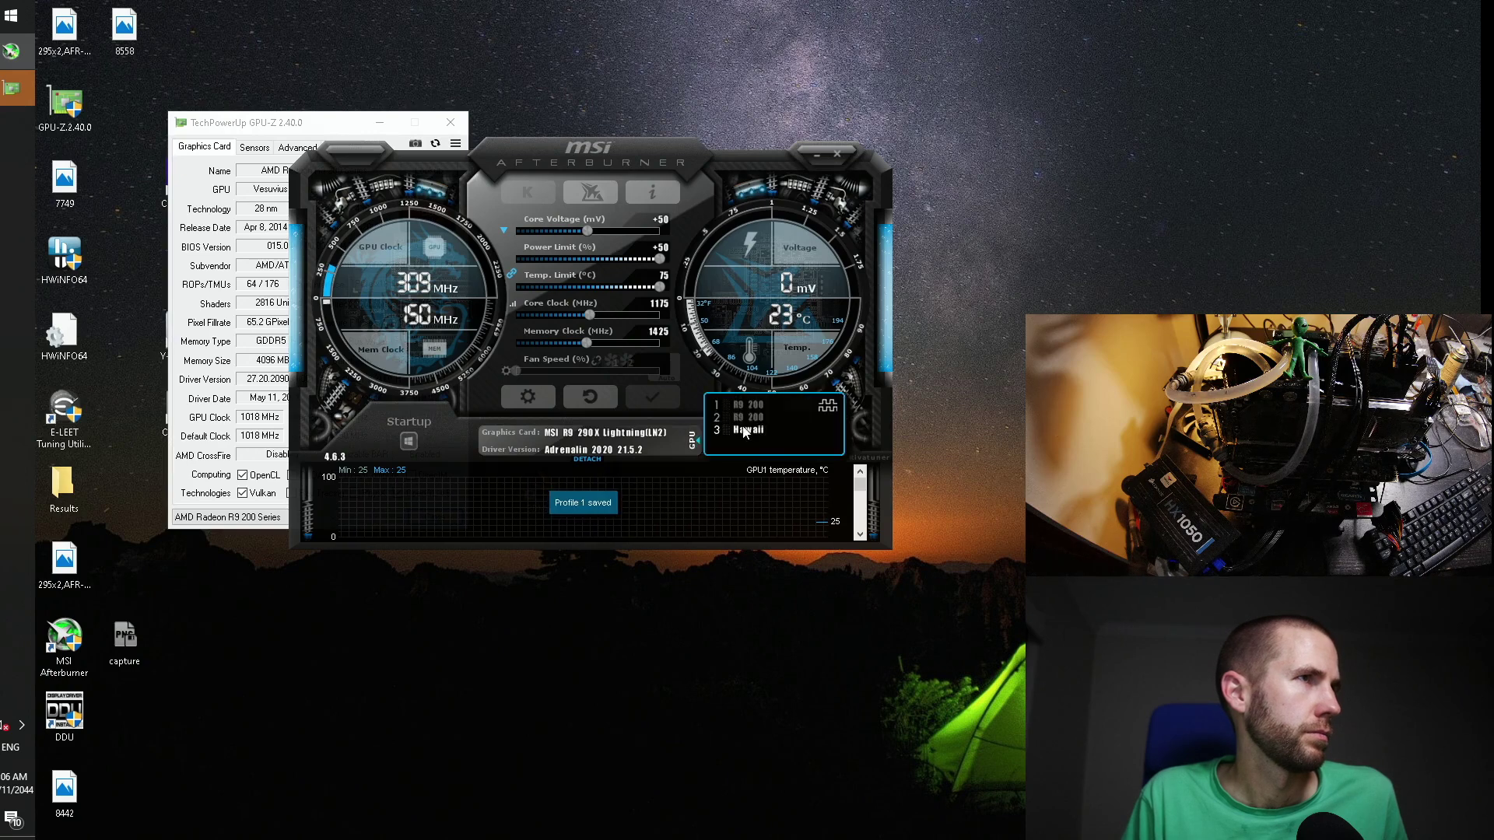
click(747, 406)
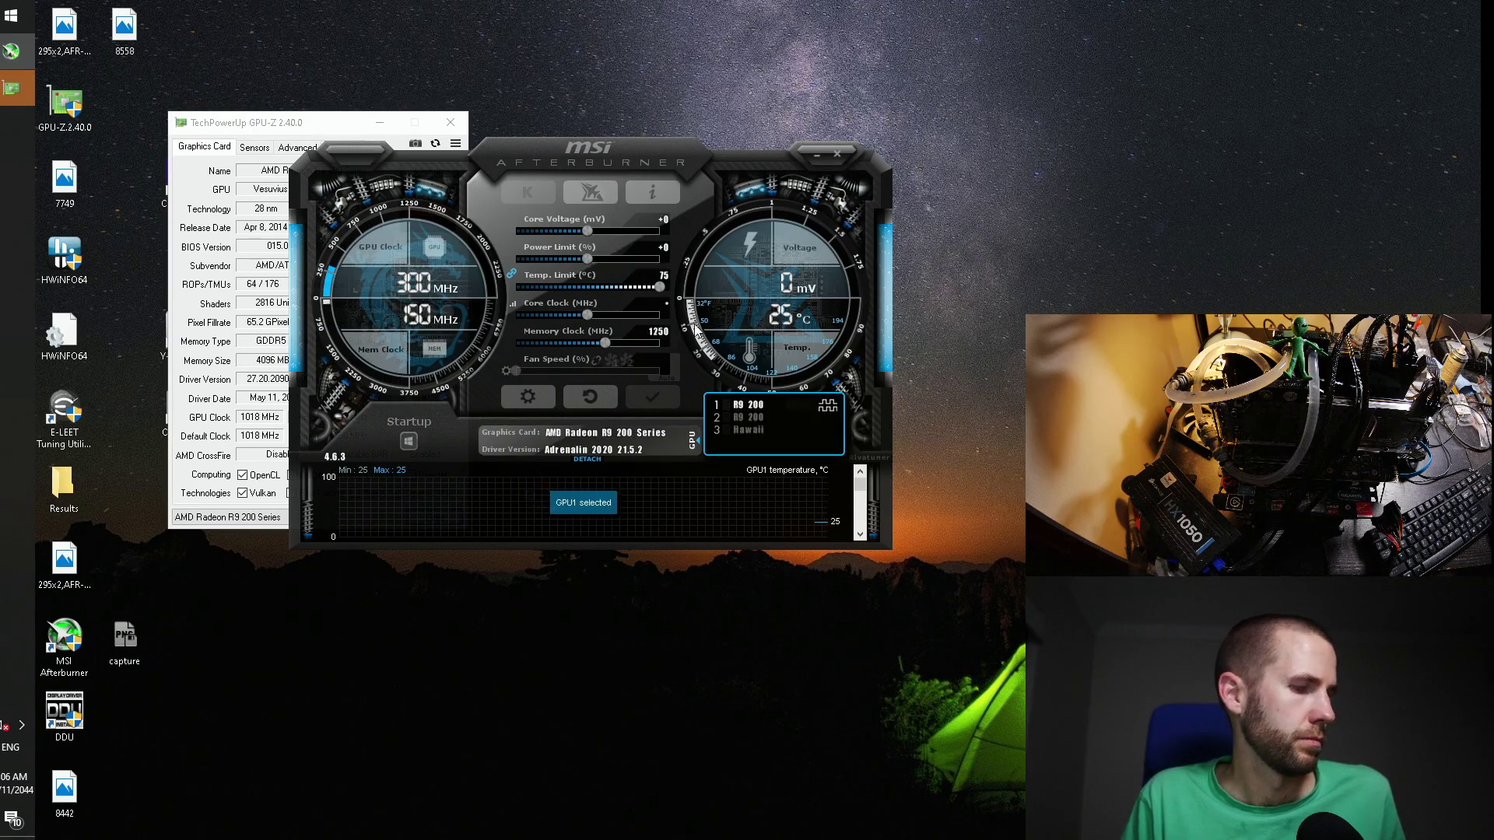
click(719, 441)
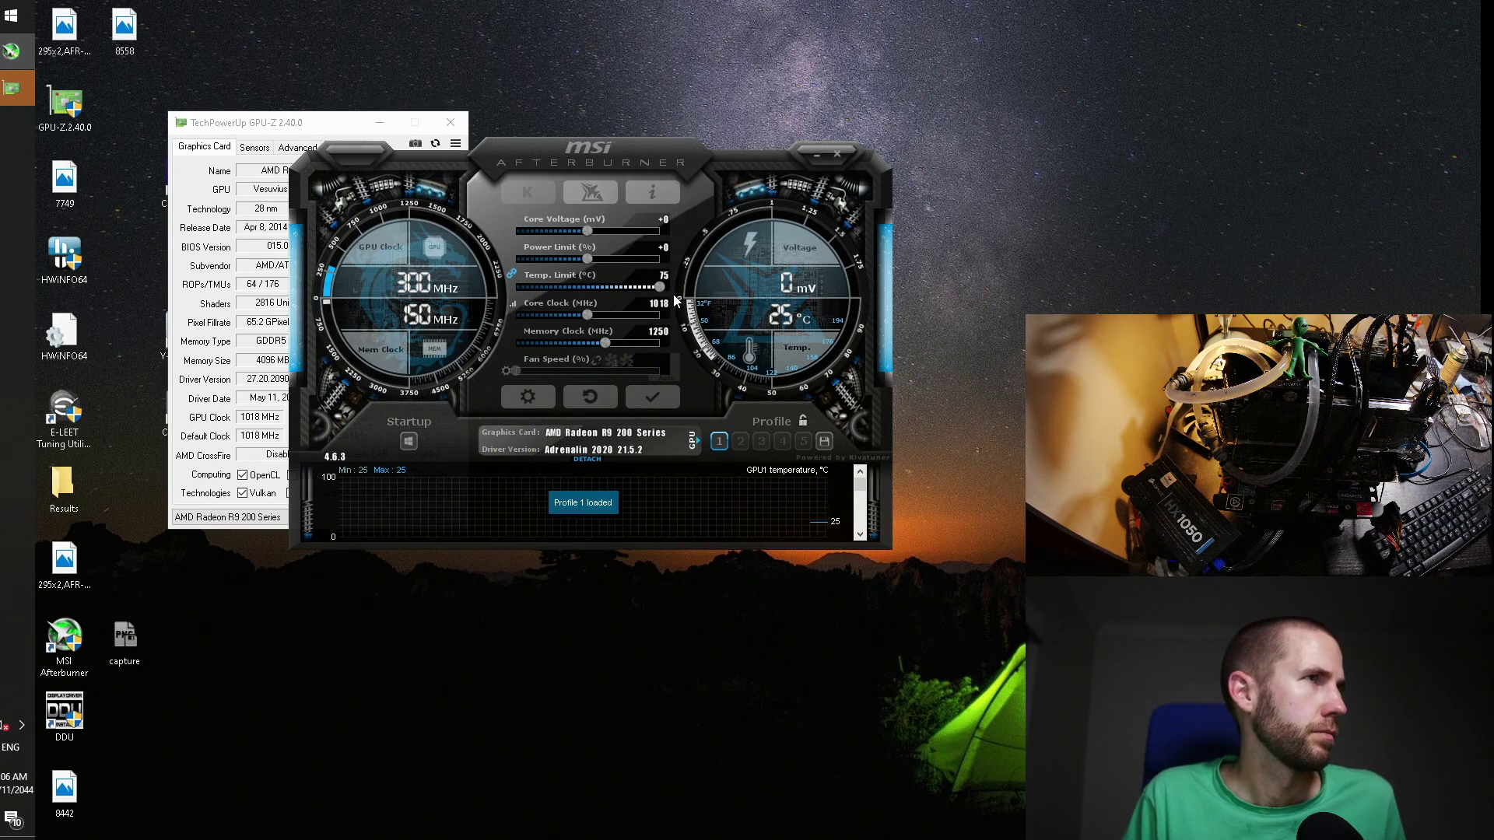
click(665, 304)
text(1175)
key(Return)
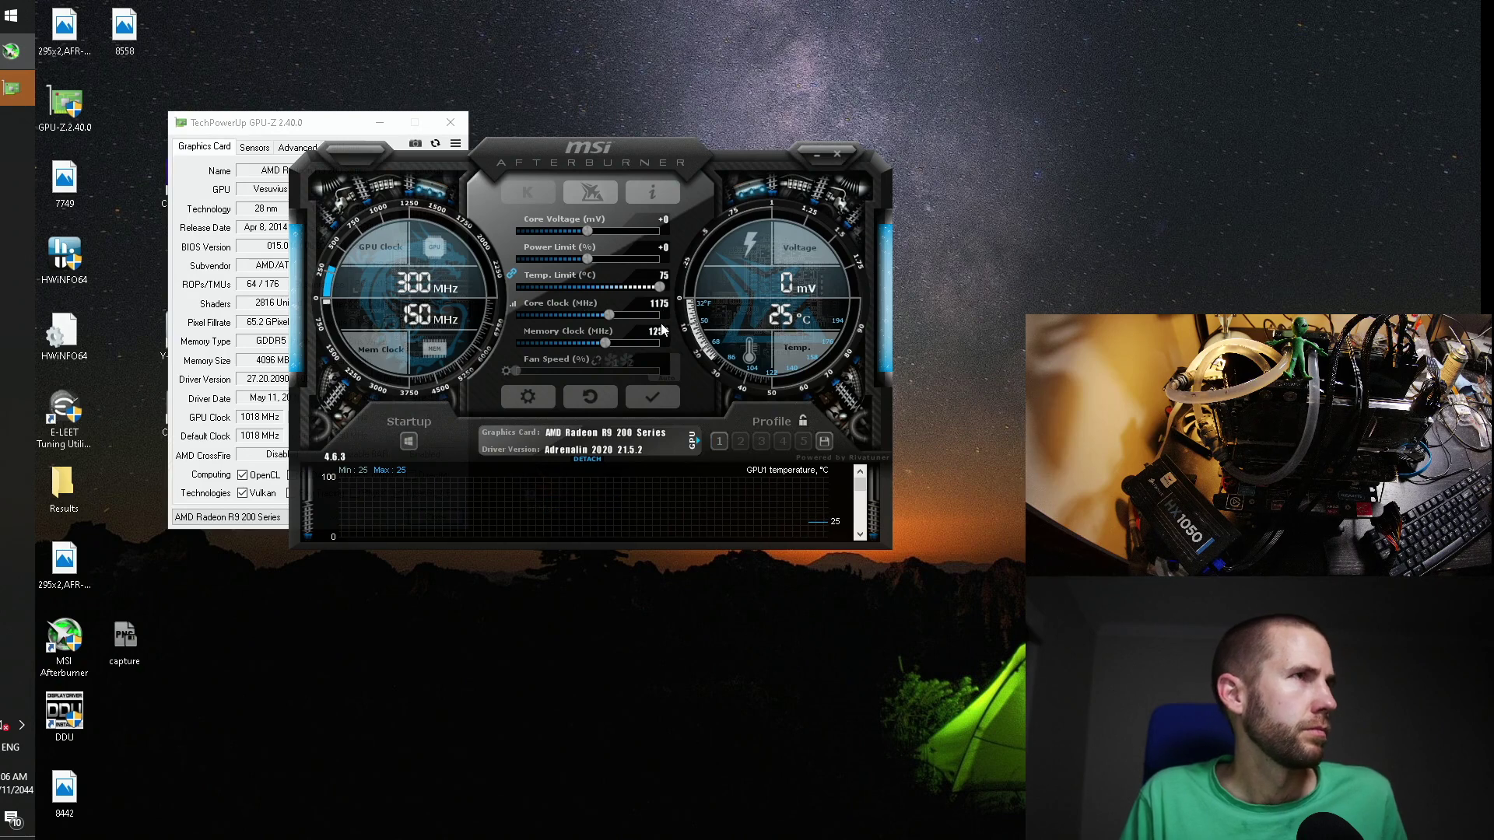
text(1425)
key(Return)
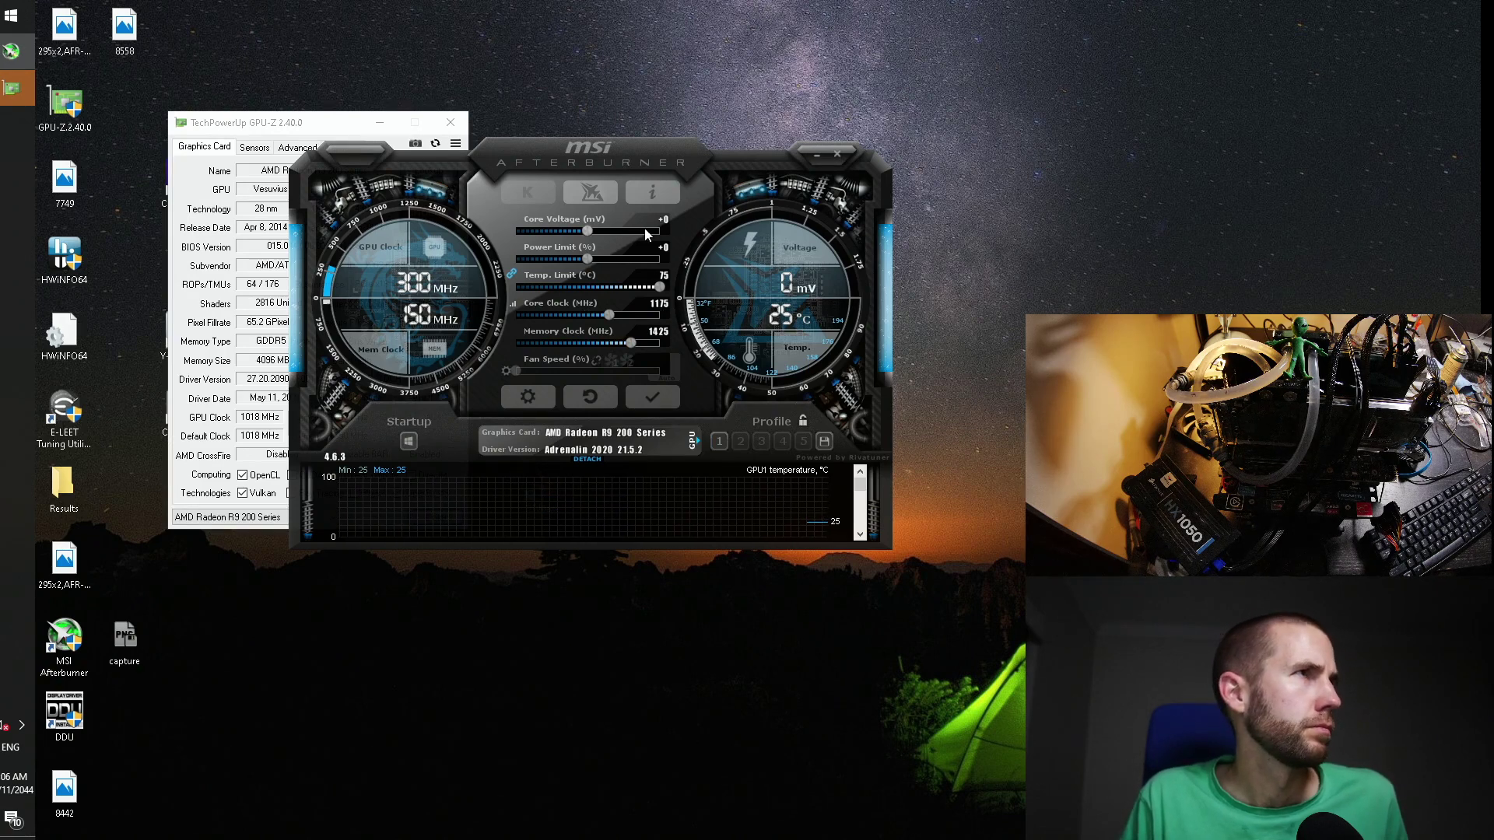
Step: Set the first R9 200 GPU's core voltage to +50 mV and power limit to +50%, apply the overclock and save it over profile 1
click(666, 220)
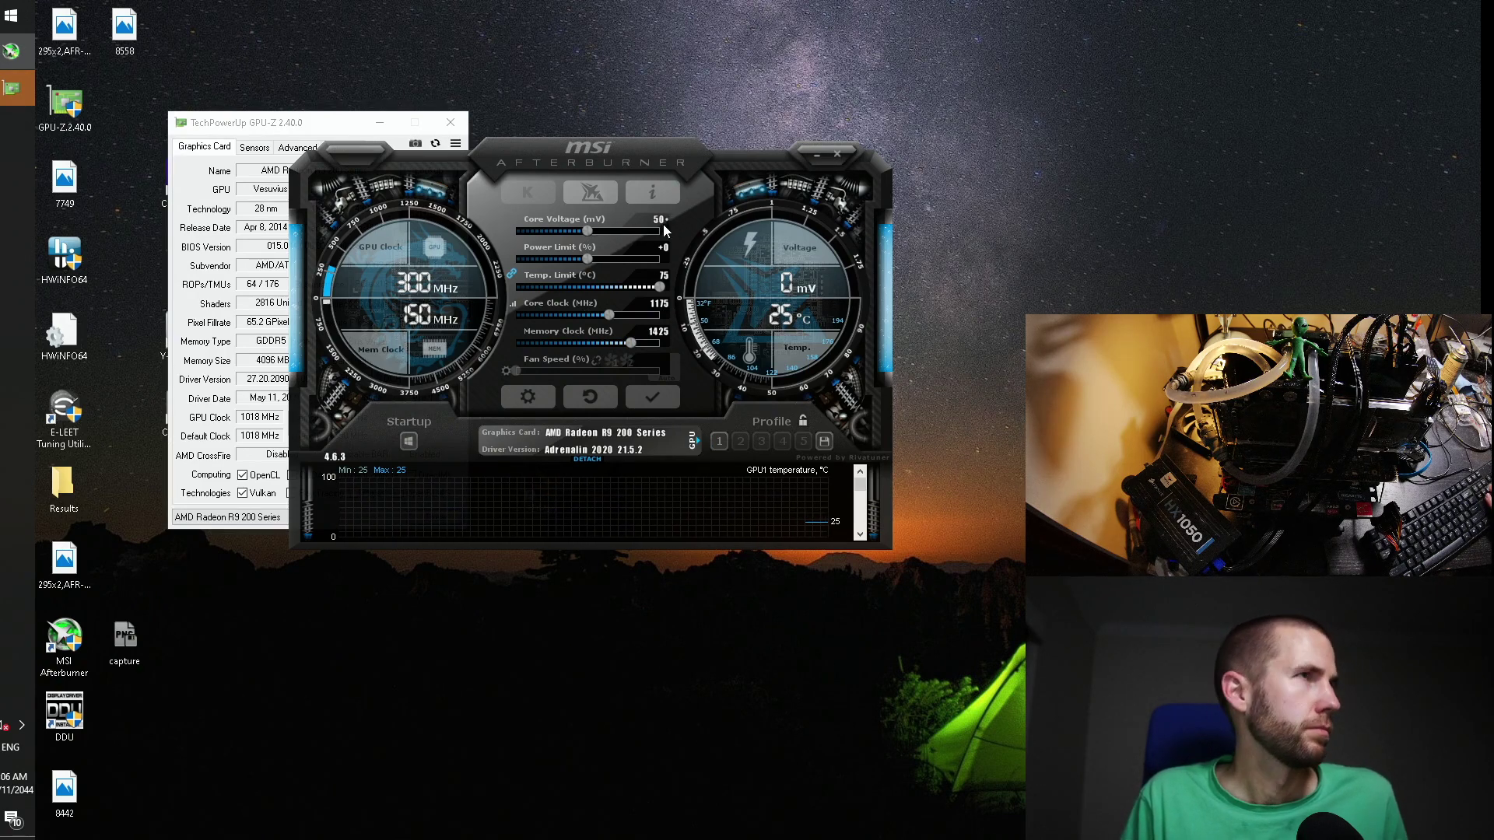
drag(595, 259, 661, 259)
click(652, 397)
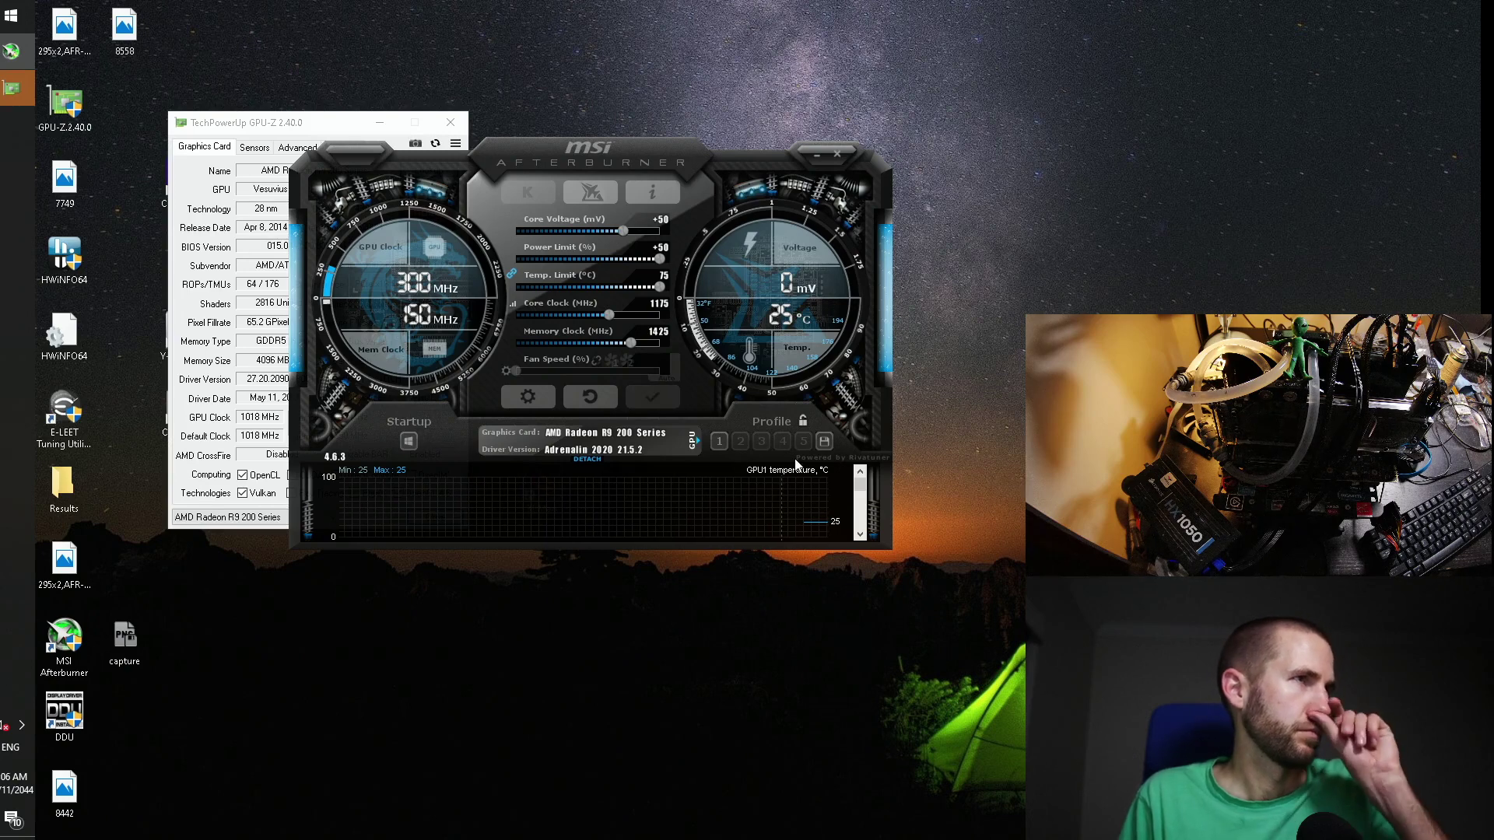
click(823, 447)
click(719, 445)
Step: Load profile 1 for the second R9 200 GPU and set its core clock to 1175 MHz and memory clock to 1425 MHz
click(691, 444)
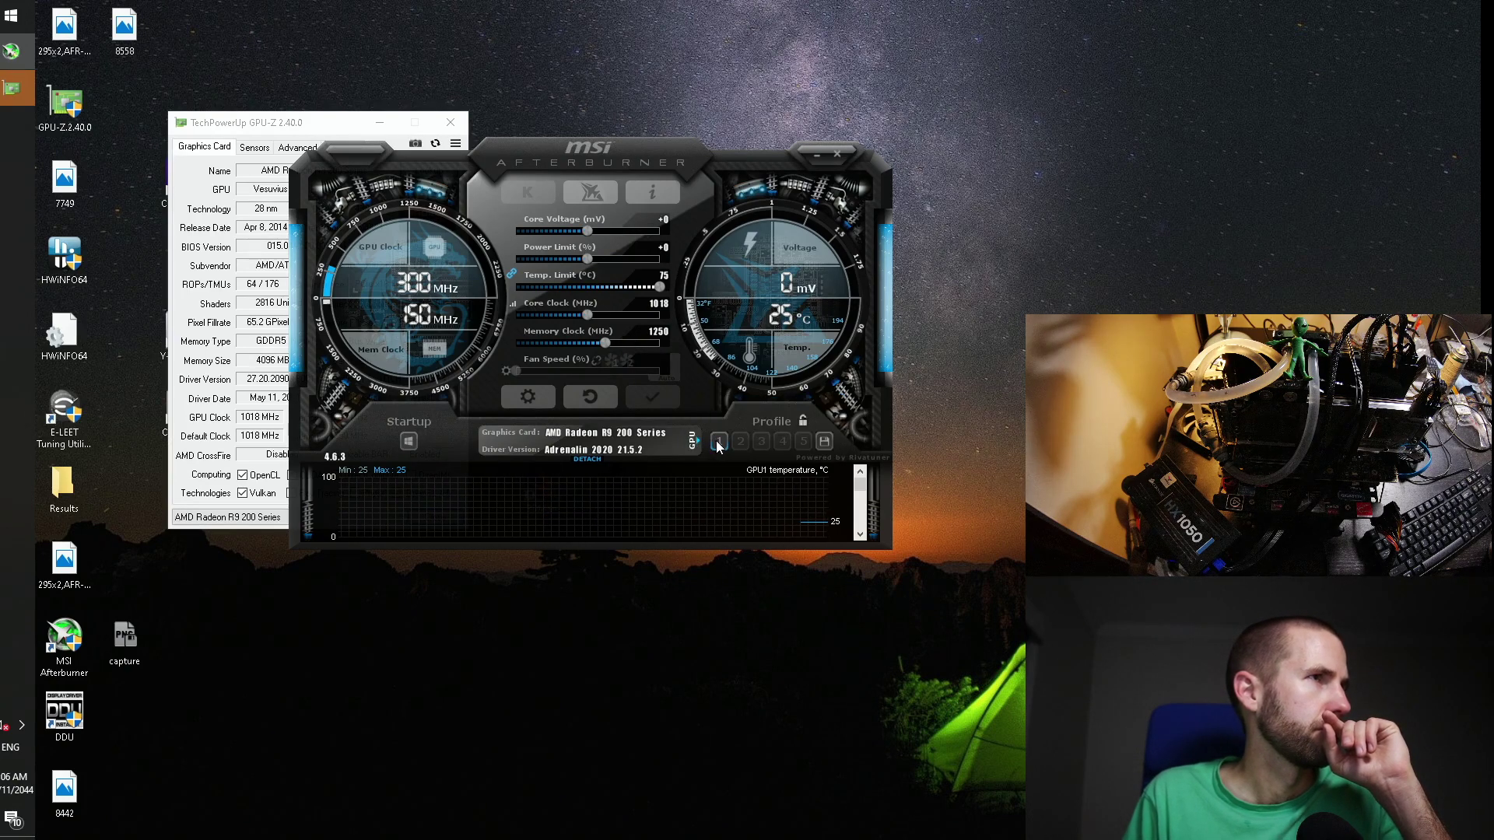
click(662, 305)
text(1175)
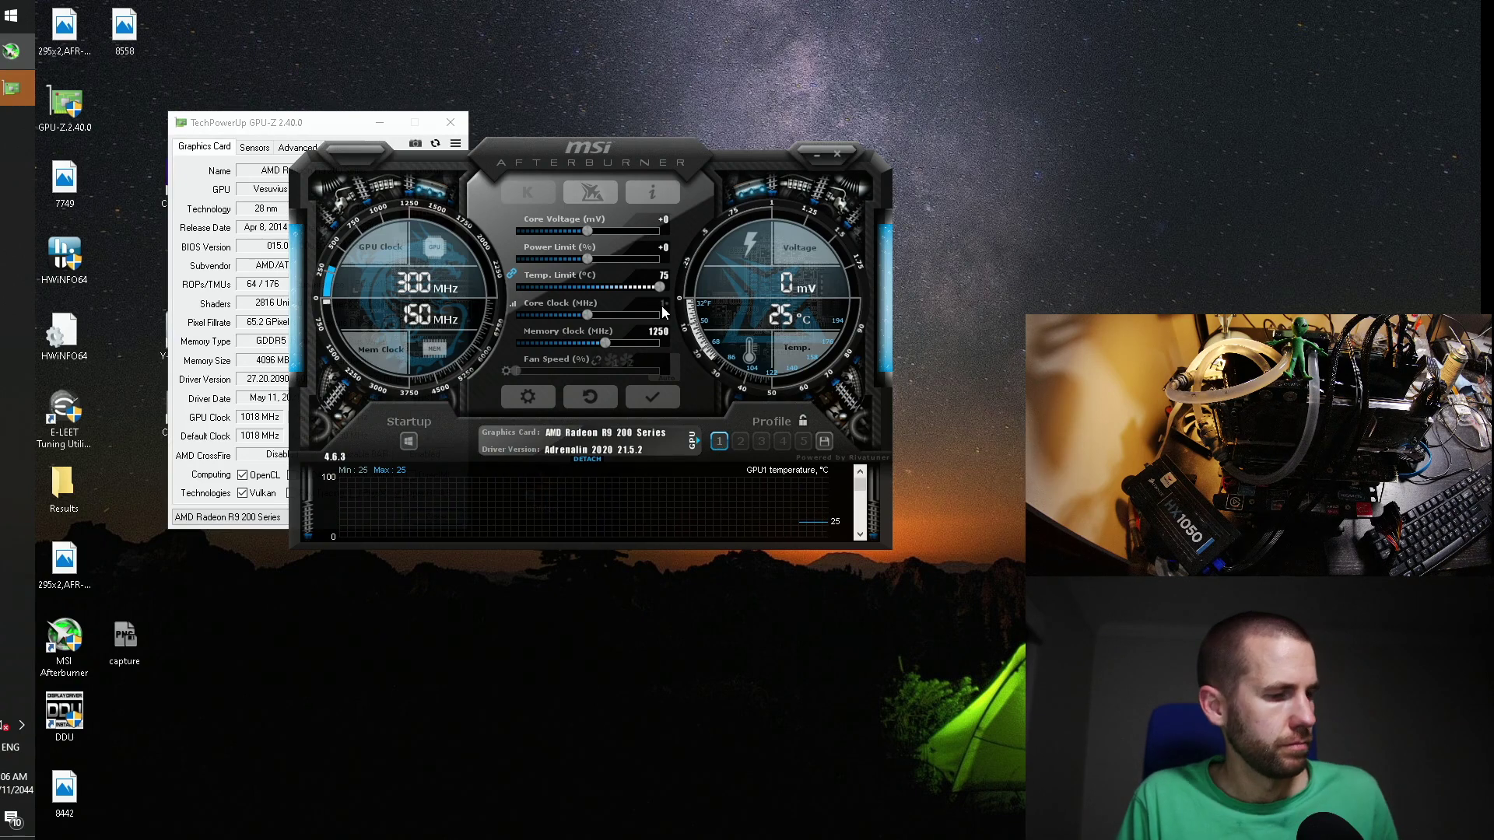
key(Return)
click(661, 333)
text(1425)
key(Return)
Step: Set the second R9 200 GPU's core voltage to +50 mV and power limit to +50%, apply the overclock and save it to profile 1
click(664, 221)
text(5)
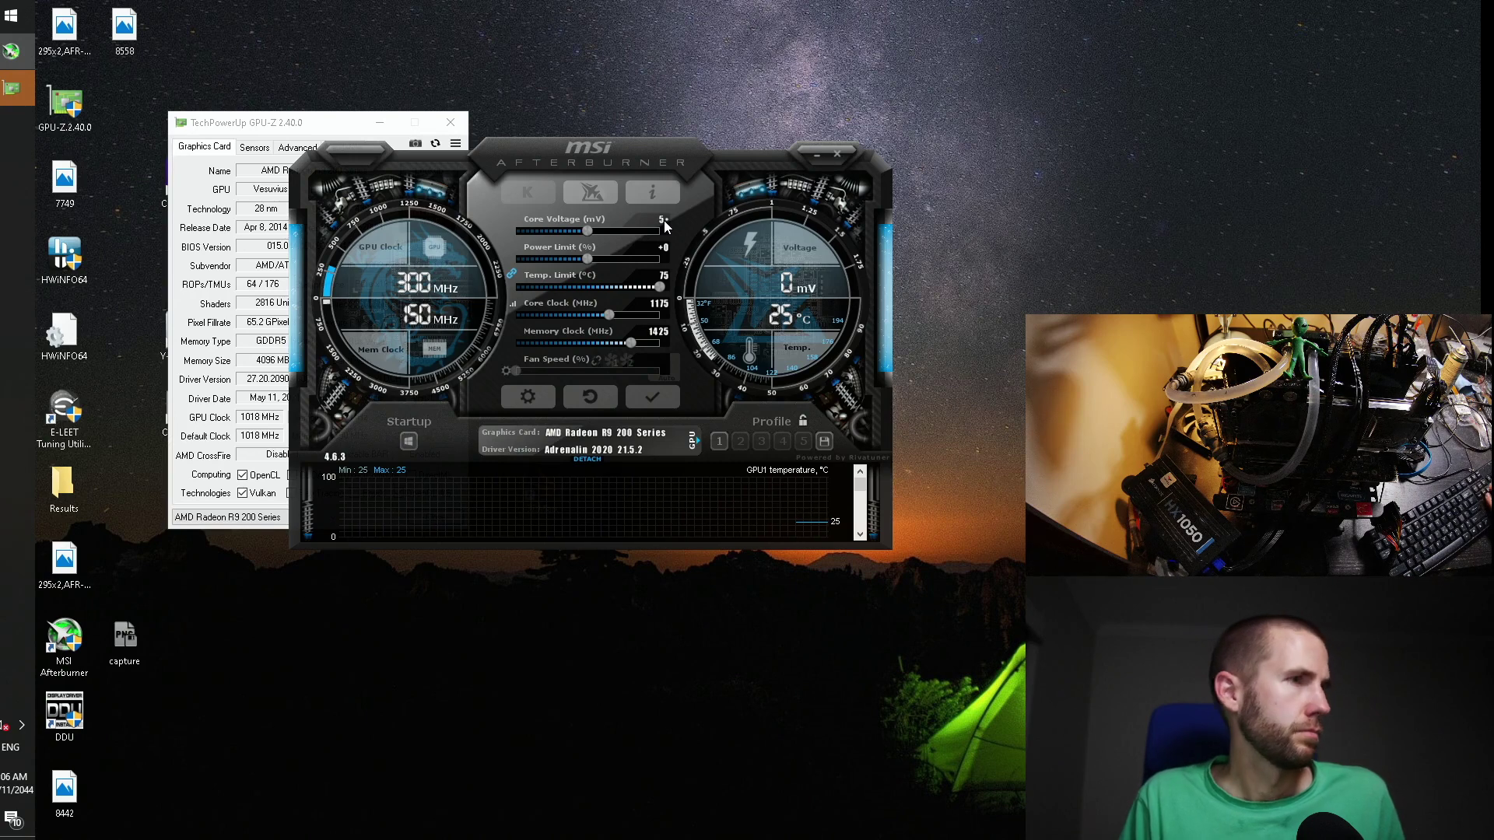
text(0)
key(Return)
drag(590, 258, 659, 258)
click(652, 397)
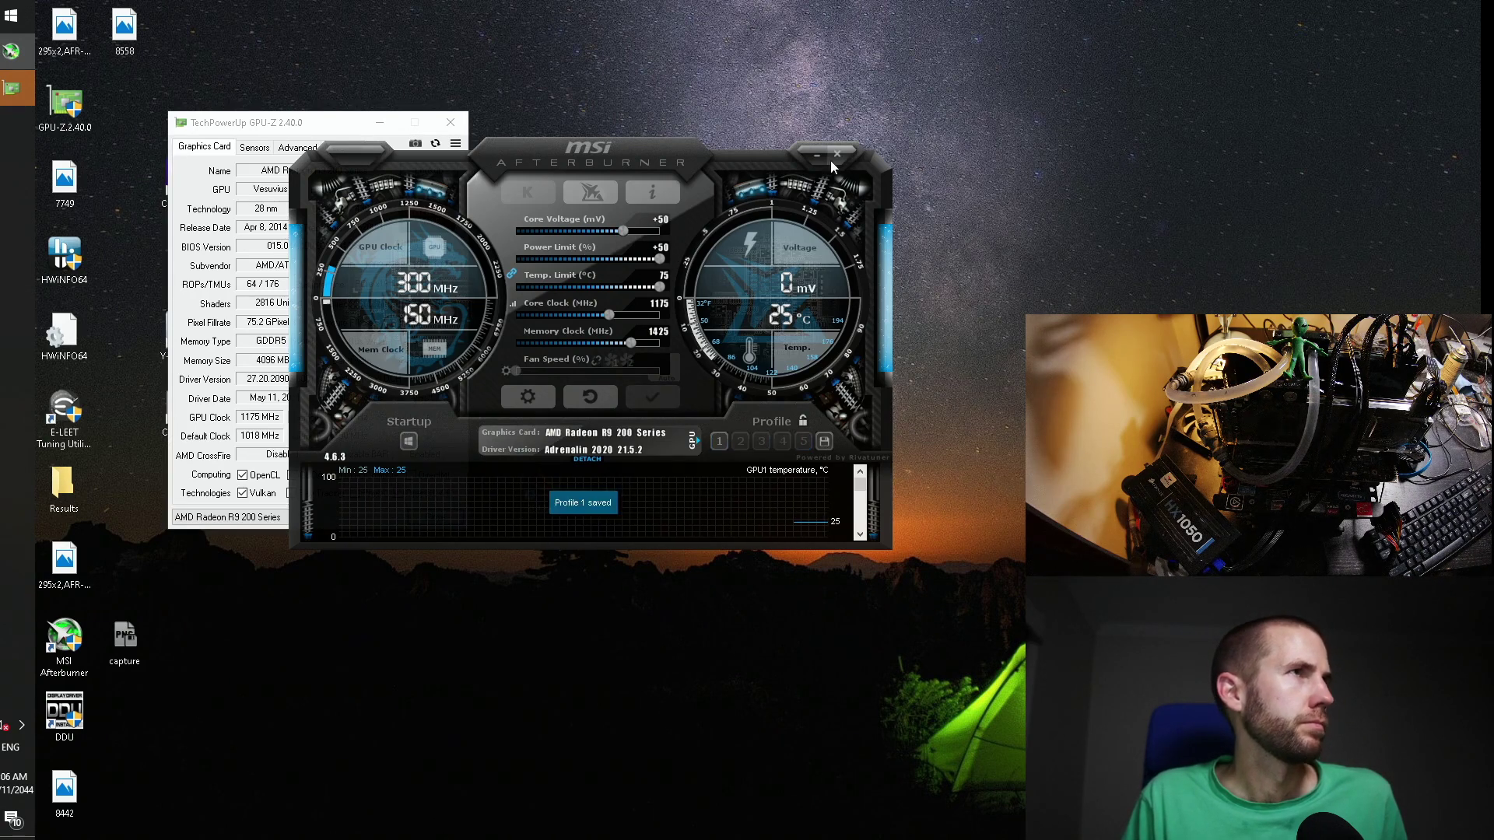
Step: Close Afterburner and check the core and memory clocks of each R9 200 Series GPU in GPU-Z
click(837, 155)
click(261, 517)
click(265, 531)
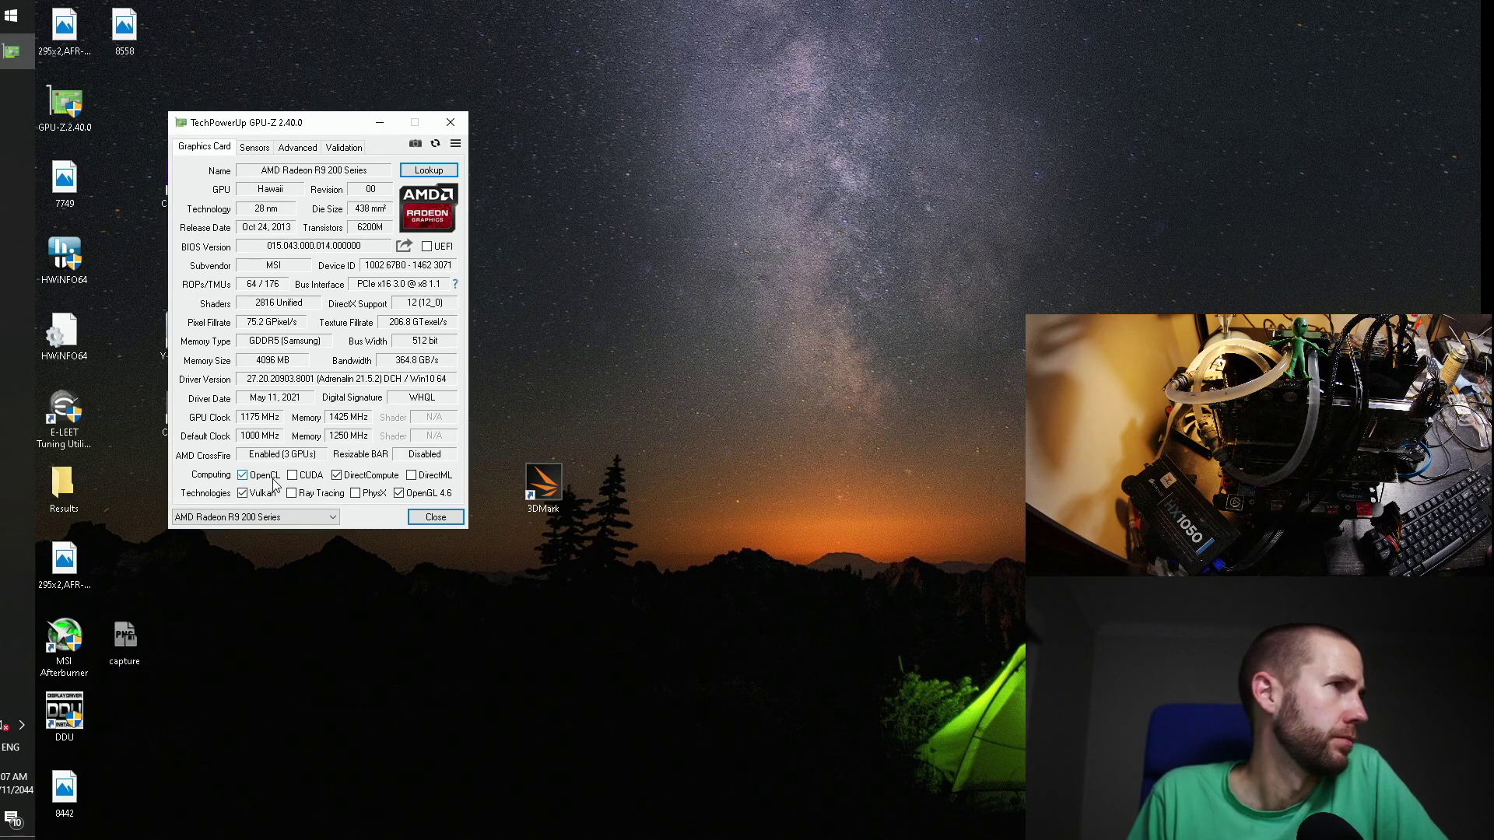
click(284, 518)
click(286, 545)
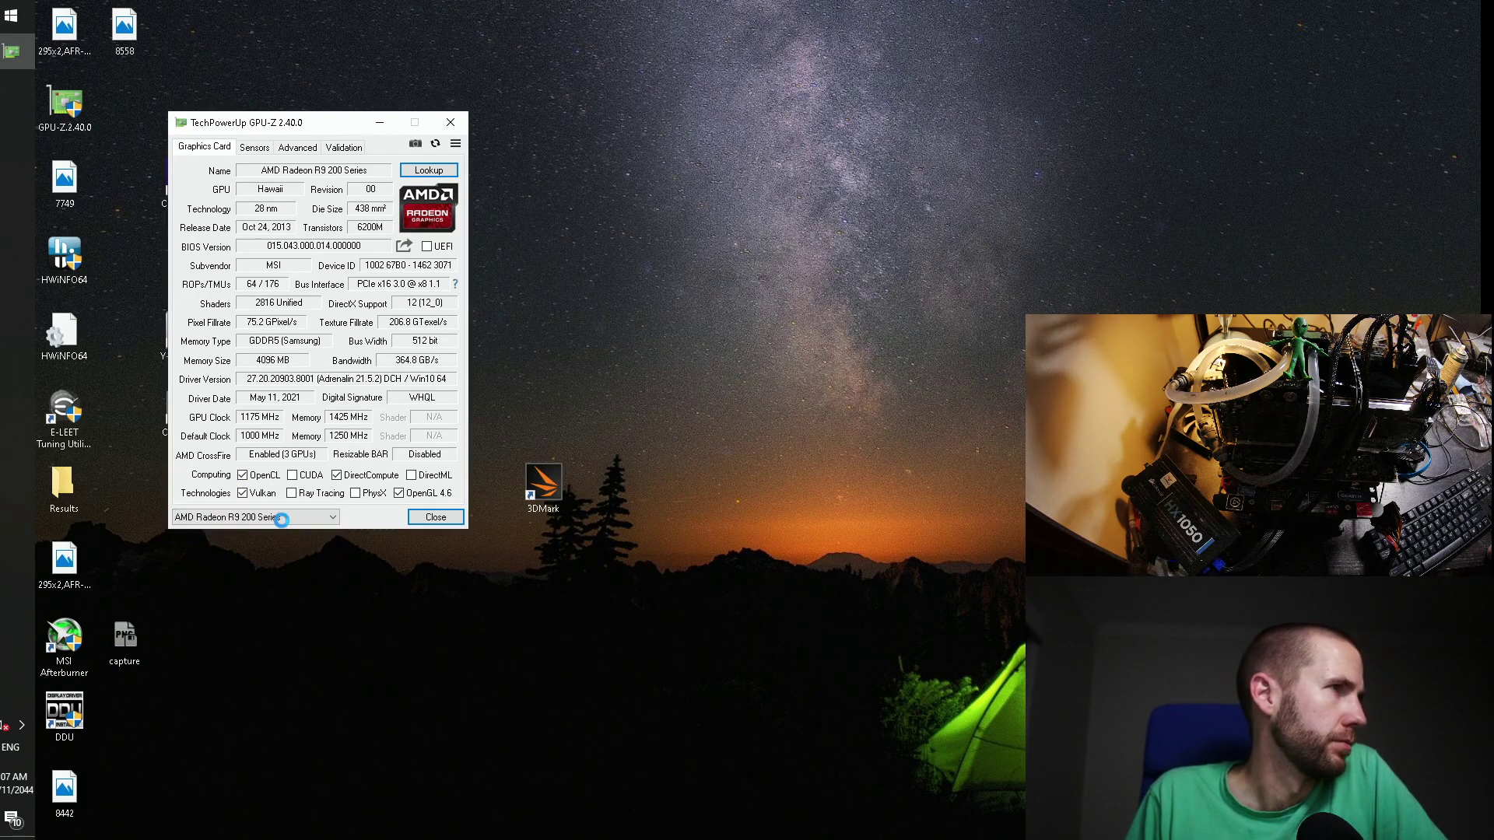
click(282, 517)
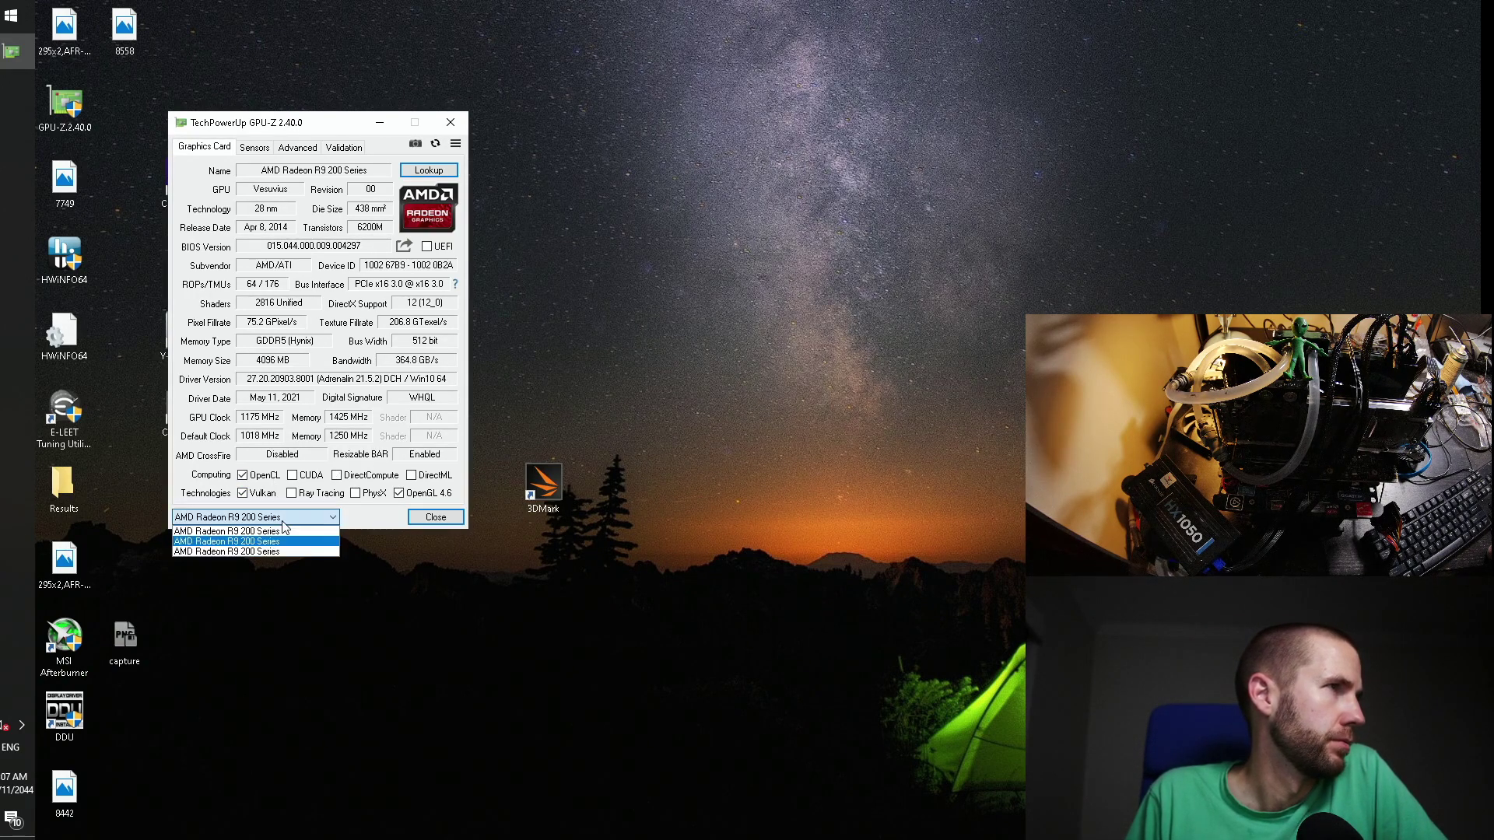
click(239, 551)
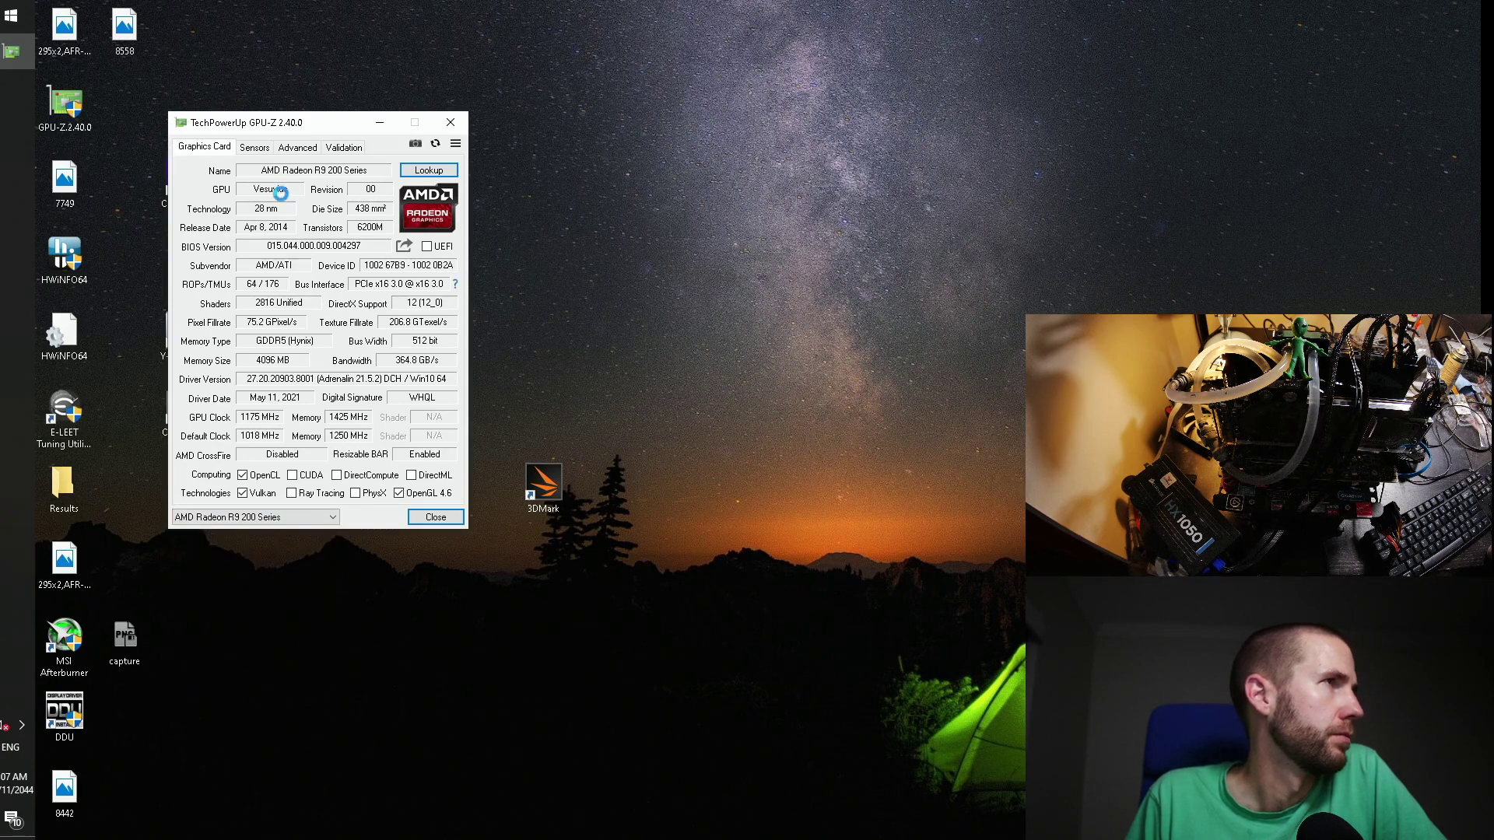
Step: Close GPU-Z, open Superposition and start the performance benchmark with the 1080p Extreme preset in DirectX
drag(305, 127, 492, 49)
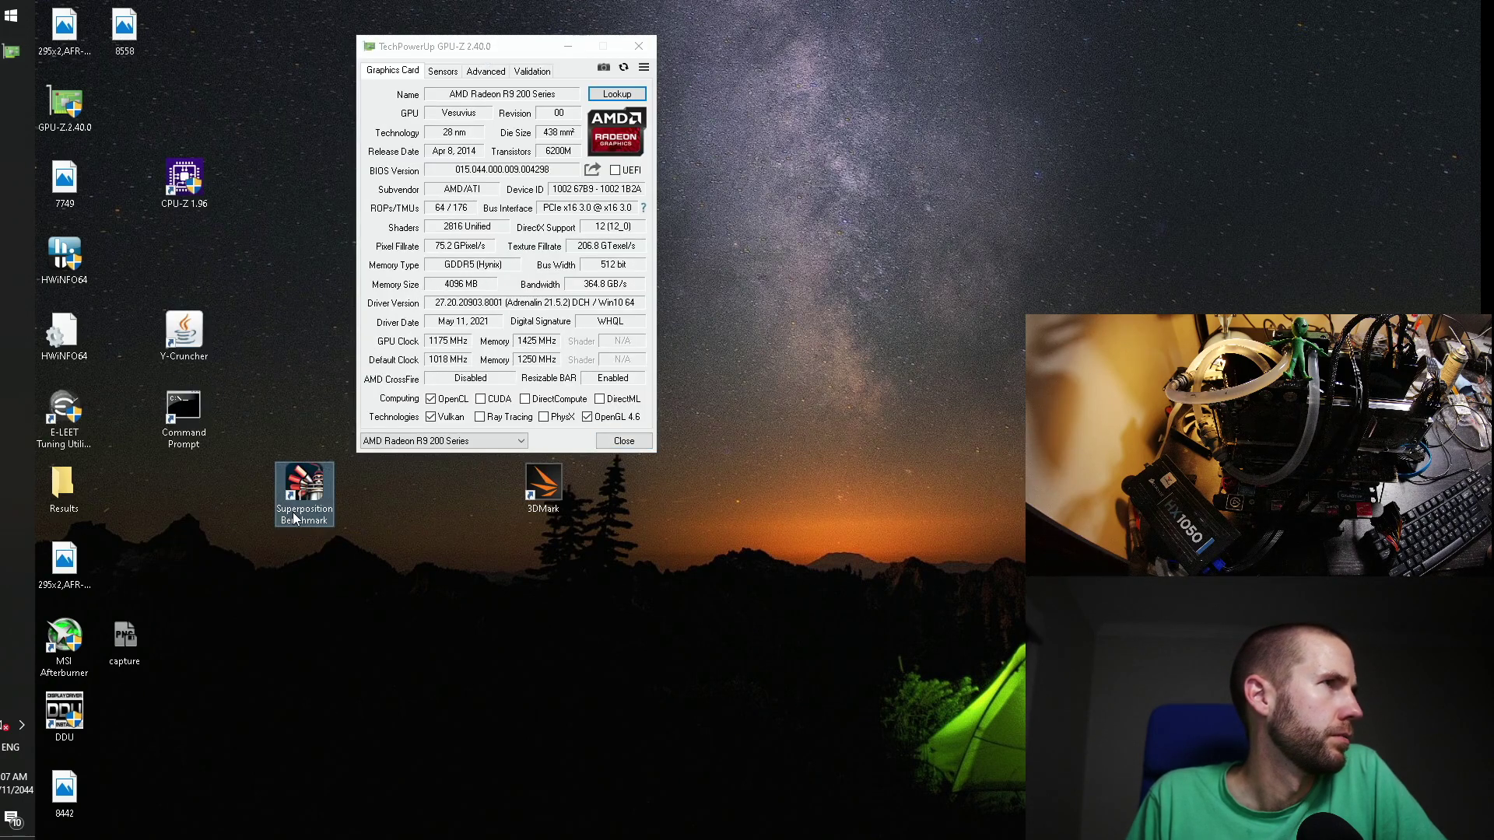
click(639, 47)
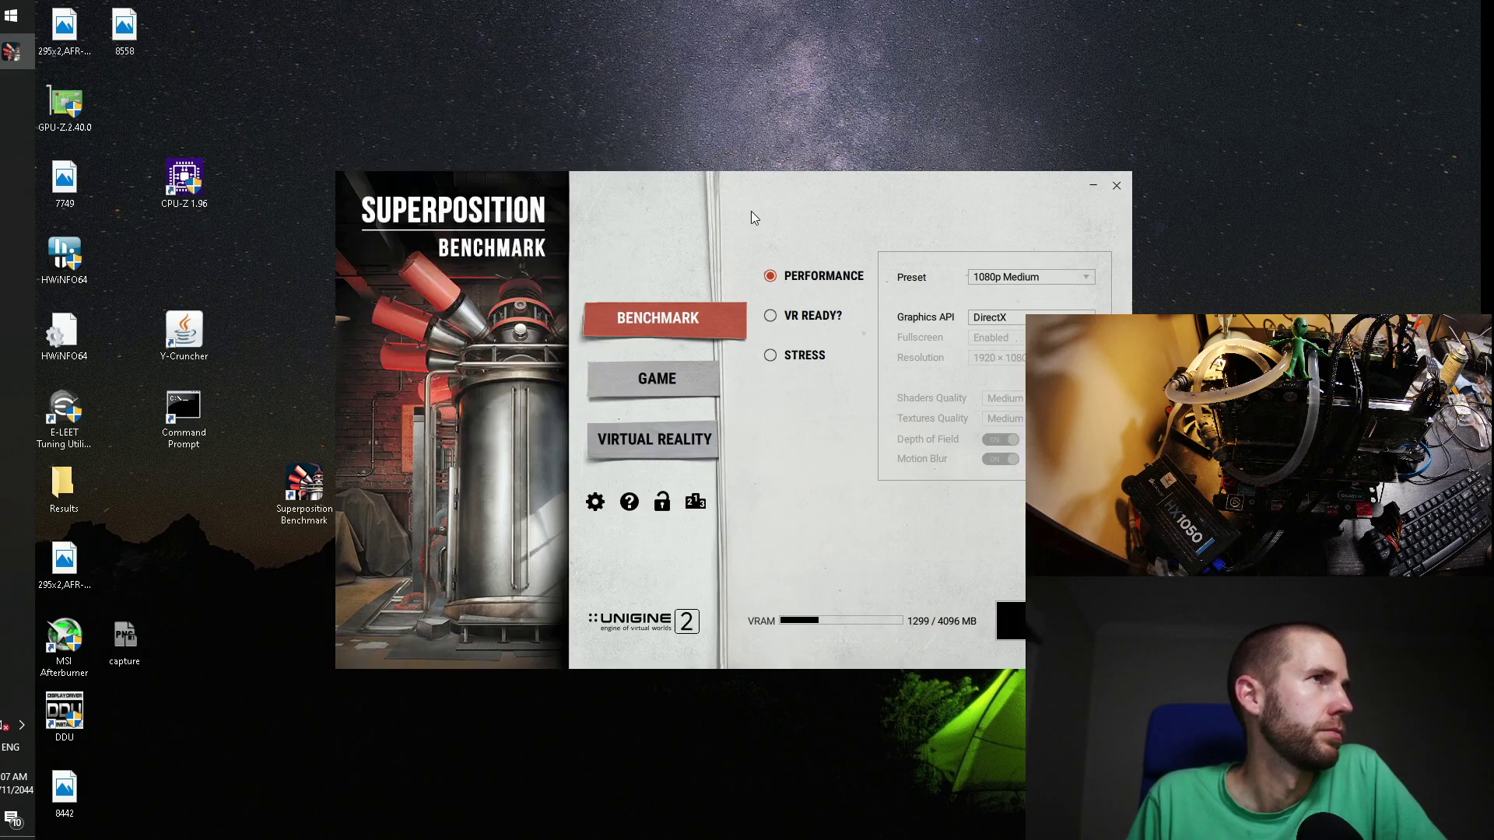
click(862, 174)
click(836, 243)
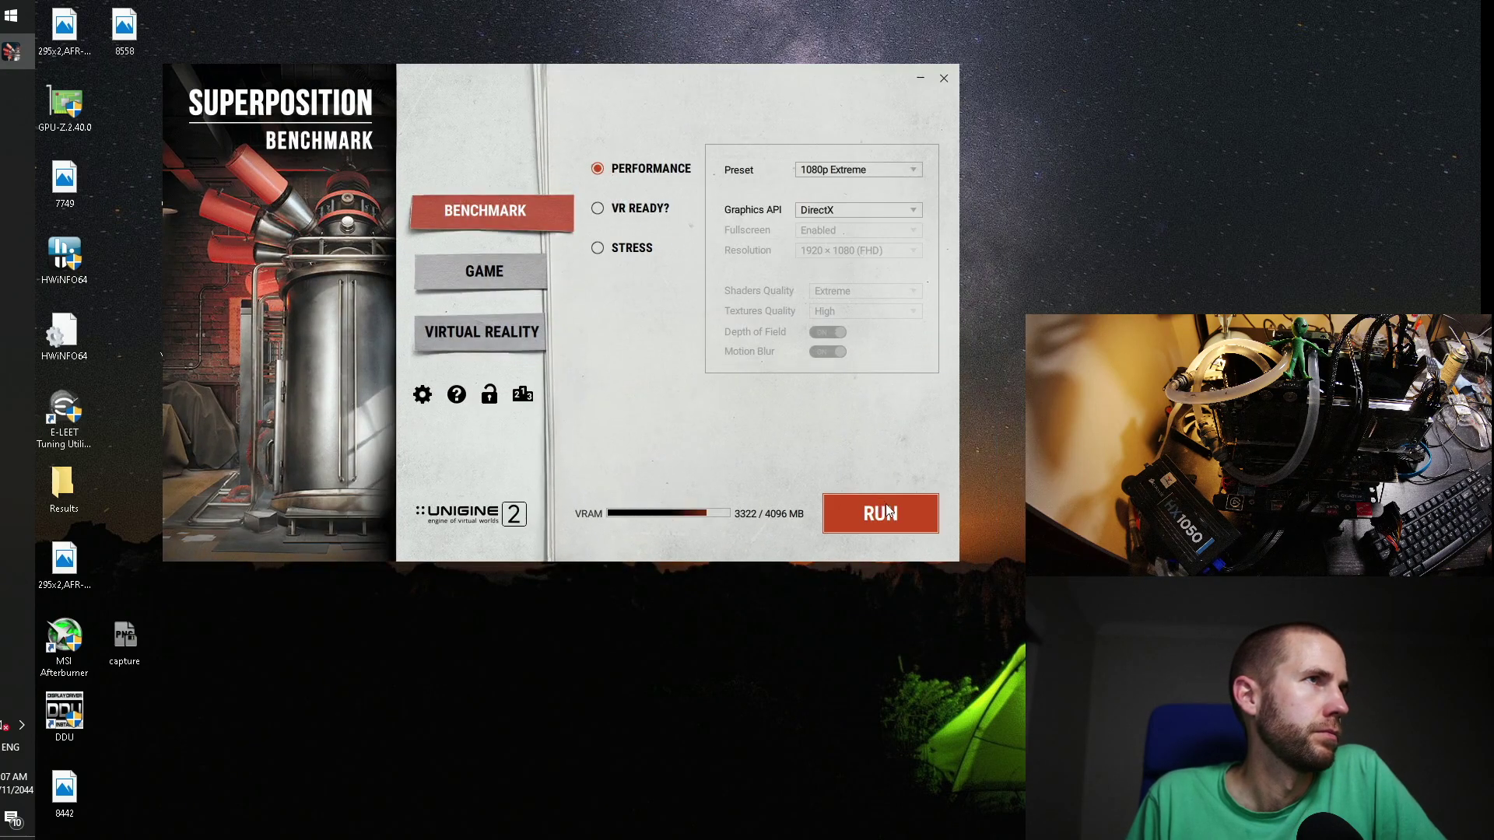
click(871, 498)
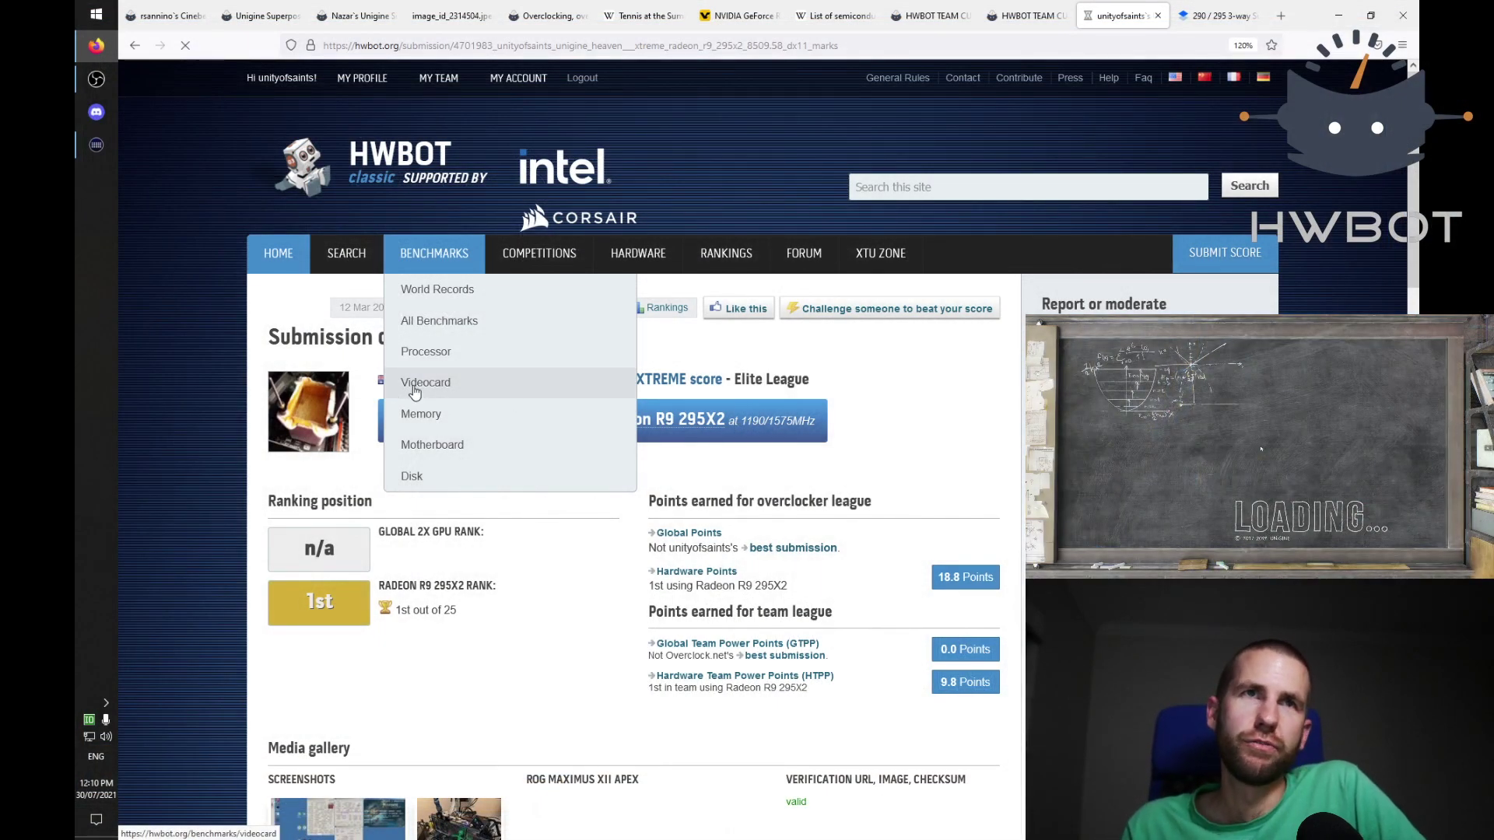
Step: On HWBOT in the browser, find Unigine Superposition - 1080P Xtreme among the videocard benchmarks and open its 4x GPU rankings
click(420, 382)
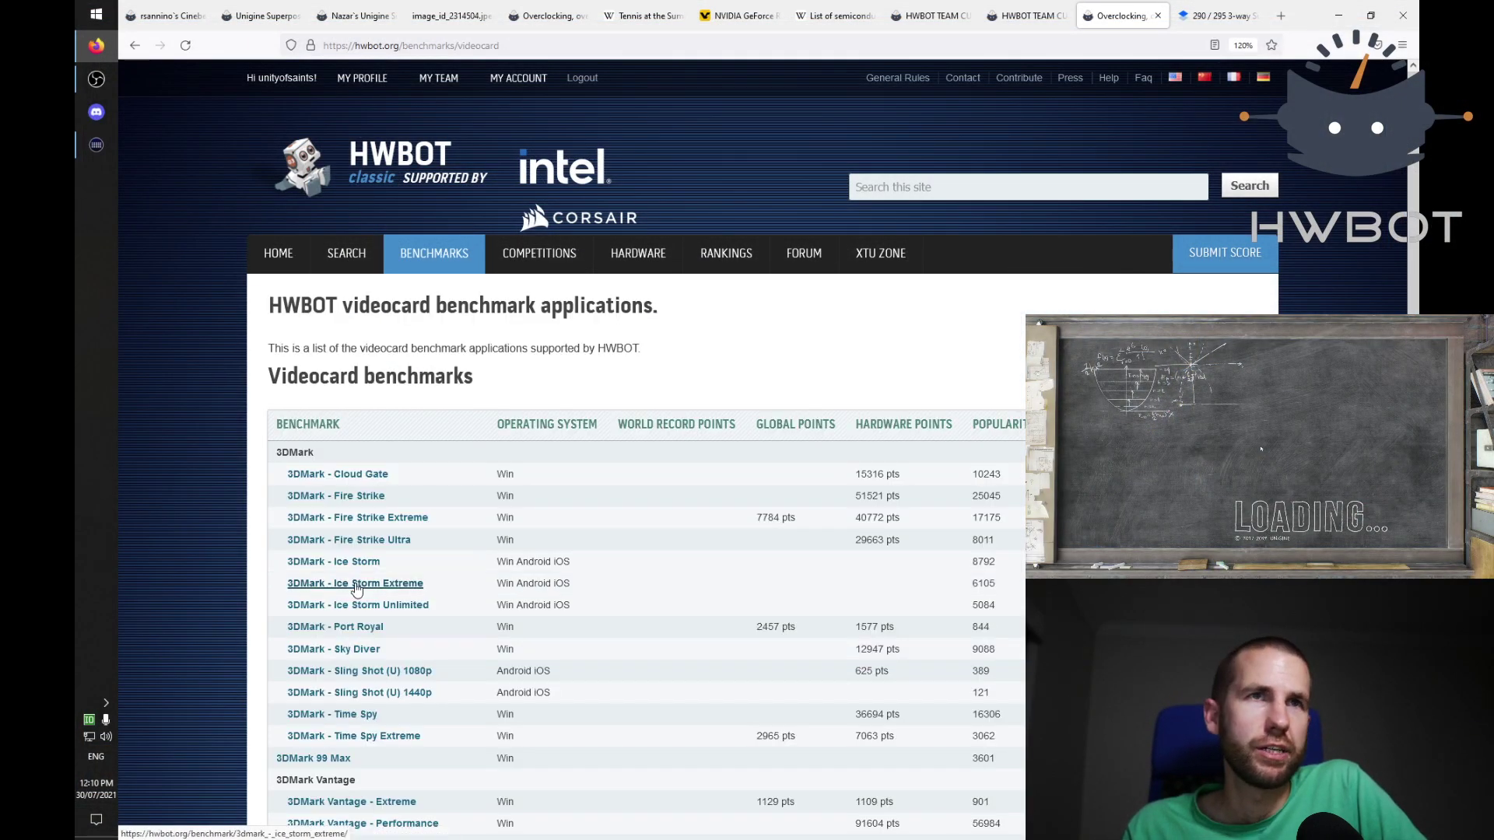
scroll(376, 689, down, 3)
scroll(375, 689, down, 8)
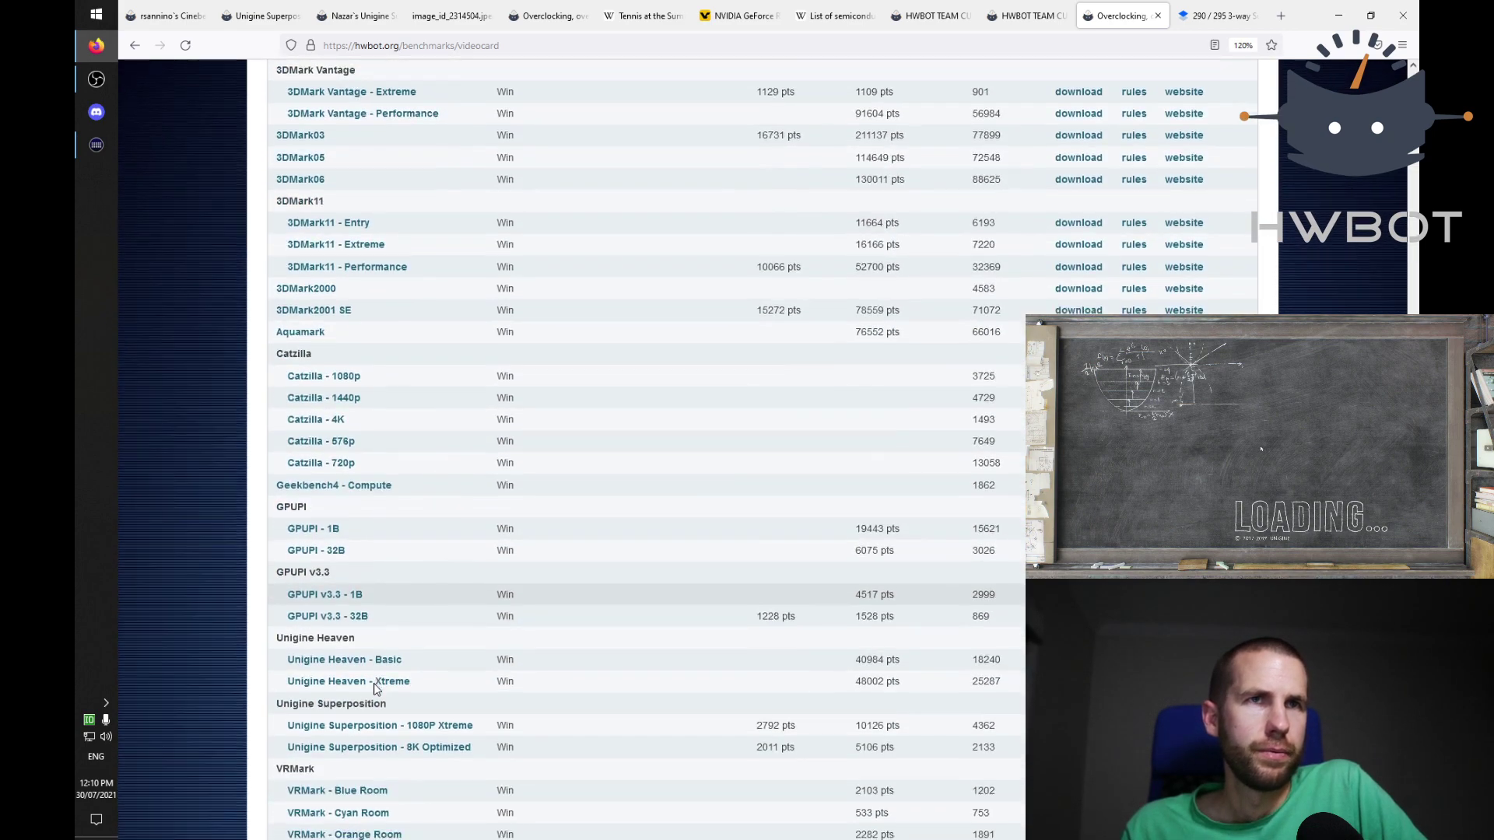
click(415, 557)
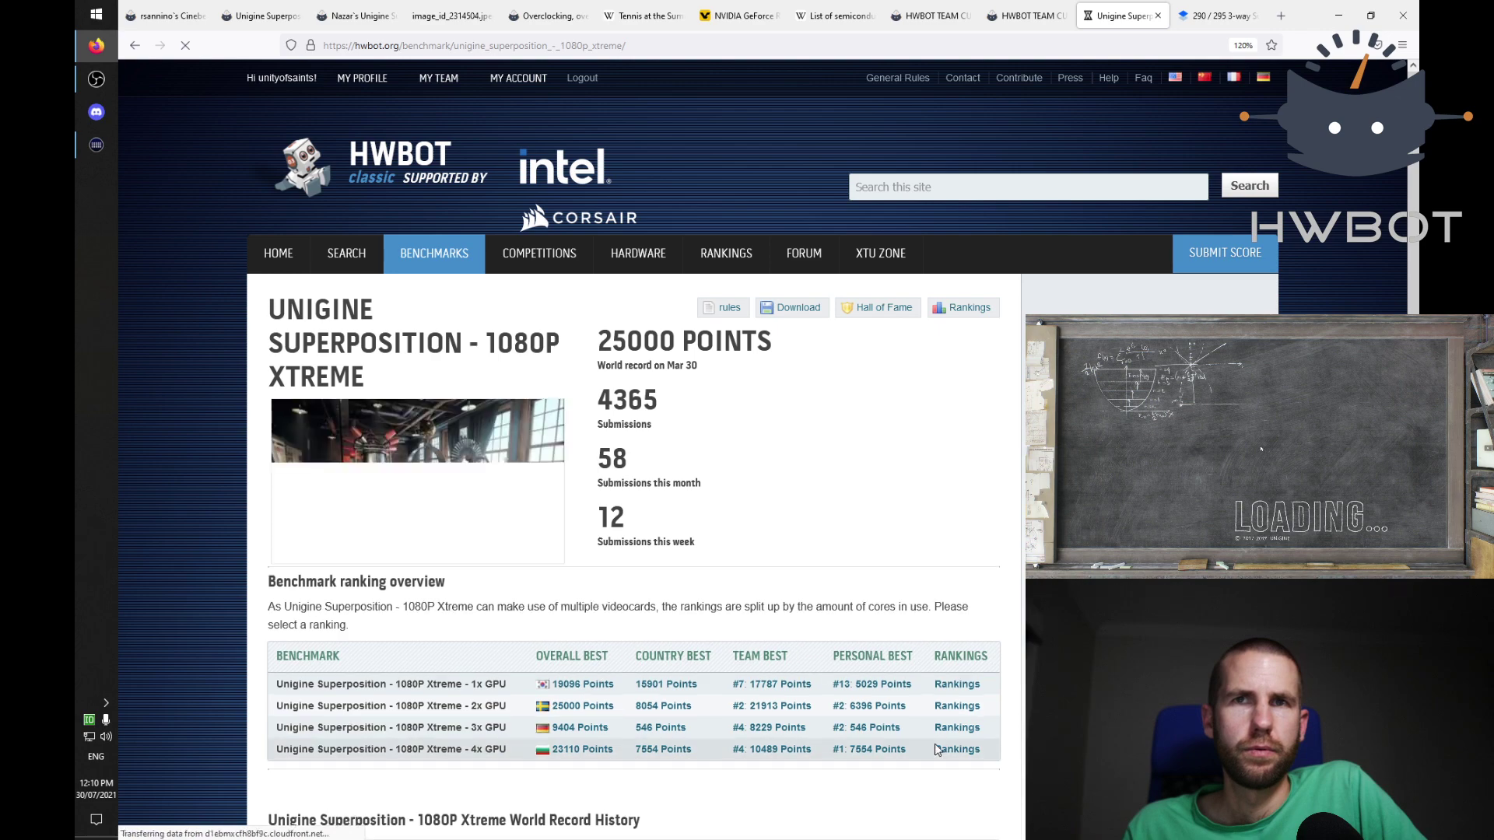
middle_click(947, 741)
middle_click(948, 747)
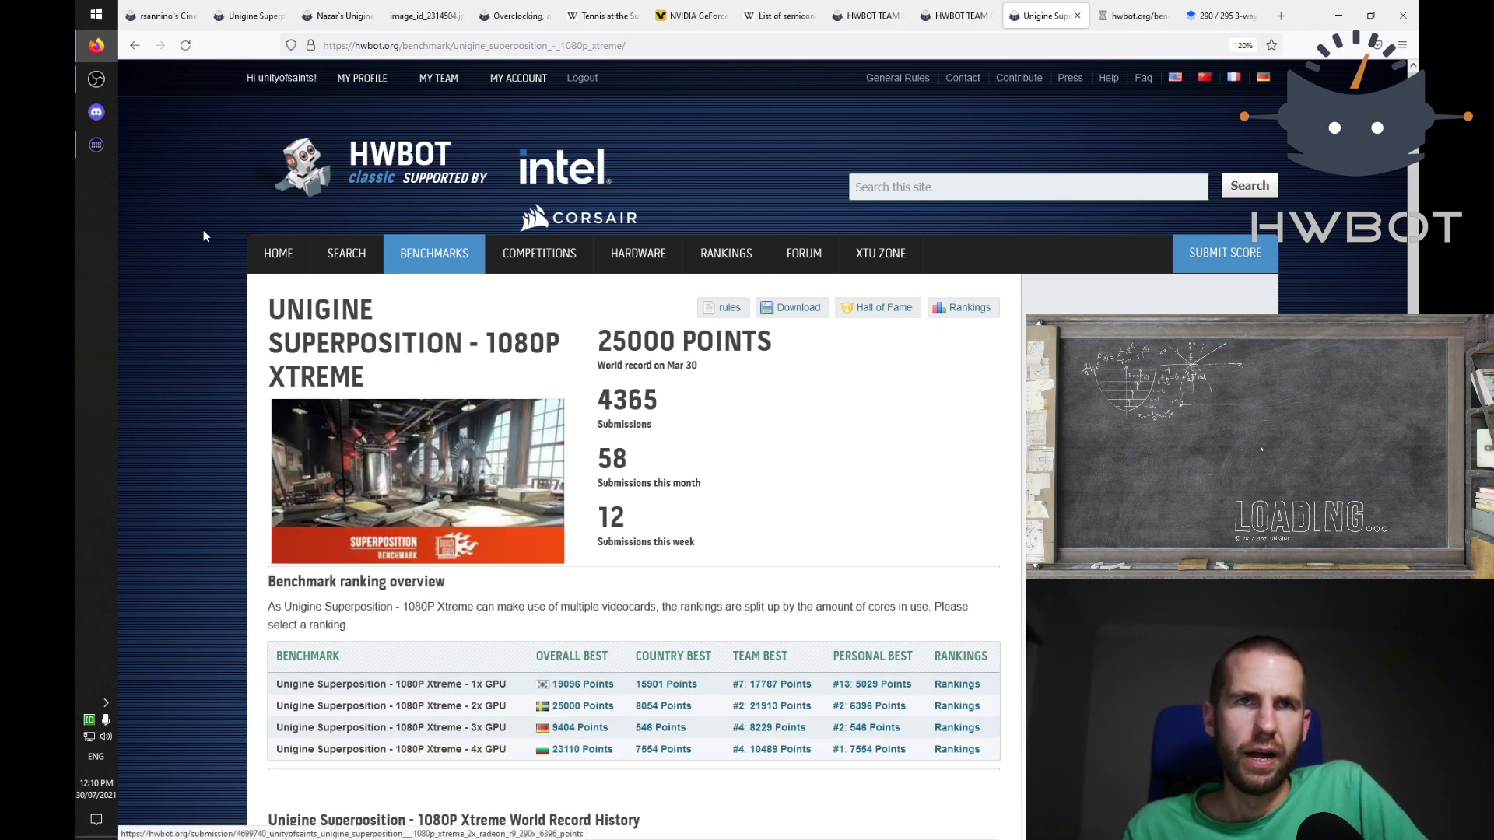
click(134, 45)
click(1136, 16)
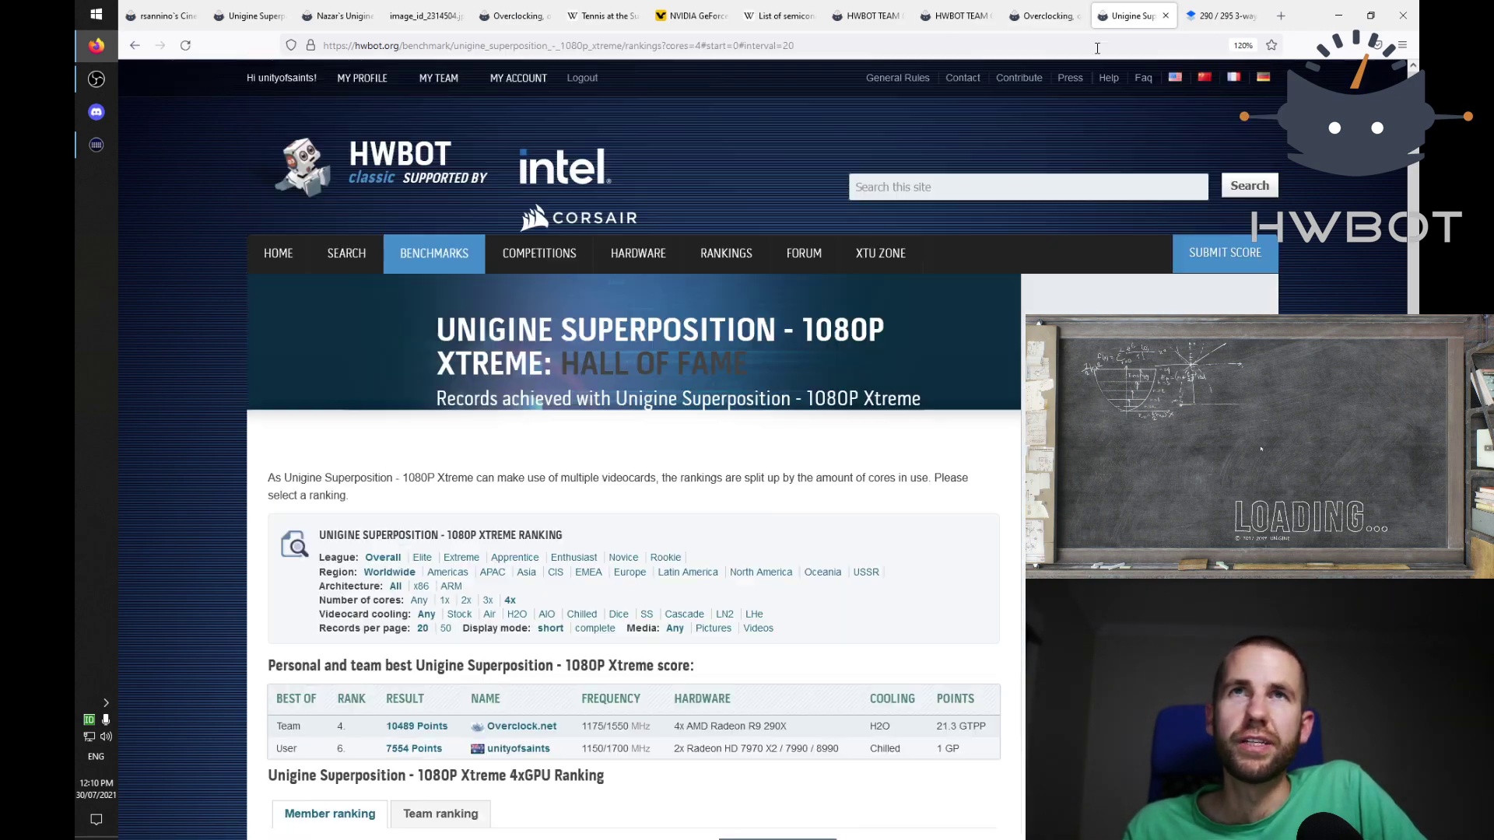
Step: Review the 4xGPU member ranking and open the 2x Radeon HD 7970 X2 / 7990 / 8990 submission to view its media gallery
scroll(694, 542, down, 6)
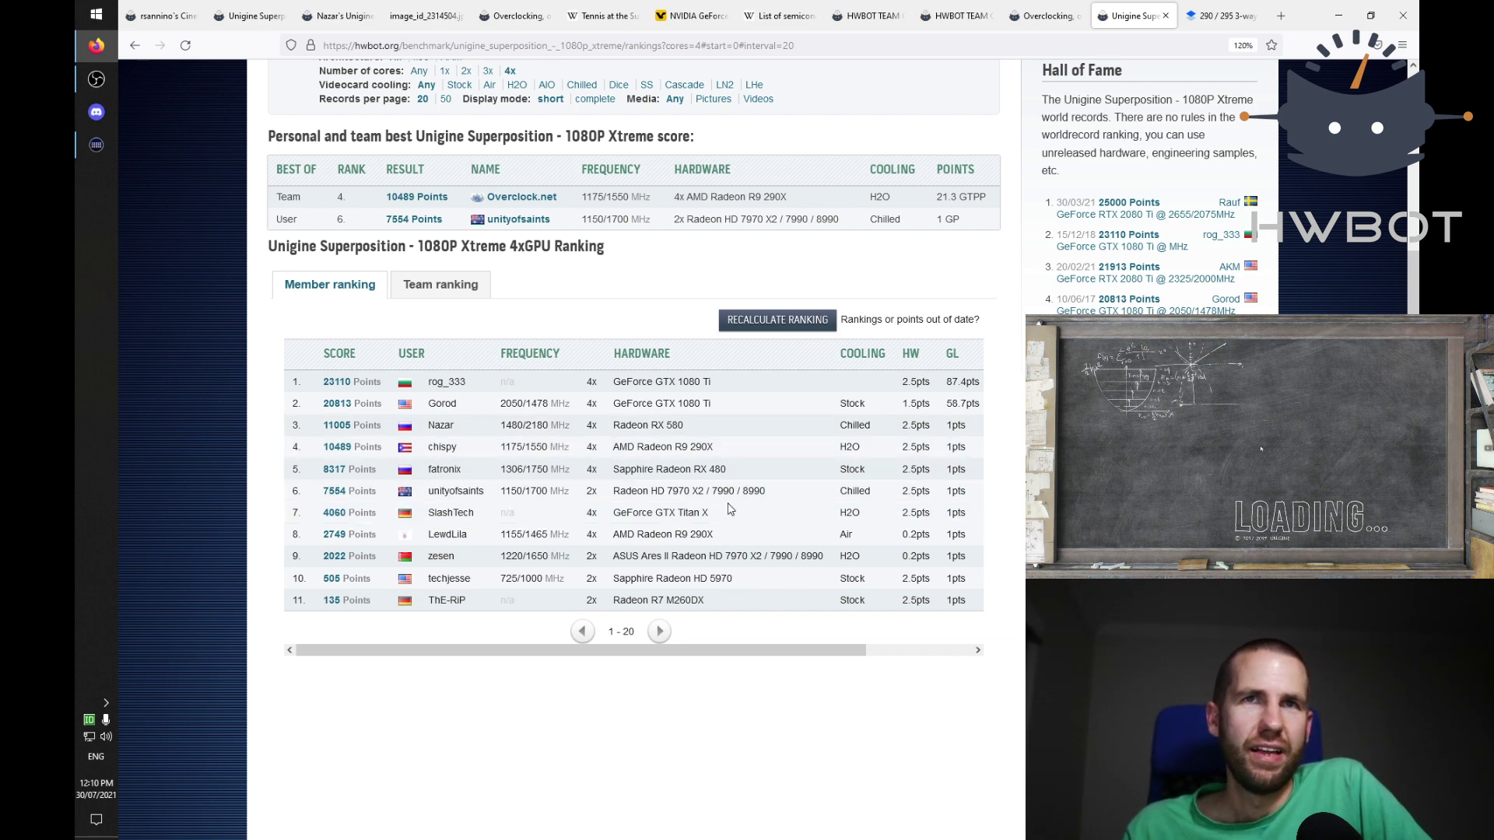
drag(753, 494, 778, 496)
click(781, 497)
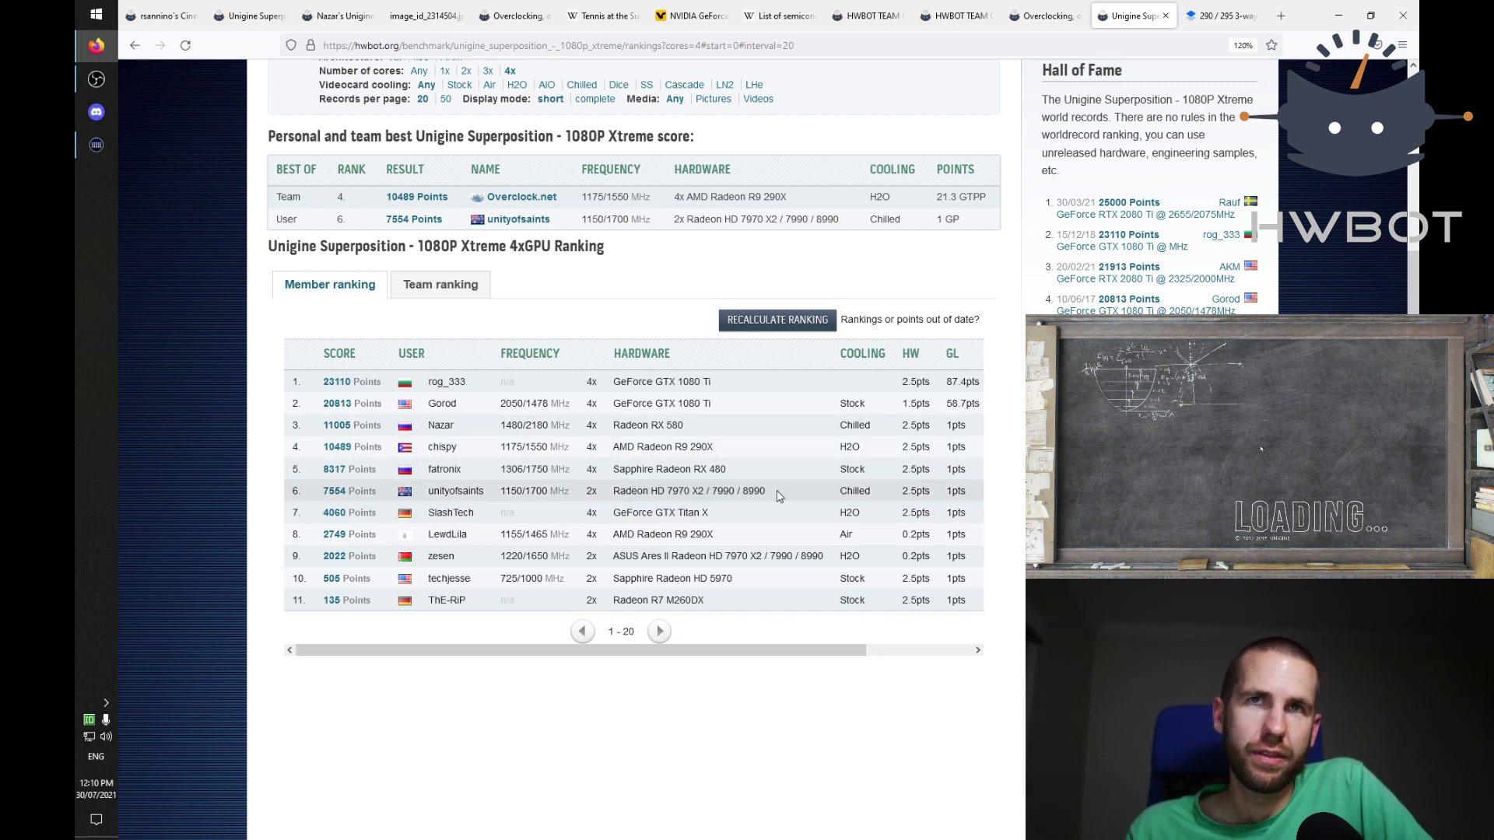
click(342, 492)
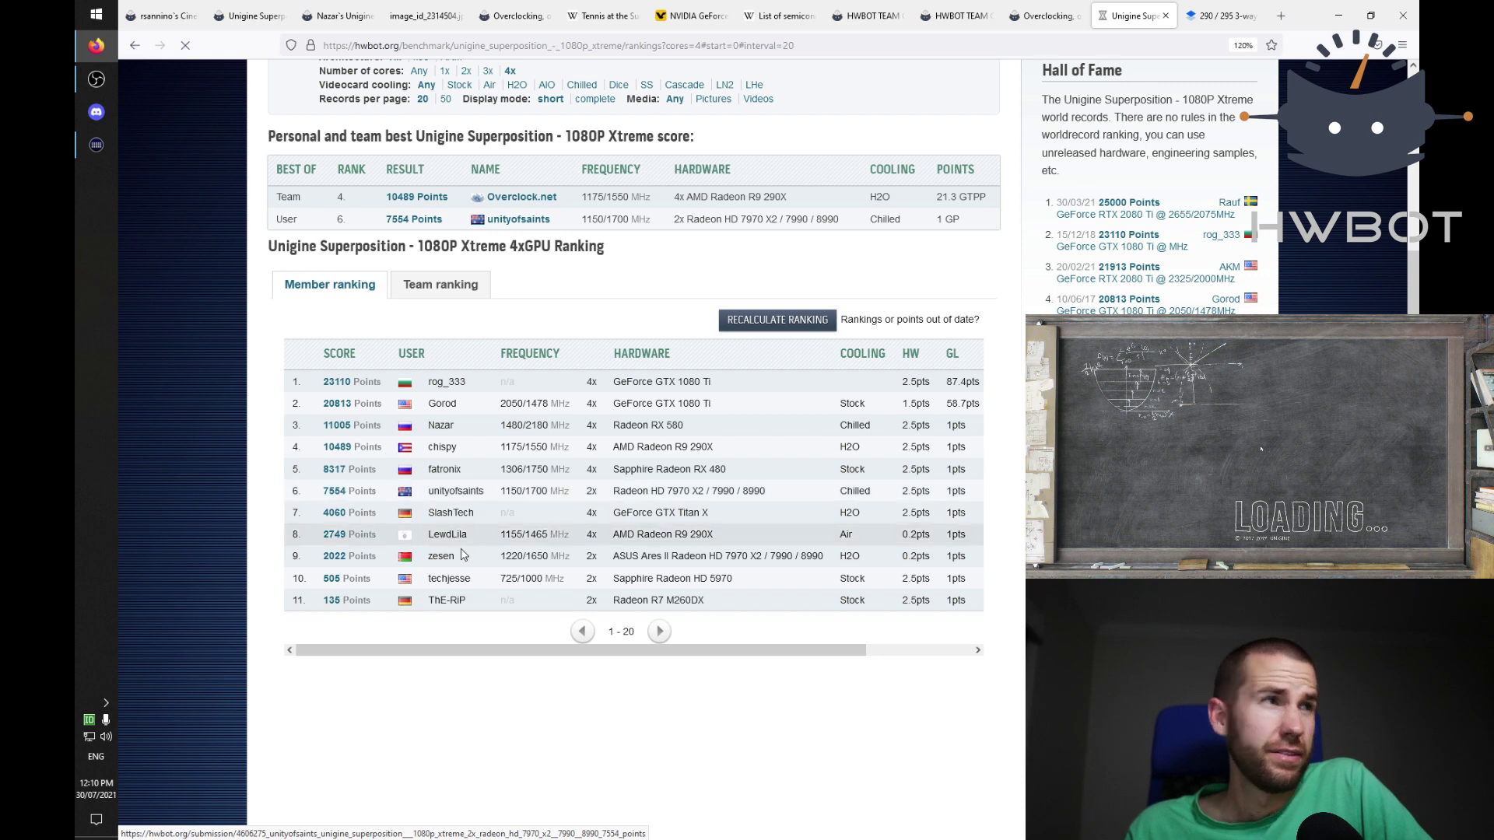
scroll(445, 580, down, 7)
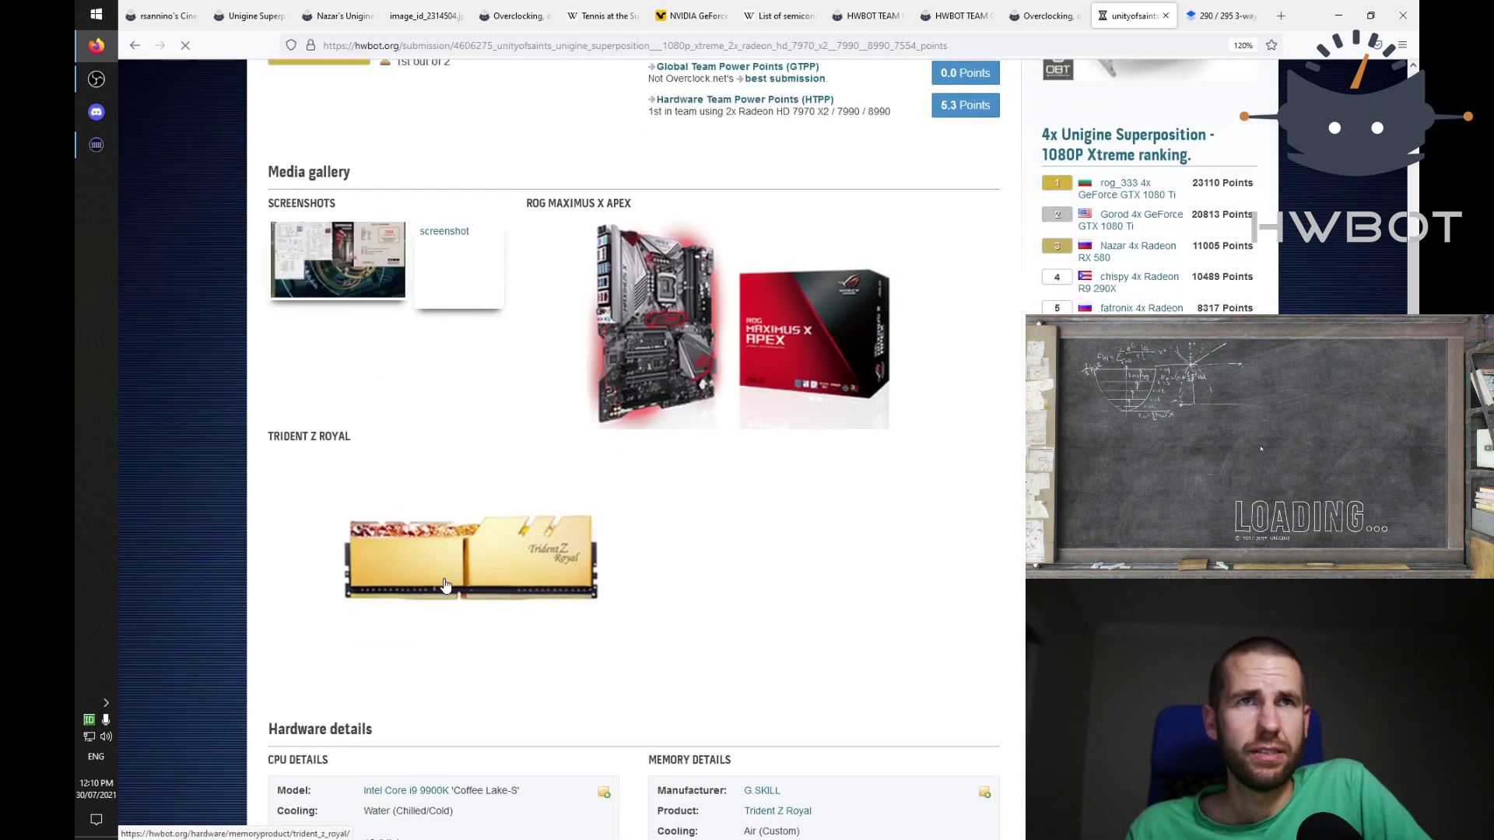
Step: View the verification screenshot in the Radeon HD 7970 X2 submission's media gallery, and close the submission page
scroll(814, 480, up, 4)
scroll(814, 480, down, 1)
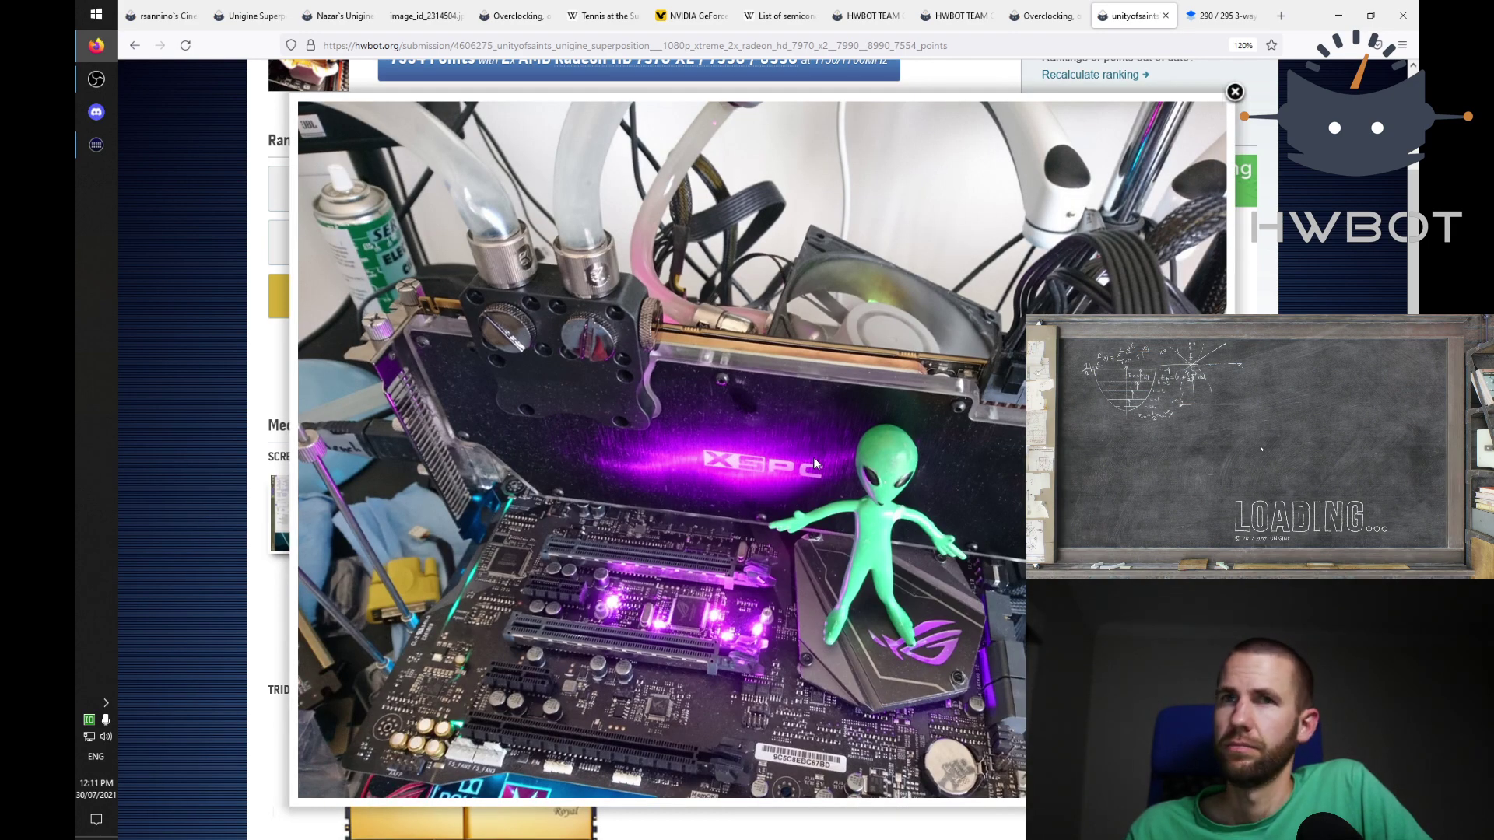
click(303, 451)
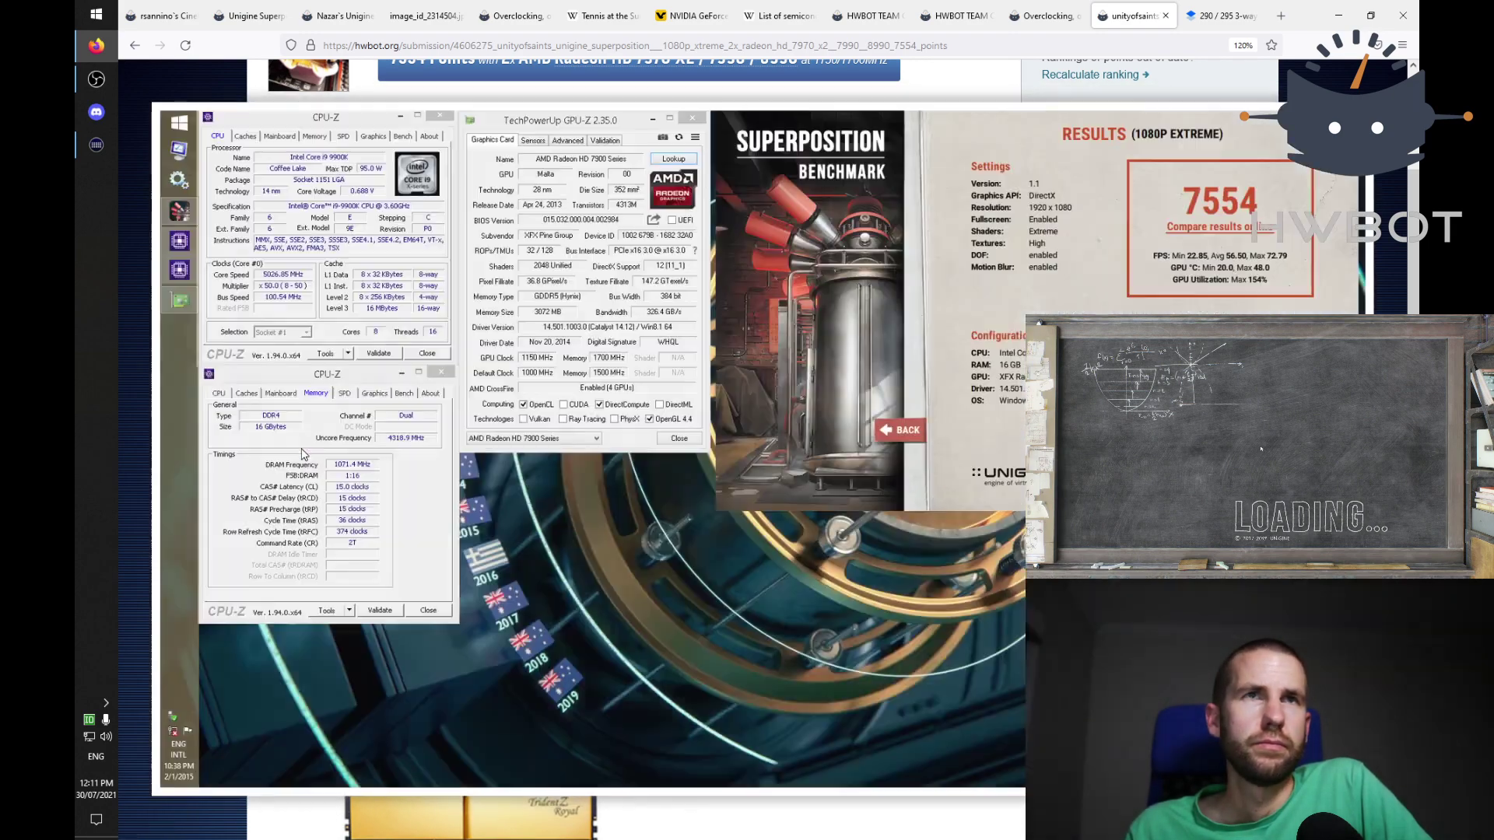
click(1167, 16)
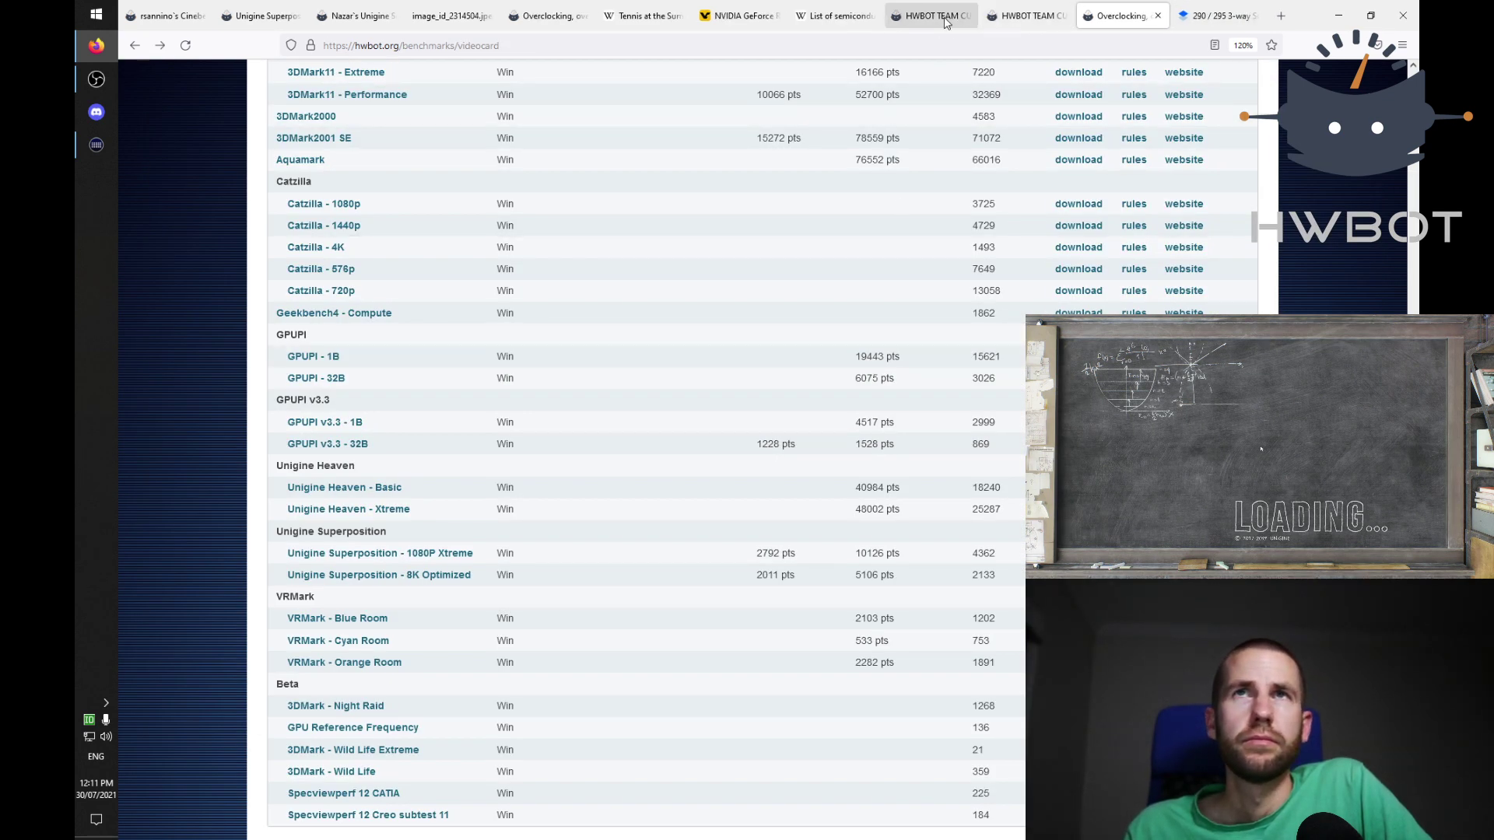
Step: Open the Unigine Superposition - 8K Optimized benchmark page in a new tab and show its 4x GPU rankings
right_click(432, 585)
click(467, 592)
click(1122, 29)
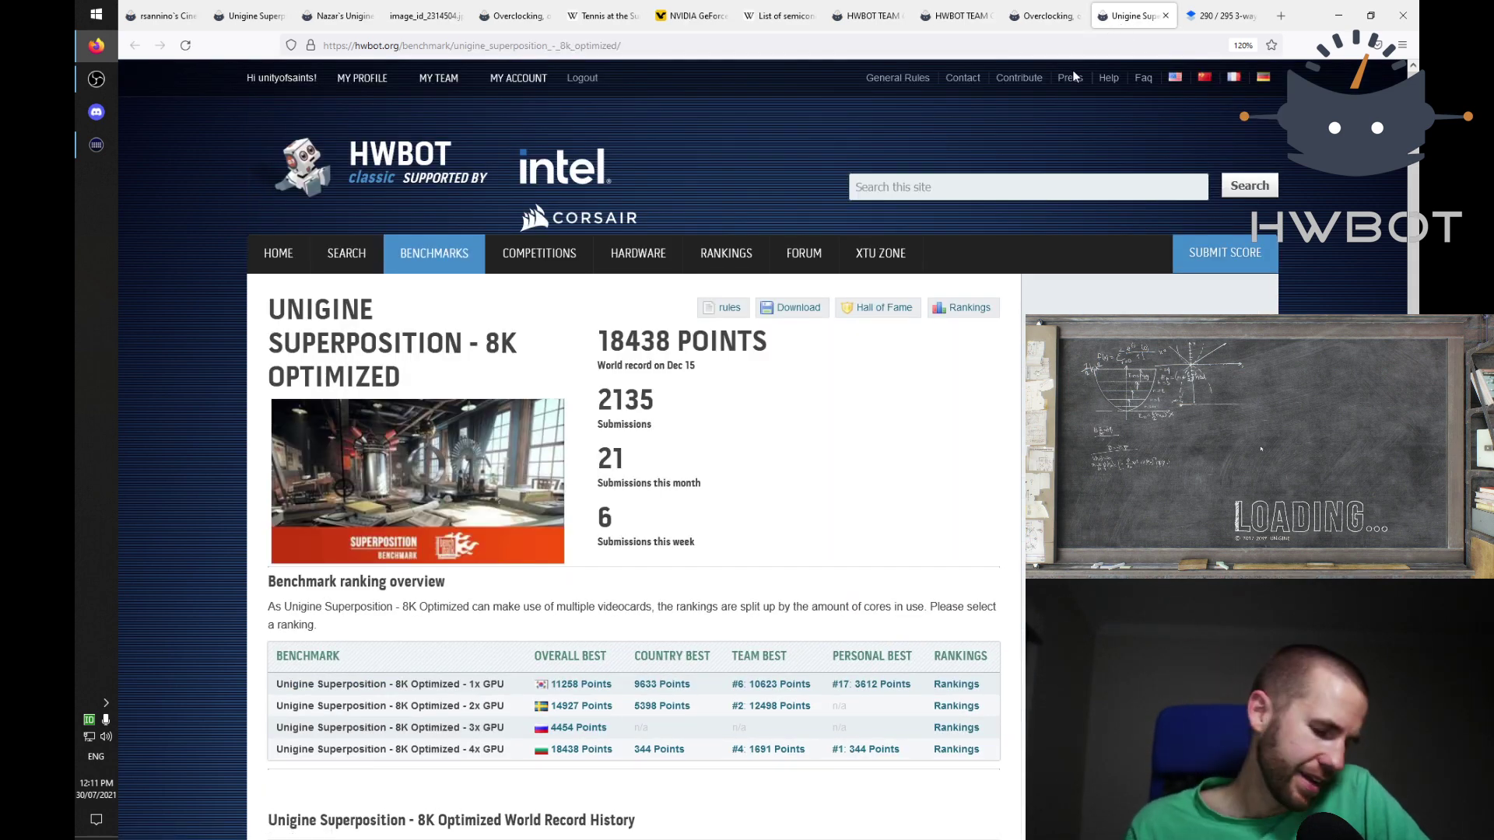
mouse_move(921, 253)
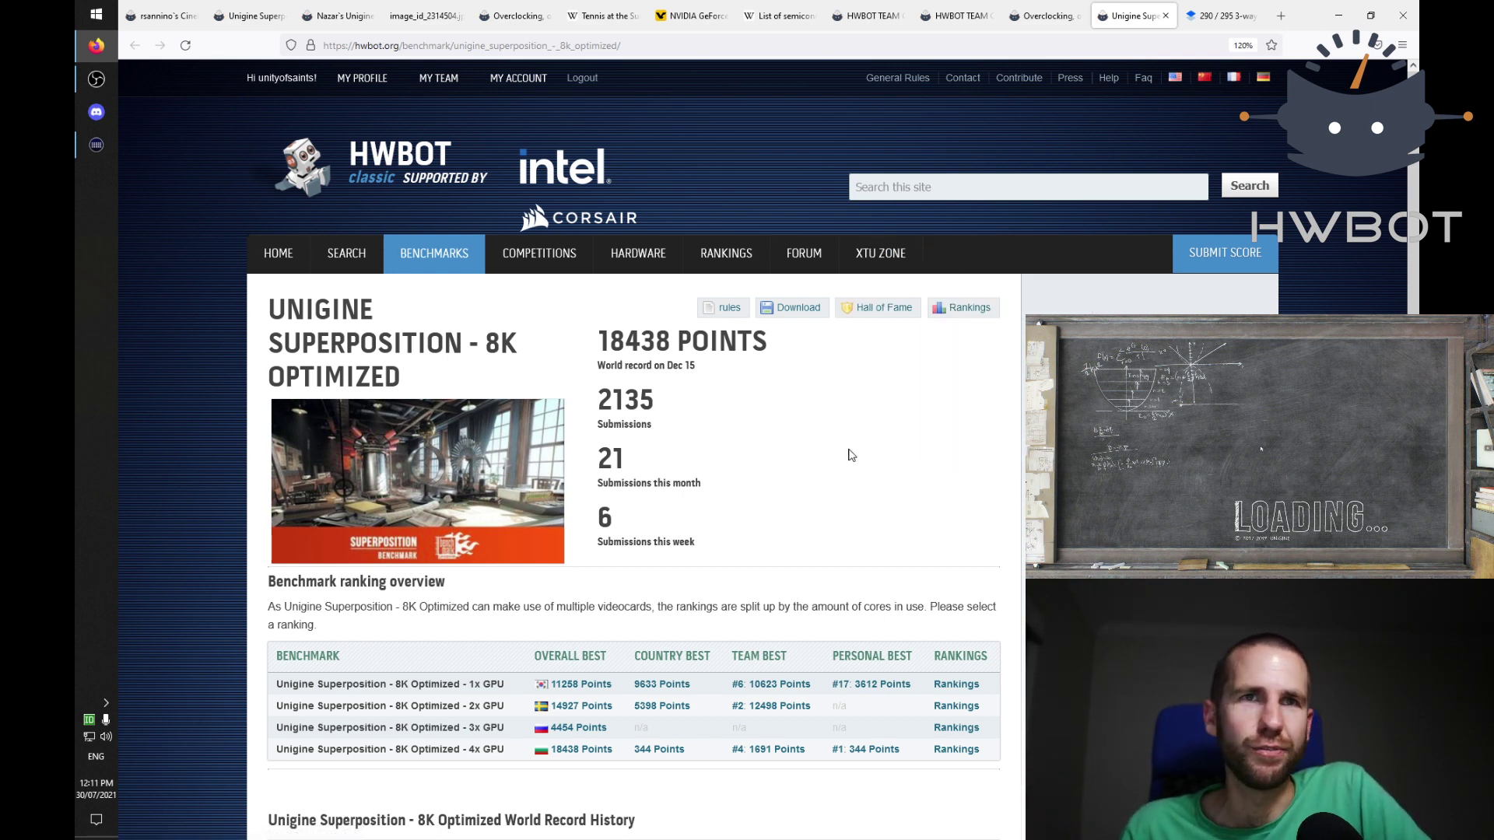
scroll(881, 478, down, 2)
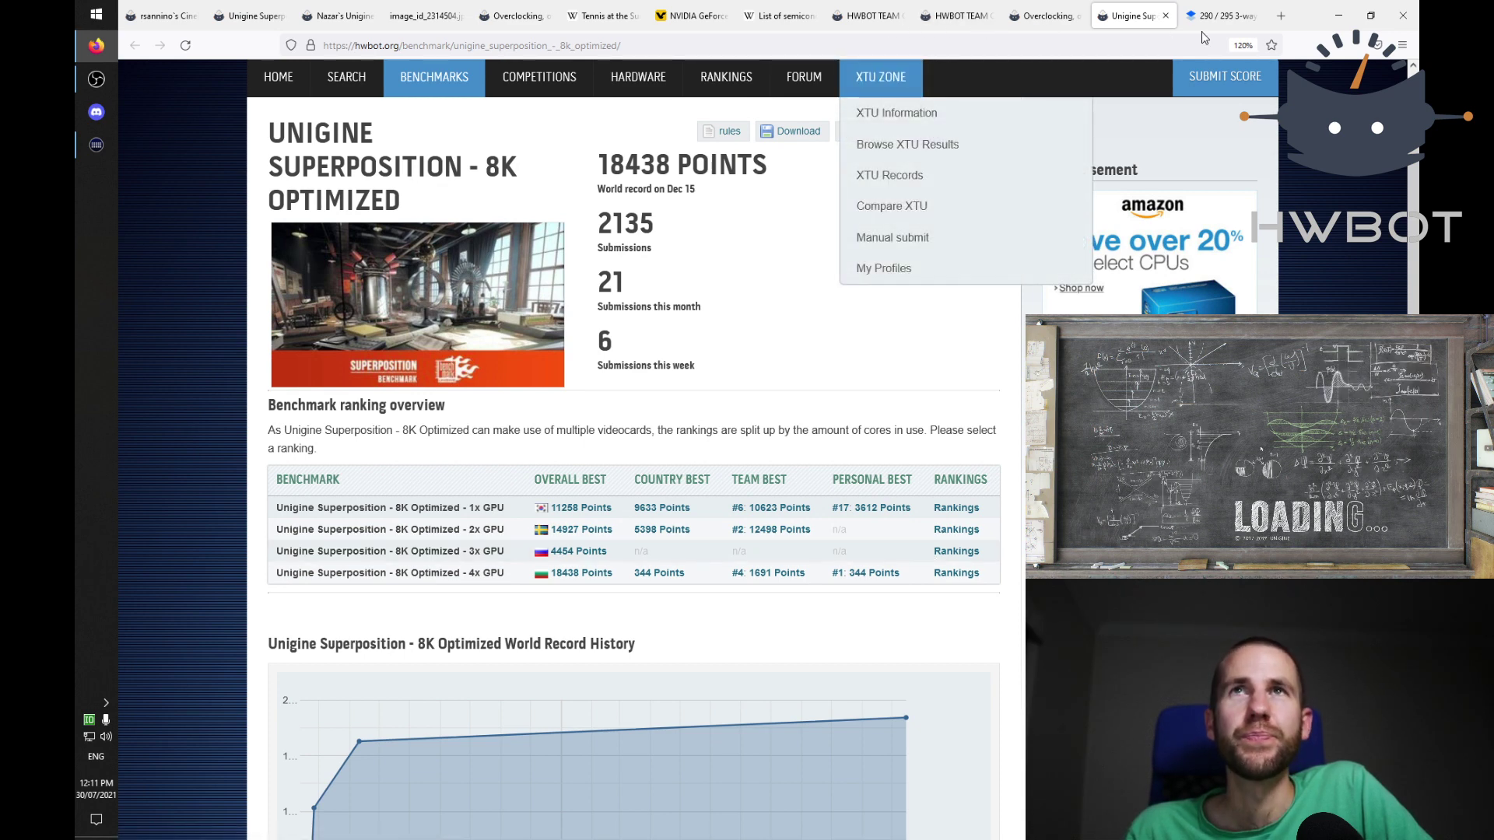
click(967, 573)
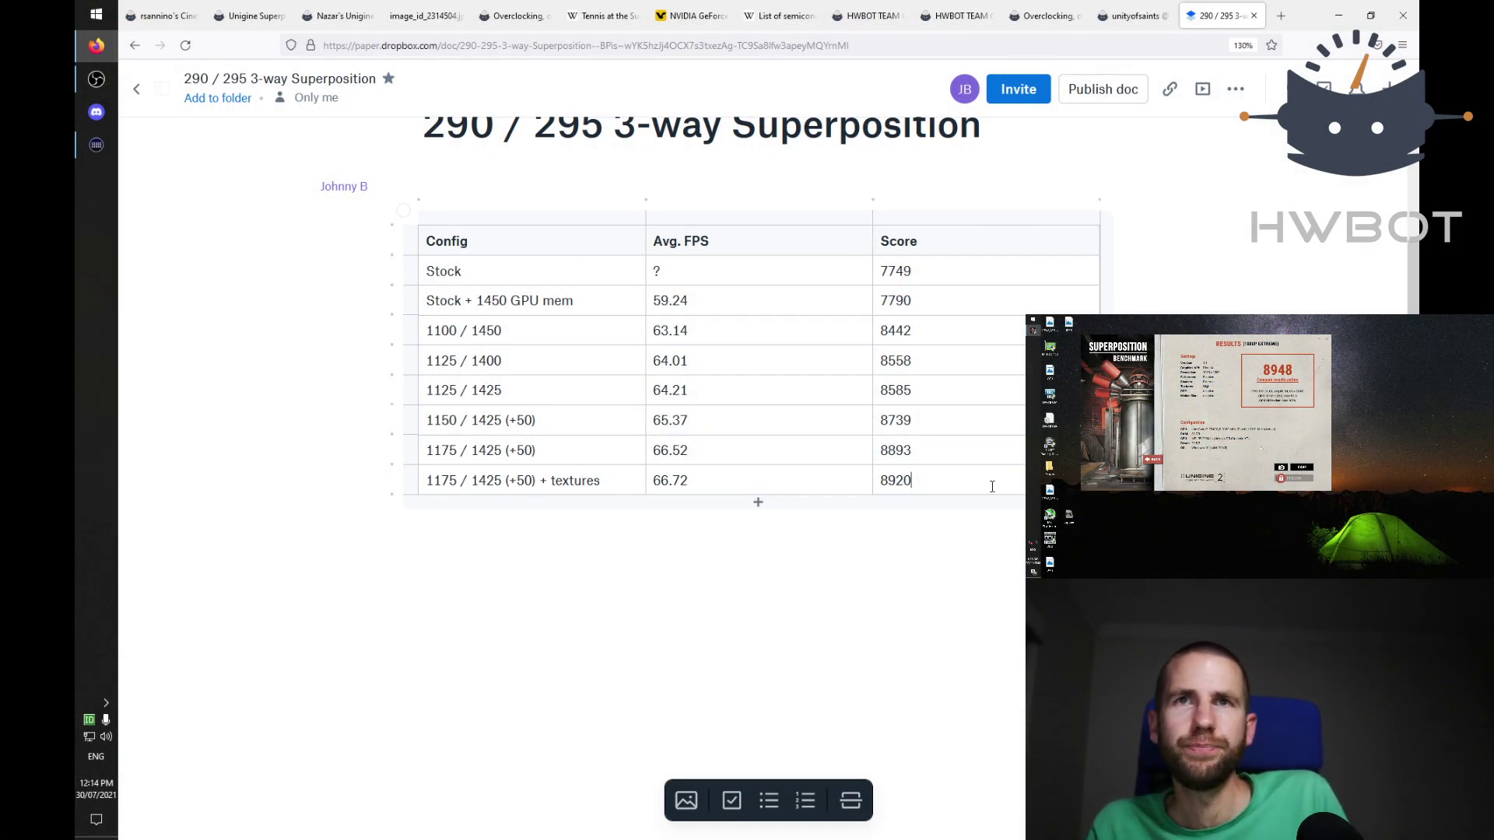
Step: Add a row to the end of the Superposition results table and copy the "1175 / 1425 (+50) + textures" config into it
key(Tab)
drag(628, 483, 412, 483)
key(ctrl+c)
click(478, 508)
key(ctrl+v)
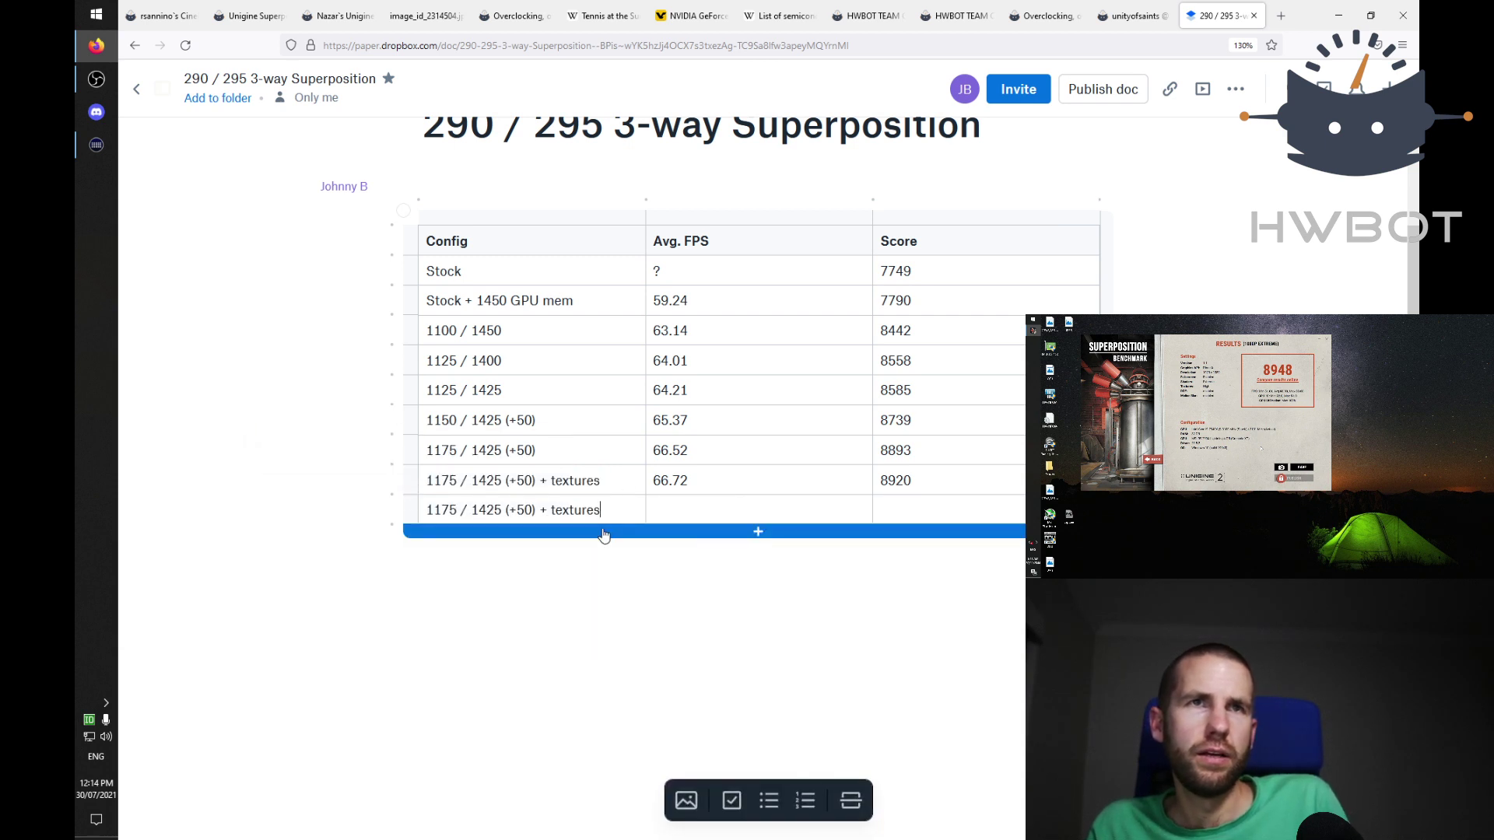
Step: Change the new row's config to "1175 / 1425 (+50) + tex + F.P."
drag(570, 516, 703, 566)
key(BackSpace)
text(+)
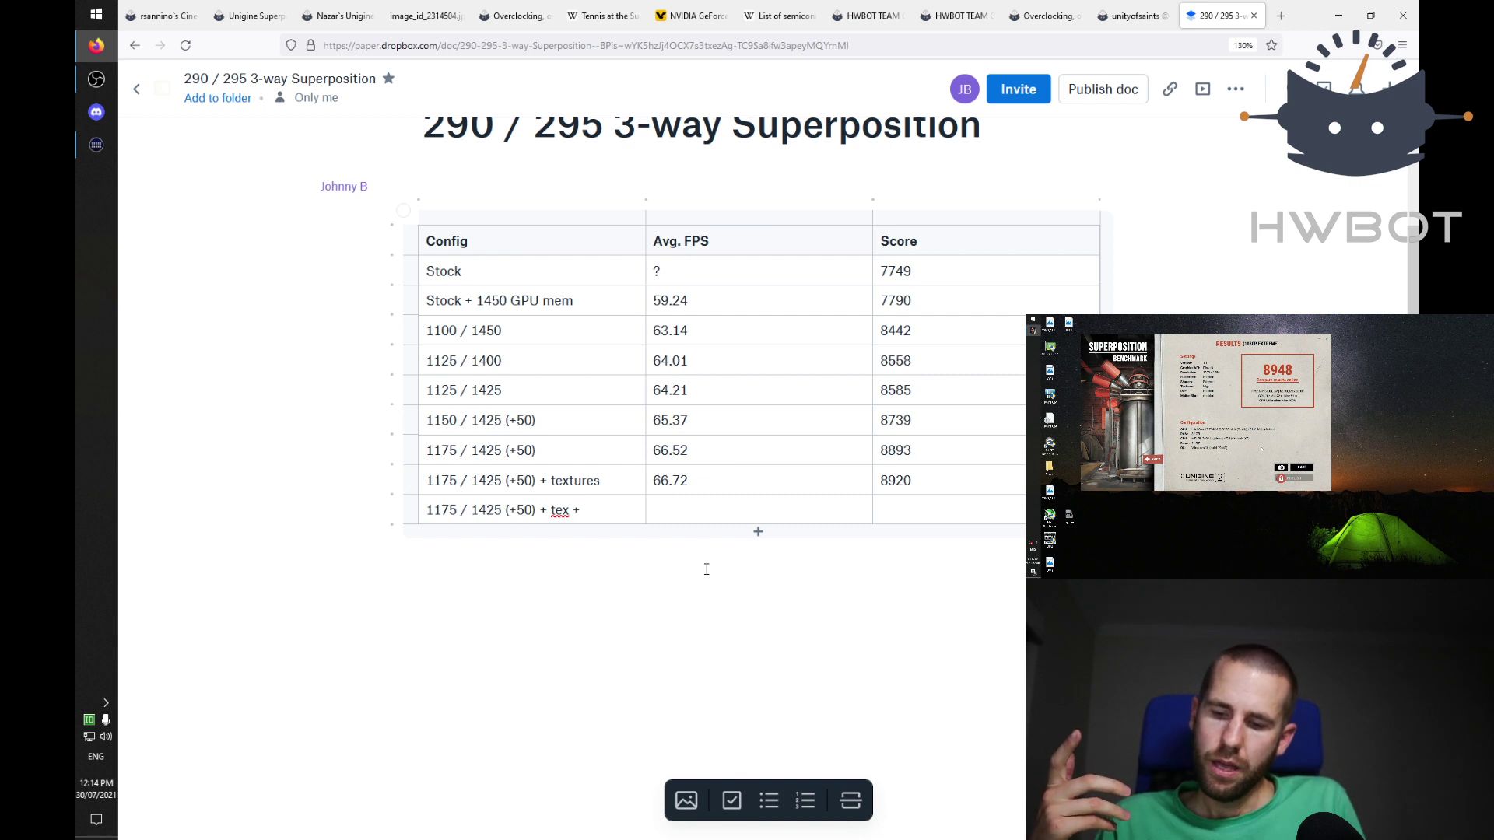
text( F.P.)
key(Tab)
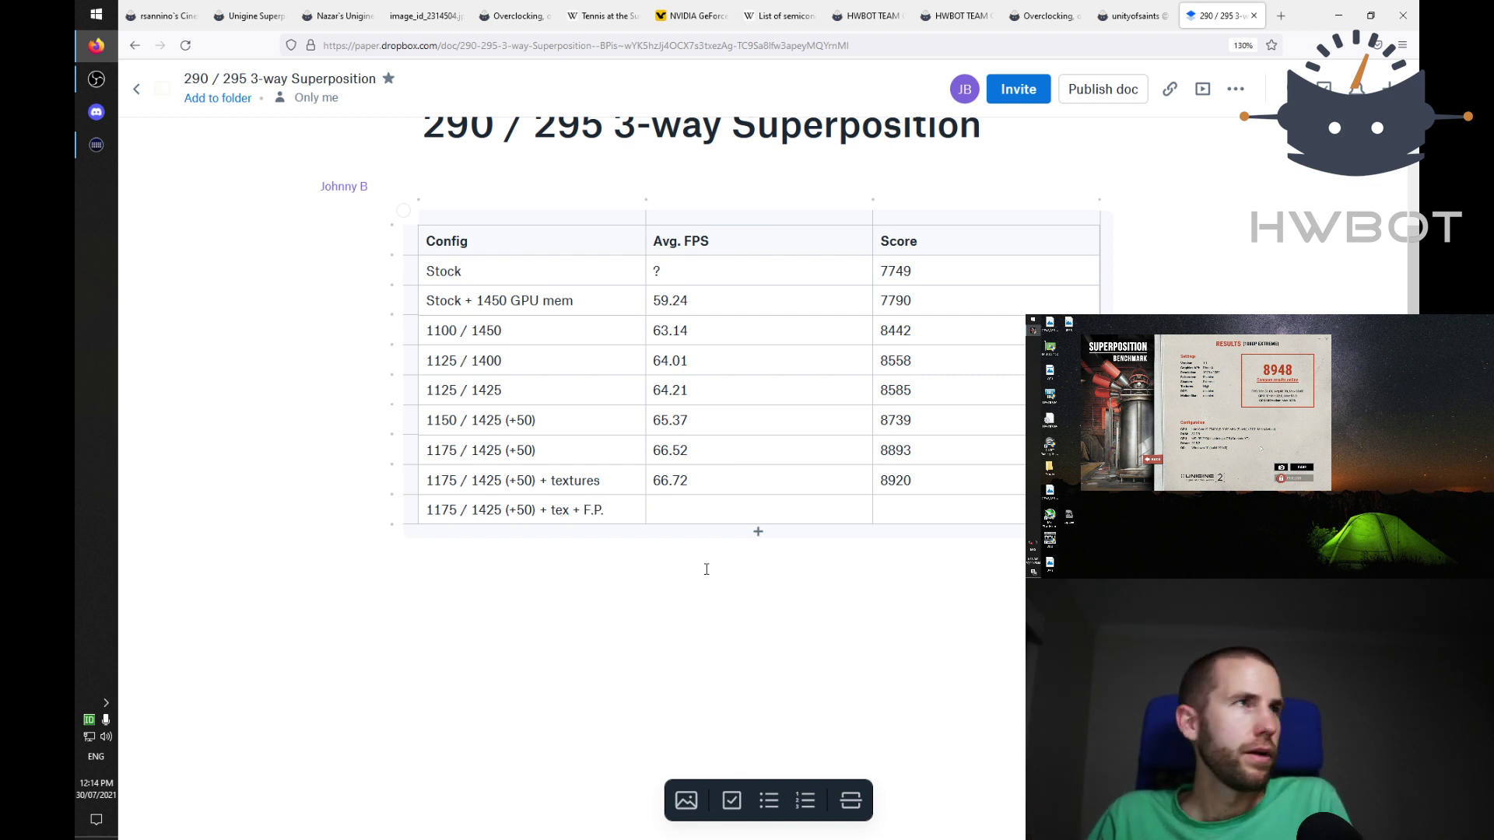
Step: Fill in the new row with an average FPS of 66.93 and a score of 8948
text(66.3)
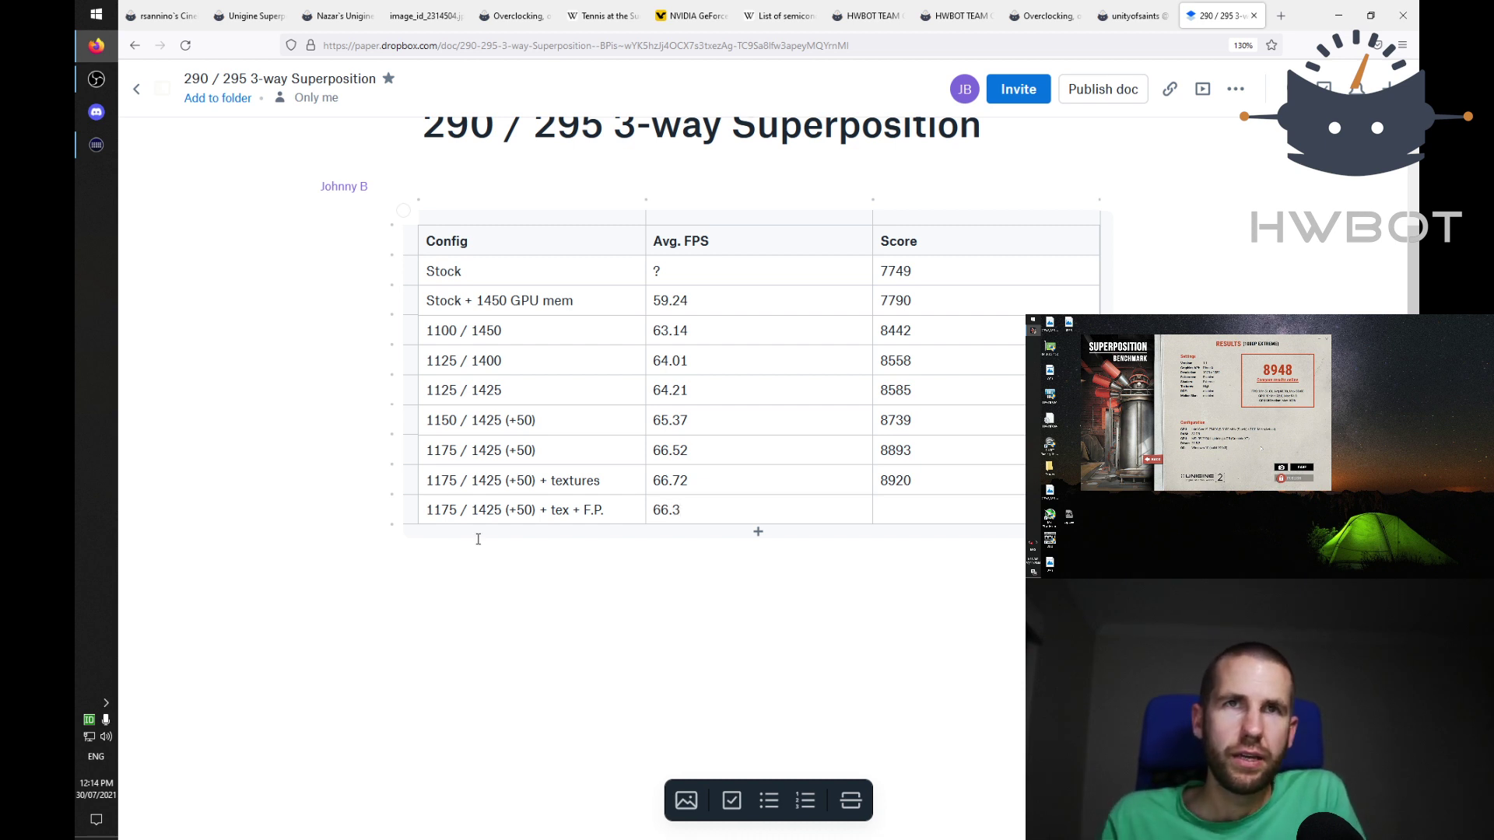
key(Tab)
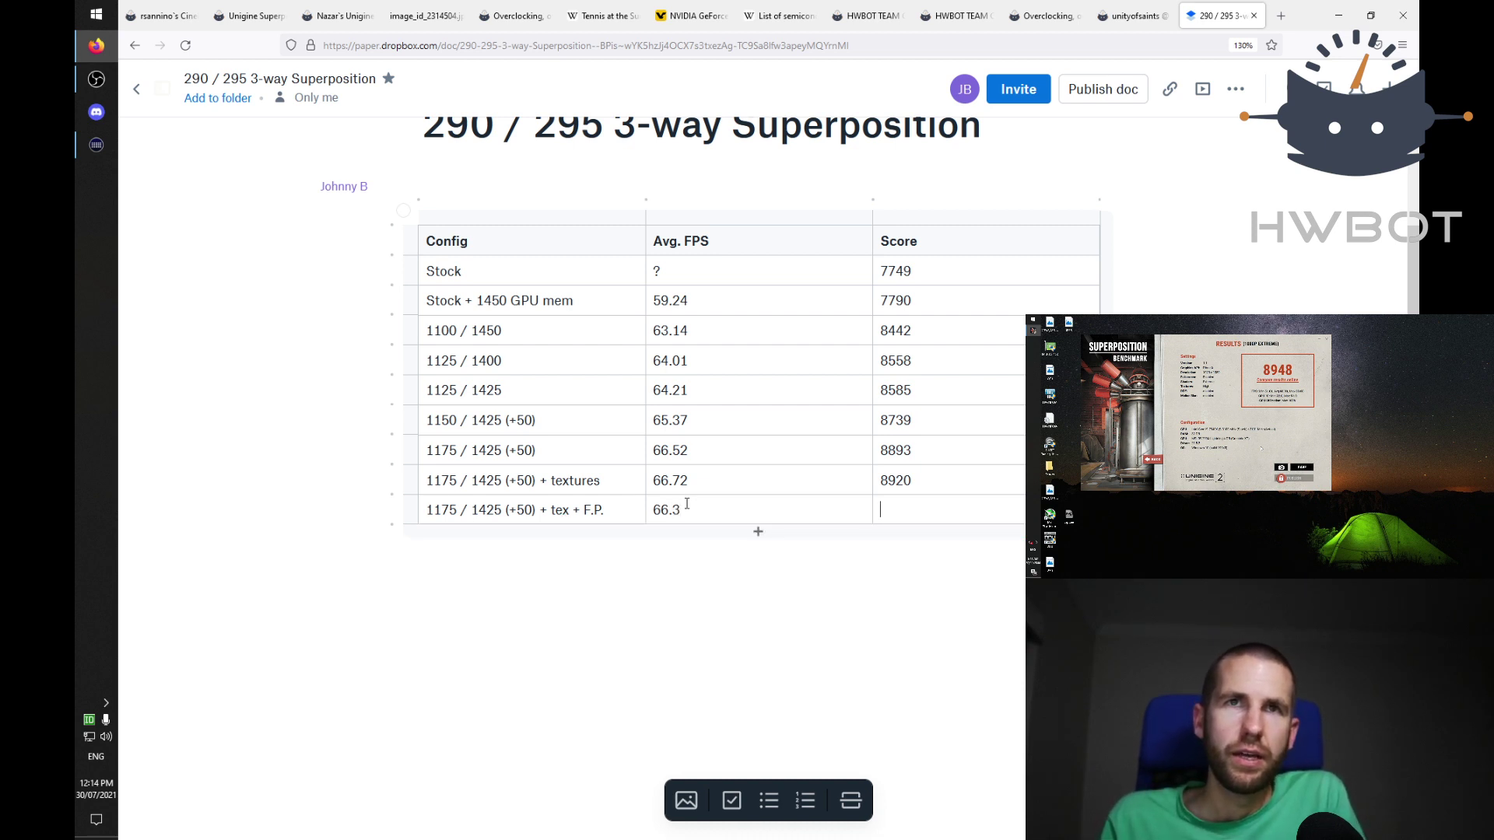
key(BackSpace)
text(93)
key(Tab)
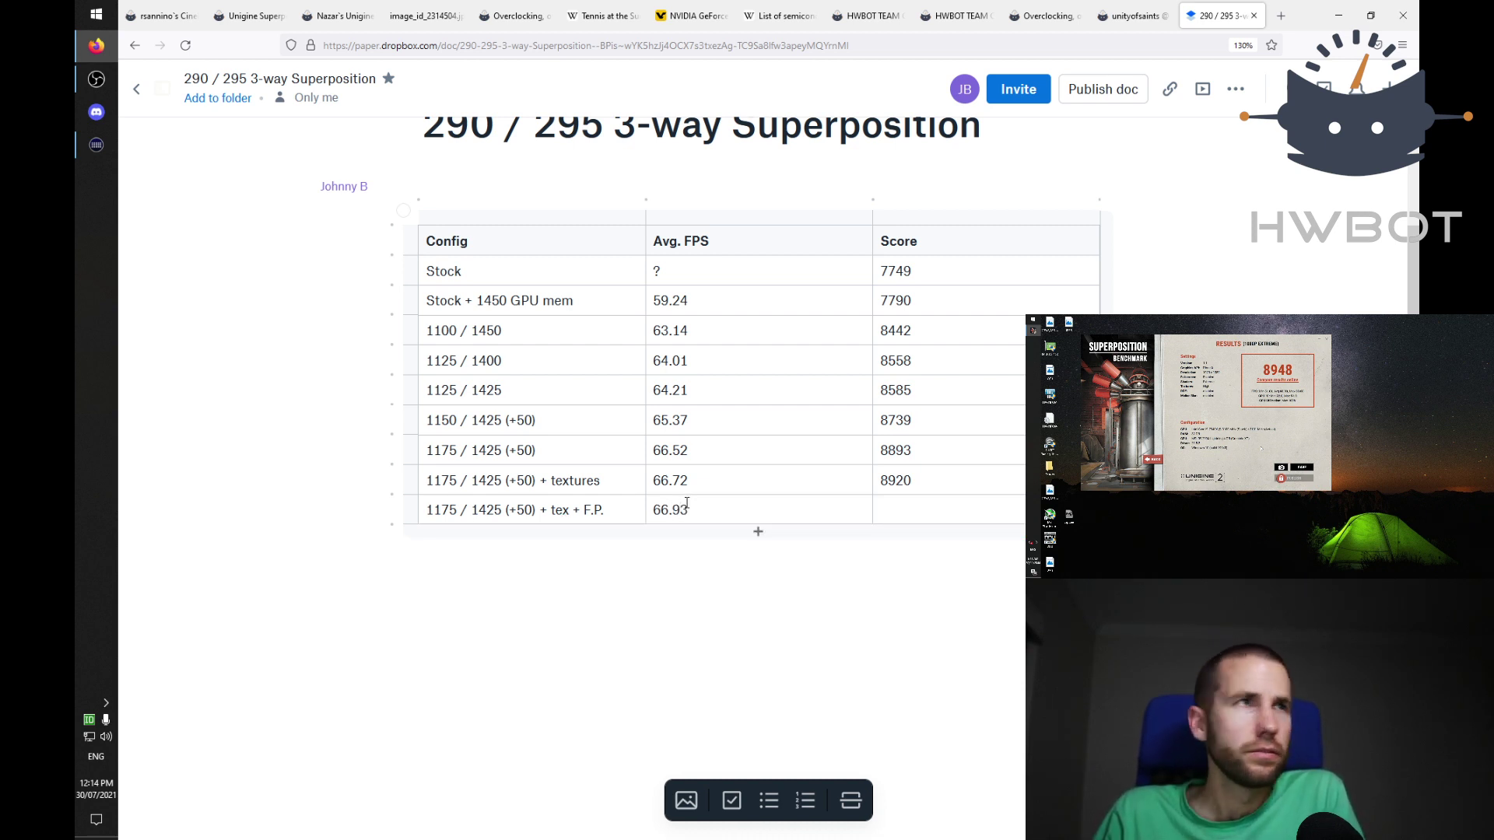
text(8948)
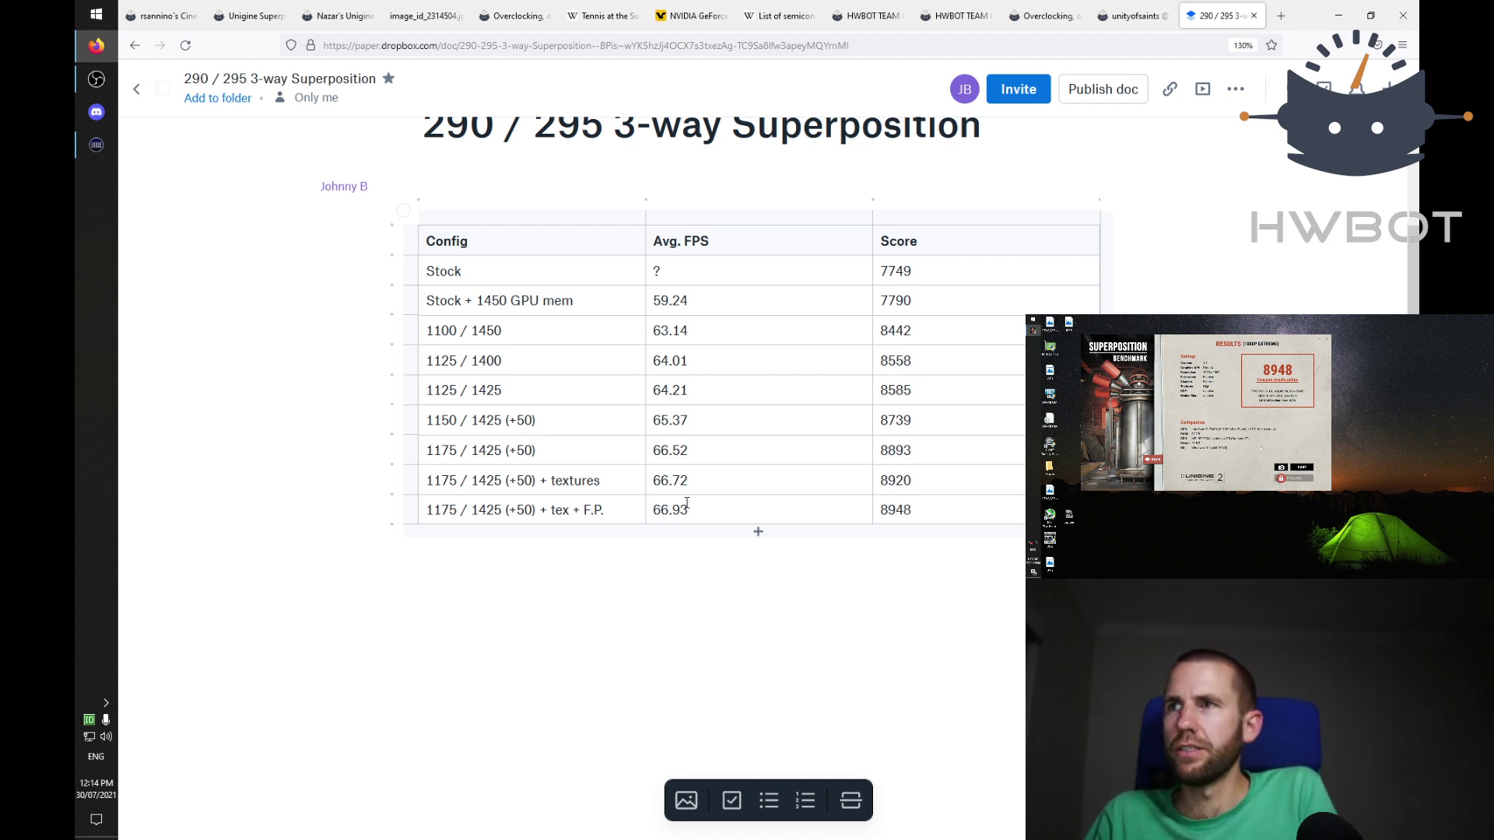
key(Tab)
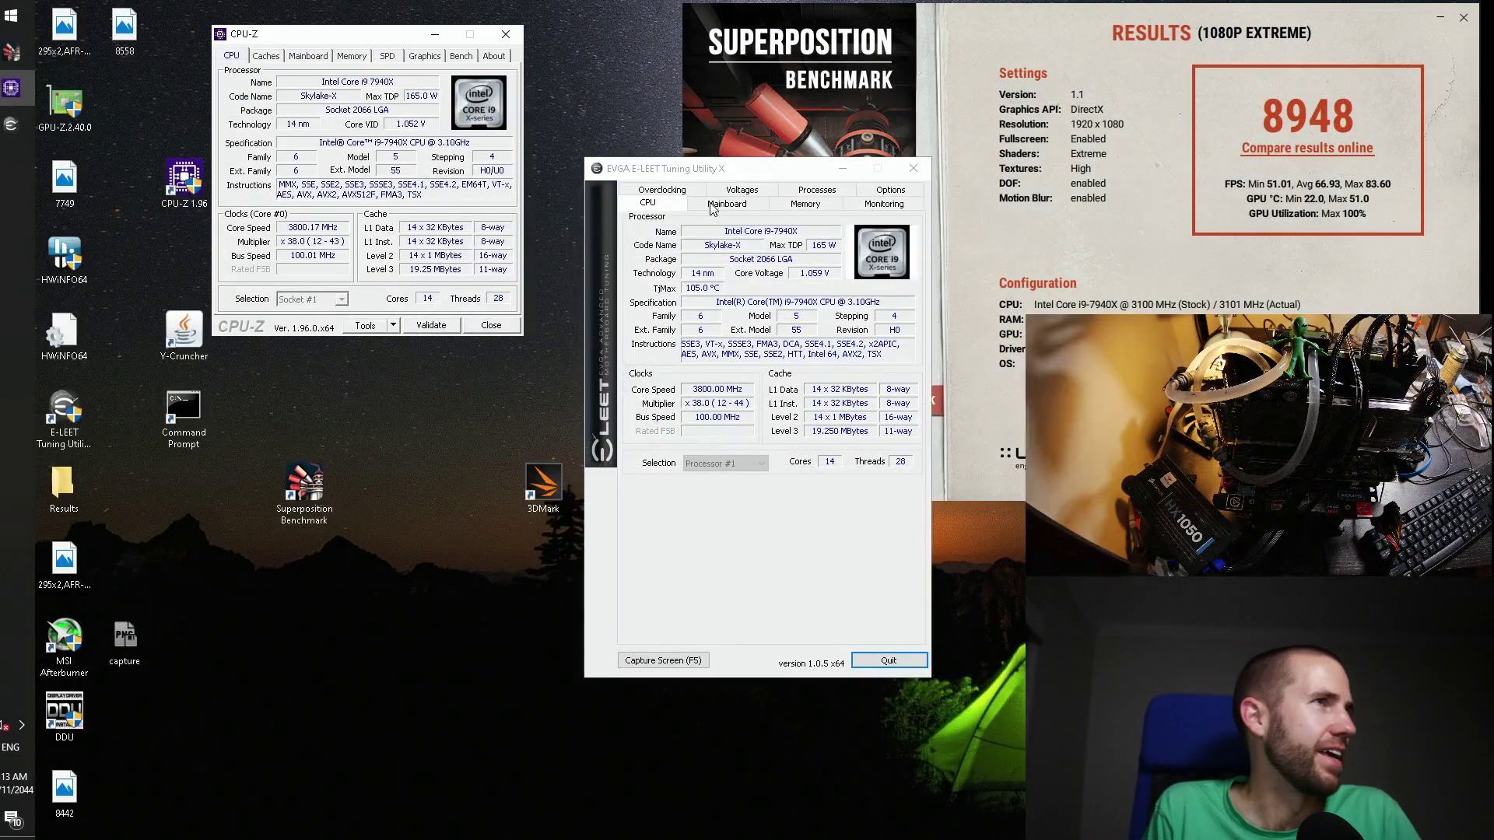
Step: Show the overclocking controls in EVGA E-LEET Tuning Utility X
click(662, 190)
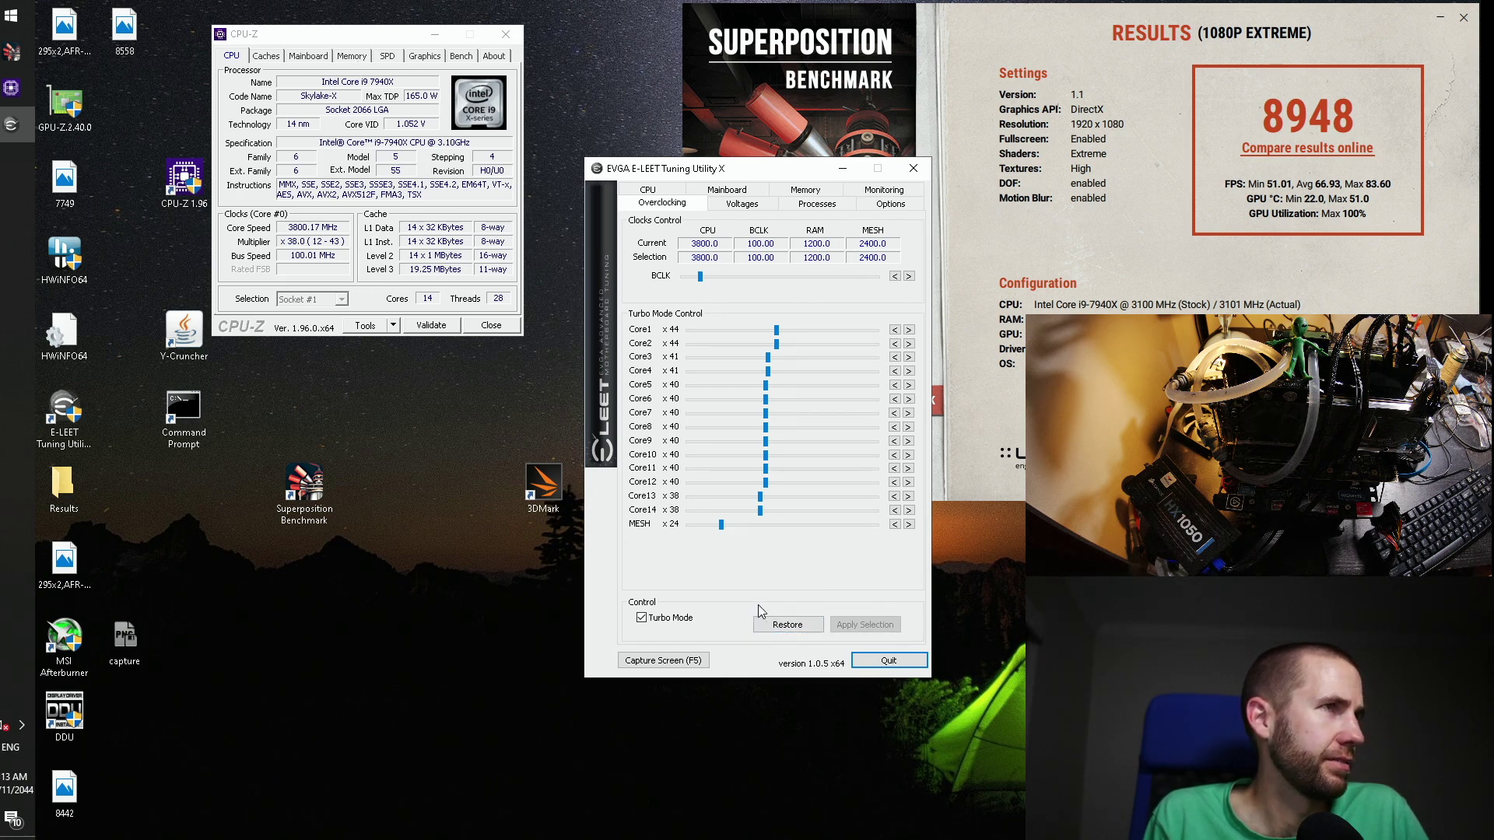
mouse_move(762, 514)
mouse_down()
mouse_move(818, 515)
mouse_move(767, 519)
mouse_up()
click(910, 511)
click(910, 511)
click(909, 510)
click(787, 626)
Step: Set the Core14 turbo multiplier to x47 and apply the selection
drag(764, 512, 790, 512)
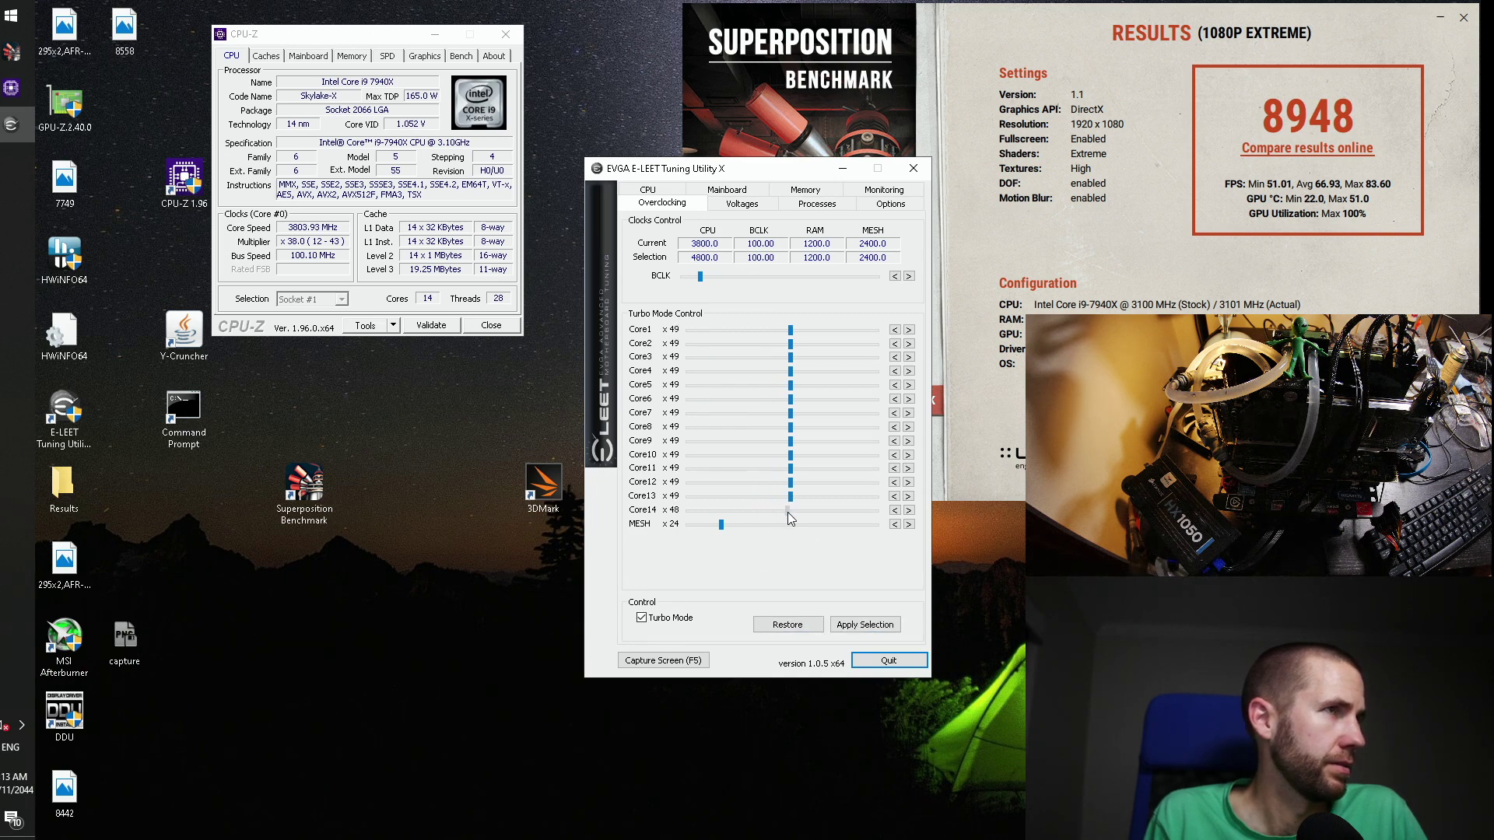
click(865, 624)
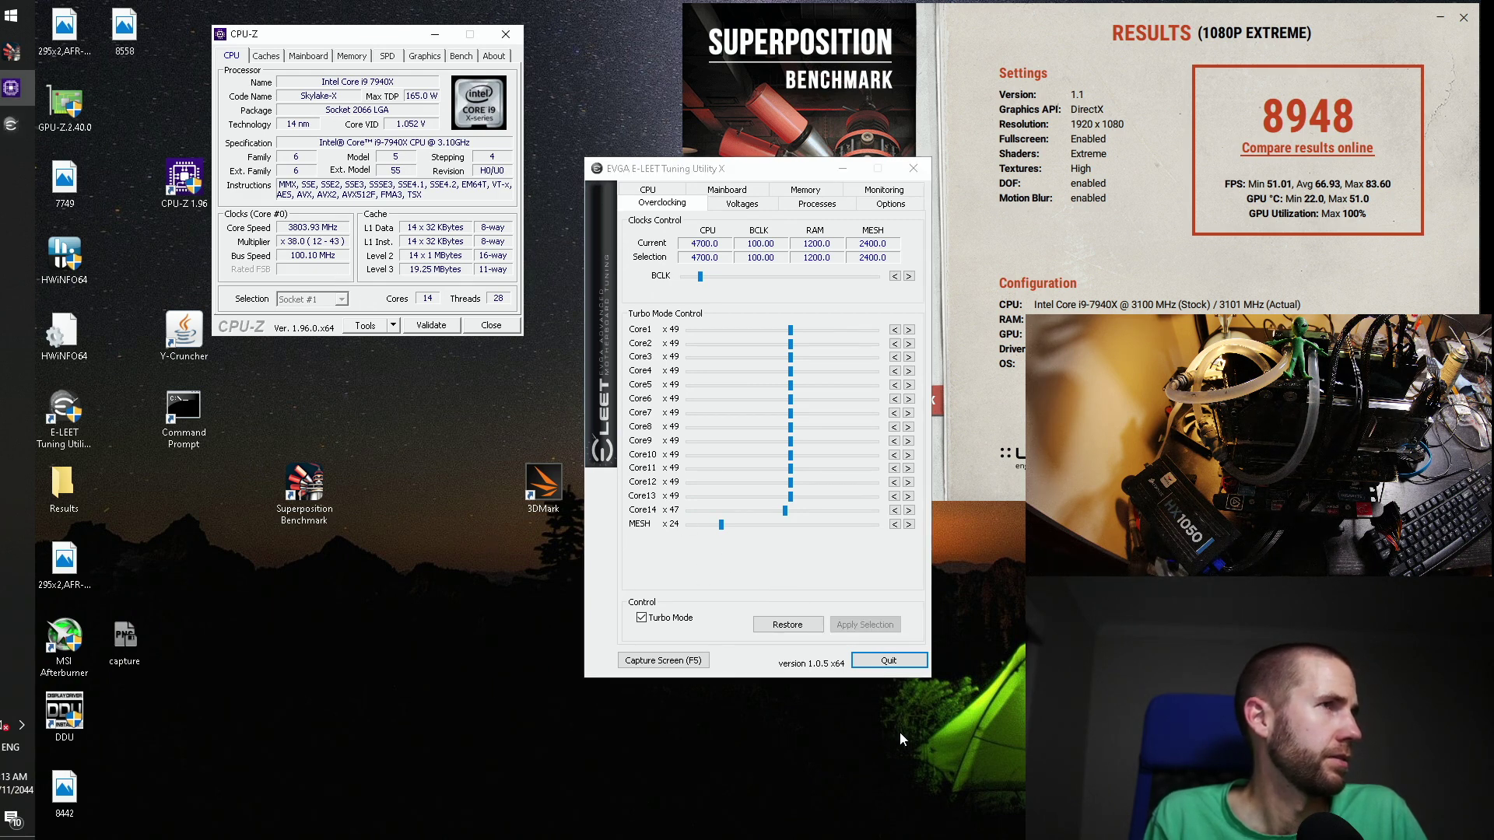
Step: Lower the turbo multipliers of Core13 through Core1 to x47 to match Core14
click(894, 497)
click(894, 496)
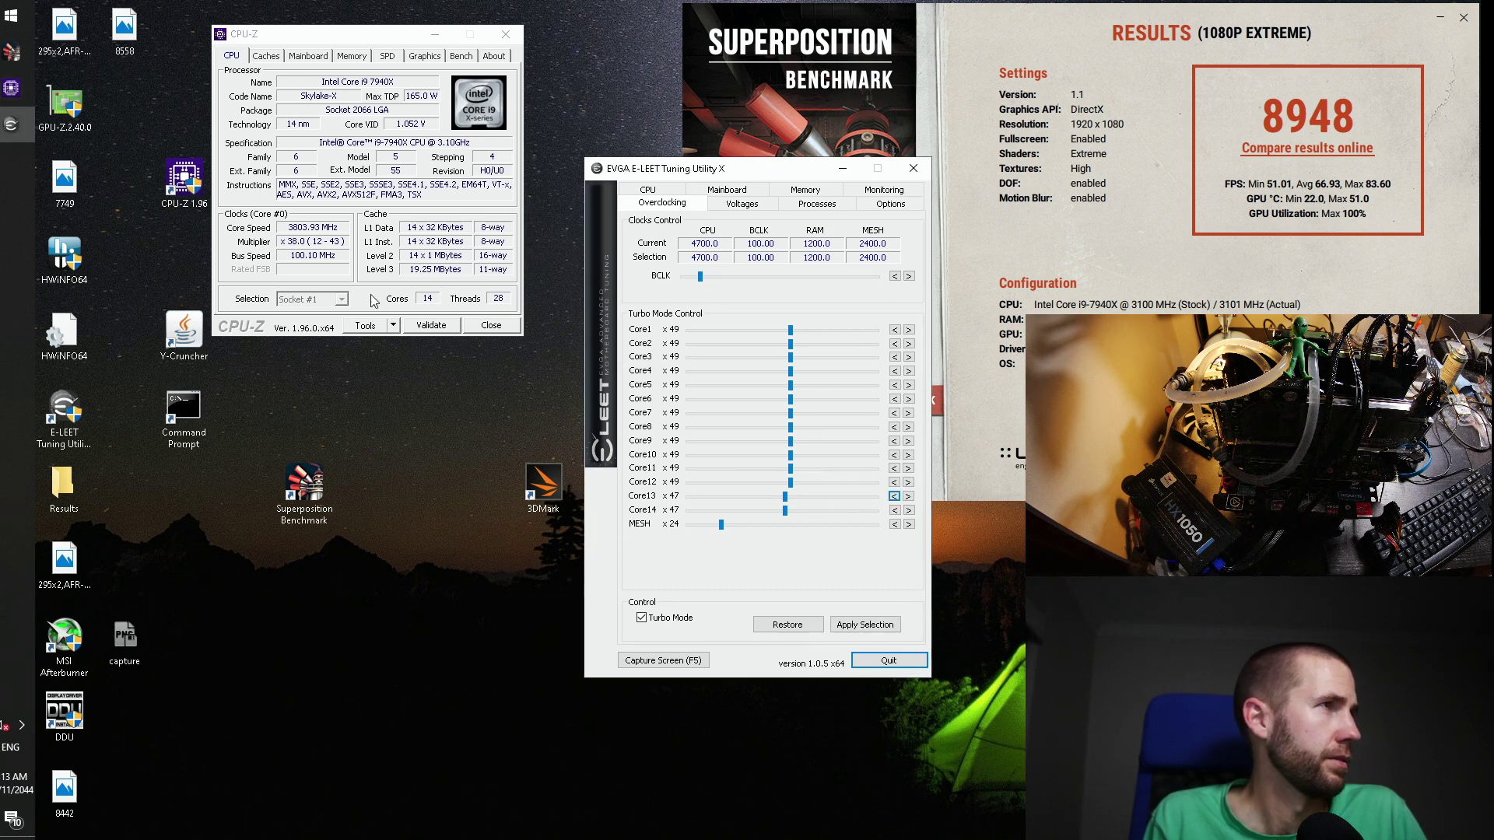
click(894, 483)
click(894, 482)
click(894, 468)
click(894, 468)
click(894, 454)
click(894, 455)
click(894, 441)
click(894, 426)
click(894, 426)
click(894, 412)
click(893, 412)
click(894, 399)
click(893, 398)
click(894, 384)
click(894, 385)
click(894, 370)
click(894, 370)
click(893, 357)
click(894, 357)
click(893, 343)
click(894, 343)
click(894, 329)
click(893, 330)
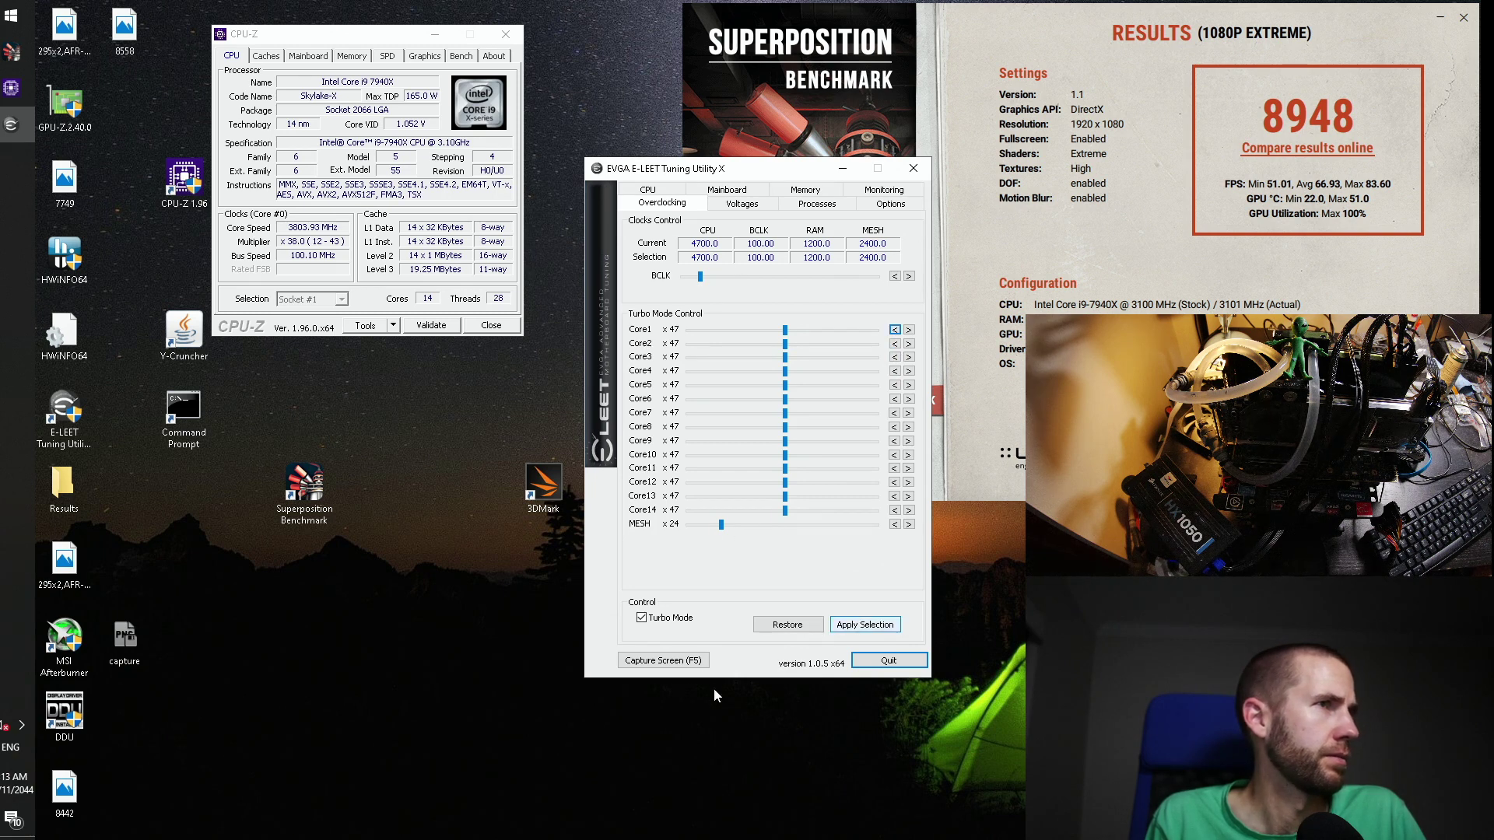
Step: Check the CPU core speed in CPU-Z, and close both CPU-Z and the E-LEET tuning utility
drag(312, 45, 312, 290)
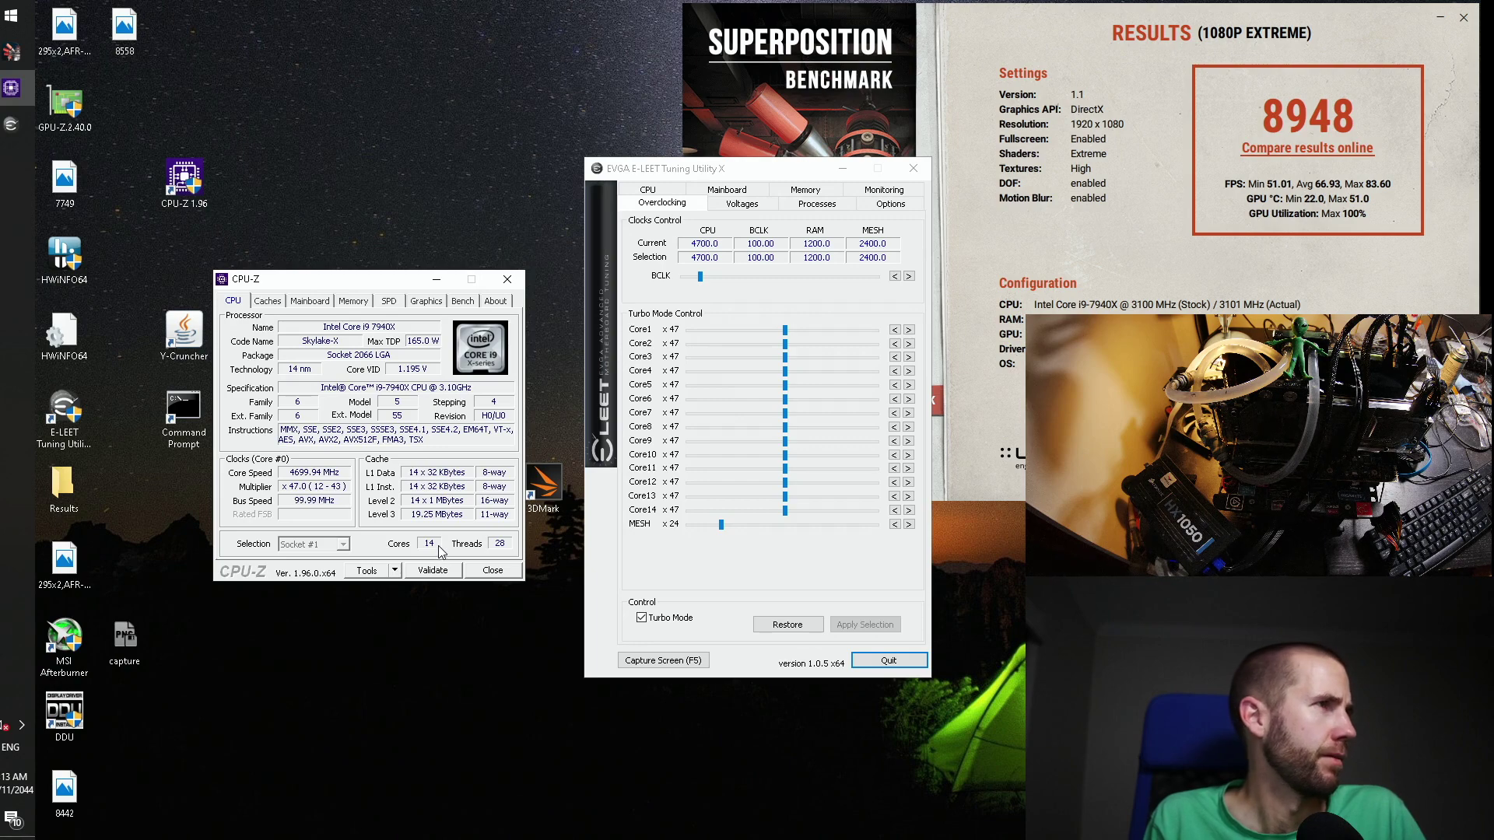
click(507, 278)
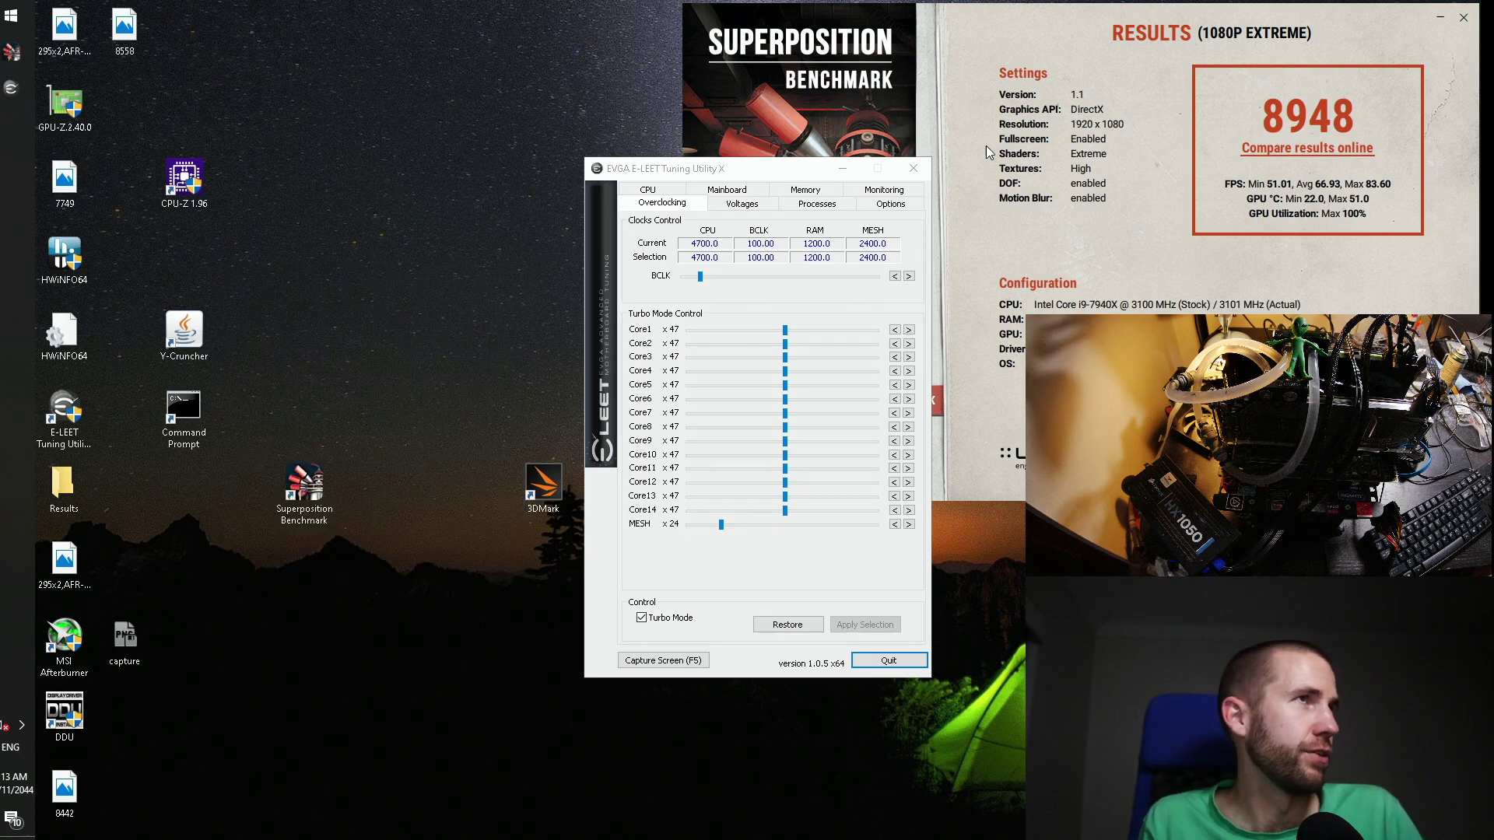
click(913, 169)
Step: Leave the Superposition results page and start another benchmark run
drag(1028, 29, 406, 38)
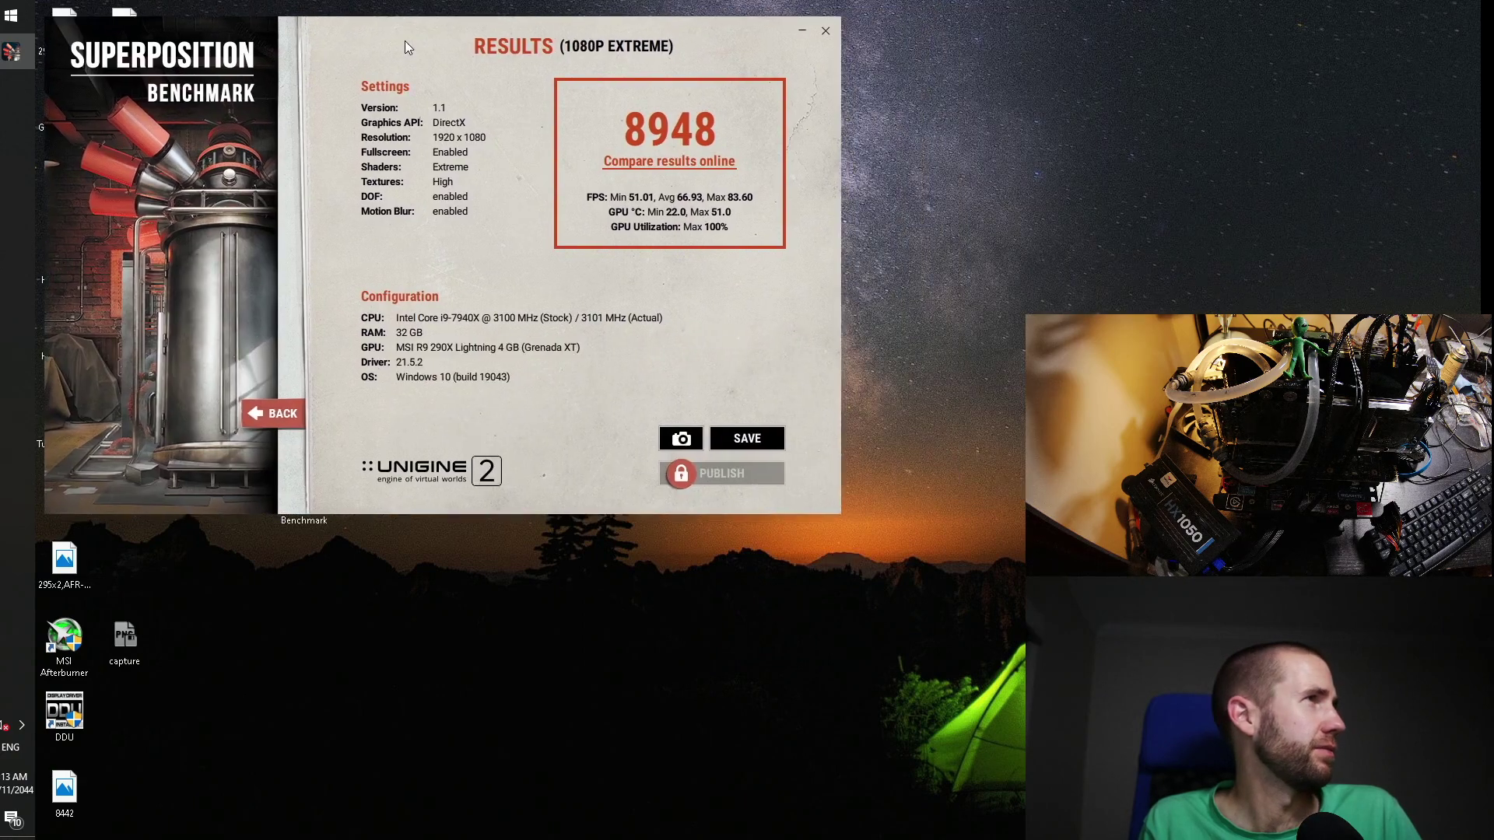
click(286, 398)
click(731, 473)
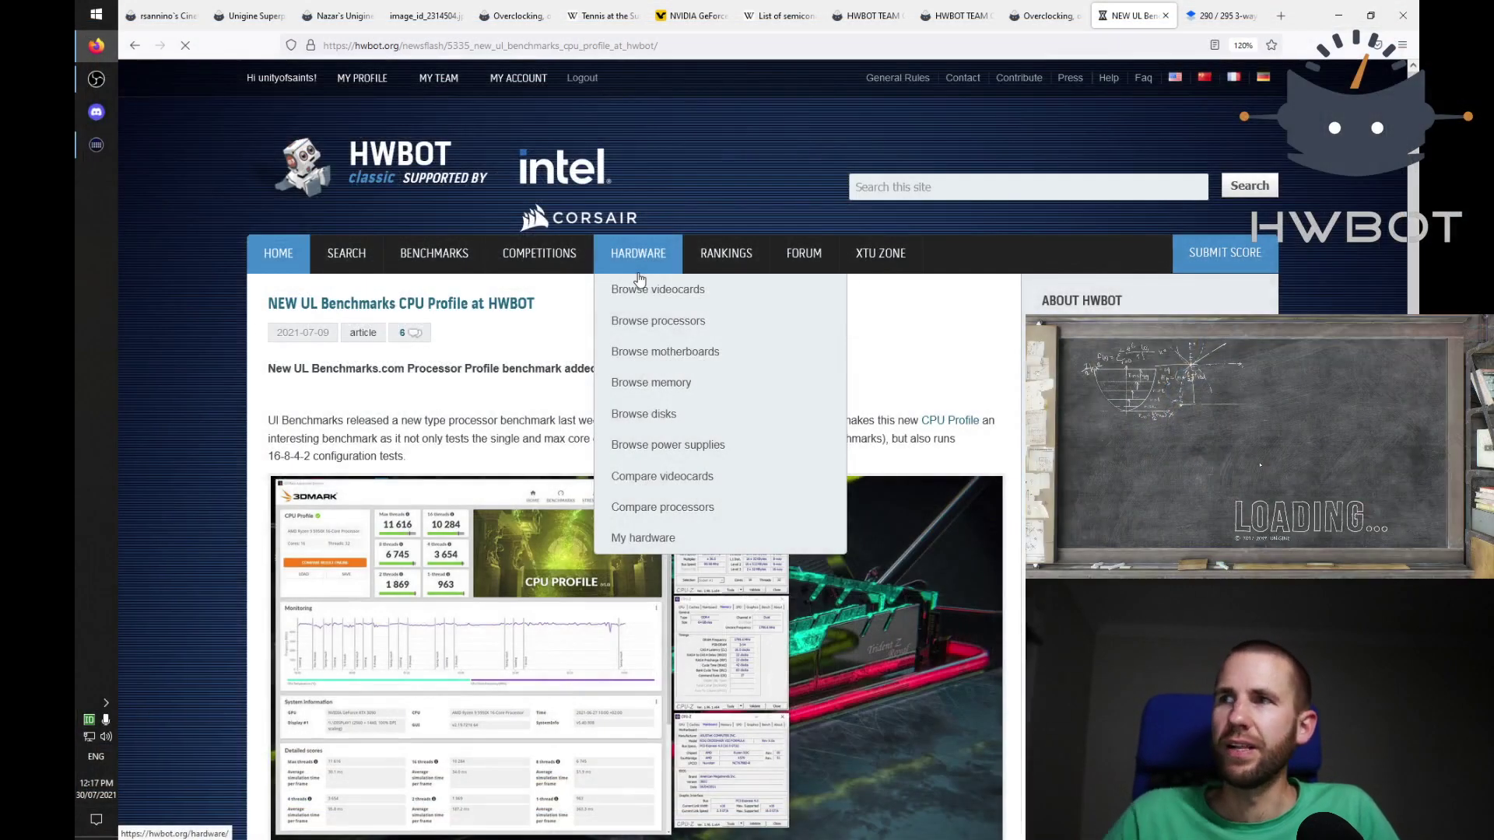
Step: Open the 3DMark CPU Profile screenshot from the HWBOT news article in a new tab and enlarge it
scroll(599, 670, down, 2)
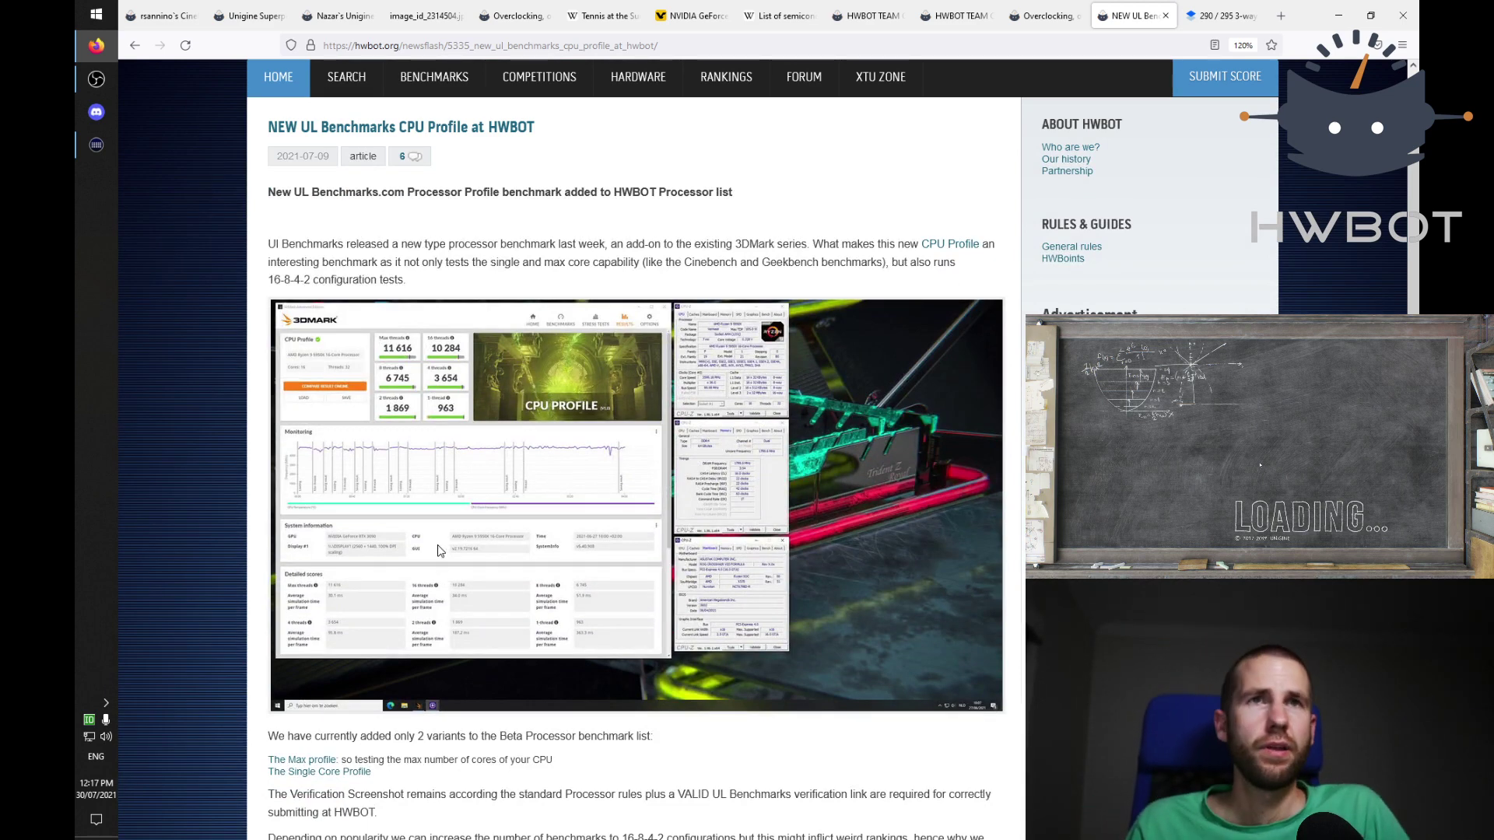
right_click(380, 364)
click(420, 372)
click(1120, 22)
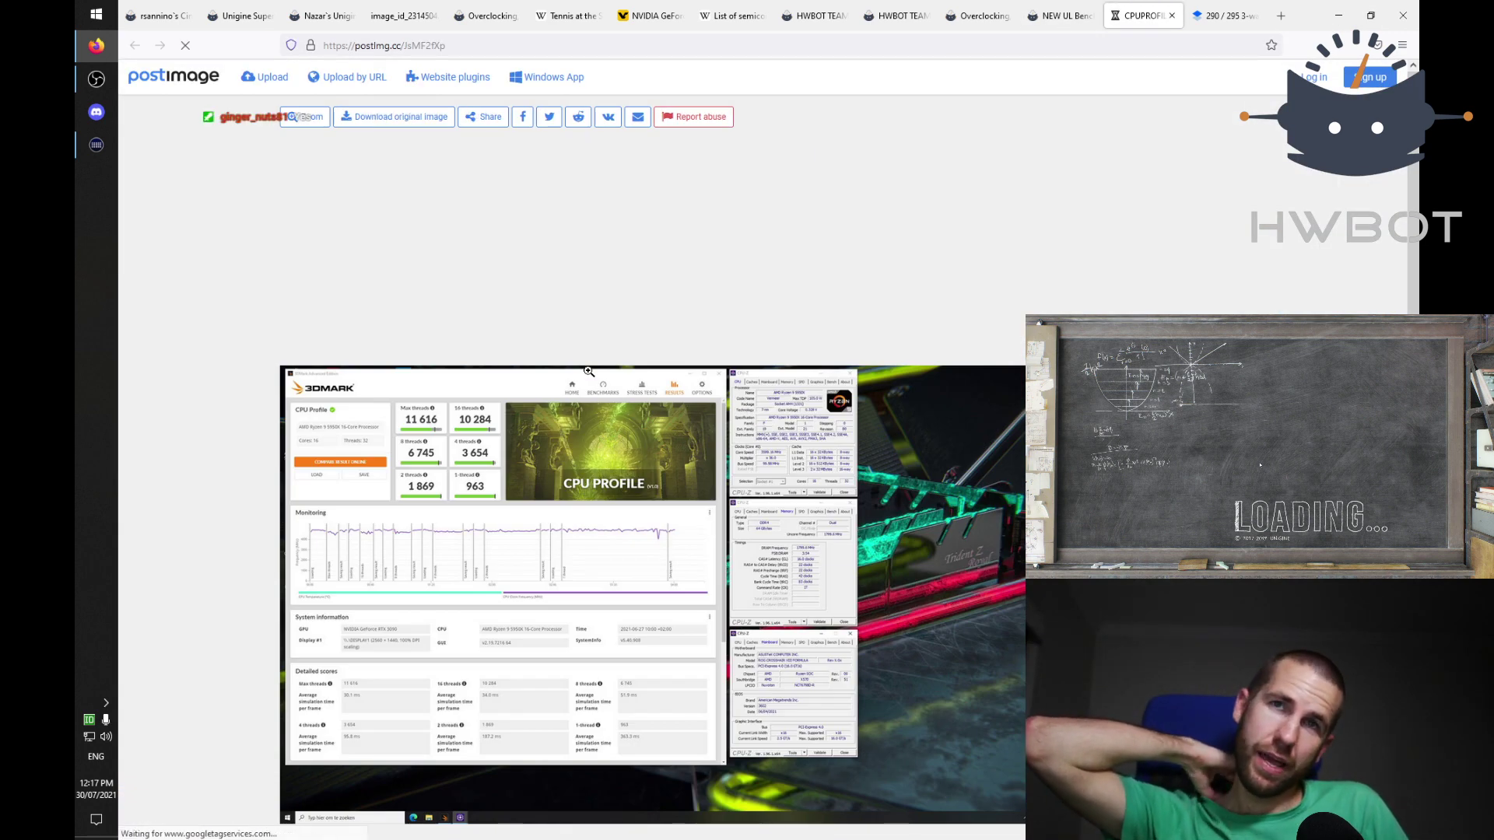
click(743, 586)
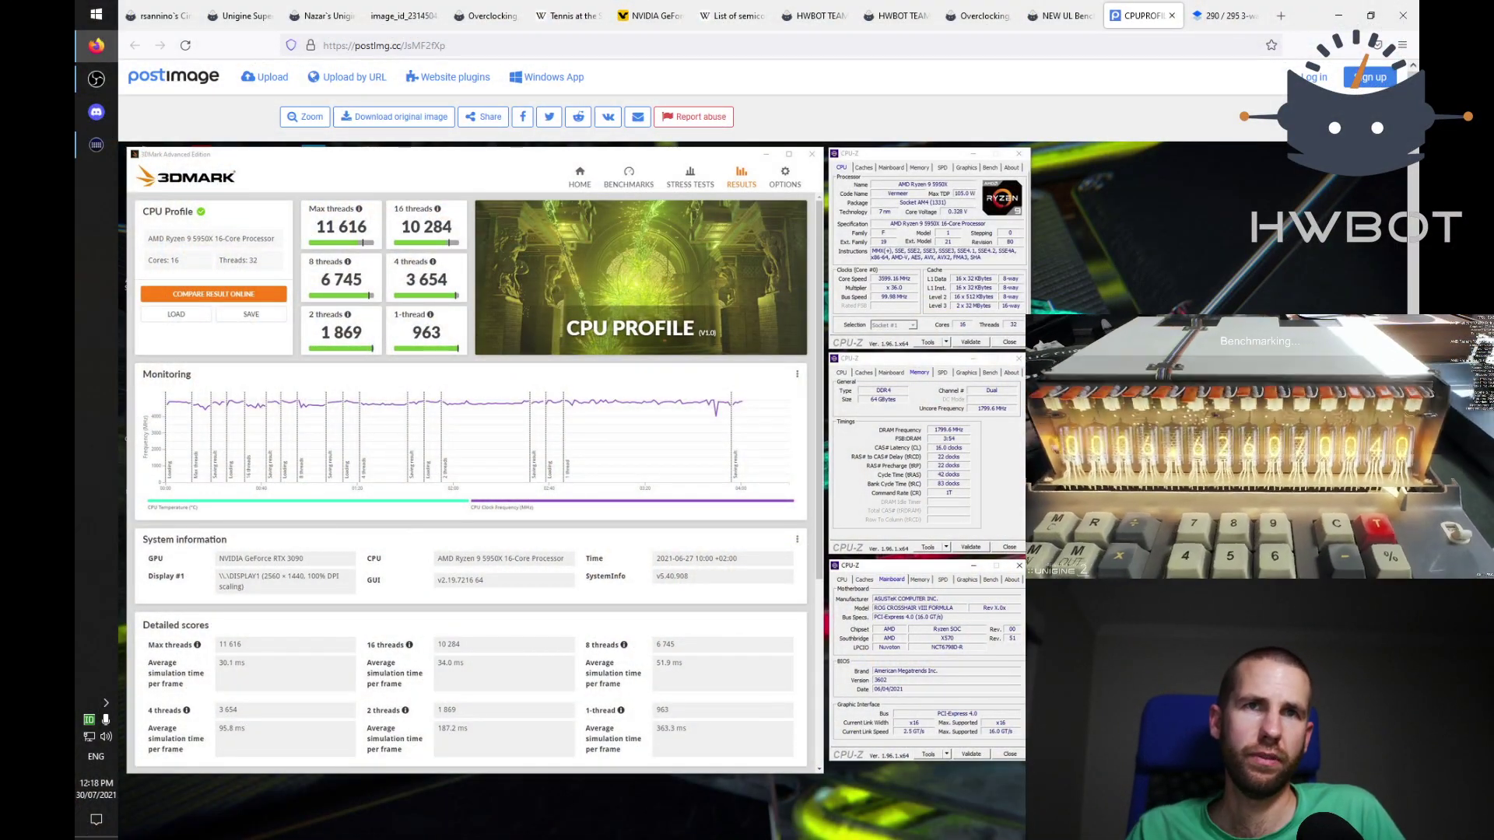
Step: Move the screenshot and HWBOT article tabs to the end of the tab row, and open HWBOT's submission search
drag(1138, 17, 1219, 23)
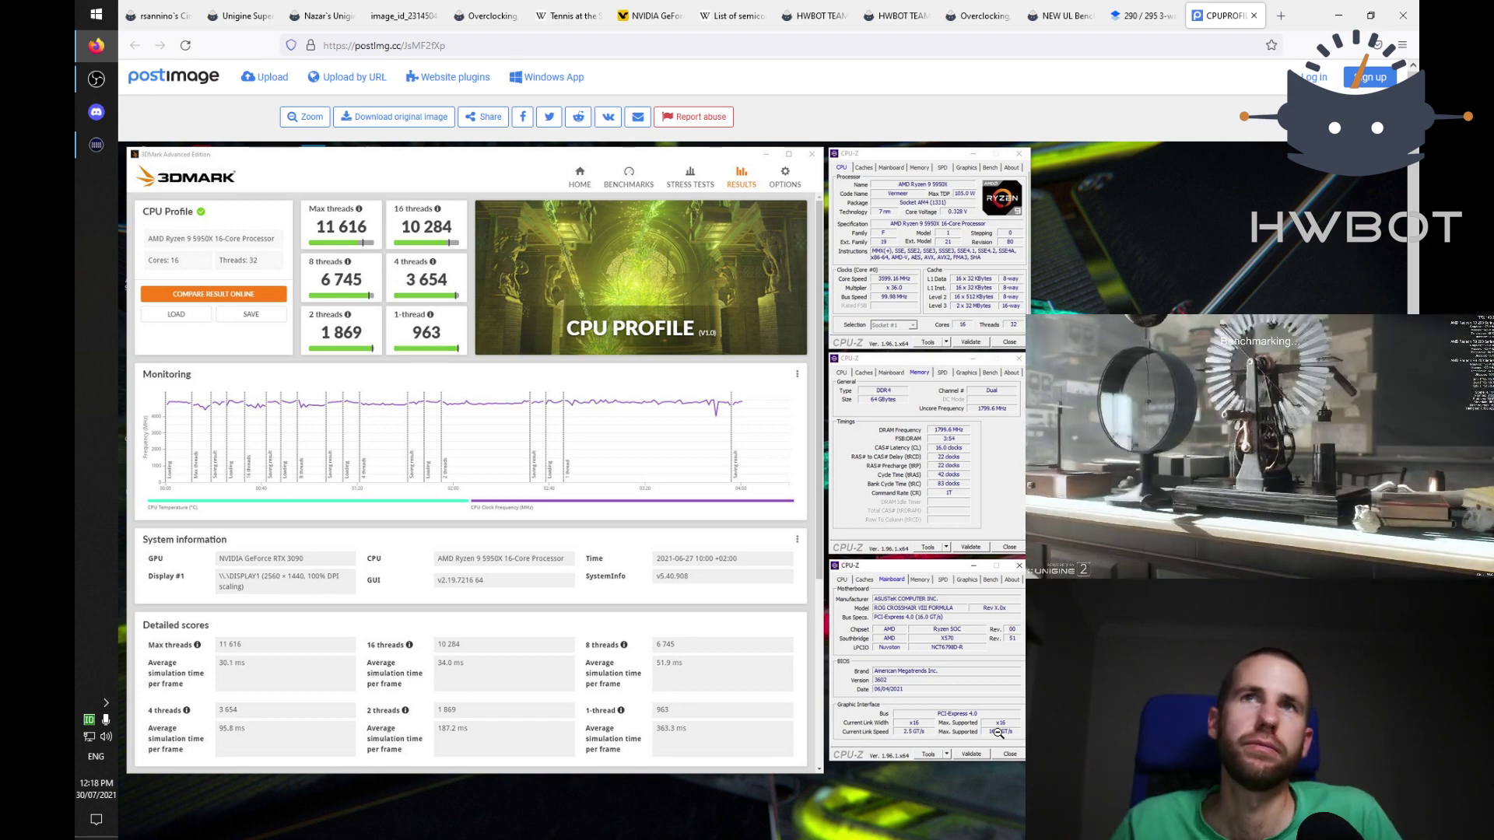
drag(1062, 16, 1222, 15)
scroll(1001, 167, up, 3)
mouse_move(346, 257)
click(366, 292)
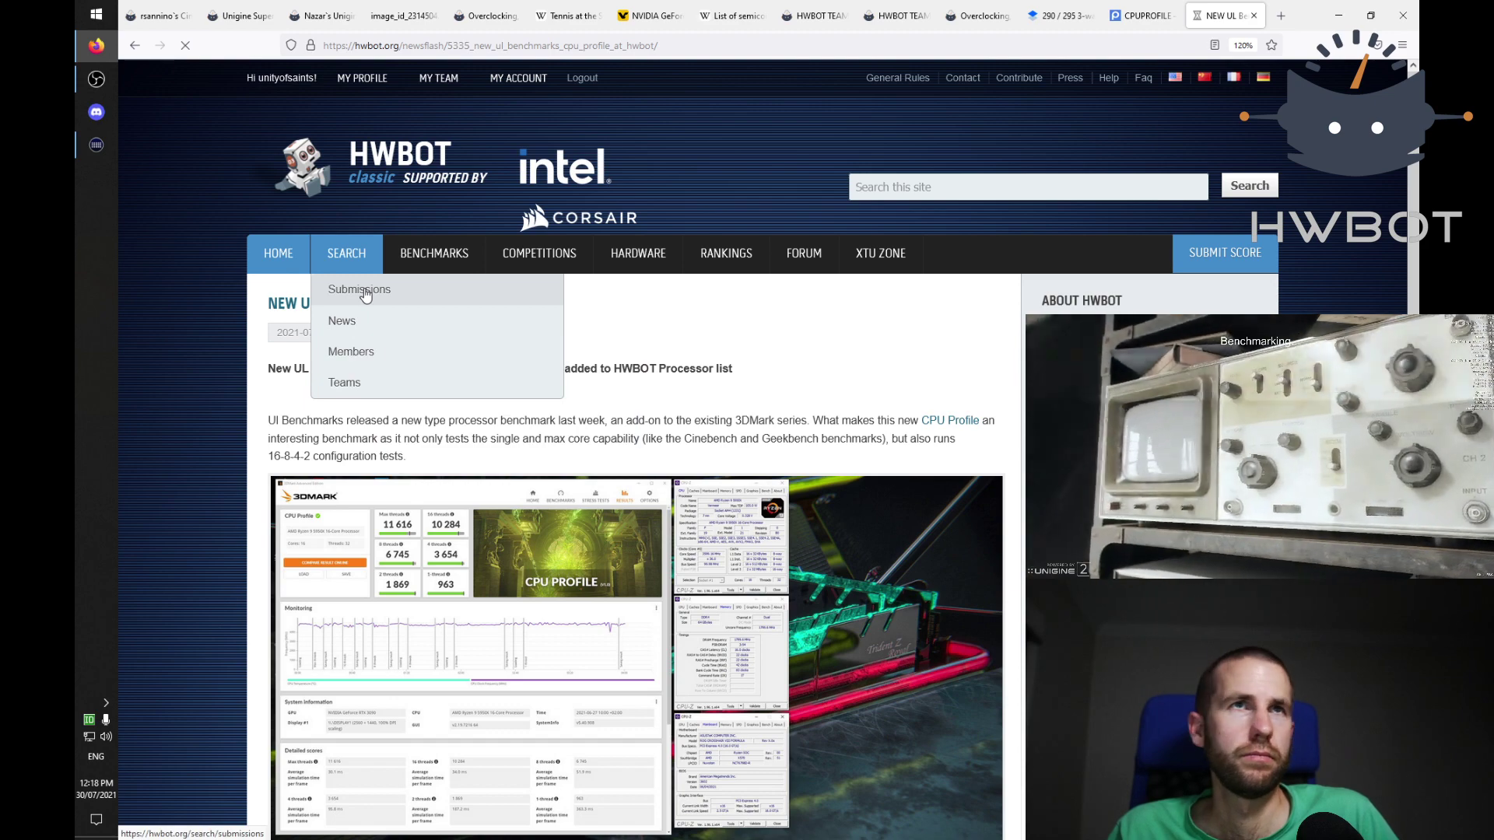
Step: Set the benchmark filter of the advanced submission search to SuperPi - 32
click(505, 390)
scroll(674, 609, down, 10)
scroll(674, 609, down, 8)
scroll(674, 610, up, 12)
scroll(673, 609, down, 3)
click(675, 621)
scroll(683, 622, down, 4)
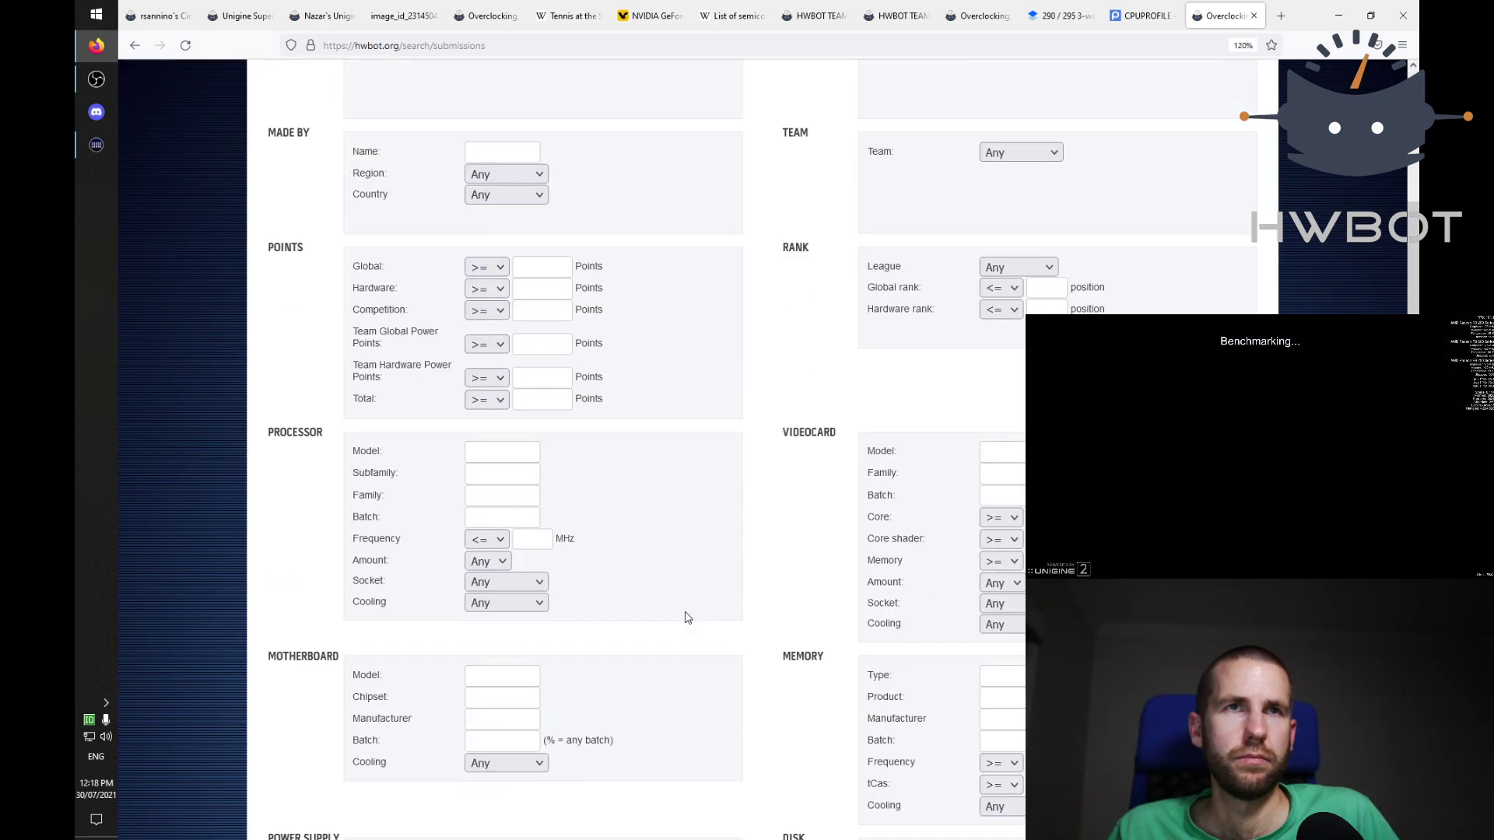
Step: Limit the search to submissions with at least 40 hardware points
scroll(683, 615, up, 3)
click(541, 470)
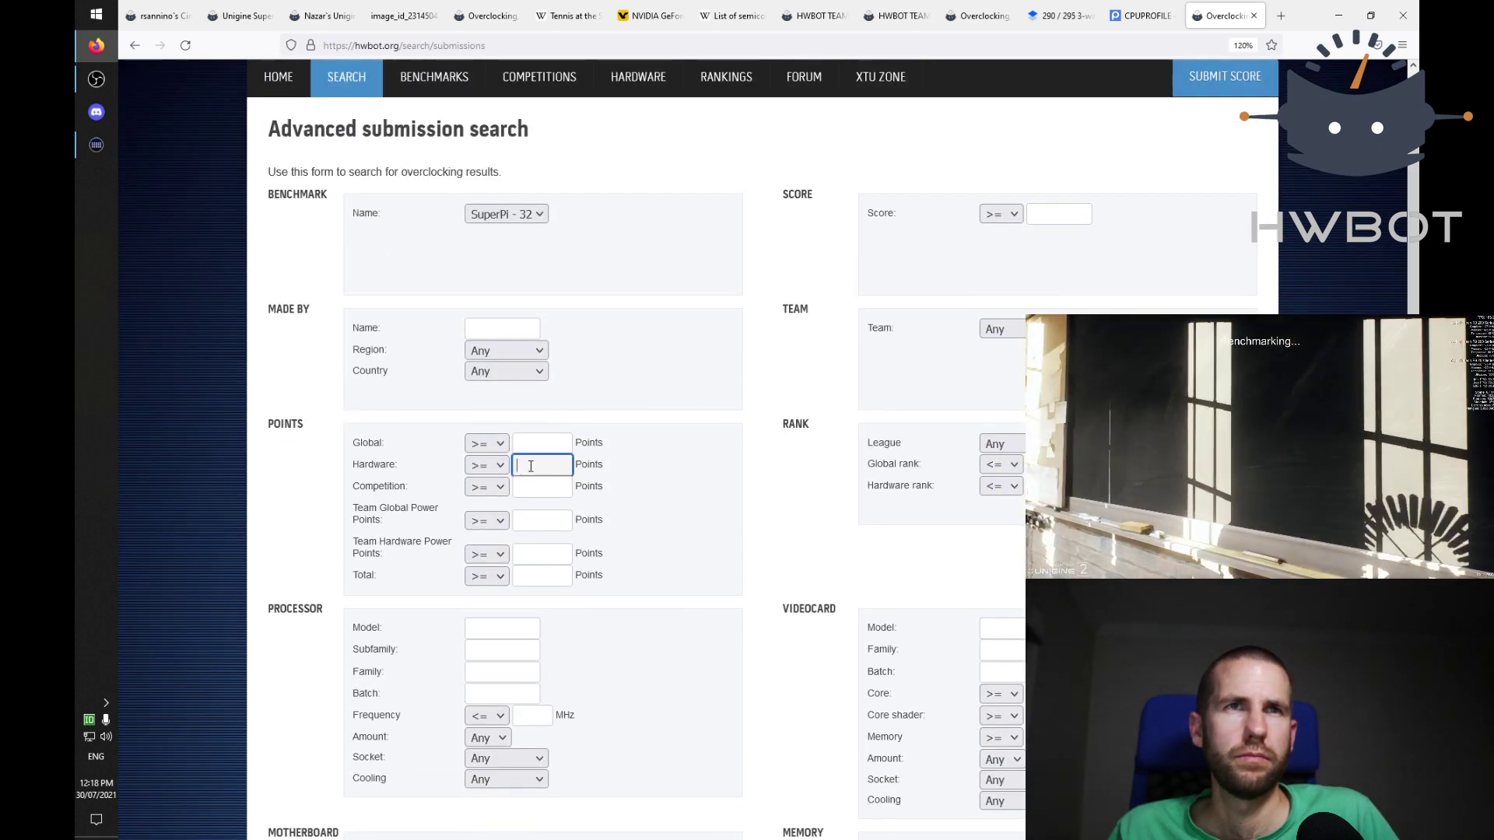
text(40)
Step: Set the submission start date to 2021/01/01 and run the search
scroll(536, 489, down, 10)
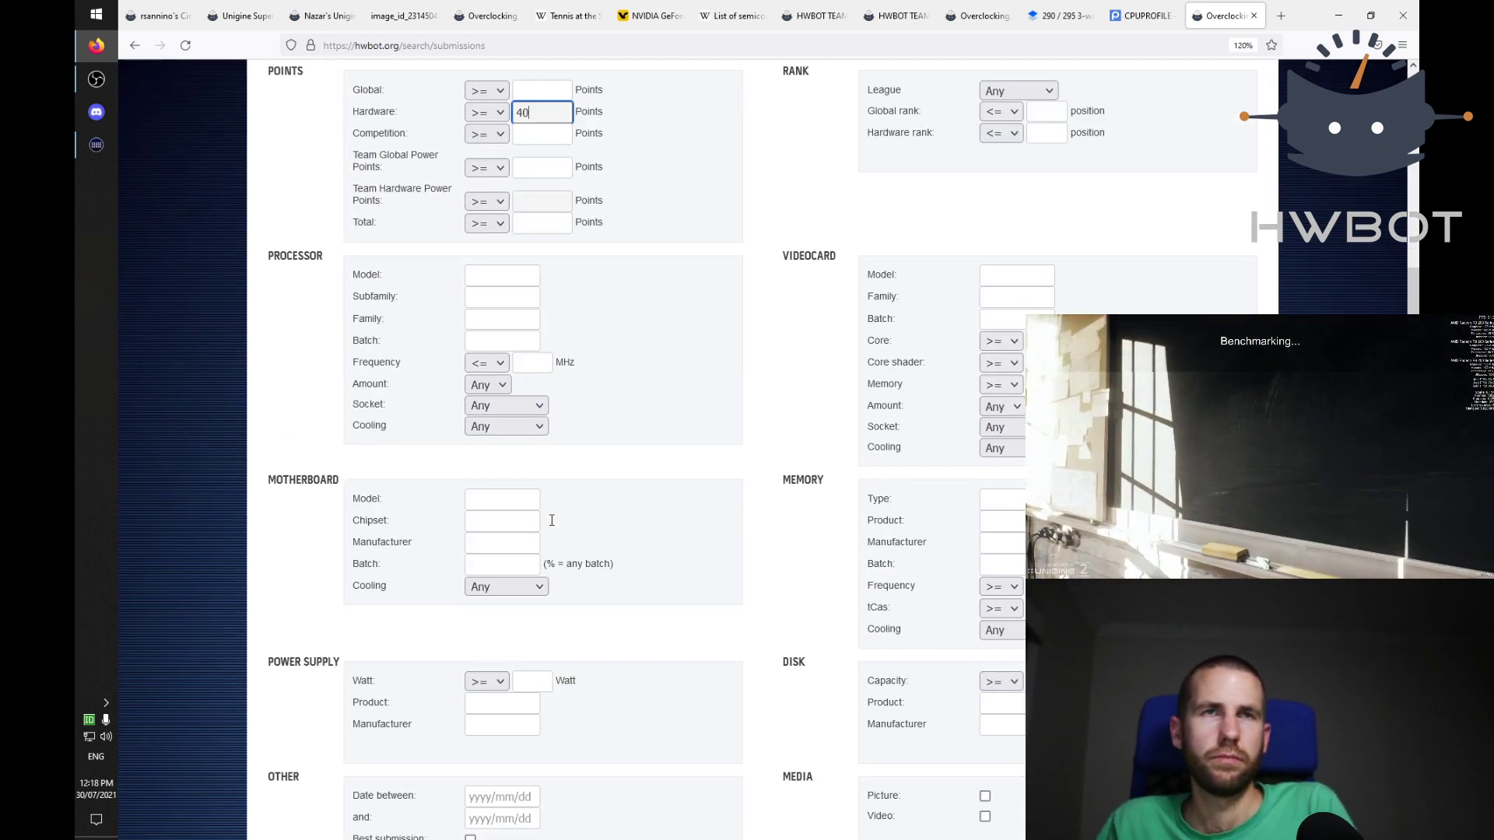
click(477, 445)
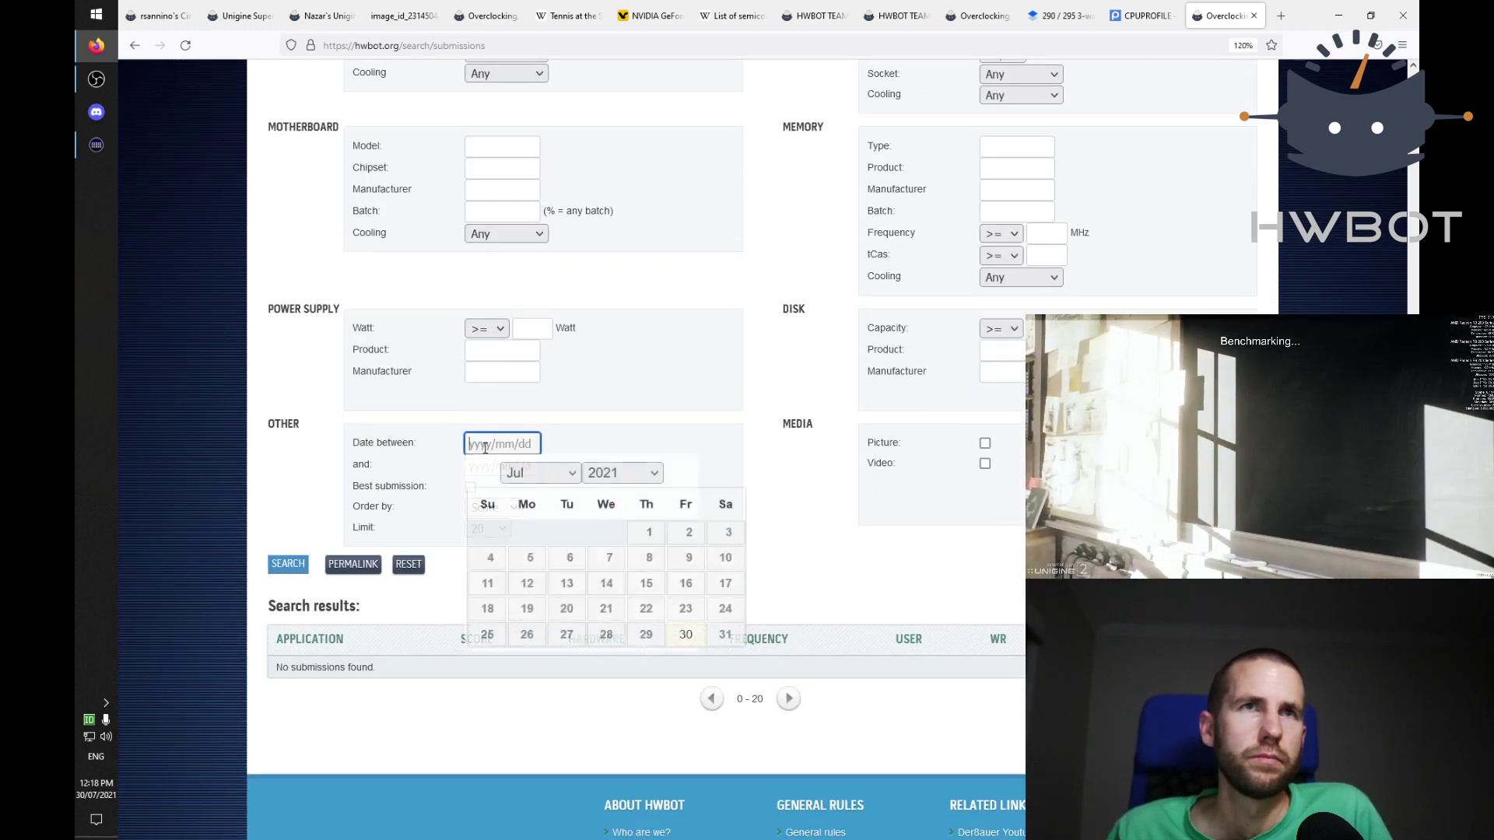
click(627, 474)
click(627, 475)
click(552, 475)
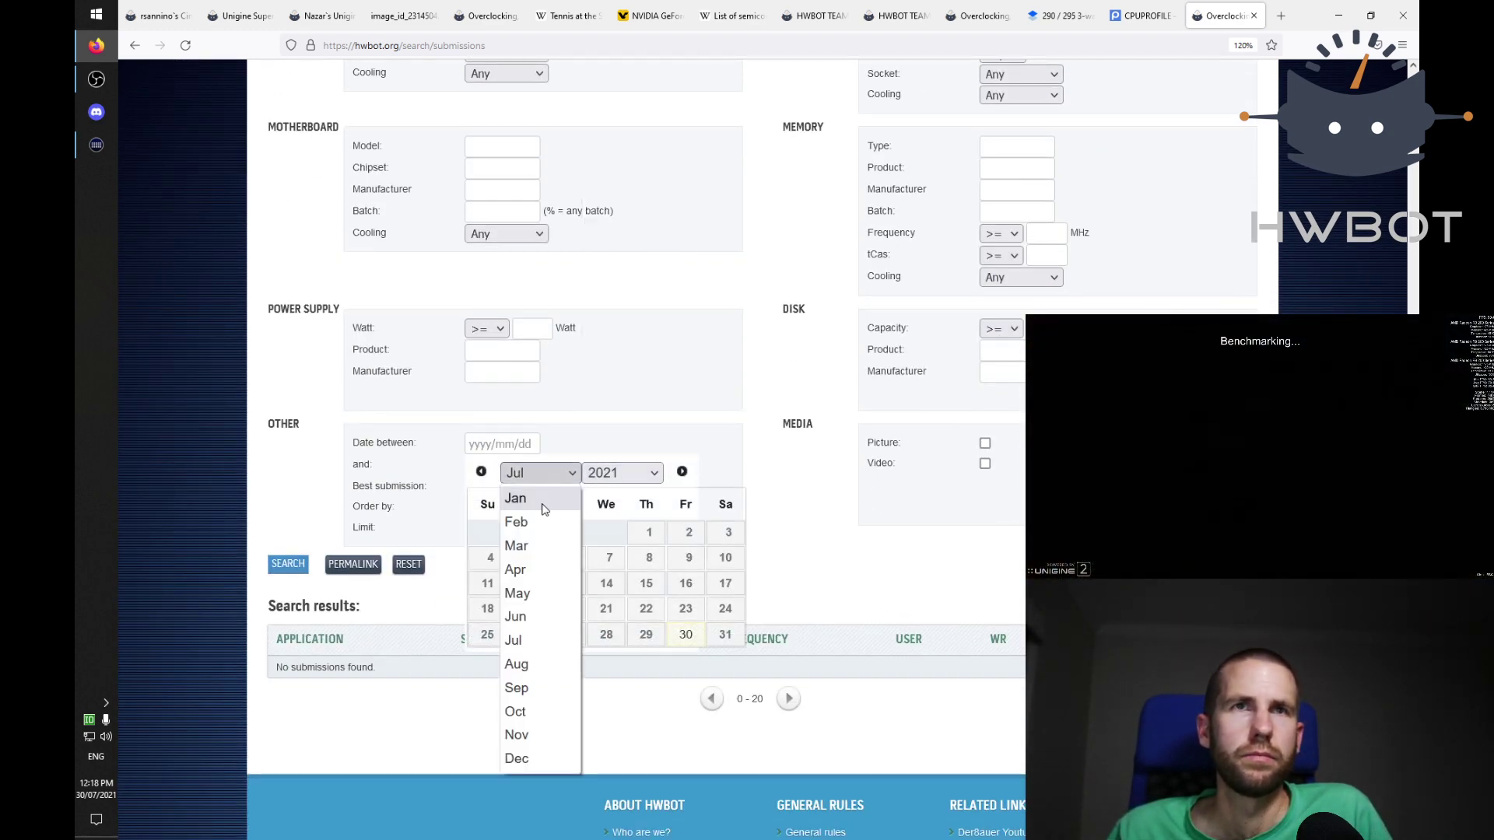
click(516, 493)
click(685, 533)
click(342, 563)
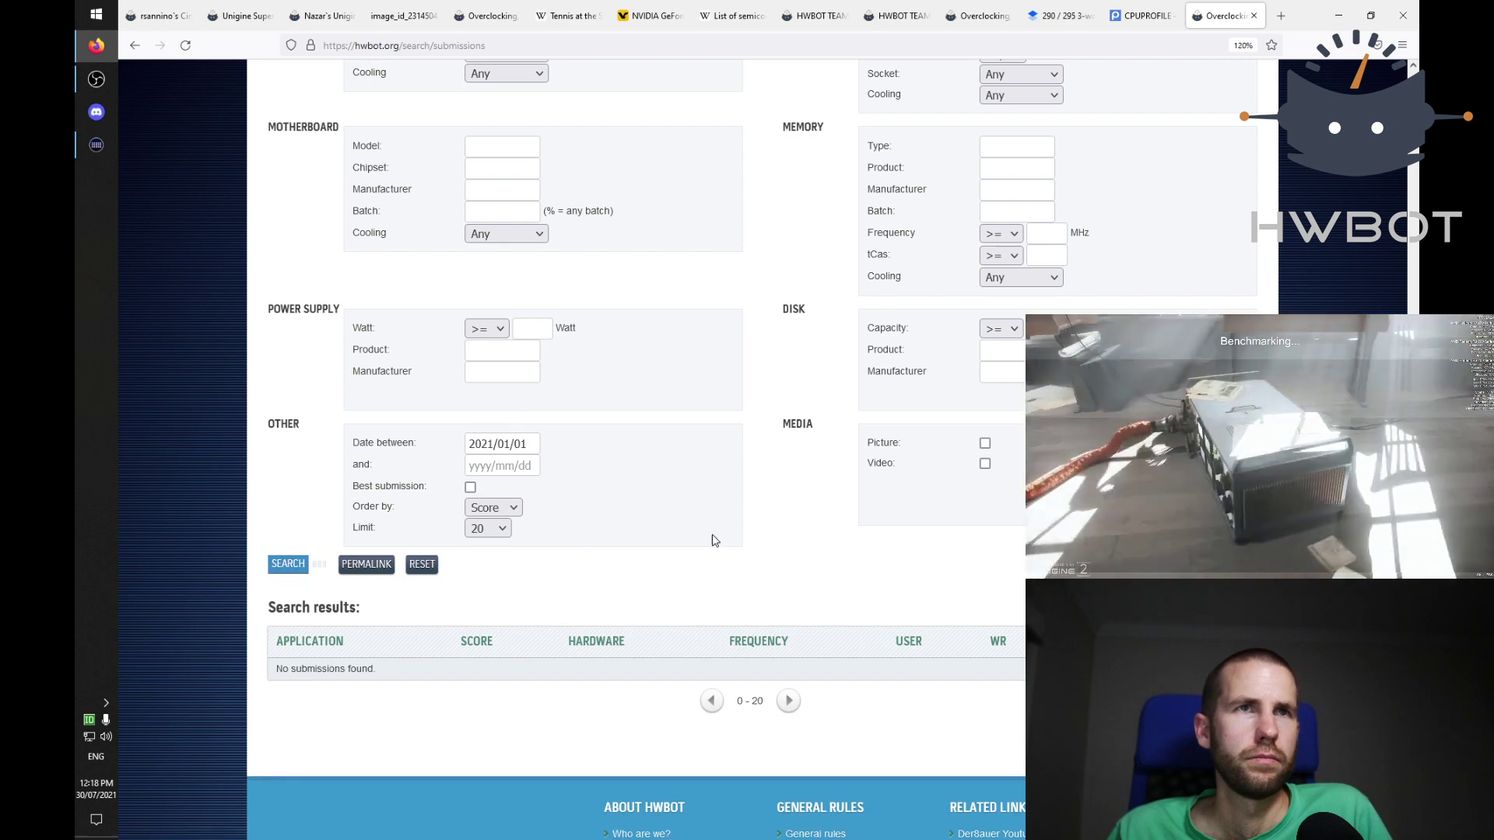
Step: Order the submission search by Points, rerun it and look through the SuperPi - 32M results
click(498, 507)
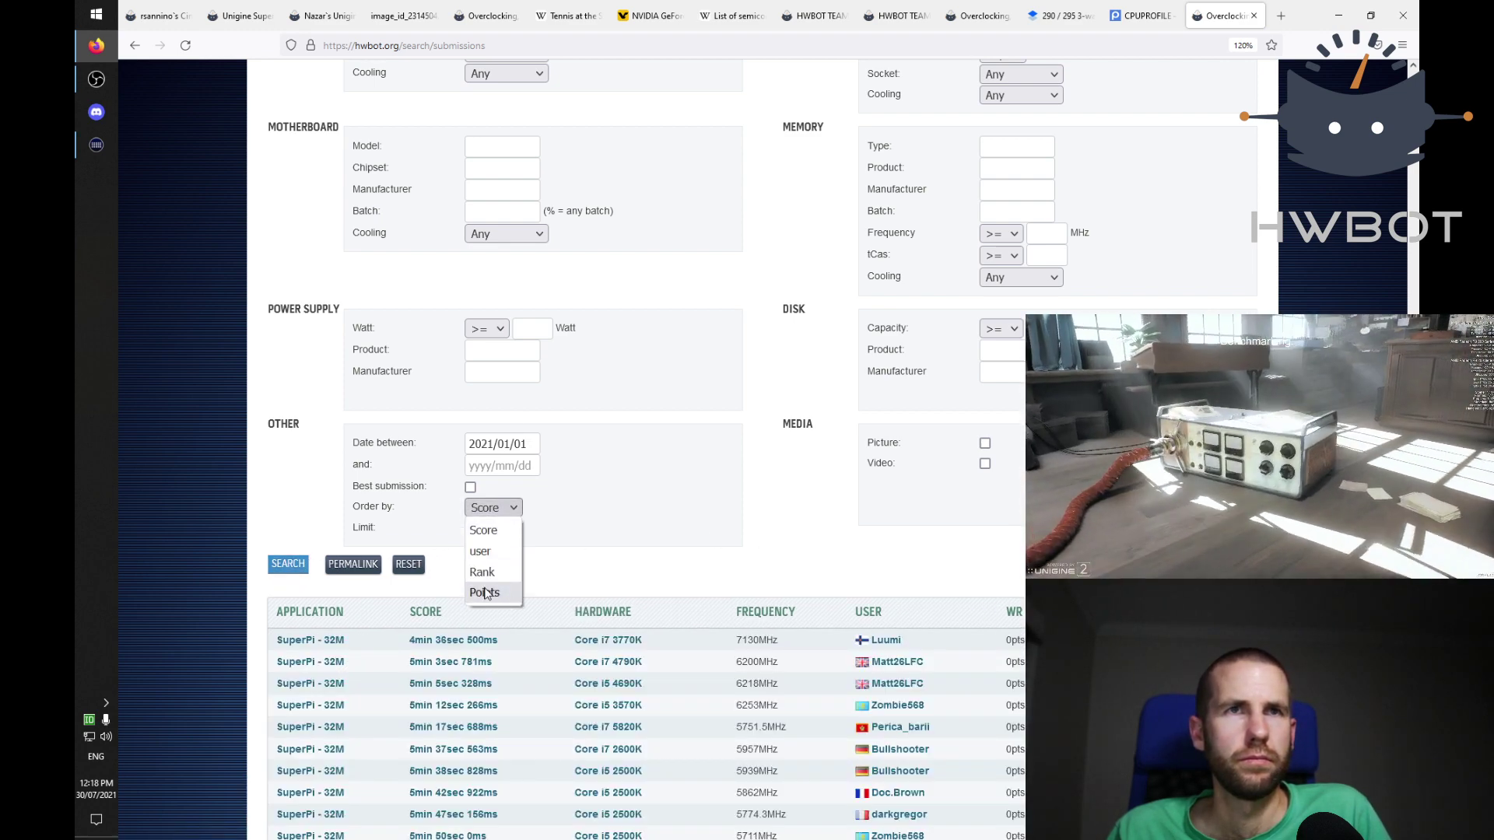
click(492, 595)
click(284, 564)
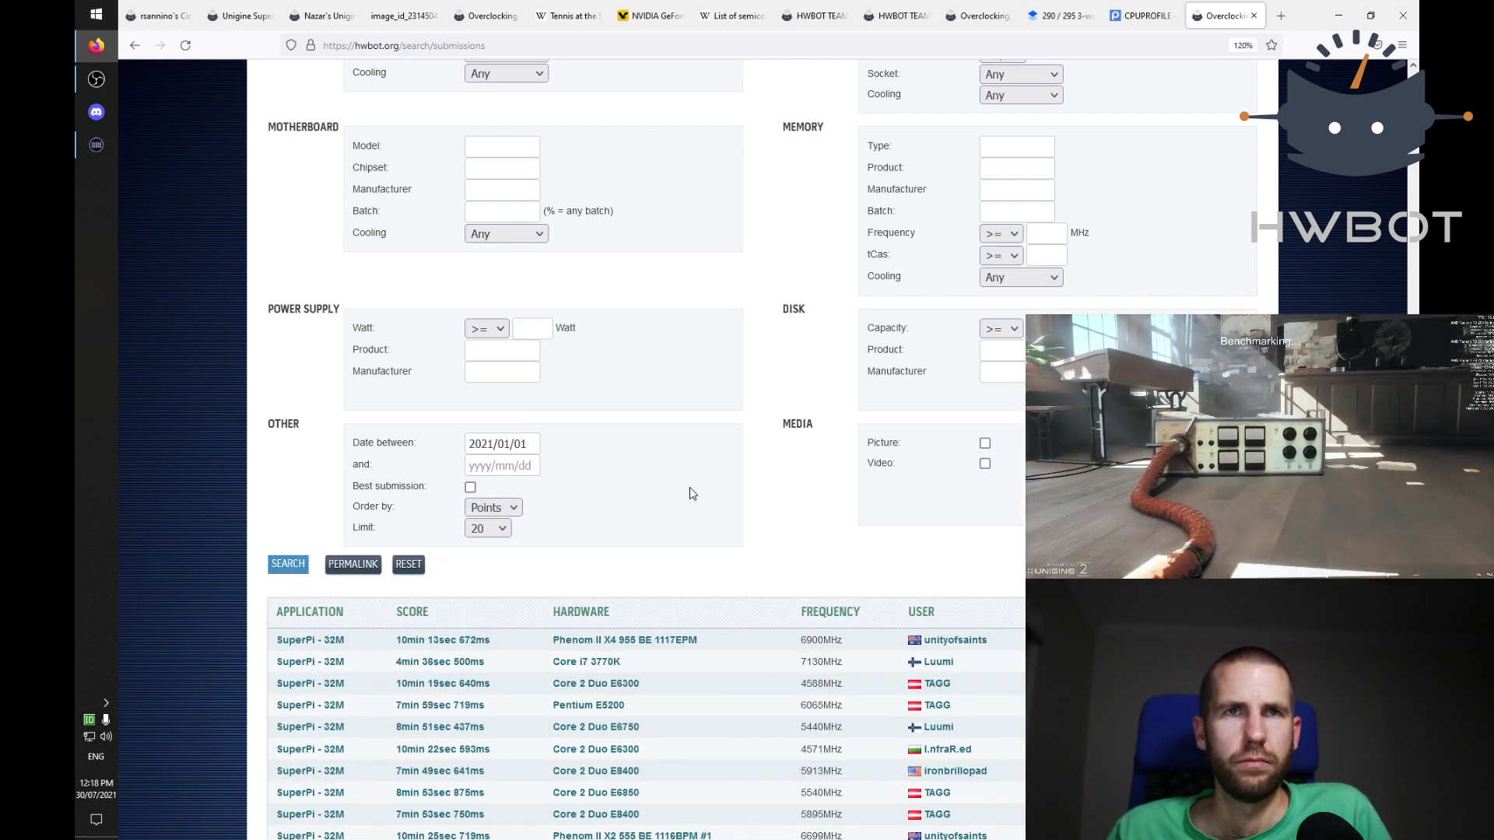
scroll(703, 420, down, 2)
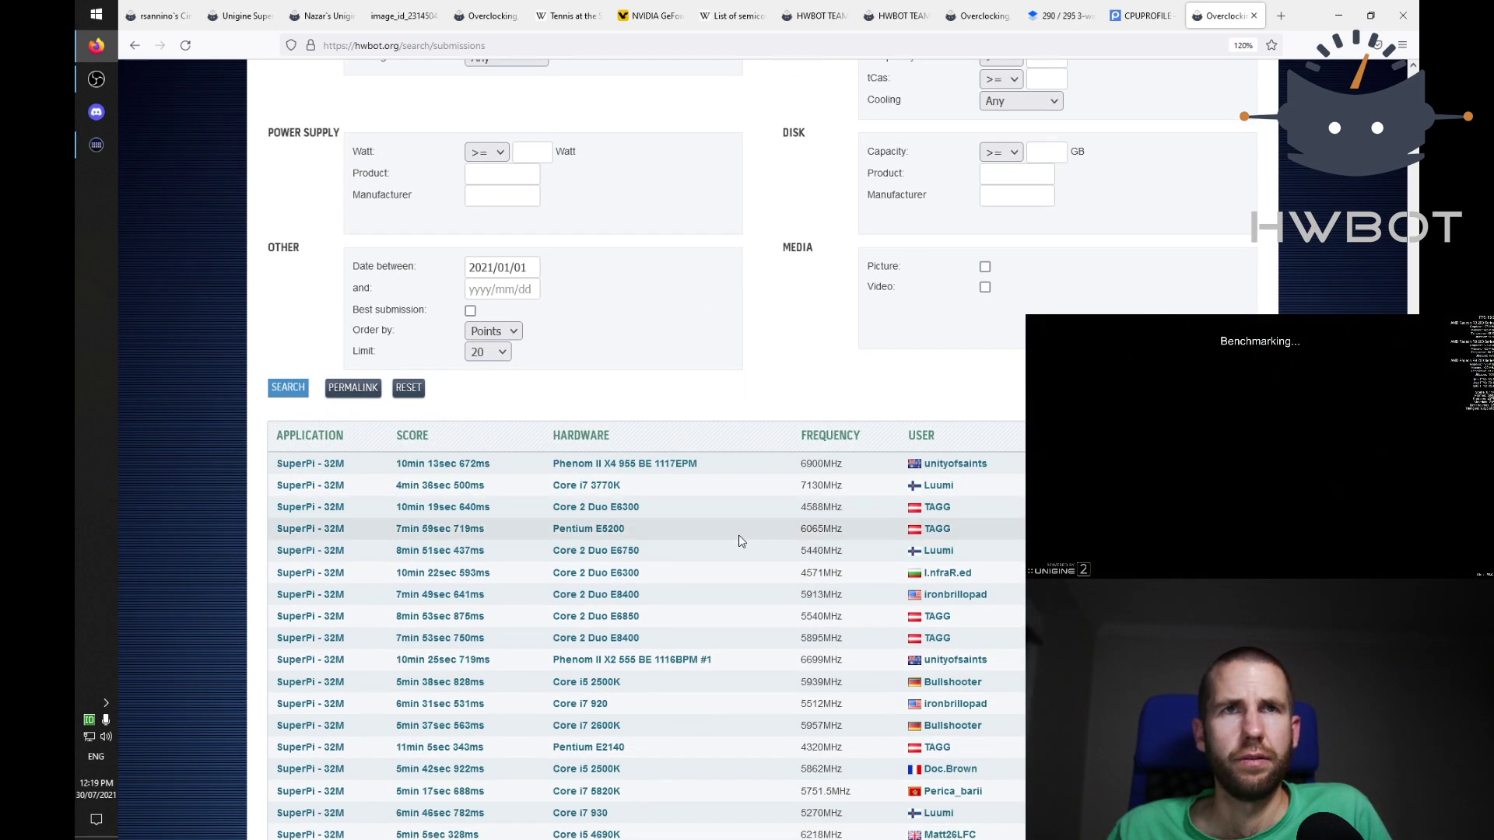
scroll(740, 537, down, 2)
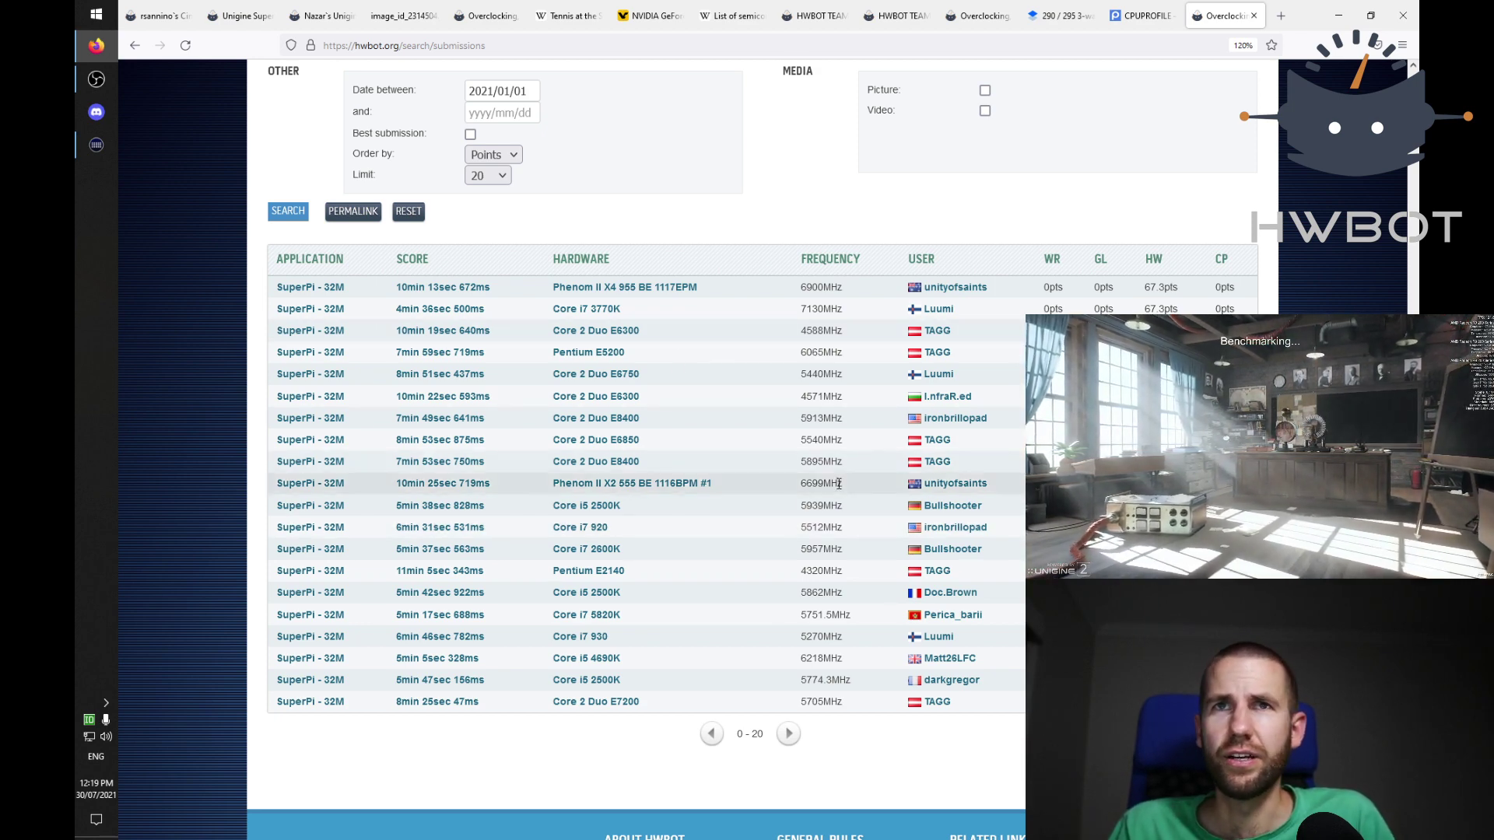
scroll(856, 517, down, 1)
scroll(857, 517, up, 2)
scroll(856, 517, up, 1)
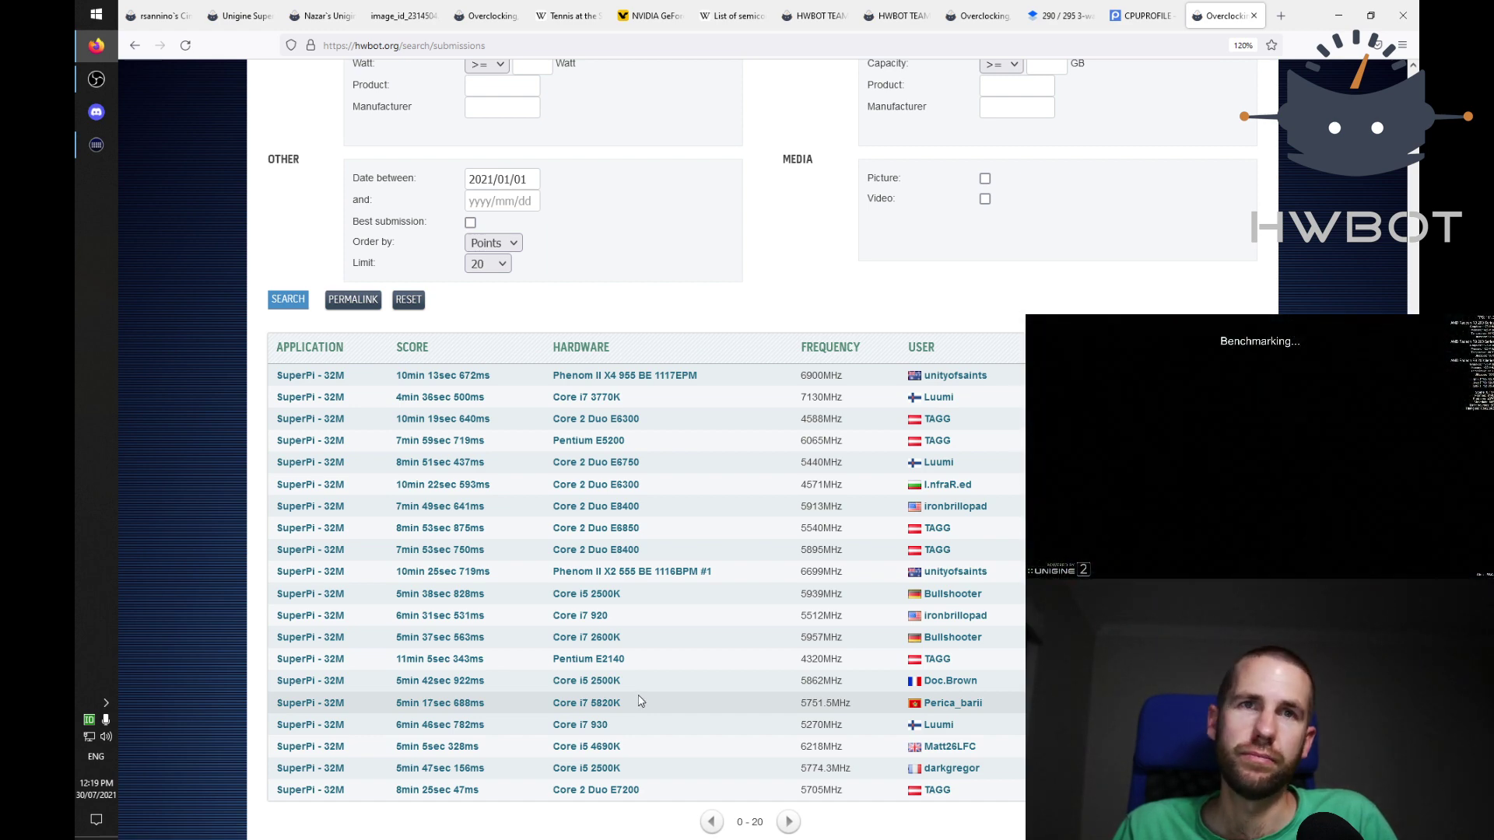
Step: Open the Core i5 2500K submission of 5min 47sec 156ms in a new tab and examine its screenshot at full size
middle_click(480, 770)
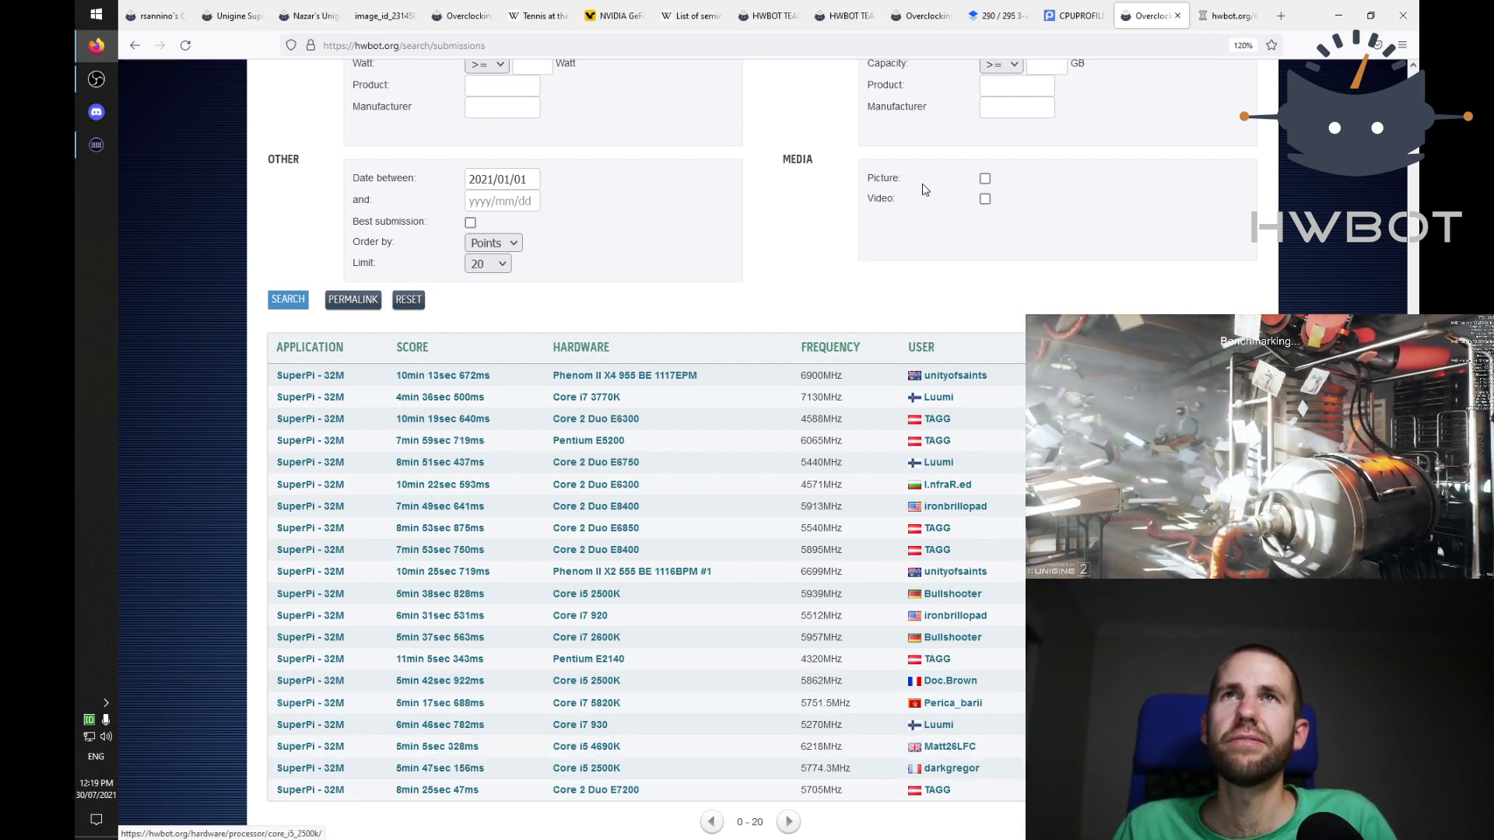
click(1225, 26)
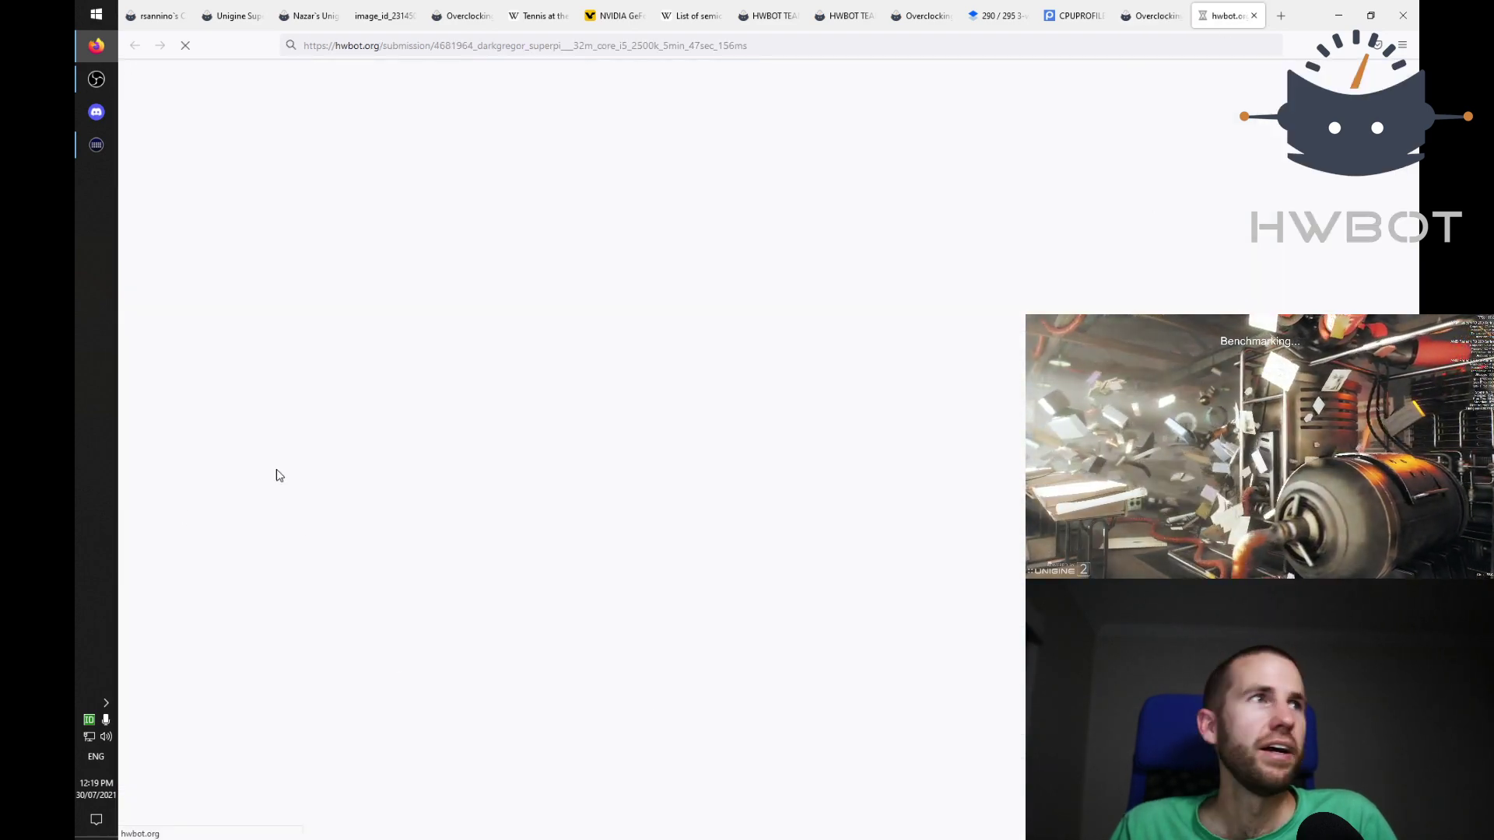
scroll(483, 600, down, 5)
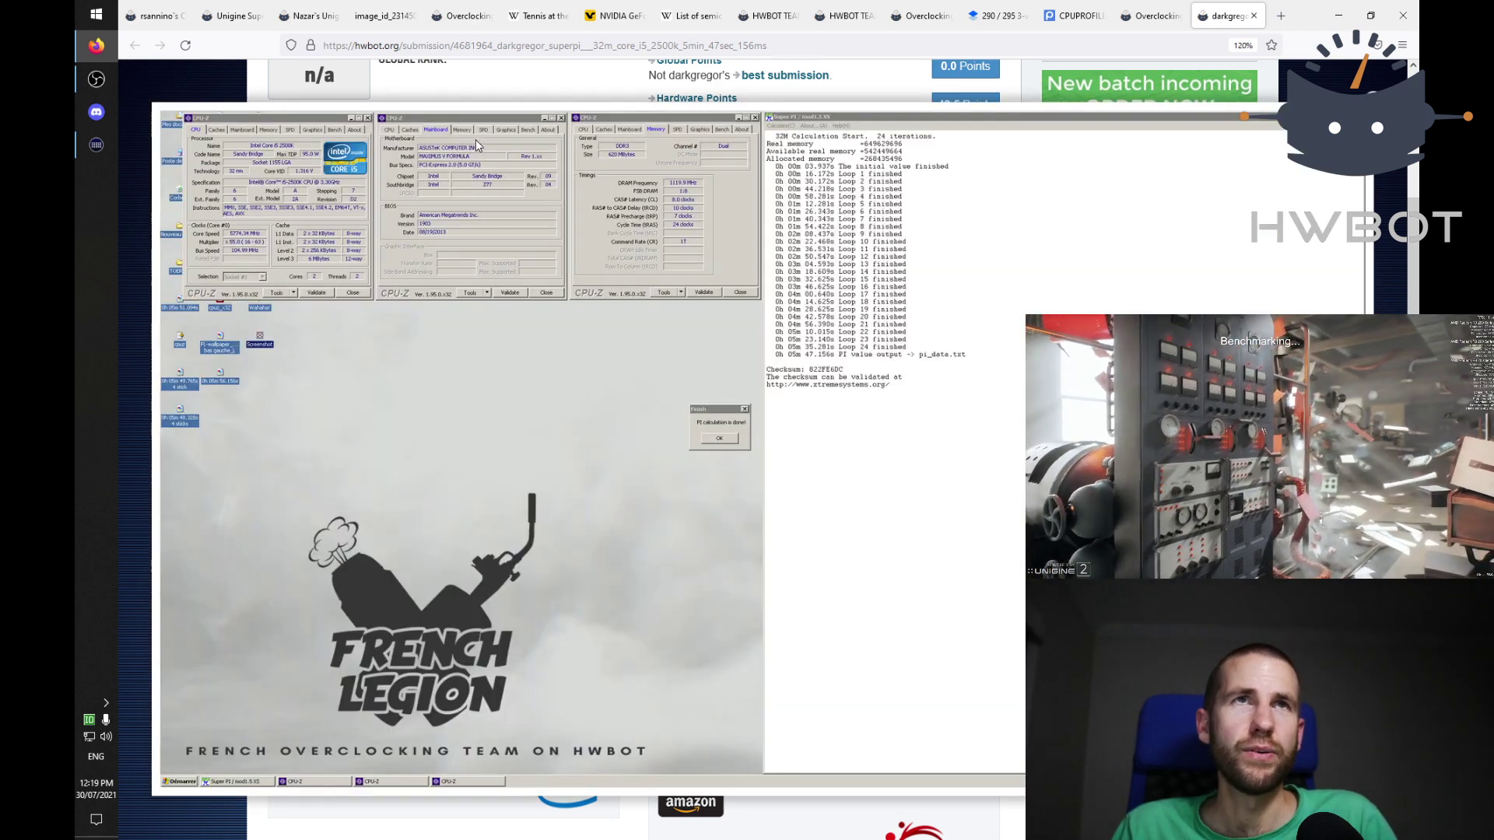
right_click(392, 286)
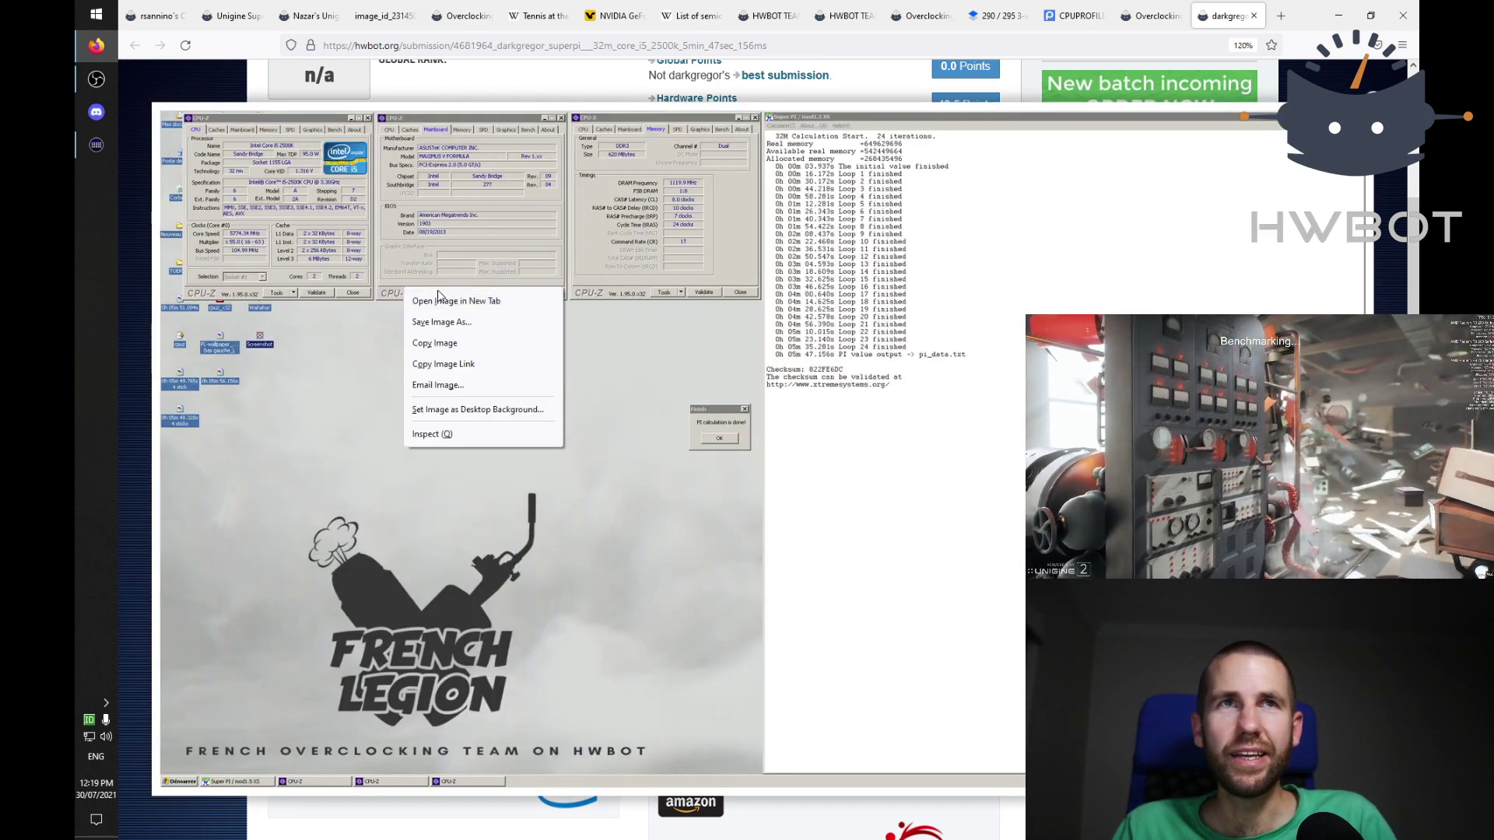
click(424, 297)
click(1229, 16)
click(182, 309)
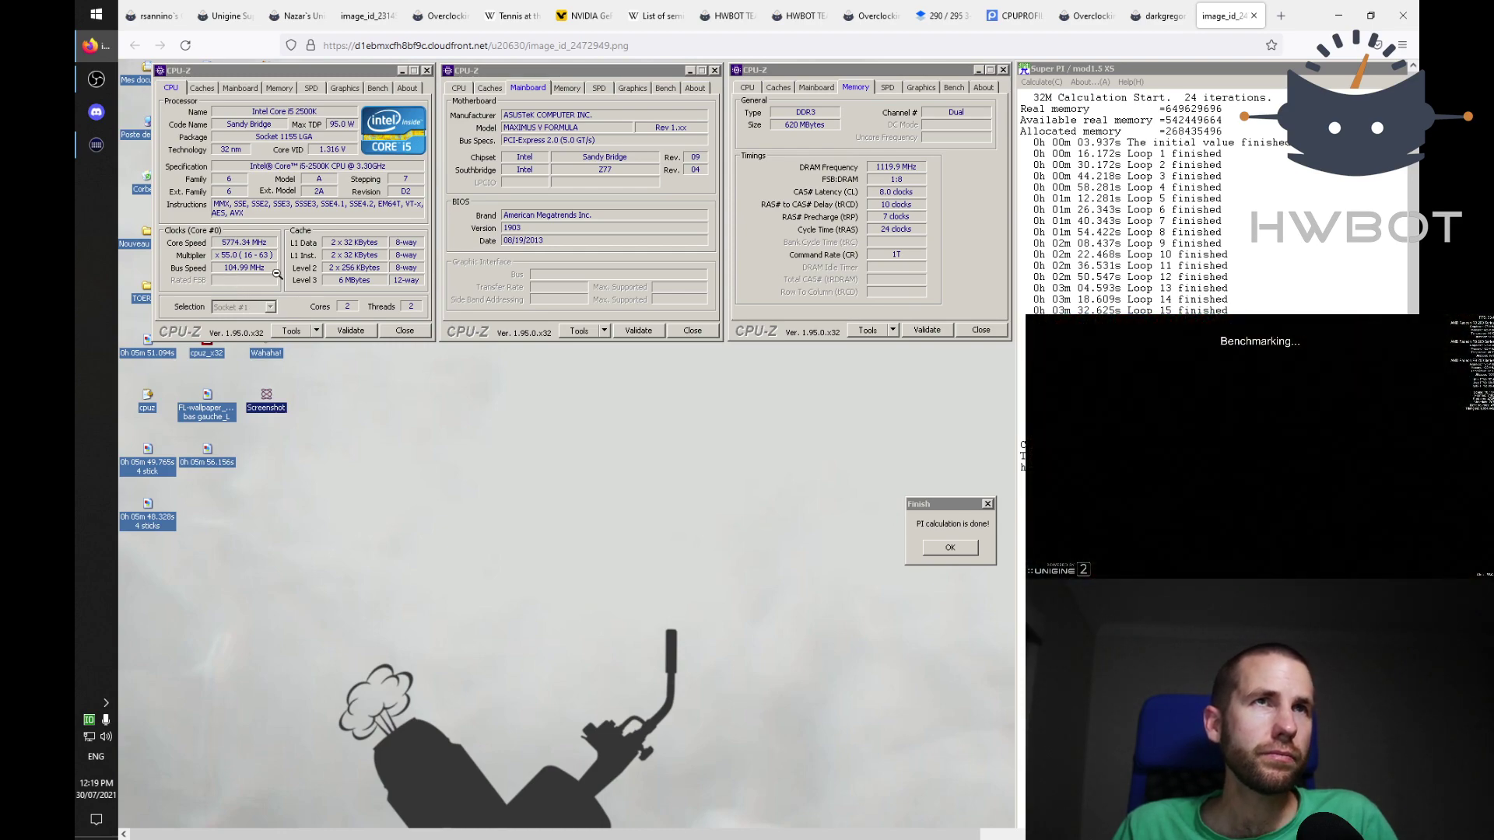
click(1253, 16)
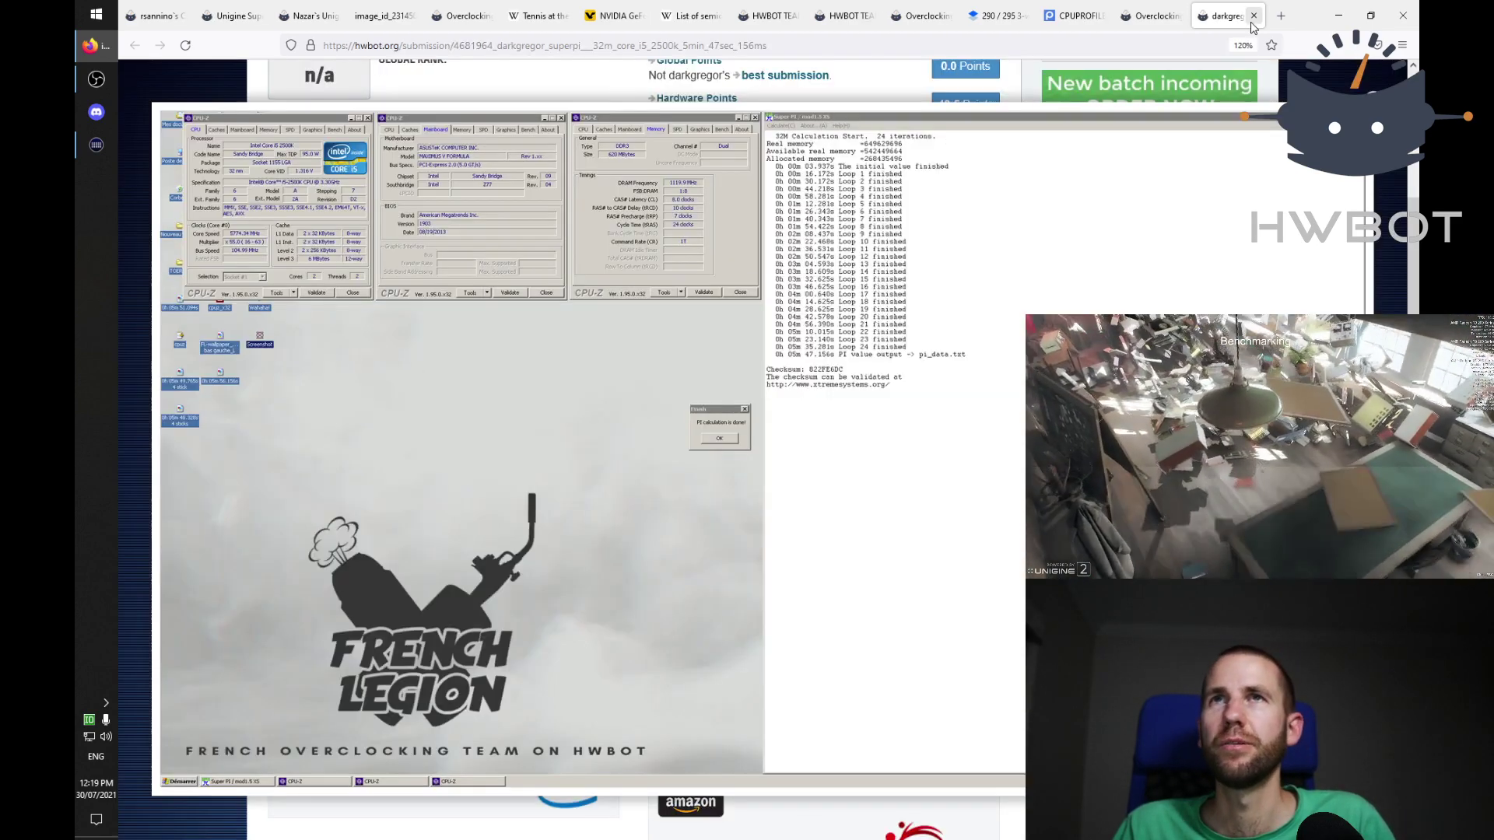
key(Escape)
Step: Raise the search's result limit to 100, rerun it and look through the longer submission list
scroll(591, 467, down, 2)
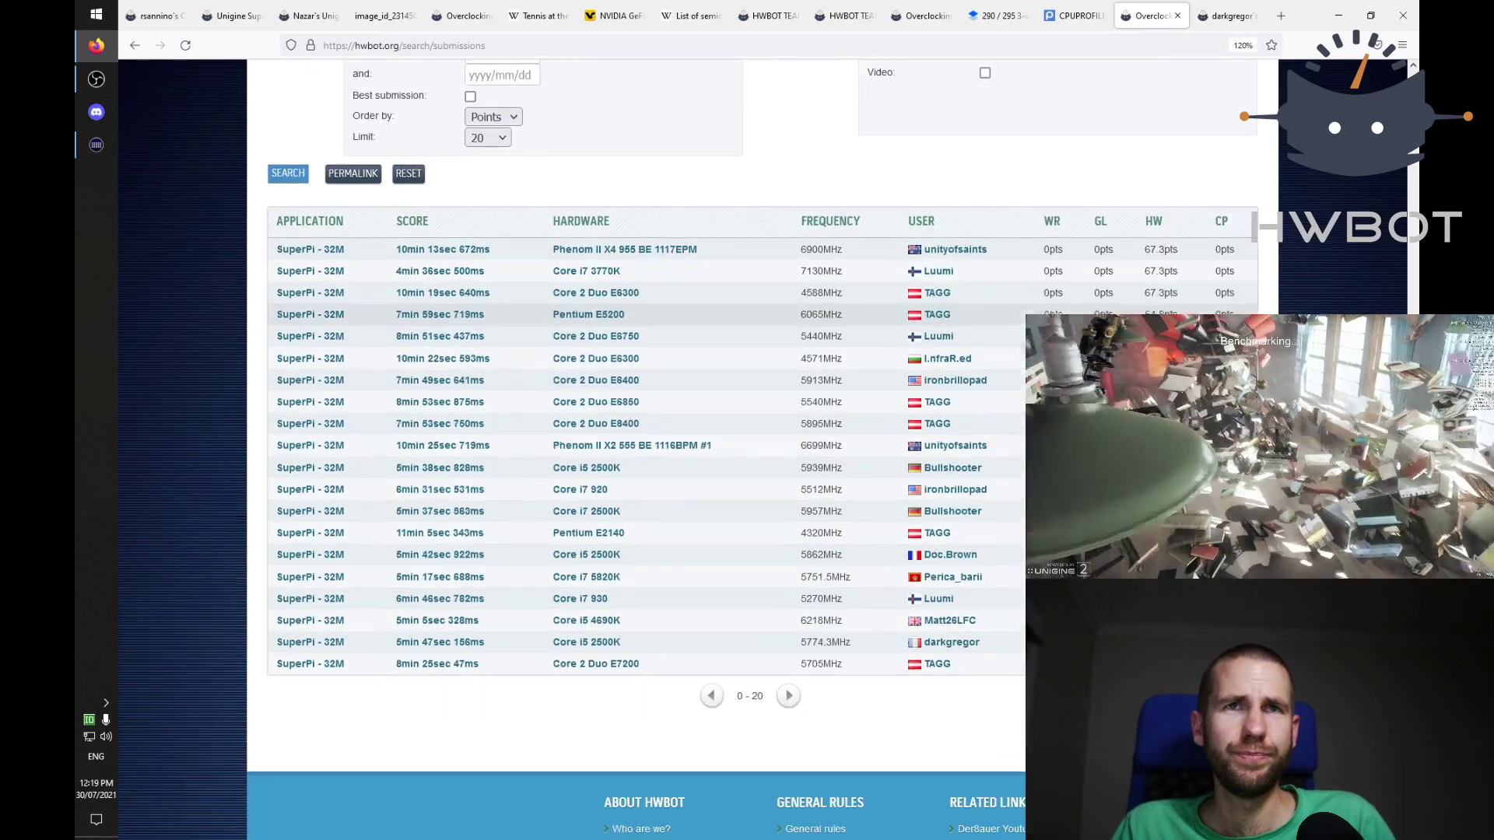
scroll(603, 517, up, 4)
click(488, 440)
click(487, 507)
click(288, 475)
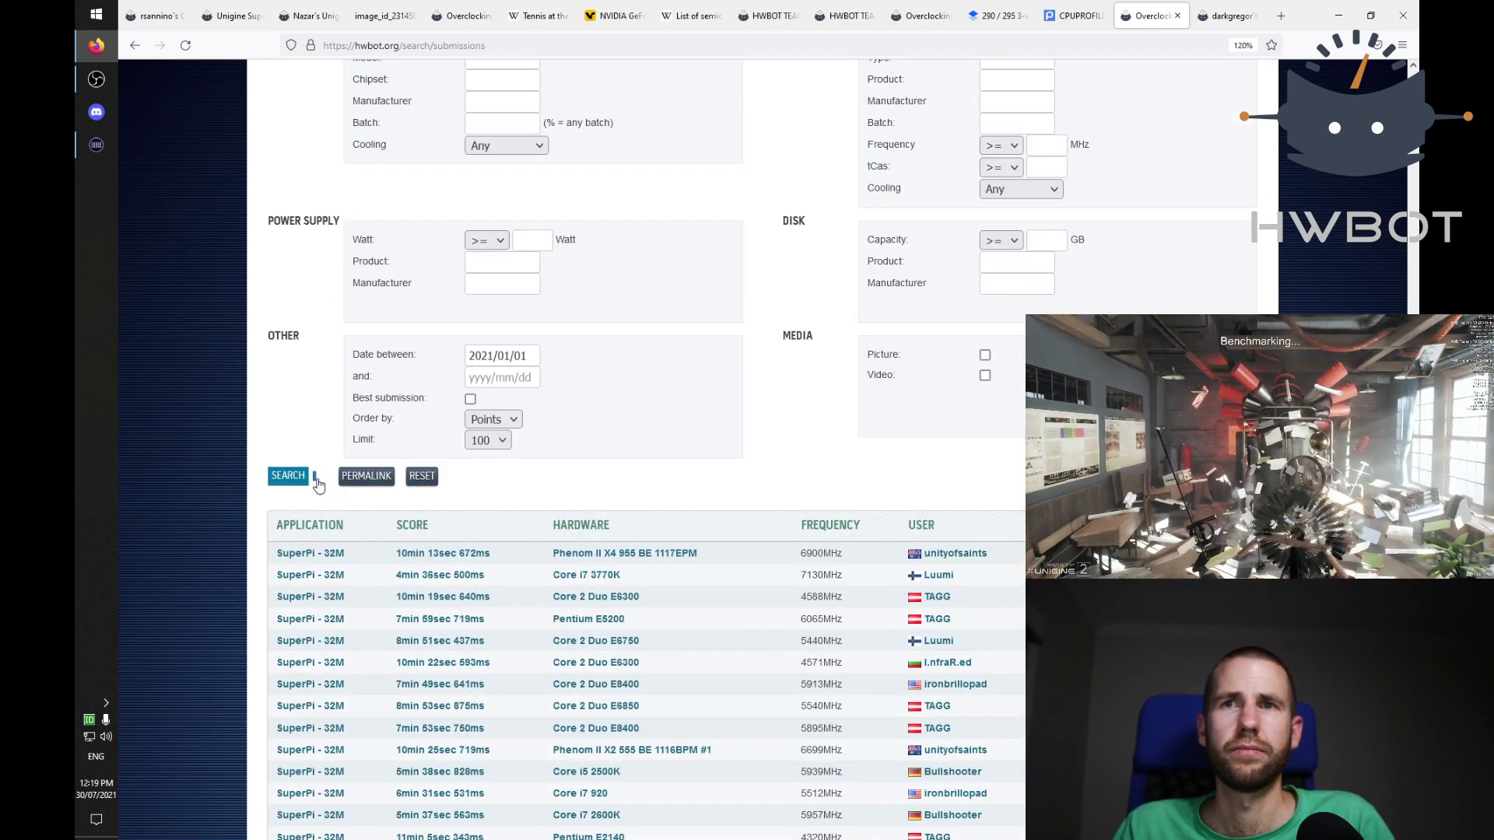
scroll(695, 459, down, 7)
scroll(694, 459, down, 3)
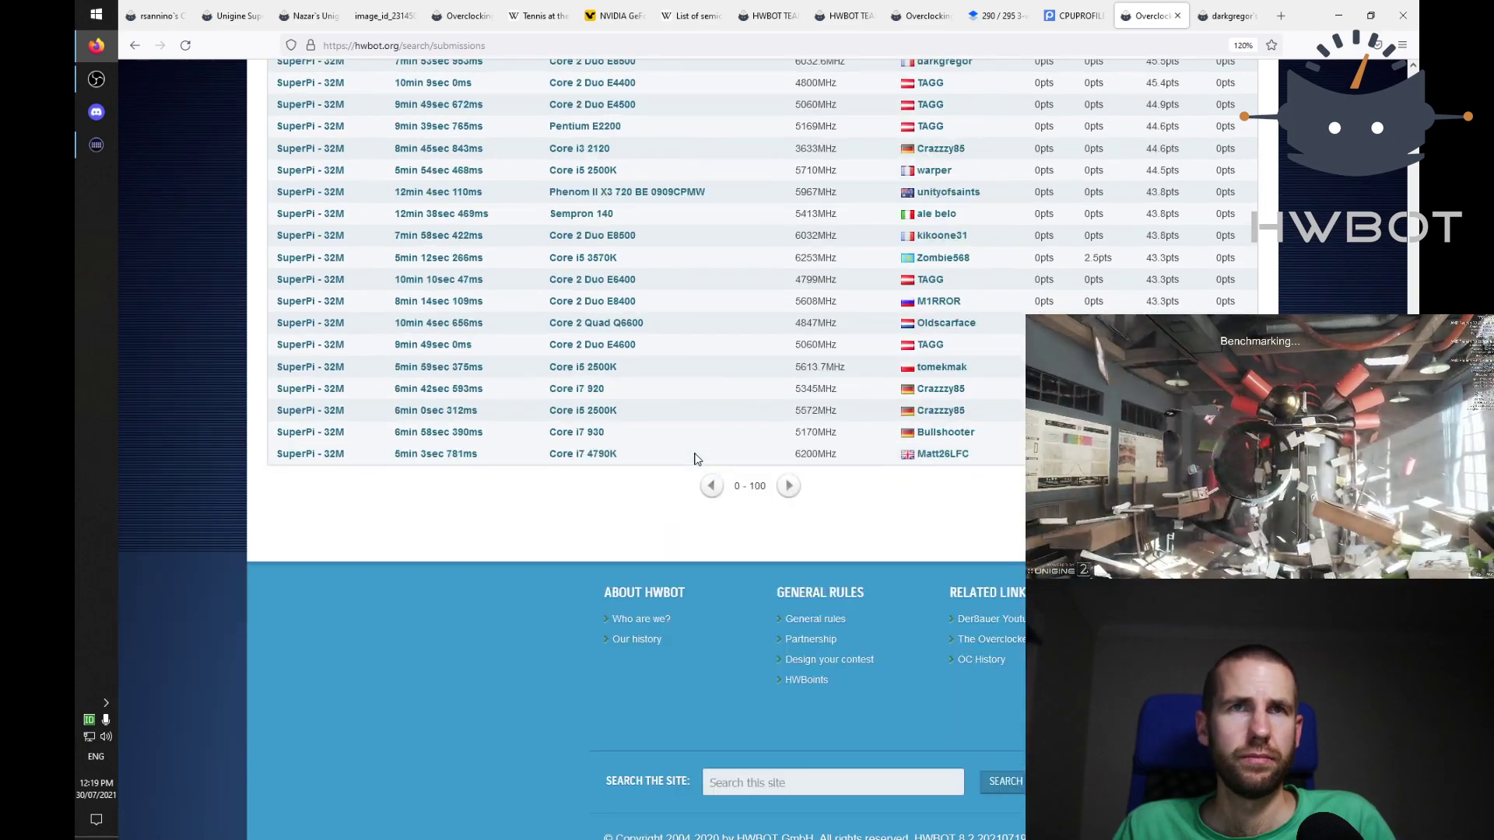
Step: Restrict the search to submissions with a hardware rank equal to 1 and rerun it
scroll(697, 457, up, 15)
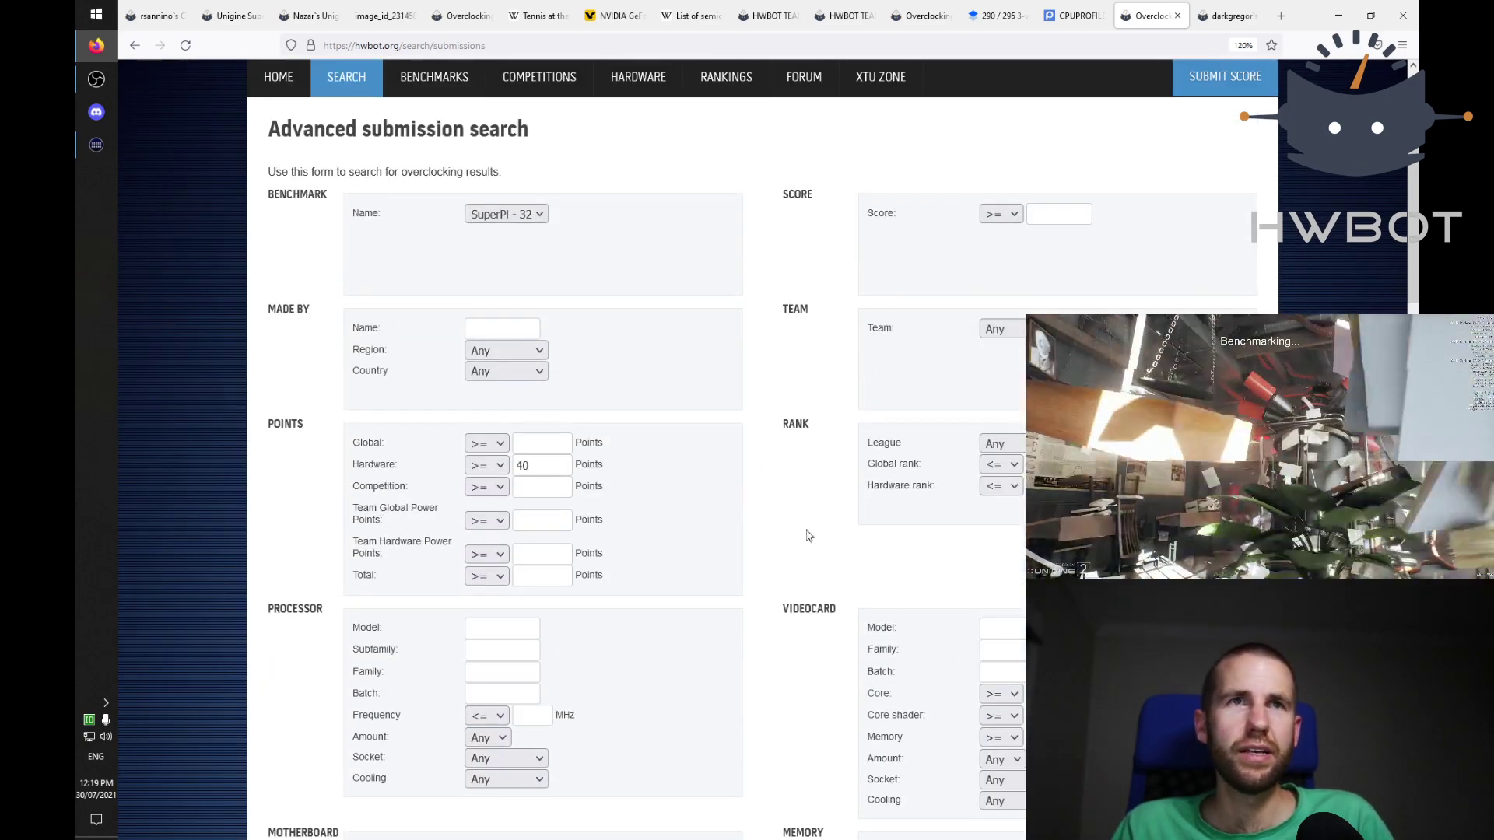
click(1001, 485)
click(1000, 510)
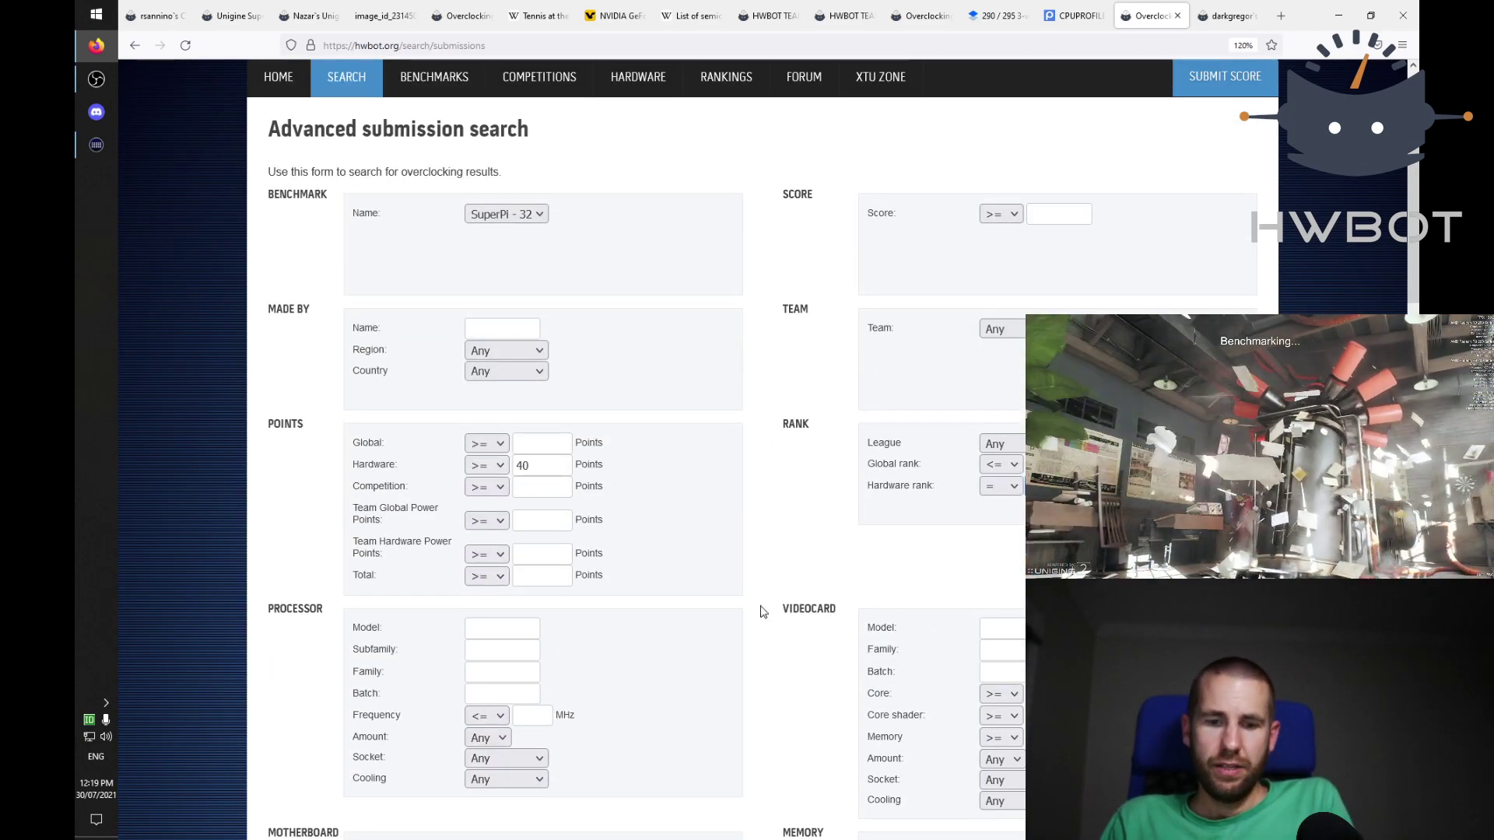
scroll(773, 603, down, 10)
click(292, 298)
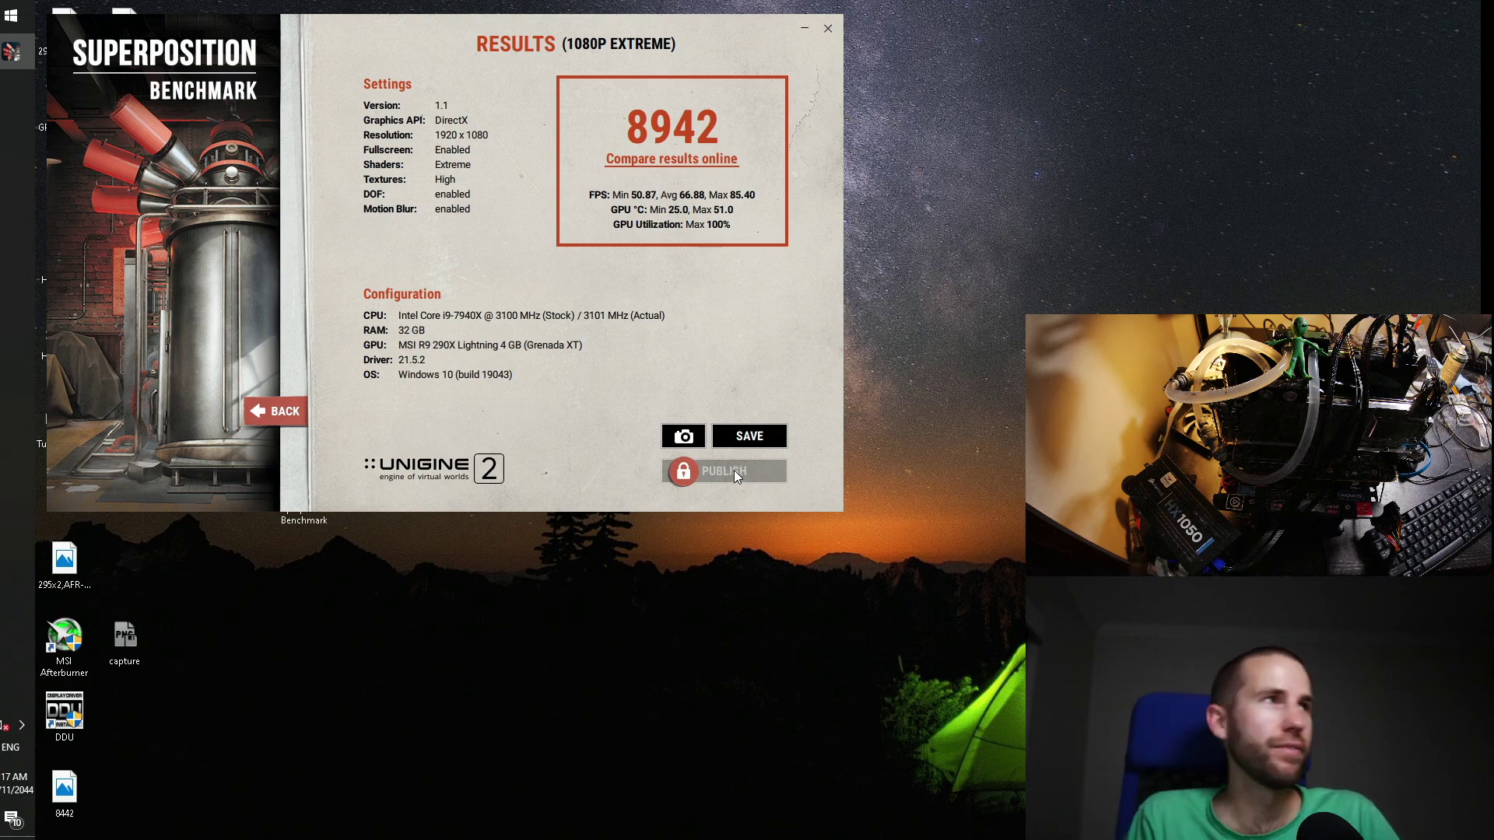
Step: Switch to the Superposition benchmark on the test system and close its results window
click(827, 29)
click(11, 16)
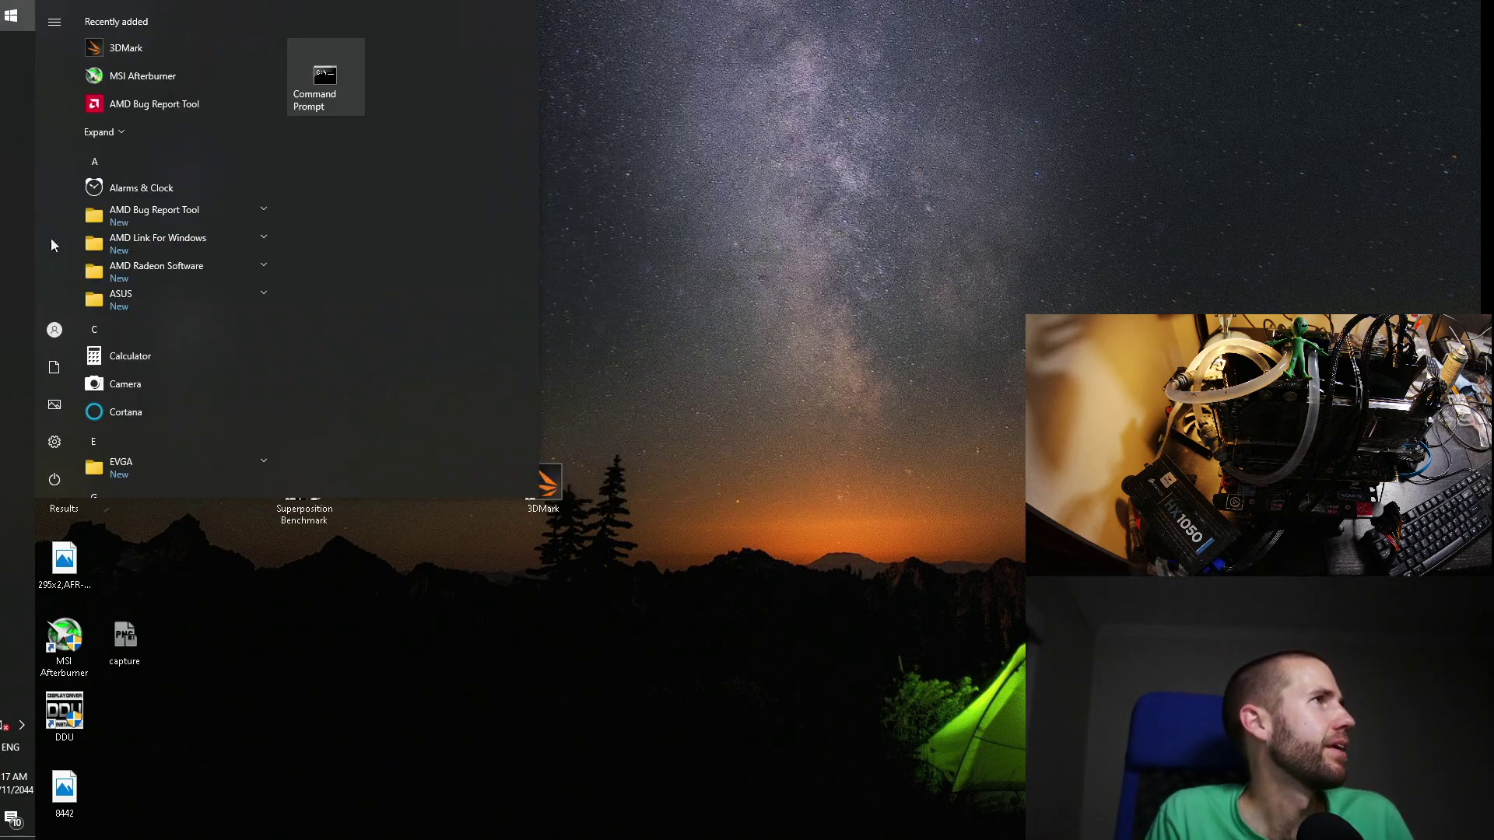
click(54, 479)
click(148, 441)
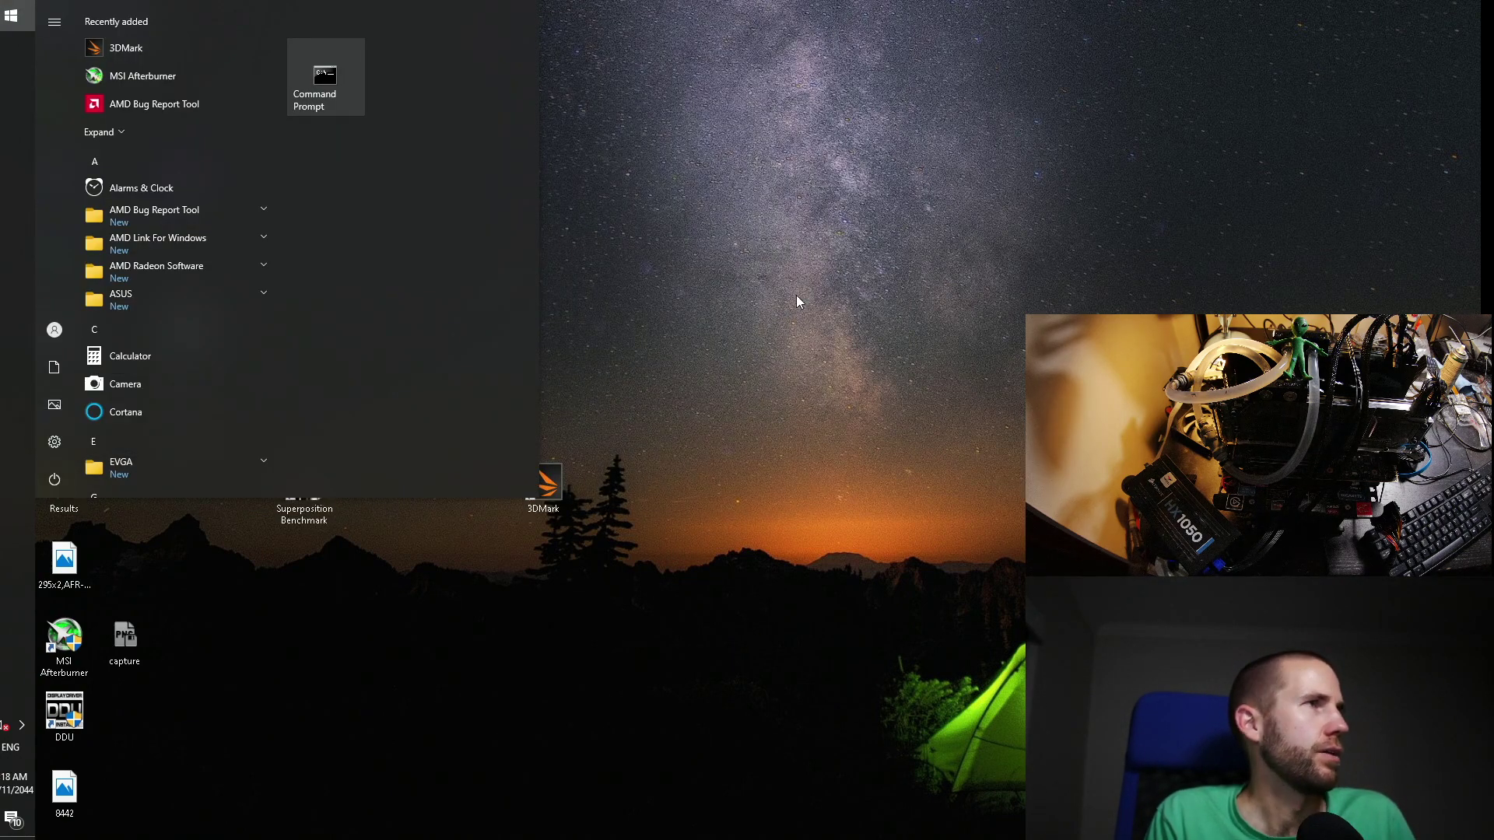
click(614, 579)
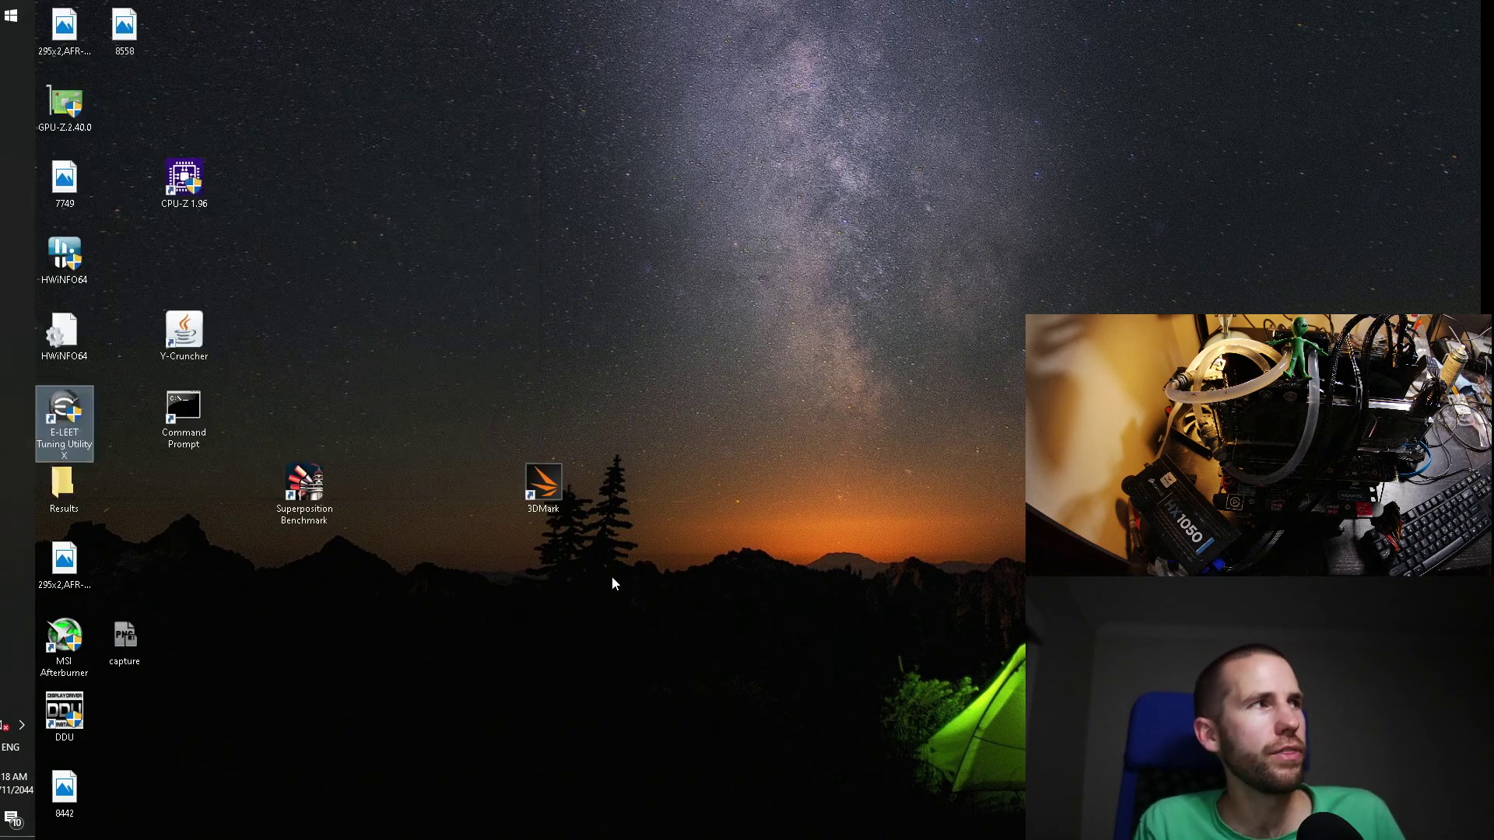
Step: Launch E-LEET Tuning Utility X alongside CPU-Z, select a MESH multiplier of x30, and close the unresponsive CPU-Z
double_click(195, 184)
click(76, 422)
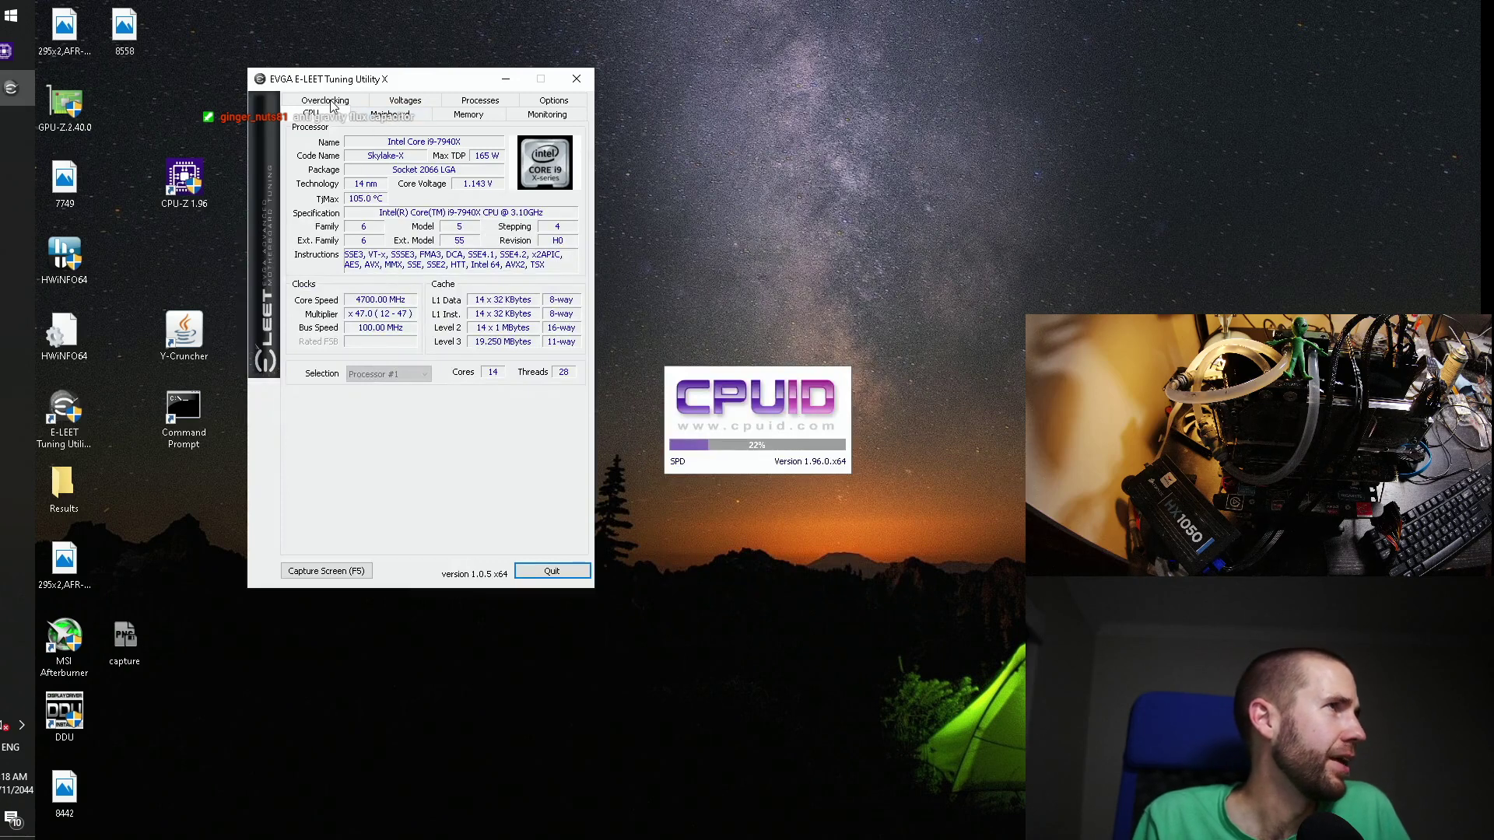
click(328, 101)
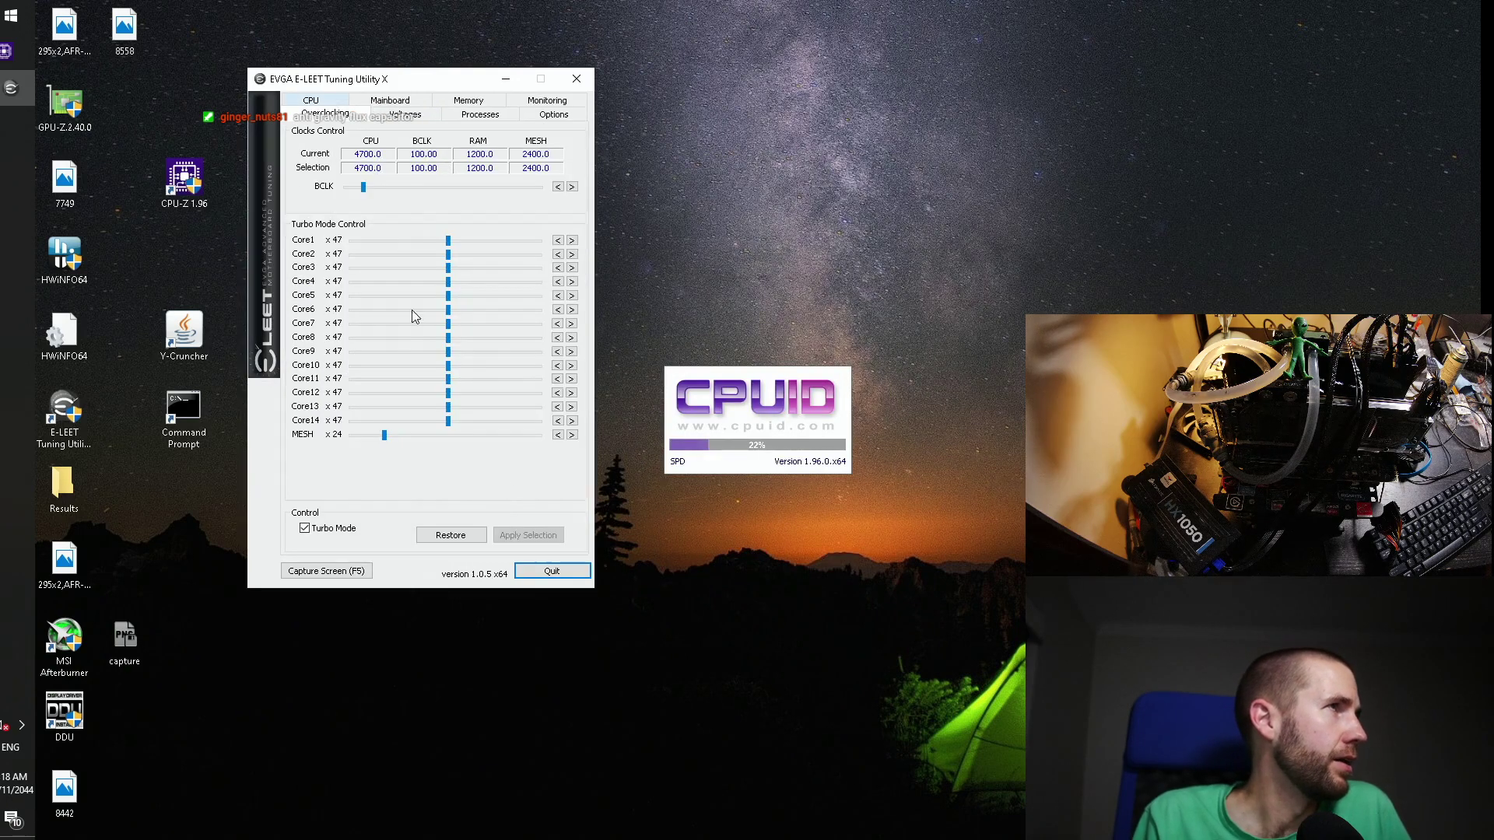
click(572, 434)
click(572, 435)
click(572, 435)
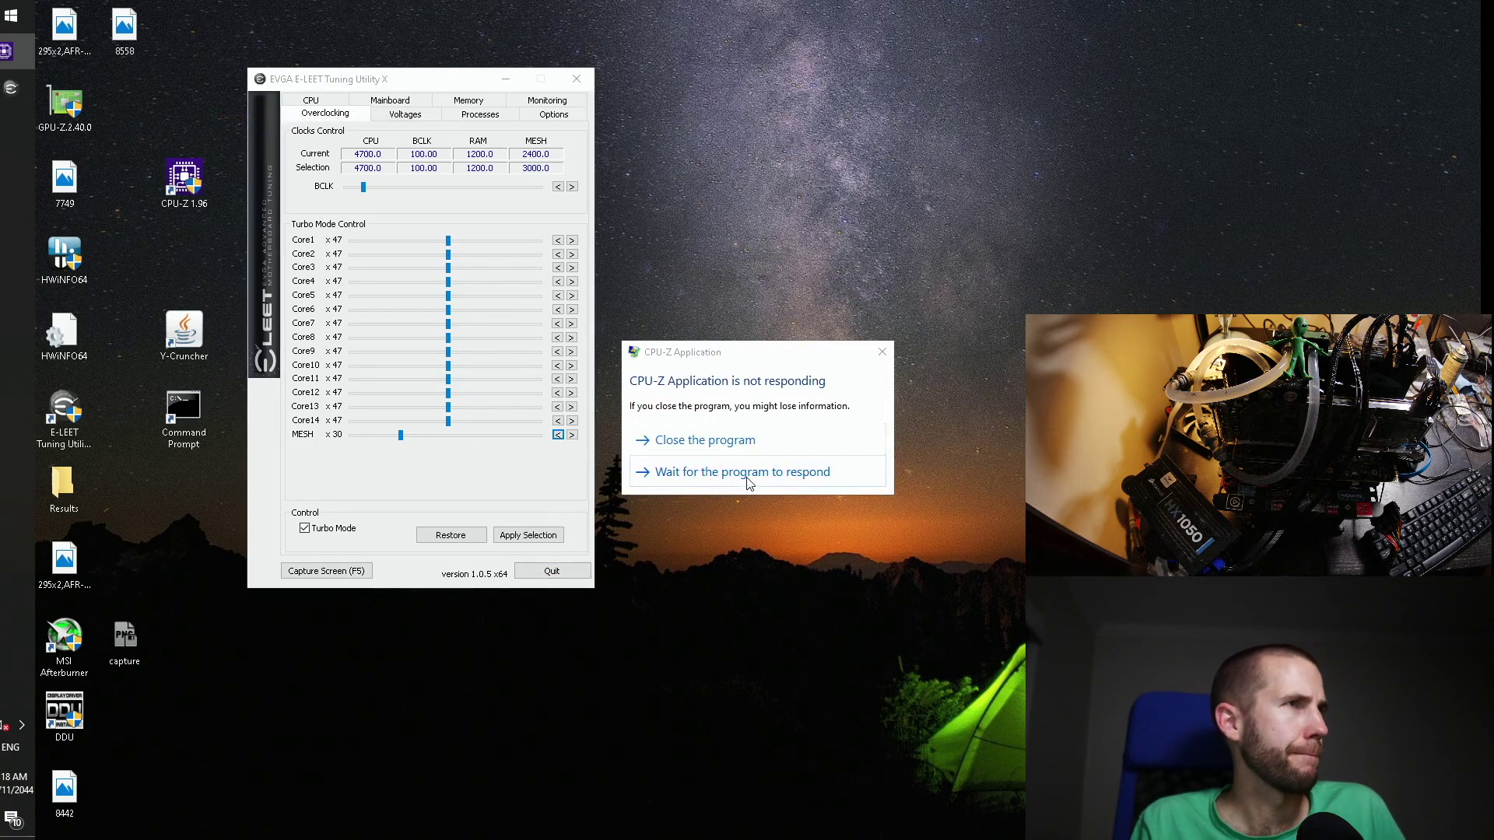
click(707, 450)
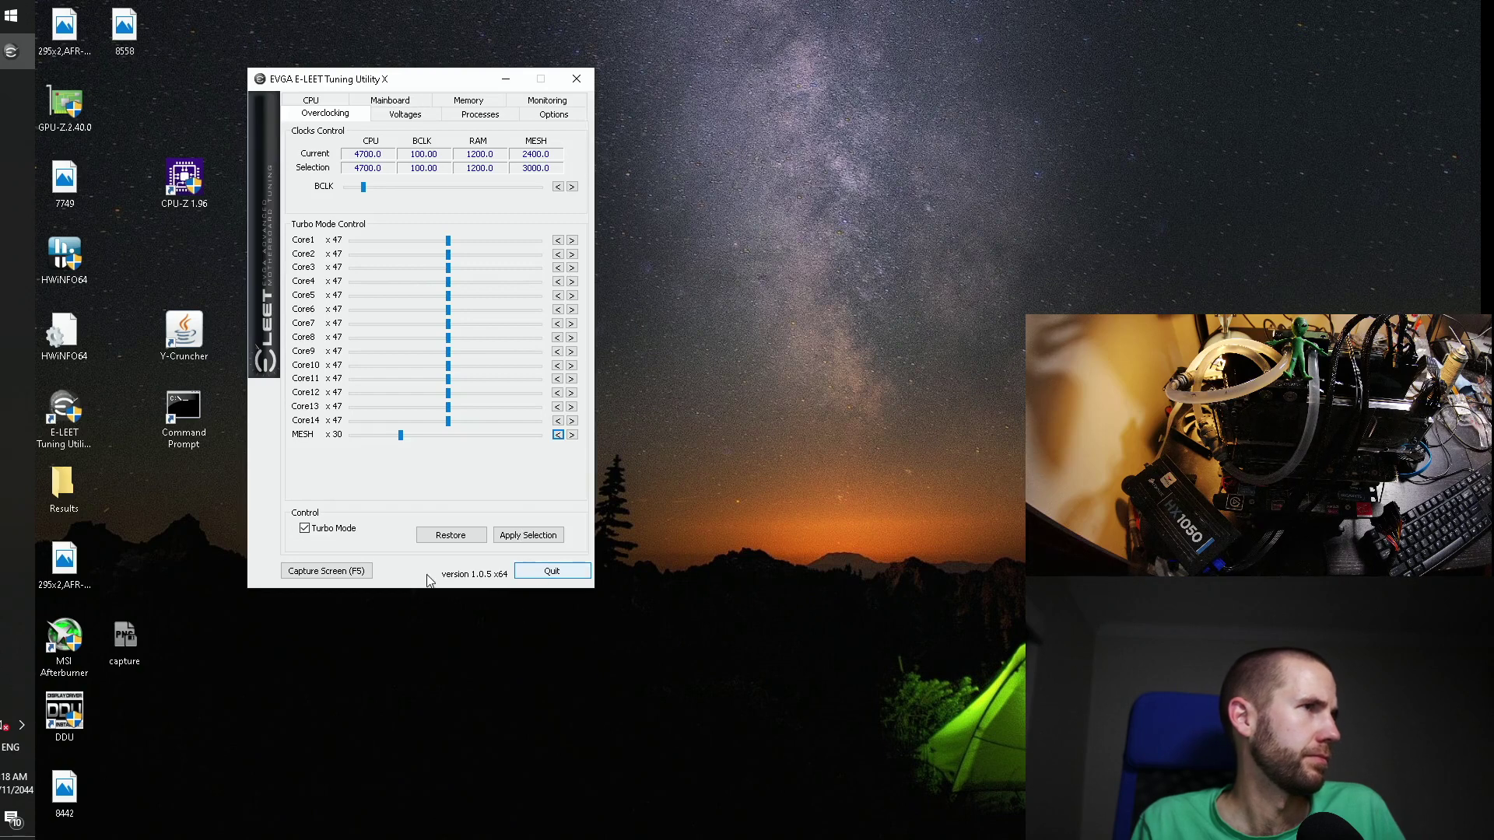
Step: Apply the selected mesh overclock, close E-LEET, and check the system in a relaunched CPU-Z before closing it
double_click(184, 179)
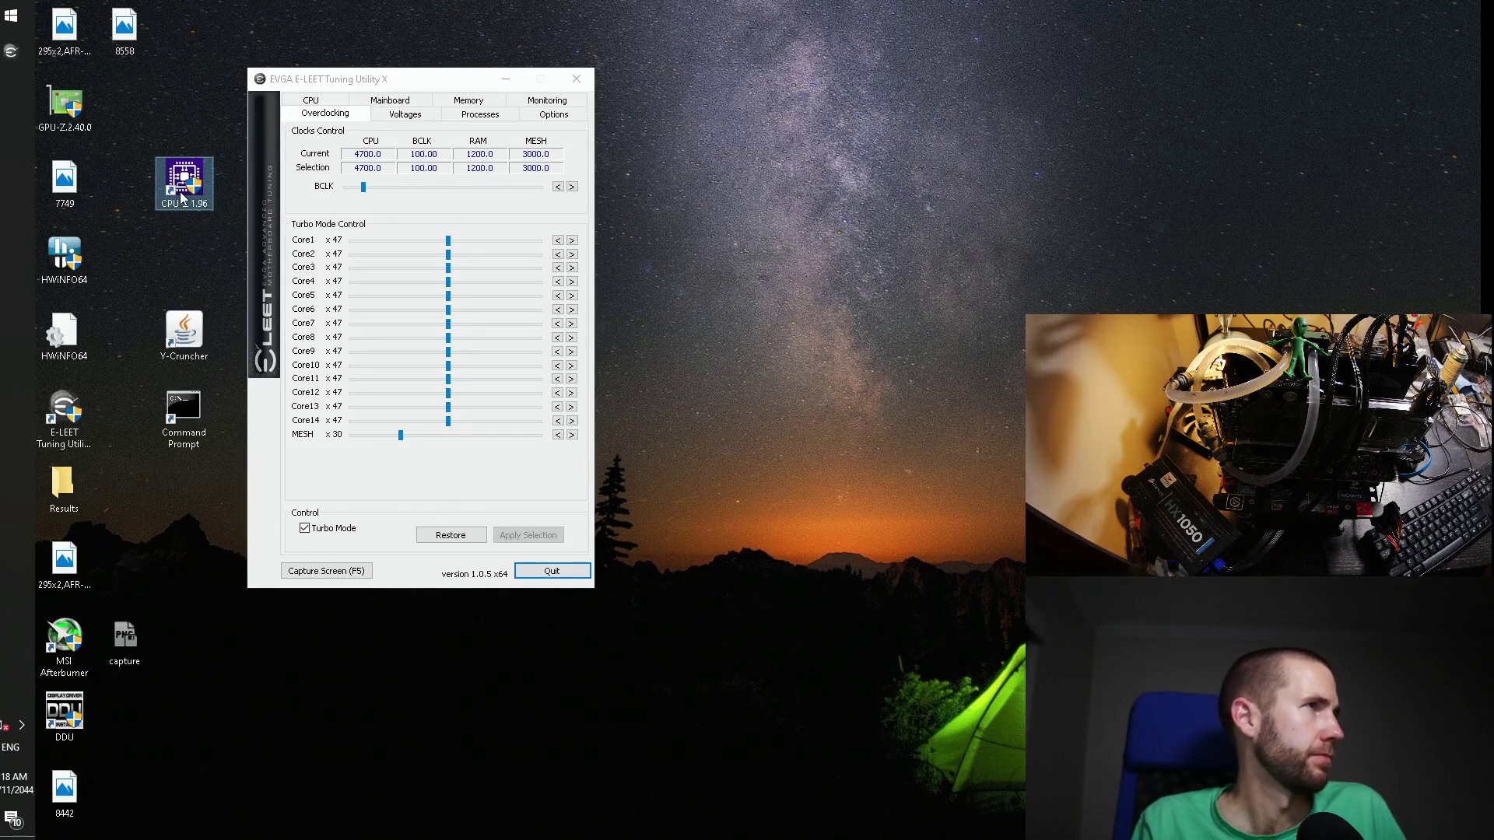
click(576, 79)
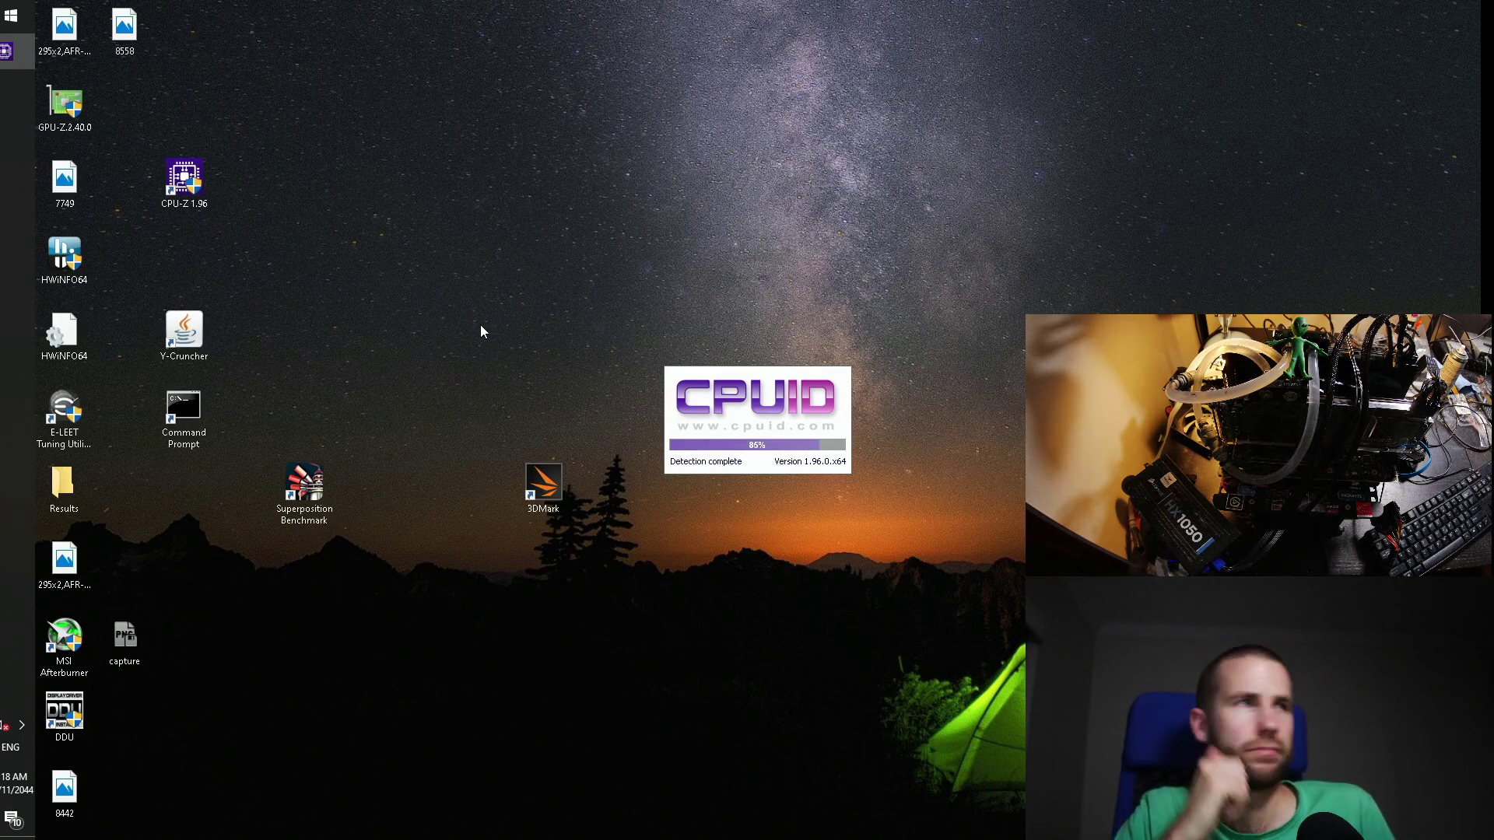
click(740, 291)
drag(658, 269, 498, 255)
click(460, 277)
click(733, 255)
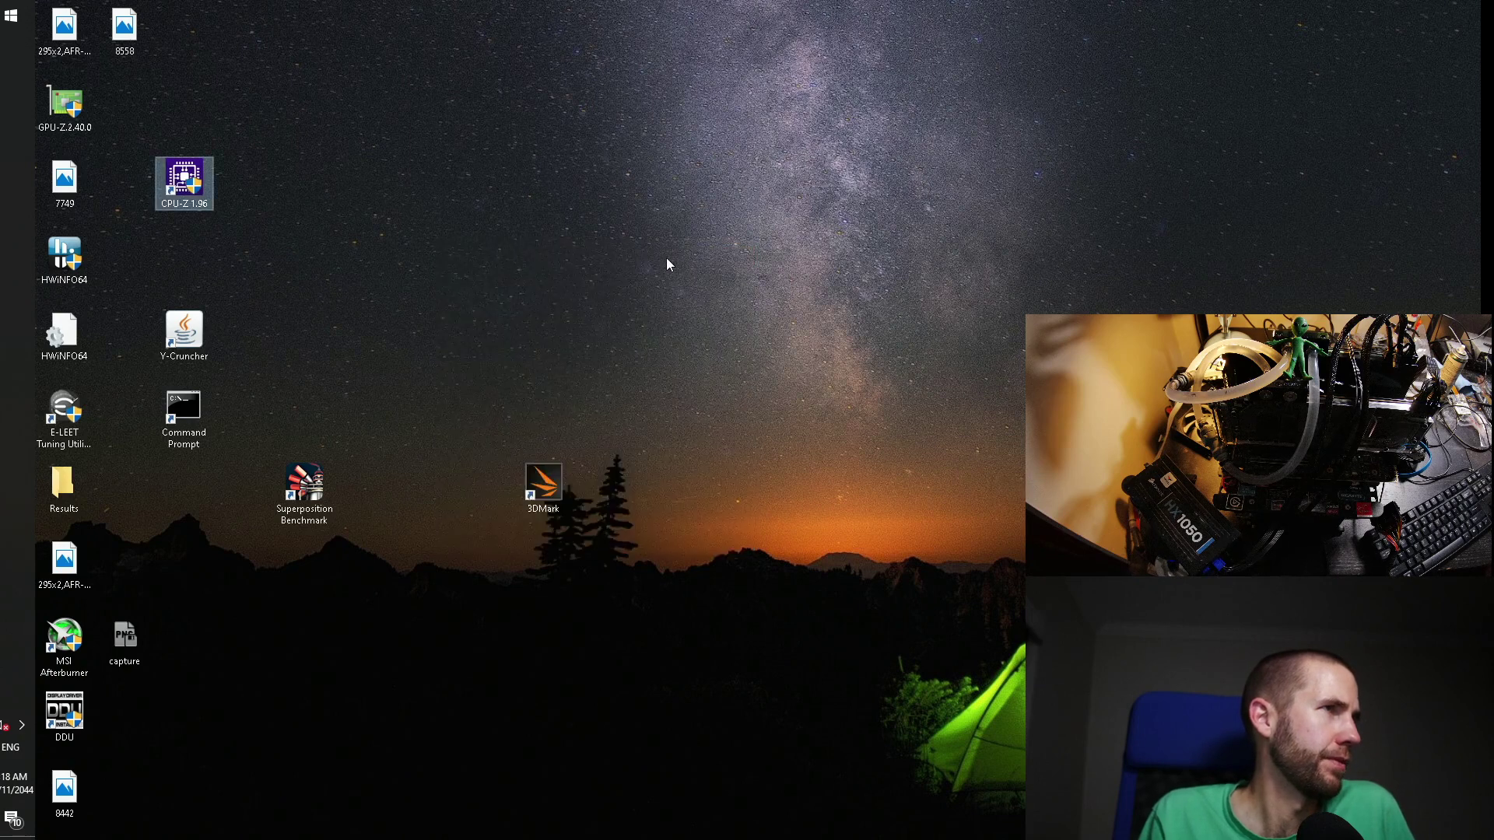
Step: Launch Superposition Benchmark, change the performance preset and start a benchmark run
double_click(304, 509)
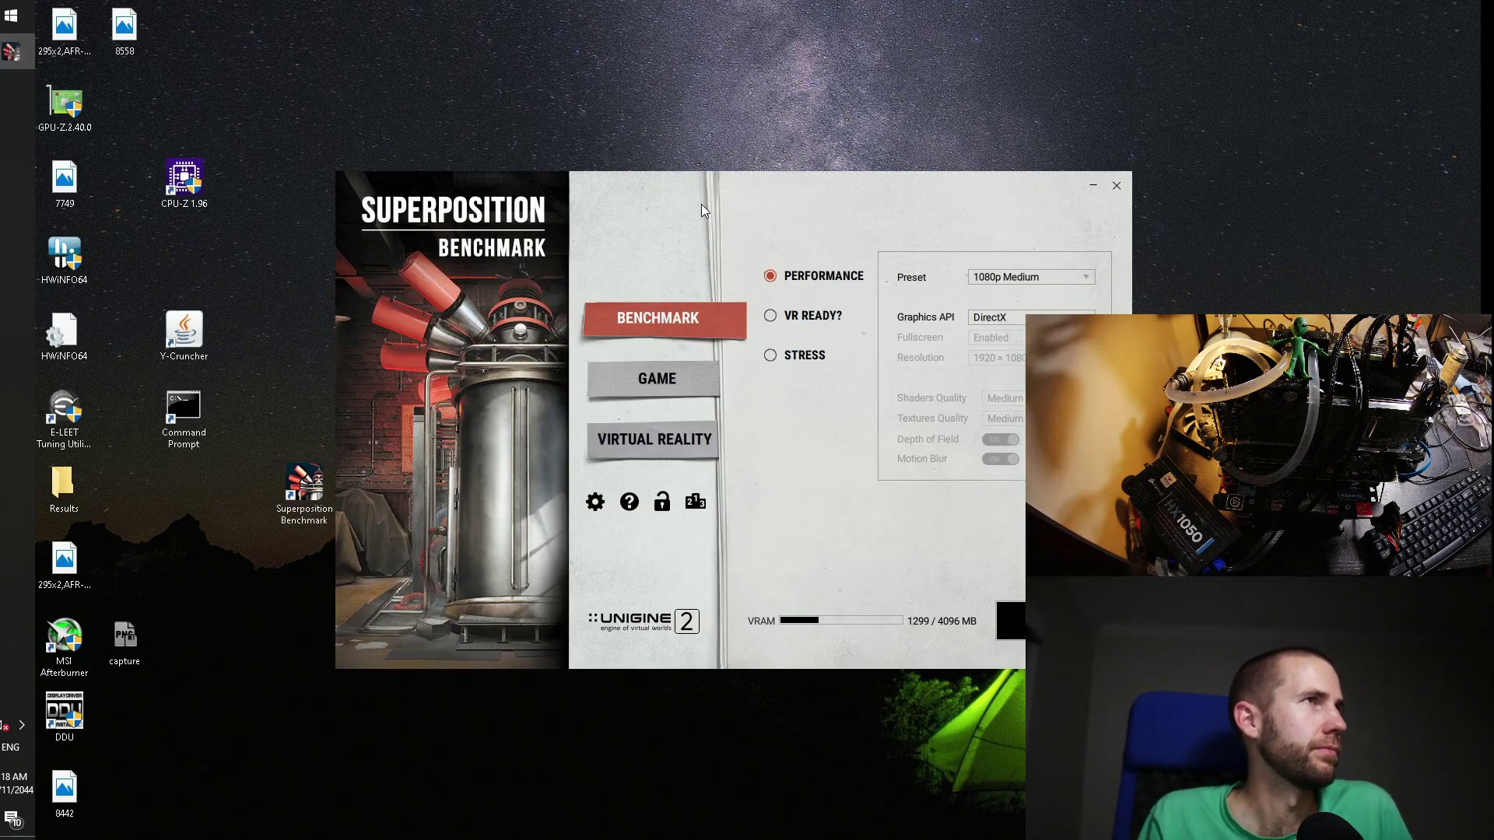
click(918, 212)
click(922, 292)
click(931, 555)
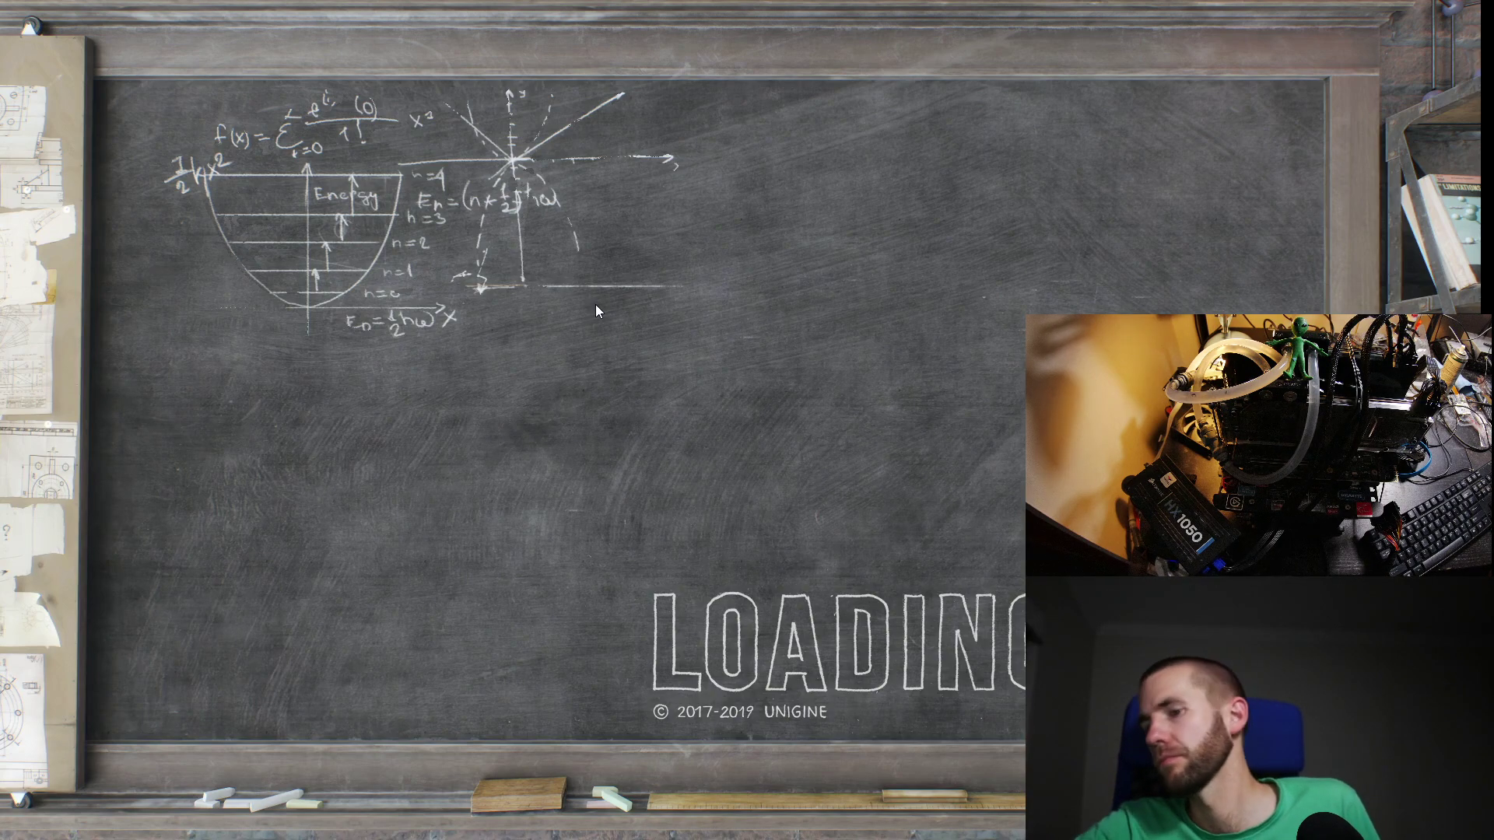
Step: Switch to Firefox, review the Core i5 2500K submission's ranking and points details, and close its tab
key(alt+Tab)
click(1281, 15)
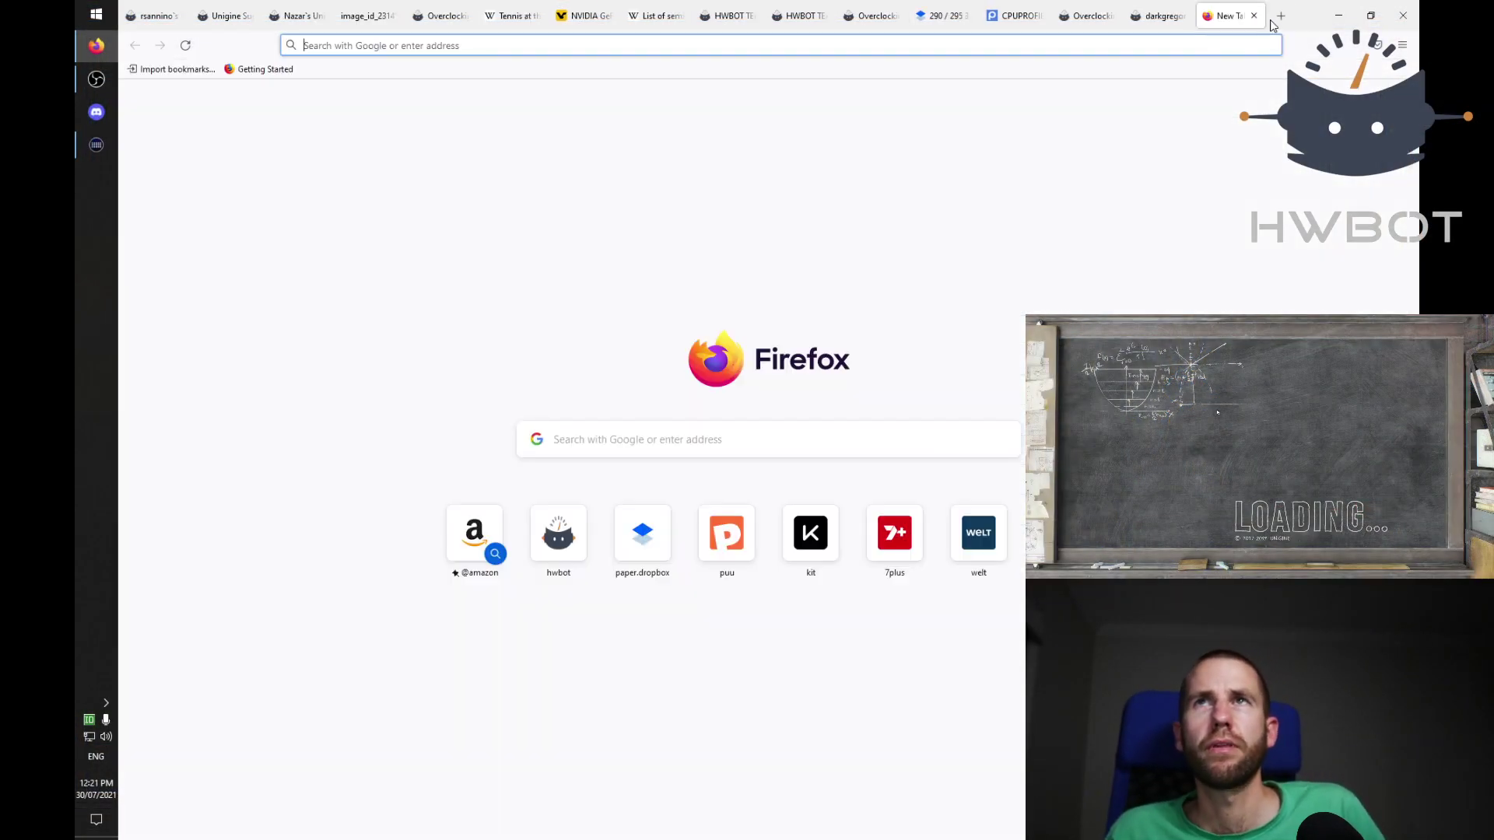
key(ctrl+w)
click(1215, 15)
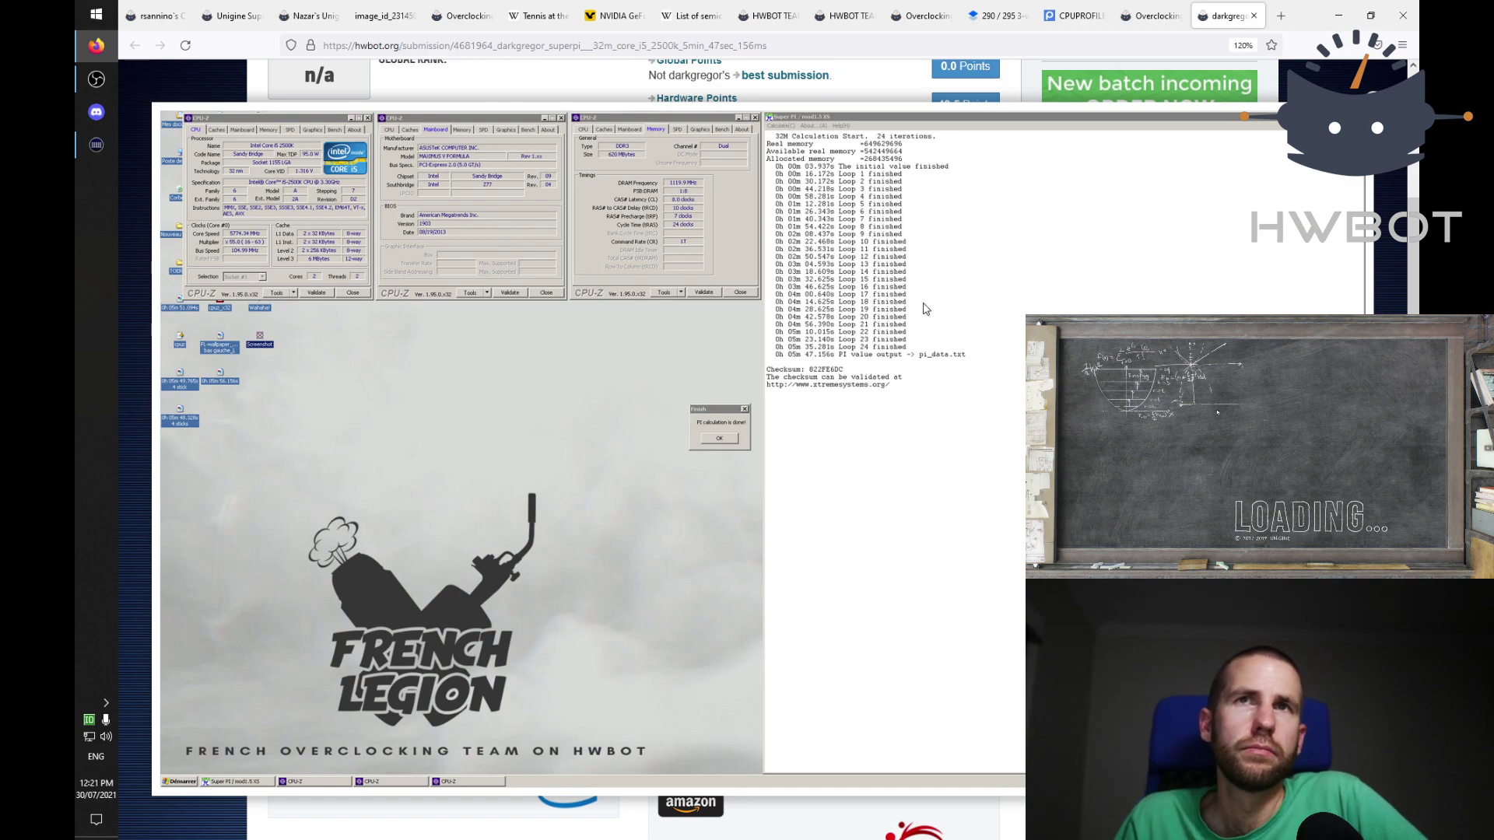
click(791, 418)
scroll(792, 418, up, 5)
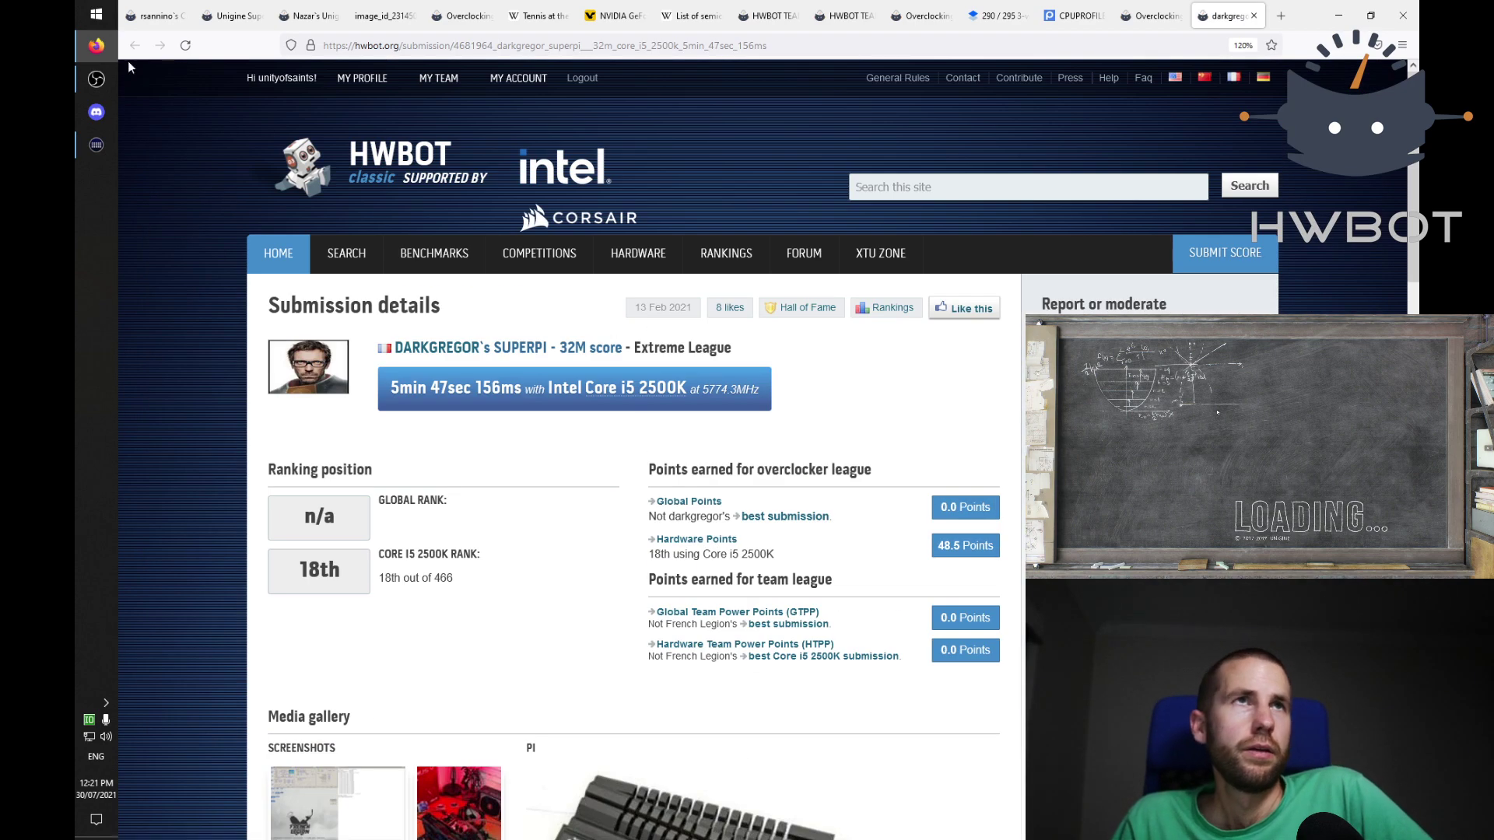
click(1253, 16)
Step: Look through the first-place SuperPi - 32M submissions found by the search and return to the search criteria
scroll(682, 546, up, 10)
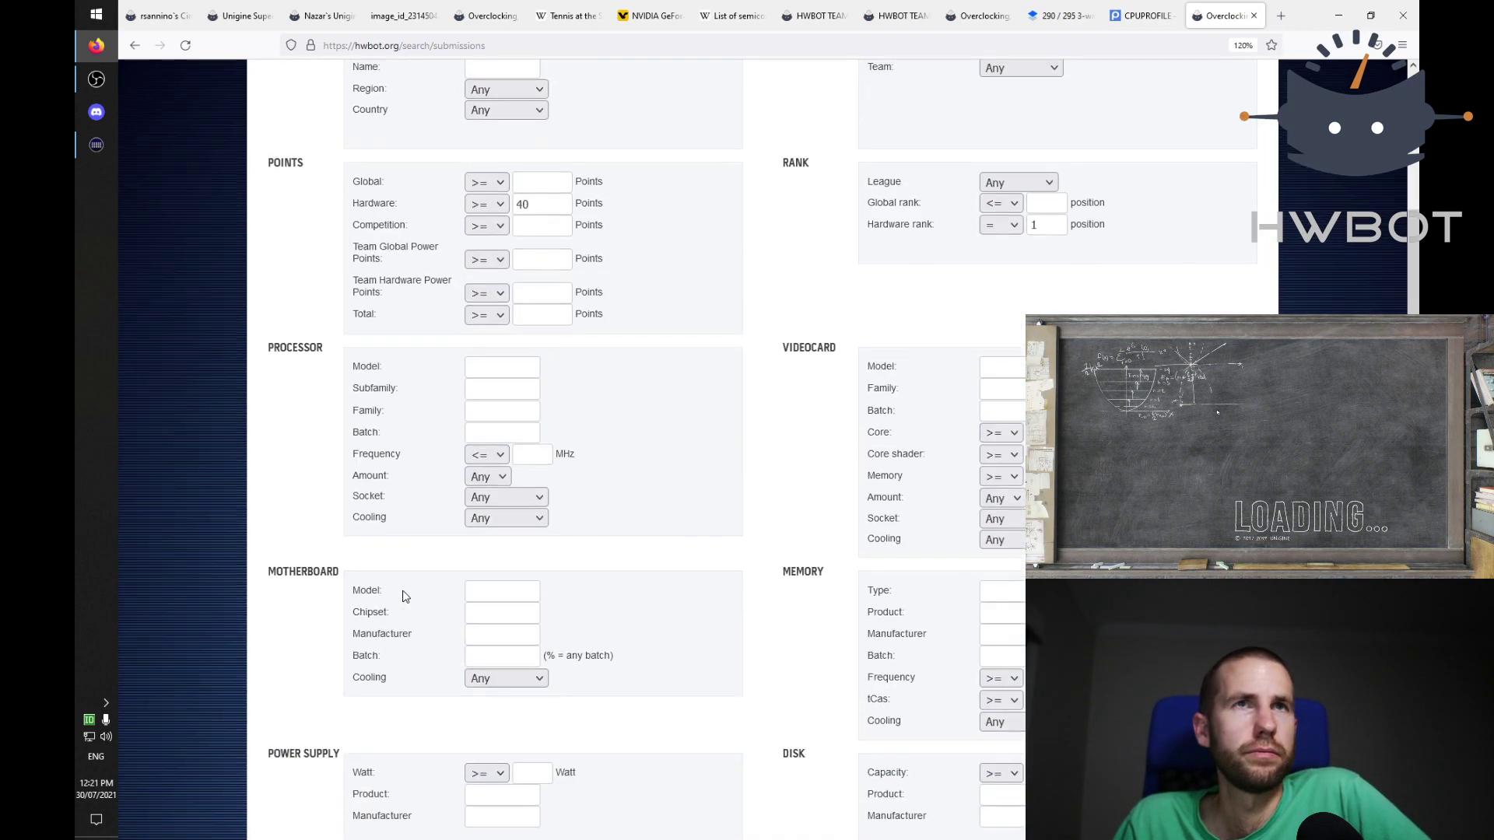
scroll(682, 545, down, 8)
scroll(682, 545, down, 4)
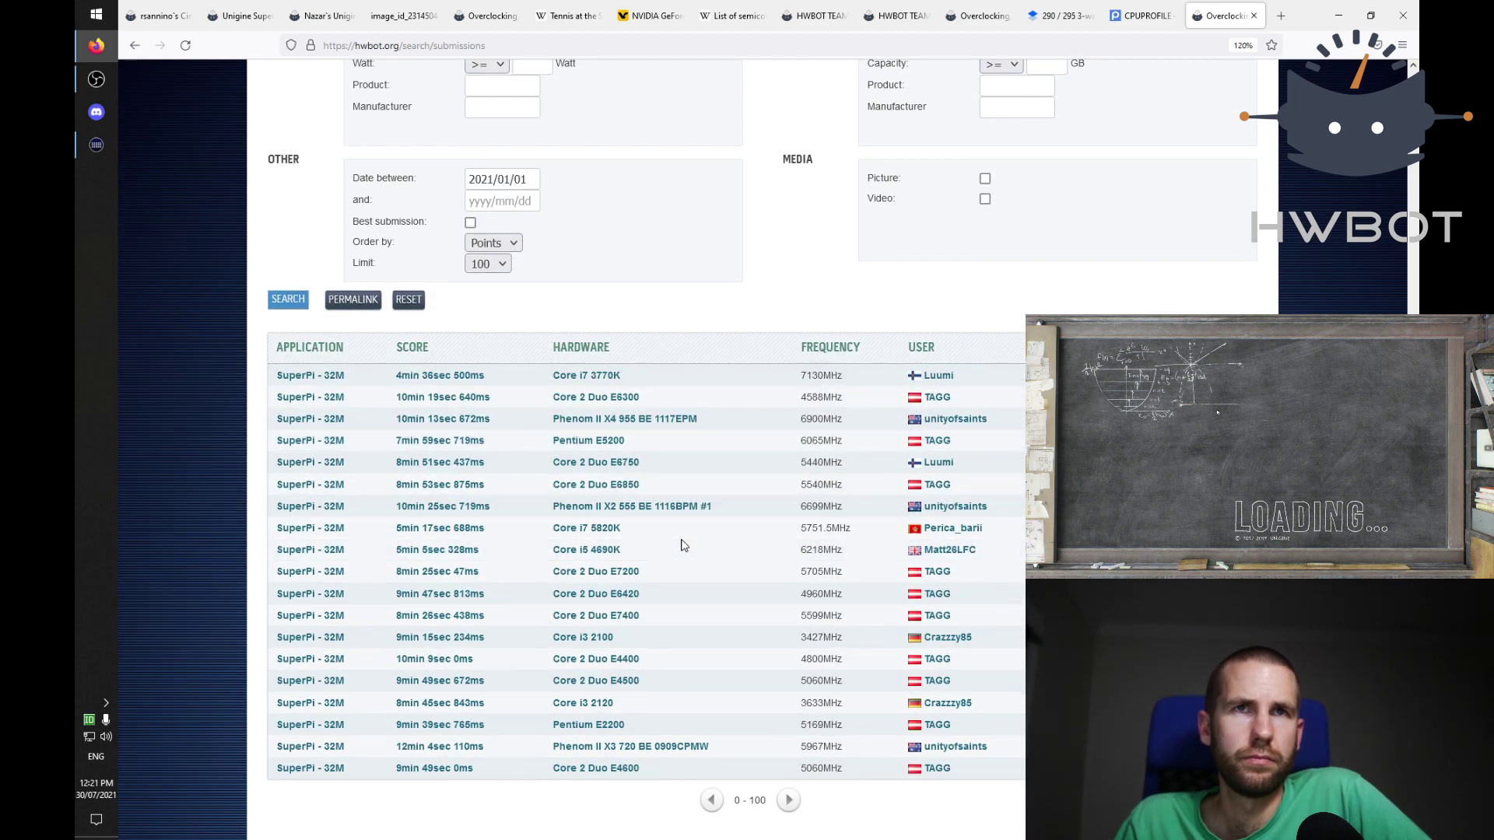
scroll(682, 545, up, 12)
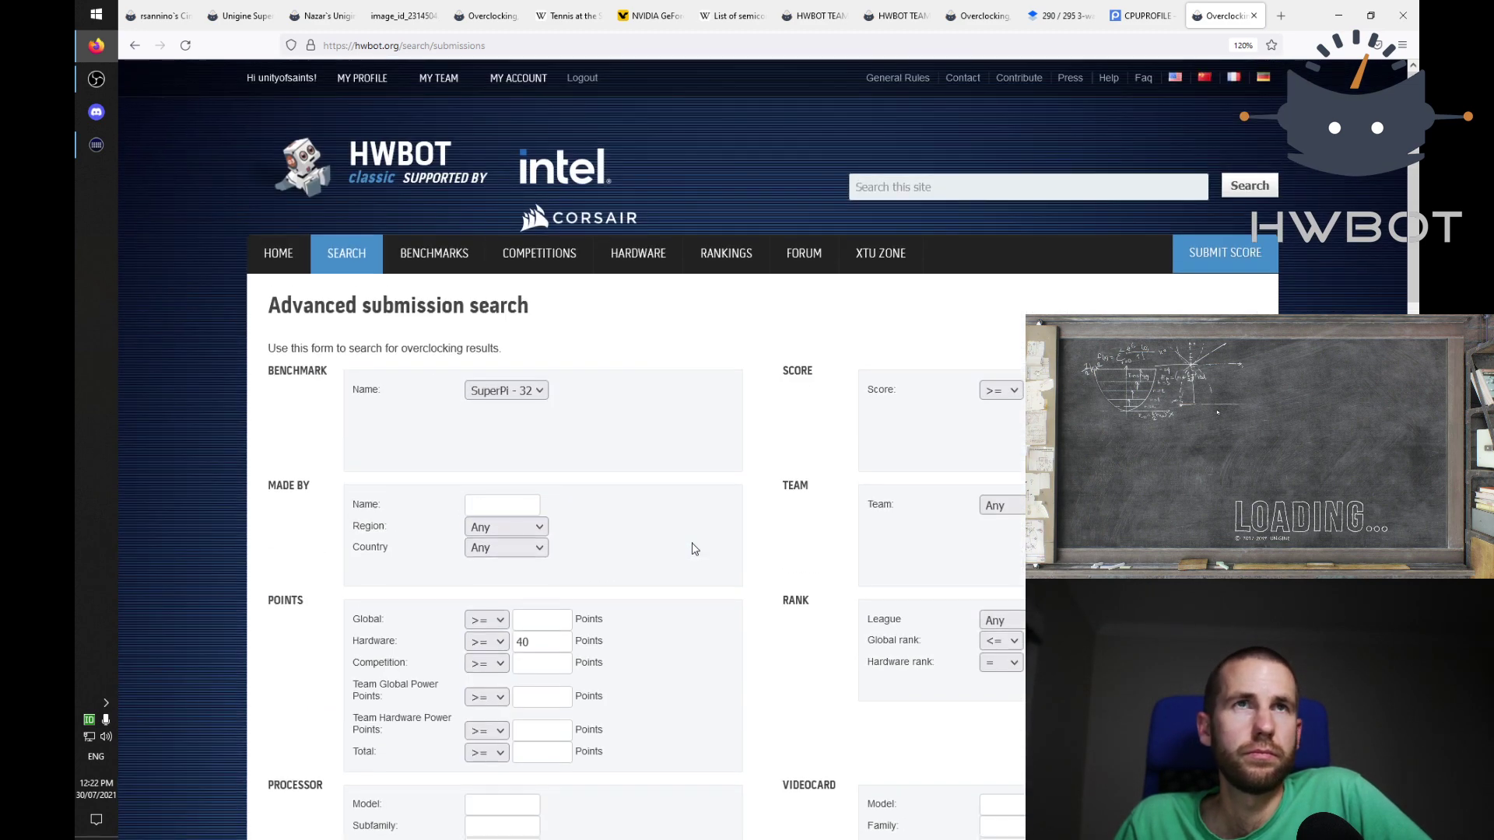
Step: Search the submissions for HWBOT x265 Benchmark - 4k with the minimum hardware points filter cleared
scroll(695, 549, down, 2)
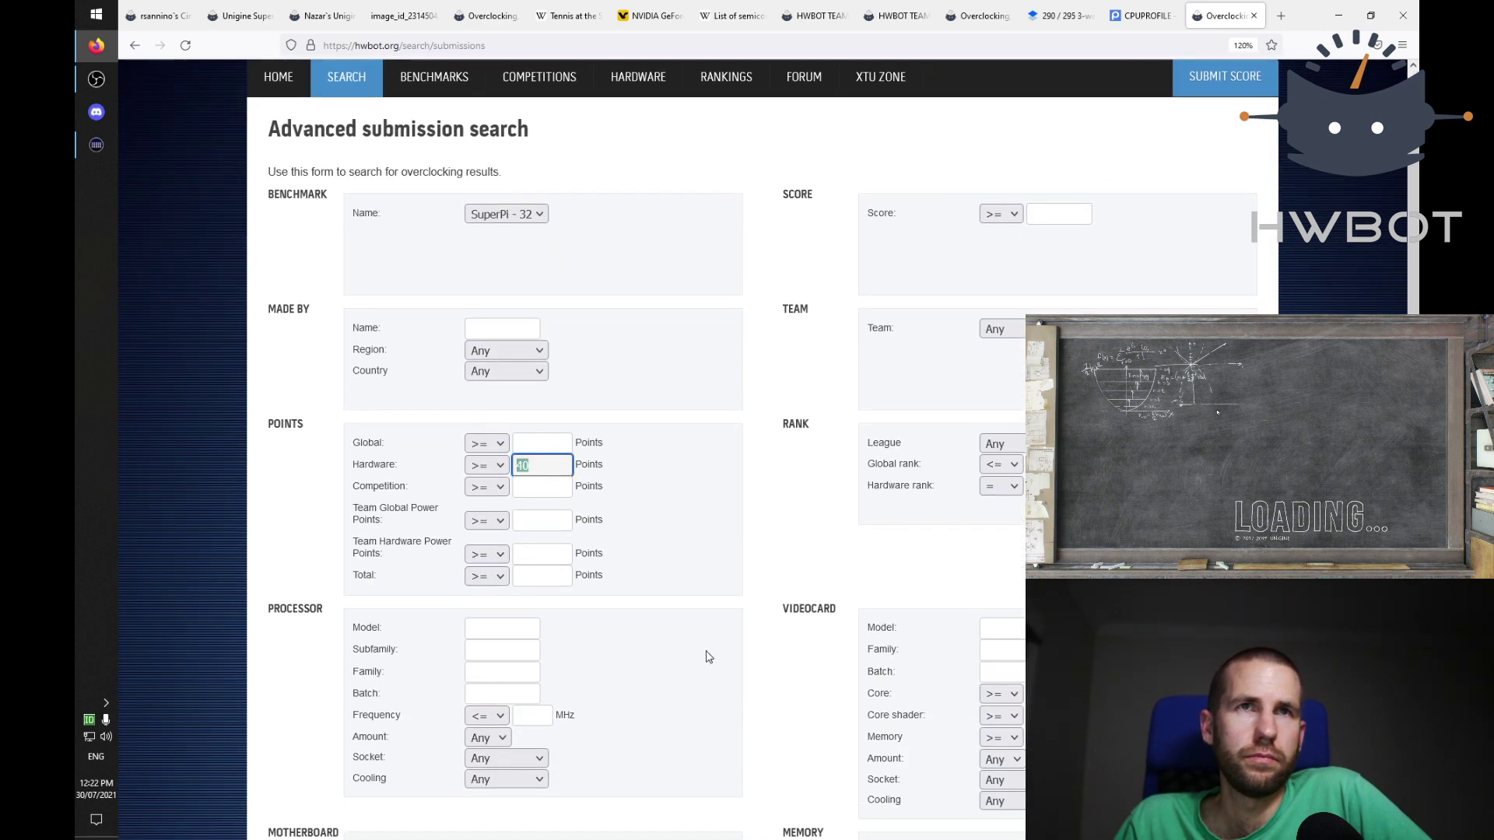
click(532, 214)
drag(711, 328, 719, 335)
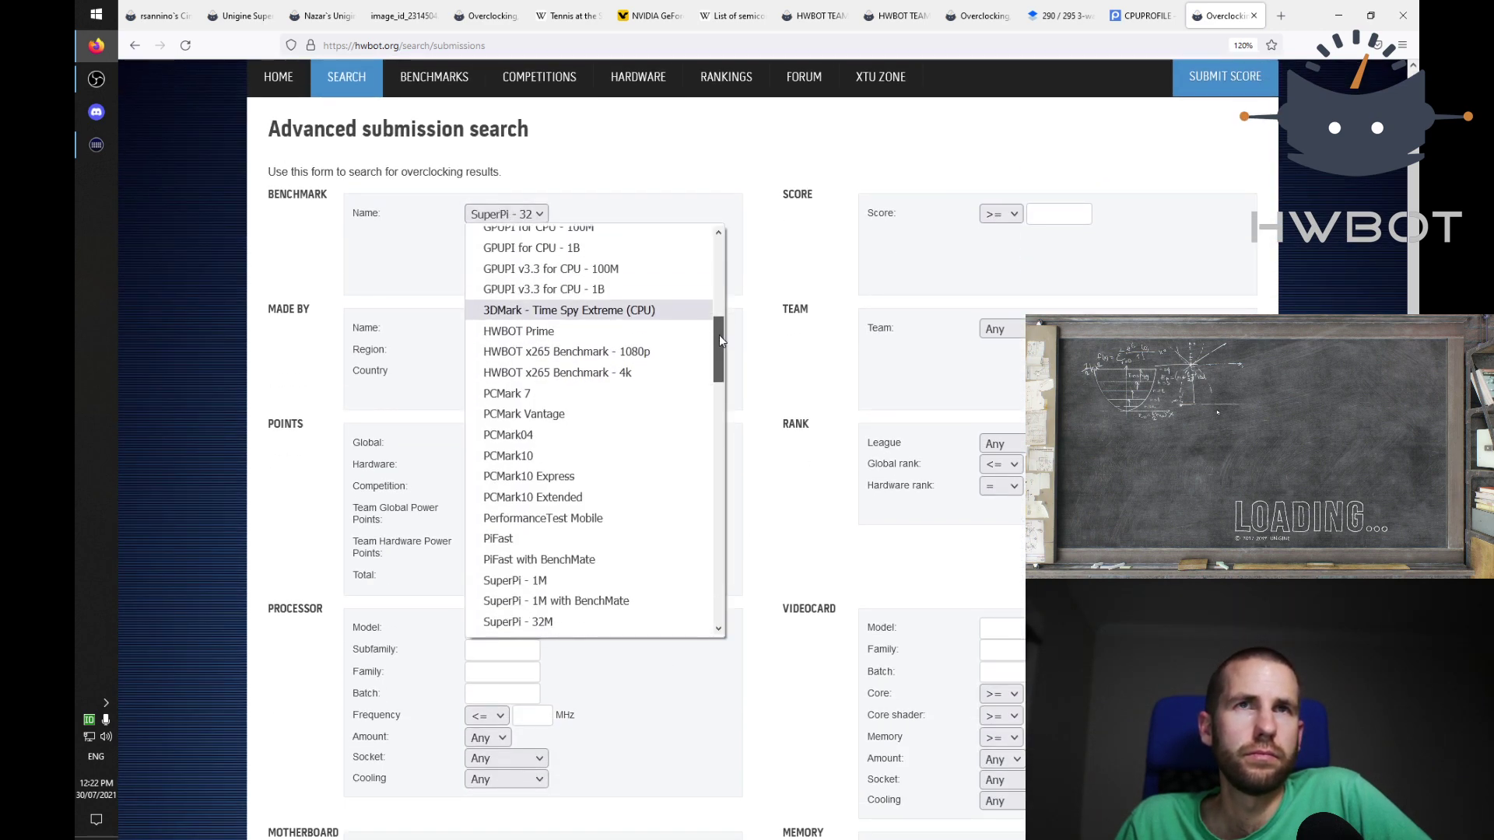
click(697, 374)
double_click(537, 465)
key(BackSpace)
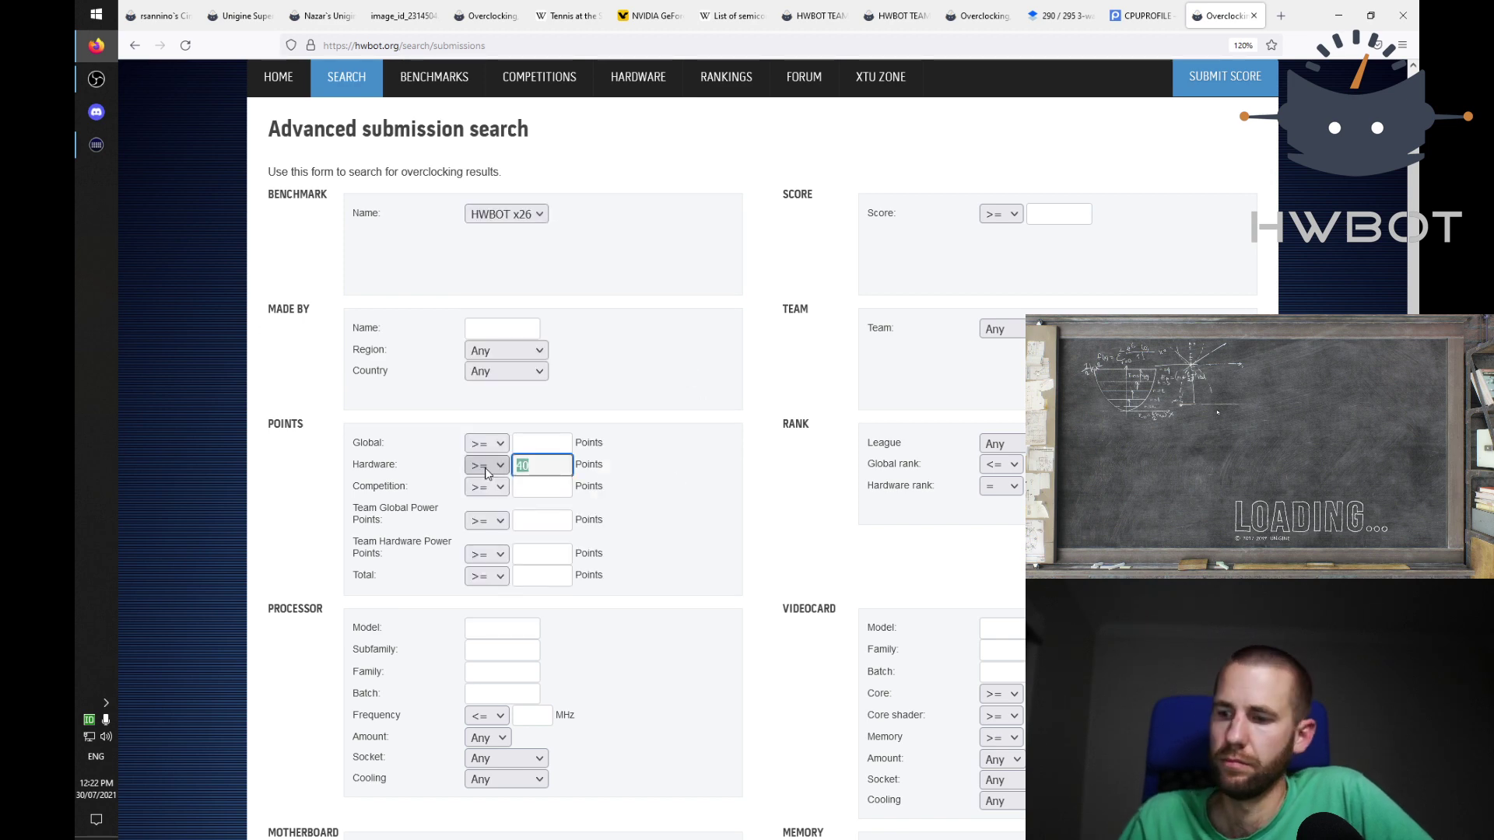
scroll(469, 465, down, 1)
scroll(469, 465, down, 7)
key(Return)
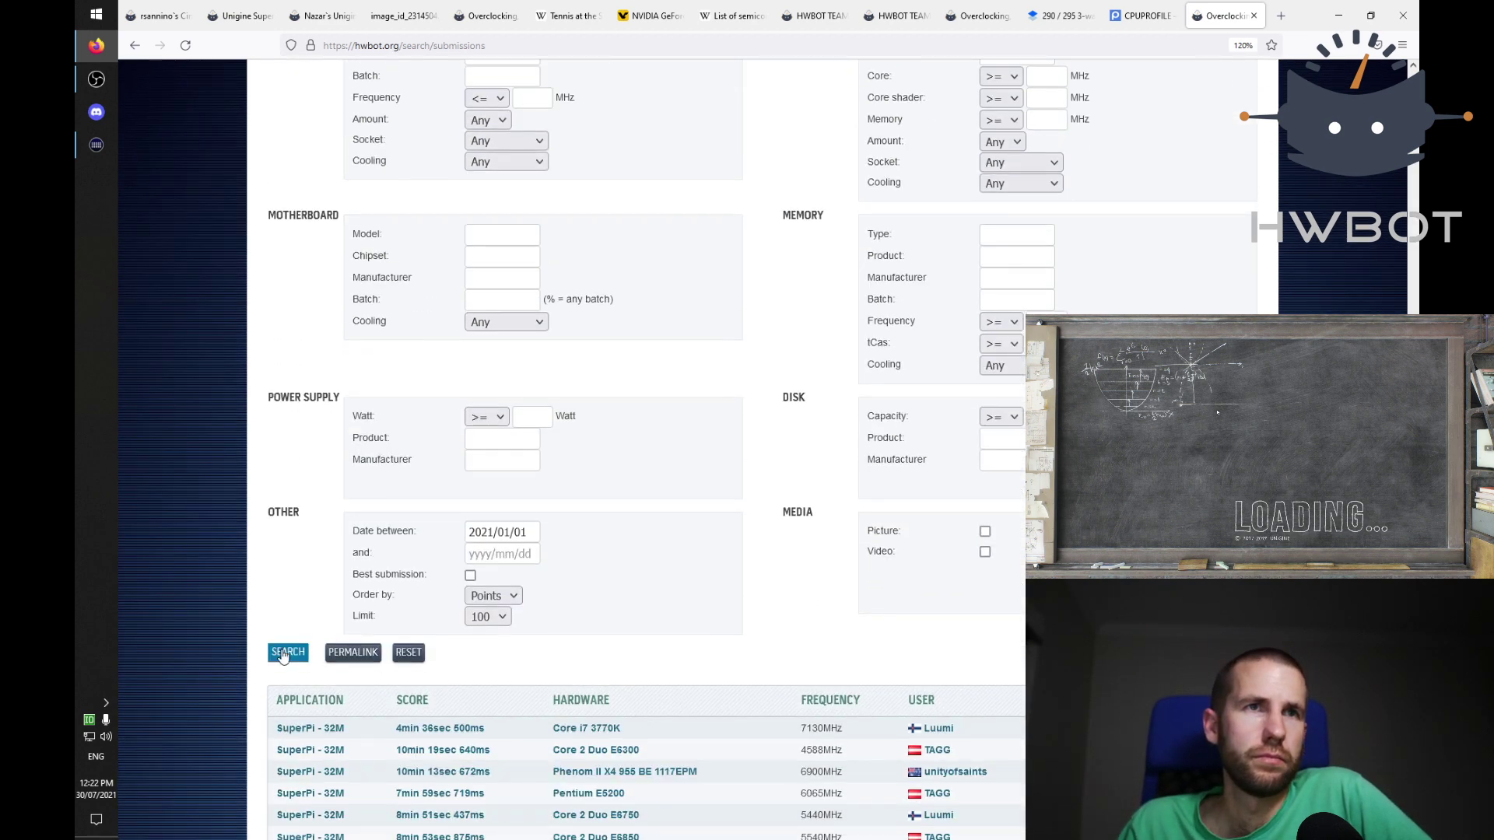
Step: Open the Xeon L3014 submission from the results in its own tab and review its details and result screenshot
scroll(984, 662, down, 6)
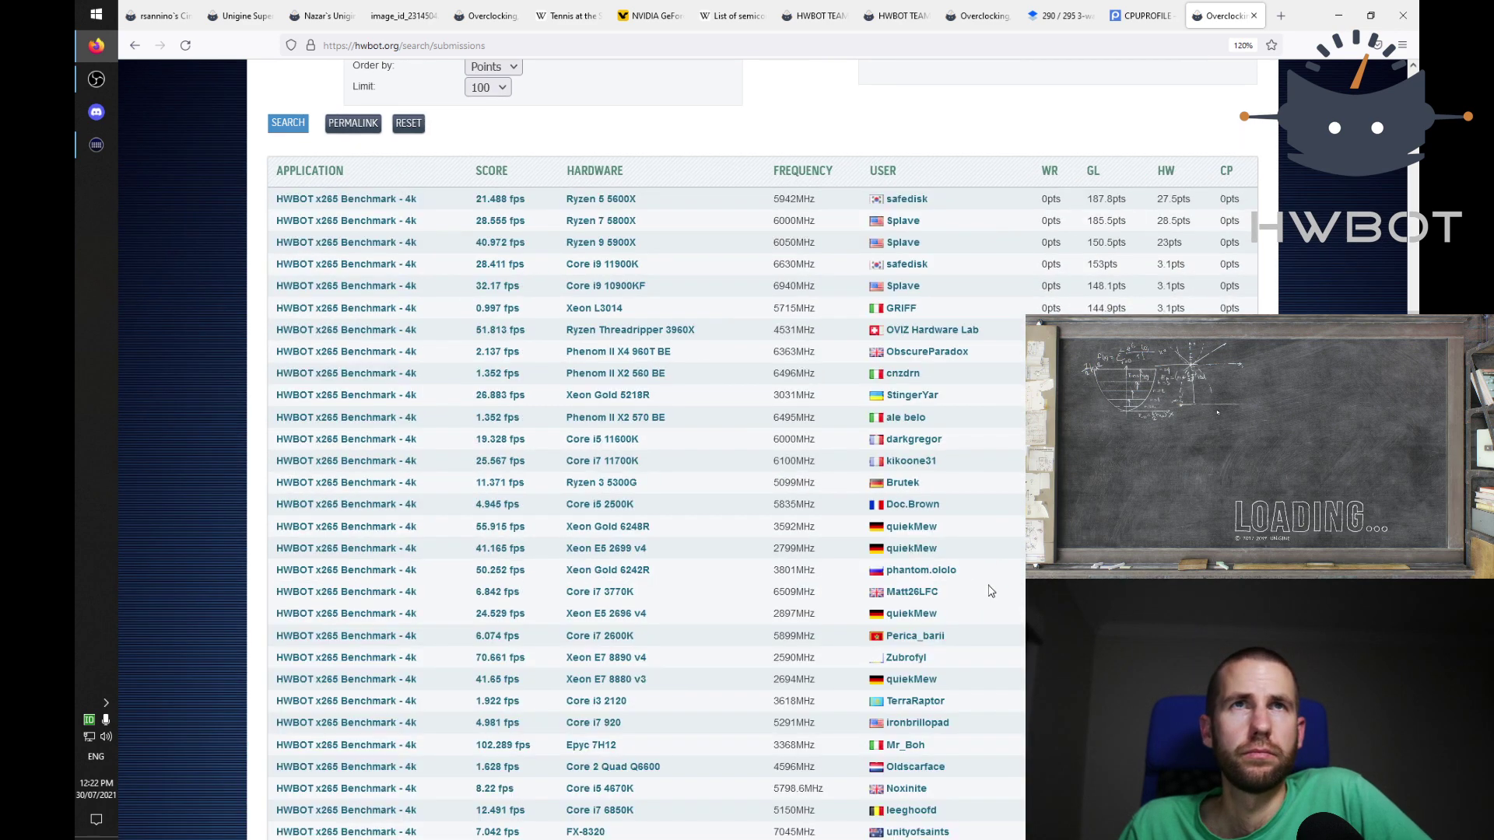
scroll(990, 591, up, 2)
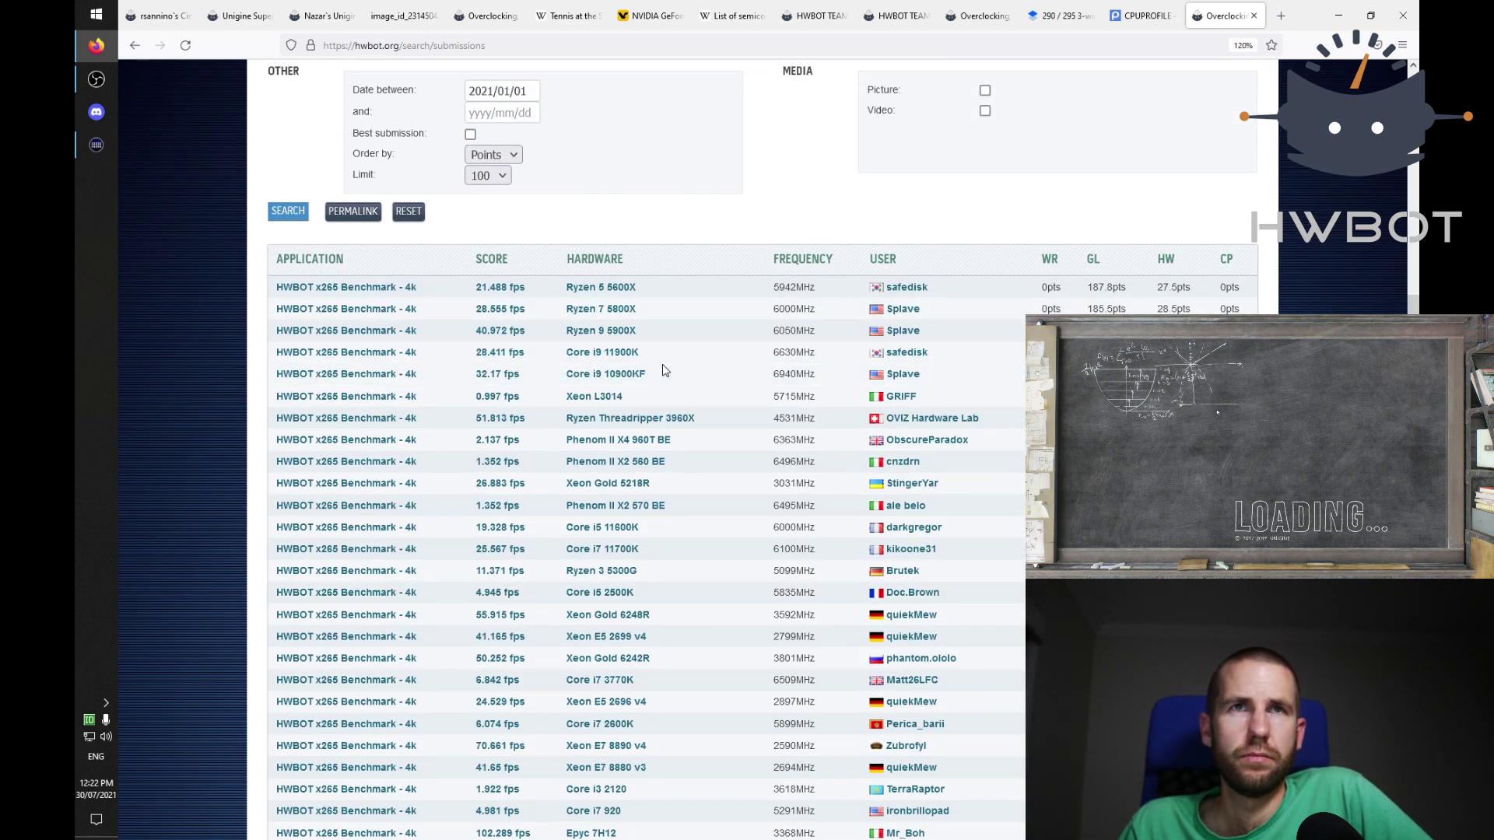
middle_click(495, 396)
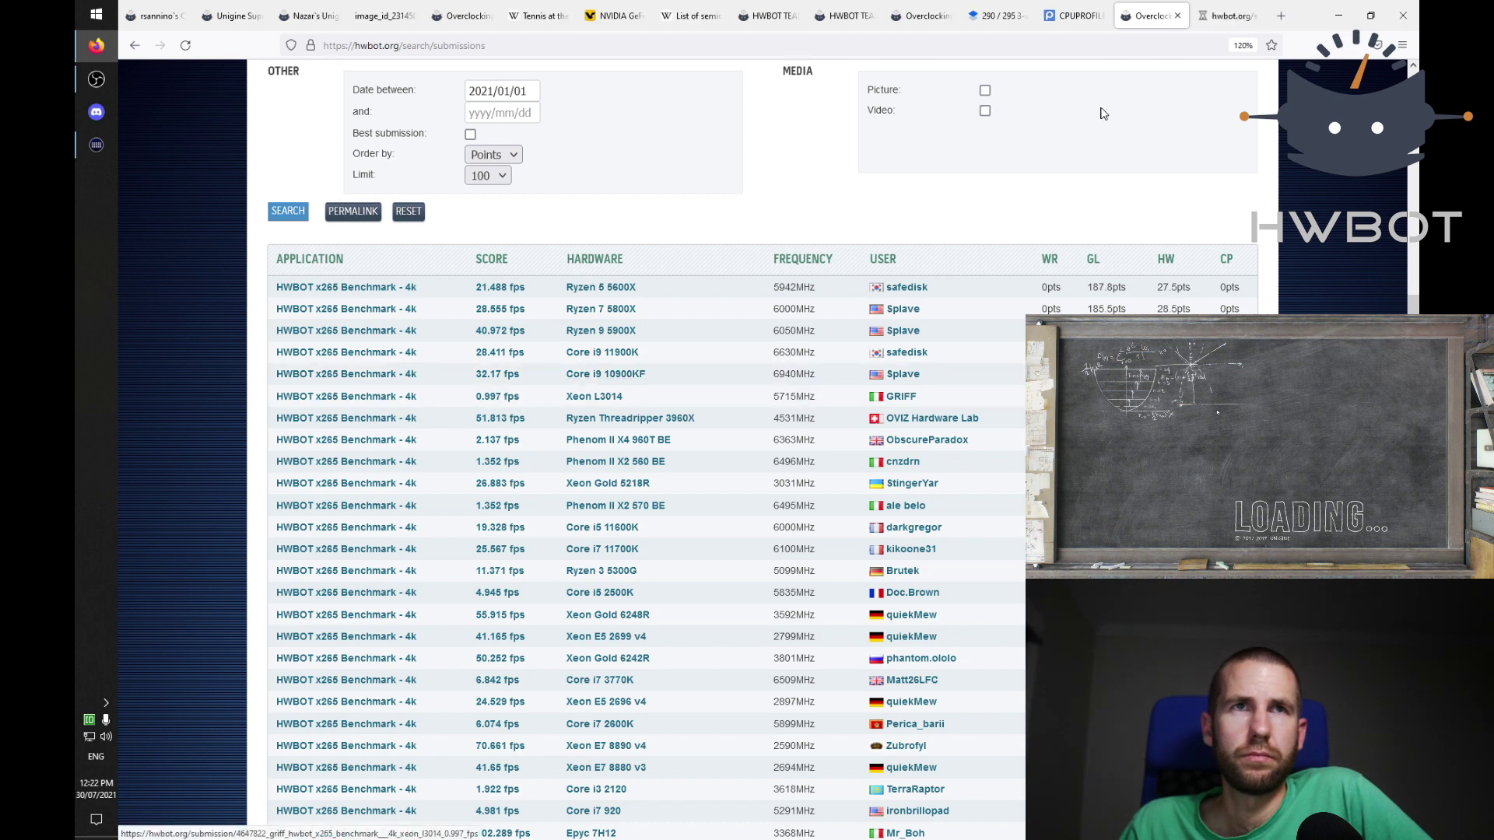
click(1244, 14)
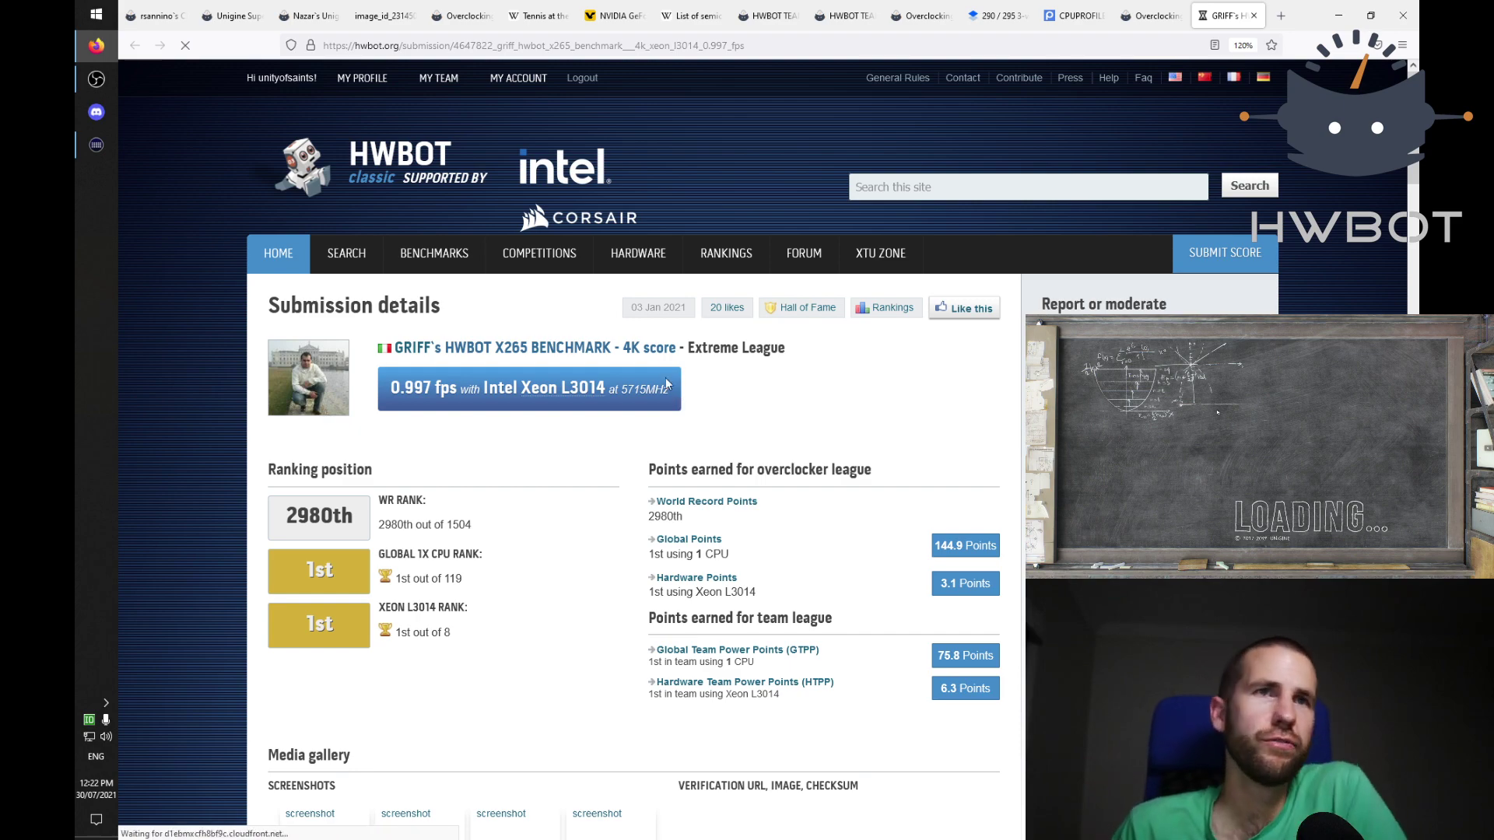
scroll(388, 449, down, 5)
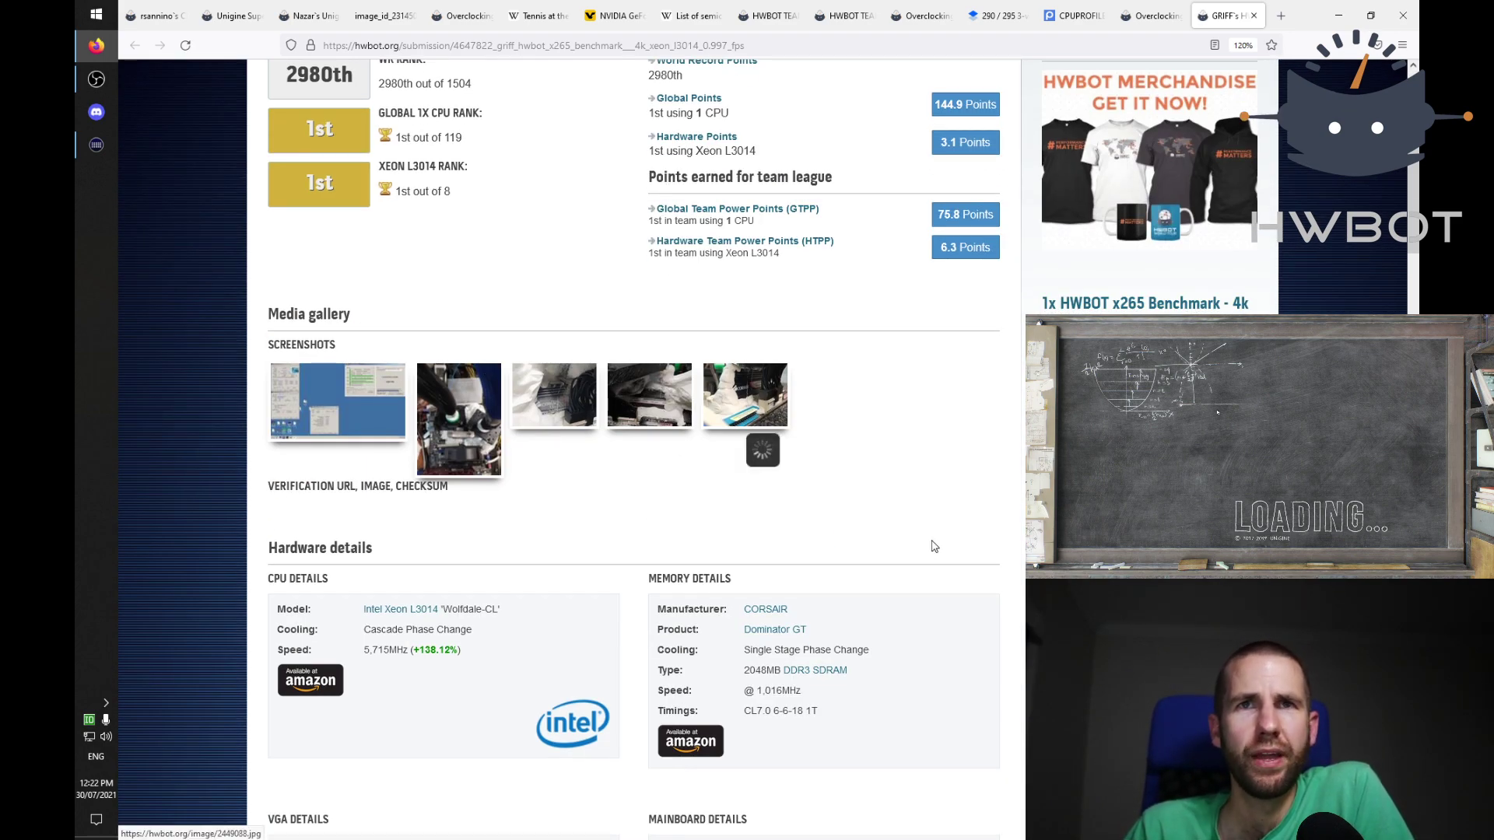
scroll(935, 548, down, 4)
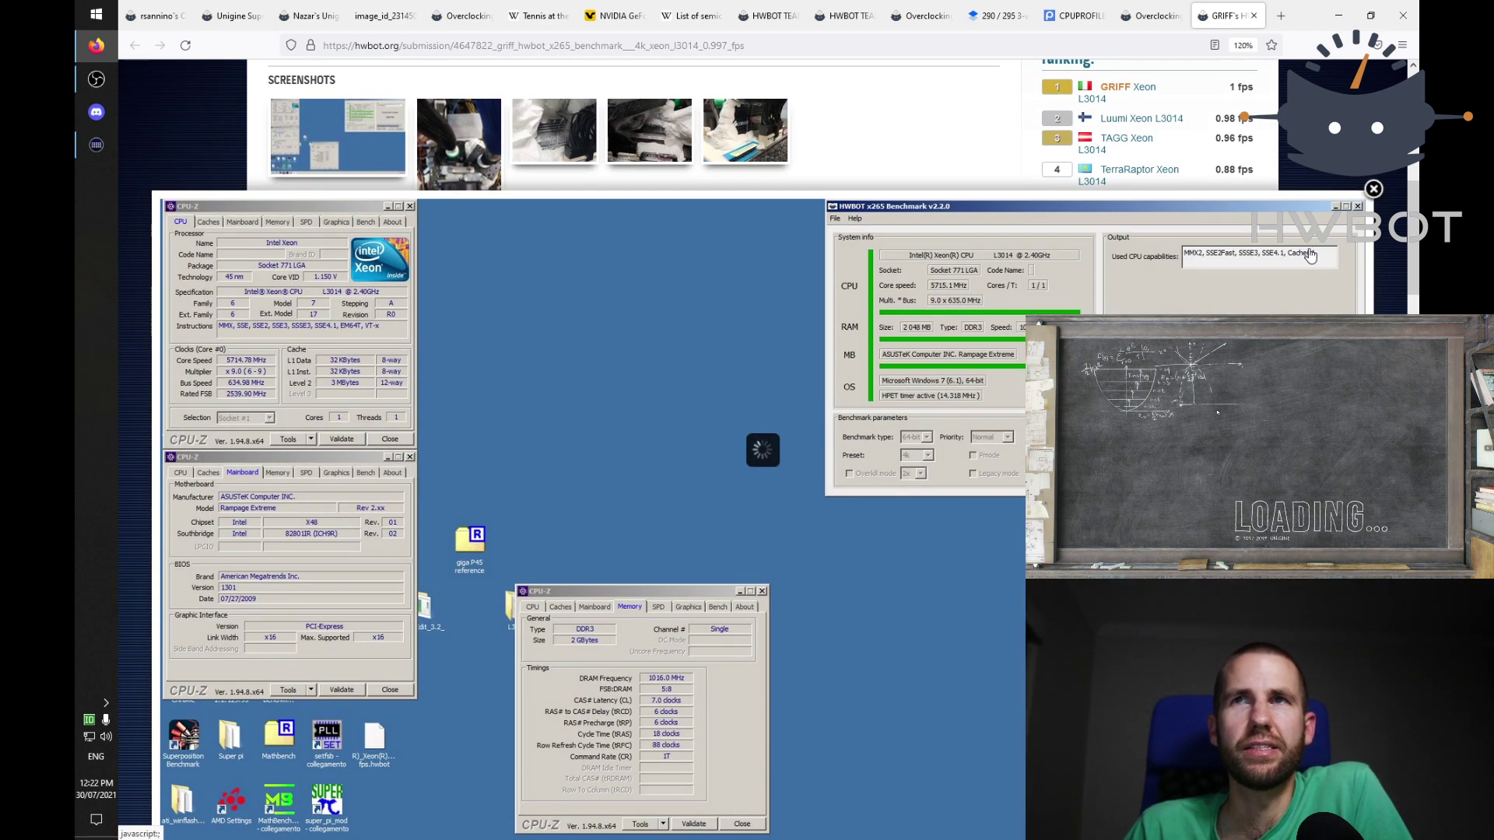
click(1373, 189)
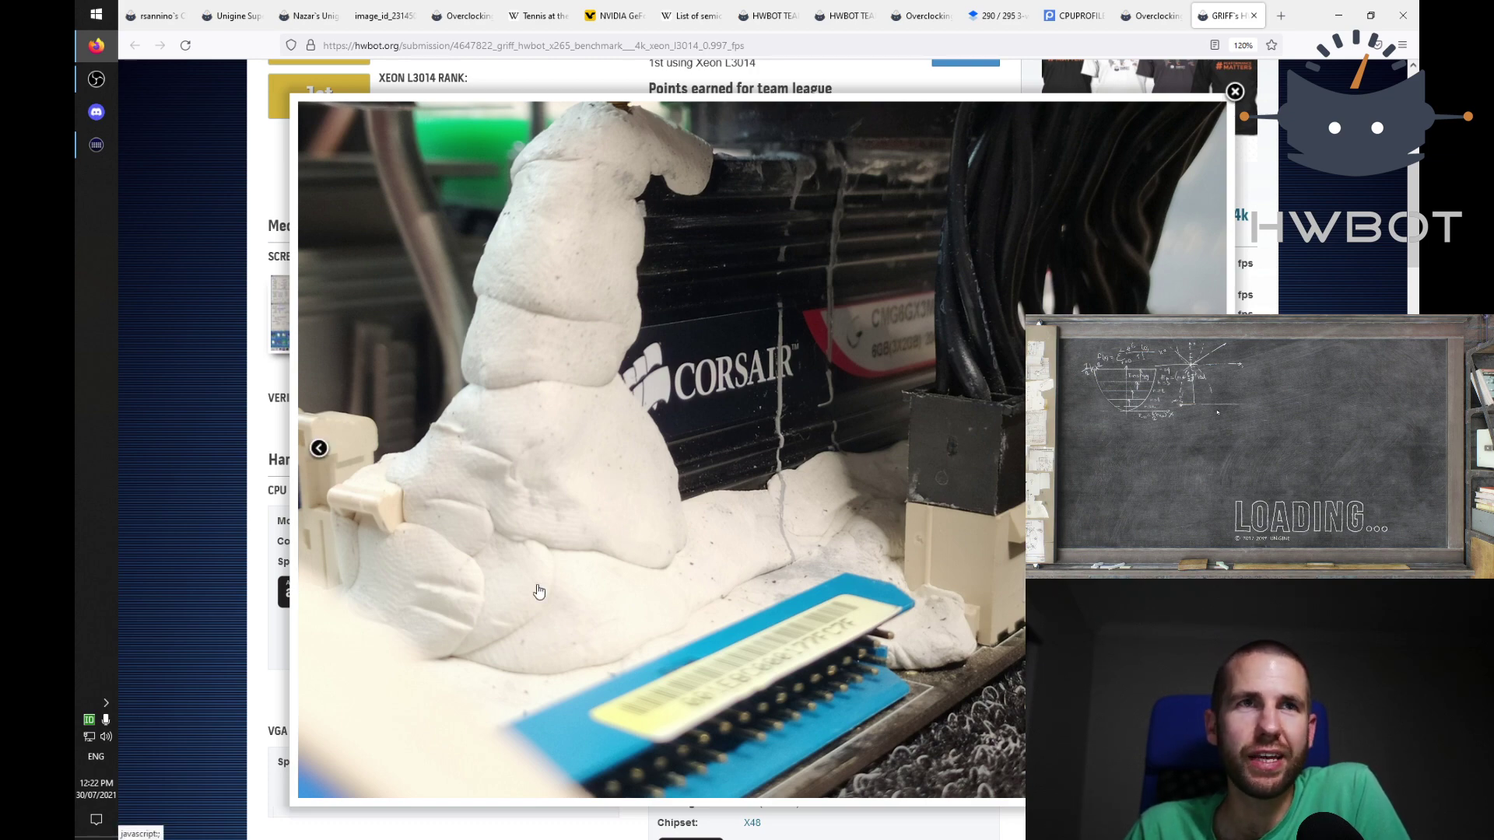
Step: Browse the submission's photos of the cooled memory and motherboard setup backwards and close the image viewer
click(319, 448)
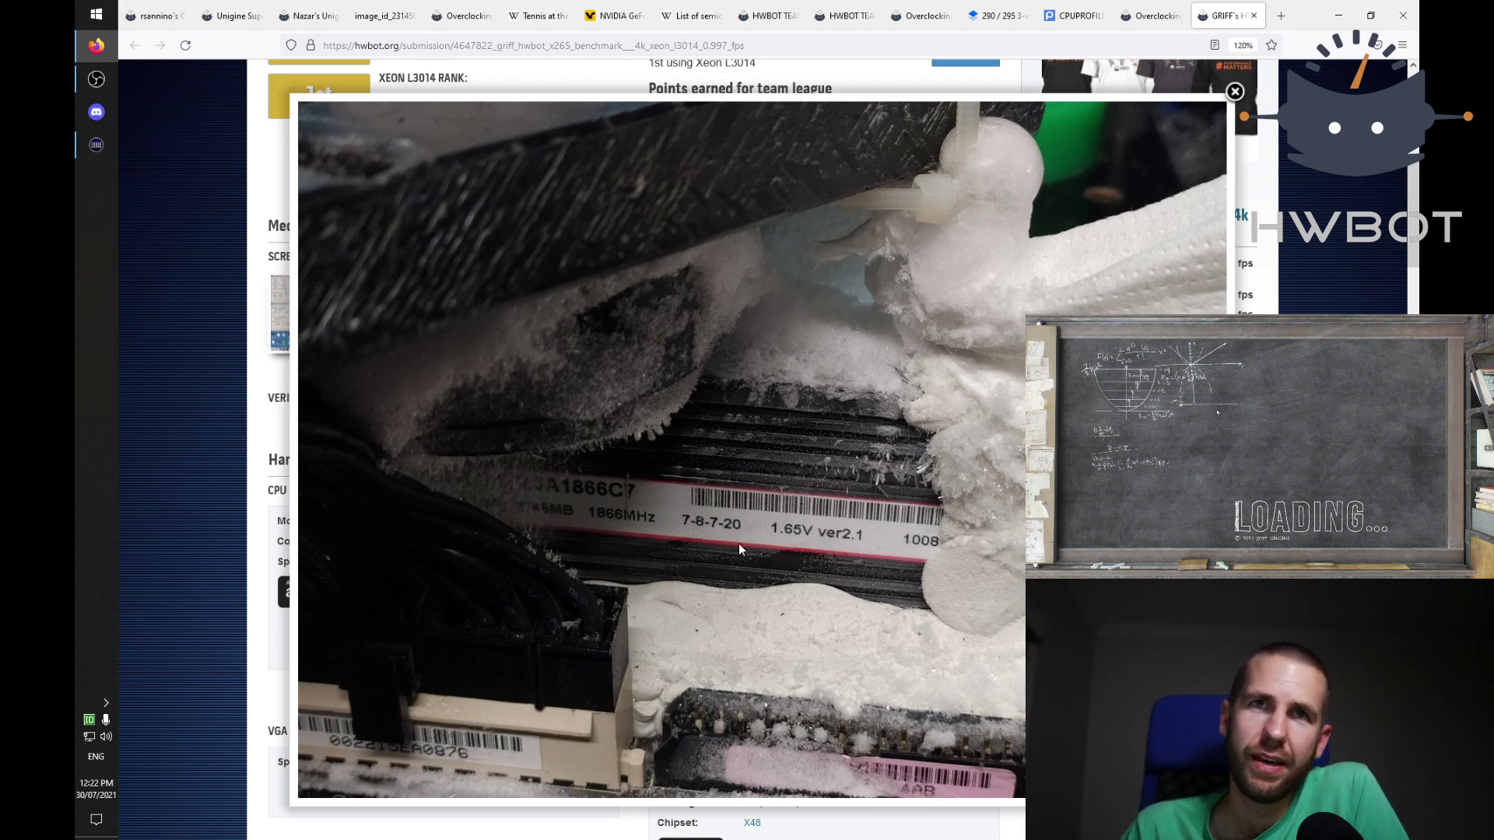
click(318, 449)
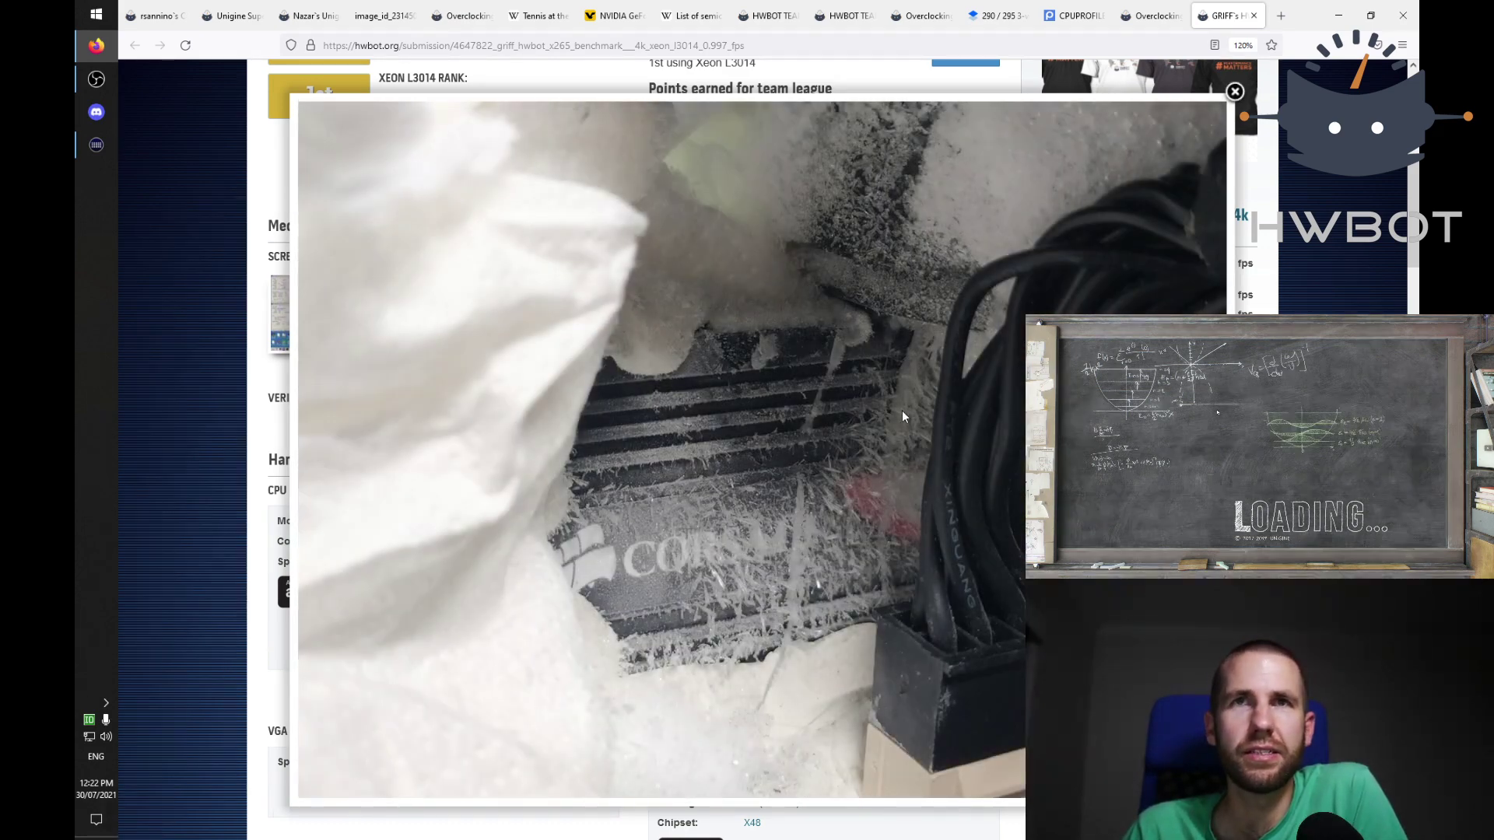
click(318, 449)
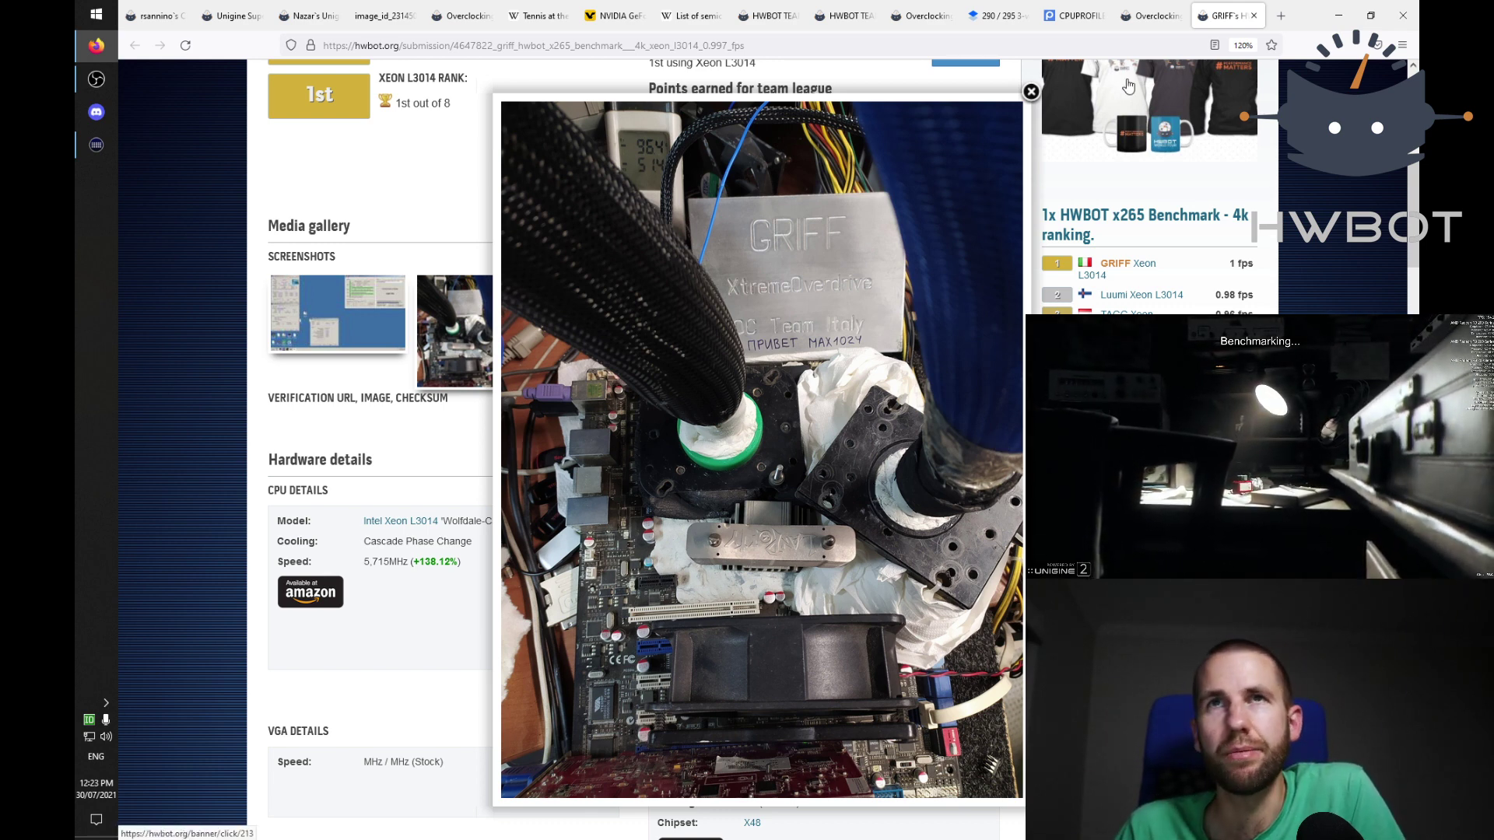
click(1032, 95)
Step: Inspect the submission's result screenshot in a separate tab, close it, and return to the x265 4k search results
click(391, 306)
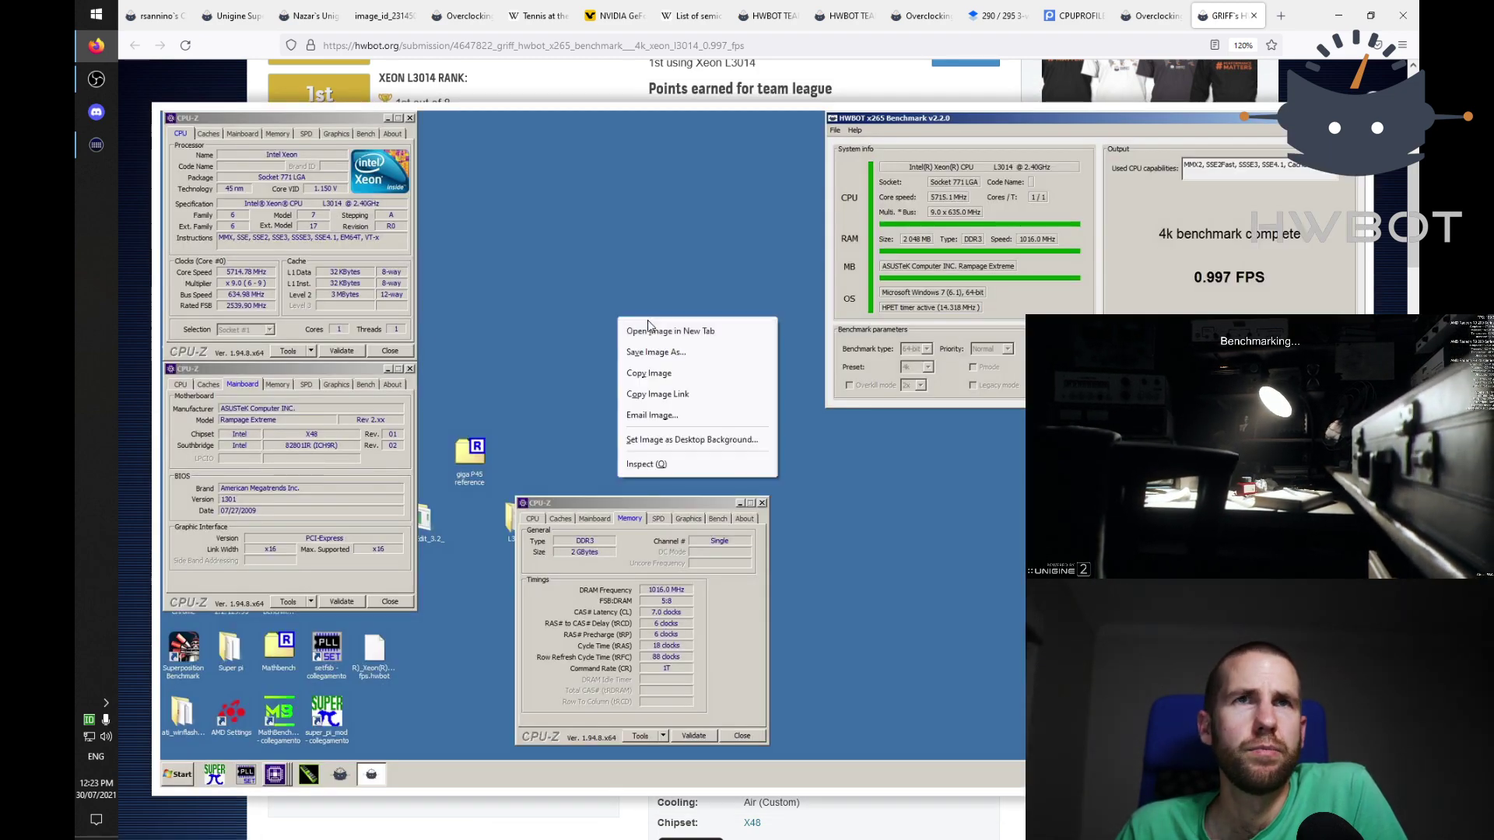
click(624, 318)
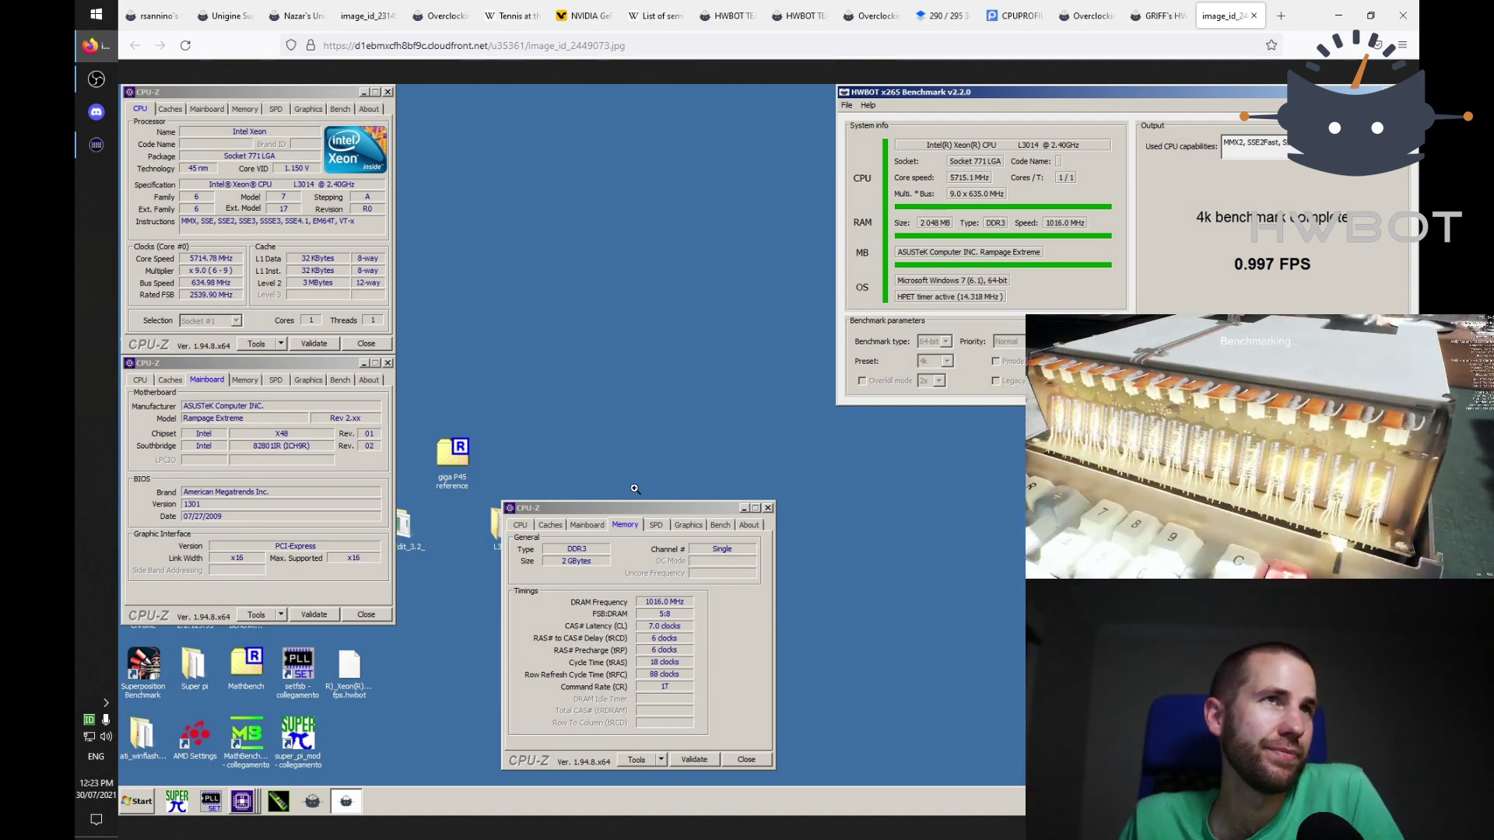
click(1253, 15)
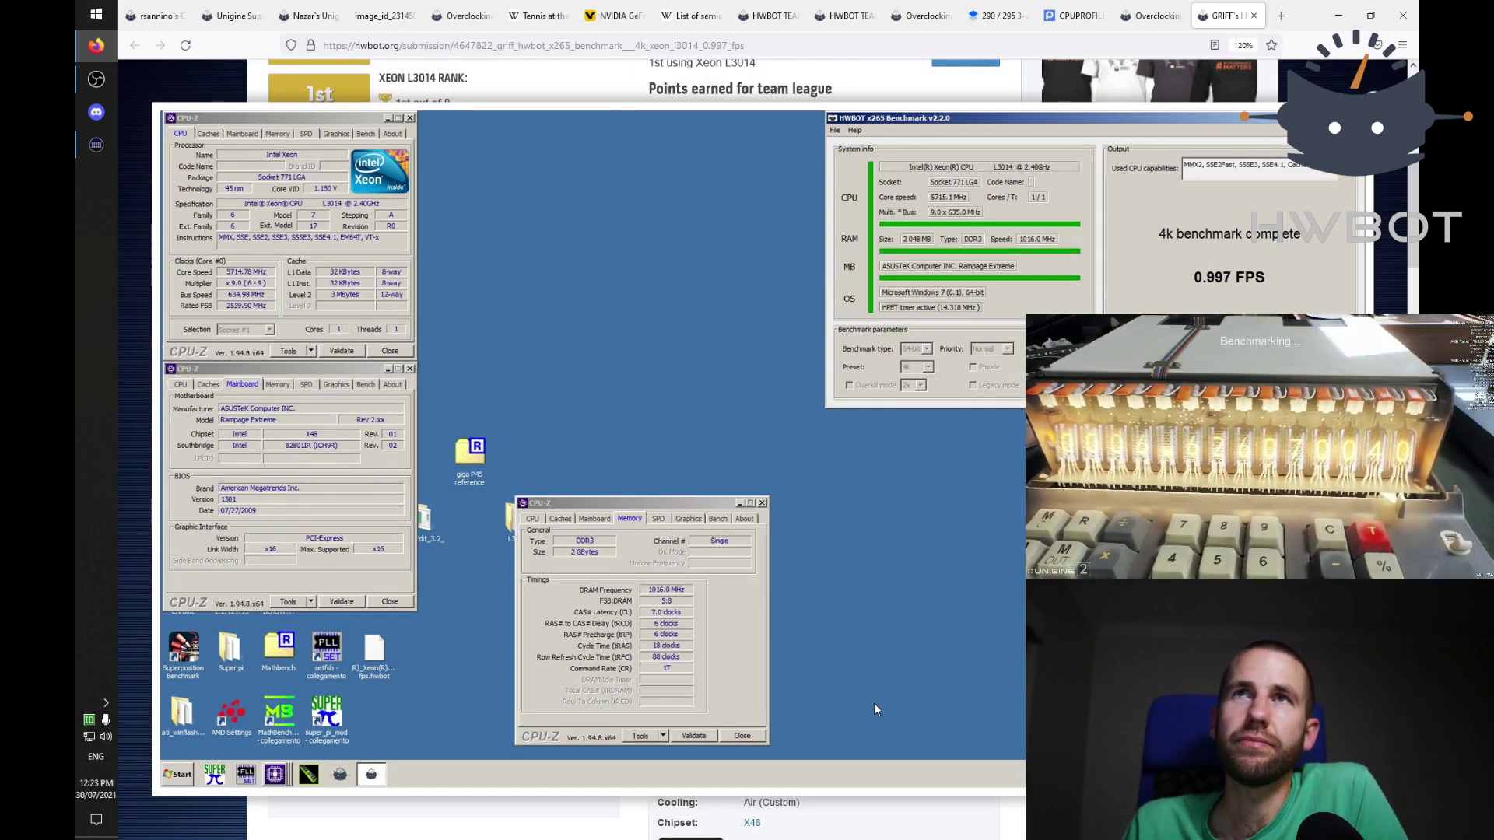
key(Escape)
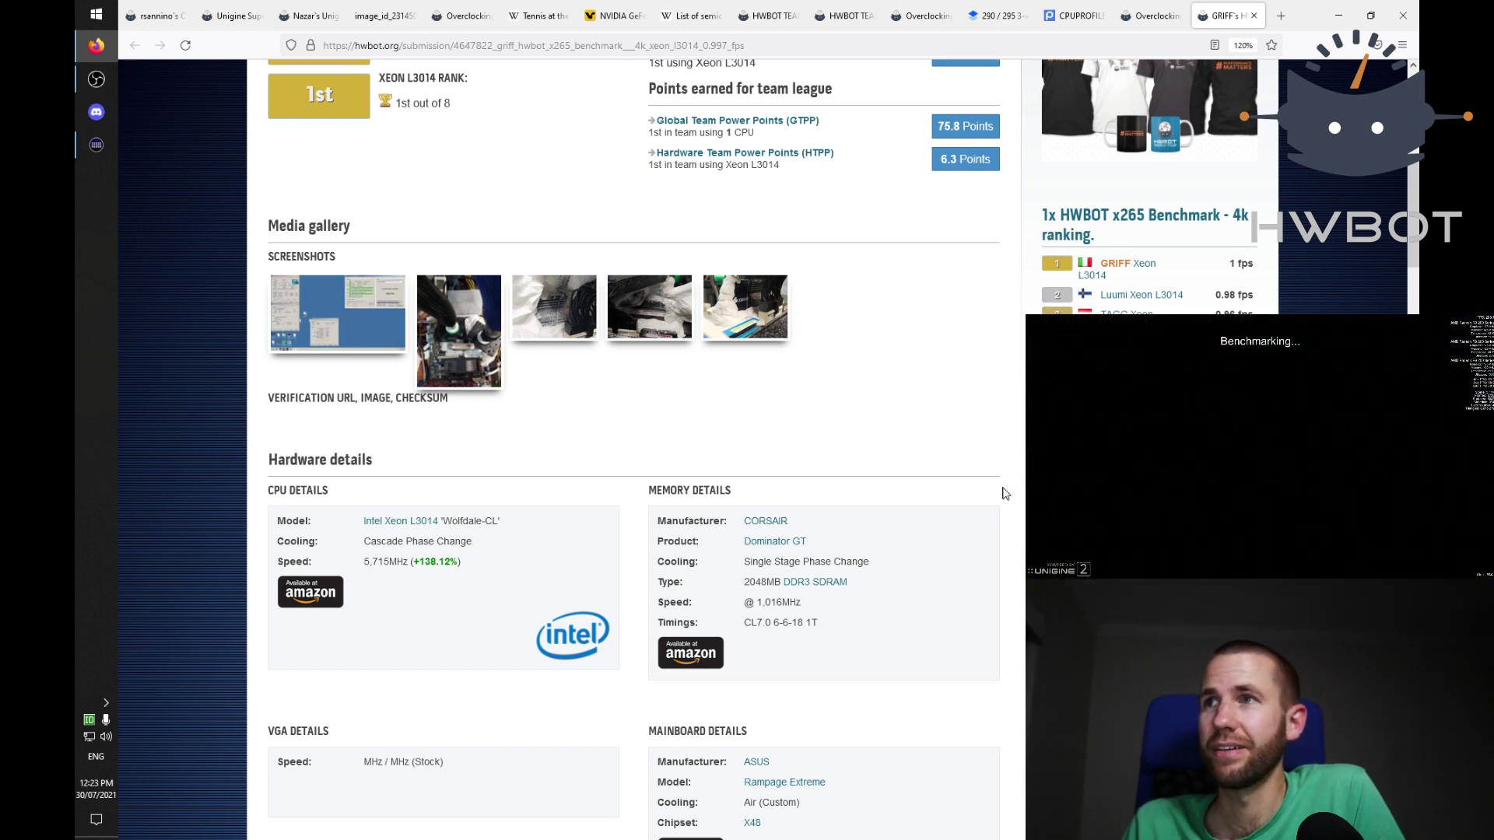
click(1153, 15)
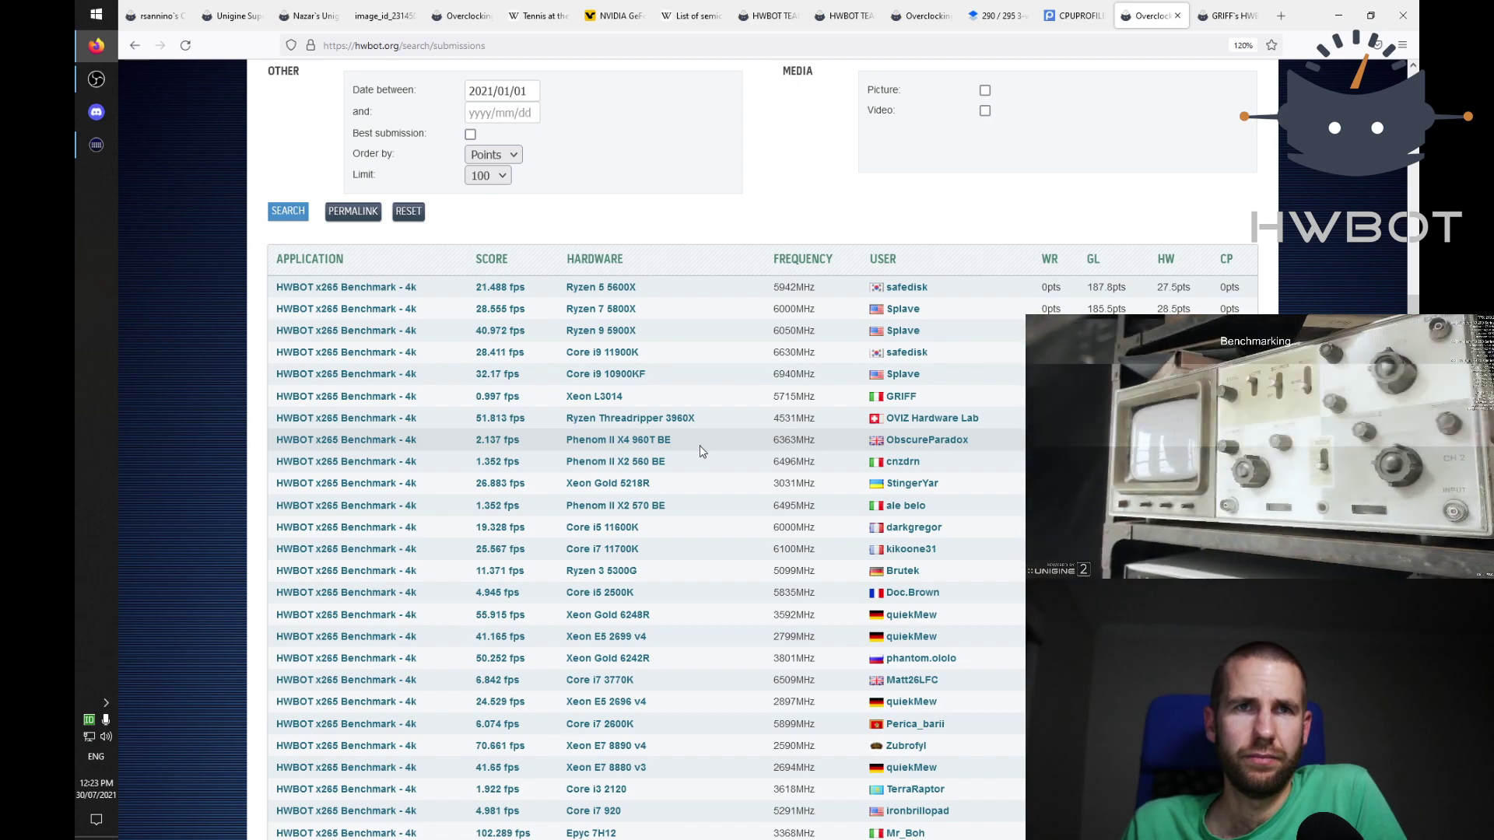
scroll(700, 450, down, 2)
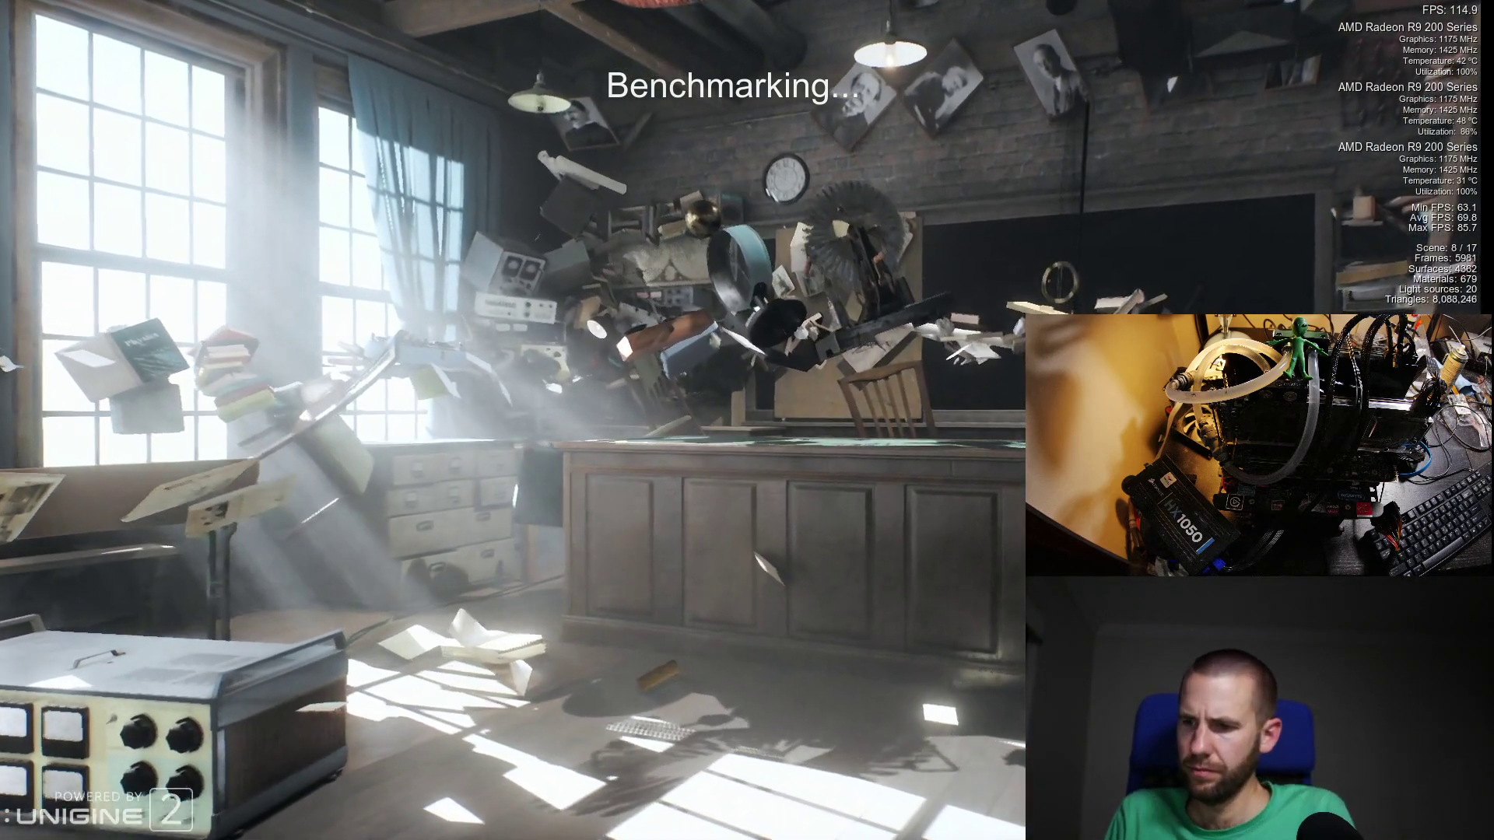
Step: Open the GPU Mag article on the AMD RDNA 3 release date, price and specs and read its introduction
key(alt+Tab)
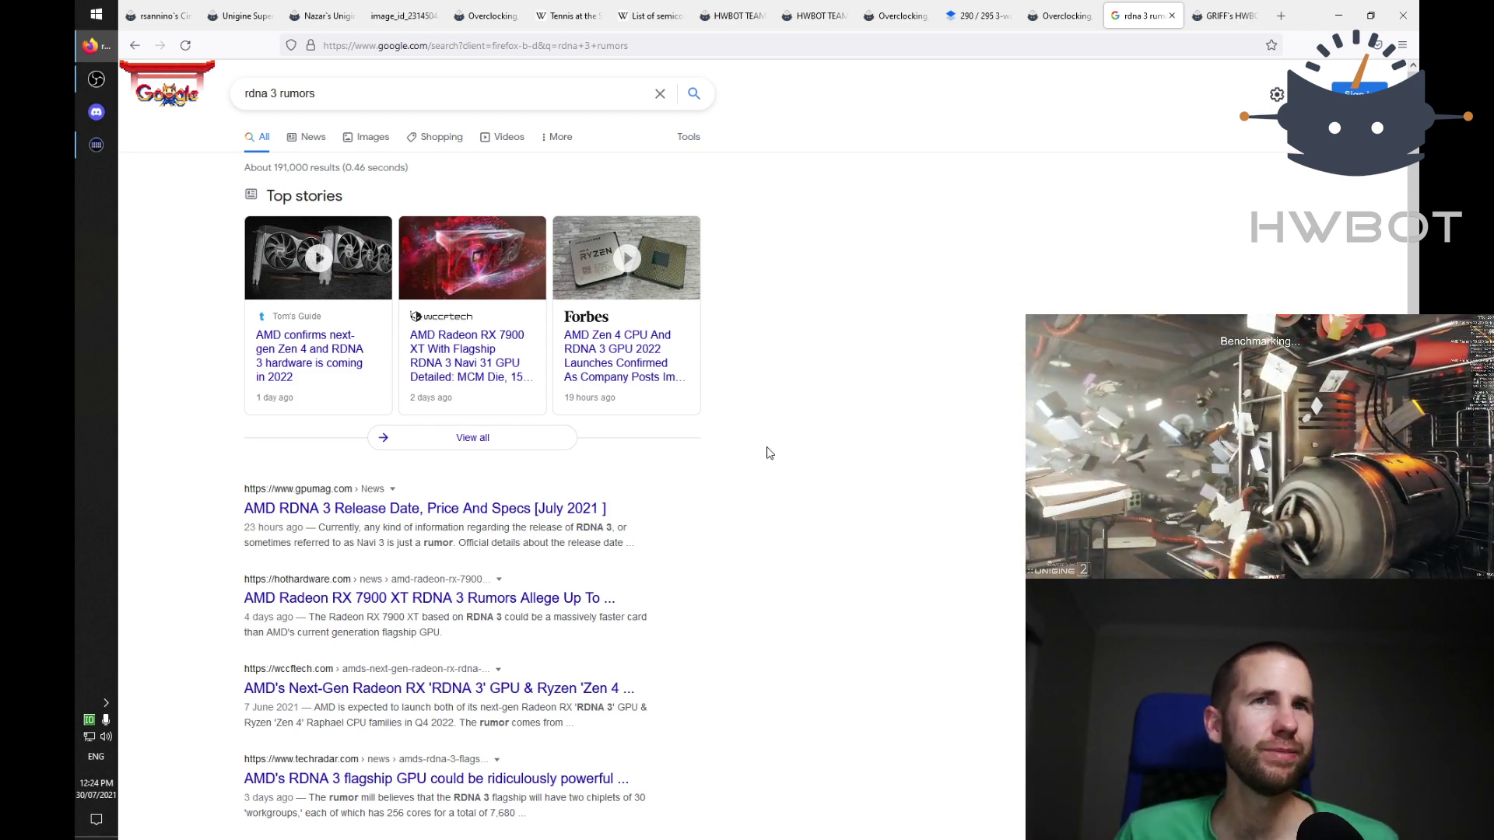
click(476, 511)
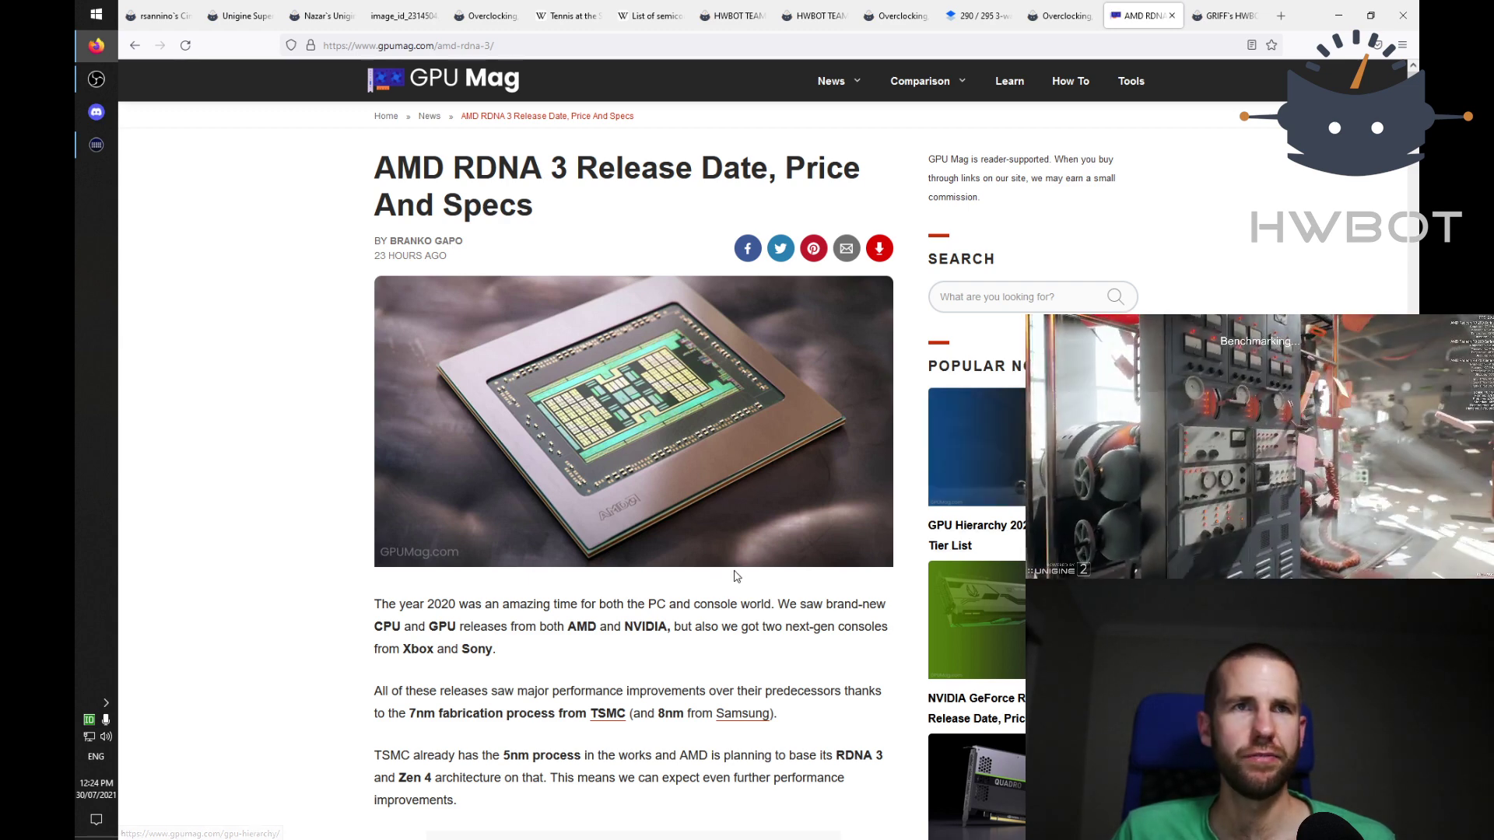
scroll(448, 658, down, 3)
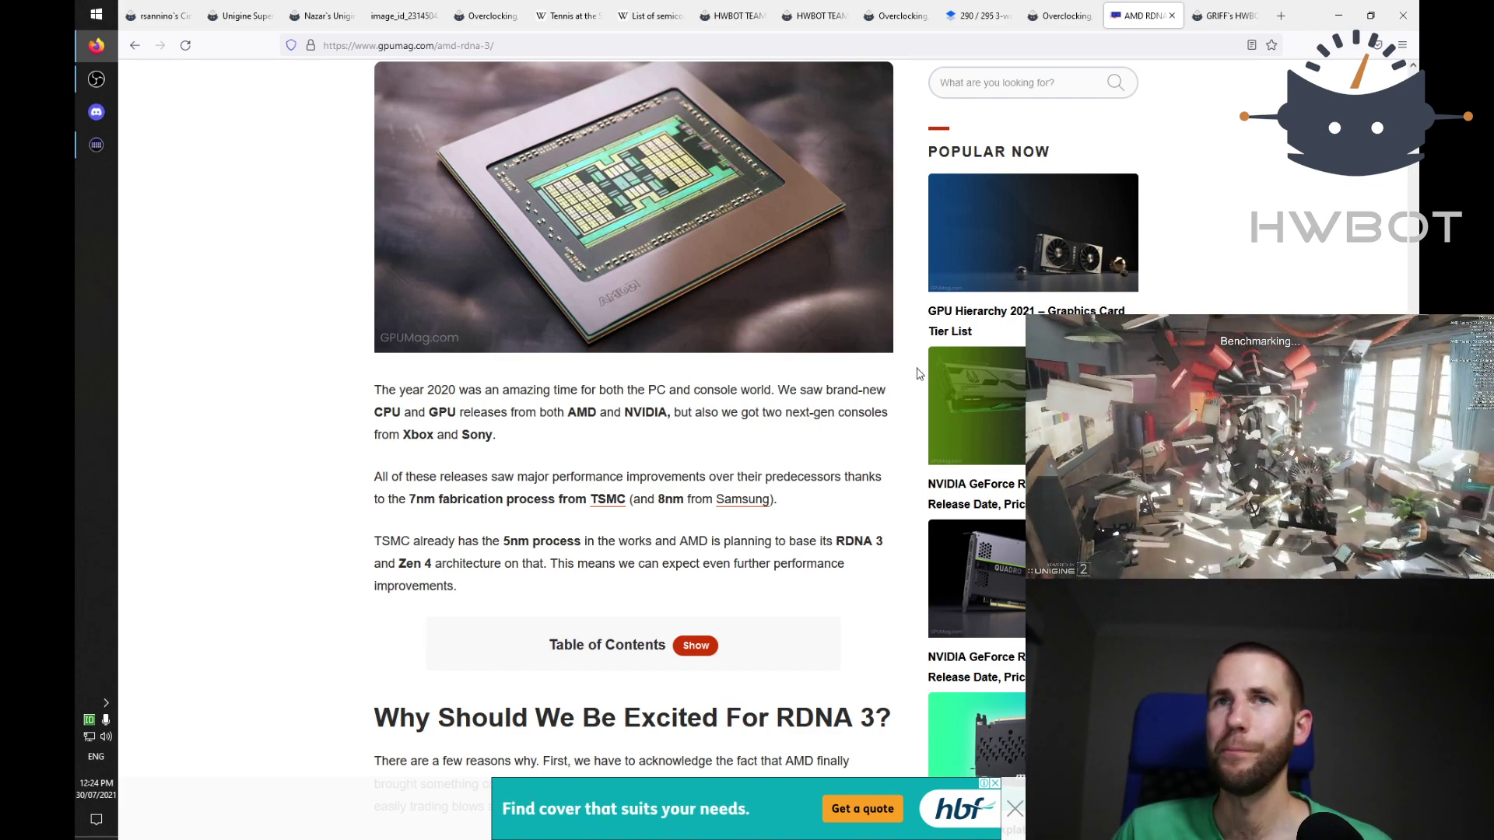
Step: Go back to the Xeon L3014 submission tab and open HWBOT's World Records page at the CPU benchmarks table
key(ctrl+Tab)
scroll(739, 525, up, 5)
mouse_move(498, 261)
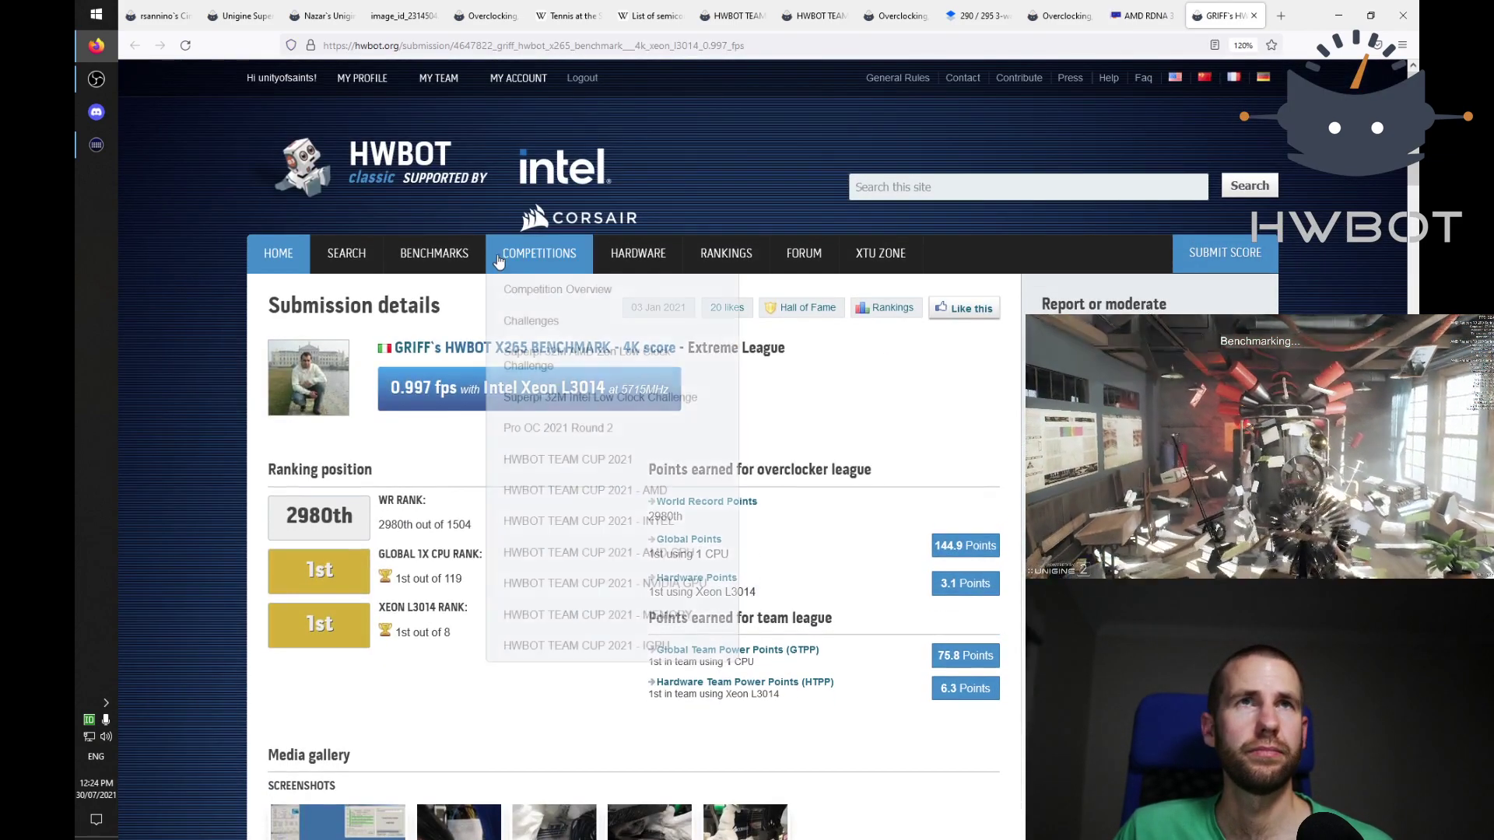
mouse_move(447, 259)
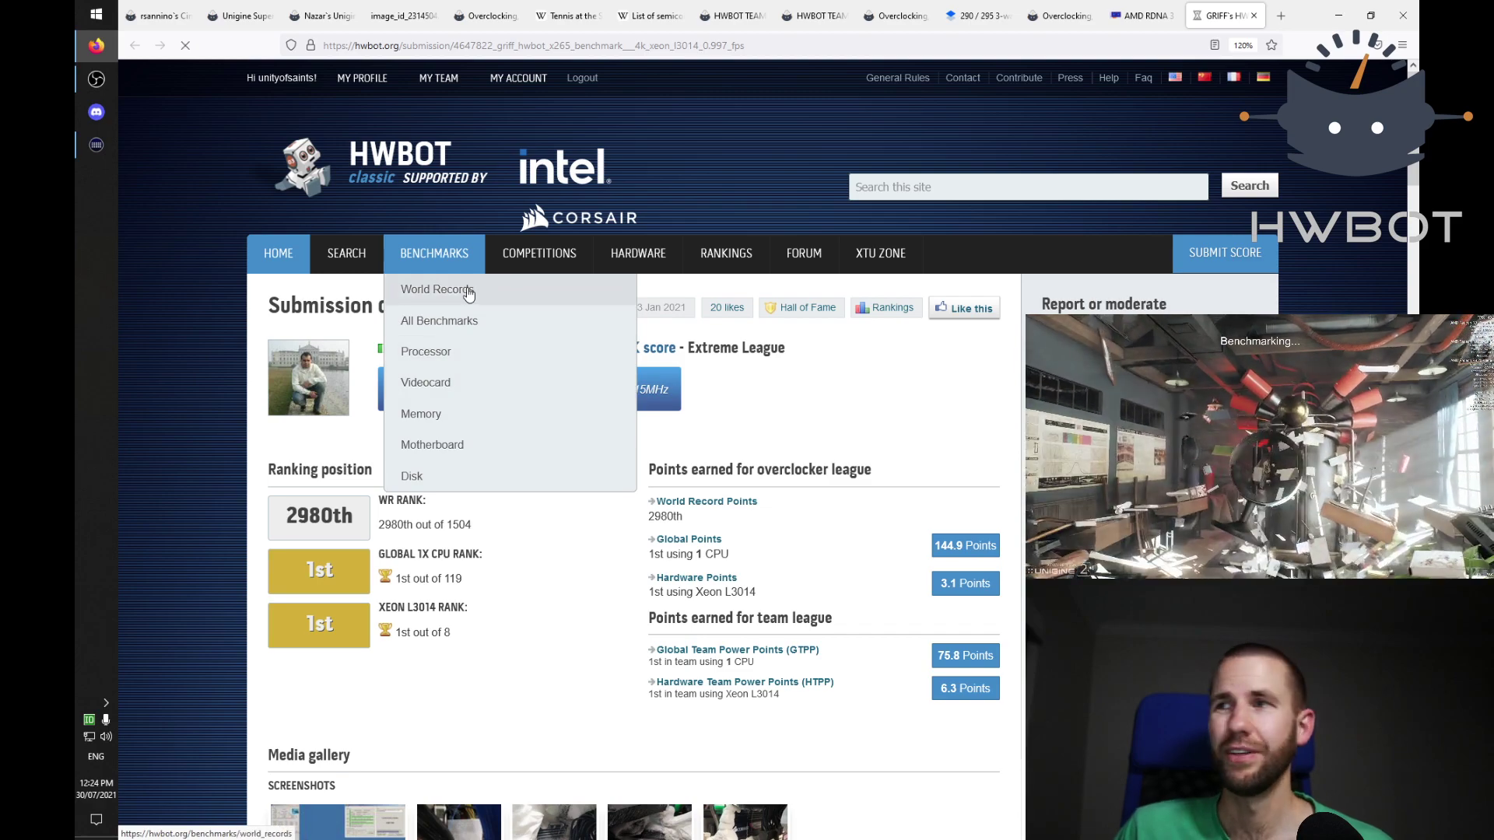
click(468, 291)
scroll(786, 504, down, 5)
scroll(786, 504, down, 4)
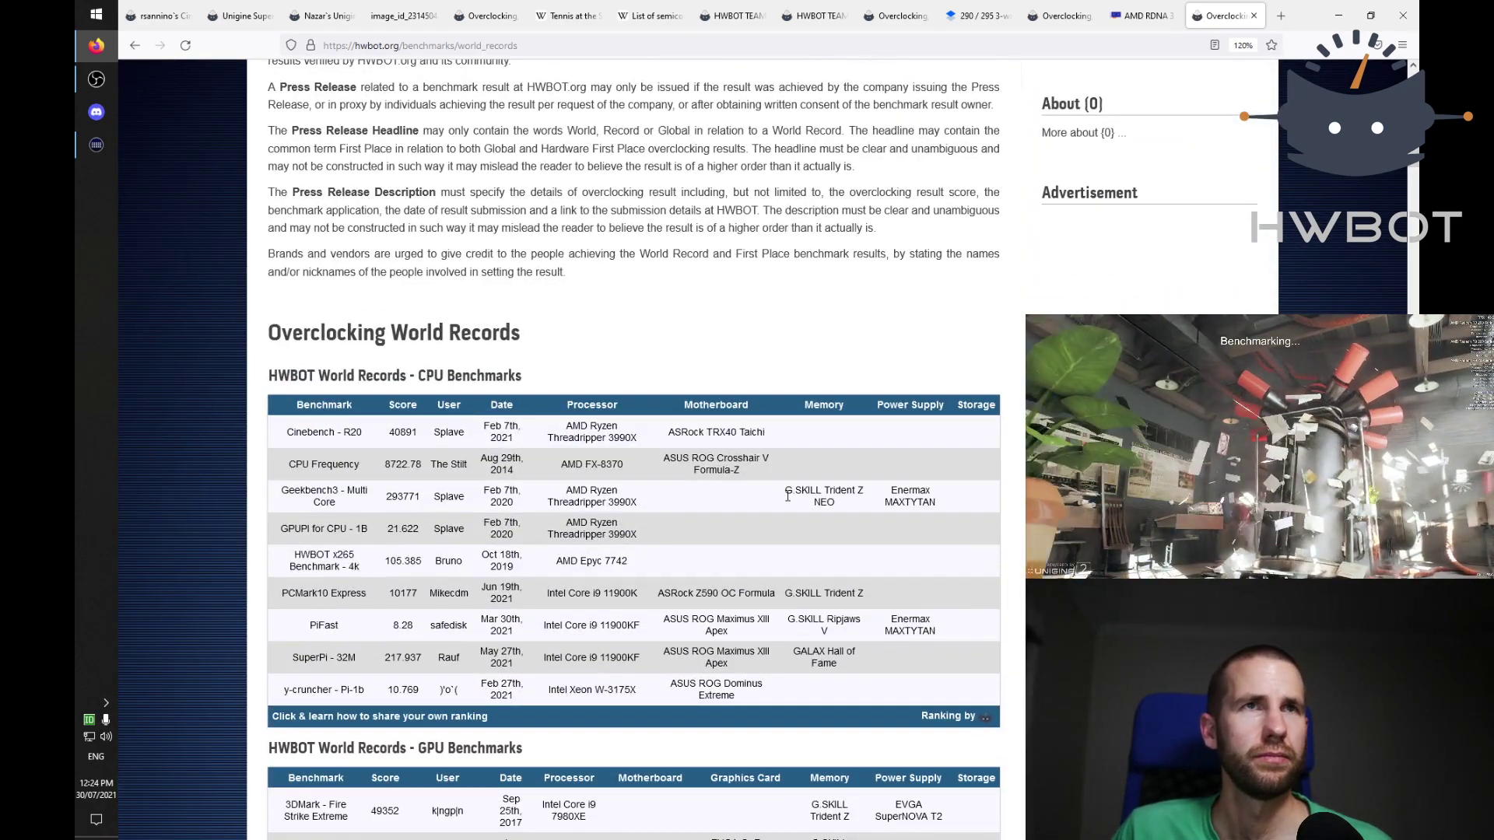
Step: Examine the CPU benchmark world records and highlight the CPU Frequency record entry
scroll(787, 497, down, 1)
scroll(785, 501, up, 1)
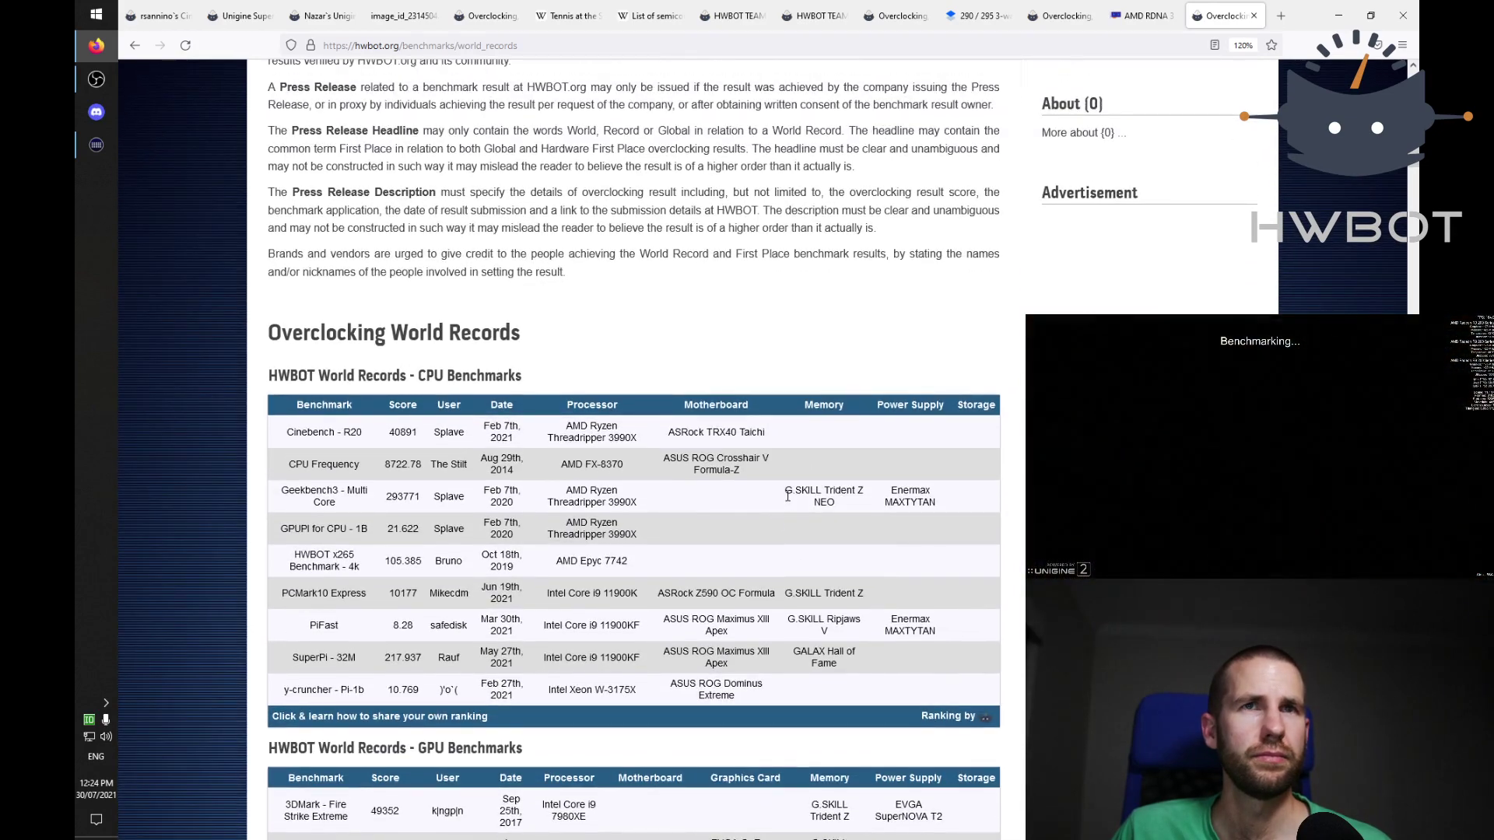
scroll(786, 496, down, 1)
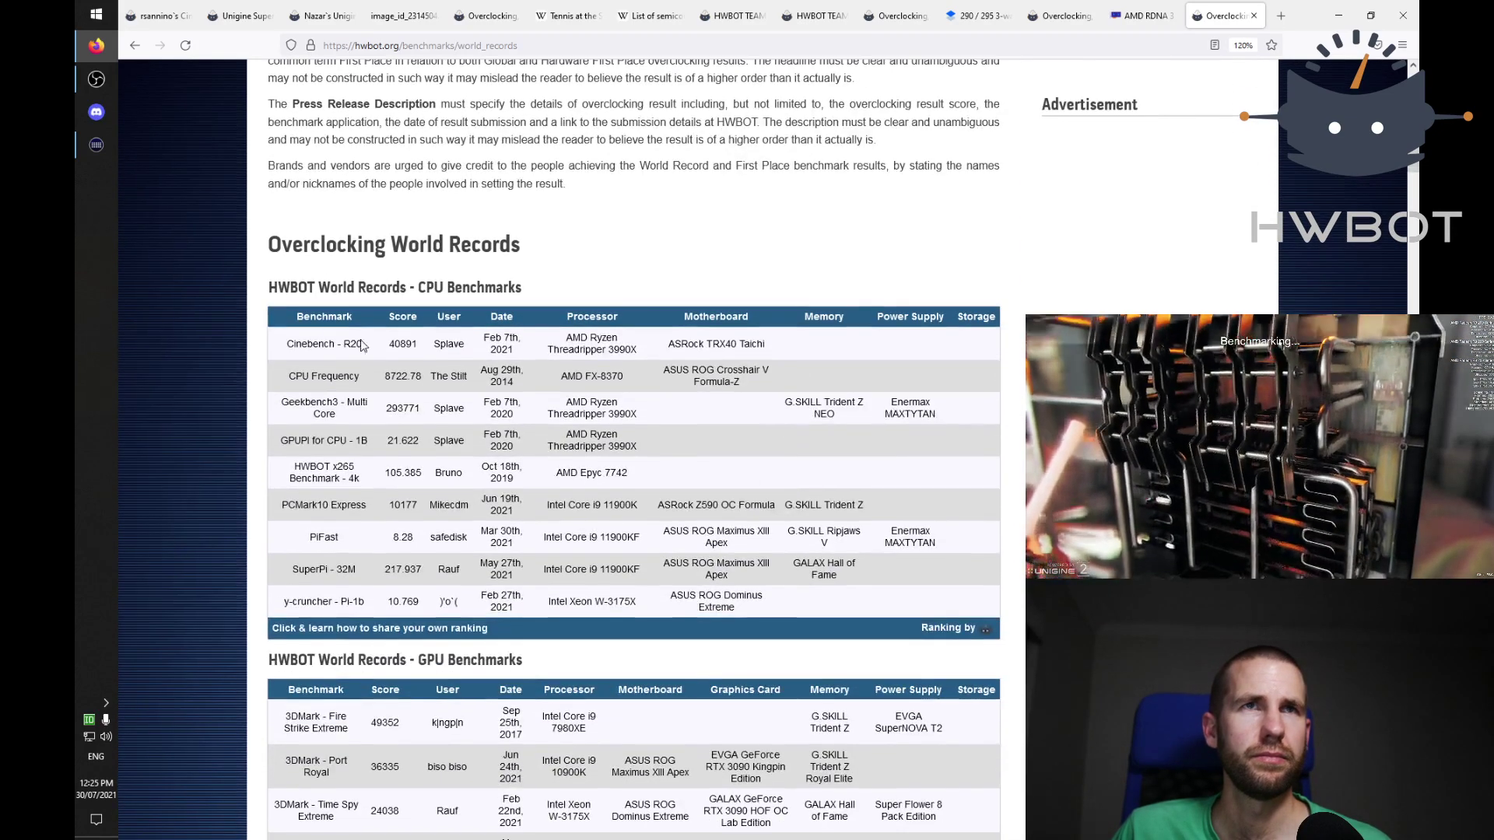
drag(287, 379, 776, 389)
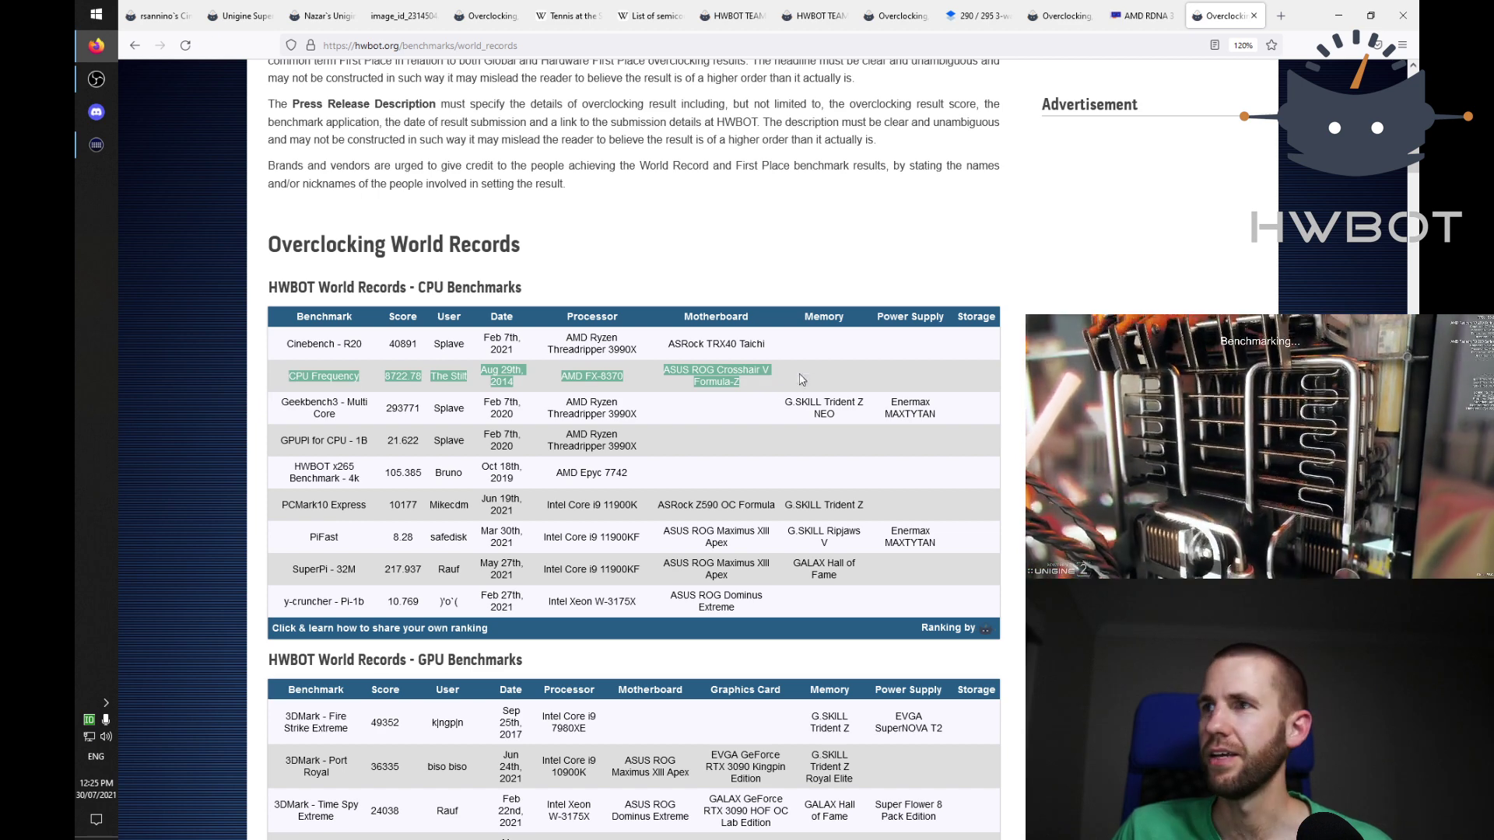
click(507, 396)
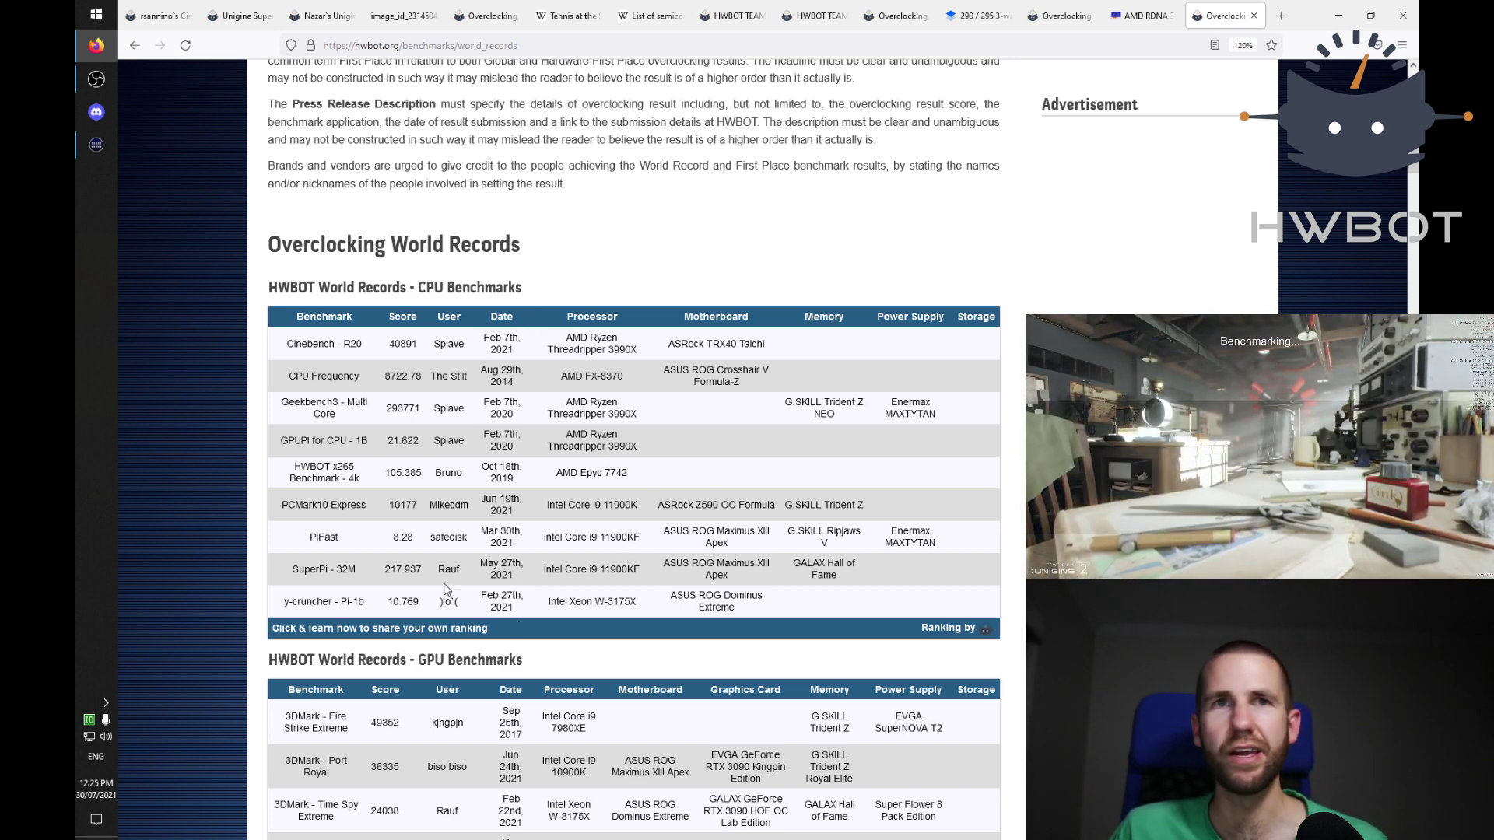
drag(526, 386, 297, 379)
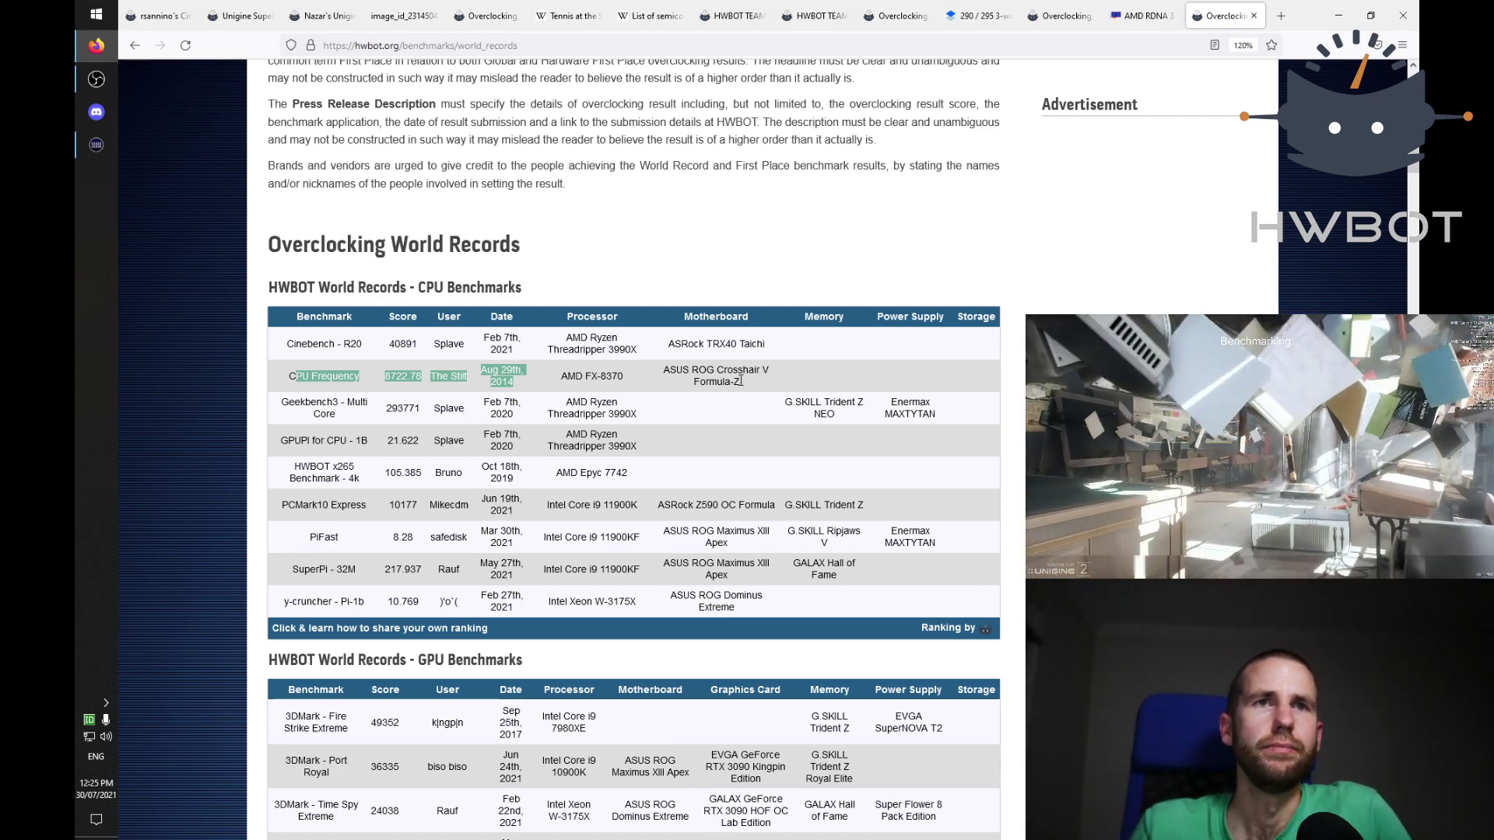
Step: Review the GPU benchmark world records and highlight the 3DMark2001 SE record entry
scroll(854, 499, down, 2)
scroll(854, 498, down, 2)
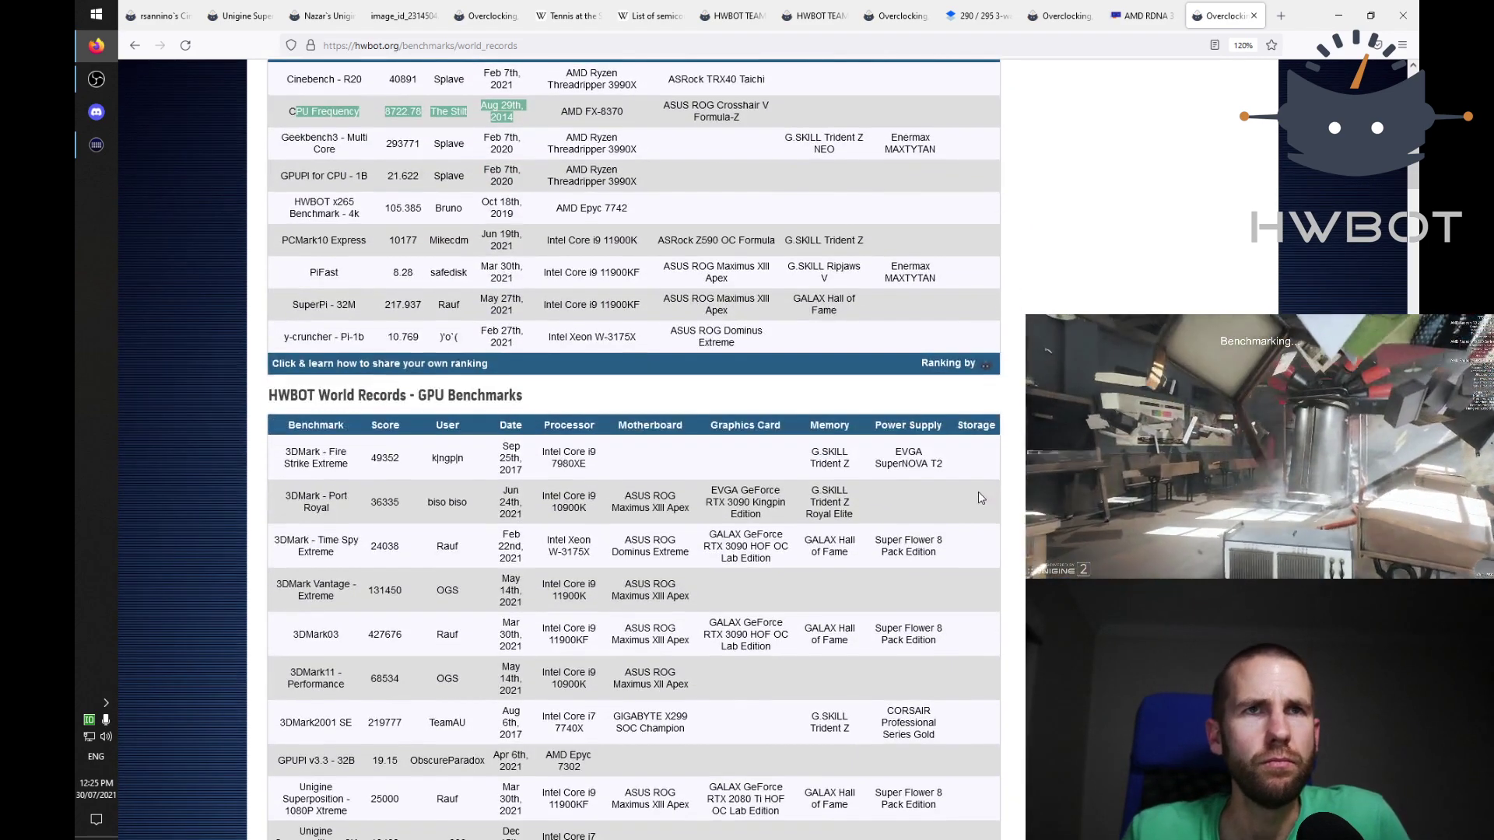
scroll(980, 498, down, 1)
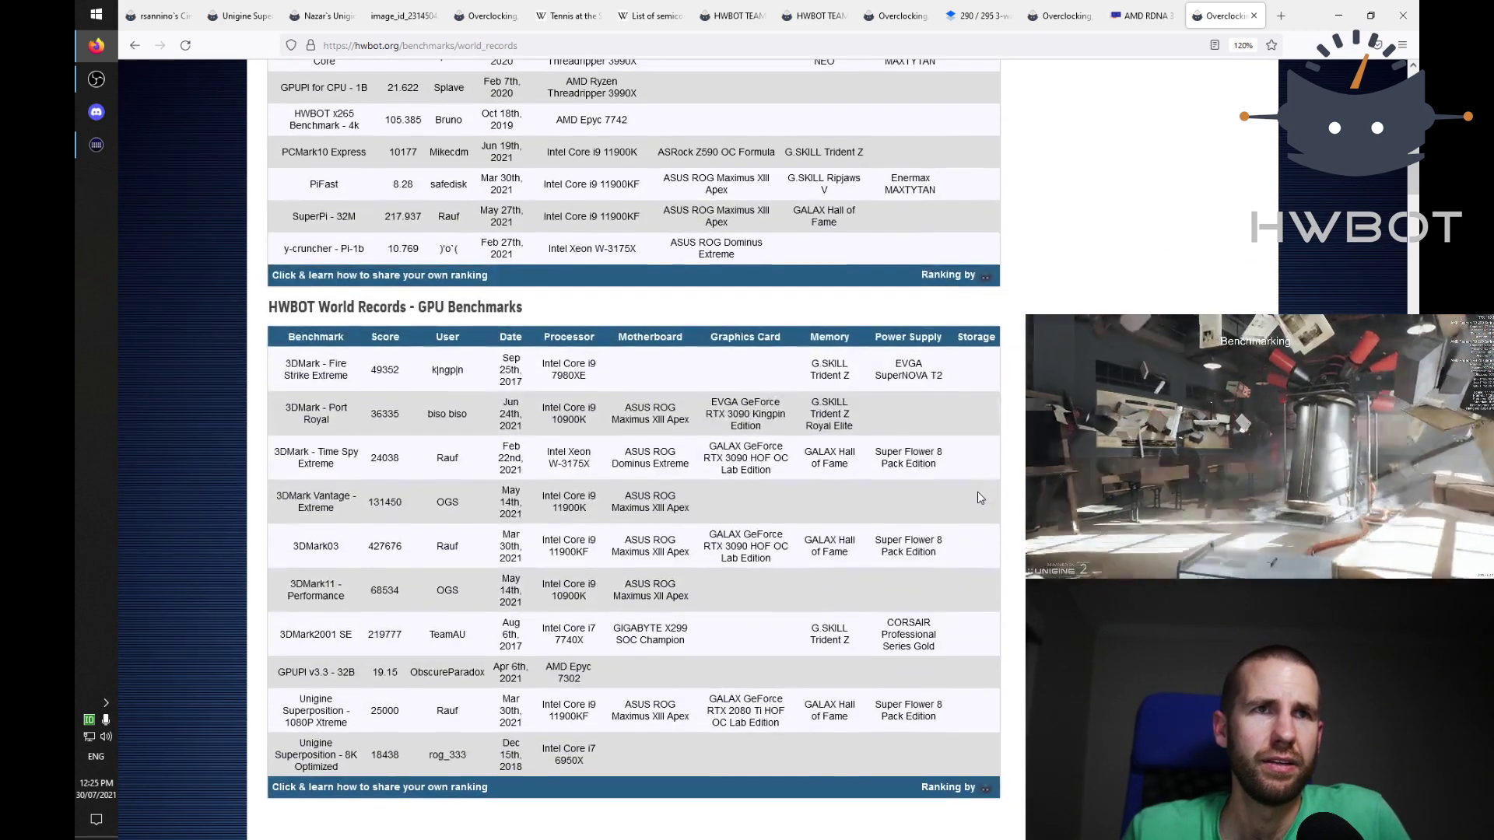
scroll(979, 498, down, 1)
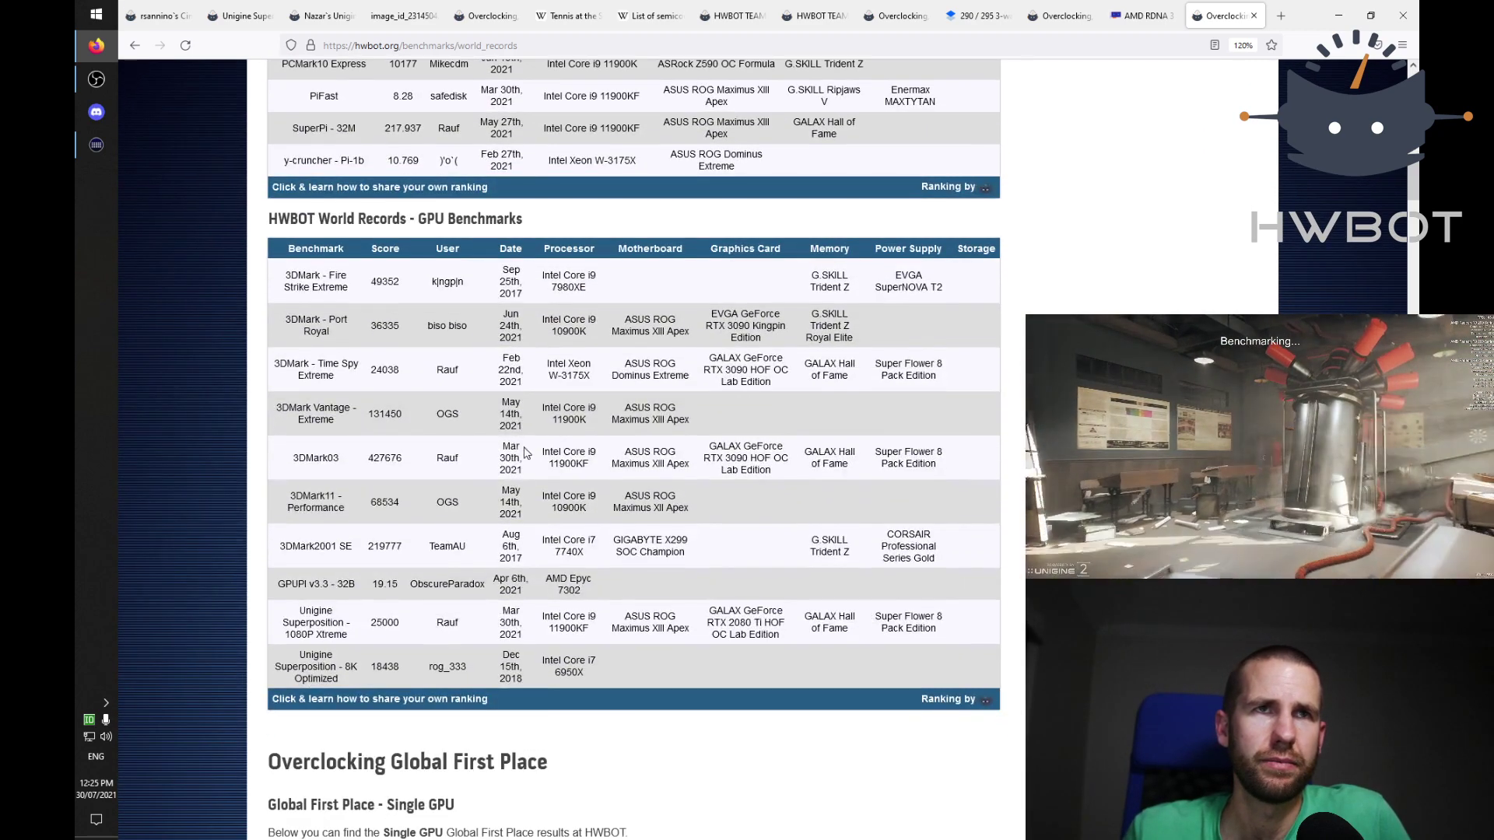
drag(309, 547, 725, 554)
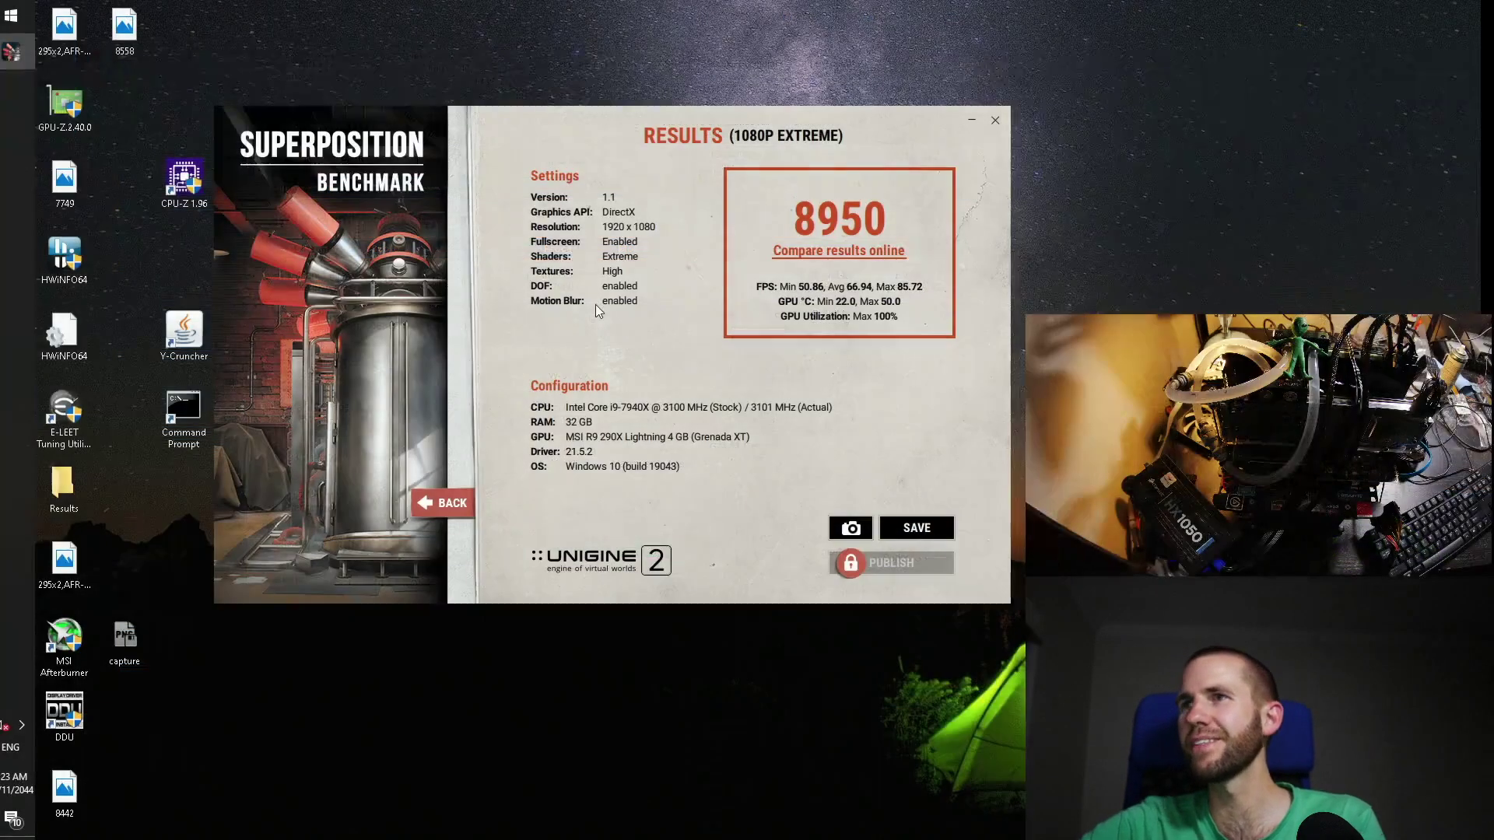
Step: Move the Superposition results window clear of the desktop icons and launch CPU-Z, GPU-Z and MSI Afterburner
drag(612, 114, 705, 114)
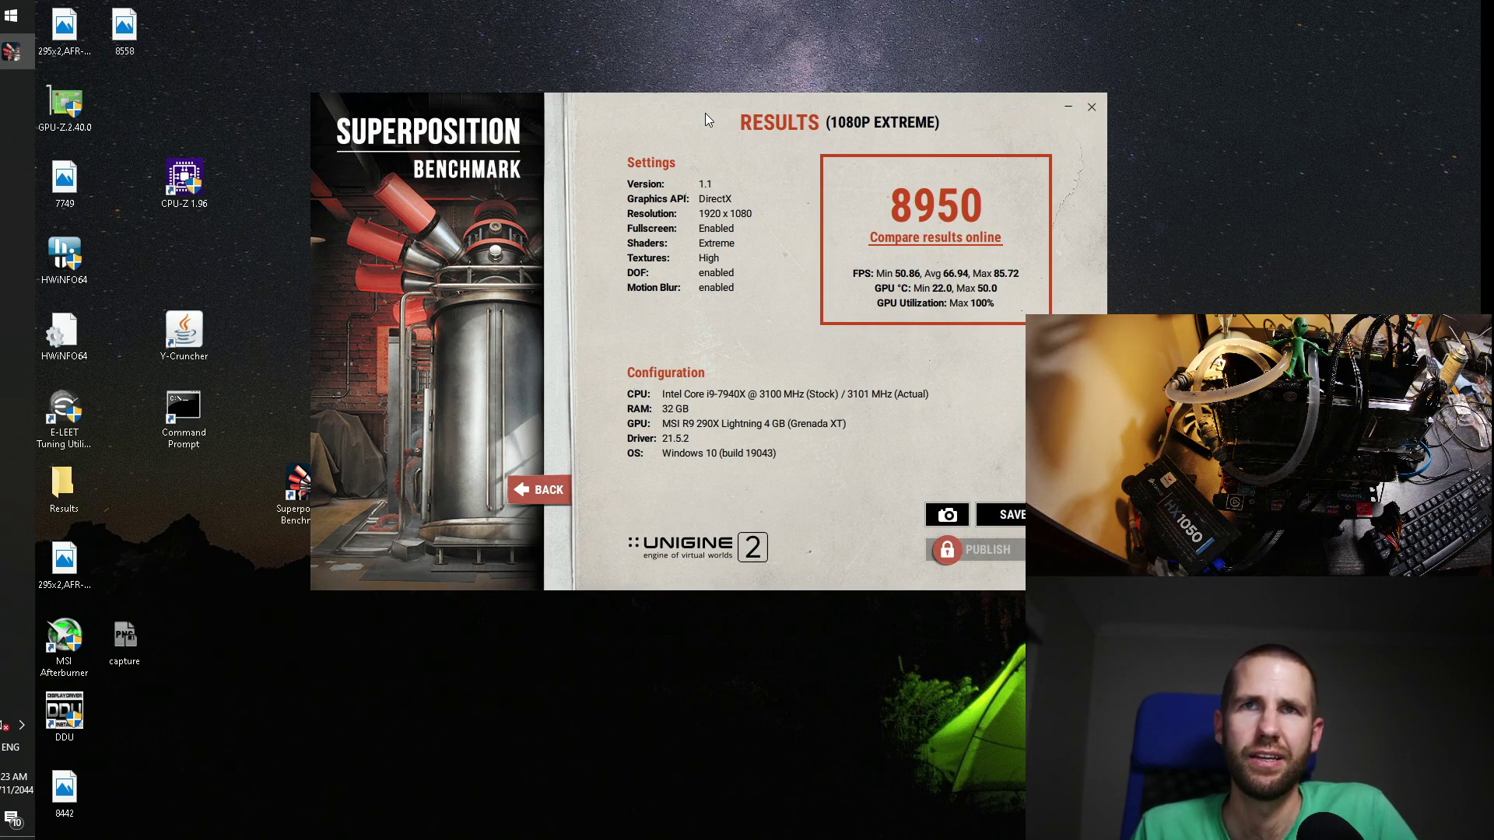
drag(743, 82, 1127, 16)
double_click(194, 185)
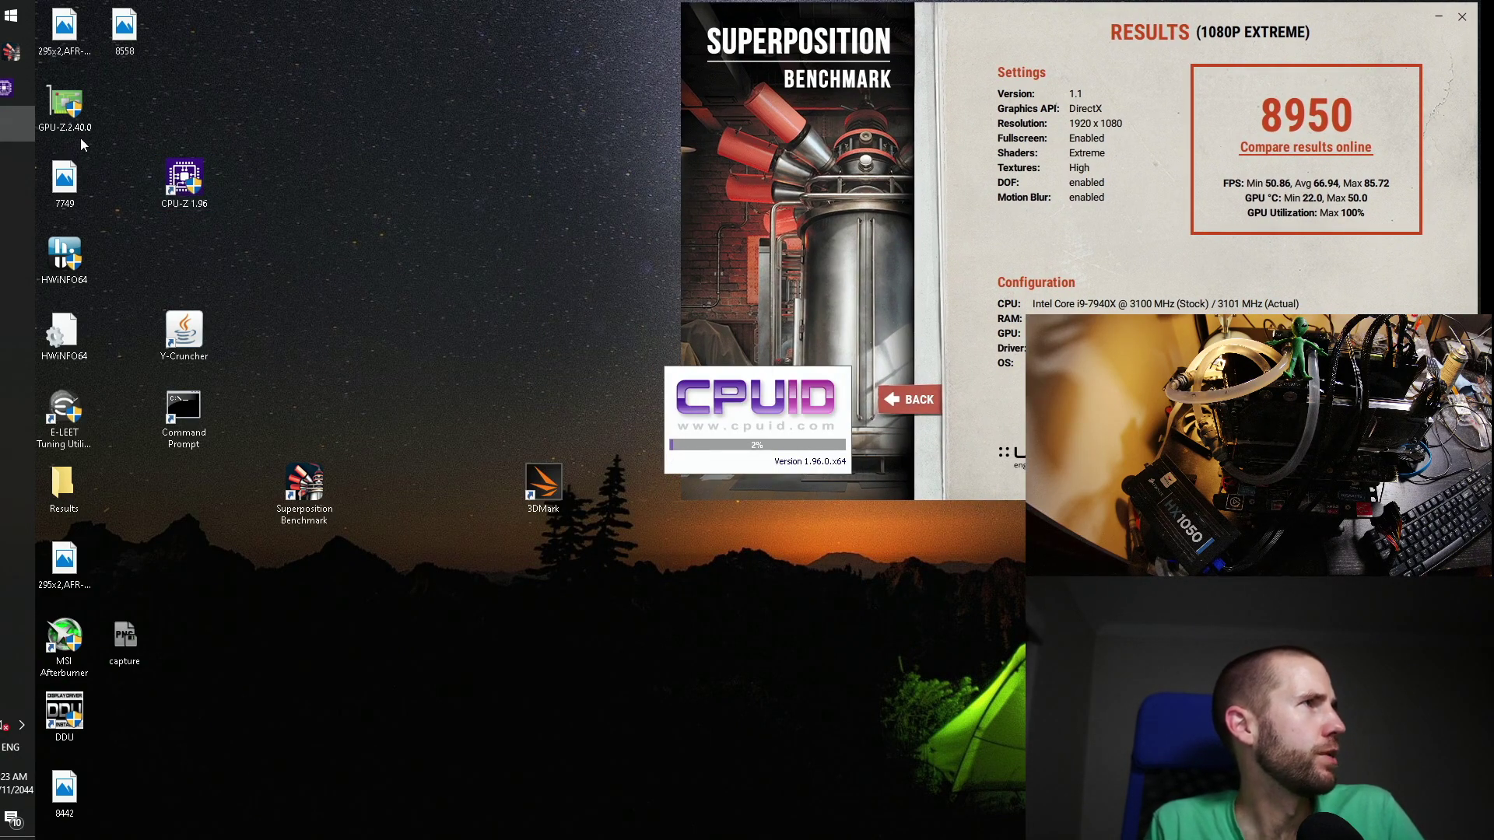
double_click(68, 110)
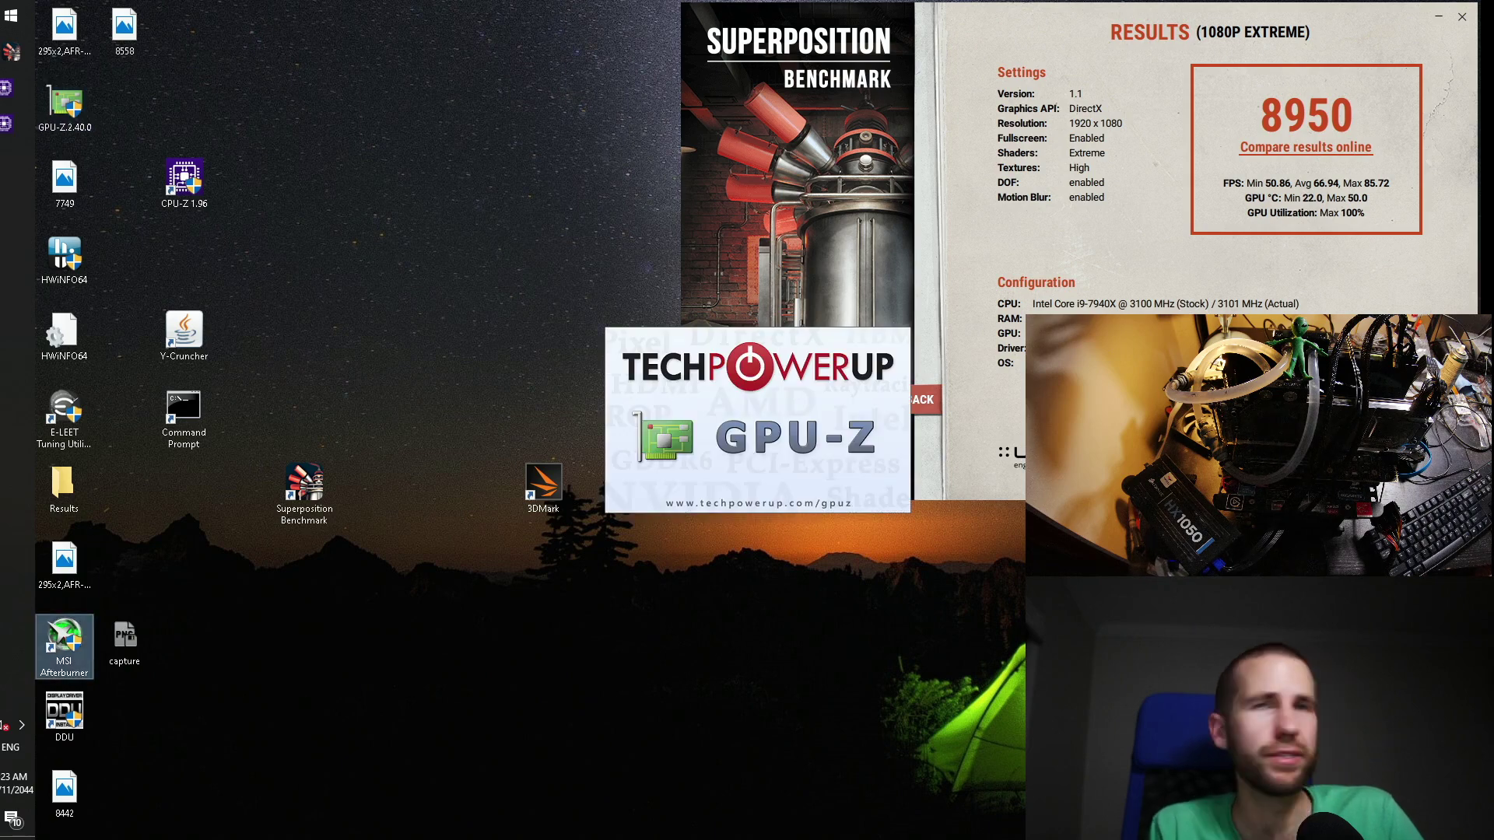
double_click(64, 641)
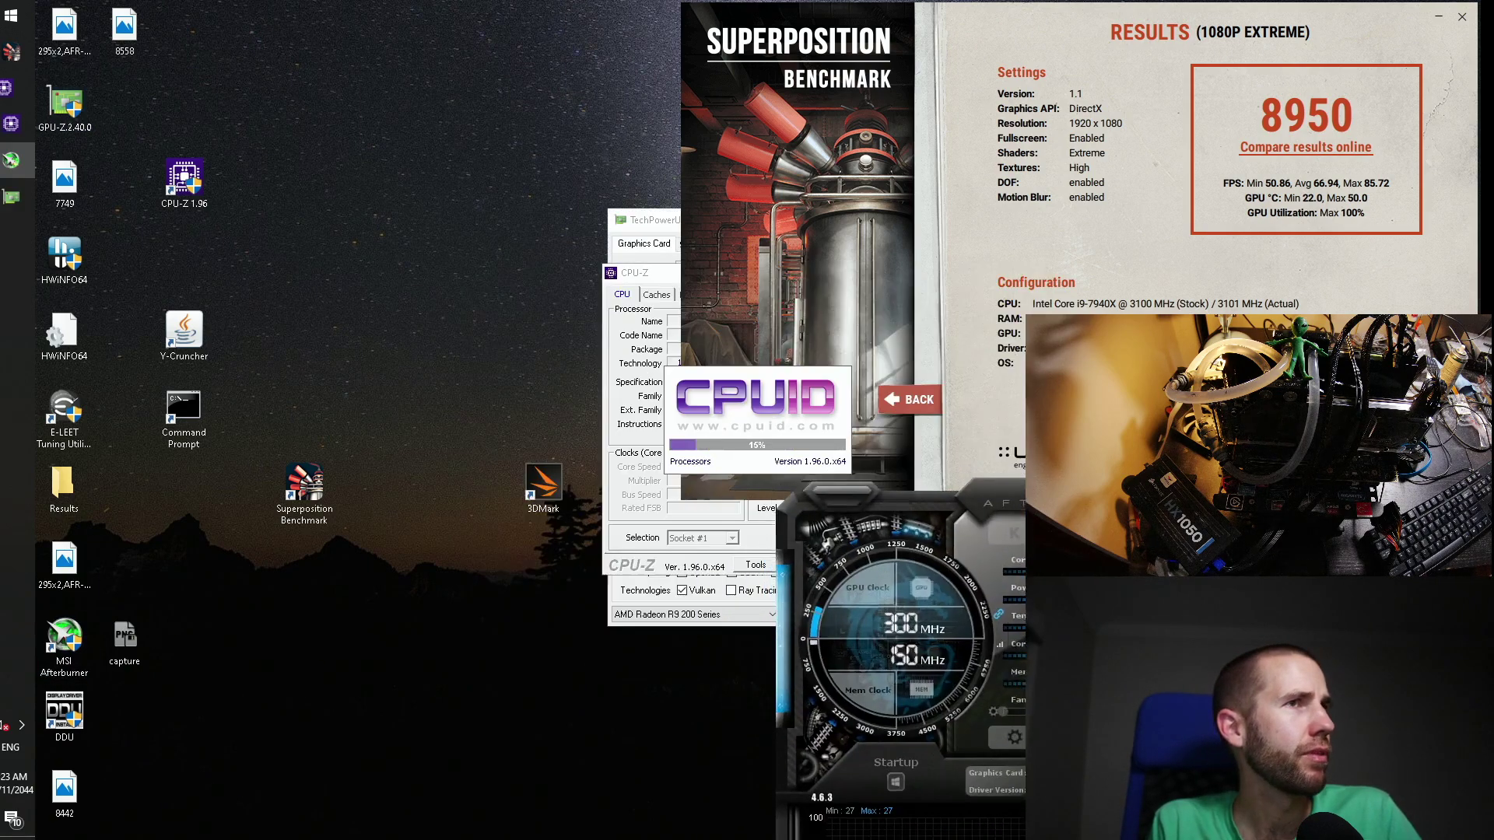
Step: Arrange GPU-Z and two CPU-Z windows beside the Superposition result, with the second CPU-Z window showing memory details
drag(662, 218, 431, 13)
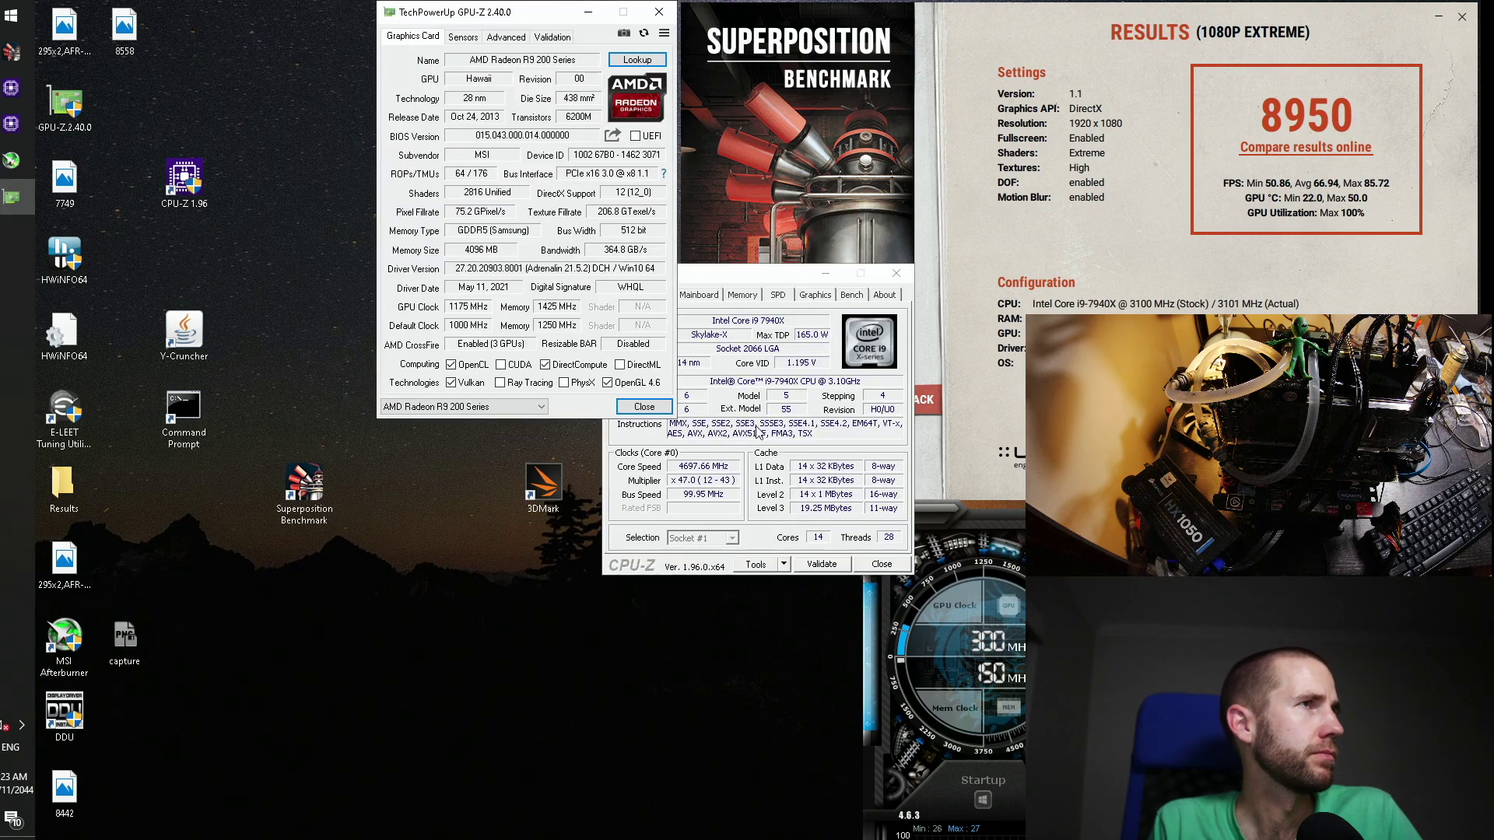
drag(719, 273, 184, 16)
click(742, 296)
drag(745, 273, 201, 323)
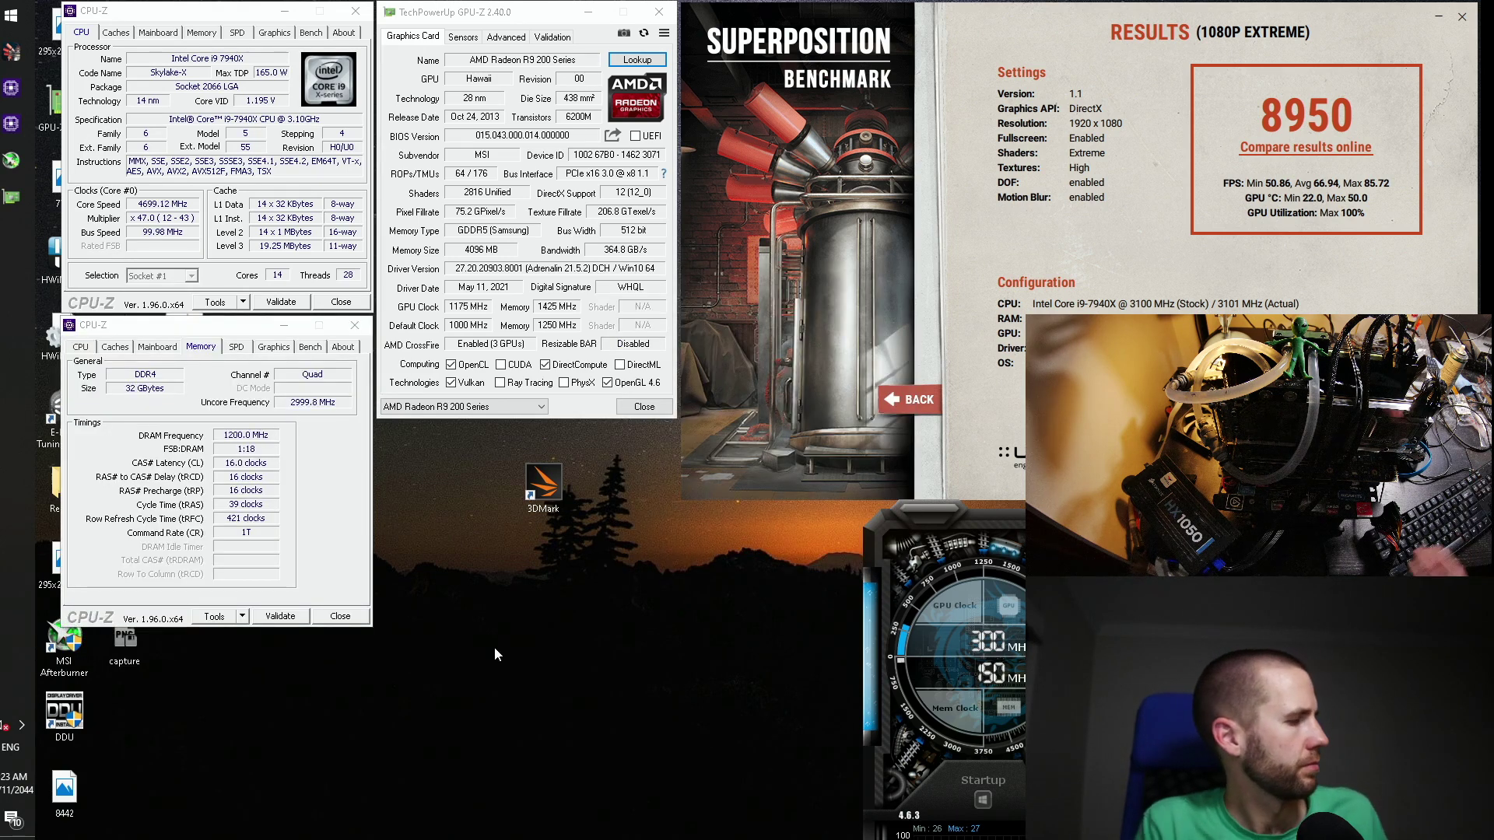
Step: Open Paint and paste the captured screenshot of the benchmark result and hardware windows
key(super)
text(pai)
key(Return)
key(ctrl+v)
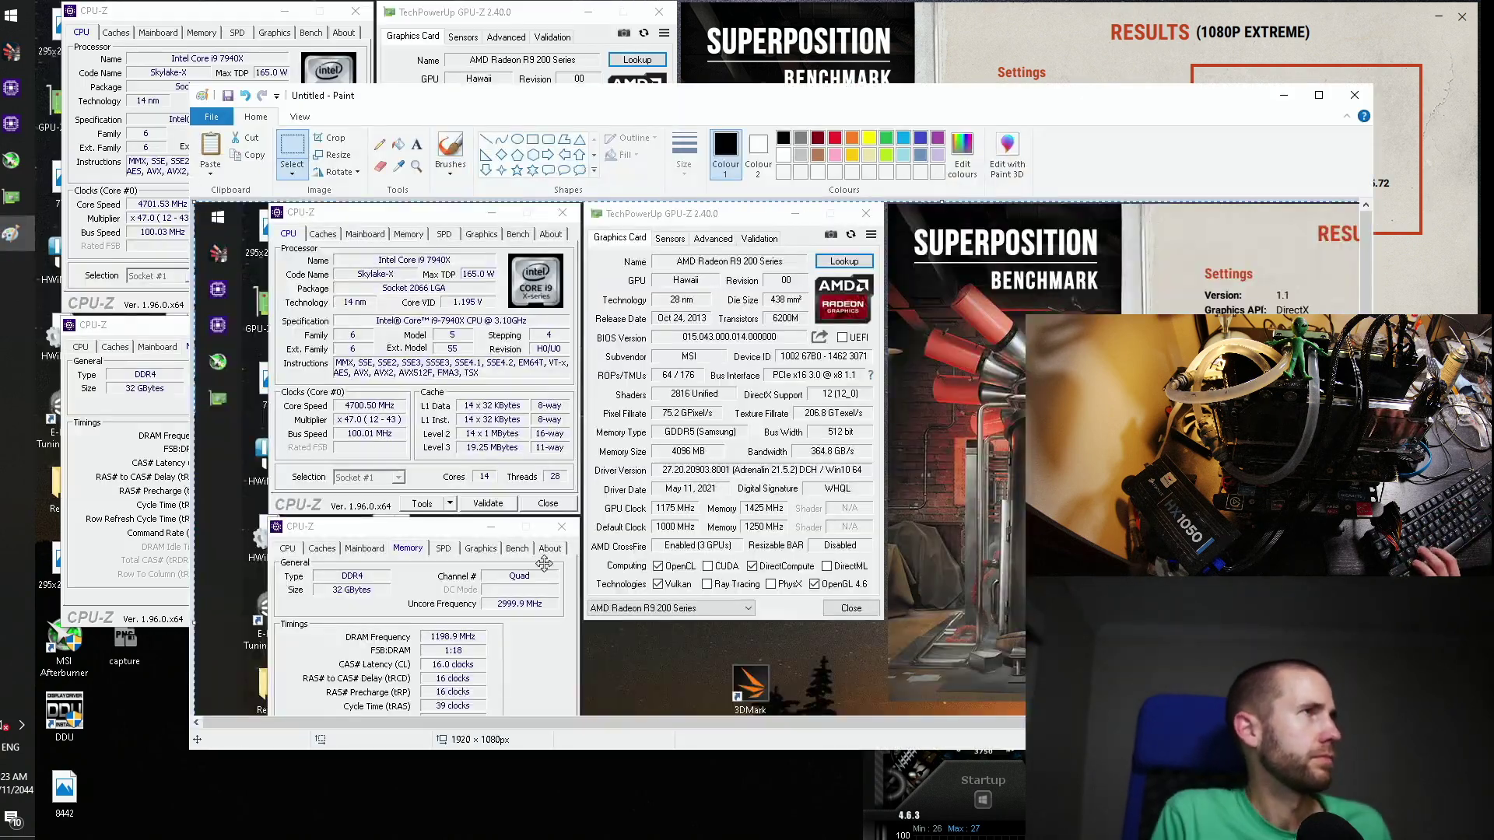
Step: Save the screenshot as a PNG named 8950 in Downloads and close Paint
click(211, 116)
click(257, 212)
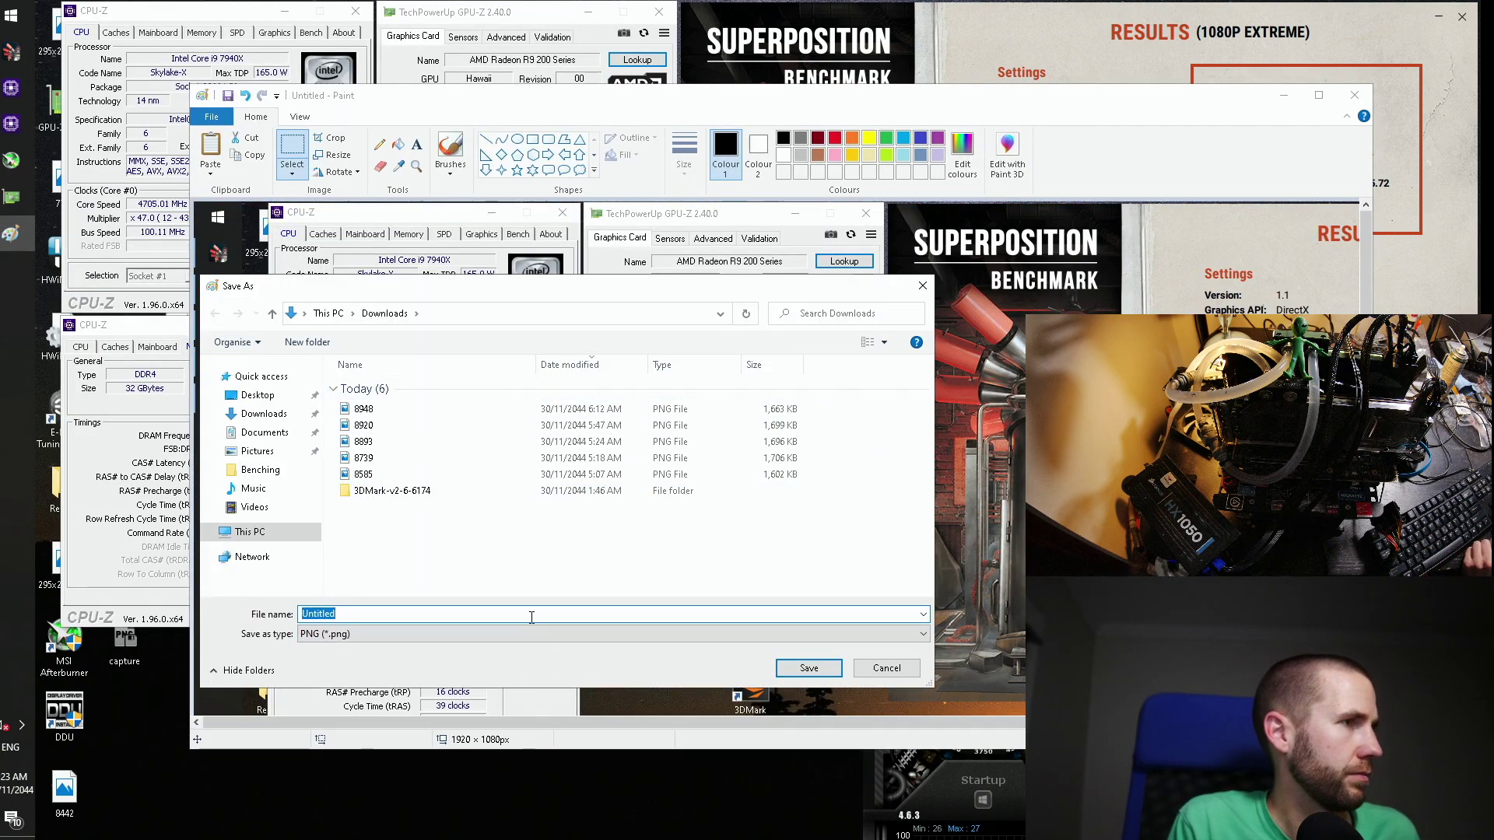
text(89)
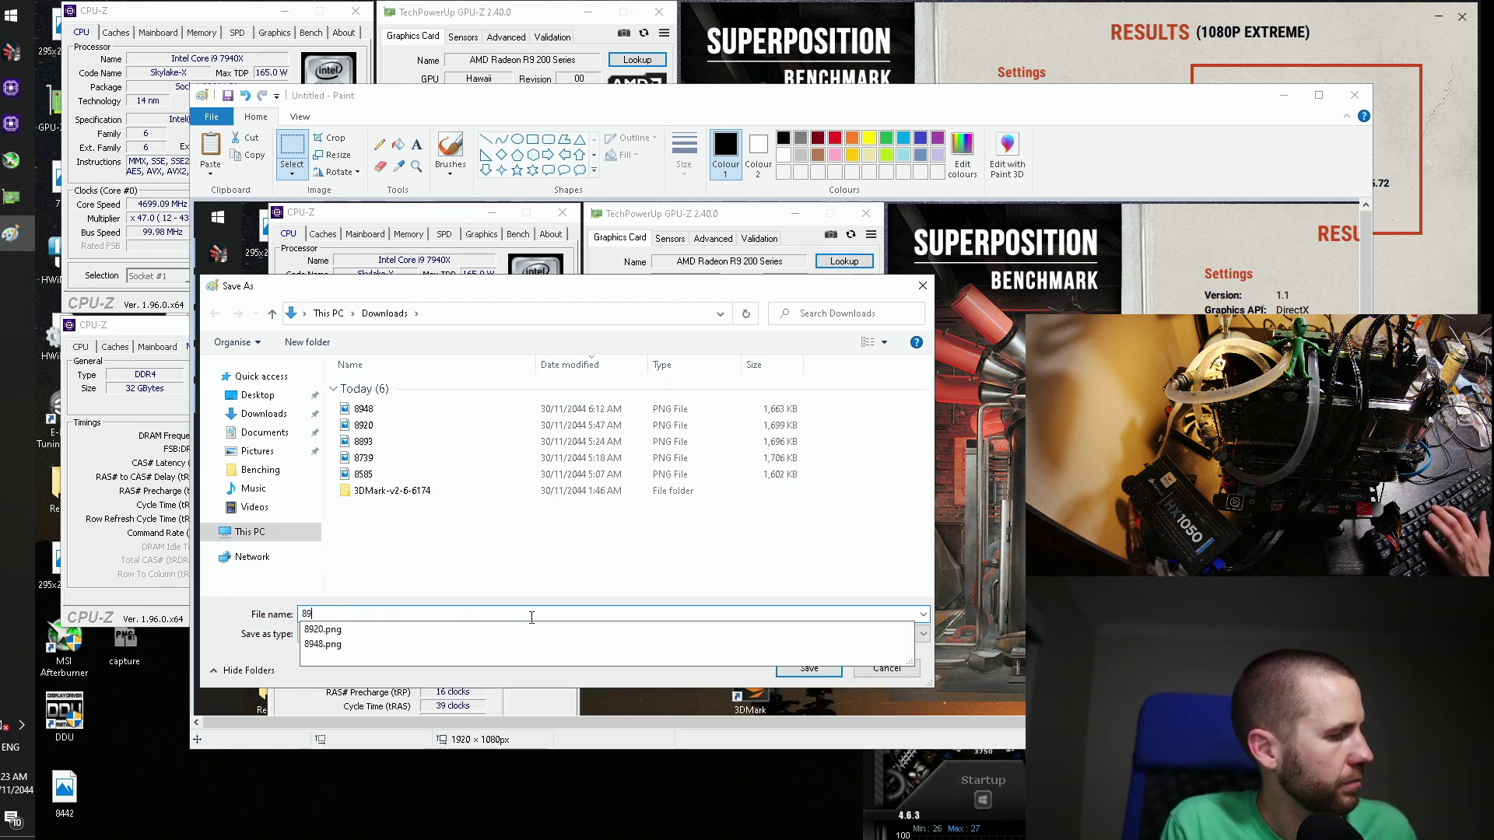
text(50)
key(Return)
click(1358, 94)
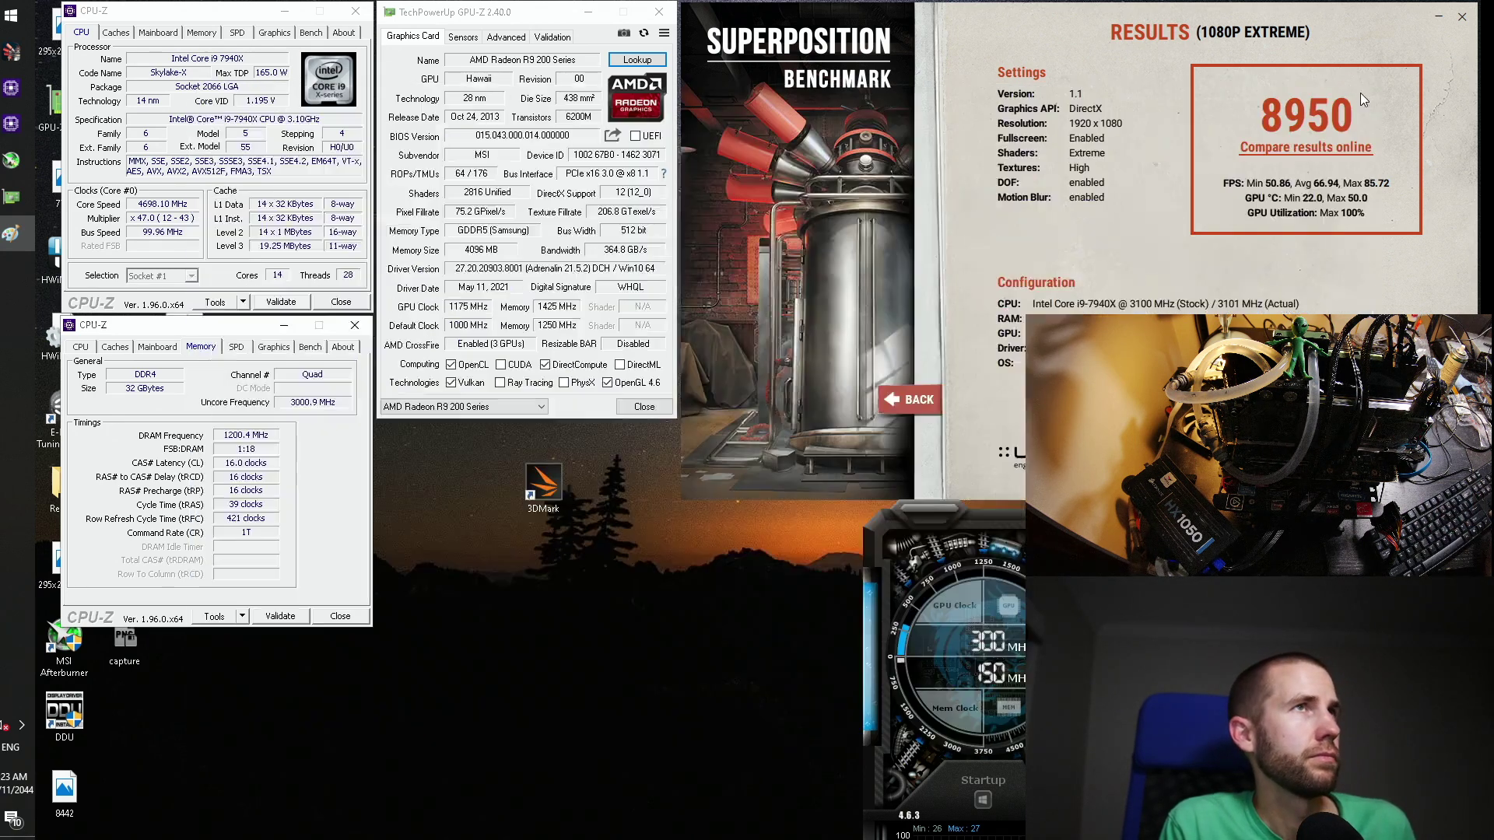
Step: Close both CPU-Z windows, MSI Afterburner, GPU-Z and the Superposition benchmark
click(355, 11)
click(356, 325)
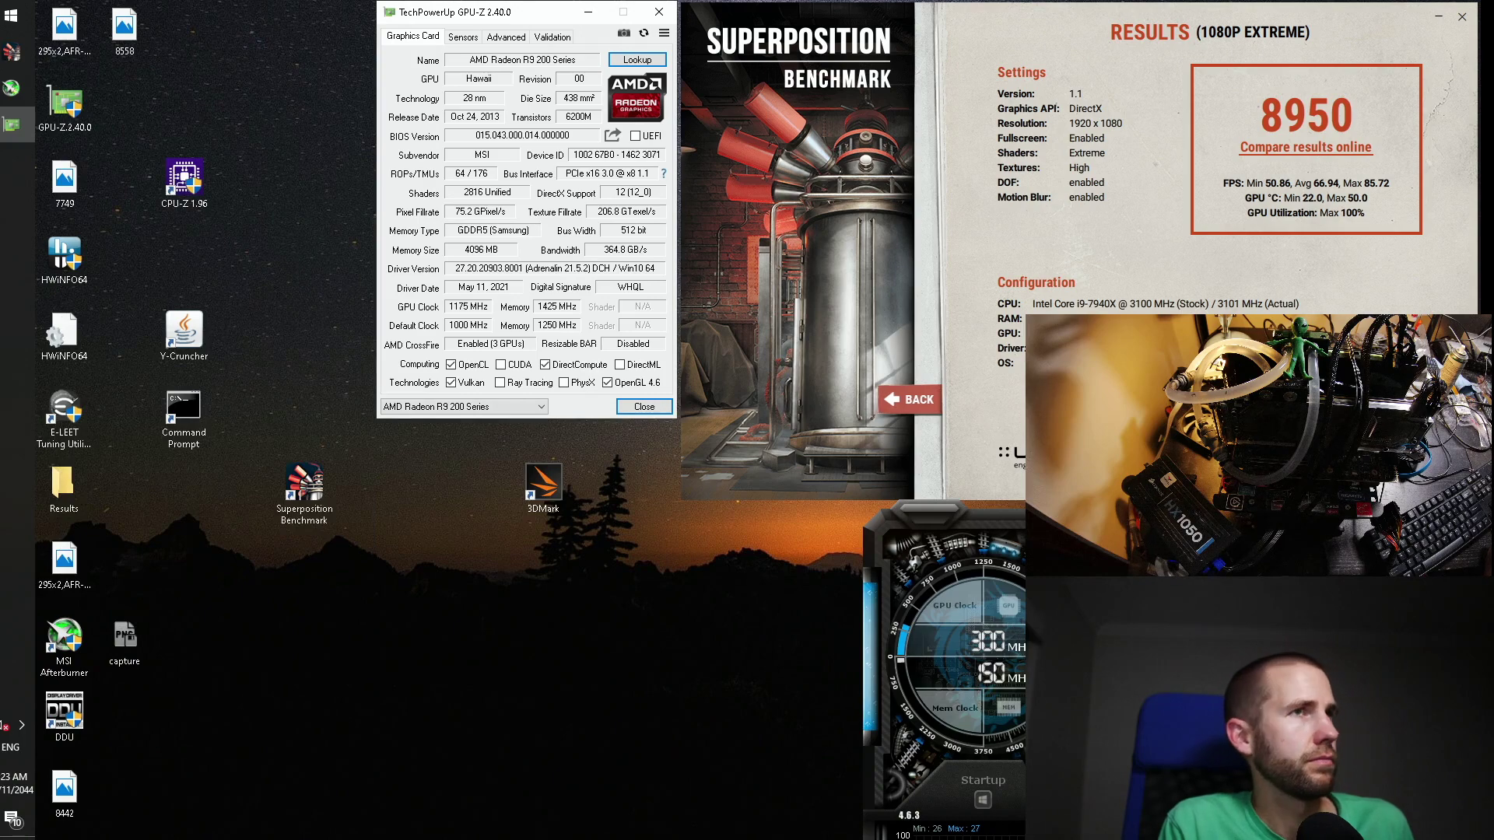
drag(1222, 520, 903, 337)
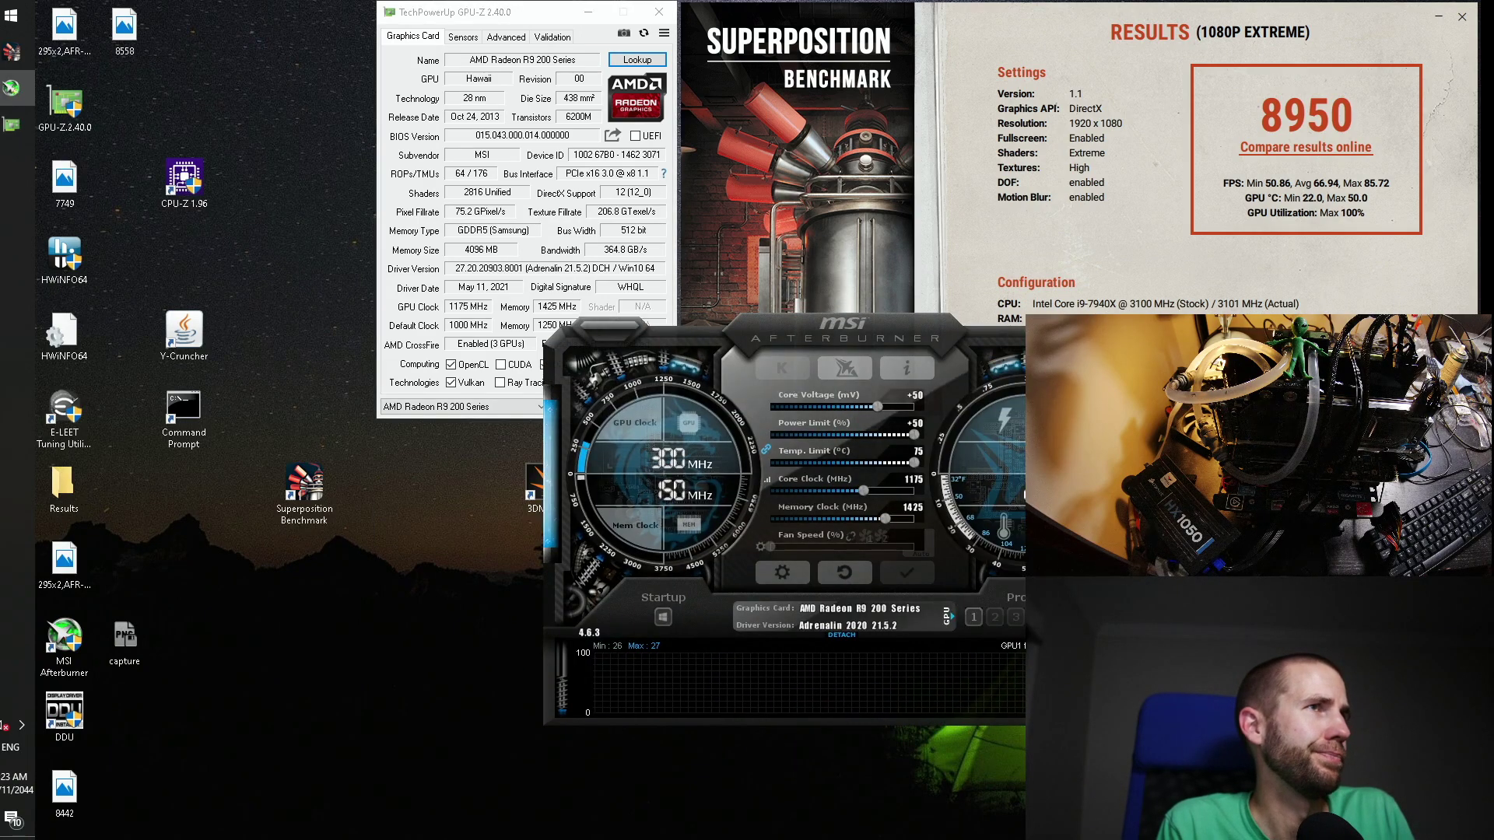
key(alt+F4)
click(659, 11)
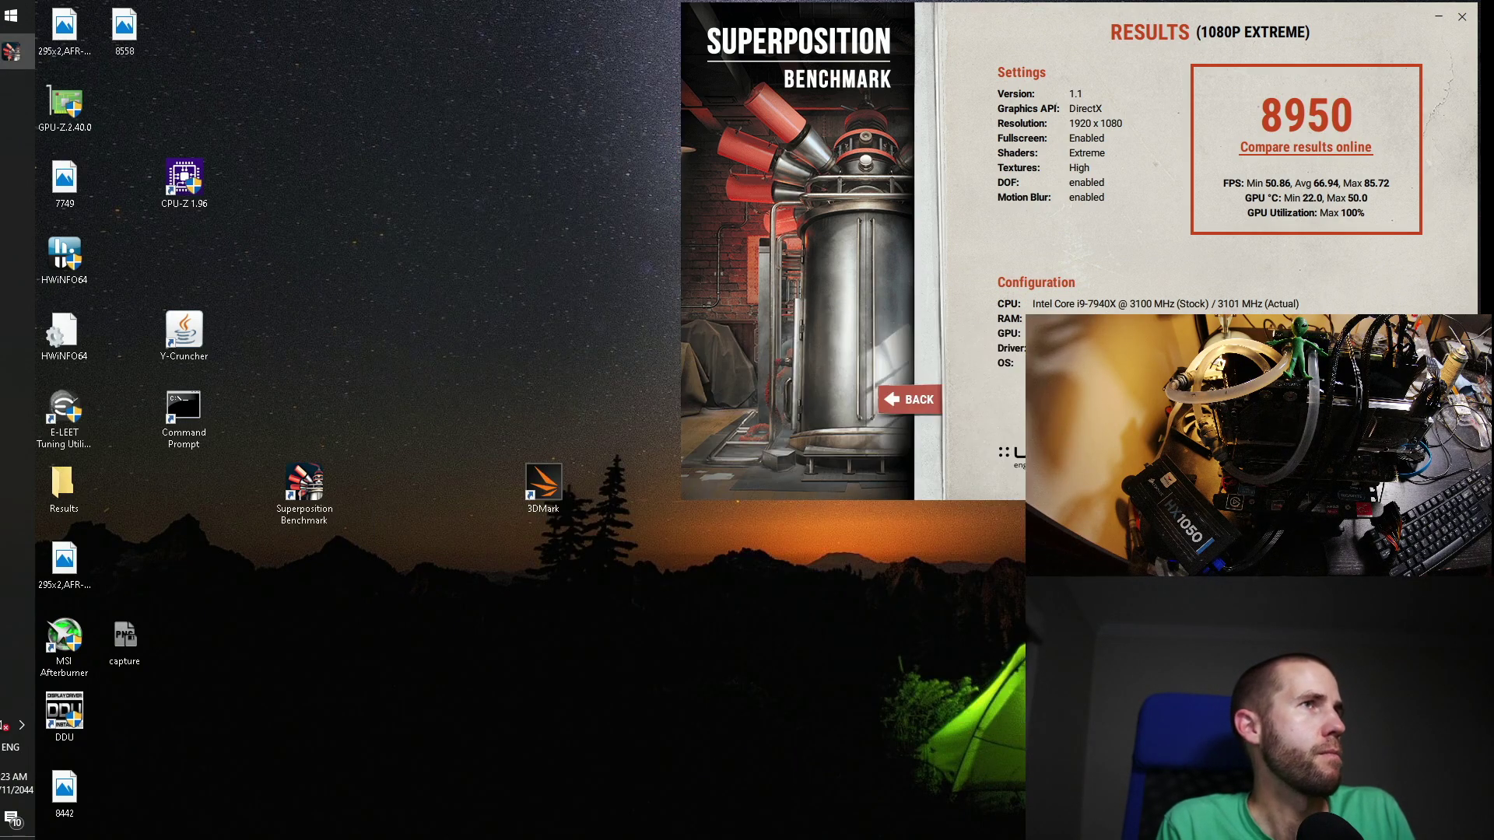
click(1462, 16)
Step: Restart the computer and enter the advanced setup of the EVGA BIOS
click(11, 15)
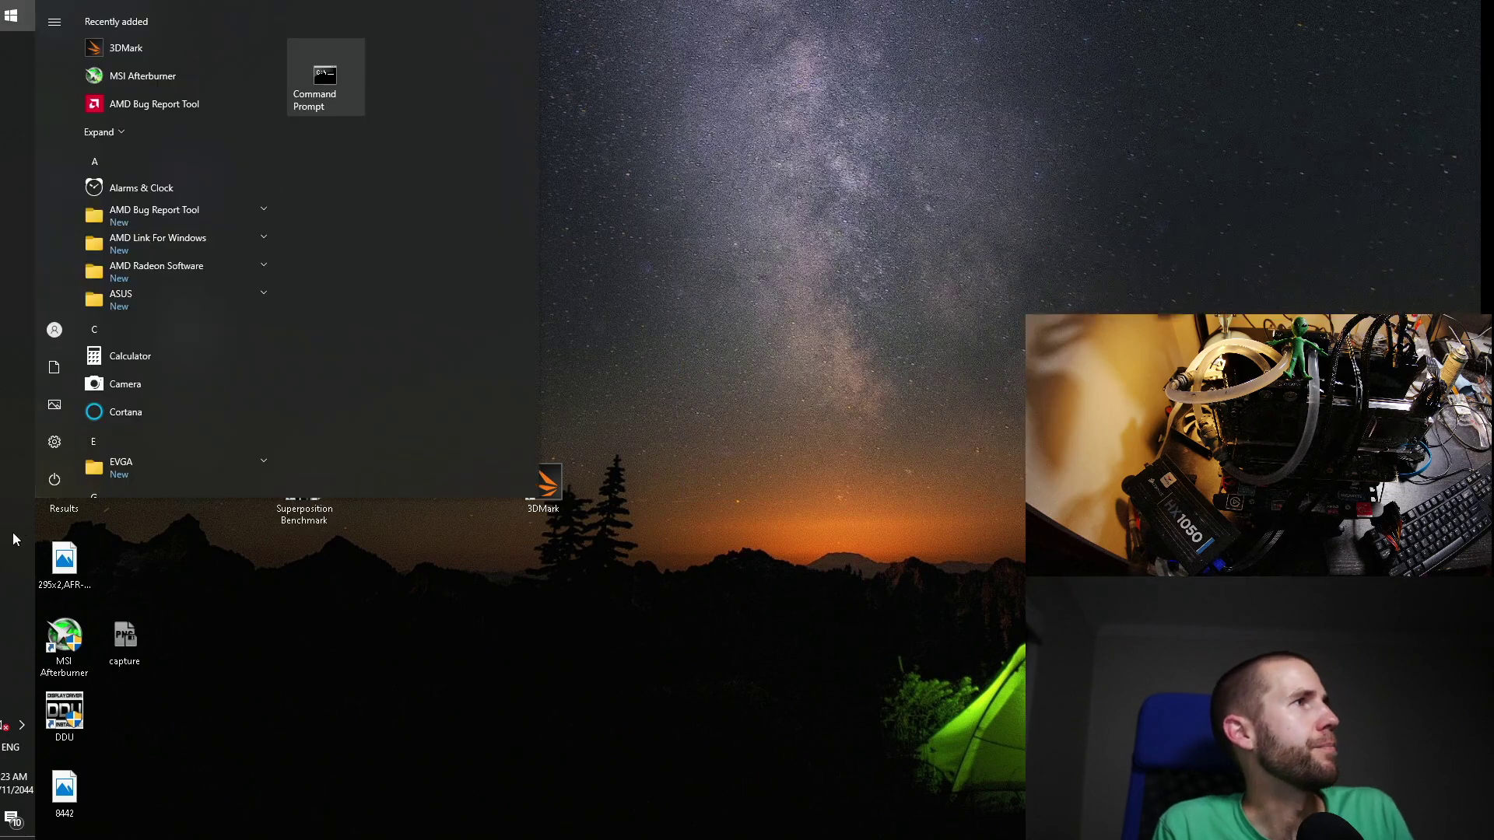
click(48, 484)
click(90, 438)
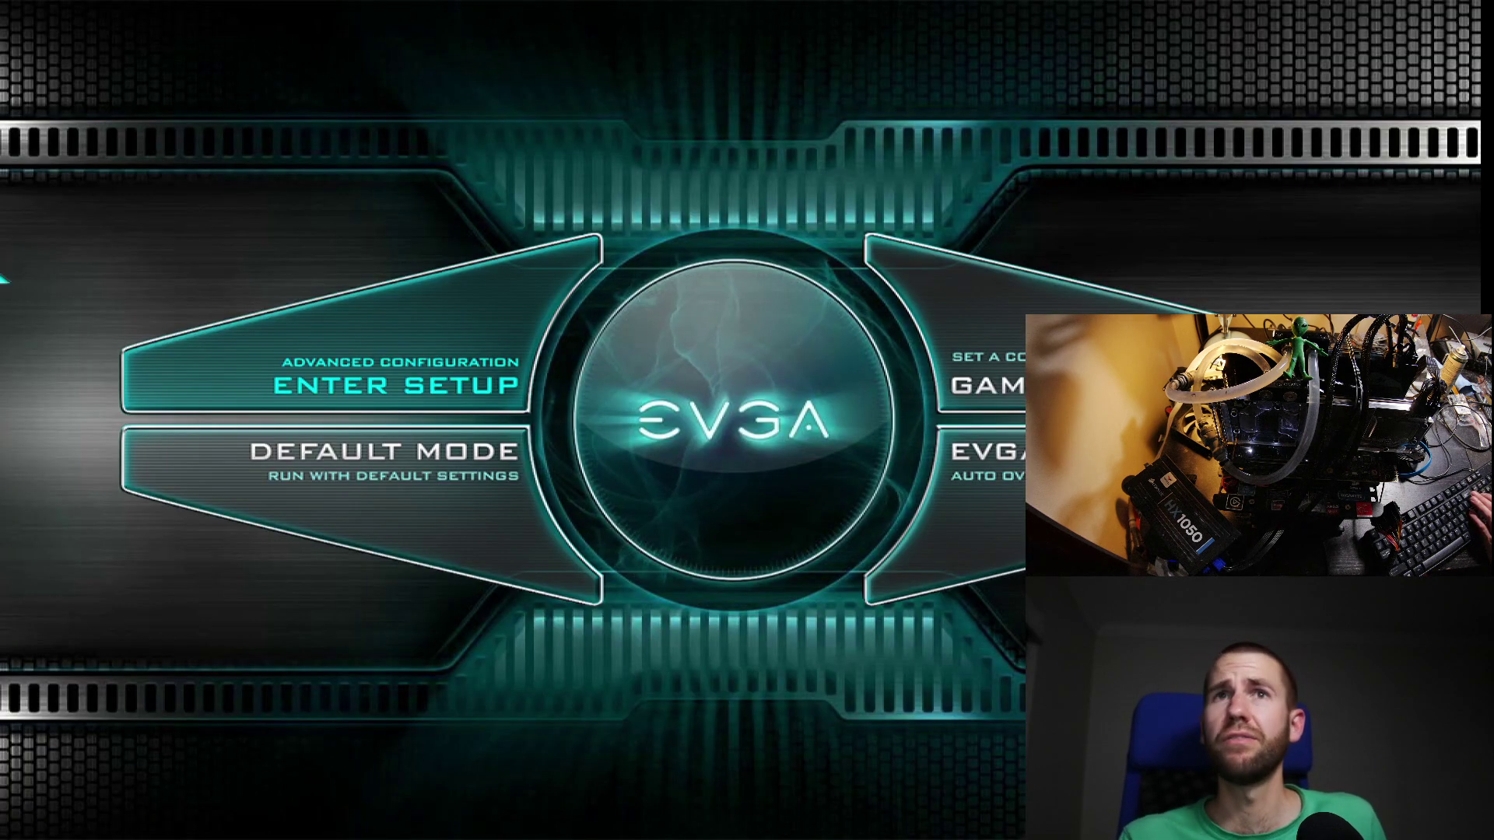
key(Return)
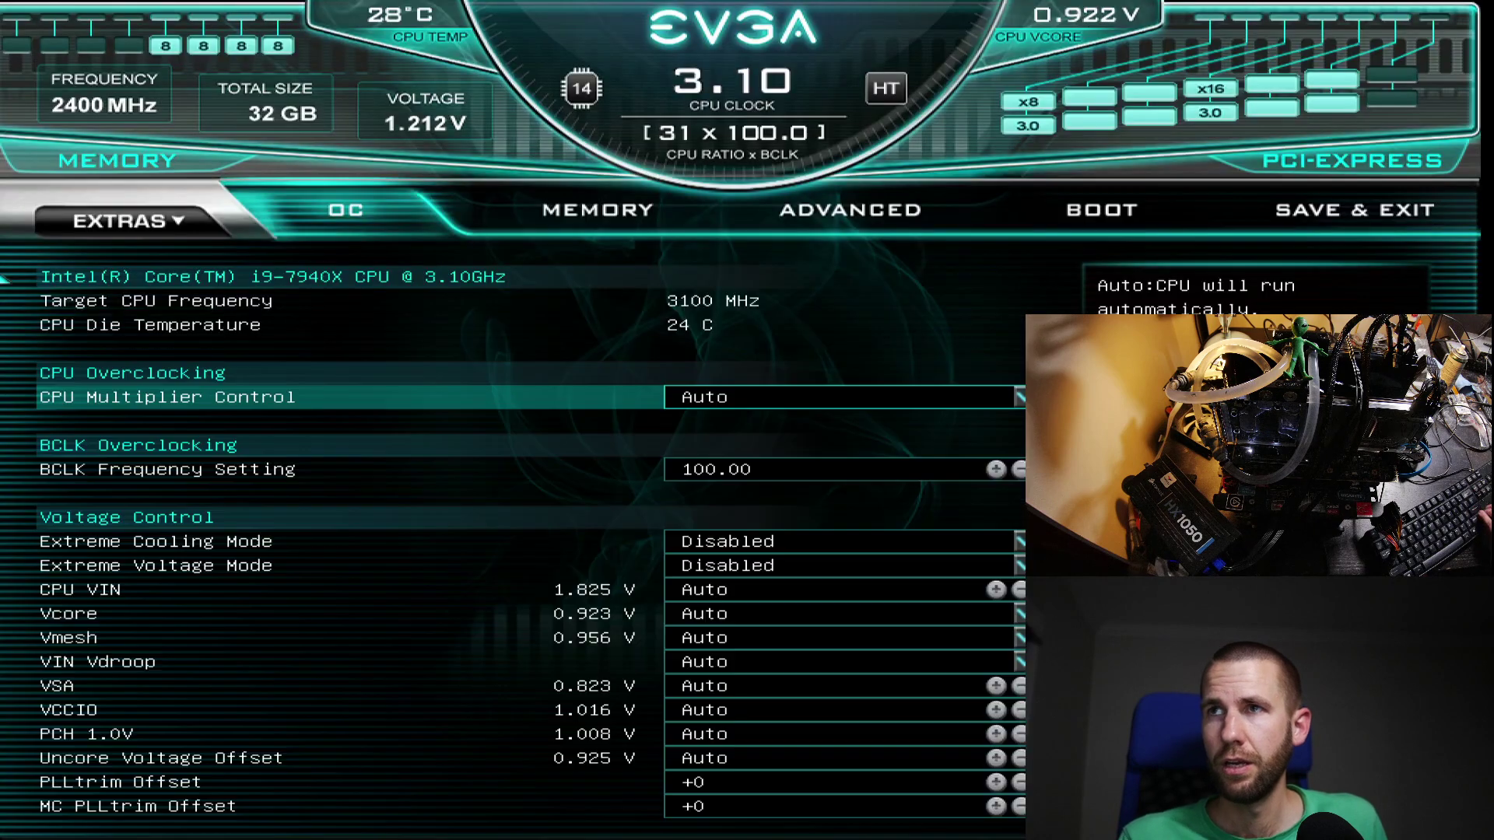
Step: Set CPU Multiplier Control to Manual - RatioLimit and the CPU Multiplier Setting to 47
key(Down)
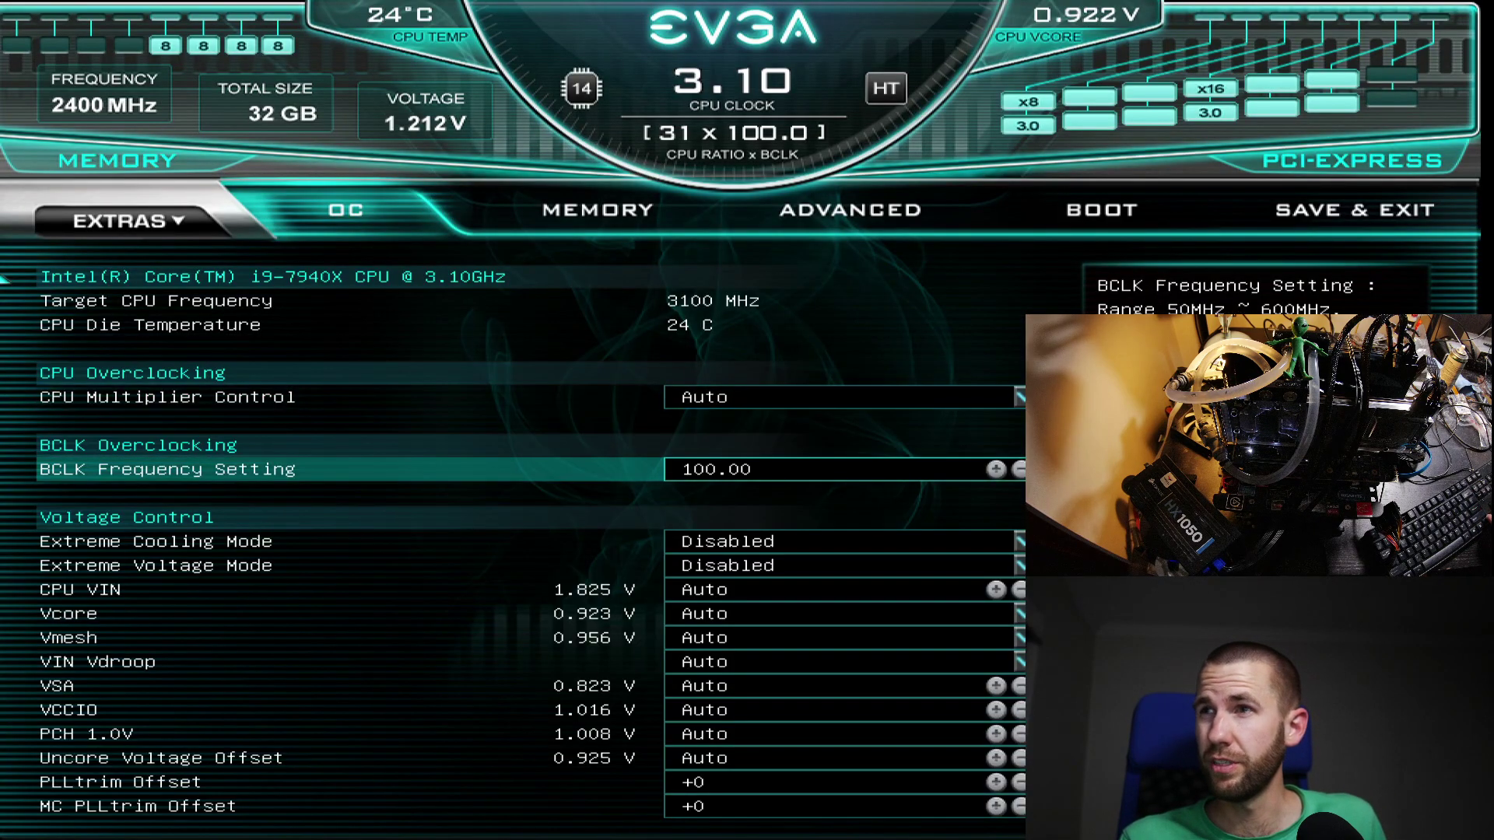
key(Up)
key(Return)
key(Down)
key(Down)
key(Up)
key(Return)
key(Down)
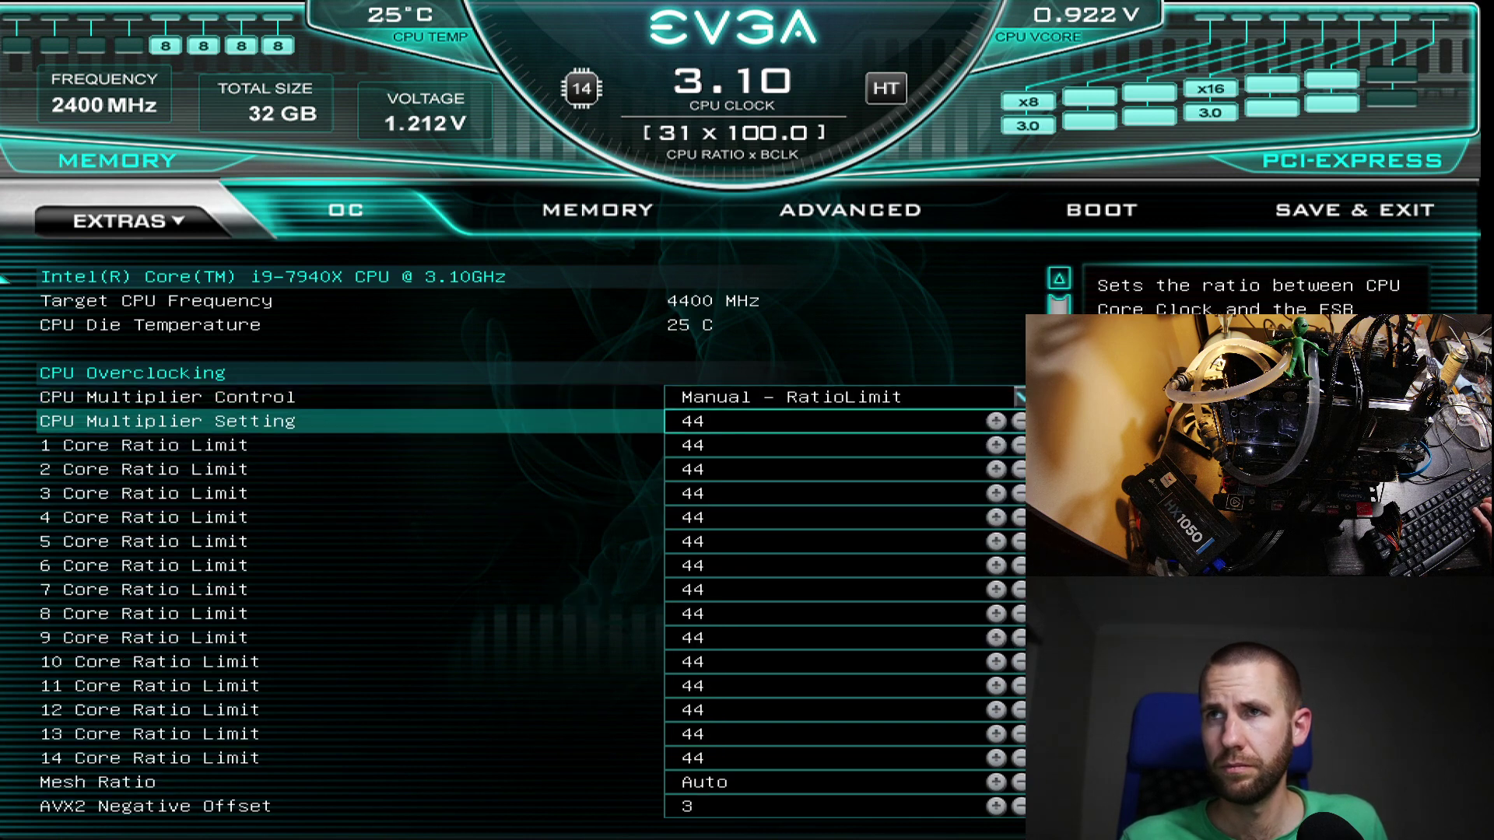
key(plus)
key(plus)
key(plus)
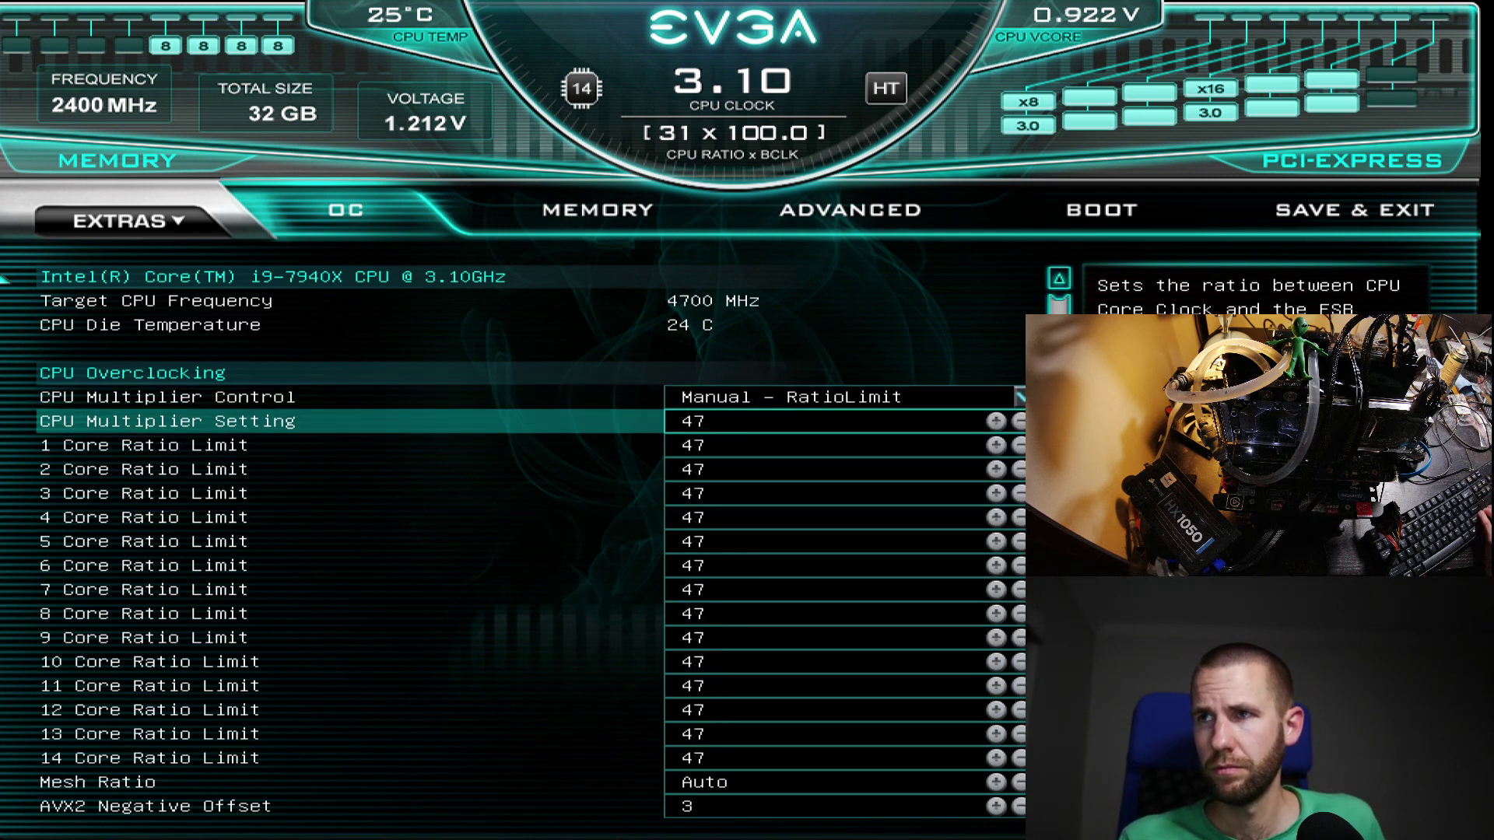
Step: Set the AVX2 Negative Offset to 0 and the Mesh Ratio to 30
key(Down)
key(Down)
key(Down)
key(Down)
key(Down)
key(Down)
key(Down)
key(Down)
key(Down)
key(Down)
key(Down)
key(Down)
key(Down)
key(Down)
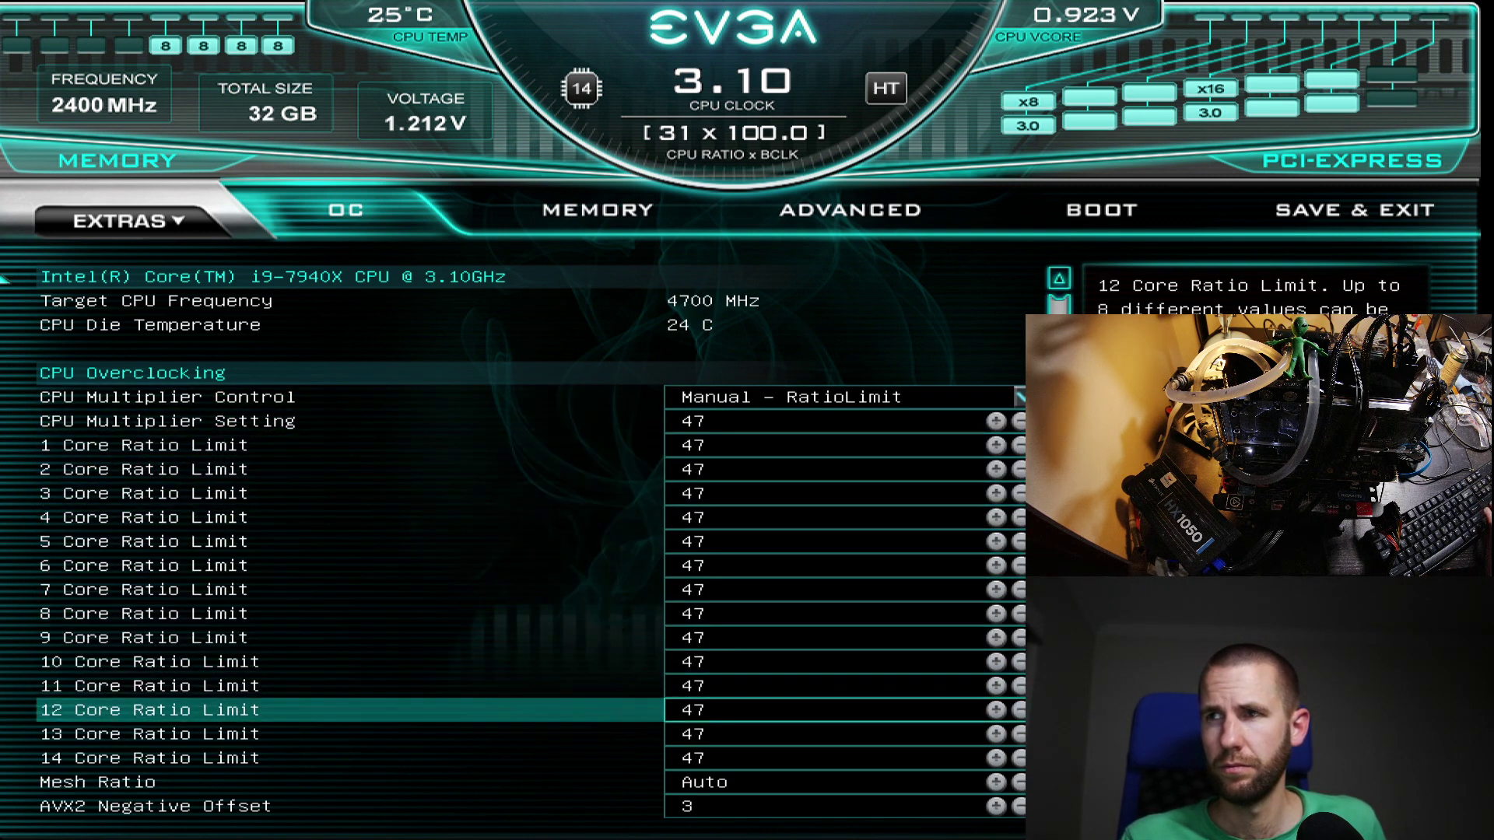
key(Down)
key(Down)
key(minus)
key(minus)
key(minus)
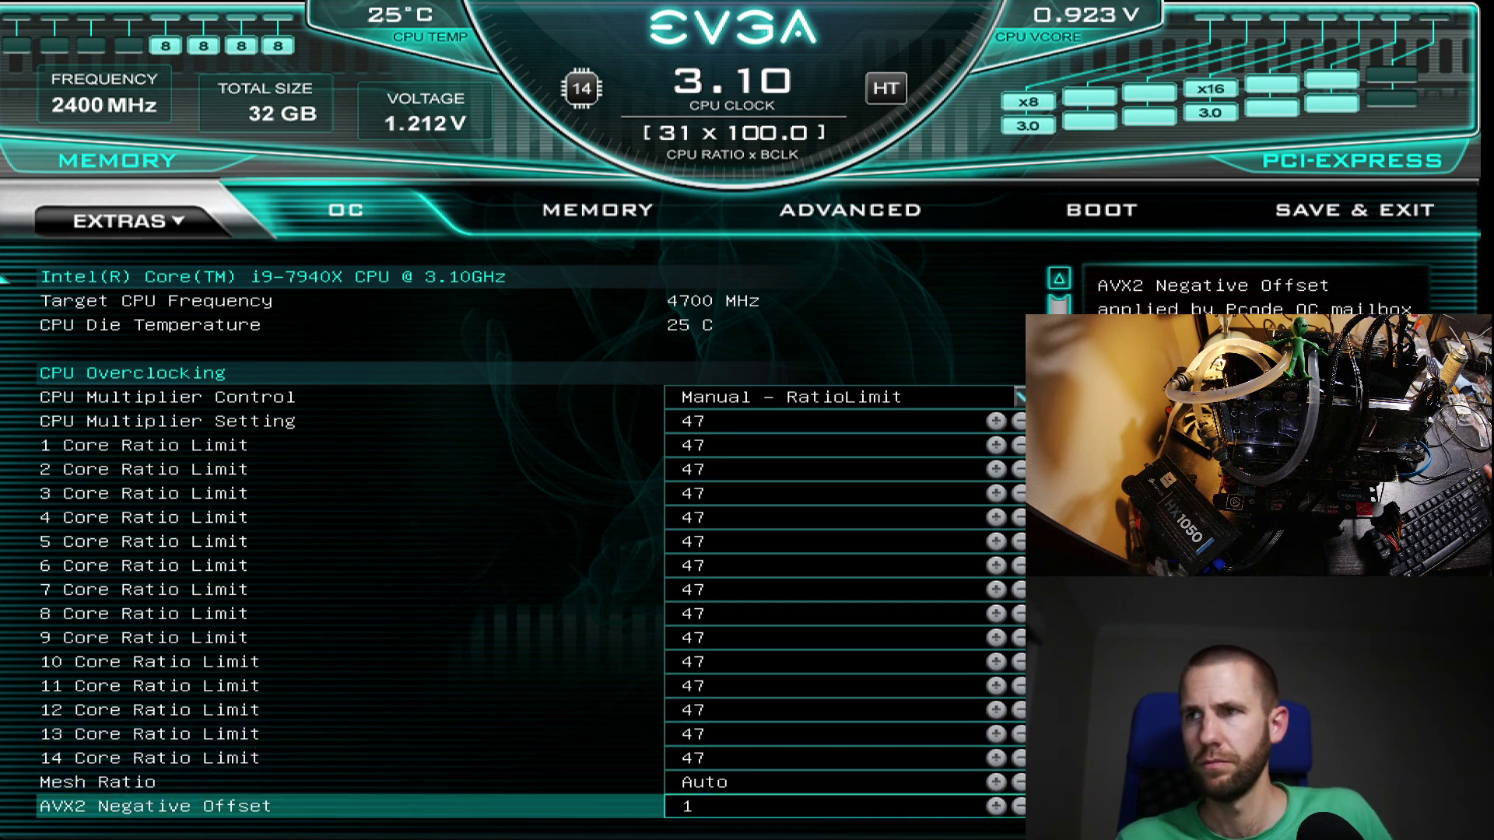
key(Up)
text(8)
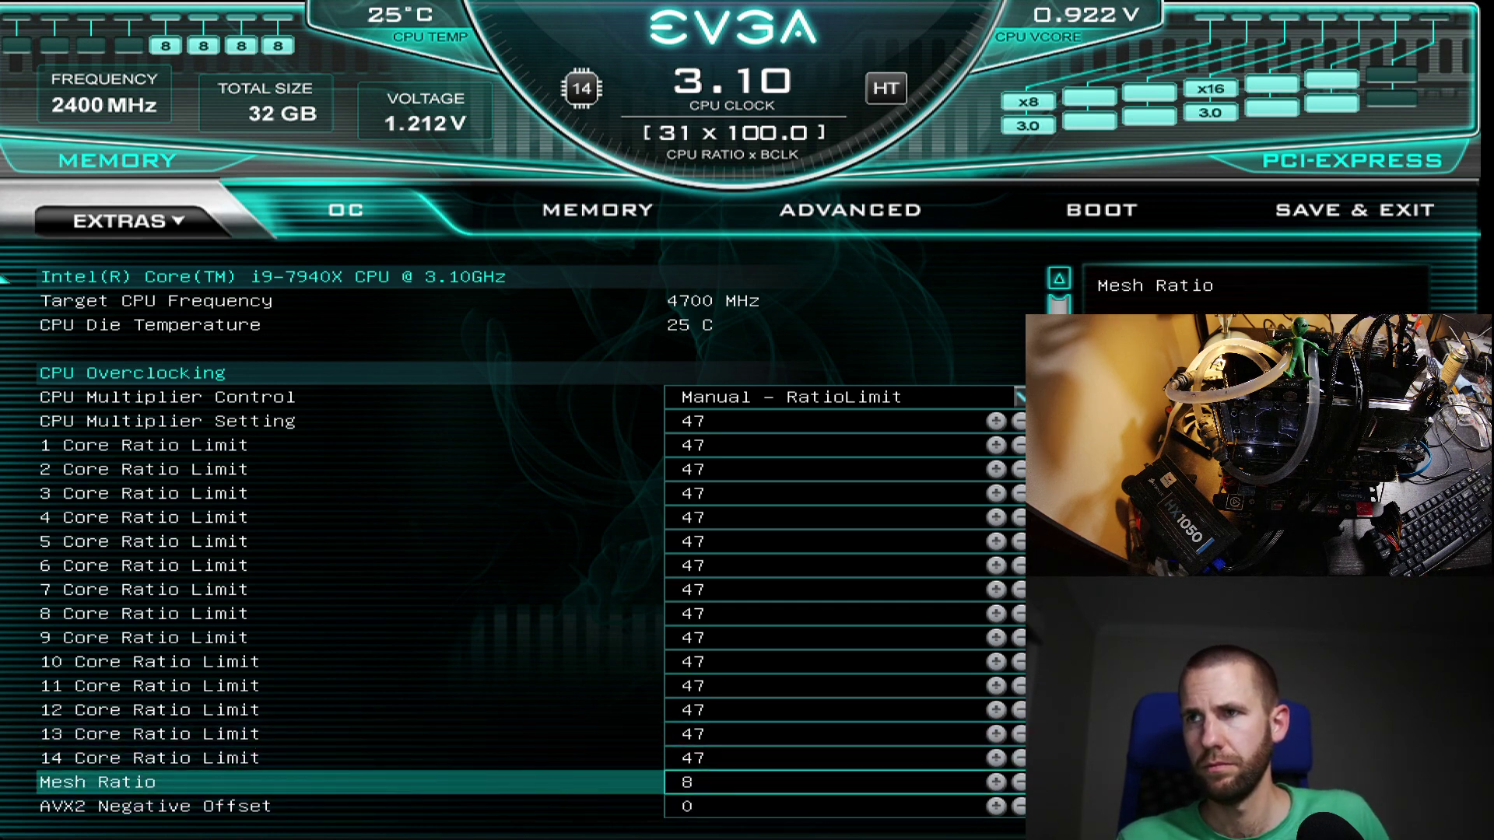
text(0)
Step: Enable Extreme Voltage Mode under Voltage Control and accept the high-voltage warning
key(Down)
key(Down)
key(Down)
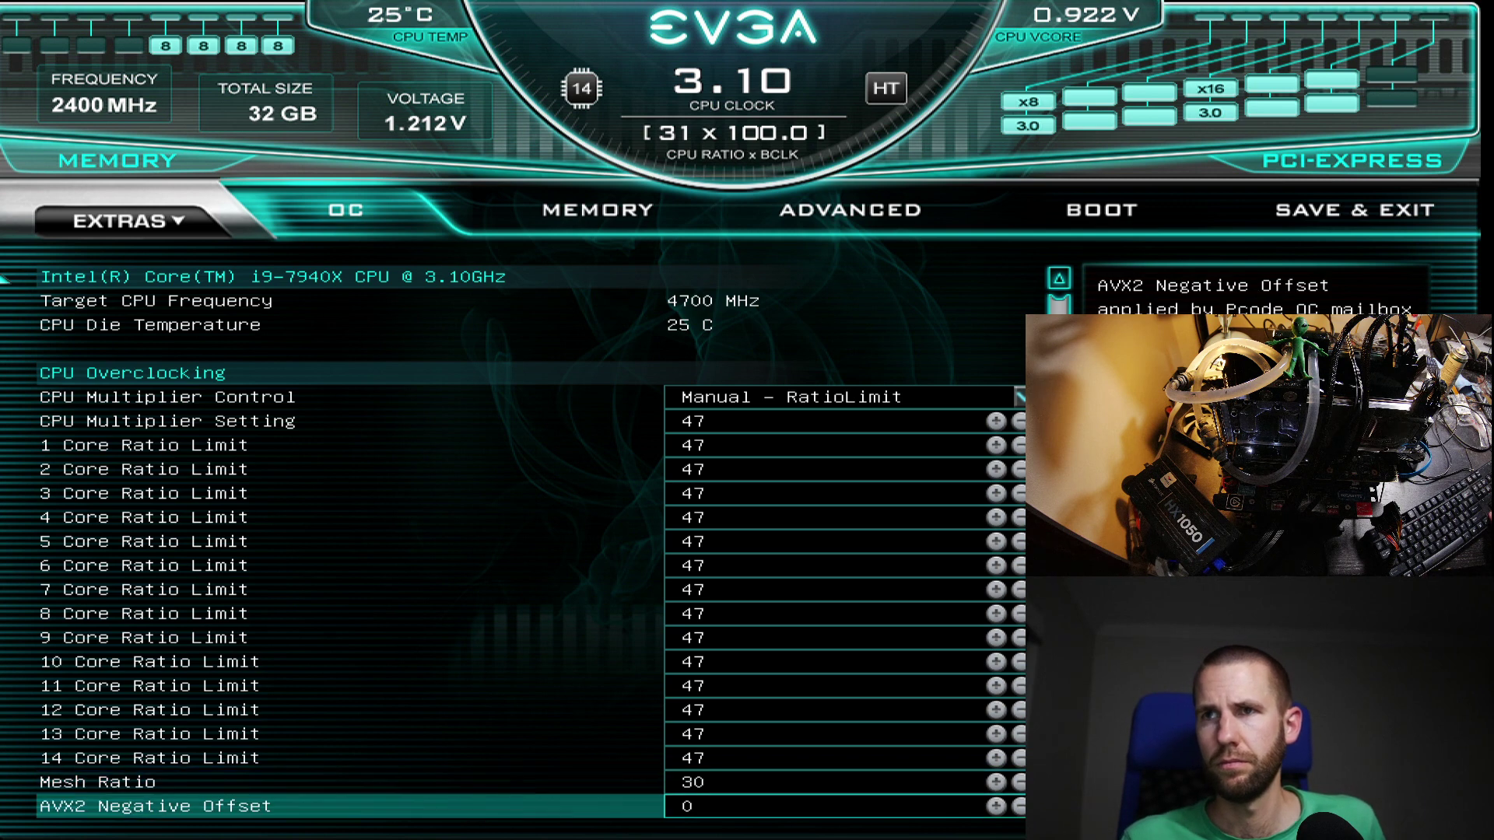
key(Down)
key(Down)
key(Down)
key(Down)
key(Up)
key(Up)
key(Up)
key(Return)
key(Down)
key(Up)
key(Return)
key(Down)
key(Return)
key(Down)
key(Return)
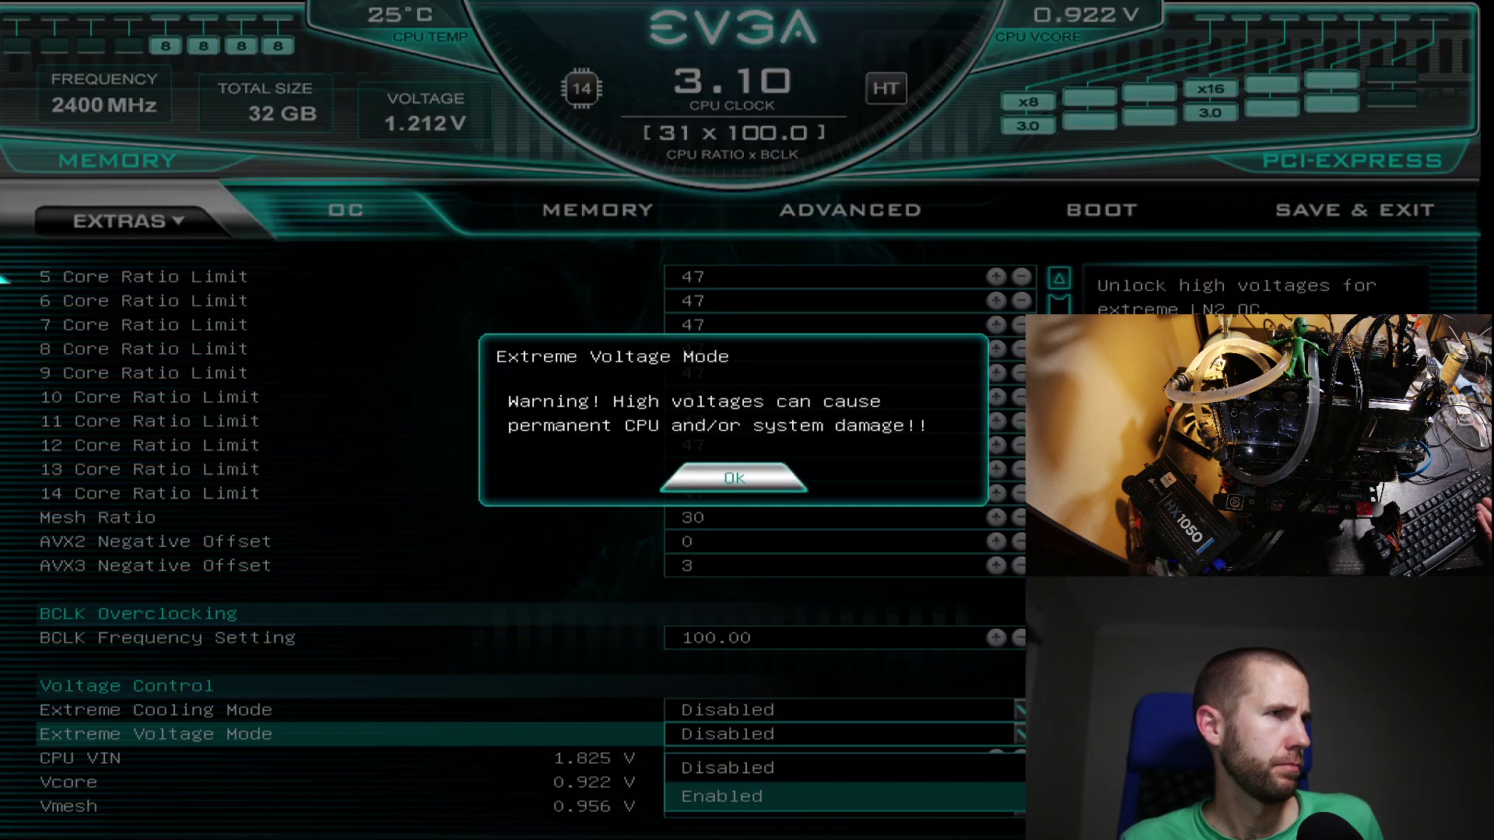
key(Return)
Step: Switch the Vcore mode to Override with a target voltage of 1.300 V
key(Down)
key(Down)
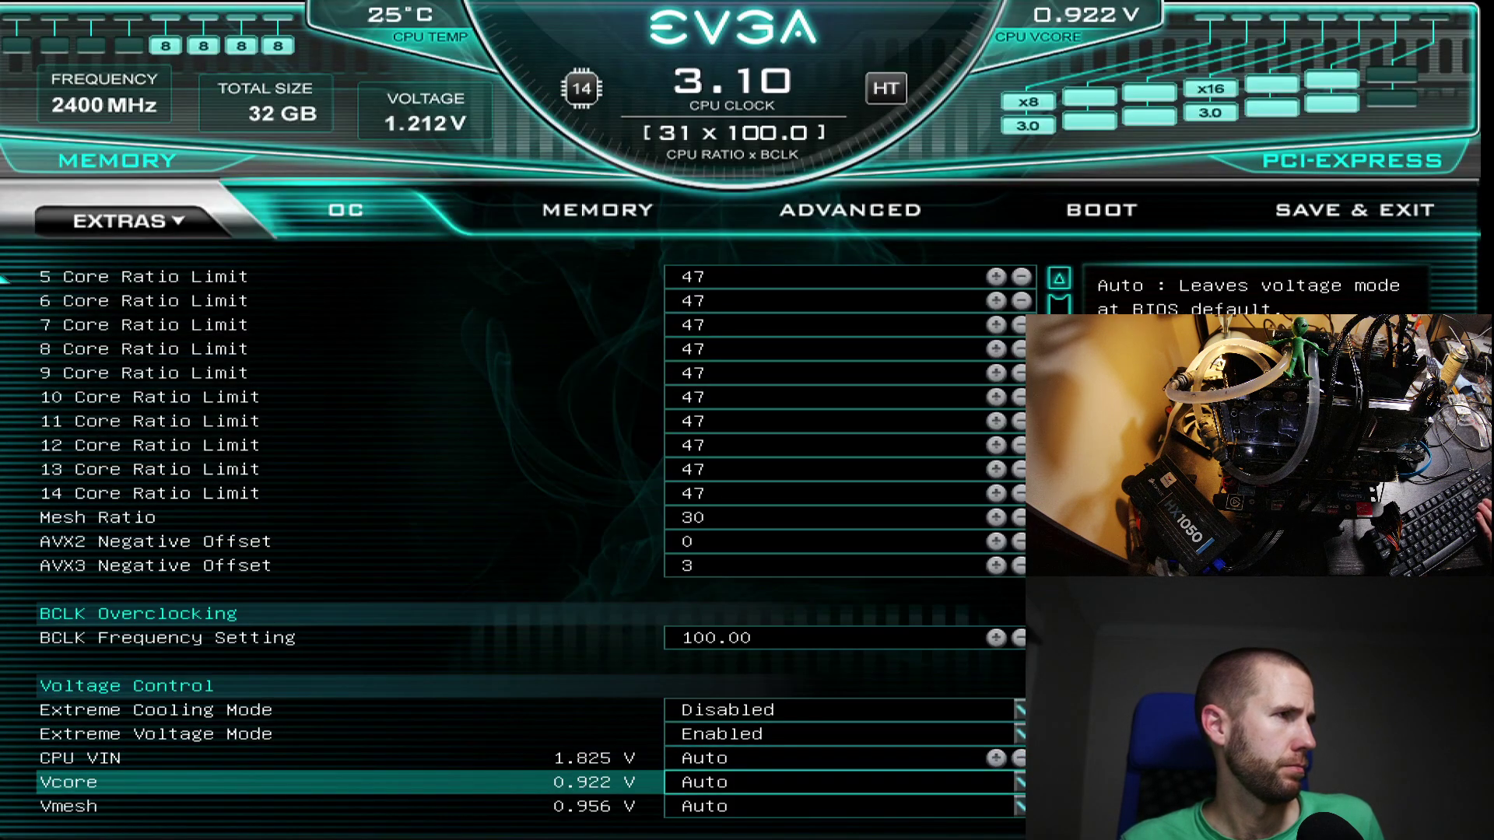
key(Return)
key(Down)
key(Down)
key(Return)
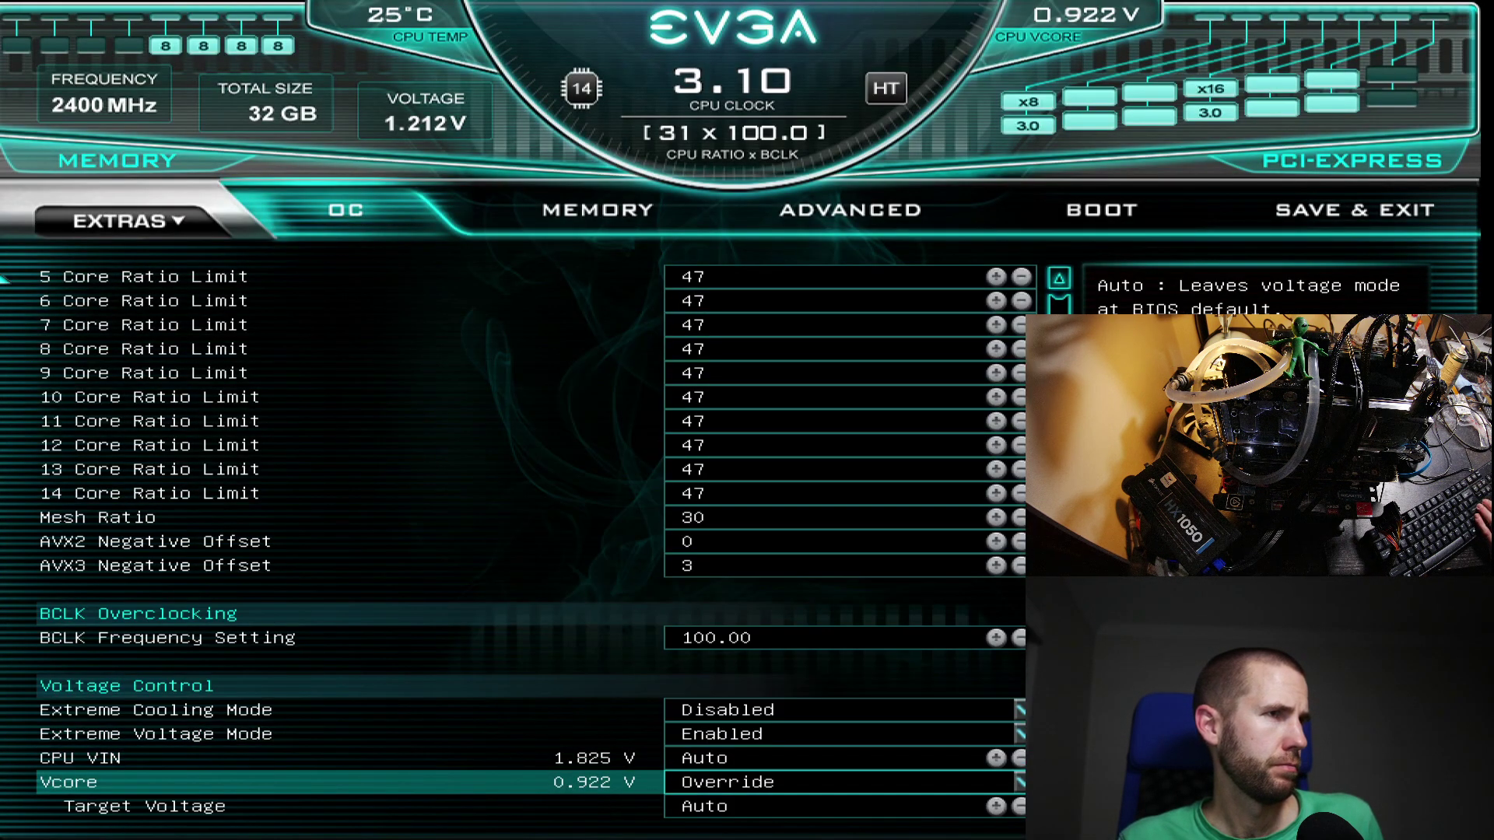
key(Down)
text(1.300)
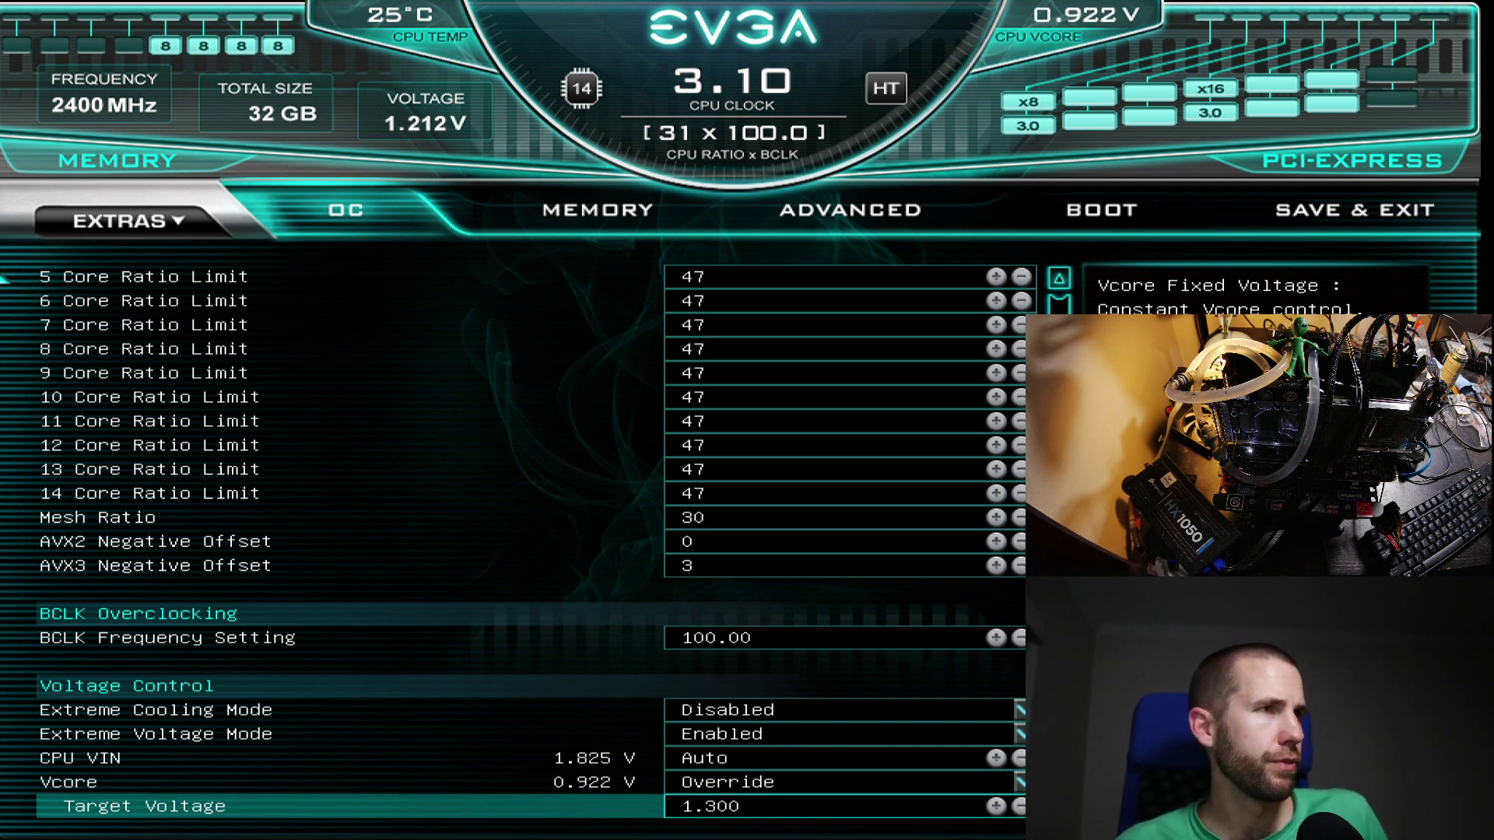
Step: Set both DIMM voltages to 1.800 V in the memory settings
key(Down)
key(Down)
key(Down)
key(Down)
key(Down)
key(Down)
key(Down)
key(Down)
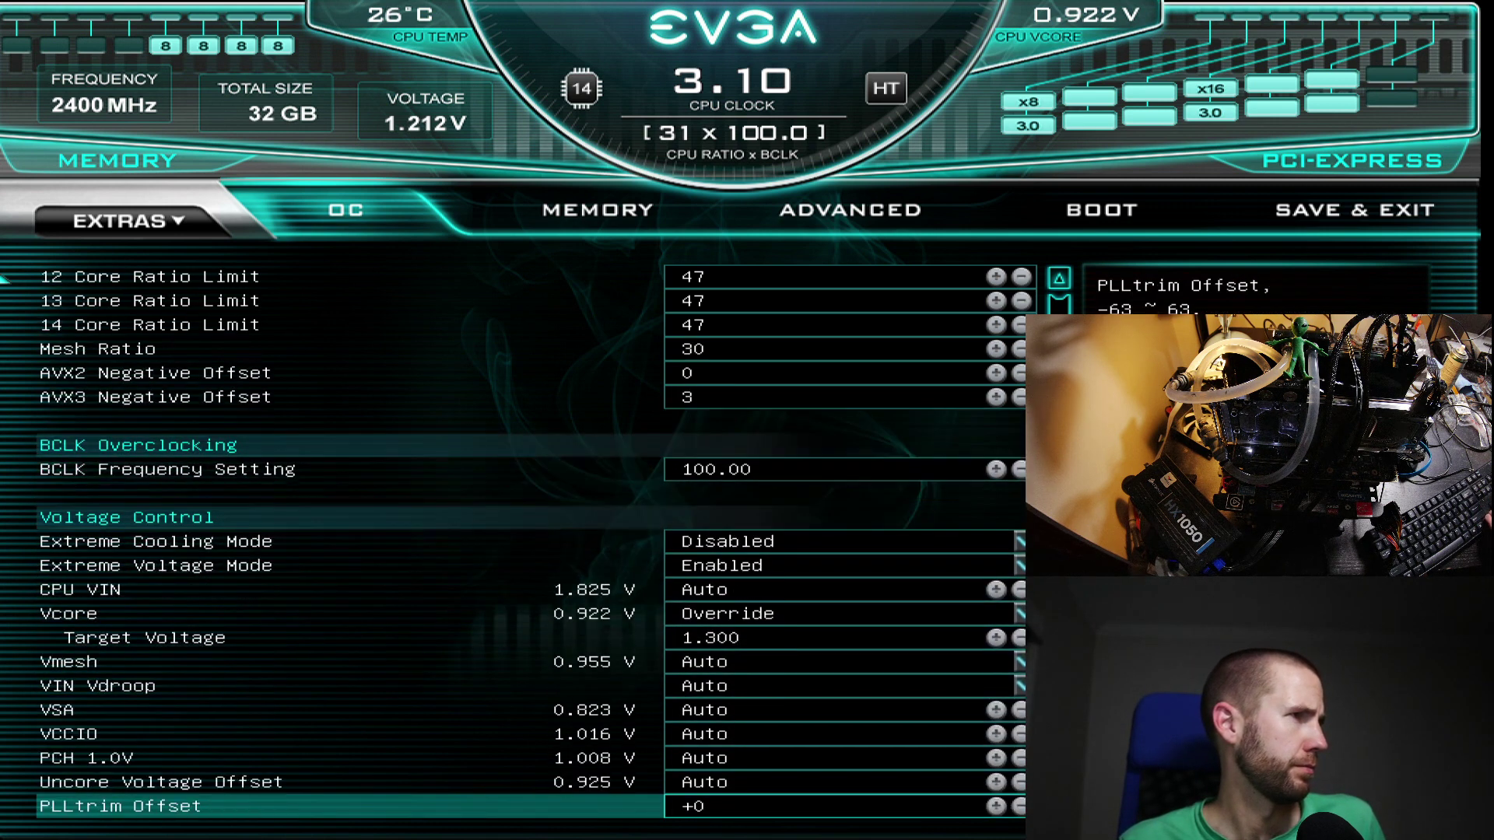
key(Right)
key(Down)
key(Down)
text(1.8)
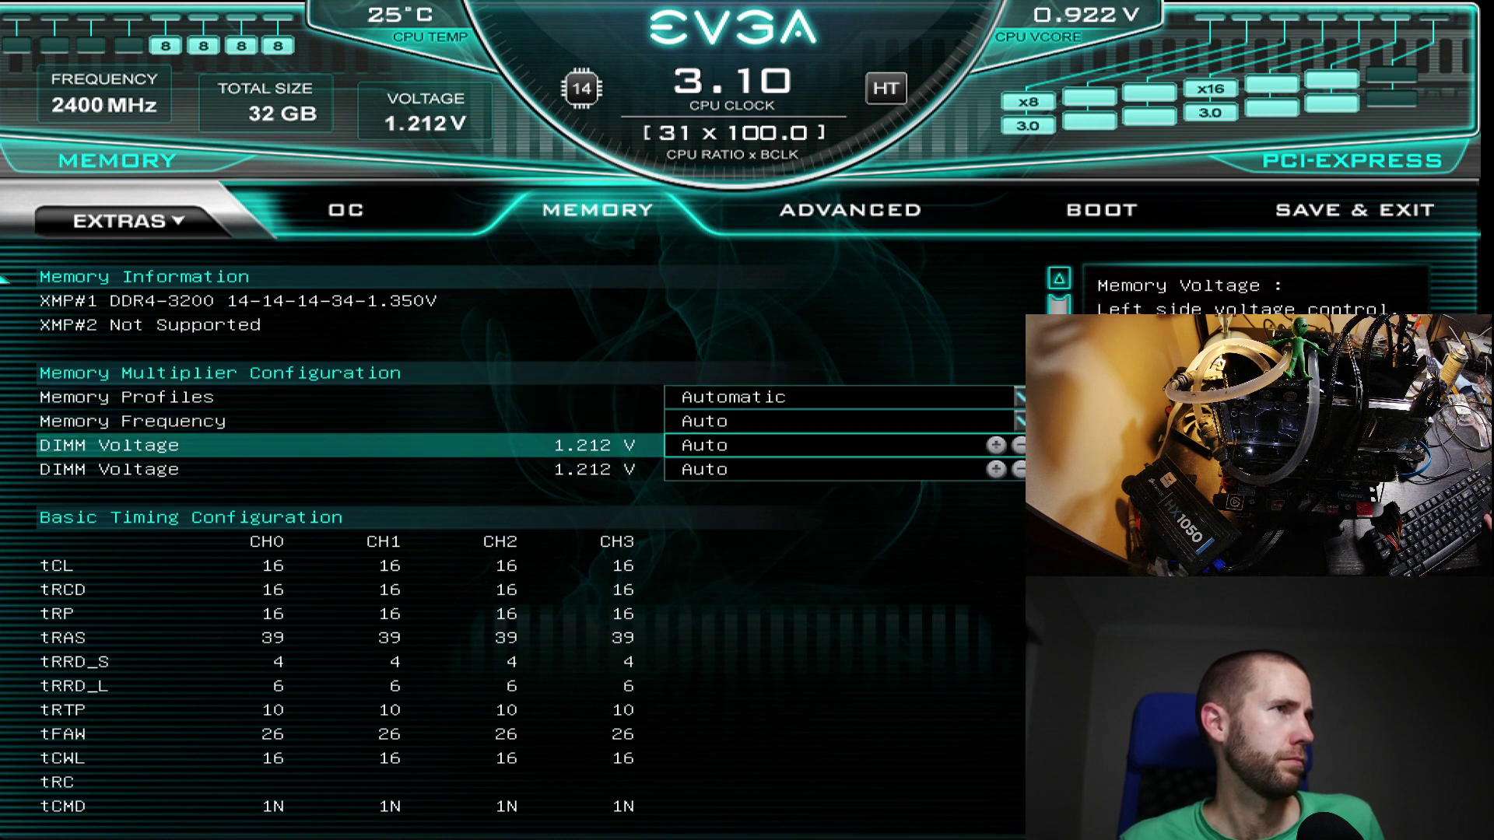
key(Return)
key(Down)
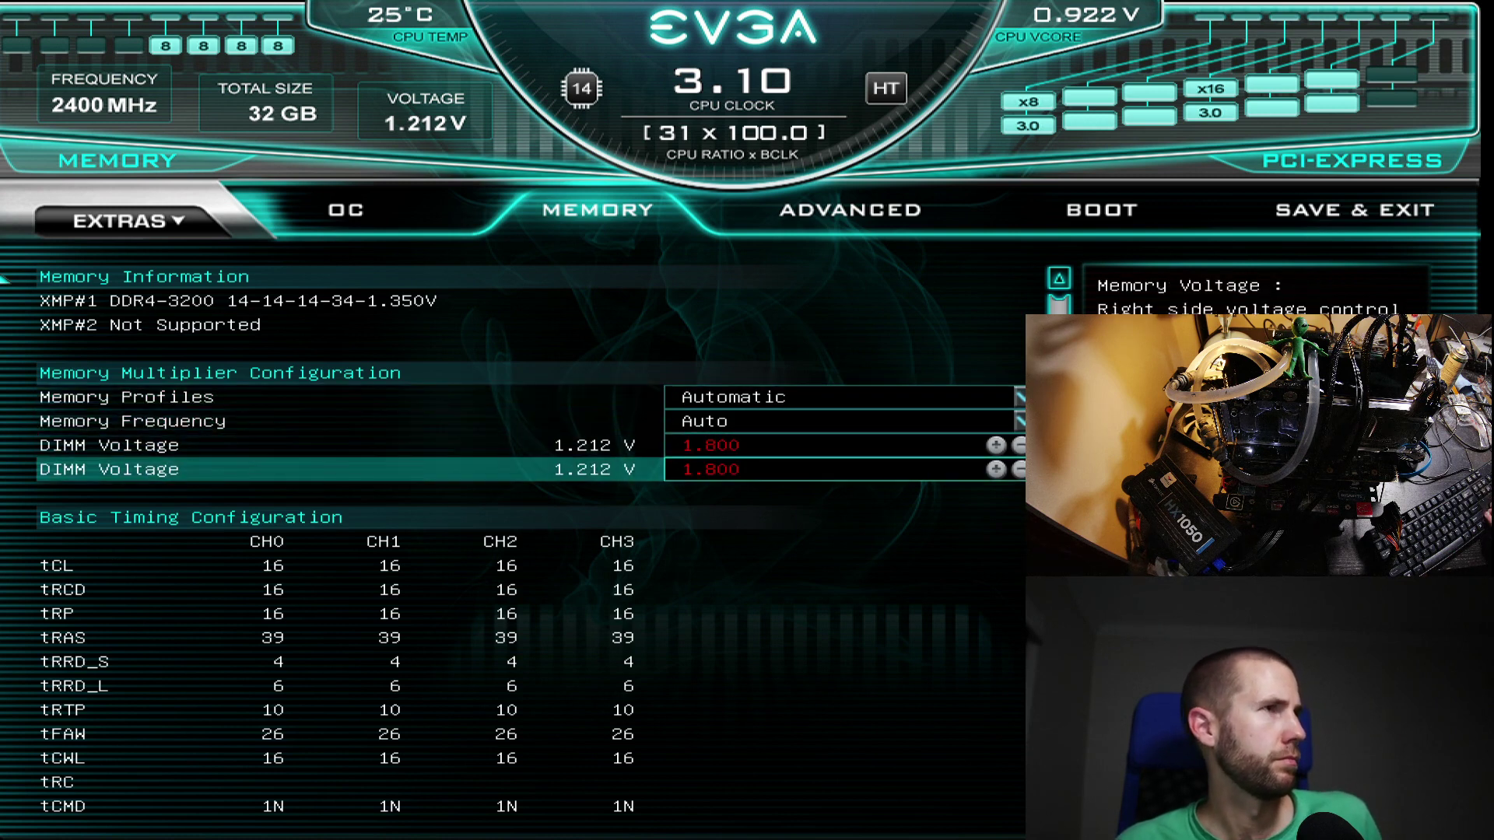
Step: Set the Memory Frequency to 3600
key(Up)
key(Up)
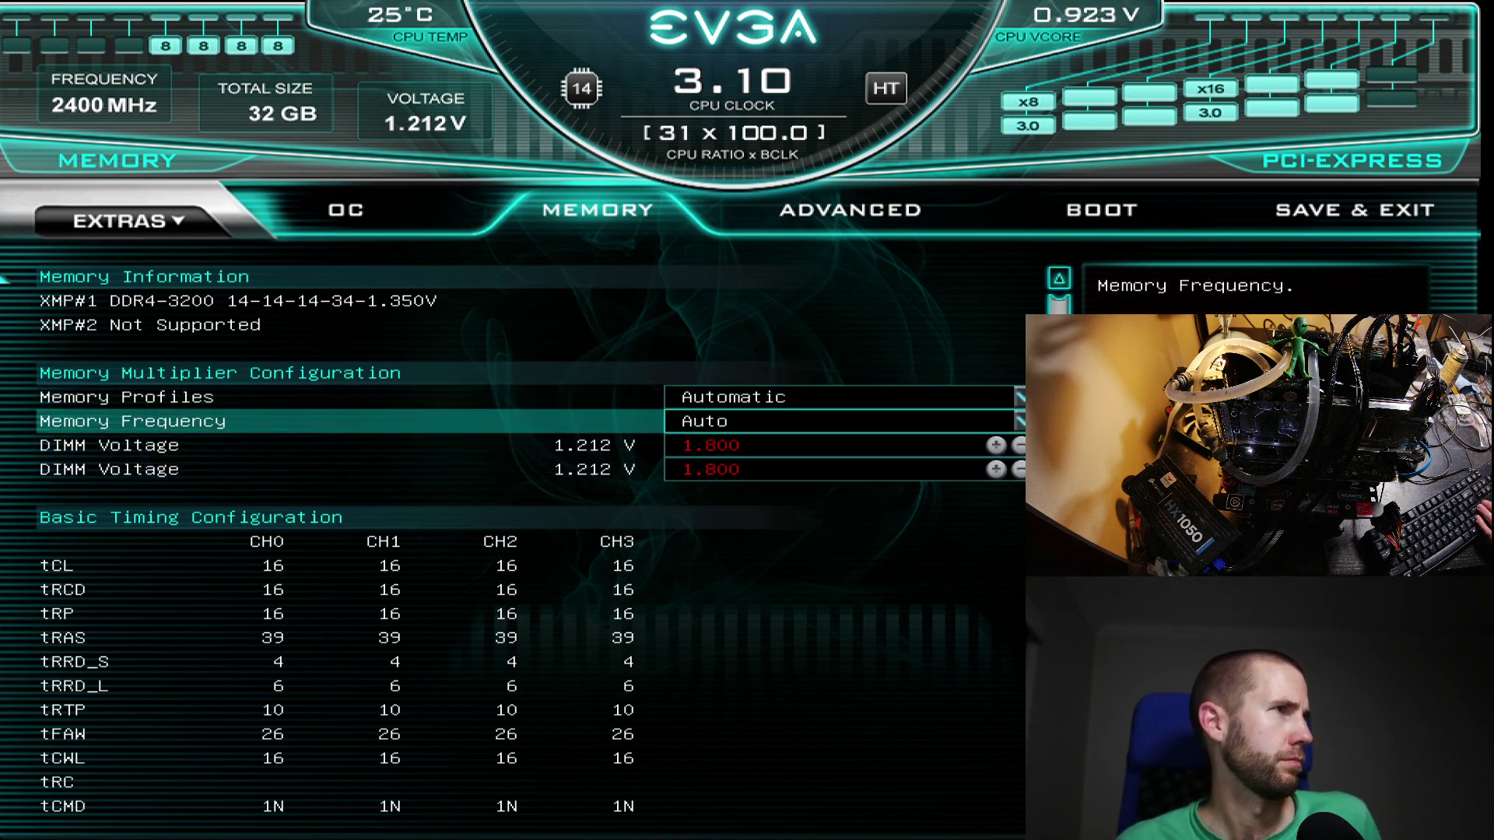
key(Return)
key(Down)
key(Down)
key(Down)
key(Down)
key(Down)
key(Down)
key(Down)
key(Down)
key(Down)
key(Down)
key(Down)
key(Down)
key(Down)
key(Down)
key(Down)
key(Down)
key(Down)
key(Down)
key(Down)
key(Down)
key(Return)
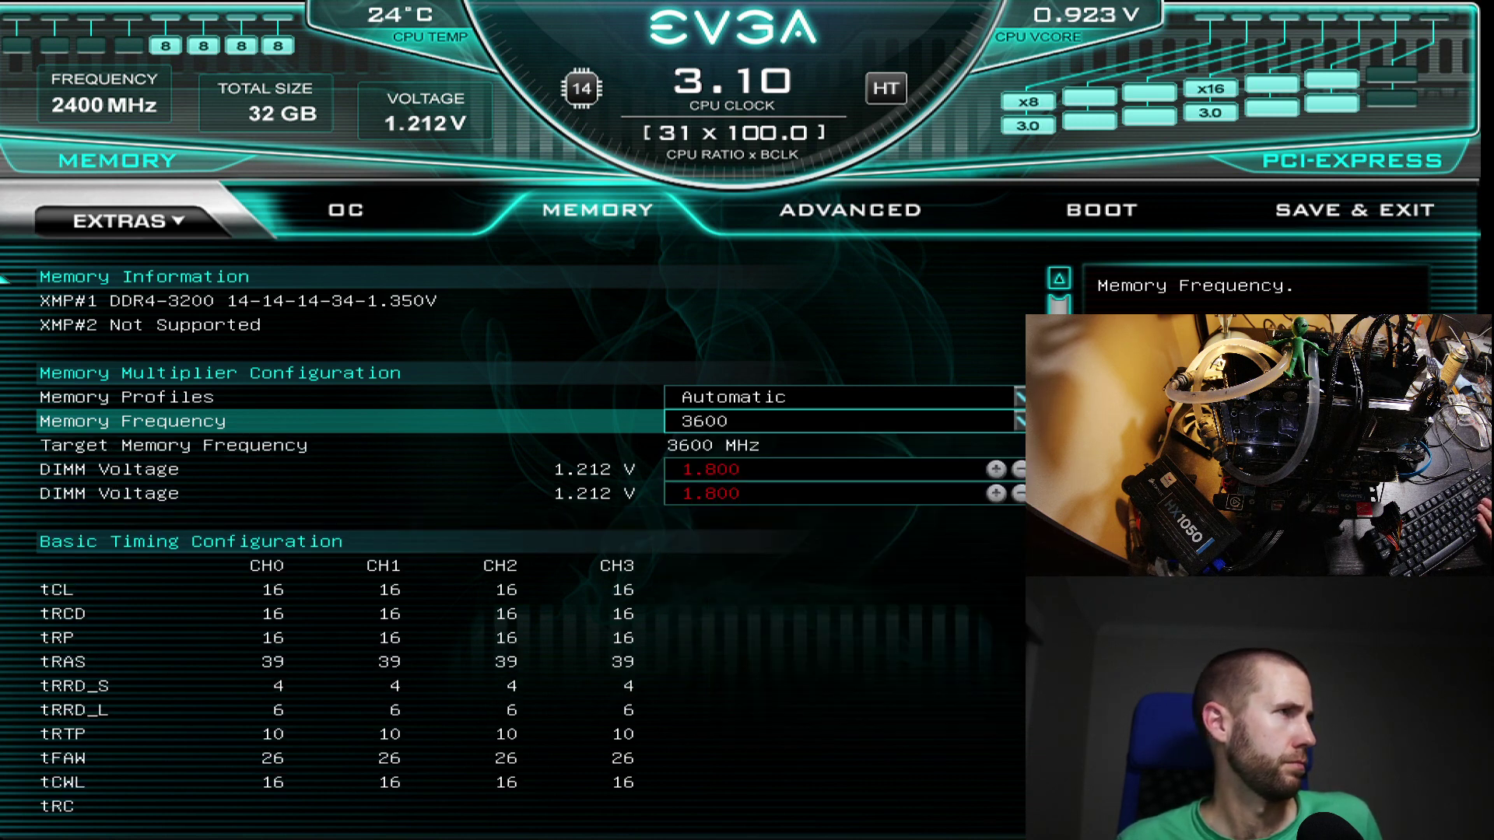
Step: Examine the current basic, second and third memory timings for all channels
key(Down)
key(Down)
key(Down)
key(Down)
key(Down)
key(Down)
key(Down)
key(Down)
key(Down)
key(Down)
key(Down)
key(Down)
key(Down)
key(Down)
key(Down)
key(Down)
key(Down)
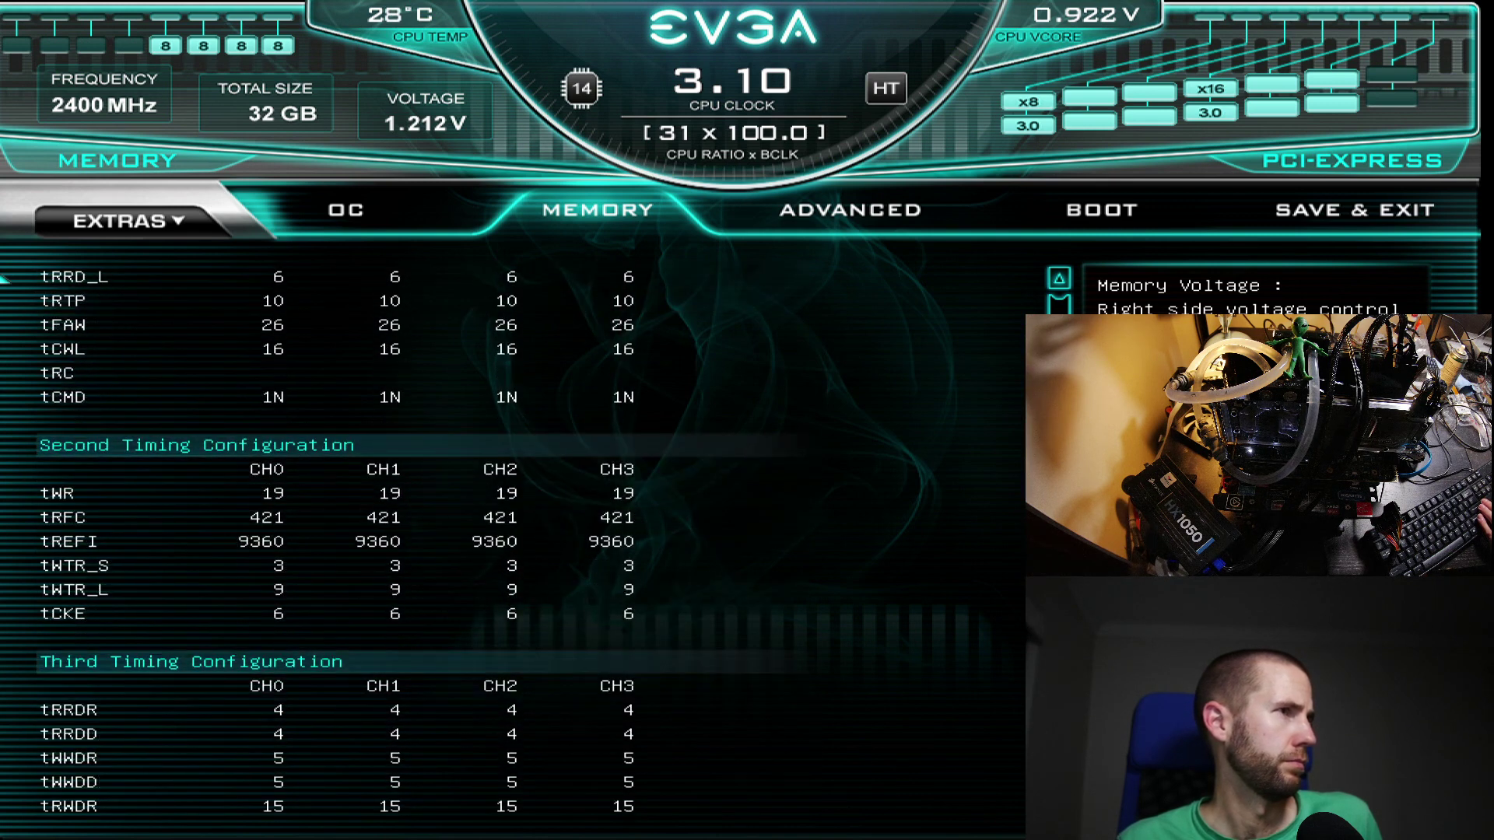
key(Down)
key(Down)
key(Down)
key(Down)
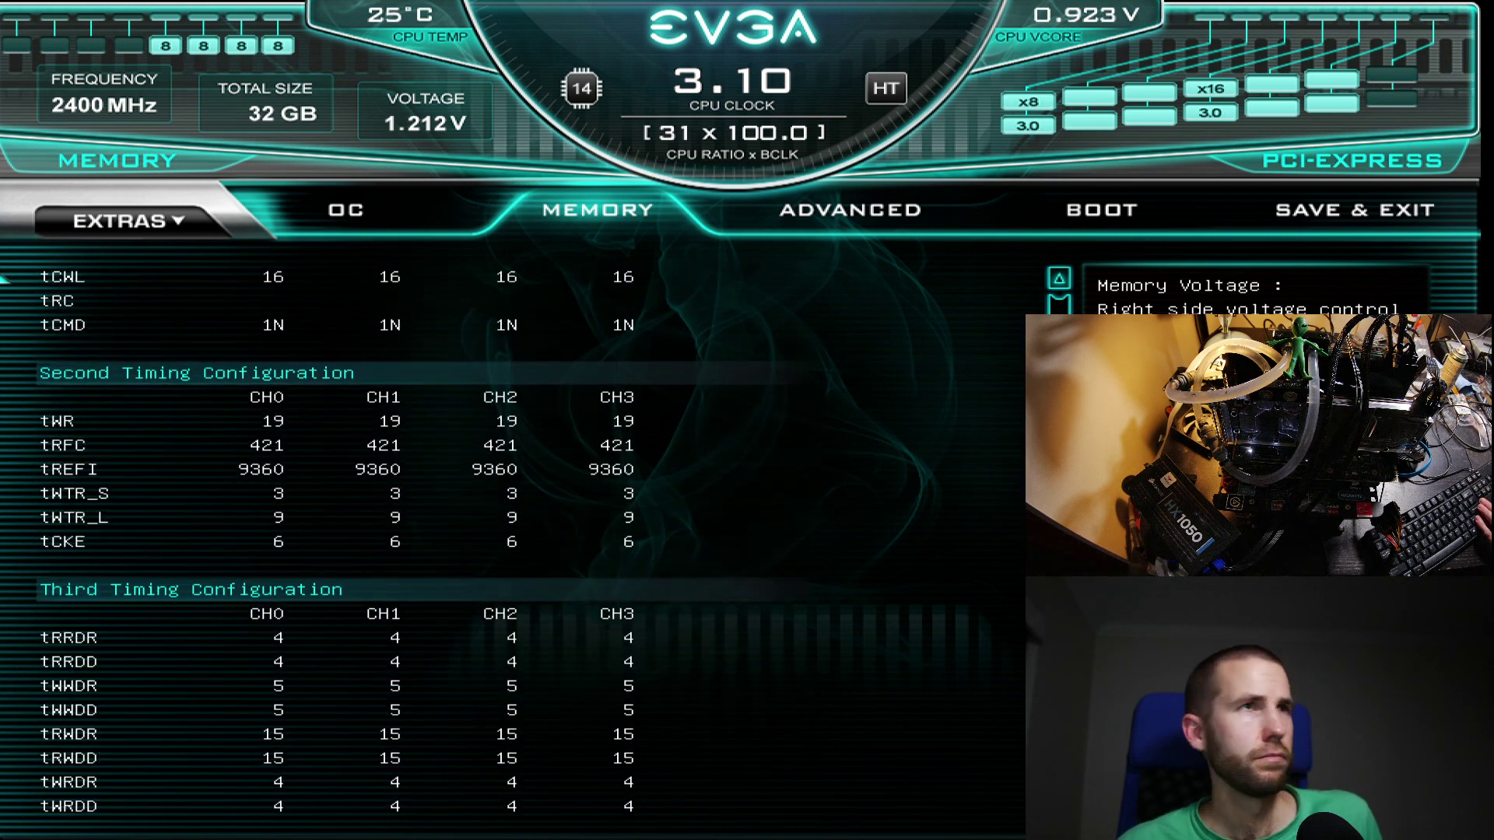
Step: Change the Memory Profiles setting to Manual so the individual memory timings can be edited
key(Up)
key(Up)
key(Up)
key(Up)
key(Up)
key(Up)
key(Up)
key(Up)
key(Up)
key(Up)
key(Up)
key(Up)
key(Up)
key(Up)
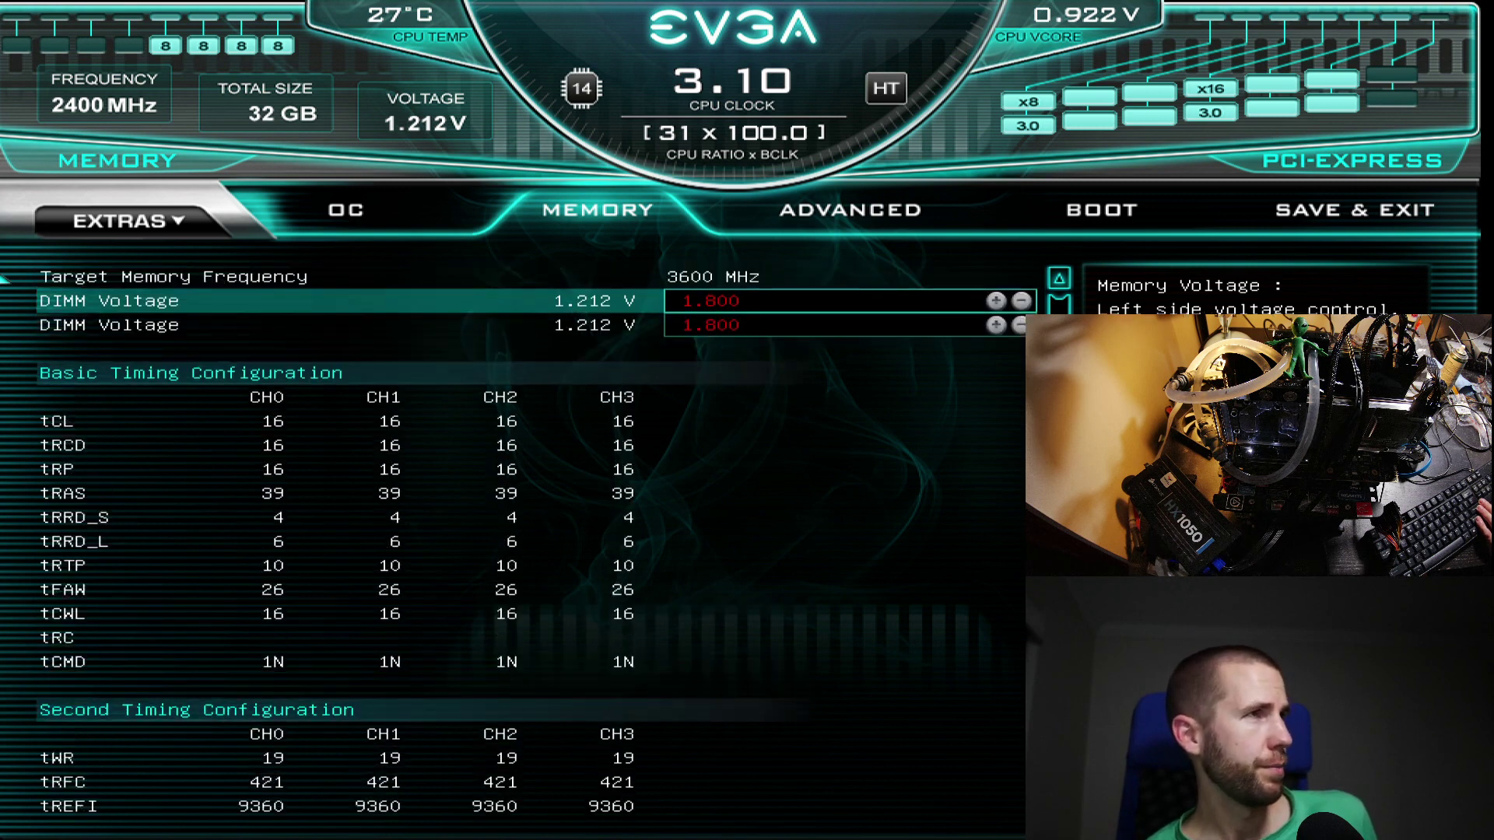
key(Up)
key(Up)
key(Up)
key(Return)
key(Down)
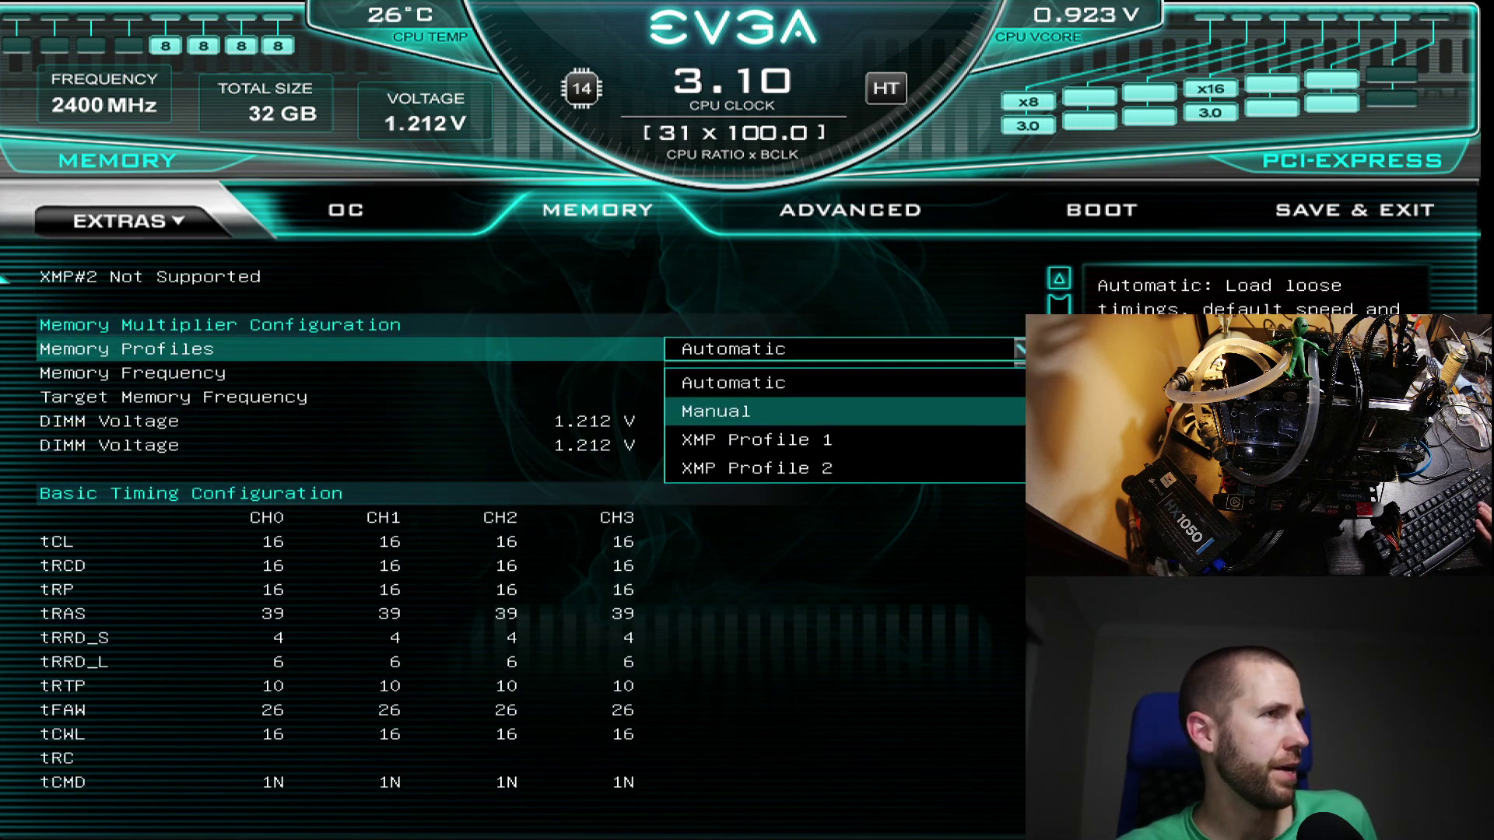
key(Return)
Step: Set the Memory Frequency to 3600 under the Manual profile
key(Down)
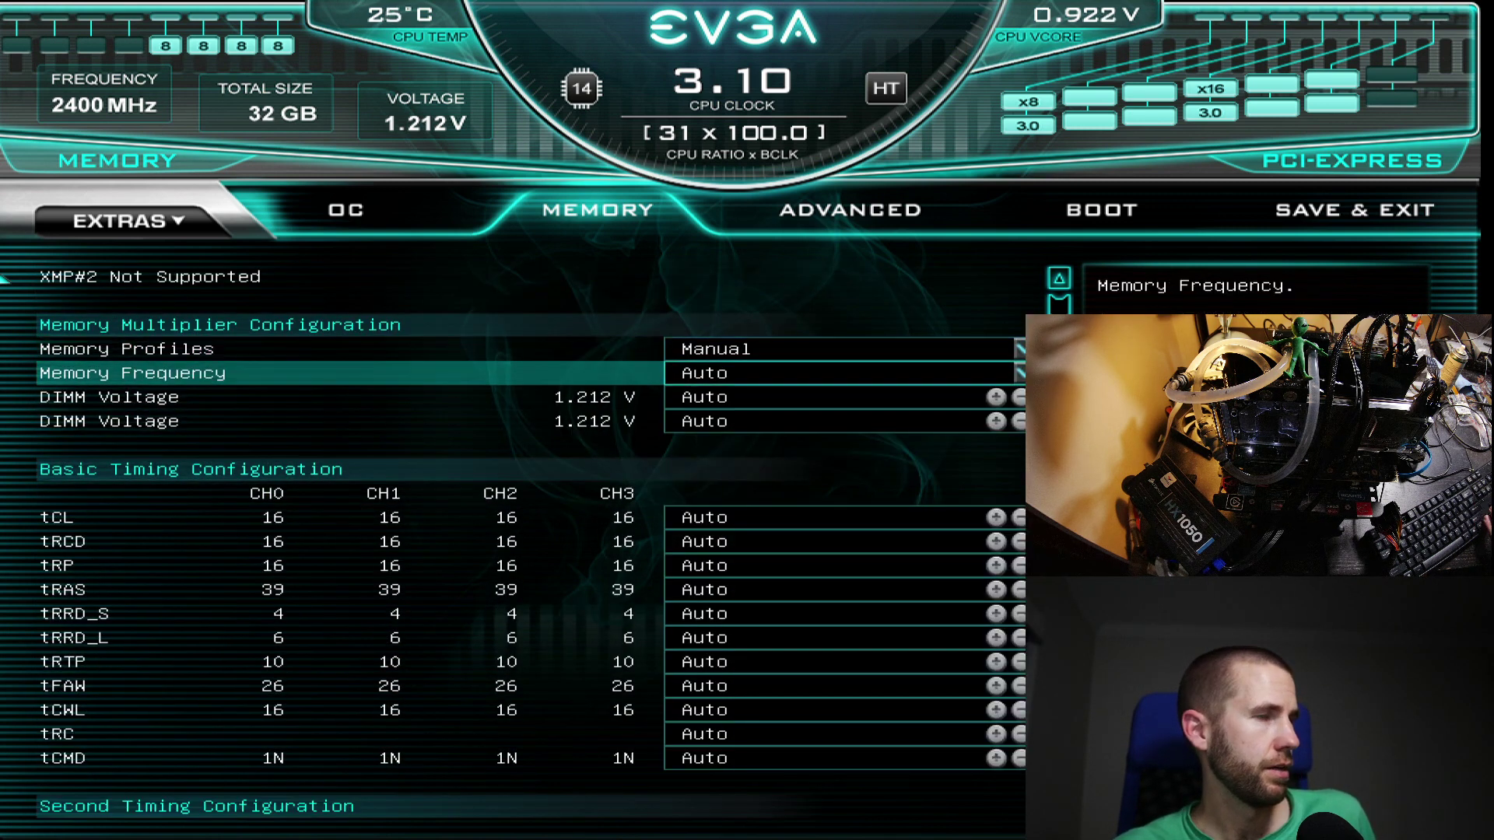
key(Return)
key(Up)
key(Up)
key(Up)
key(Up)
key(Up)
key(Up)
key(Up)
key(Return)
Step: Set both DIMM voltages to 1.800 V under the Manual profile
key(Down)
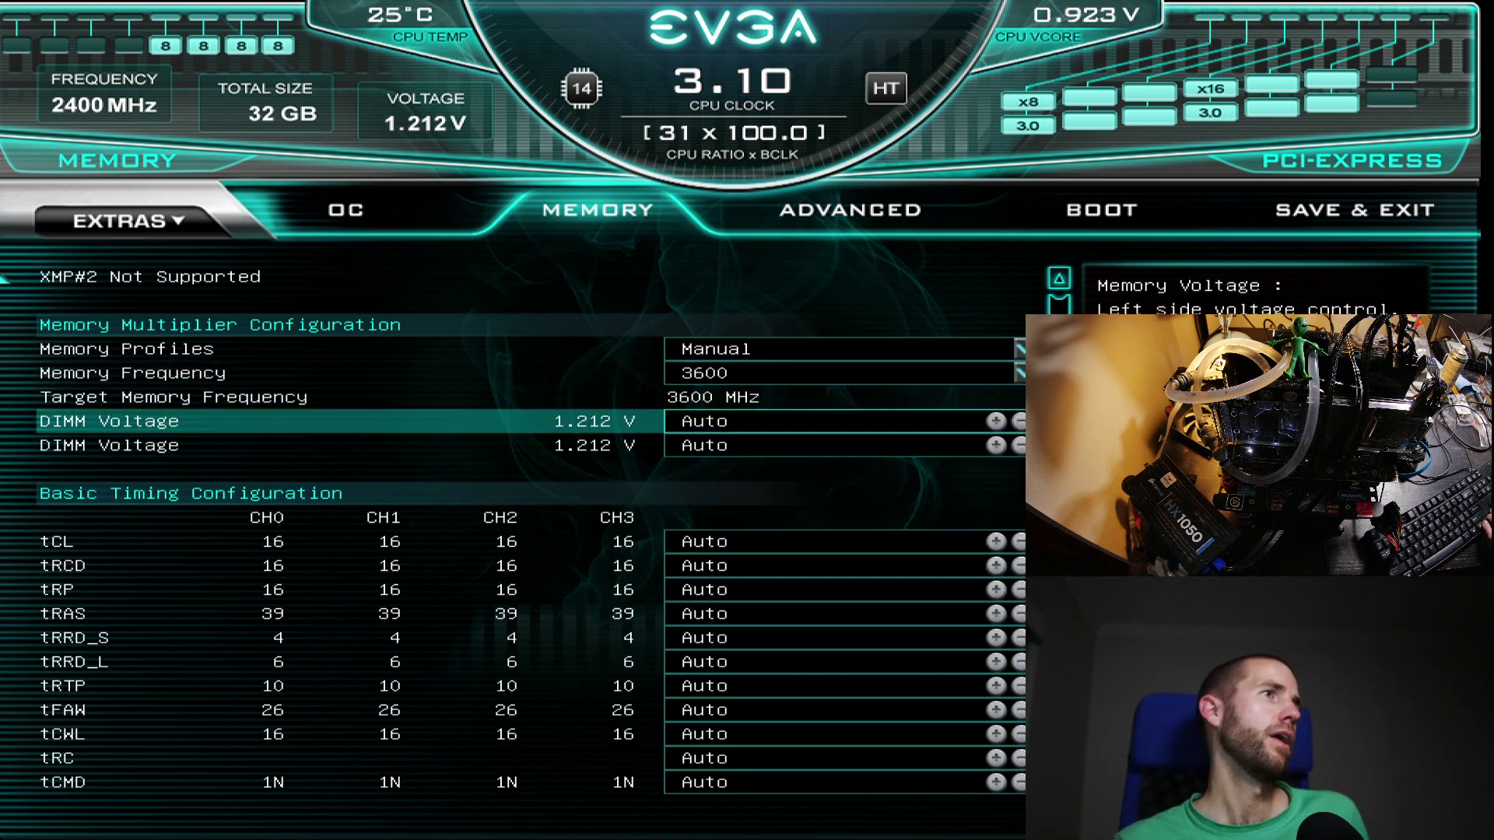
text(1.8)
key(Return)
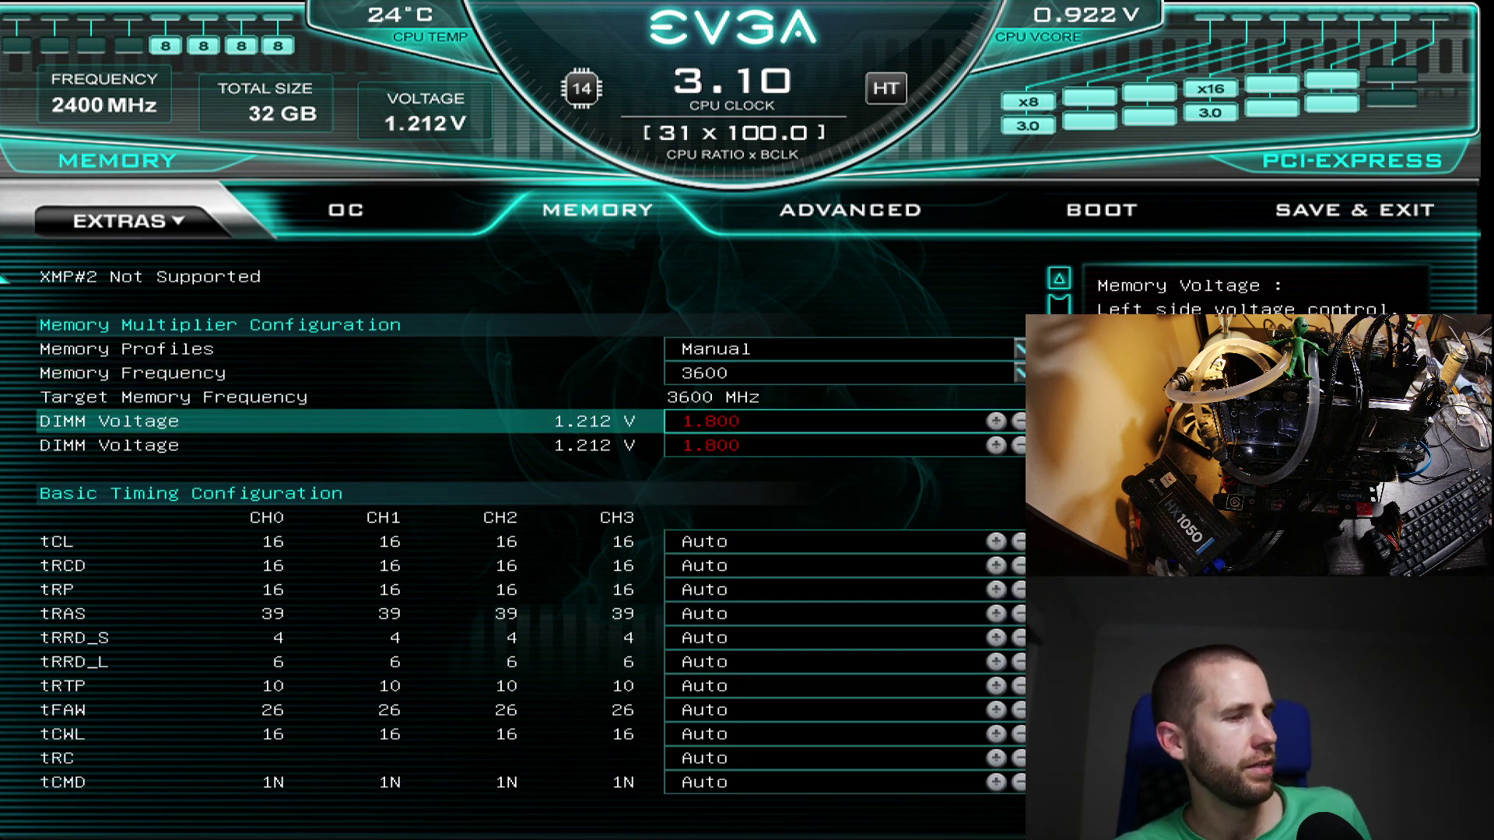
Step: Set the CAS latency tCL to 12 in the basic timings
key(Down)
key(Down)
key(Down)
key(Up)
text(1)
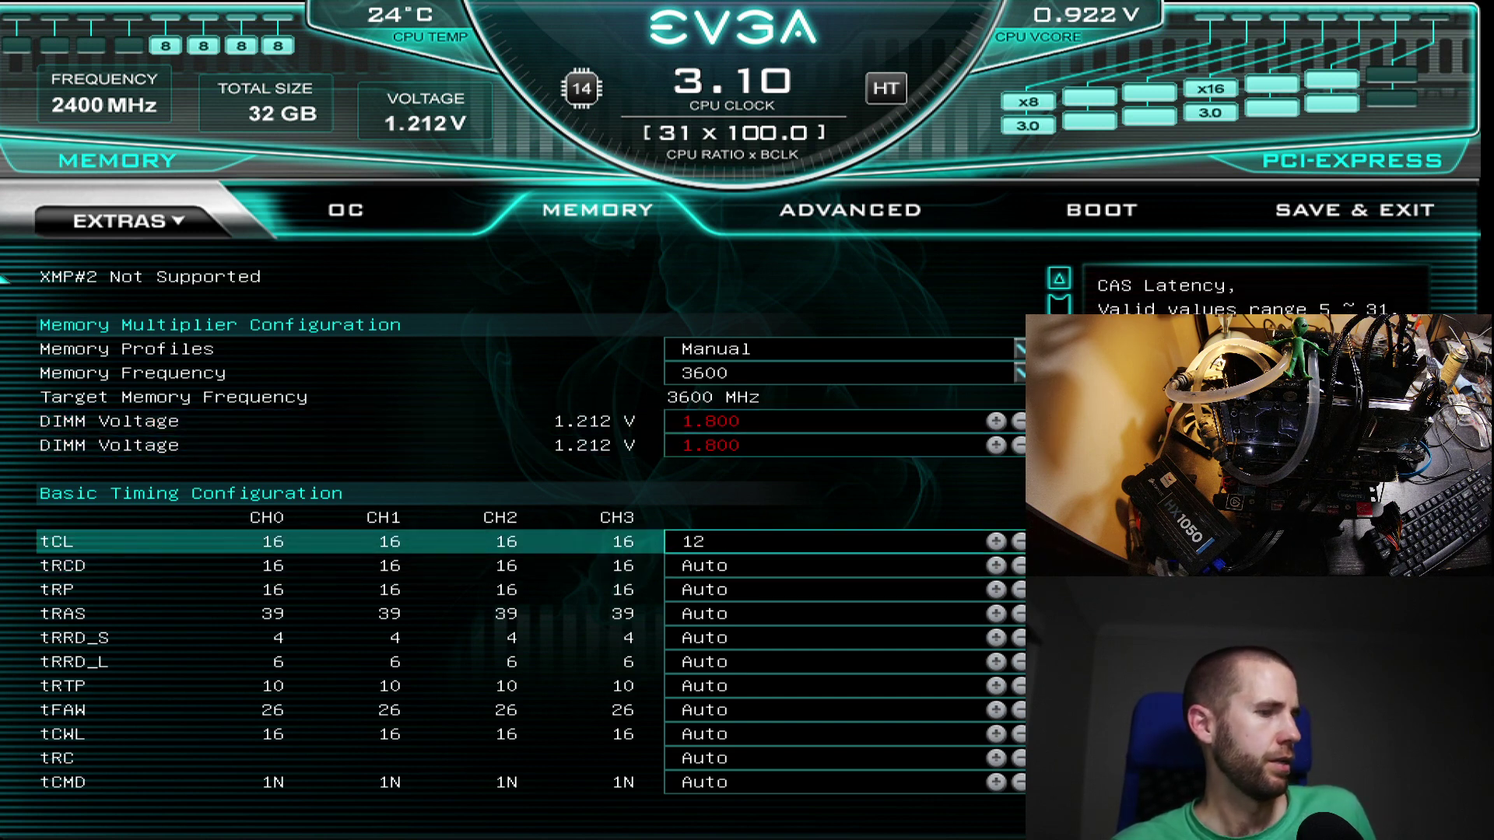
key(Left)
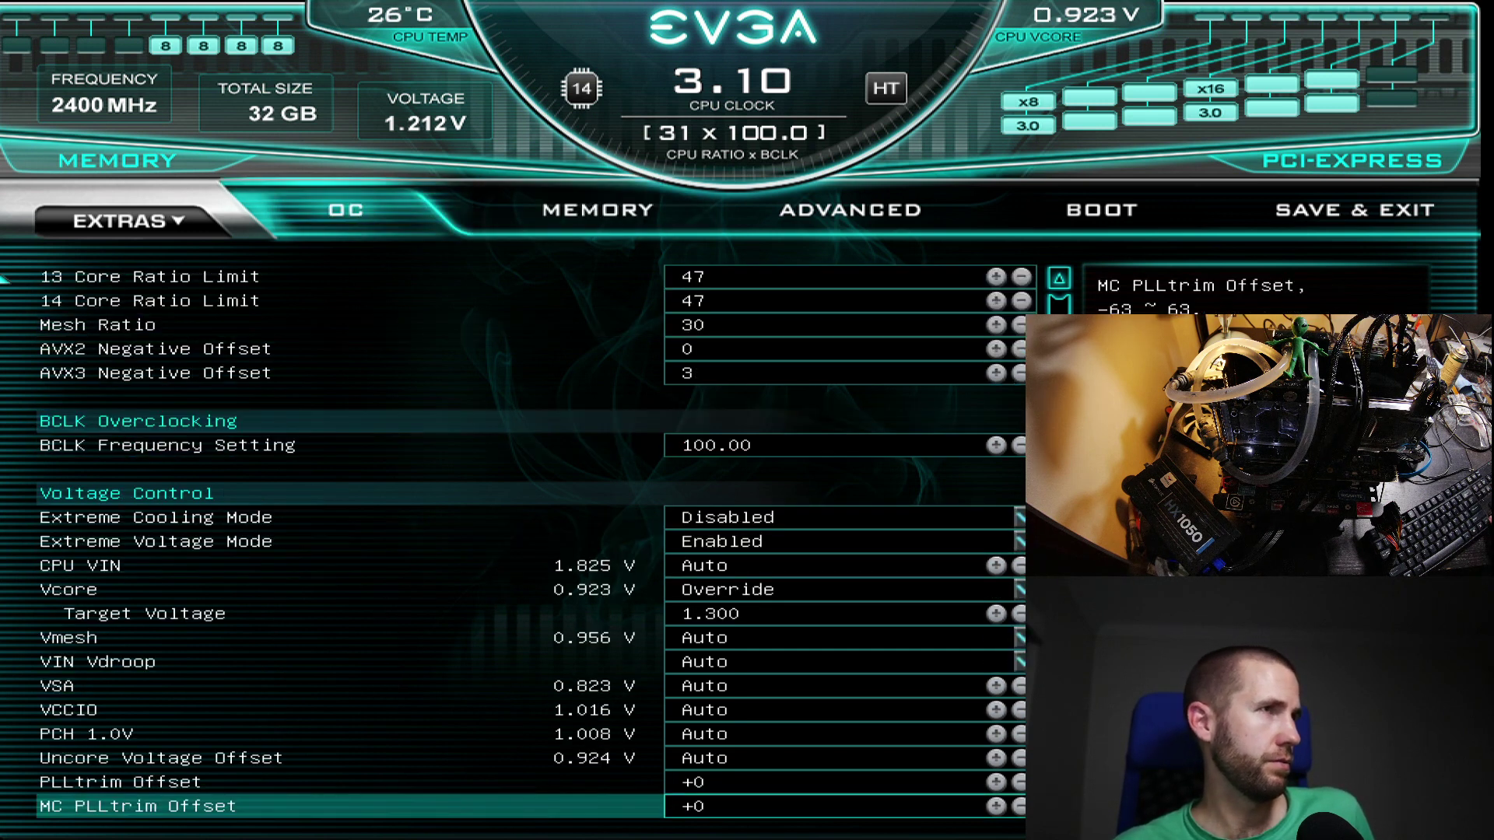
key(Up)
key(Up)
key(Up)
key(Up)
key(Down)
key(Right)
Step: Set tRCD and tRP to 12 and tRAS to 28 in the basic timings
text(1)
key(Return)
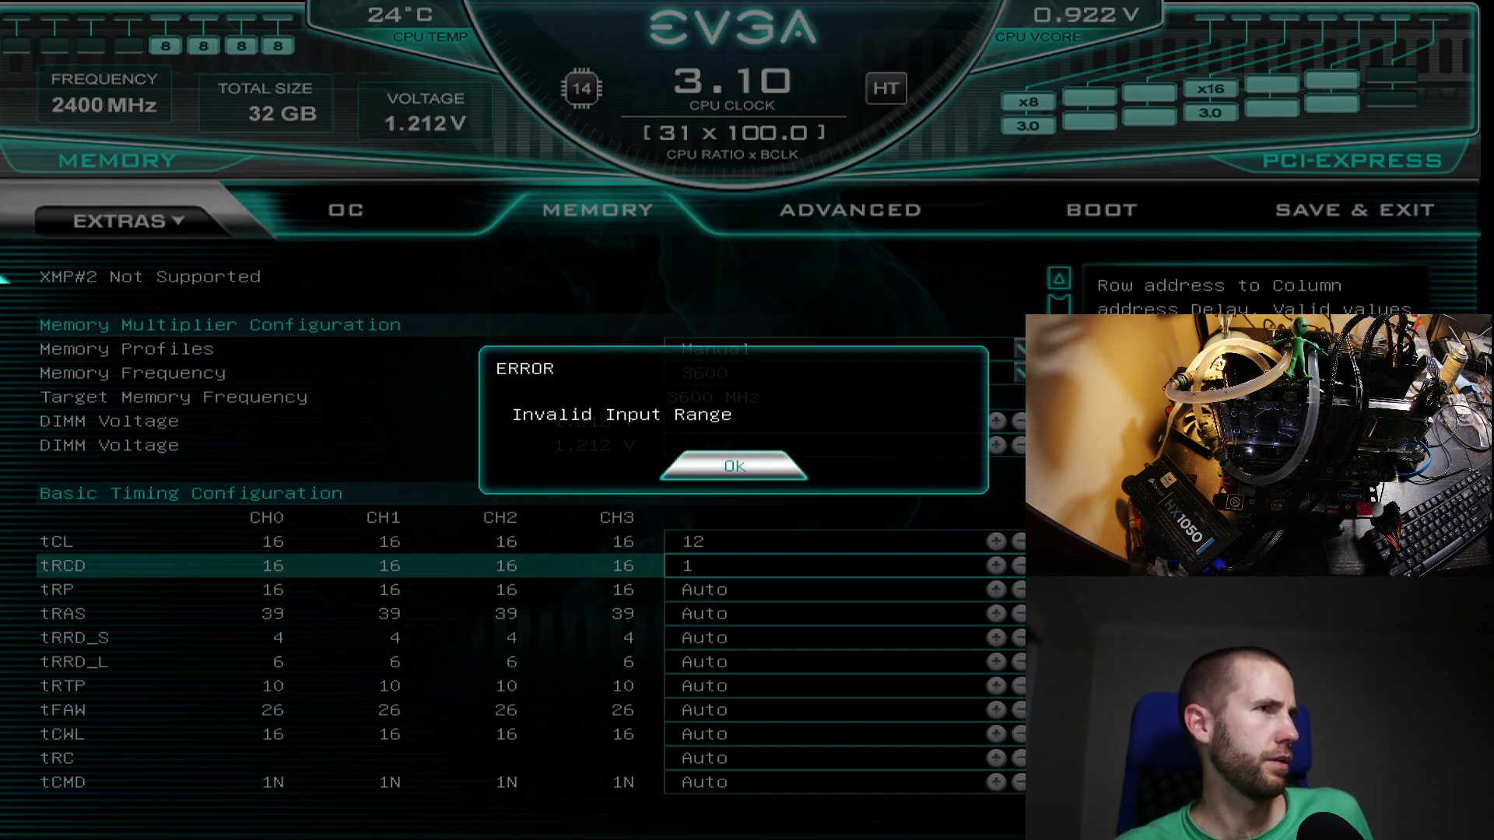
key(Return)
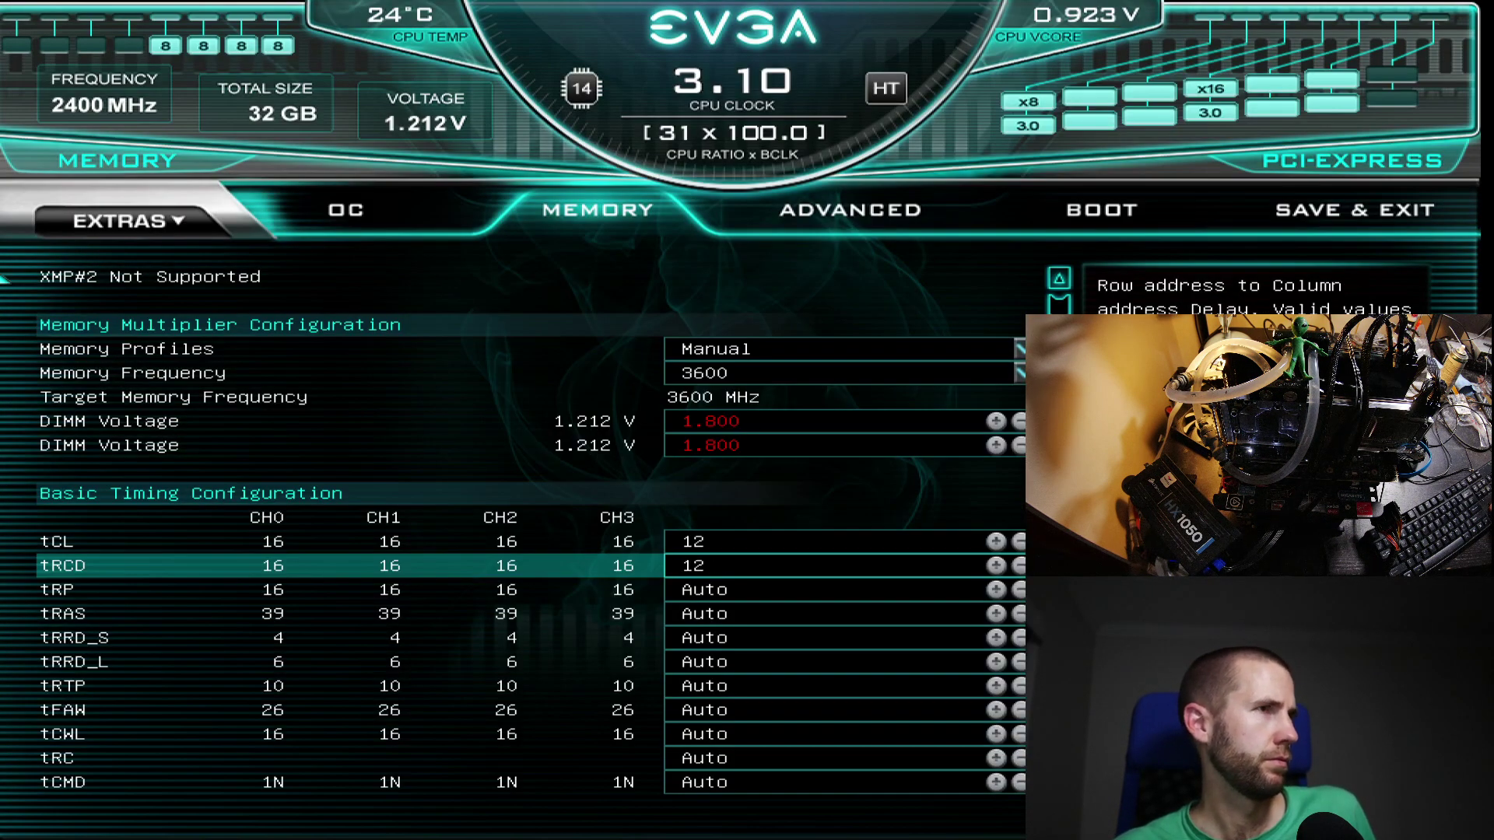
key(Down)
text(12)
key(Down)
text(28)
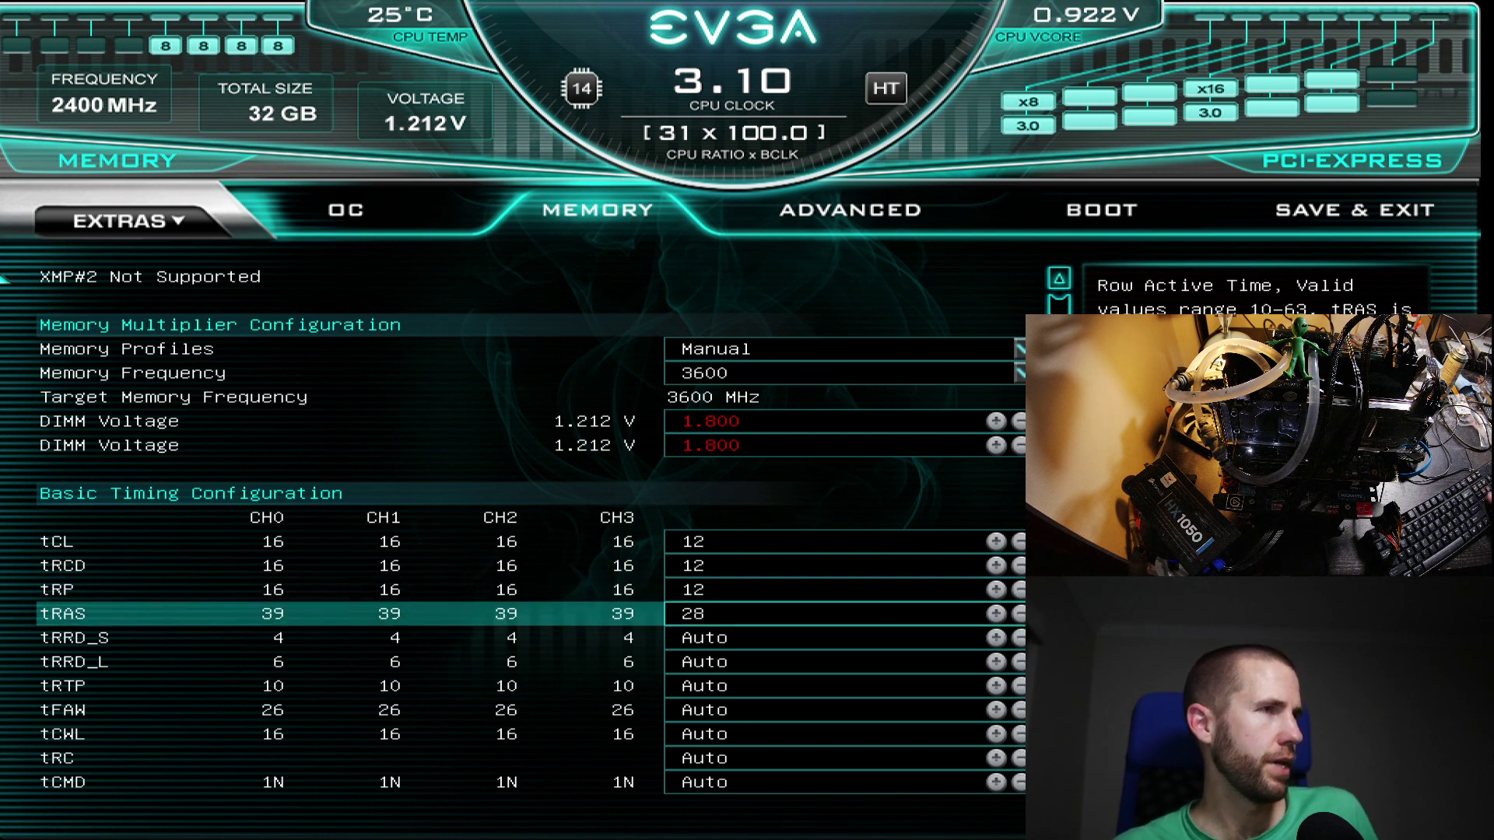
Step: Set the command rate tCMD to 1 and keep tRC on Auto
key(Down)
key(Down)
key(Down)
key(Down)
key(Down)
key(Down)
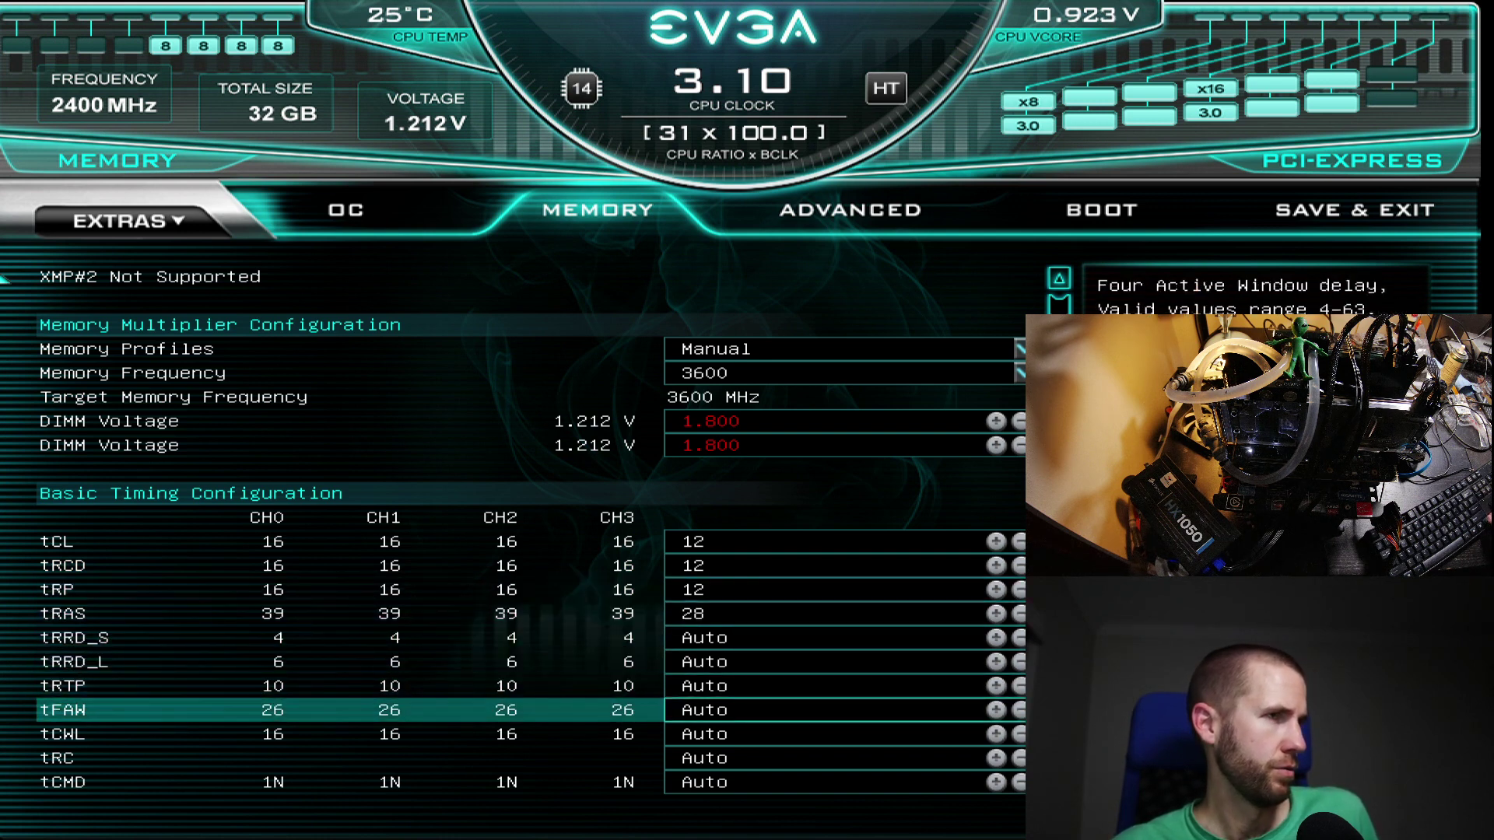
text(1)
key(BackSpace)
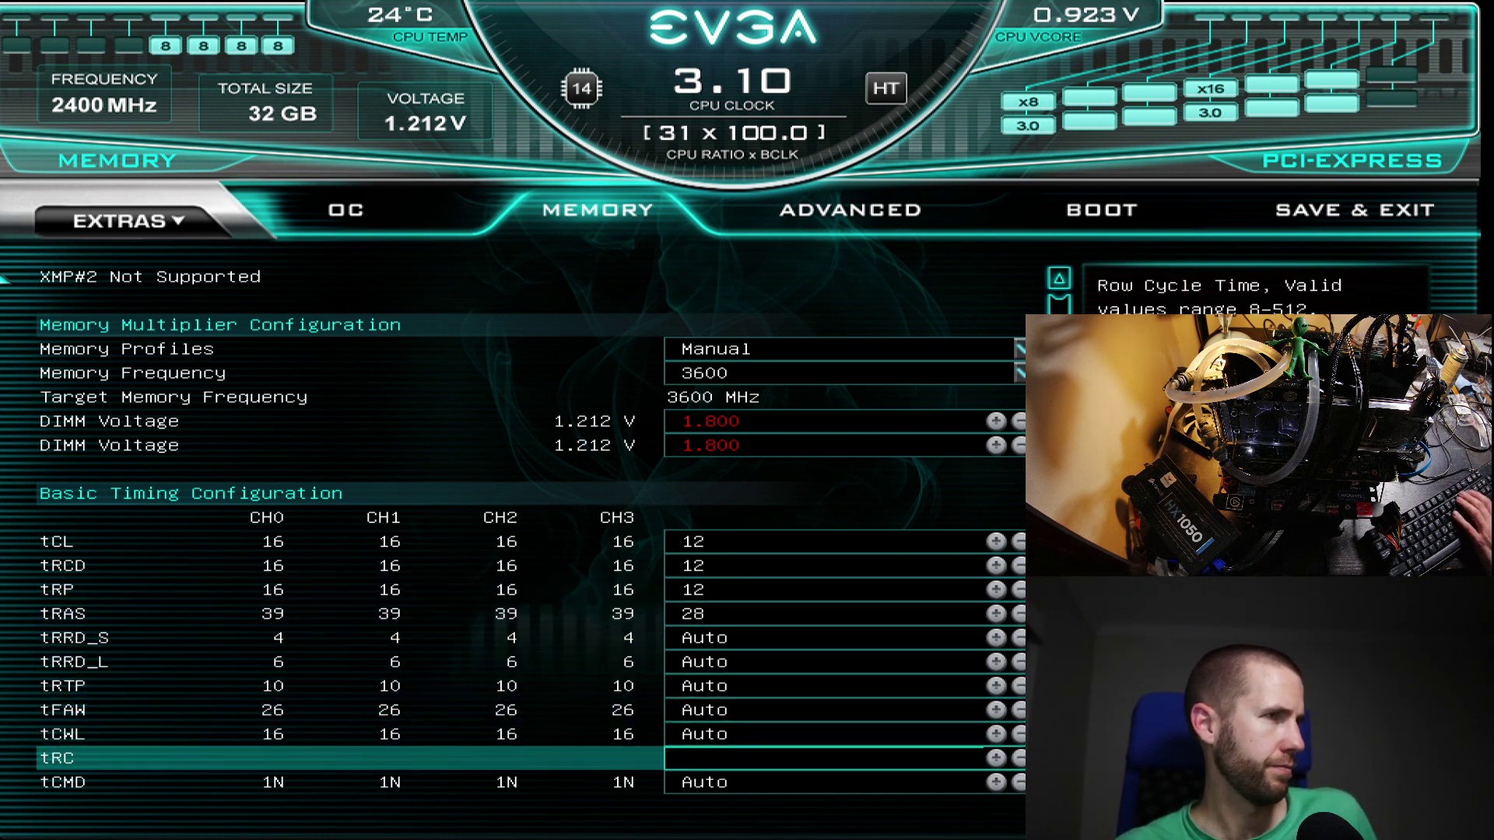
key(Down)
text(1)
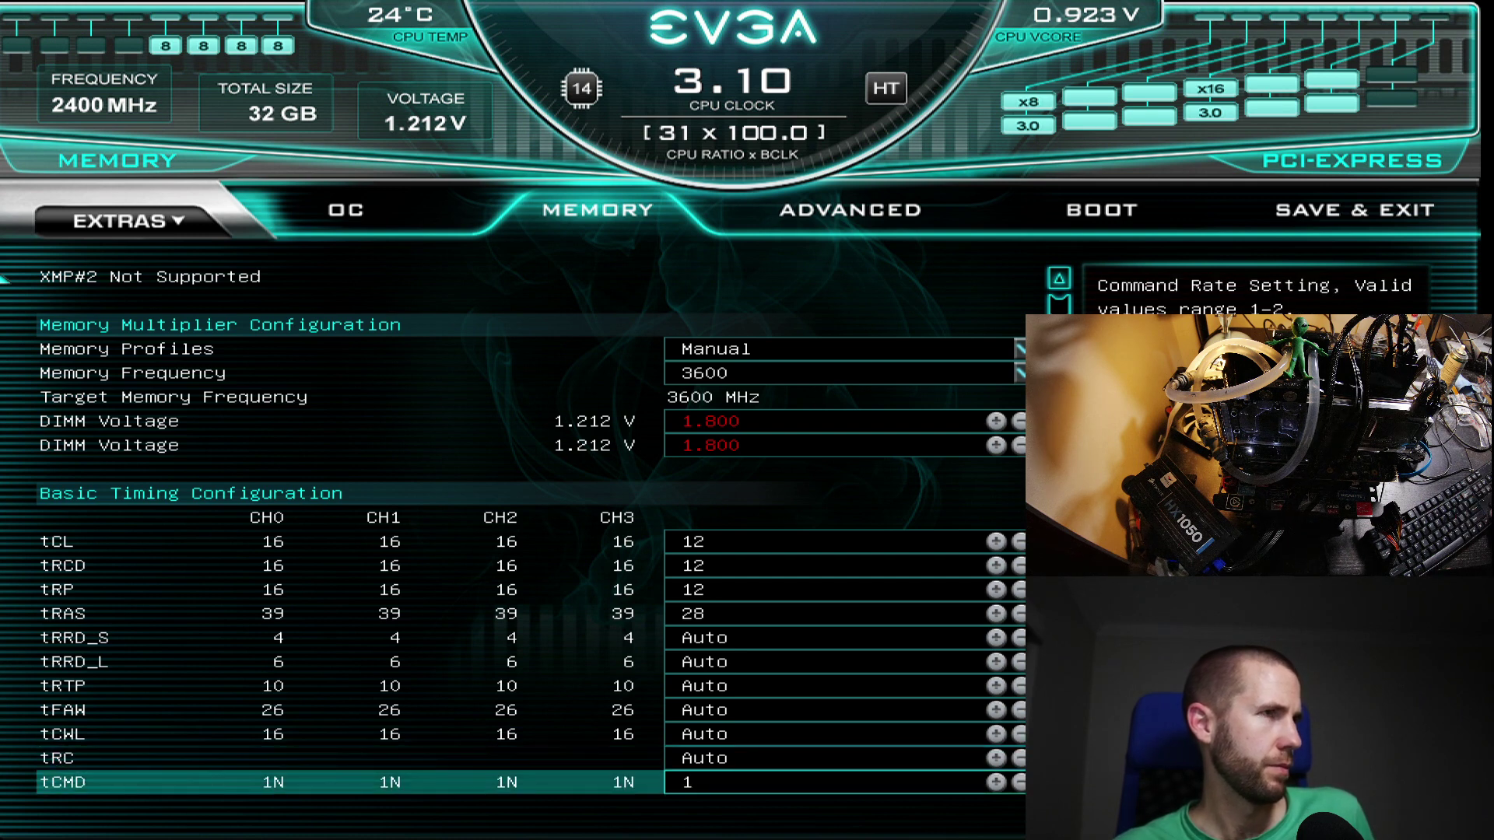
Step: Set tREFI to 32767 and tRFC to 350 in the second timing configuration
key(Down)
key(Down)
key(Down)
key(Down)
key(Down)
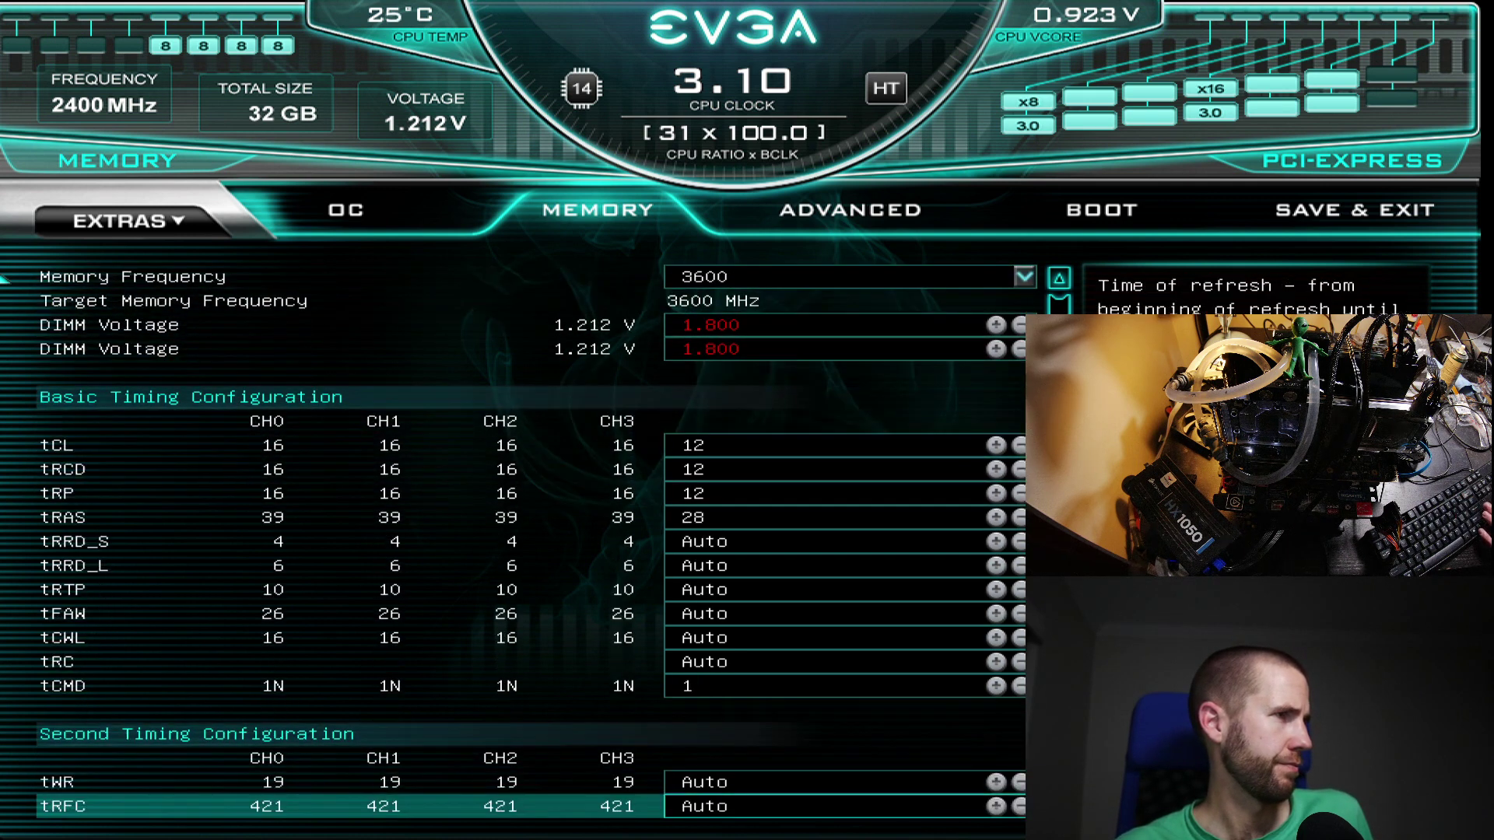
key(Up)
key(Up)
text(999999)
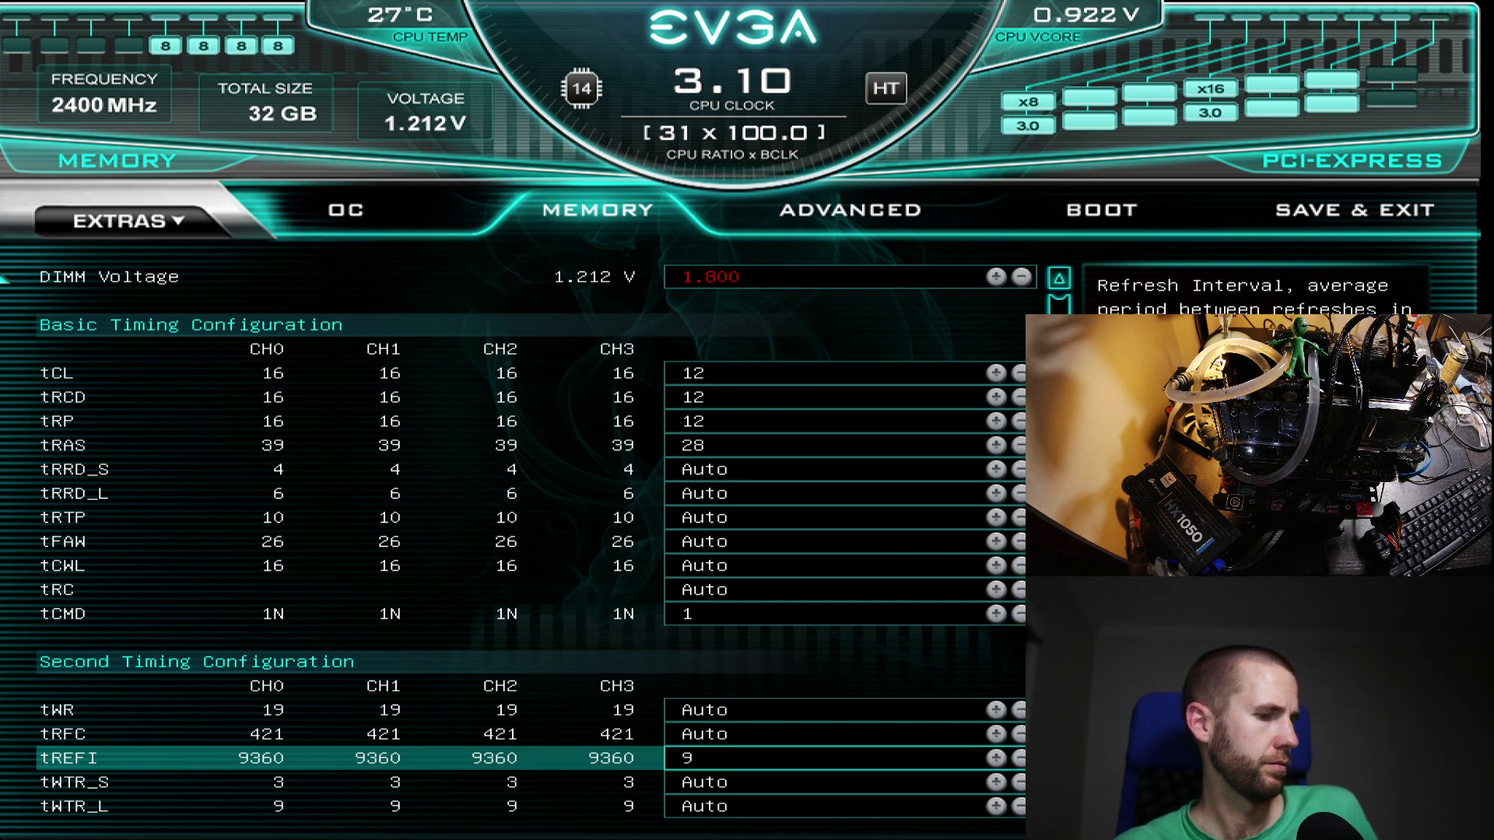
key(Return)
key(Return)
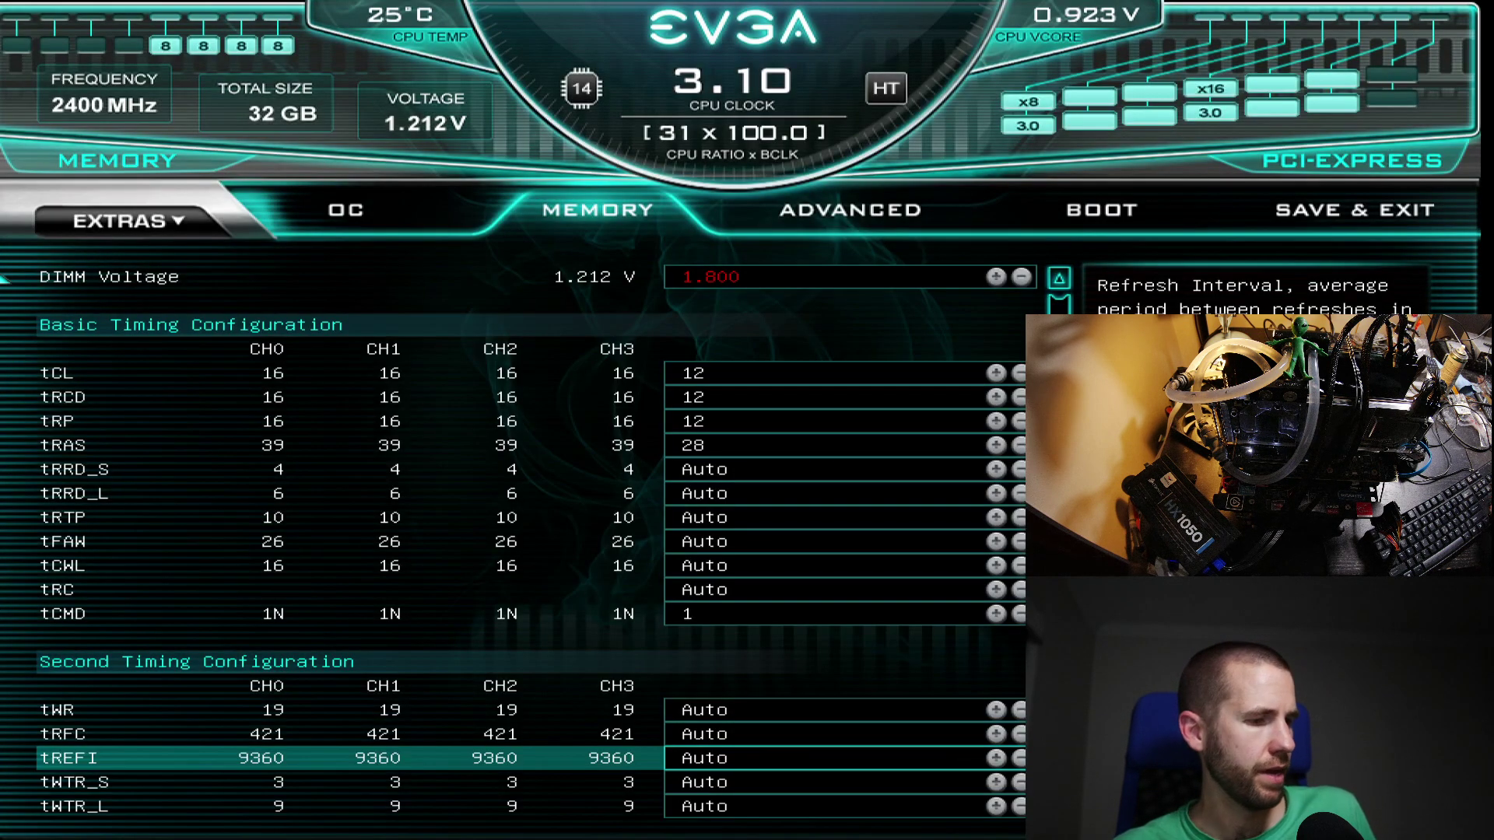
text(65000)
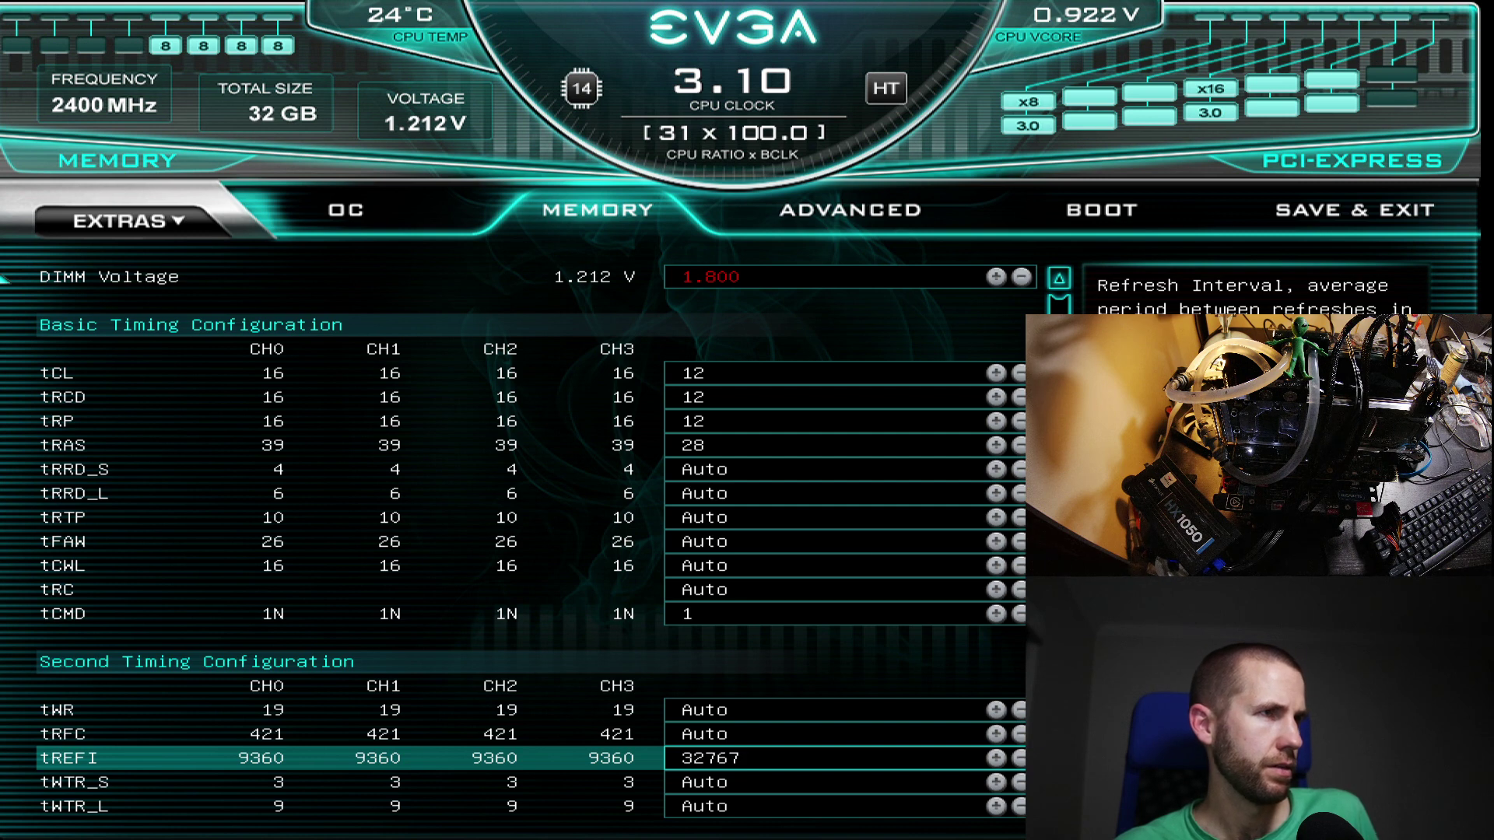
click(700, 734)
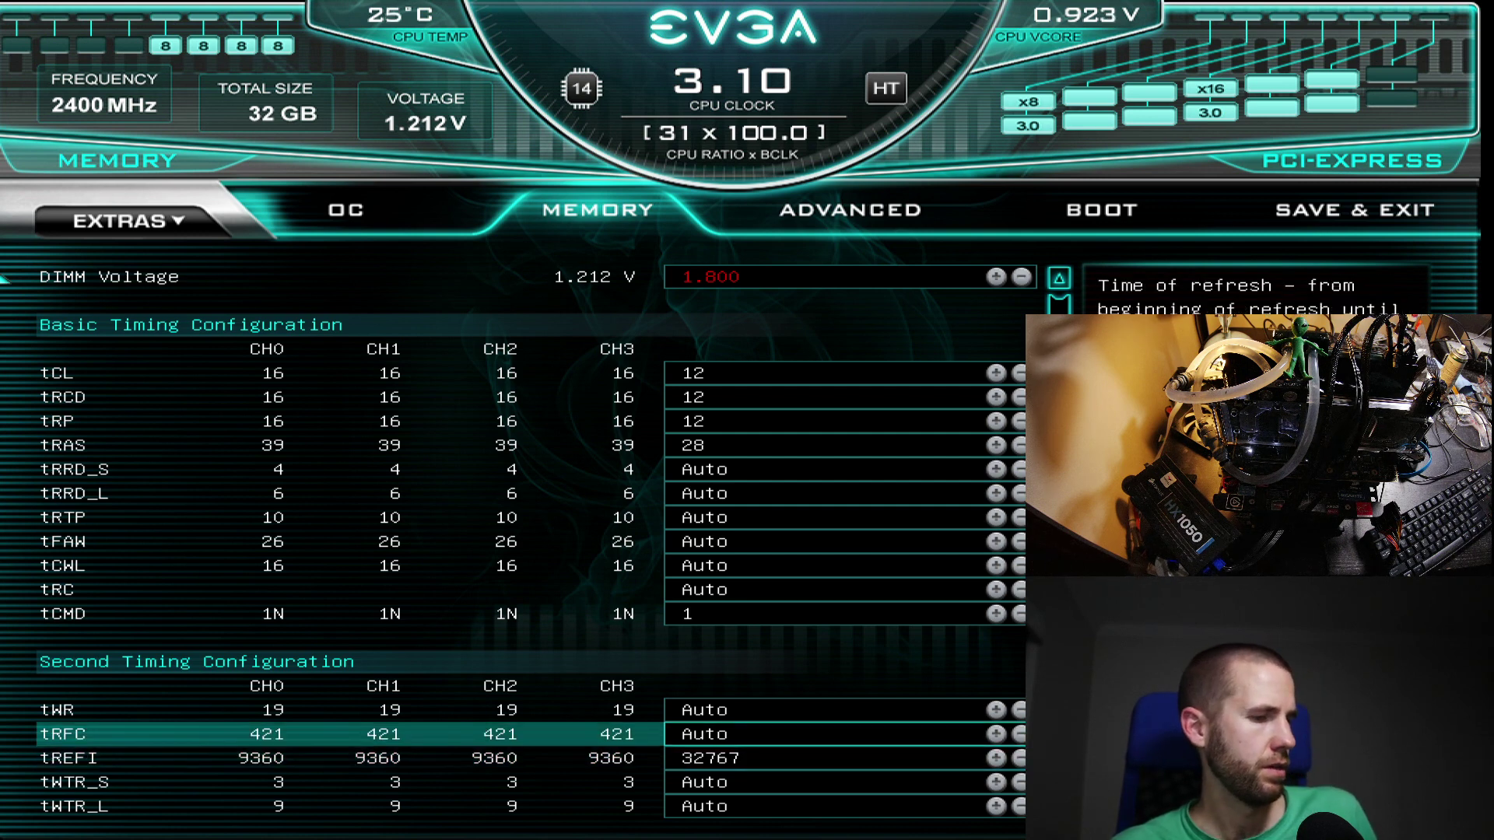
text(350)
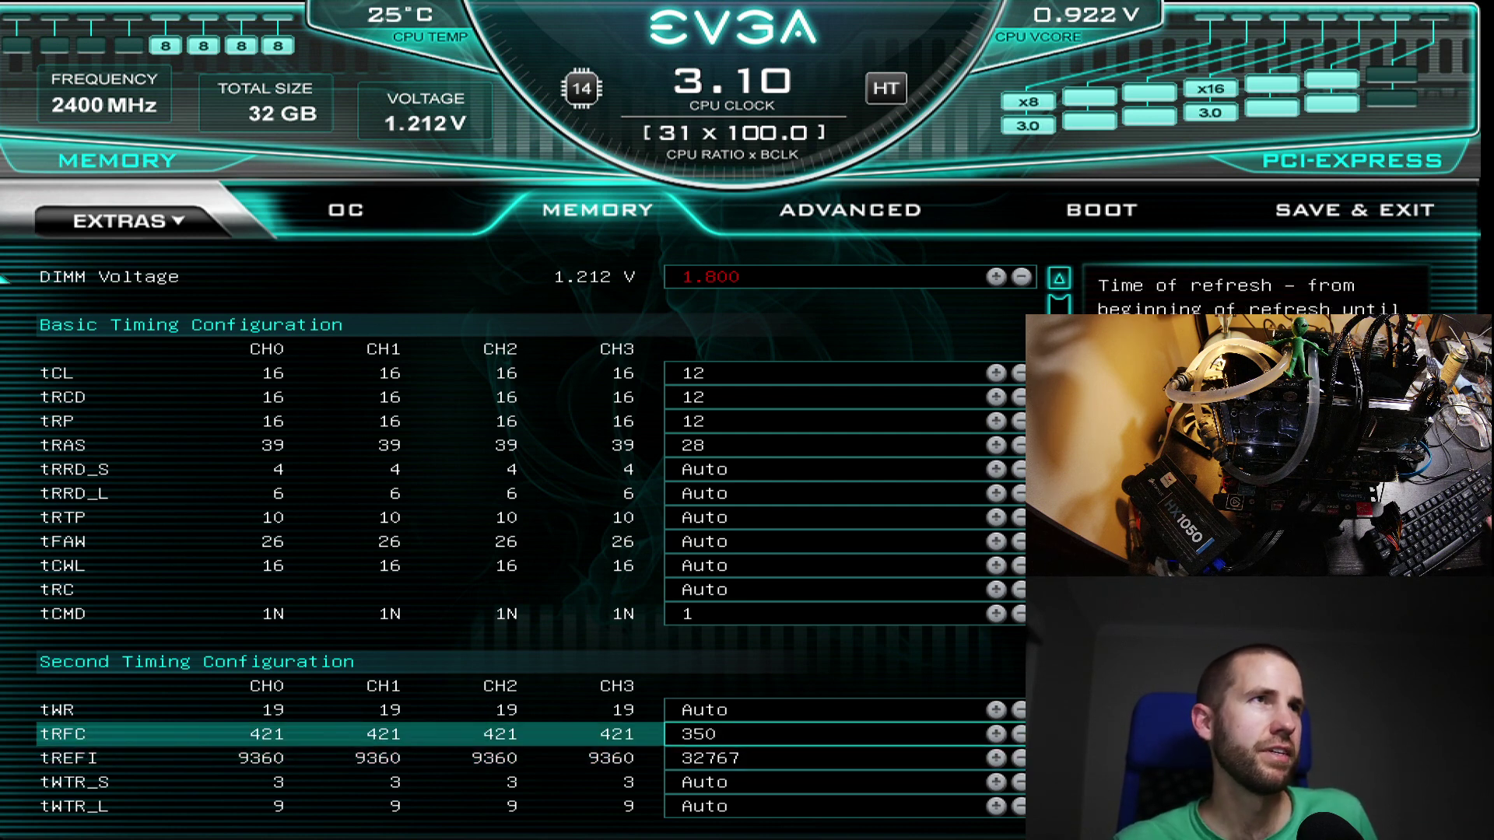
Step: Save the current settings as a setup profile named super
key(Left)
key(Left)
key(Down)
key(Down)
key(Down)
key(Down)
key(Down)
key(Down)
key(Up)
key(Return)
key(Down)
key(Down)
key(Down)
key(Return)
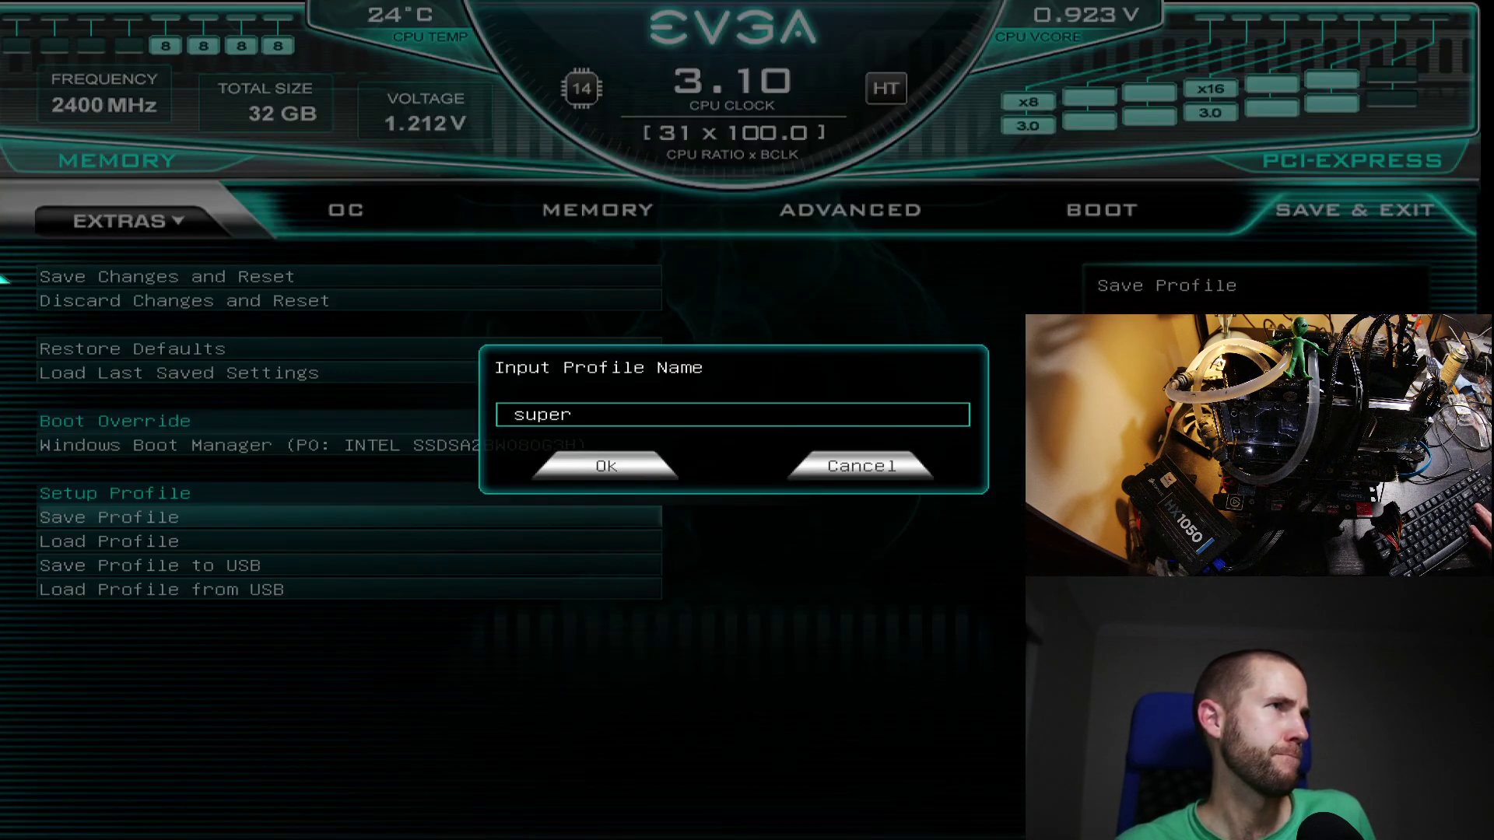
key(Return)
Step: Disable Hyper-Threading in the advanced CPU configuration
key(Right)
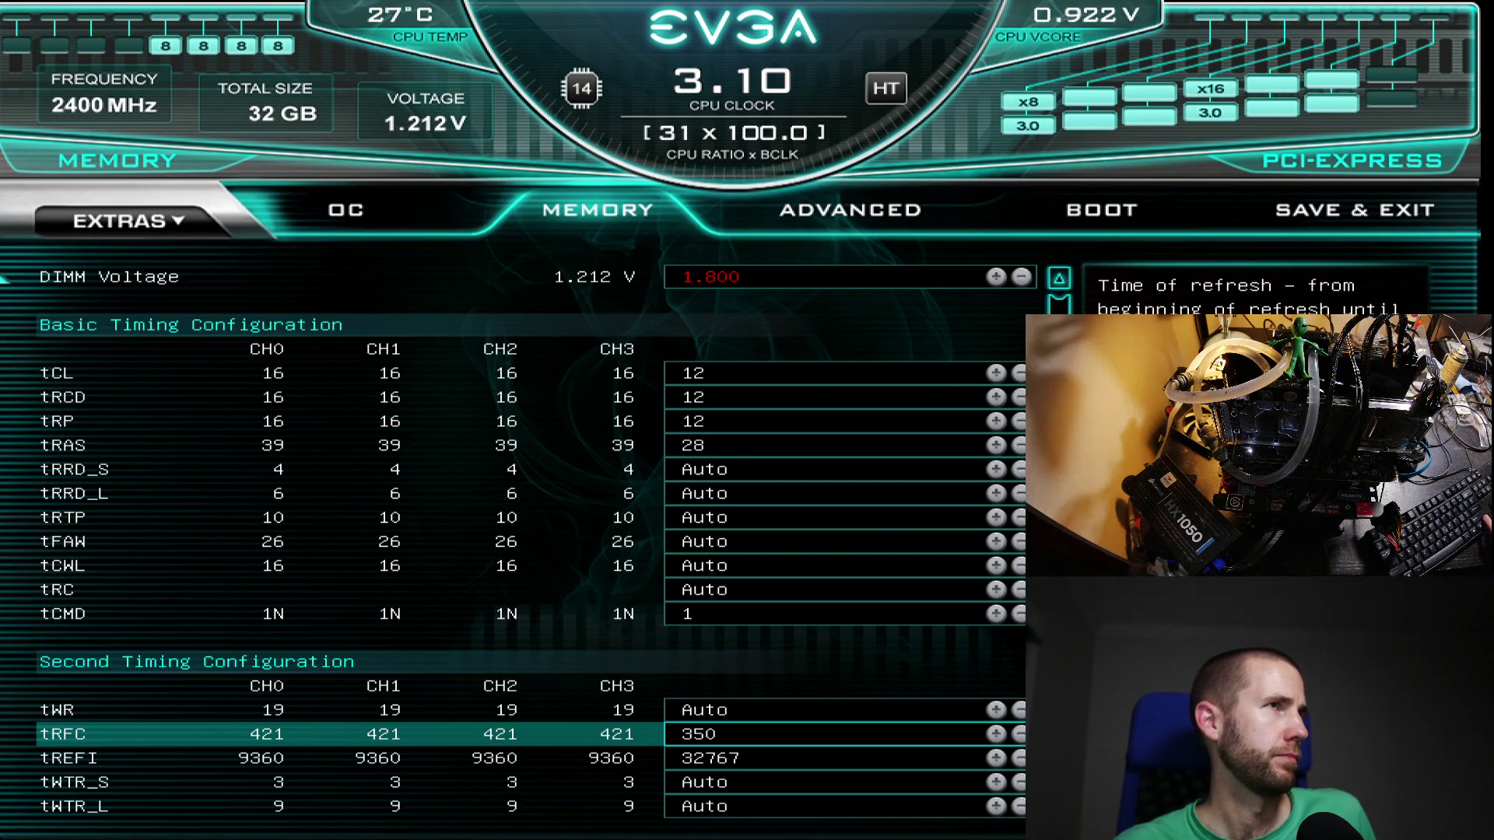
key(Right)
key(Down)
key(Up)
key(Return)
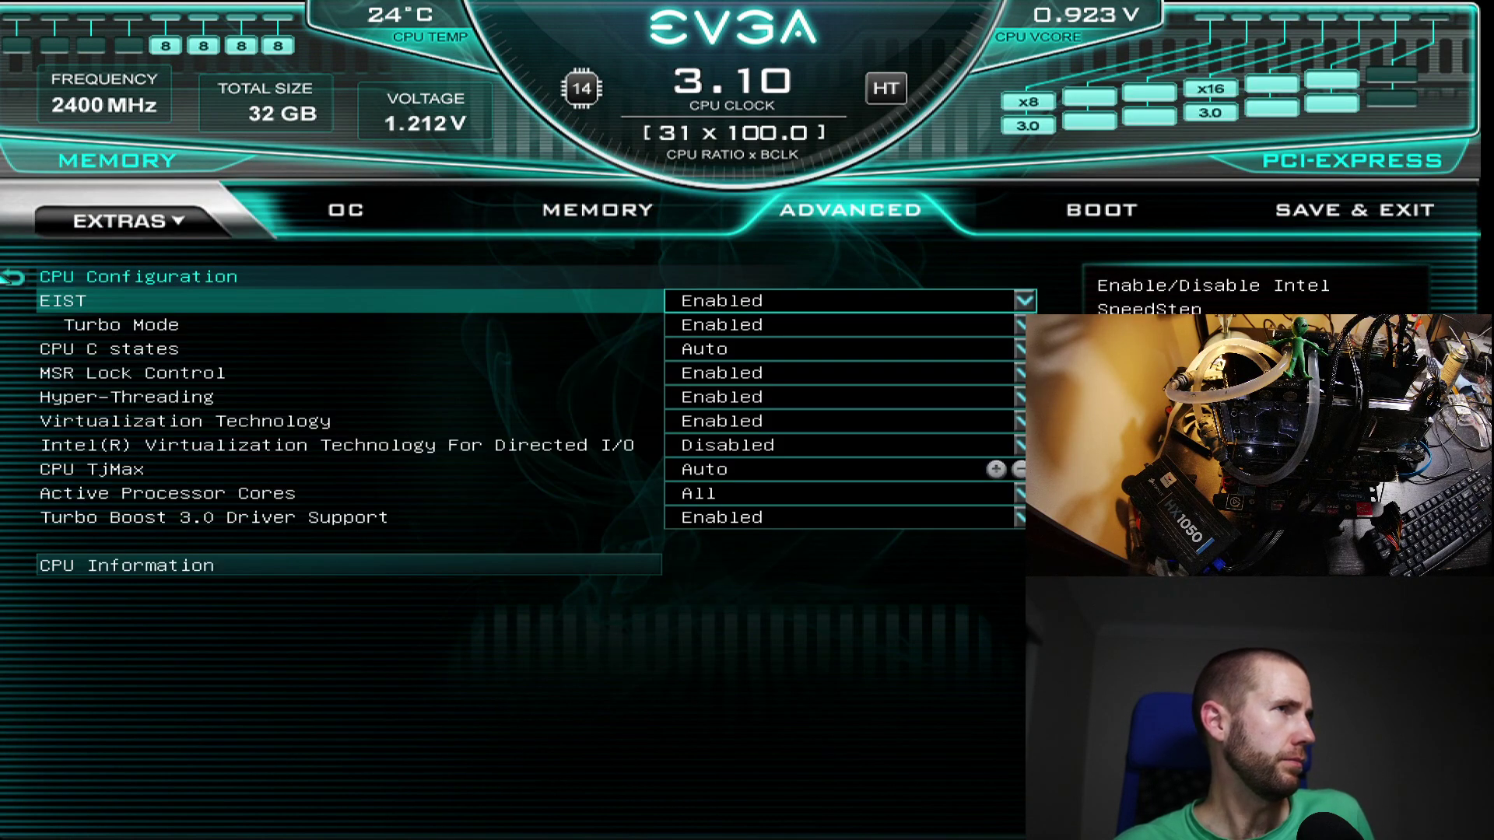
key(Down)
key(Down)
key(Down)
key(Down)
key(Return)
key(Up)
key(Return)
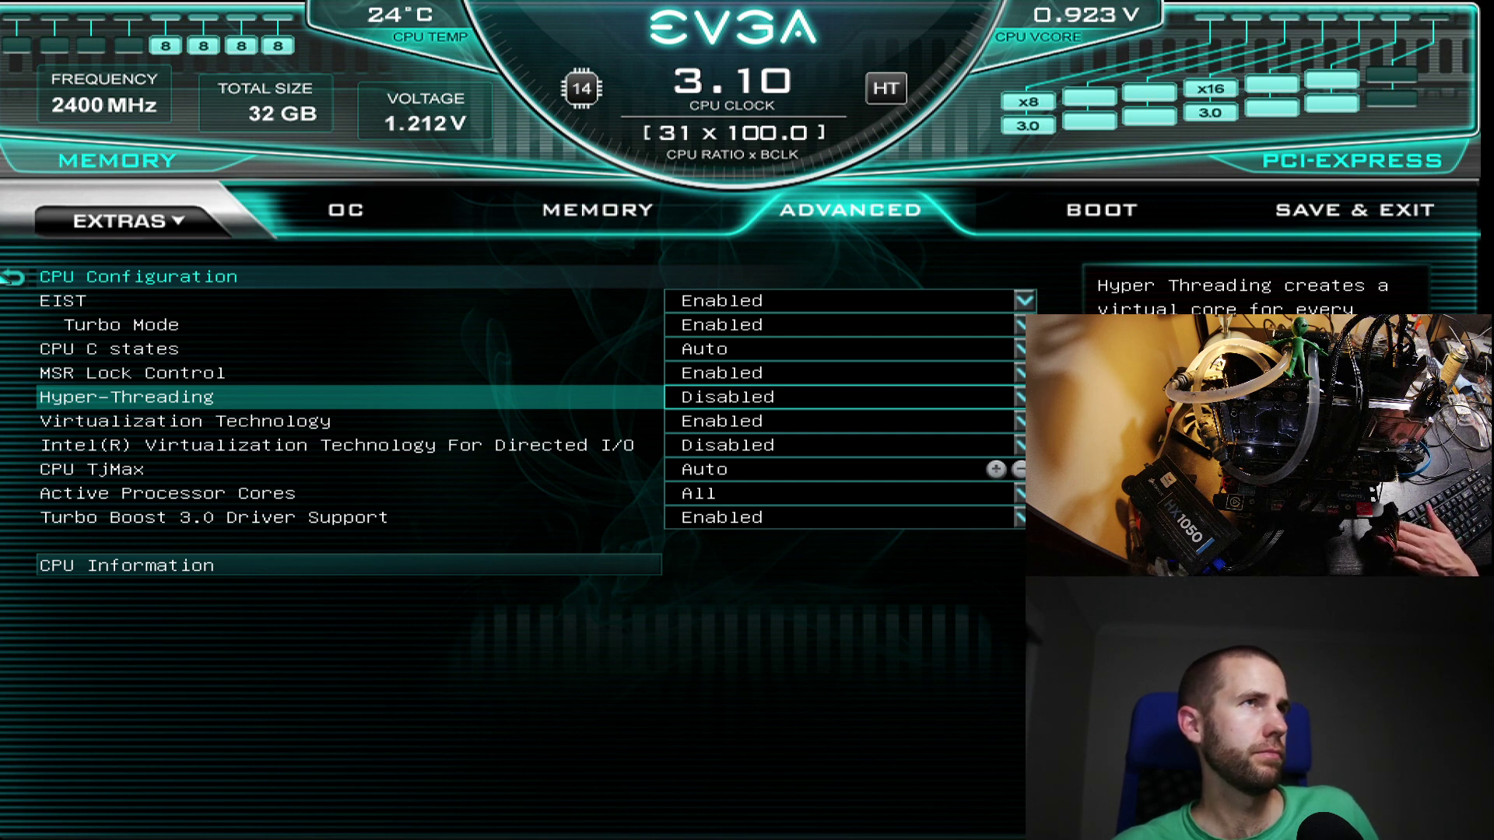
Step: Save the BIOS changes and reset the system
key(Escape)
key(Left)
key(Left)
key(Left)
key(Down)
key(Down)
key(Down)
key(Up)
key(Up)
key(Up)
key(Return)
key(Down)
key(Down)
key(Down)
key(Return)
key(Return)
key(F10)
key(Return)
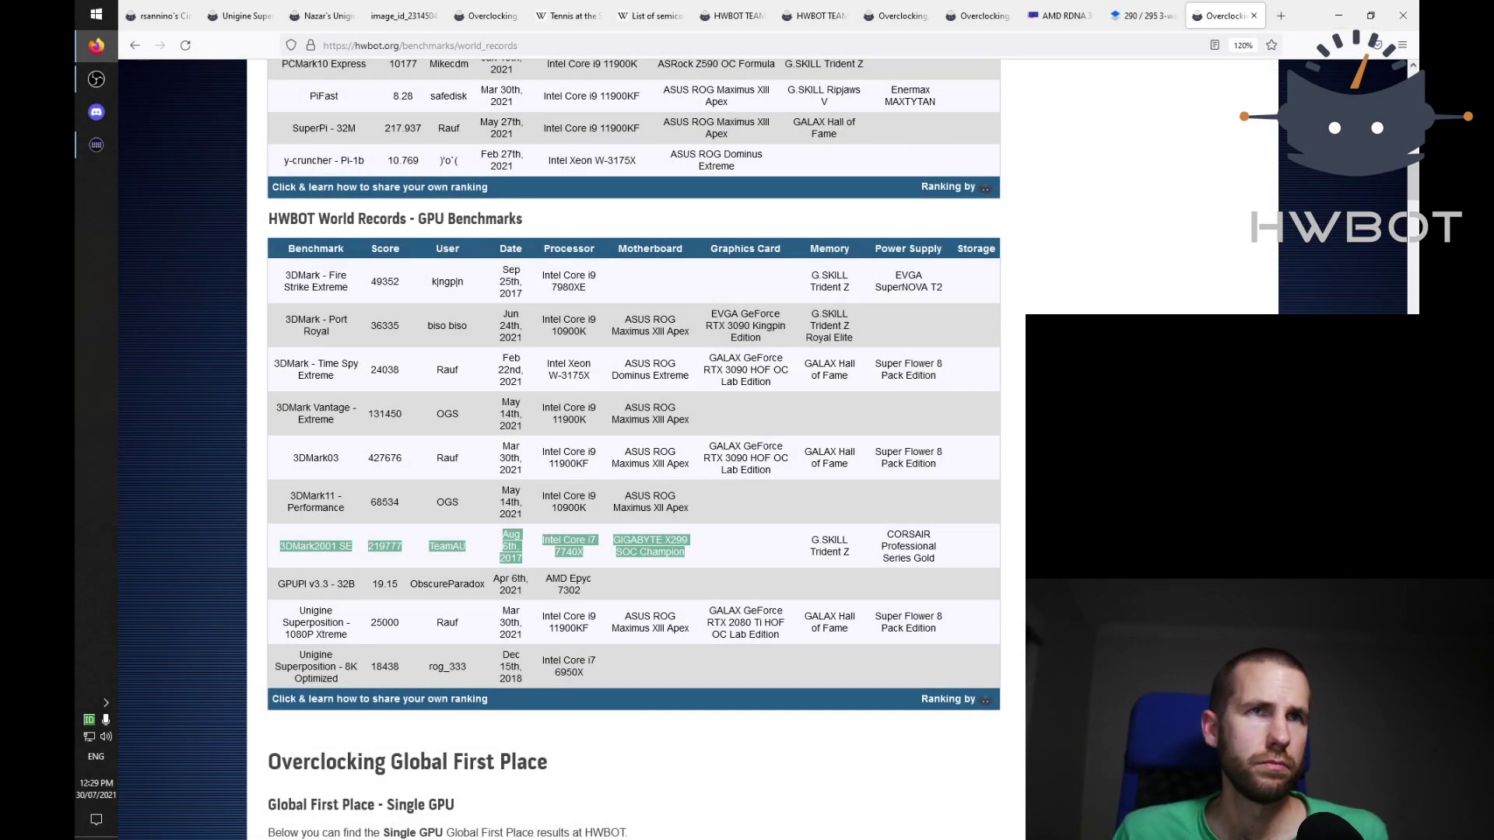
Step: Switch to the browser and examine the Fire Strike Extreme and Port Royal entries in the HWBOT GPU world records
click(910, 605)
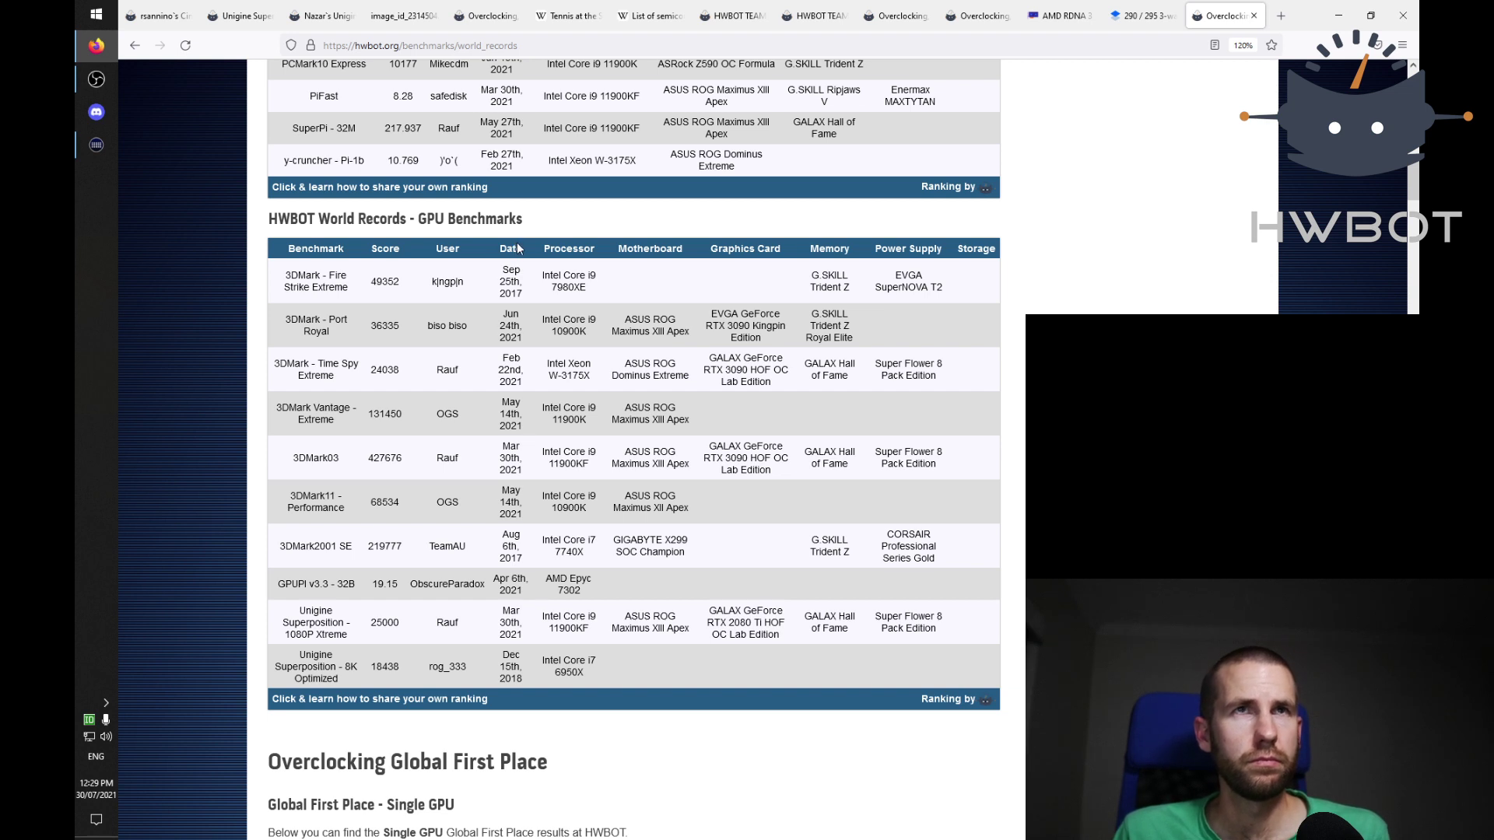
drag(310, 274, 669, 313)
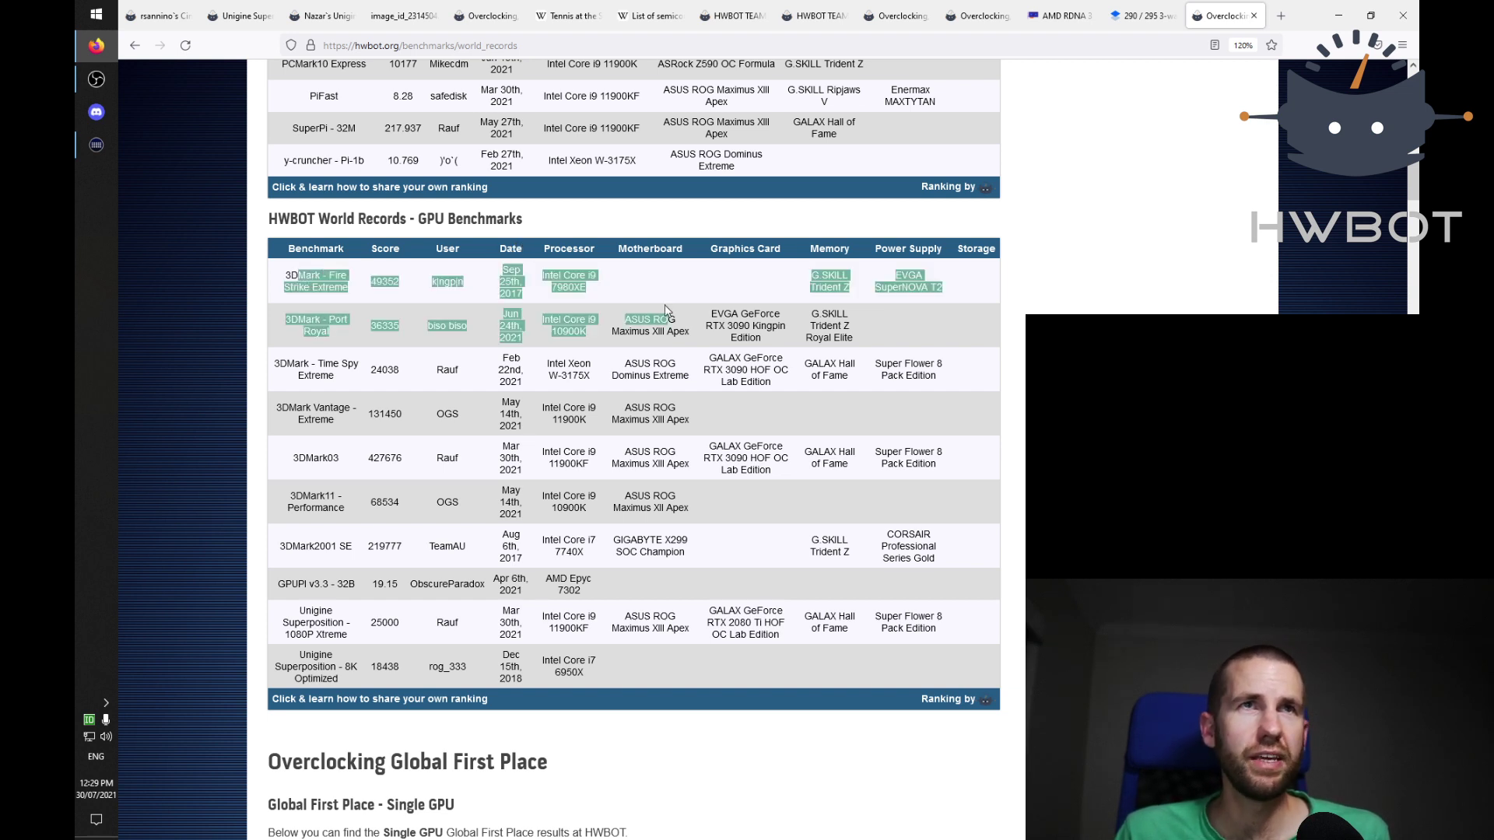
click(669, 293)
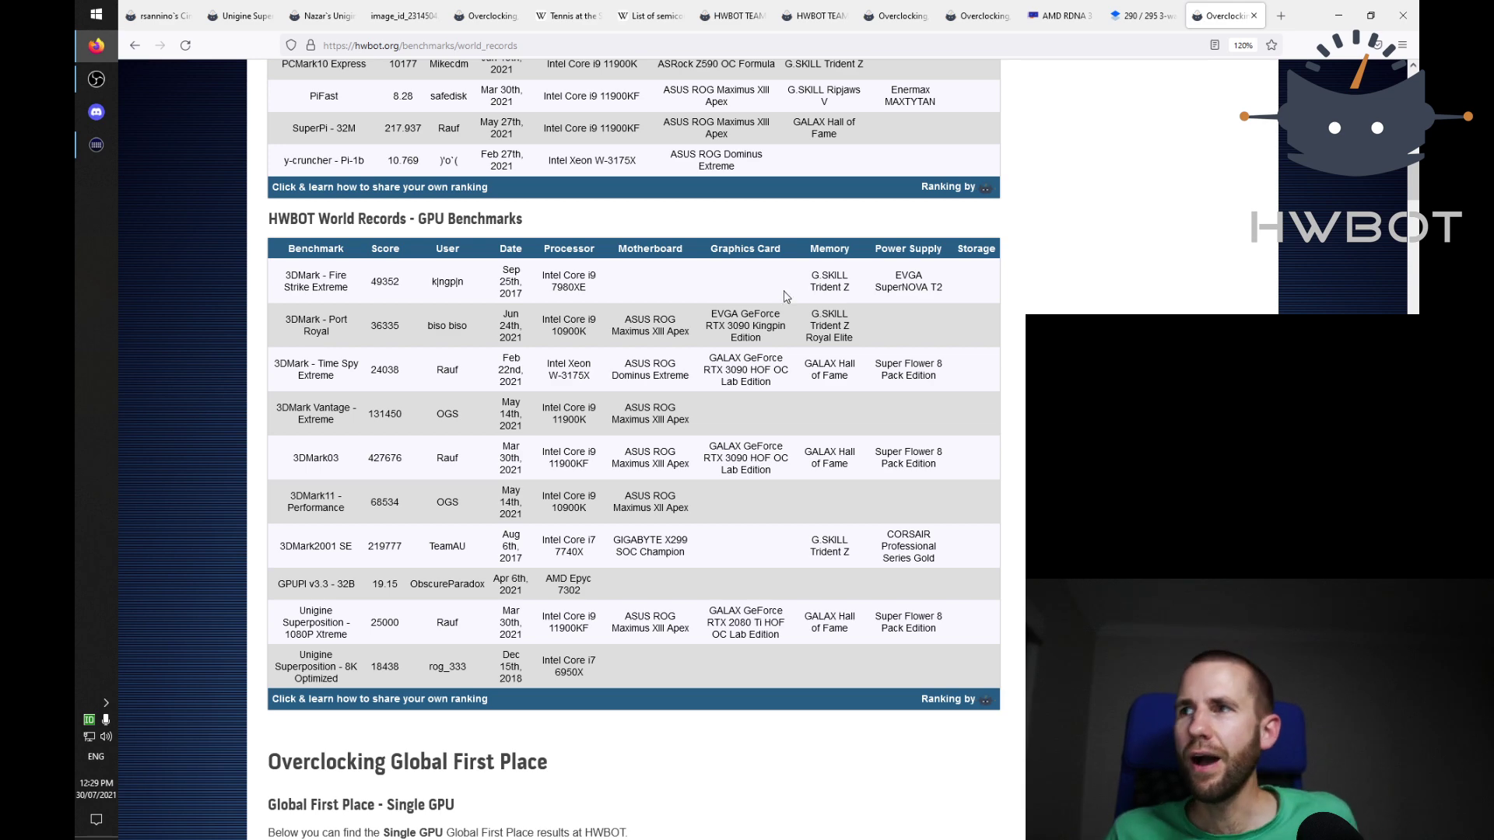
Step: Search the web for 3090 hwbot in a new tab and open the HWBOT page for the NVIDIA GeForce RTX 3090
click(1282, 15)
text(30)
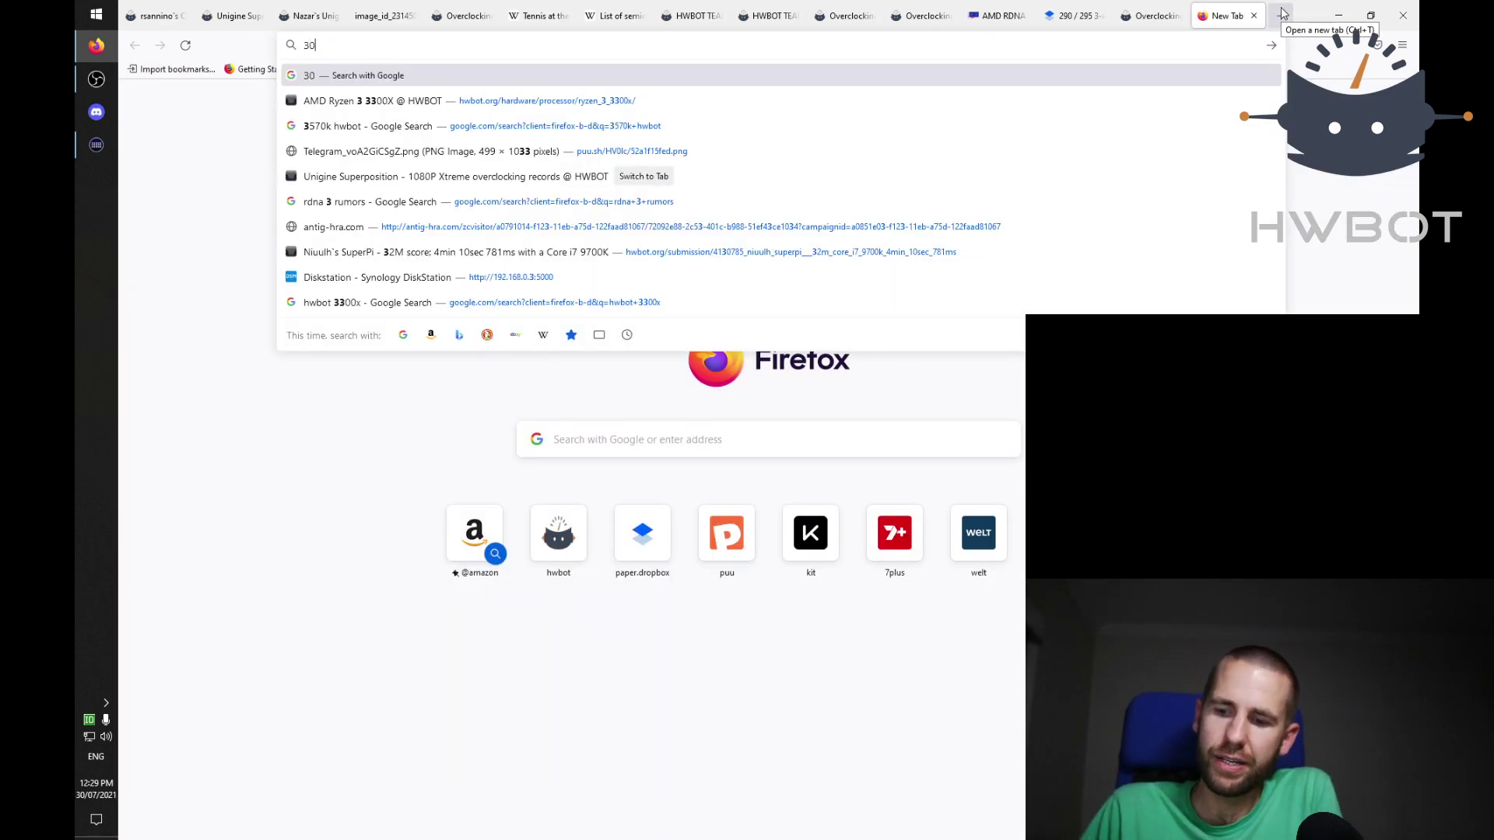
text(90 hwbot)
key(Return)
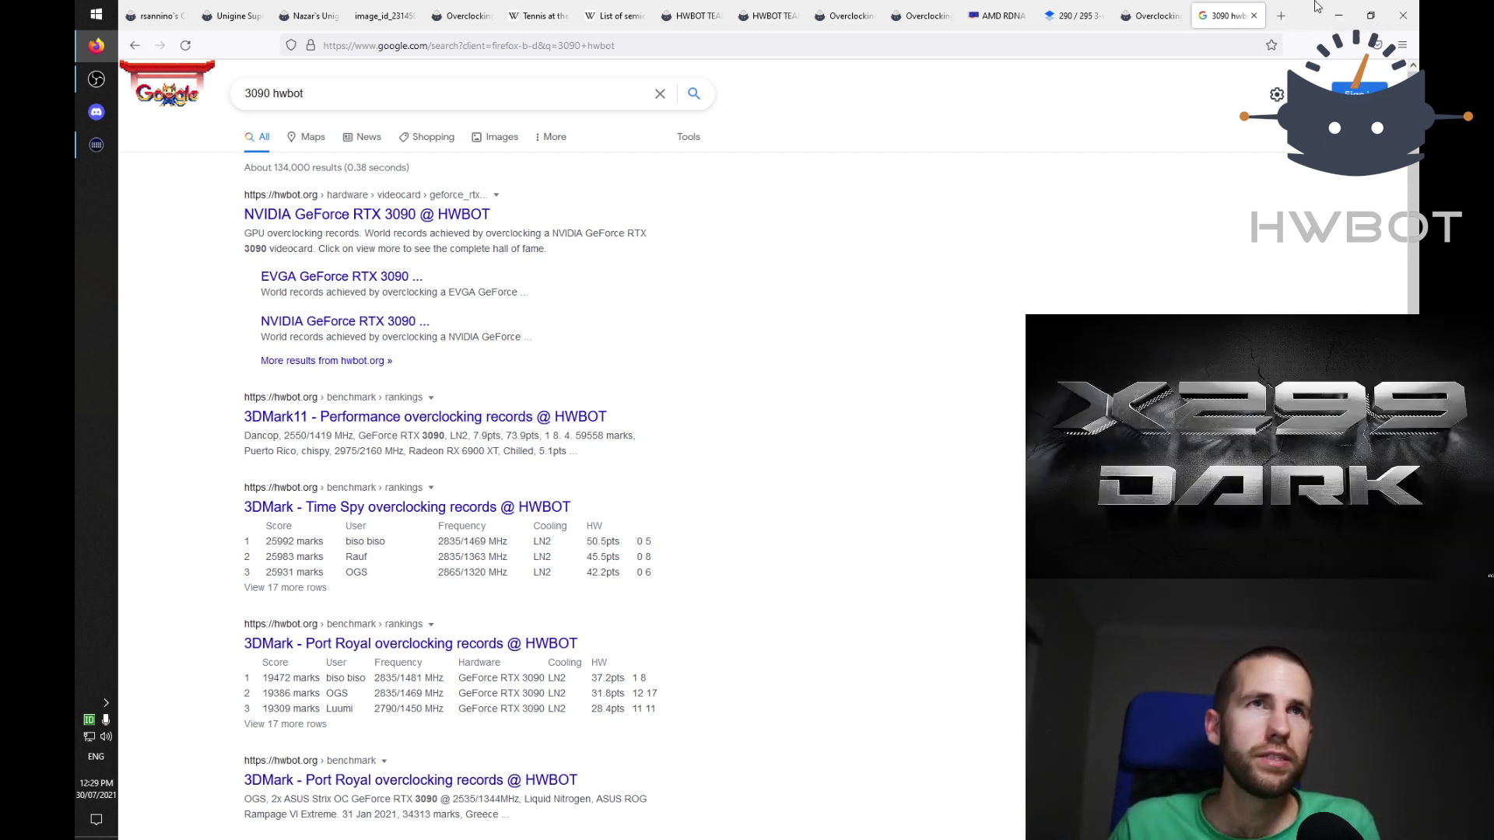
click(435, 220)
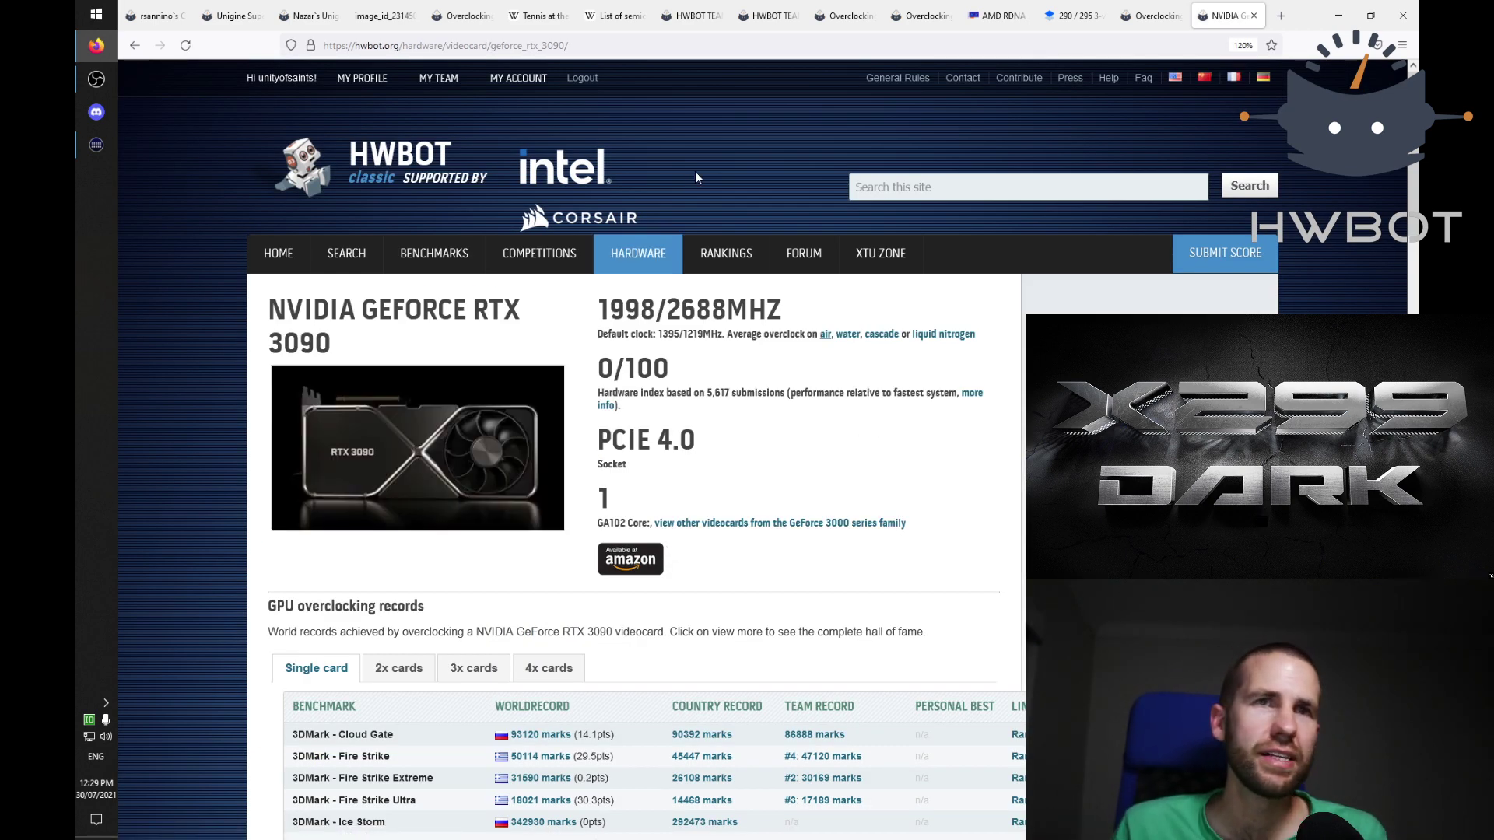
Step: Look through the RTX 3090 single-card overclocking records and show the records for 2x cards
scroll(654, 667, down, 7)
scroll(657, 667, down, 2)
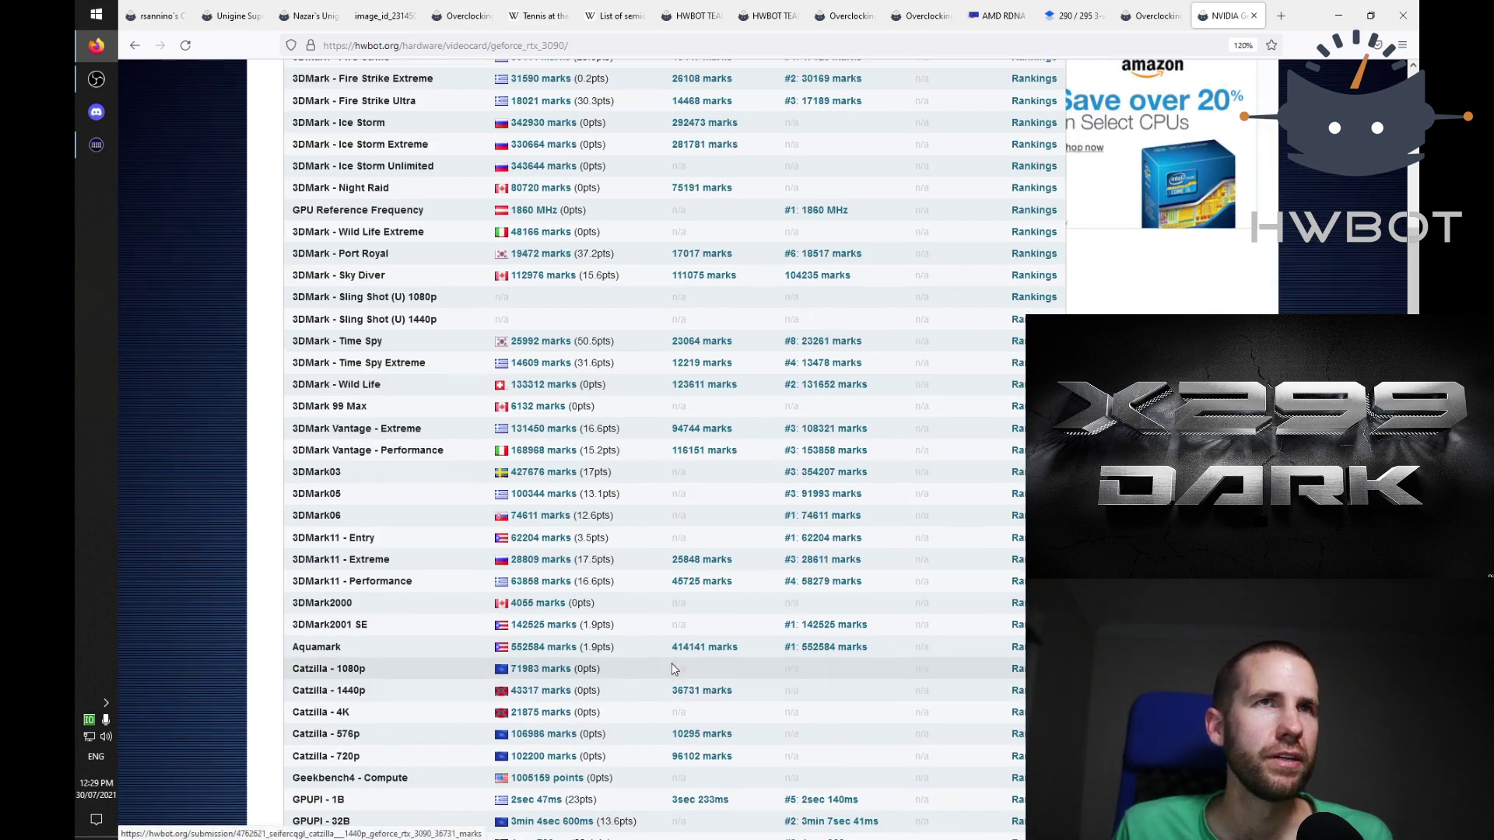
scroll(674, 666, up, 4)
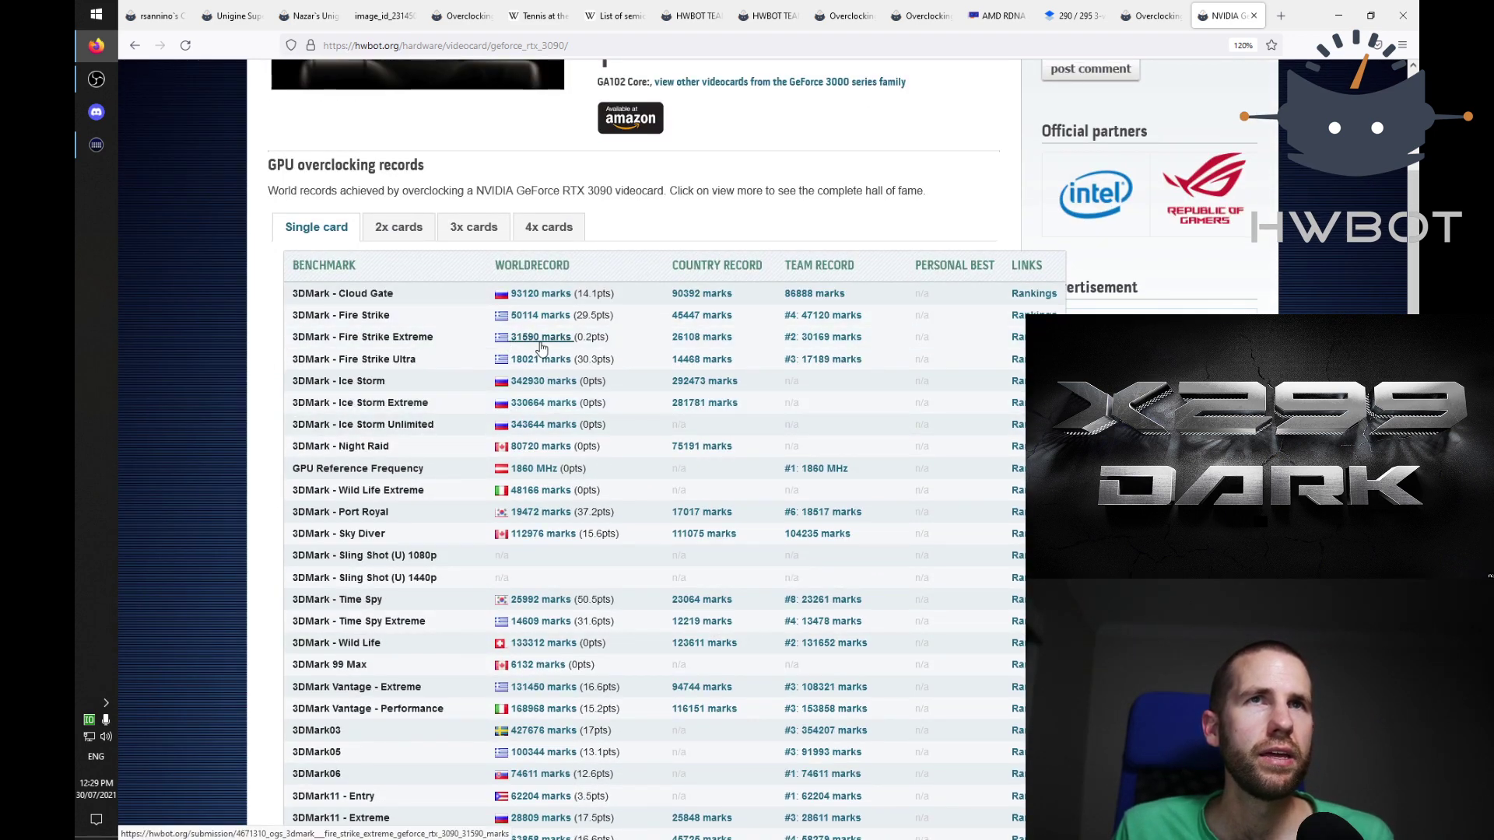
click(410, 234)
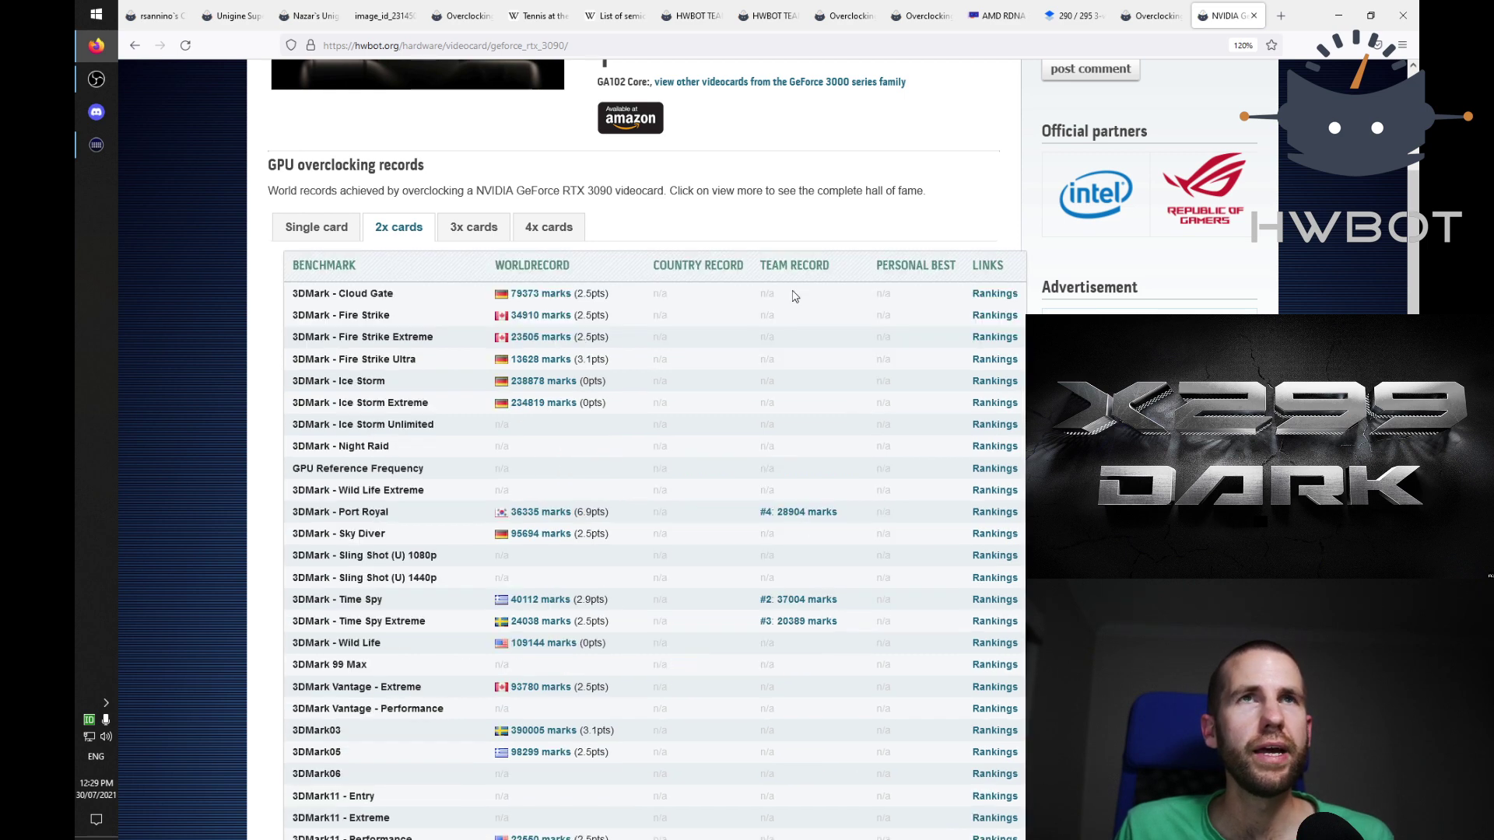
Step: Open the Fire Strike Extreme ranking for 2x RTX 3090 cards, review it, and return to the RTX 3090 overclocking records
click(991, 337)
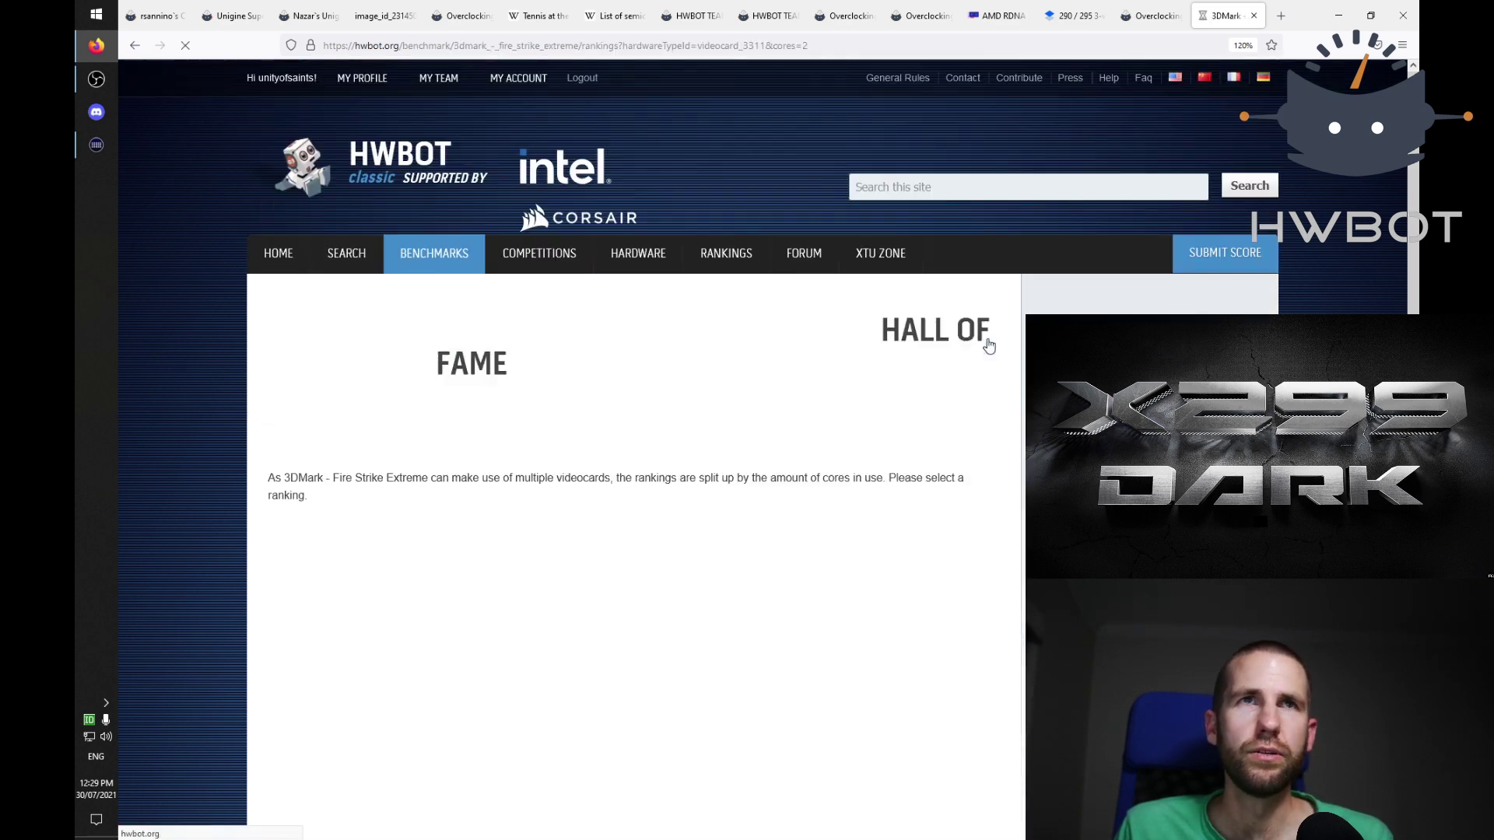
scroll(572, 574, down, 5)
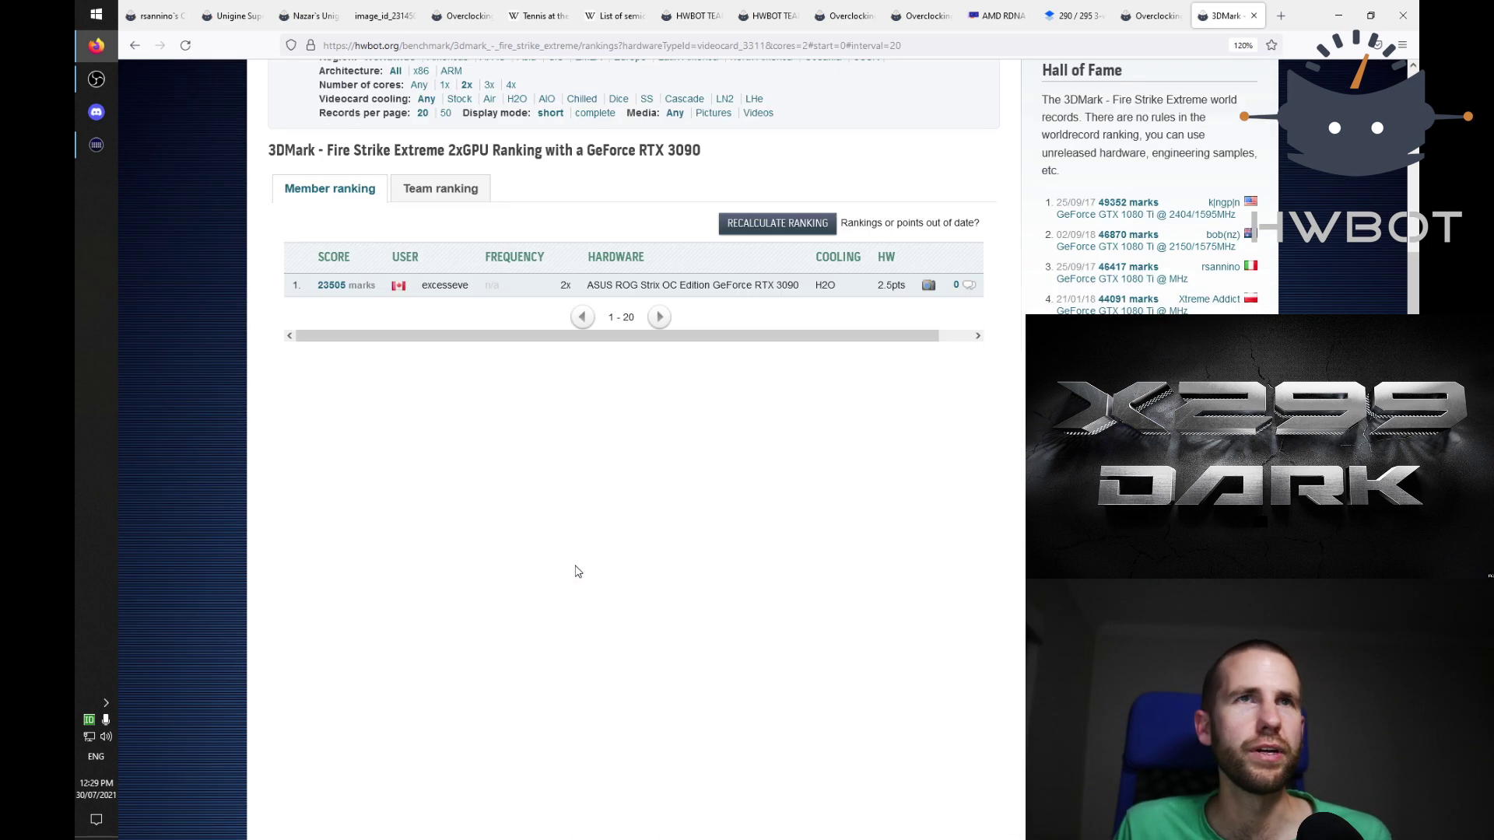
click(136, 45)
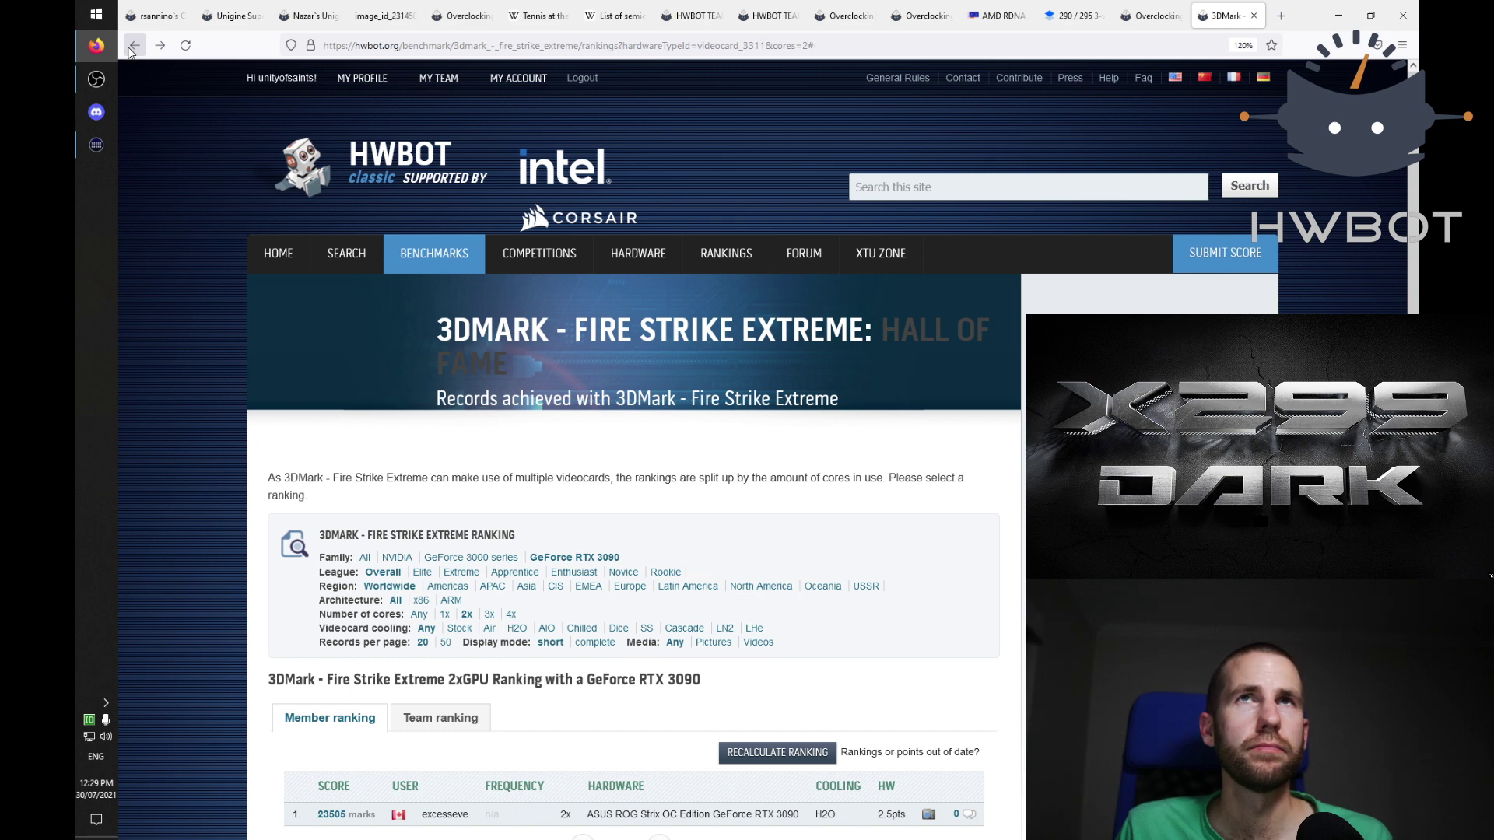
click(132, 47)
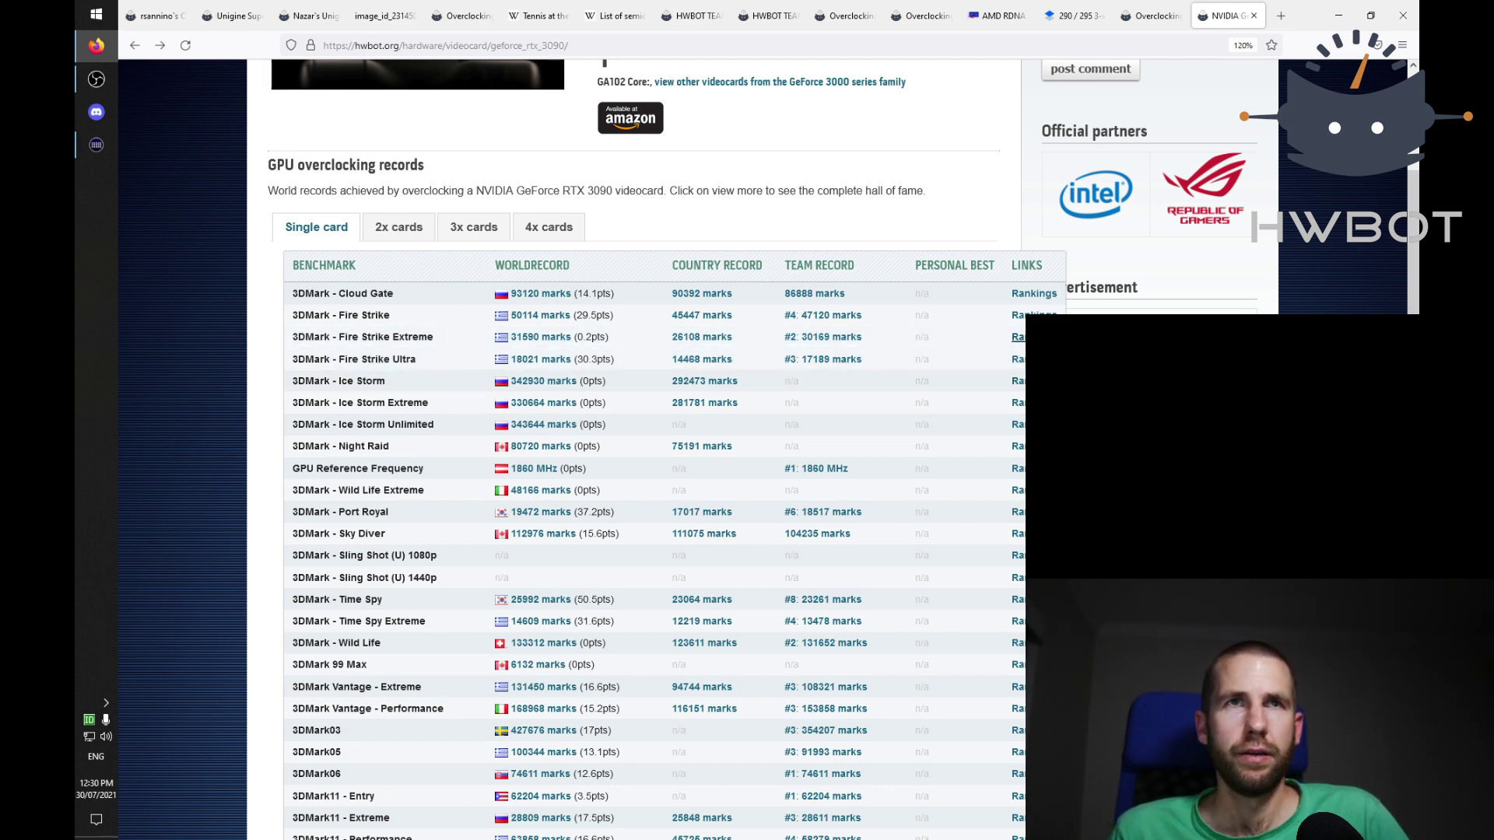
Step: Open the single-card Fire Strike Extreme ranking for the RTX 3090 and recalculate it
click(1019, 337)
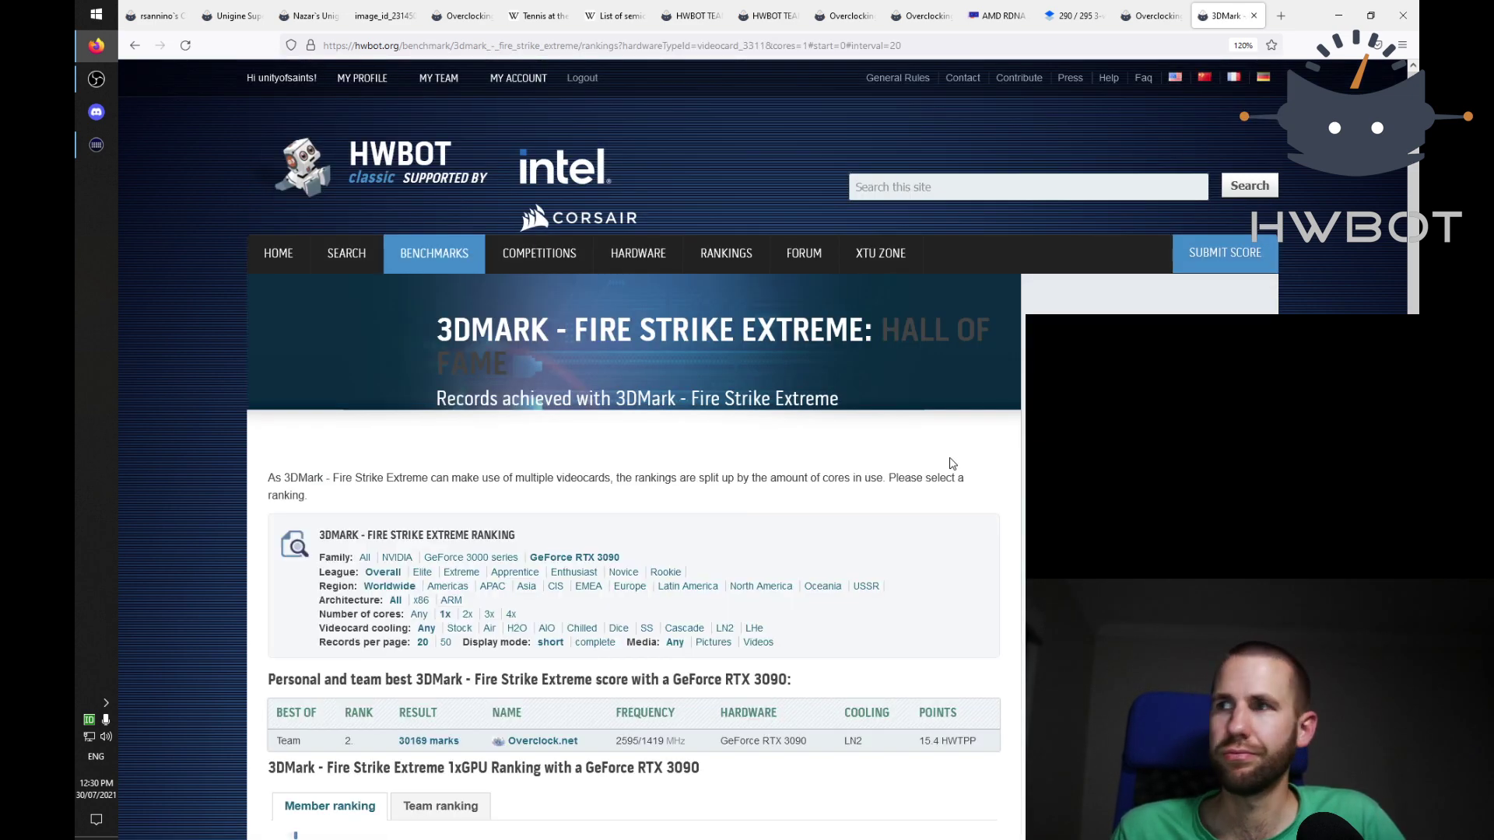
scroll(933, 467, down, 5)
click(729, 310)
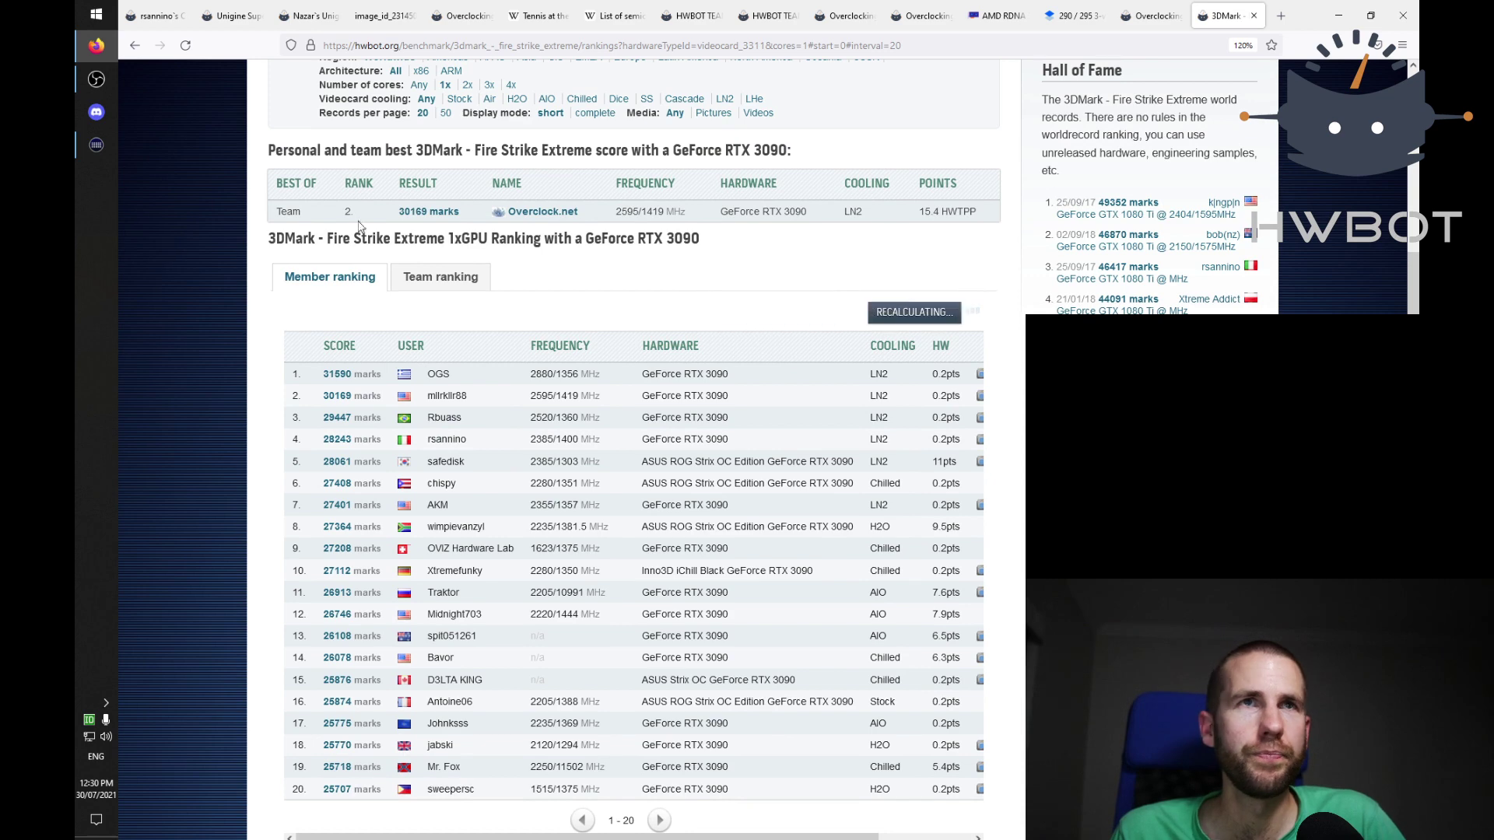
click(177, 44)
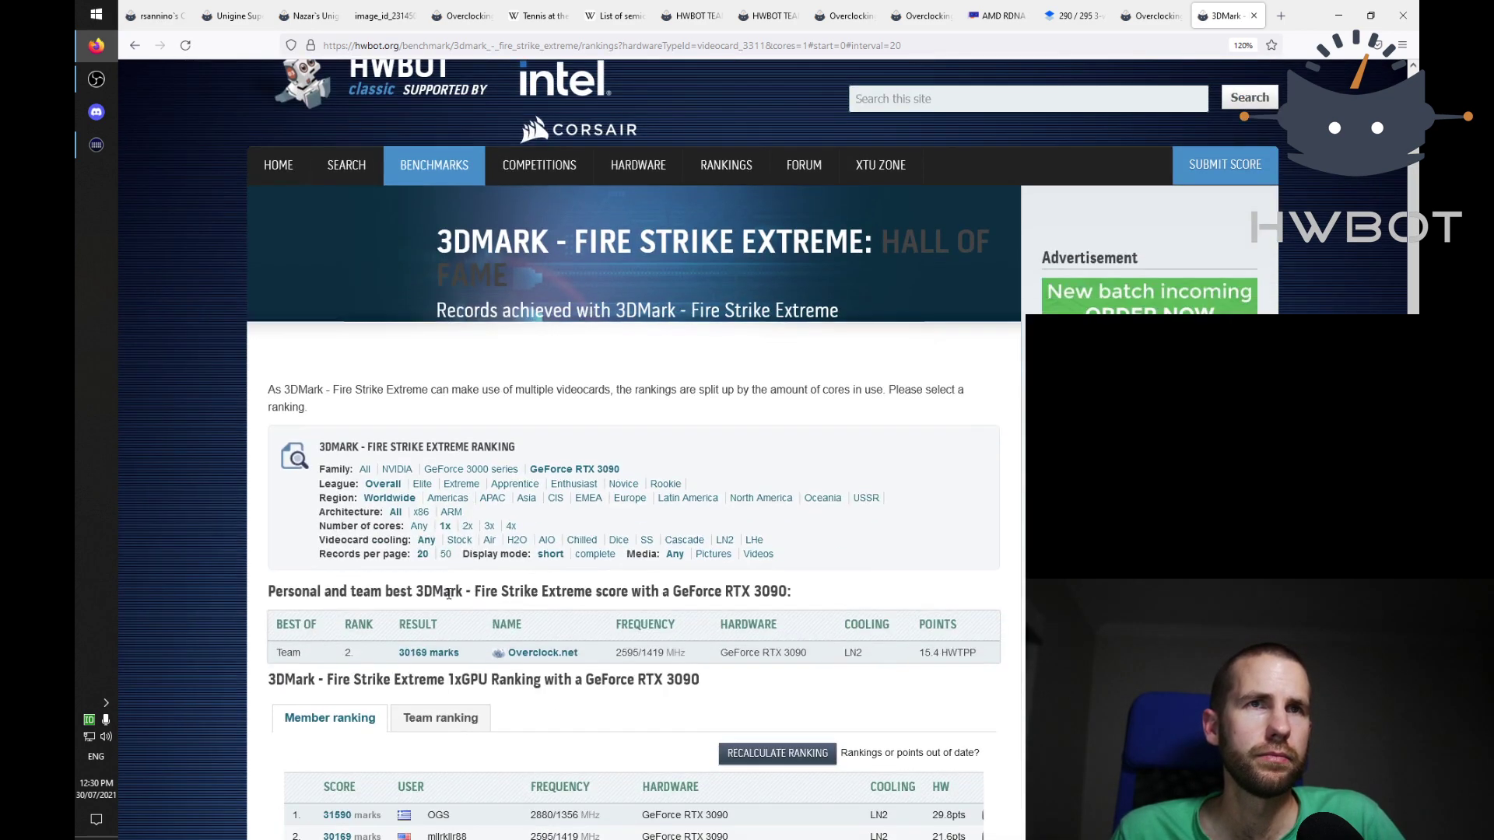
Step: Show 50 records per page in the RTX 3090 Fire Strike Extreme ranking and return to the GPU world records
click(445, 554)
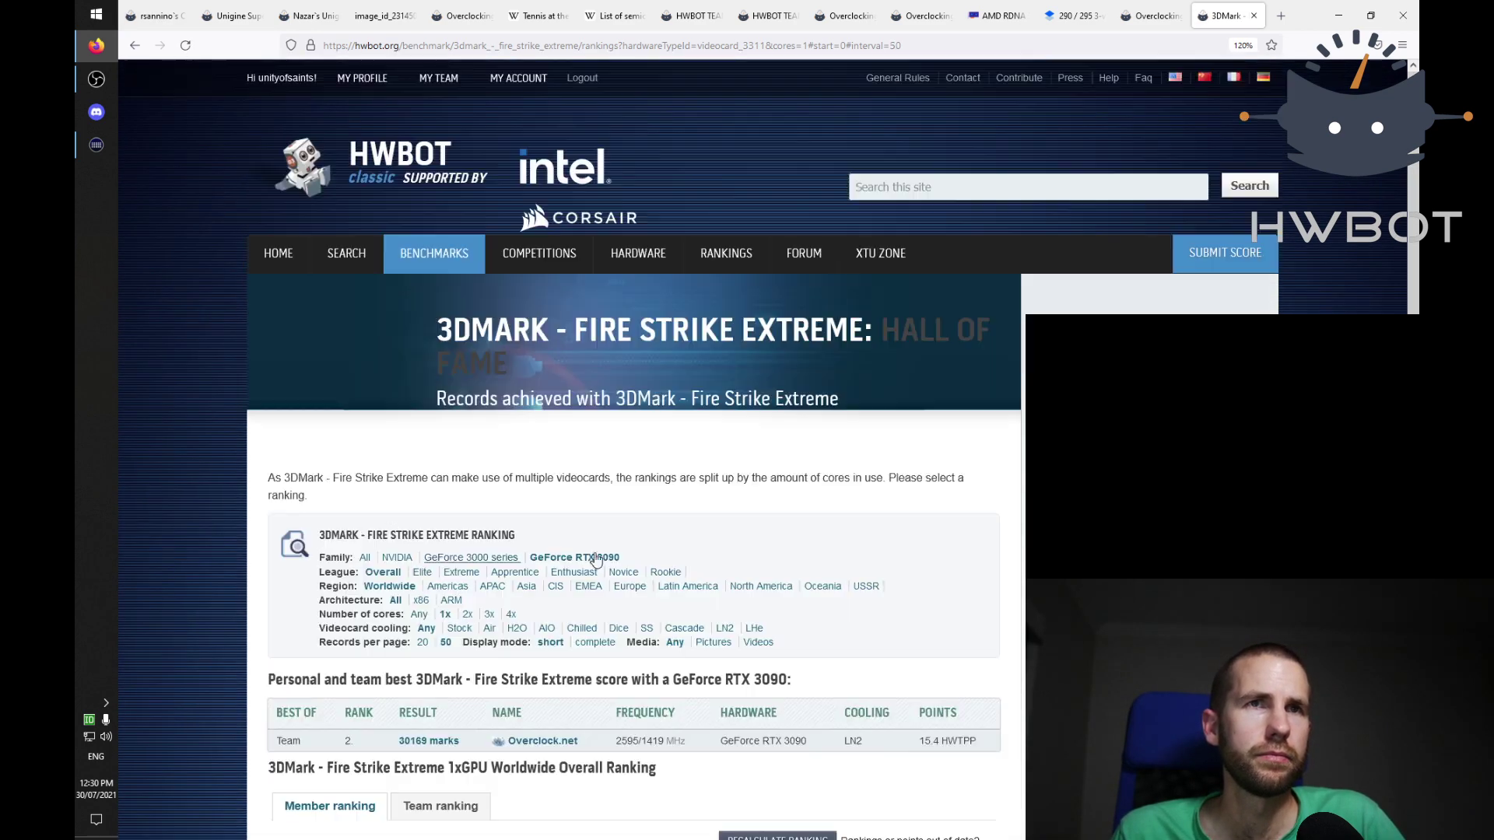
scroll(368, 465, down, 4)
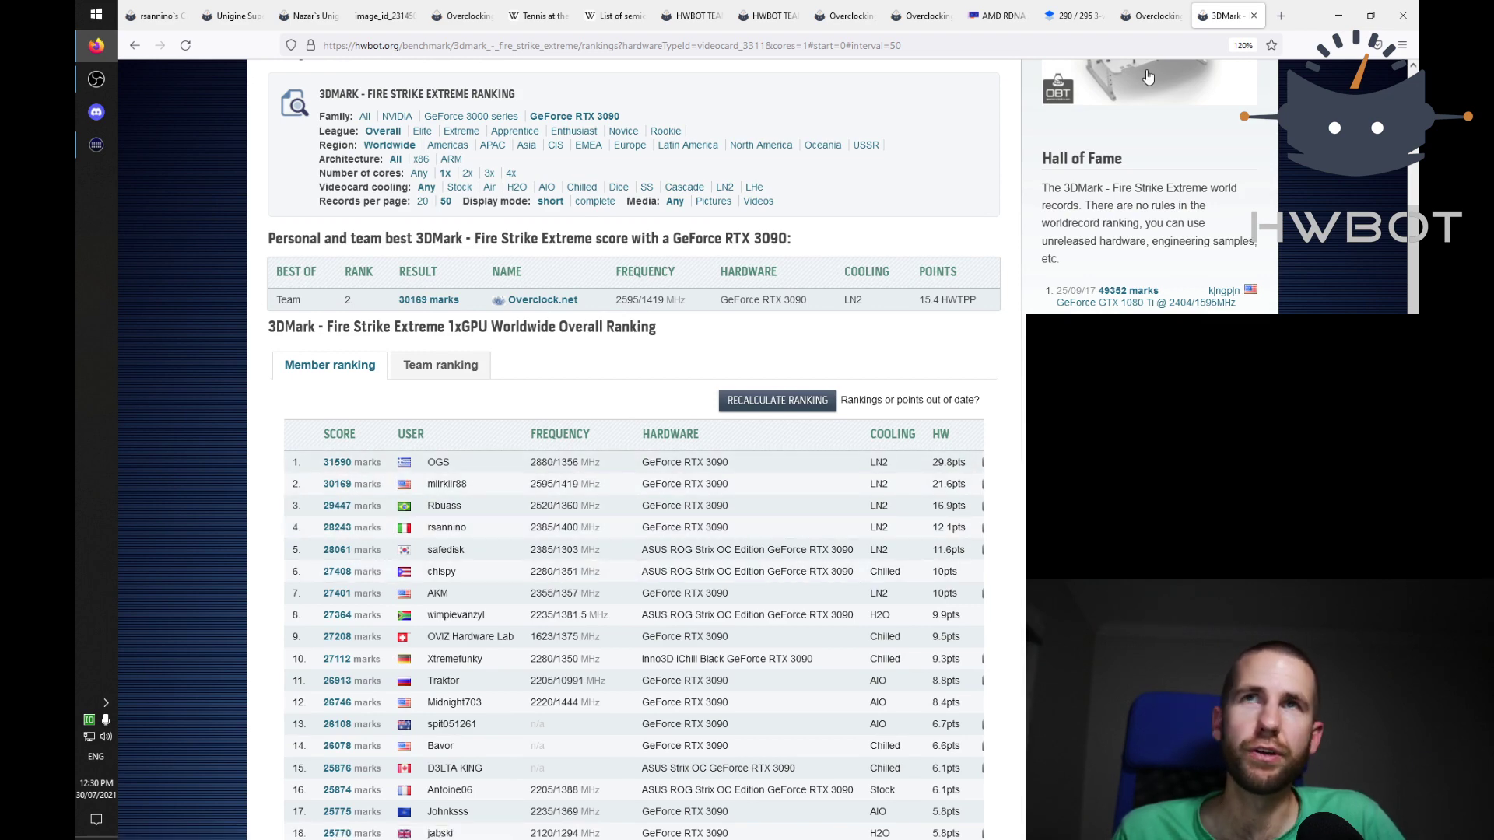
click(1150, 17)
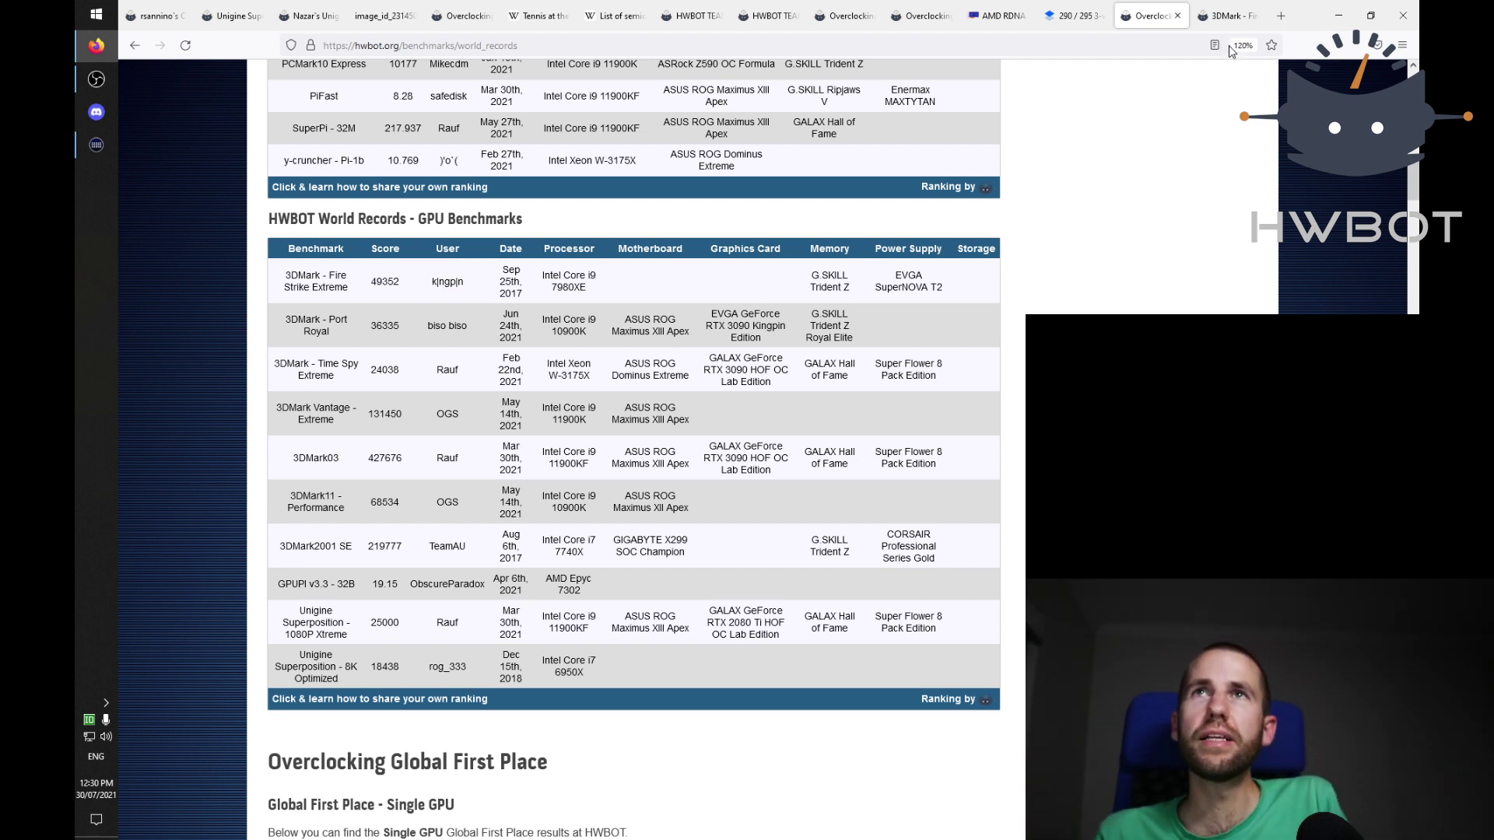
Step: Search the web for 1080ti hwbot in a new tab and open the HWBOT page for the NVIDIA GeForce GTX 1080 Ti
click(1277, 12)
text(1080ti hwbot)
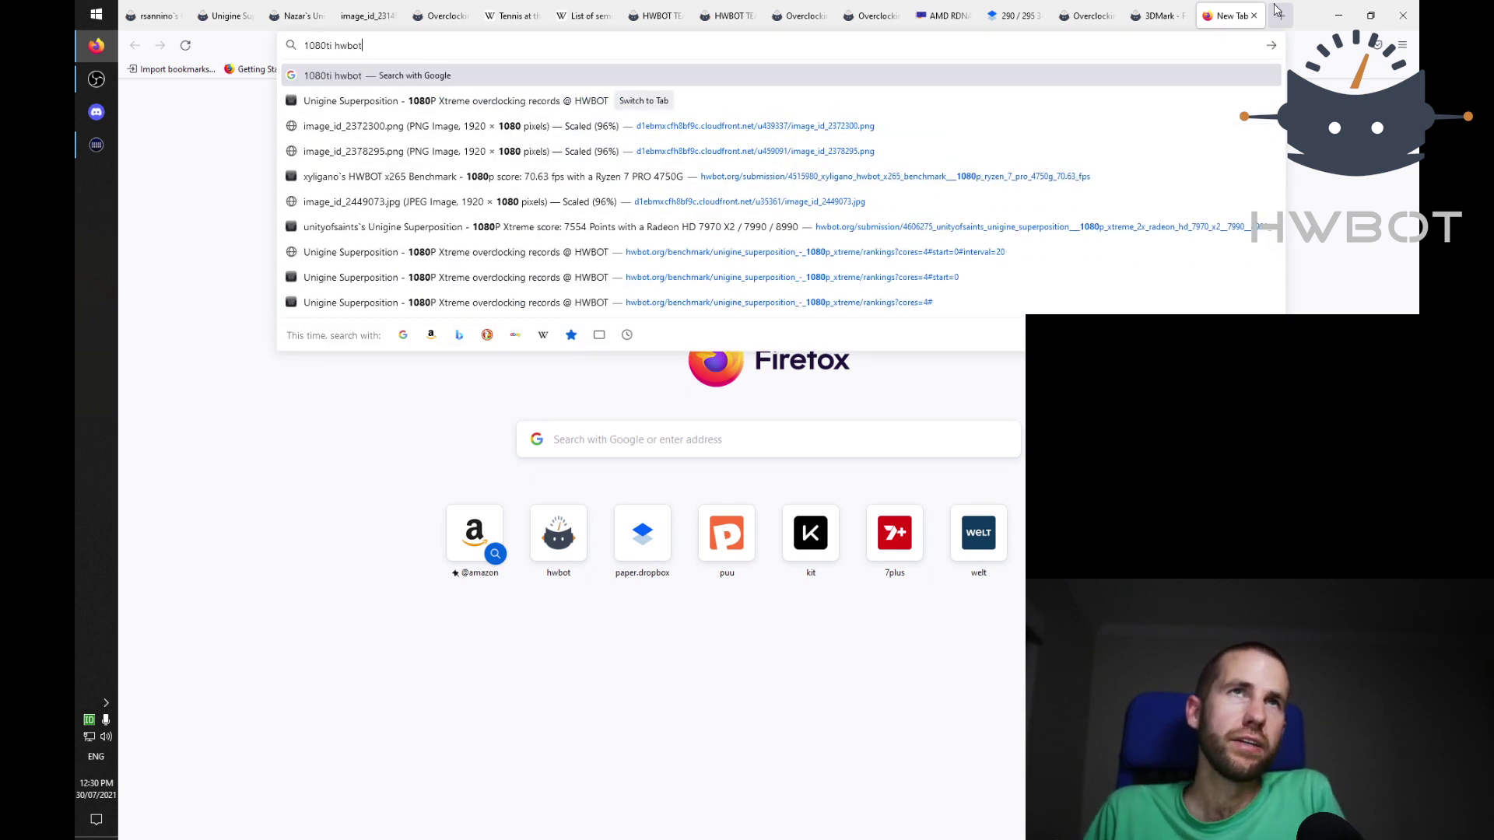
key(Return)
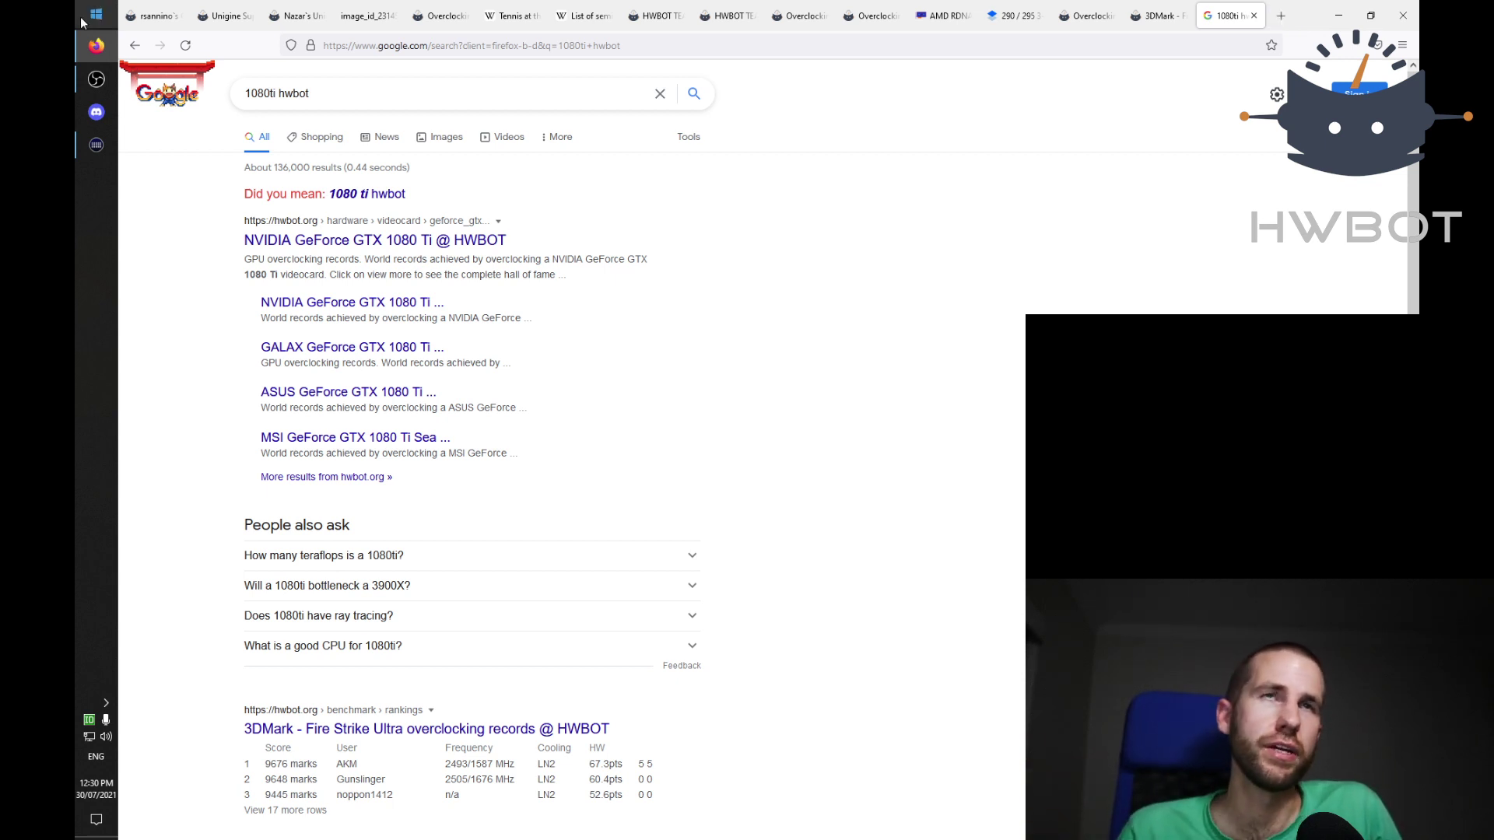
click(465, 241)
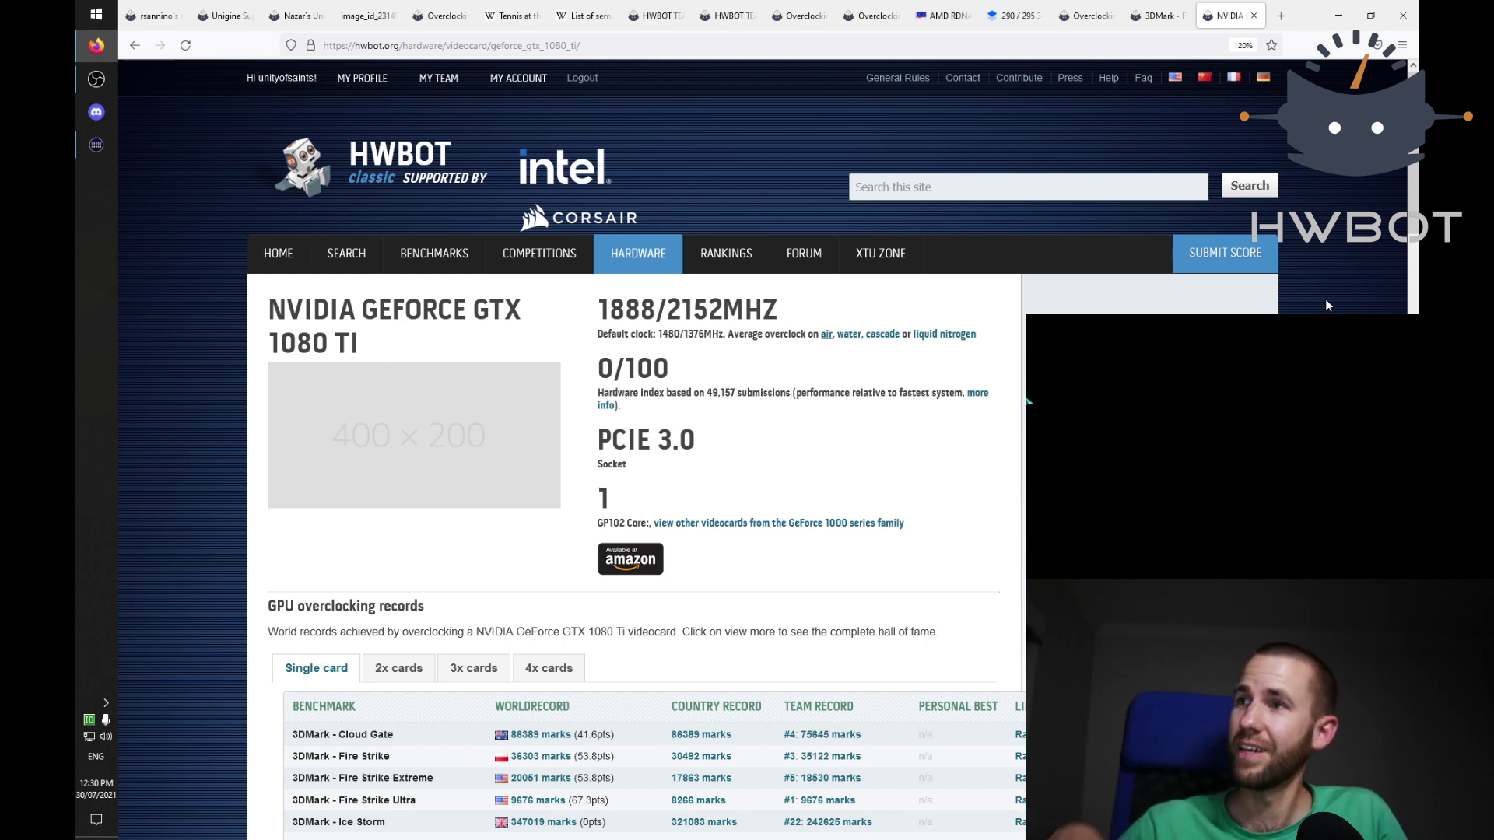
Step: Show the GTX 1080 Ti overclocking records for 2x cards and examine the Fire Strike results
scroll(468, 492, down, 3)
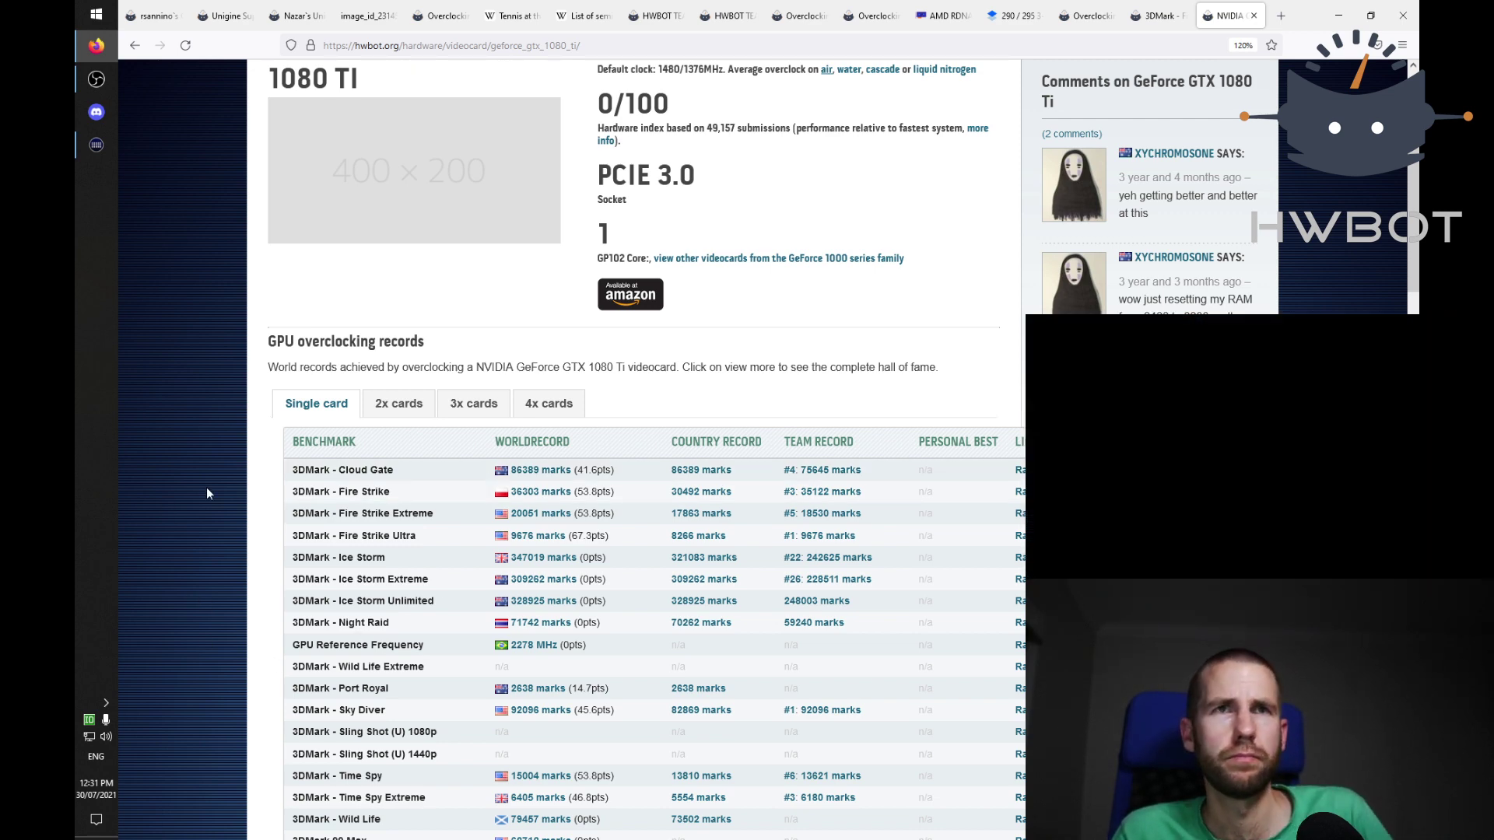
click(417, 407)
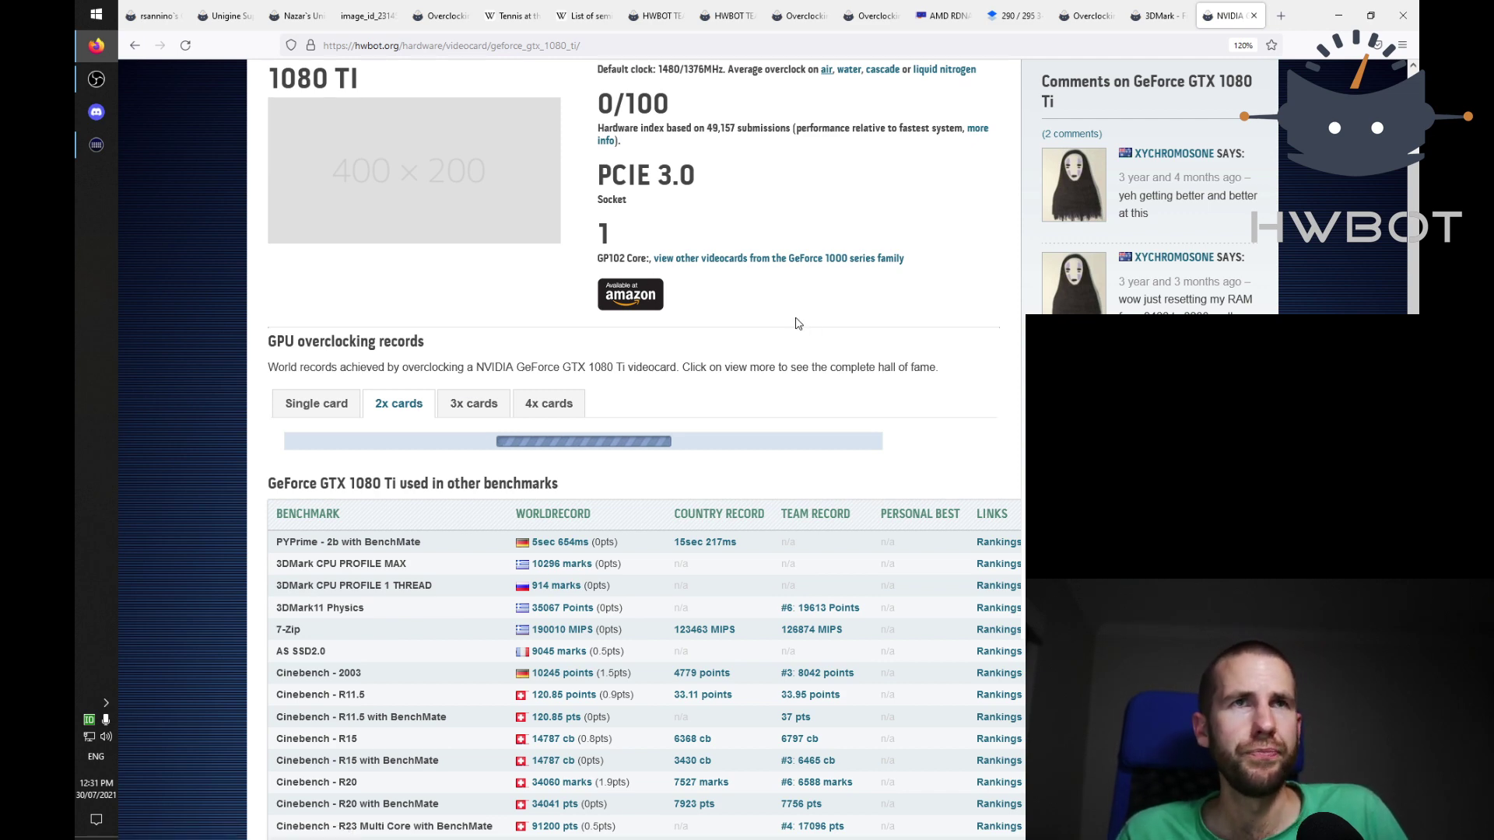
scroll(684, 442, down, 2)
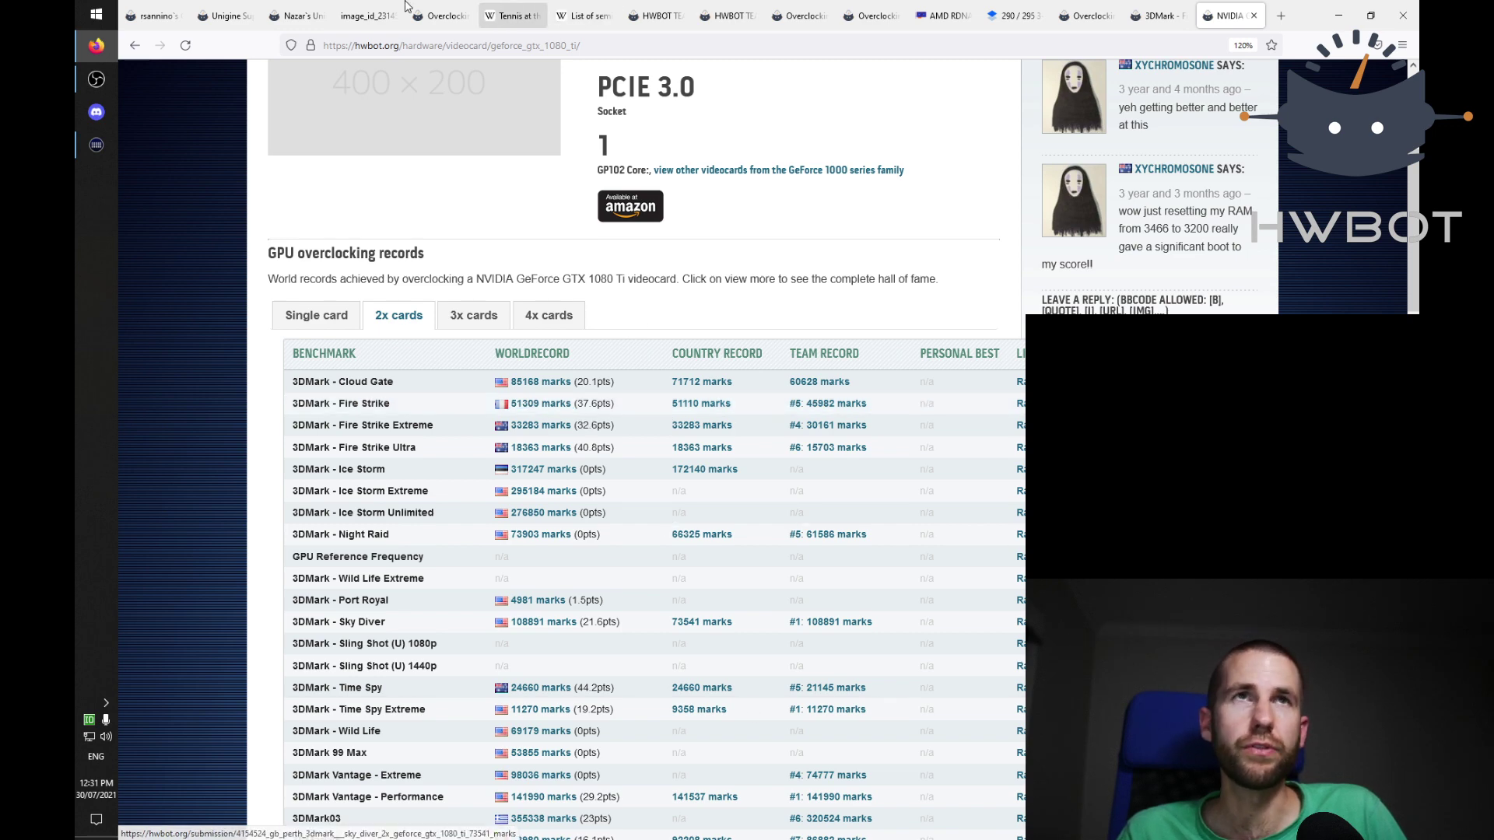
Step: Open Calculator and divide 51.3 by 36.3 to get the Fire Strike scaling from one to two GTX 1080 Ti cards
click(77, 13)
text(cal)
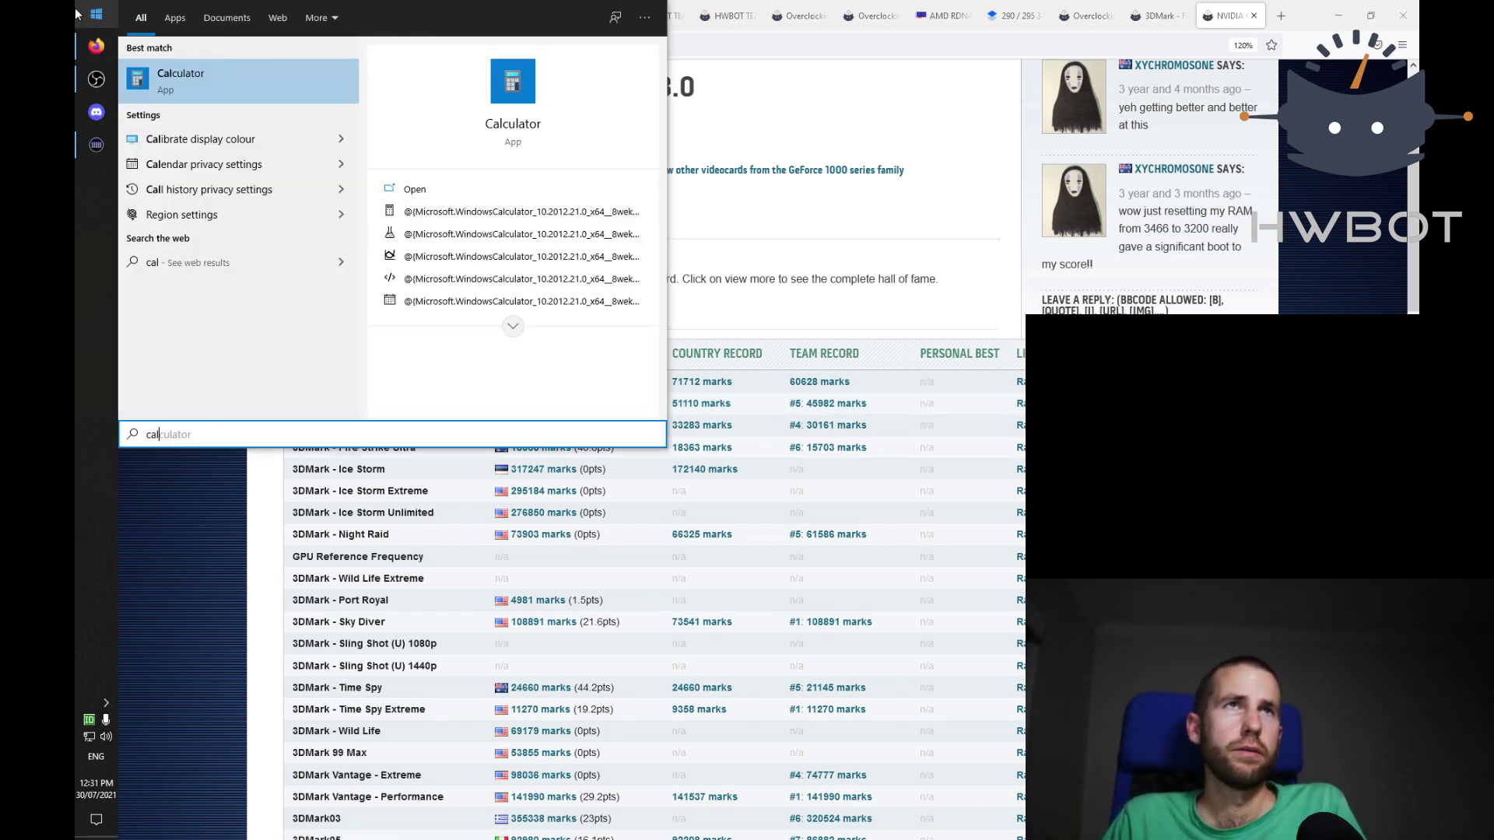
key(Return)
text(51.)
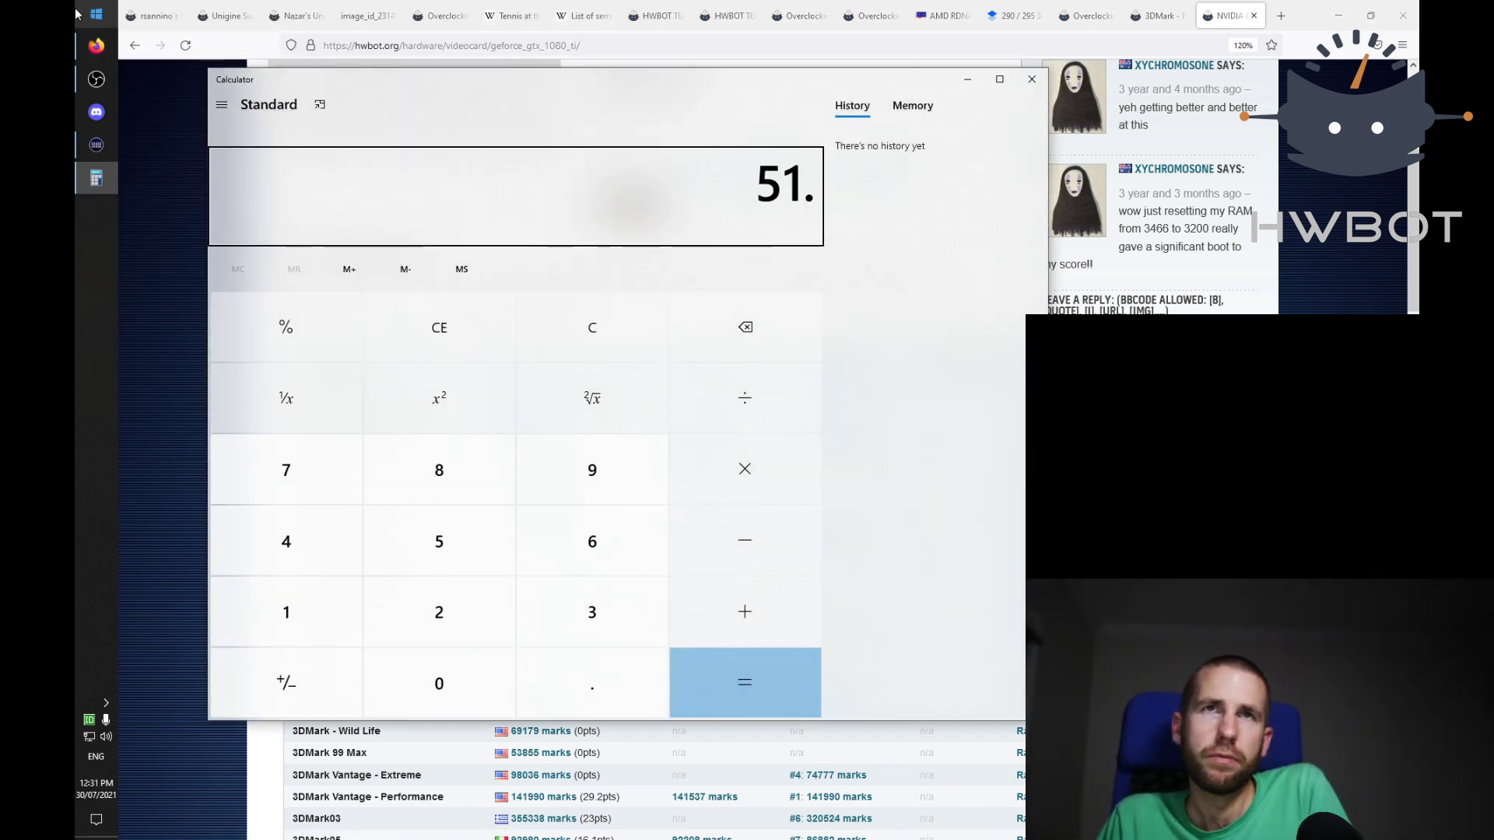
text(3 ÷ )
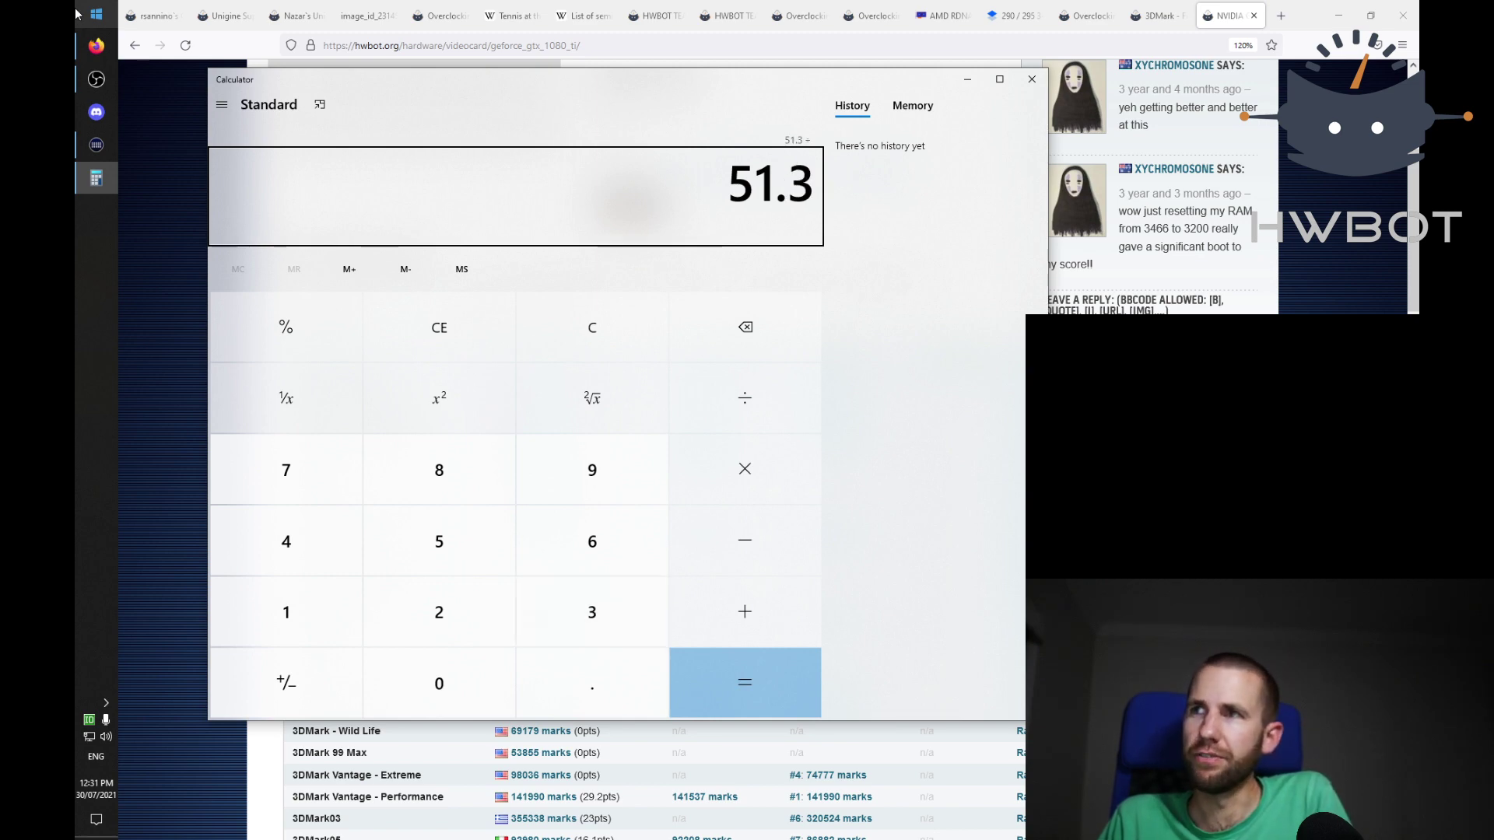
text(36.3)
key(Return)
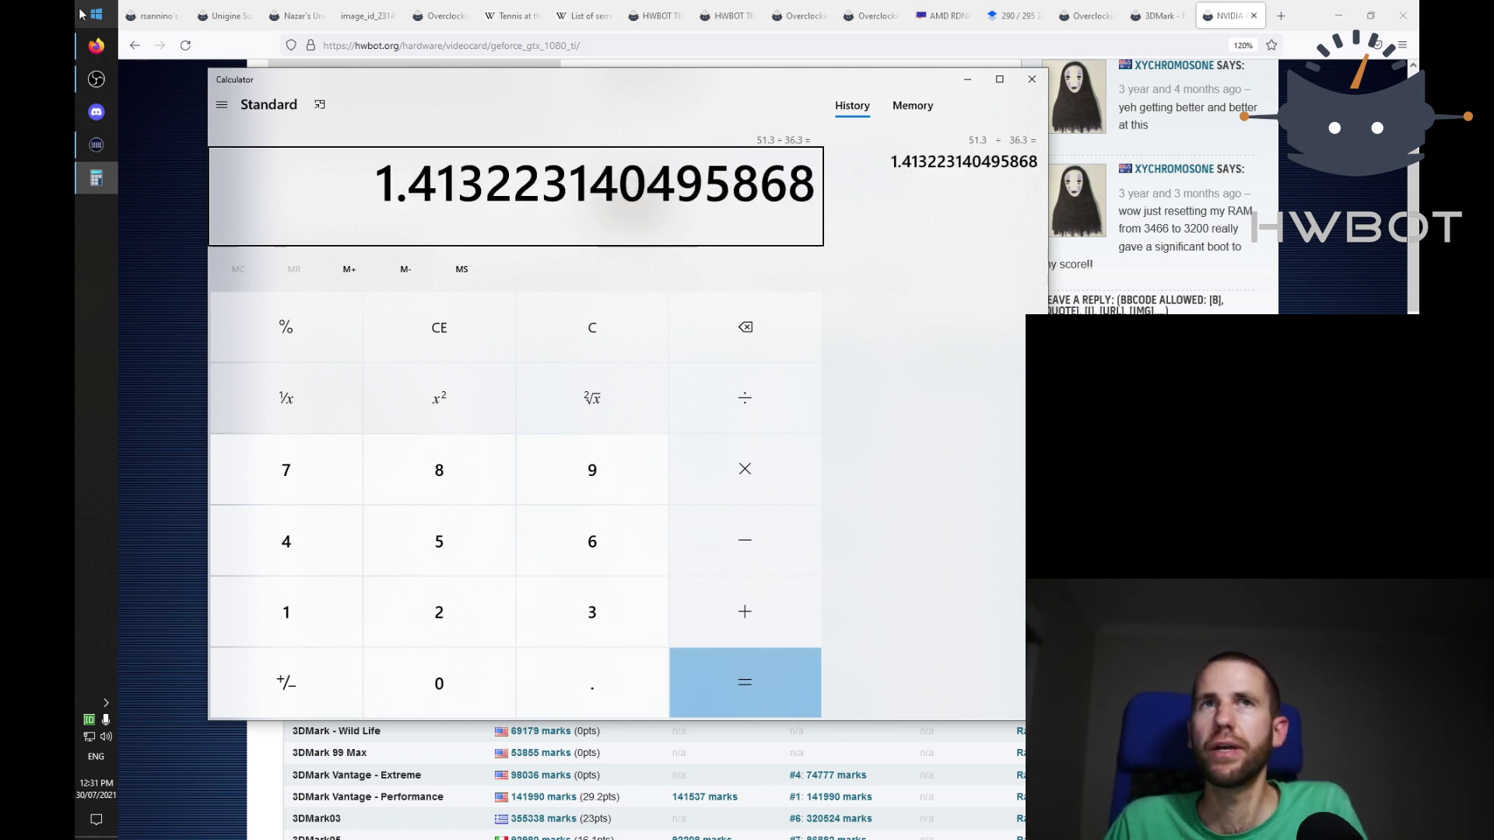
Step: Show the GTX 1080 Ti single-card records and open the first-ranked RTX 3090 Fire Strike Extreme submission
click(163, 324)
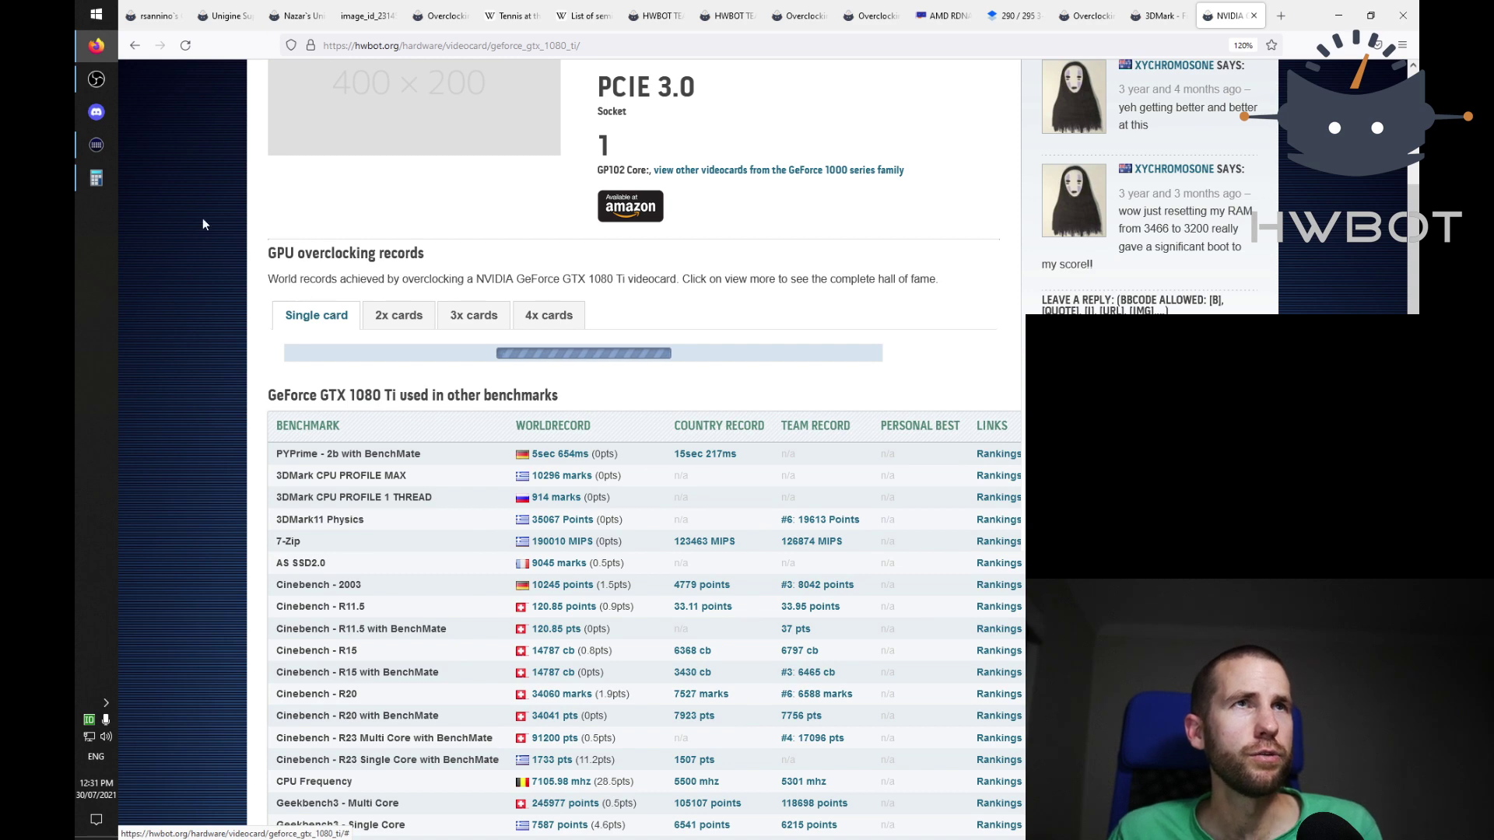
mouse_move(115, 184)
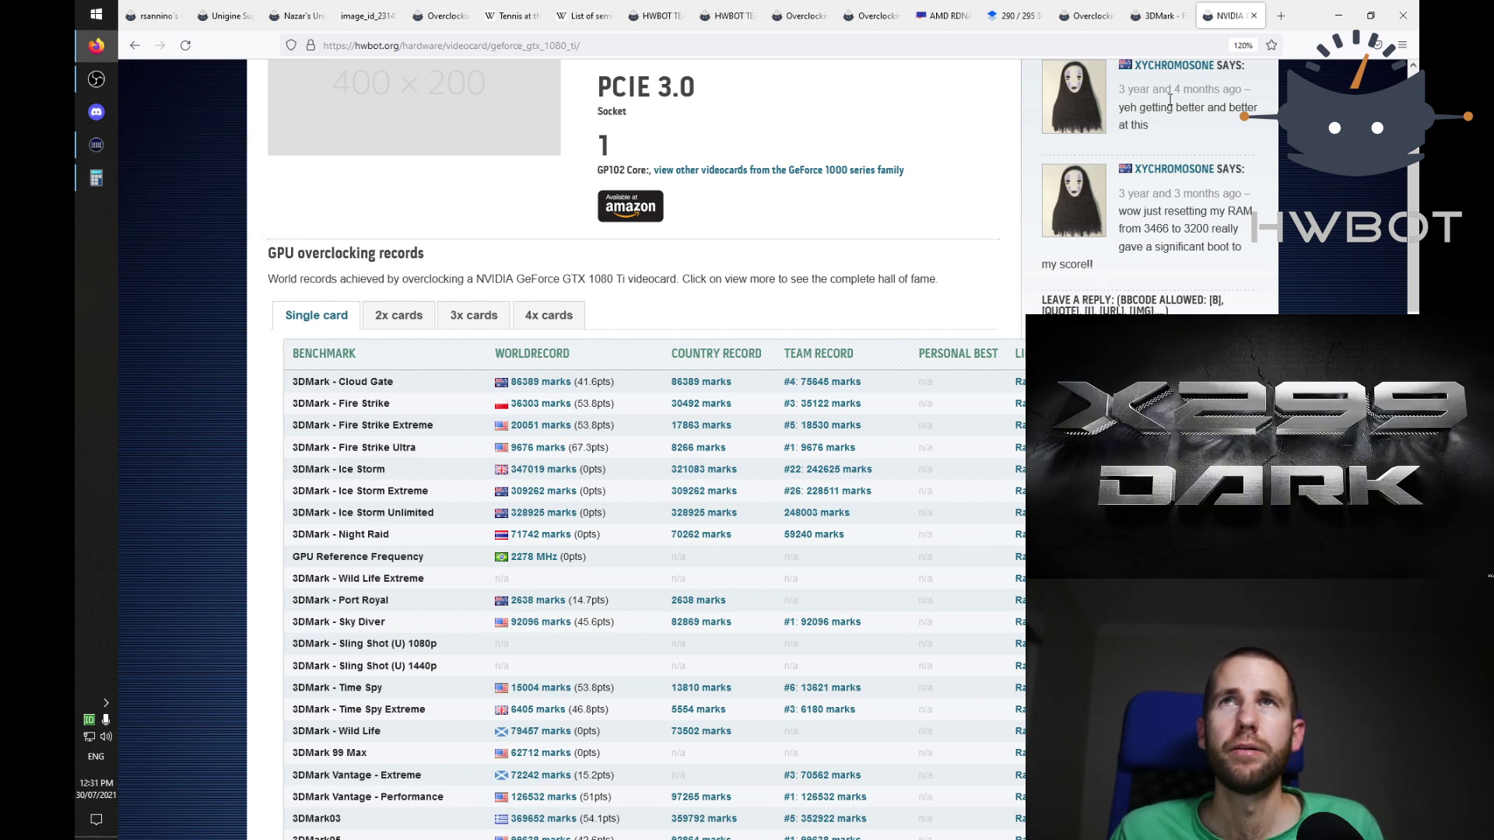
click(1144, 8)
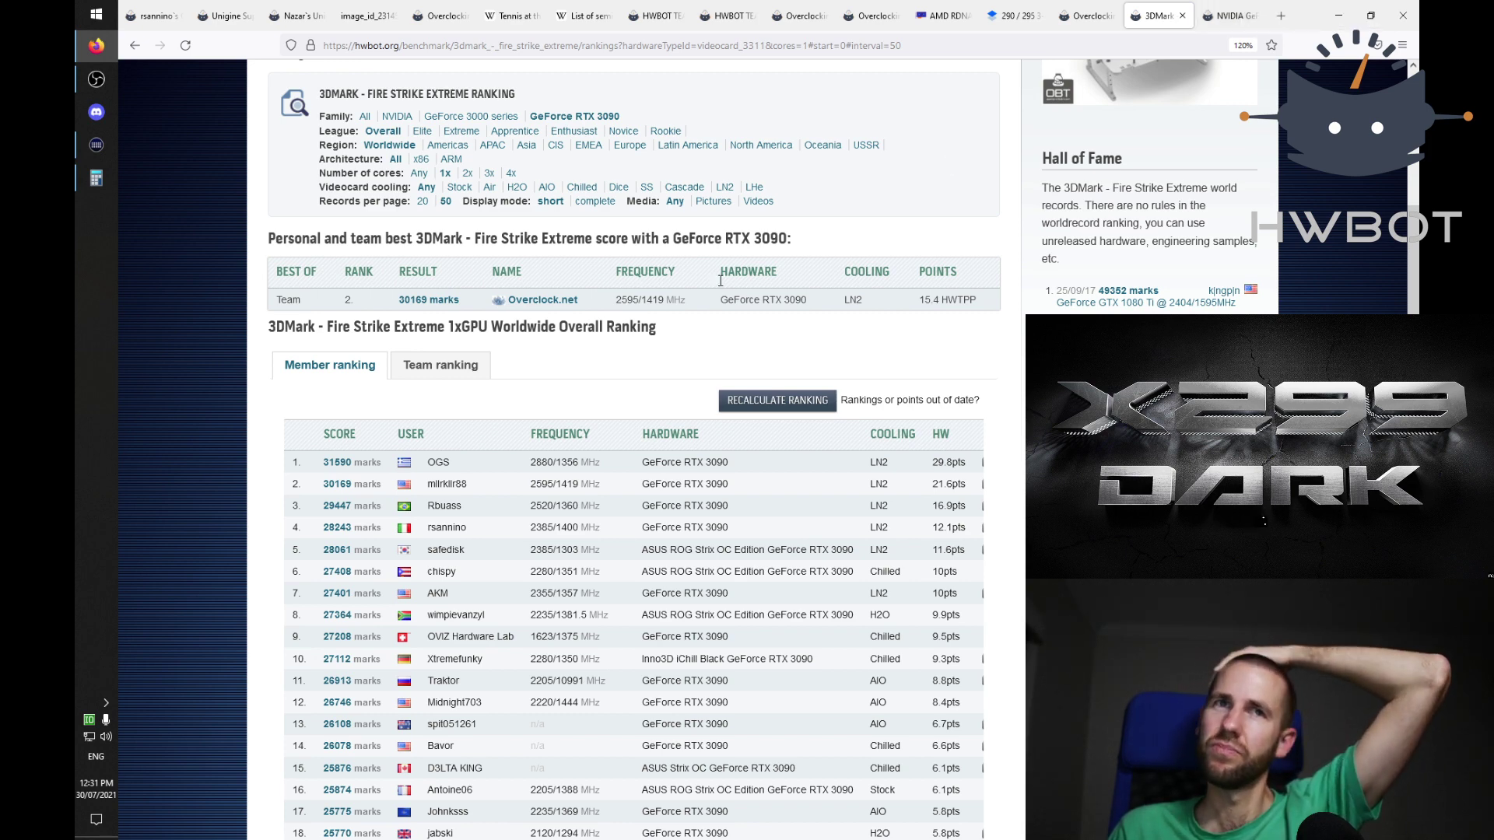
Step: Check the GTX 1080 Ti single-card Fire Strike Extreme record and show the records for 2x cards
click(1230, 16)
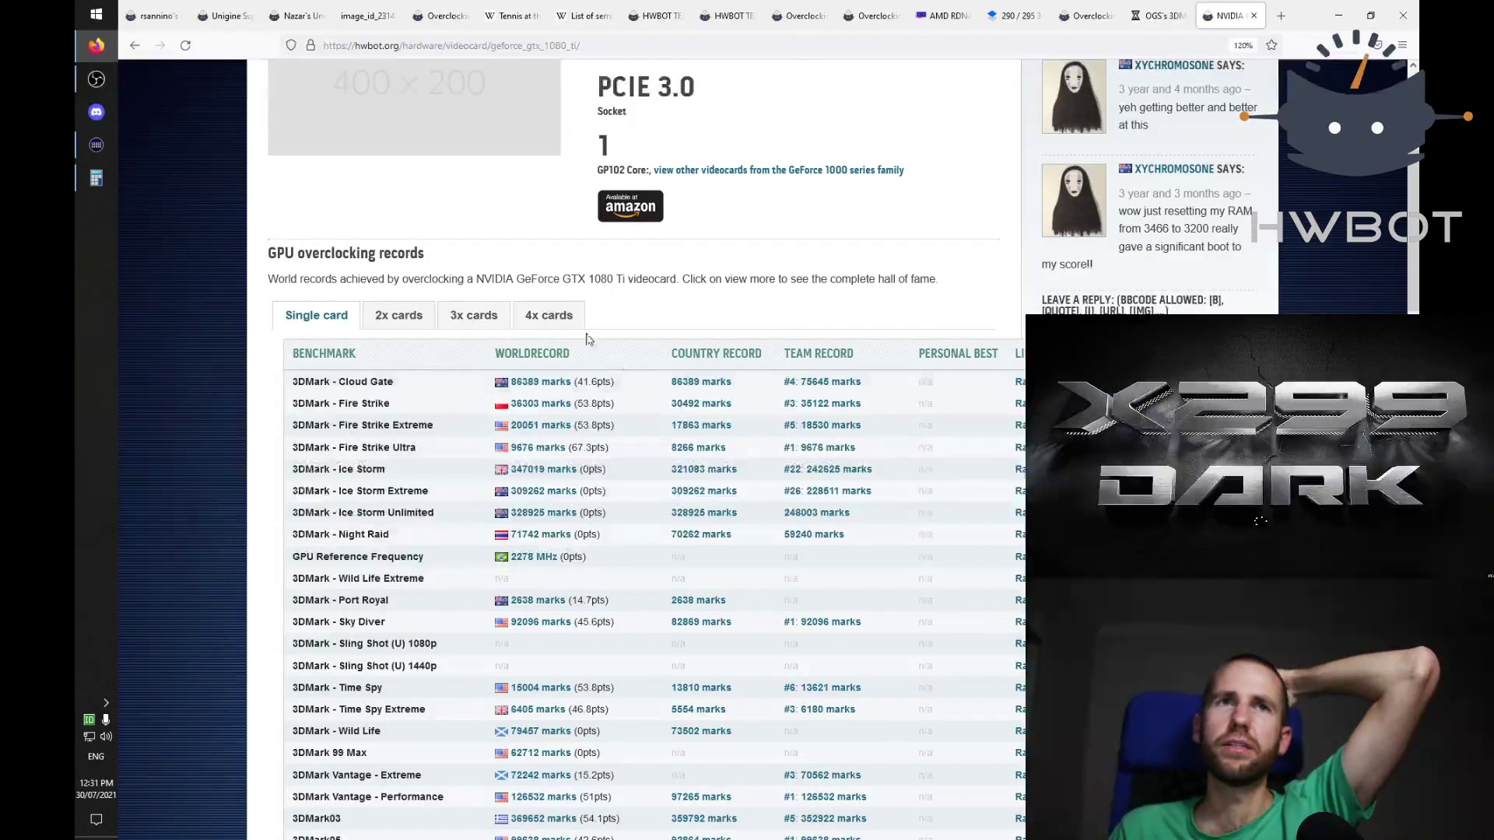
click(542, 426)
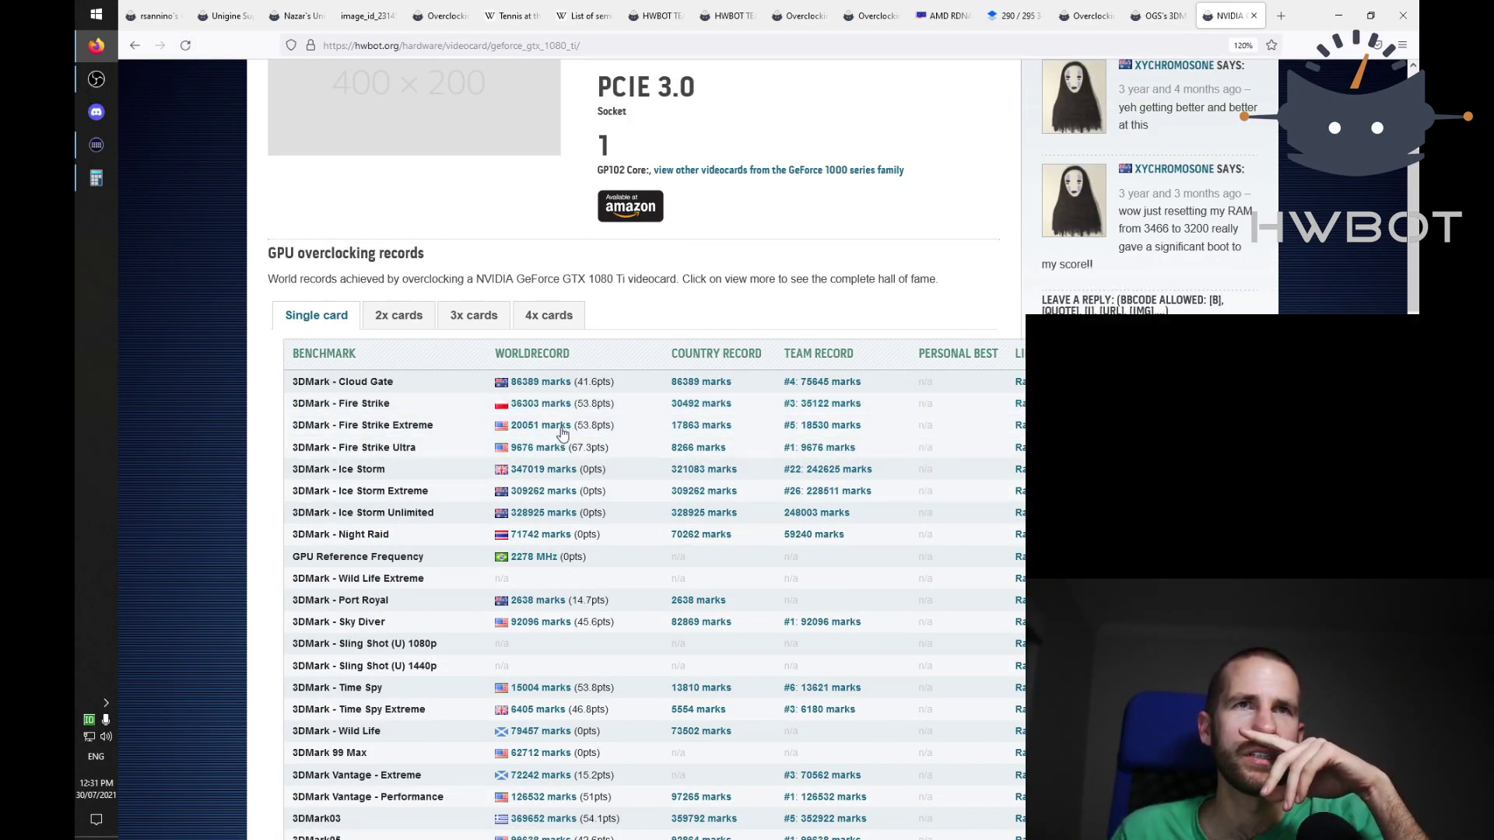
click(420, 313)
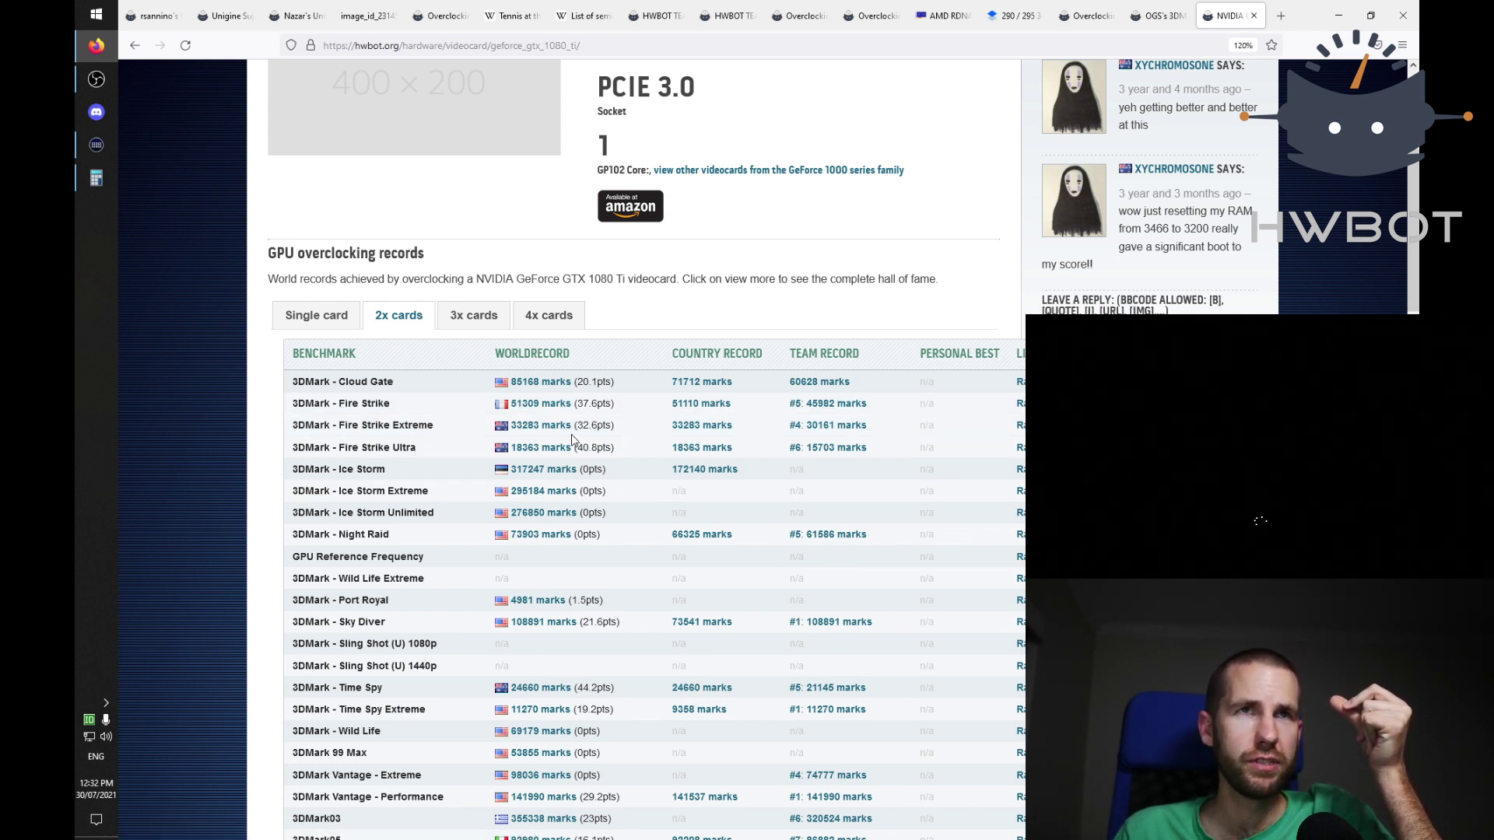
Step: Switch to Calculator and divide 33.3 by 20 for the GTX 1080 Ti Fire Strike Extreme scaling
click(95, 178)
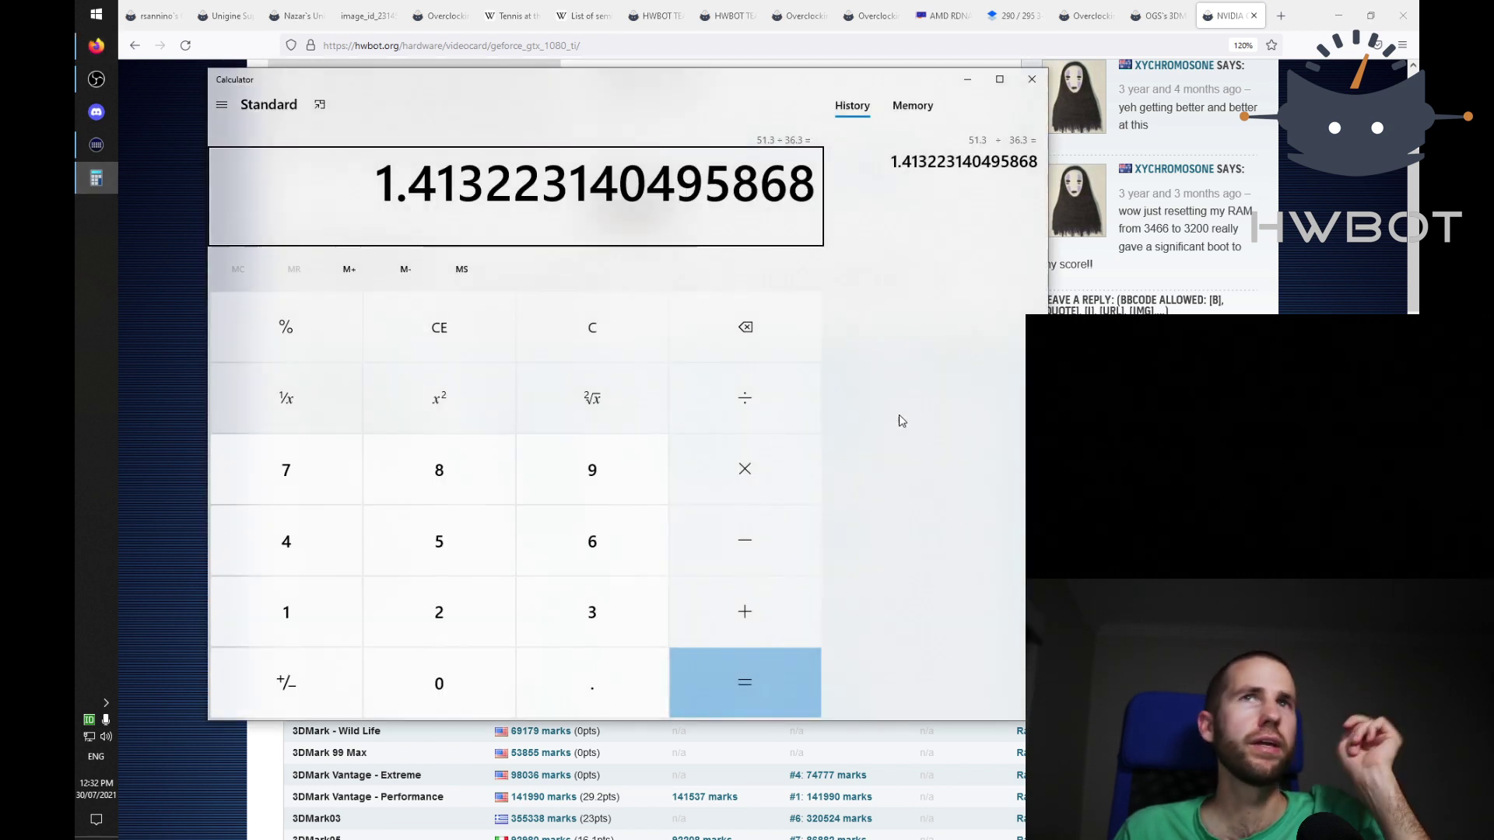
text(3)
text(20)
key(Return)
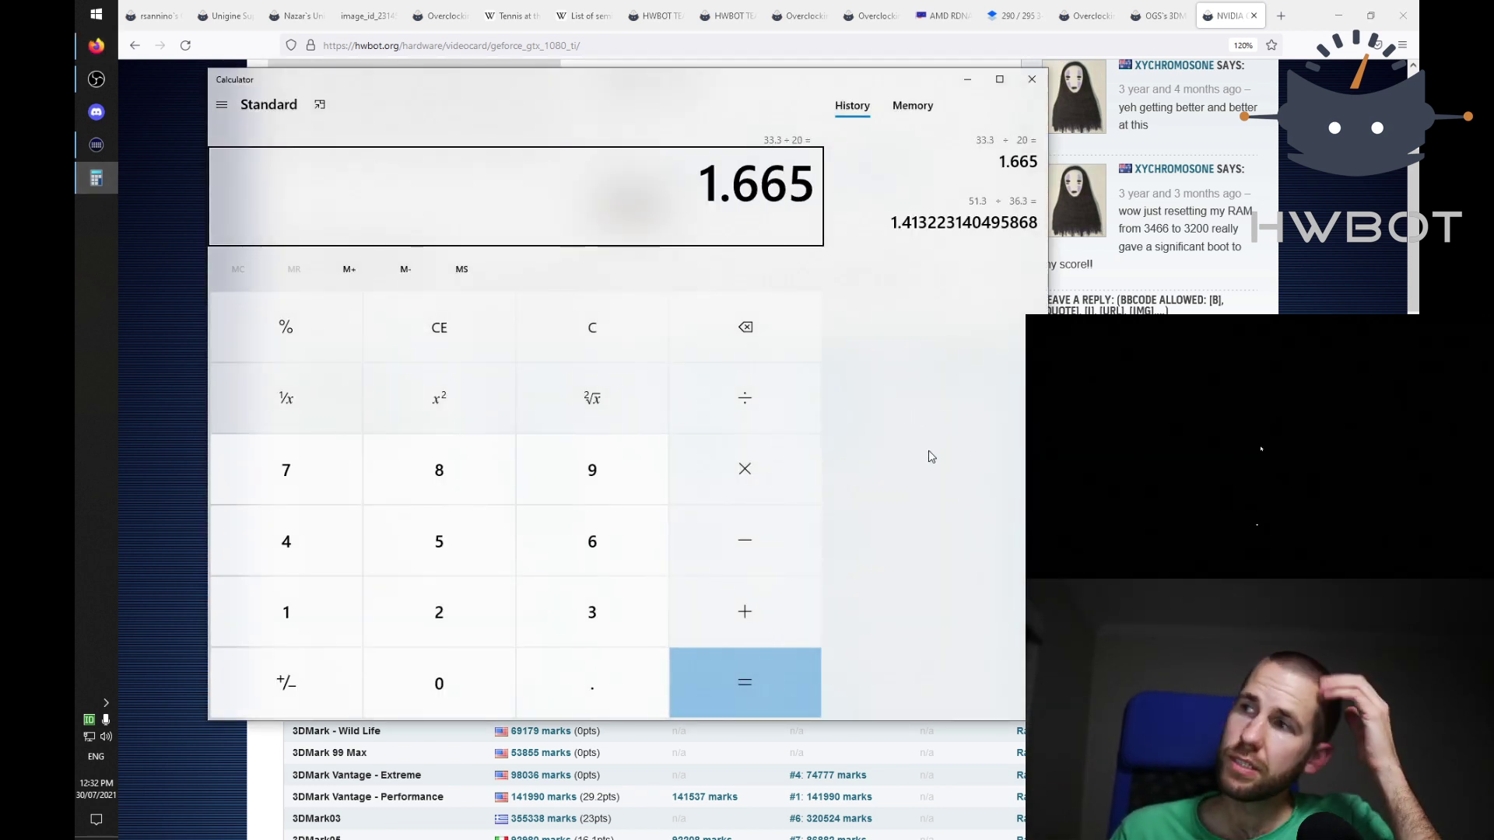
drag(595, 98, 694, 187)
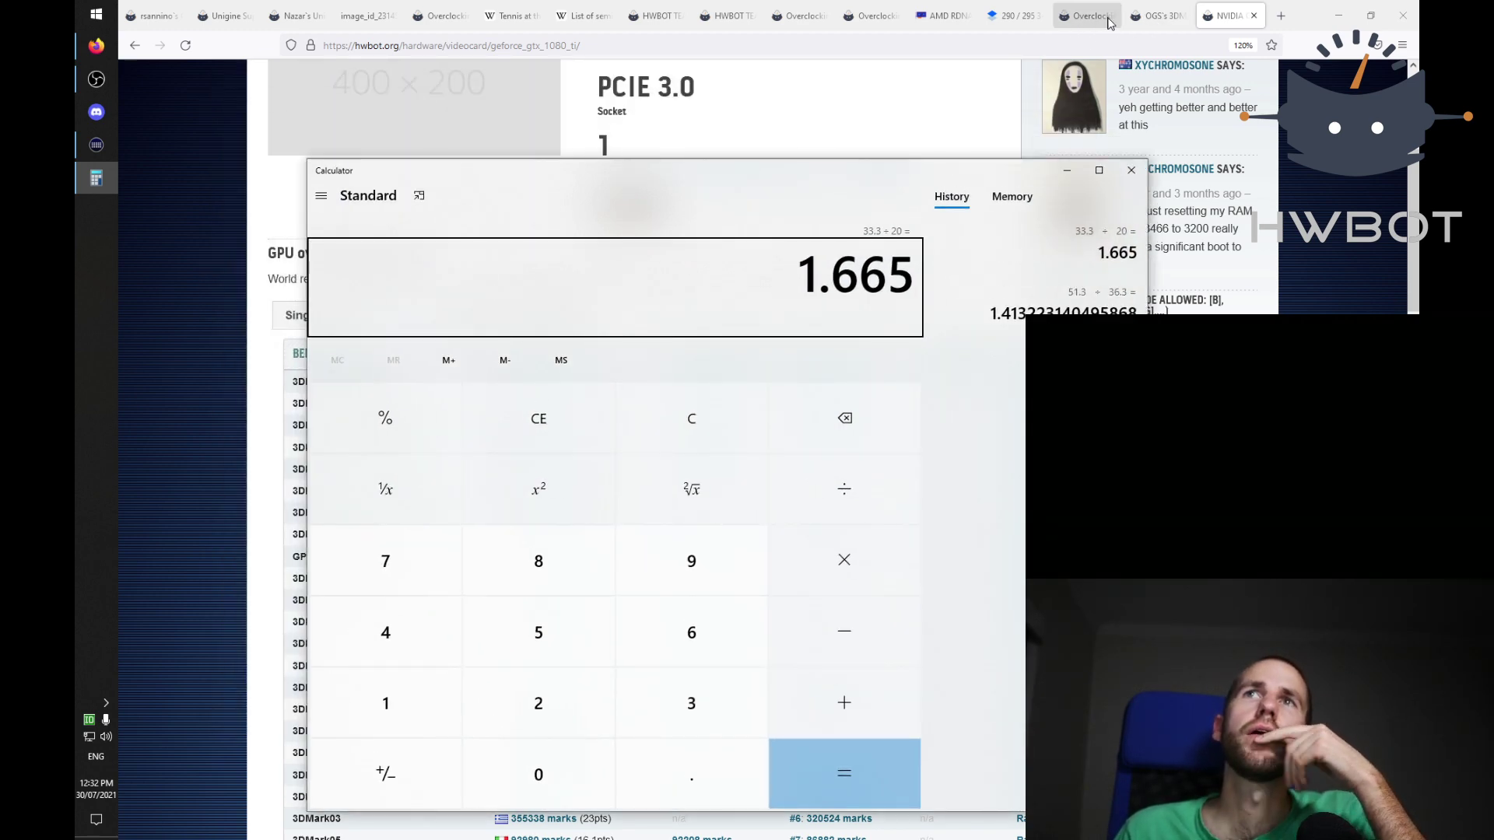
Step: View the RTX 3090 Fire Strike Extreme submission and multiply its 31590 score by 1.6666 in Calculator
click(1146, 19)
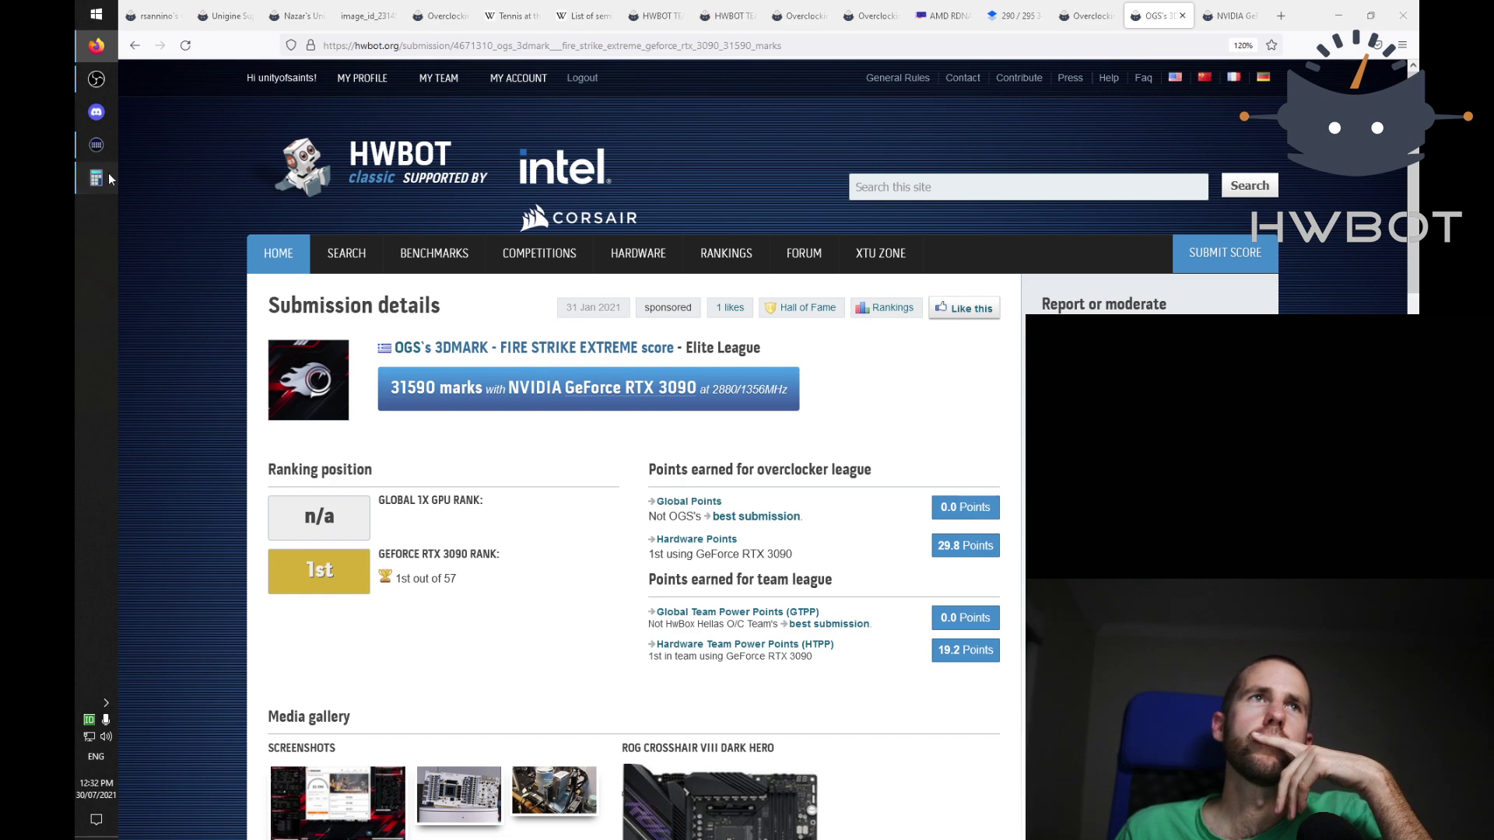
click(96, 178)
drag(688, 196, 1042, 183)
text(31)
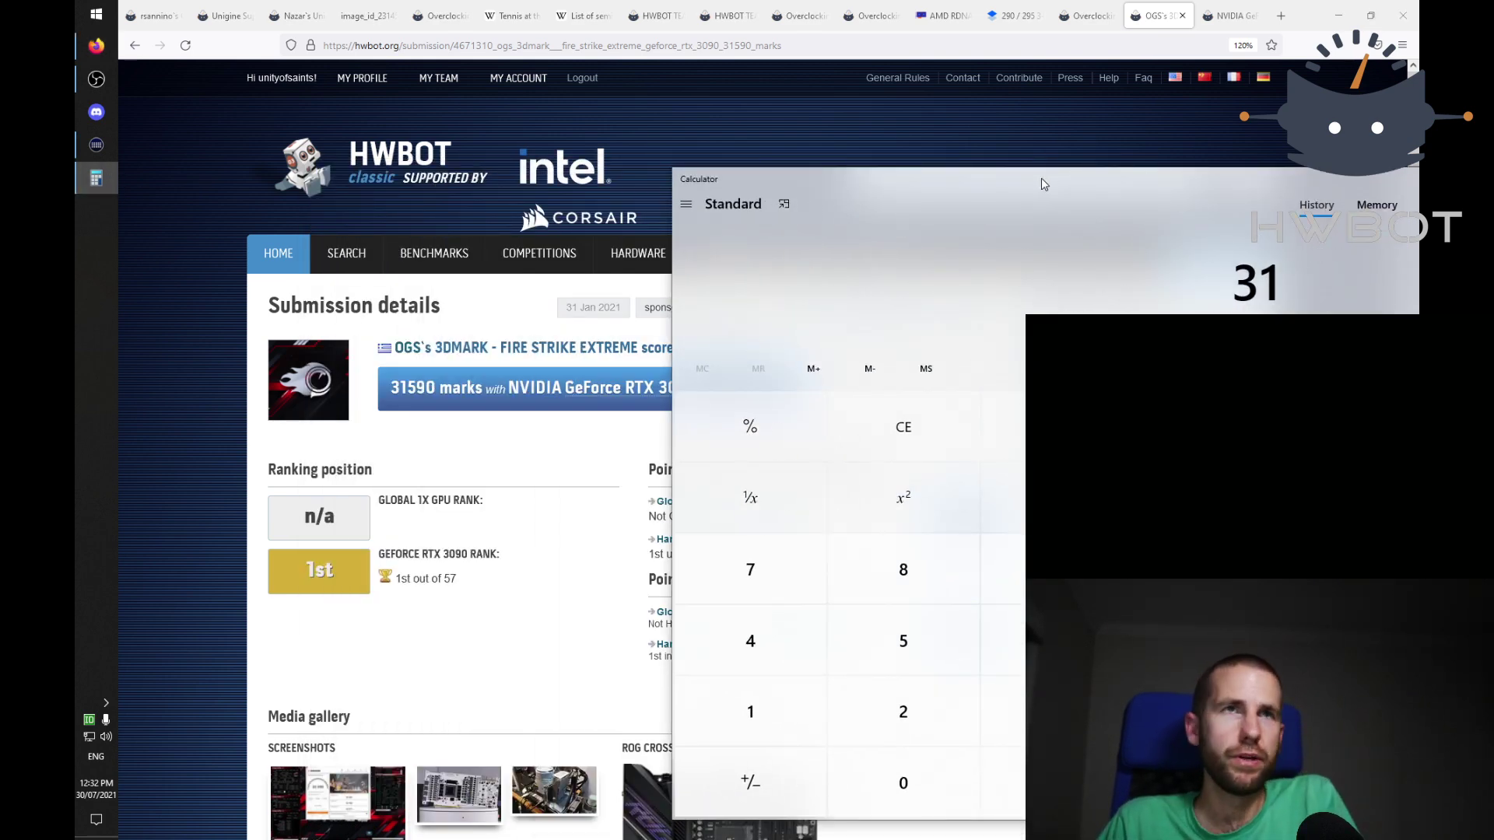
text(590)
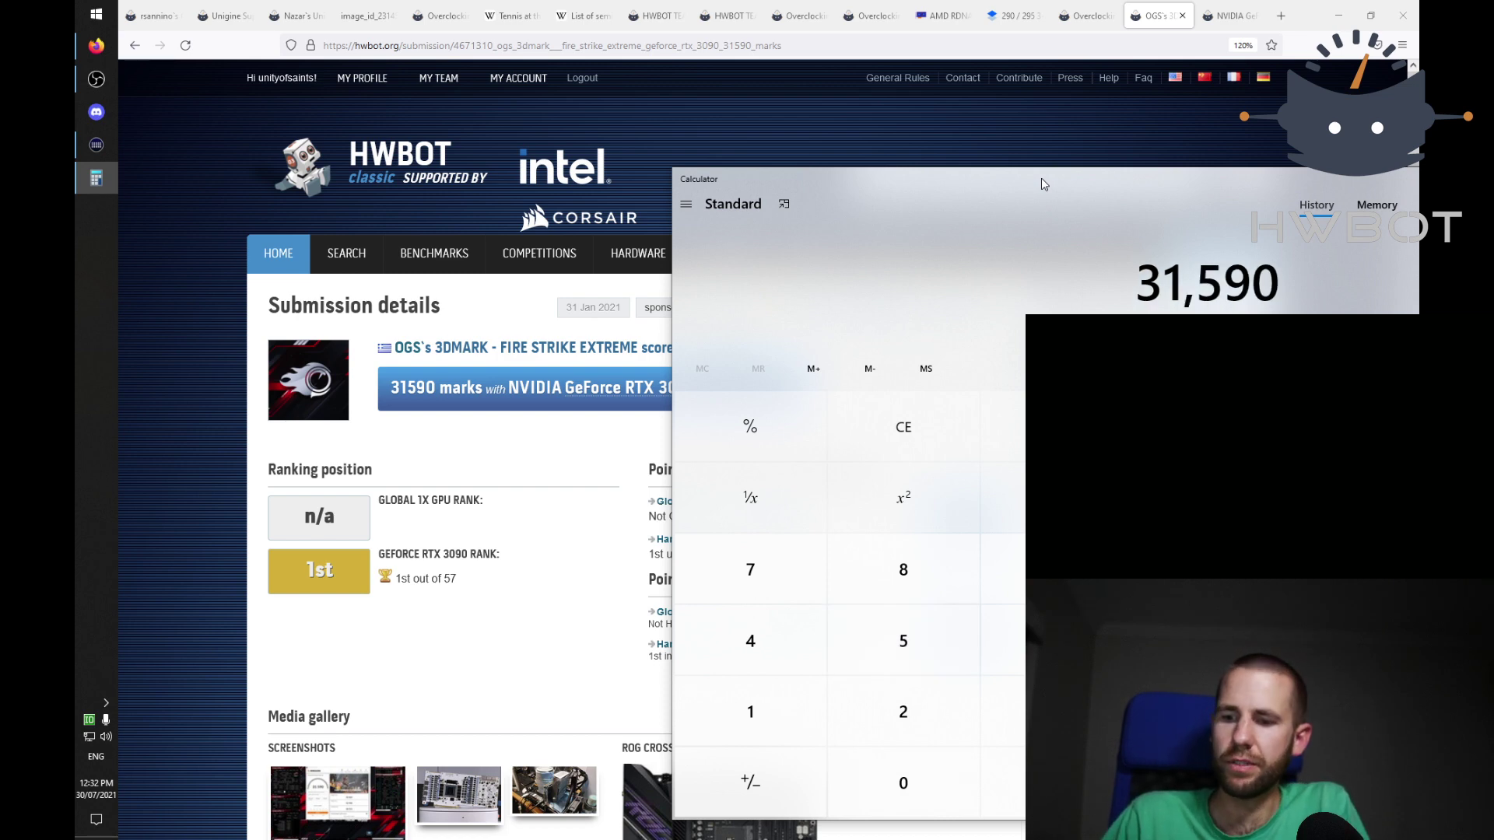
text(*1.6666)
key(Return)
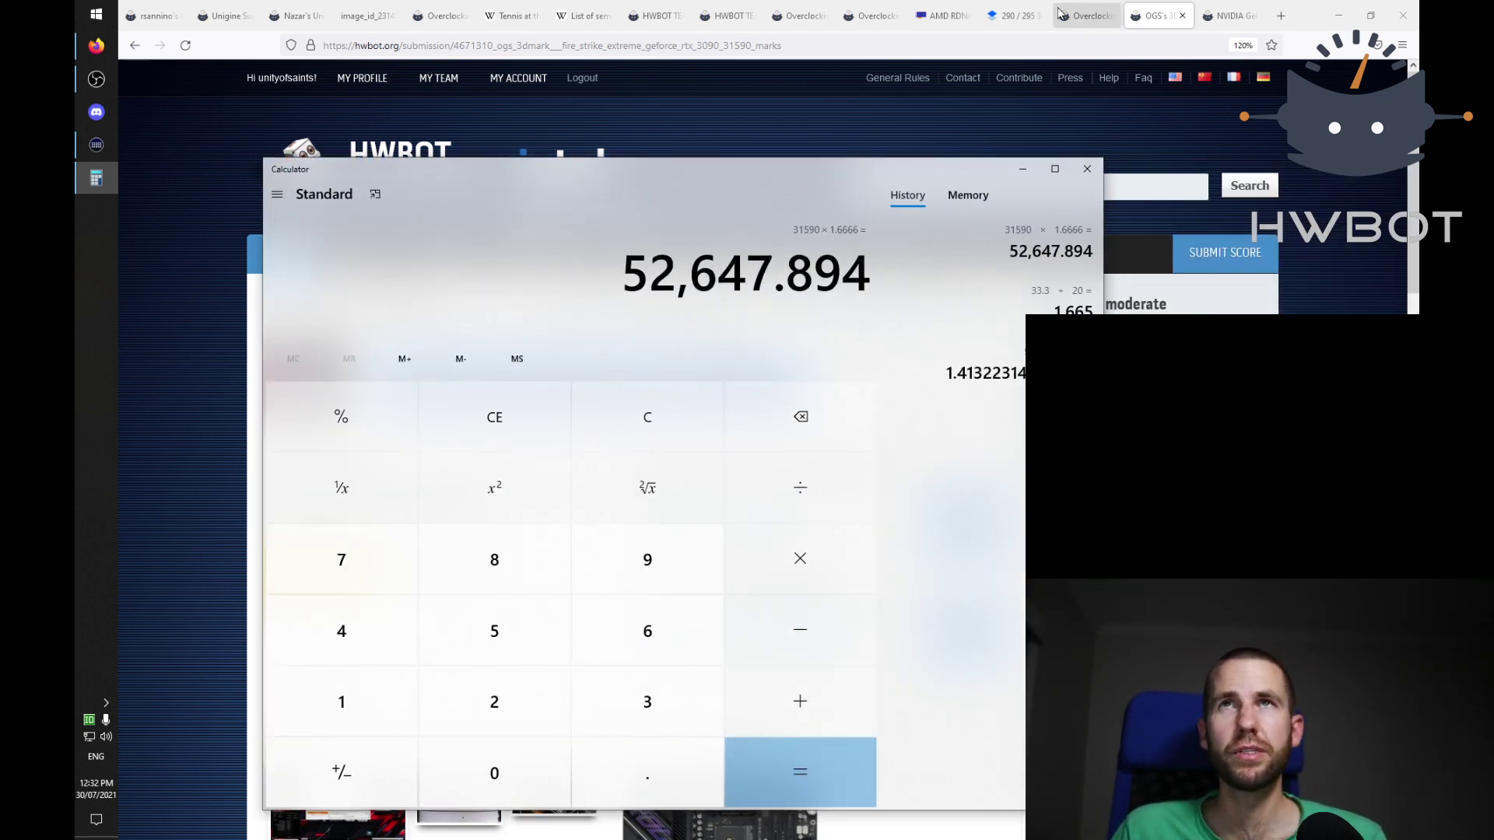
Step: Return to the GPU world records and highlight the 3DMark Fire Strike Extreme score for comparison
click(1086, 15)
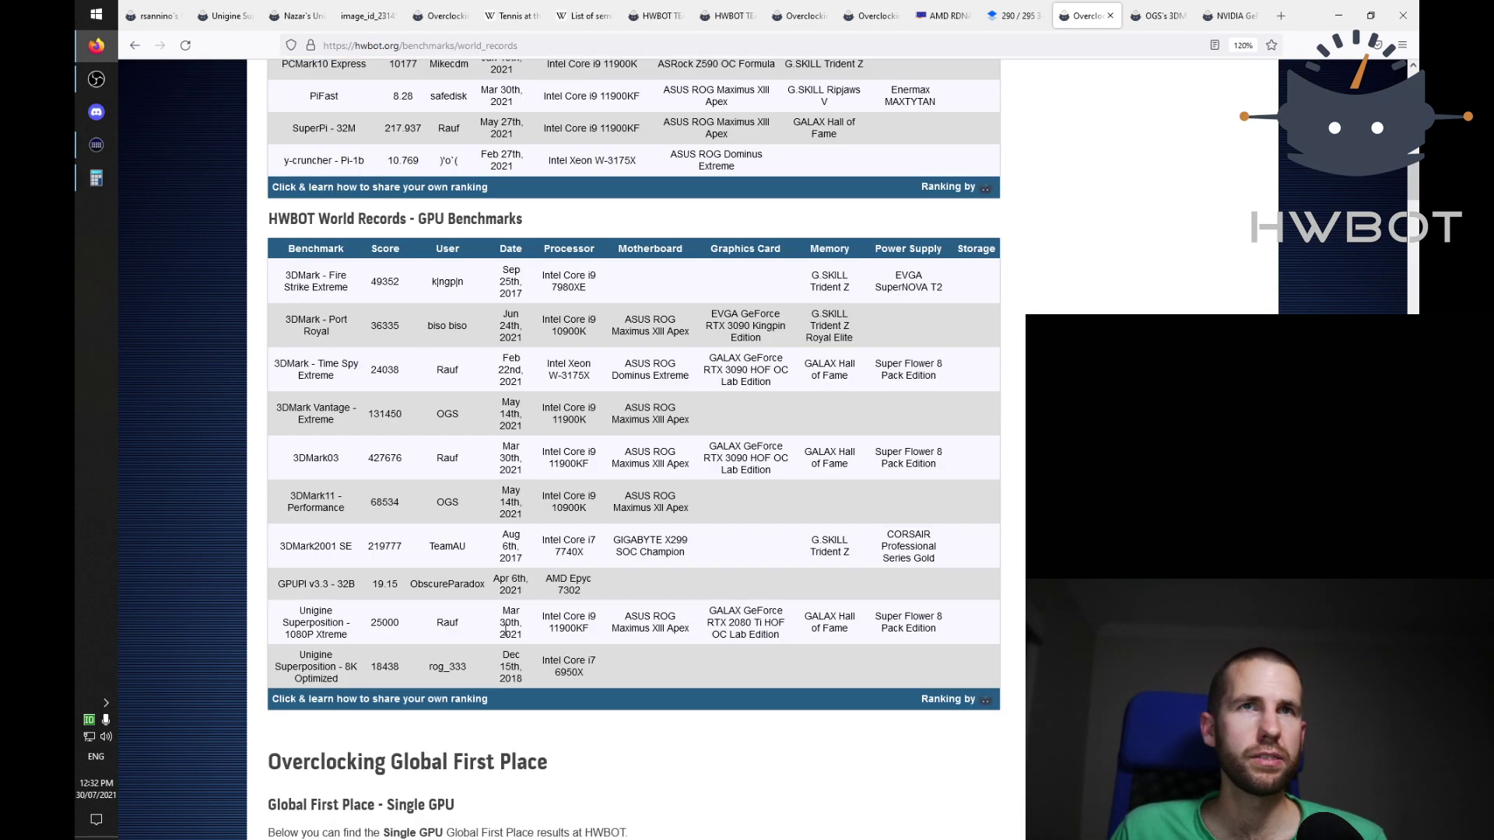
drag(371, 278, 417, 295)
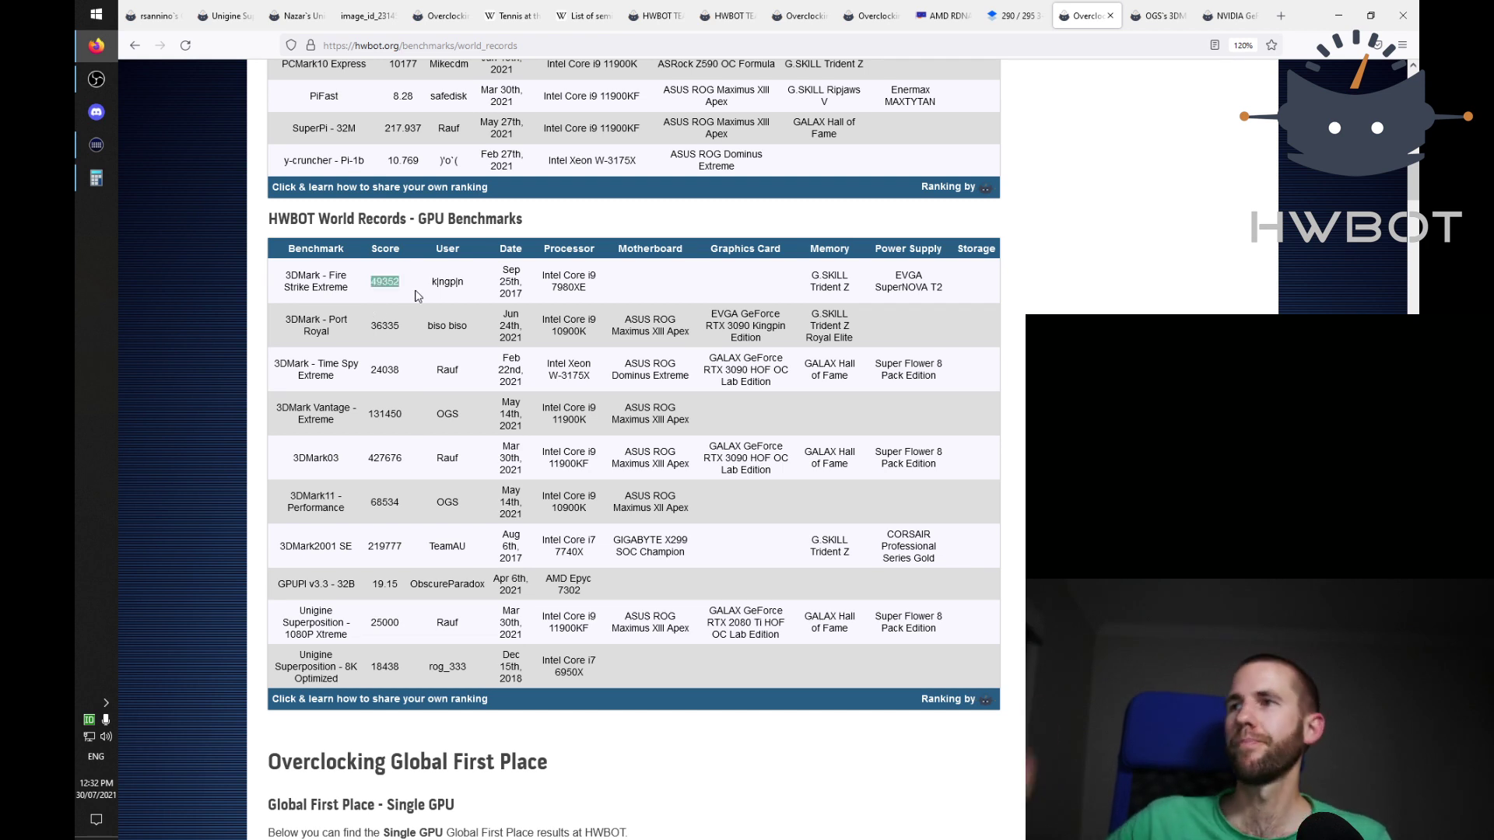
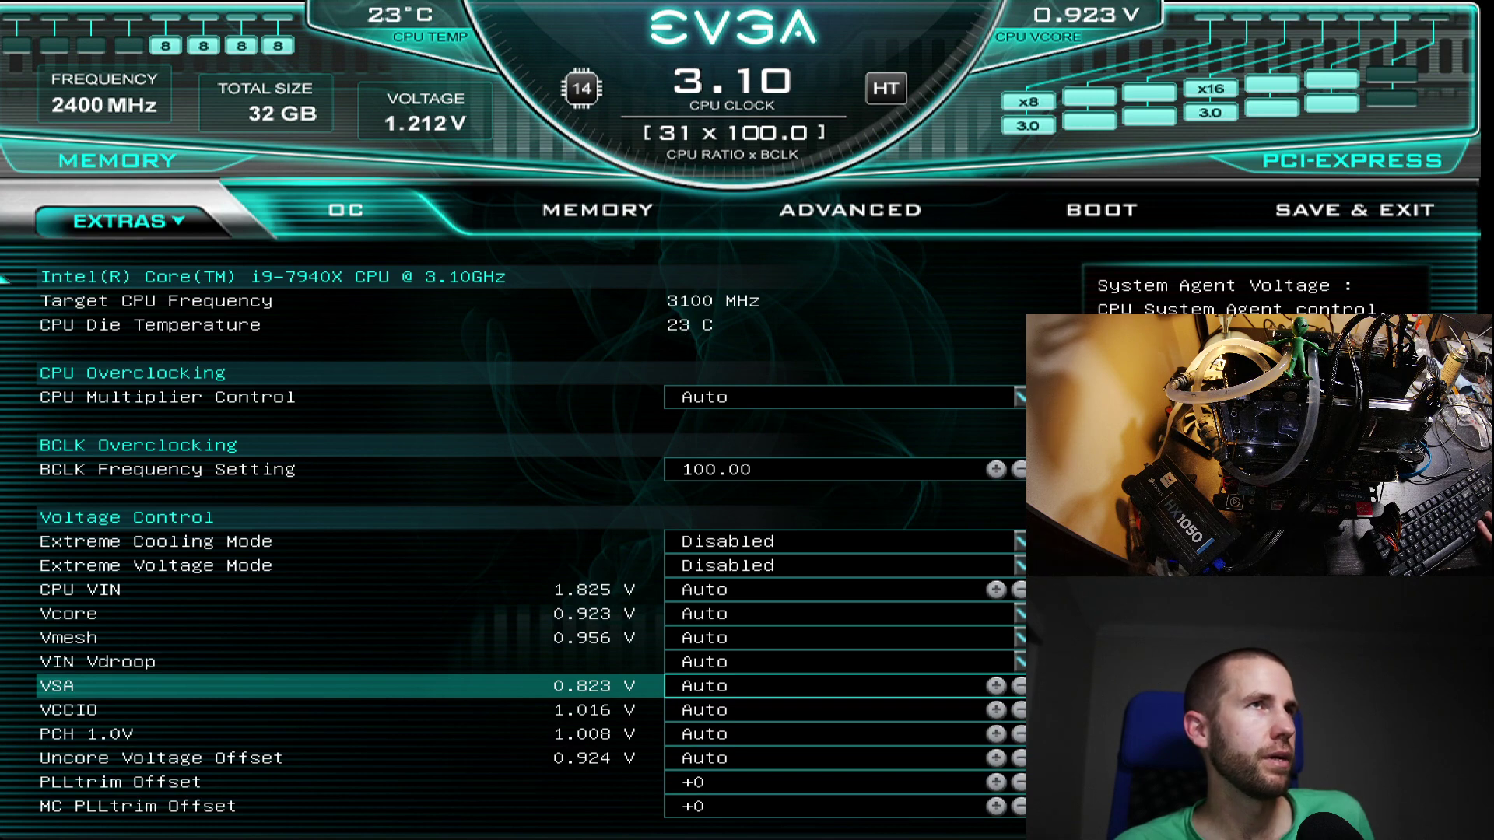
Step: Cancel quitting the BIOS without saving and load a saved overclocking setup profile
key(Escape)
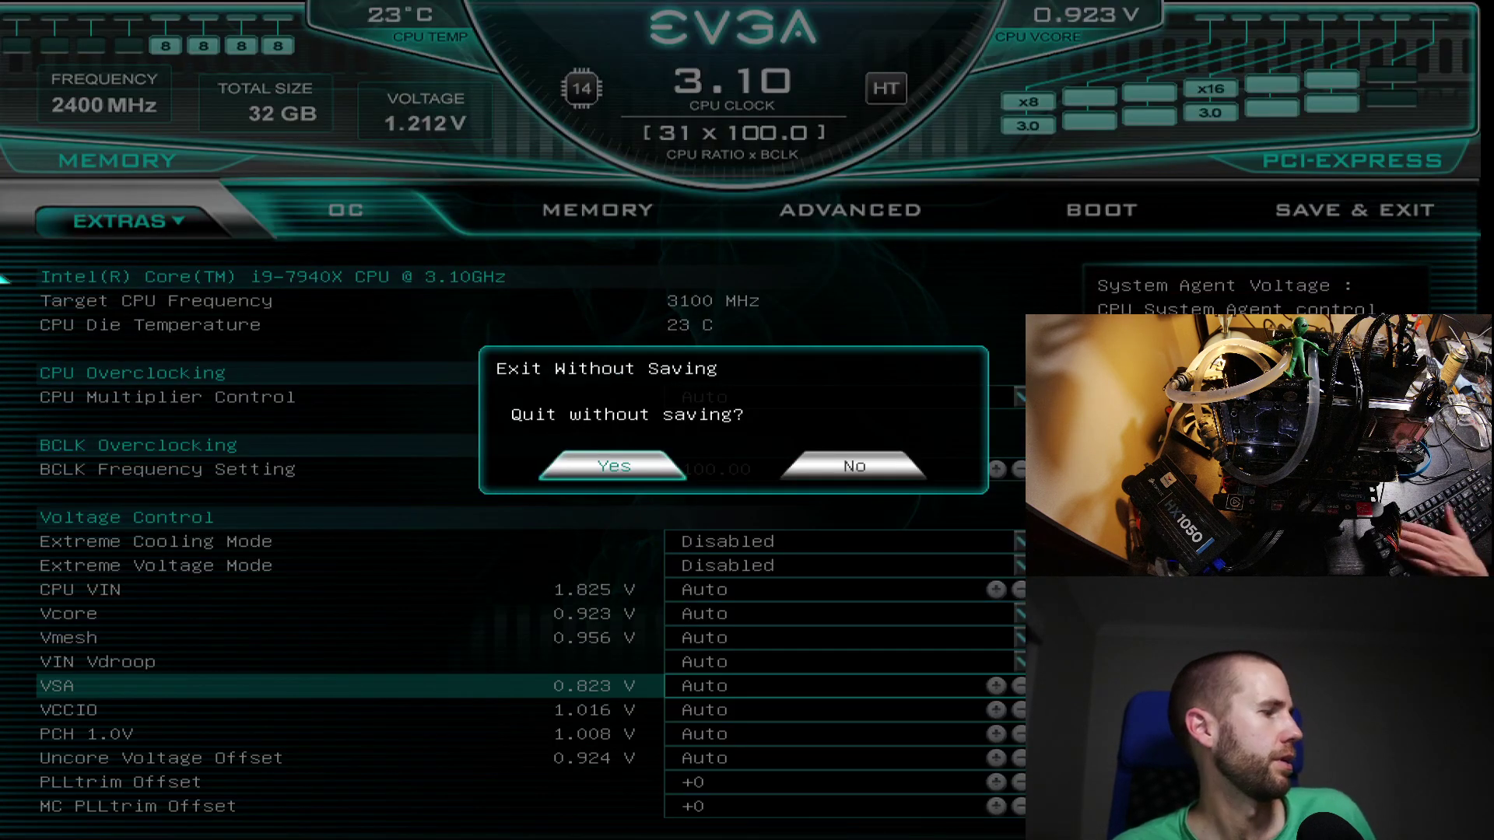
key(Escape)
key(Left)
key(Left)
key(Right)
key(Down)
key(Down)
key(Down)
key(Down)
key(Down)
key(Down)
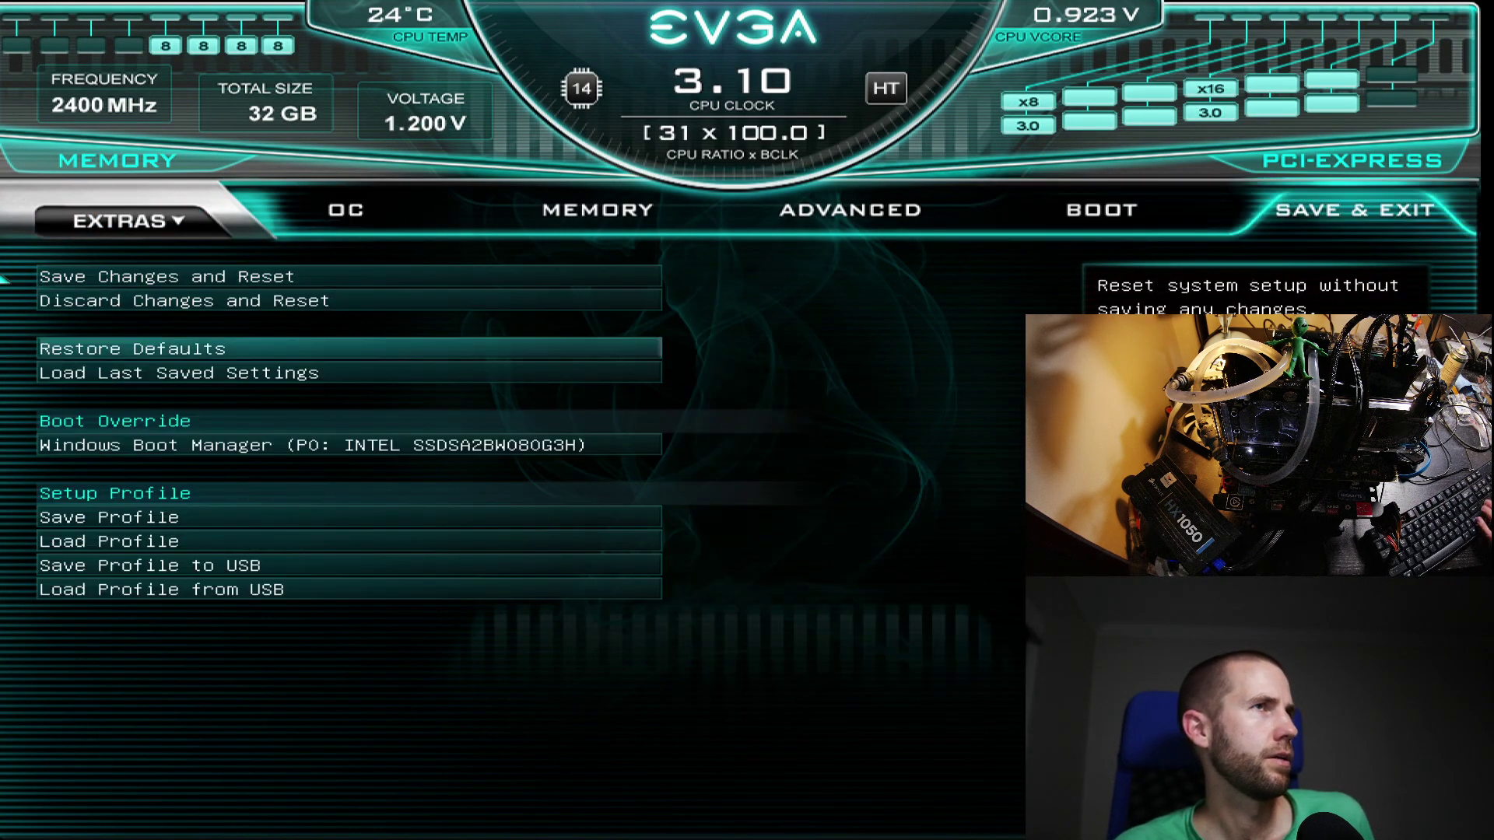
key(Return)
key(Down)
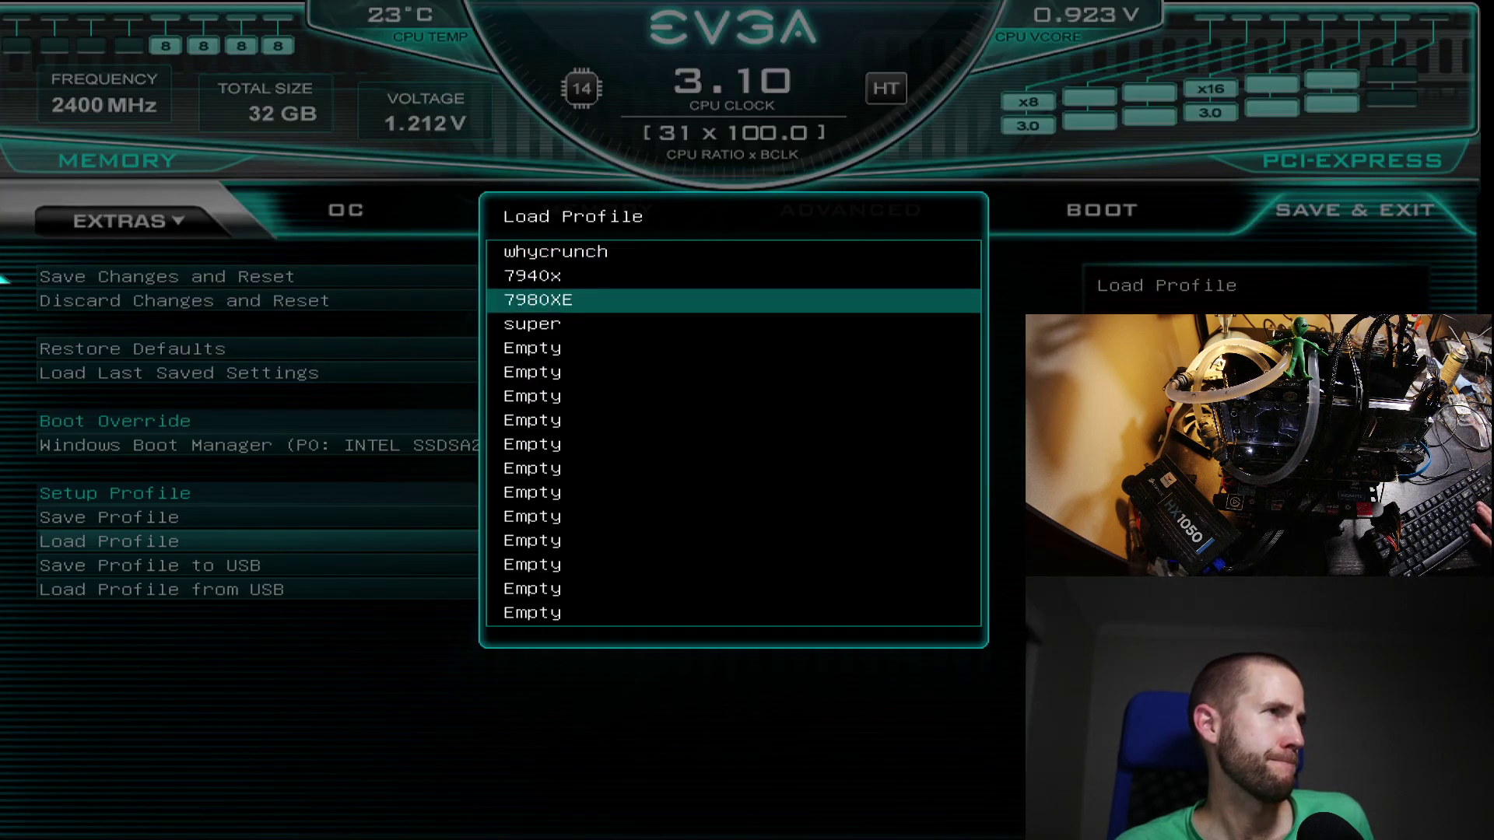
key(Escape)
Step: Set the DIMM voltage to 1.700 V in the BIOS memory settings
key(Right)
key(Right)
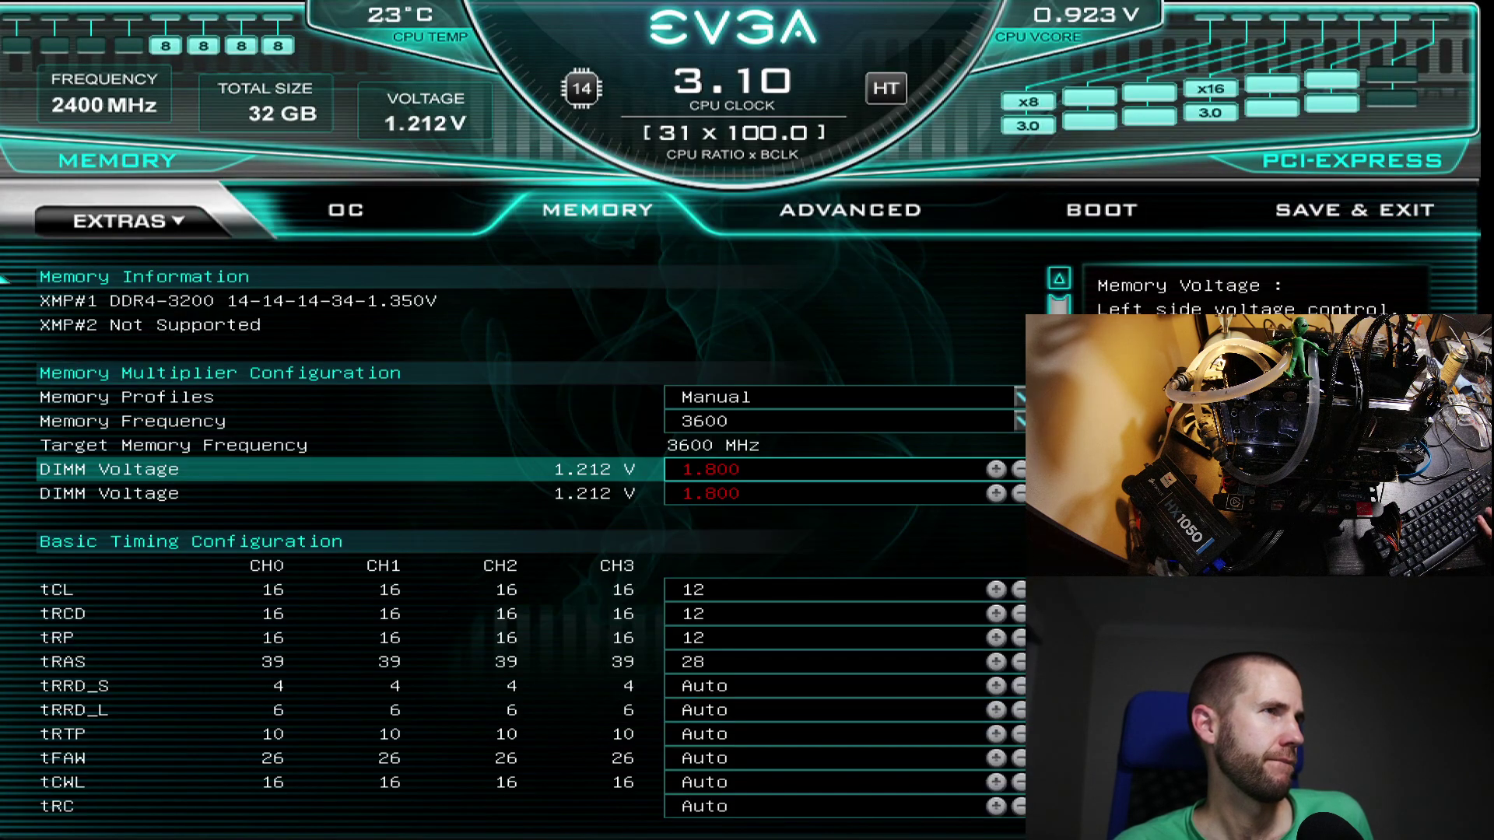
key(Down)
key(Up)
key(BackSpace)
key(BackSpace)
key(BackSpace)
text(700)
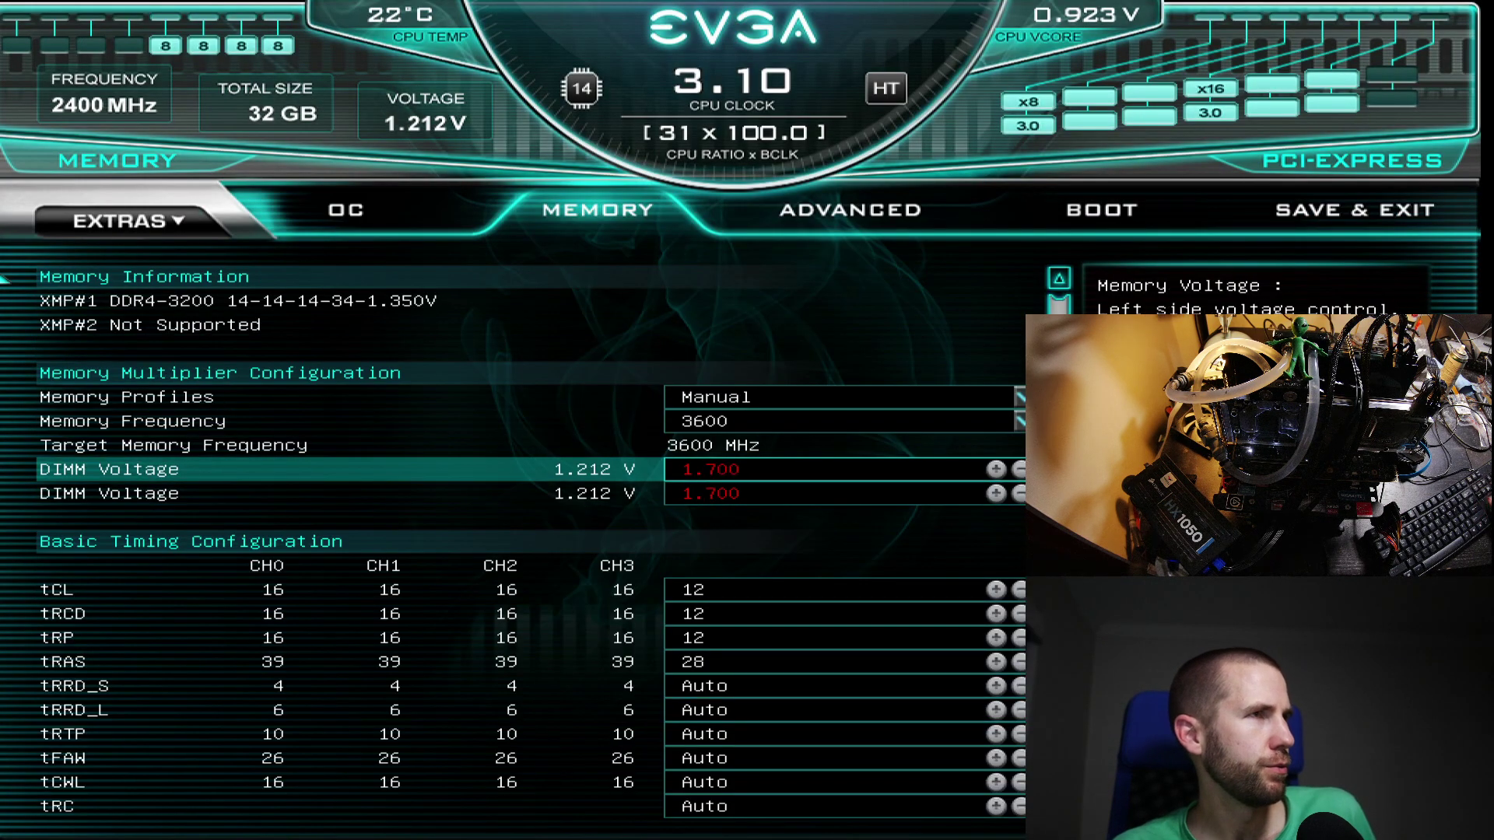
Step: Save the current BIOS settings to the "super" profile, and restart with the changes saved
key(Left)
key(Left)
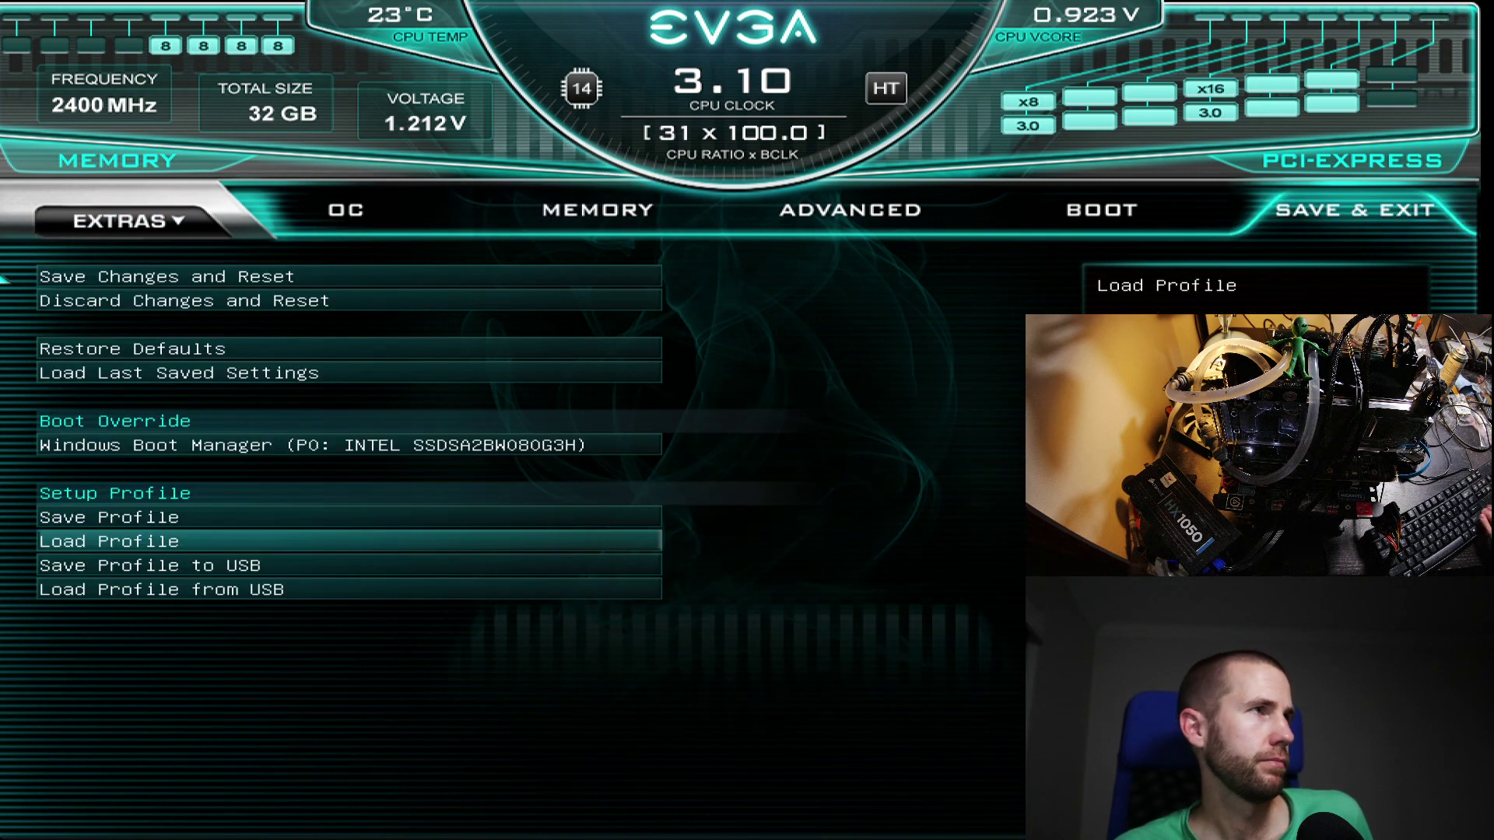
key(Down)
key(Down)
key(Up)
key(Up)
key(Up)
key(Return)
key(Down)
key(Down)
key(Down)
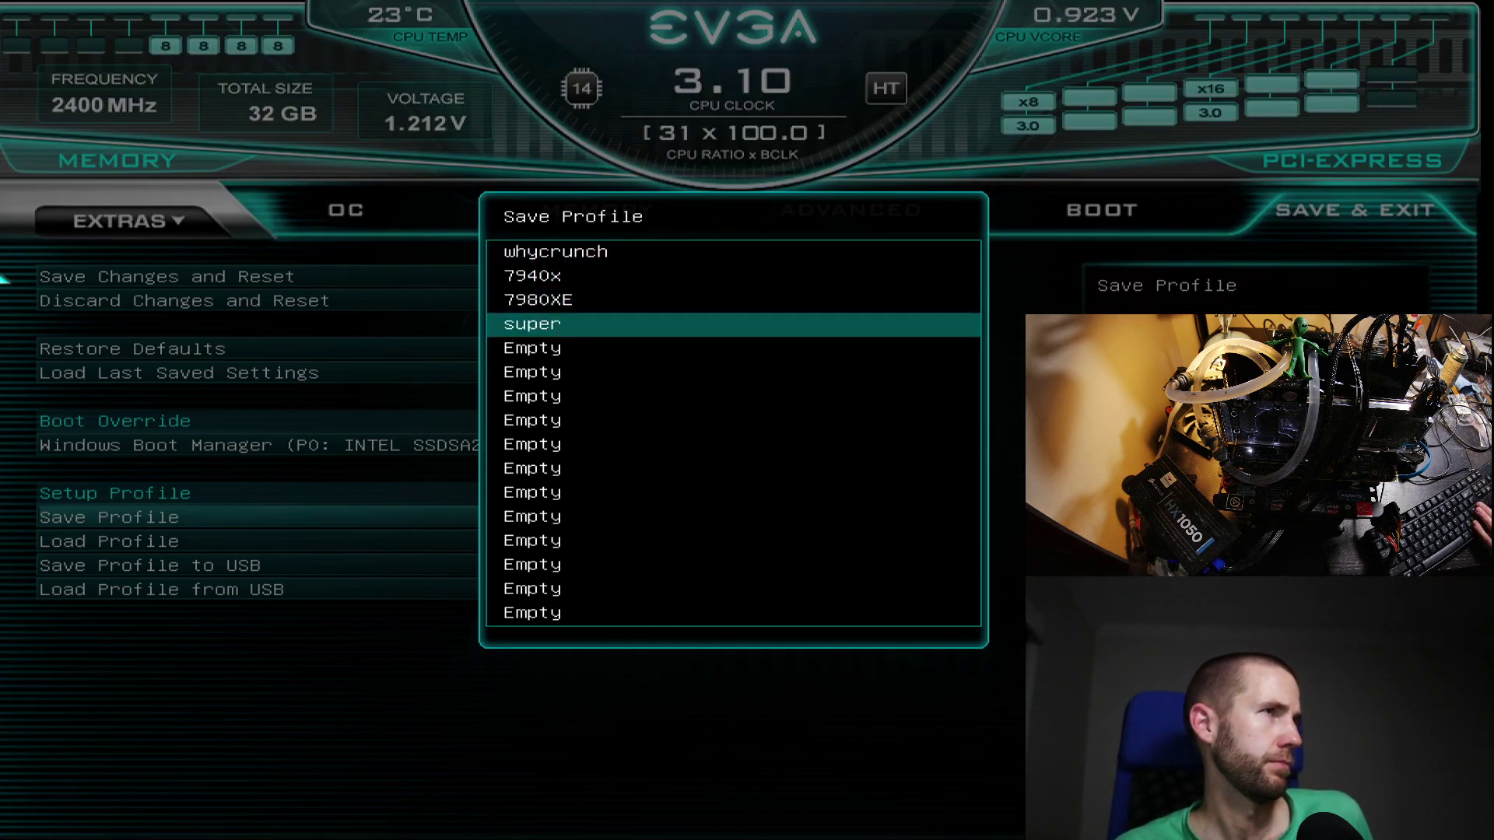
key(Return)
key(F10)
key(Return)
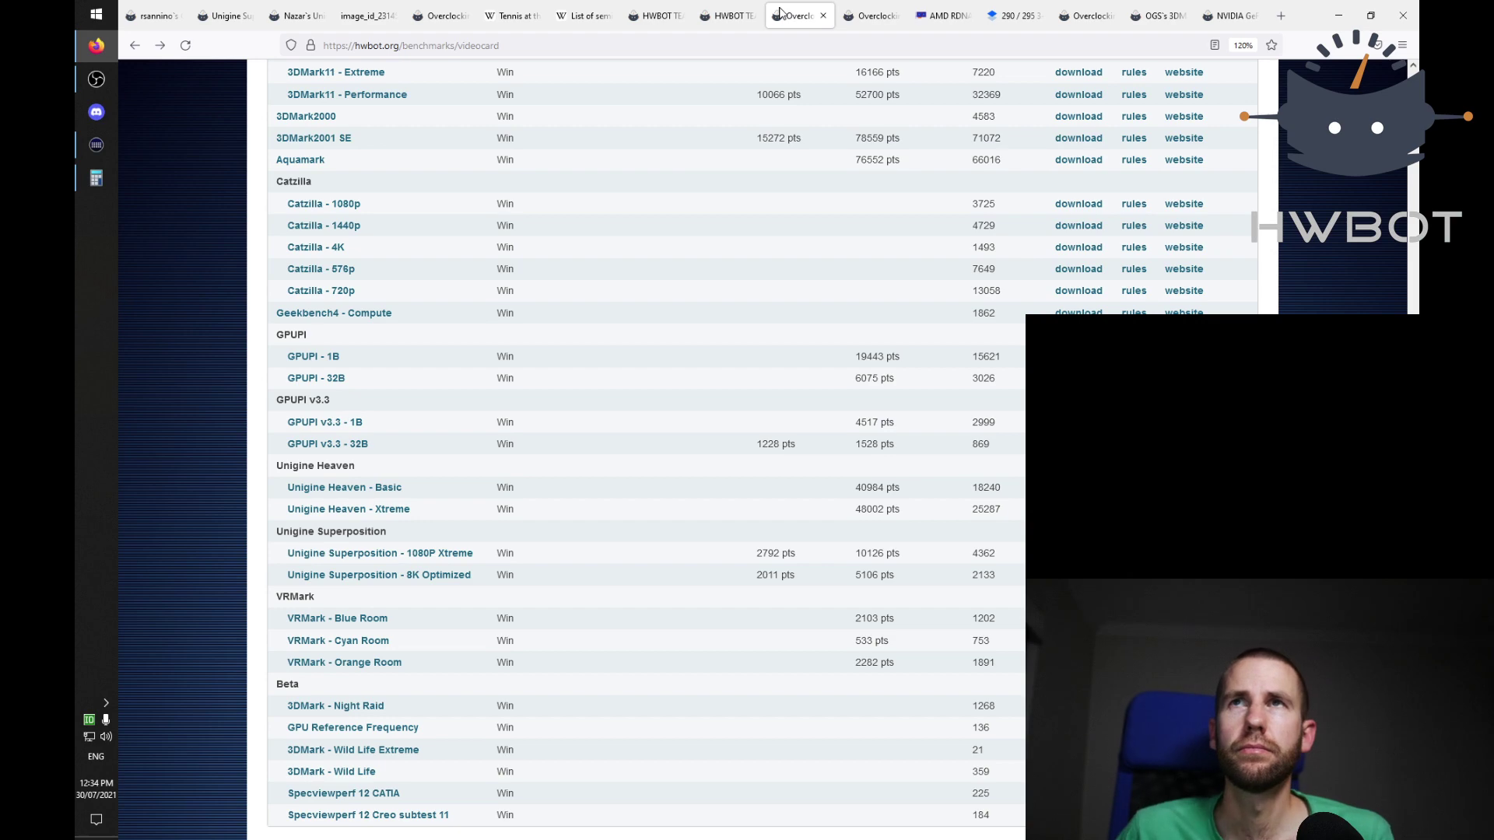
Step: Switch to the browser, close the HWBOT Team Cup 2021 - Memory page and open the HWBOT world records from the videocard benchmarks page
click(704, 16)
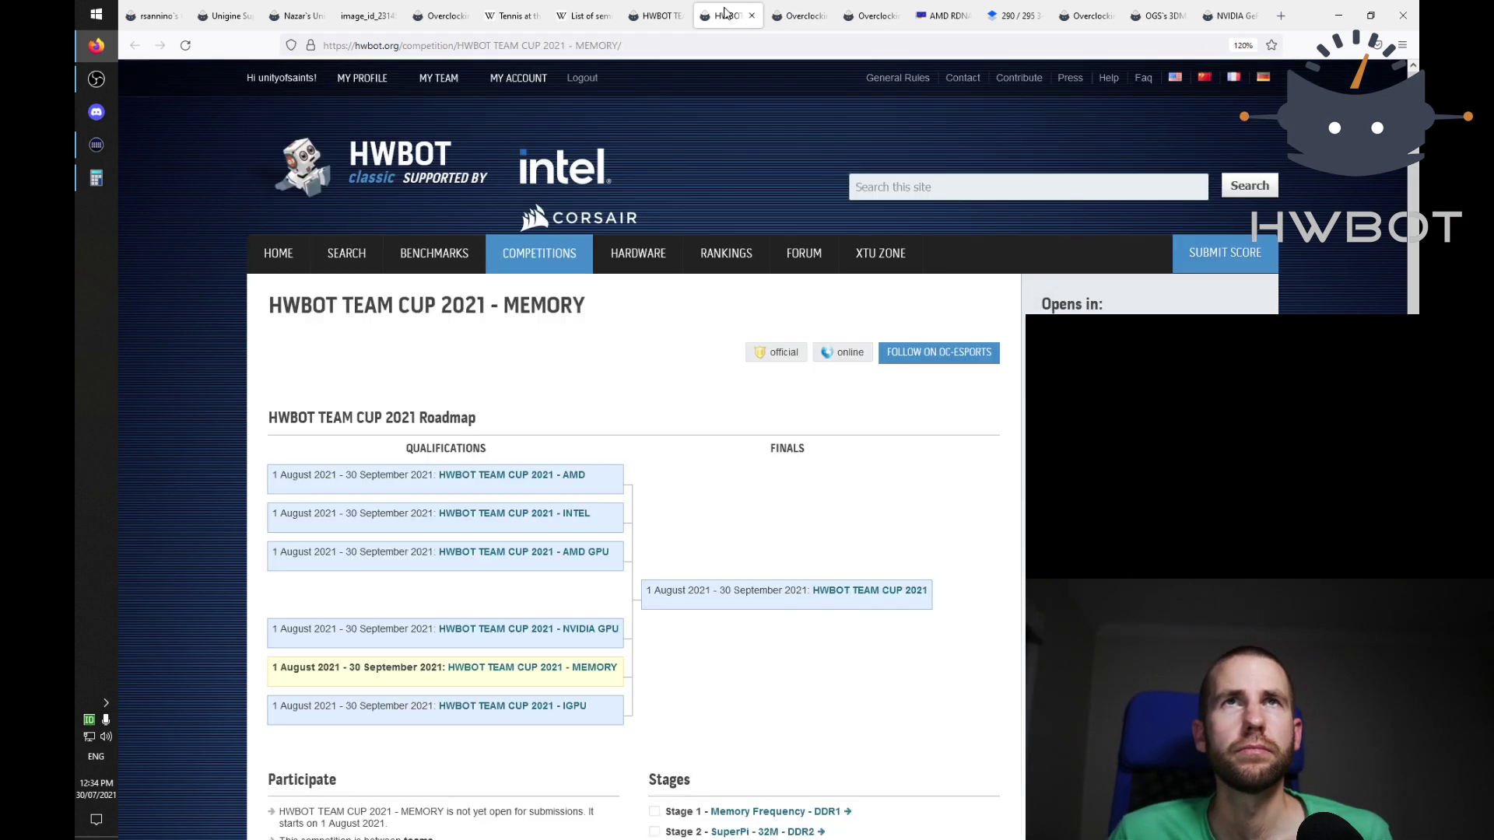
middle_click(704, 17)
scroll(560, 327, up, 15)
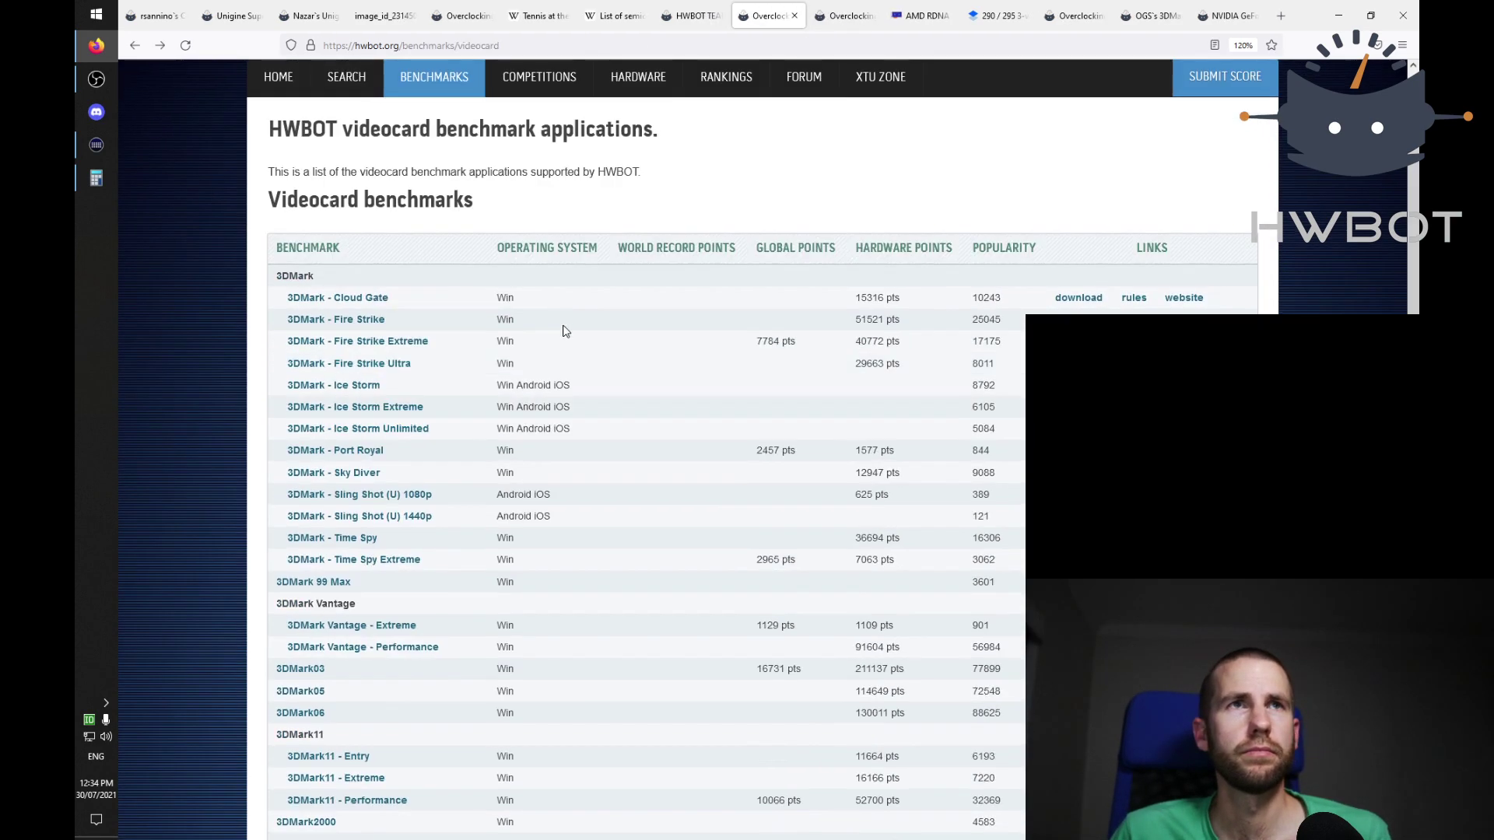
mouse_move(428, 253)
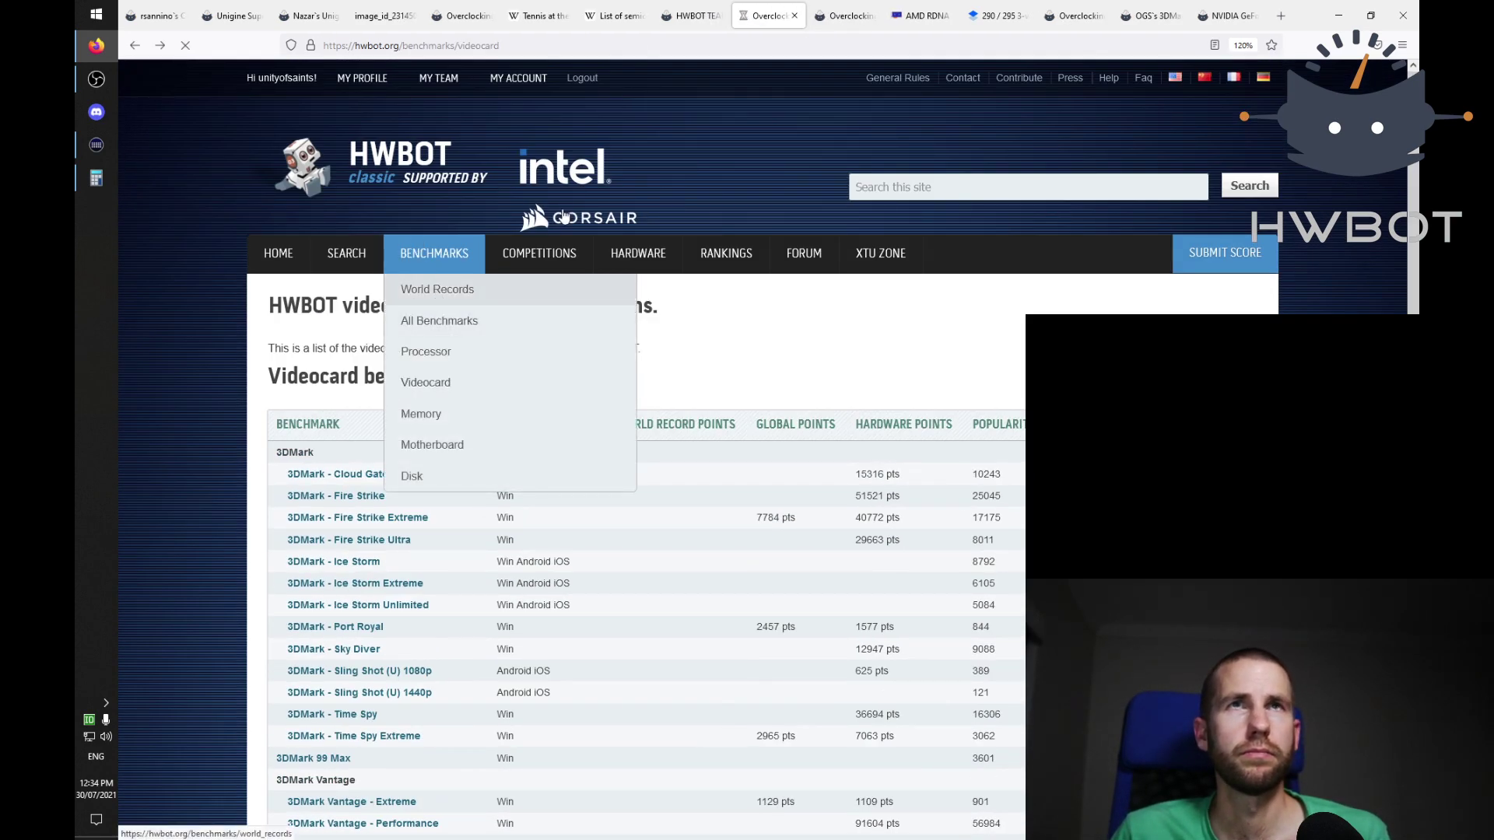
Step: Clear the start date in the advanced submission search and rerun the Unigine Superposition 8K Optimized search
click(838, 16)
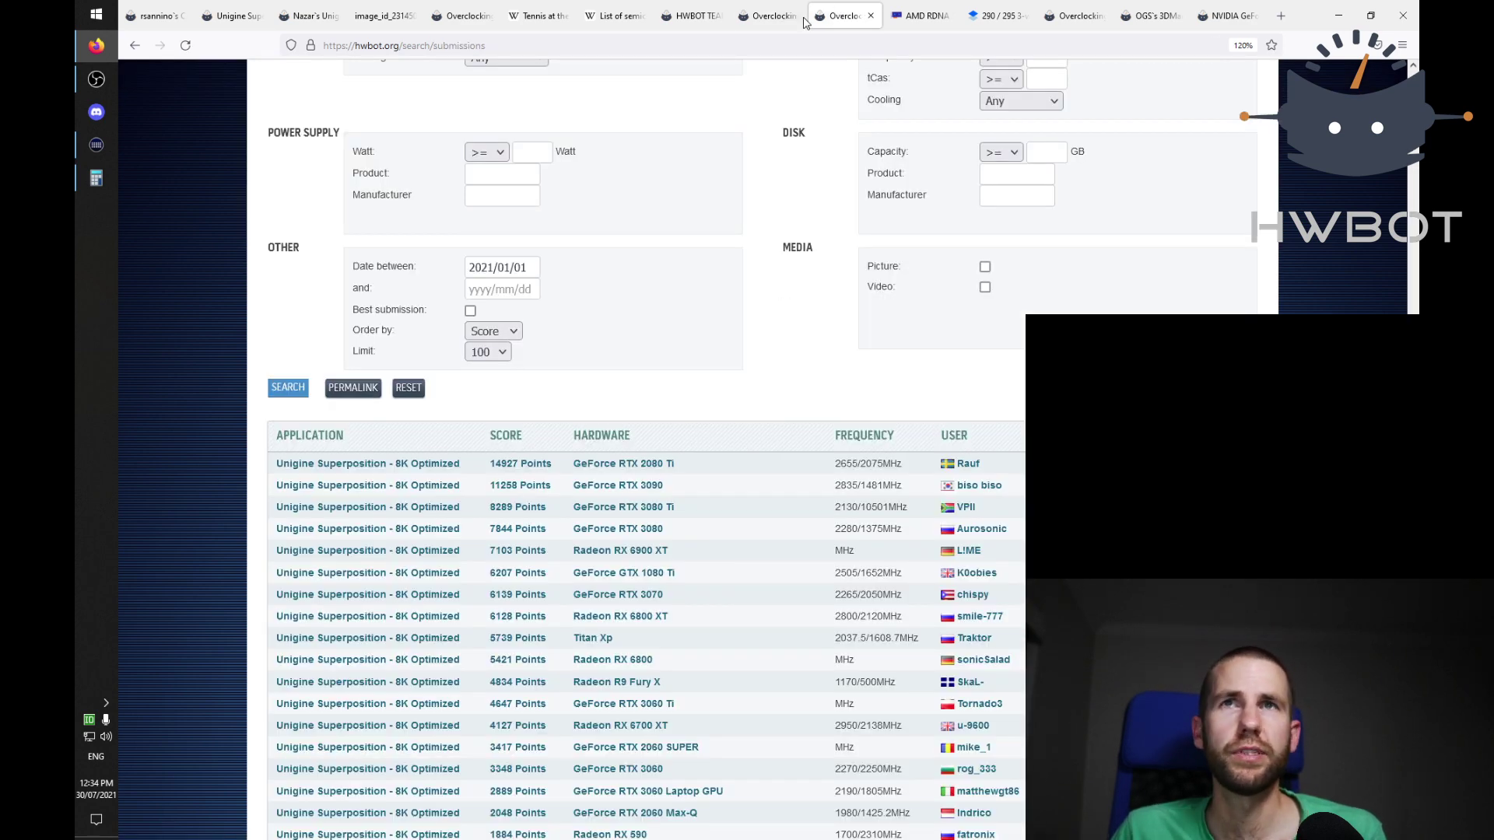
scroll(836, 435, up, 10)
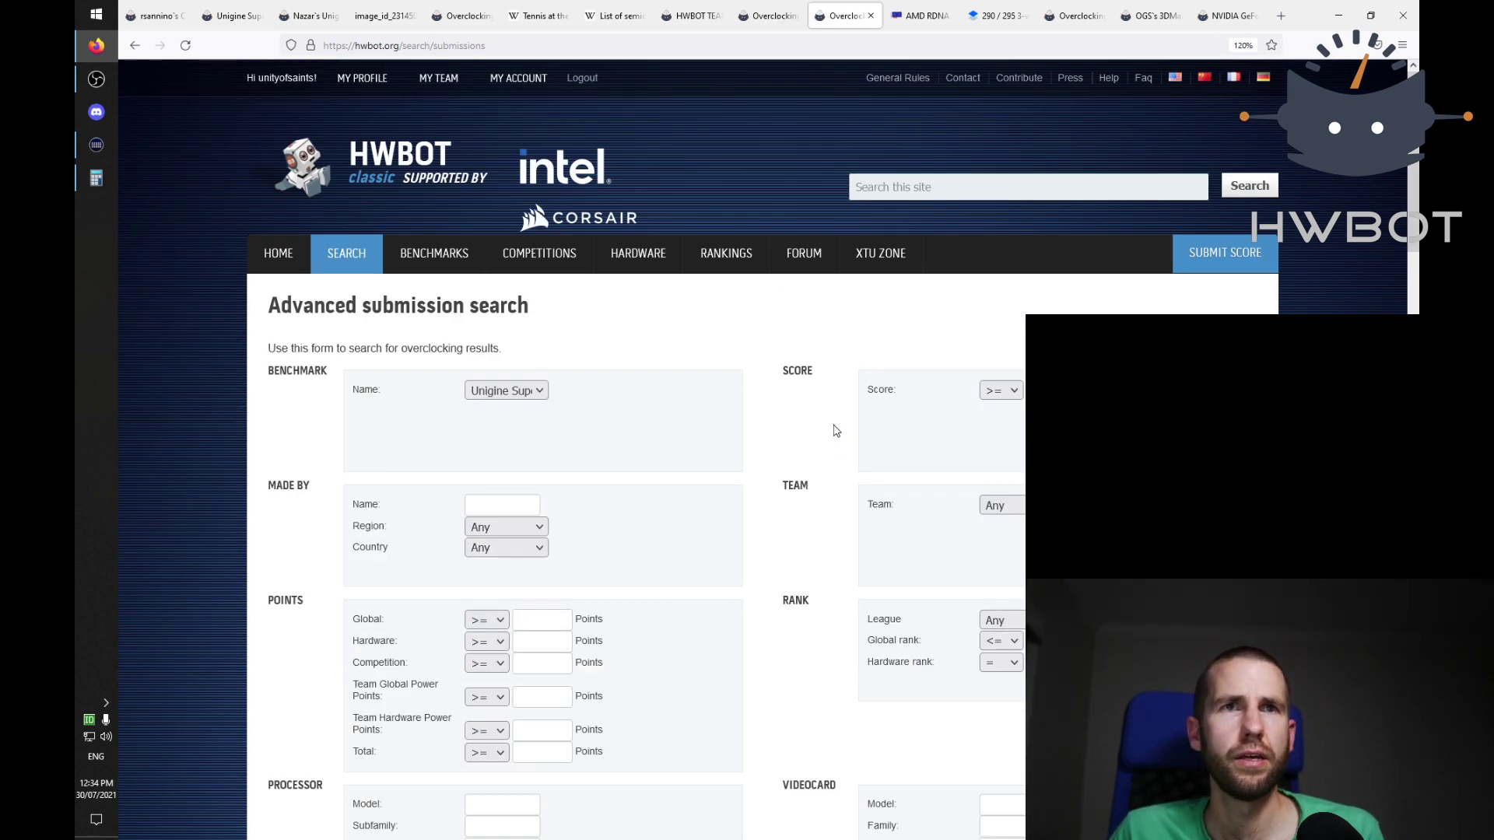
scroll(627, 482, down, 6)
scroll(524, 545, down, 1)
click(526, 707)
key(ctrl+a)
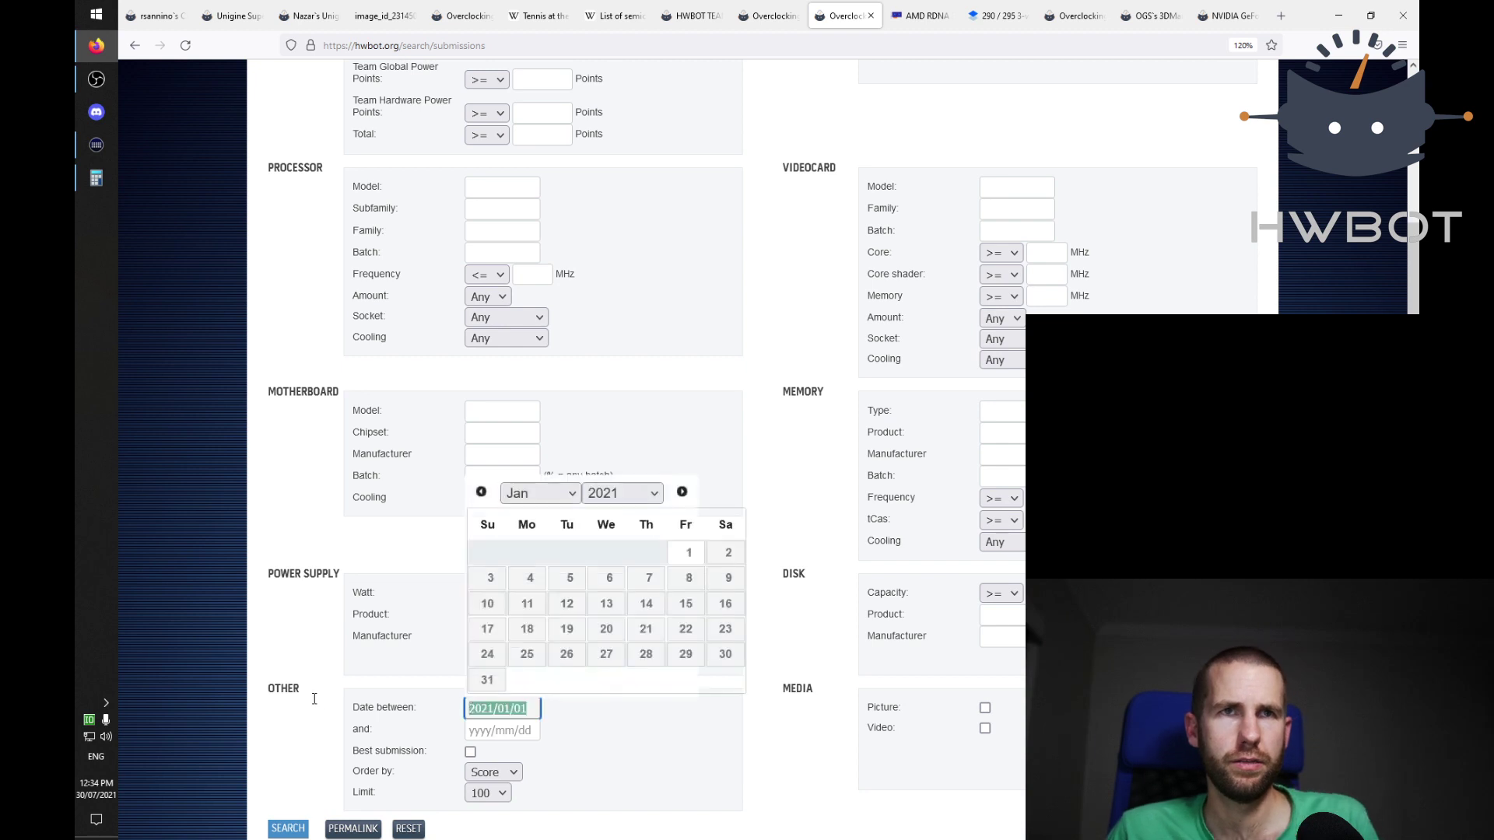
key(BackSpace)
click(304, 827)
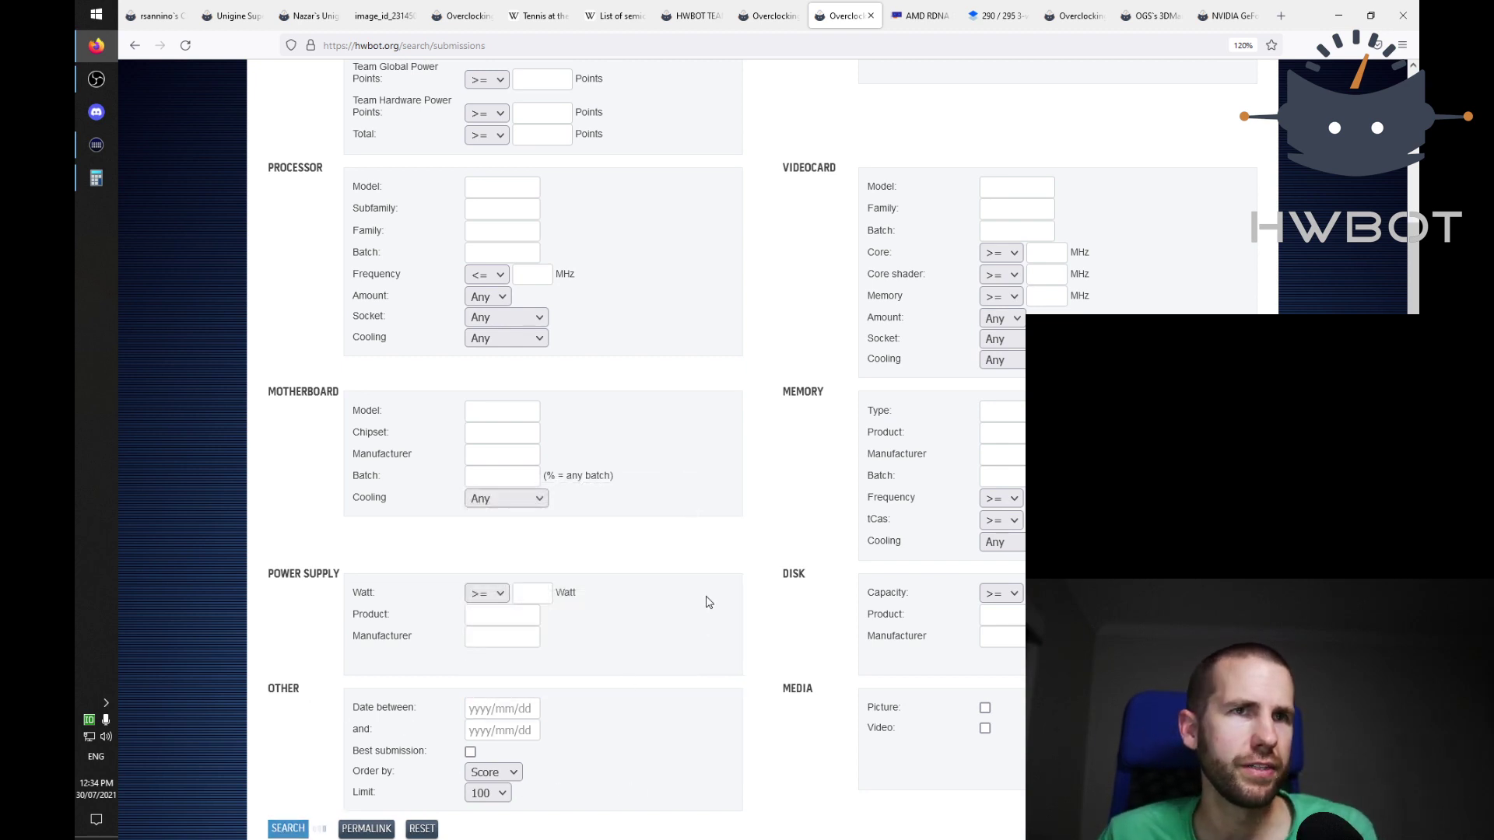
scroll(703, 604, down, 7)
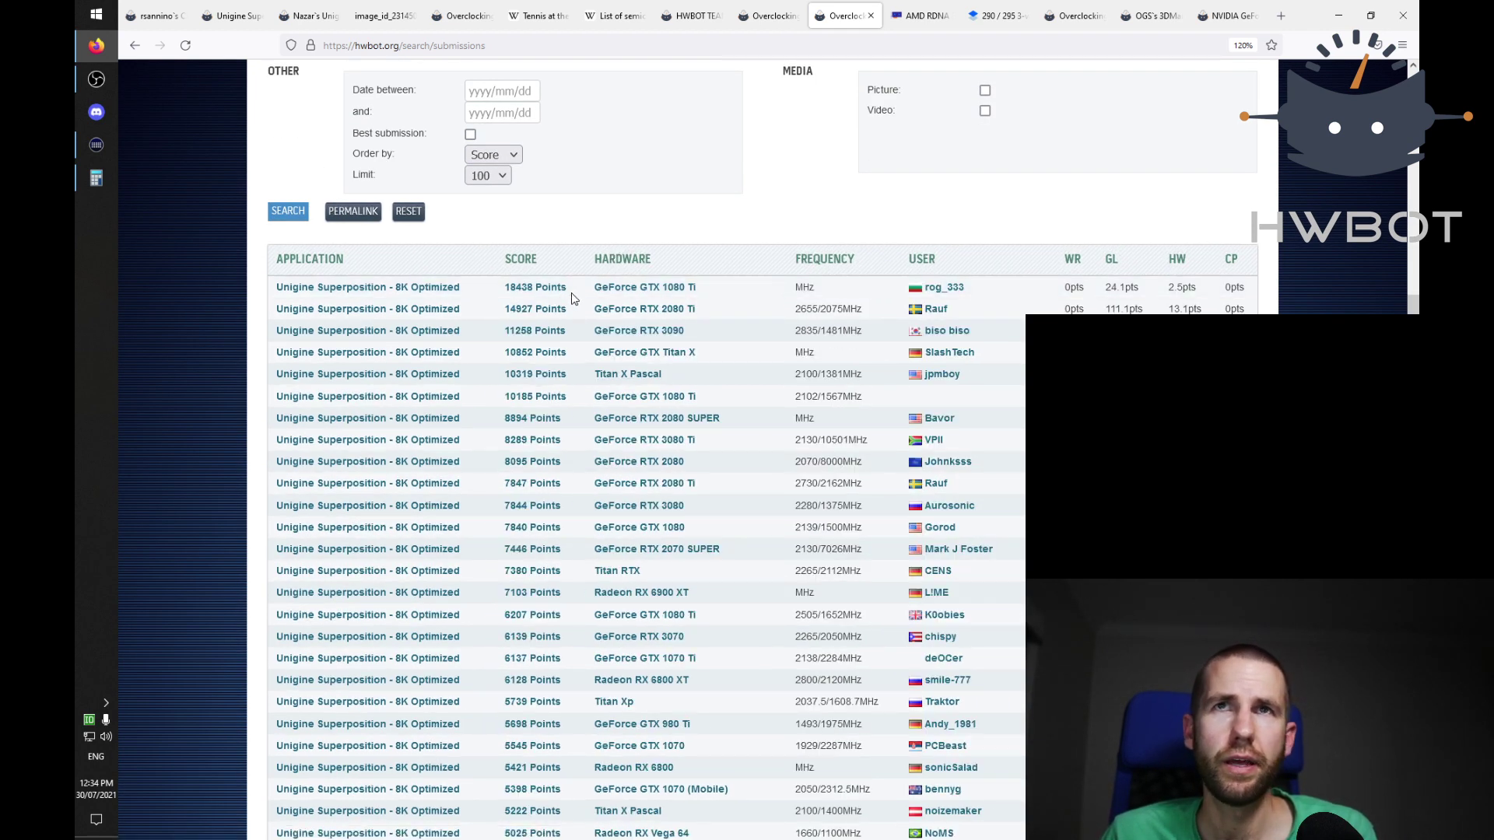
Step: View the GPU benchmark table on the HWBOT world records page
click(775, 8)
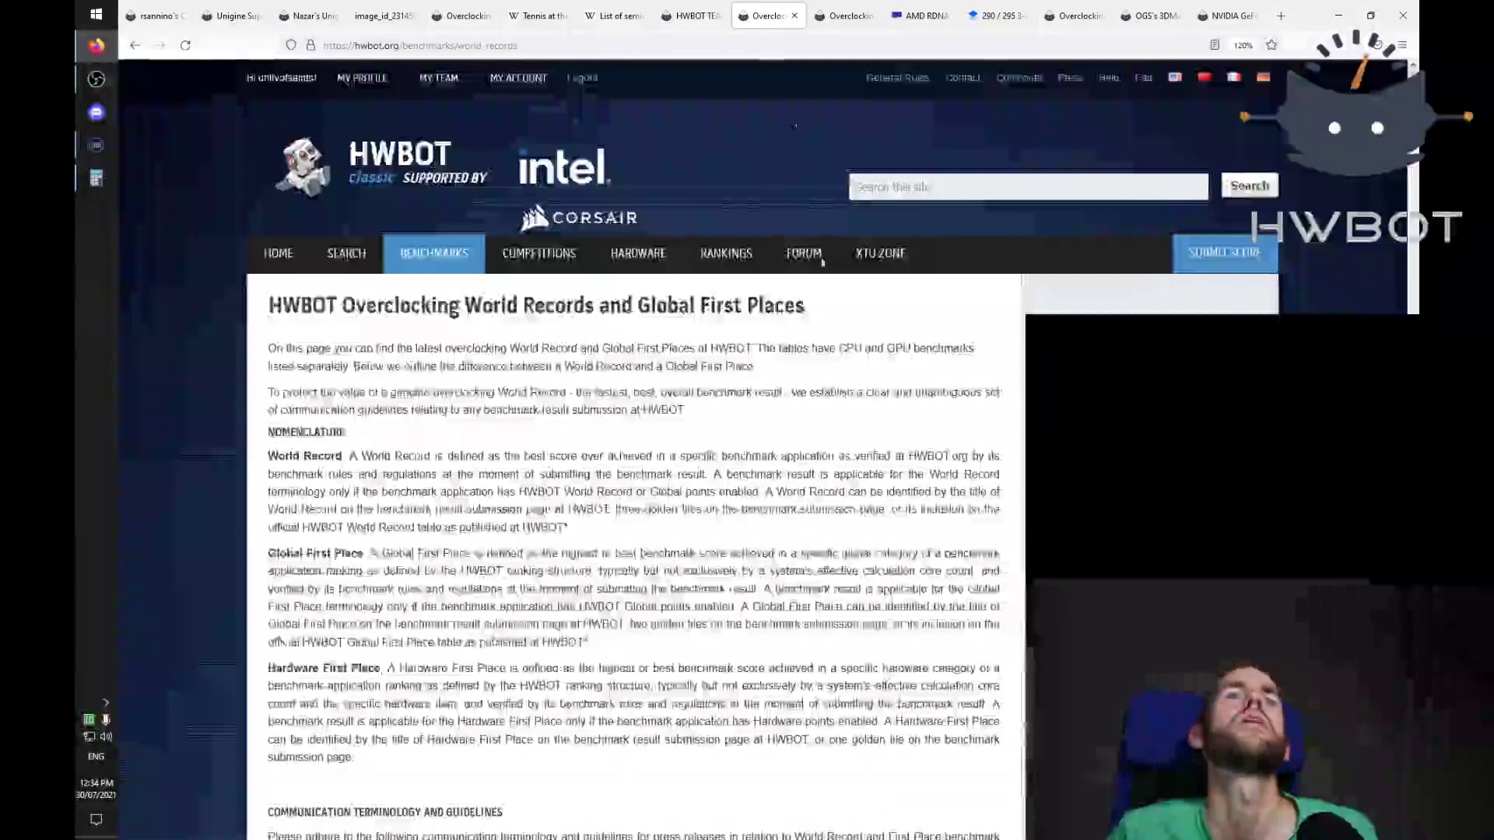
scroll(834, 432, down, 12)
scroll(839, 430, down, 5)
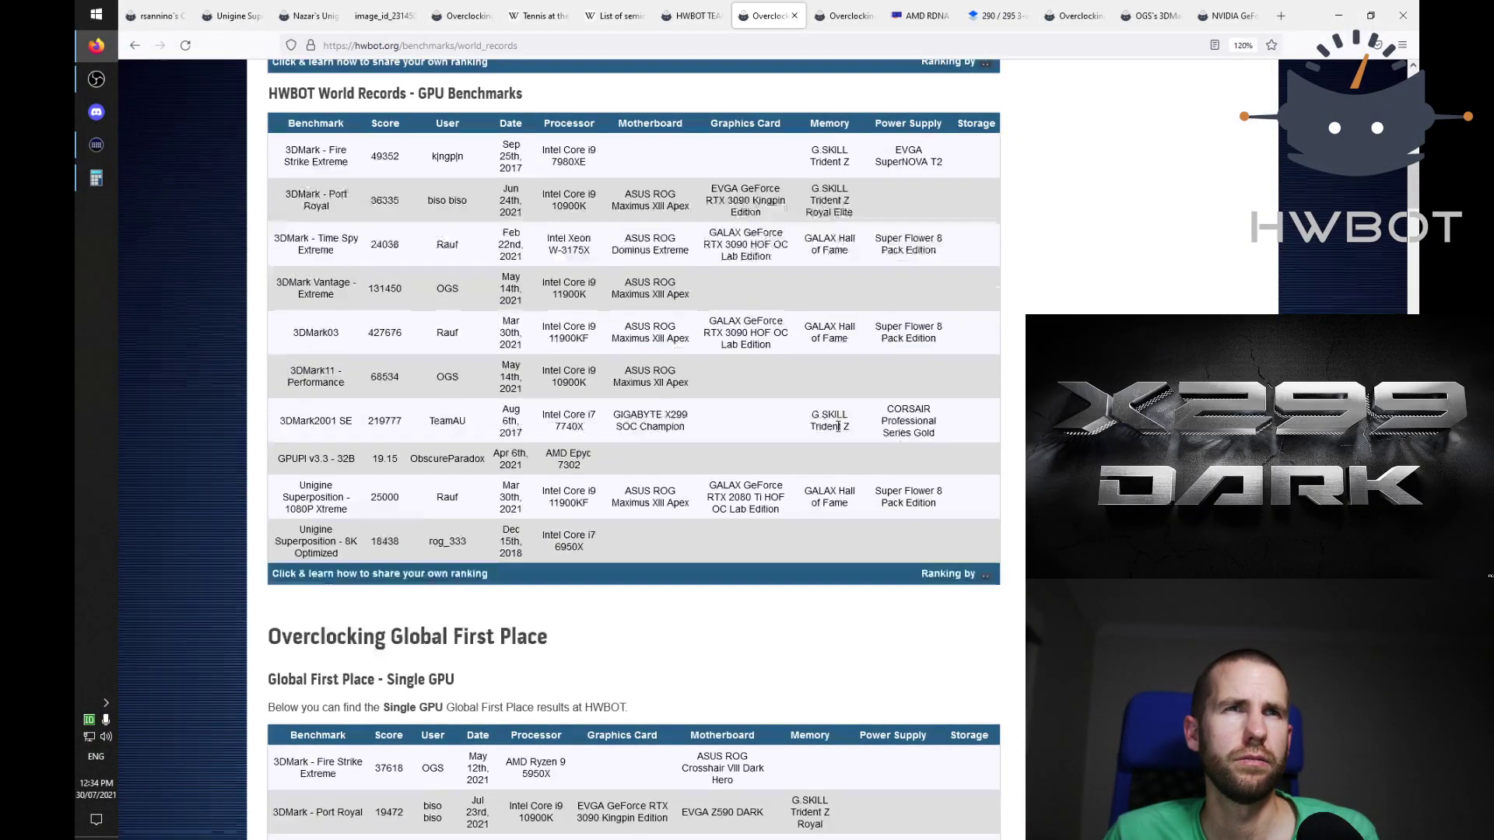
Step: Return to the Superposition search results and examine the top GeForce GTX 1080 Ti submission in its own tab
click(848, 16)
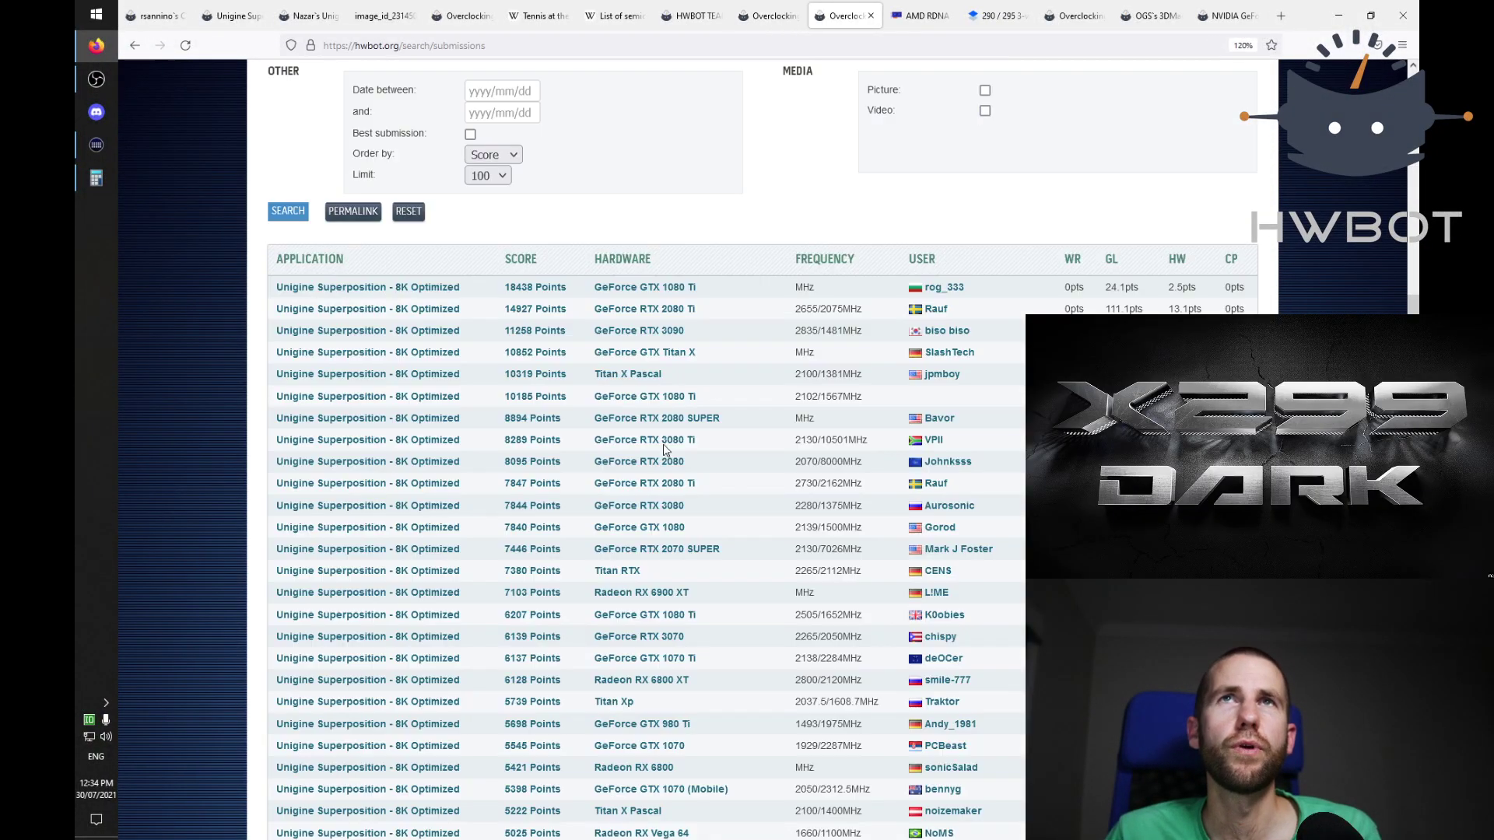
middle_click(534, 289)
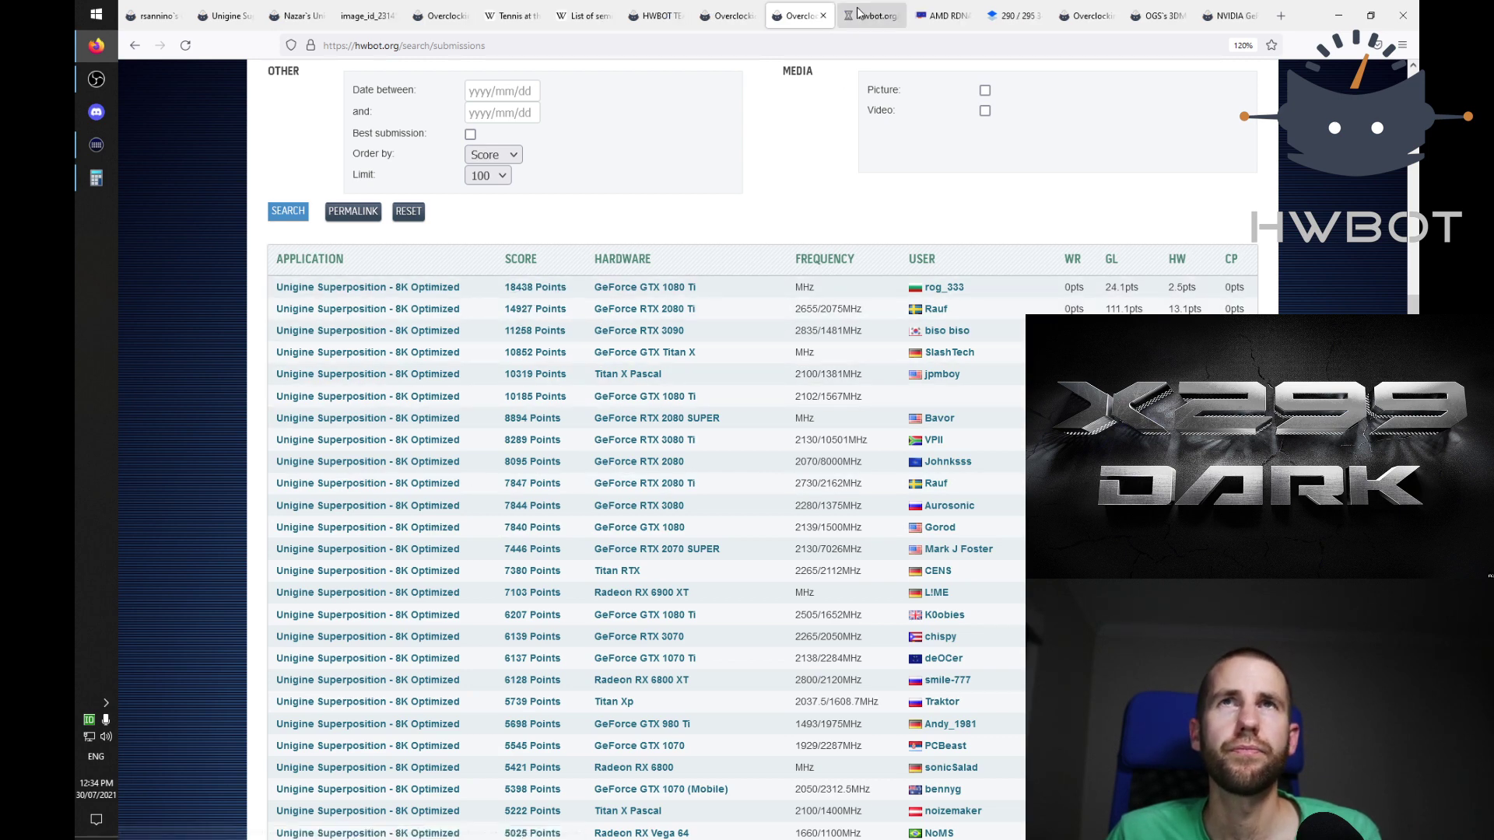
key(ctrl+Tab)
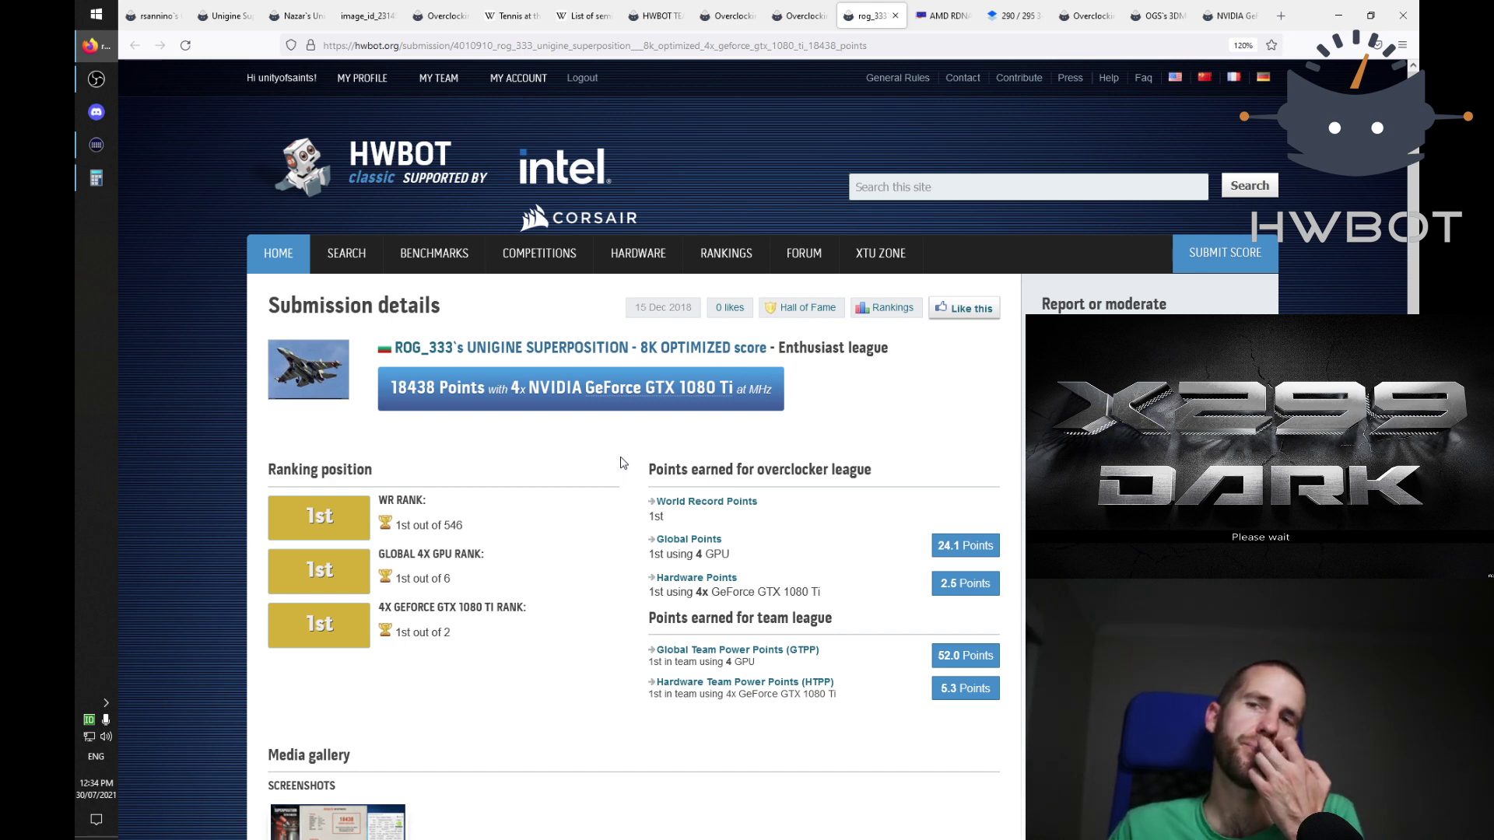
scroll(622, 462, down, 5)
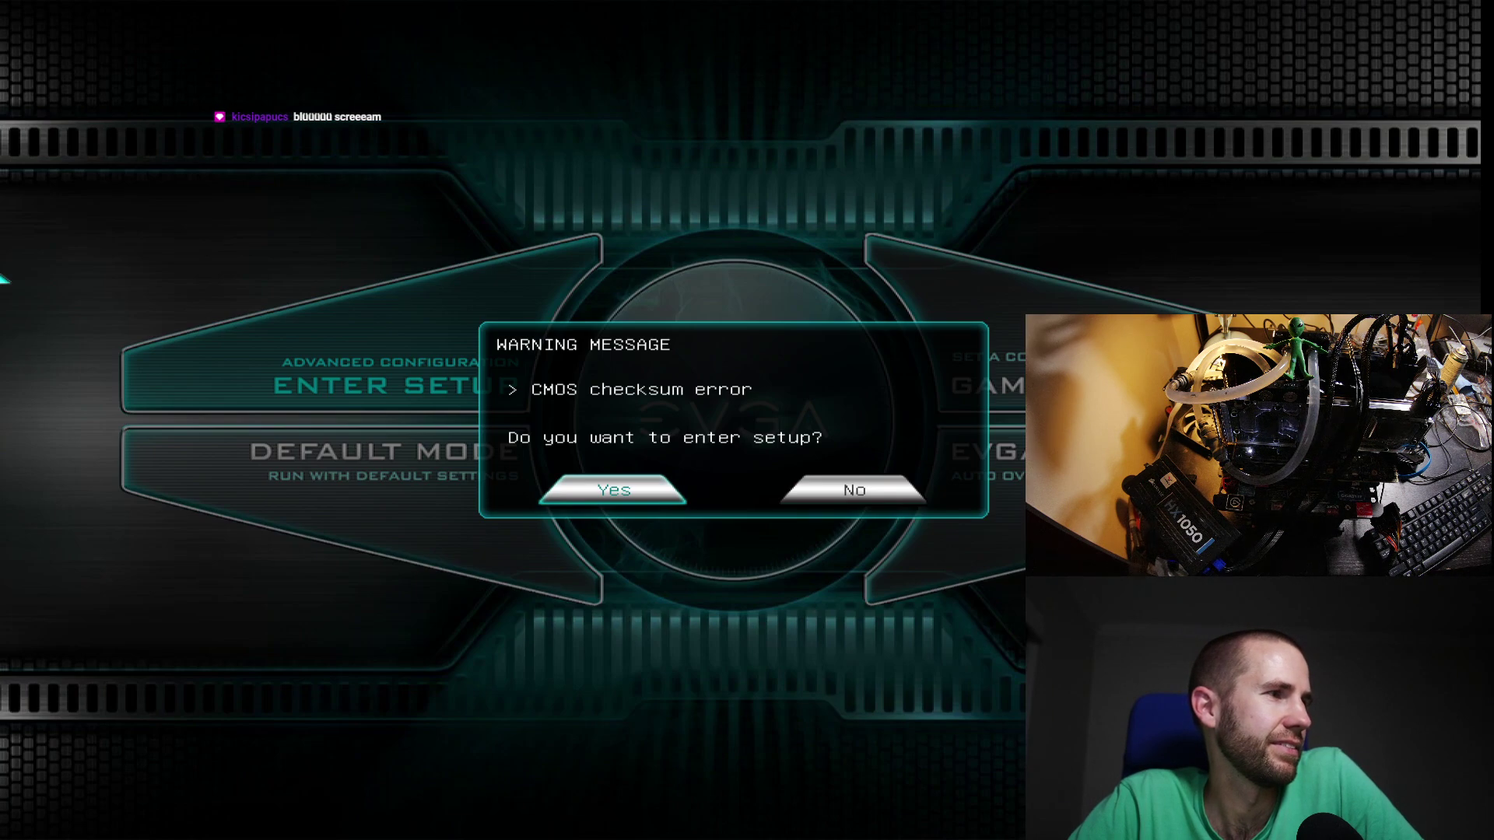
Step: Decline entering BIOS setup at the CMOS checksum warning and open Command Prompt as administrator in Windows
key(Right)
key(Return)
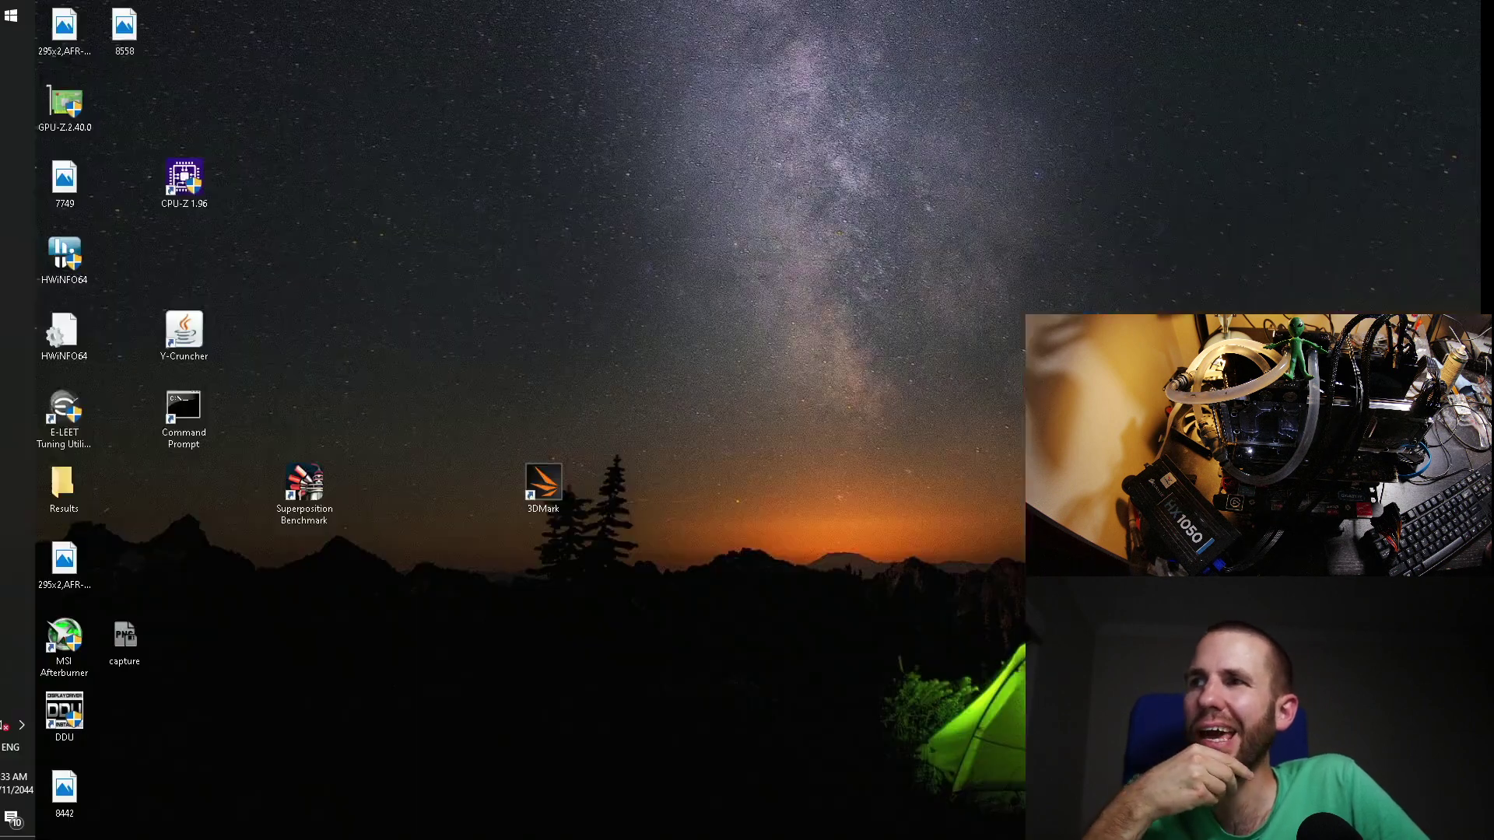
right_click(203, 411)
click(272, 457)
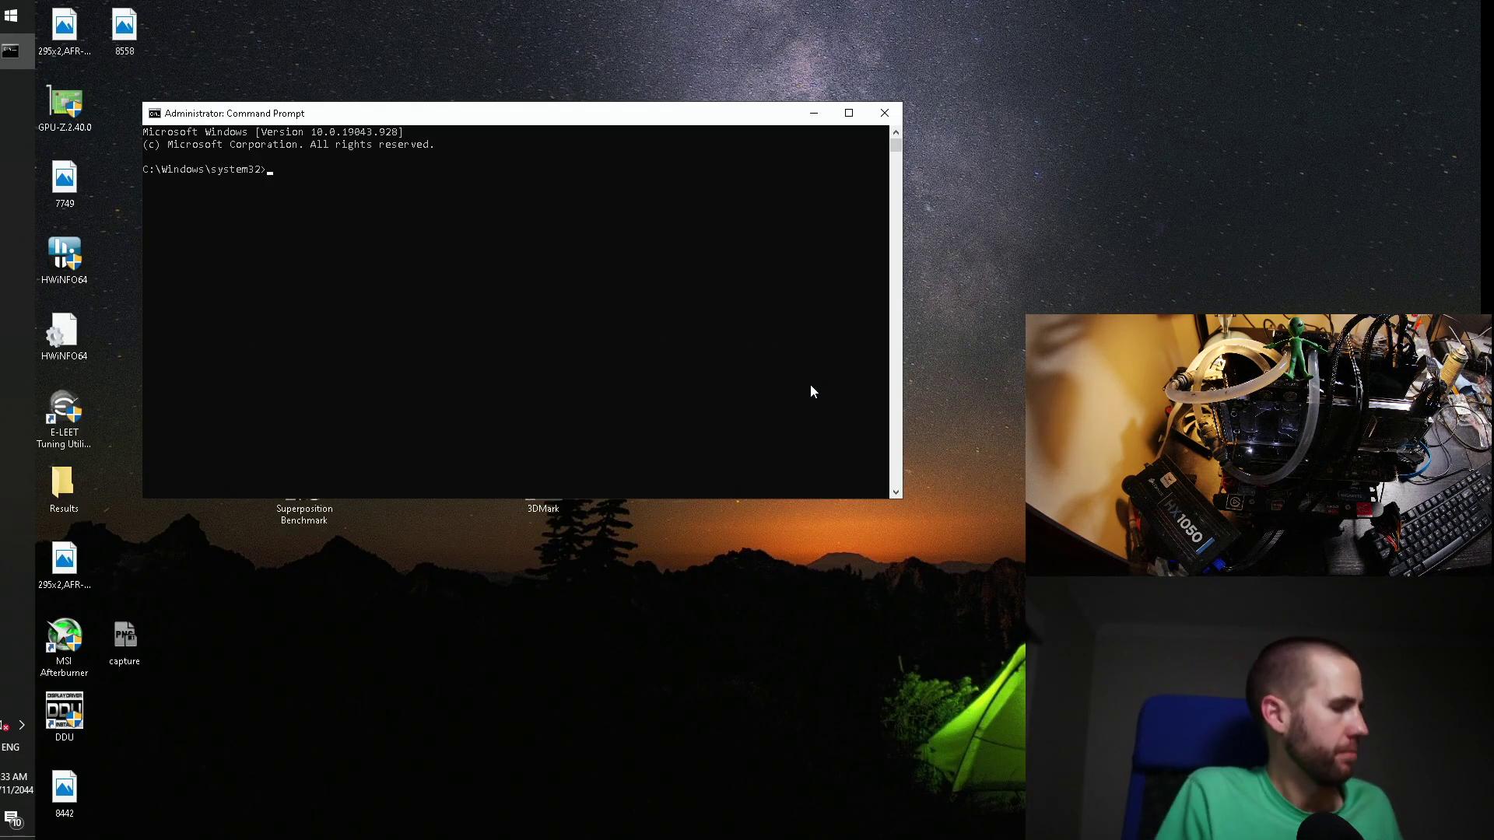
Step: Run bcdedit /set removememory 27000 and close Command Prompt
text(bcdedit /set)
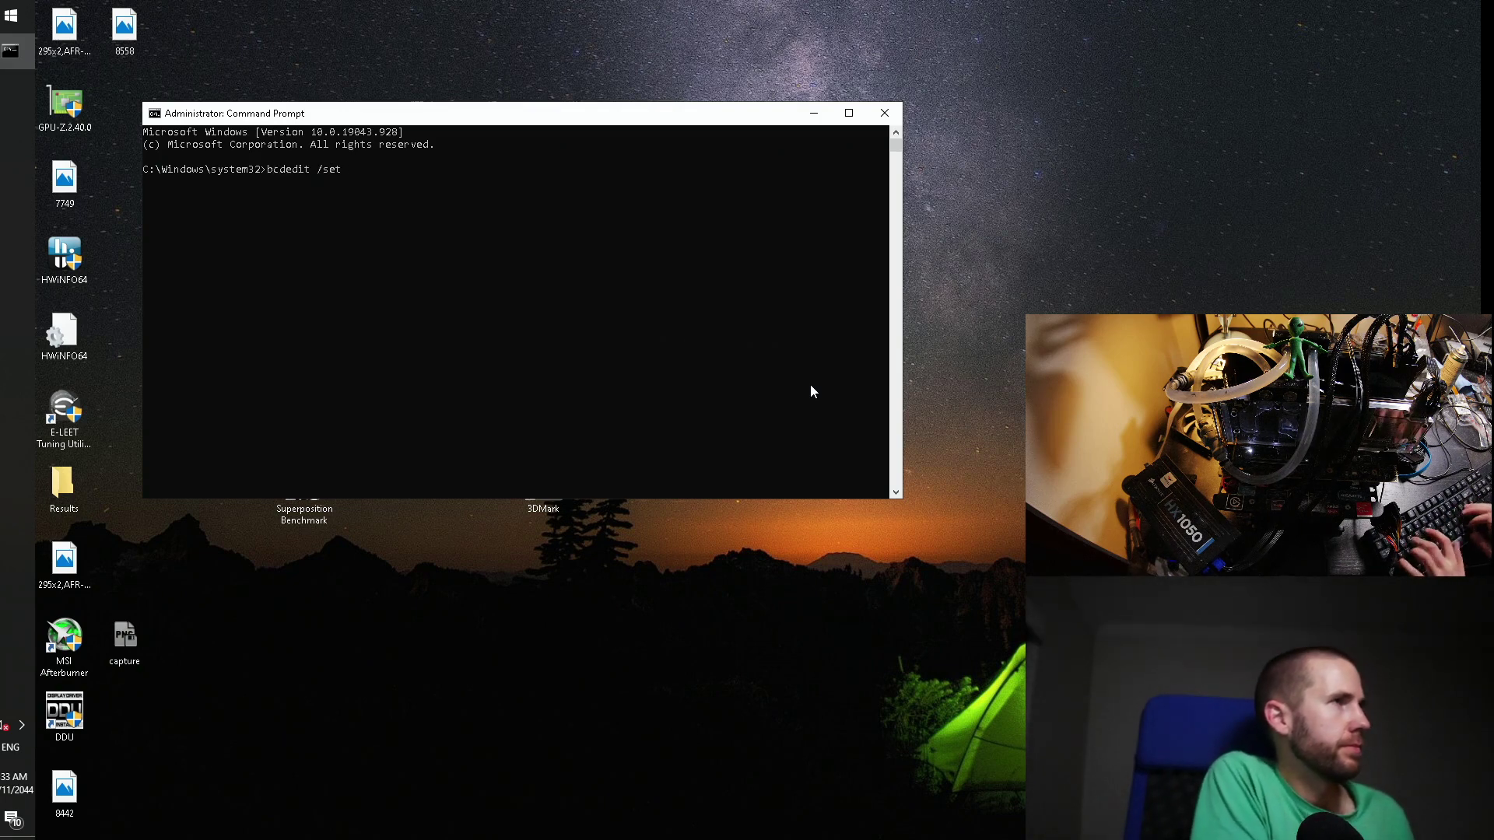
text( removemem)
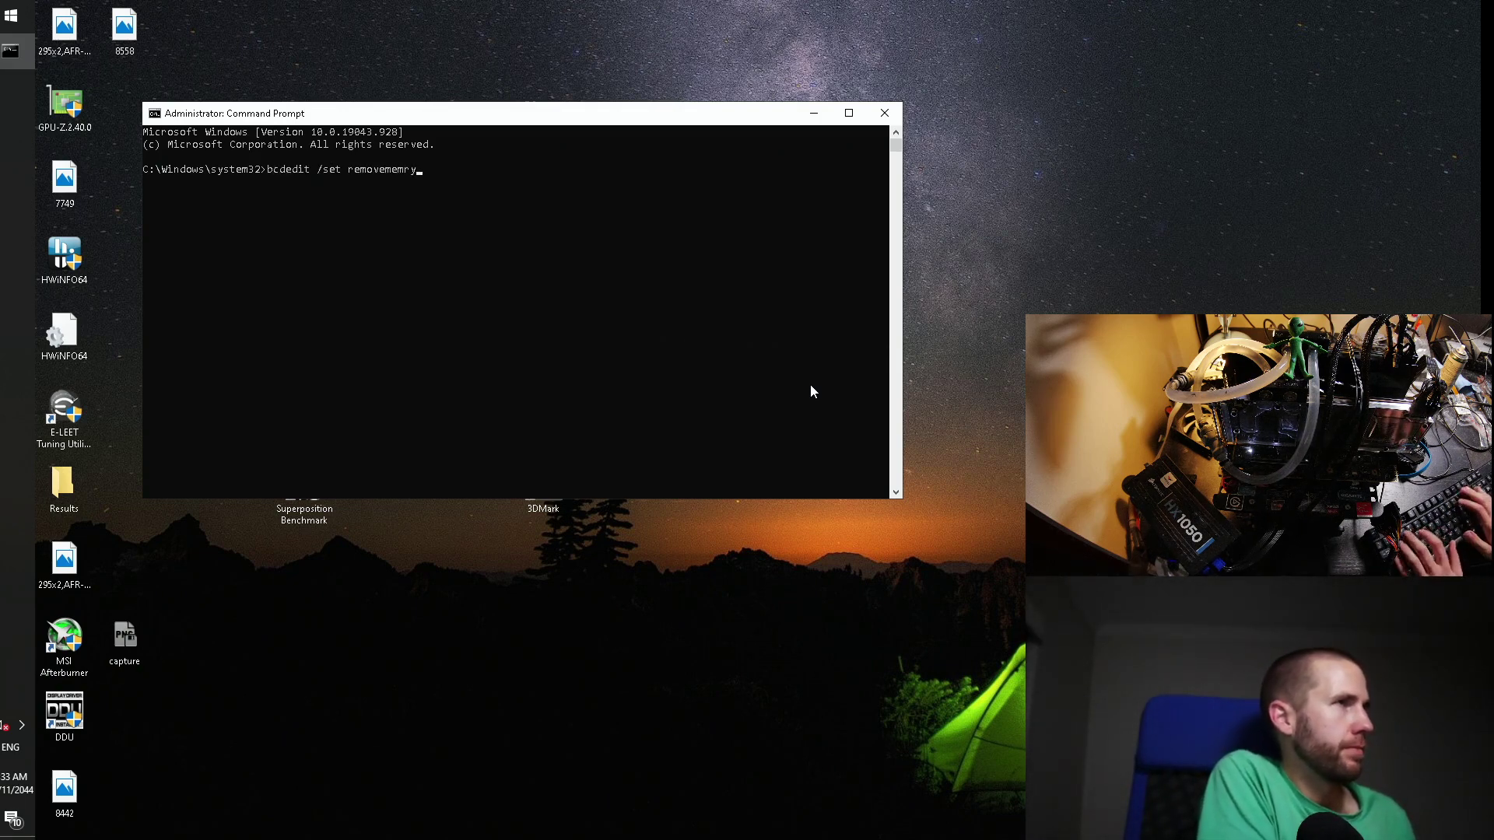
text(or)
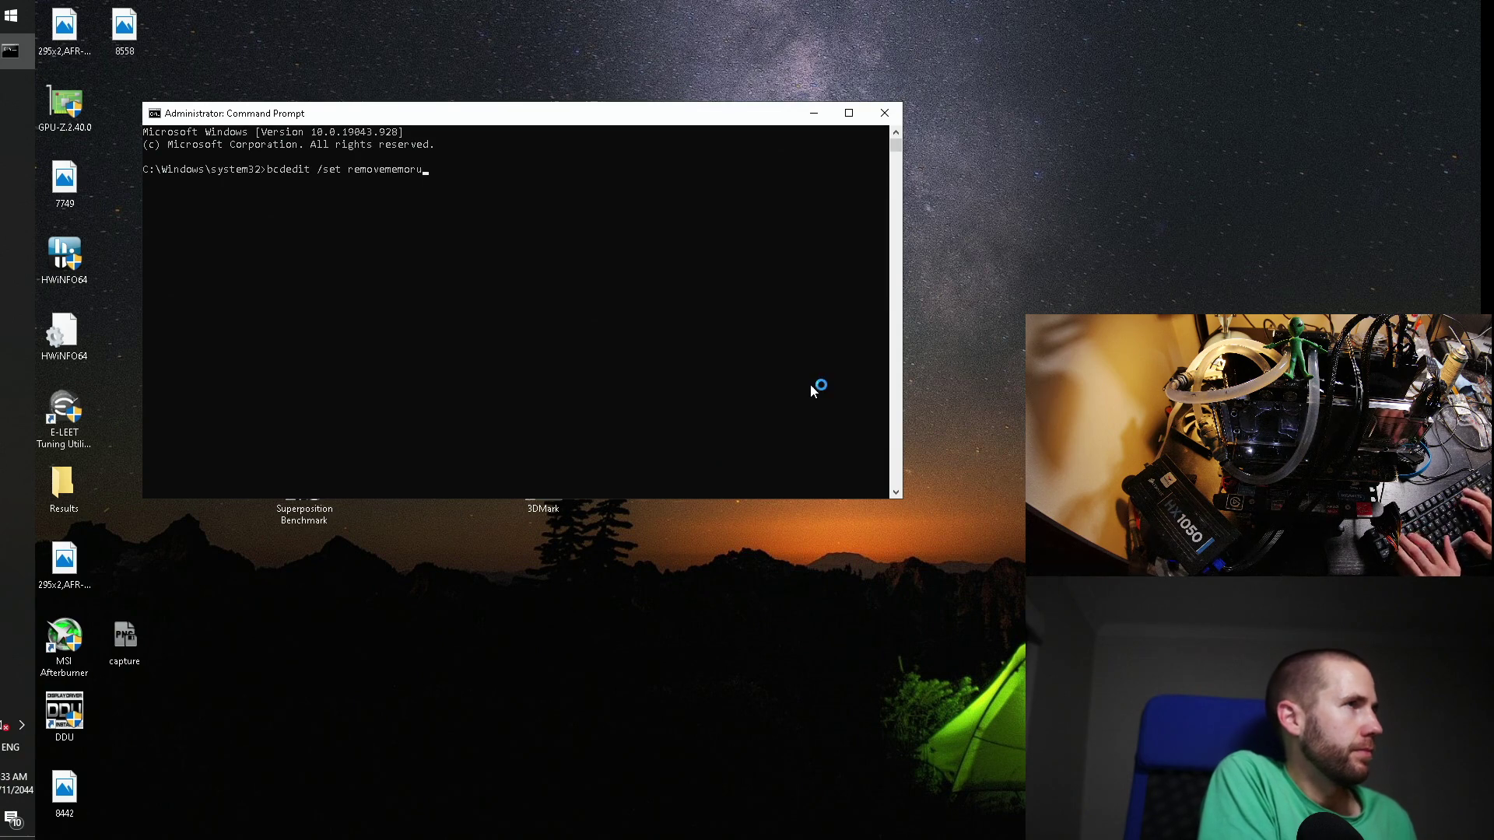
text(y 27000)
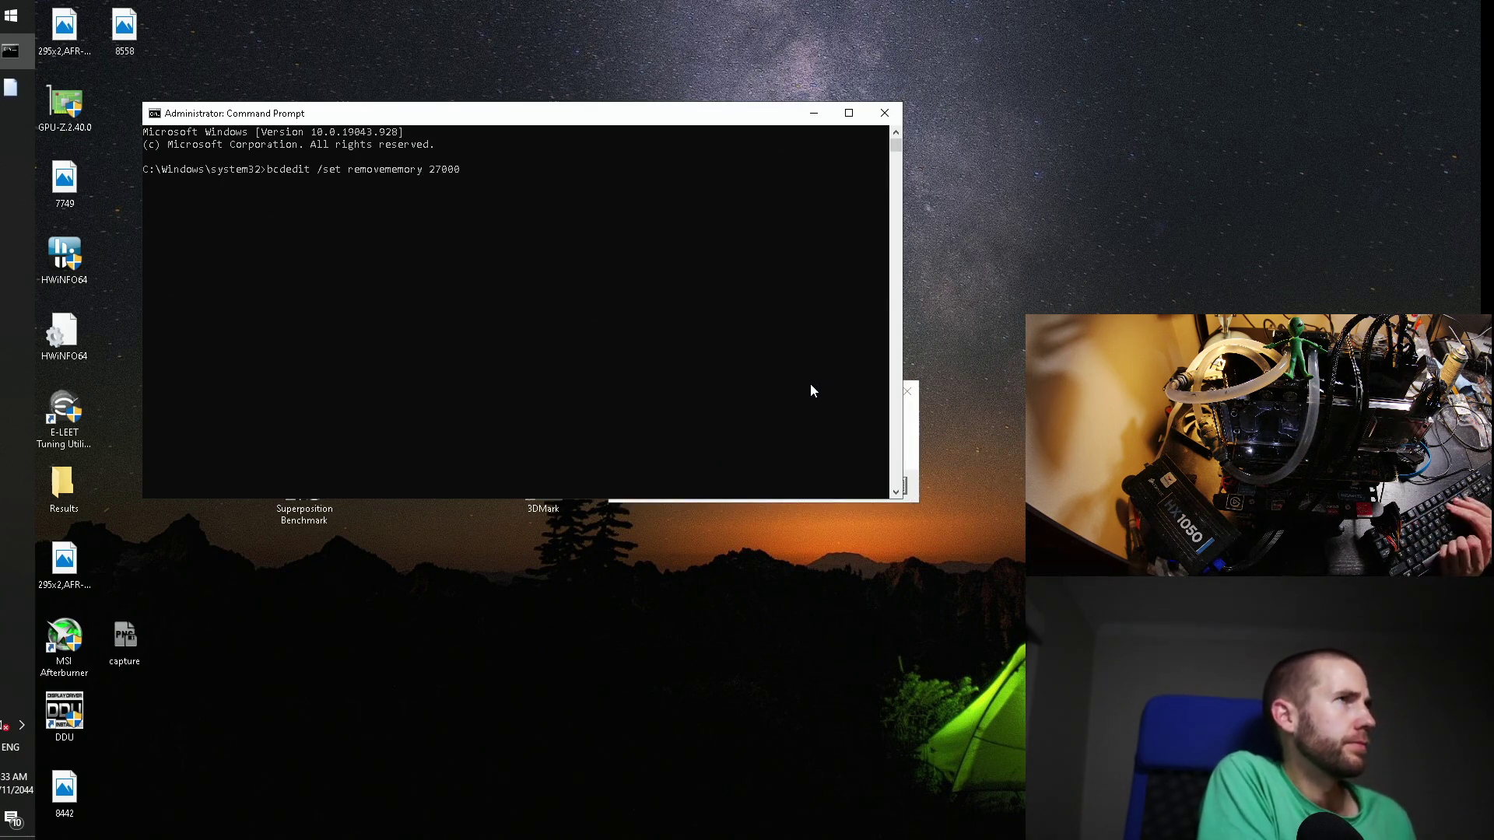
key(Return)
click(885, 113)
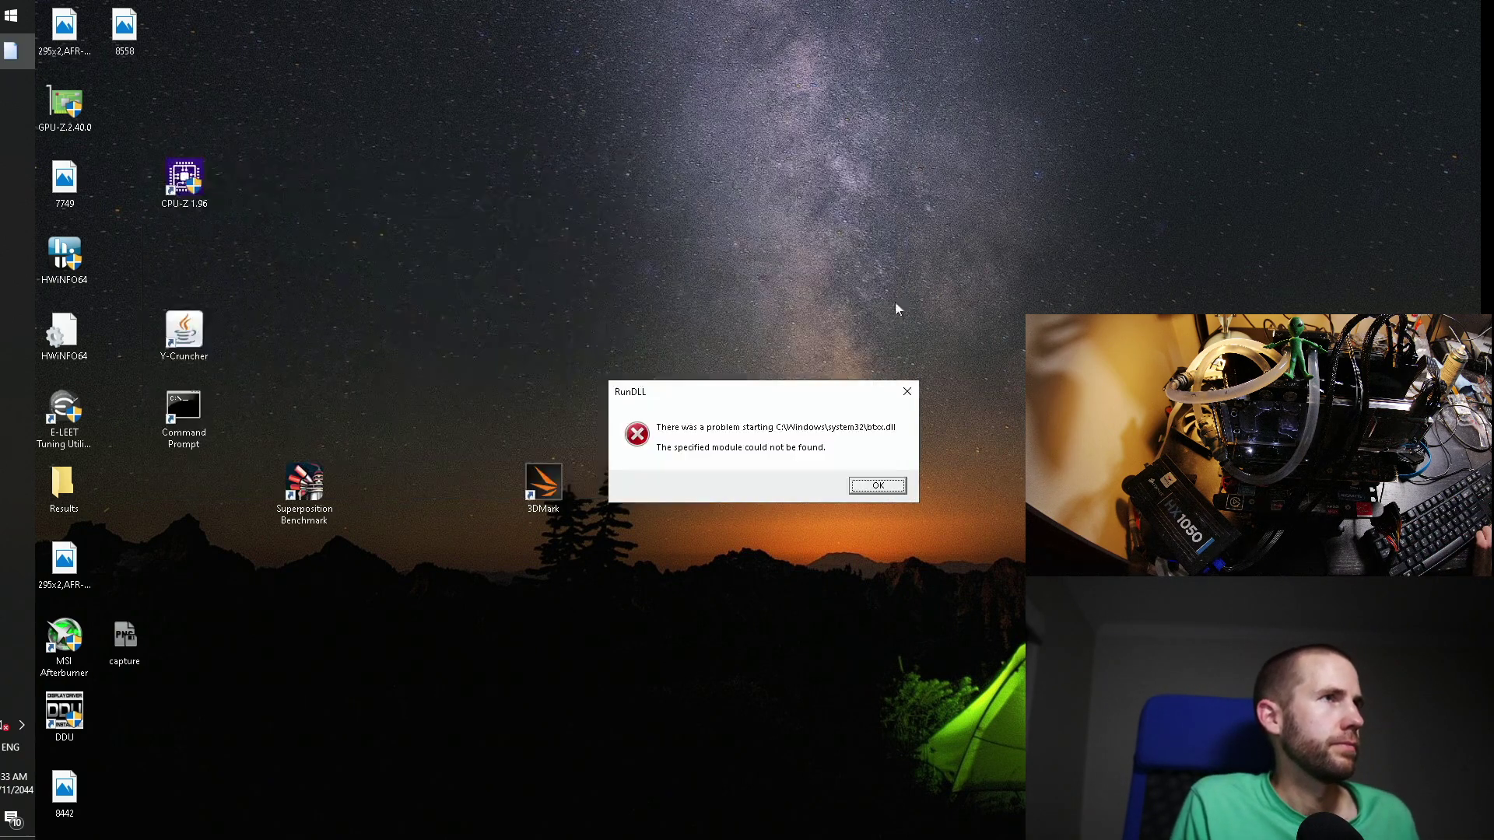
Step: Dismiss both RunDLL error messages and restart Windows
click(885, 483)
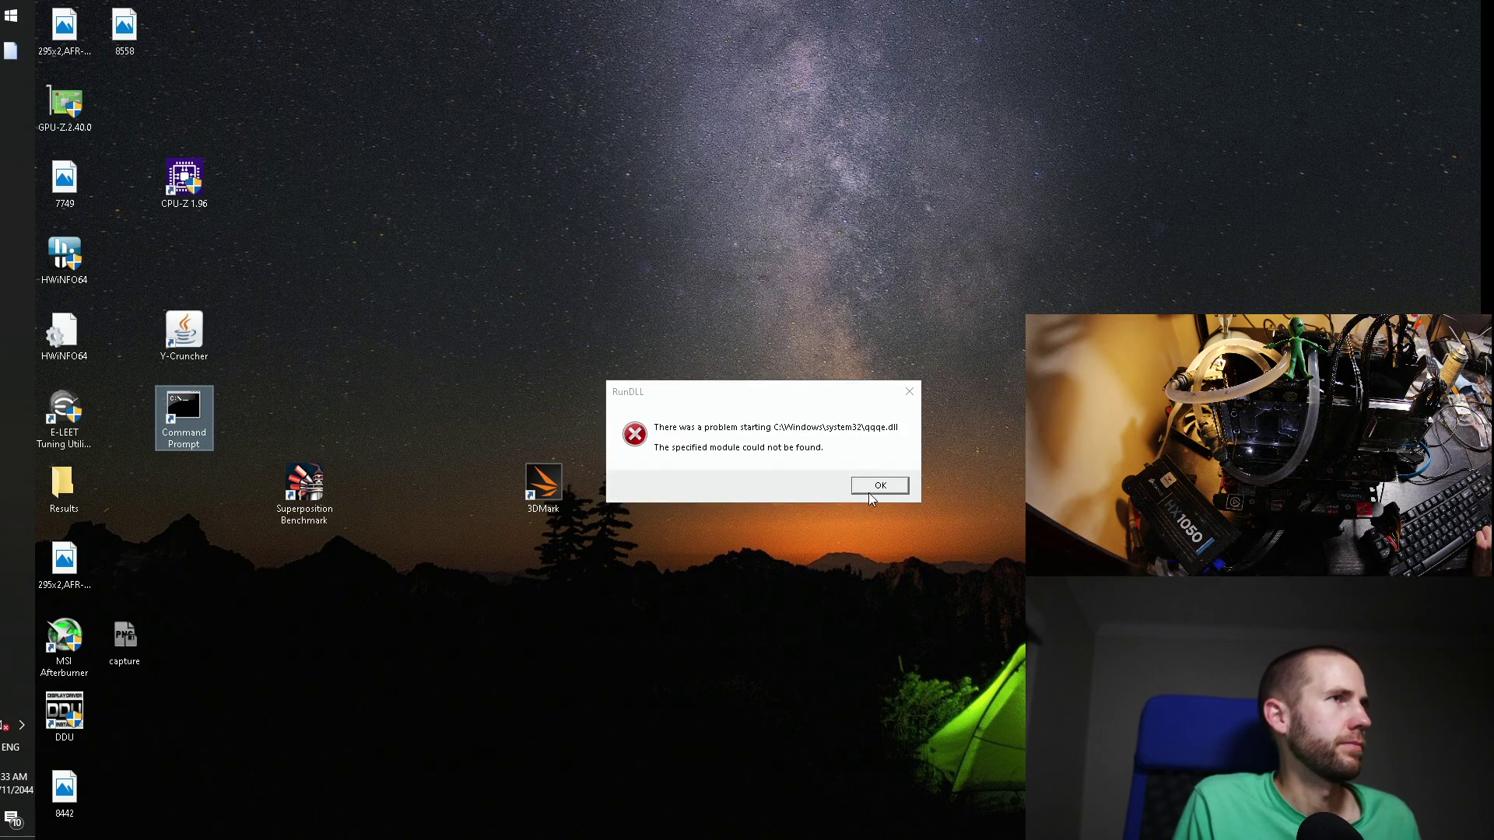
click(873, 486)
click(11, 16)
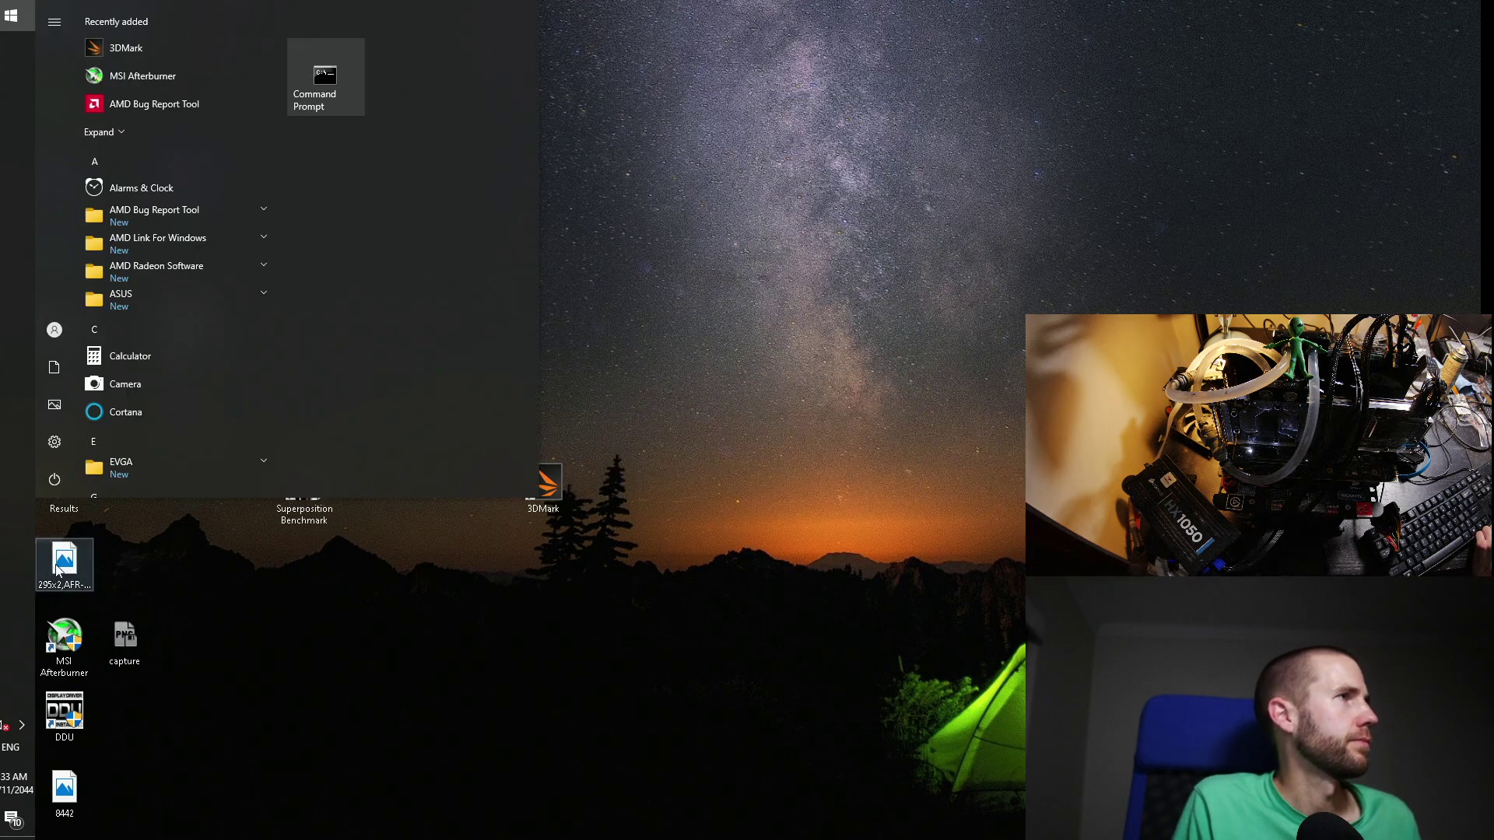
click(54, 479)
click(81, 436)
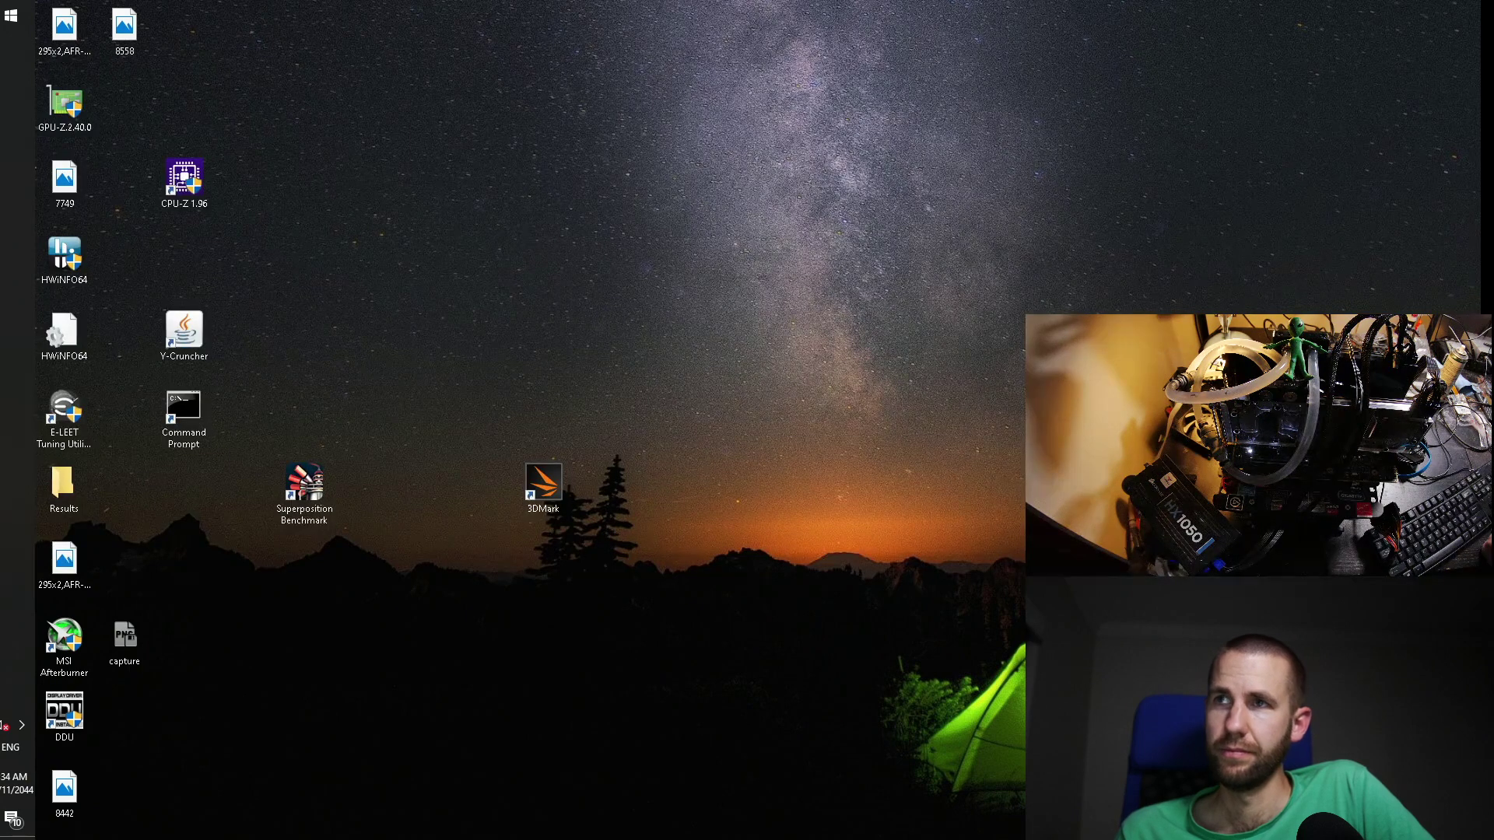
Step: Launch GPU-Z and open Task Manager
double_click(47, 110)
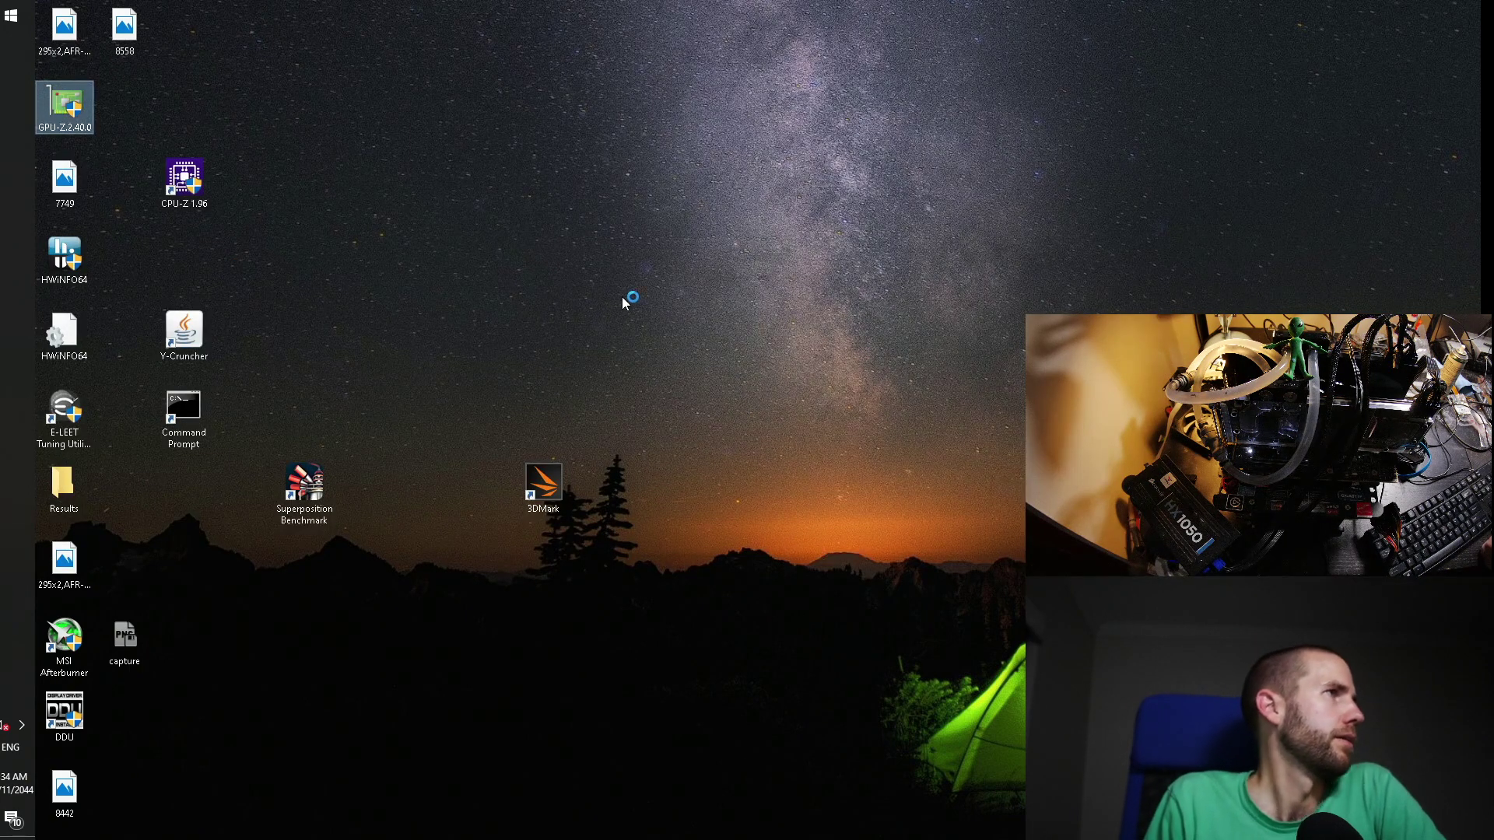
key(ctrl+shift+Escape)
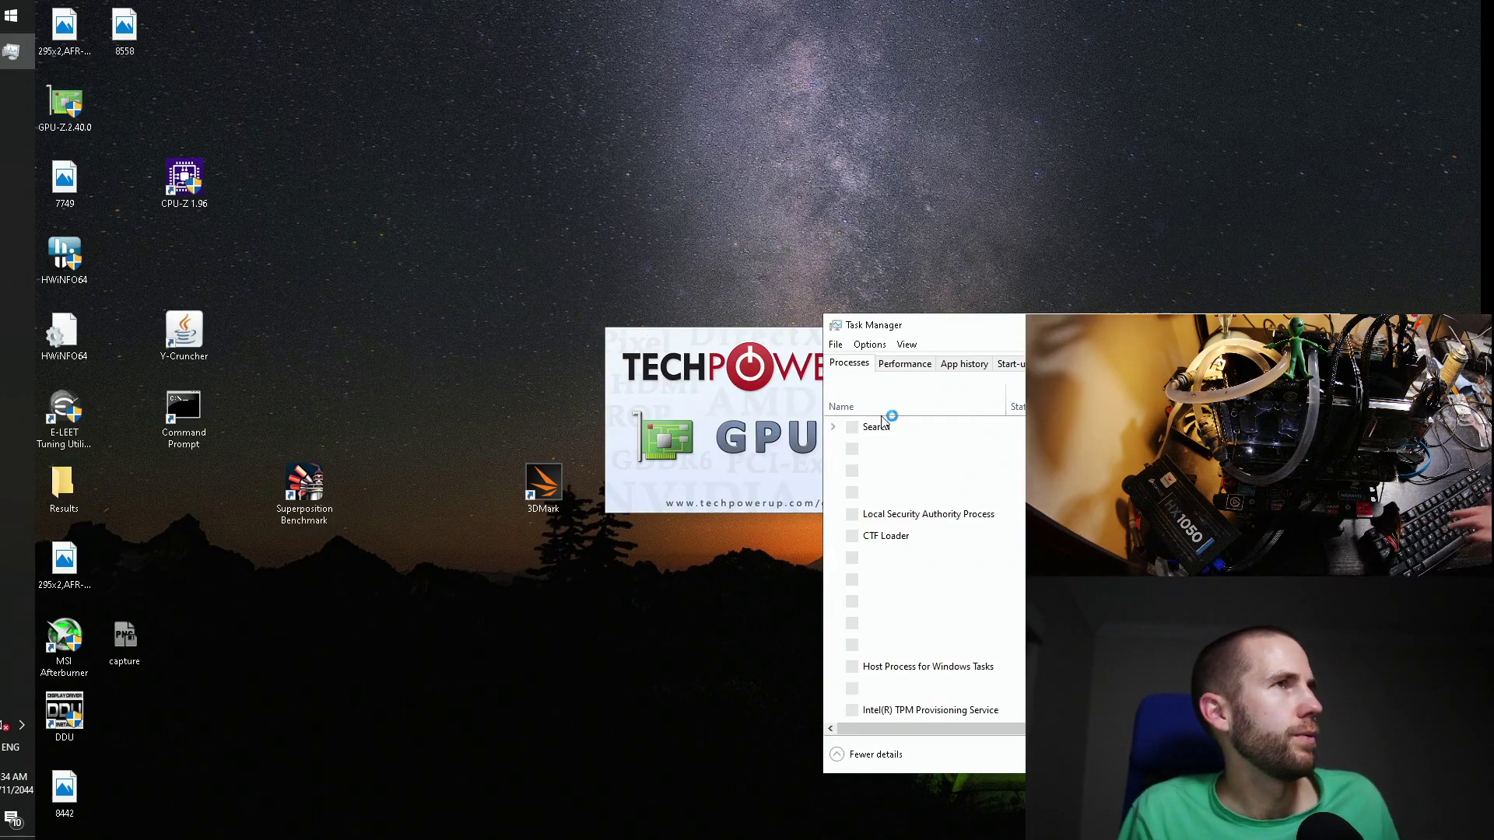
Step: Check the memory usage in Task Manager and close it
click(904, 363)
drag(968, 314, 918, 188)
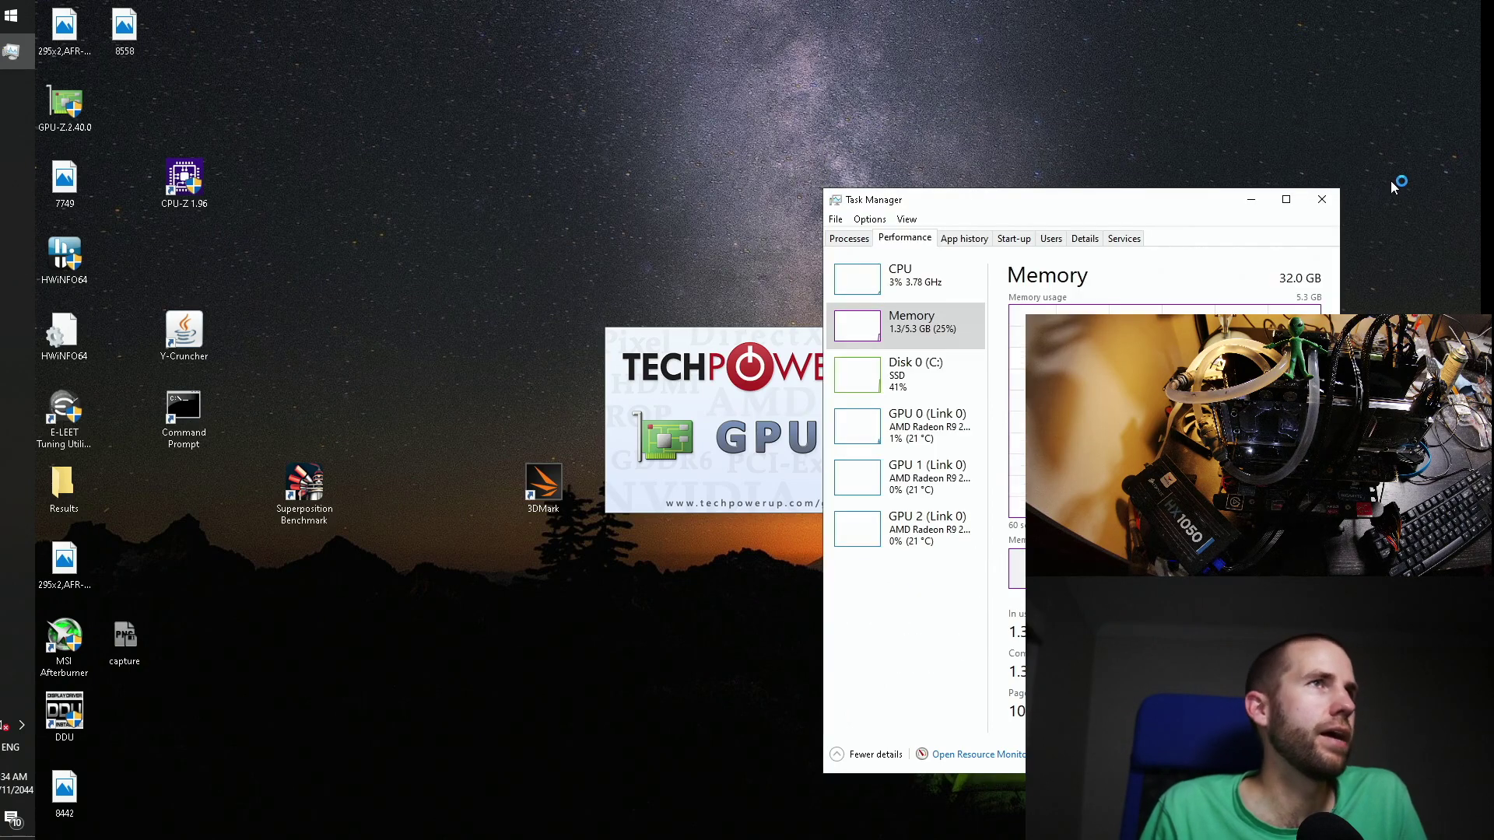
click(1321, 199)
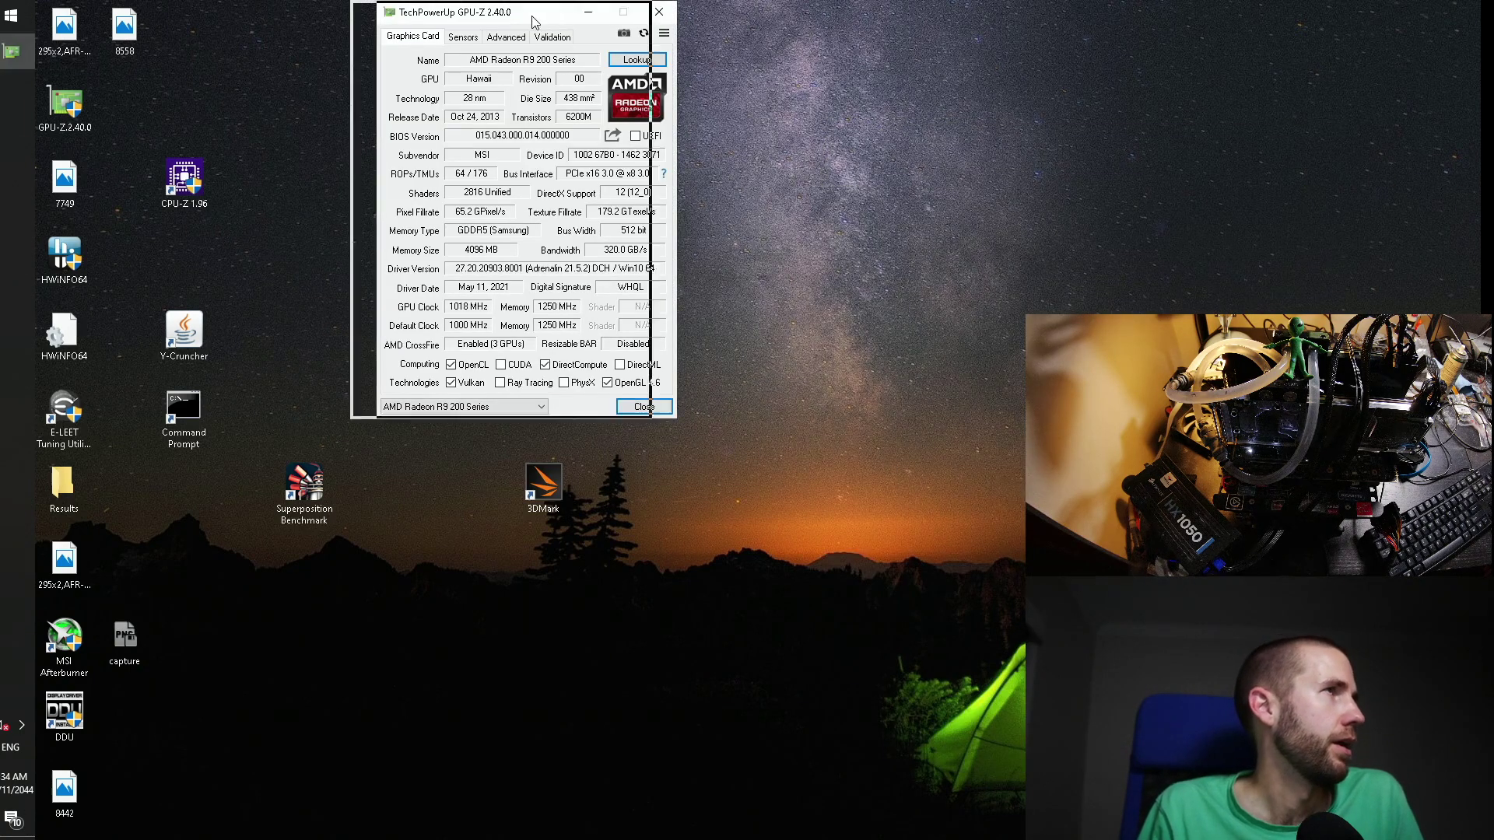
Step: Launch MSI Afterburner, dismiss the RunDLL error and load overclocking profile 1 for the first graphics card
drag(534, 21, 410, 34)
double_click(64, 641)
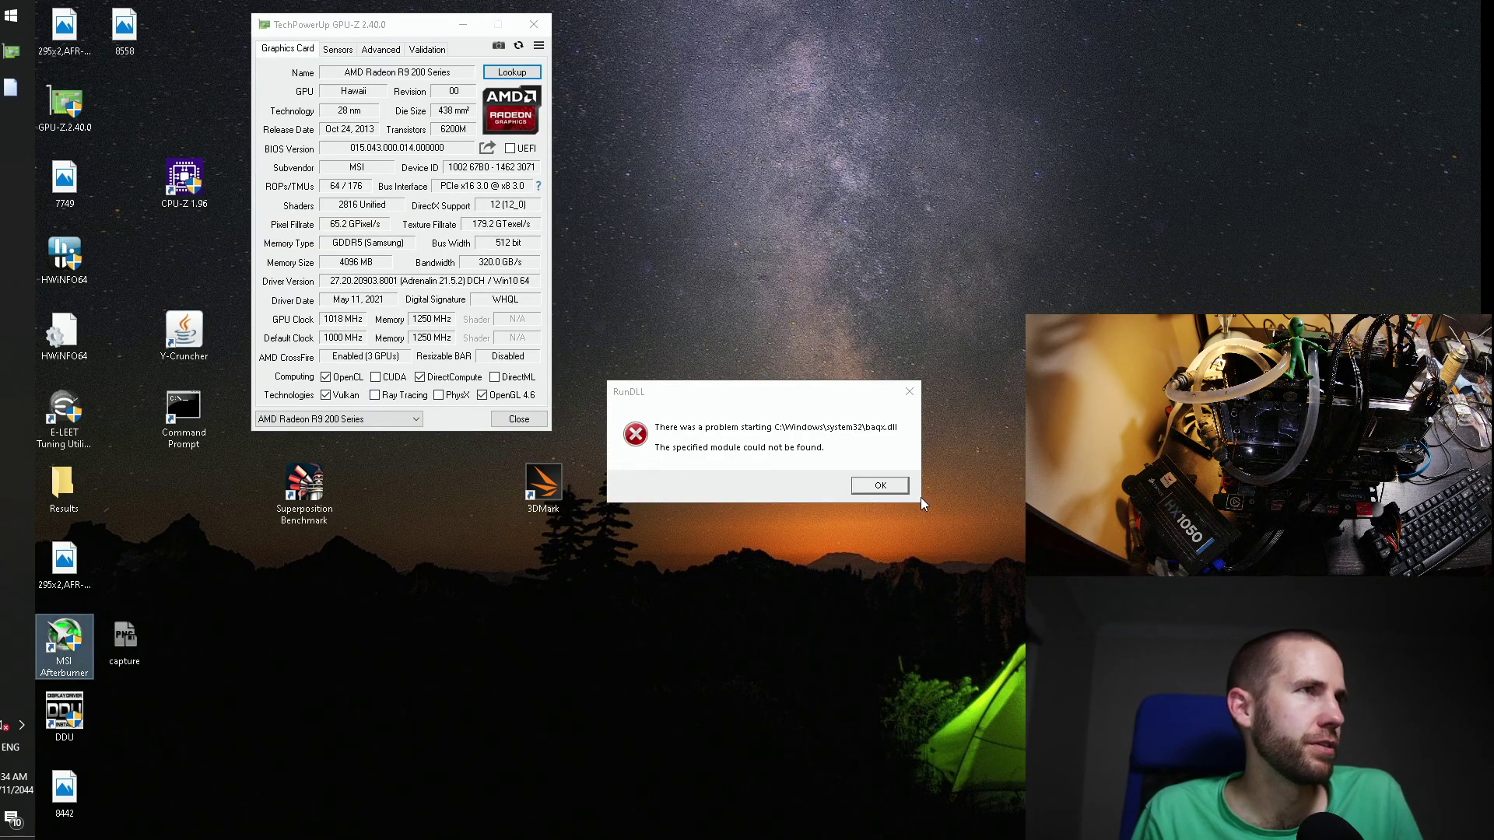
click(890, 487)
click(974, 614)
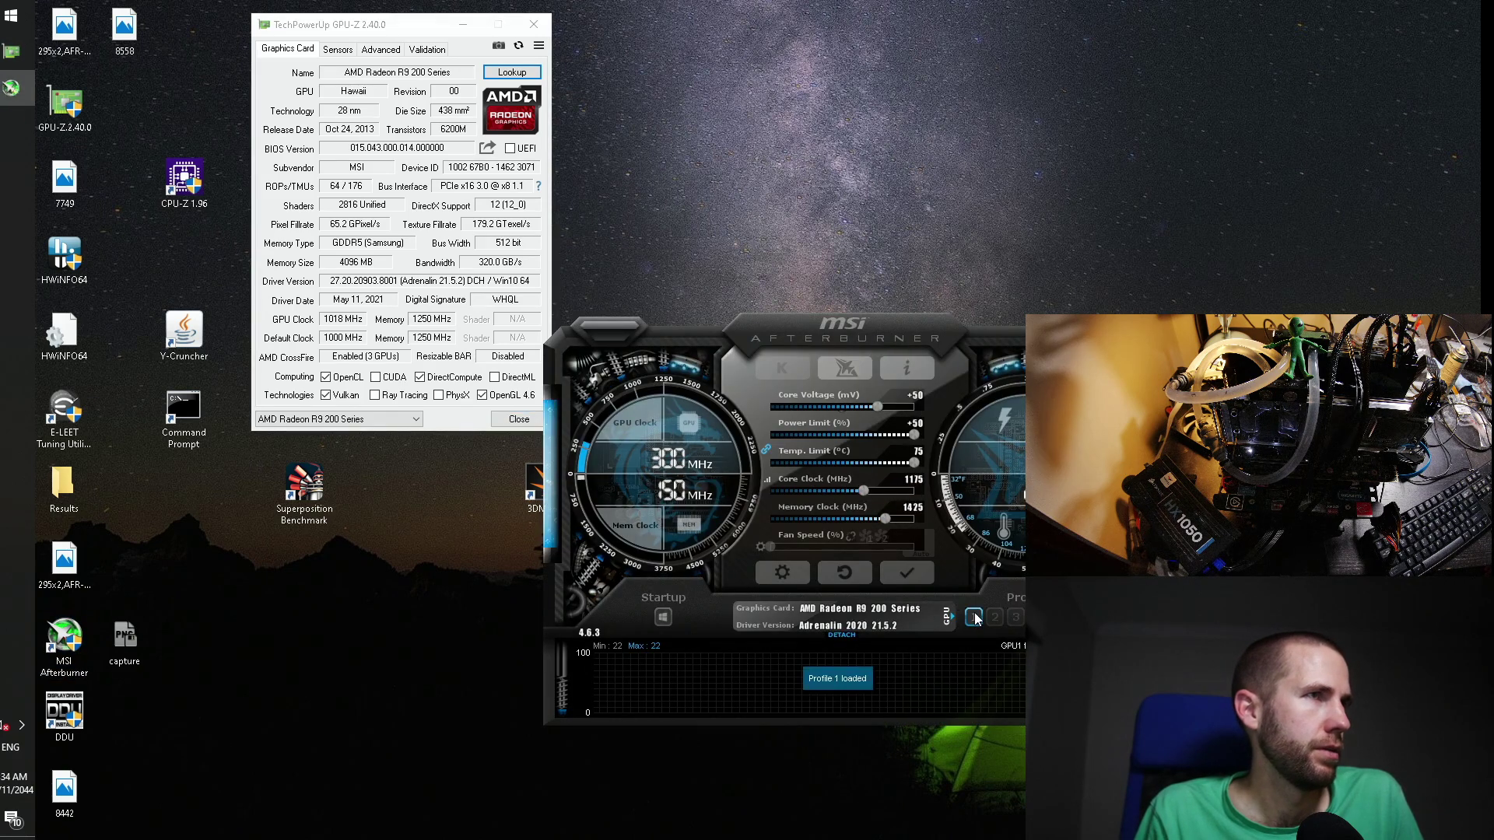
Step: Apply profile 1, with 1175 MHz core and 1425 MHz memory, to the second and third graphics cards and close MSI Afterburner
click(949, 615)
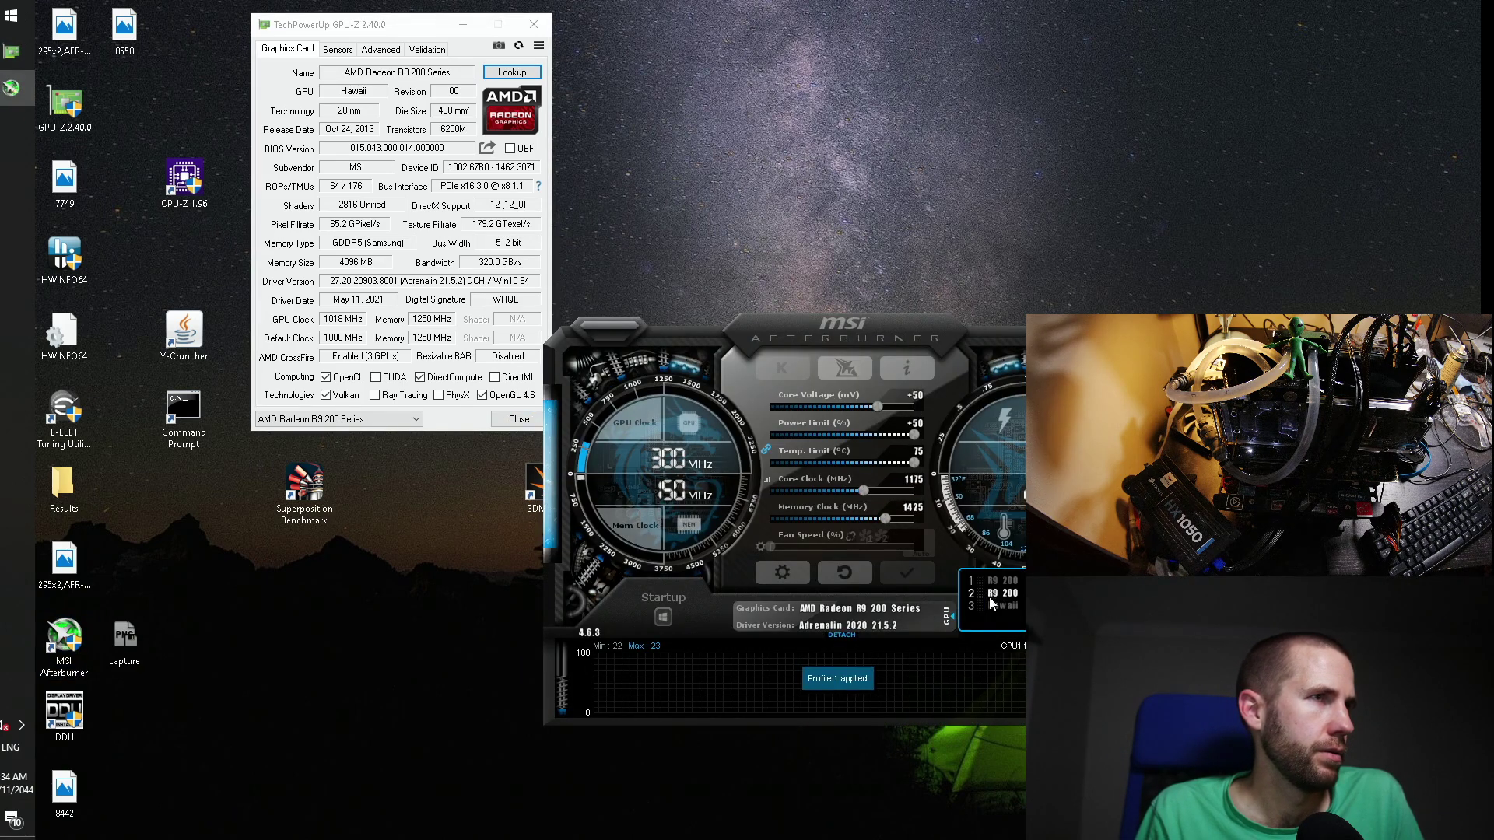
click(1004, 583)
click(950, 610)
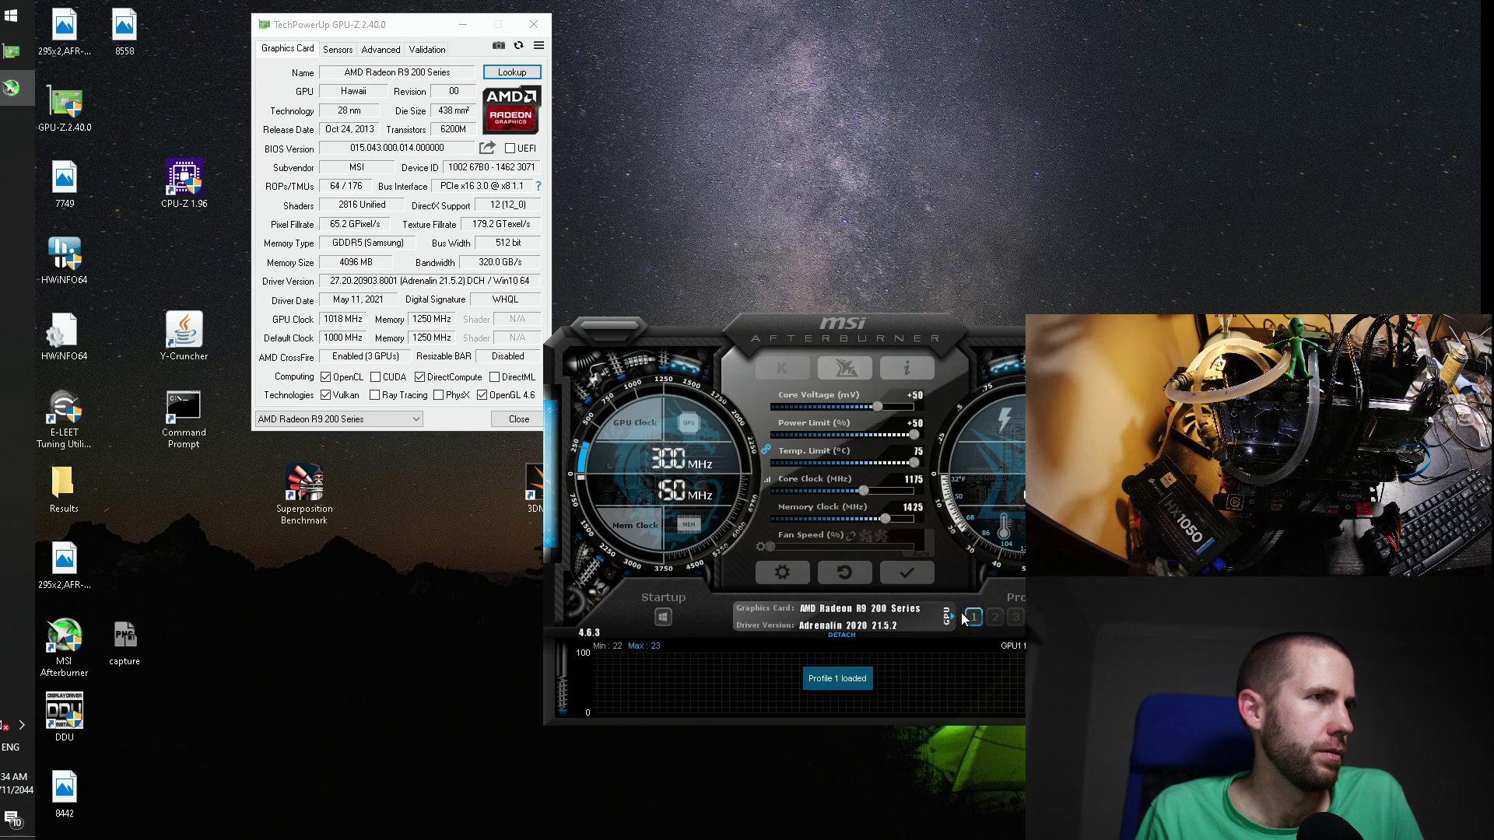
click(952, 619)
click(1003, 600)
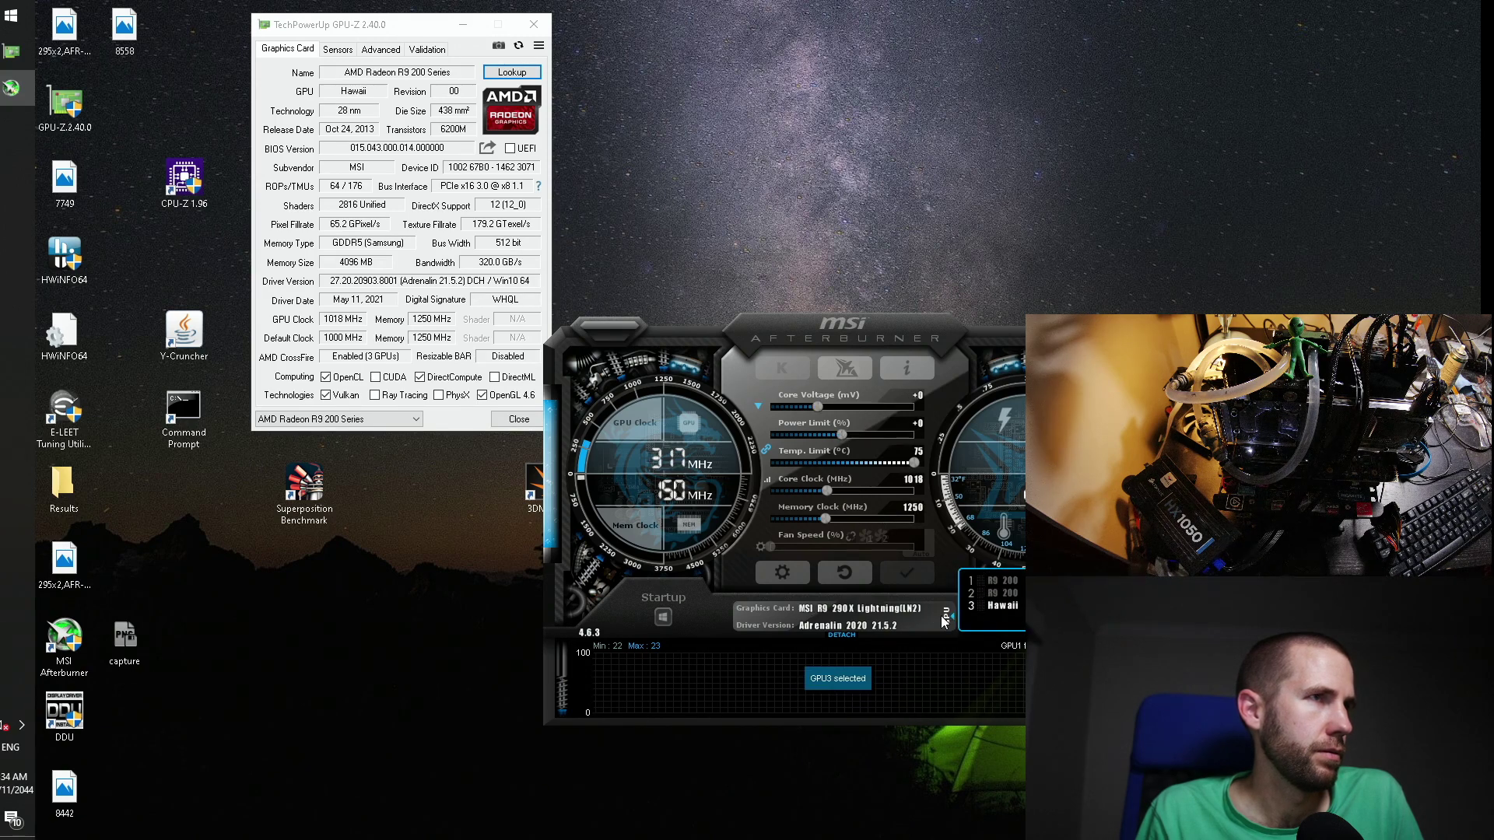
click(903, 574)
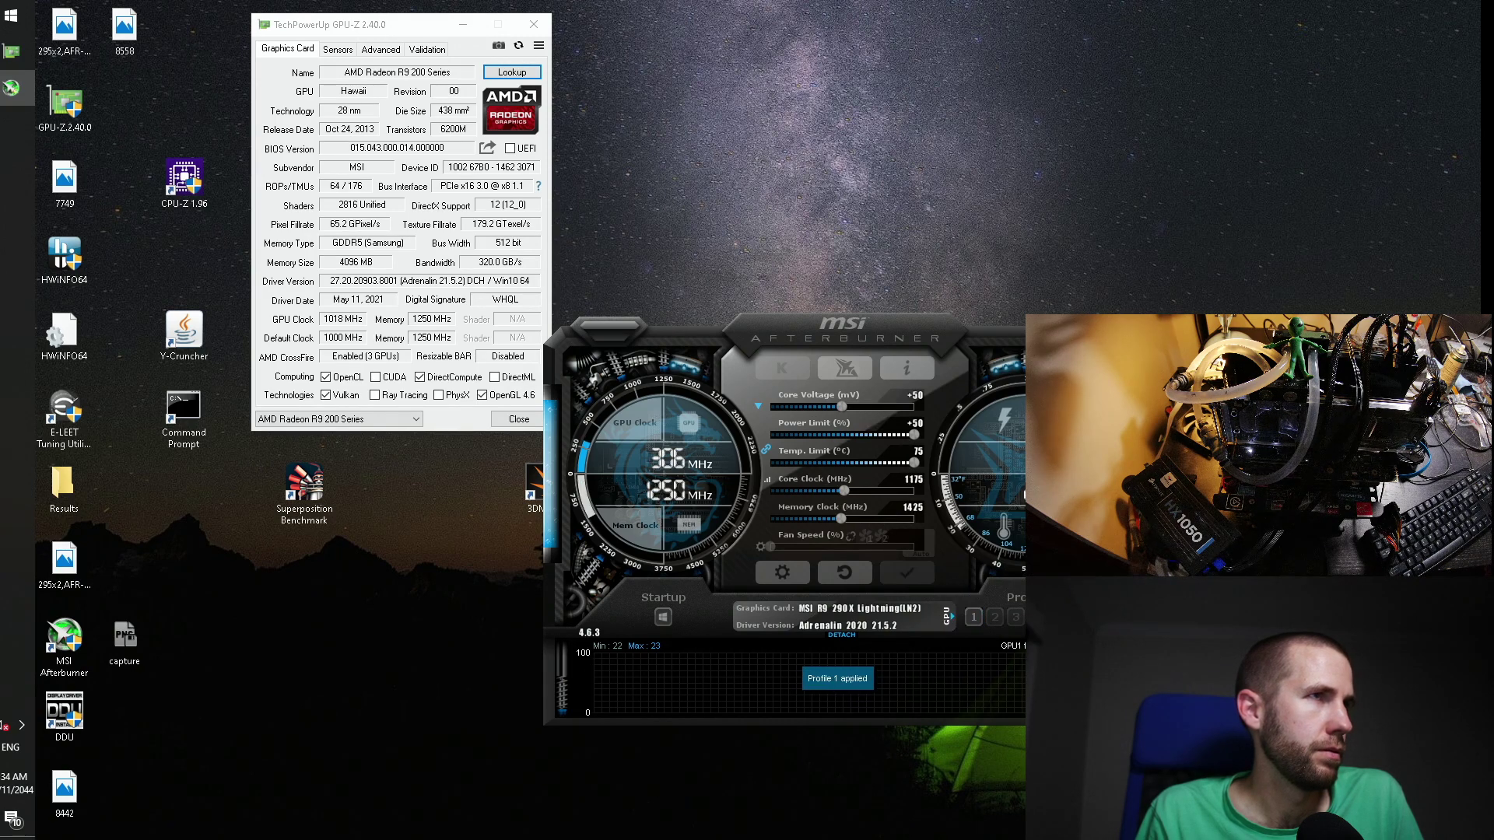
click(1105, 330)
Step: Check the applied clocks of the graphics cards in GPU-Z and close it
click(334, 419)
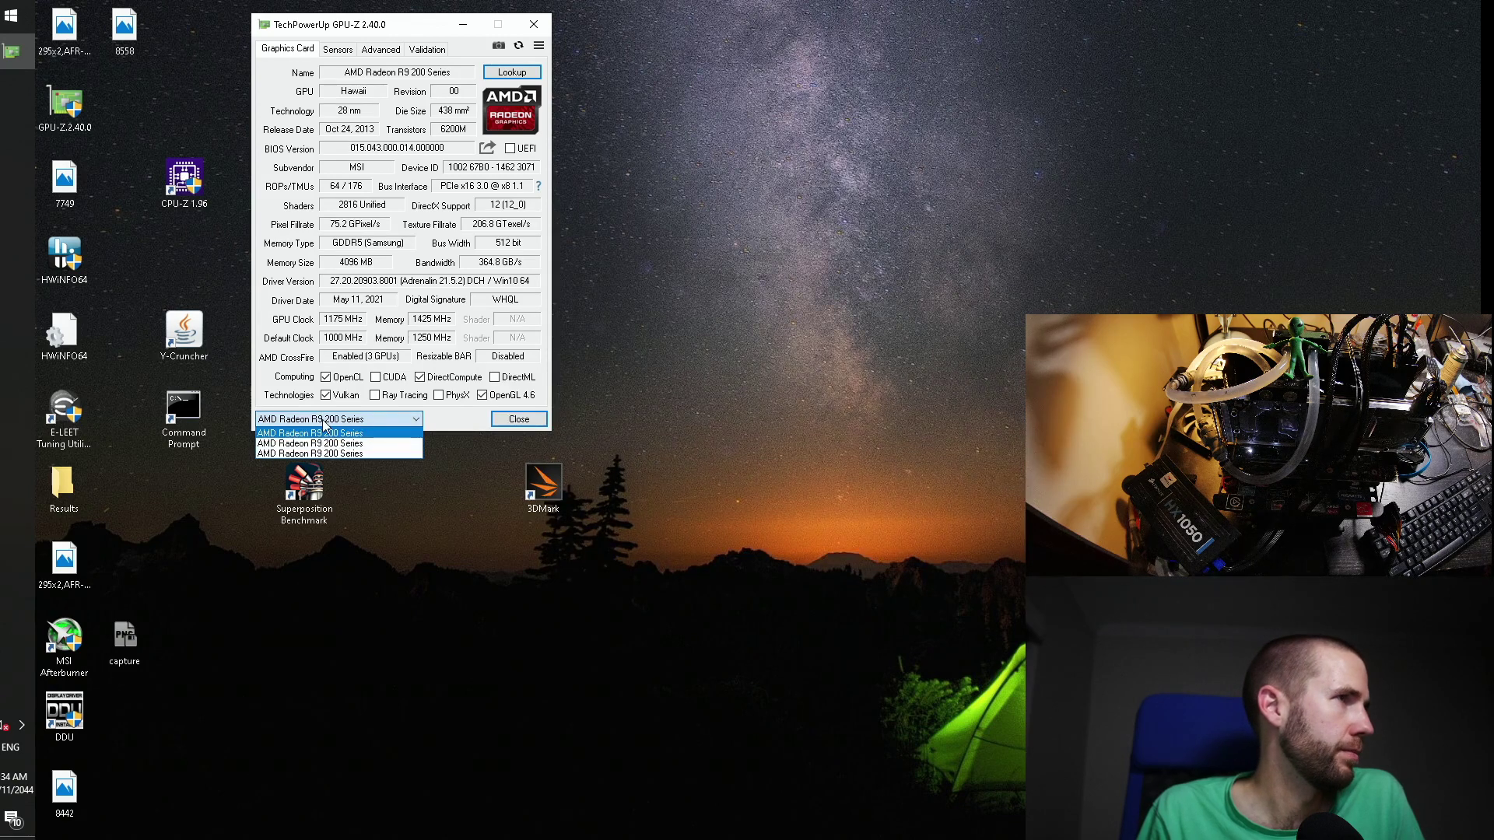
click(325, 429)
click(325, 424)
click(326, 439)
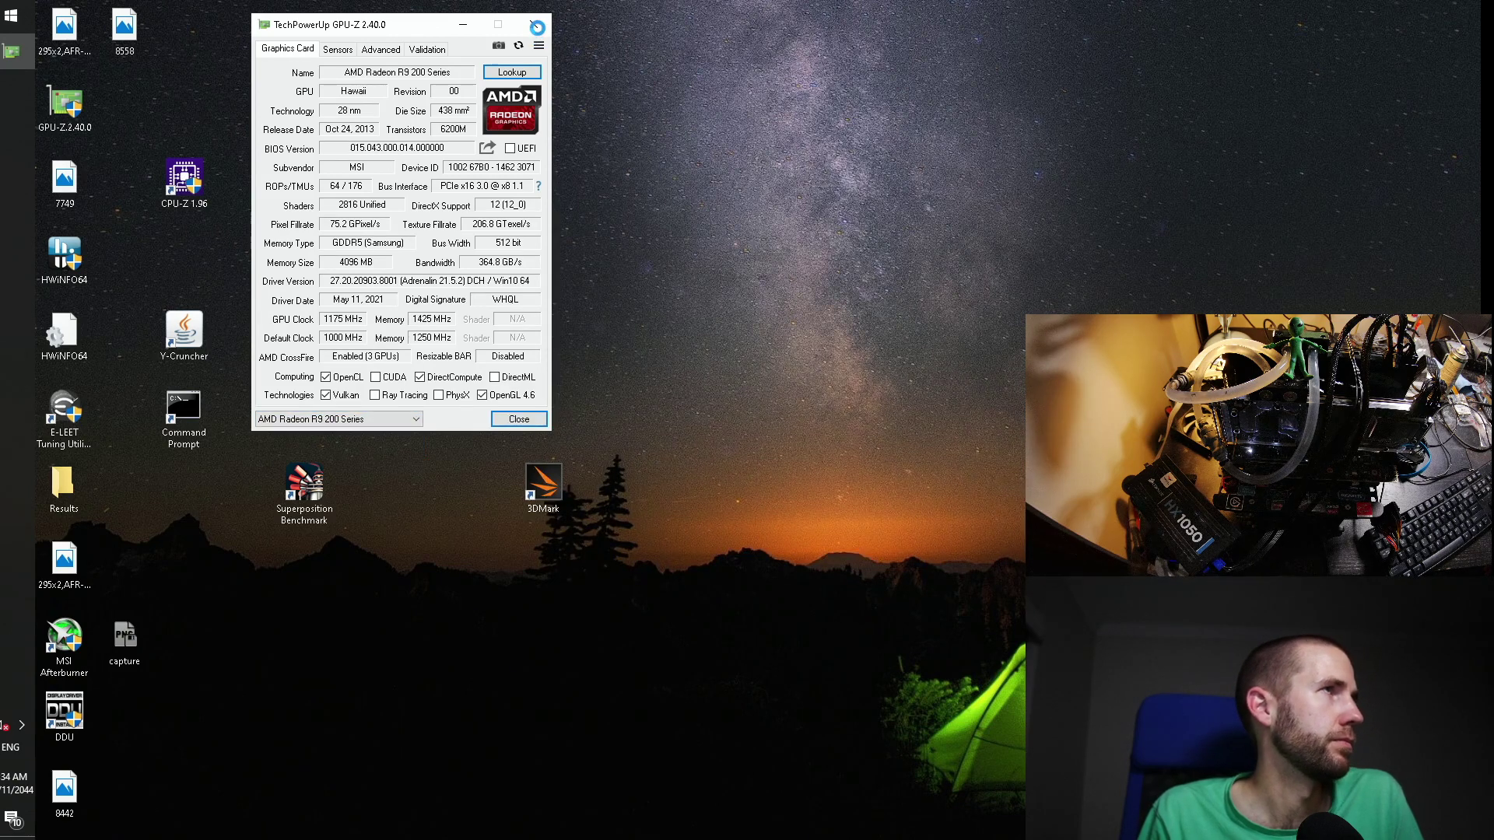
click(536, 26)
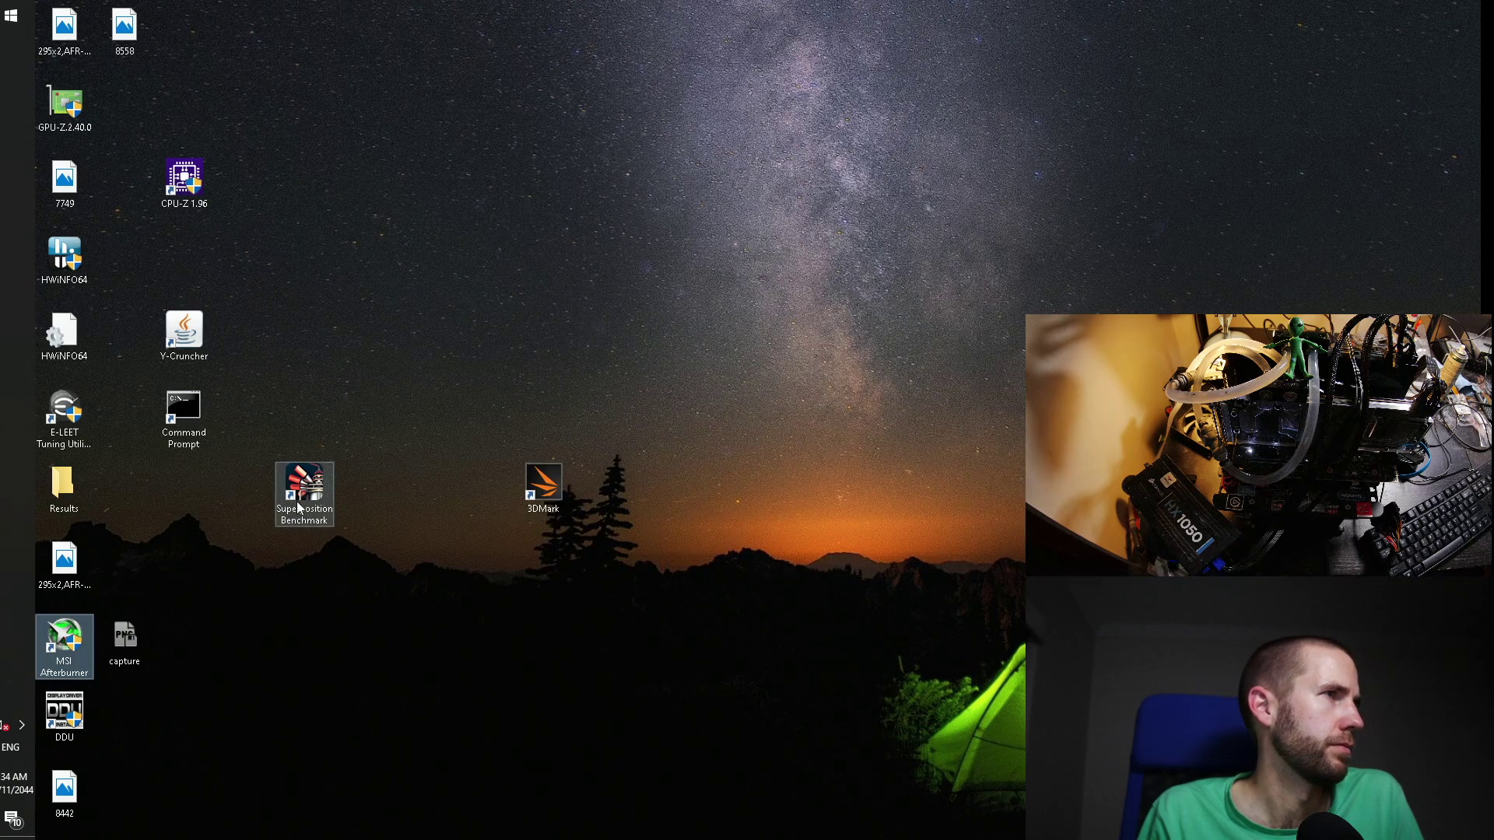
Step: Launch Superposition Benchmark and run it with the 1080p Extreme preset
click(298, 499)
key(Return)
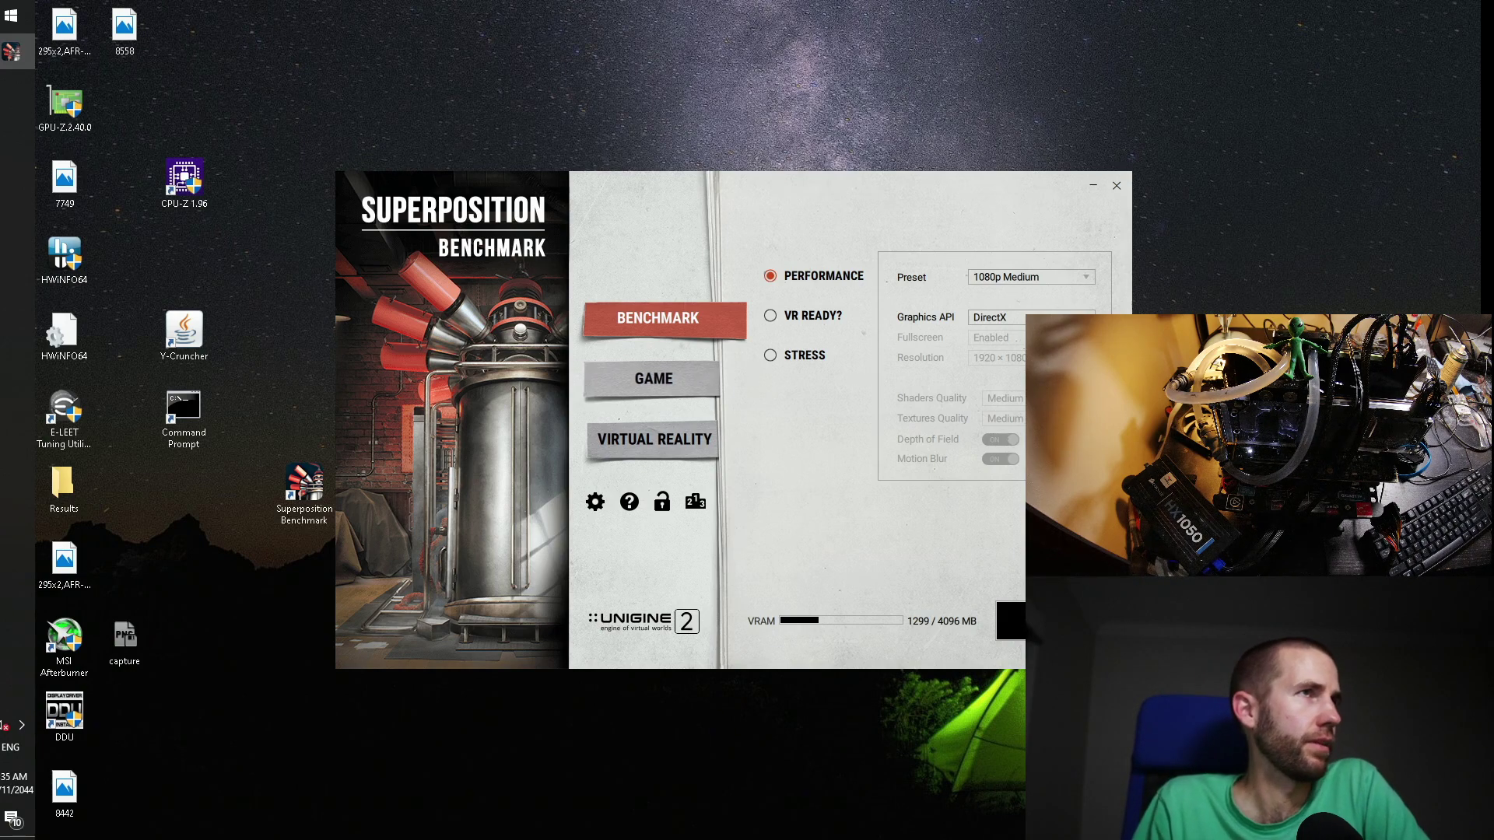
click(1023, 278)
click(1000, 354)
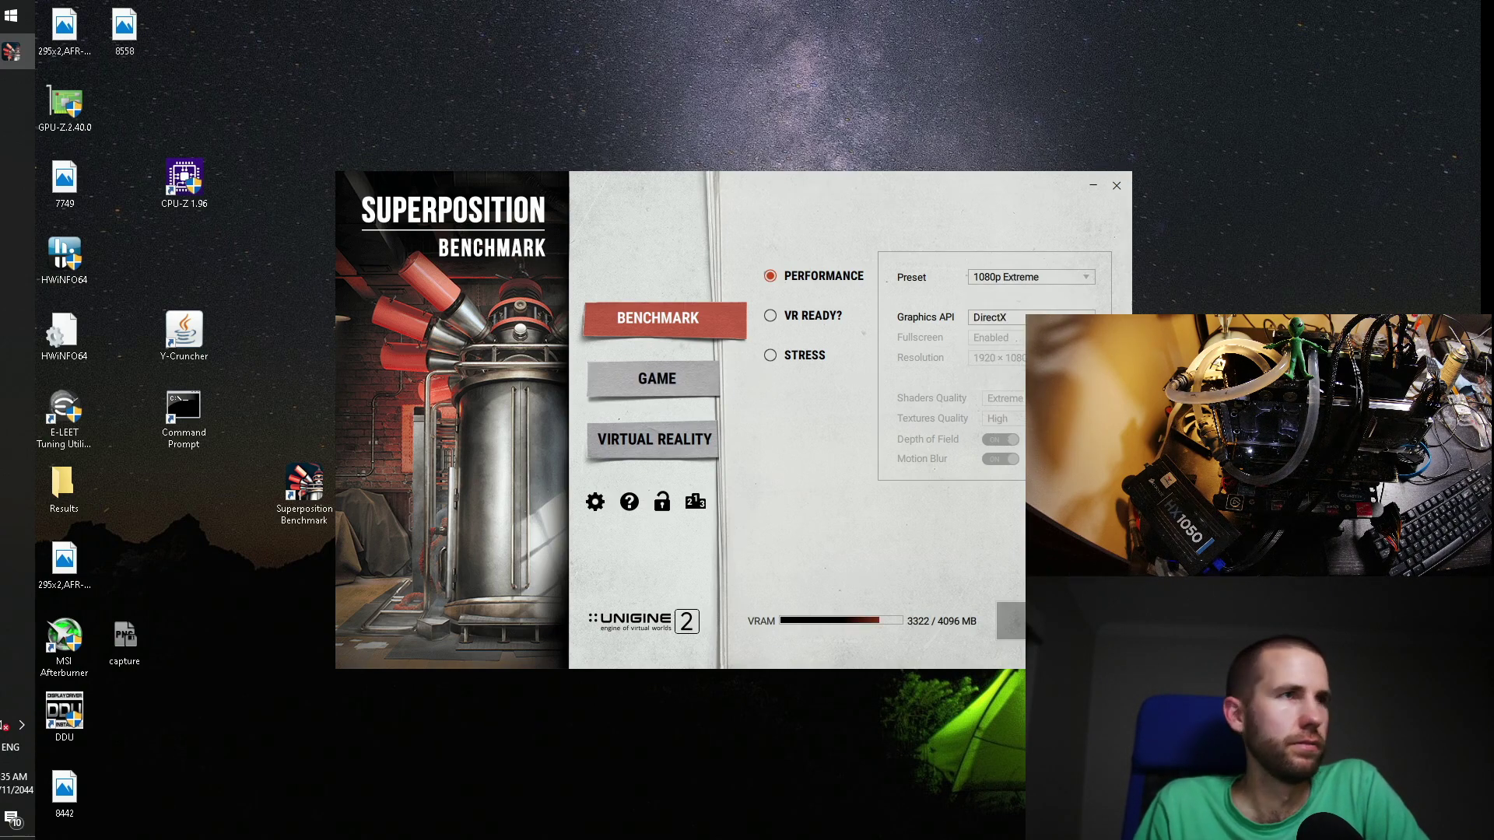
click(1010, 621)
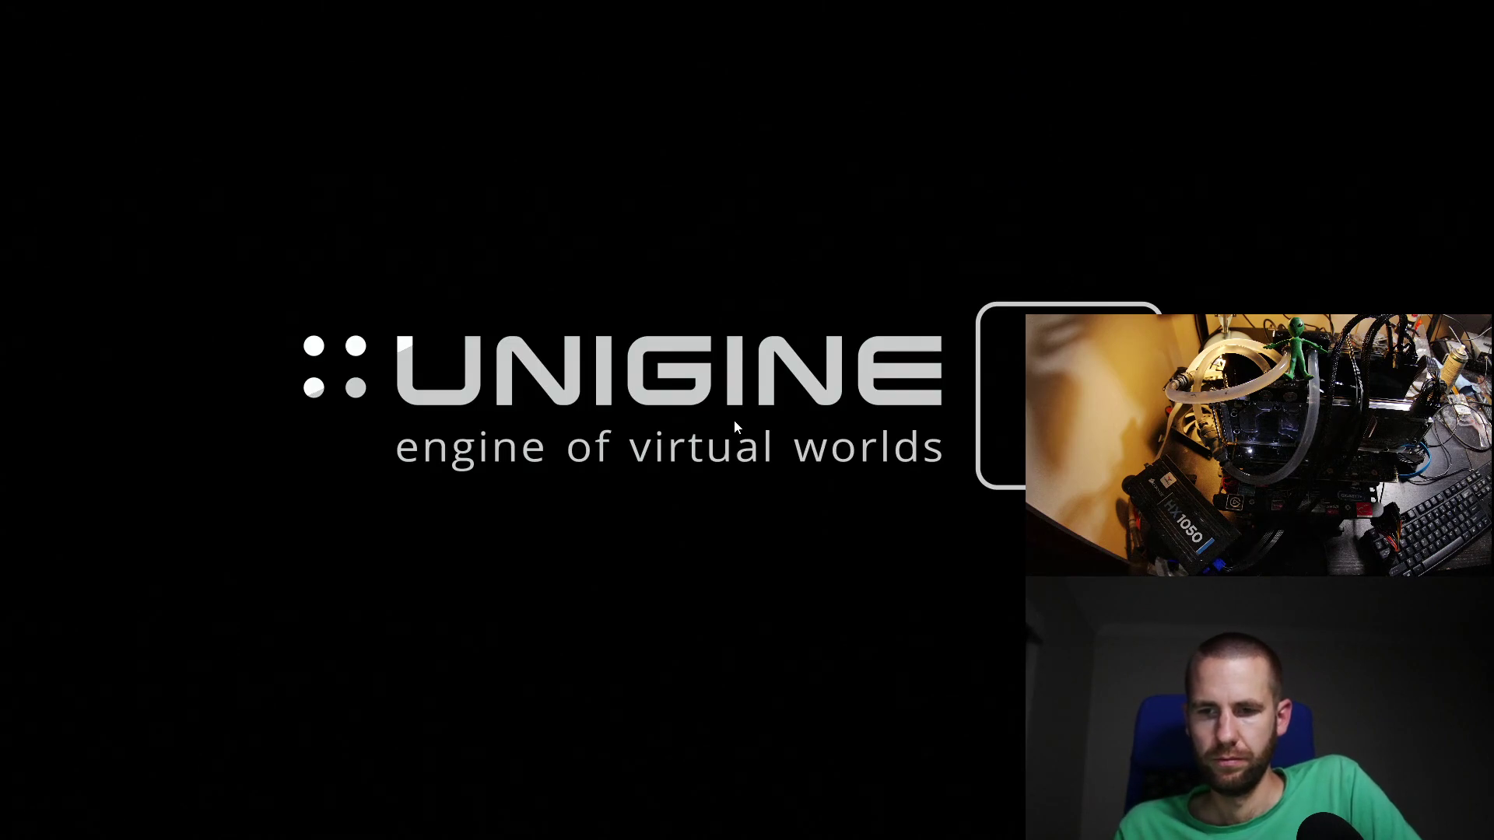
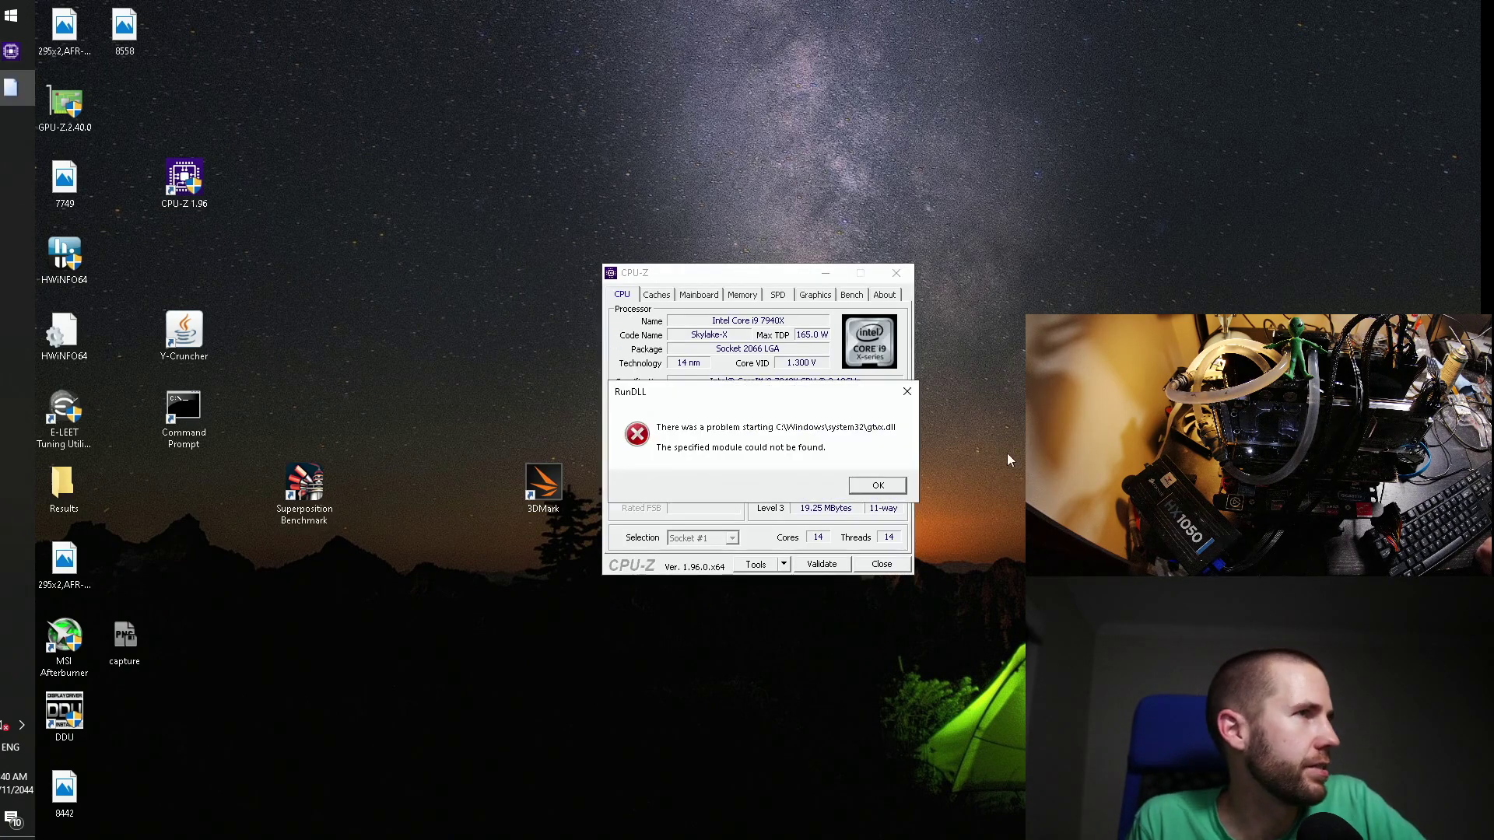
Step: Launch E-LEET Tuning Utility X, dismiss both RunDLL errors and move CPU-Z out of the way
click(883, 487)
click(90, 423)
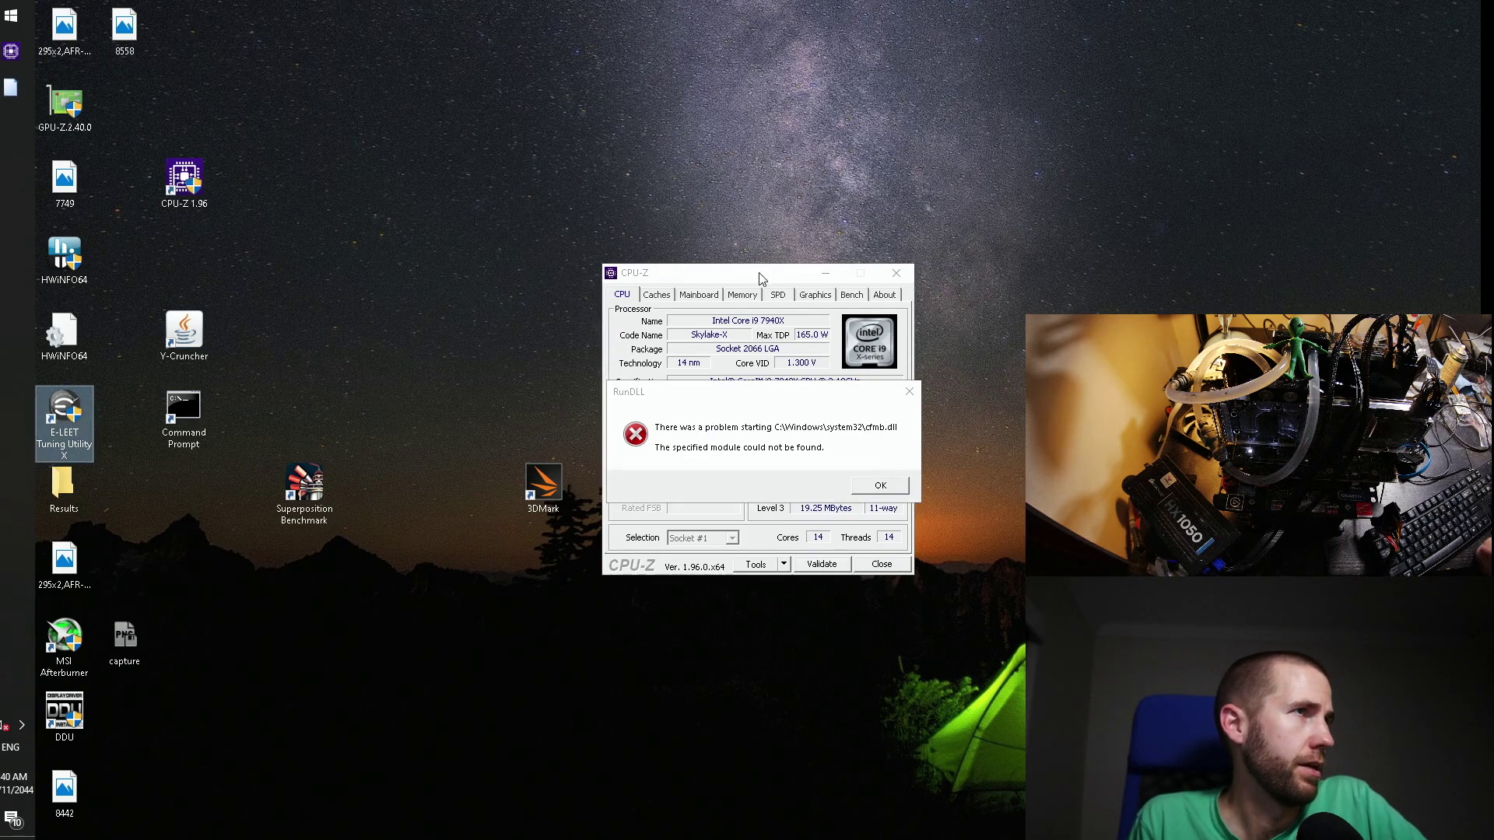
drag(762, 277, 351, 70)
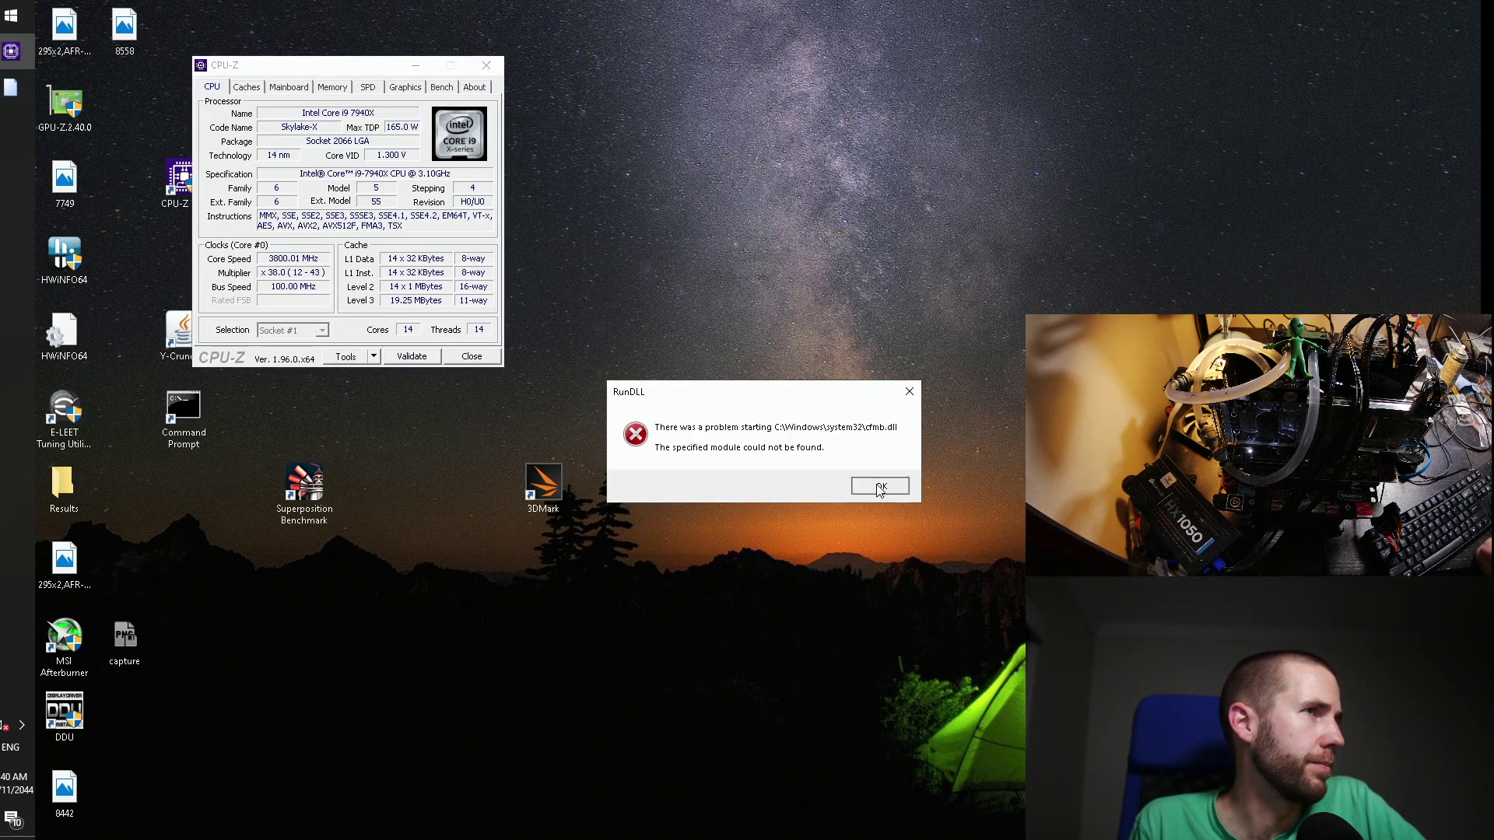
click(878, 484)
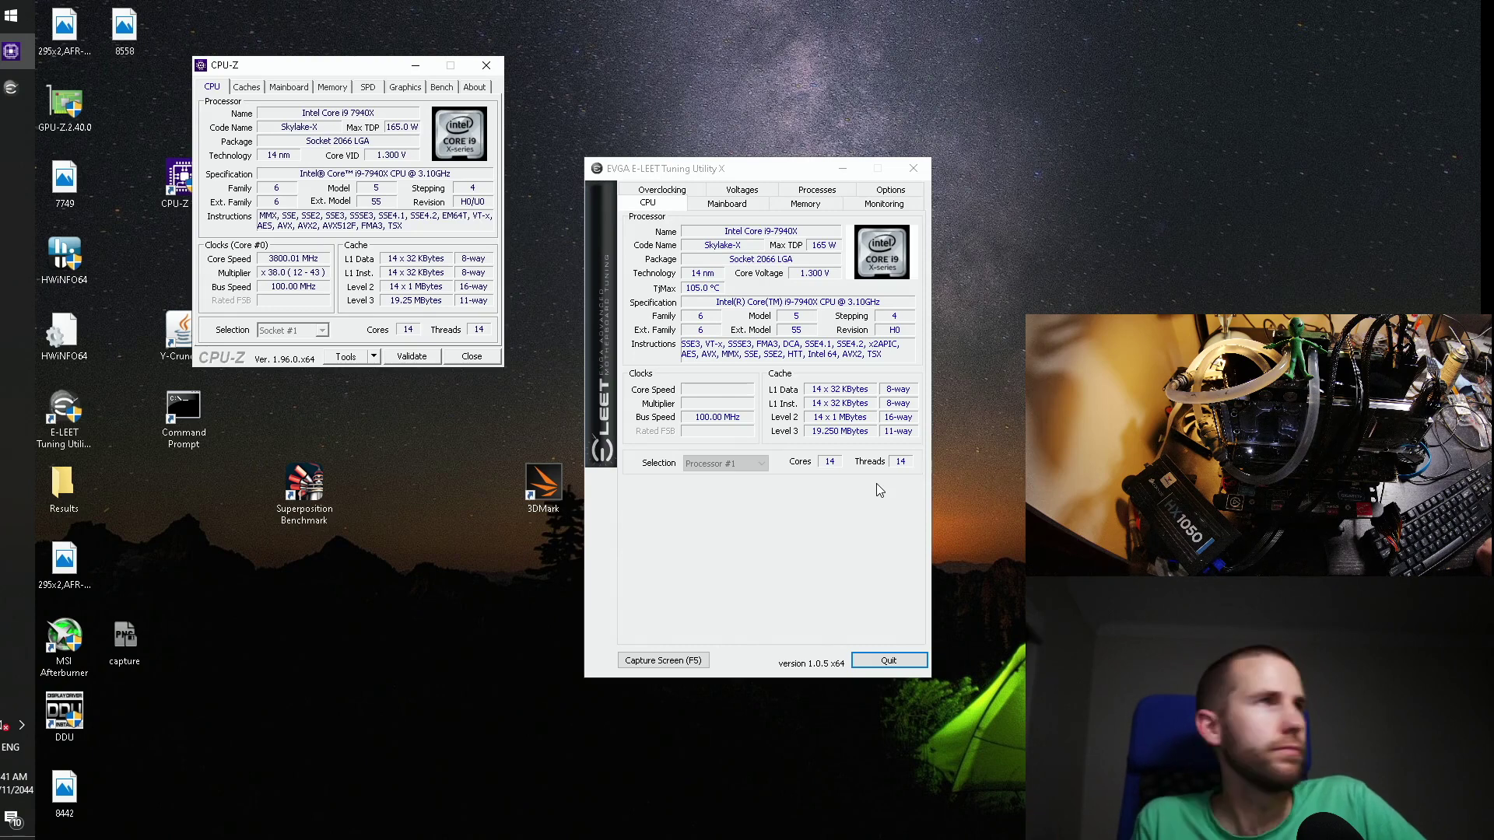
Step: Try to raise the turbo multipliers of all 14 cores to x47 in E-LEET Tuning Utility X
click(662, 189)
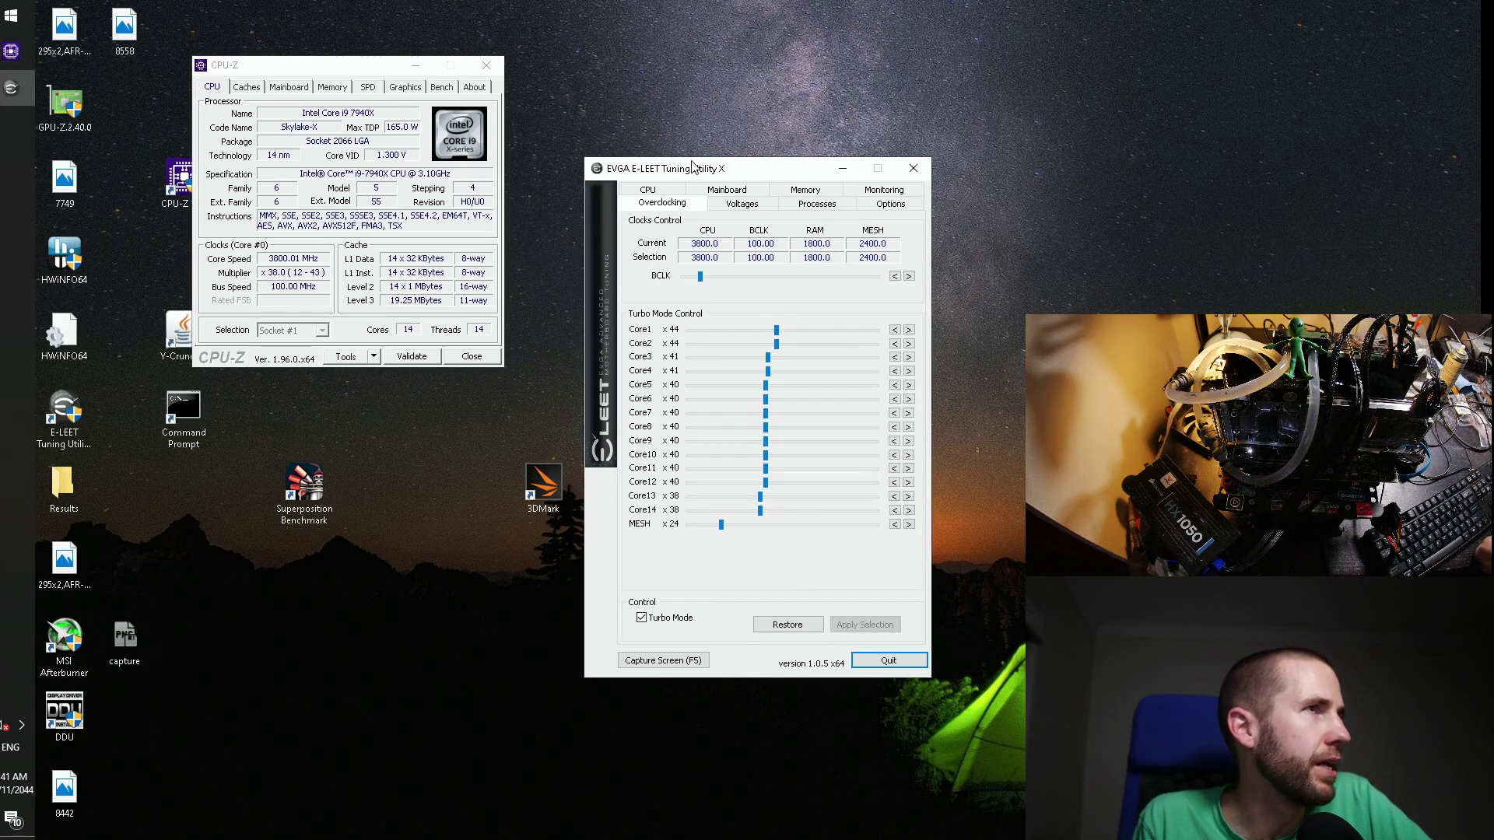
drag(692, 167, 667, 161)
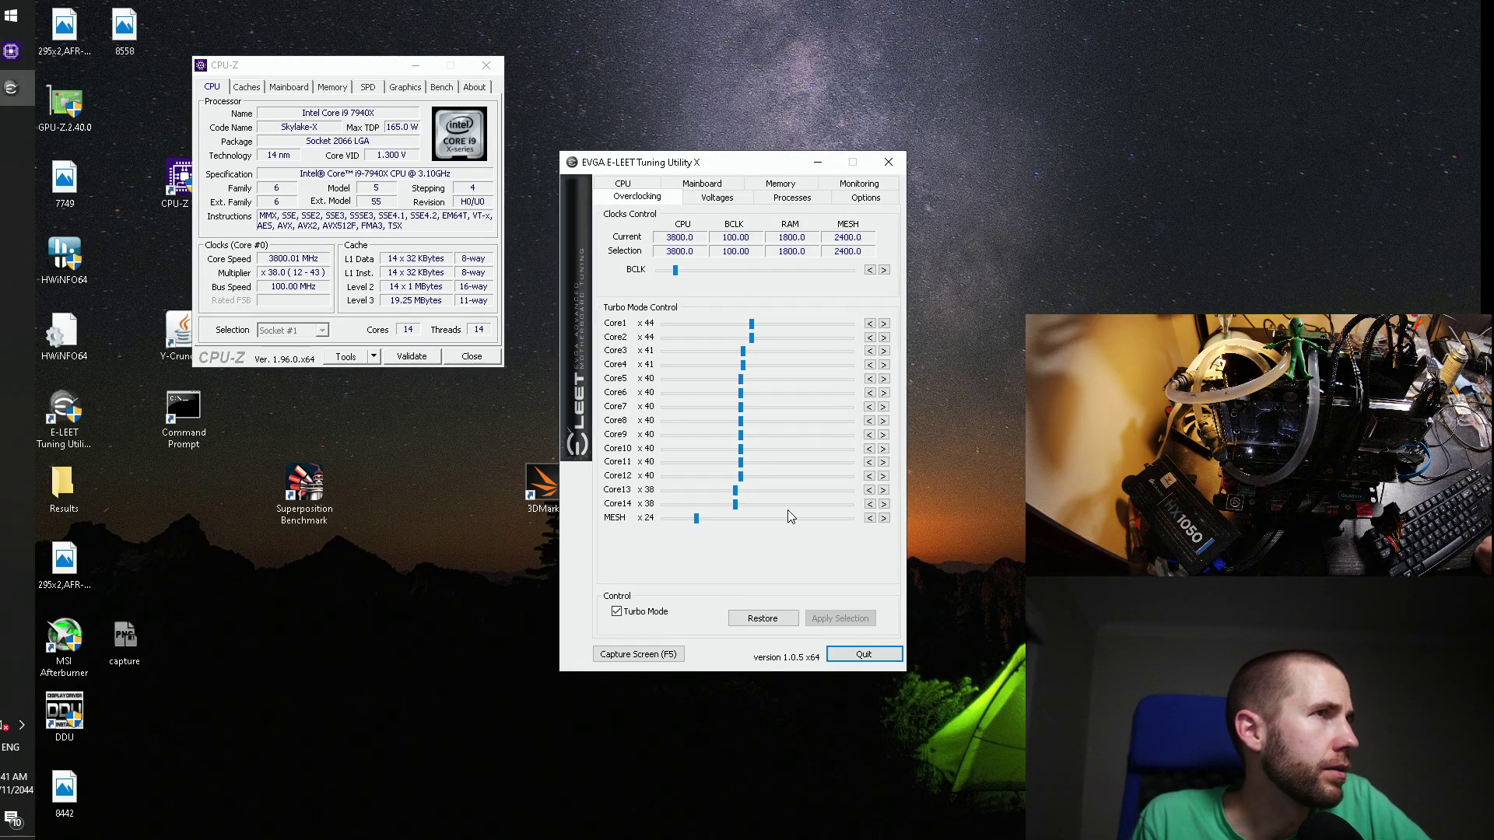
drag(787, 514, 751, 514)
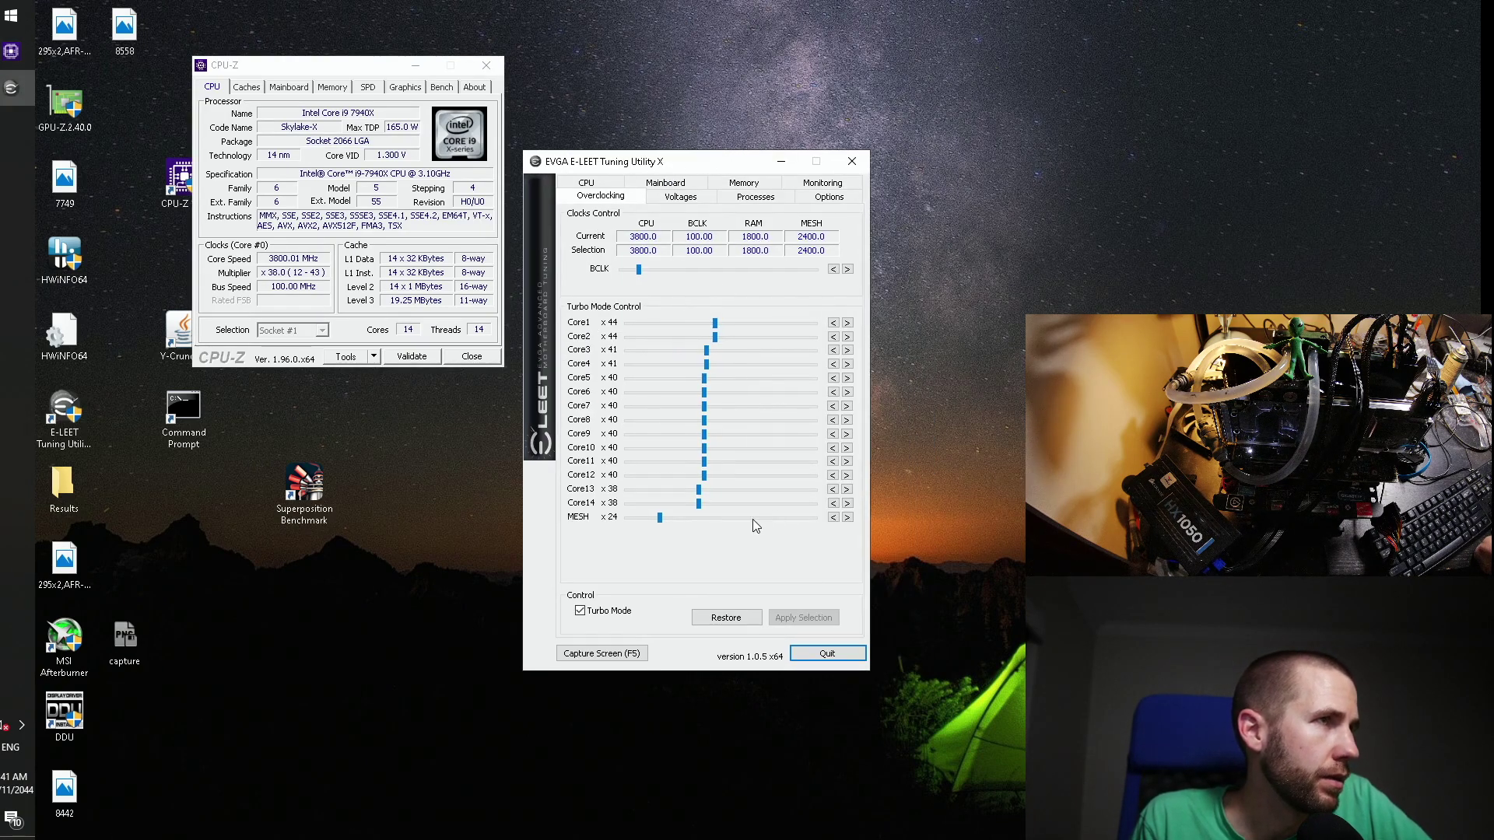
click(847, 503)
click(847, 503)
click(847, 503)
click(848, 503)
click(847, 503)
click(847, 504)
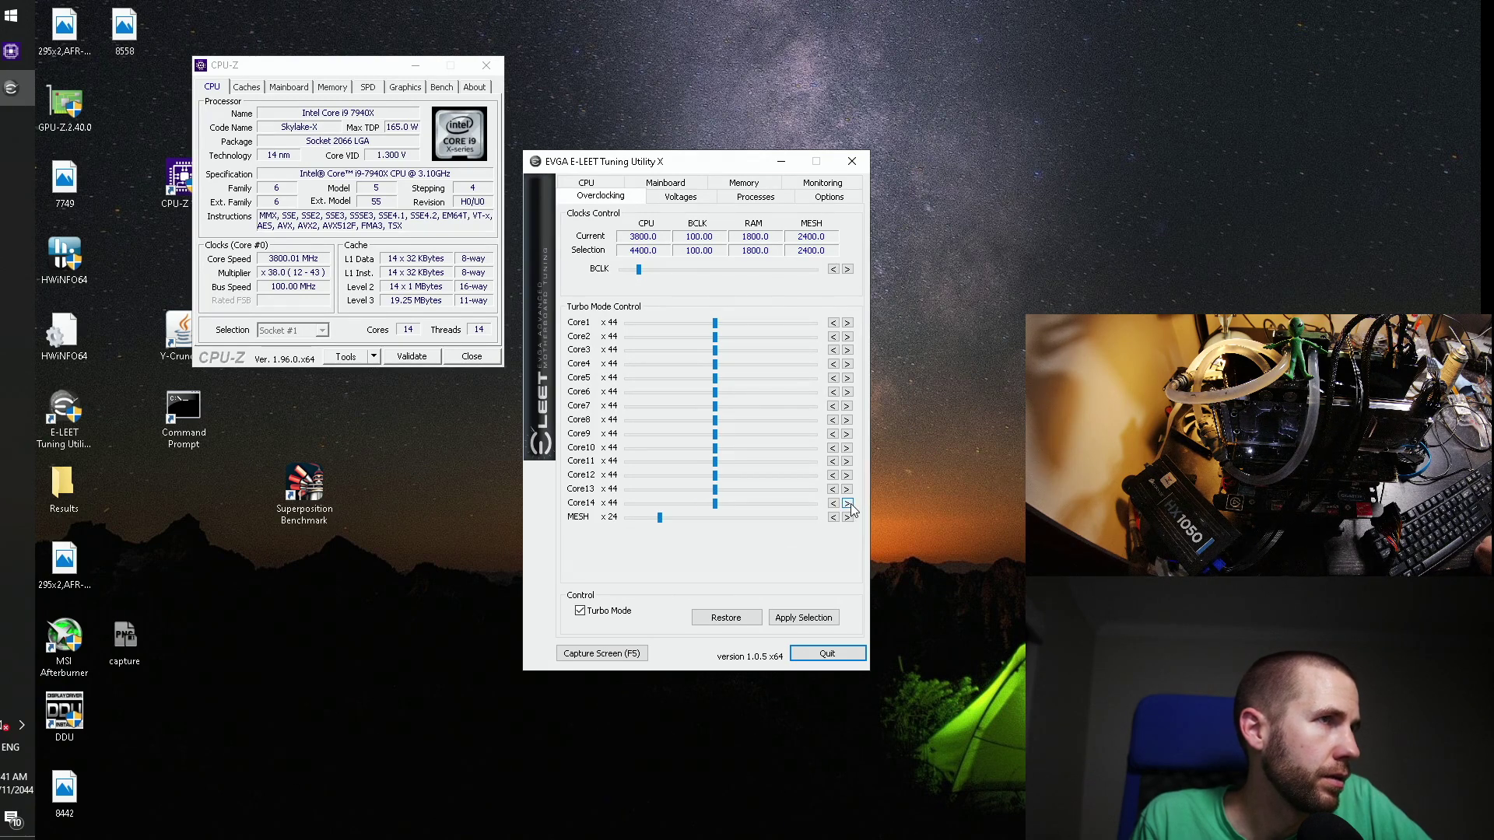
click(847, 503)
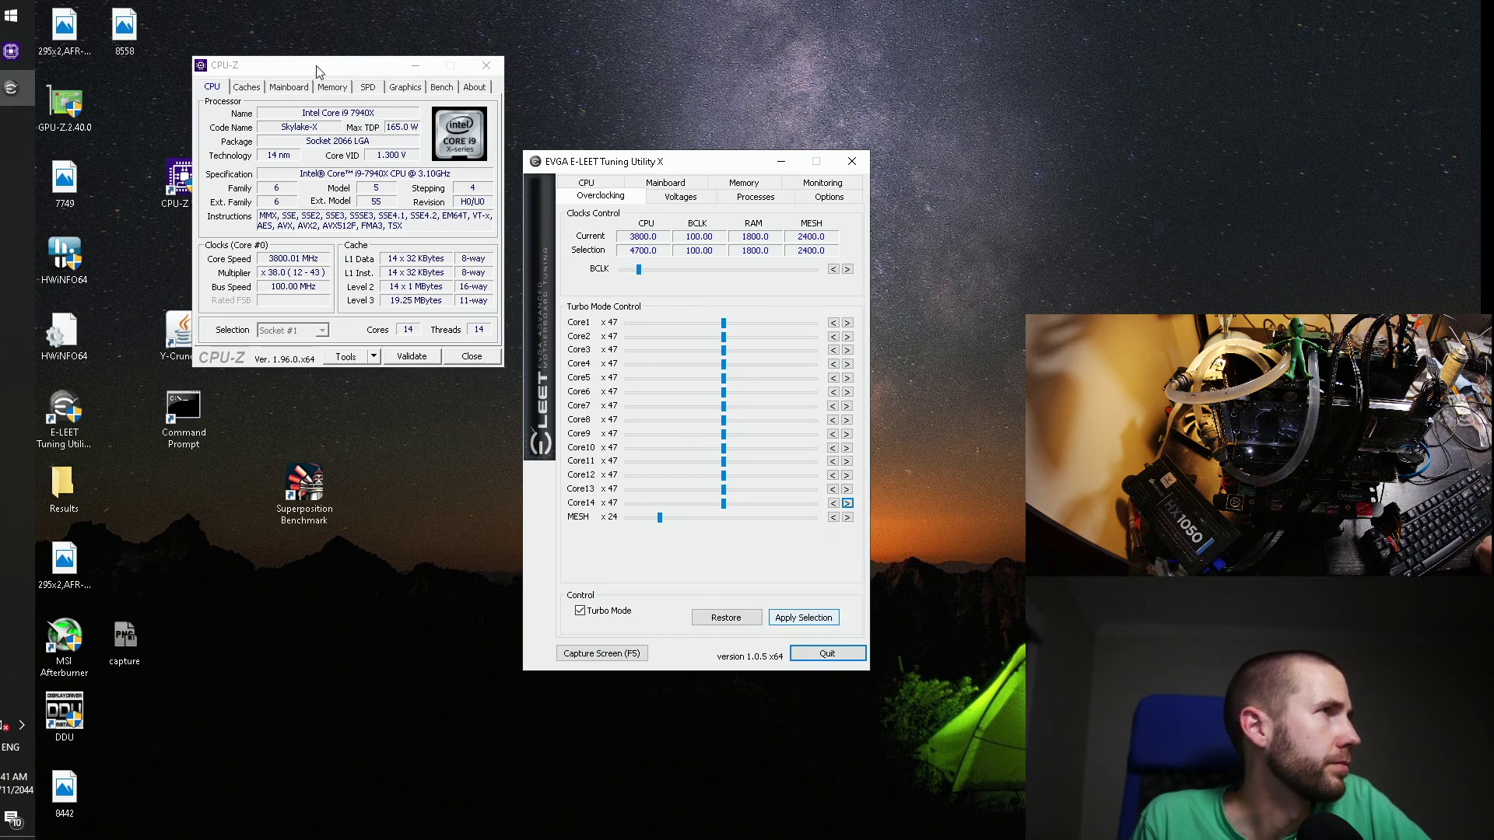
Step: Force the unresponsive E-LEET Tuning Utility X to close, cancel the problem report and close CPU-Z
drag(317, 71, 295, 165)
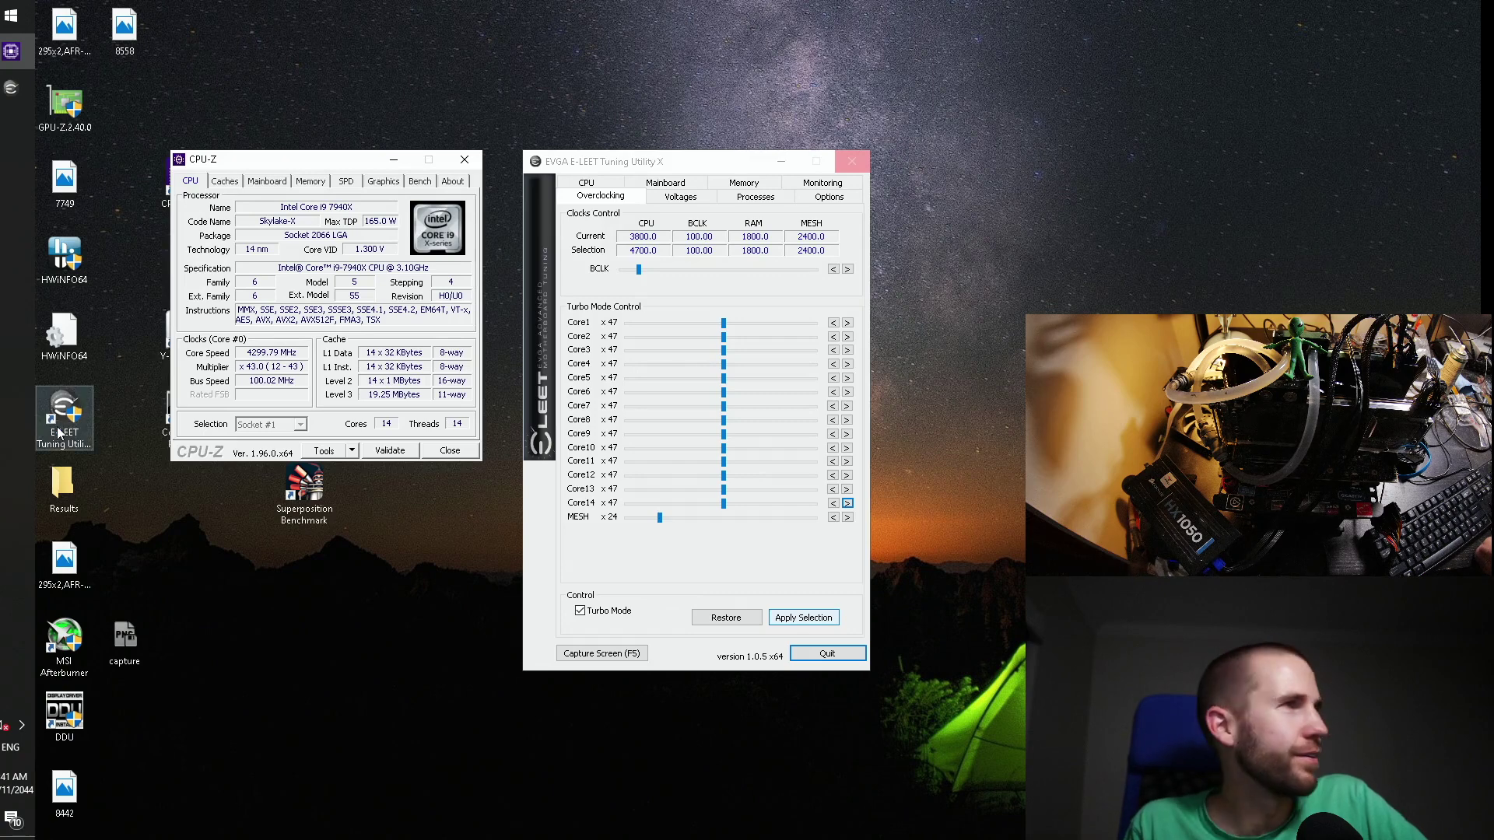
click(852, 164)
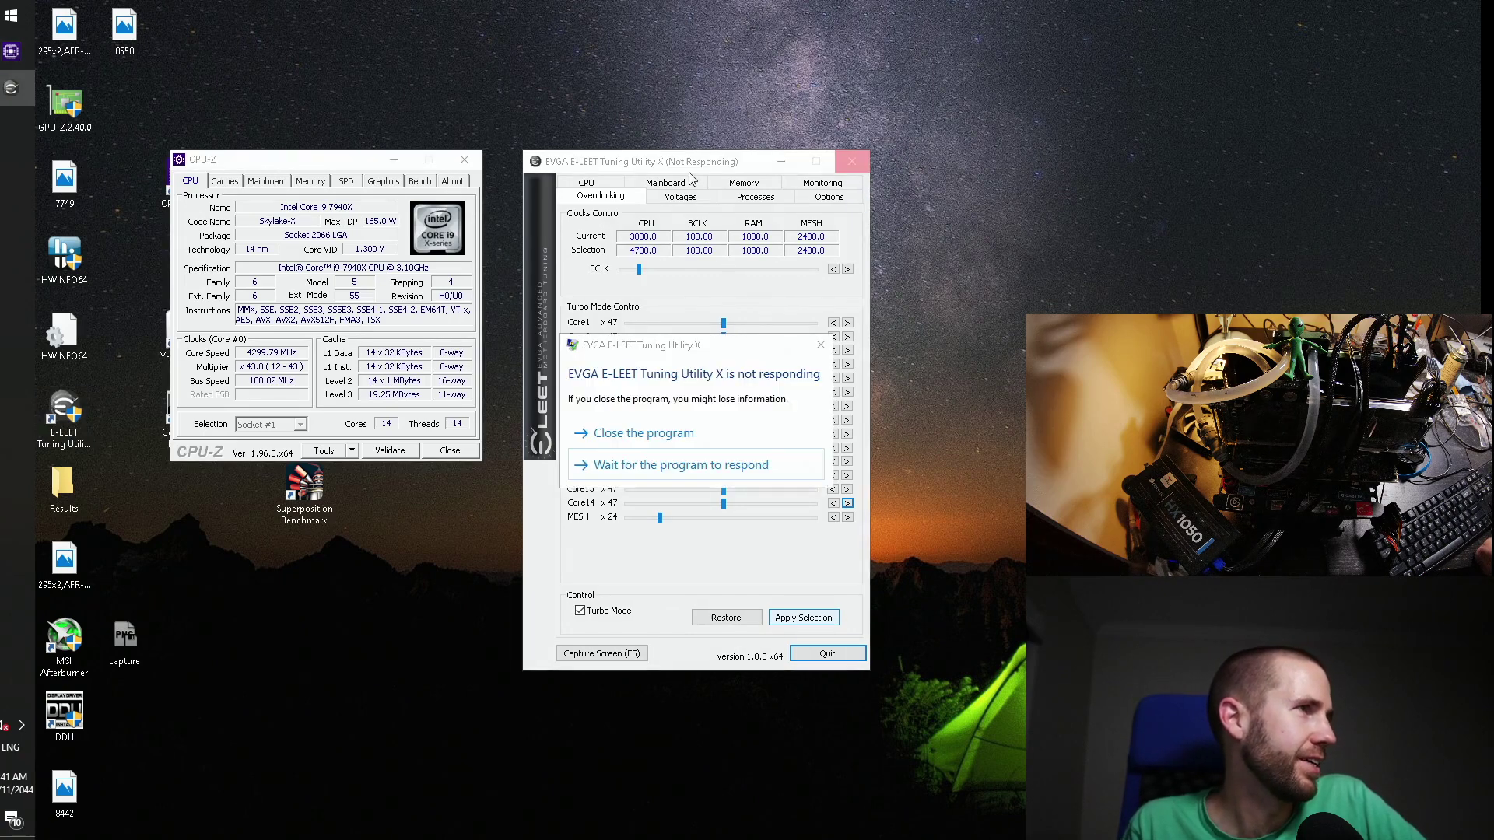
click(707, 434)
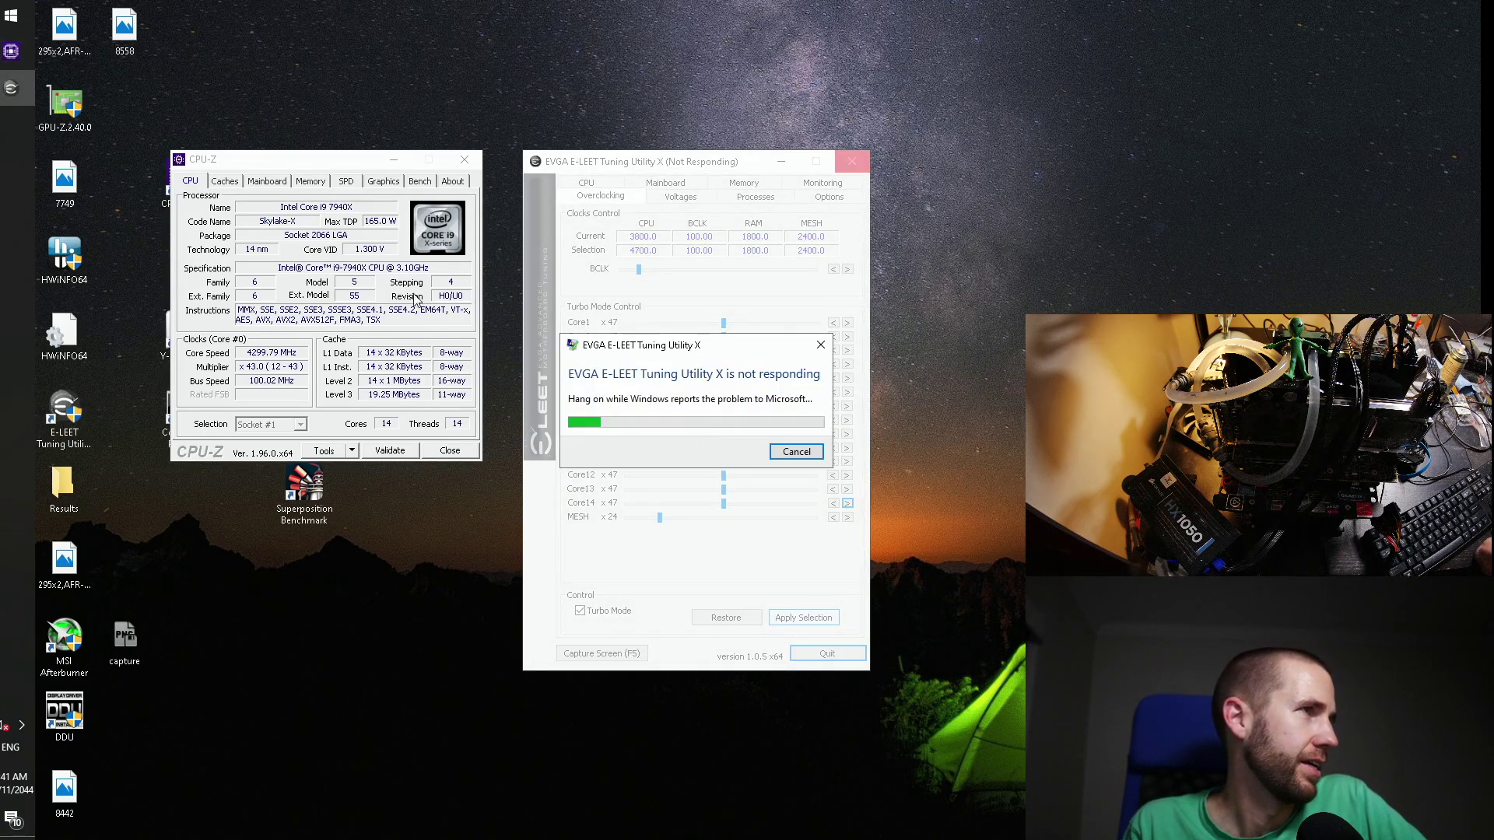
click(465, 160)
click(796, 448)
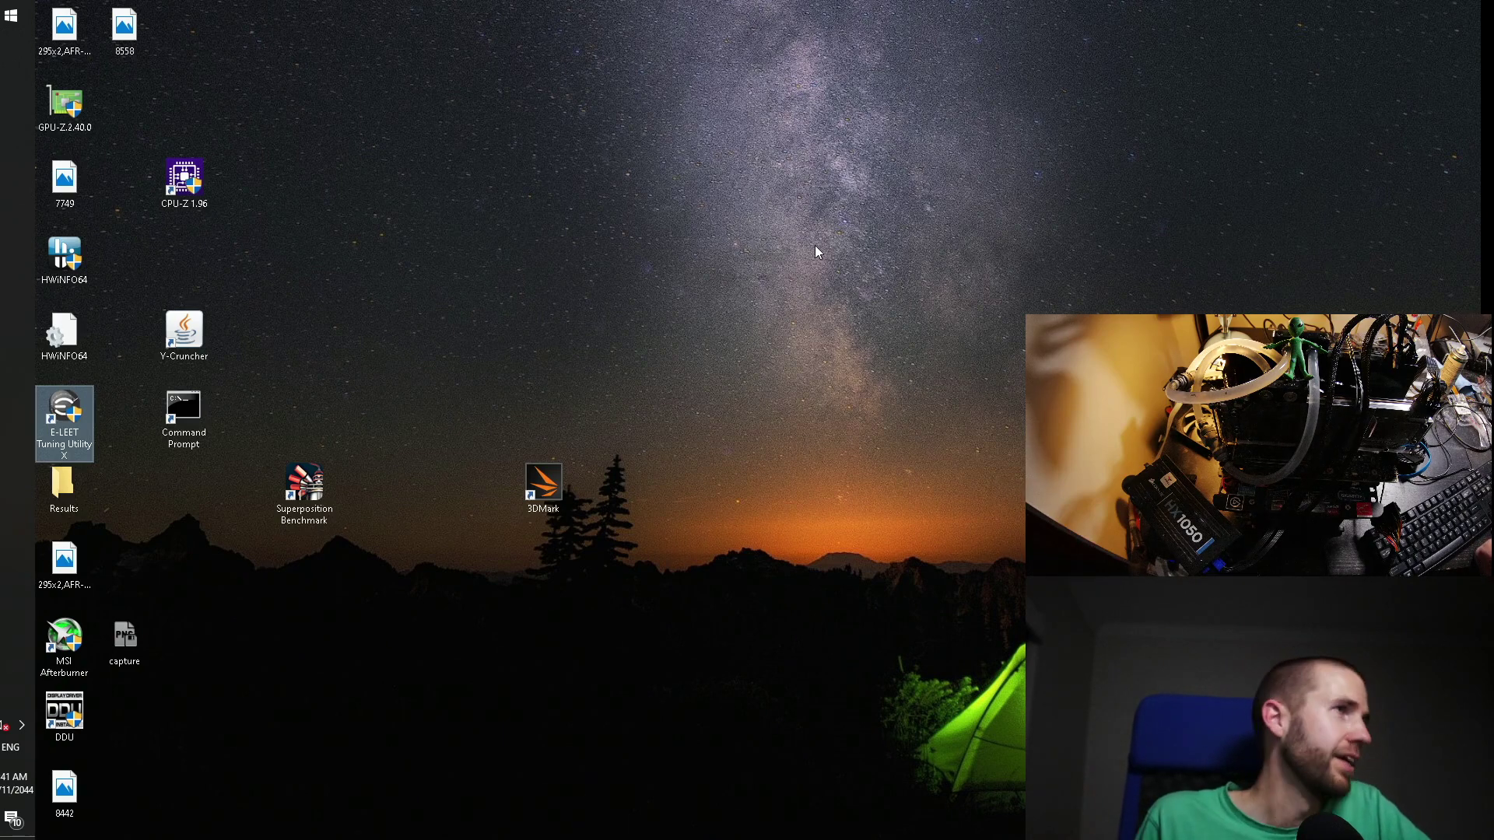
Step: Look through Task Manager's performance data and running processes for a leftover E-LEET Tuning Utility X, and close Task Manager
click(392, 268)
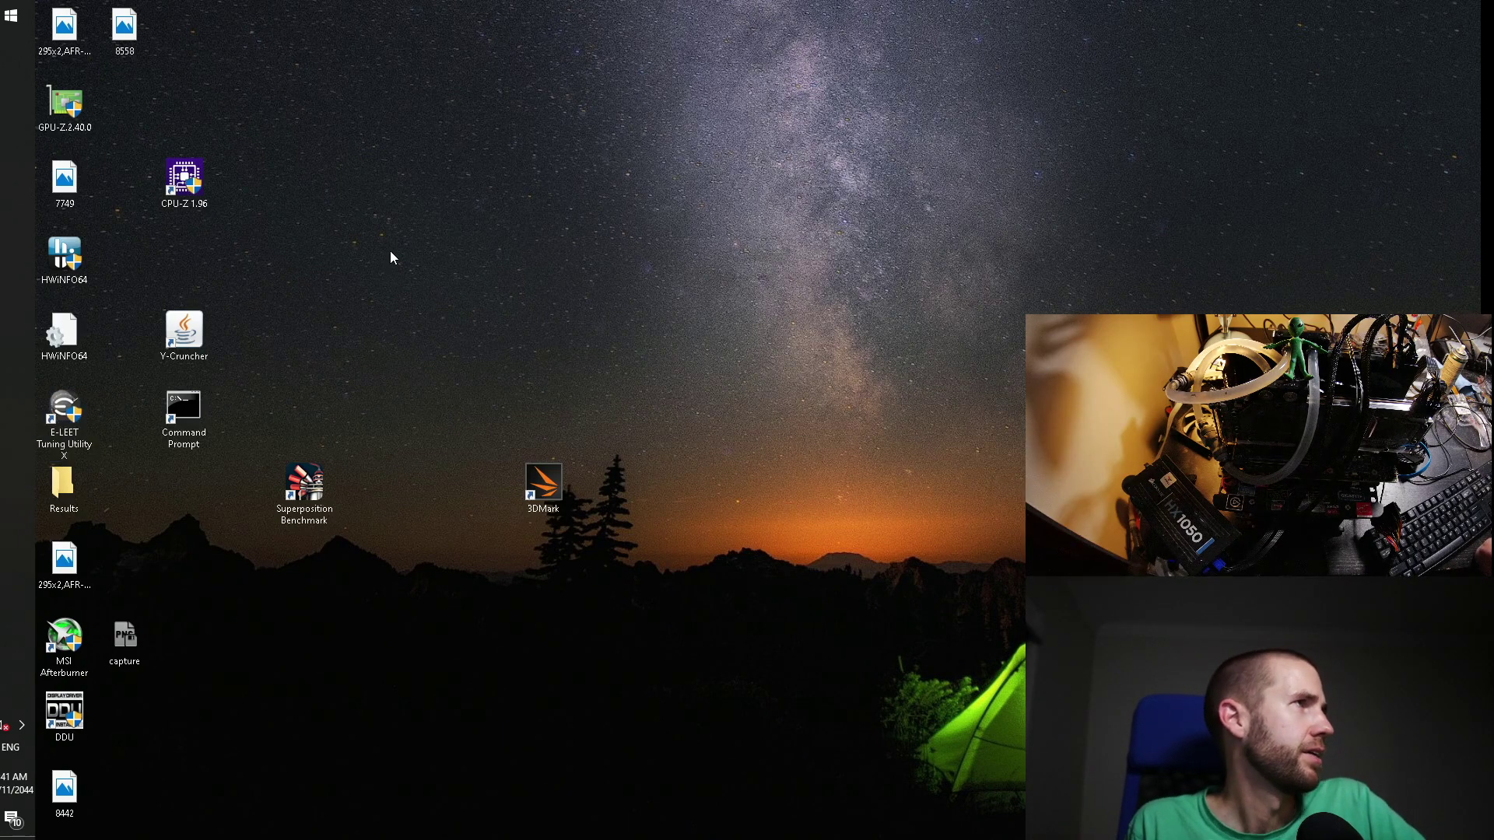
key(ctrl+shift+Escape)
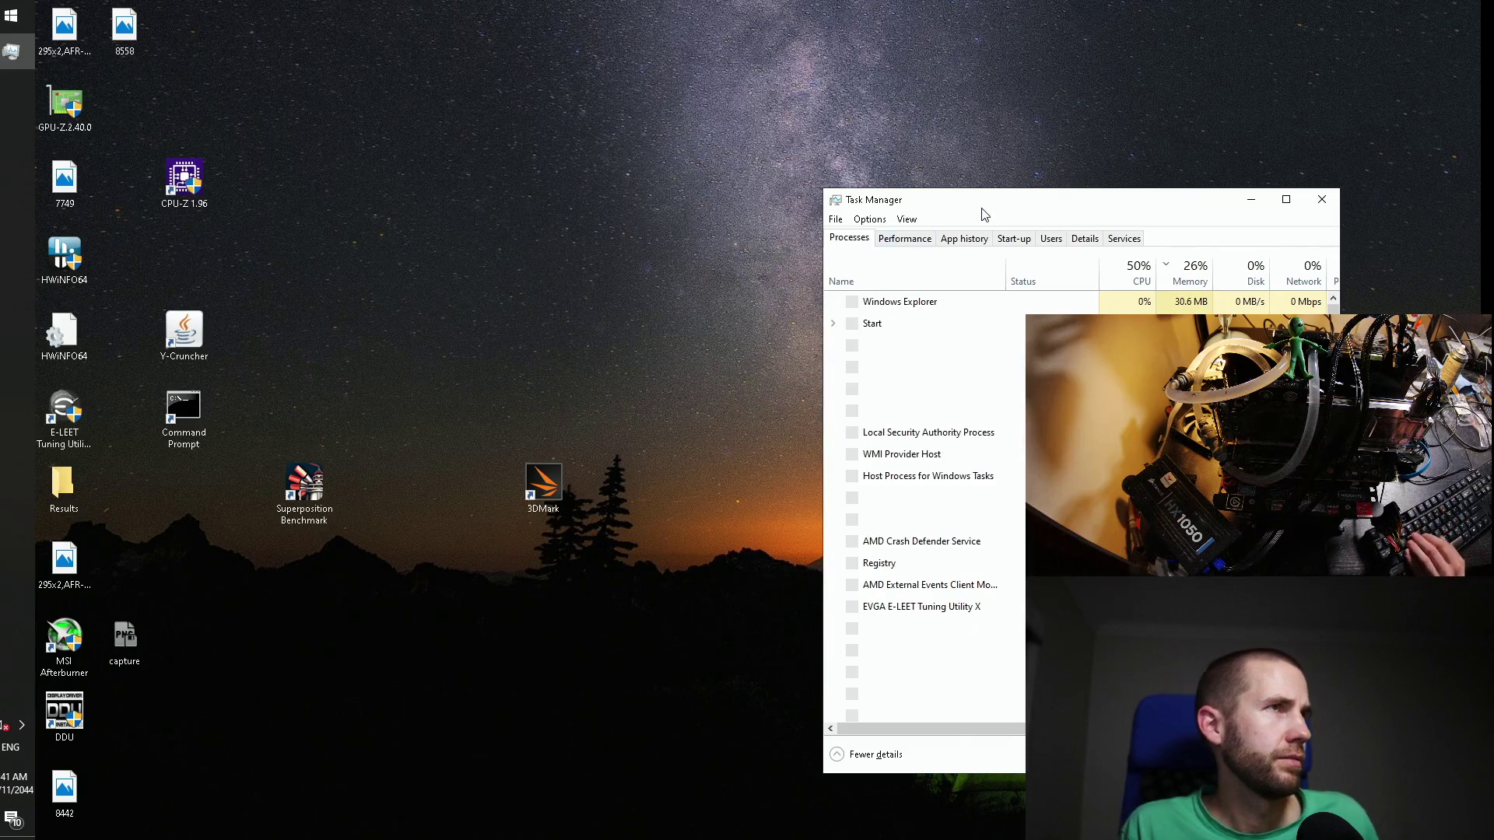
drag(1000, 206, 709, 206)
click(735, 238)
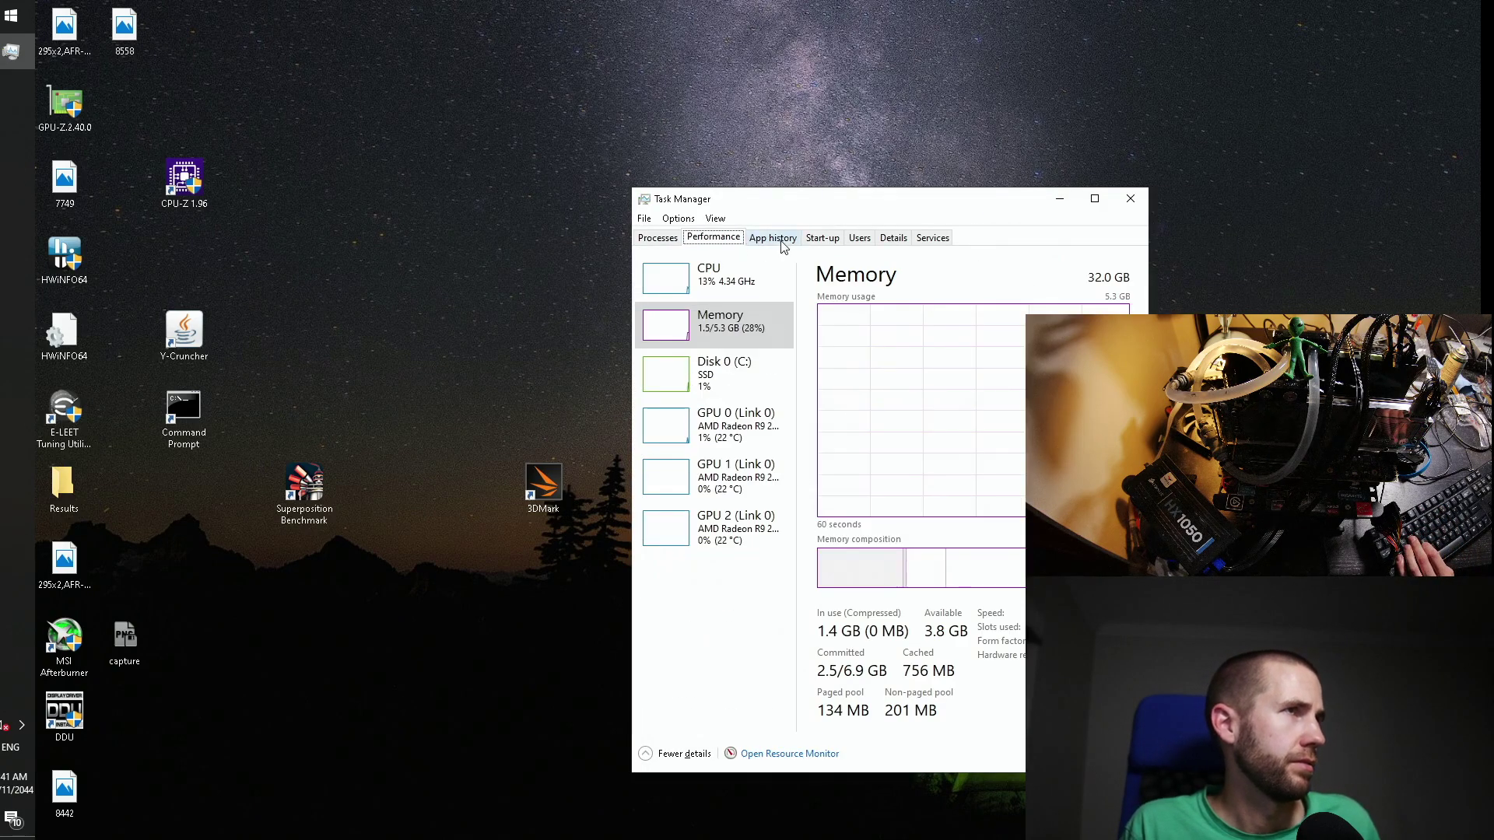
click(772, 238)
click(657, 238)
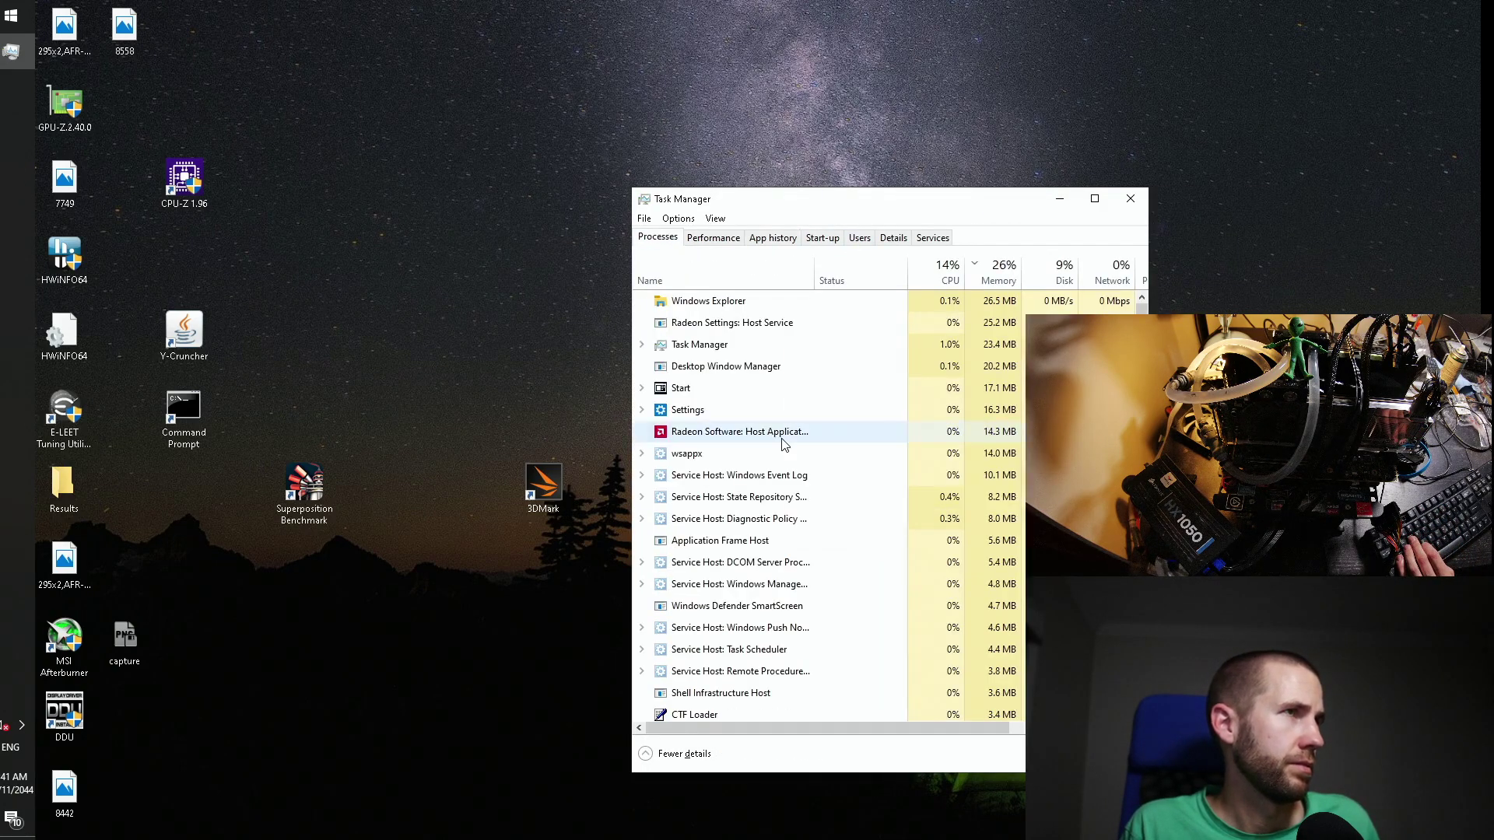
scroll(931, 492, down, 10)
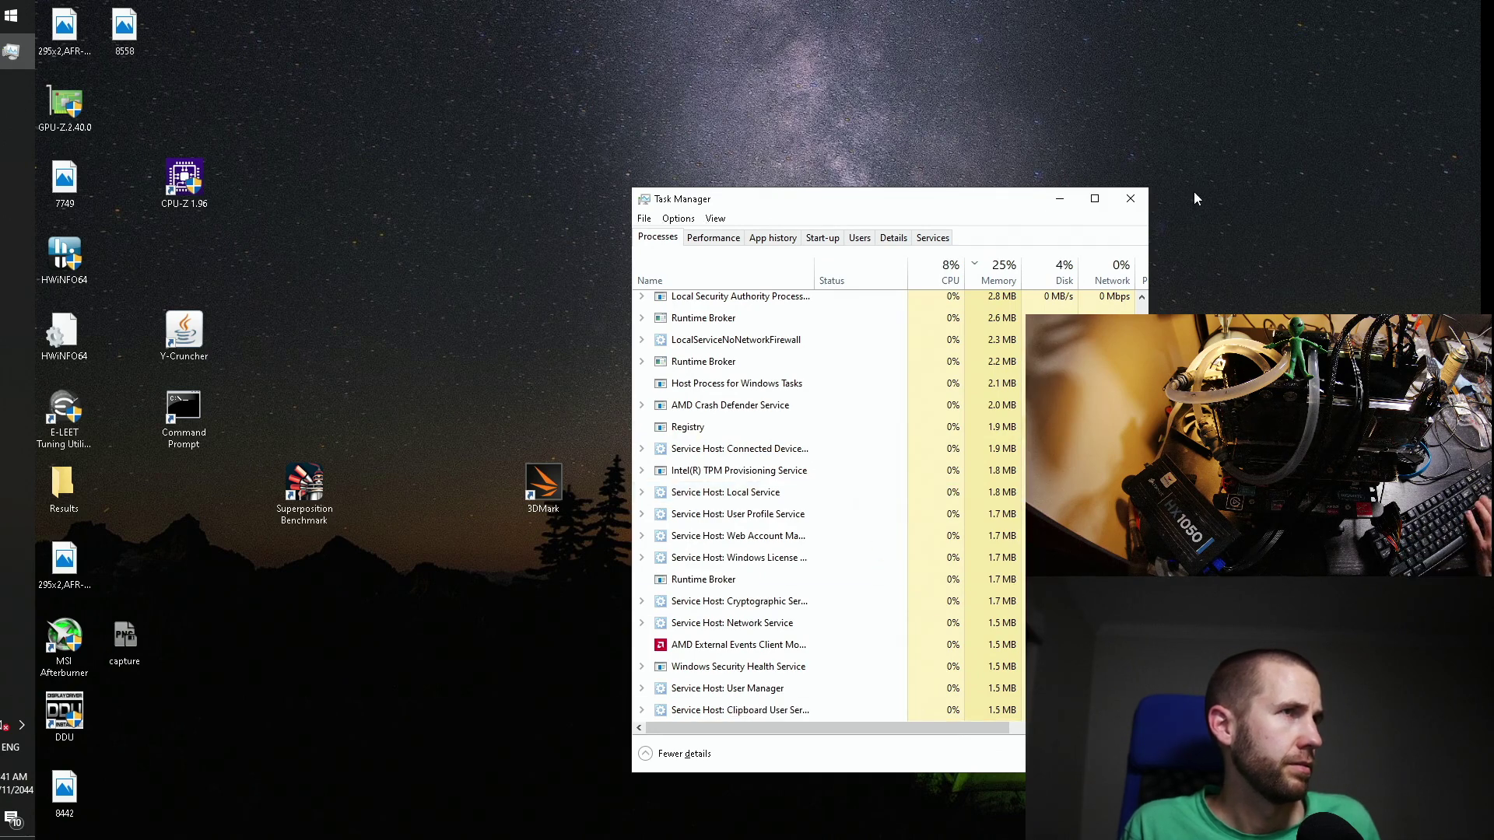
click(1131, 198)
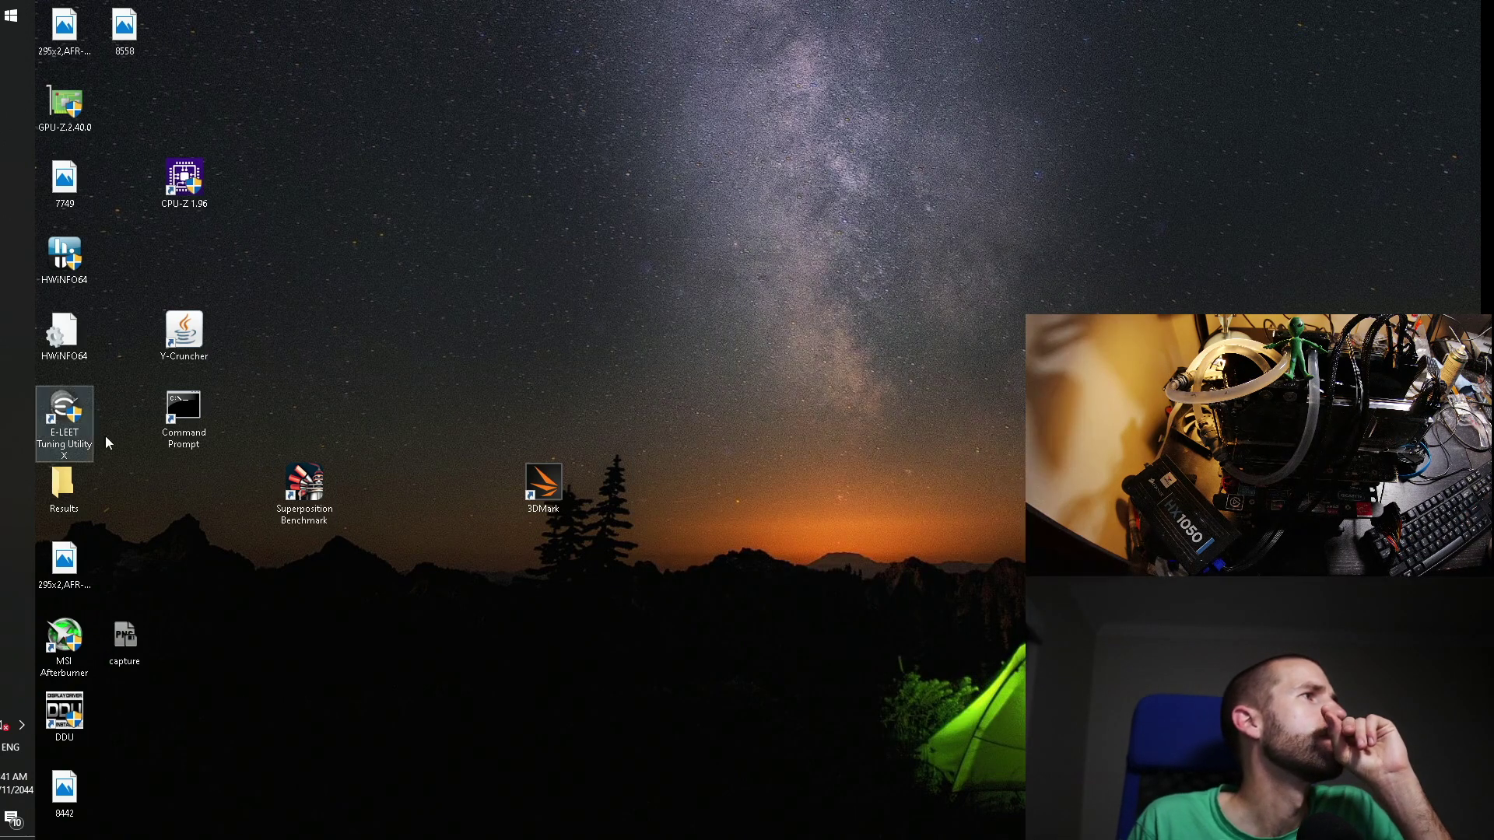
Step: Restart Windows from the desktop to clear the leftover E-LEET Tuning Utility X session
click(37, 422)
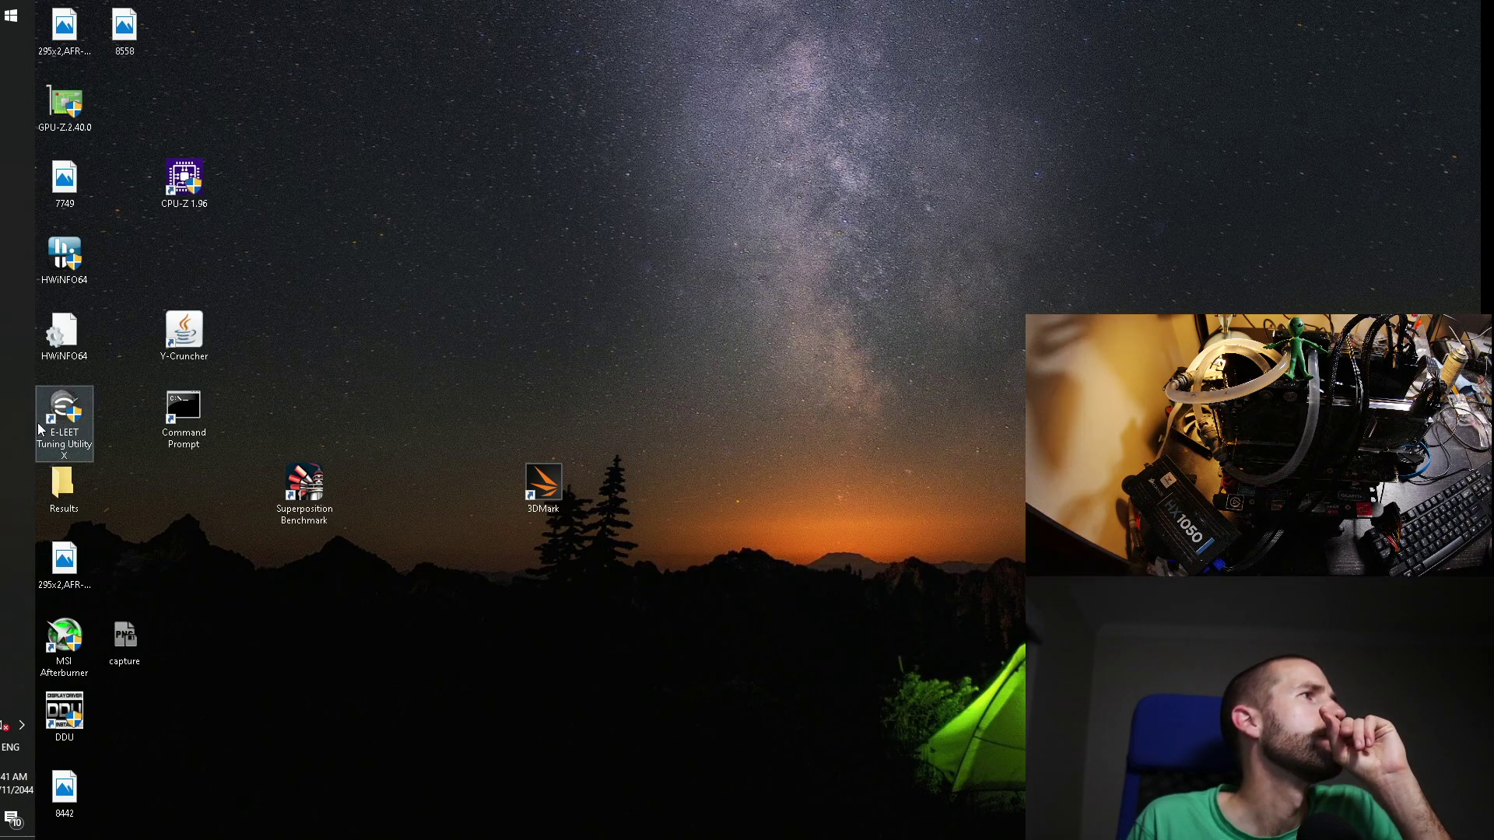
click(549, 223)
click(11, 14)
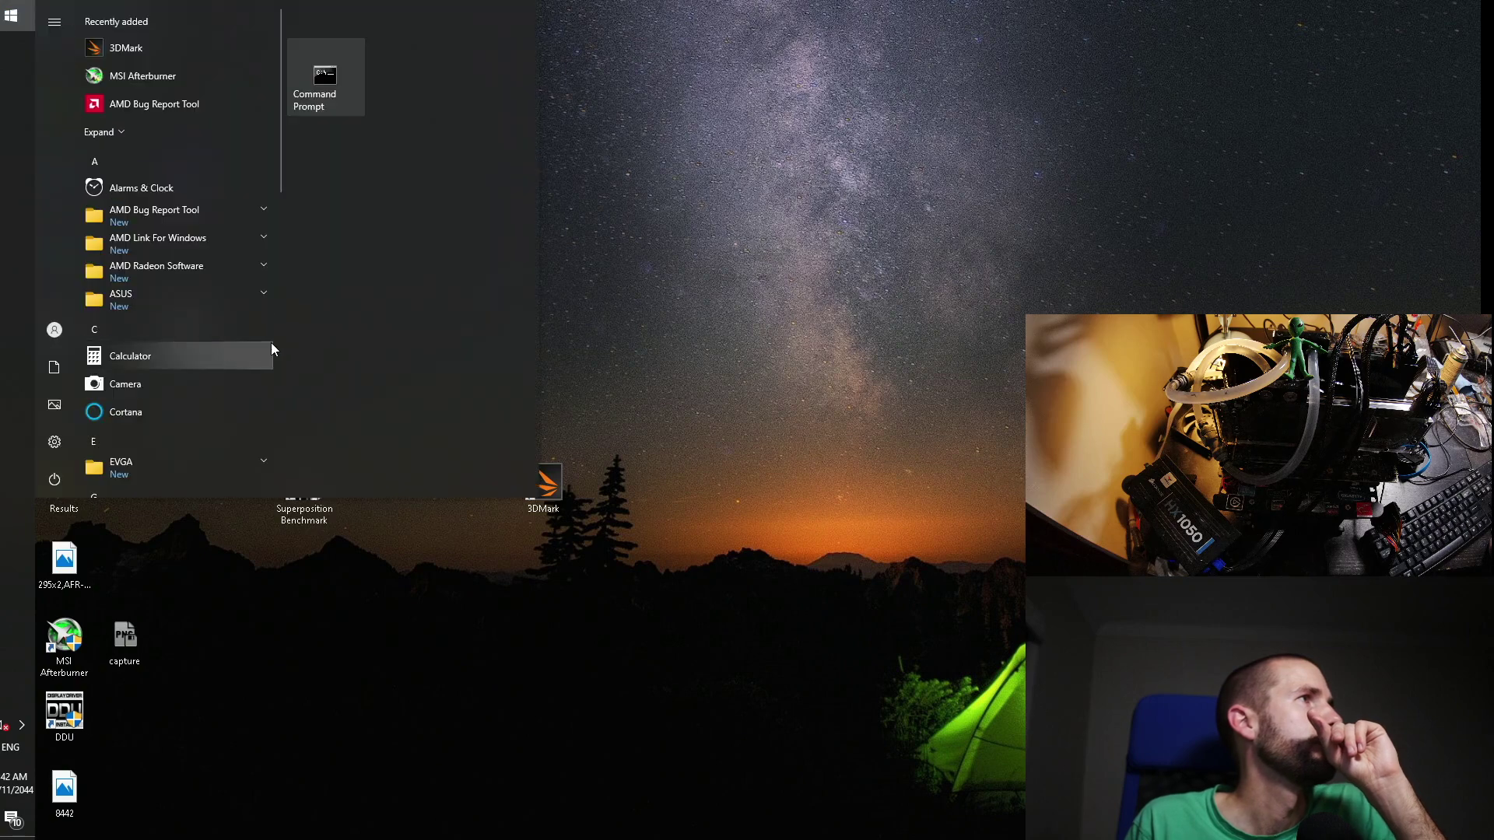
click(65, 477)
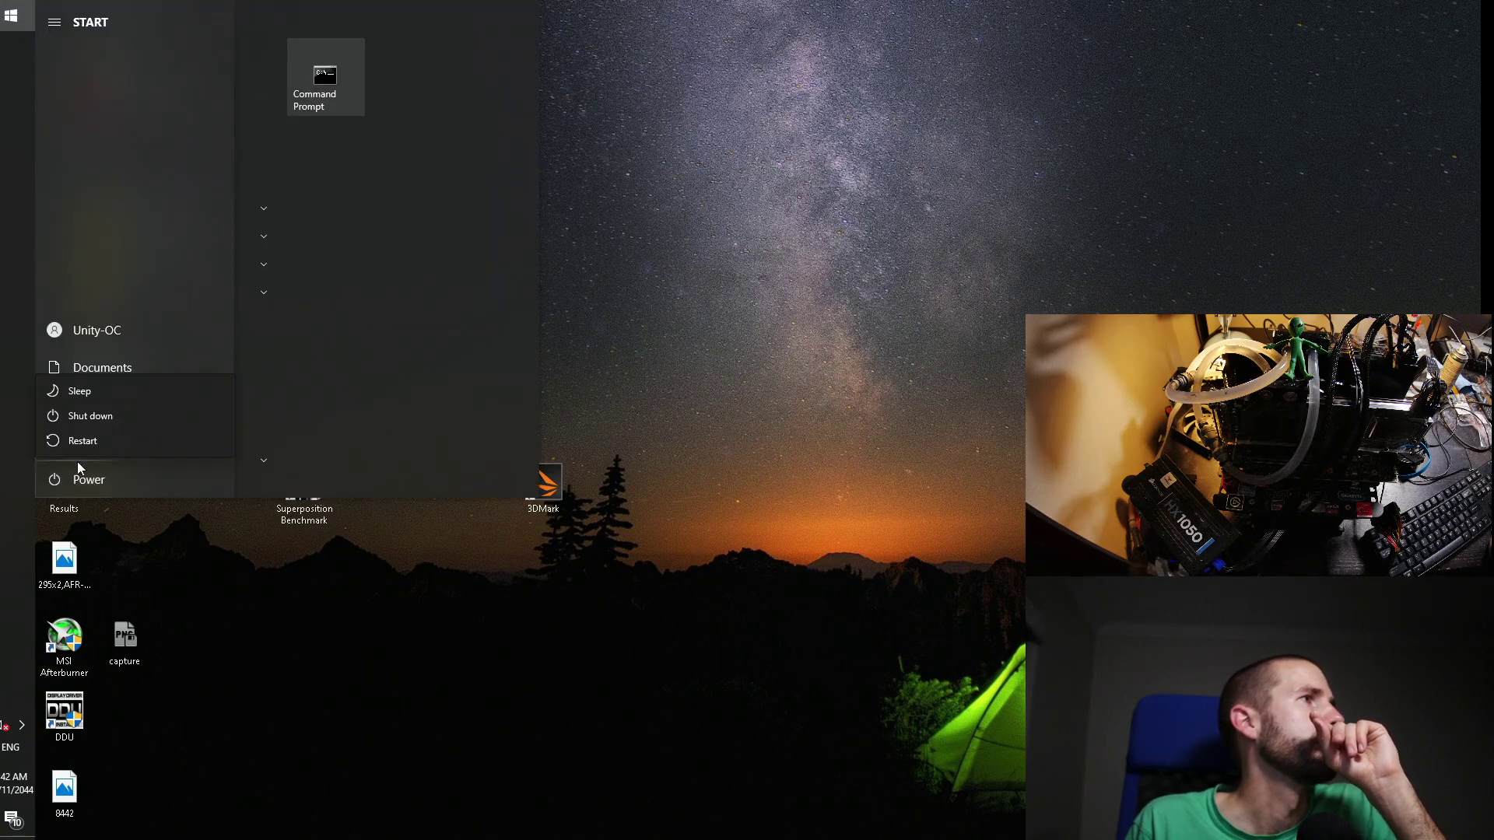
click(129, 442)
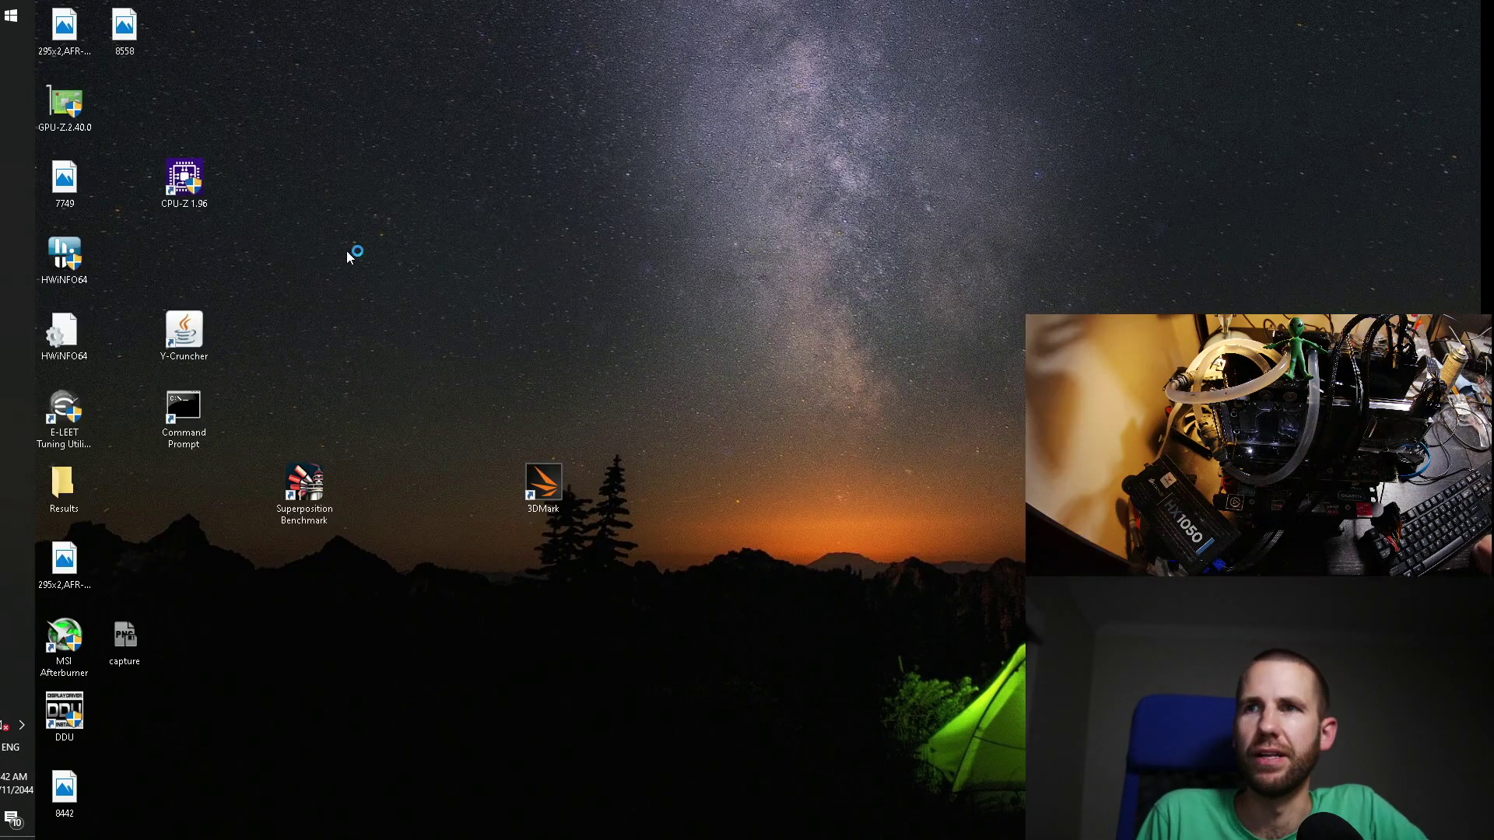
Step: Launch E-LEET Tuning Utility X, show its overclocking controls and move its window aside
double_click(73, 405)
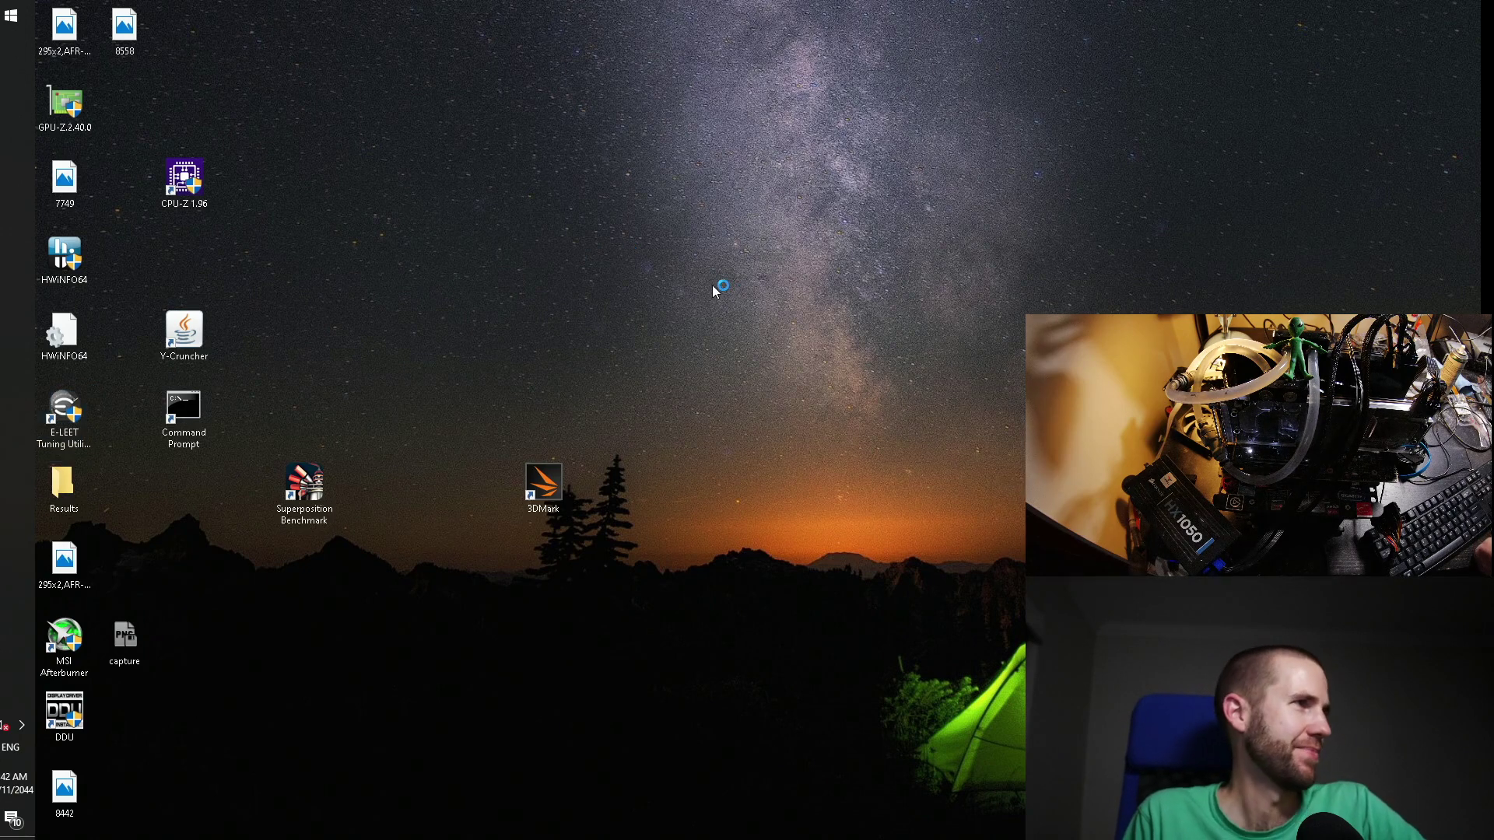
click(675, 190)
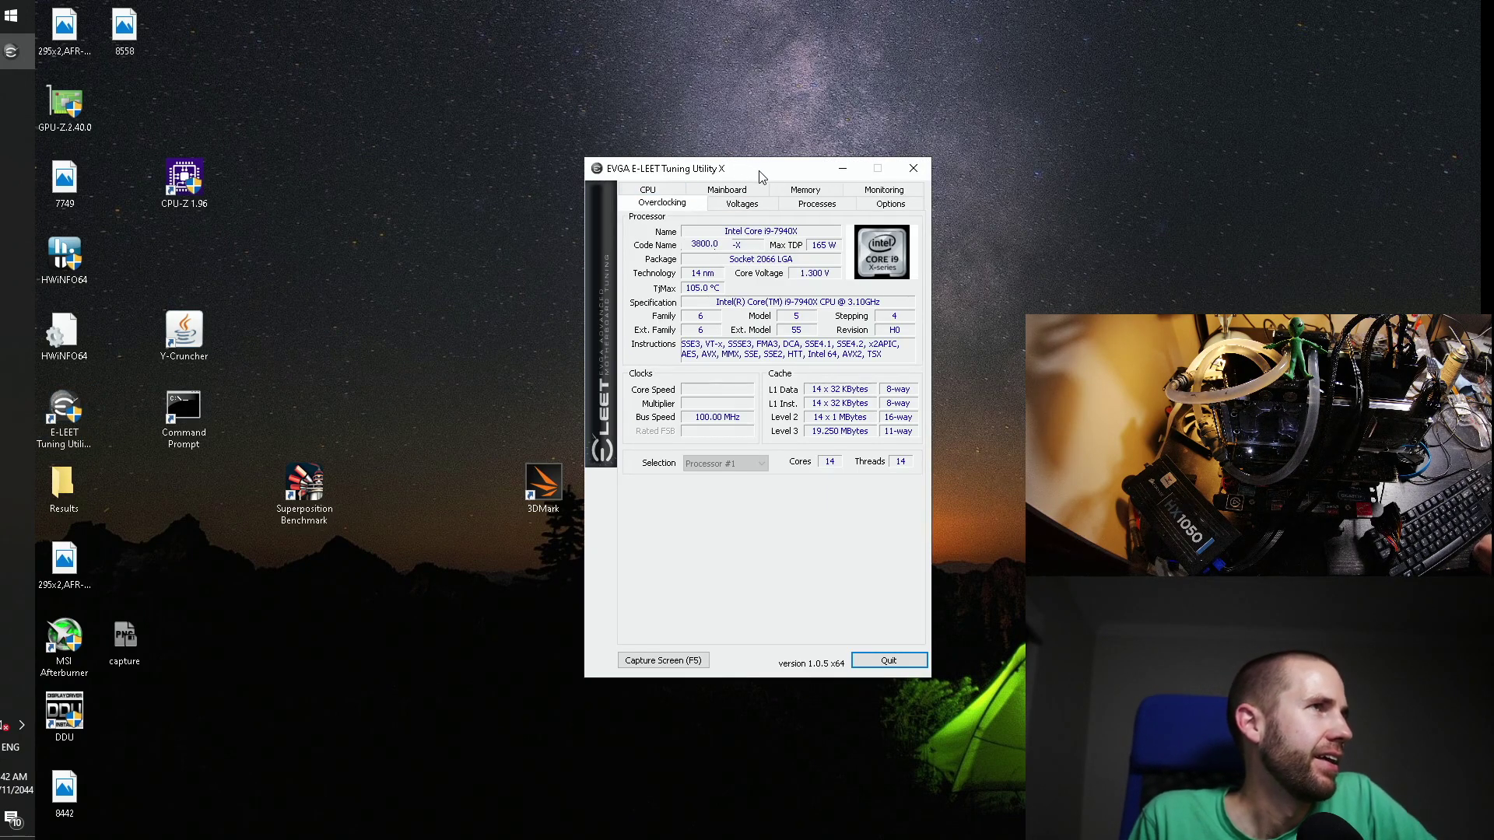
drag(757, 174, 599, 167)
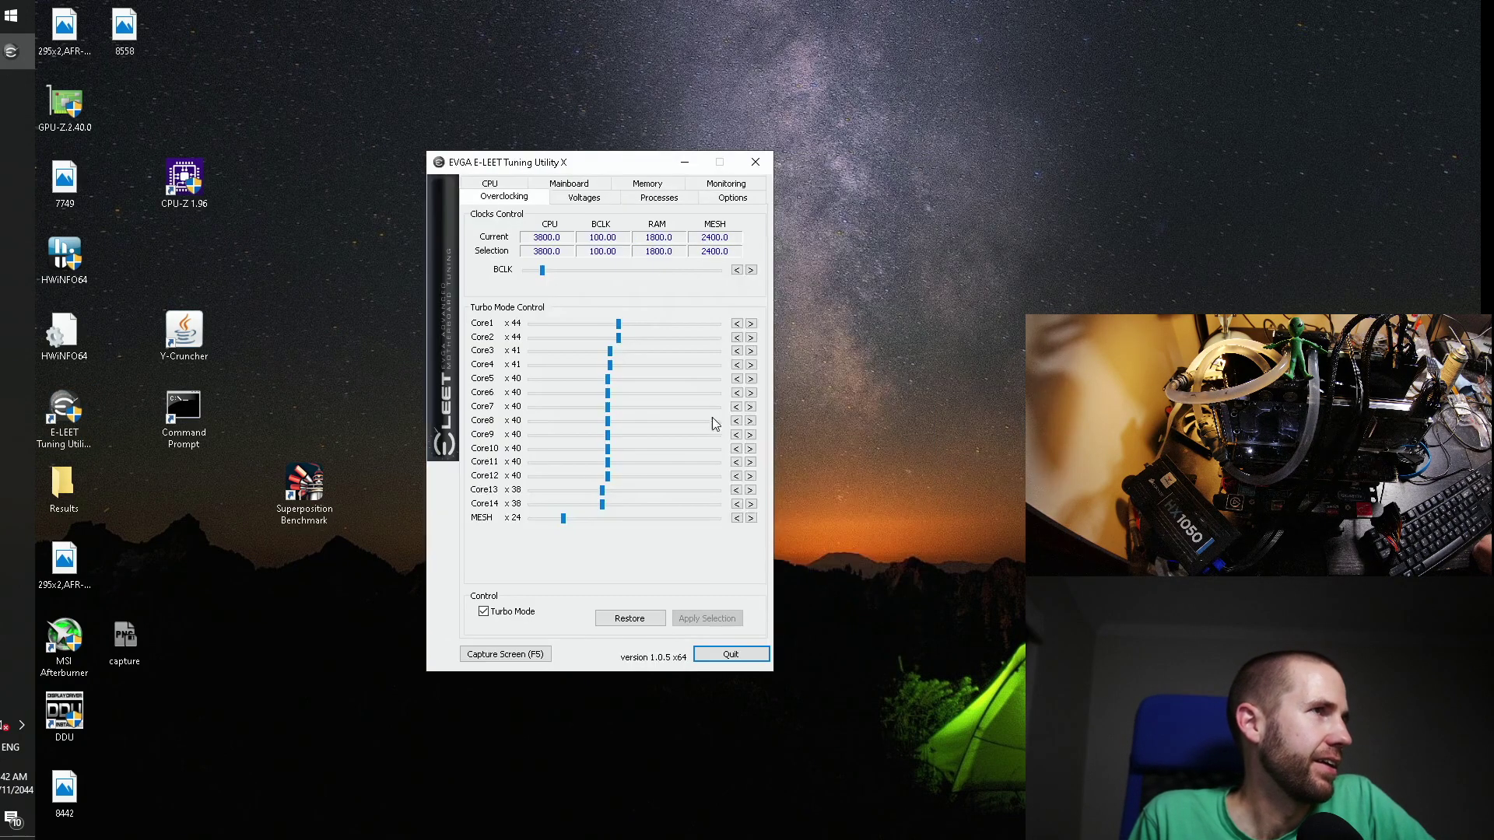
Step: Raise the turbo multipliers of all 14 cores to x48 and dismiss the RunDLL error
double_click(754, 504)
click(751, 504)
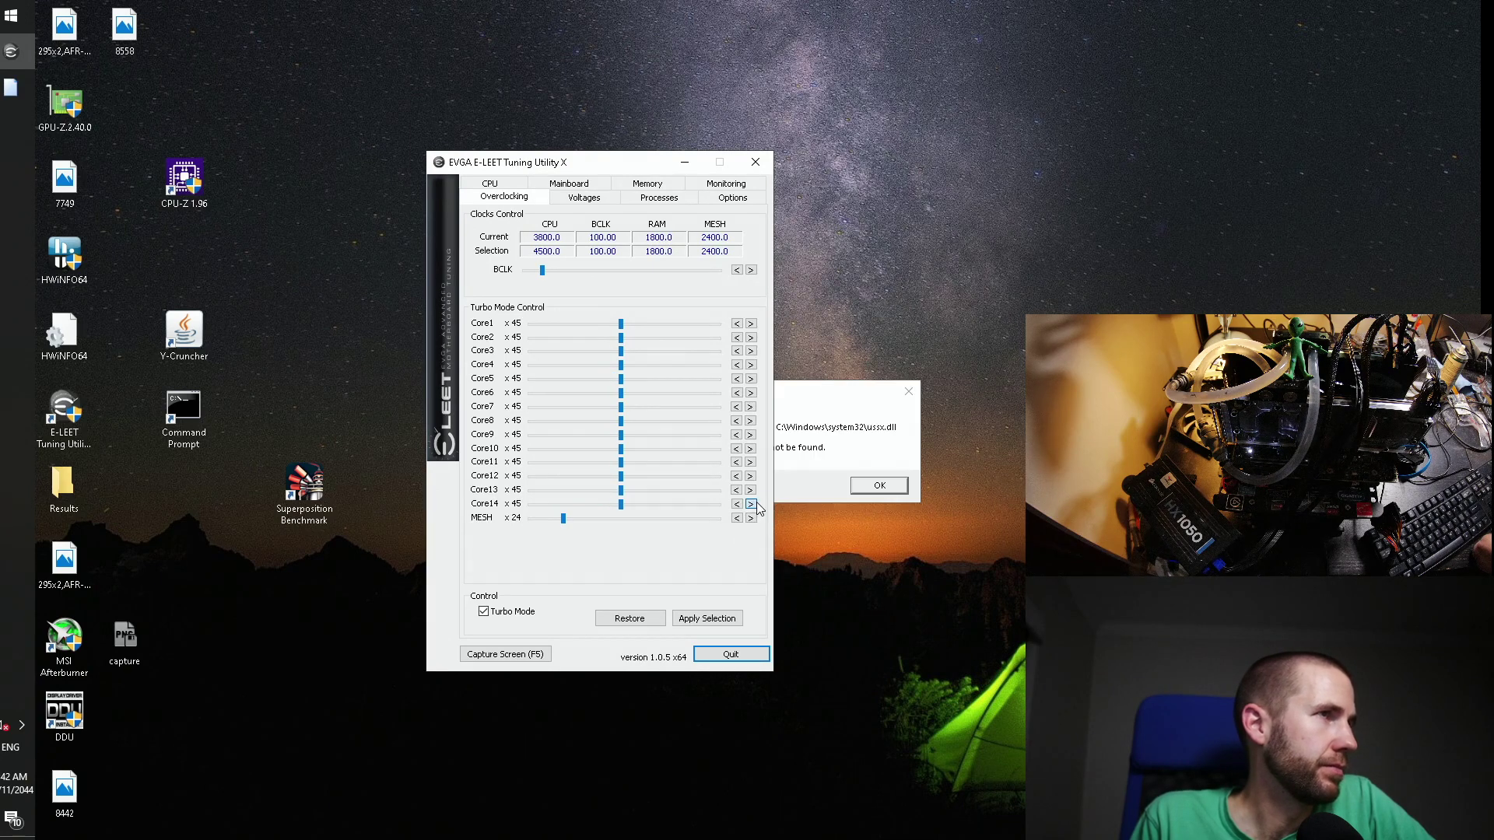
triple_click(751, 504)
click(887, 487)
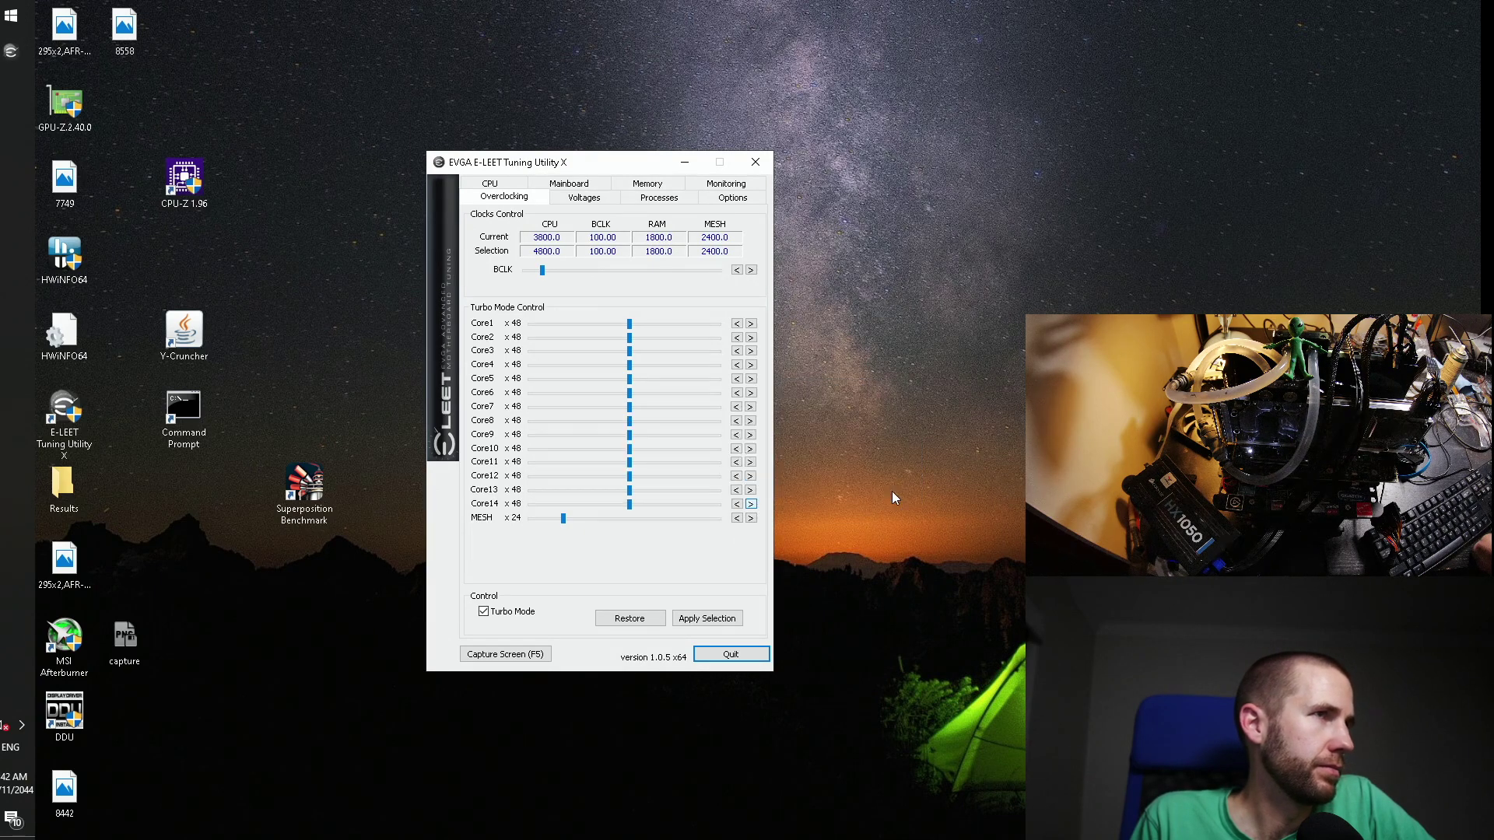
Step: Lower the turbo multiplier of each core, from Core14 up to Core1, to x47 and apply the selection
click(736, 505)
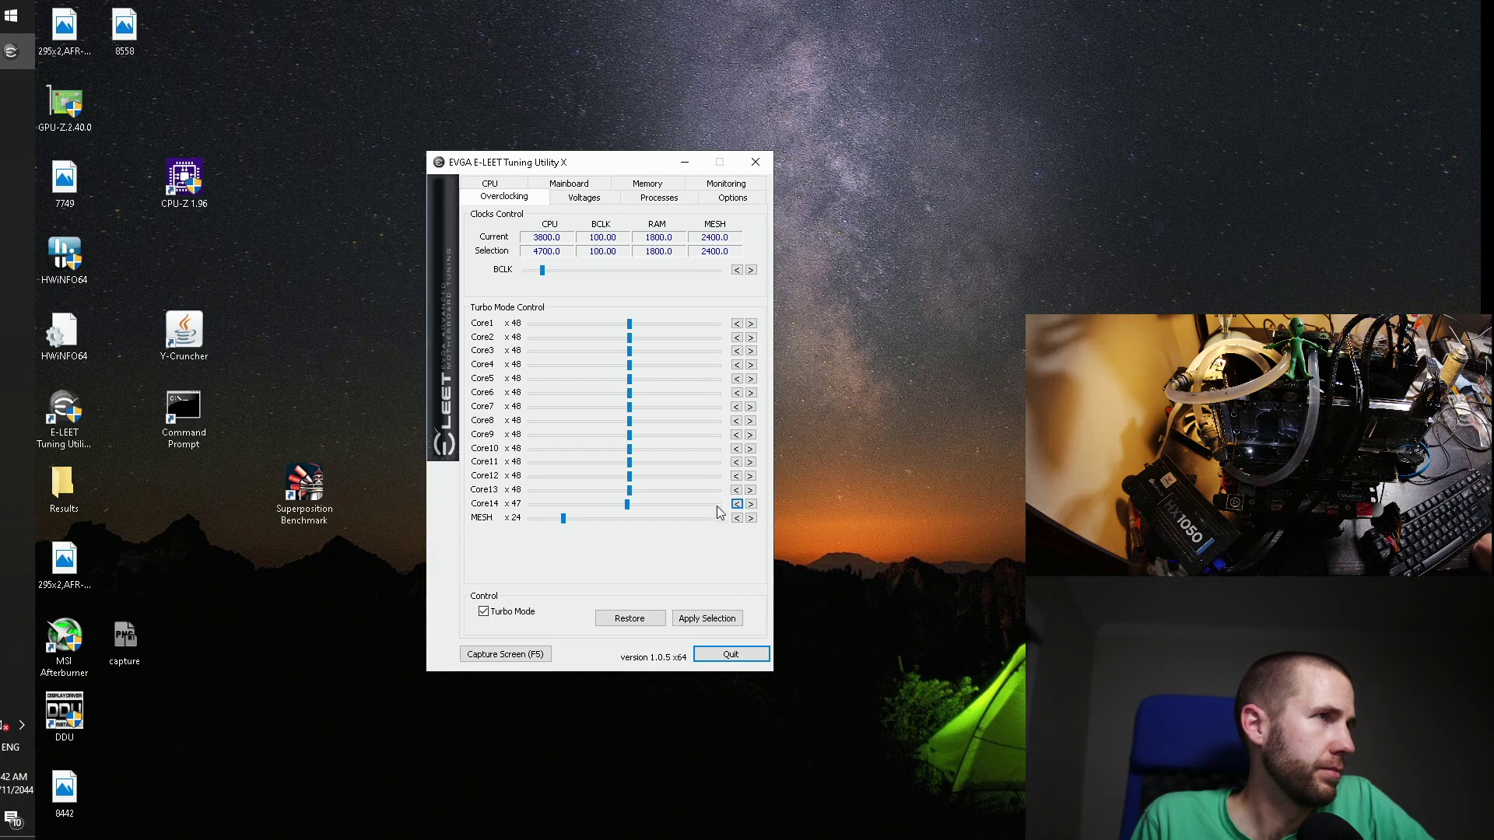
click(736, 490)
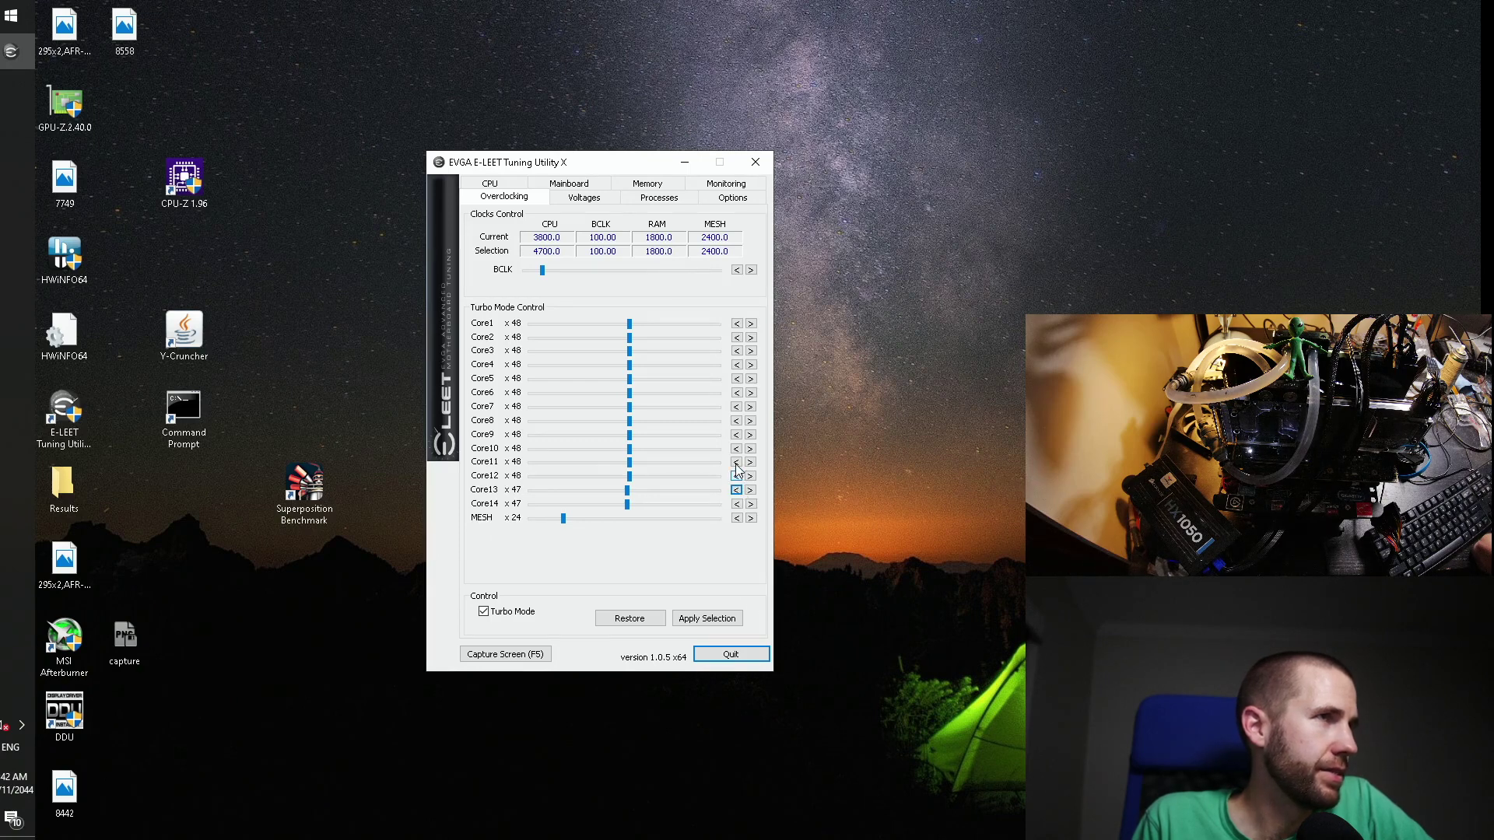
click(735, 476)
click(735, 462)
click(736, 448)
click(736, 434)
click(736, 420)
click(736, 406)
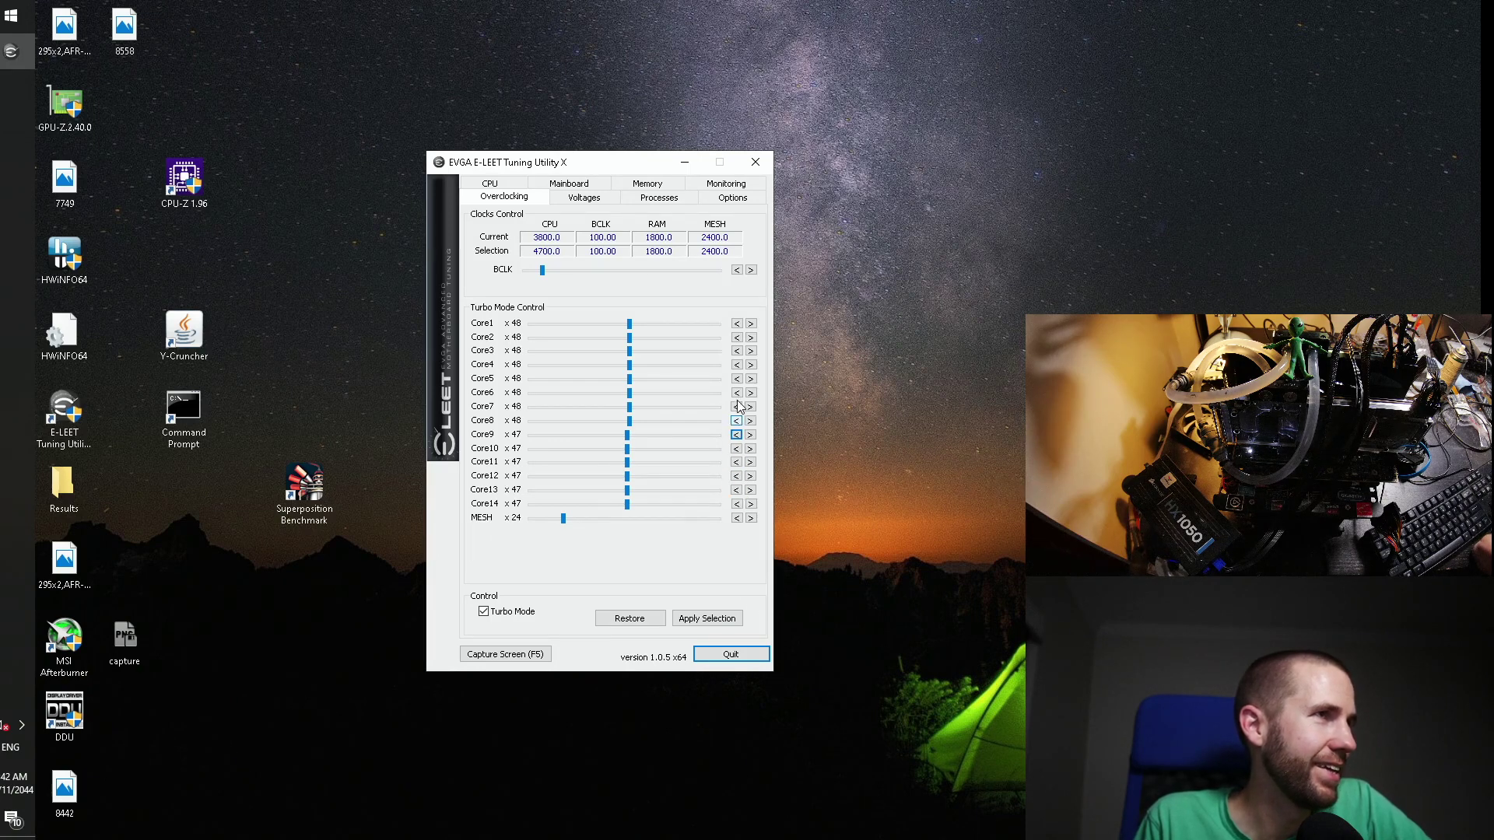
click(735, 392)
click(737, 379)
click(737, 365)
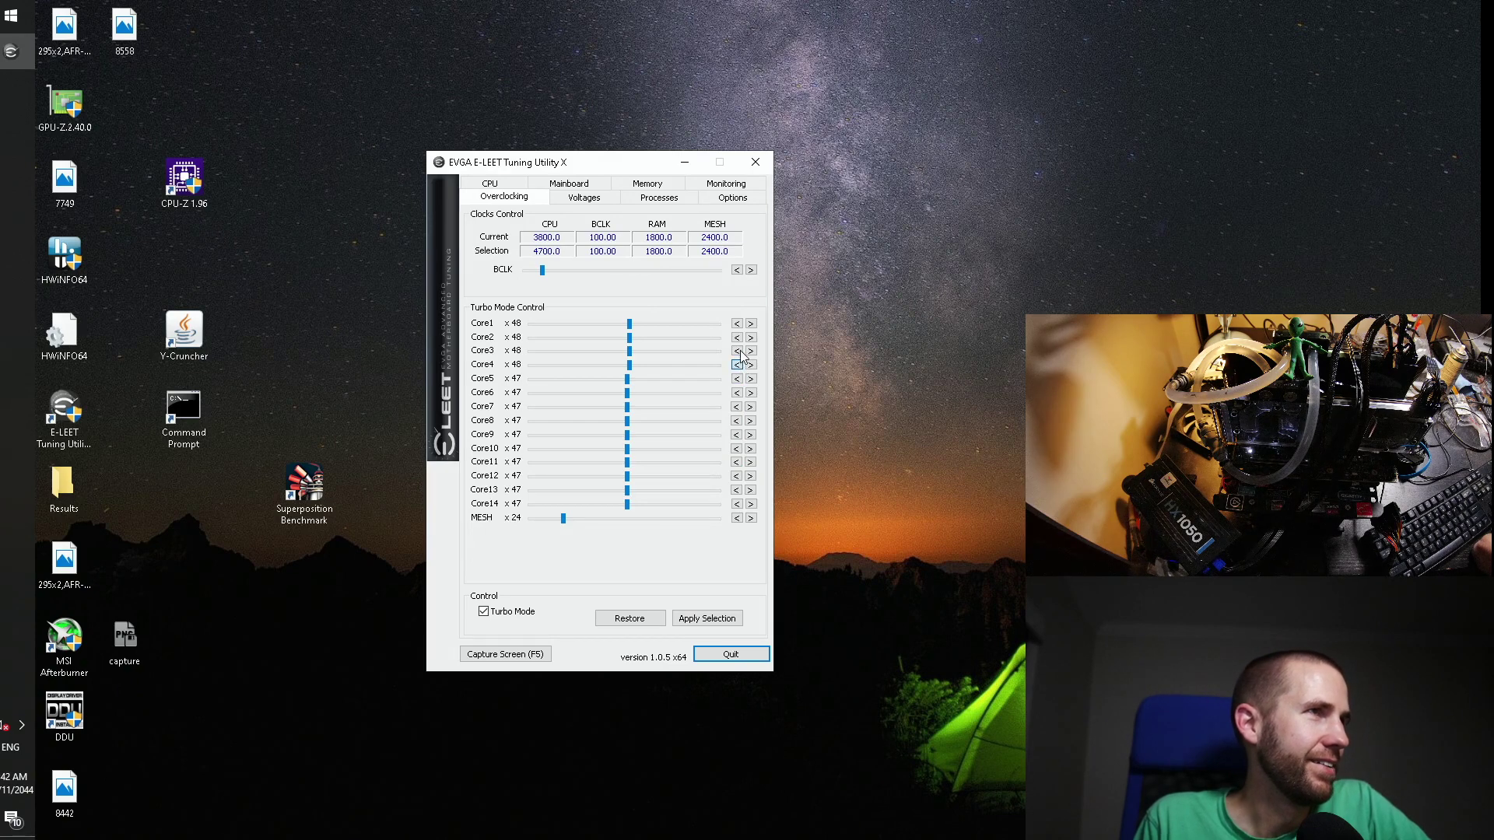
click(736, 351)
click(736, 336)
click(735, 323)
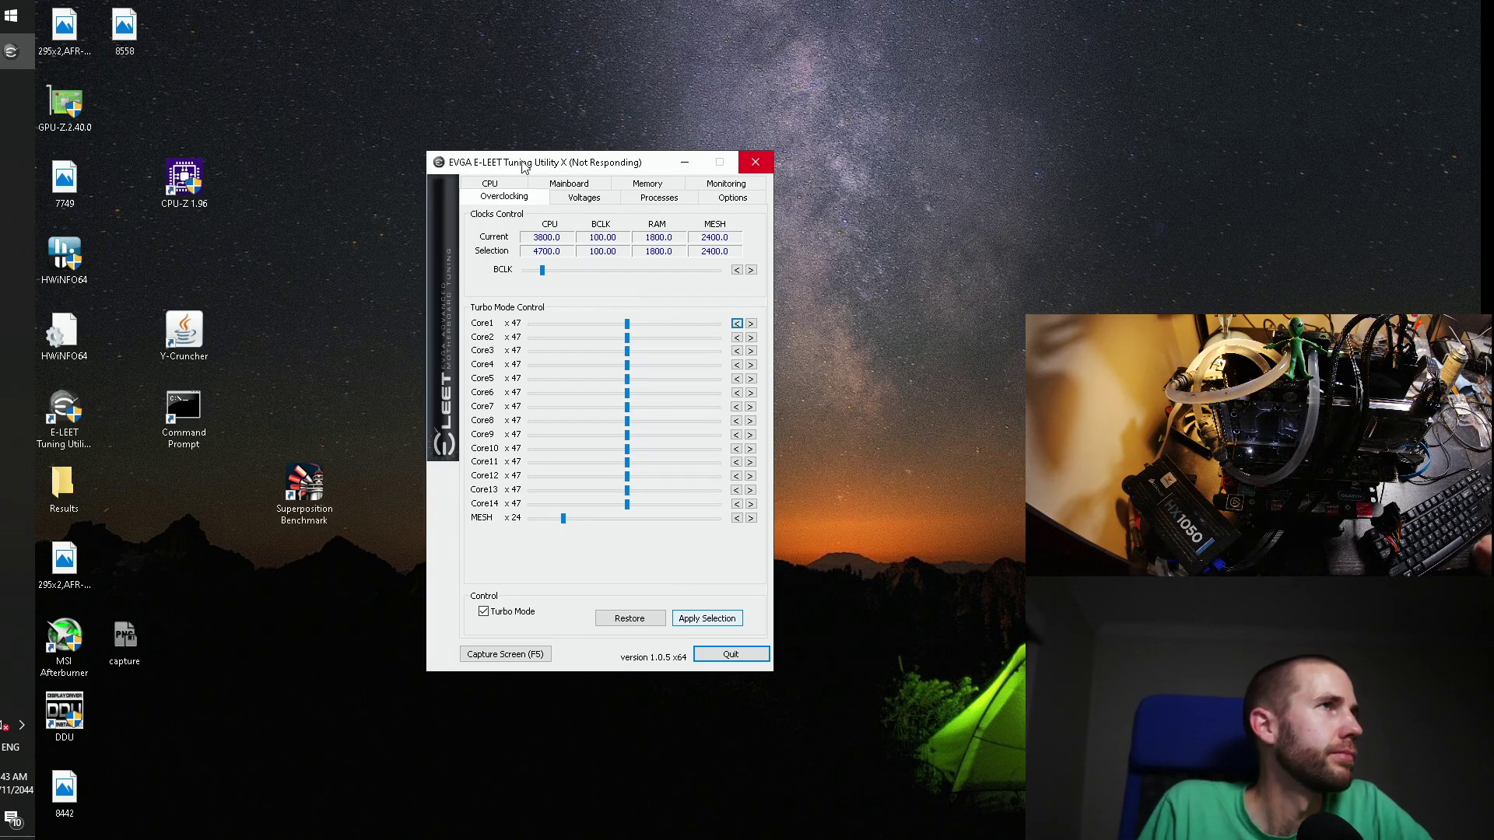
Step: Force the unresponsive E-LEET Tuning Utility X to close by ending ELeetX_x64.exe in Task Manager, and close Task Manager
click(759, 170)
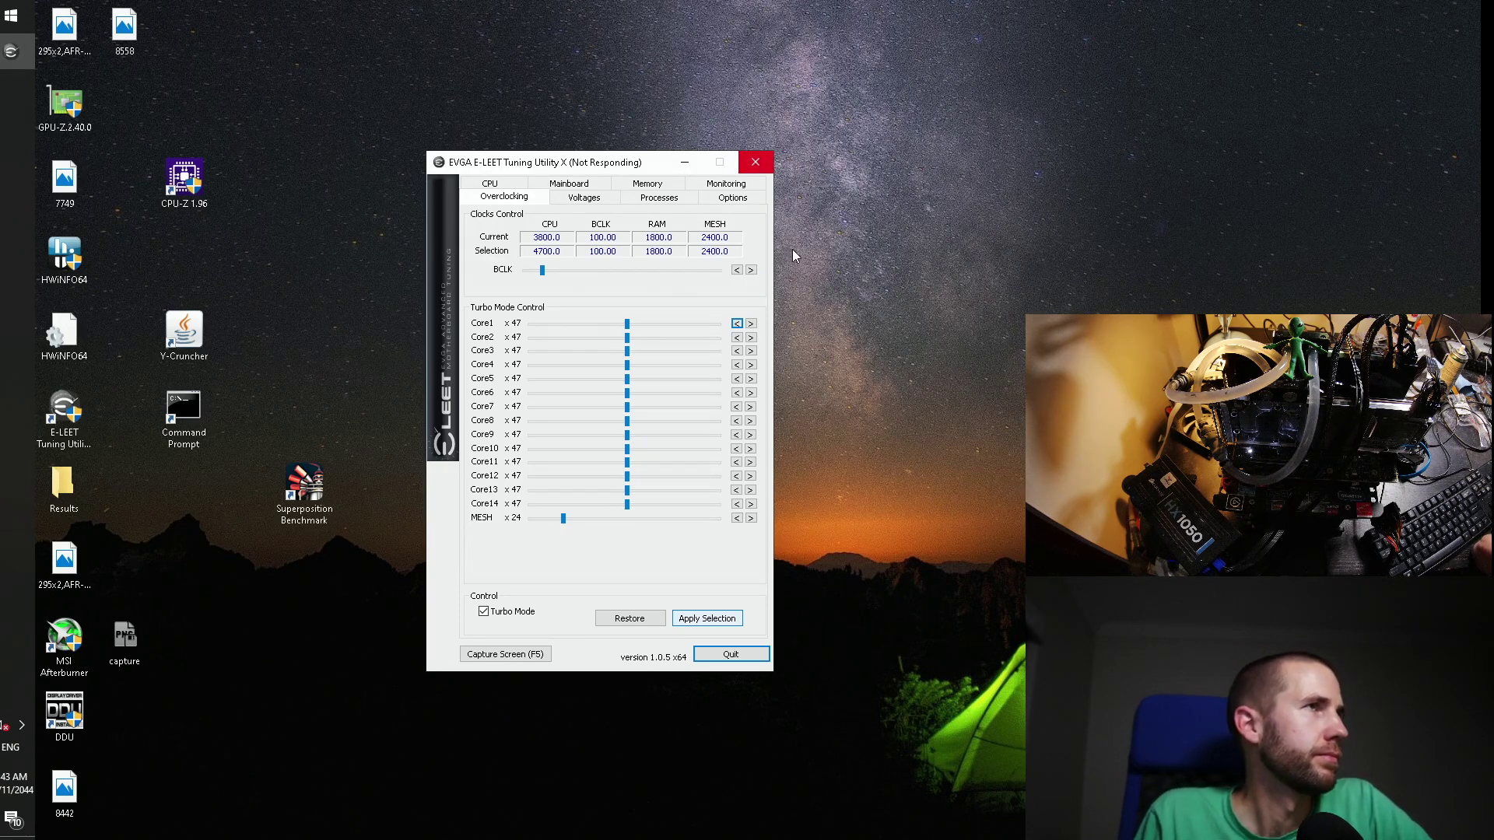
key(ctrl+shift+Escape)
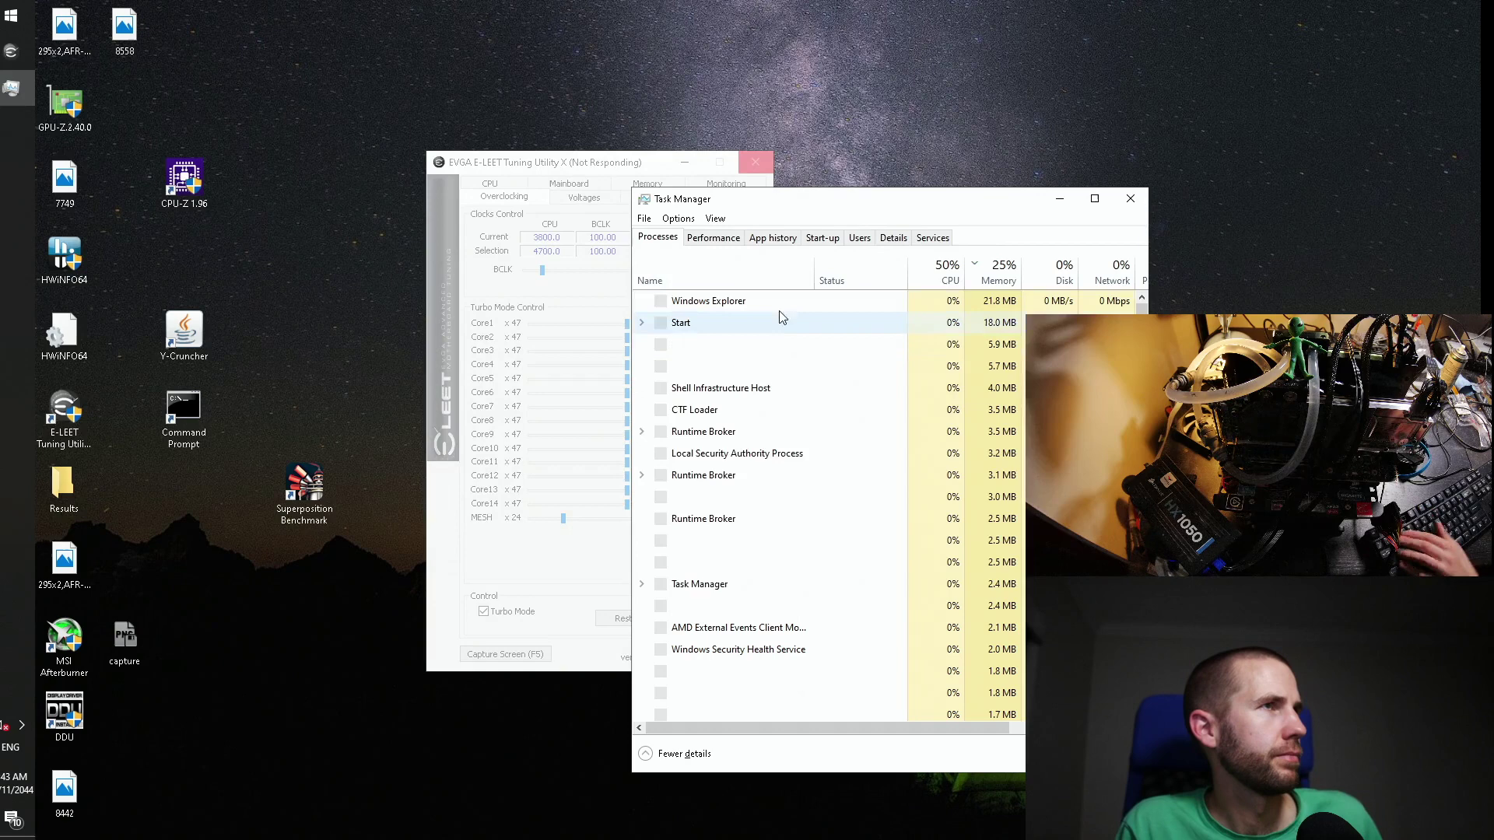
click(712, 238)
click(822, 238)
click(893, 238)
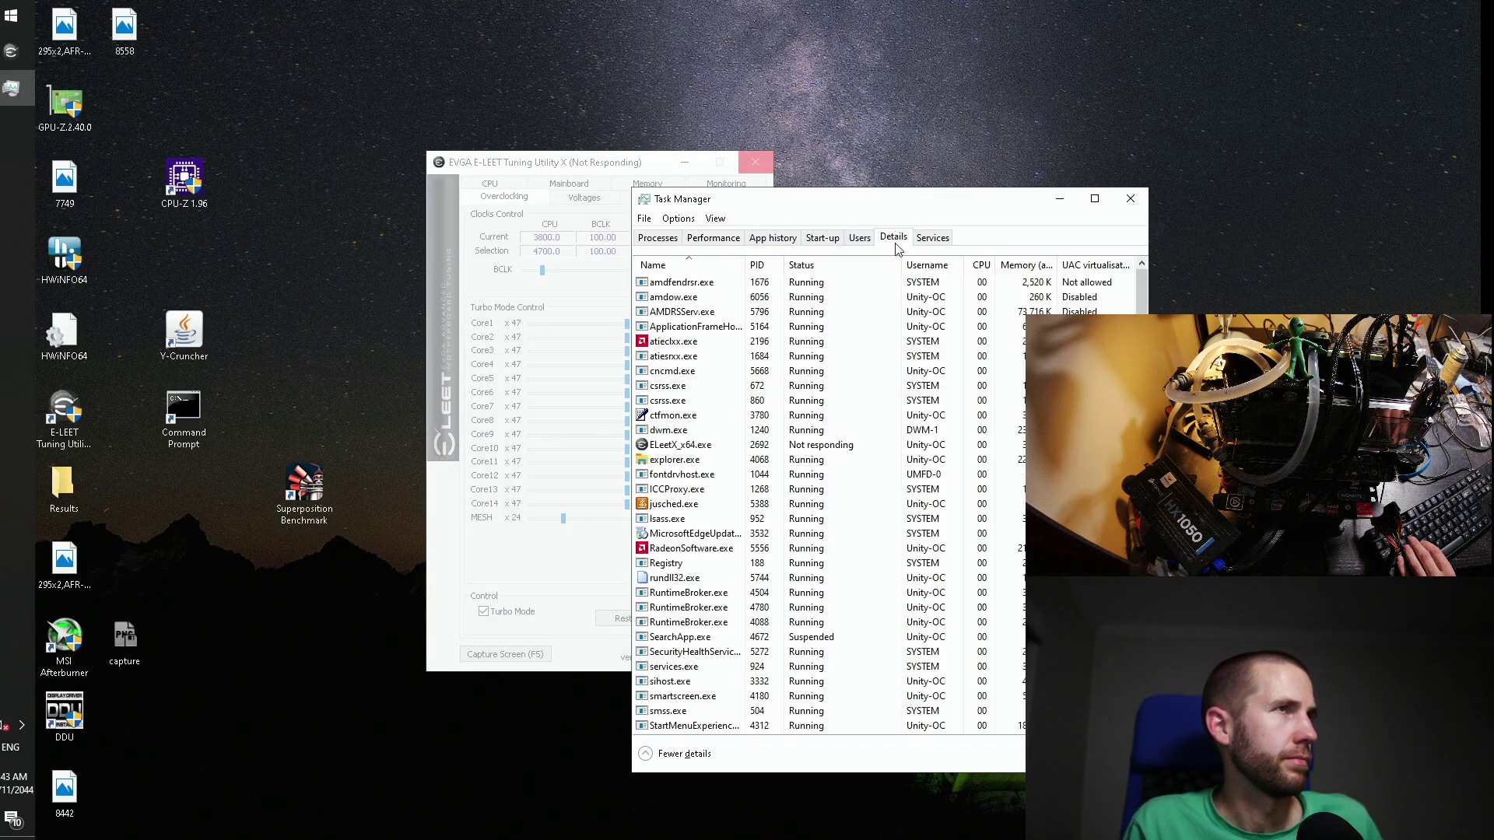
click(876, 446)
key(Delete)
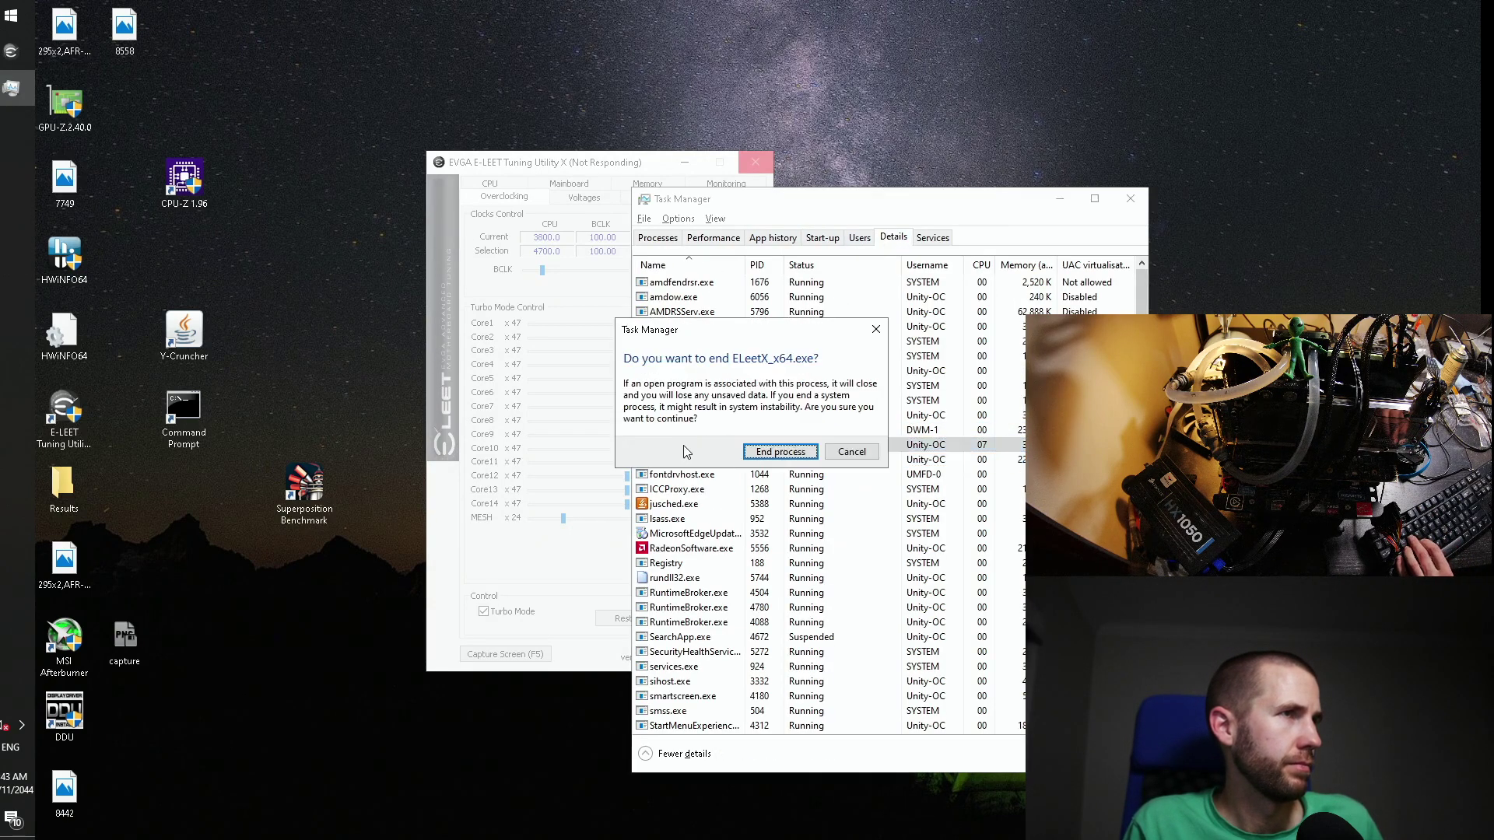
key(Return)
click(1130, 199)
Step: Check the CPU core speed and multiplier and the memory data in CPU-Z, and close it
double_click(184, 178)
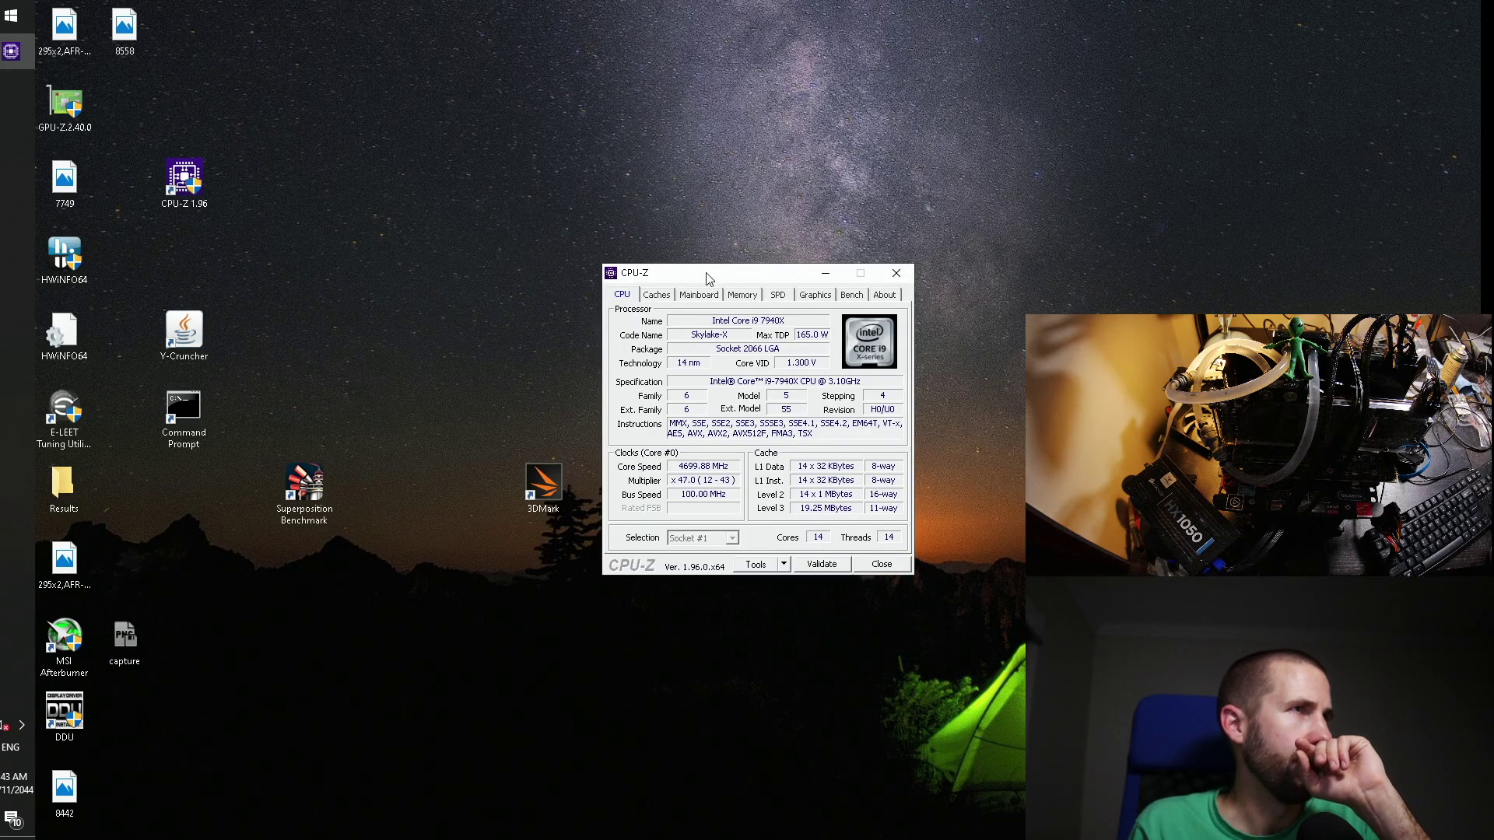
drag(708, 277, 352, 157)
click(387, 175)
click(274, 175)
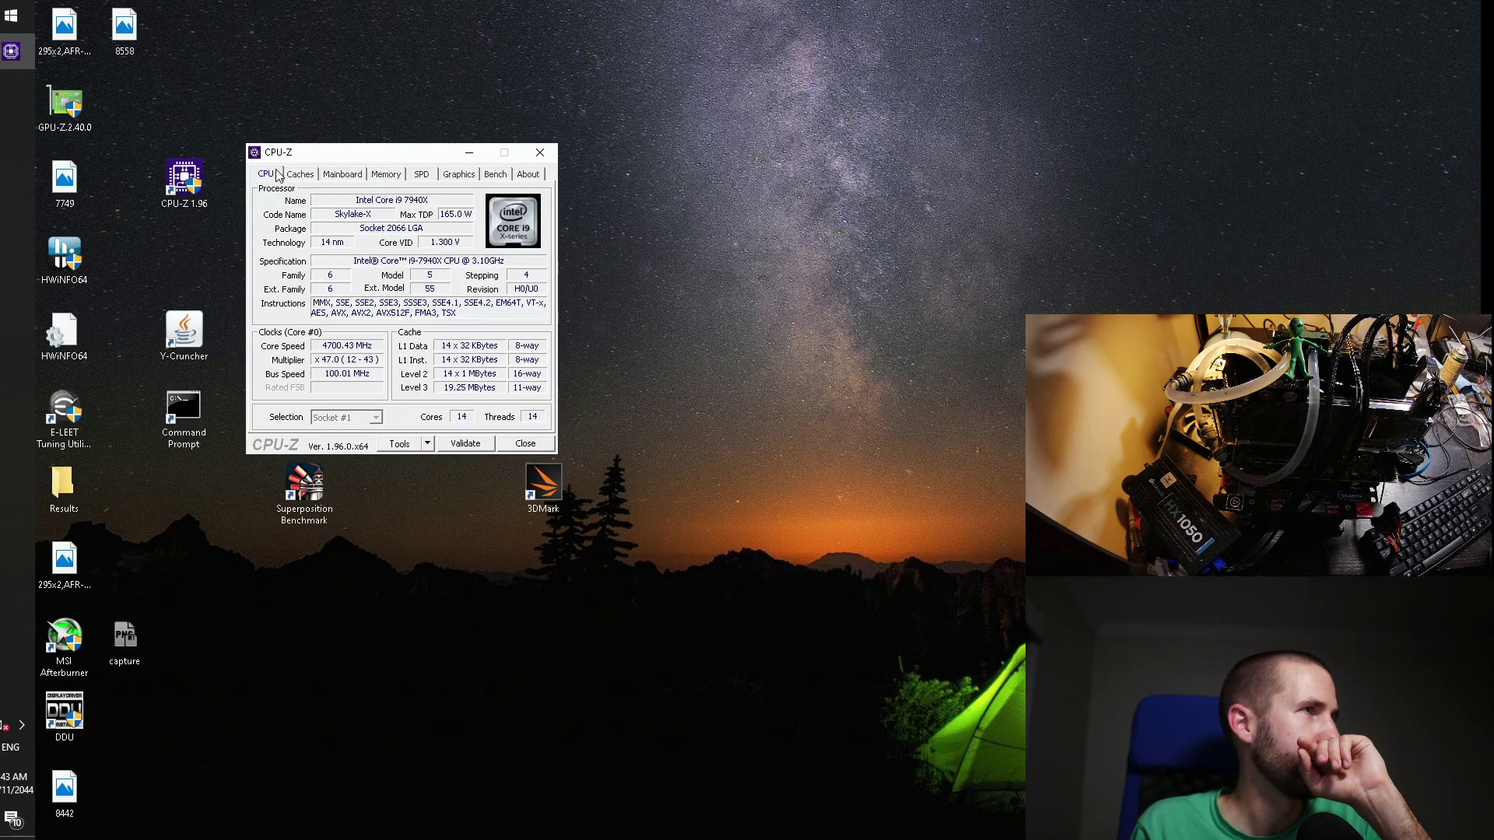
click(540, 152)
Step: Look through Task Manager's services for an entry belonging to E-LEET Tuning Utility X
key(e)
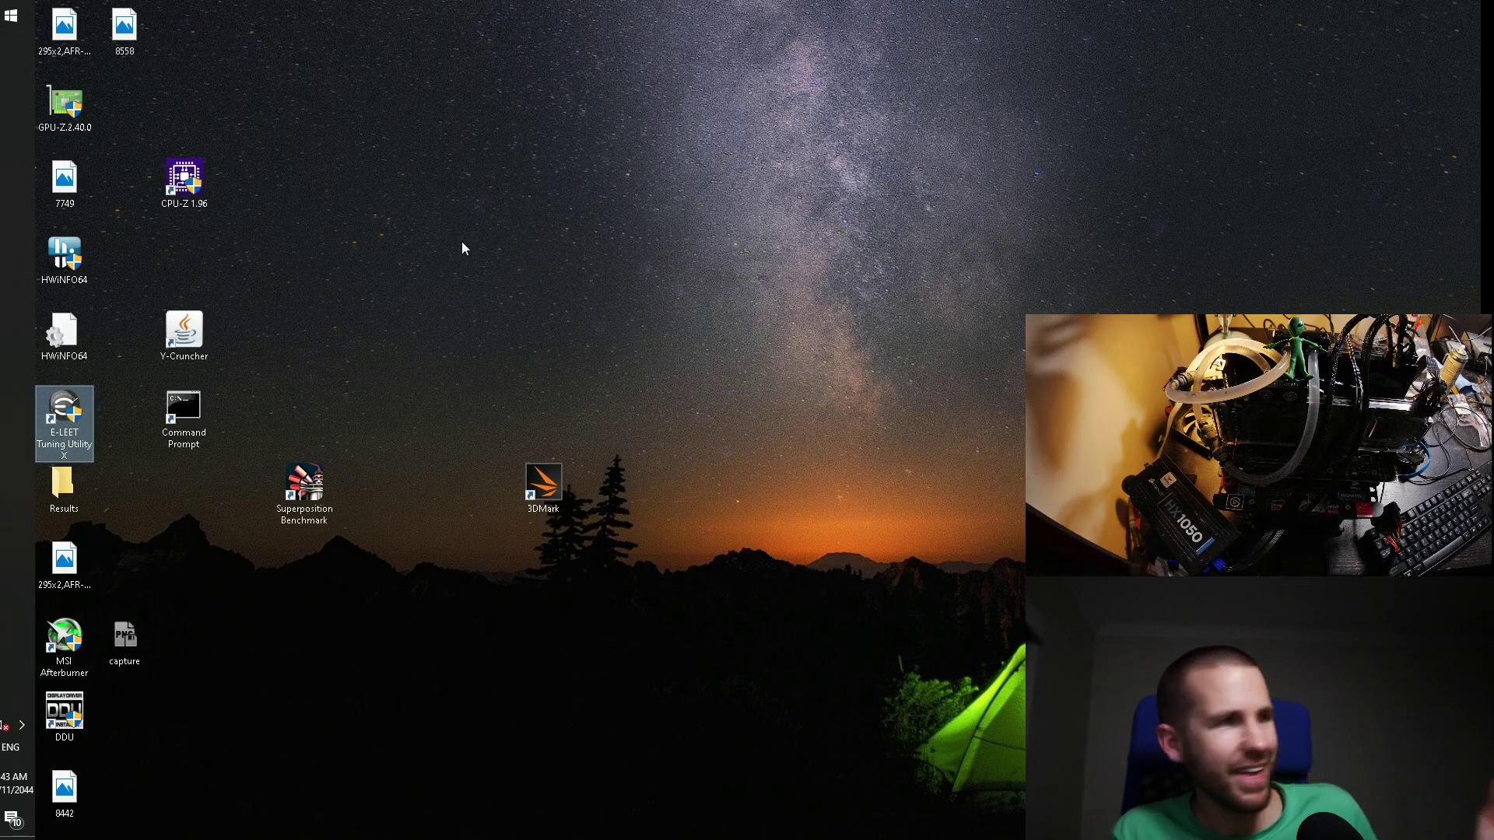
key(ctrl+shift+Escape)
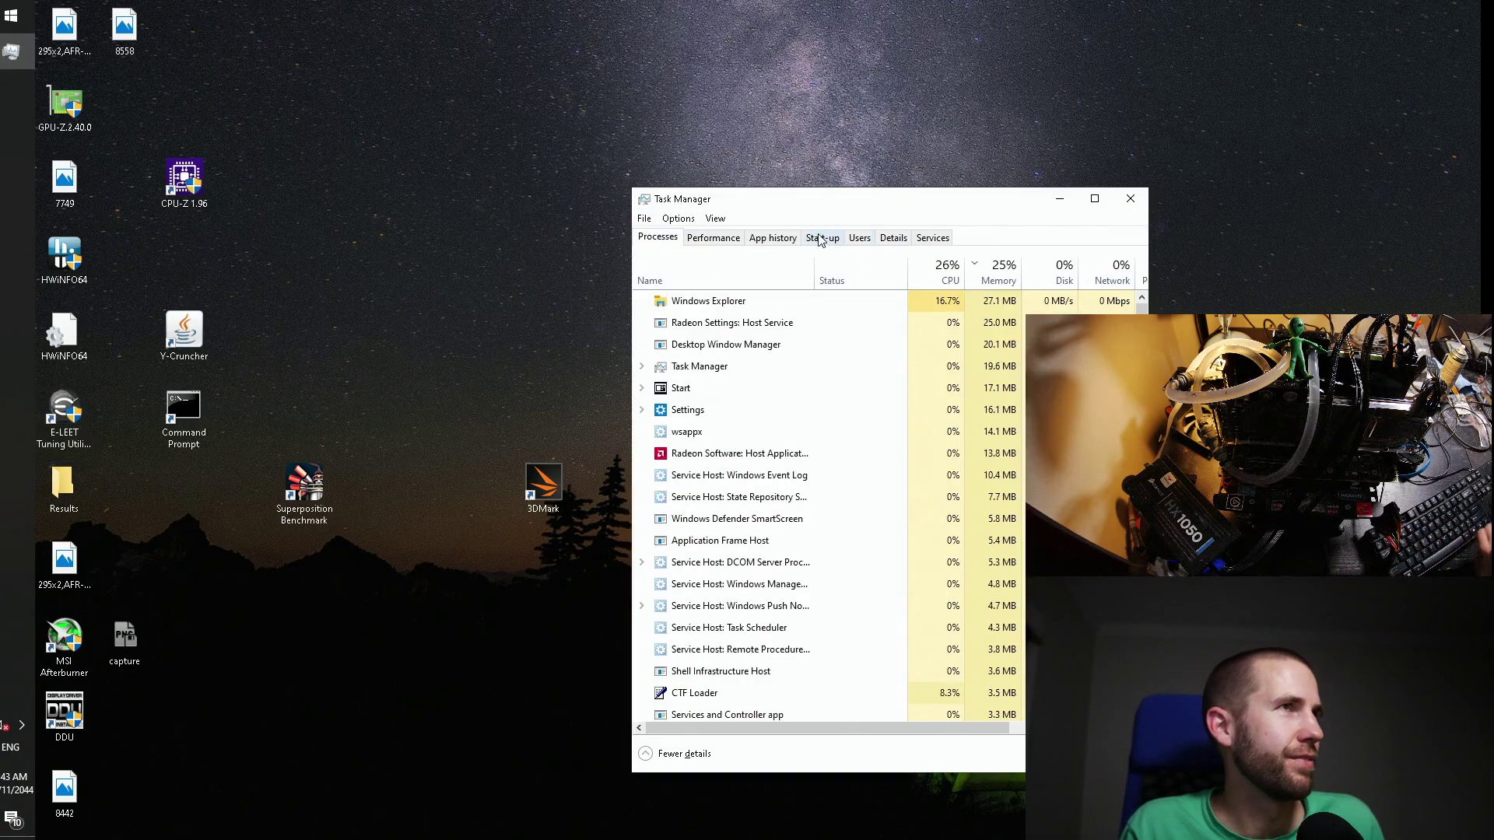
click(819, 238)
click(778, 238)
click(893, 238)
click(935, 237)
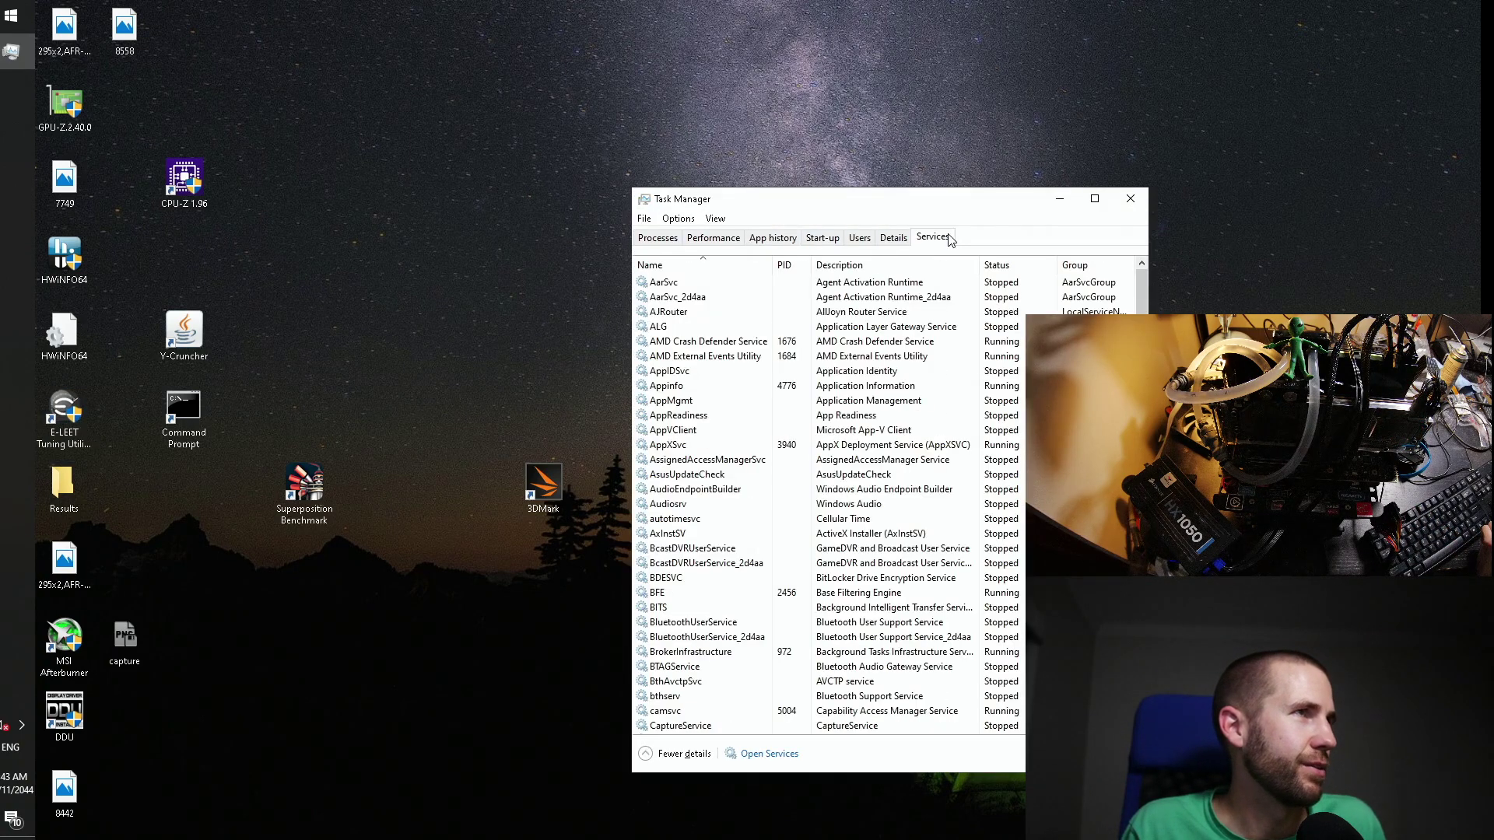
text(ed)
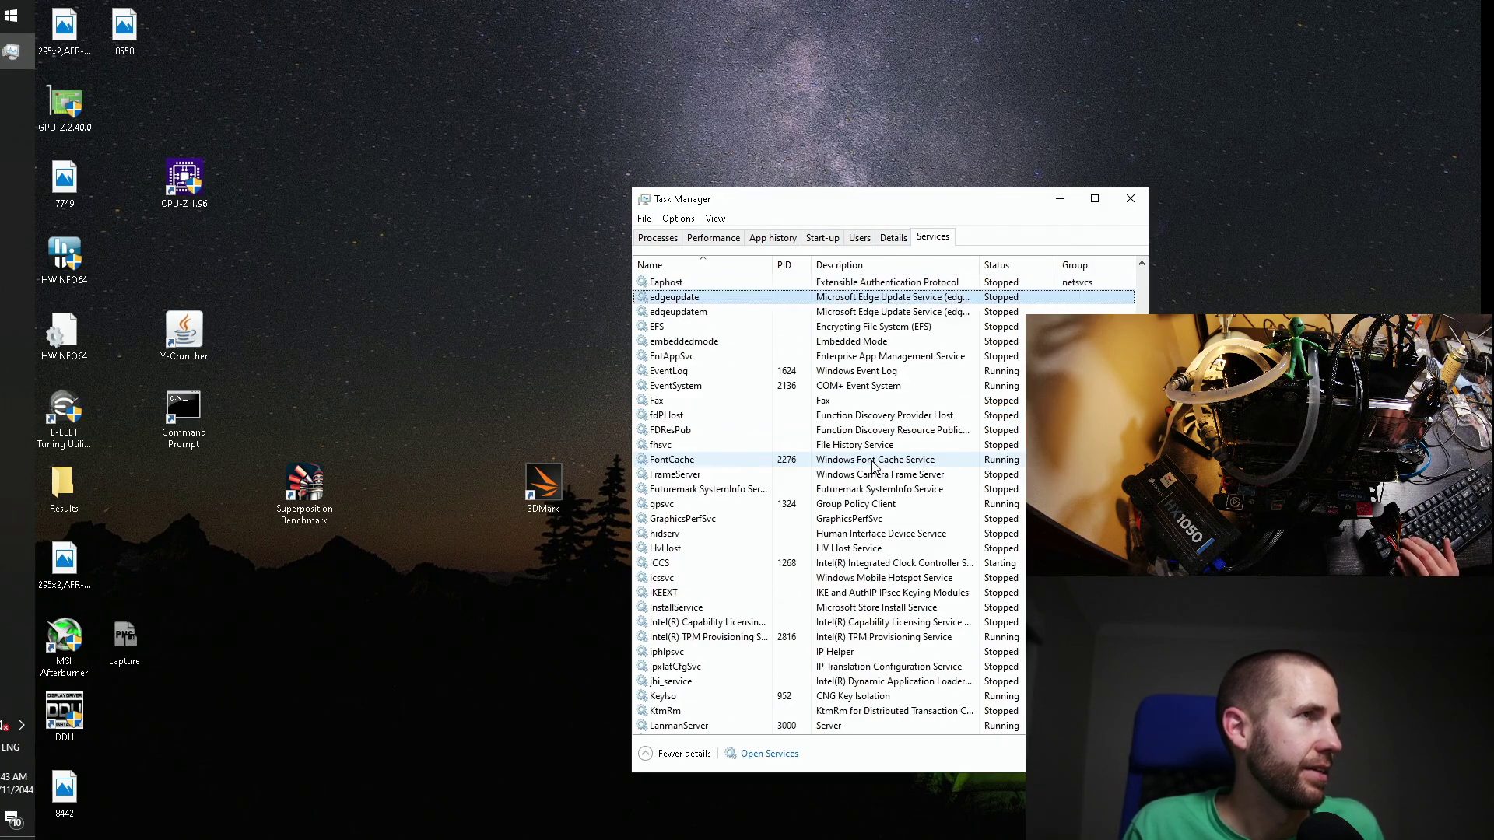
key(e)
key(e)
key(e)
key(e)
key(e)
key(e)
key(e)
key(e)
key(e)
key(e)
key(e)
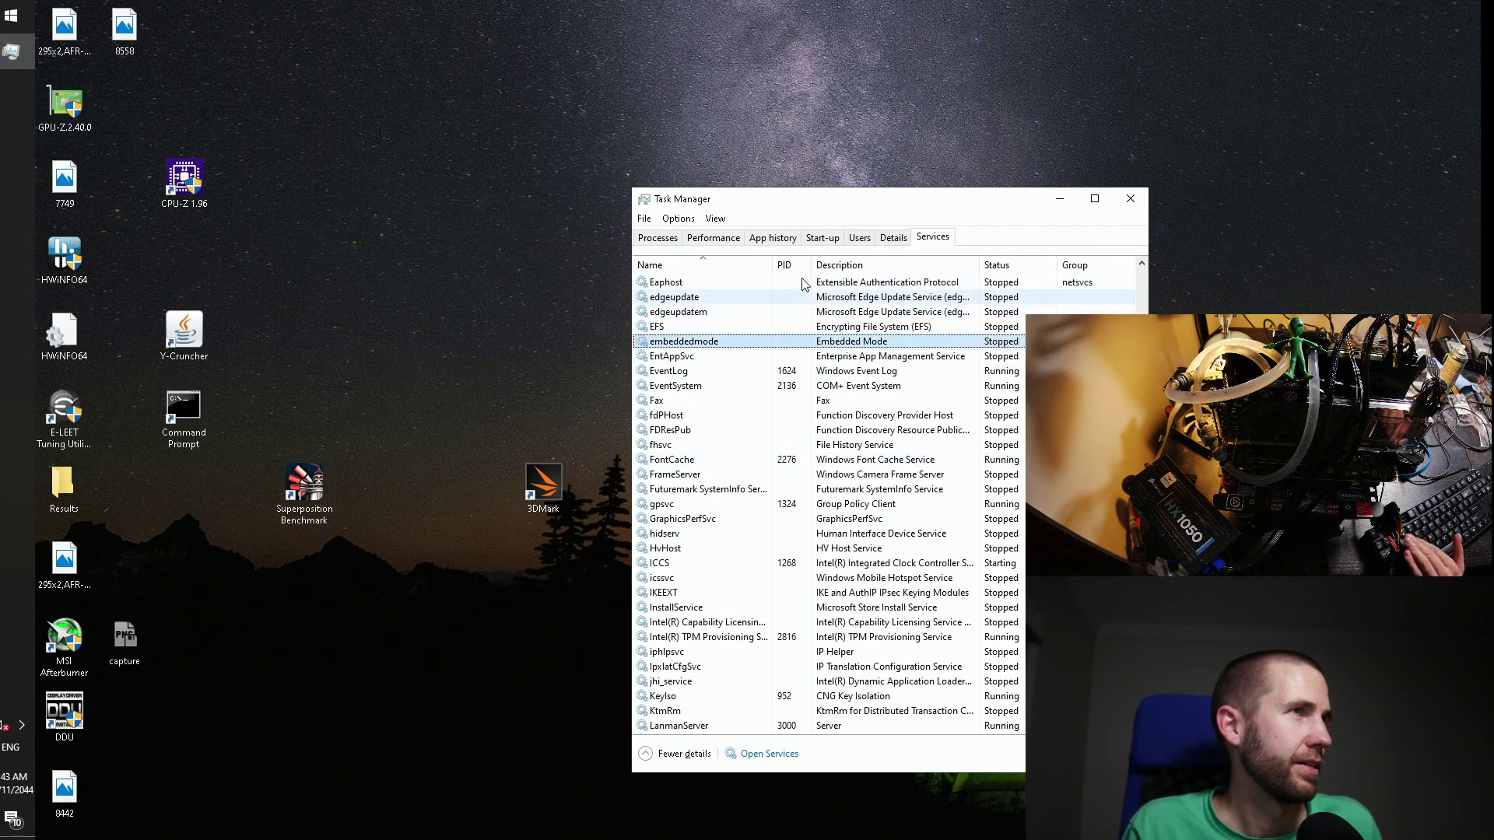
key(e)
key(e)
key(e)
key(e)
key(e)
key(e)
key(e)
Step: Find the running ELeetX_x64.exe process in Task Manager's details, end it and close Task Manager
click(894, 238)
key(e)
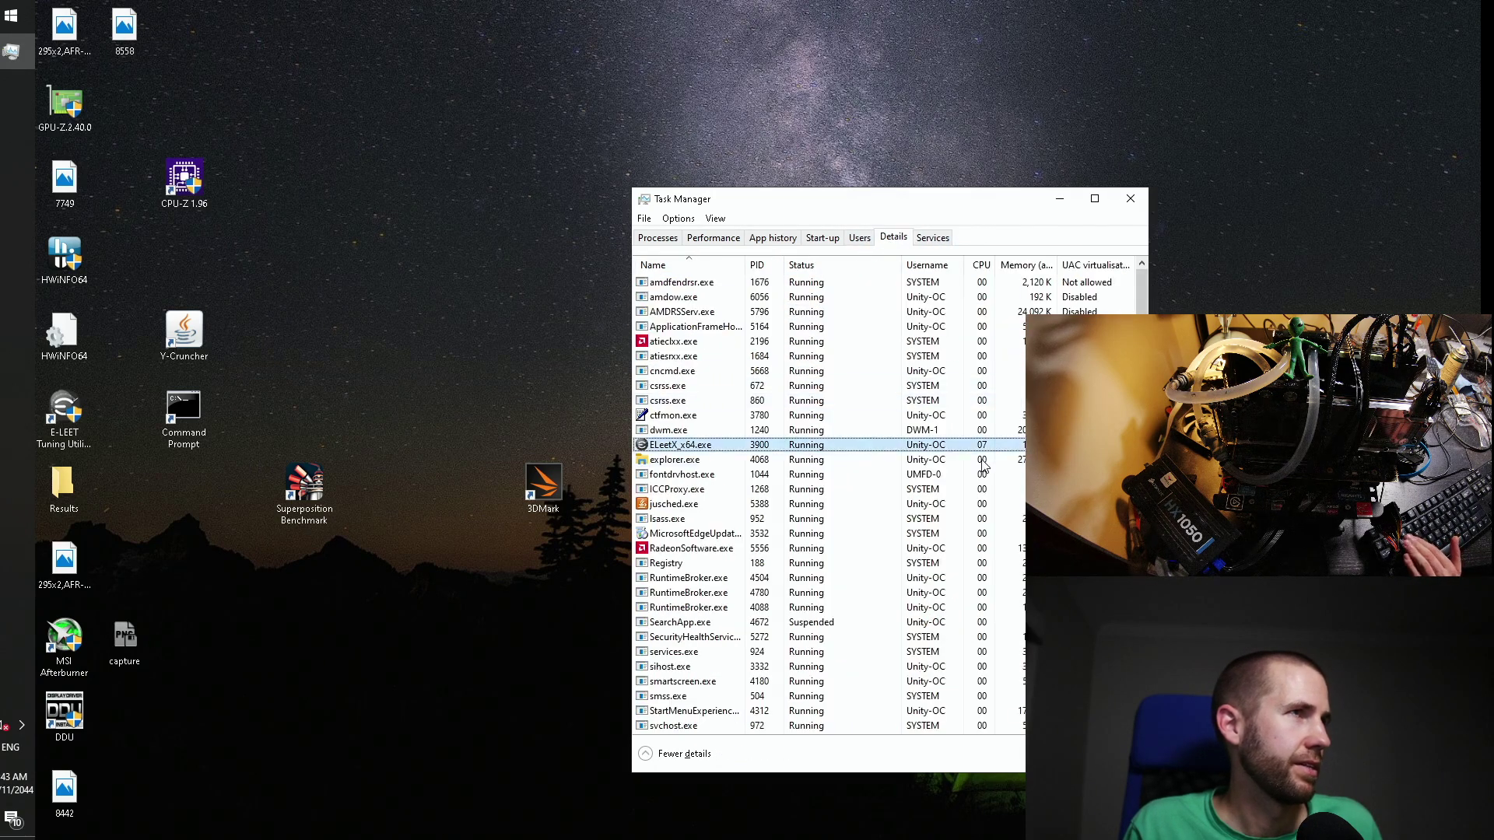
key(e)
key(e)
key(e)
key(e)
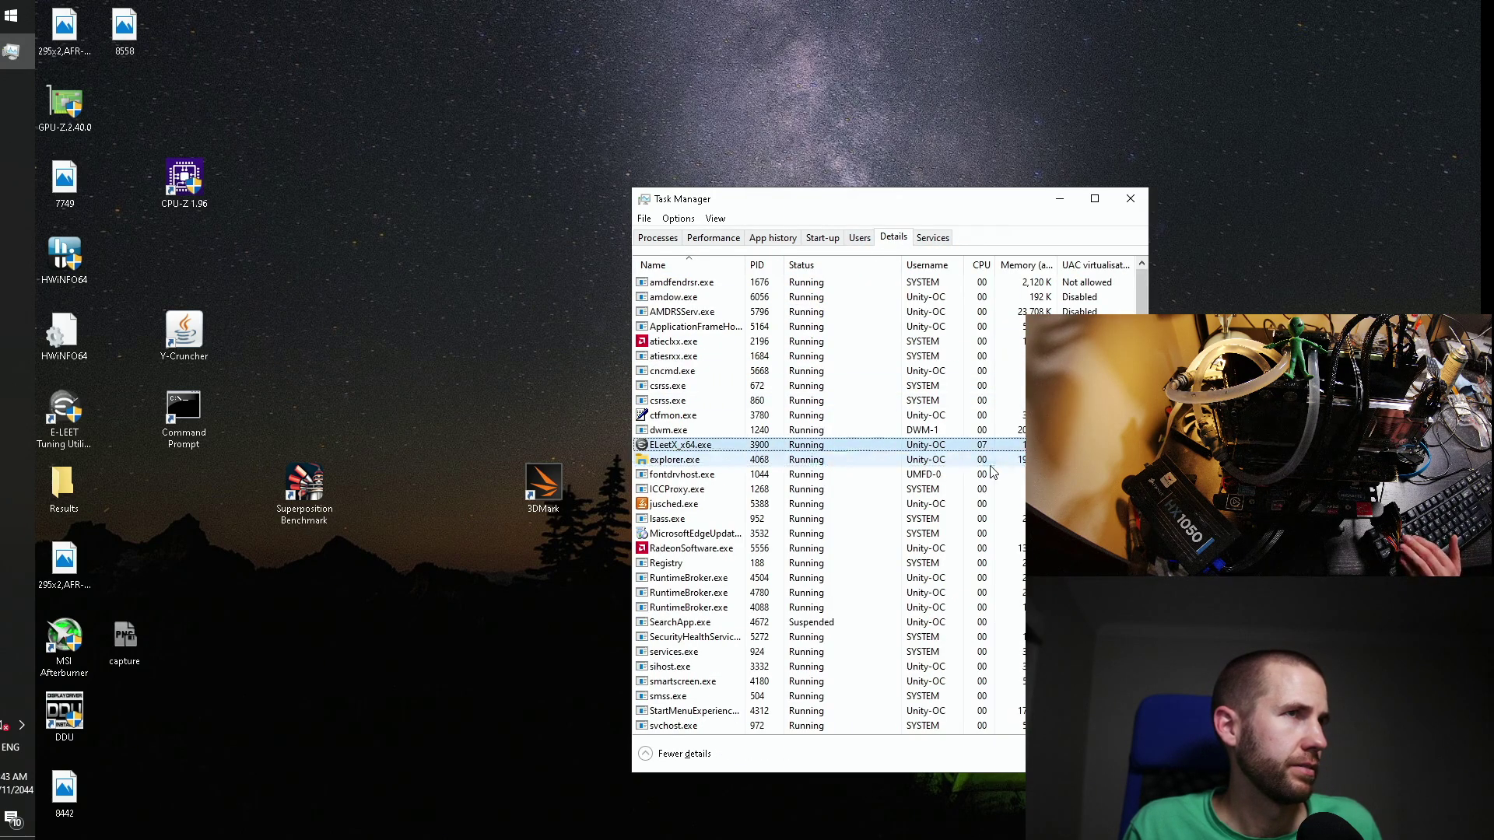
right_click(710, 445)
click(751, 453)
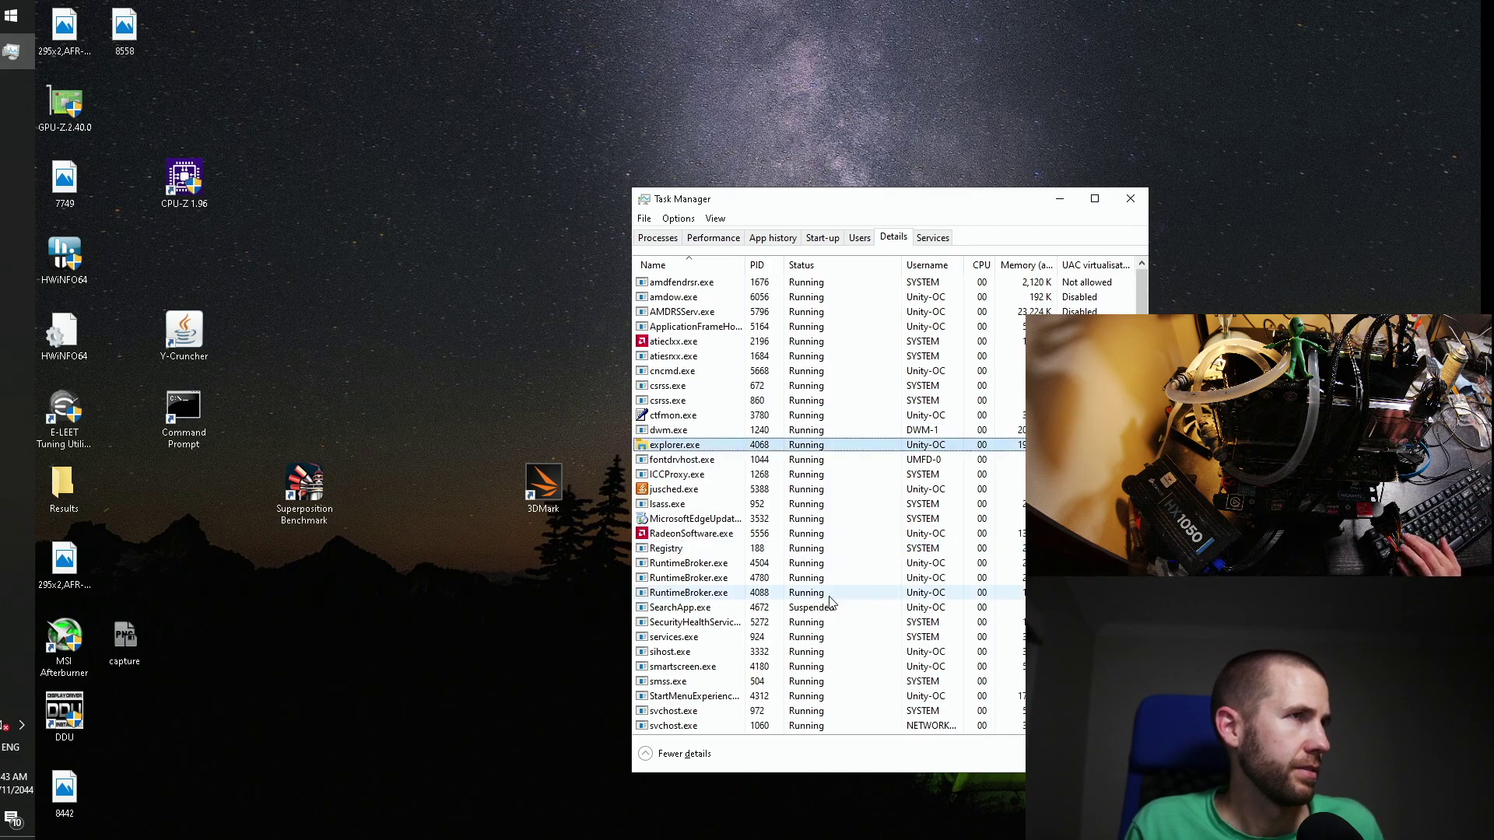
click(1130, 199)
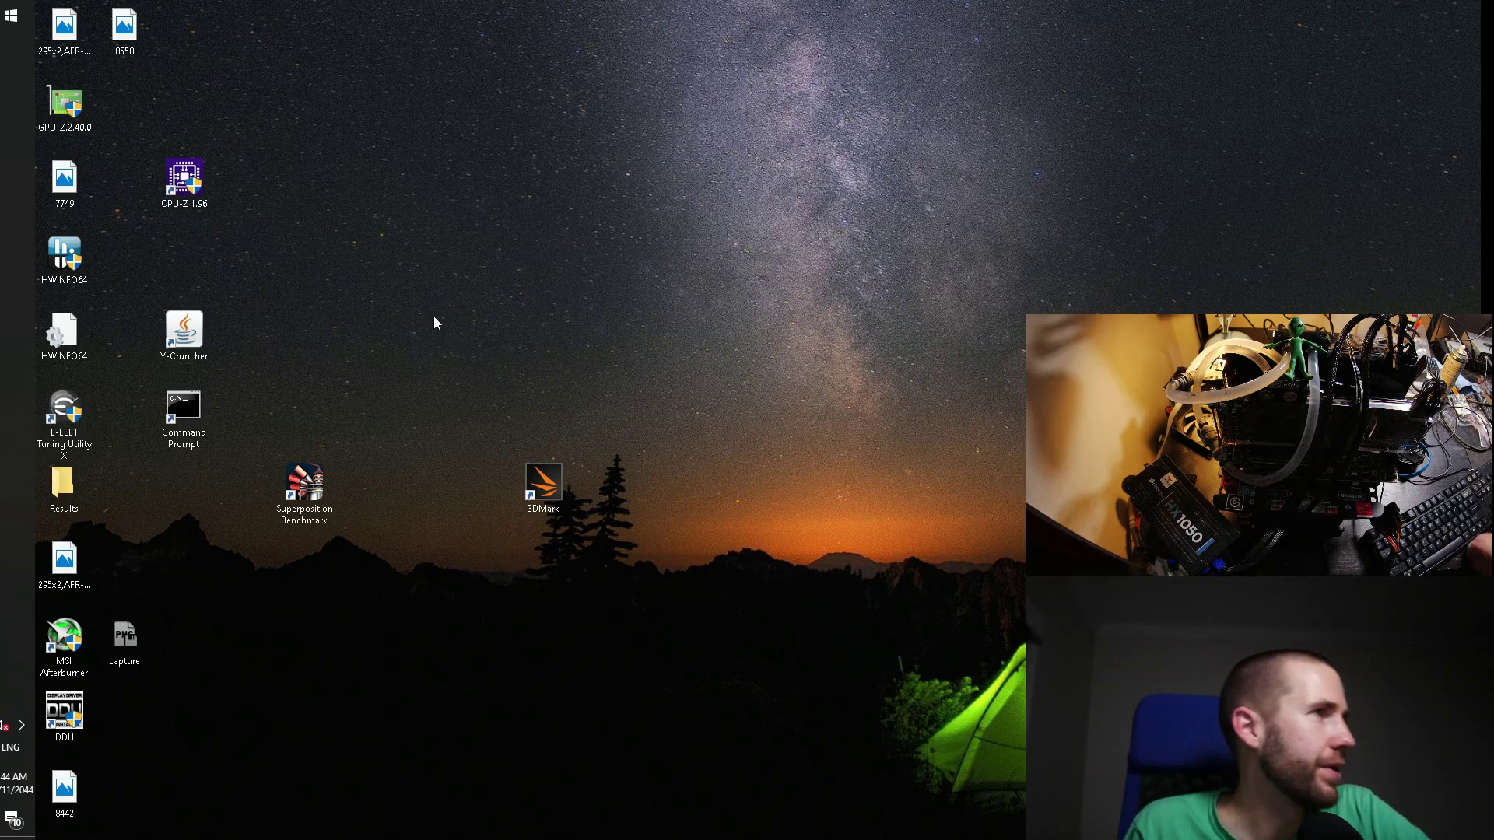
Step: Launch MSI Afterburner and GPU-Z, and move the Afterburner window fully into view
click(65, 648)
double_click(64, 128)
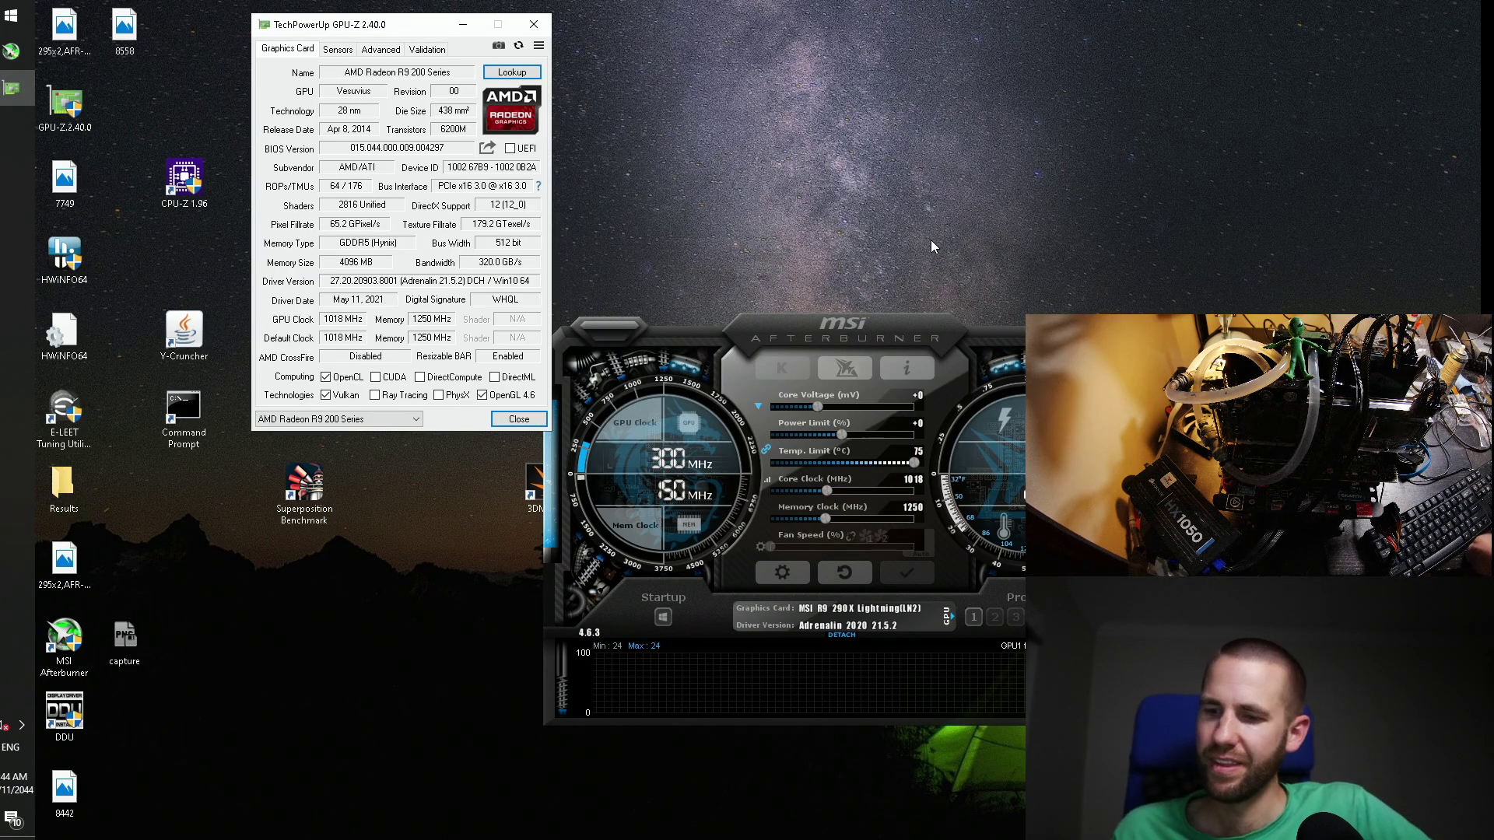
drag(767, 330, 676, 289)
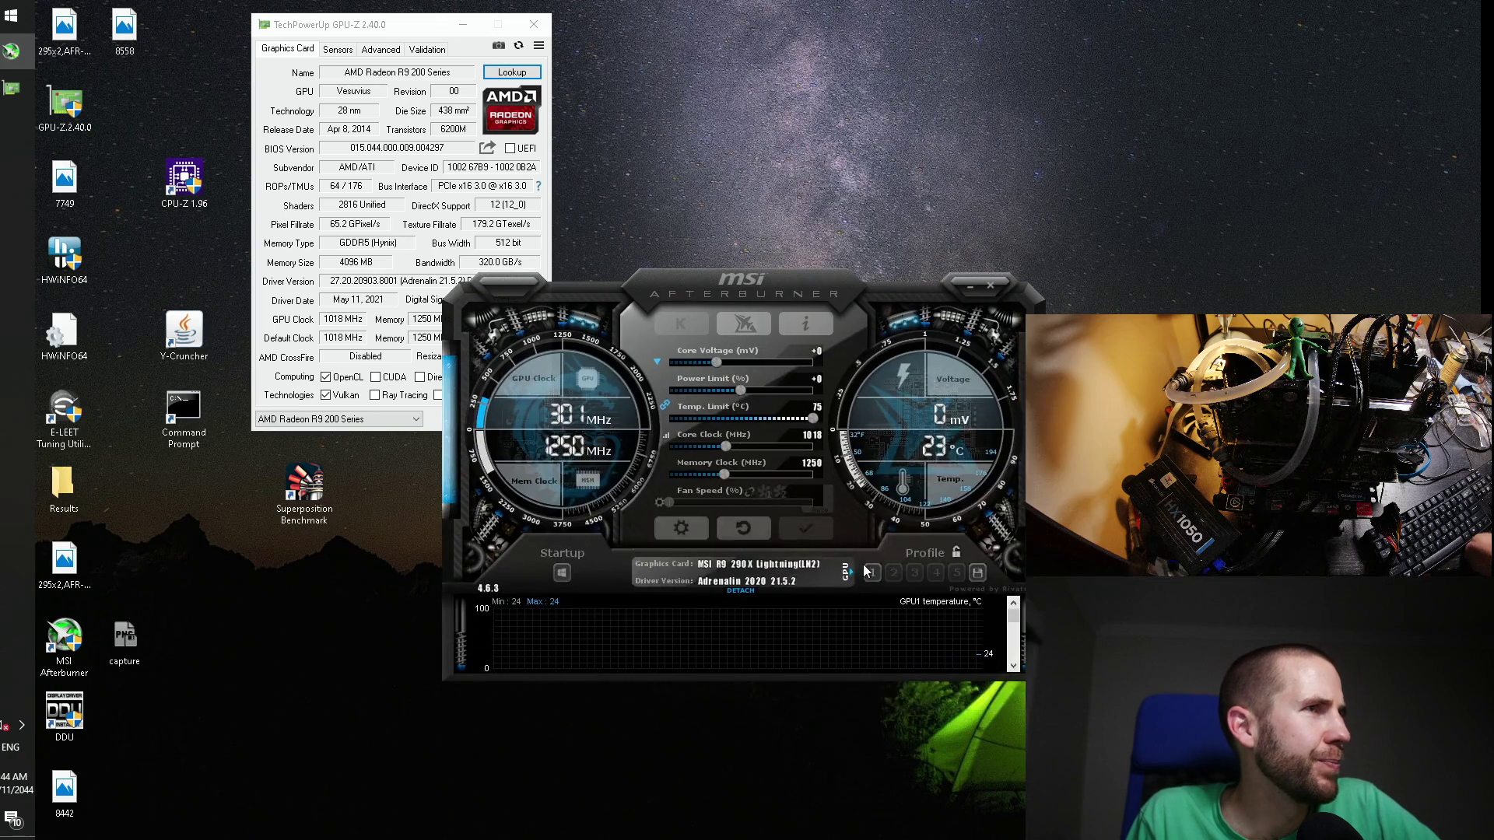
Step: Apply Afterburner profile 1 to the MSI R9 290X Lightning and to GPU2
click(872, 573)
click(804, 532)
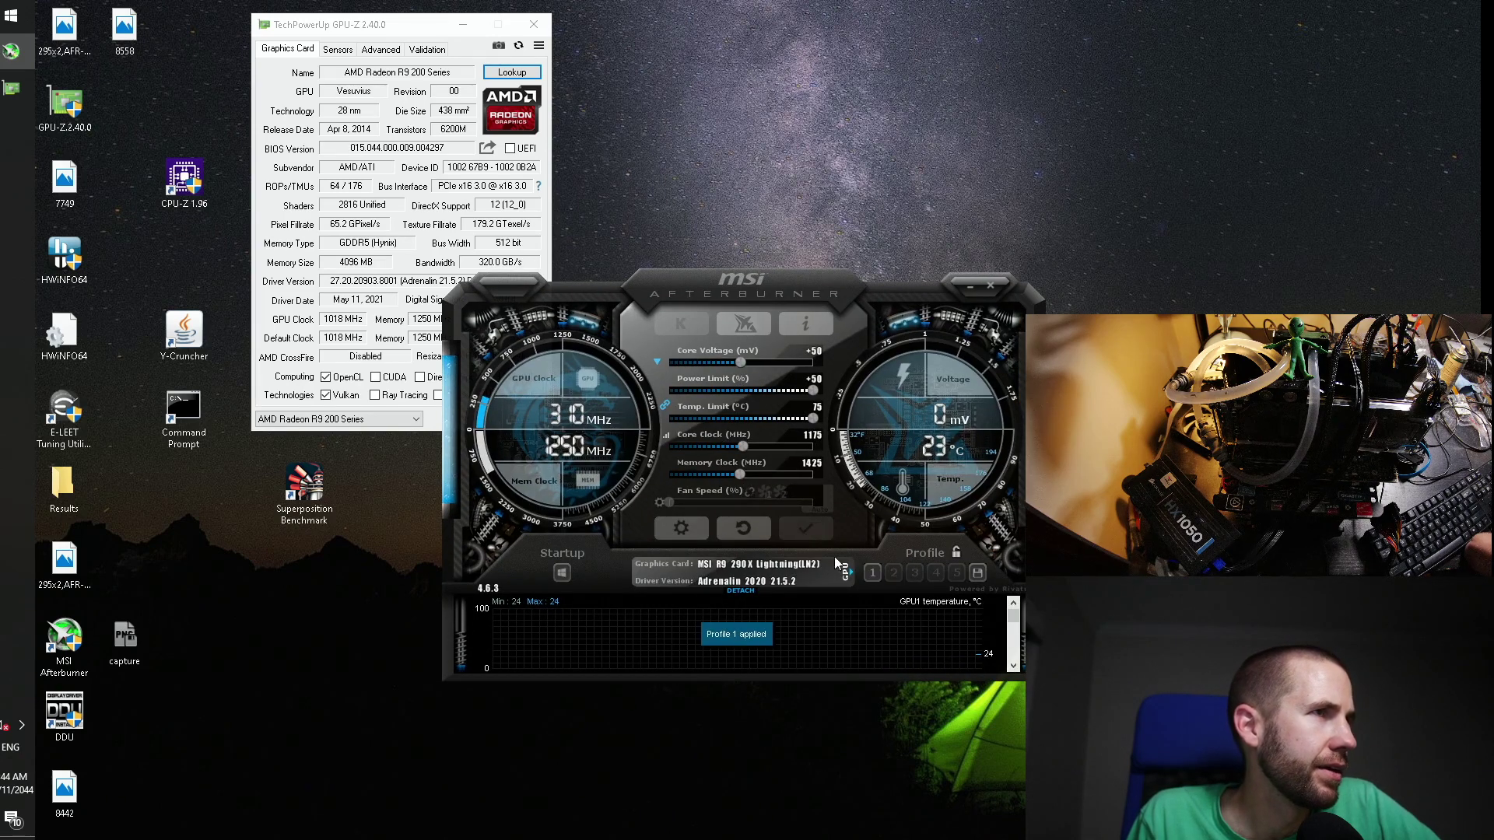
click(844, 570)
click(899, 549)
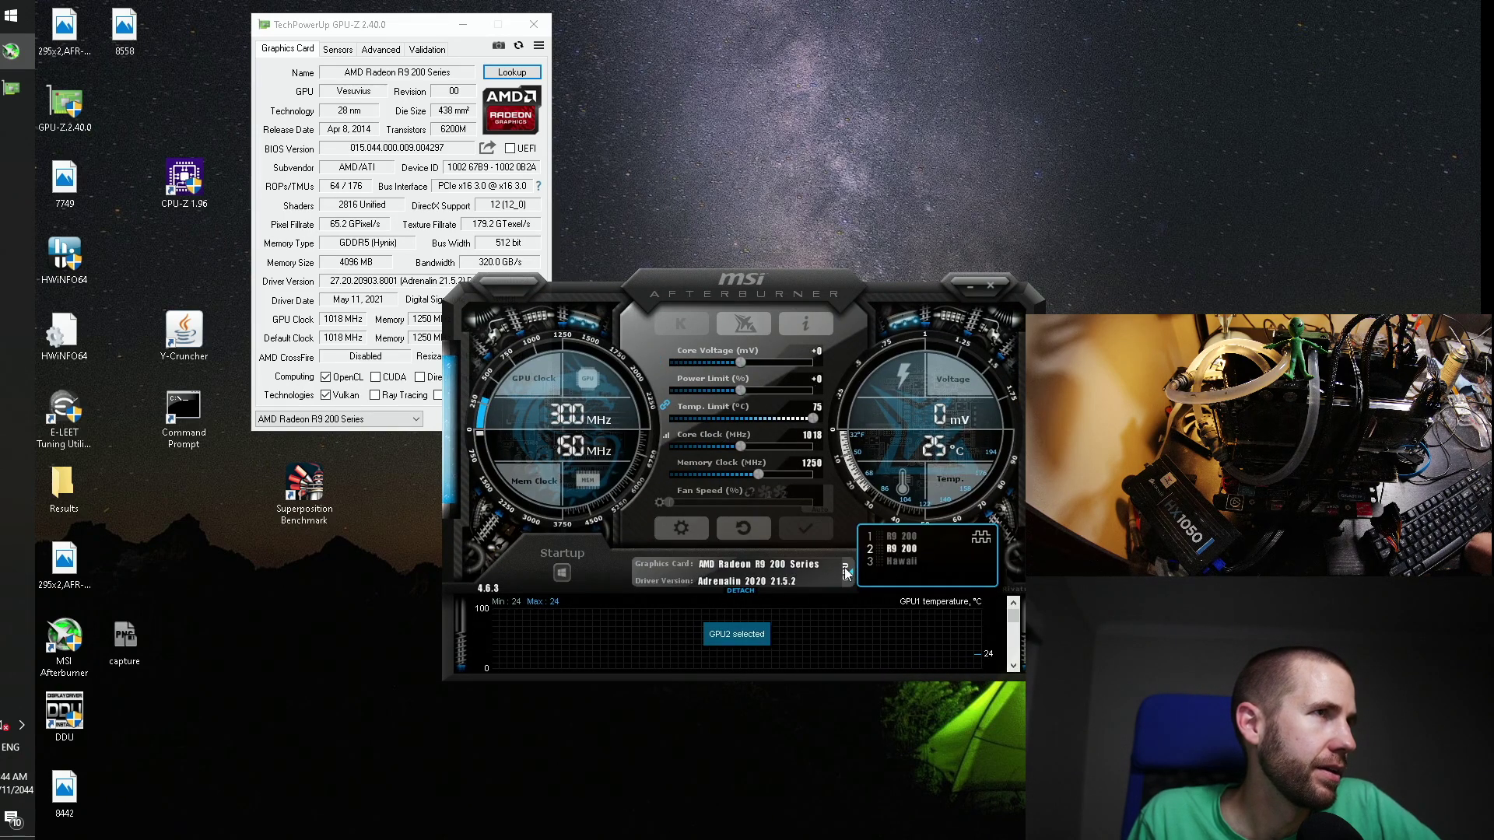
click(846, 572)
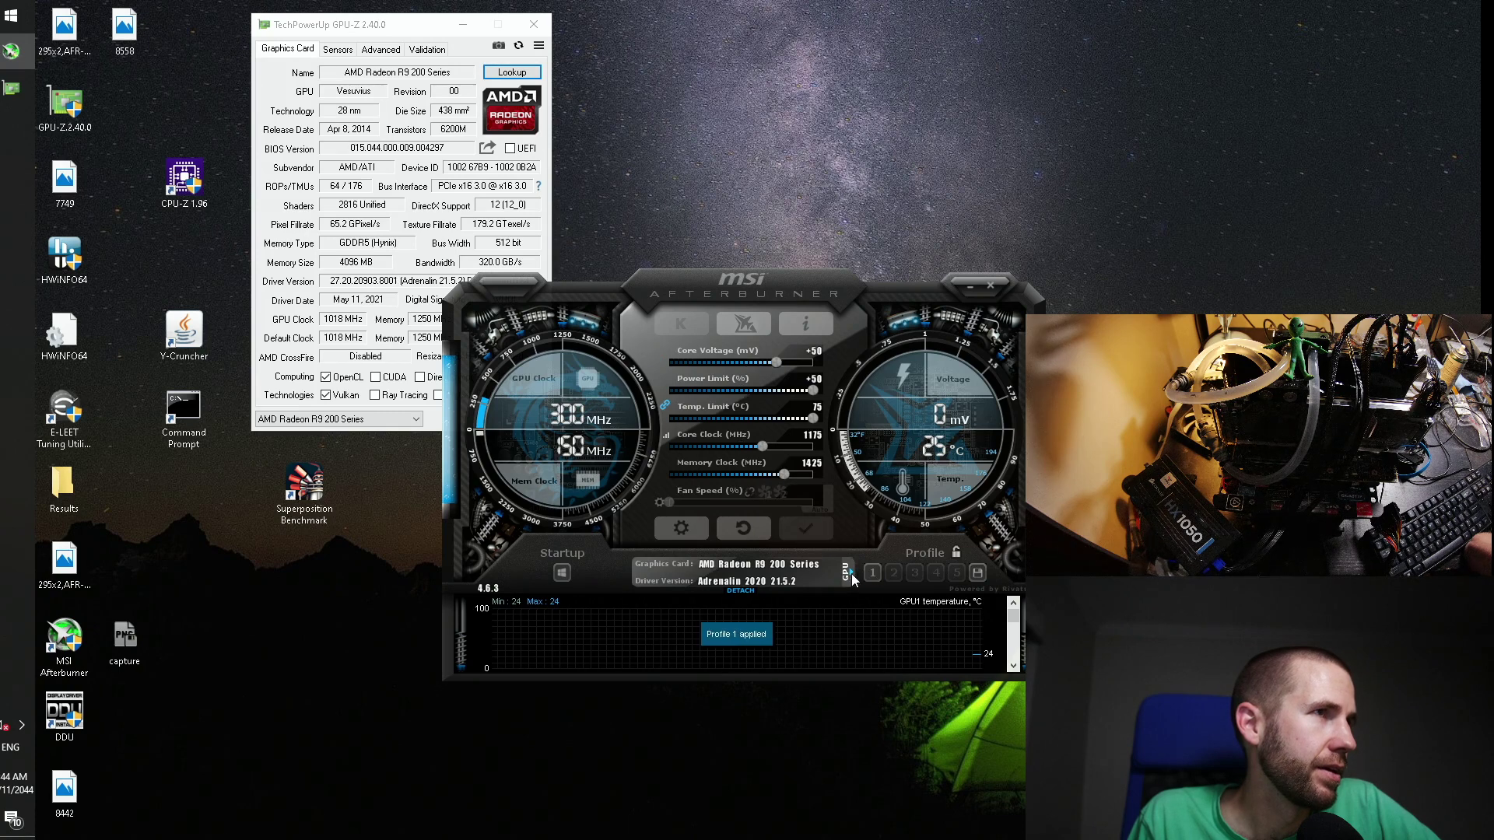
Step: Switch Afterburner to GPU1 and apply profile 1 to that card as well
click(845, 573)
click(896, 535)
click(846, 572)
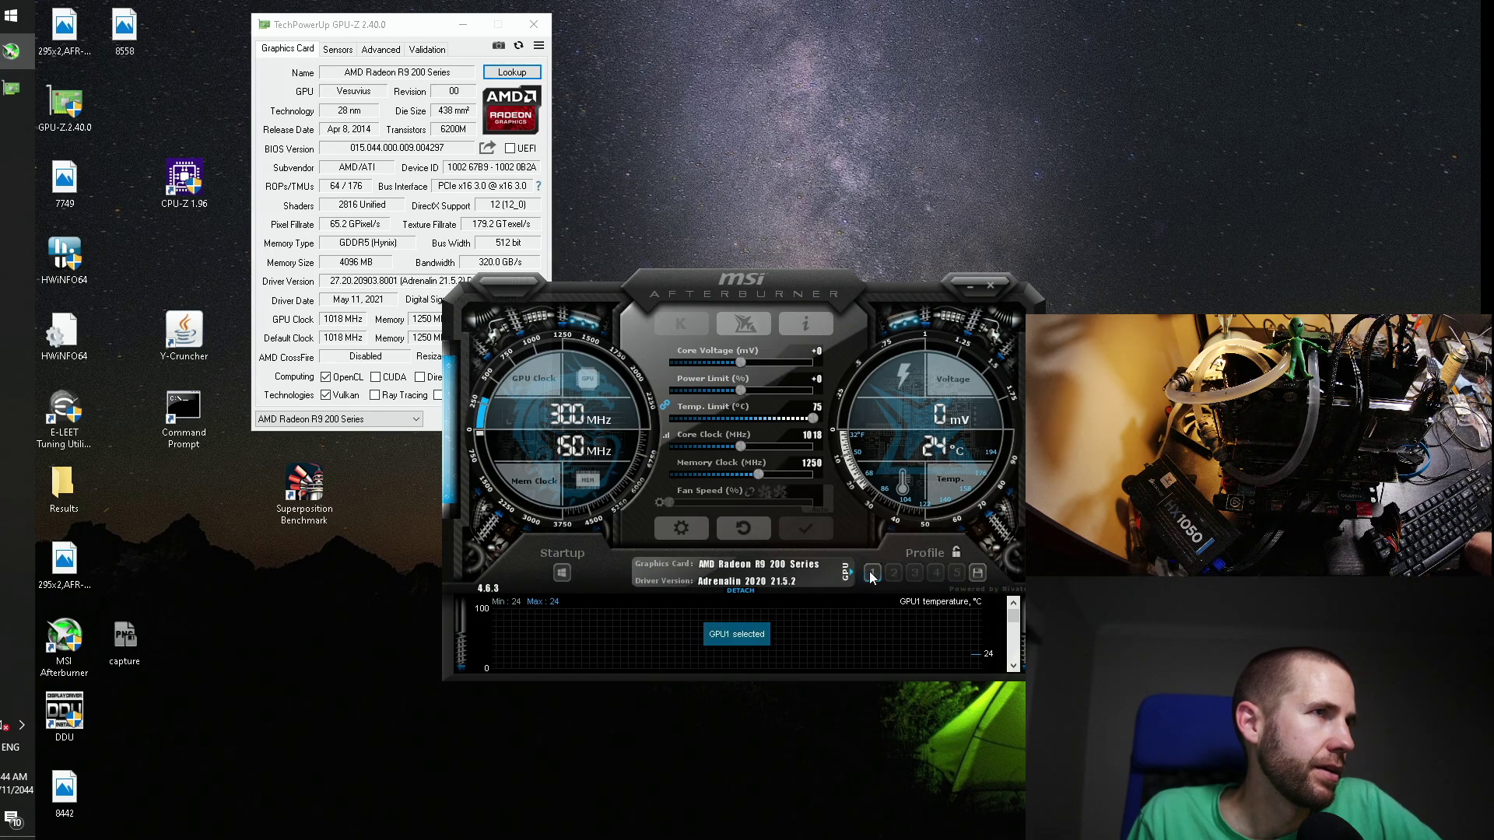
click(871, 573)
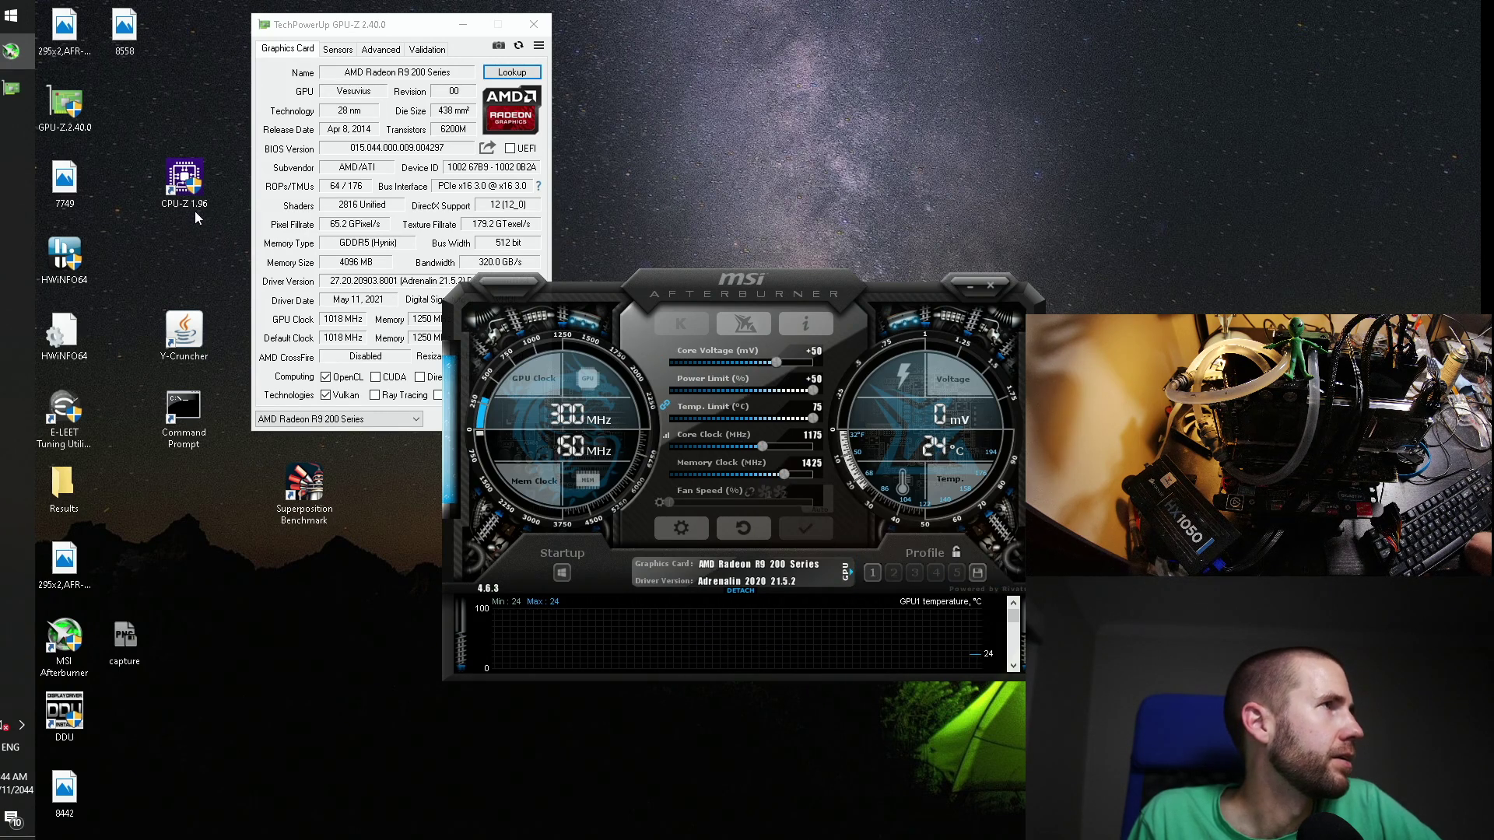
Step: Launch CPU-Z, check the applied clocks of all three Radeon R9 200 Series GPUs in GPU-Z, and close GPU-Z
double_click(184, 185)
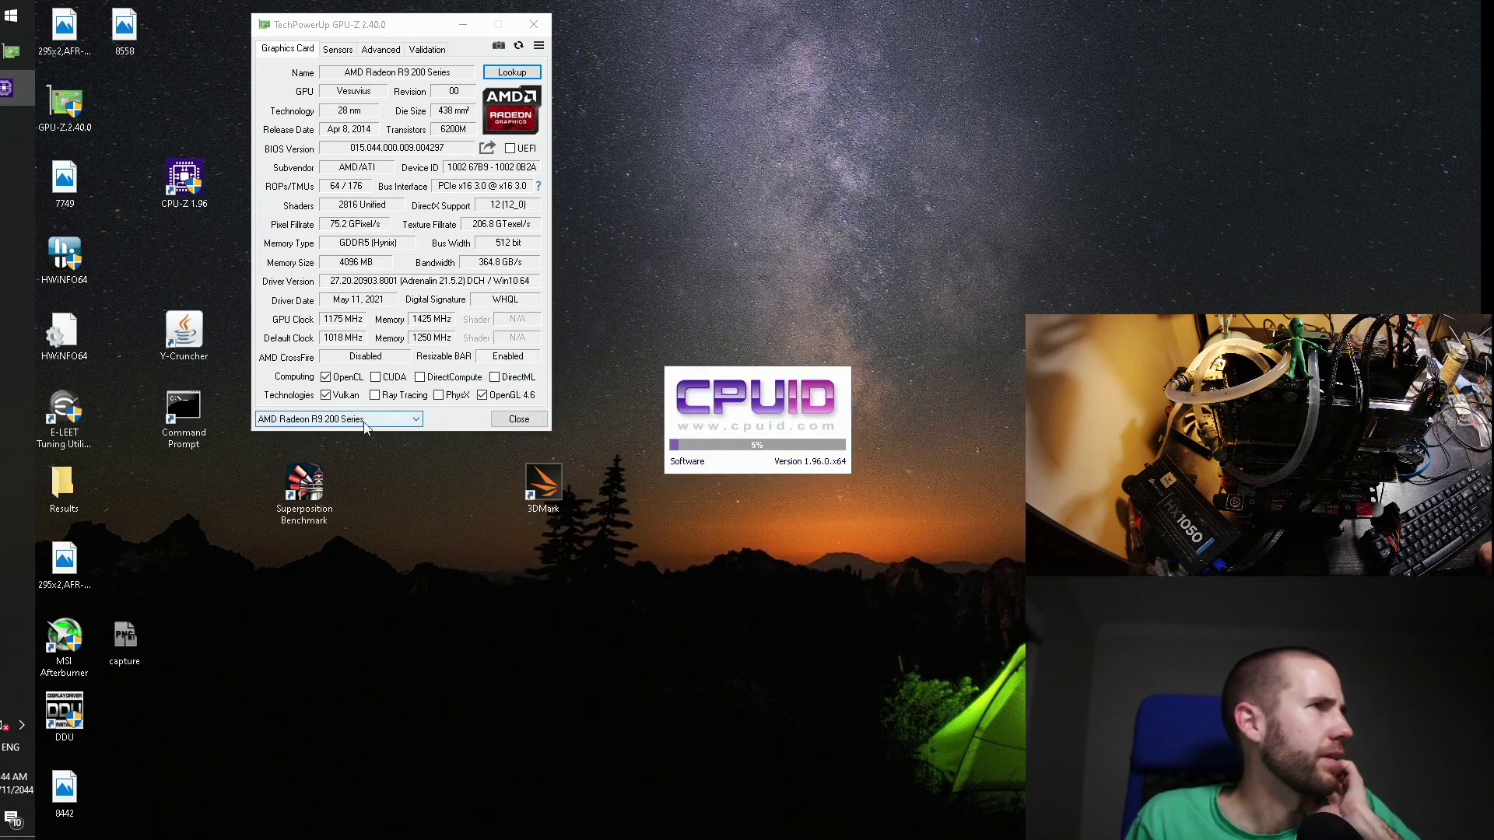
click(339, 418)
click(338, 419)
click(338, 418)
click(336, 443)
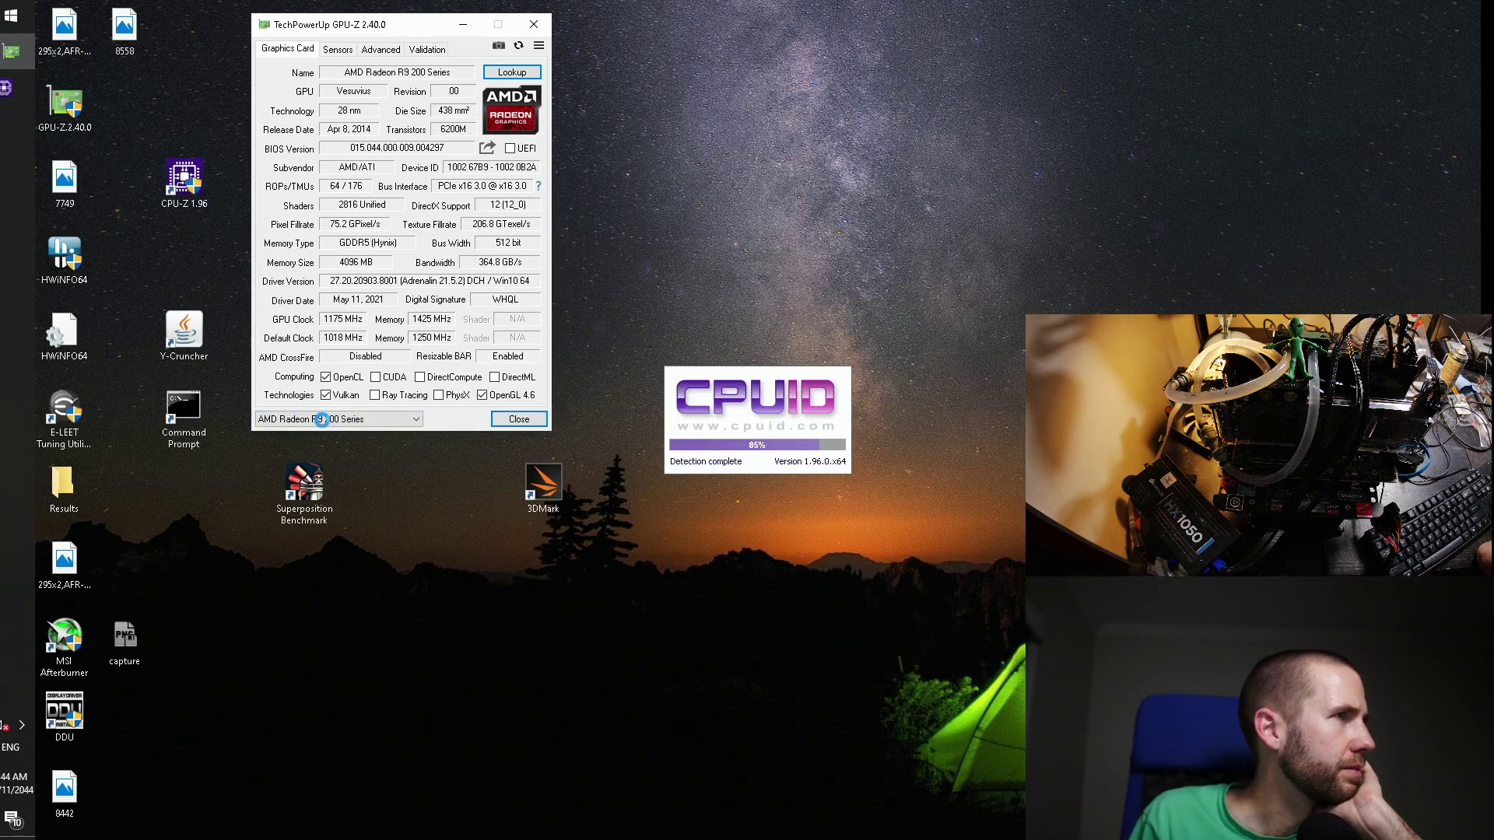
click(322, 420)
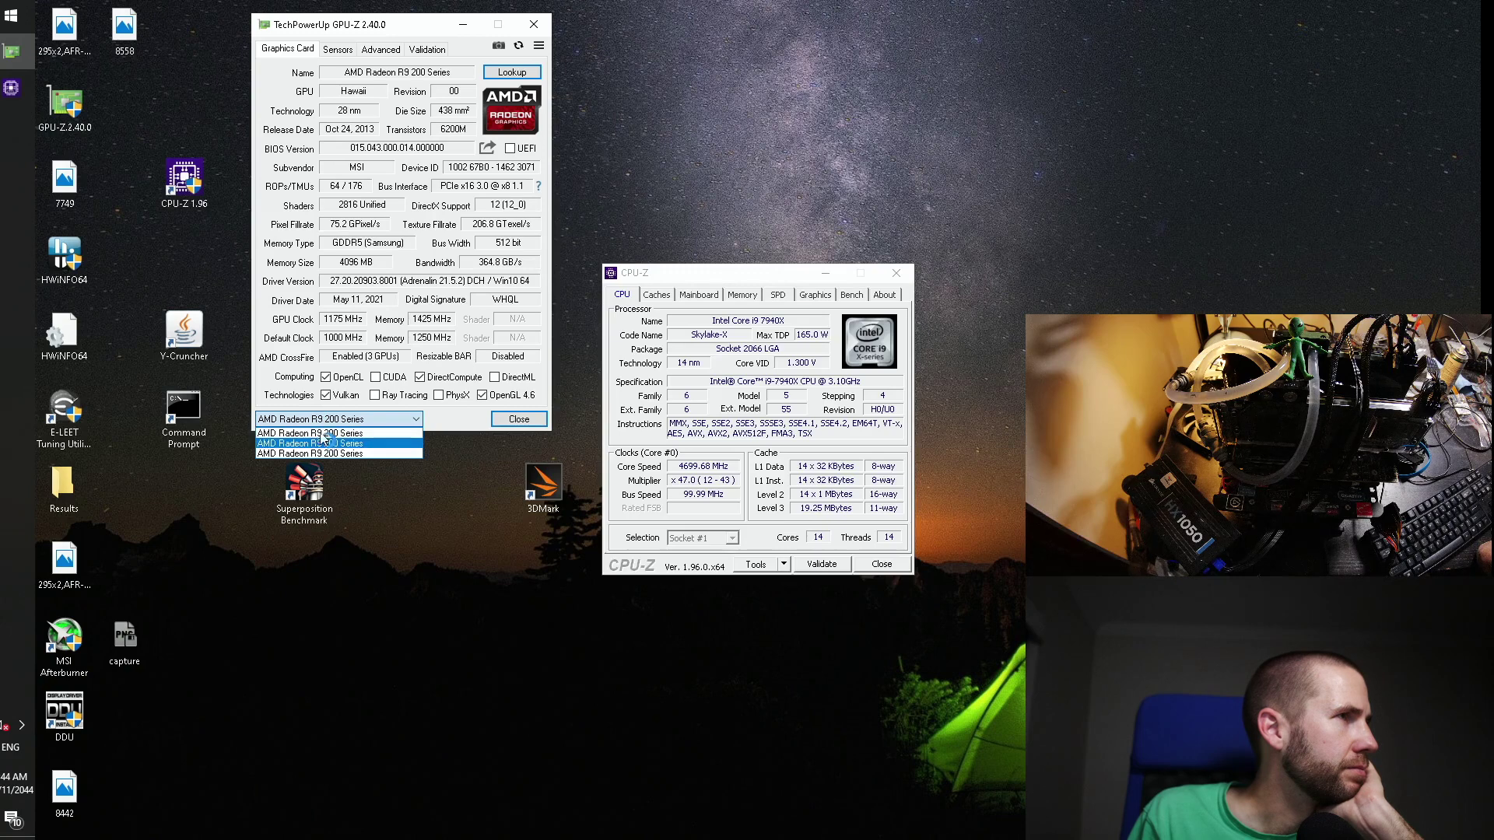
click(327, 443)
click(321, 420)
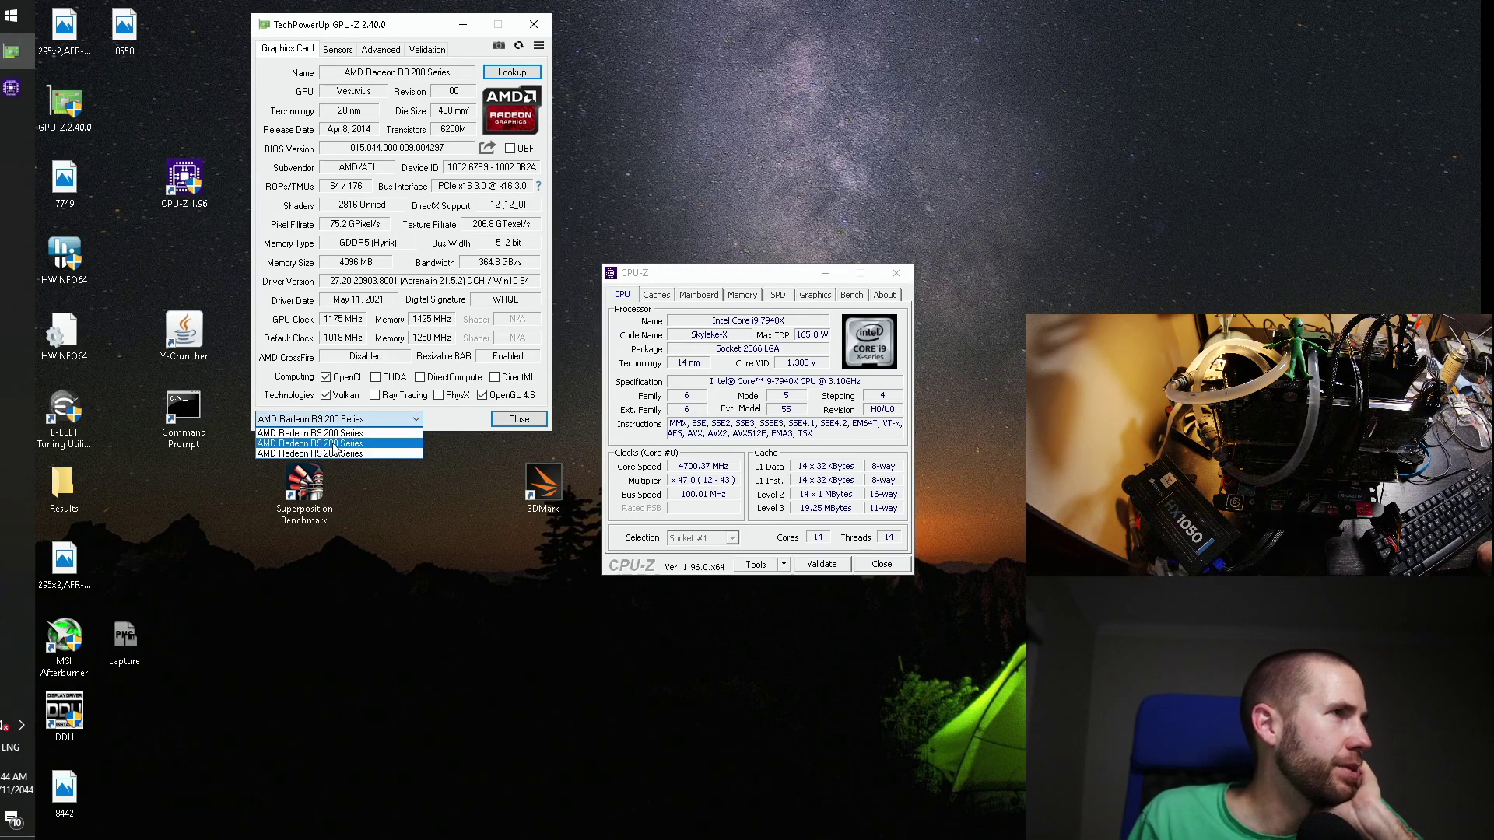
click(342, 455)
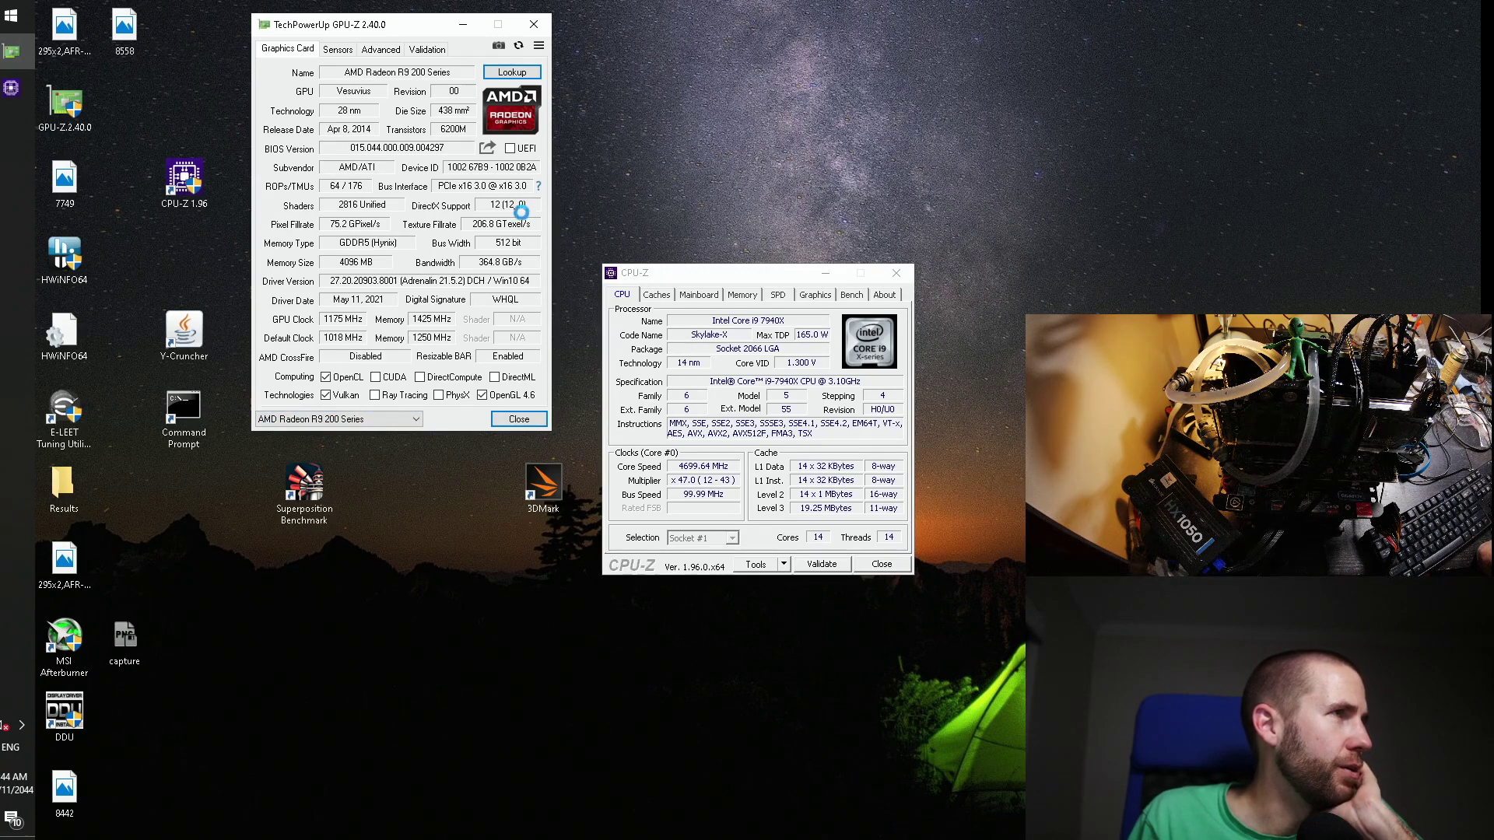
click(539, 29)
Step: Check the memory frequency and timings and the CPU clock speed in CPU-Z, then close it
click(742, 294)
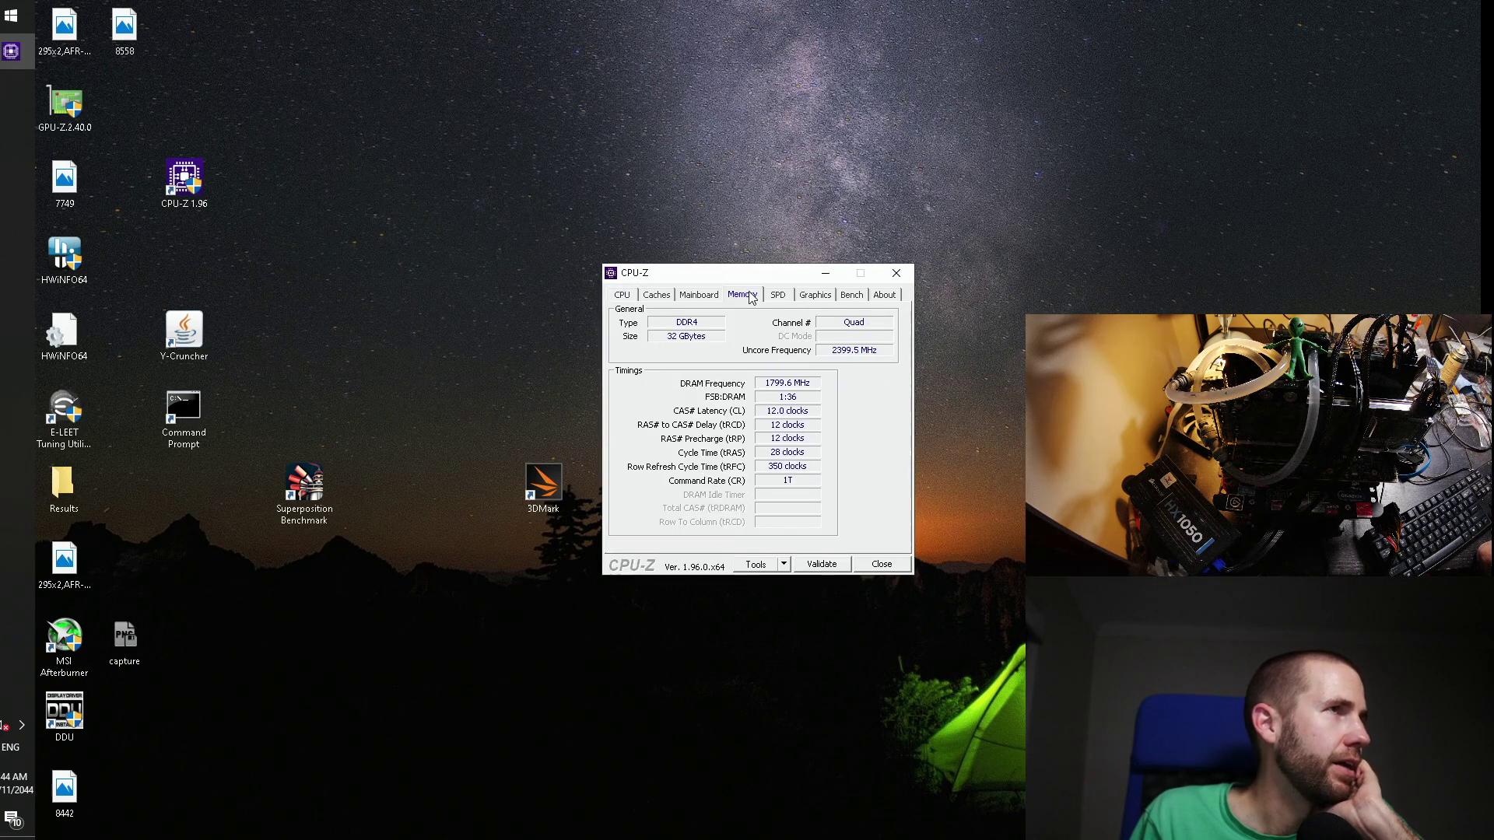
drag(752, 280, 425, 153)
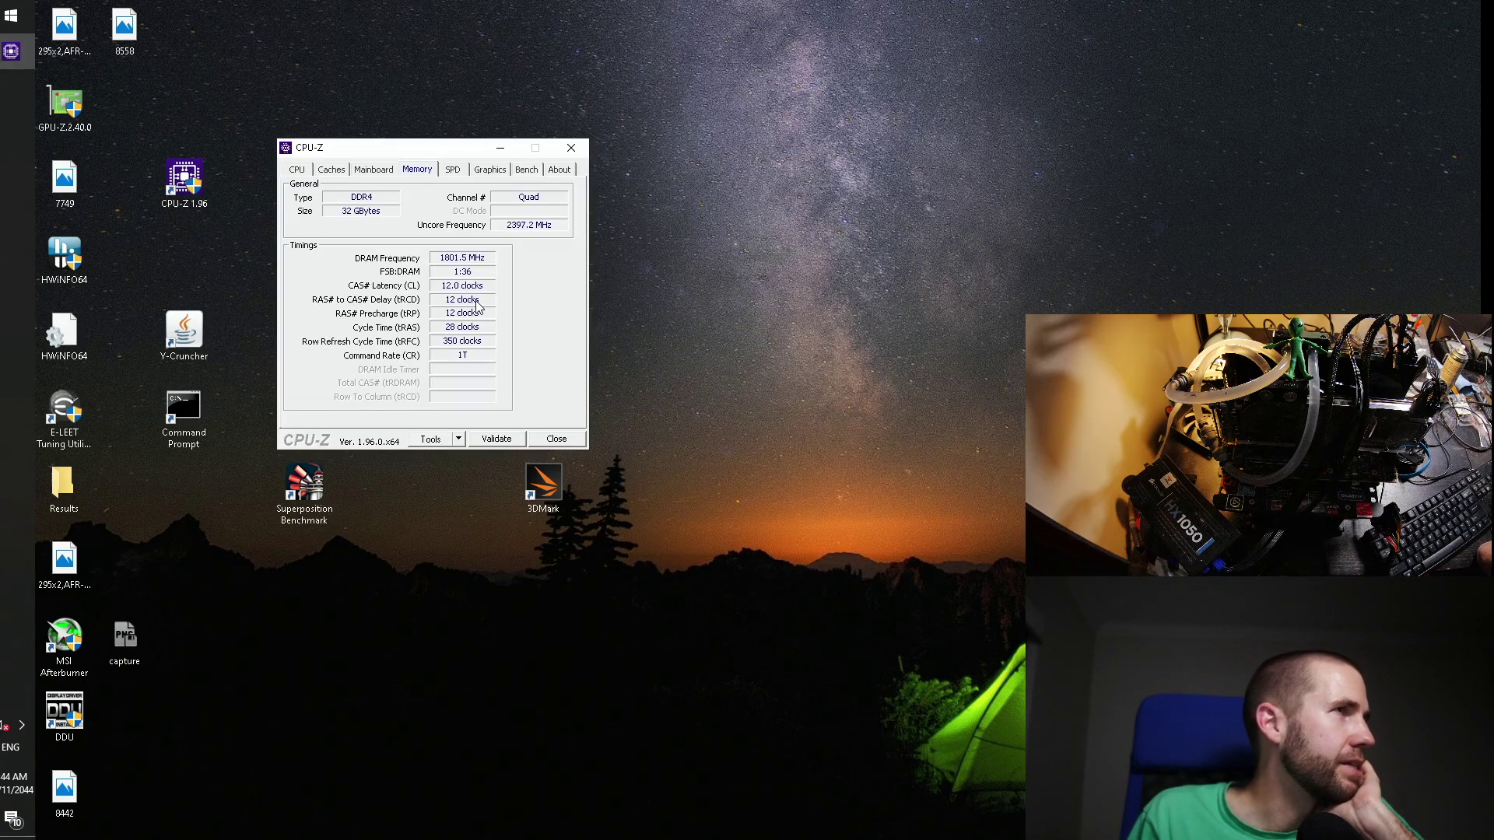
click(297, 169)
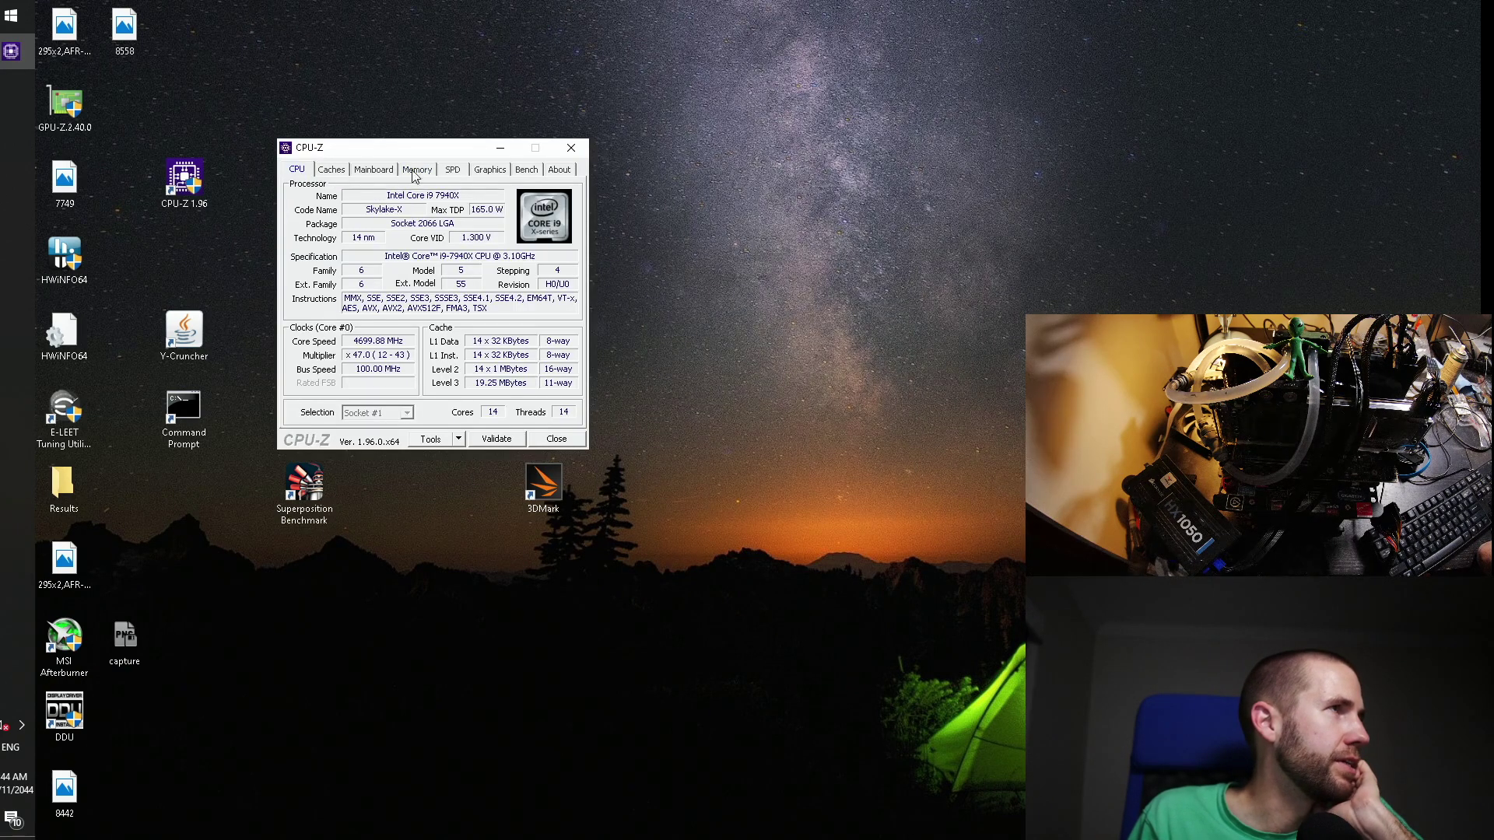
click(572, 148)
Step: In AMD Radeon Software, review superposition's advanced graphics settings and the pending notification, then close the program
right_click(464, 143)
click(489, 151)
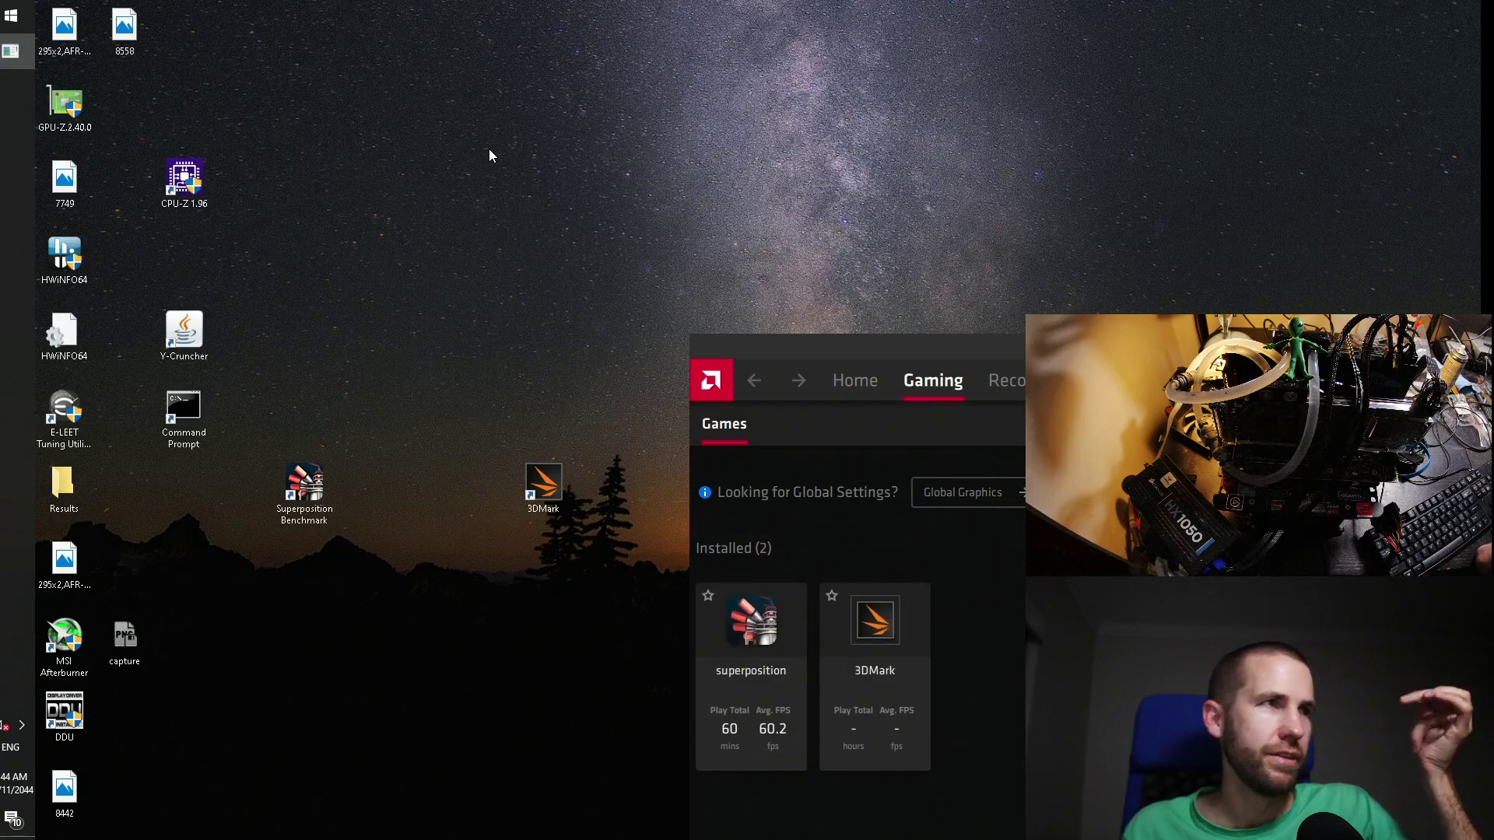
double_click(947, 336)
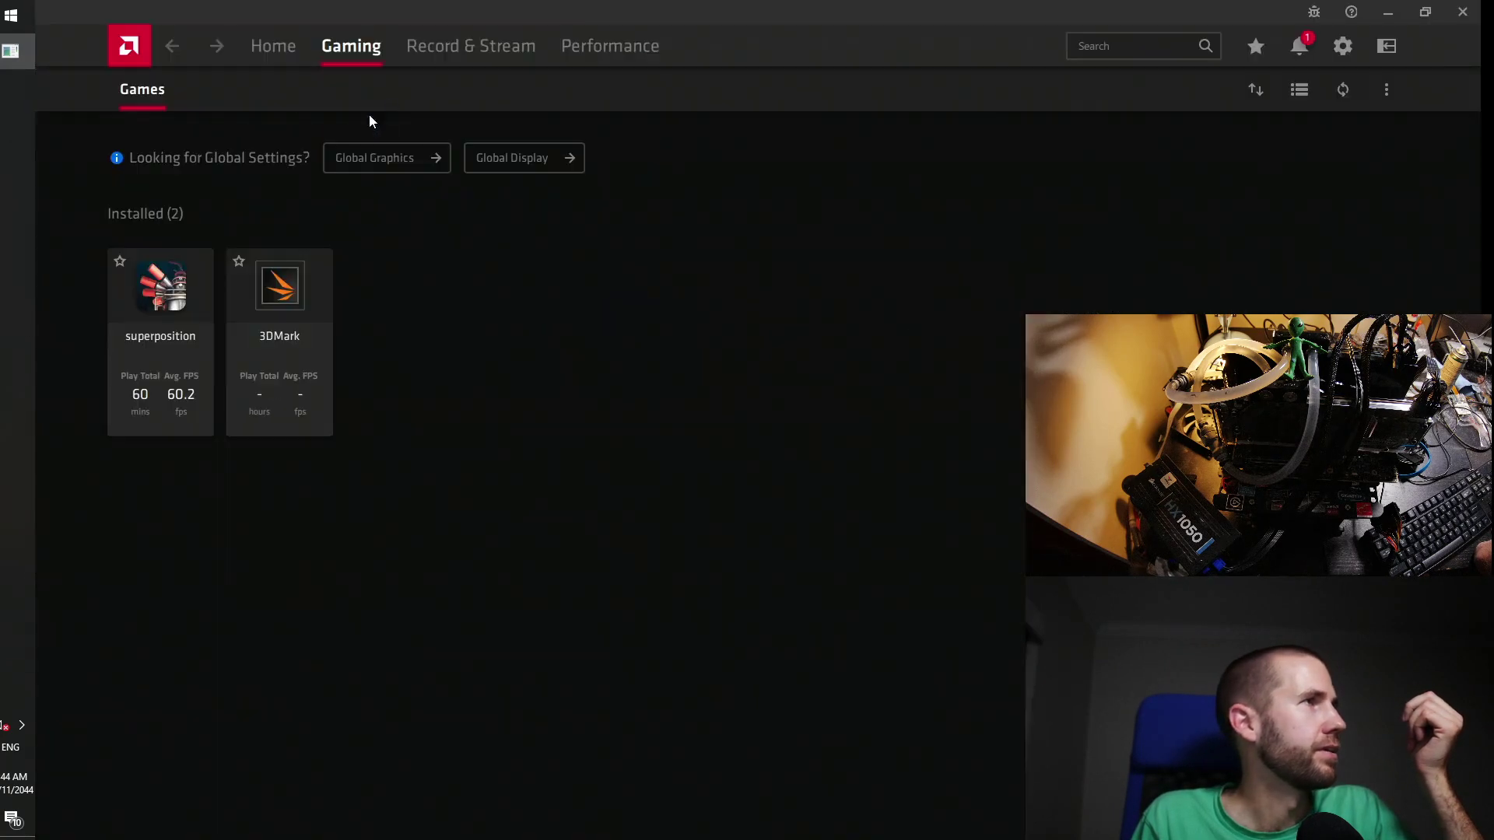
click(177, 372)
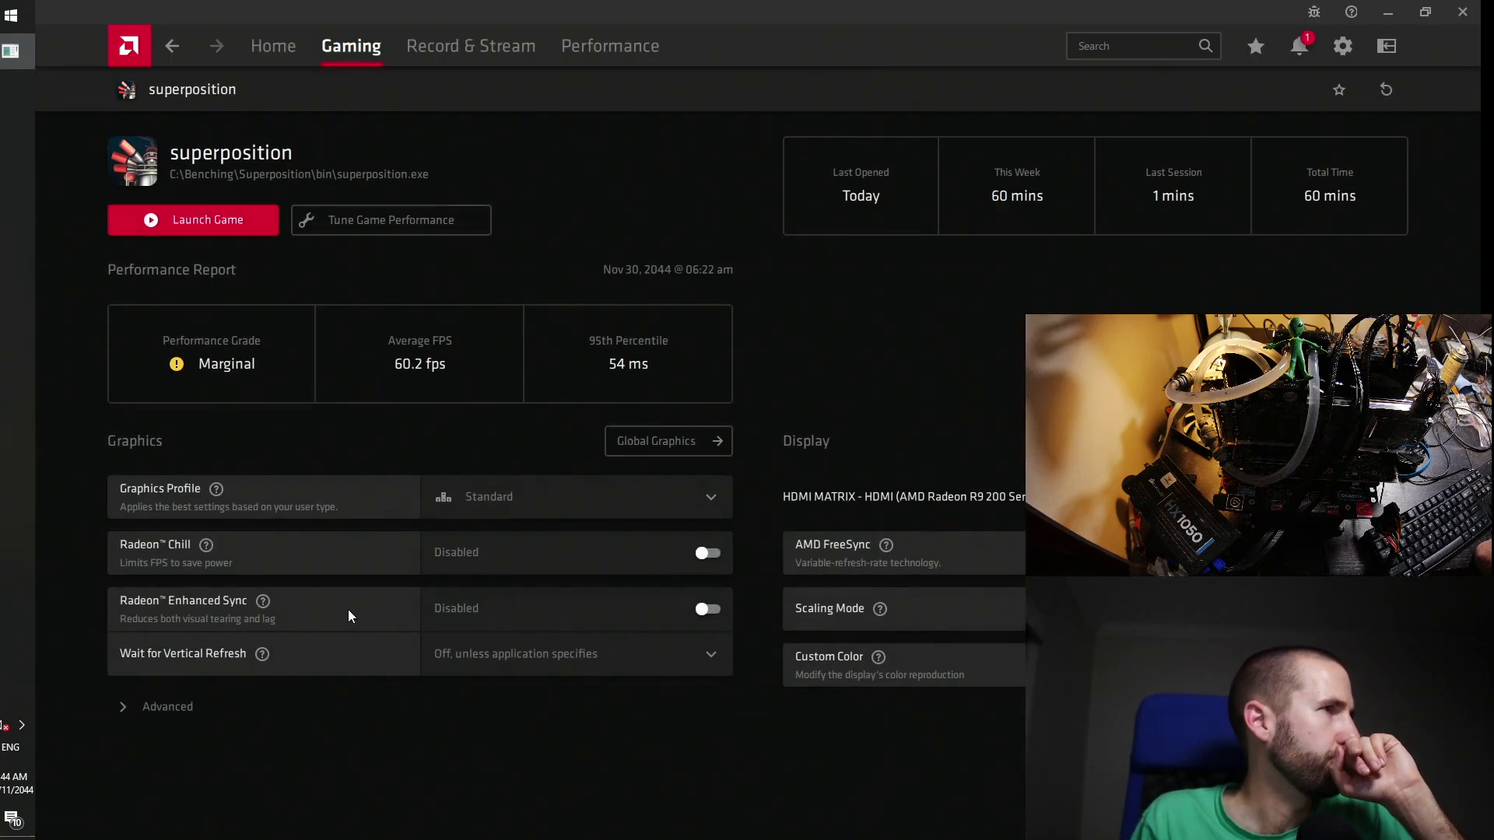
click(155, 721)
scroll(354, 637, down, 6)
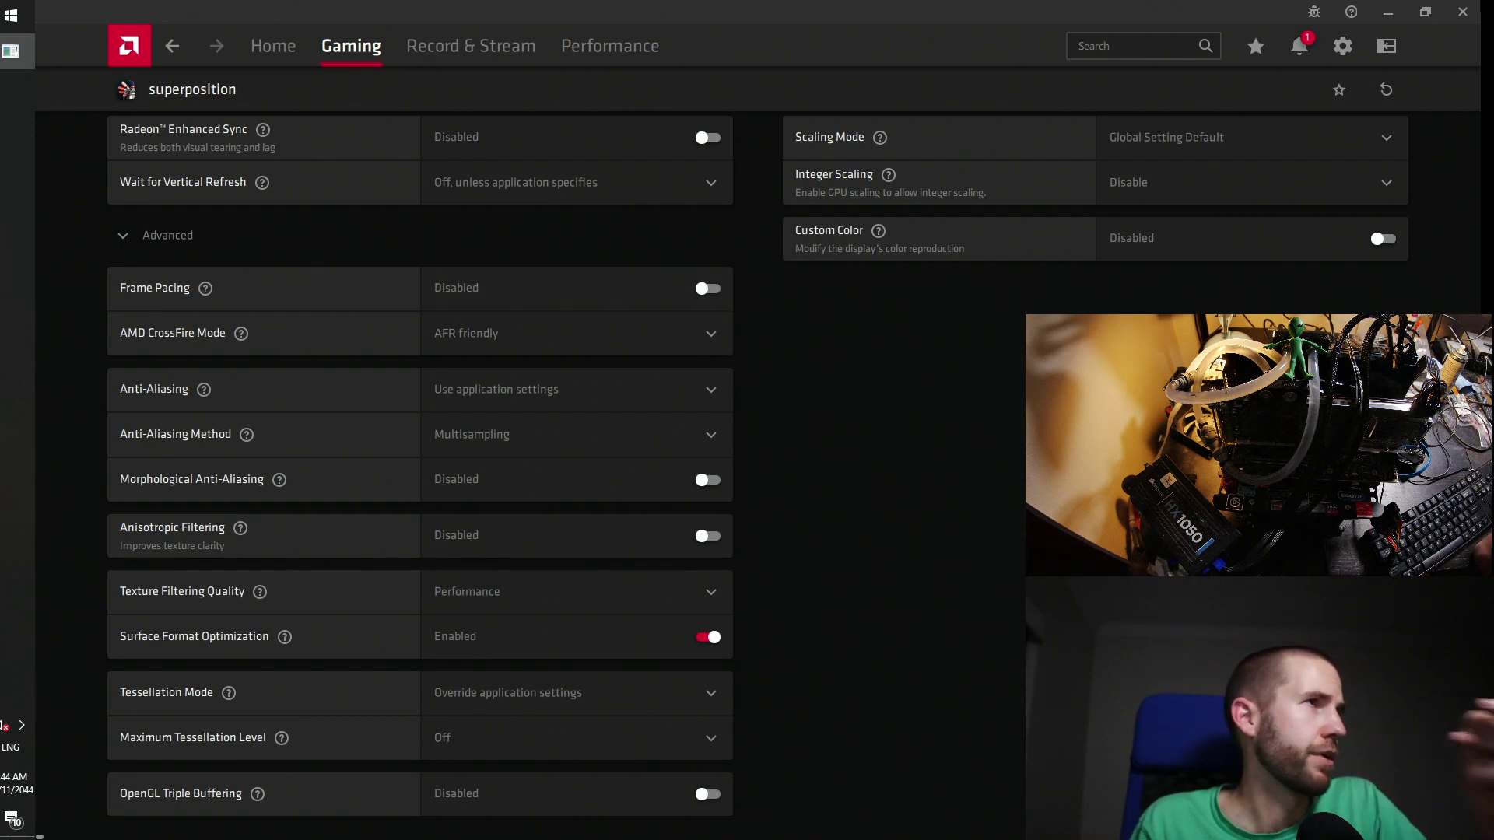
click(1298, 46)
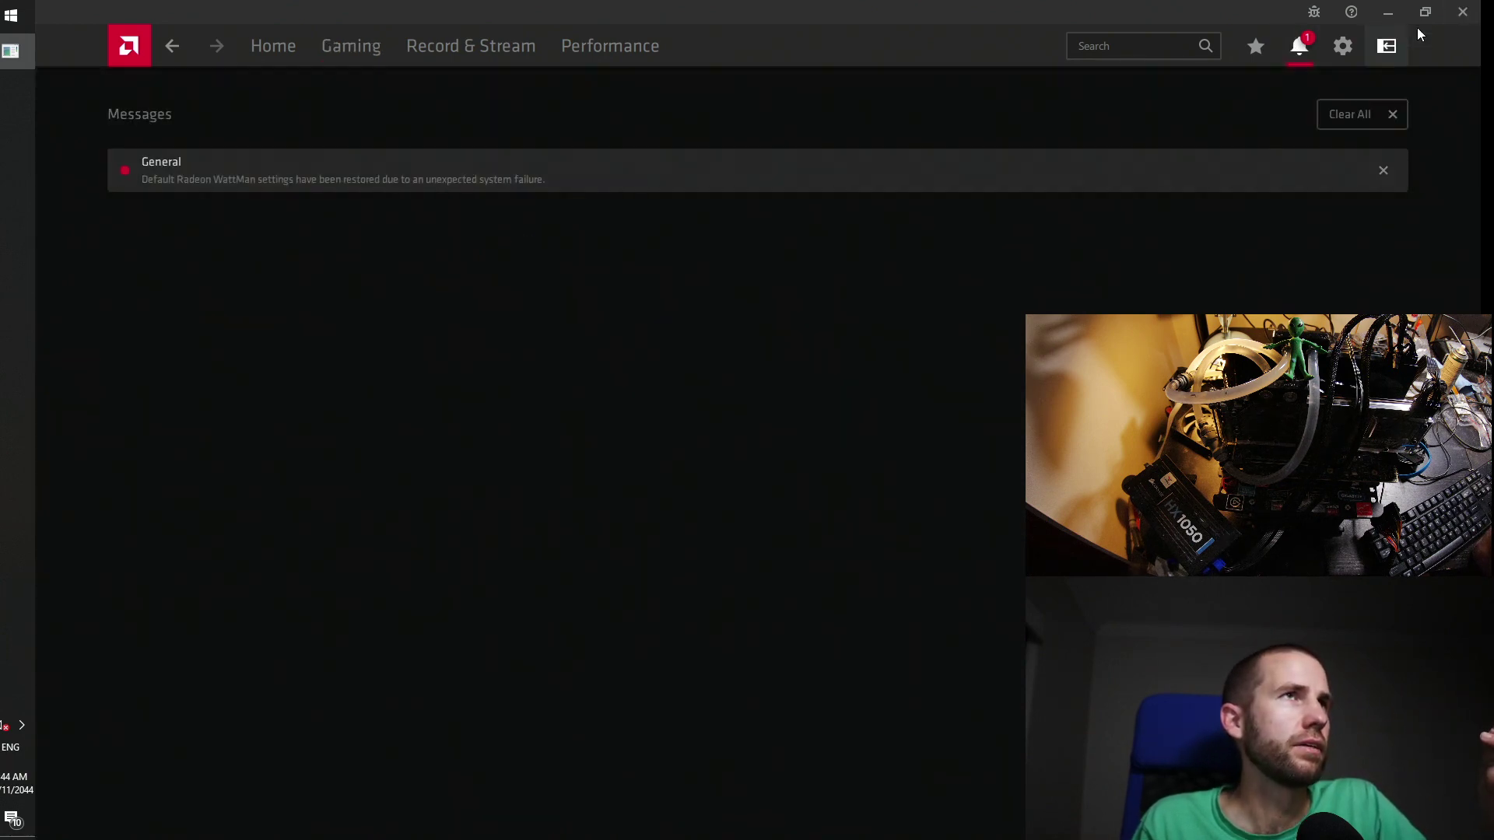
click(1463, 11)
Step: Launch Superposition Benchmark, choose the 1080p Extreme preset and run the benchmark
double_click(280, 517)
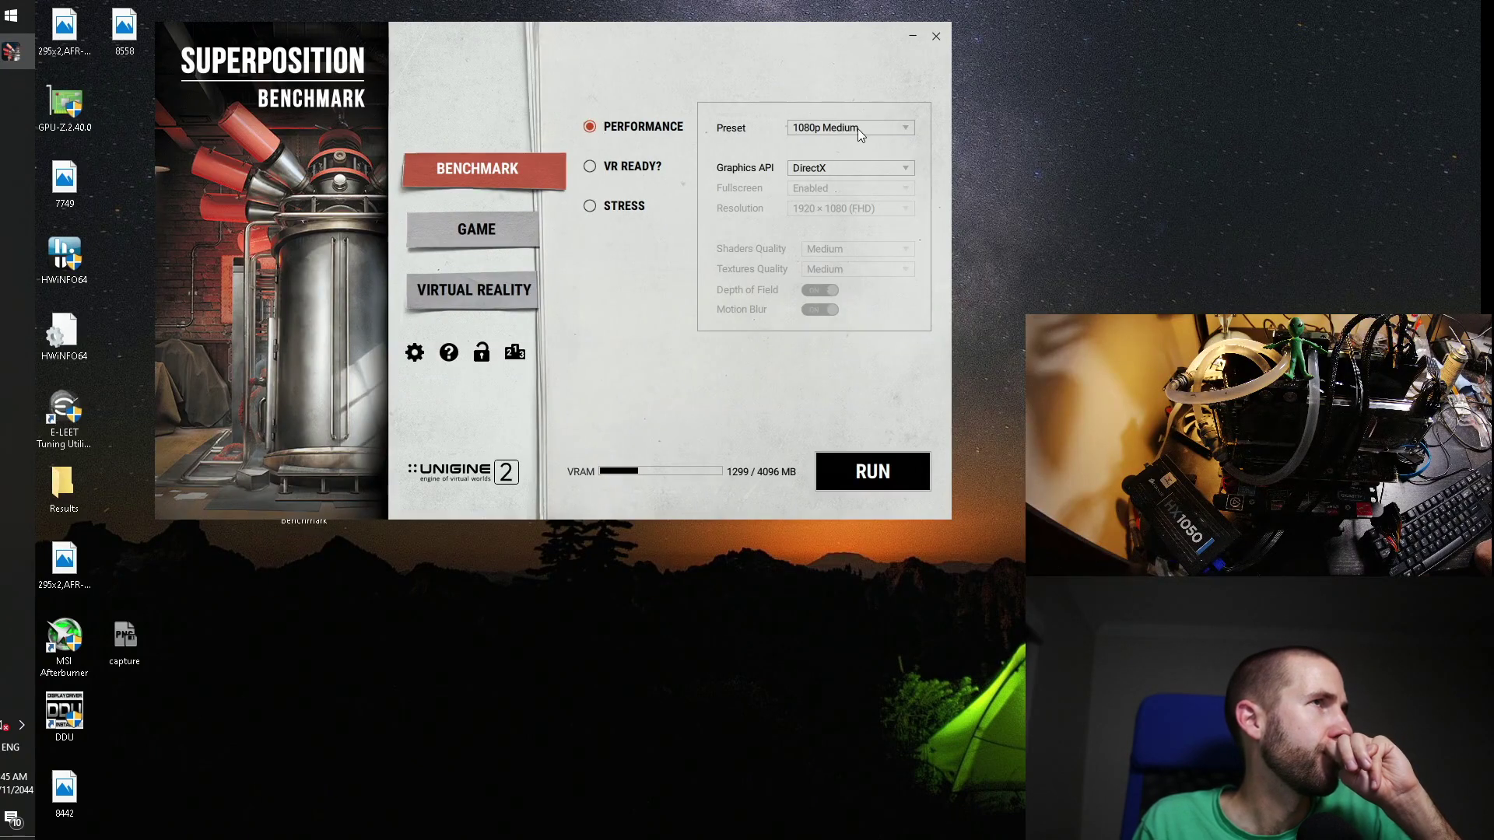
click(857, 128)
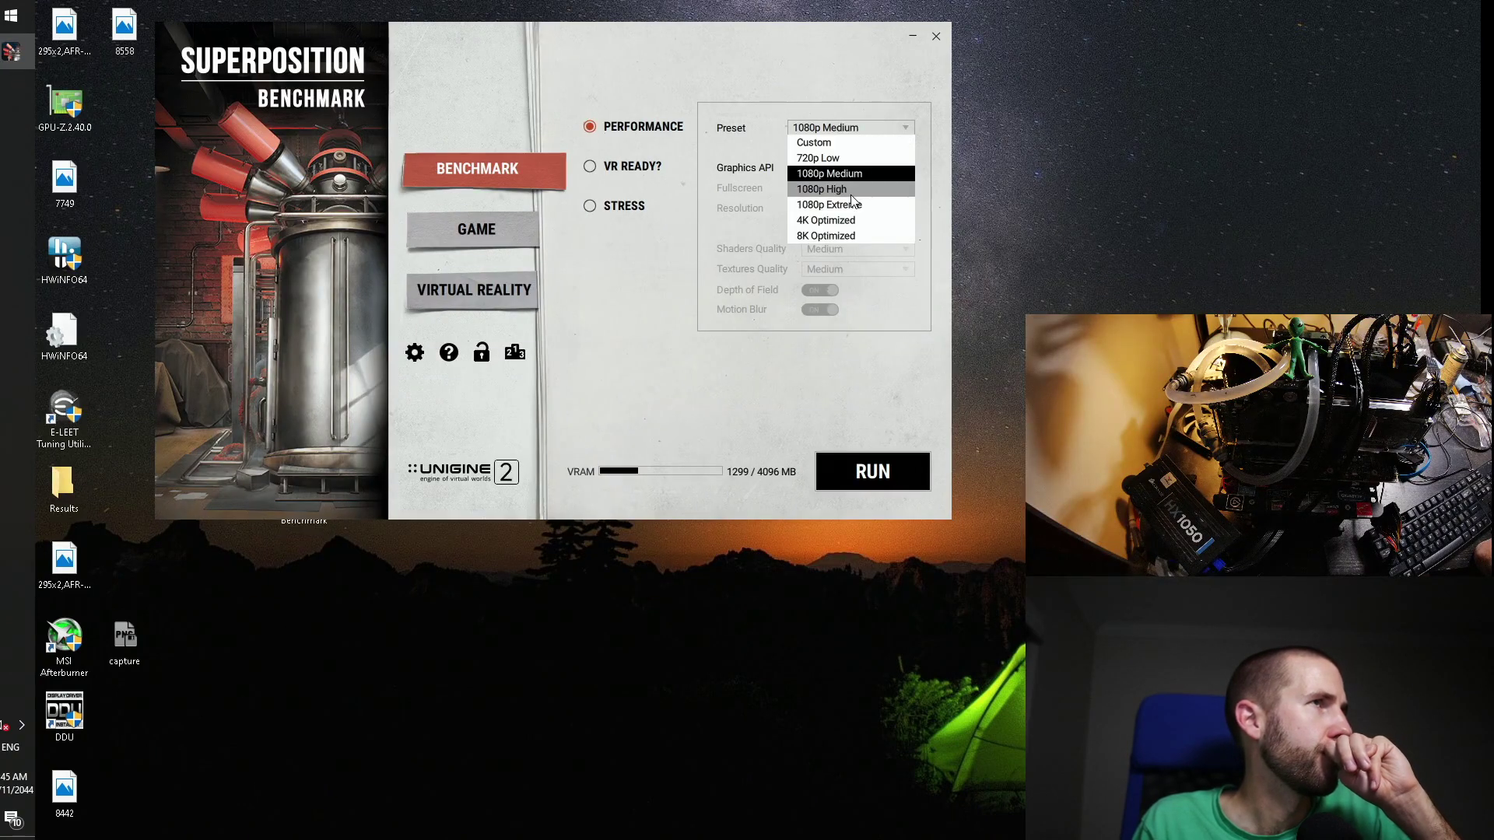
click(856, 206)
click(859, 465)
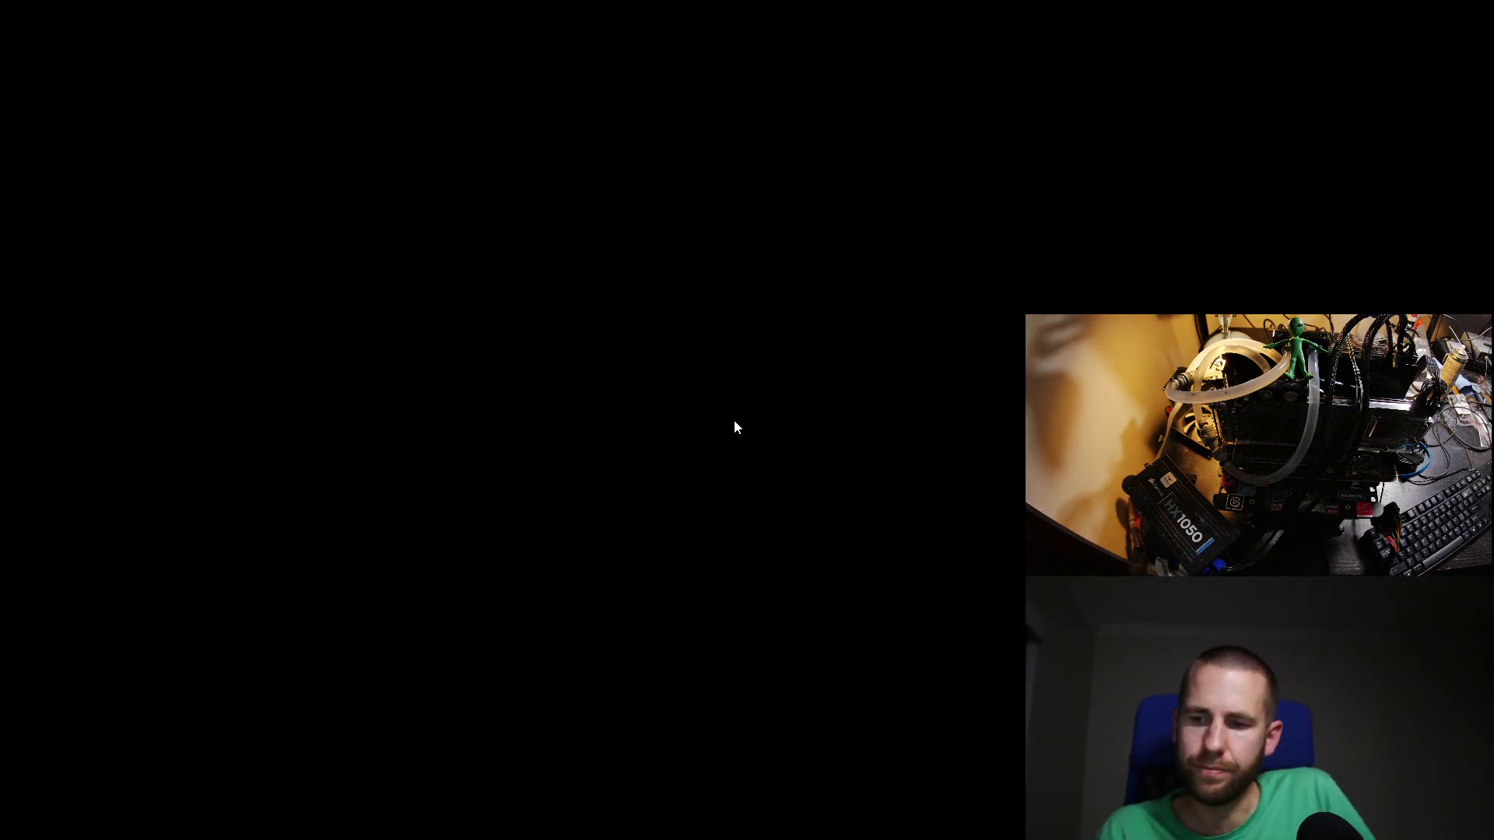